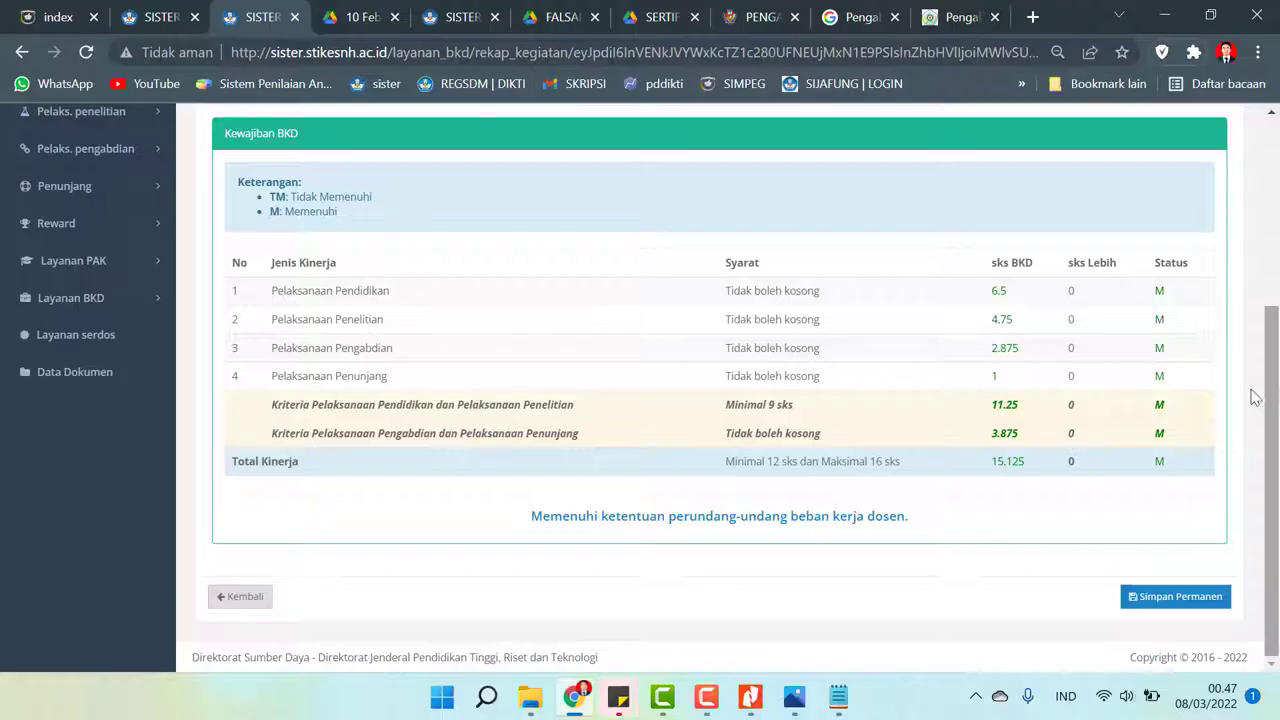
- Permanently save the semester report, confirming 'Ya, Saya menyetujuinya!' to lock the claims
{"action": "left_click", "coordinate": [1158, 598]}
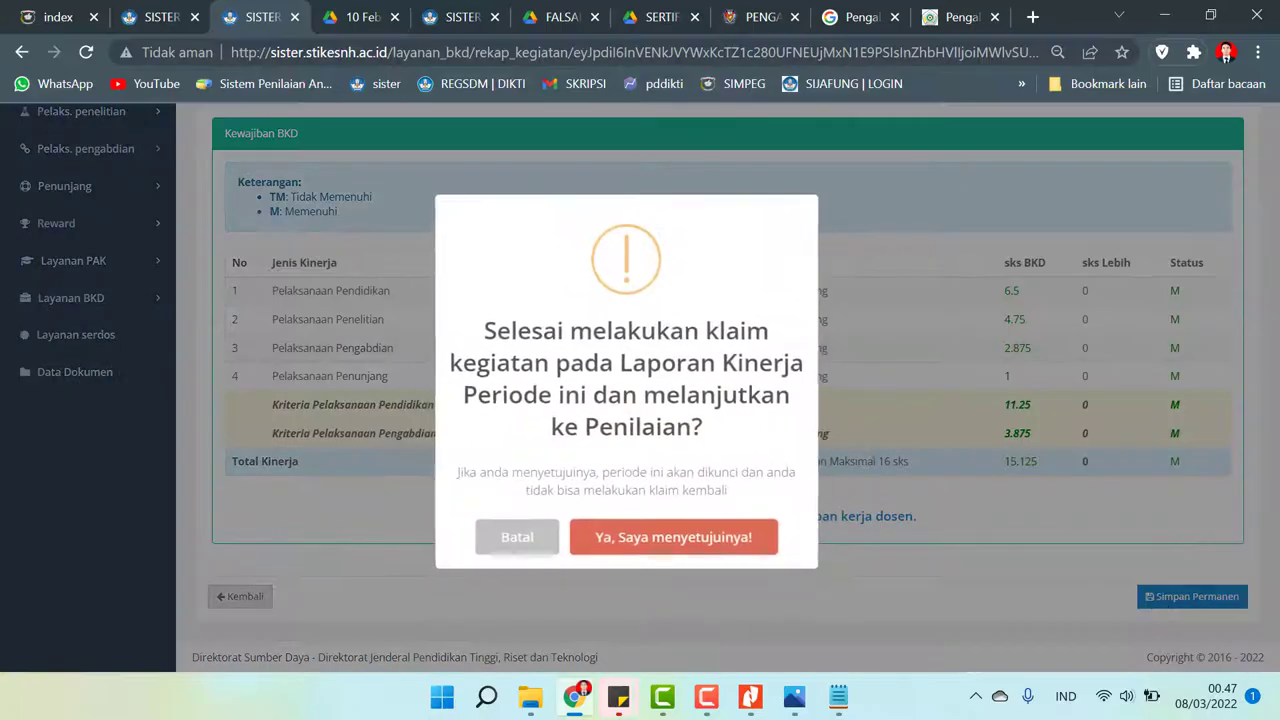
{"action": "left_click", "coordinate": [632, 547]}
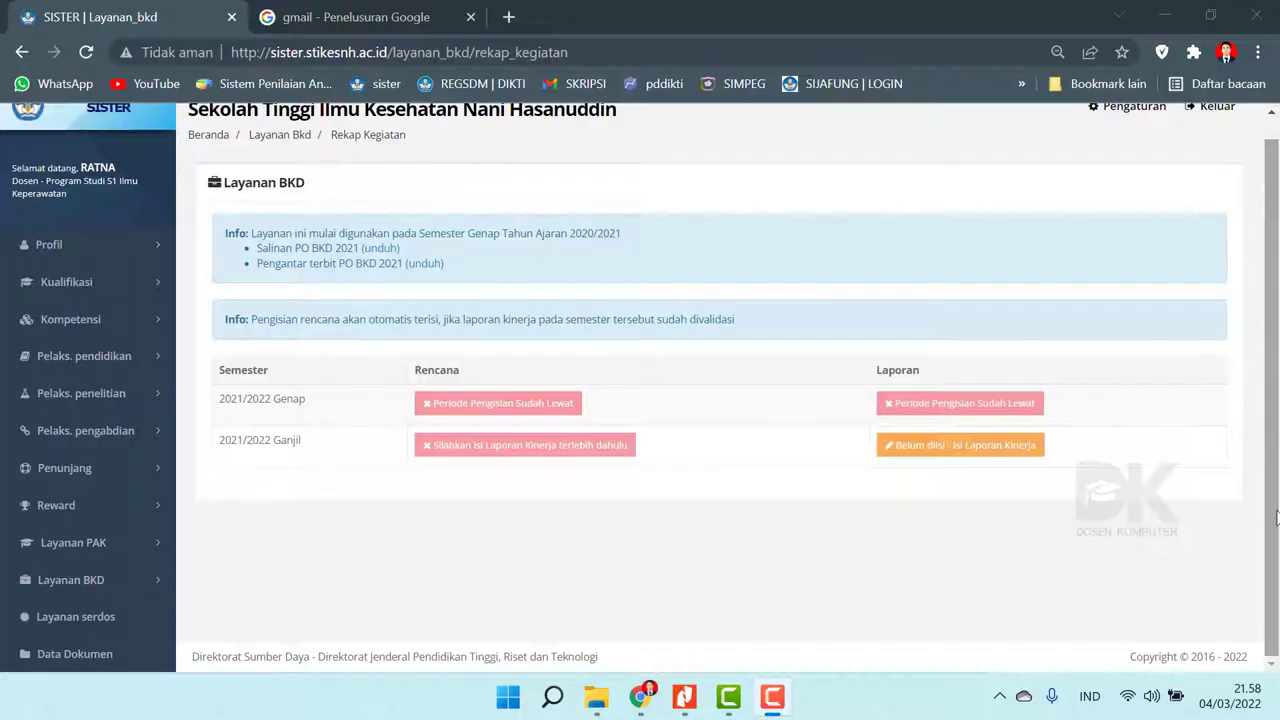
- Open the Rekap Kegiatan page under Layanan BKD
{"action": "scroll", "coordinate": [1272, 500], "scroll_direction": "up", "scroll_amount": 1}
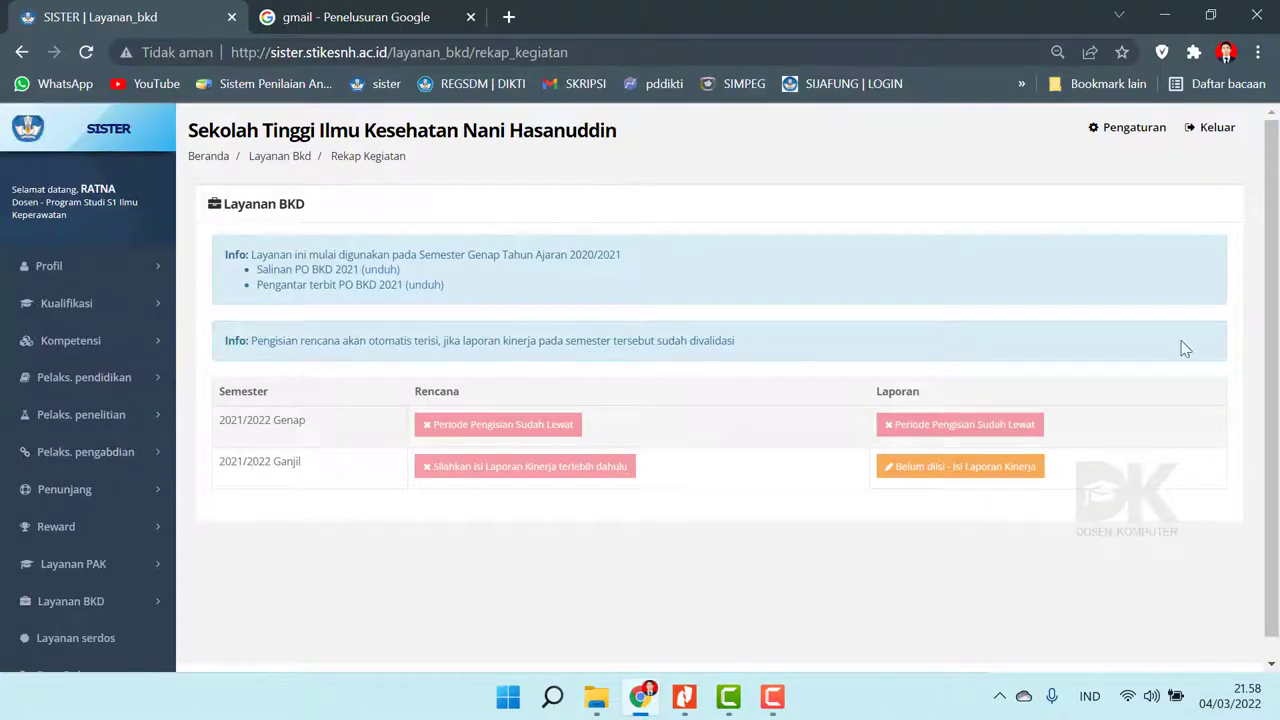
{"action": "scroll", "coordinate": [525, 546], "scroll_direction": "down", "scroll_amount": 1}
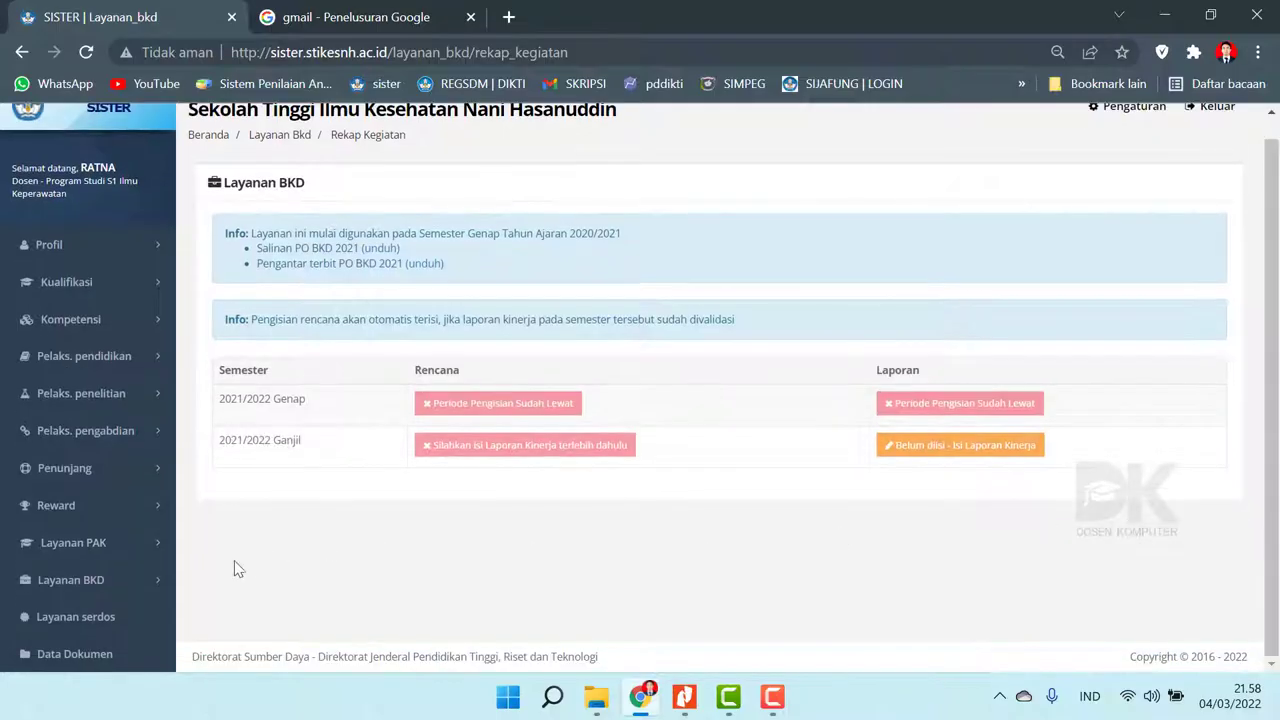
{"action": "left_click", "coordinate": [121, 584]}
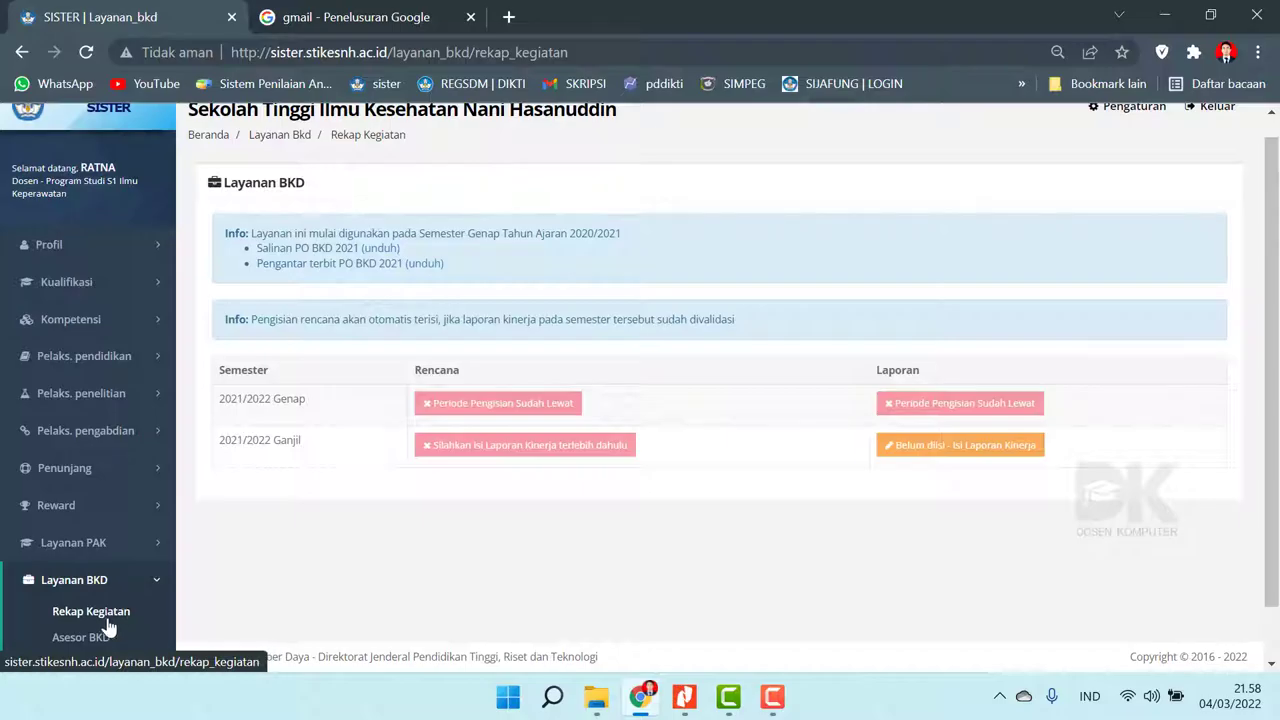
{"action": "left_click", "coordinate": [92, 611]}
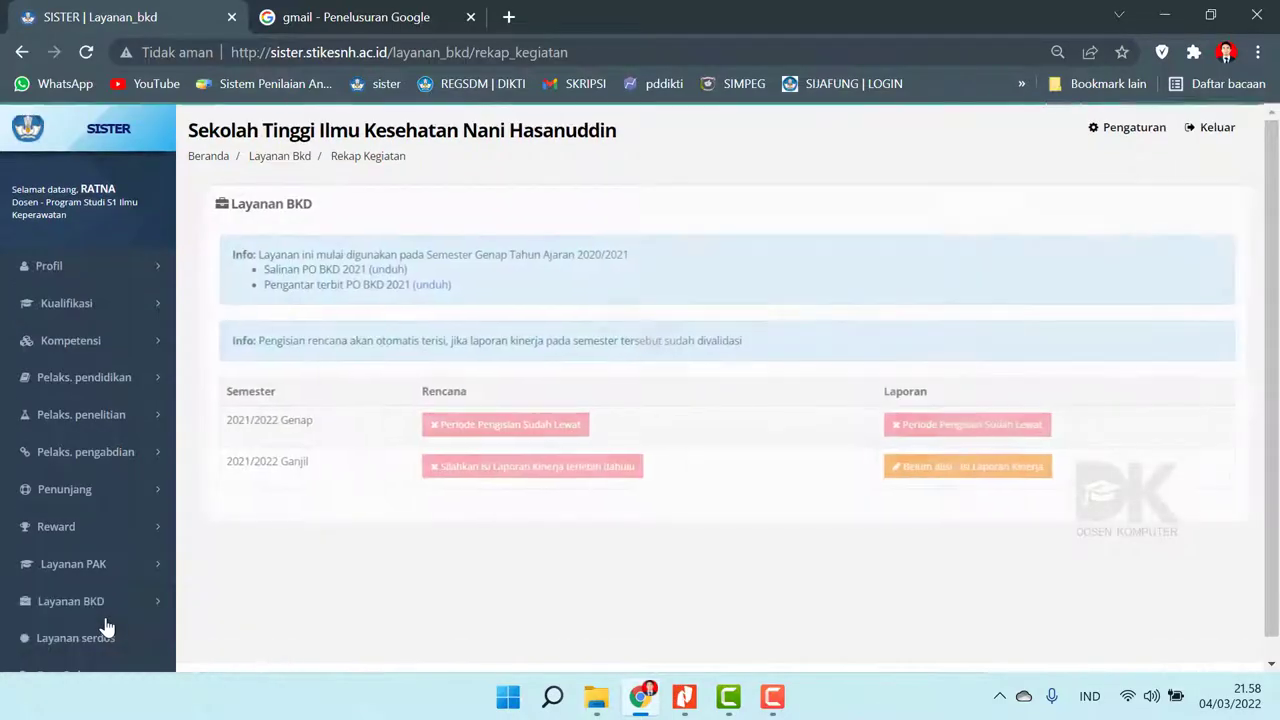
- Open 'Belum diisi - Isi Laporan Kinerja' on the 2021/2022 Ganjil row
{"action": "scroll", "coordinate": [1257, 300], "scroll_direction": "down", "scroll_amount": 1}
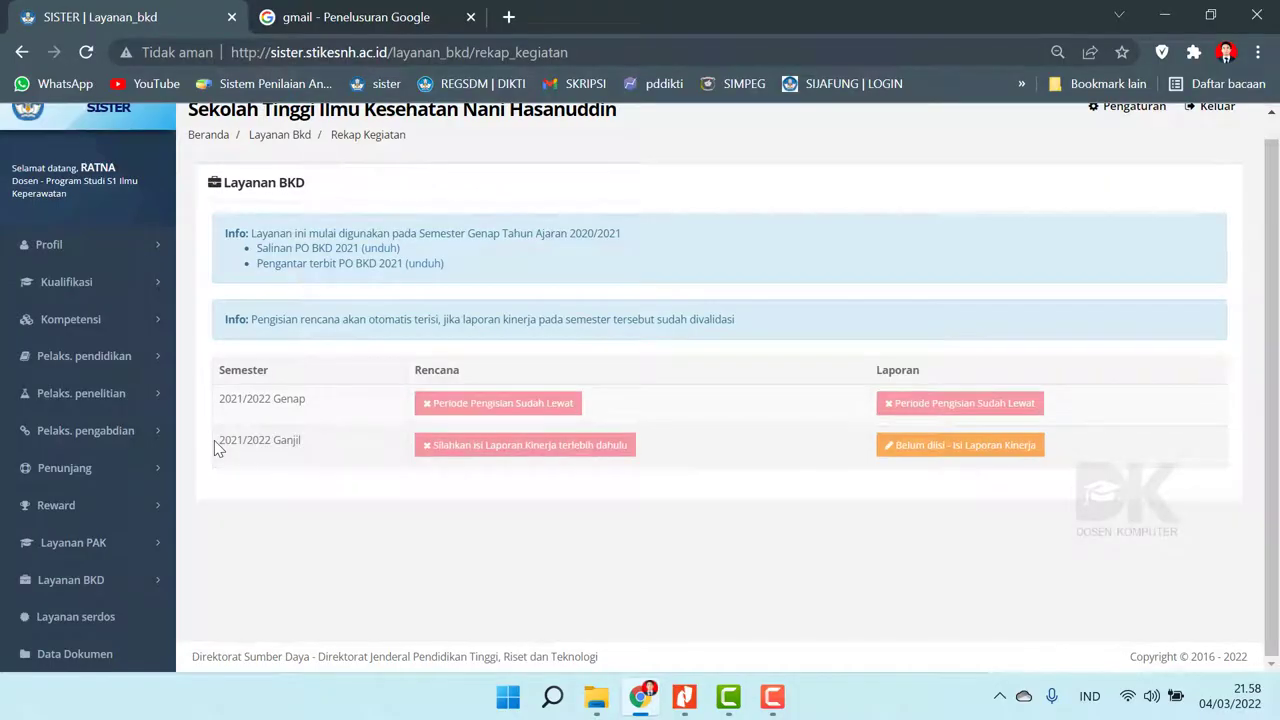
{"action": "left_click_drag", "start_coordinate": [220, 442], "coordinate": [362, 461]}
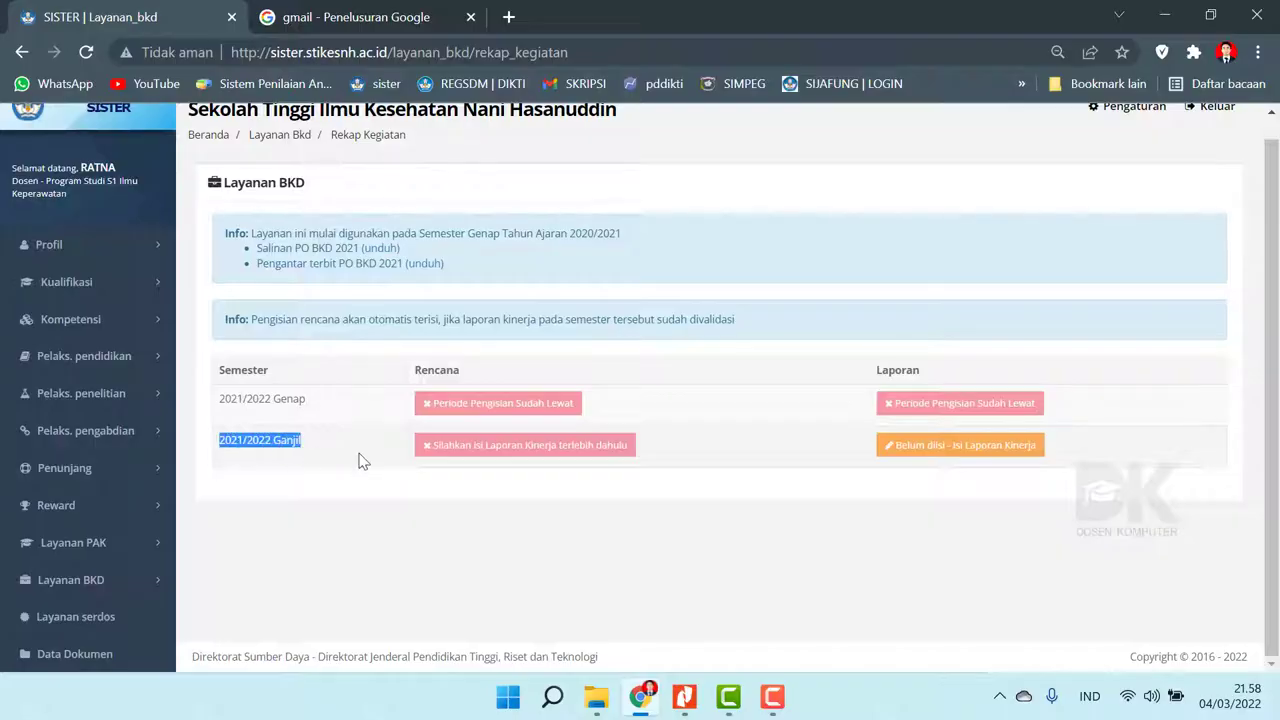
{"action": "left_click", "coordinate": [420, 495]}
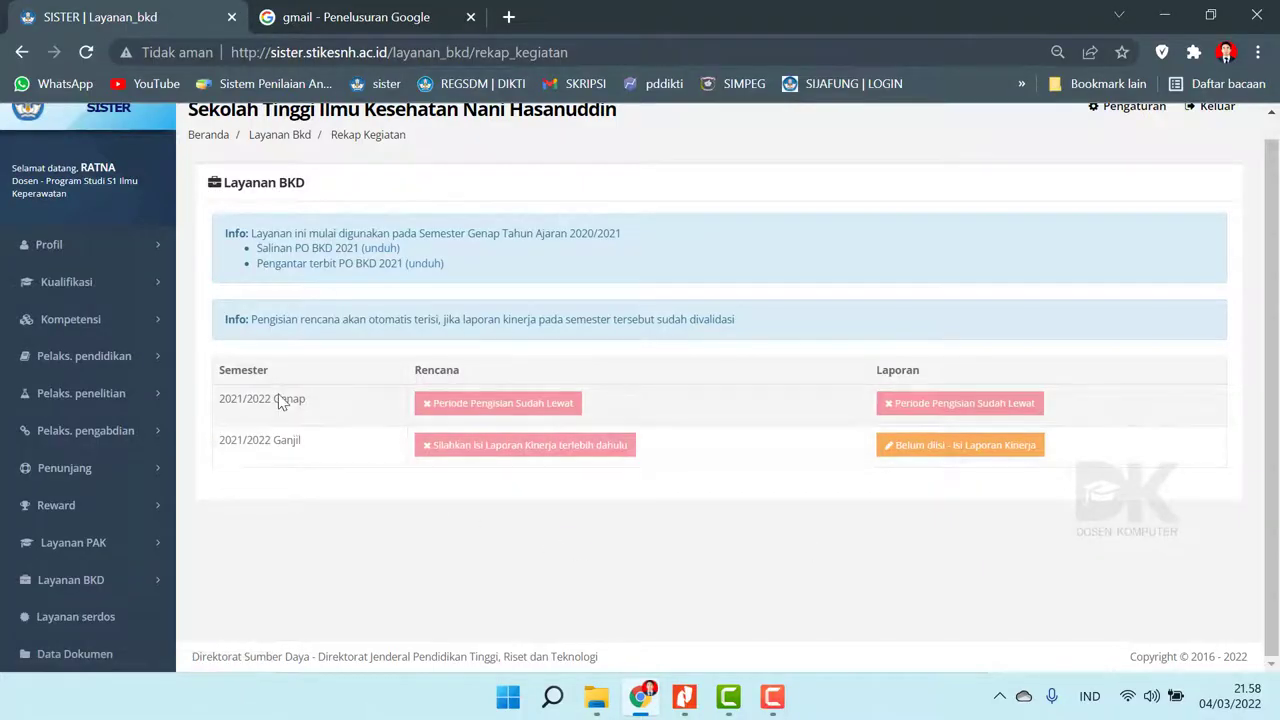
{"action": "left_click", "coordinate": [957, 461]}
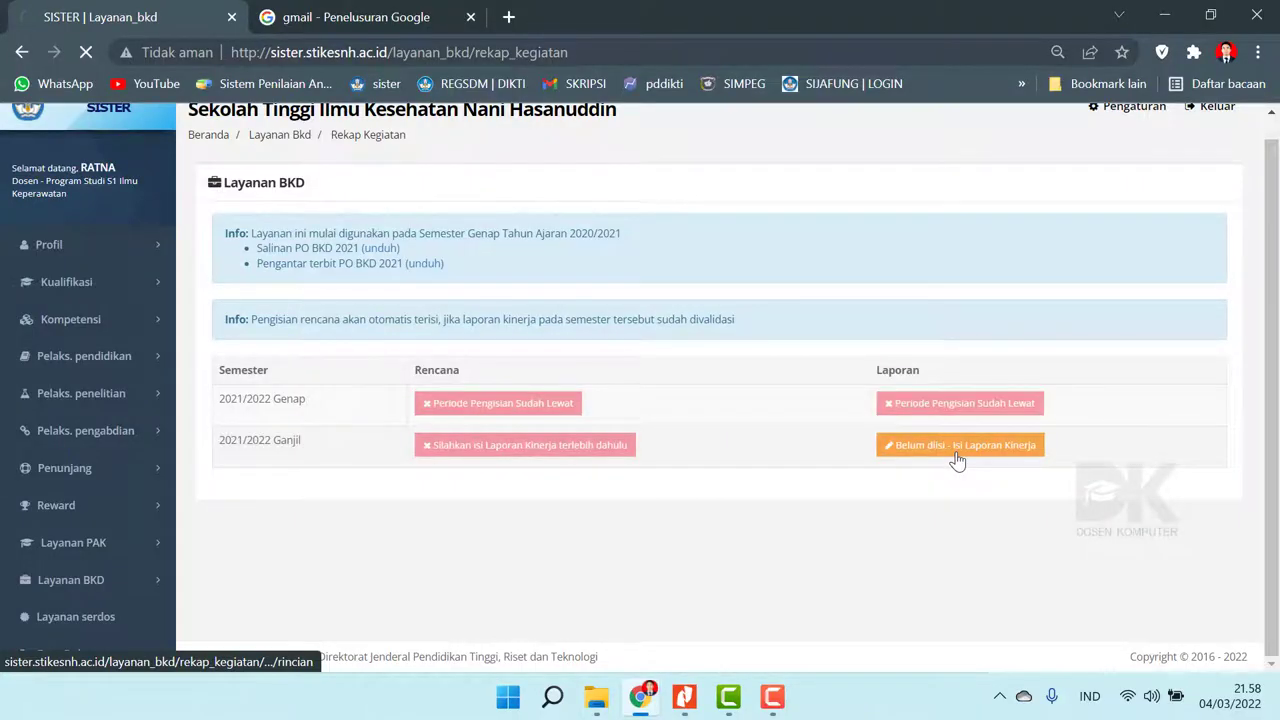
- Scroll to the report's Biodata and highlight the Dosen (DS) lecturer status
{"action": "scroll", "coordinate": [1278, 285], "scroll_direction": "down", "scroll_amount": 2}
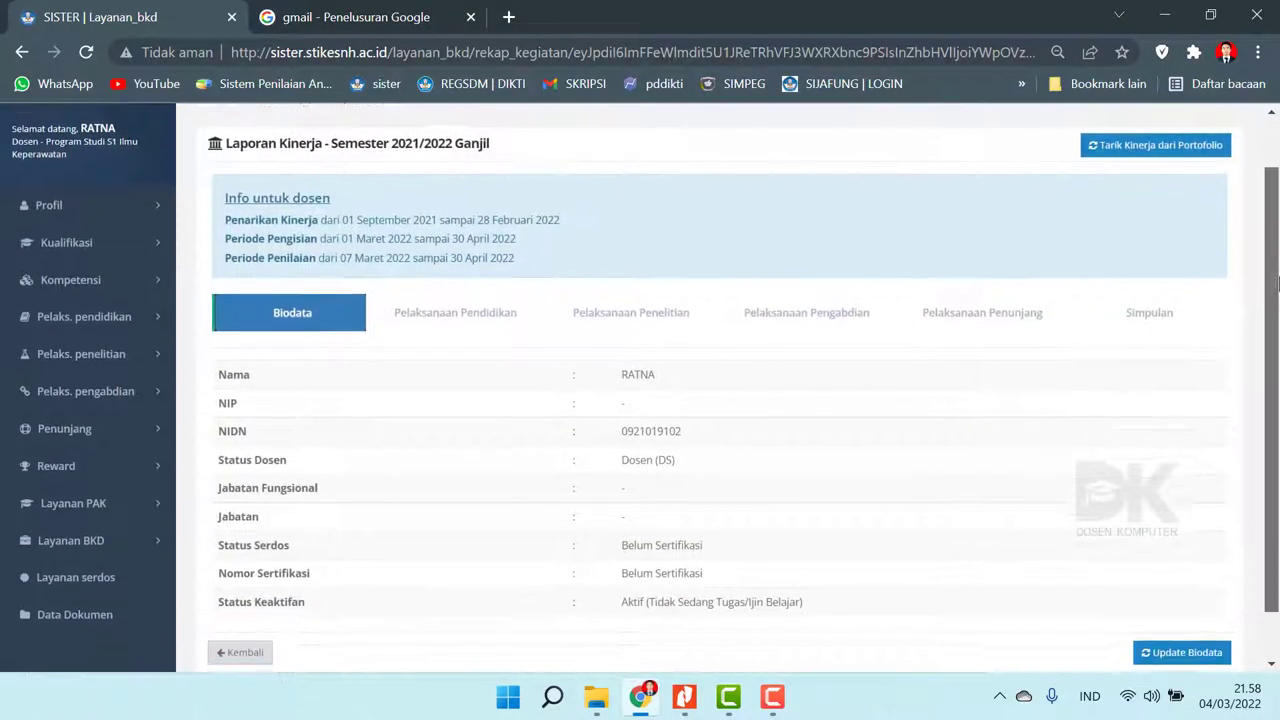
{"action": "scroll", "coordinate": [1278, 285], "scroll_direction": "down", "scroll_amount": 1}
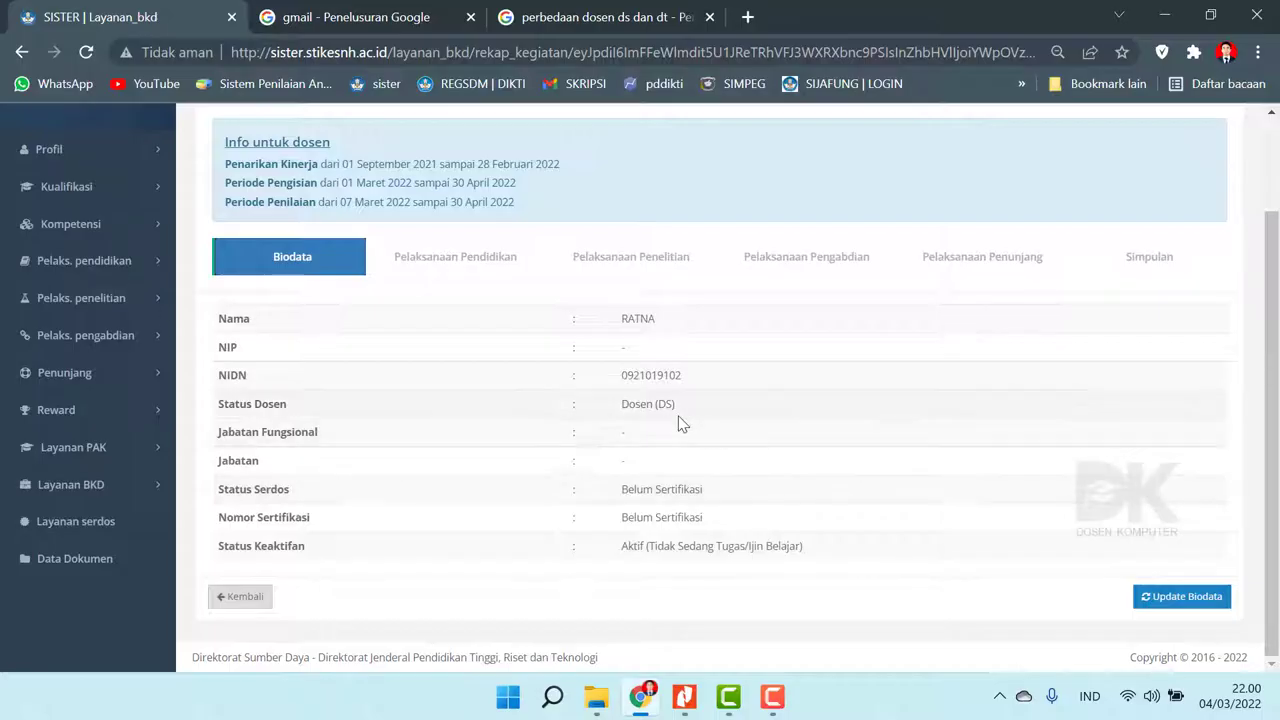
{"action": "left_click_drag", "start_coordinate": [678, 408], "coordinate": [610, 414]}
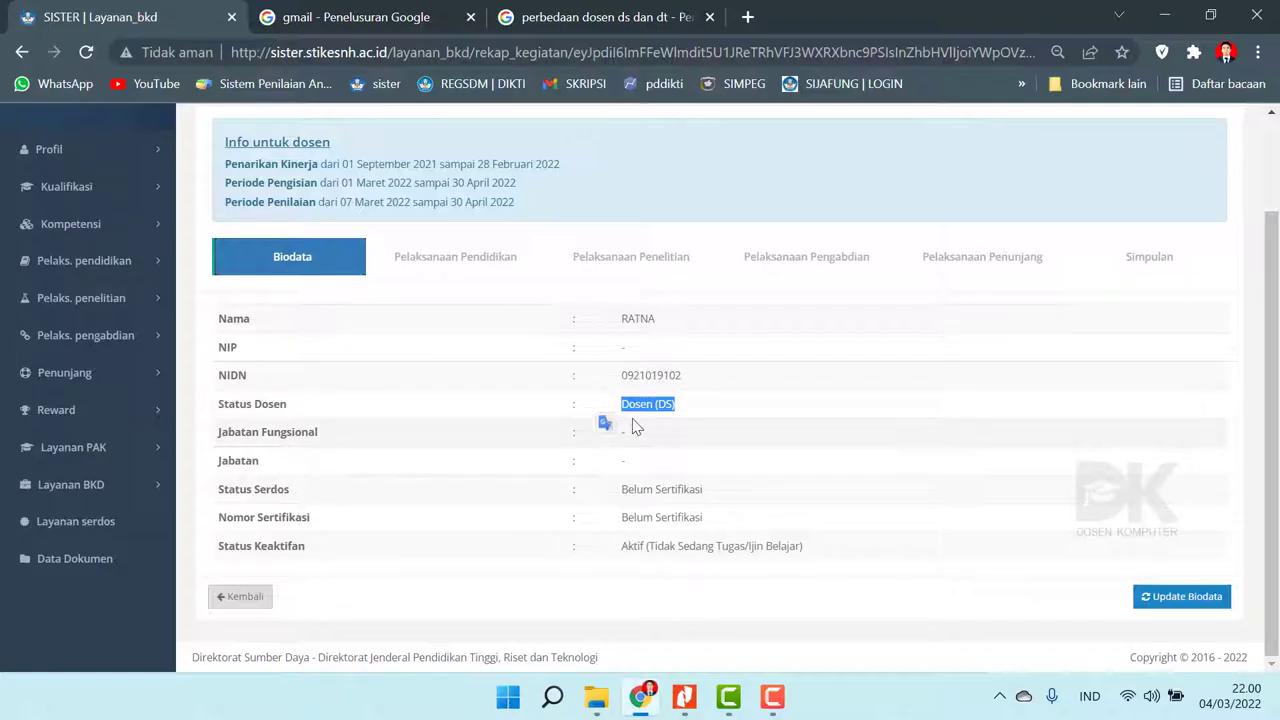
{"action": "left_click", "coordinate": [697, 417]}
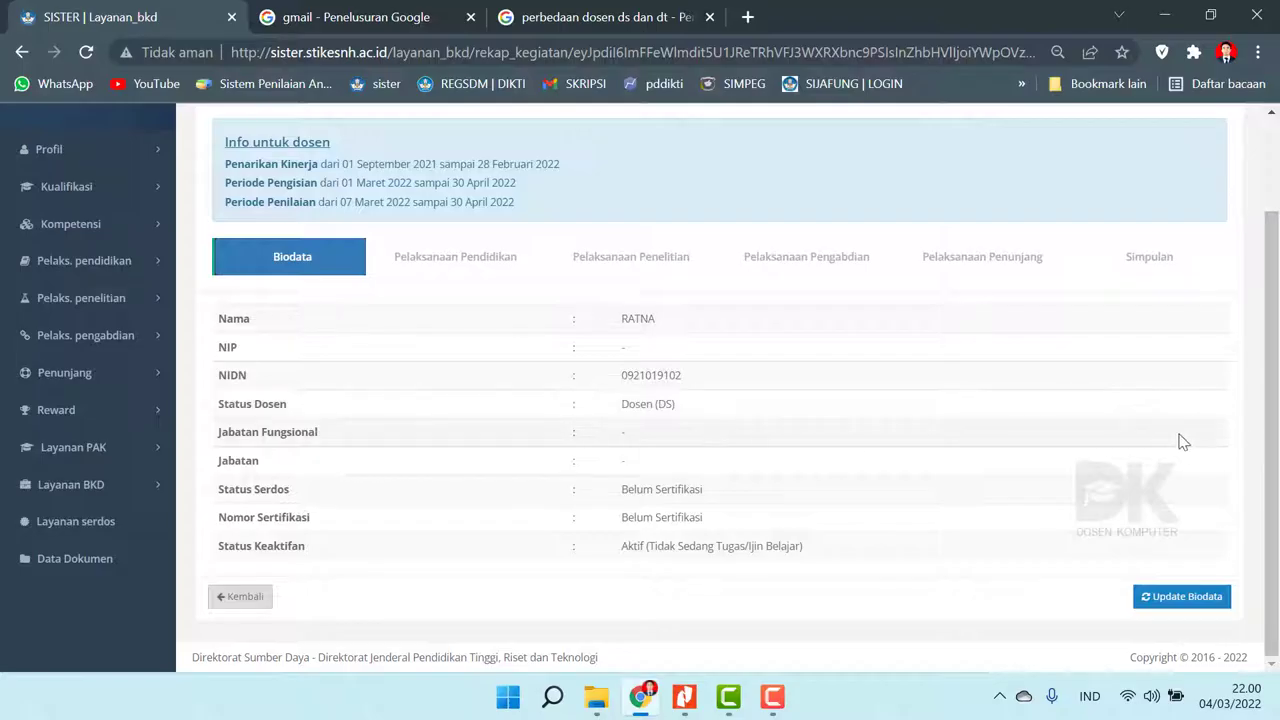
{"action": "mouse_move", "coordinate": [596, 700]}
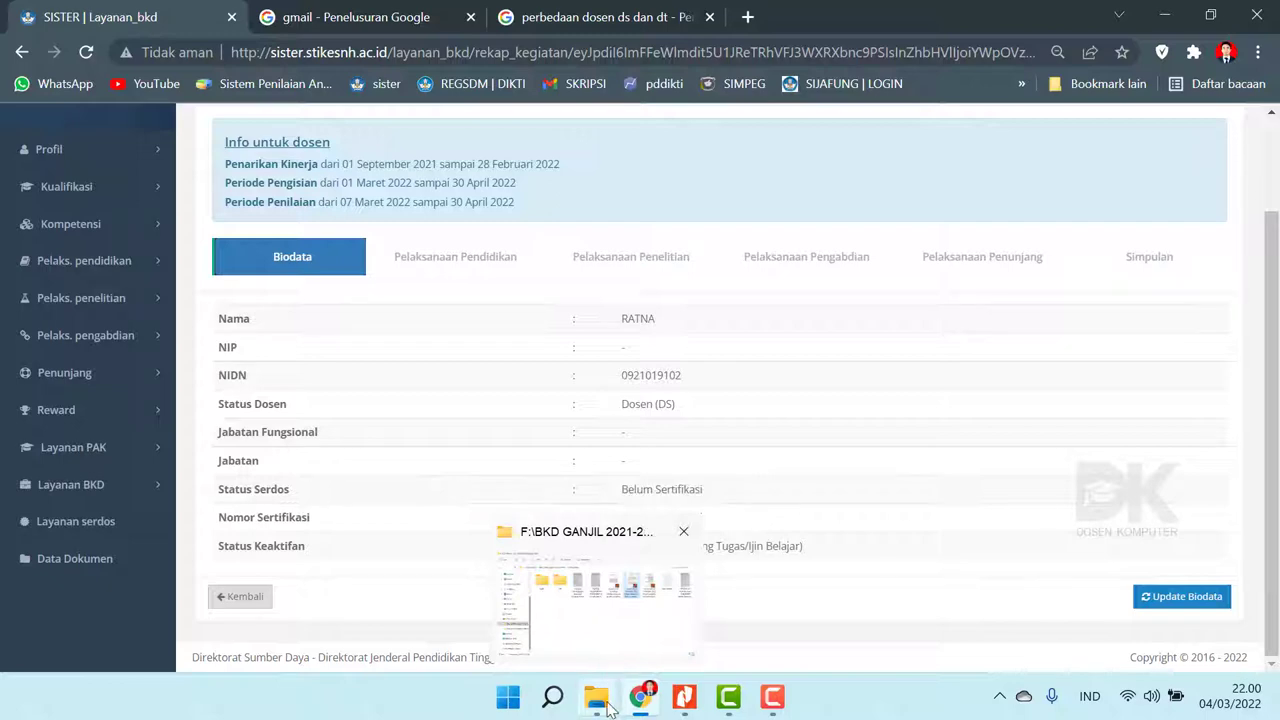
- Return File Explorer to the BKD Ganjil 2021-2022 folder and open PENELITIAN
{"action": "left_click", "coordinate": [608, 706]}
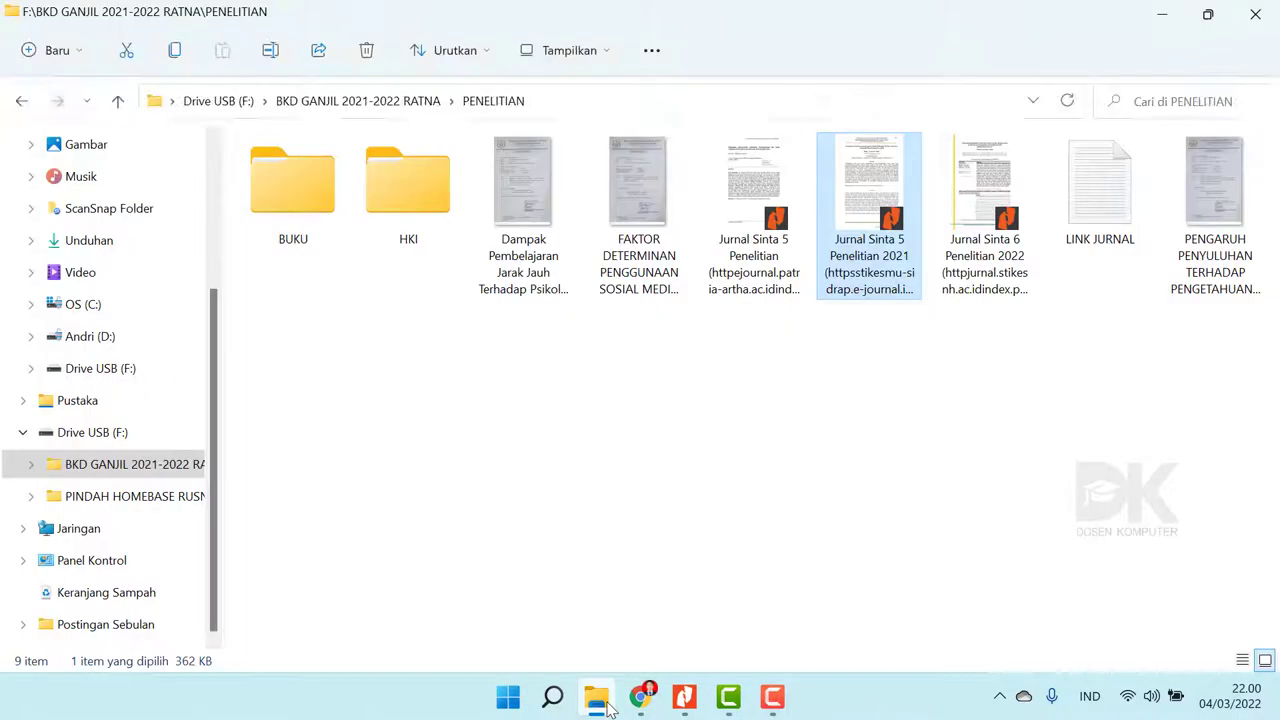
{"action": "left_click", "coordinate": [22, 101]}
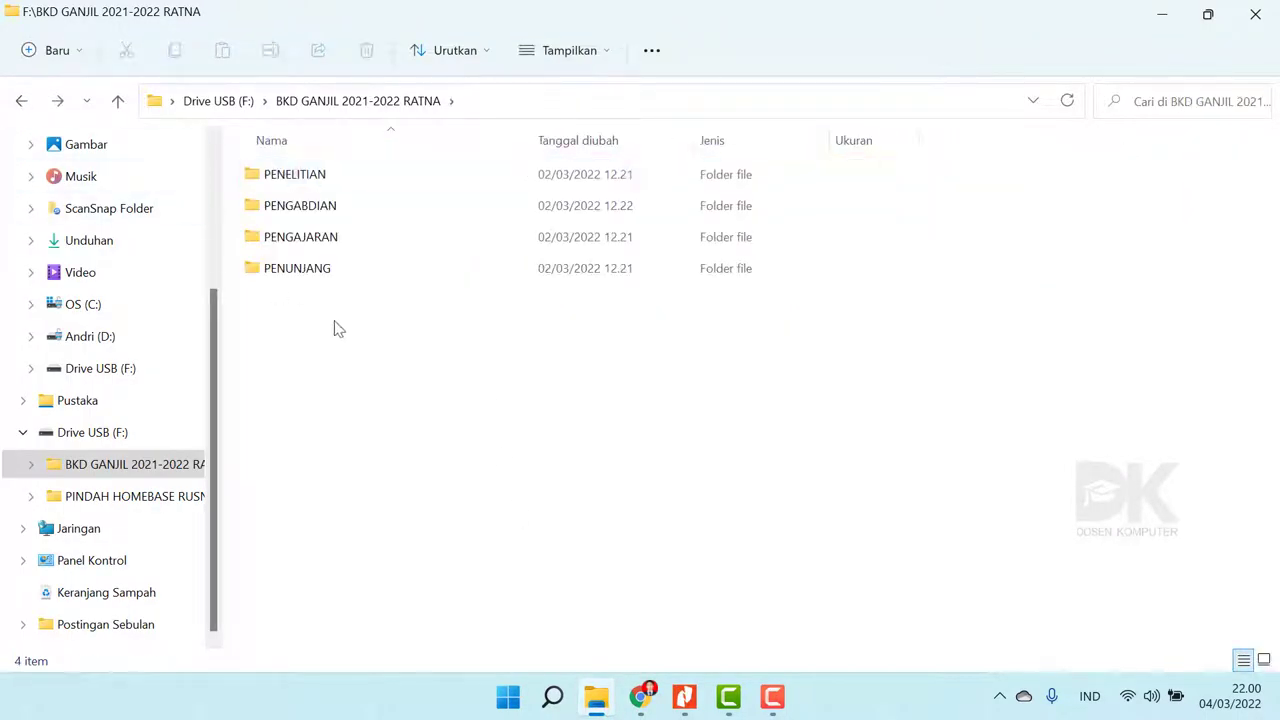
{"action": "left_click_drag", "start_coordinate": [322, 316], "coordinate": [320, 206]}
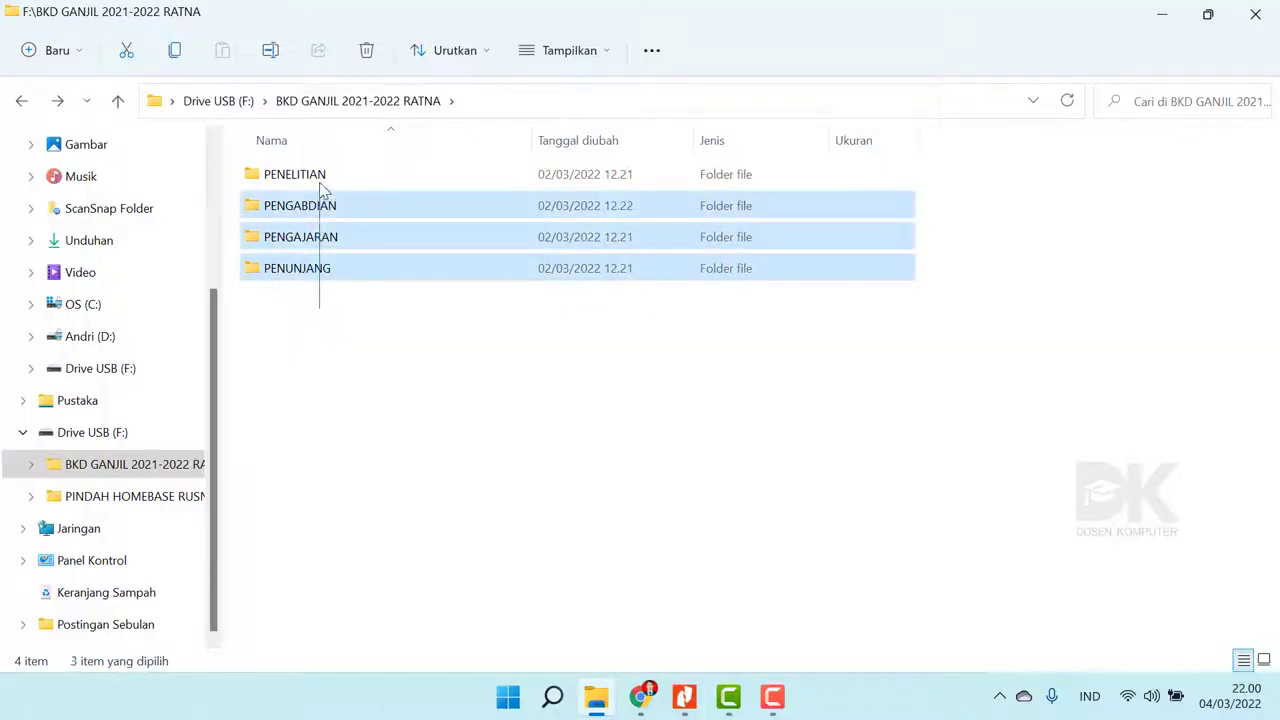
{"action": "left_click", "coordinate": [309, 381]}
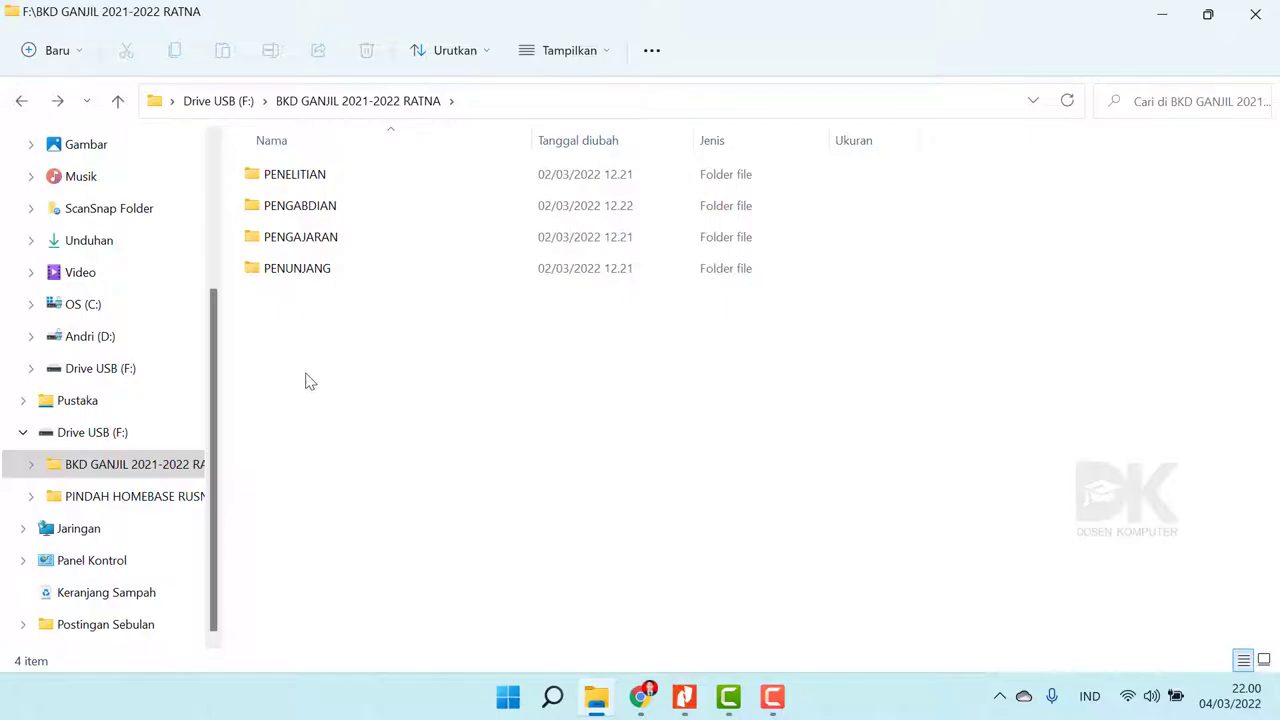
{"action": "left_click", "coordinate": [307, 186]}
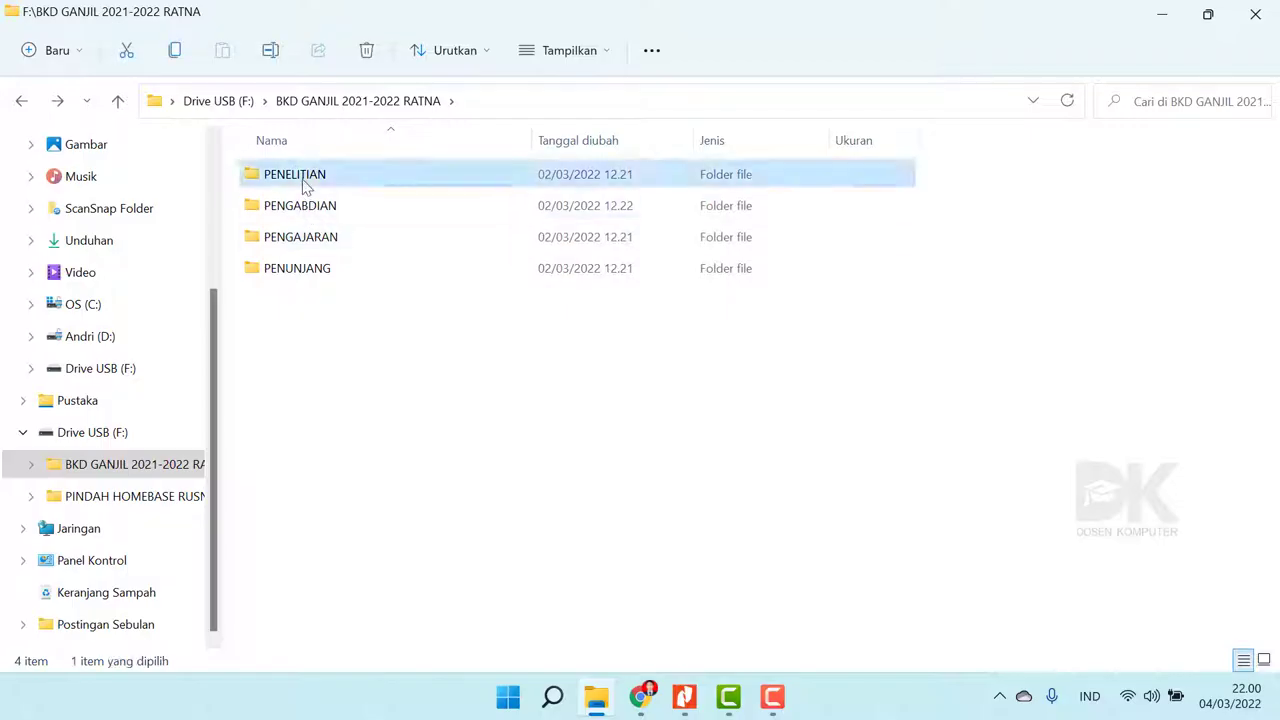
{"action": "double_click", "coordinate": [306, 184]}
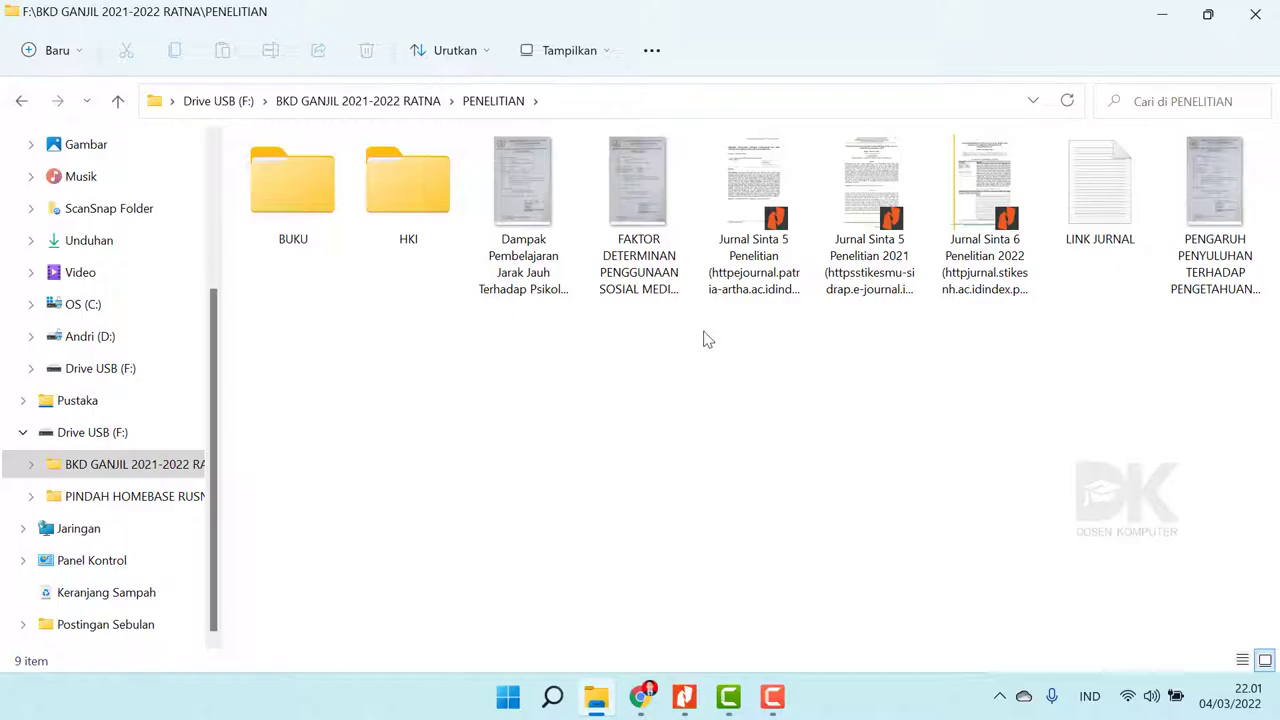
- Review PENGABDIAN with a widened Nama column, then go back to the top folder
{"action": "left_click", "coordinate": [20, 101]}
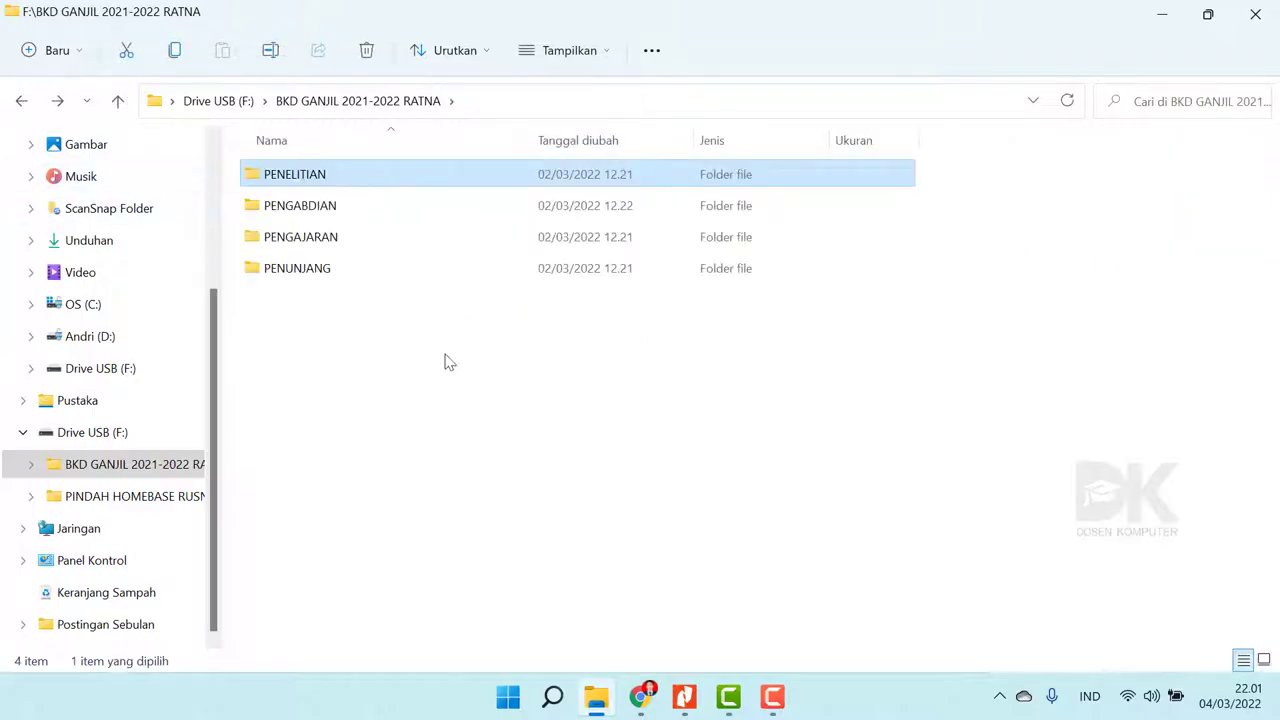
{"action": "double_click", "coordinate": [322, 218]}
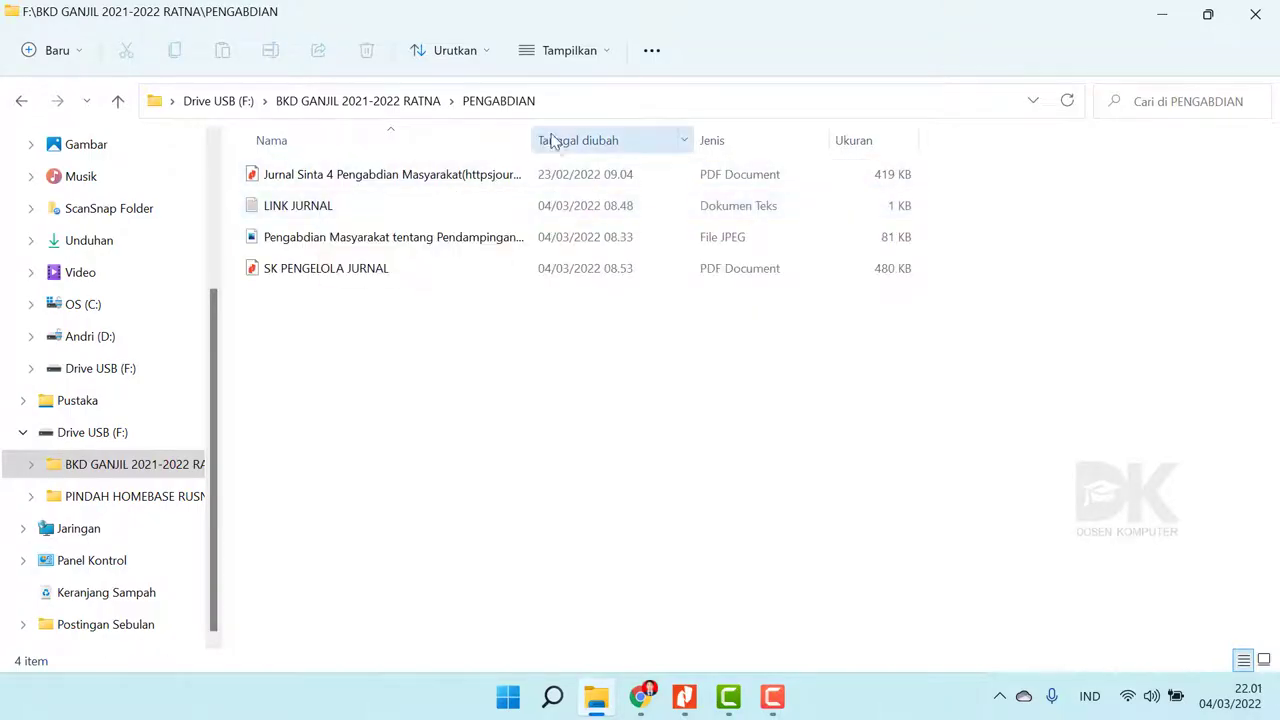
{"action": "left_click_drag", "start_coordinate": [533, 134], "coordinate": [726, 134]}
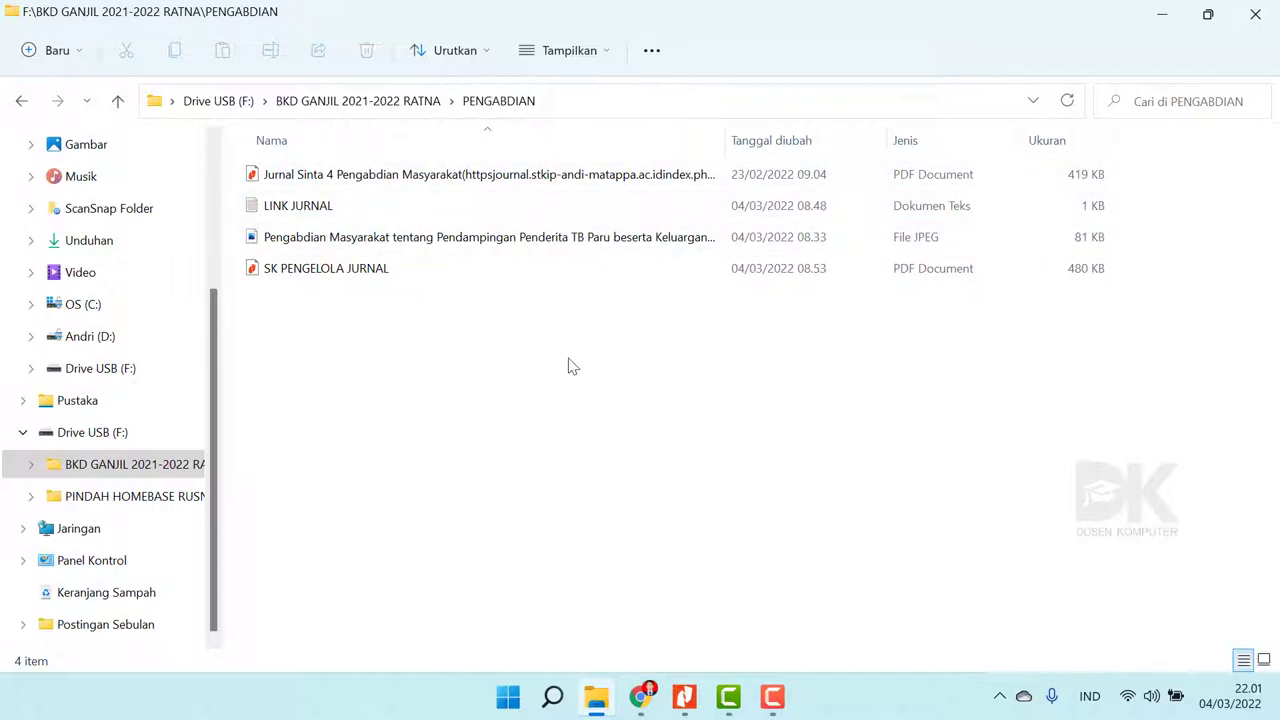
{"action": "left_click", "coordinate": [25, 103]}
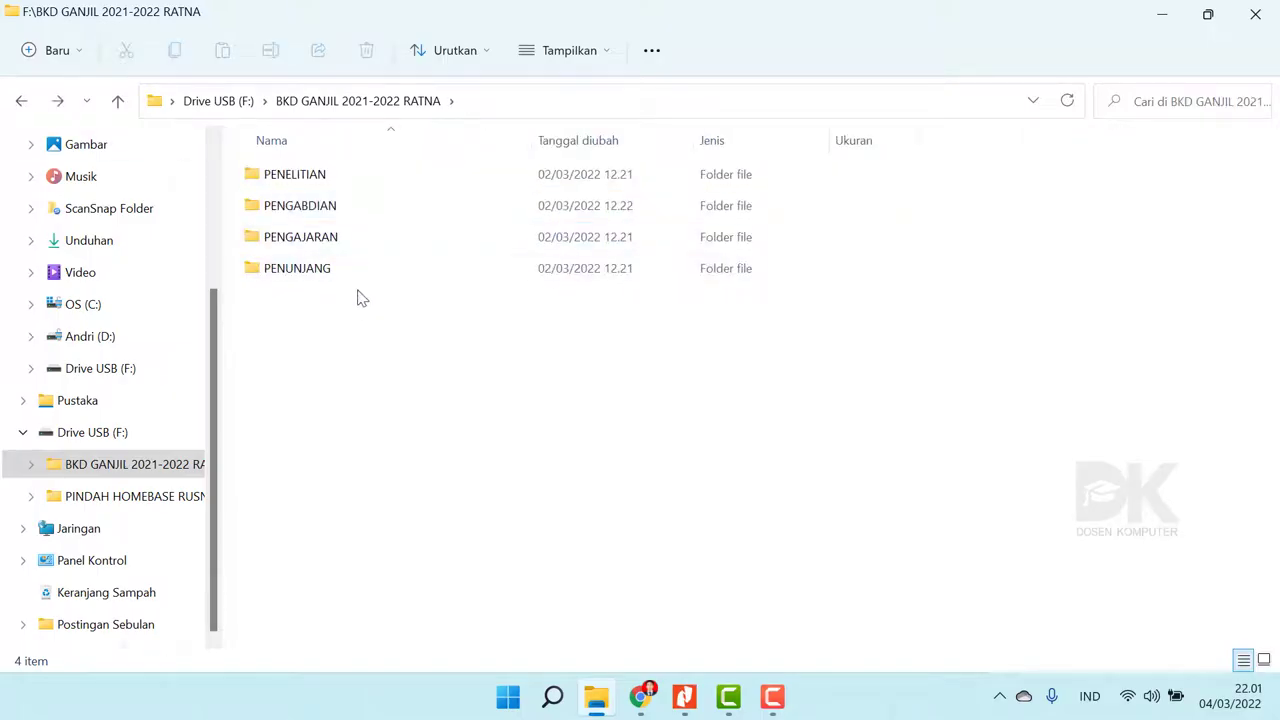
- Browse PENGAJARAN and its ANATOMI FISIOLOGI MANUSIA course folder, then return to the top folder
{"action": "double_click", "coordinate": [331, 238]}
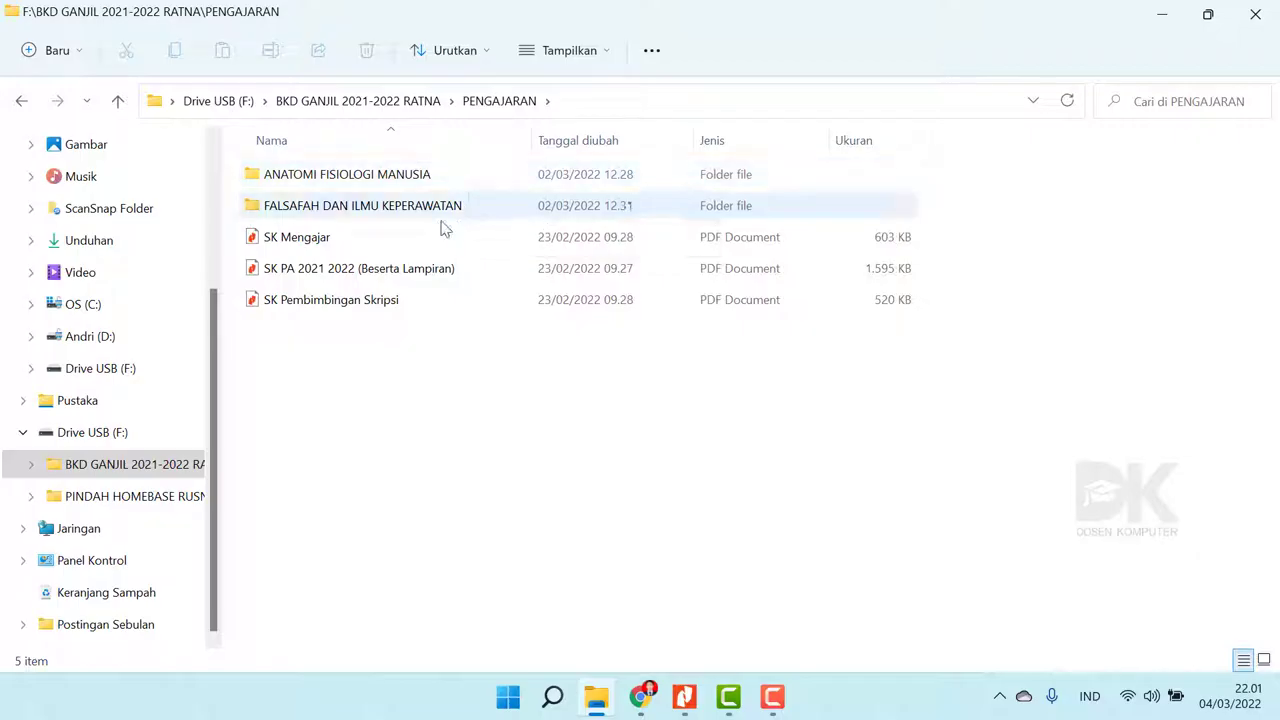
{"action": "double_click", "coordinate": [383, 180]}
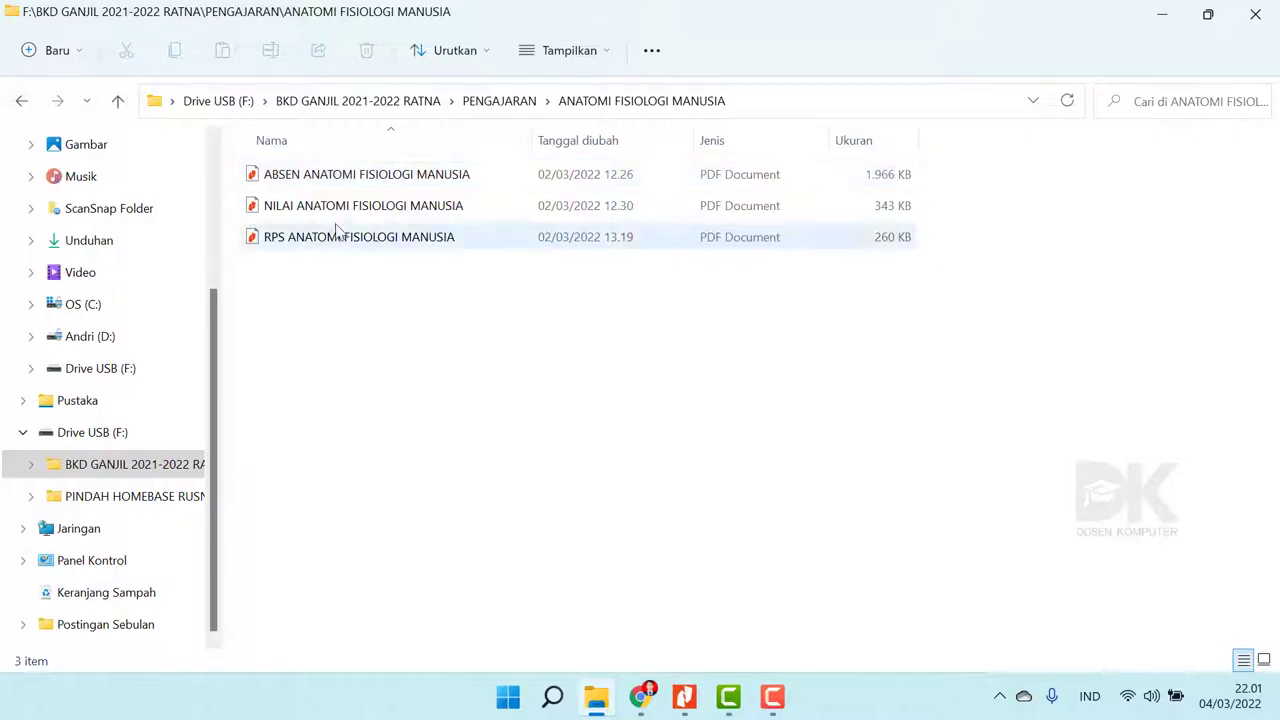
{"action": "left_click", "coordinate": [23, 101]}
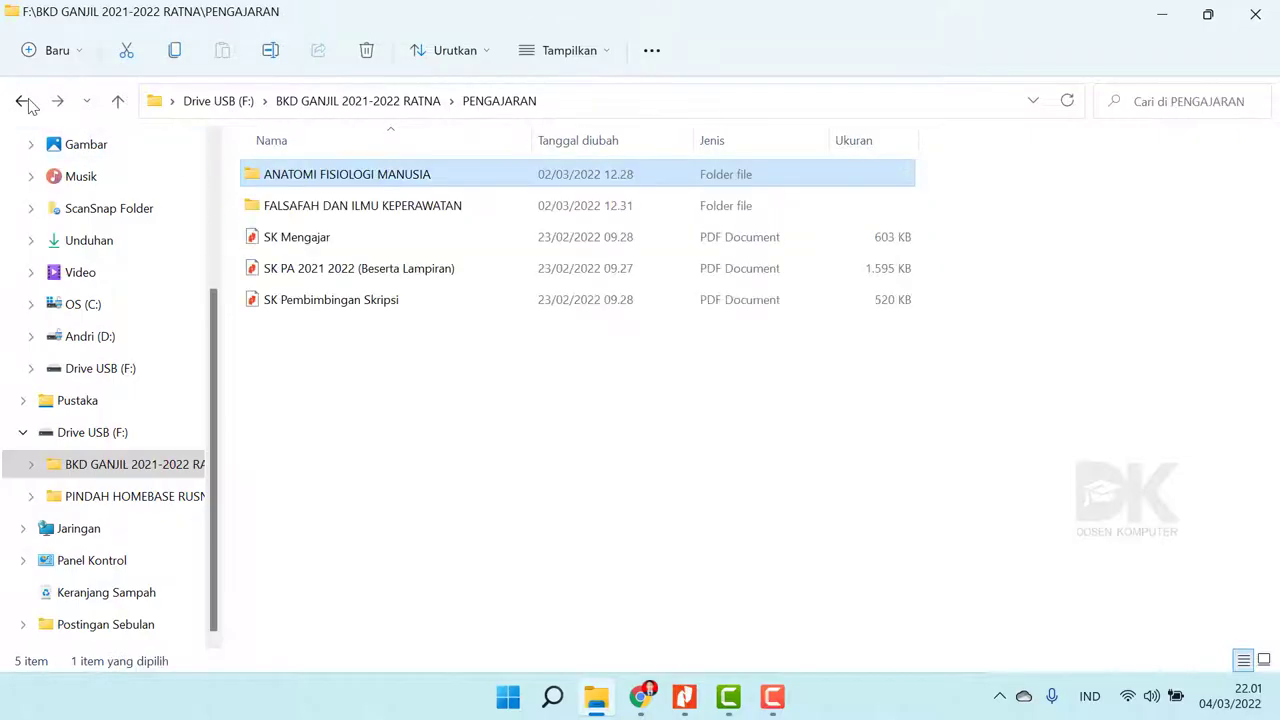
{"action": "left_click", "coordinate": [608, 490]}
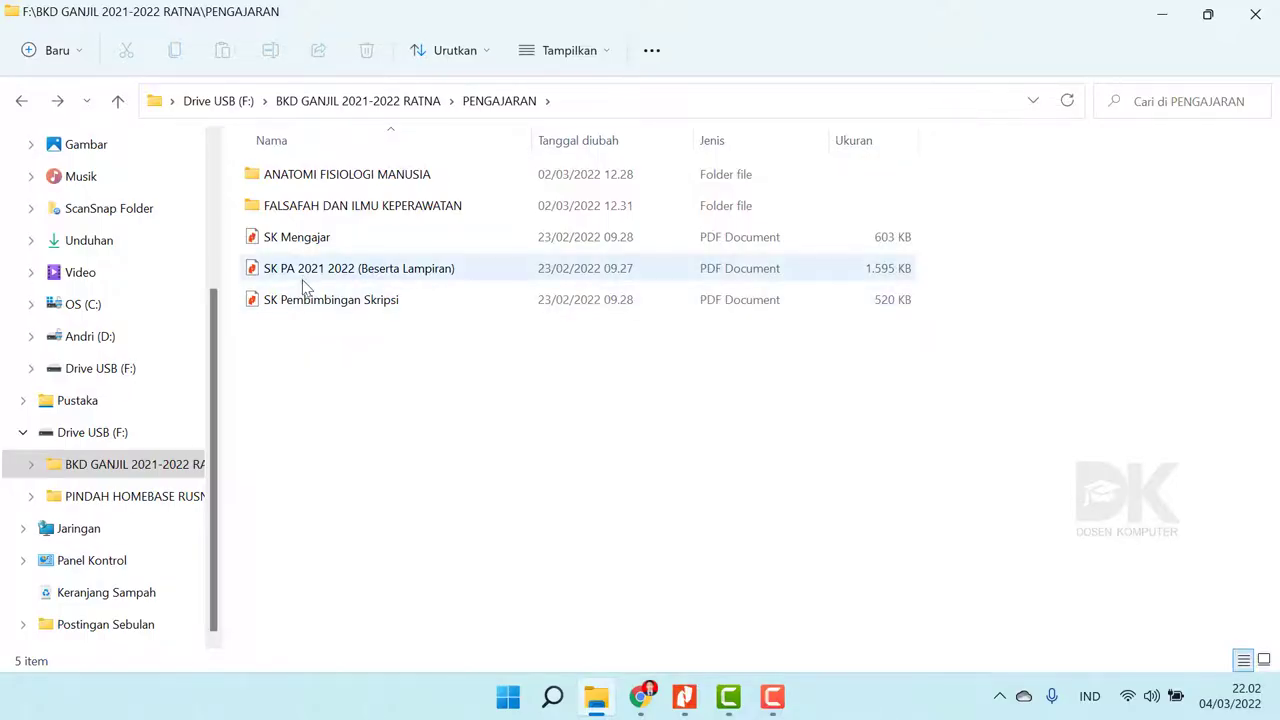
{"action": "key", "text": "alt+Left"}
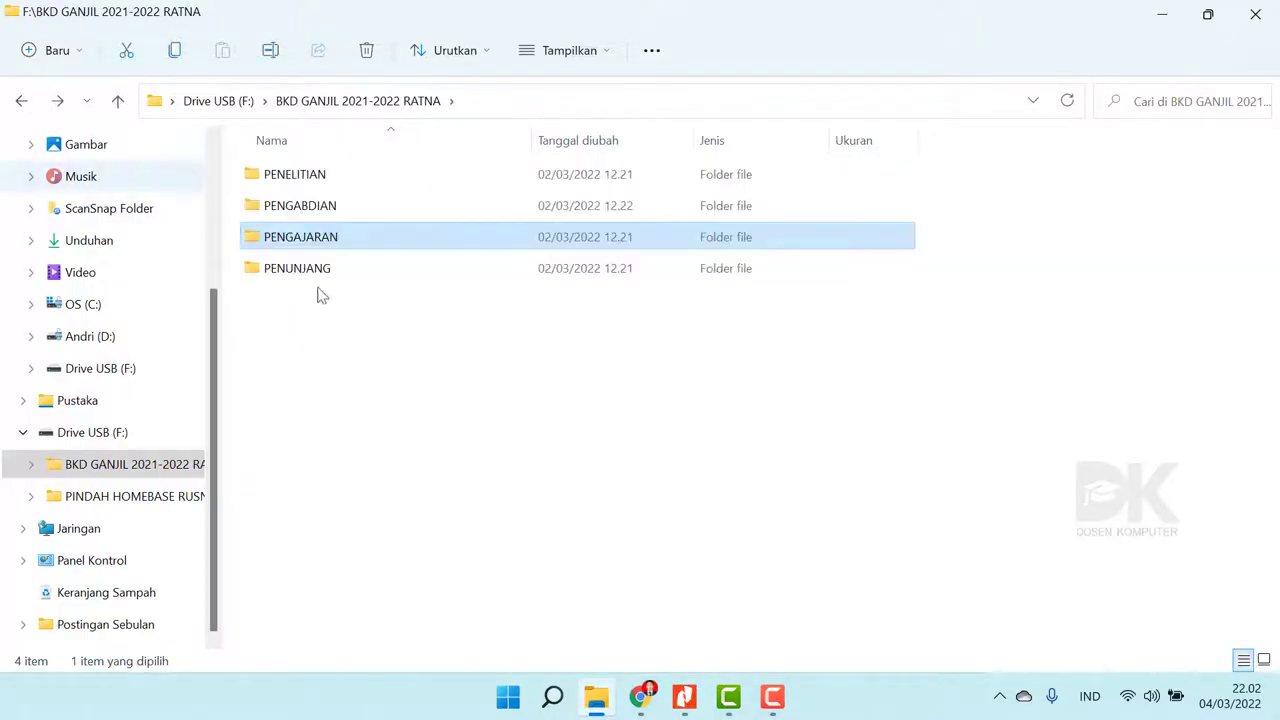
- Check the PDFs in PENUNJANG > SERTIFIKAT PELATIHAN, then go back to BKD GANJIL 2021-2022
{"action": "double_click", "coordinate": [299, 270]}
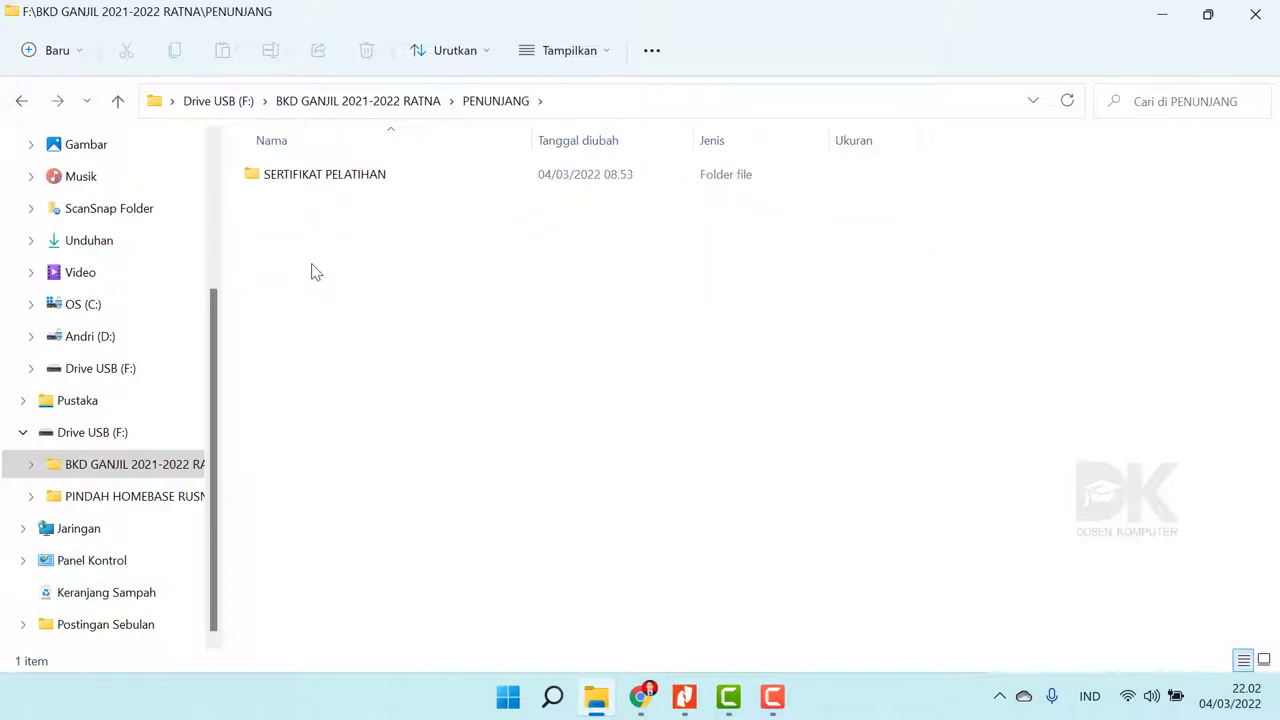
{"action": "double_click", "coordinate": [328, 176]}
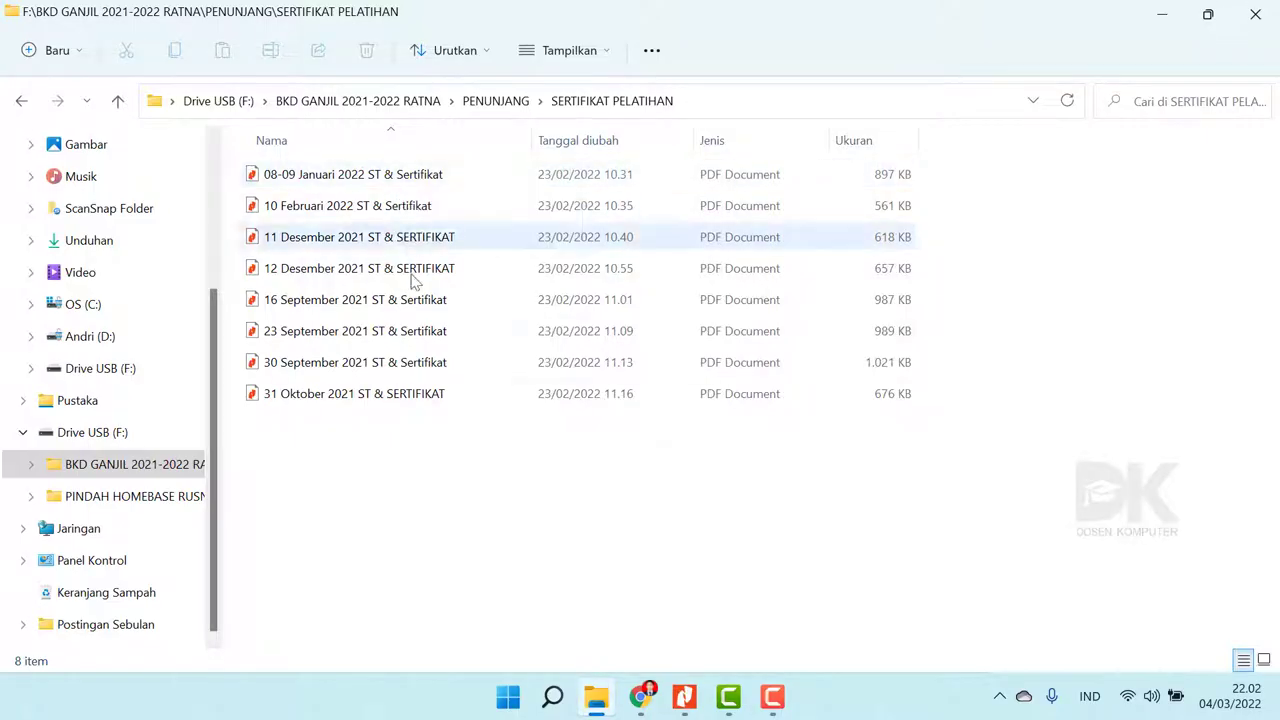
{"action": "left_click", "coordinate": [21, 101]}
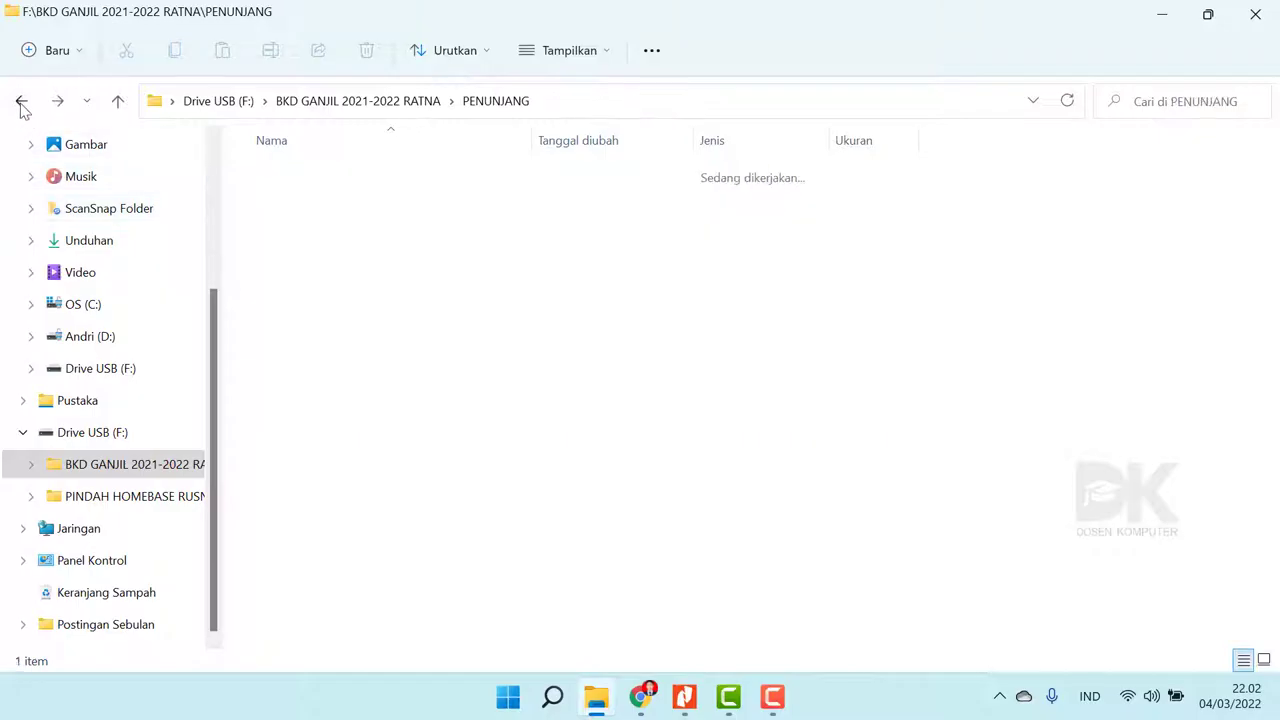
{"action": "left_click", "coordinate": [21, 101]}
- Marquee-select the activity subfolders and deselect them again
{"action": "left_click", "coordinate": [507, 585]}
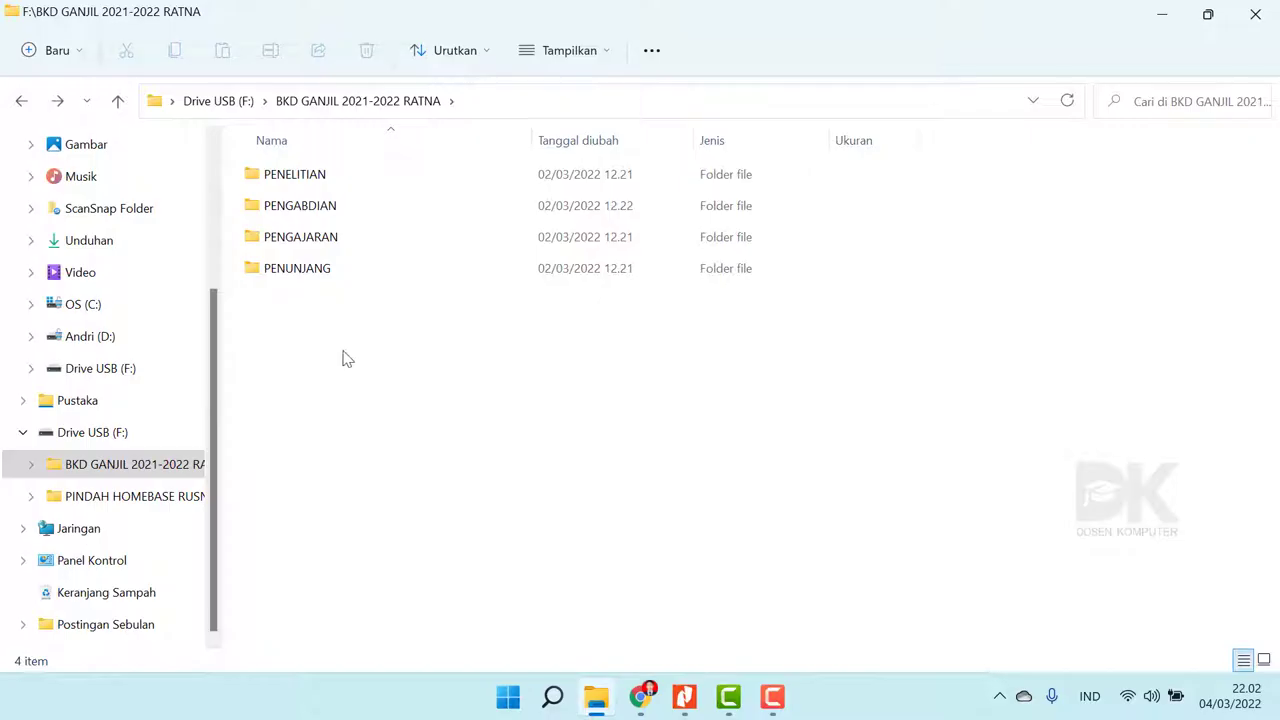
{"action": "left_click_drag", "start_coordinate": [327, 334], "coordinate": [337, 185]}
{"action": "left_click", "coordinate": [407, 428]}
{"action": "left_click_drag", "start_coordinate": [354, 372], "coordinate": [348, 185]}
{"action": "left_click", "coordinate": [480, 474]}
- Switch to Chrome's gmail search tab and rerun the gmail search
{"action": "left_click", "coordinate": [650, 697]}
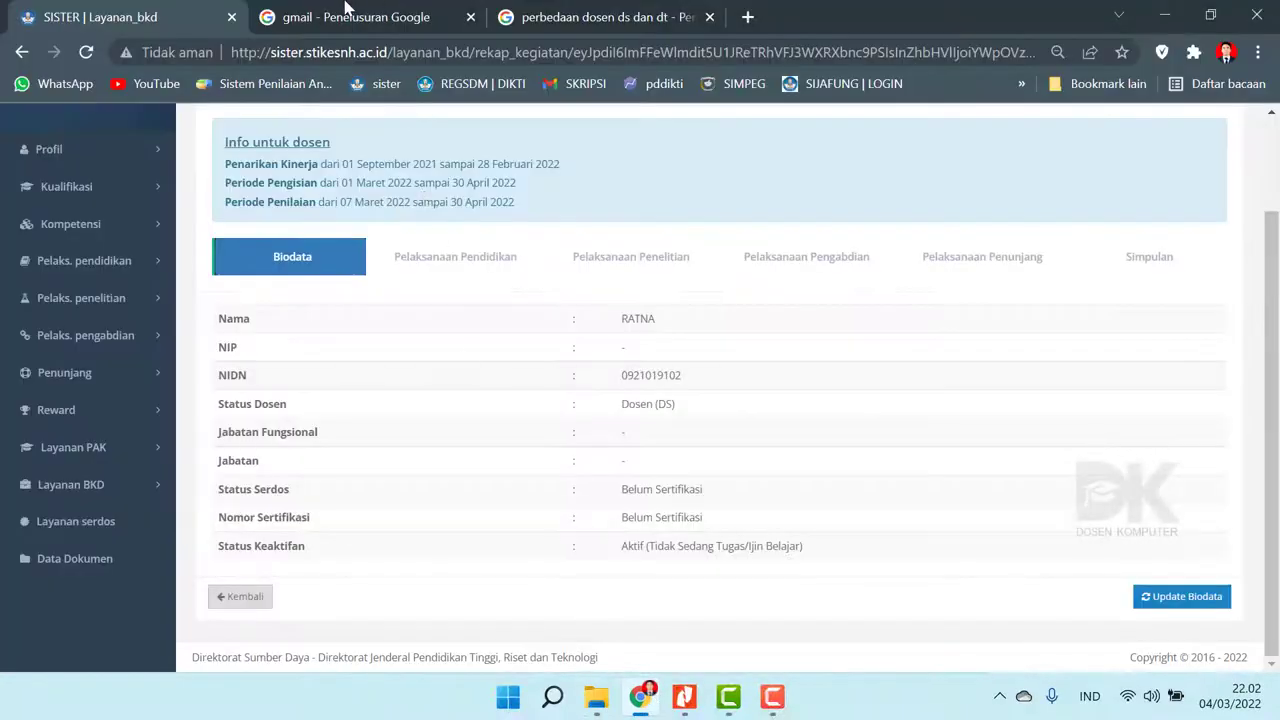
{"action": "left_click", "coordinate": [345, 10]}
{"action": "left_click", "coordinate": [389, 157]}
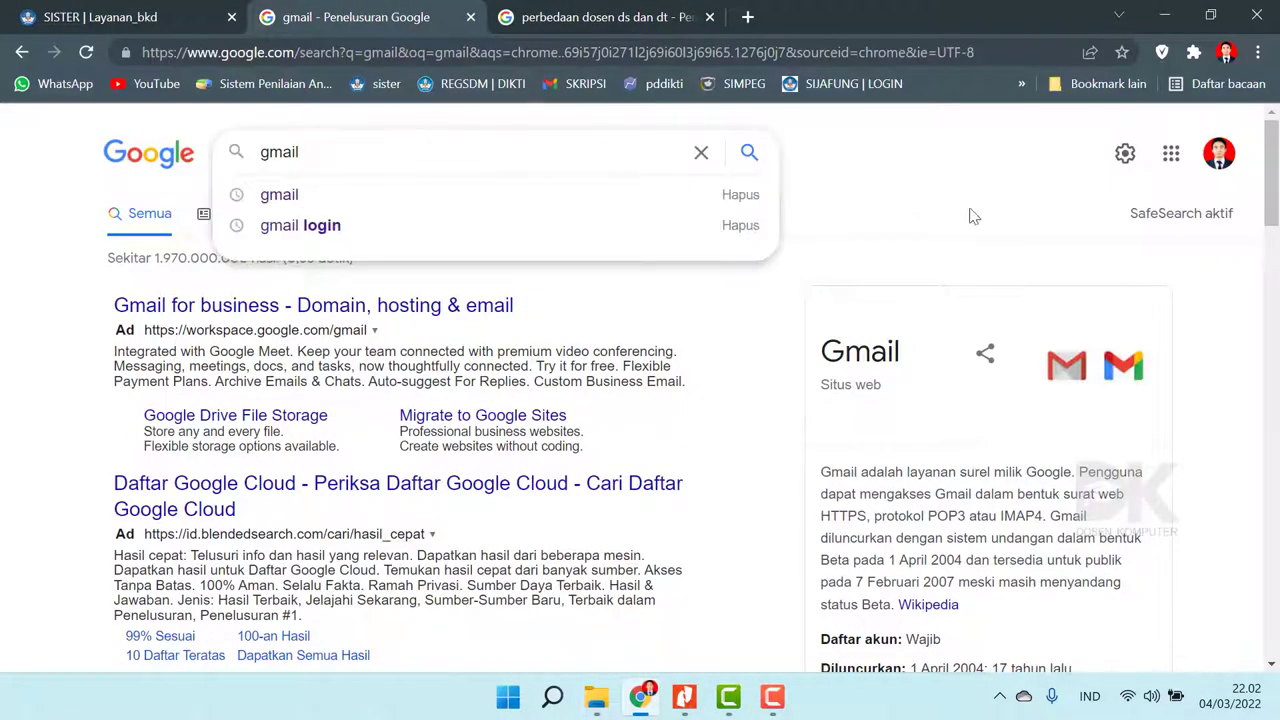
{"action": "left_click", "coordinate": [914, 186]}
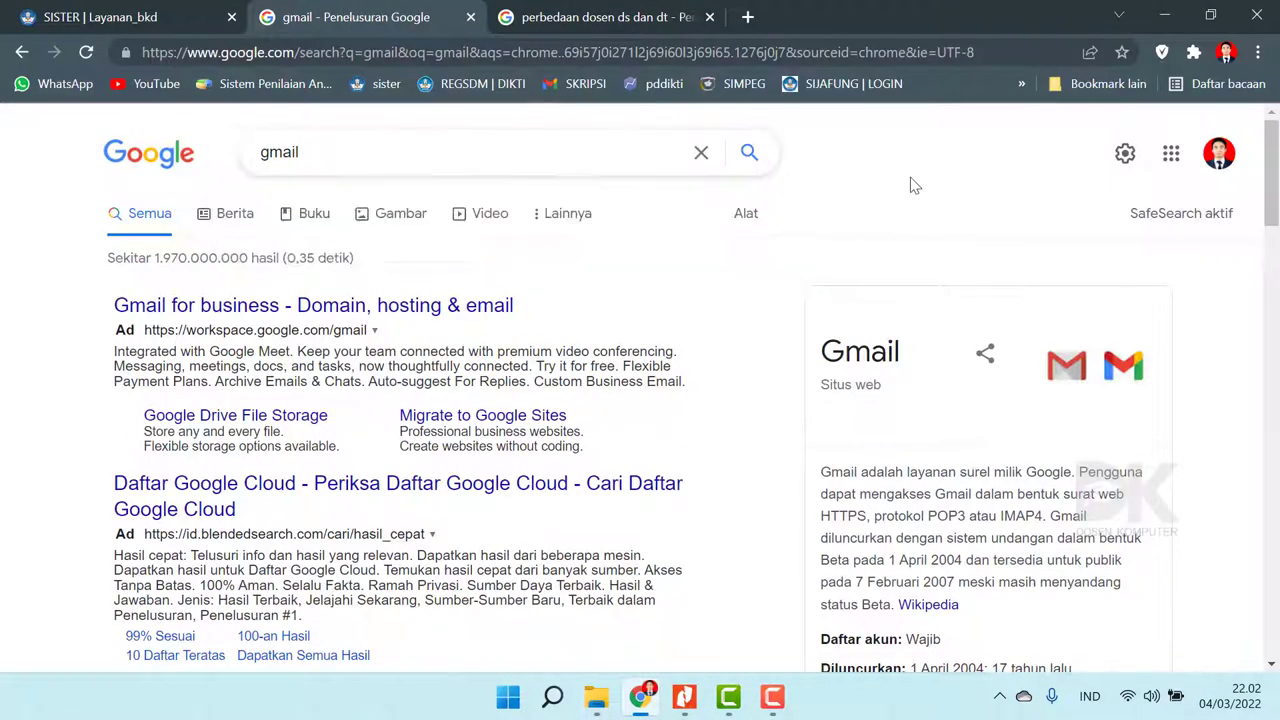
{"action": "left_click", "coordinate": [750, 154]}
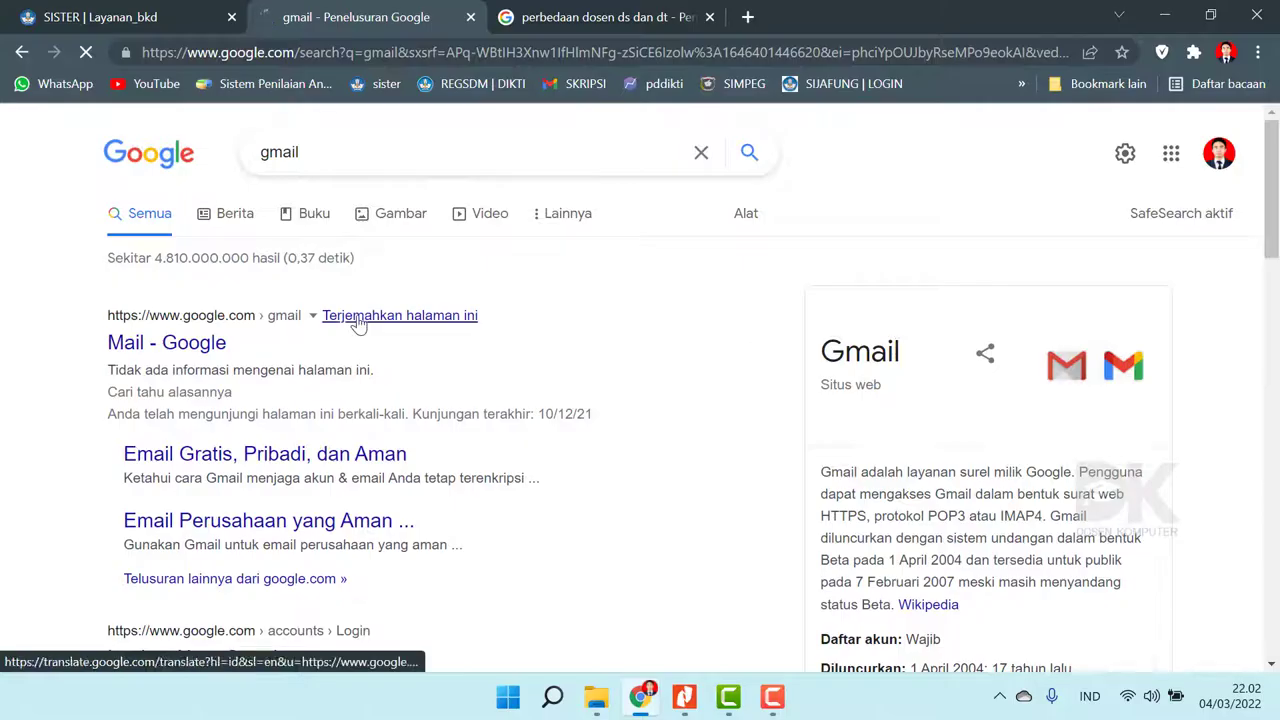
- Open the Mail - Google result from the search results
{"action": "scroll", "coordinate": [360, 322], "scroll_direction": "down", "scroll_amount": 2}
{"action": "scroll", "coordinate": [362, 322], "scroll_direction": "up", "scroll_amount": 2}
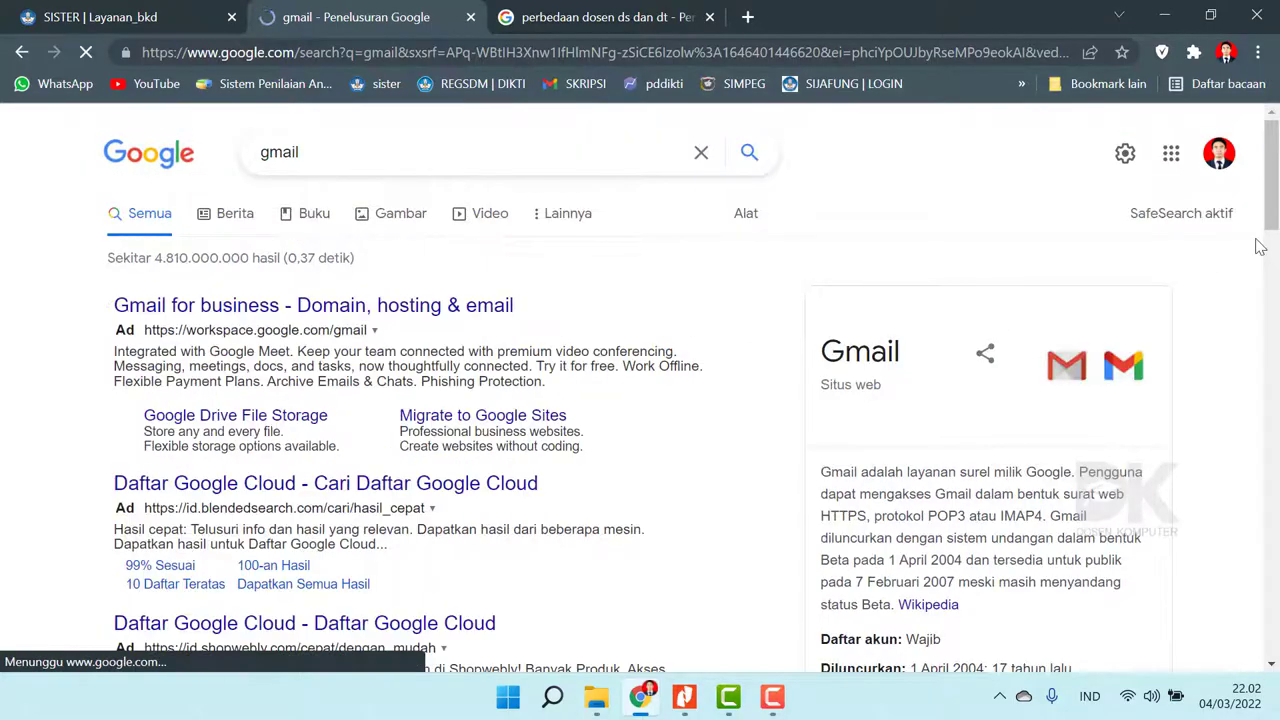
{"action": "scroll", "coordinate": [265, 310], "scroll_direction": "down", "scroll_amount": 8}
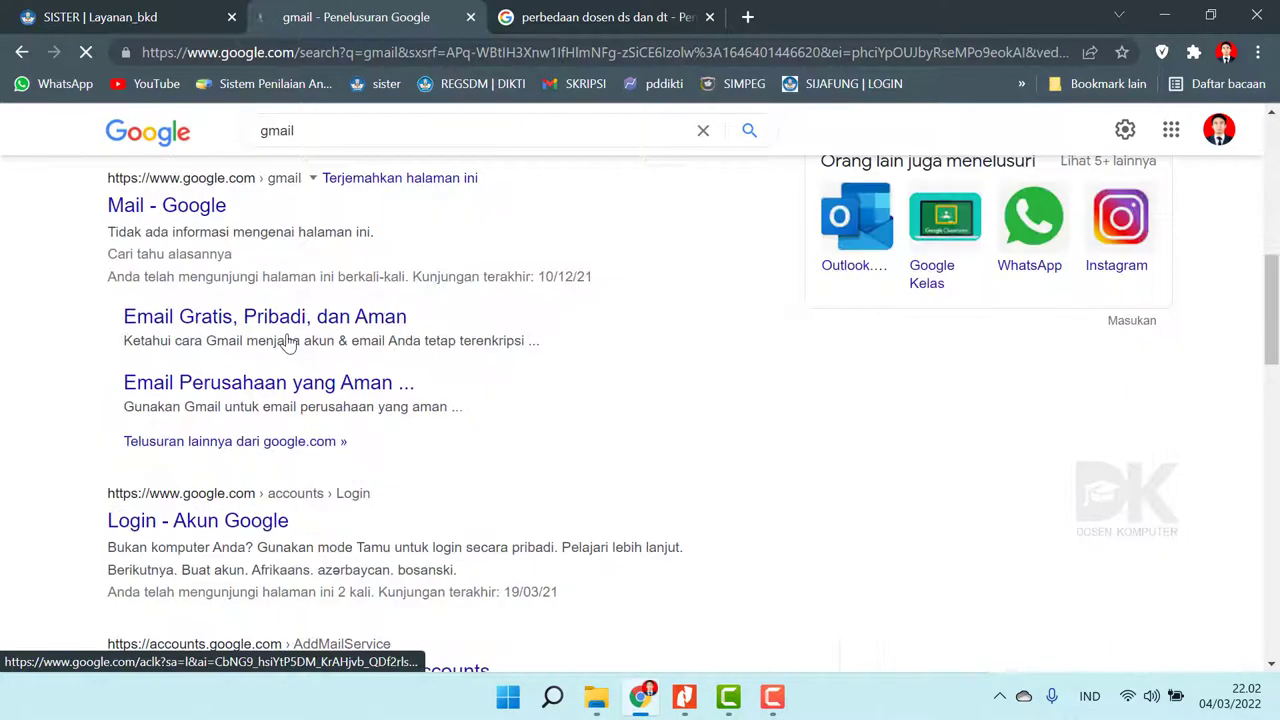
{"action": "left_click", "coordinate": [215, 210]}
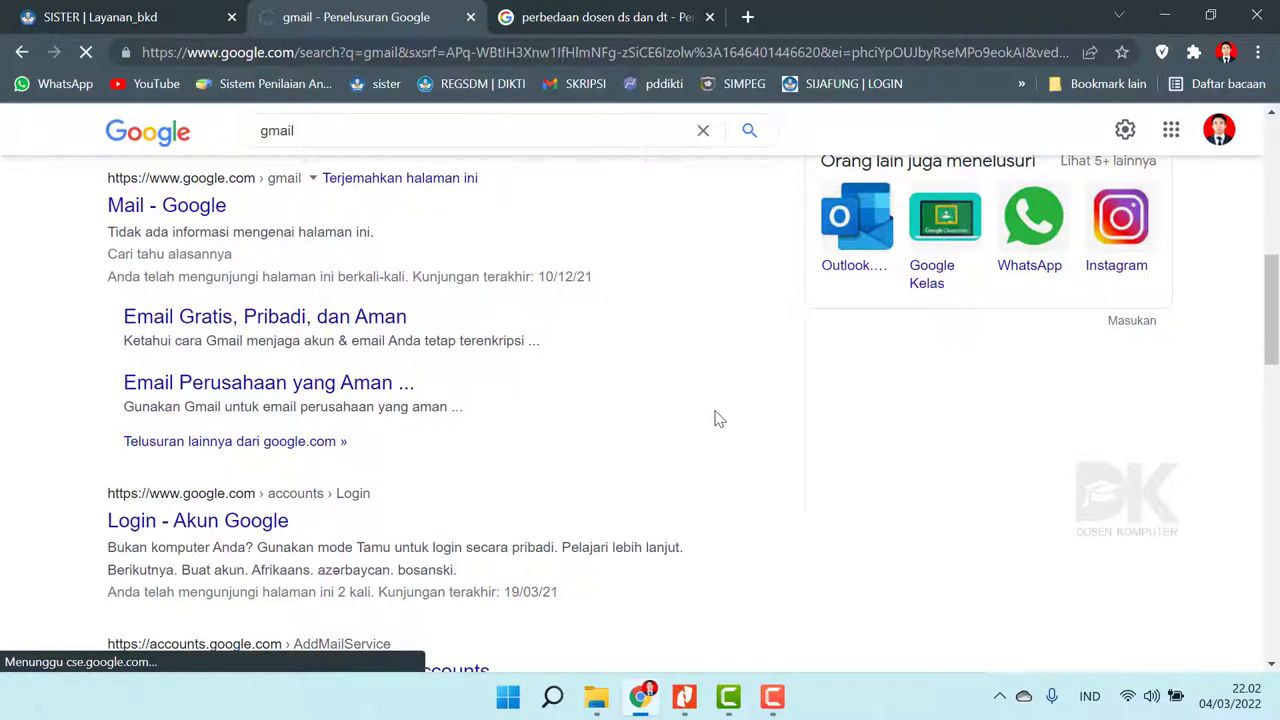
{"action": "scroll", "coordinate": [719, 418], "scroll_direction": "up", "scroll_amount": 2}
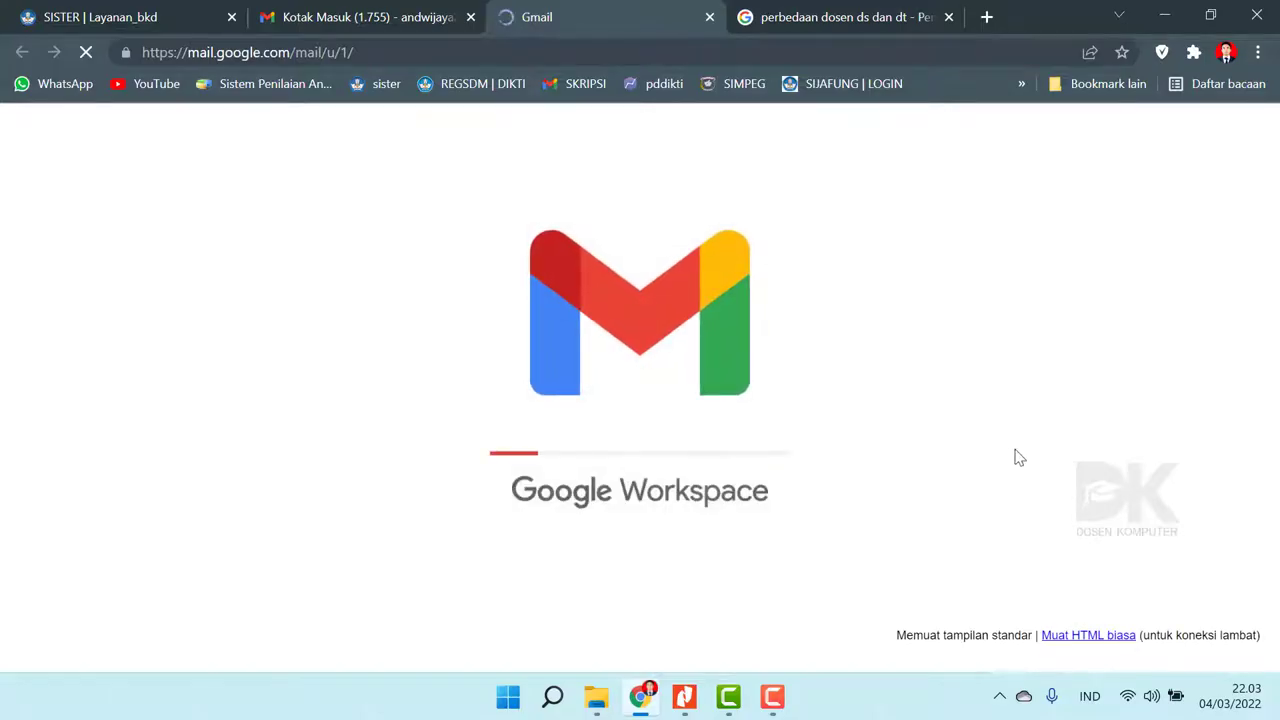
- Launch Google Drive from Gmail's apps grid and dismiss the Drive Saya shortcuts notice
{"action": "left_click", "coordinate": [762, 711]}
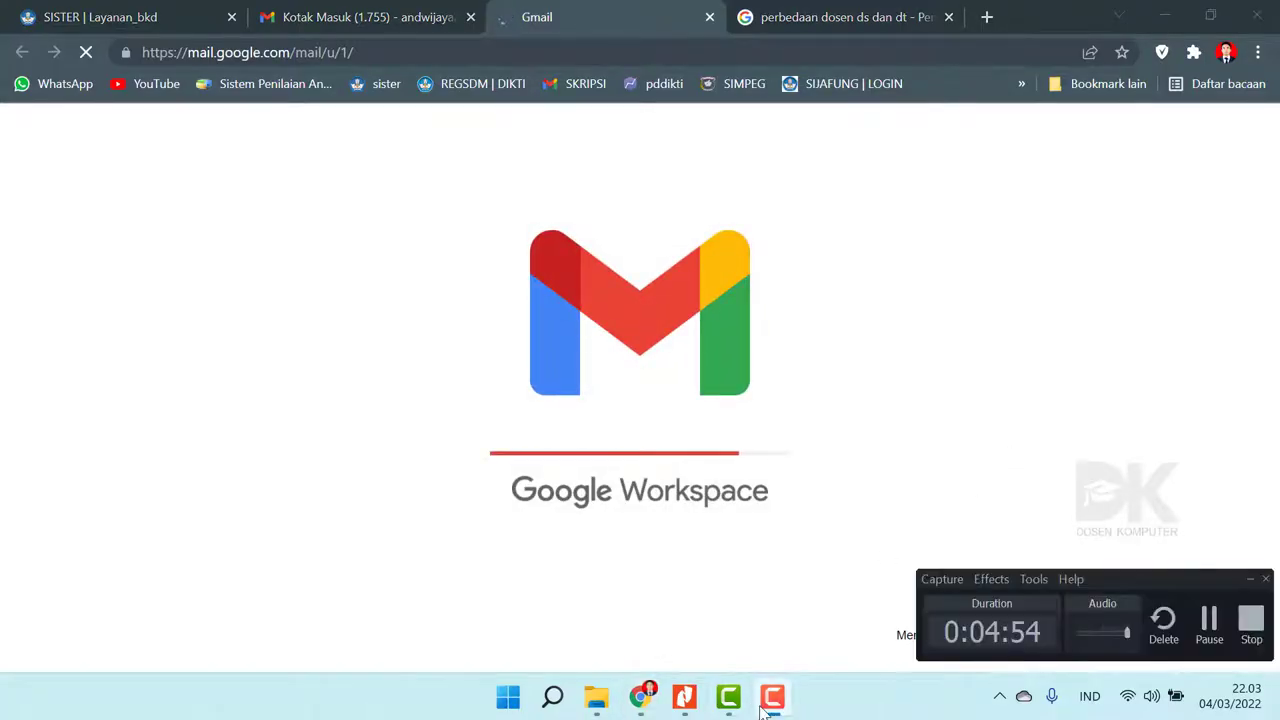
{"action": "left_click", "coordinate": [762, 711]}
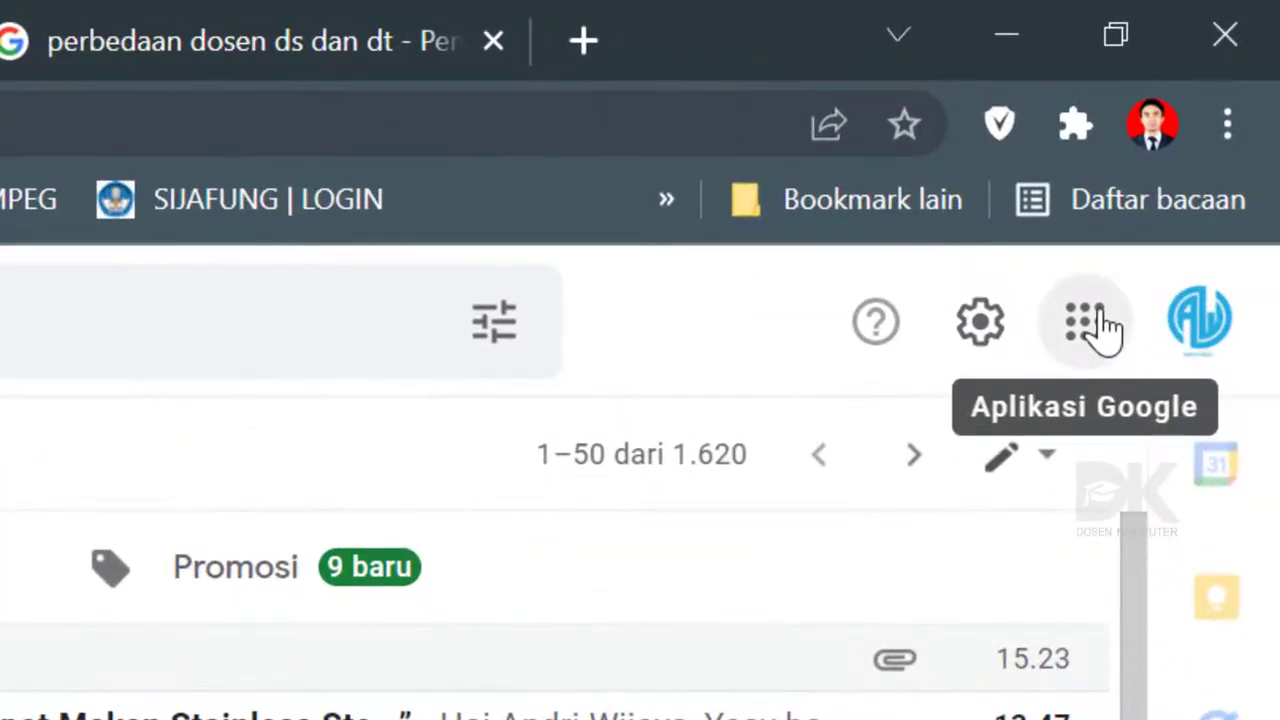
{"action": "left_click", "coordinate": [1100, 325]}
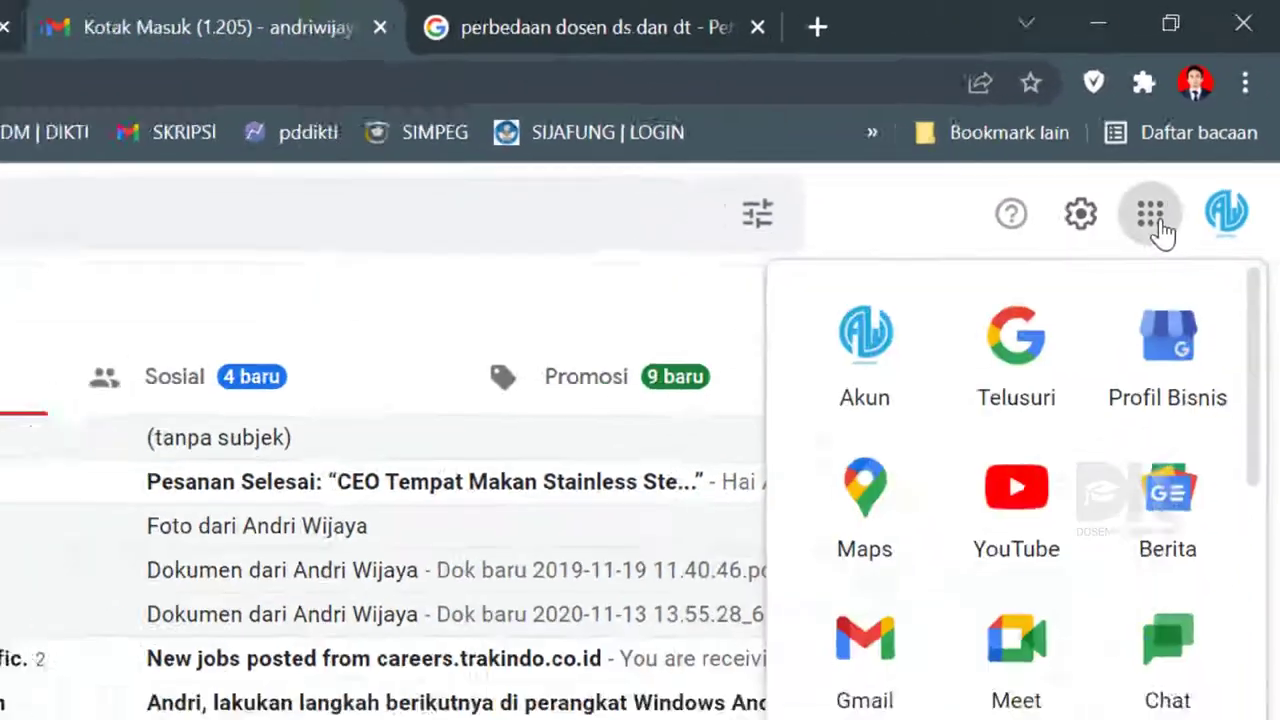
{"action": "scroll", "coordinate": [1016, 659], "scroll_direction": "down", "scroll_amount": 3}
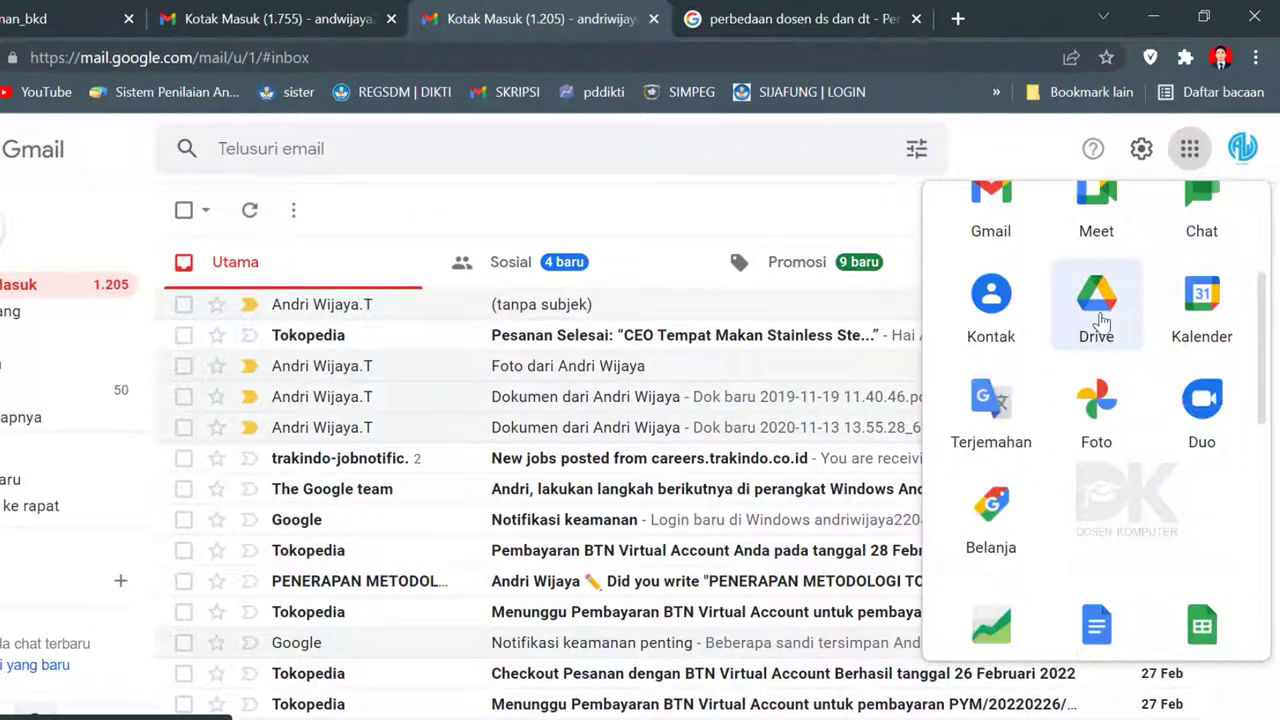
{"action": "left_click", "coordinate": [1098, 305]}
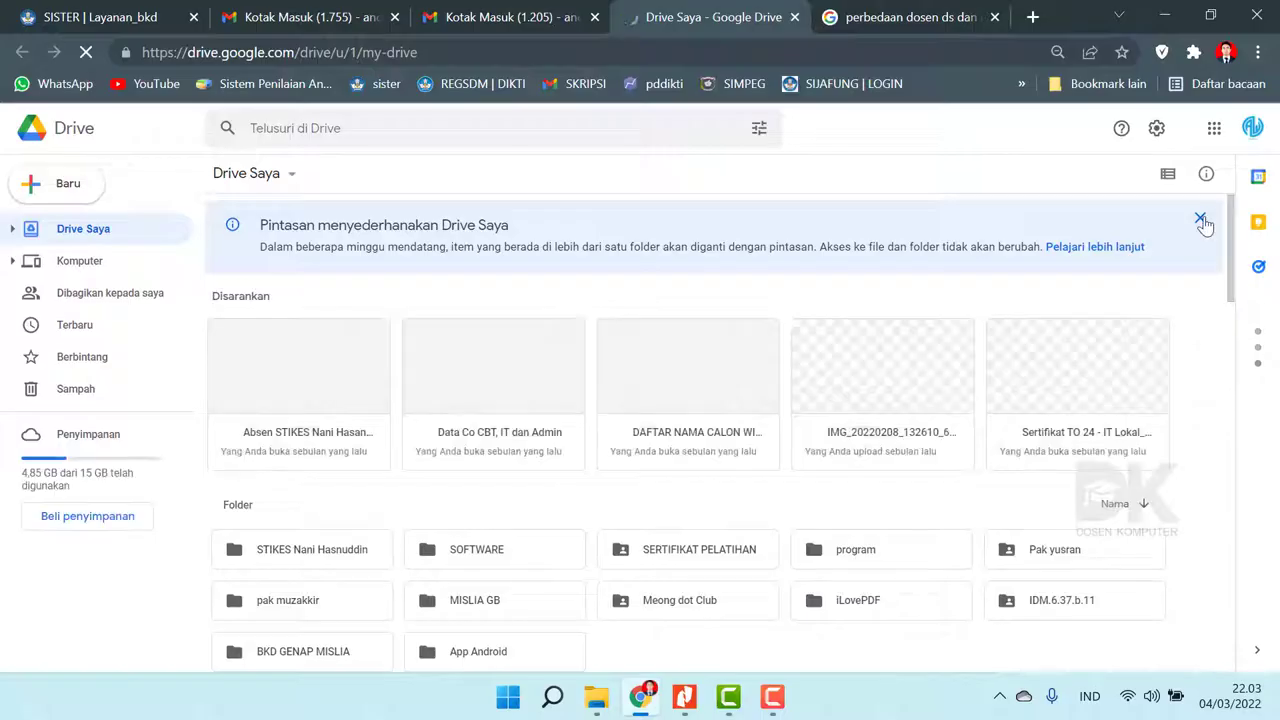
{"action": "left_click", "coordinate": [1200, 218]}
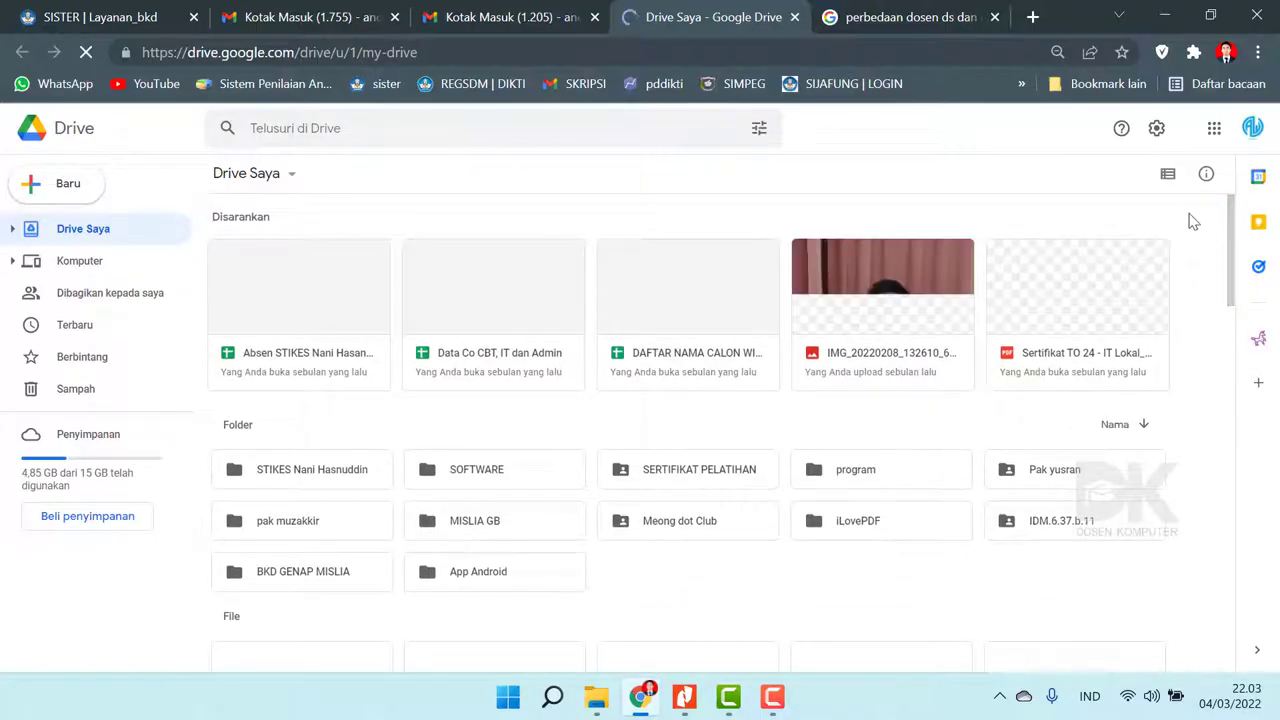
- Create a Drive folder named BKD GANJIL, the lecturer's name and 2021-2022 via Baru > Folder
{"action": "left_click_drag", "start_coordinate": [1234, 214], "coordinate": [1235, 293]}
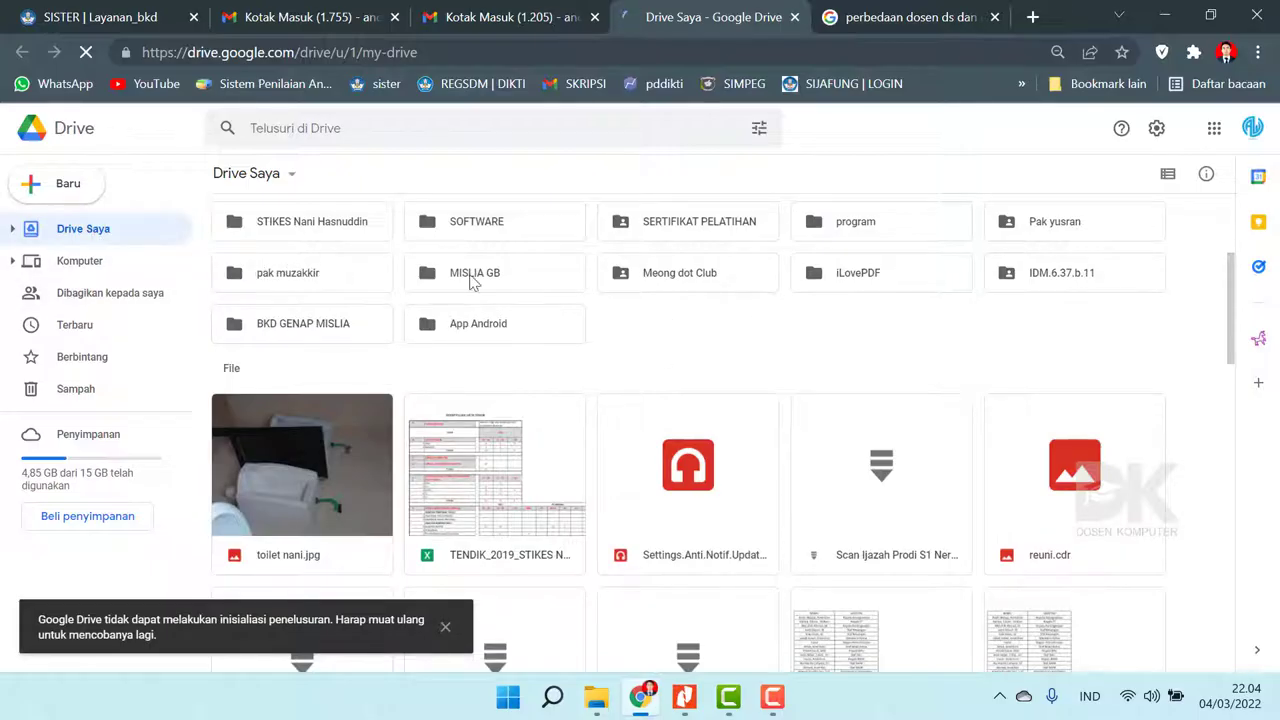
{"action": "left_click", "coordinate": [62, 190]}
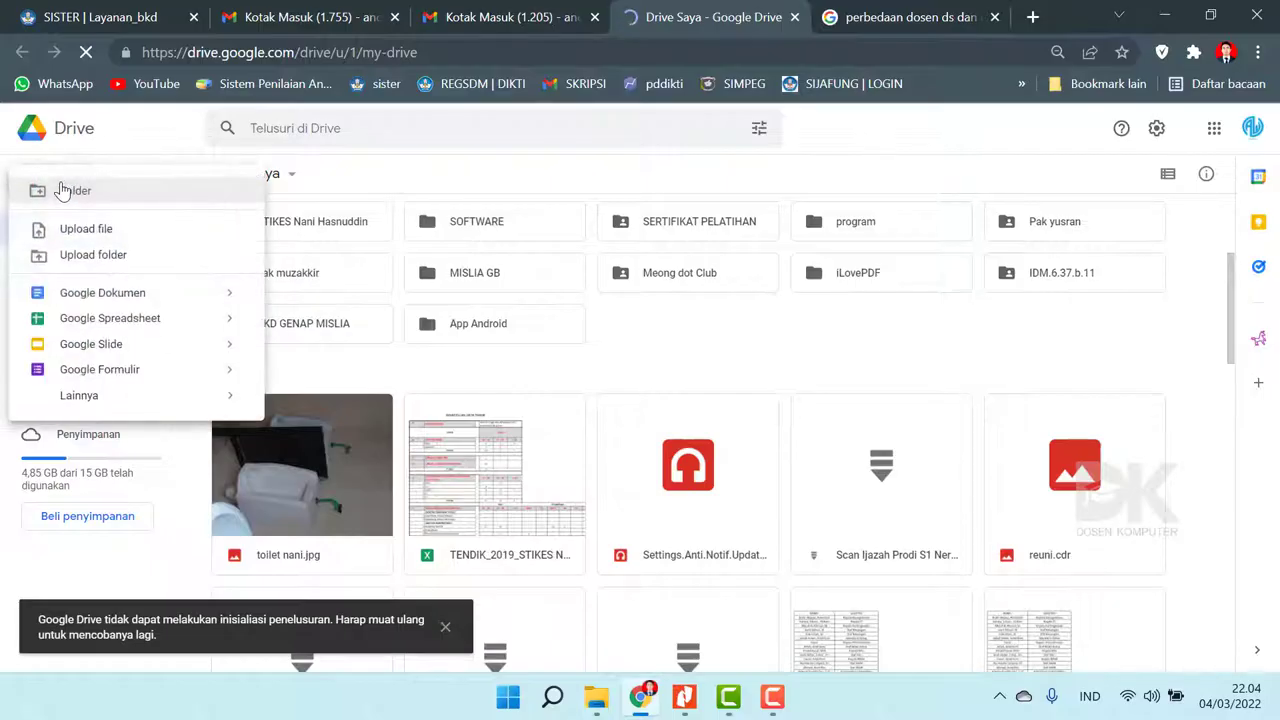
{"action": "key", "text": "Escape"}
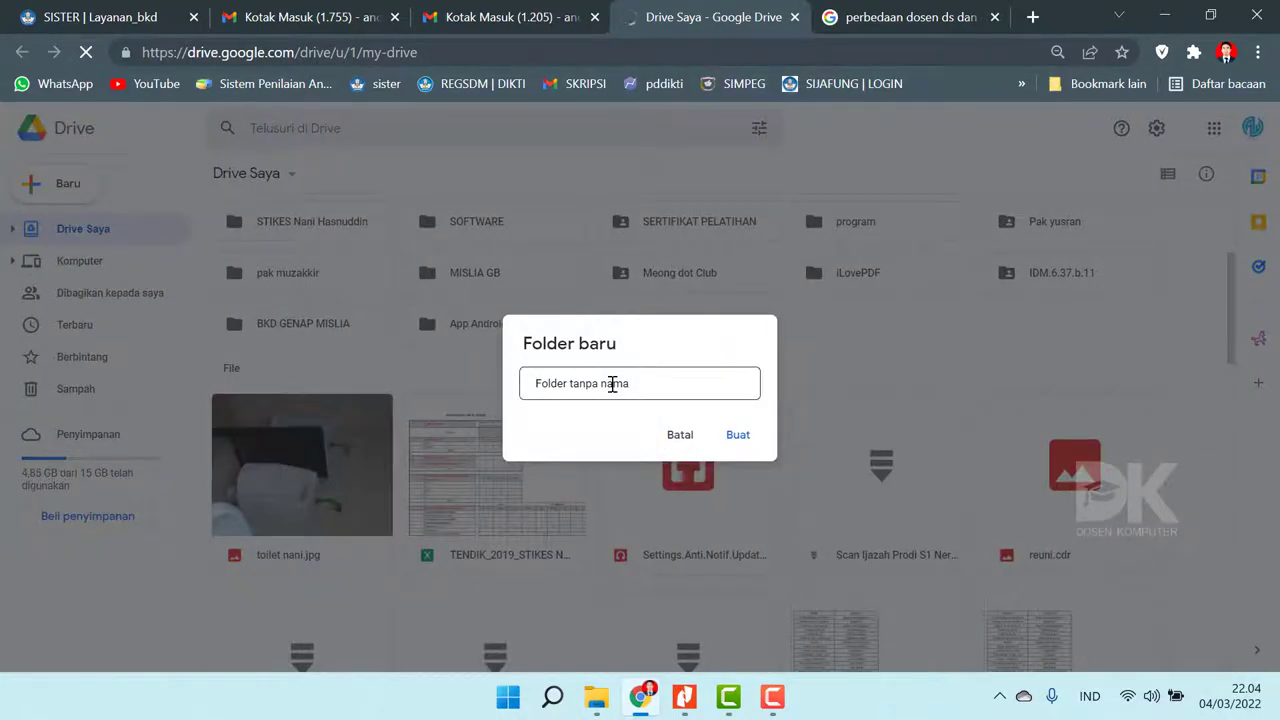
{"action": "type", "text": "BK"}
{"action": "key", "text": "BackSpace"}
{"action": "key", "text": "BackSpace"}
{"action": "key", "text": "BackSpace"}
{"action": "key", "text": "BackSpace"}
{"action": "key", "text": "BackSpace"}
{"action": "key", "text": "BackSpace"}
{"action": "key", "text": "BackSpace"}
{"action": "key", "text": "BackSpace"}
{"action": "key", "text": "BackSpace"}
{"action": "key", "text": "BackSpace"}
{"action": "key", "text": "BackSpace"}
{"action": "key", "text": "ctrl+a"}
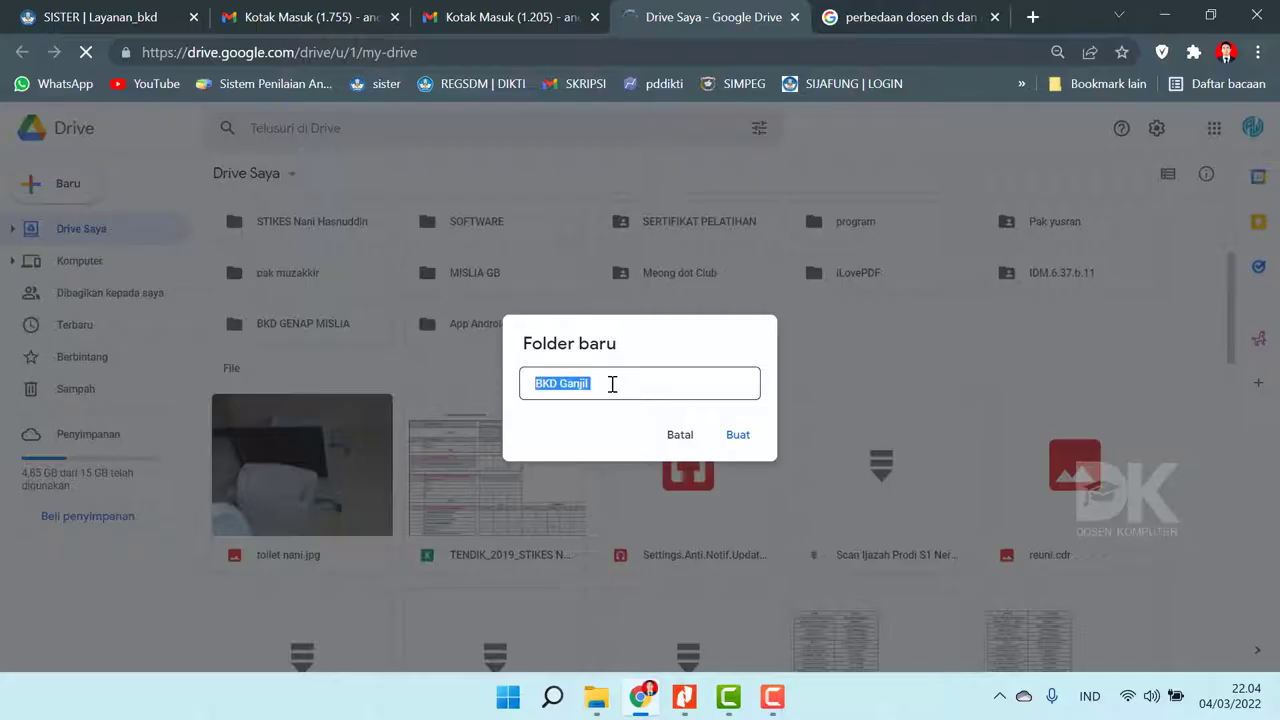
{"action": "type", "text": "2021-2022"}
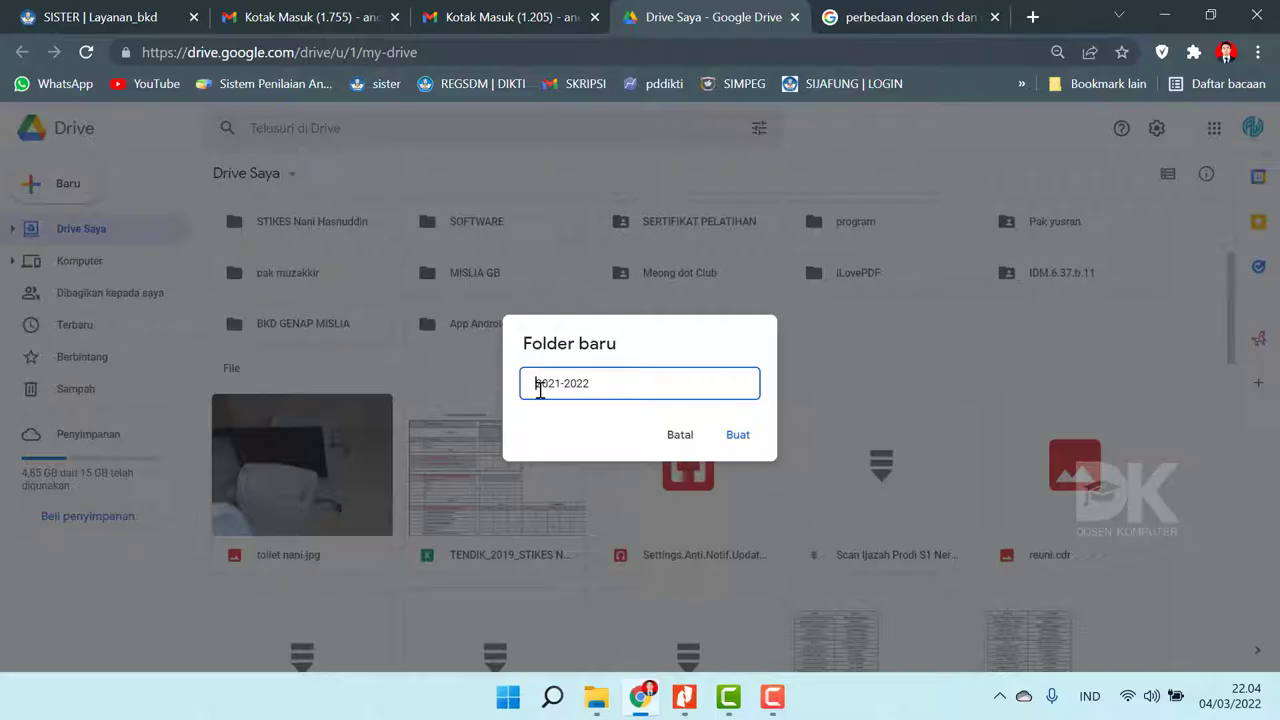
{"action": "left_click", "coordinate": [540, 390]}
{"action": "type", "text": "BKD"}
{"action": "key", "text": "BackSpace"}
{"action": "key", "text": "BackSpace"}
{"action": "key", "text": "BackSpace"}
{"action": "type", "text": "BKD GANJIL "}
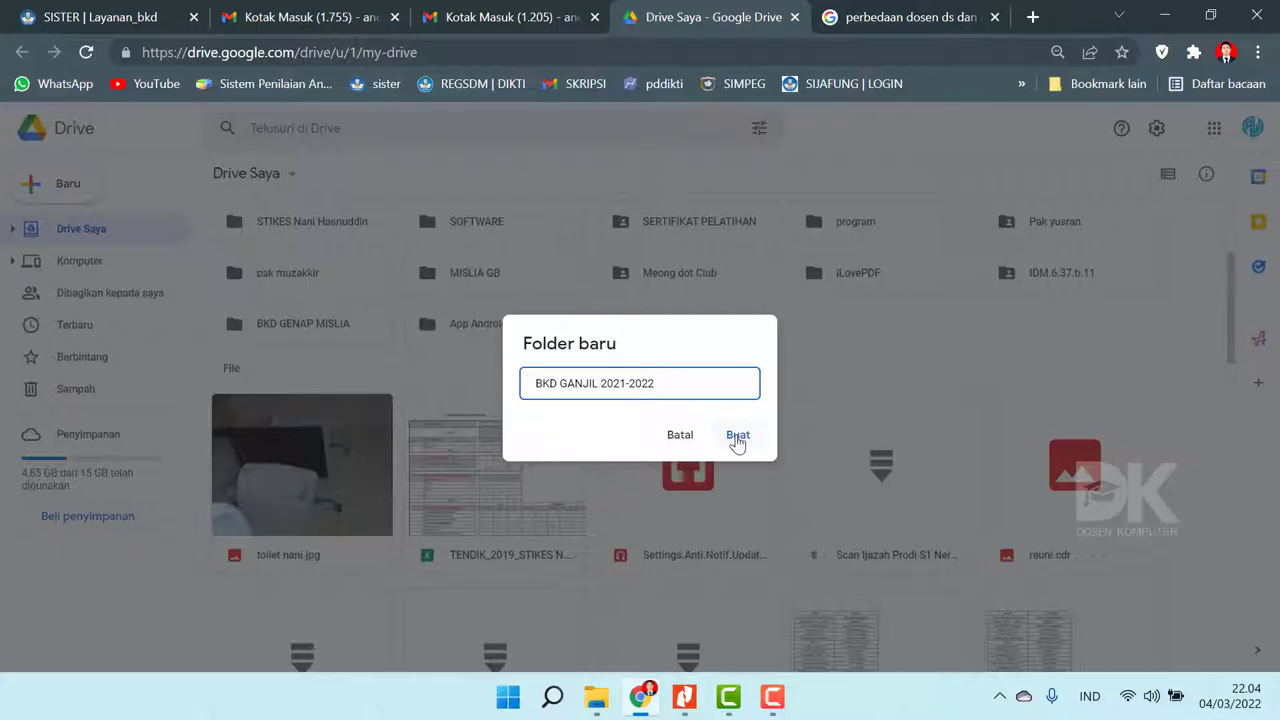
{"action": "type", "text": "RATNA"}
{"action": "left_click", "coordinate": [737, 436]}
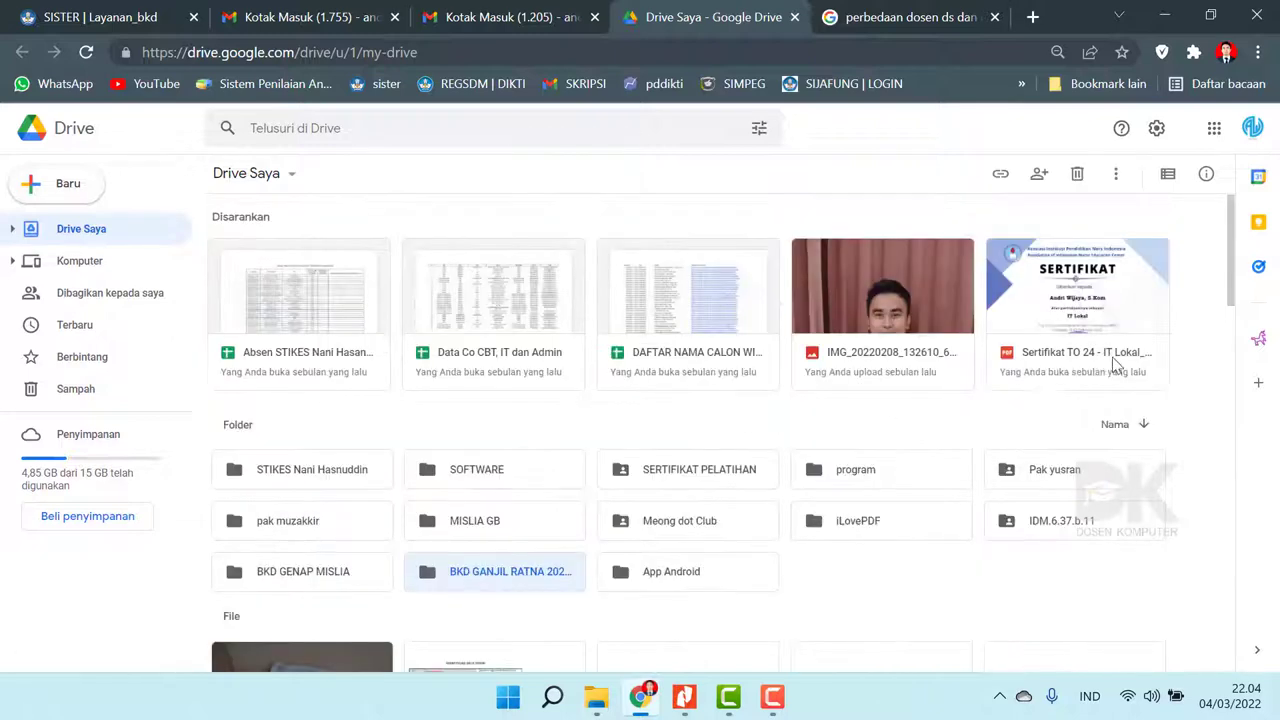
- Open the new BKD folder and choose to upload a whole folder into it
{"action": "scroll", "coordinate": [1230, 238], "scroll_direction": "down", "scroll_amount": 1}
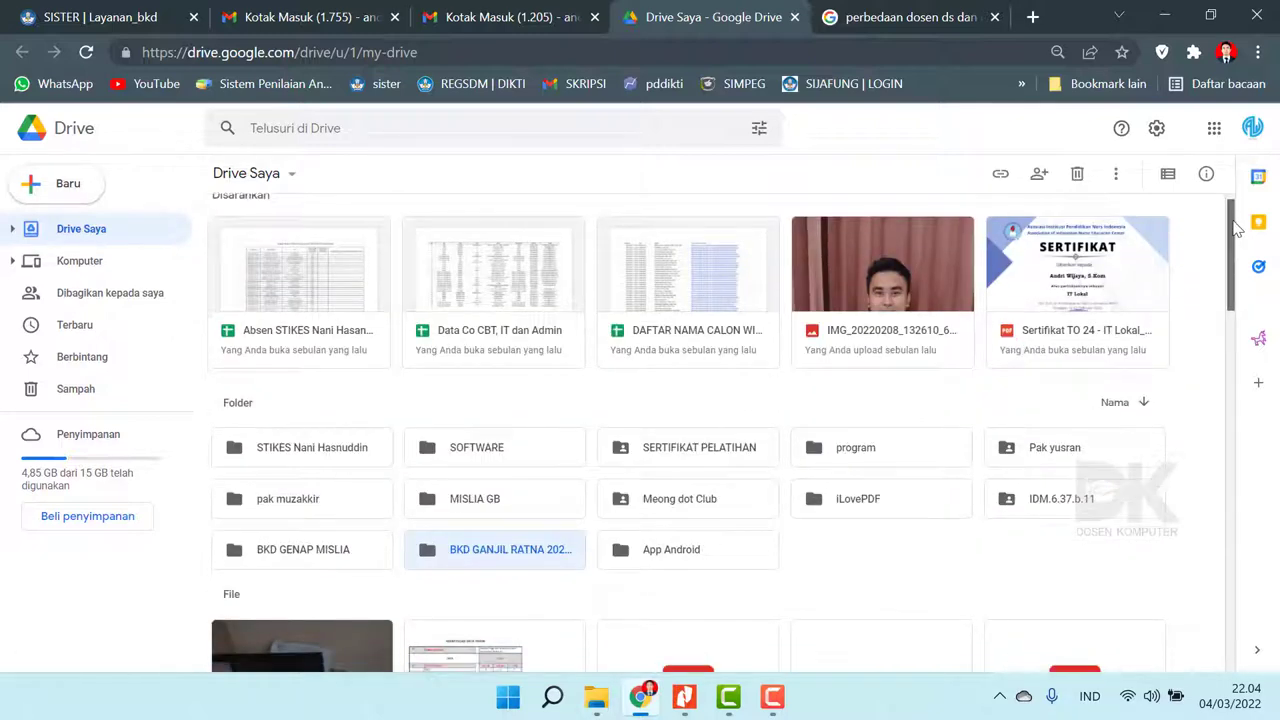
{"action": "scroll", "coordinate": [1237, 233], "scroll_direction": "down", "scroll_amount": 1}
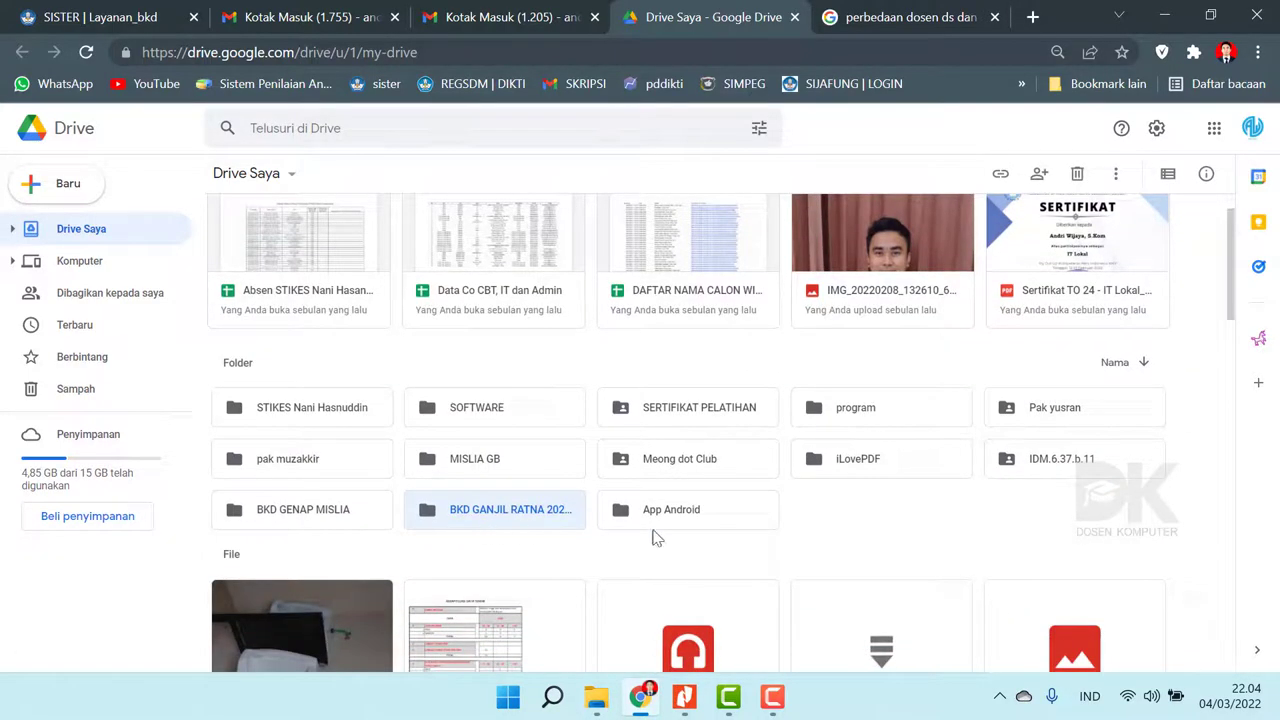
{"action": "left_click", "coordinate": [790, 540]}
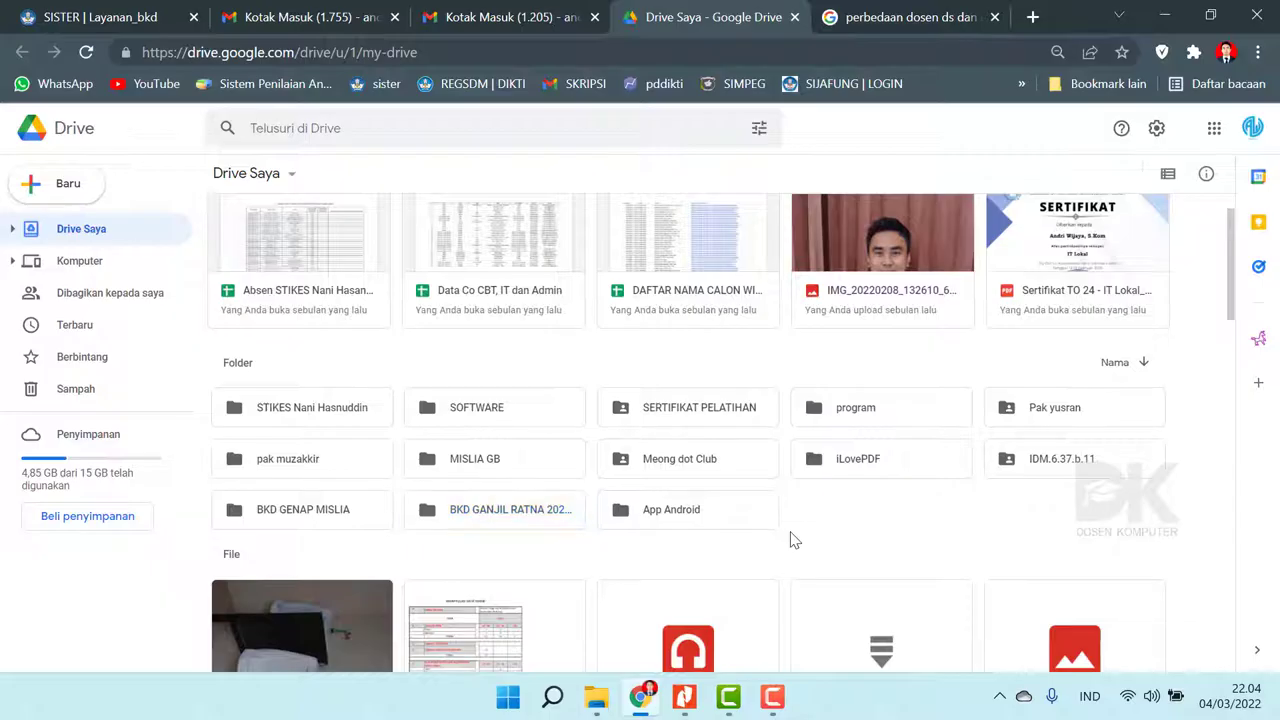
{"action": "double_click", "coordinate": [488, 527]}
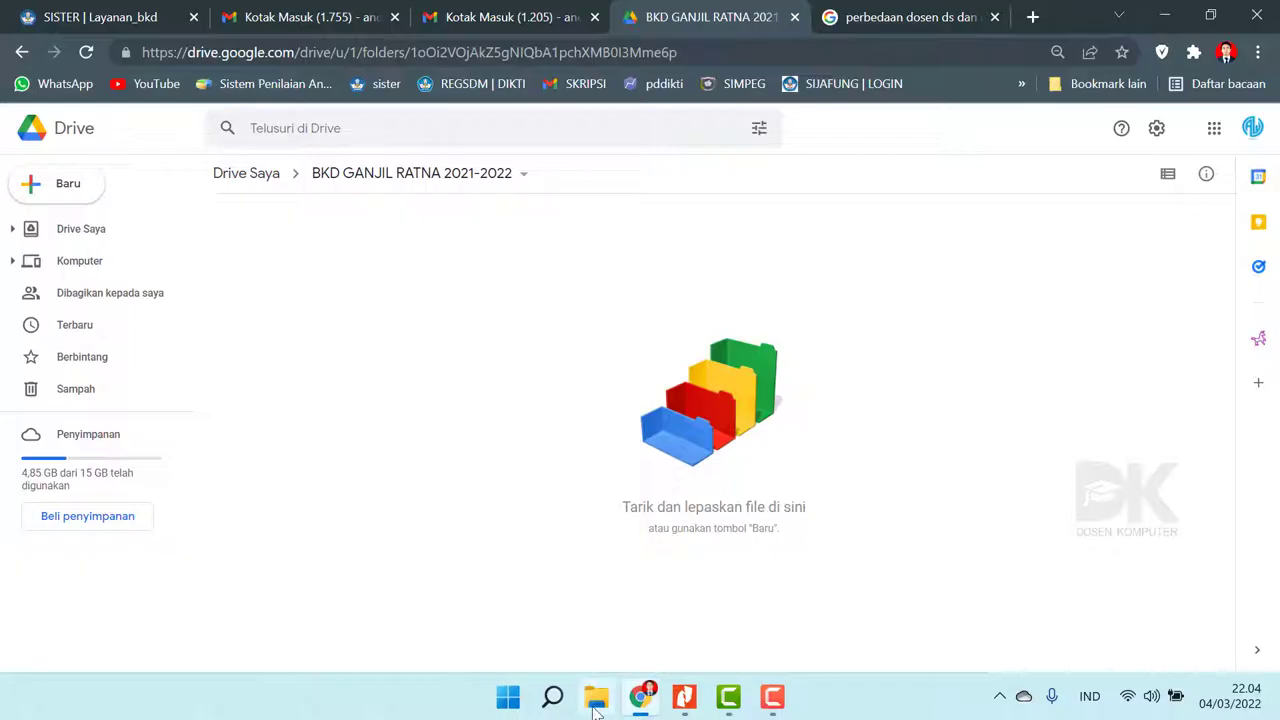
{"action": "right_click", "coordinate": [665, 334]}
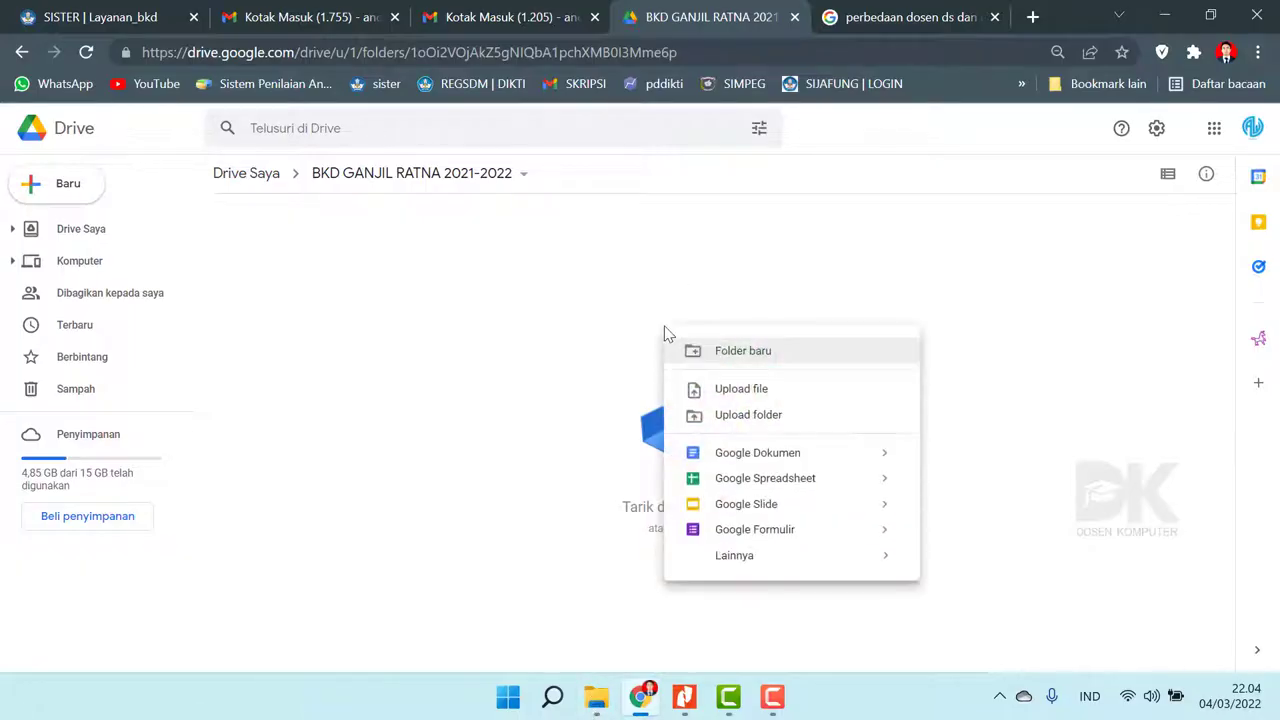
{"action": "left_click", "coordinate": [611, 354]}
{"action": "right_click", "coordinate": [619, 287]}
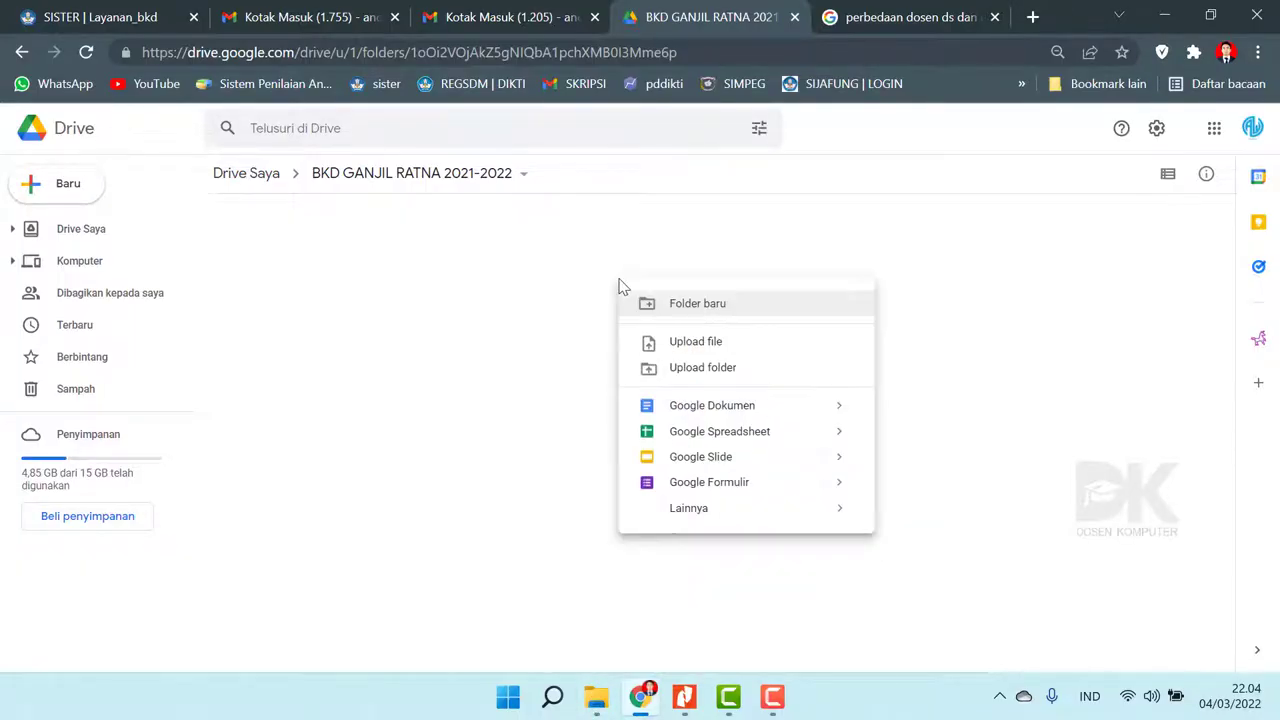
{"action": "left_click", "coordinate": [710, 370]}
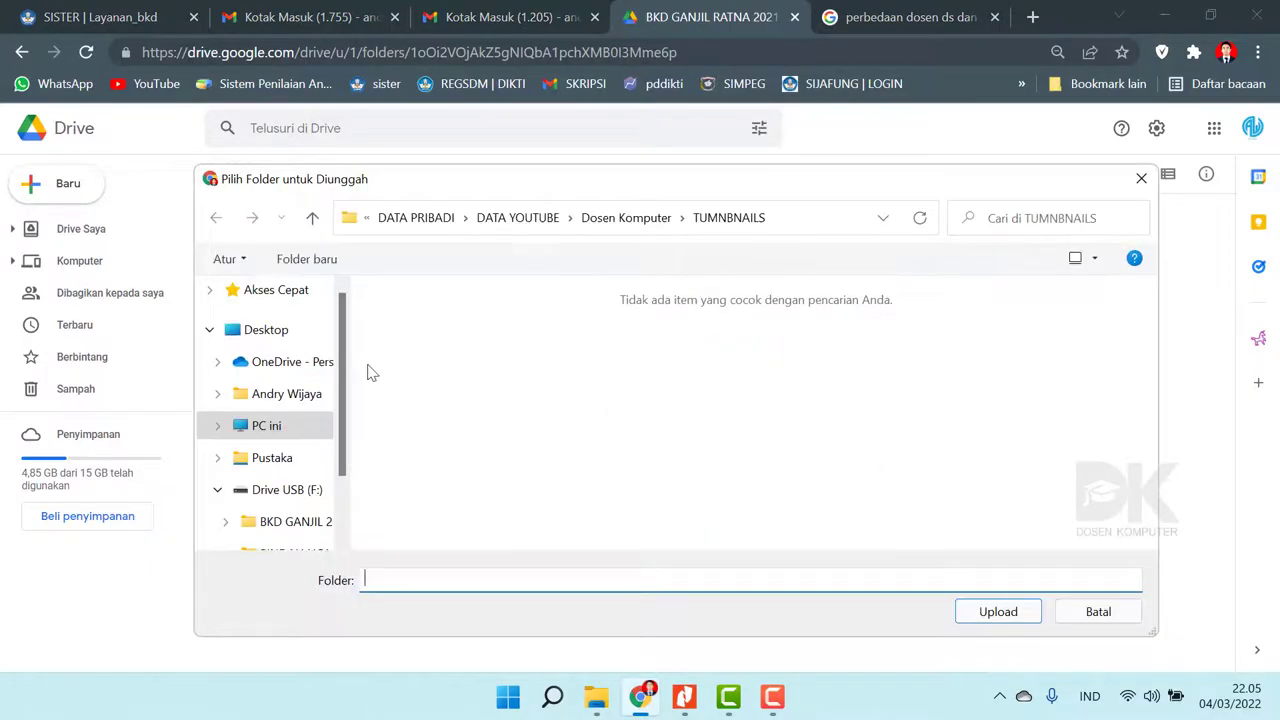
- Pick BKD GANJIL 2021-2022 on the USB drive (F:) and confirm uploading its 30 files
{"action": "left_click_drag", "start_coordinate": [348, 372], "coordinate": [347, 432]}
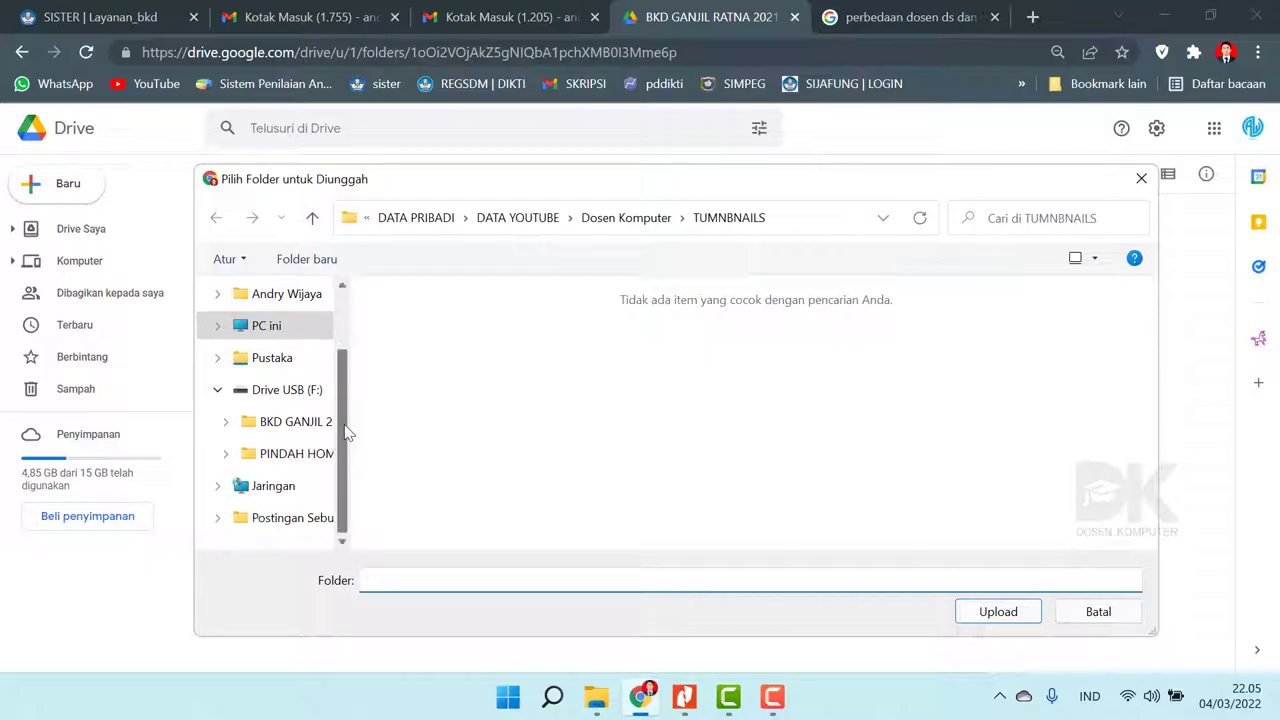
{"action": "left_click", "coordinate": [270, 397]}
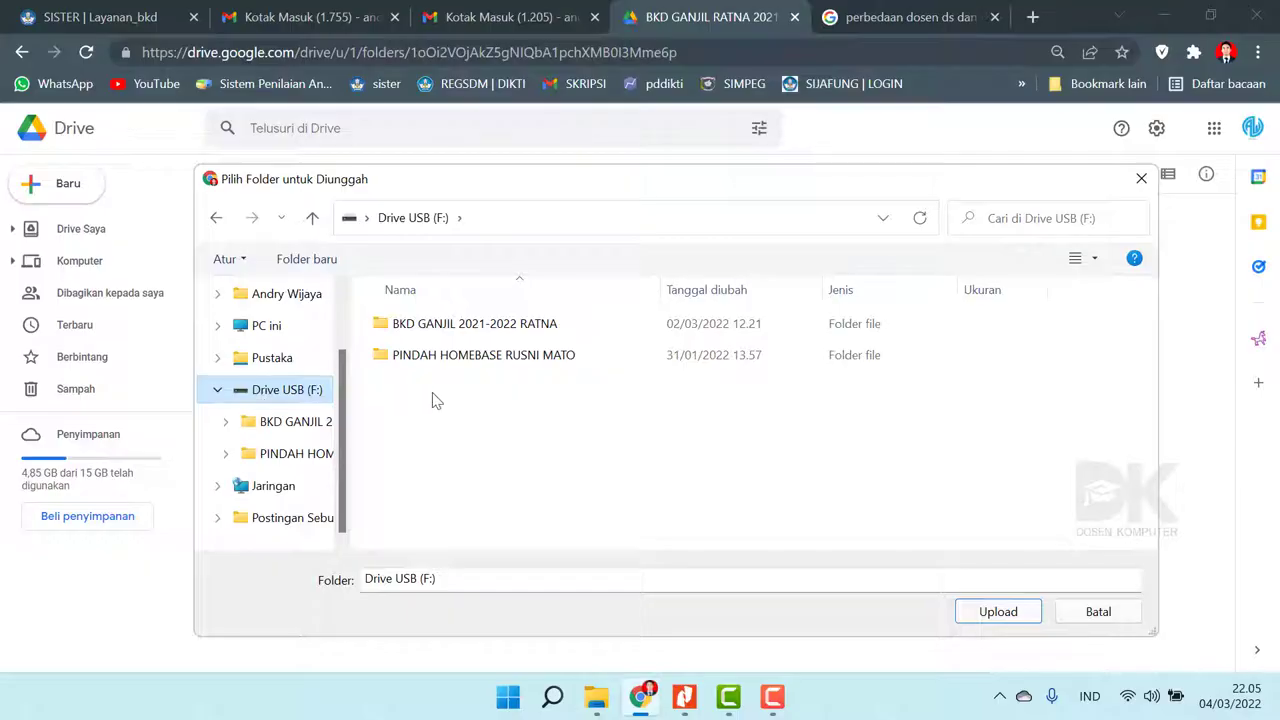
{"action": "double_click", "coordinate": [474, 330]}
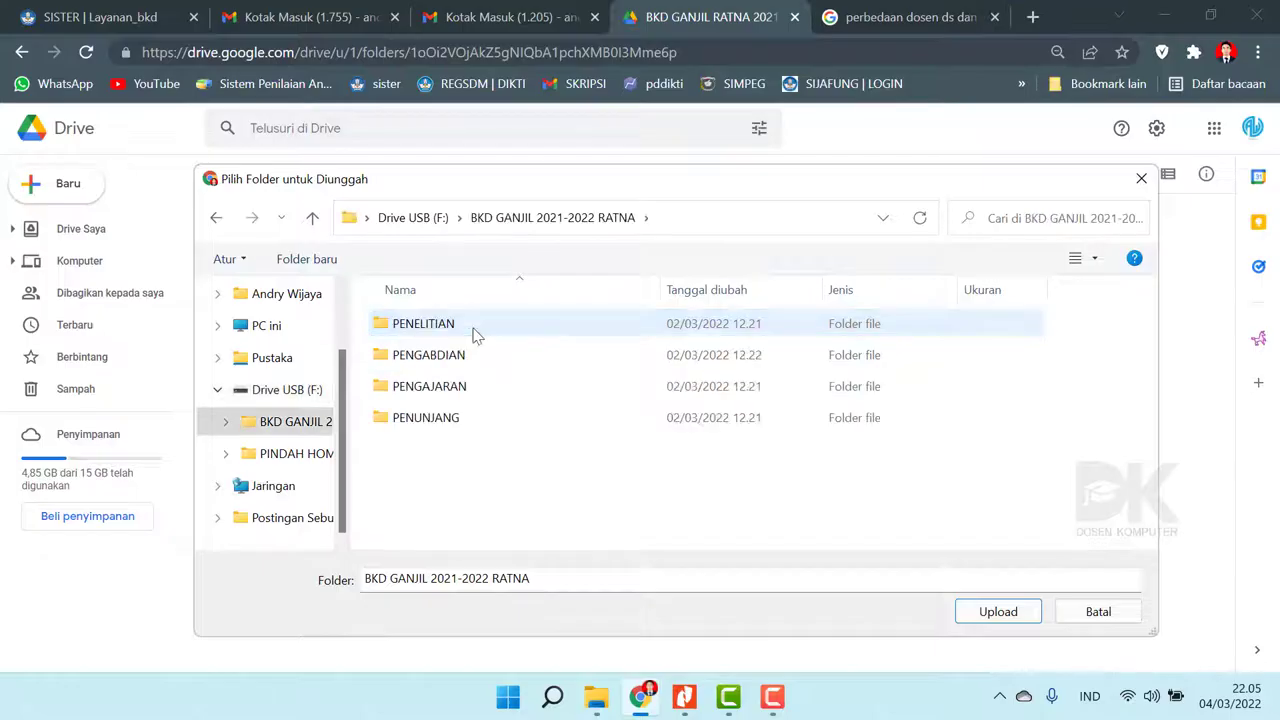
{"action": "left_click", "coordinate": [218, 220]}
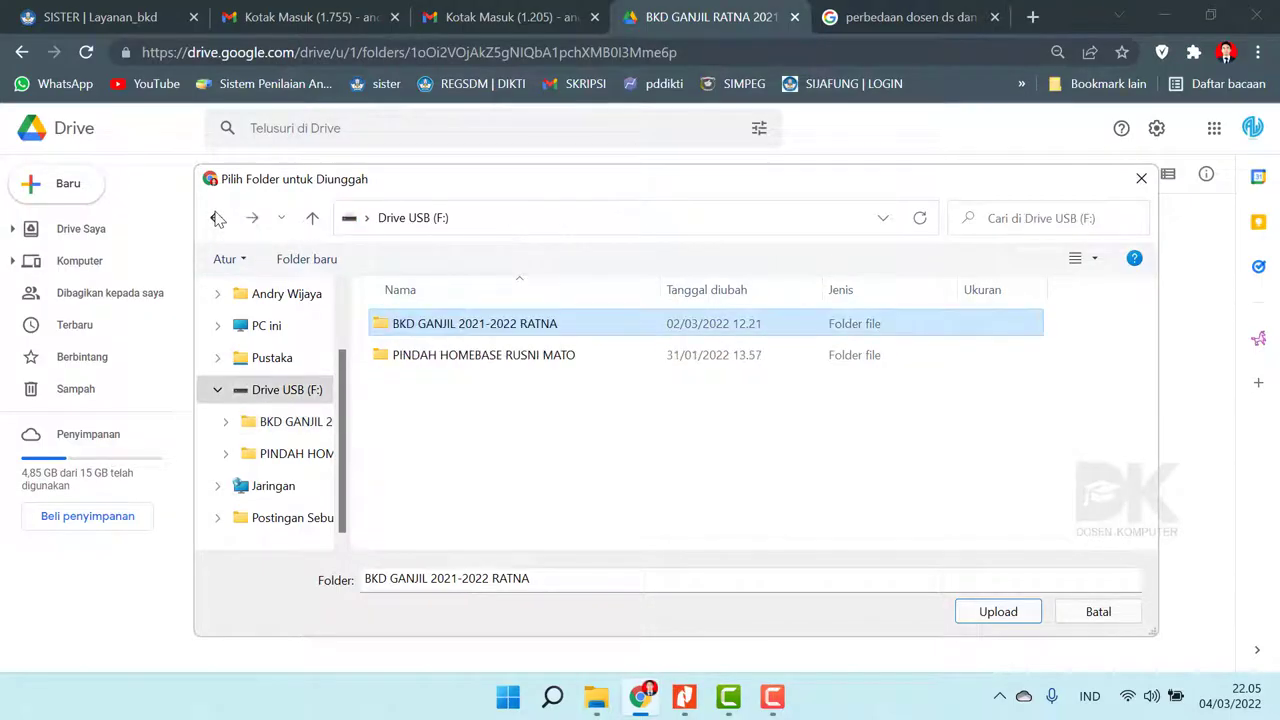
{"action": "double_click", "coordinate": [480, 330]}
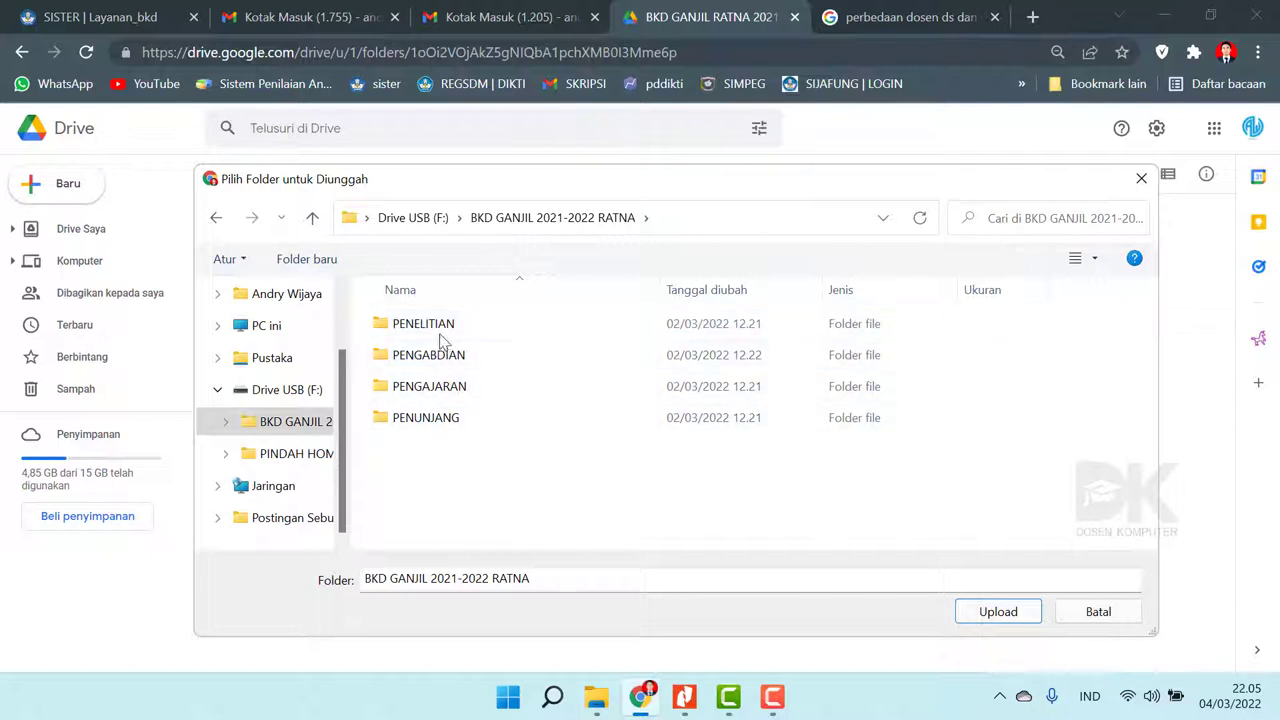
{"action": "left_click", "coordinate": [215, 219]}
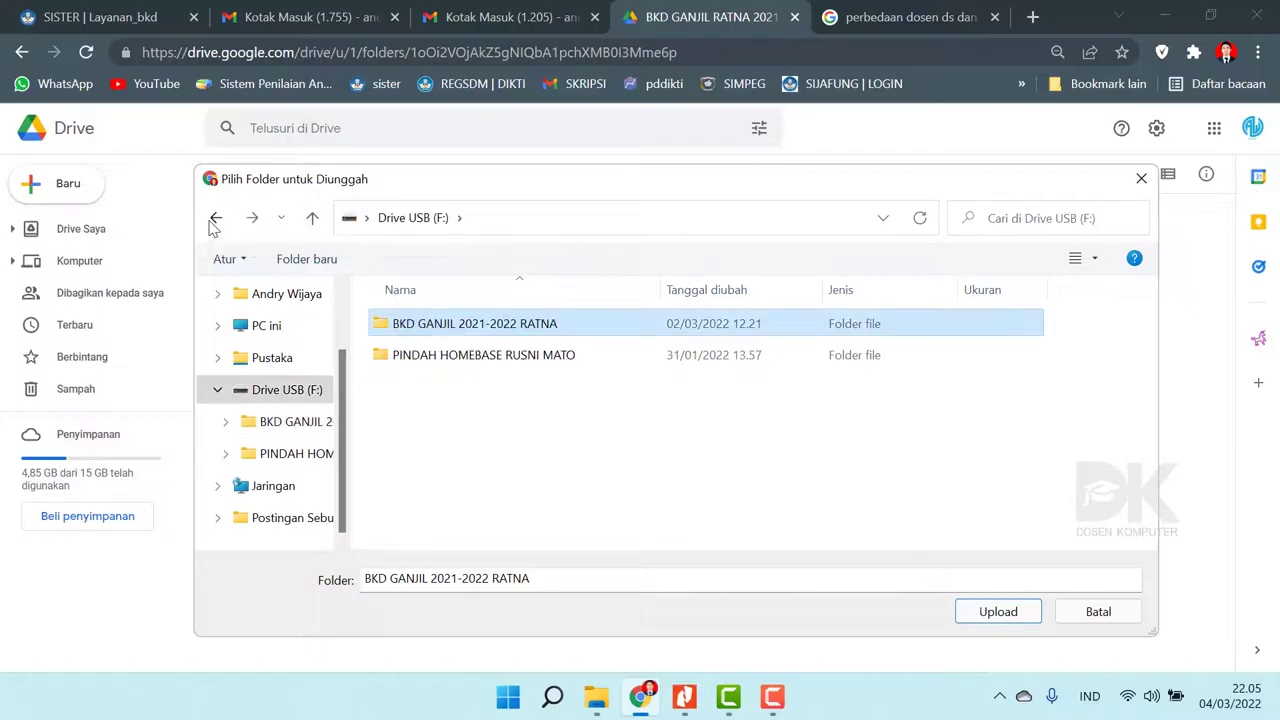
{"action": "left_click", "coordinate": [490, 333]}
{"action": "left_click", "coordinate": [1003, 614]}
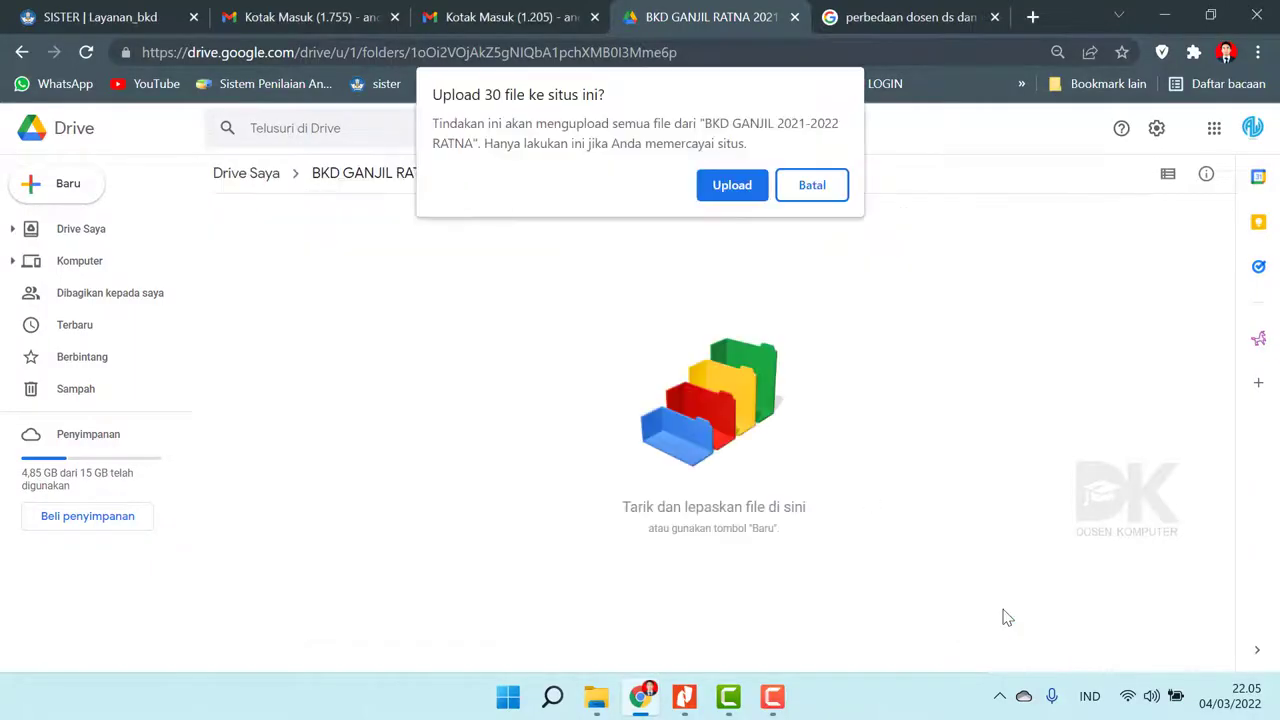
{"action": "left_click", "coordinate": [732, 186]}
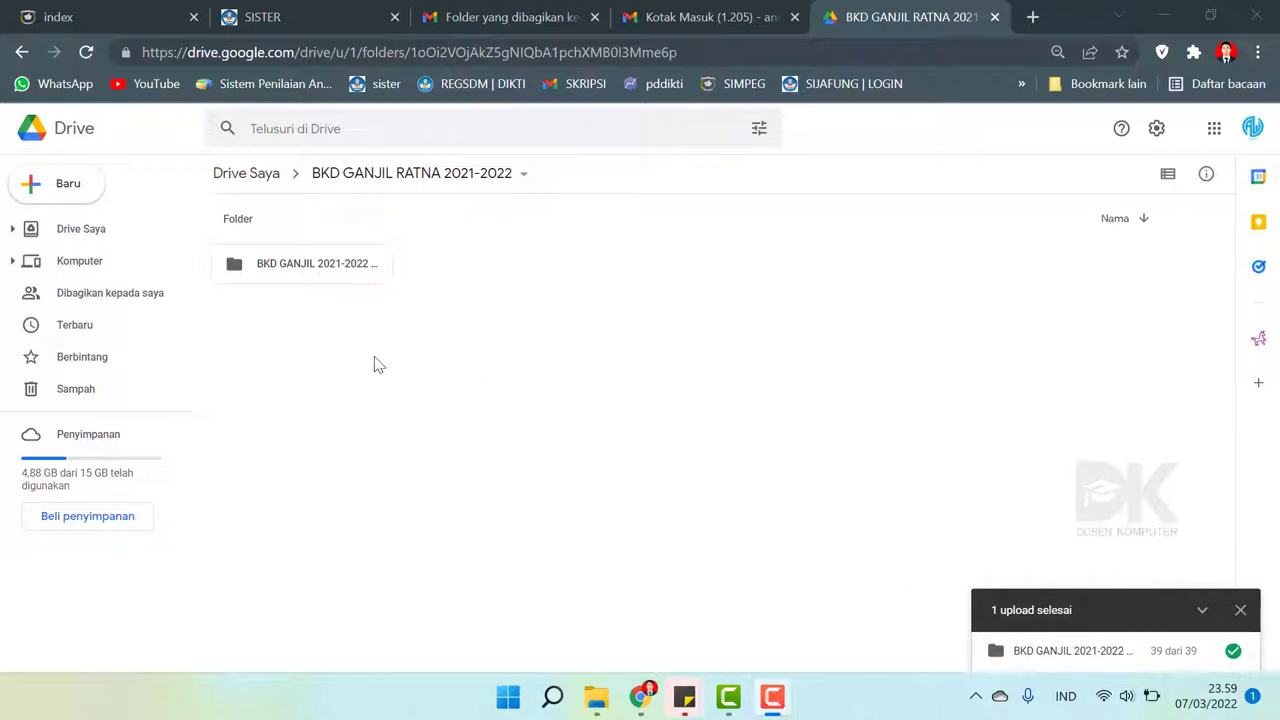
- Browse the uploaded folder's PENUNJANG and SERTIFIKAT PELATIHAN subfolders, returning to its top level
{"action": "left_click", "coordinate": [355, 335]}
{"action": "double_click", "coordinate": [312, 265]}
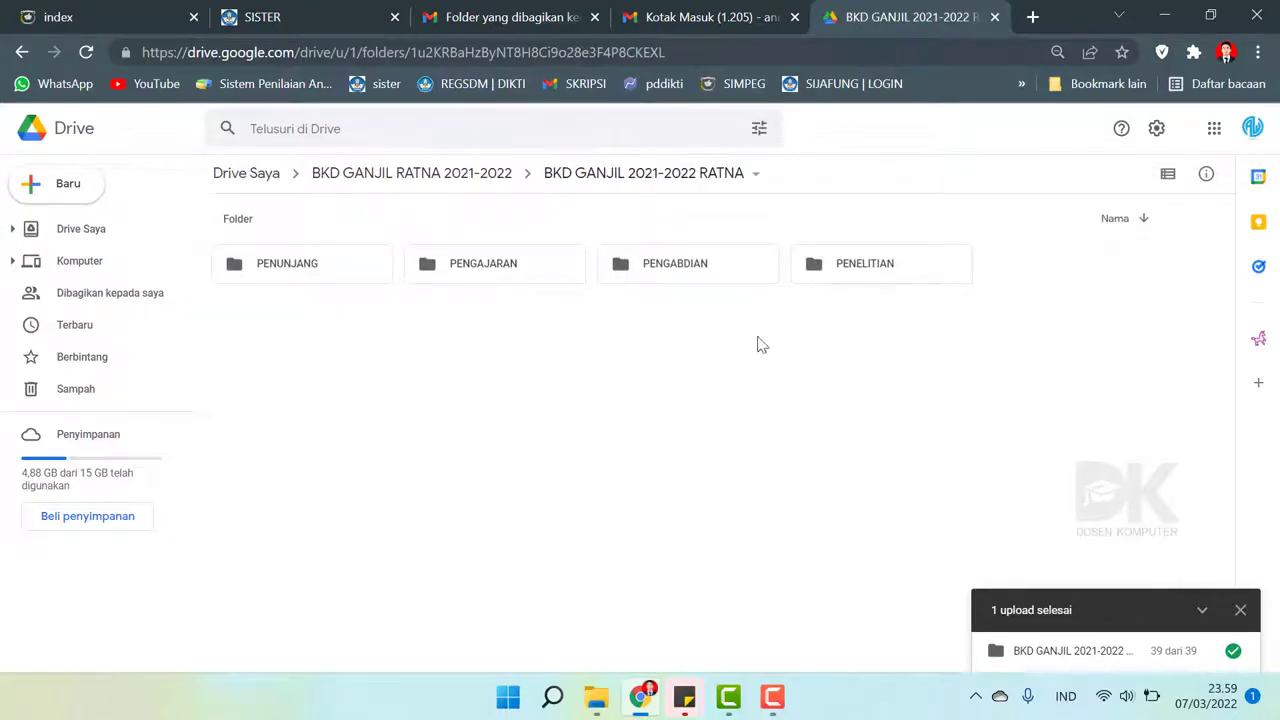
{"action": "double_click", "coordinate": [312, 267]}
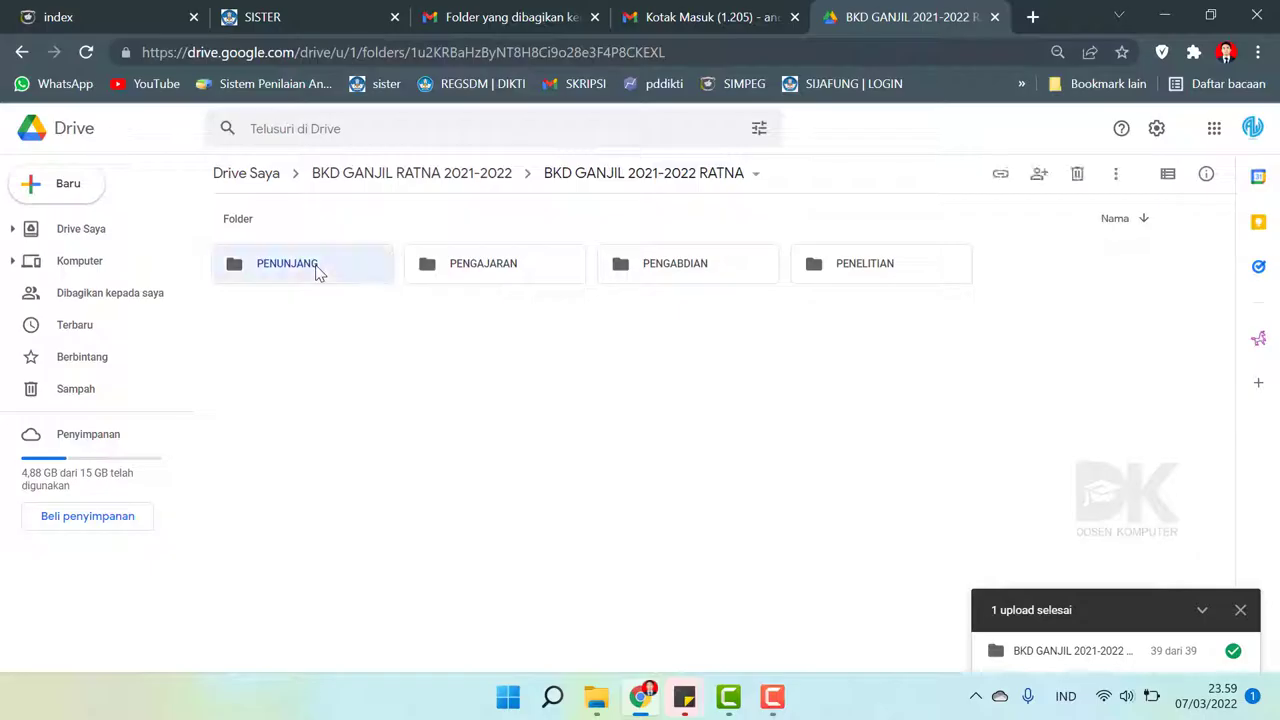
{"action": "left_click", "coordinate": [21, 52]}
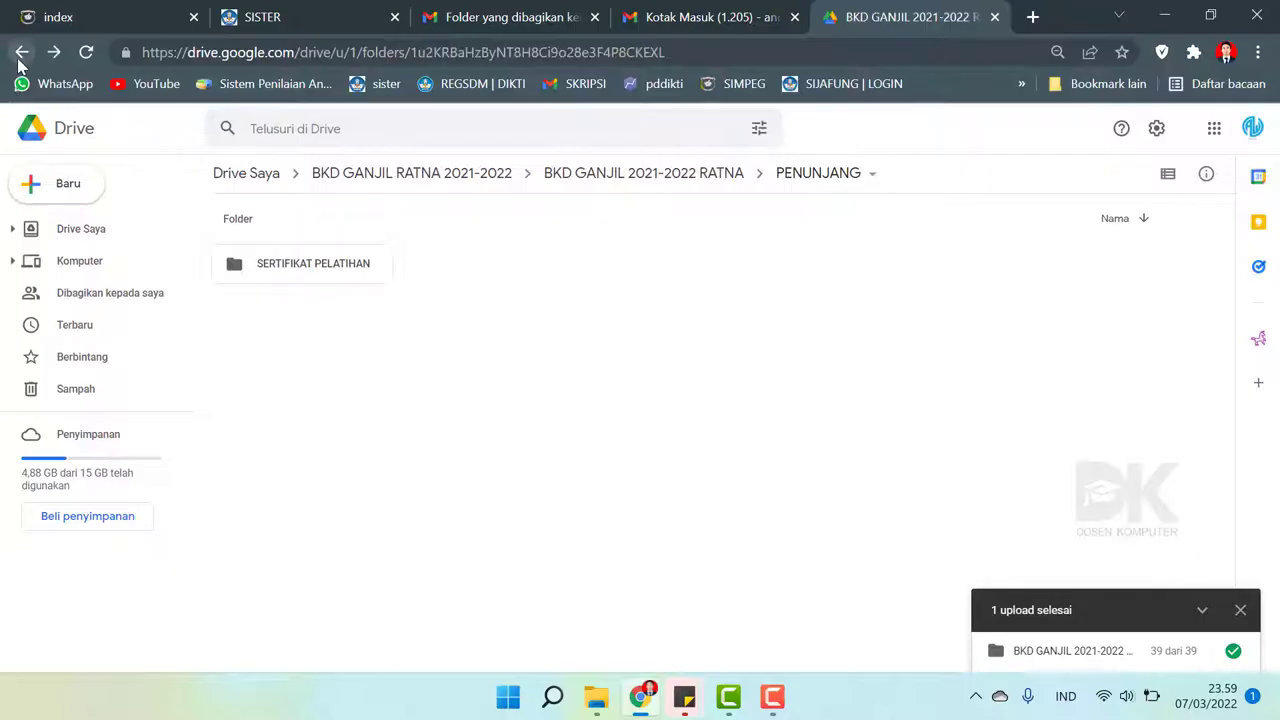
{"action": "double_click", "coordinate": [314, 269]}
{"action": "double_click", "coordinate": [295, 260]}
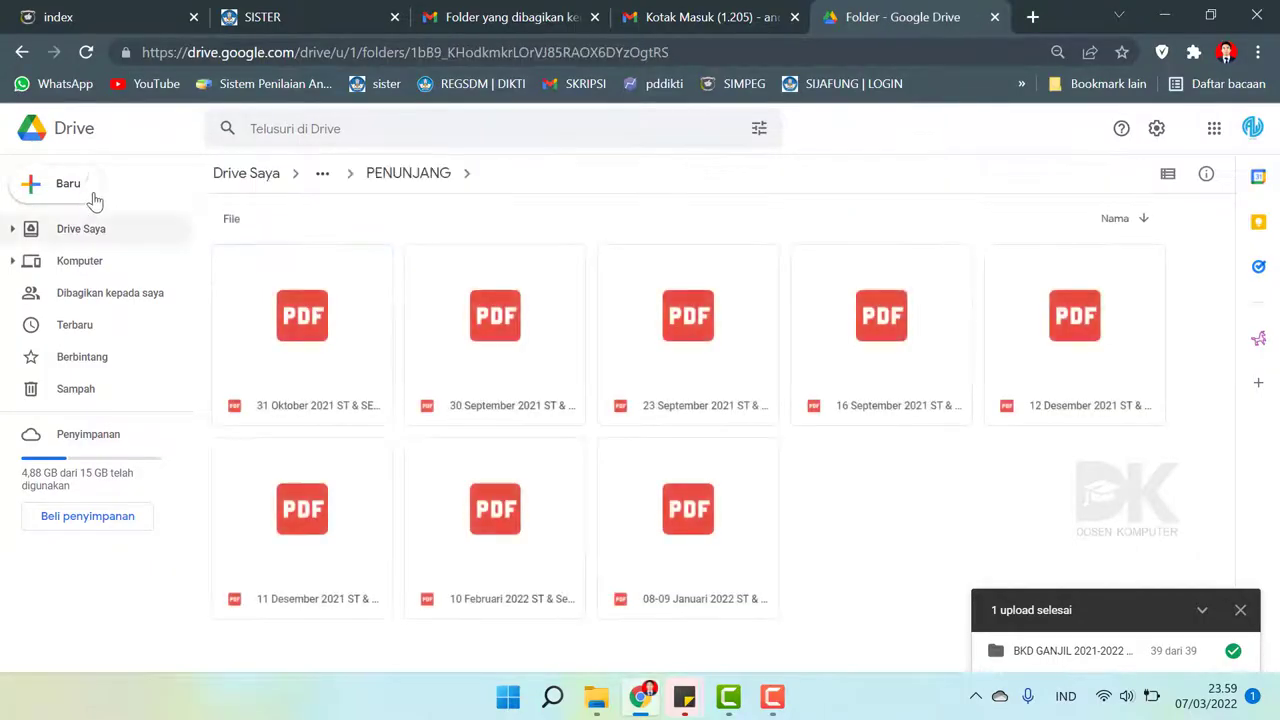
{"action": "left_click", "coordinate": [20, 55]}
{"action": "left_click", "coordinate": [16, 60]}
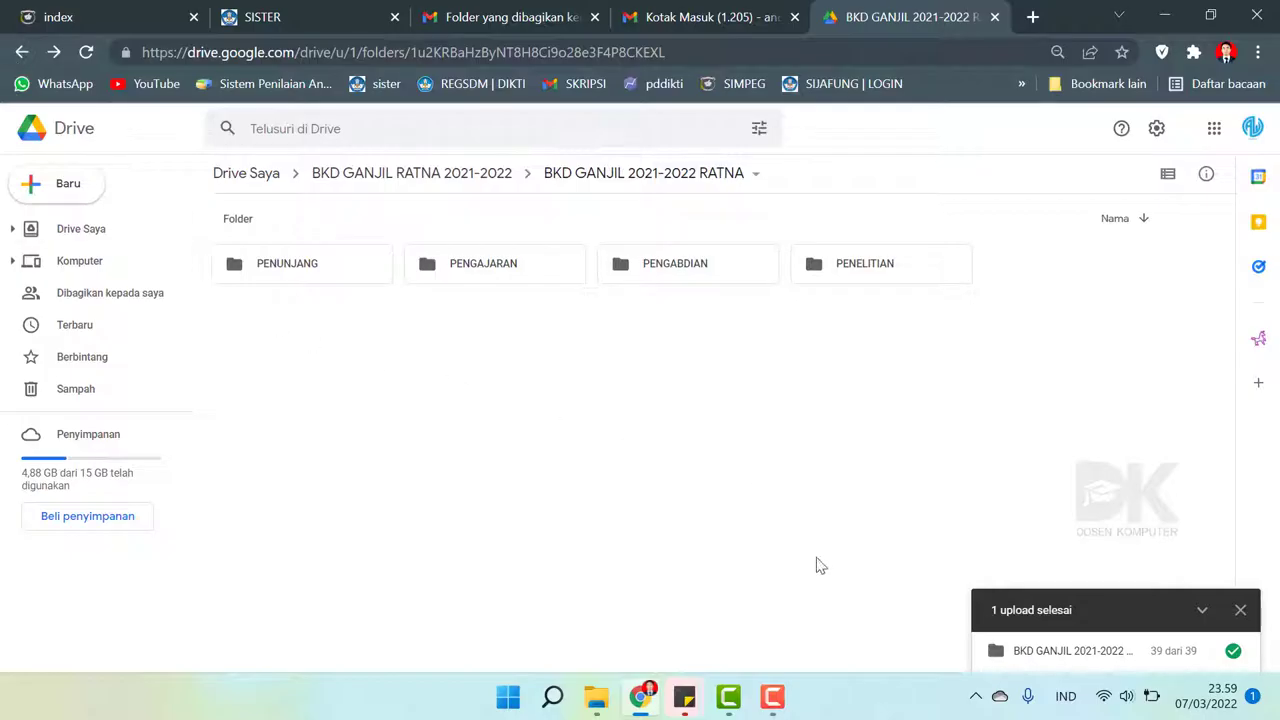
{"action": "left_click", "coordinate": [772, 697]}
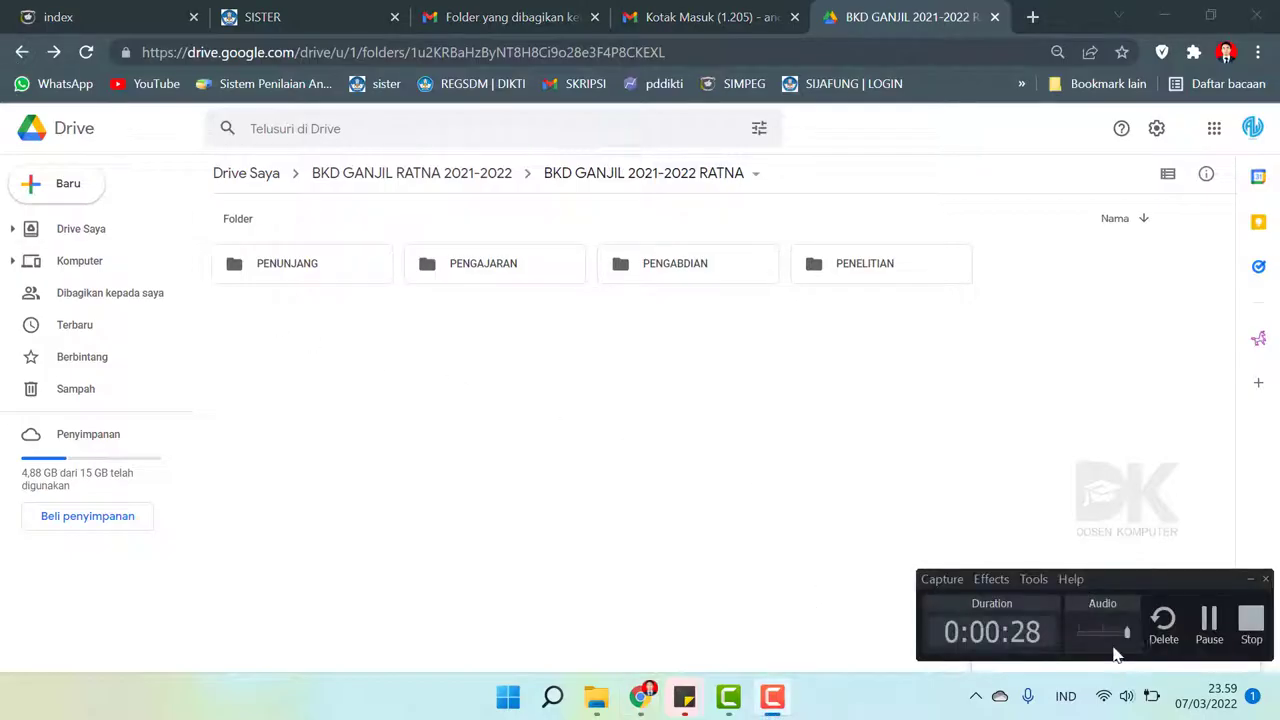
{"action": "left_click", "coordinate": [1210, 628]}
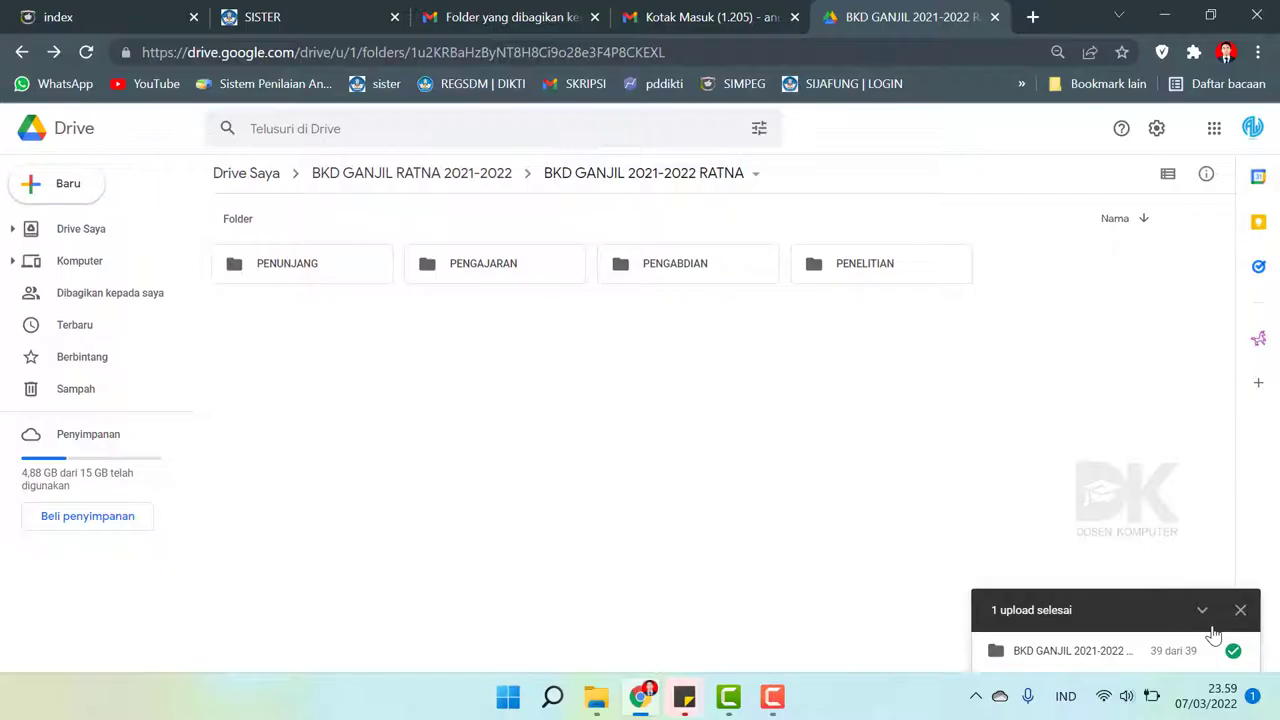
- Log back into SISTER and open Rekap Kegiatan under Layanan BKD
{"action": "left_click", "coordinate": [323, 8]}
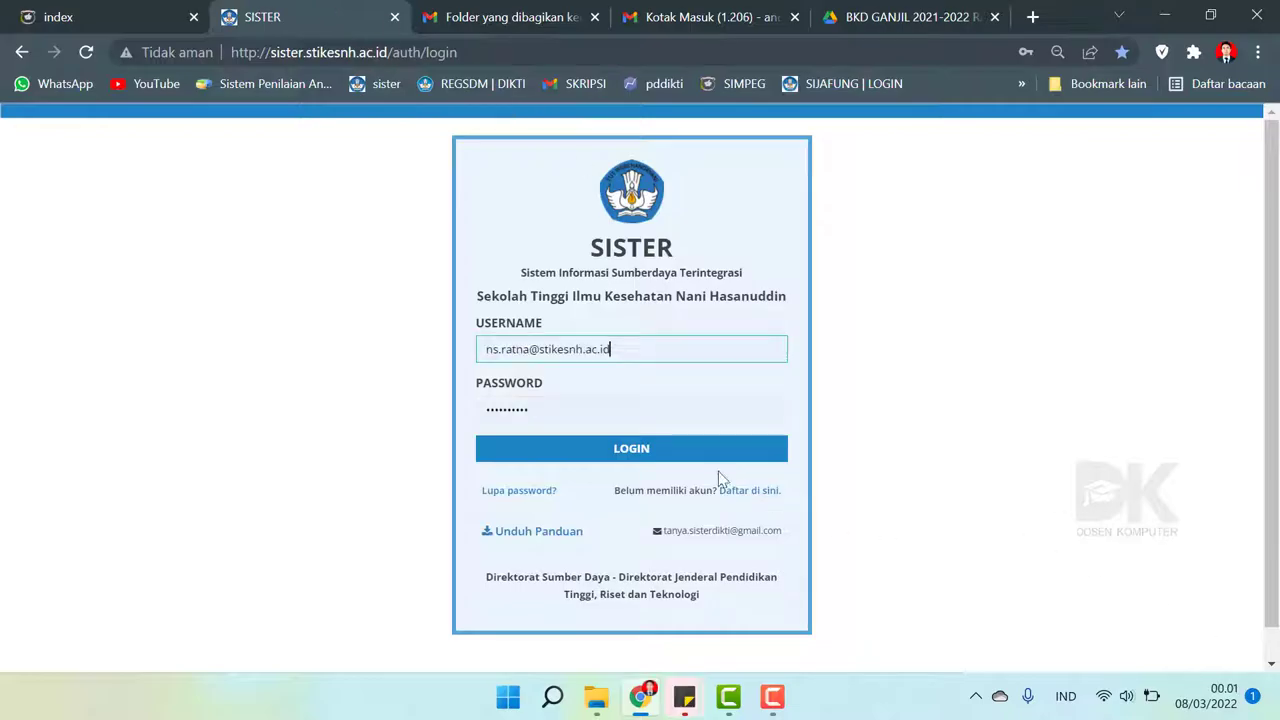
{"action": "left_click", "coordinate": [652, 450]}
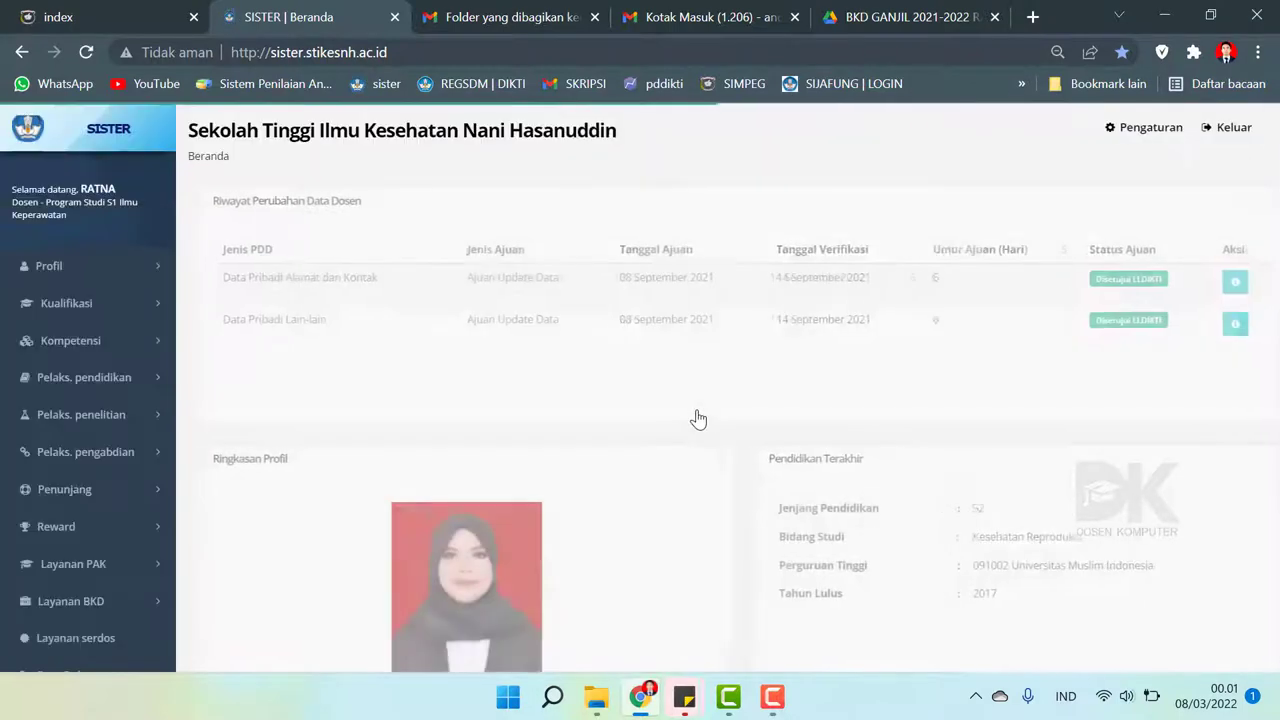
{"action": "scroll", "coordinate": [82, 474], "scroll_direction": "down", "scroll_amount": 5}
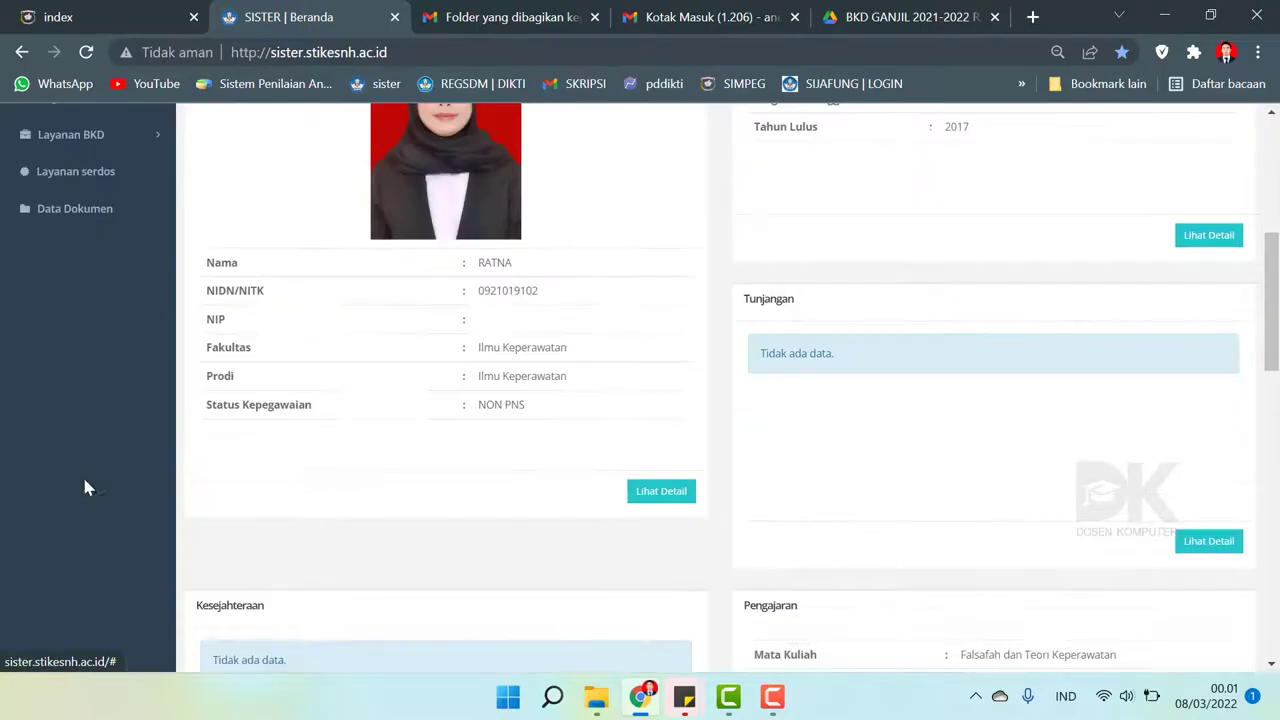
{"action": "scroll", "coordinate": [86, 486], "scroll_direction": "up", "scroll_amount": 3}
{"action": "left_click", "coordinate": [106, 371]}
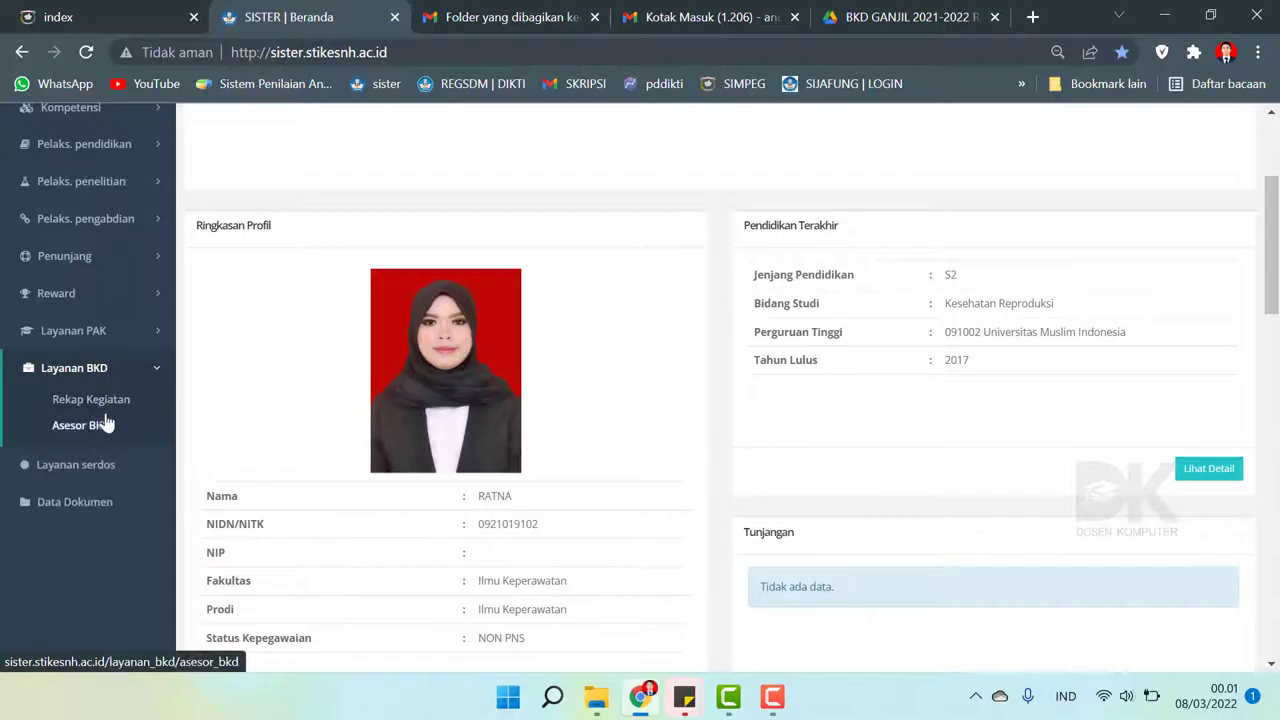
{"action": "left_click", "coordinate": [100, 403]}
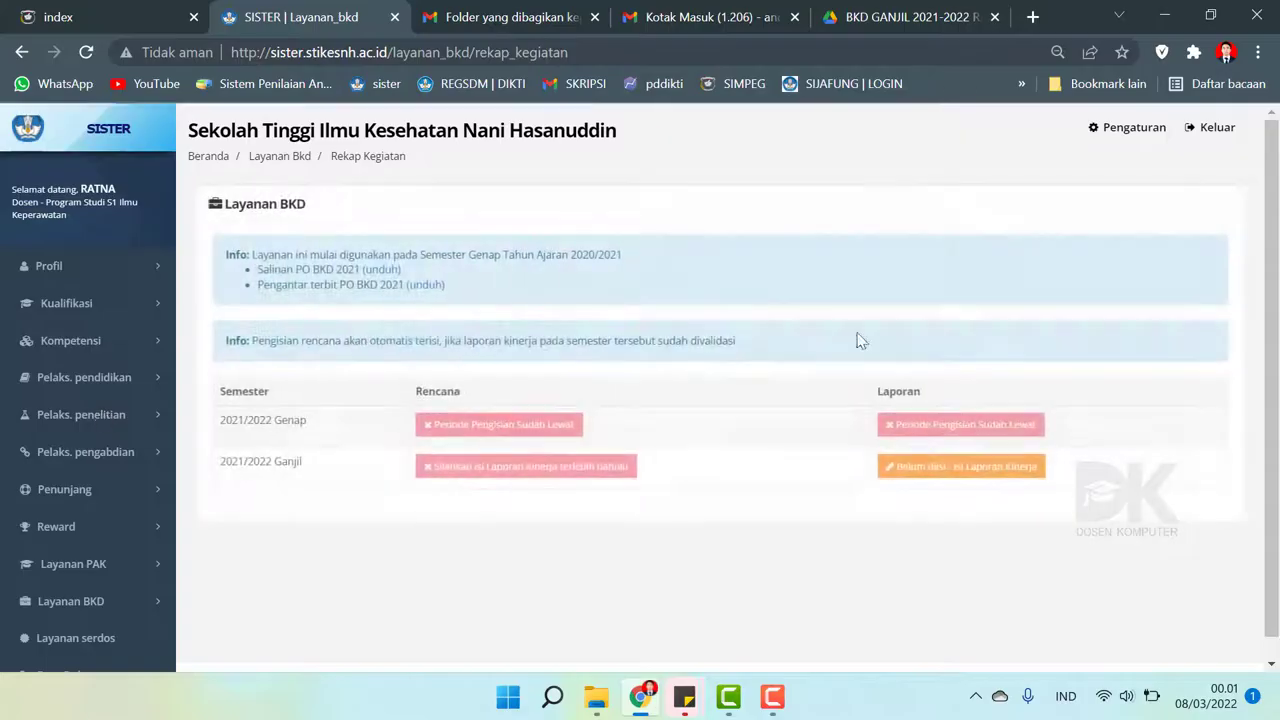
- Open the 2021/2022 Ganjil performance report, review Pelaksanaan Pendidikan, then return to Biodata
{"action": "left_click", "coordinate": [912, 466]}
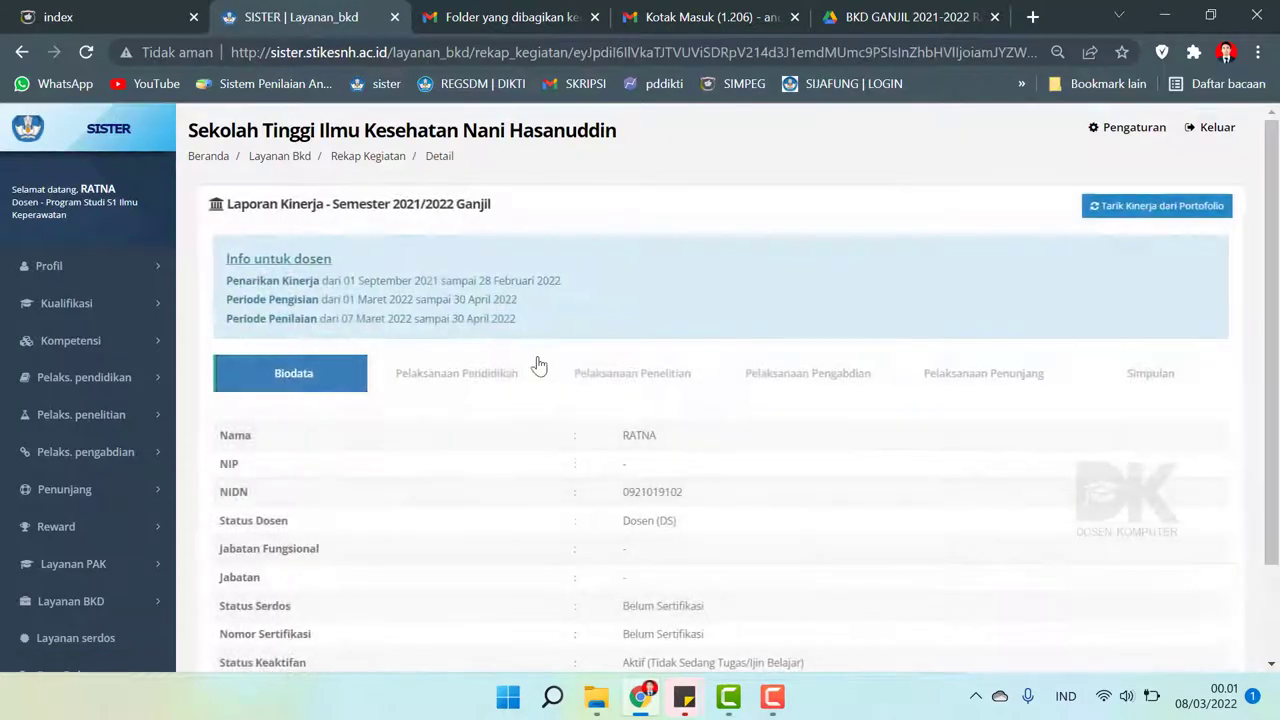
{"action": "scroll", "coordinate": [874, 394], "scroll_direction": "down", "scroll_amount": 2}
{"action": "scroll", "coordinate": [527, 366], "scroll_direction": "up", "scroll_amount": 1}
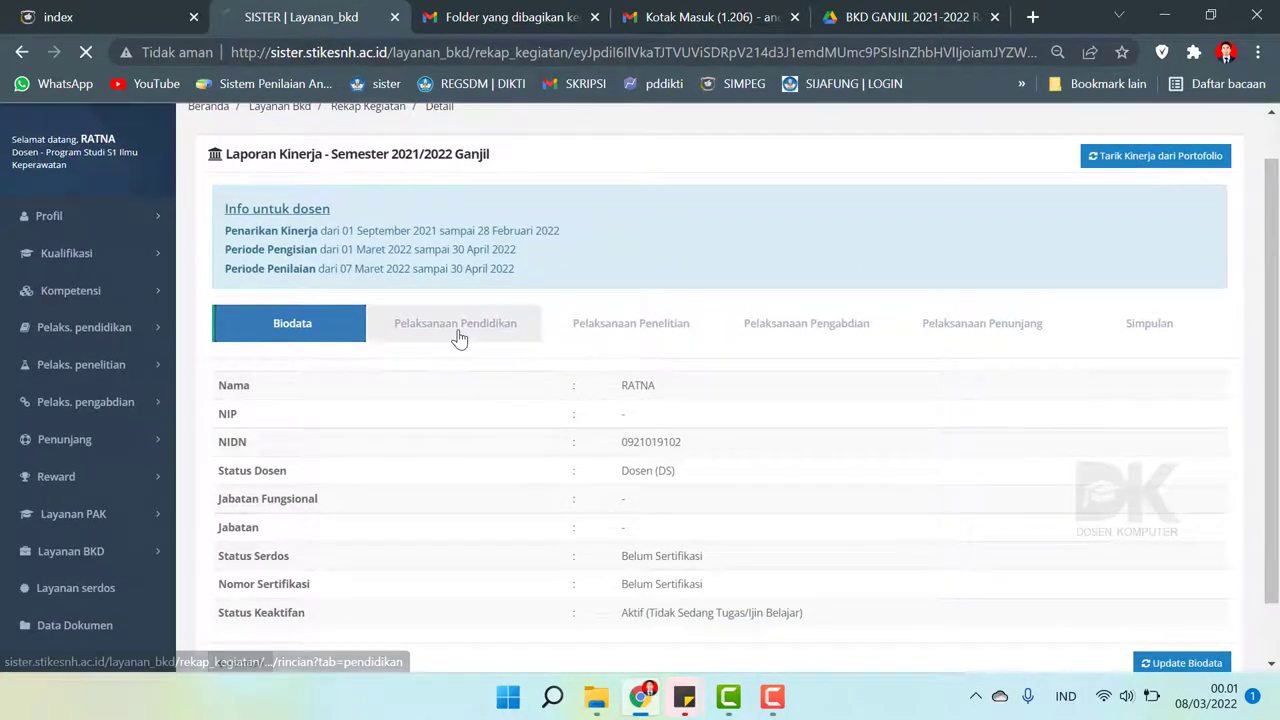
{"action": "left_click", "coordinate": [457, 333]}
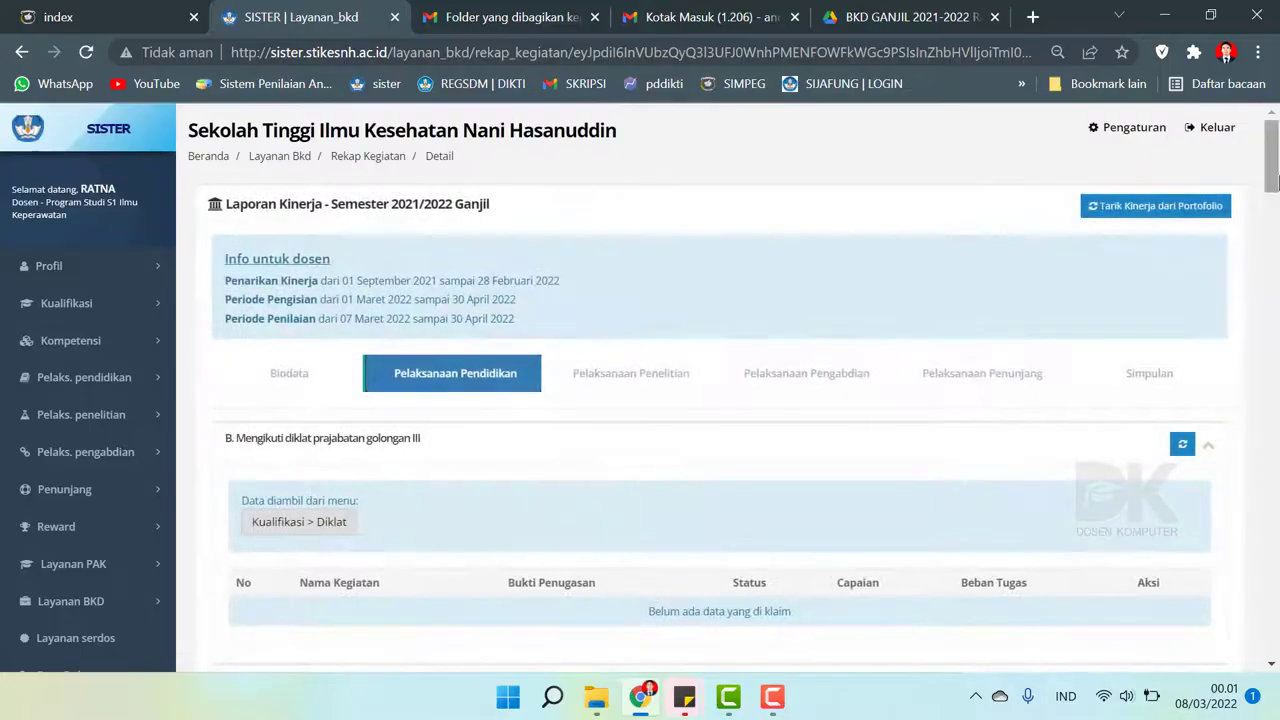
{"action": "scroll", "coordinate": [981, 297], "scroll_direction": "down", "scroll_amount": 5}
{"action": "scroll", "coordinate": [1276, 288], "scroll_direction": "down", "scroll_amount": 5}
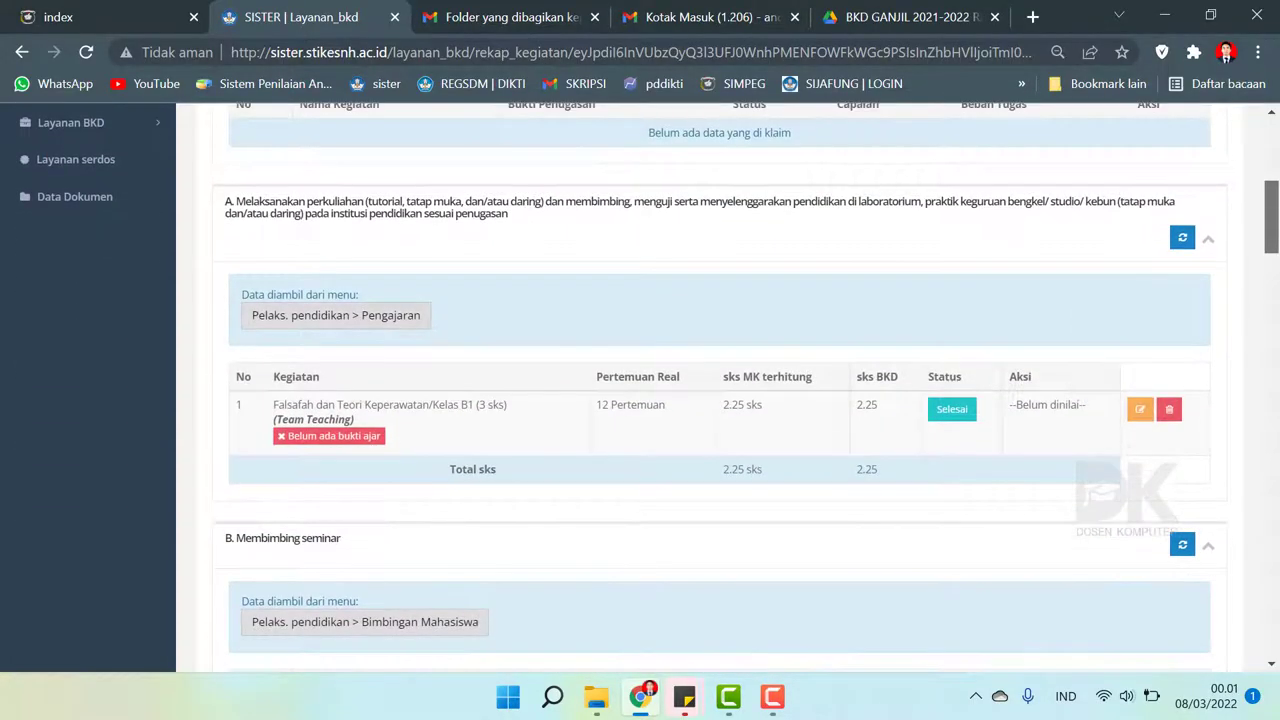
{"action": "scroll", "coordinate": [1276, 288], "scroll_direction": "up", "scroll_amount": 10}
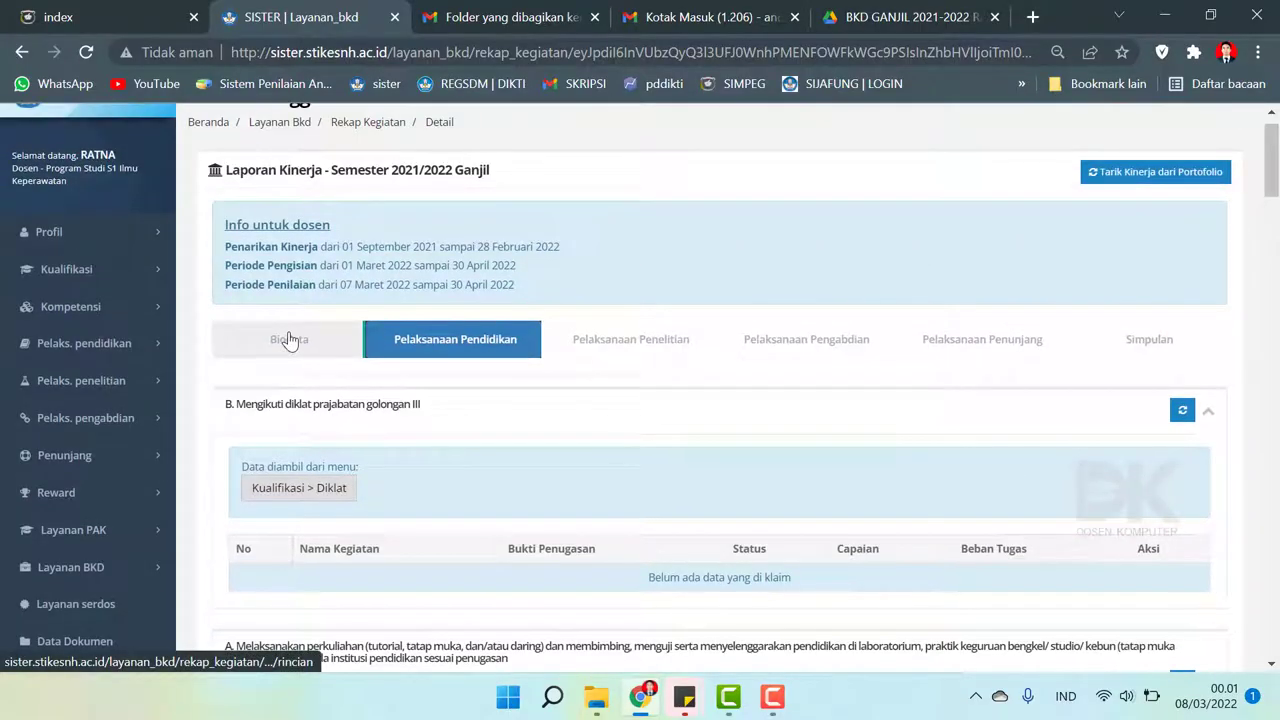
{"action": "left_click", "coordinate": [288, 340]}
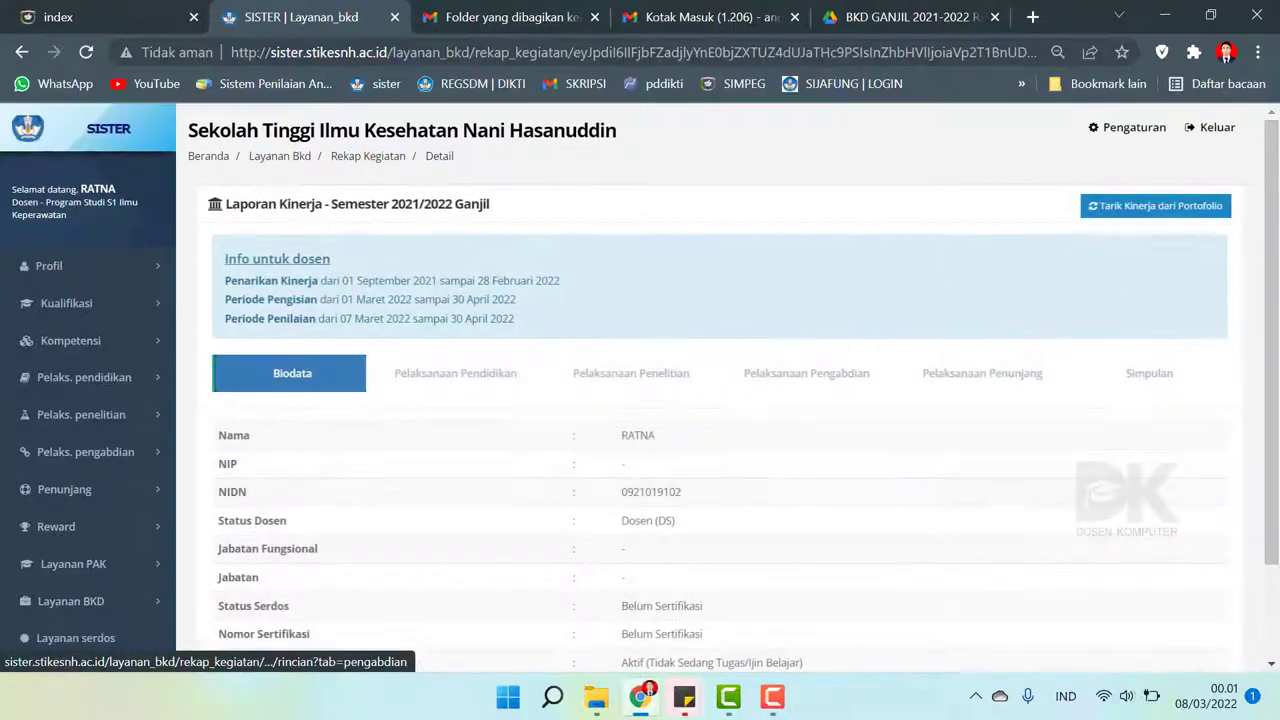
{"action": "scroll", "coordinate": [1276, 405], "scroll_direction": "down", "scroll_amount": 1}
{"action": "scroll", "coordinate": [1277, 318], "scroll_direction": "up", "scroll_amount": 2}
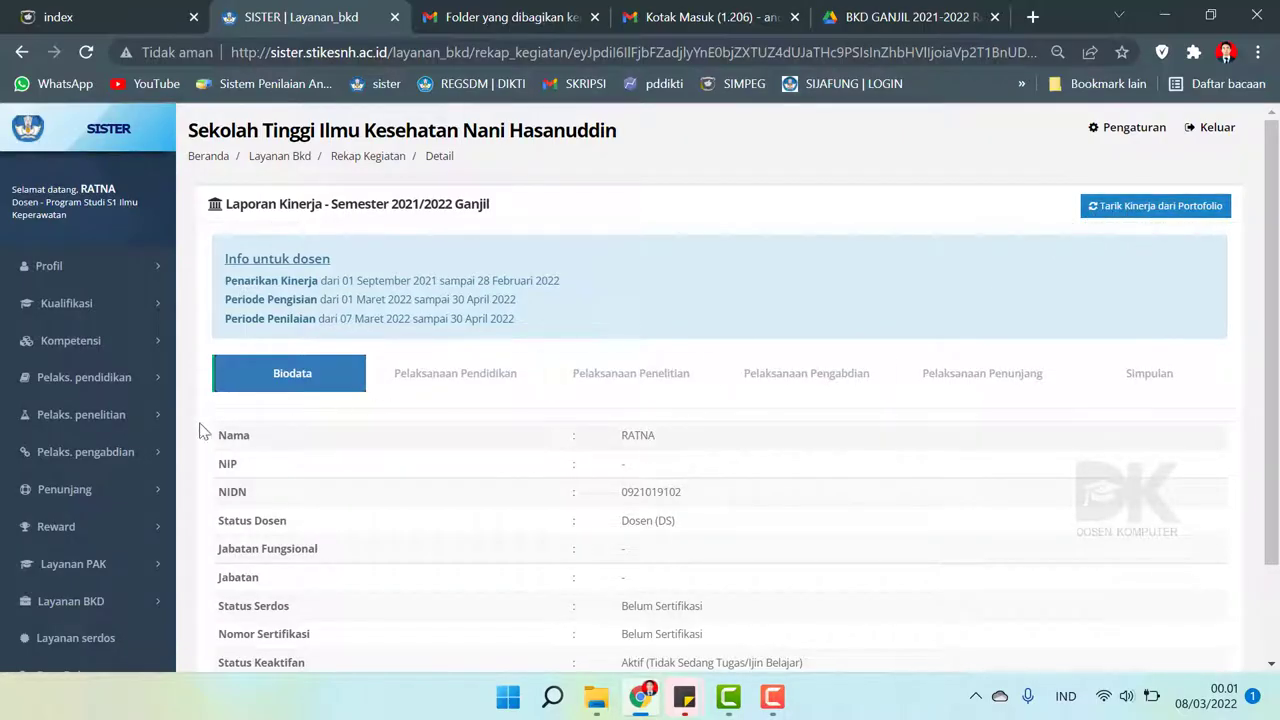
- Browse the education and research sidebar menus, then request Tarik Kinerja dari Portofolio
{"action": "left_click", "coordinate": [108, 379]}
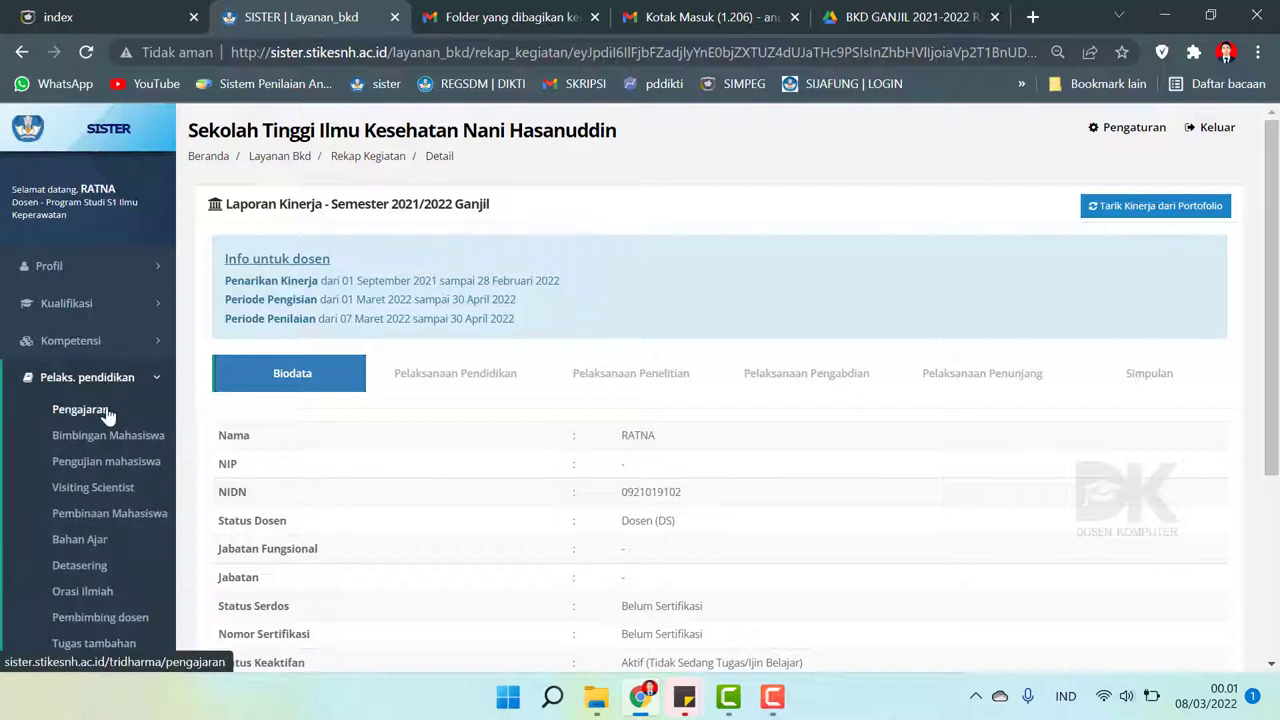
{"action": "left_click", "coordinate": [100, 376]}
{"action": "left_click", "coordinate": [90, 425]}
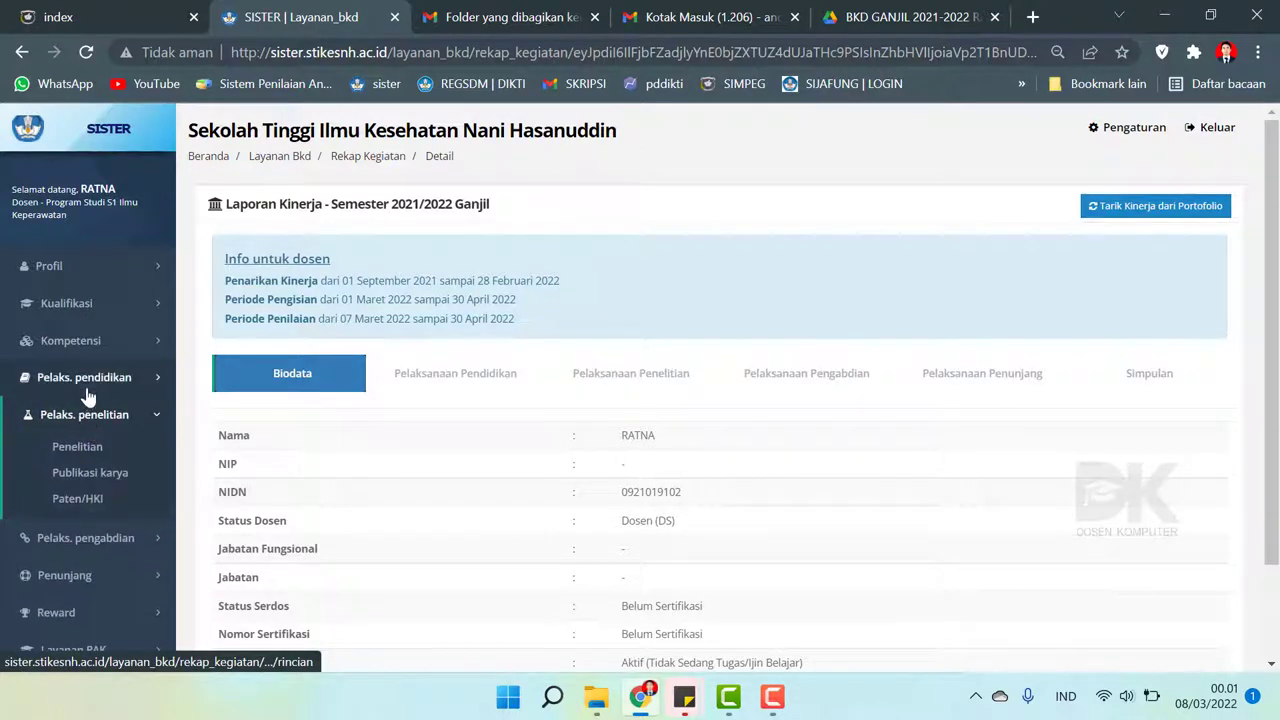
{"action": "left_click", "coordinate": [88, 380]}
{"action": "left_click", "coordinate": [88, 380]}
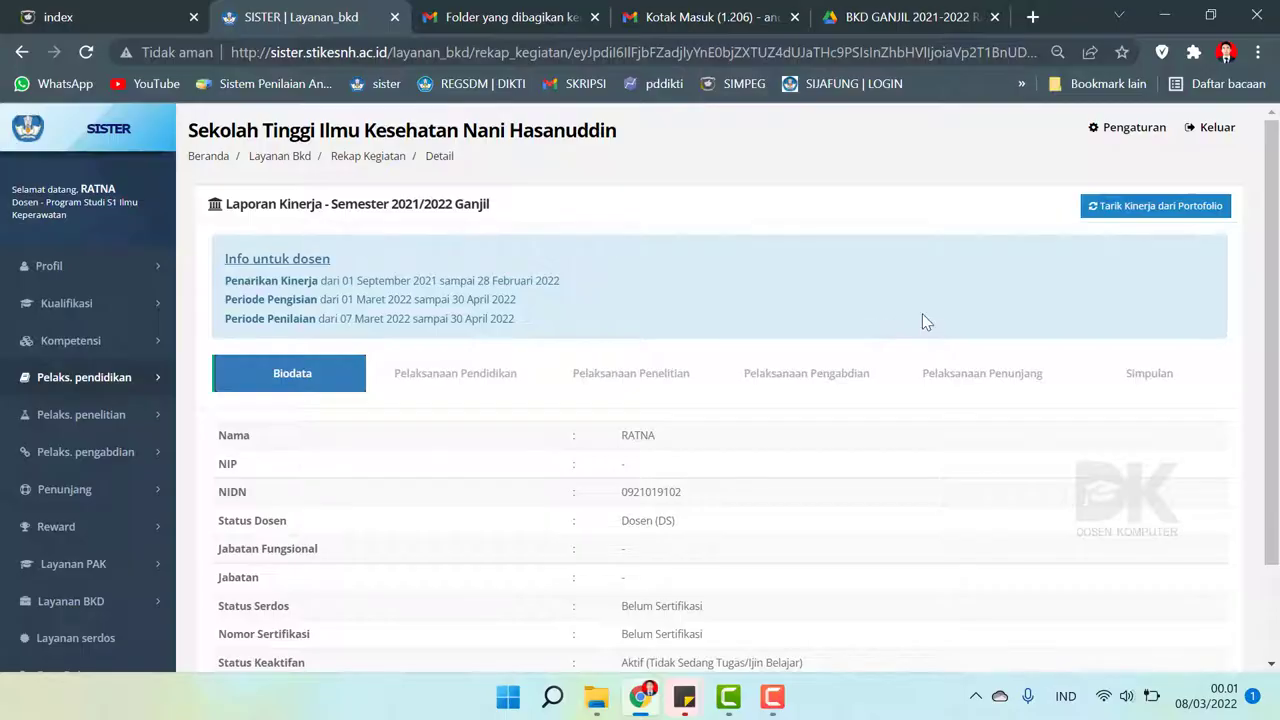
{"action": "scroll", "coordinate": [1272, 340], "scroll_direction": "down", "scroll_amount": 1}
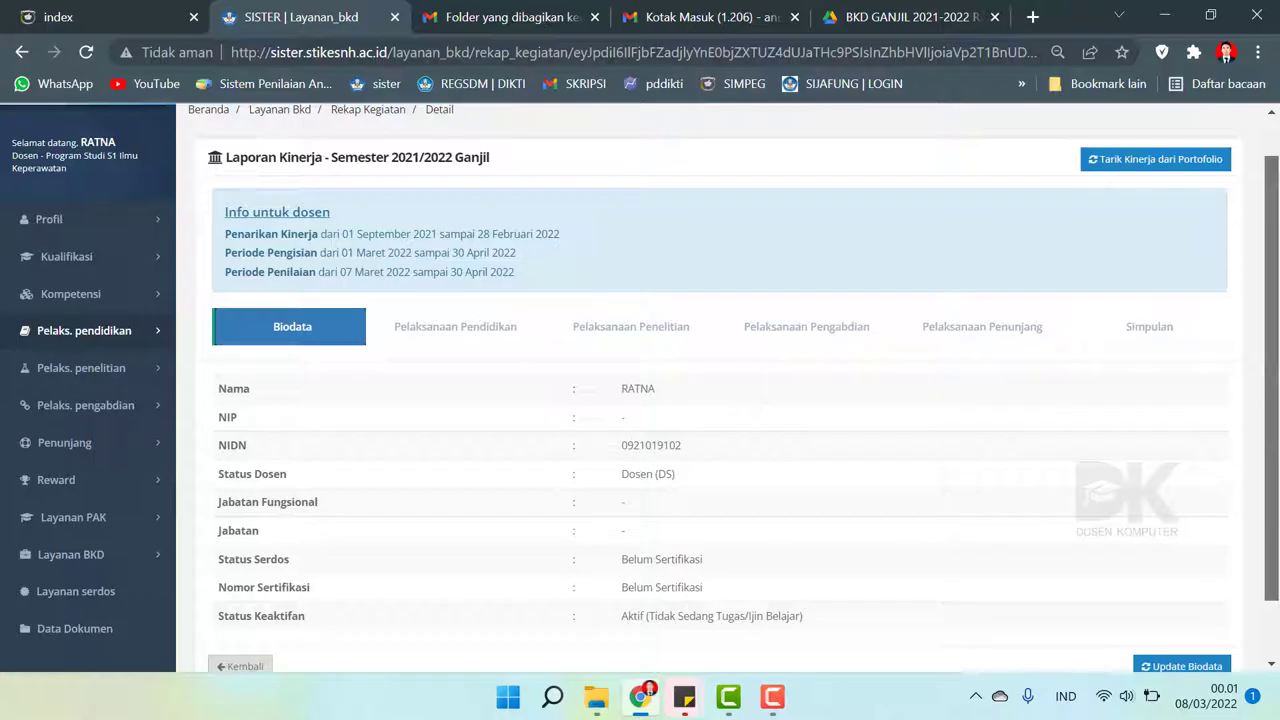
{"action": "scroll", "coordinate": [1215, 198], "scroll_direction": "up", "scroll_amount": 1}
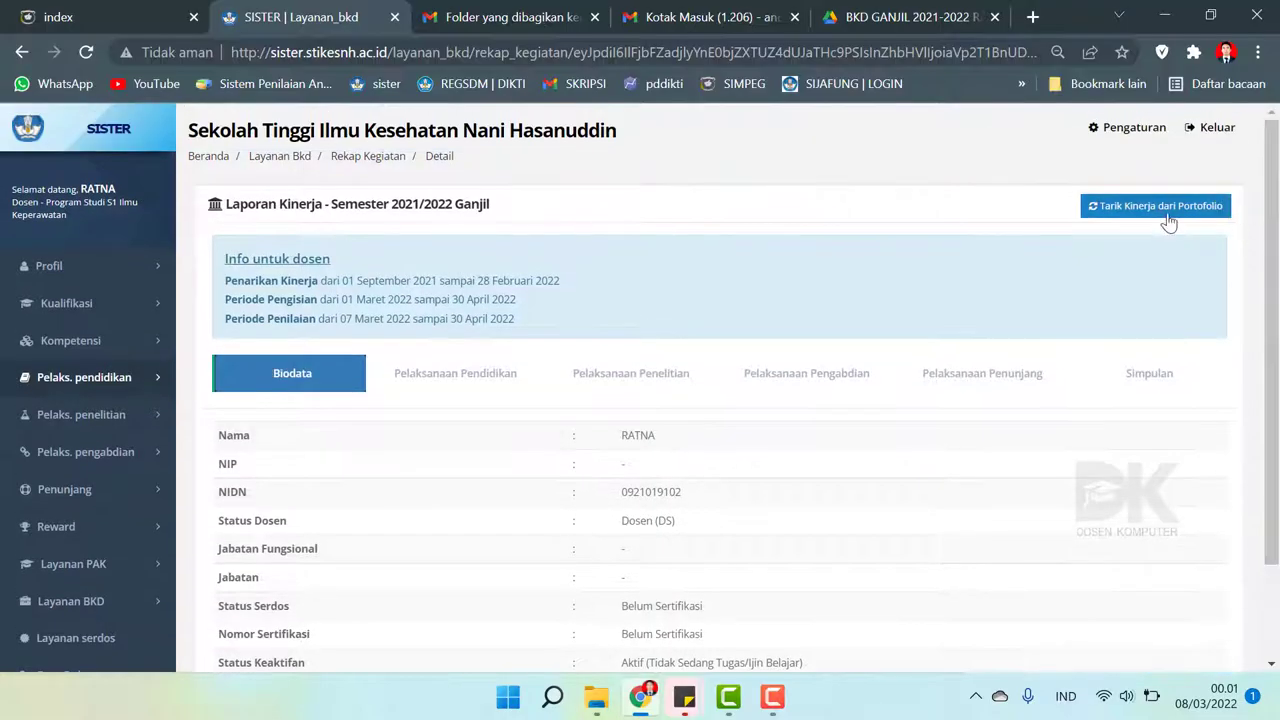
{"action": "left_click", "coordinate": [1163, 208]}
- Confirm pulling activities from the portfolio and dismiss the no-new-activities message
{"action": "left_click", "coordinate": [673, 533]}
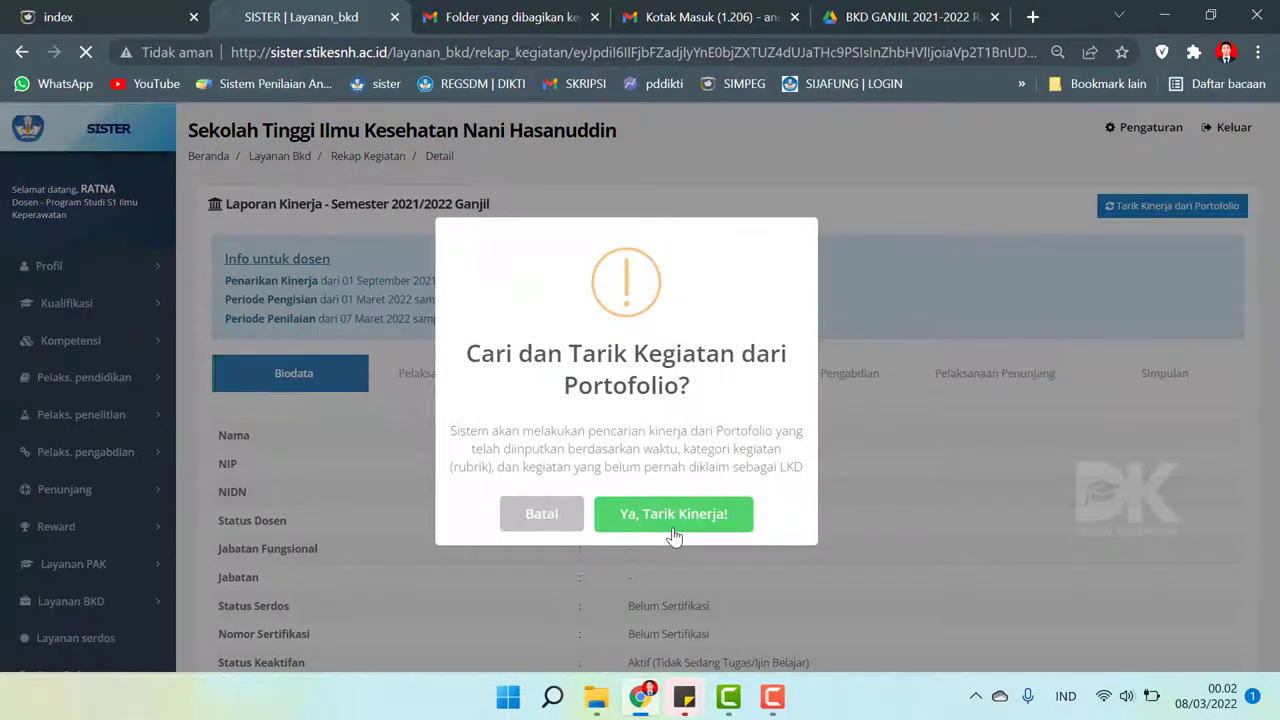
{"action": "left_click", "coordinate": [630, 487]}
{"action": "scroll", "coordinate": [1276, 390], "scroll_direction": "down", "scroll_amount": 2}
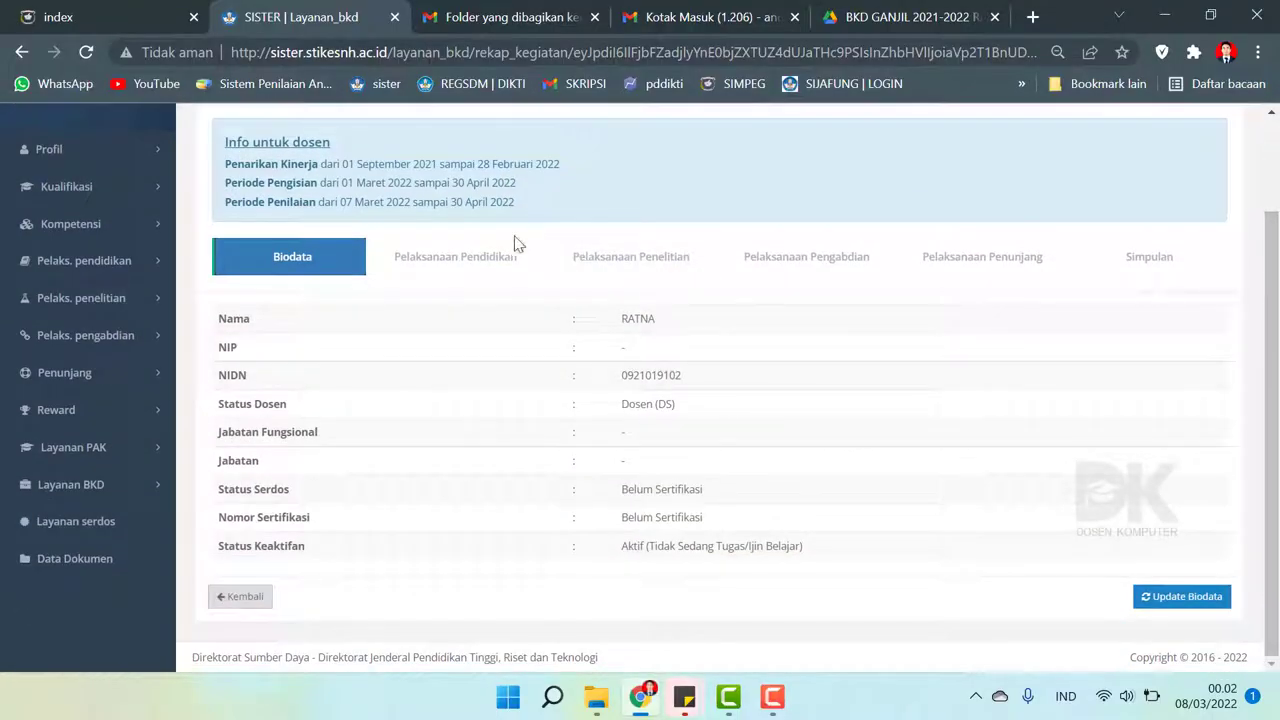
{"action": "scroll", "coordinate": [446, 342], "scroll_direction": "up", "scroll_amount": 1}
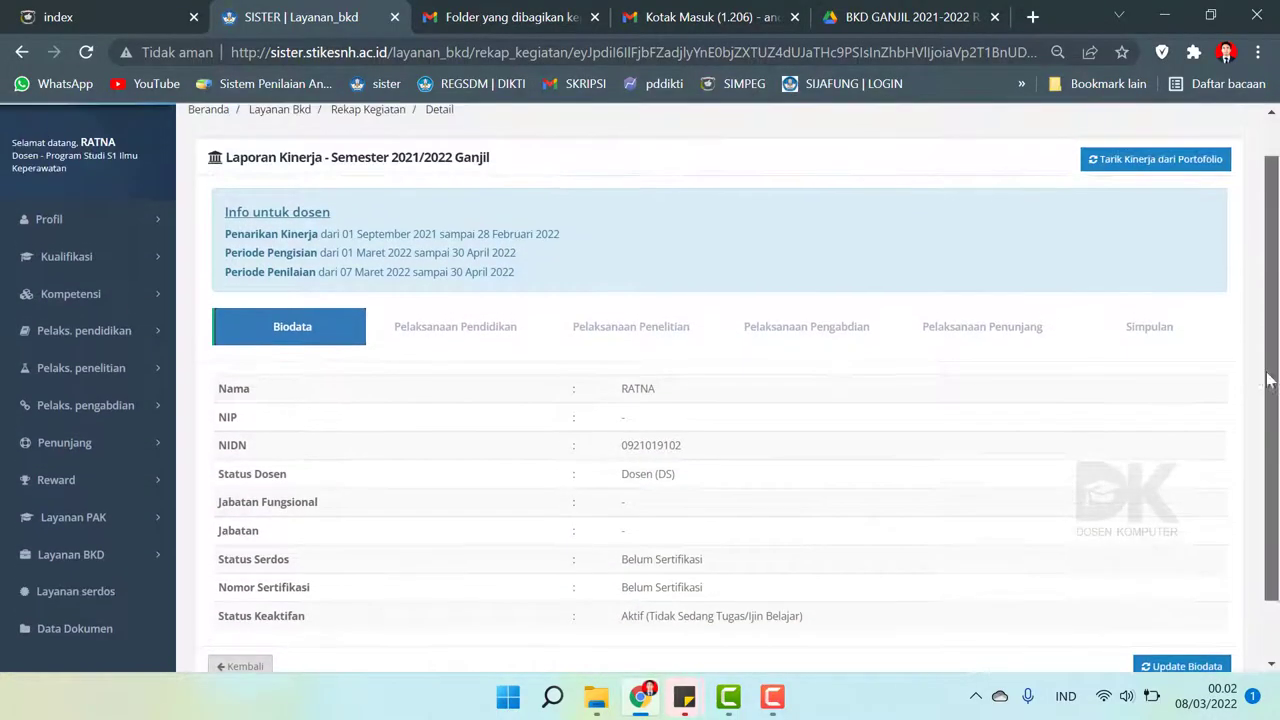
- Show the Pelaksanaan Pendidikan teaching entries and check the Pengajaran source data
{"action": "left_click", "coordinate": [446, 342]}
{"action": "scroll", "coordinate": [446, 342], "scroll_direction": "down", "scroll_amount": 5}
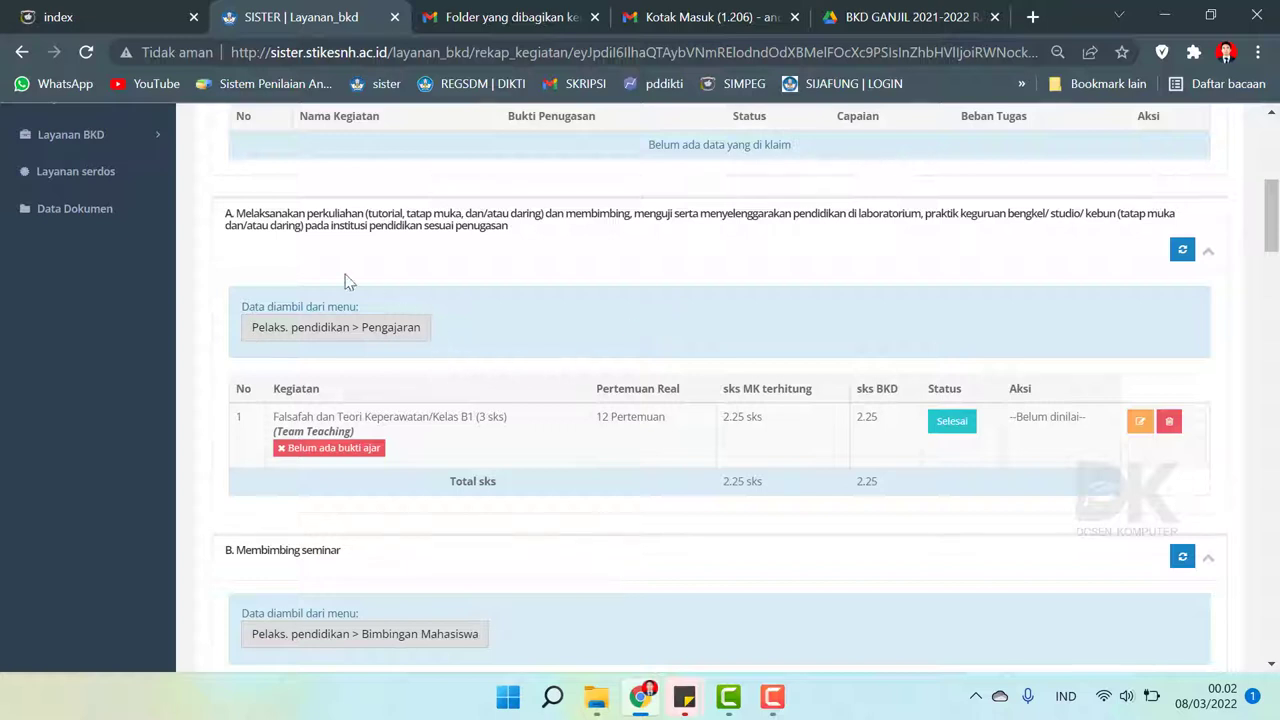
{"action": "left_click", "coordinate": [381, 330]}
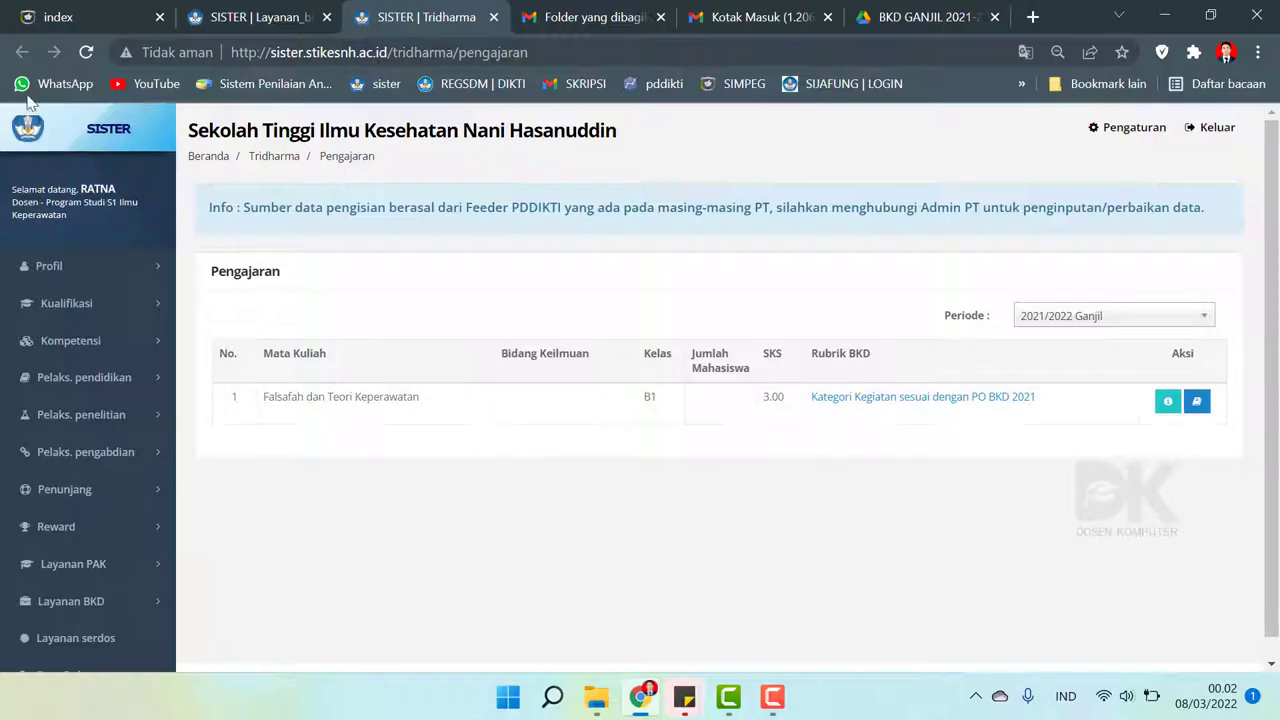
{"action": "left_click", "coordinate": [288, 10]}
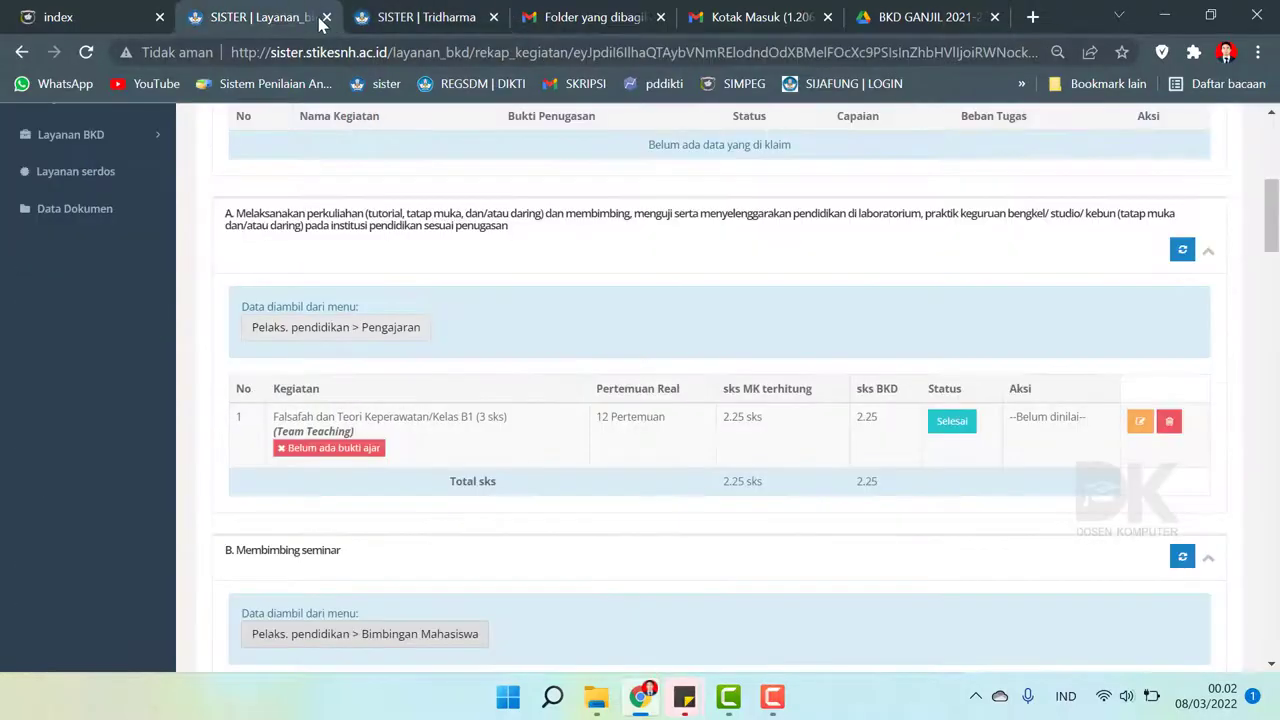
{"action": "left_click", "coordinate": [493, 17]}
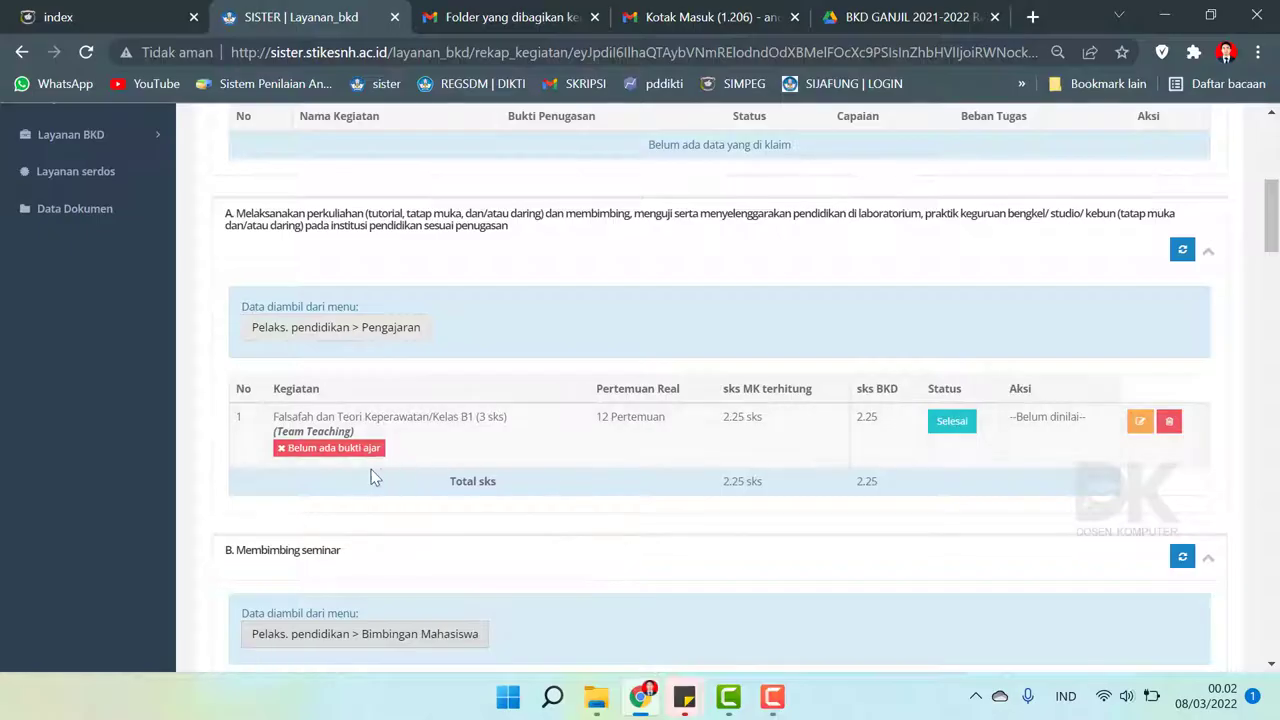
- Open the Falsafah course's evidence form and set Jenis Dokumen to Lainnya
{"action": "left_click", "coordinate": [345, 449]}
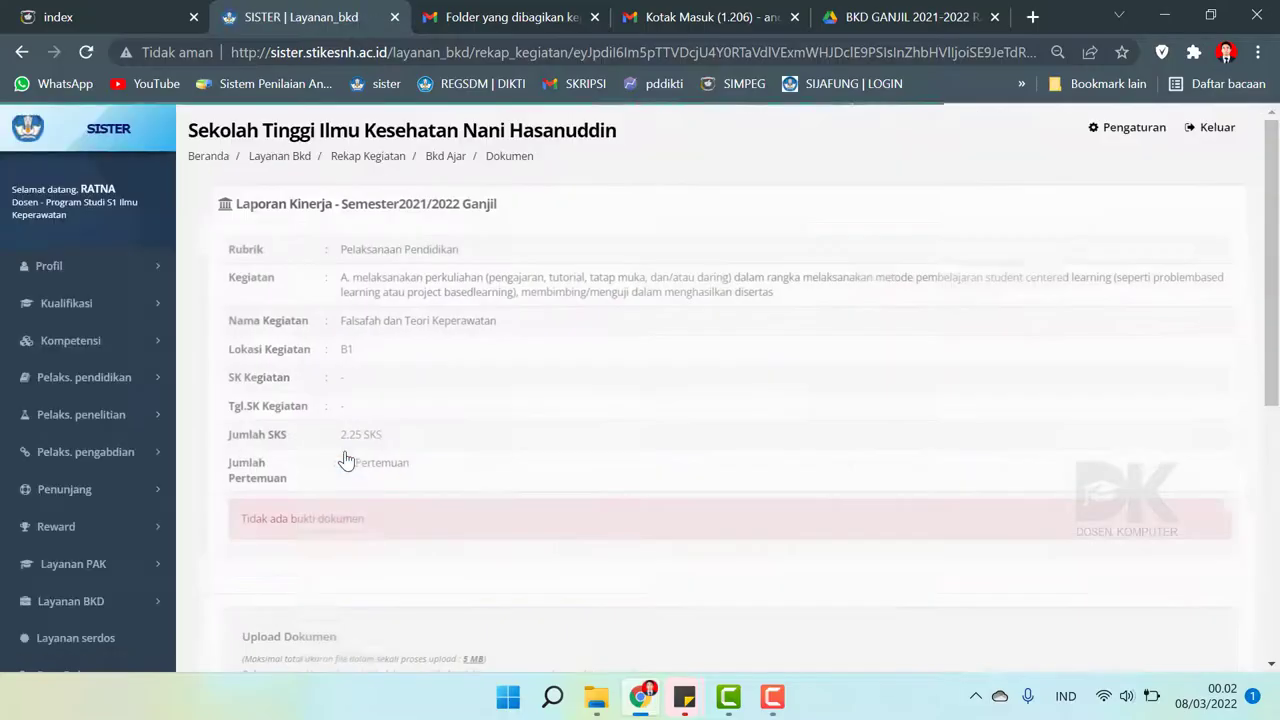
{"action": "scroll", "coordinate": [484, 410], "scroll_direction": "down", "scroll_amount": 3}
{"action": "scroll", "coordinate": [1272, 300], "scroll_direction": "up", "scroll_amount": 3}
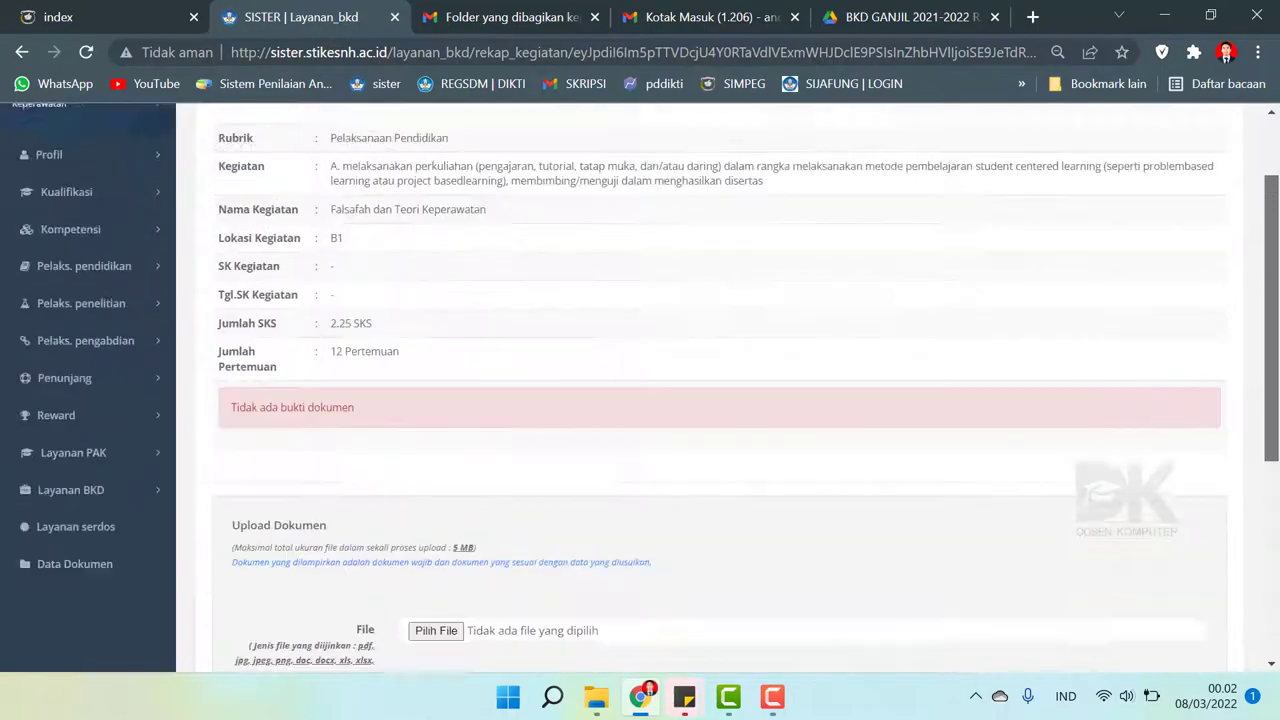
{"action": "scroll", "coordinate": [640, 383], "scroll_direction": "down", "scroll_amount": 4}
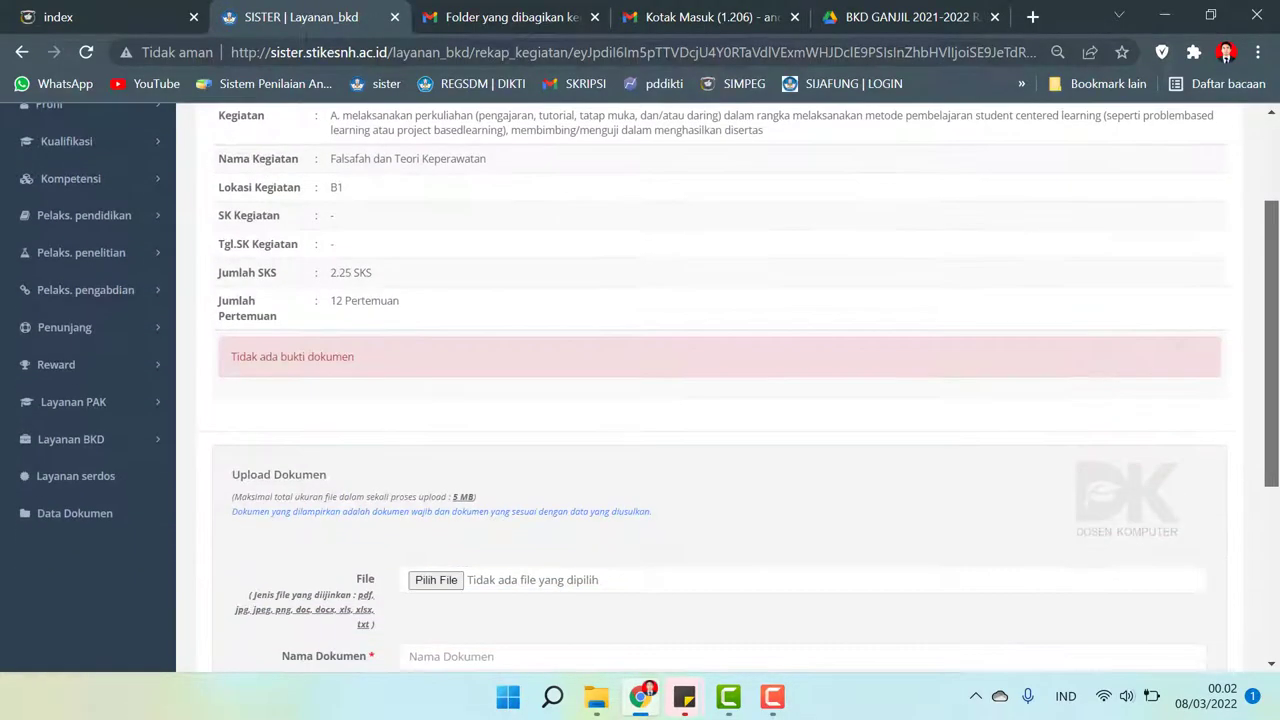
{"action": "scroll", "coordinate": [1257, 507], "scroll_direction": "down", "scroll_amount": 2}
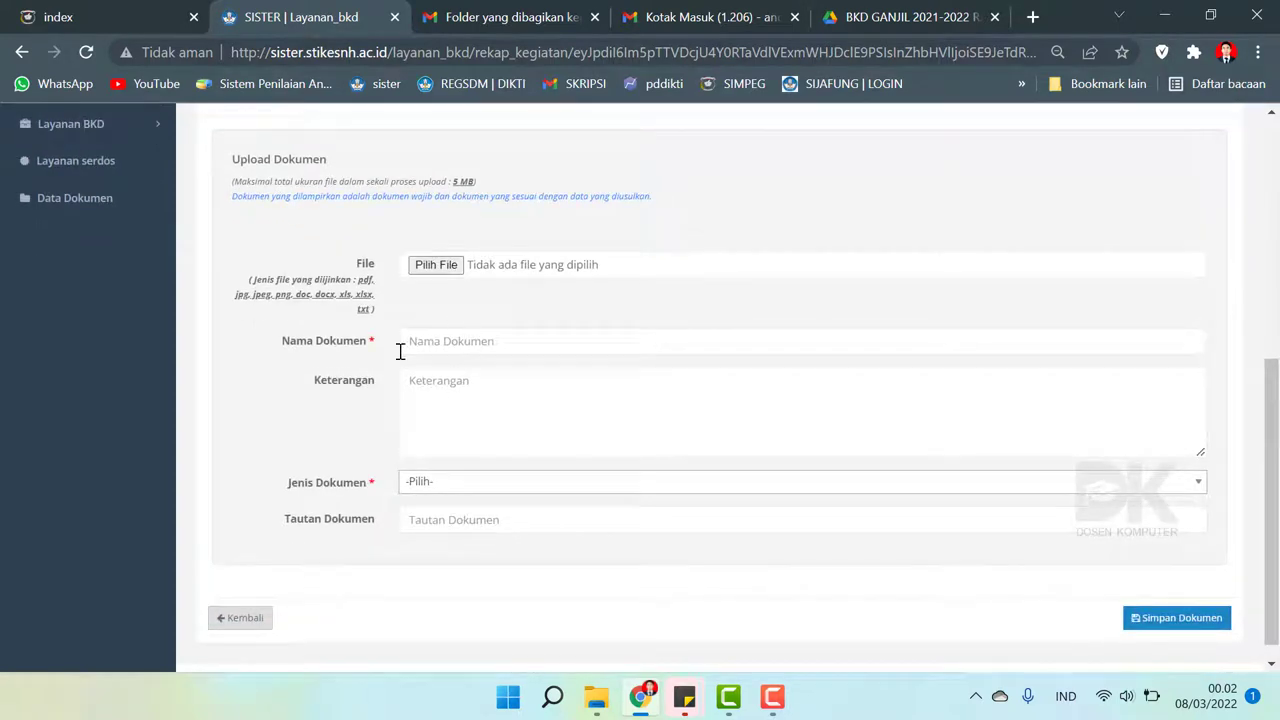
{"action": "left_click", "coordinate": [470, 484]}
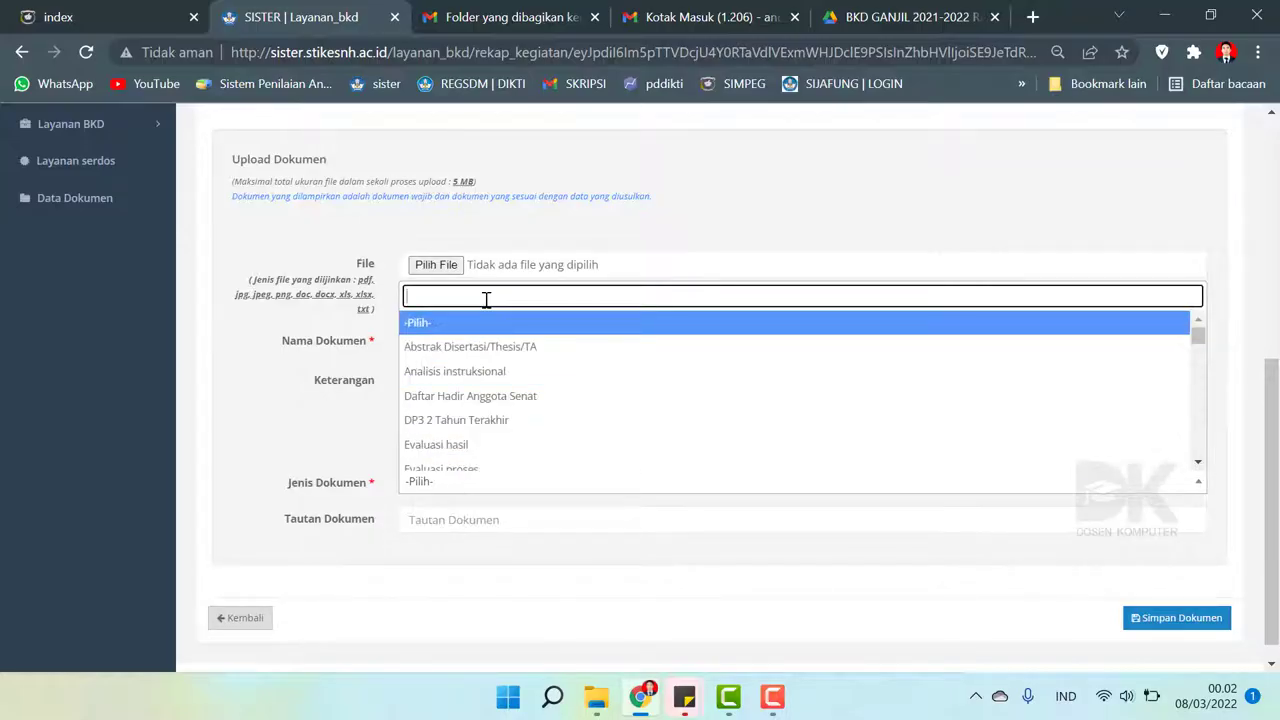
{"action": "scroll", "coordinate": [483, 366], "scroll_direction": "down", "scroll_amount": 5}
{"action": "scroll", "coordinate": [483, 366], "scroll_direction": "up", "scroll_amount": 5}
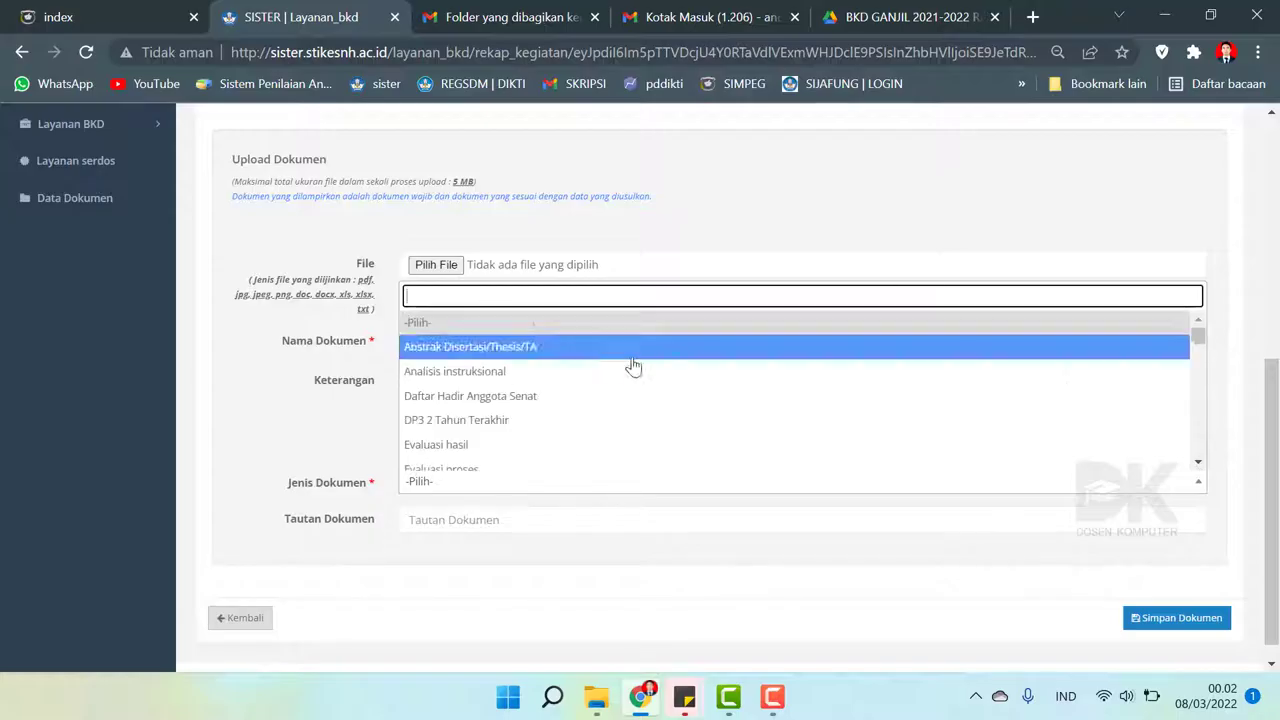
{"action": "left_click_drag", "start_coordinate": [1199, 341], "coordinate": [1207, 370]}
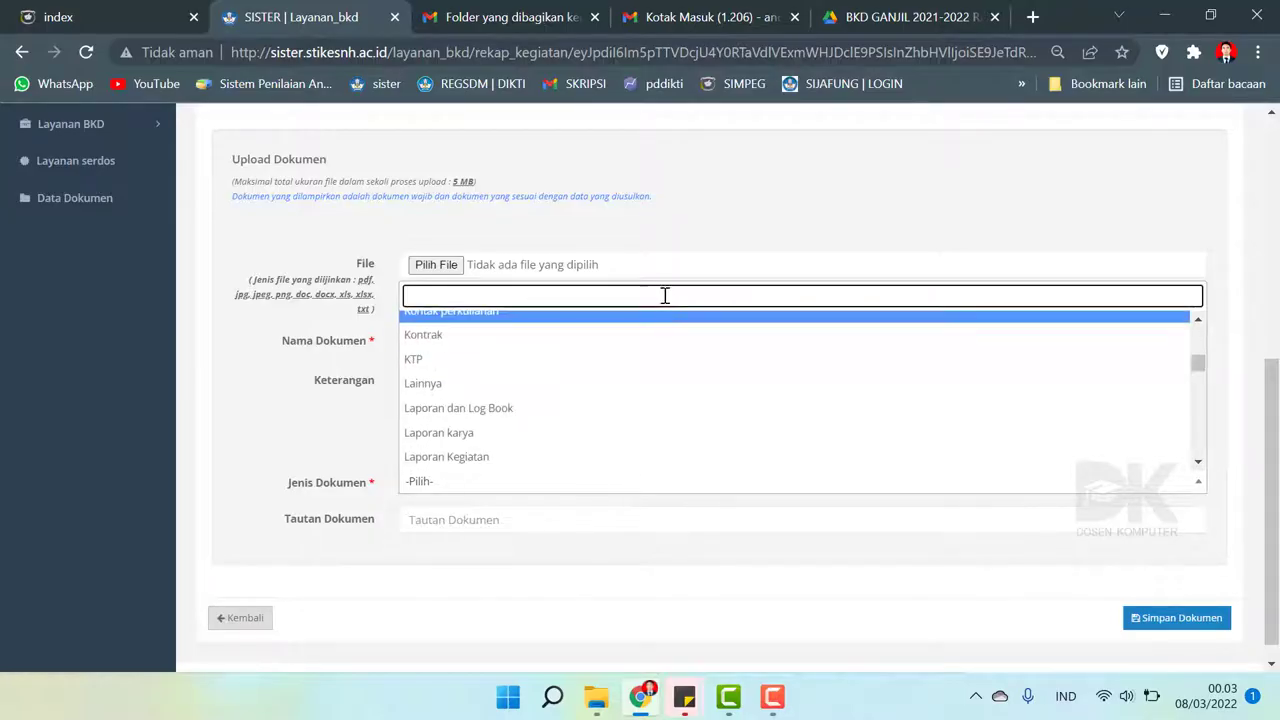
{"action": "type", "text": "absen"}
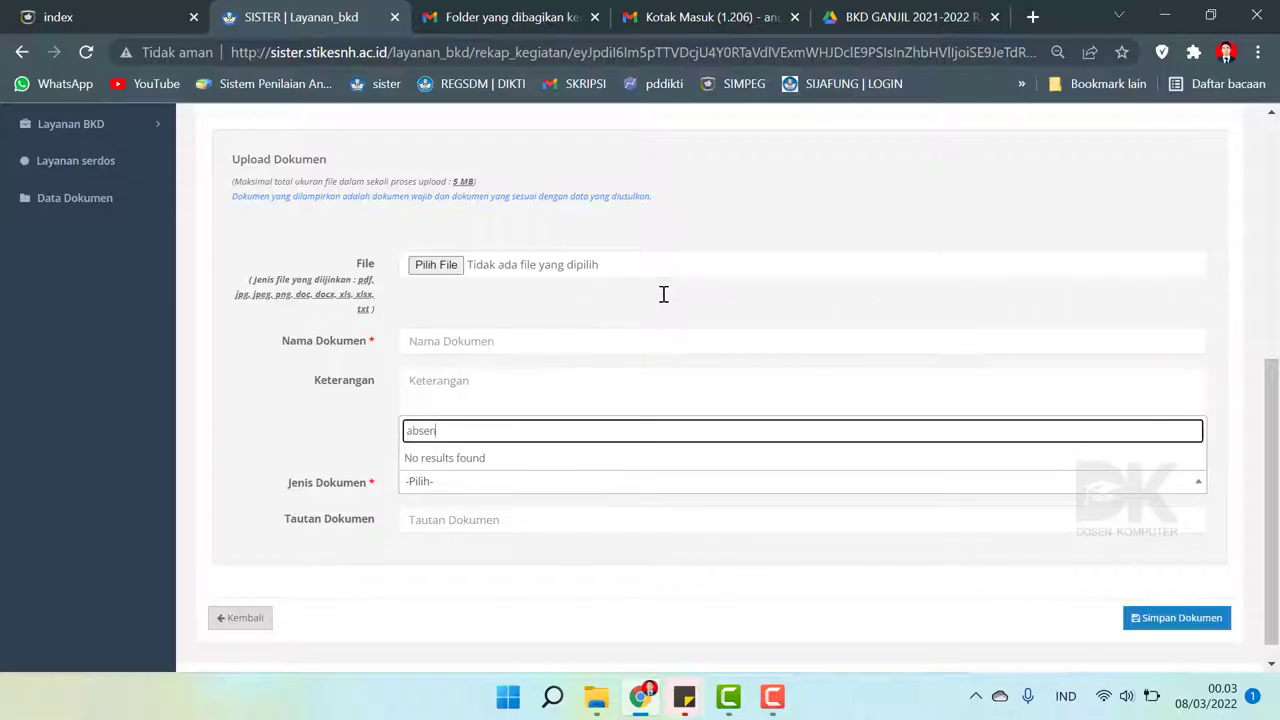
{"action": "key", "text": "BackSpace"}
{"action": "key", "text": "BackSpace"}
{"action": "key", "text": "BackSpace"}
{"action": "key", "text": "BackSpace"}
{"action": "key", "text": "BackSpace"}
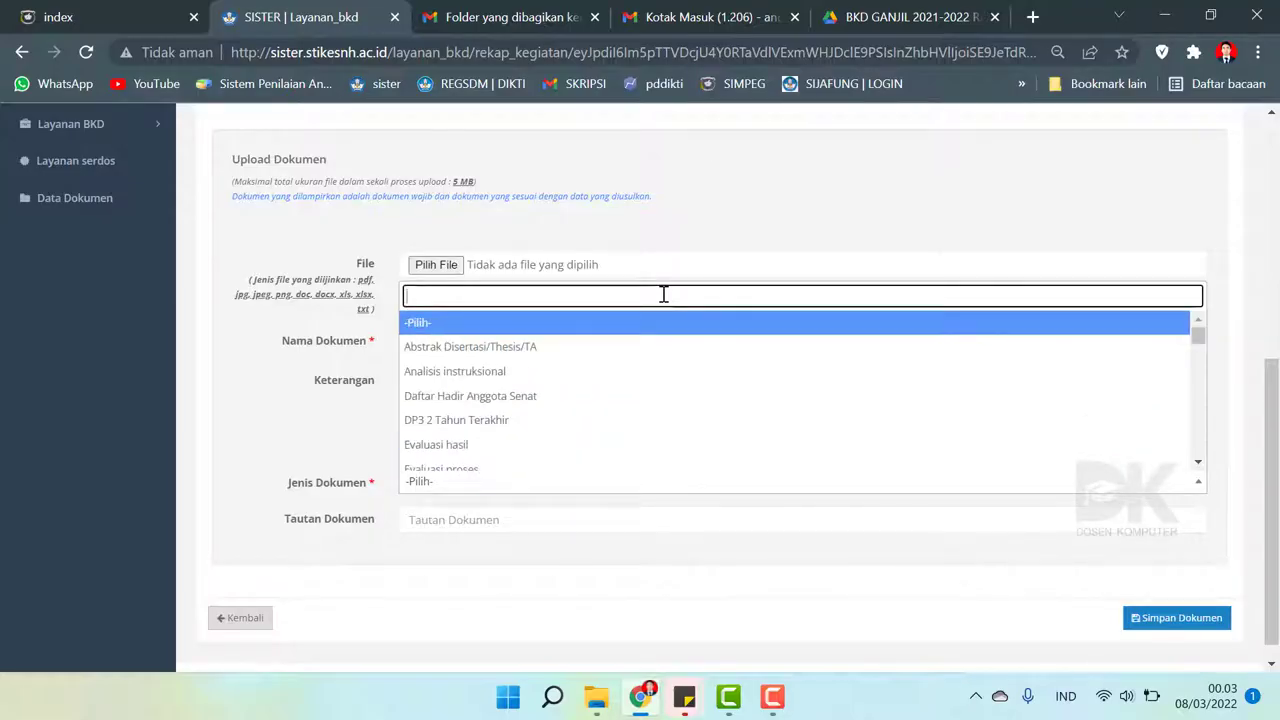
{"action": "type", "text": "lain"}
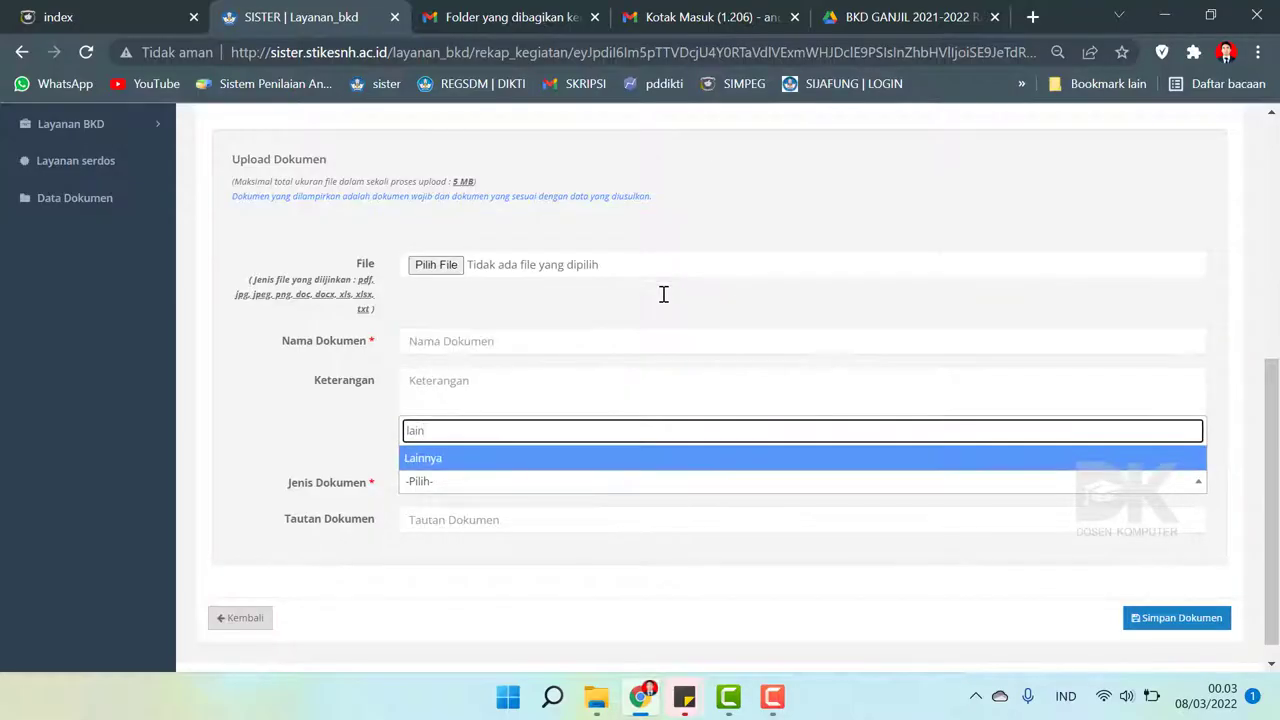
{"action": "left_click", "coordinate": [425, 462]}
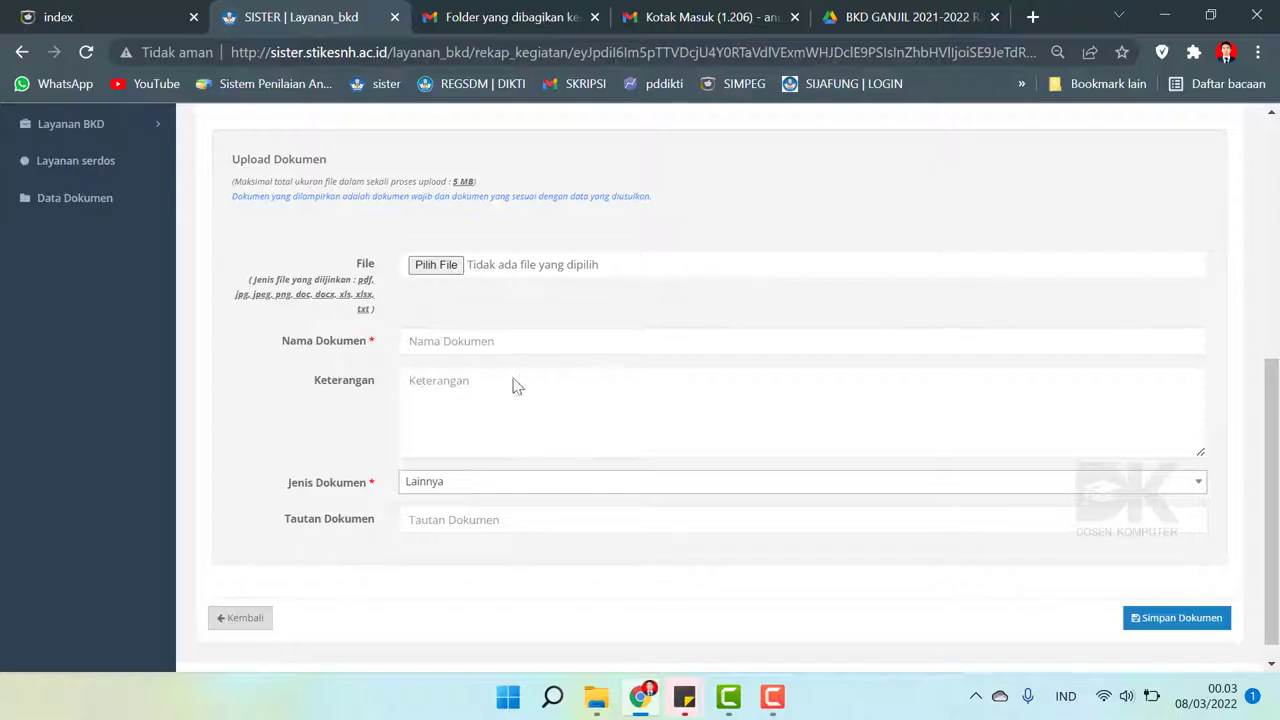
- Fill Nama Dokumen with 'Absen, Nilai, RPS' and Keterangan with 'Selesai'
{"action": "left_click", "coordinate": [489, 523]}
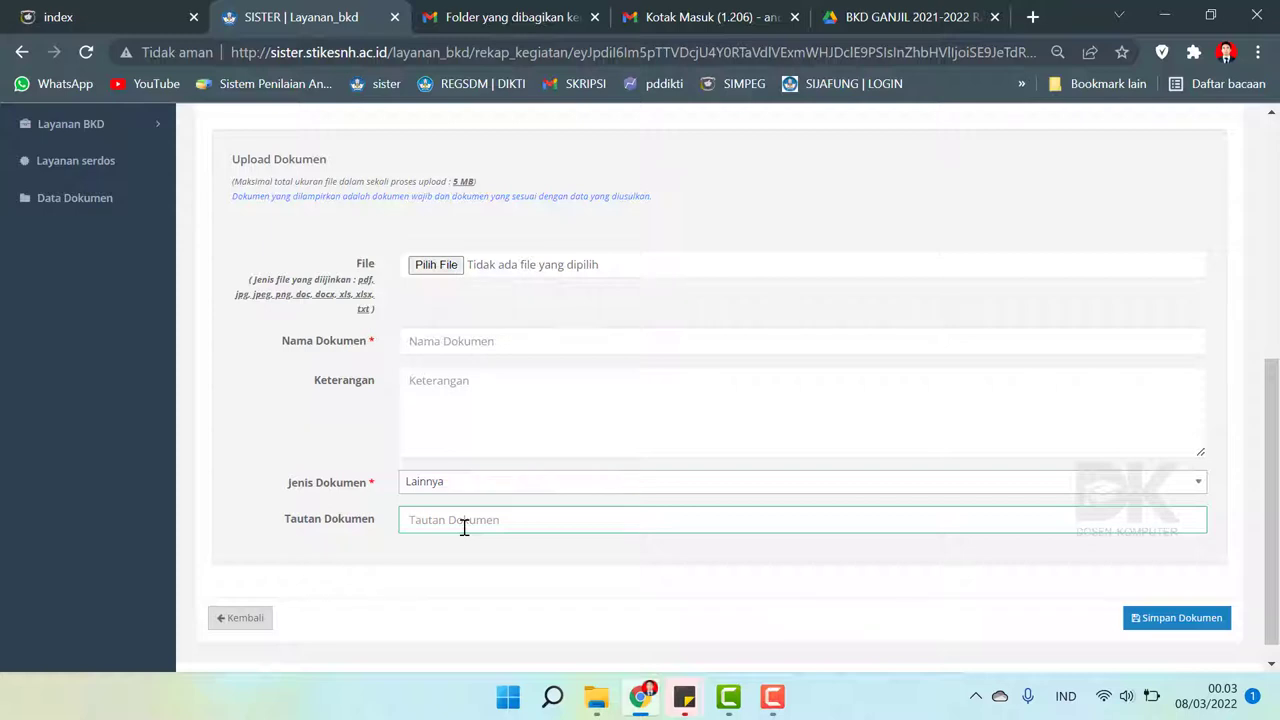
{"action": "left_click", "coordinate": [429, 345]}
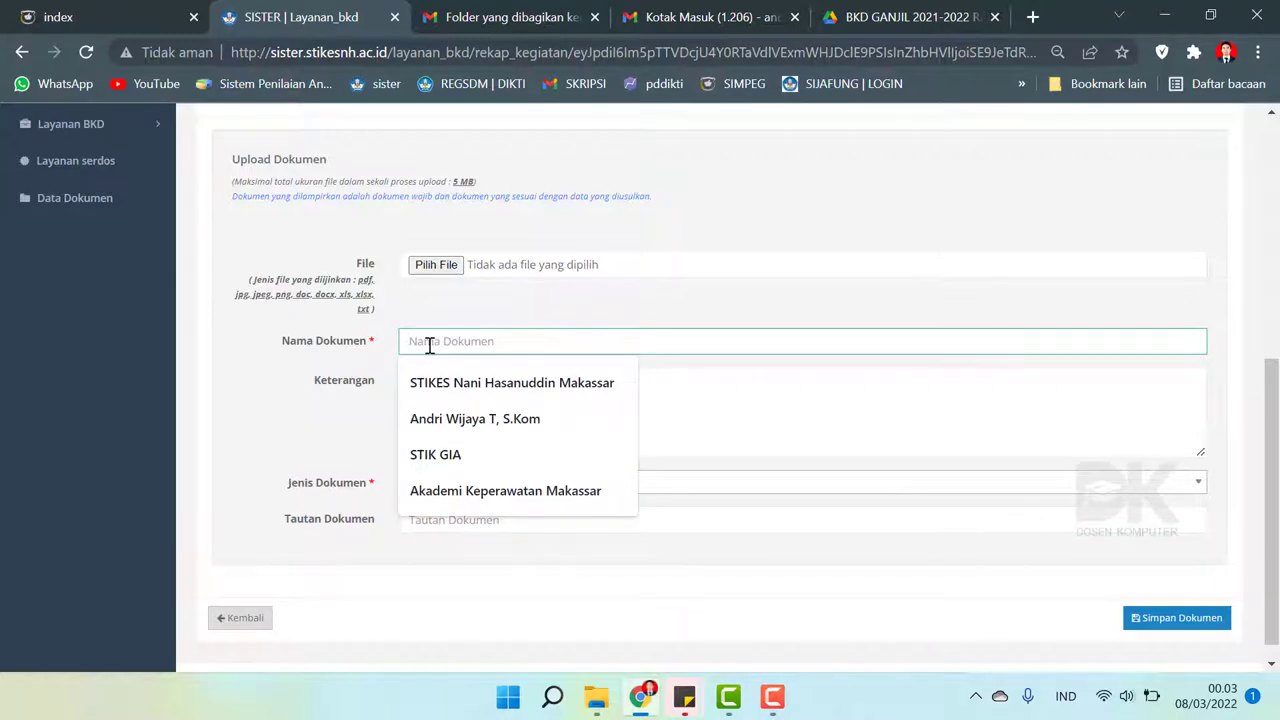
{"action": "type", "text": "Absen, Nilai, RPS"}
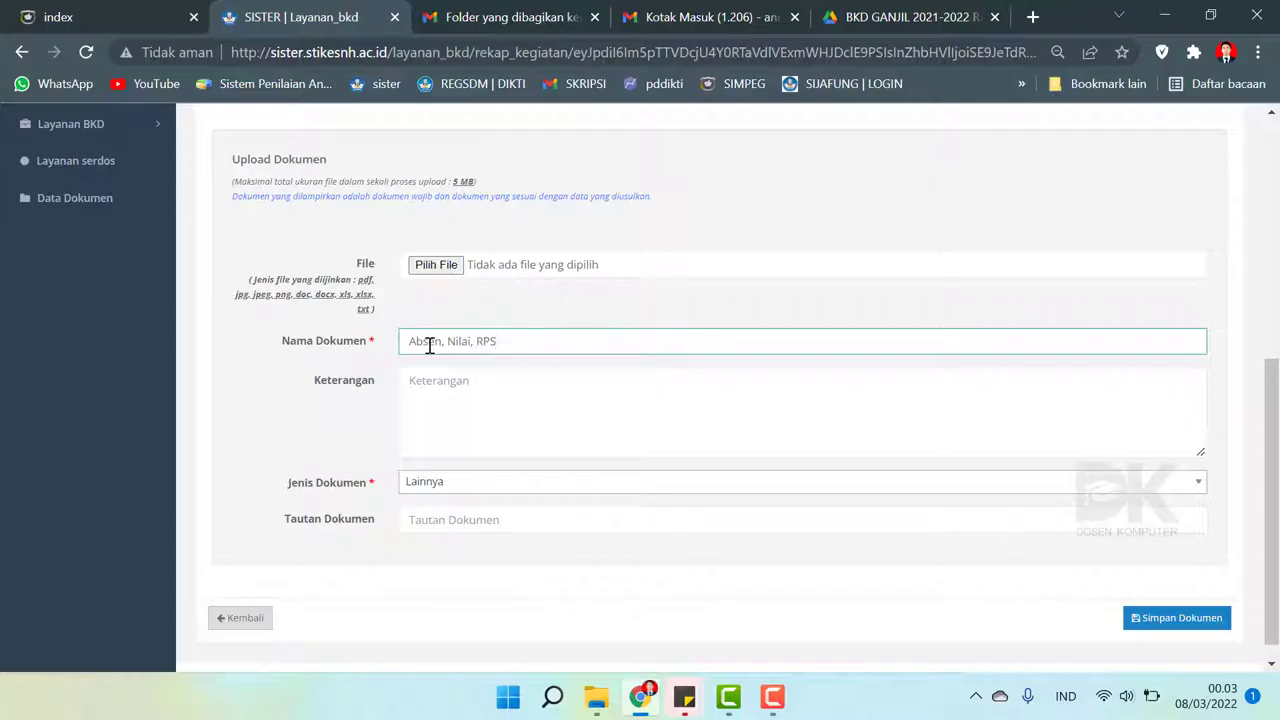
{"action": "left_click", "coordinate": [479, 411]}
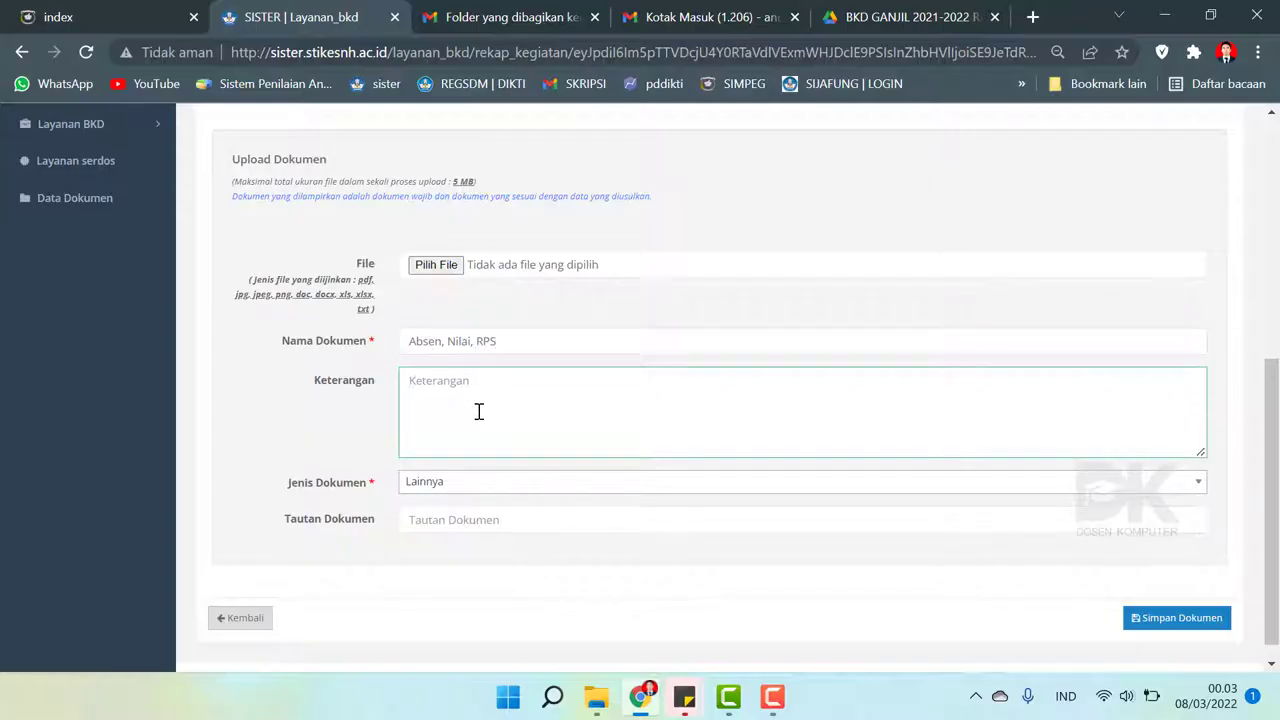
{"action": "type", "text": "Selesai"}
{"action": "left_click", "coordinate": [487, 510]}
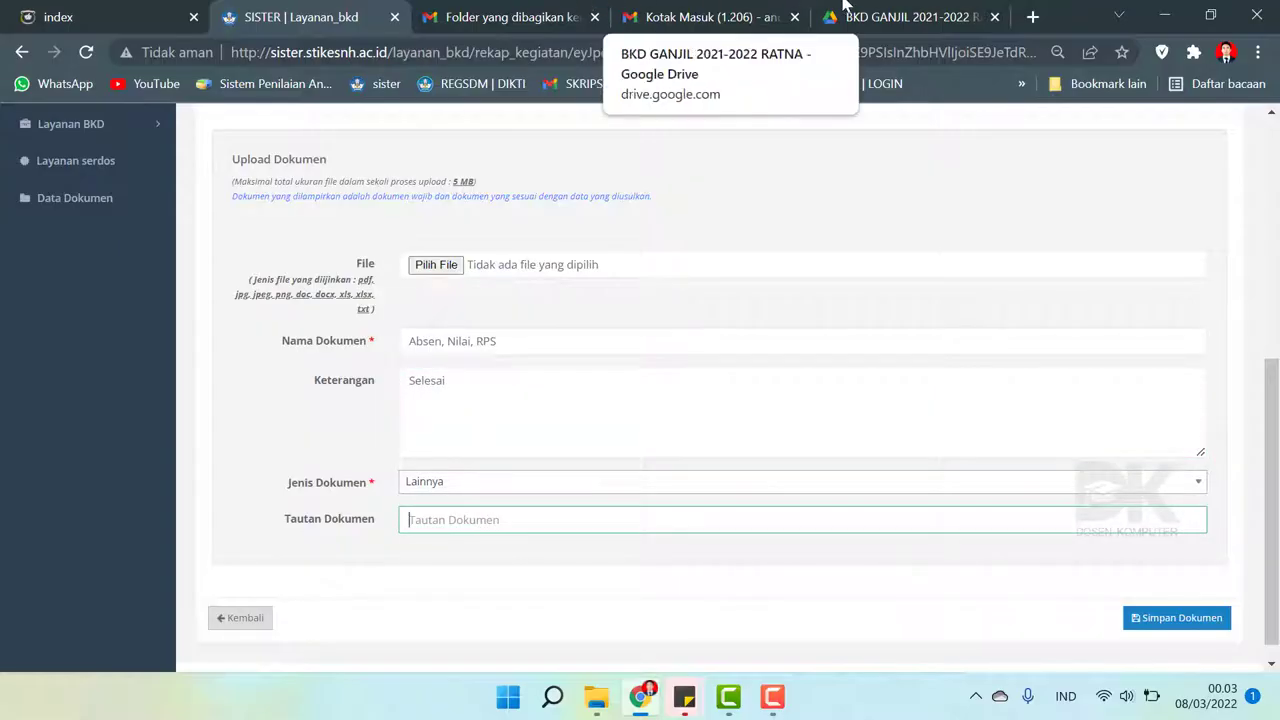
- In Google Drive, locate the FALSAFAH DAN ILMU KEPERAWATAN folder inside PENGAJARAN
{"action": "left_click", "coordinate": [893, 12]}
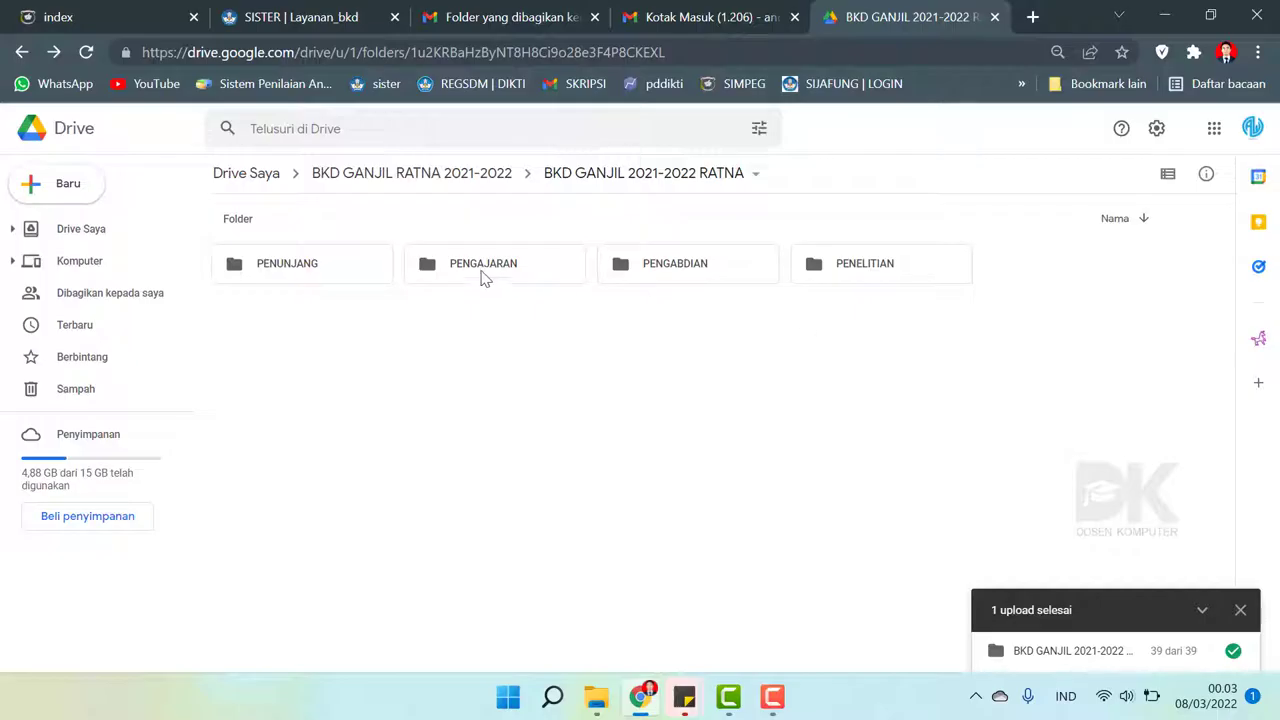
{"action": "double_click", "coordinate": [481, 278]}
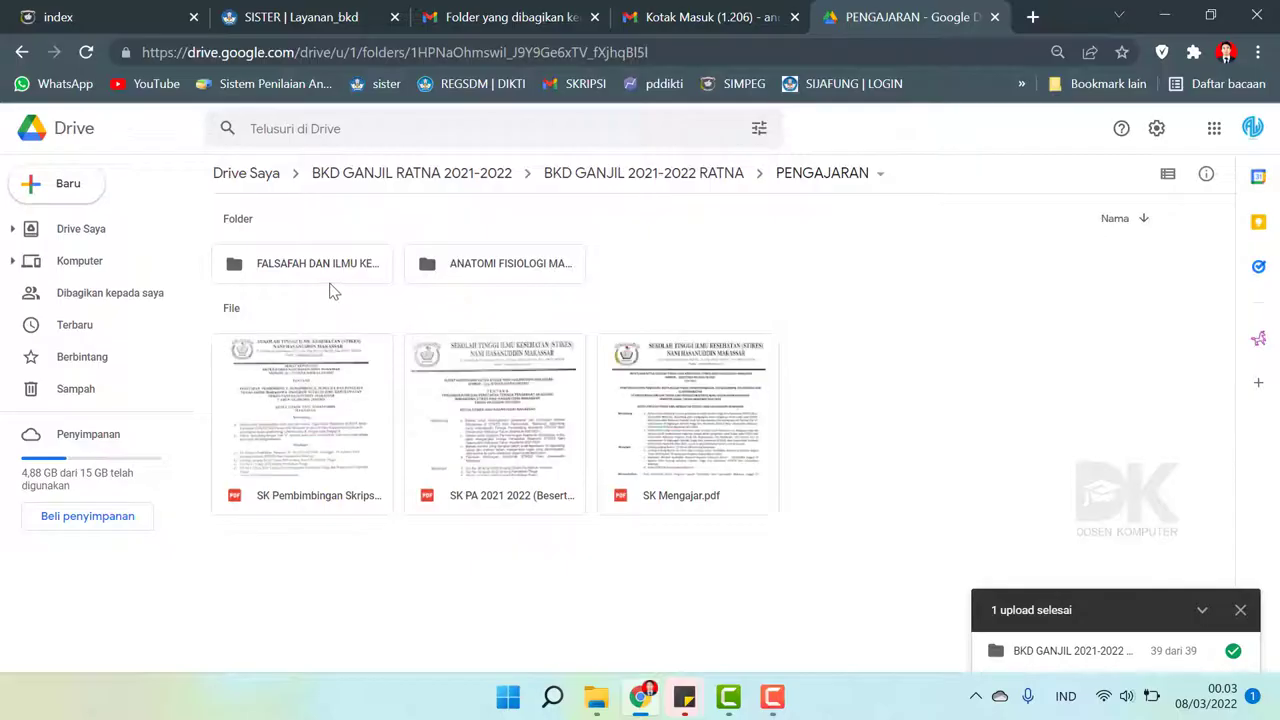
{"action": "left_click", "coordinate": [266, 20]}
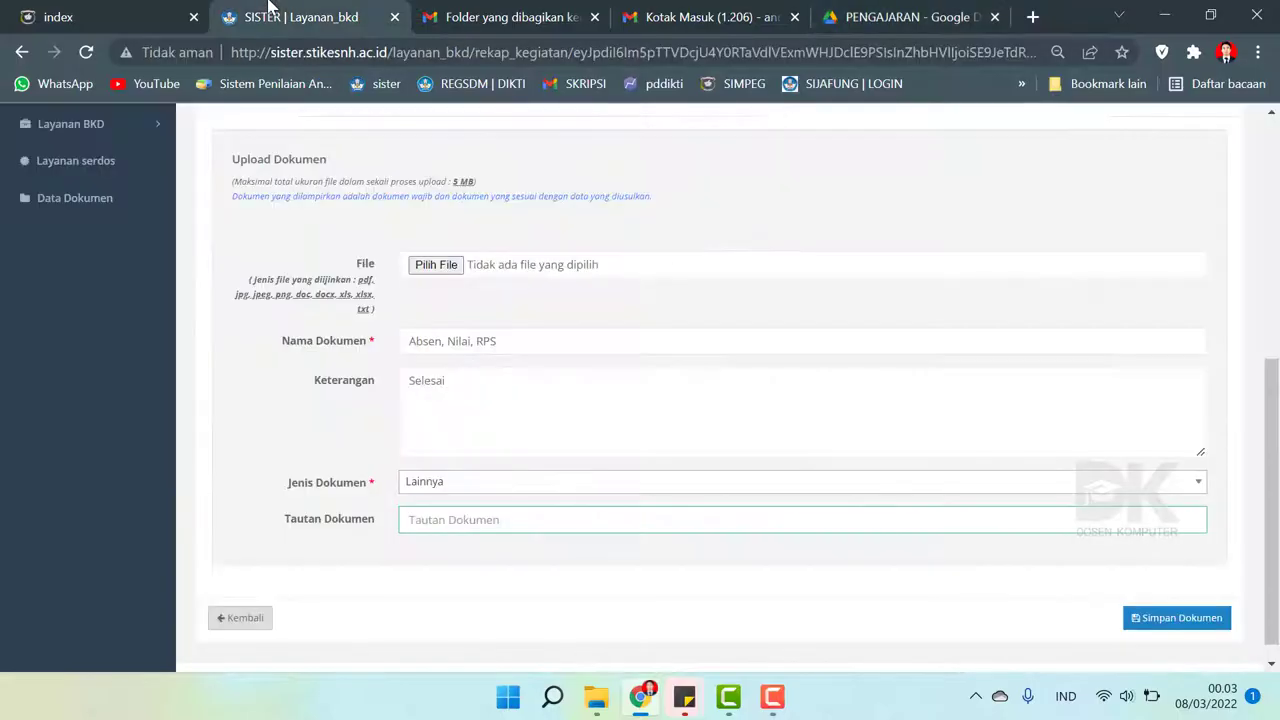
{"action": "scroll", "coordinate": [543, 354], "scroll_direction": "up", "scroll_amount": 5}
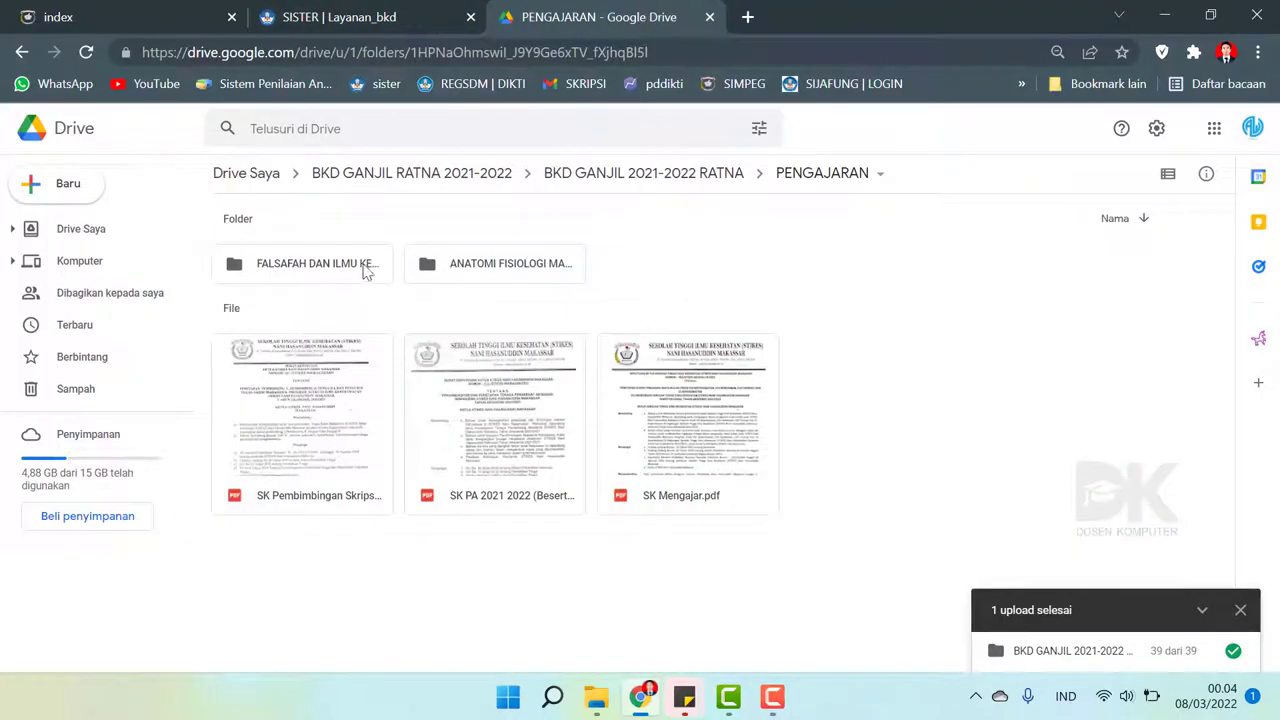
{"action": "double_click", "coordinate": [336, 266]}
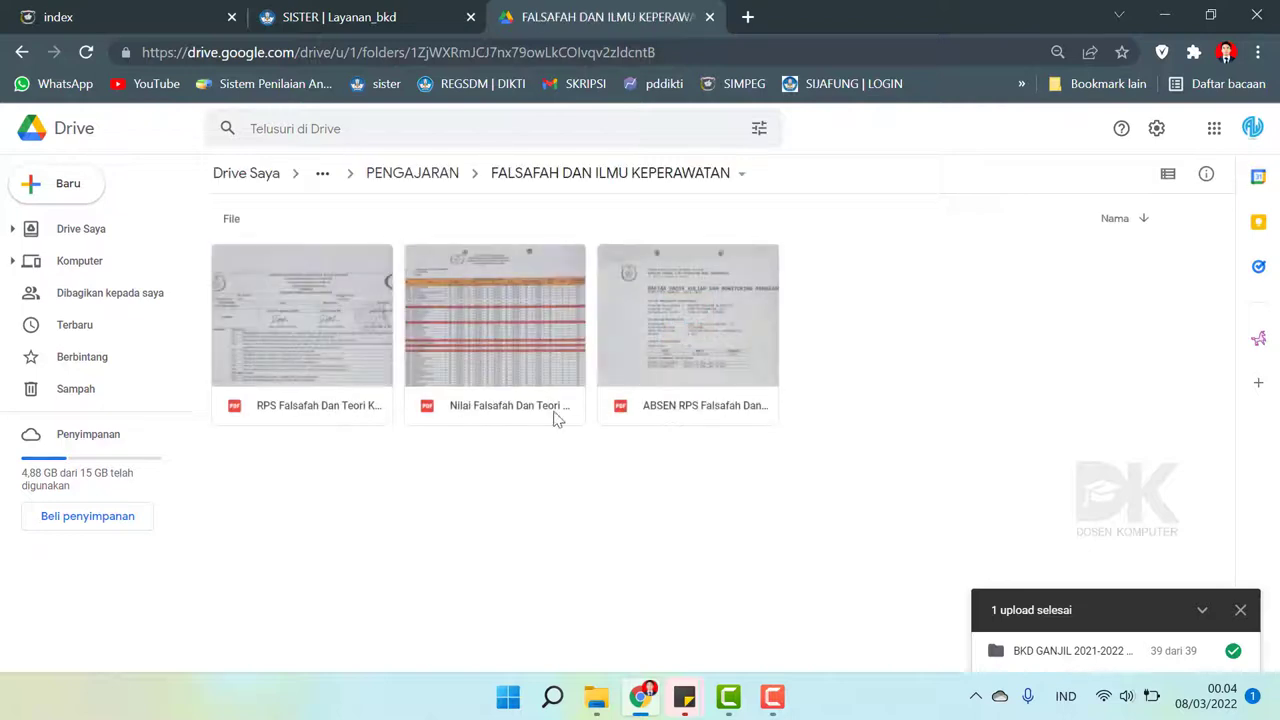
{"action": "left_click", "coordinate": [24, 52]}
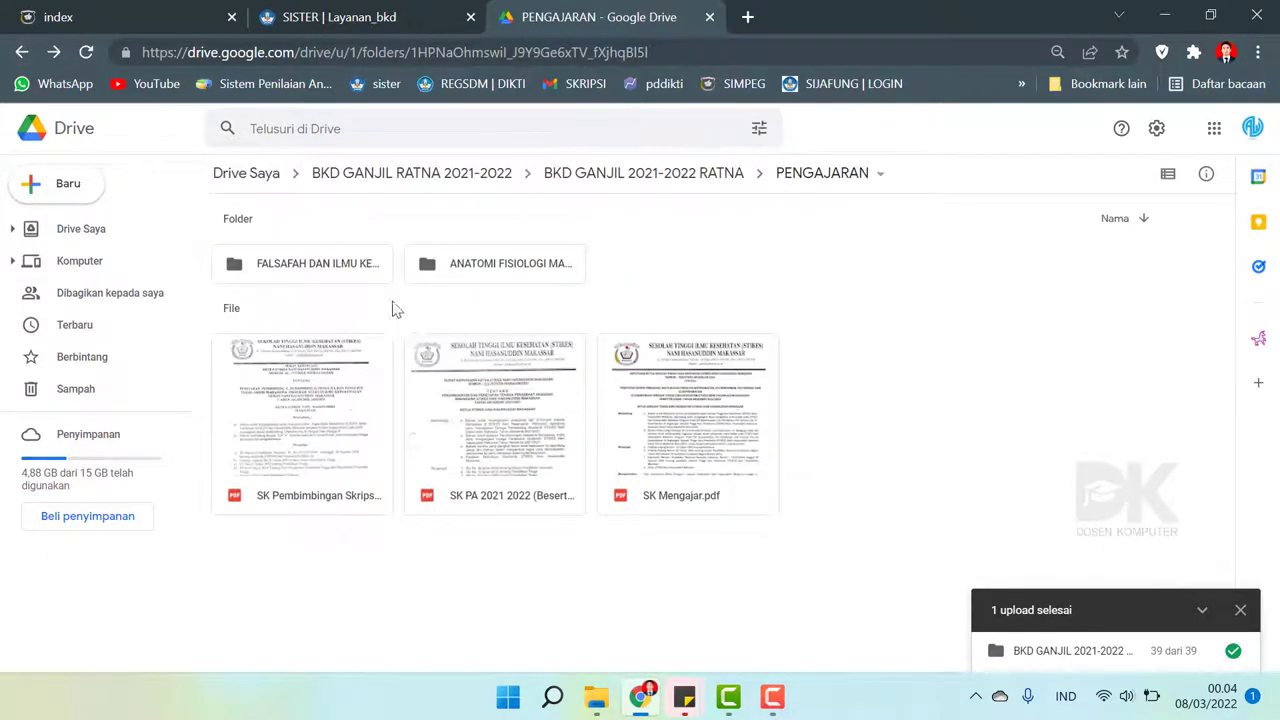
{"action": "left_click", "coordinate": [297, 268]}
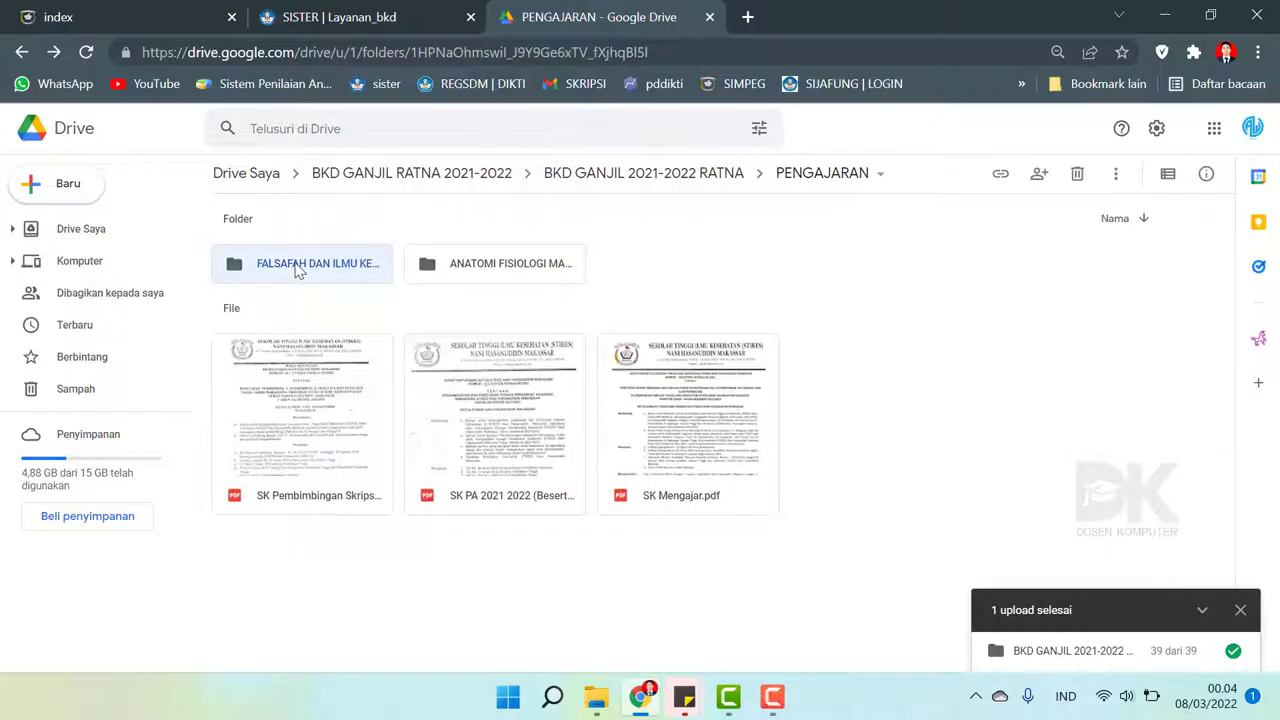
- Share the Falsafah folder as Viewer to anyone with the link and copy the link
{"action": "right_click", "coordinate": [297, 268]}
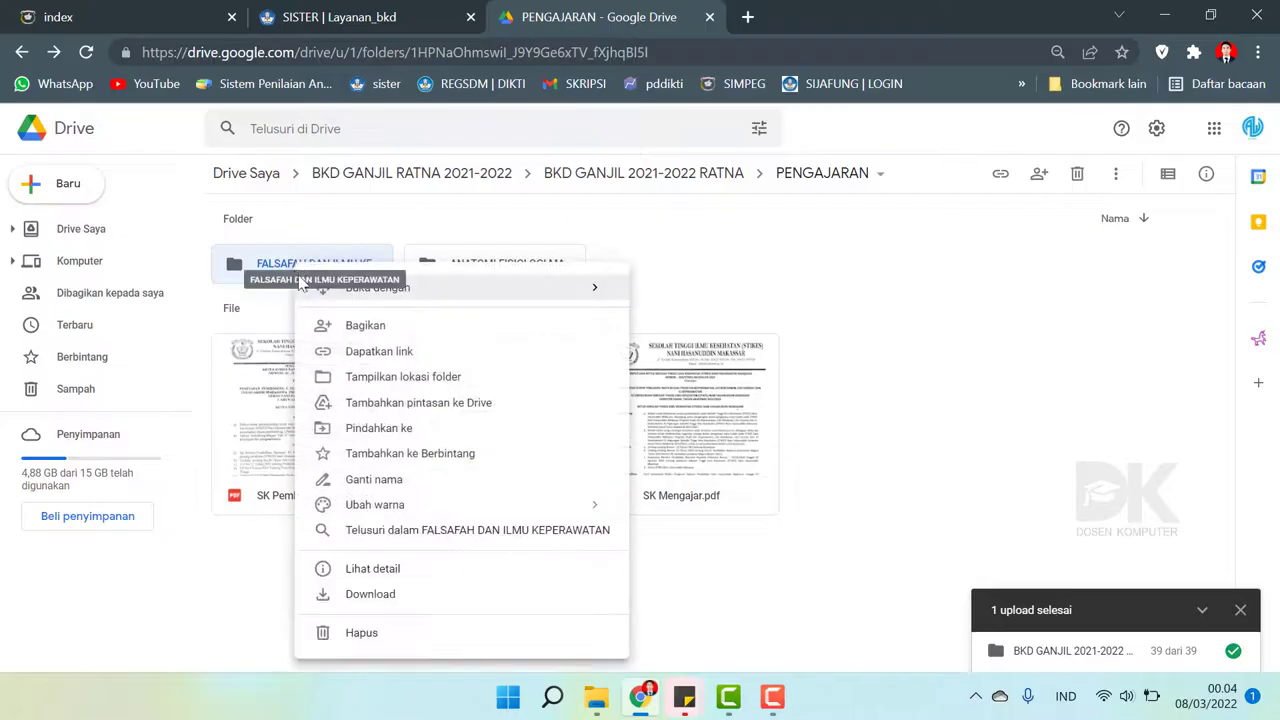
{"action": "left_click", "coordinate": [372, 355]}
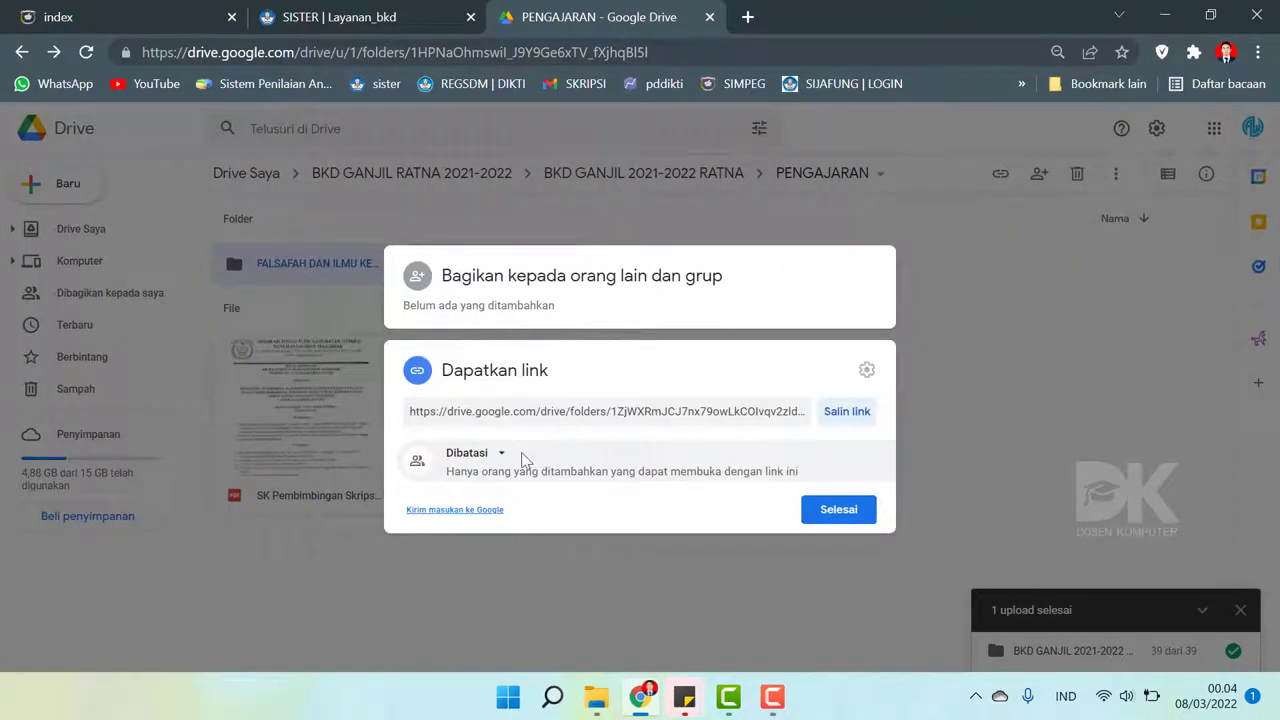
{"action": "left_click", "coordinate": [492, 460]}
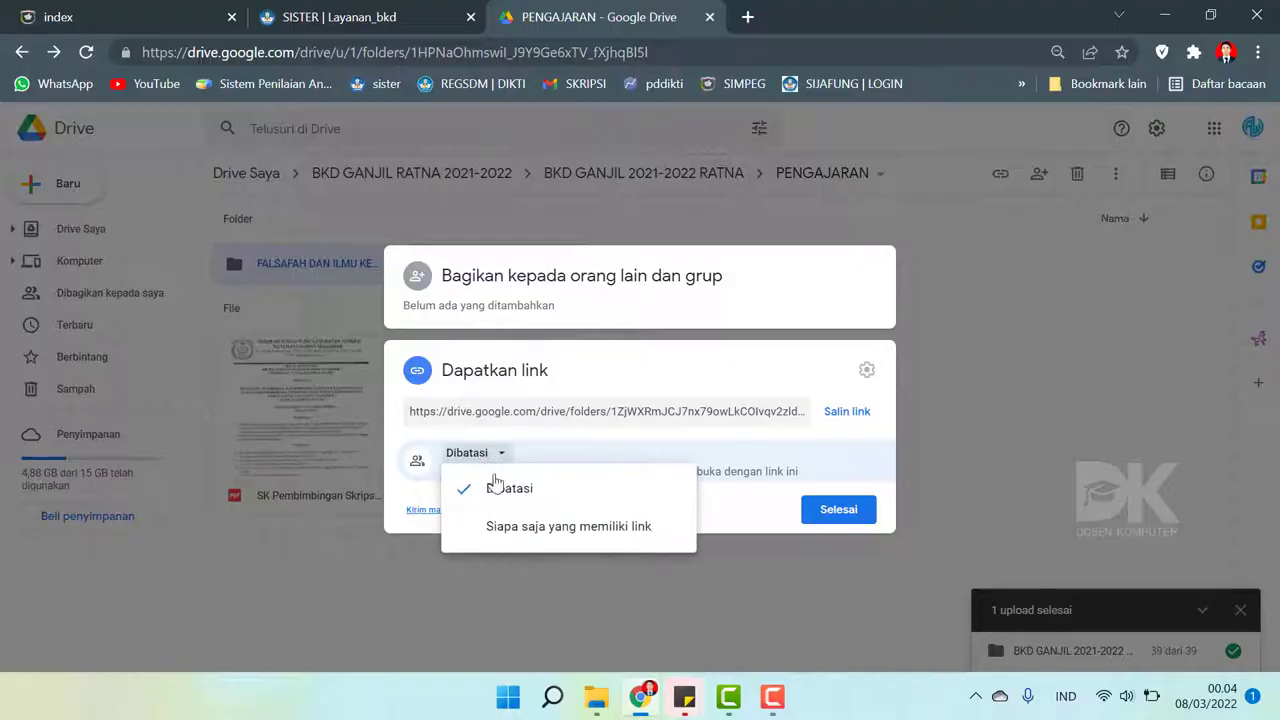
{"action": "left_click", "coordinate": [505, 540]}
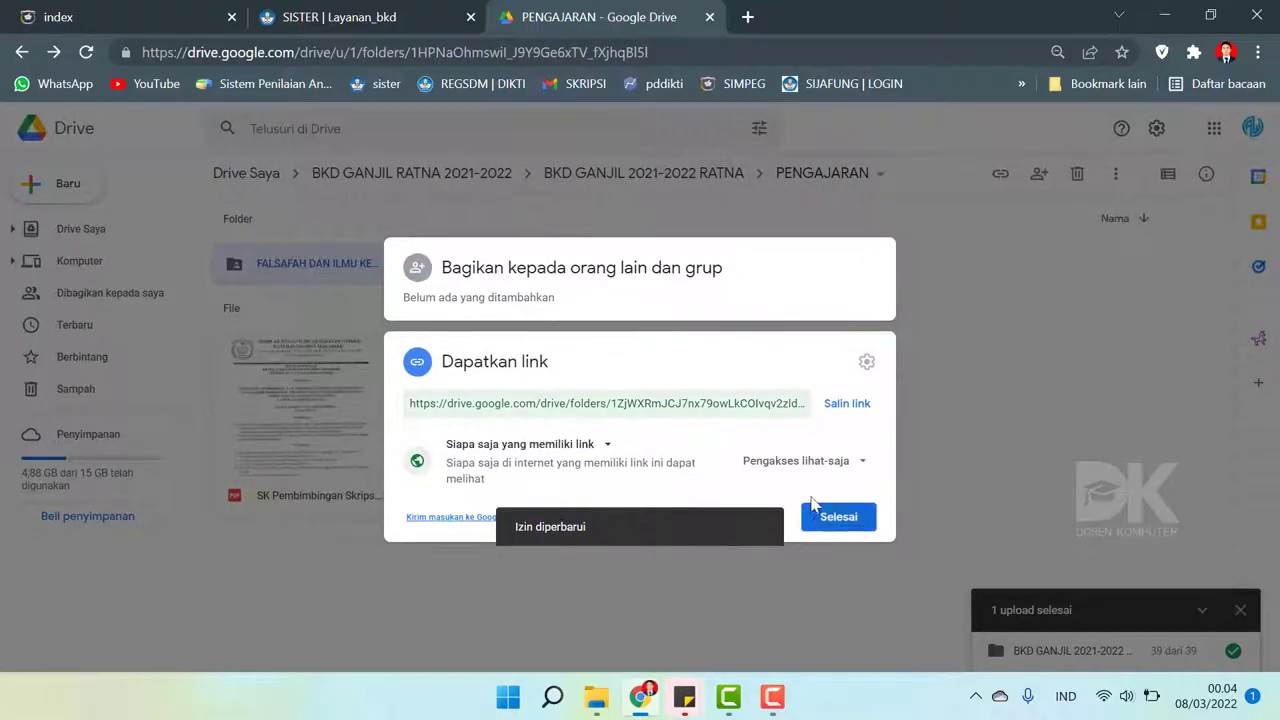
{"action": "left_click", "coordinate": [837, 469]}
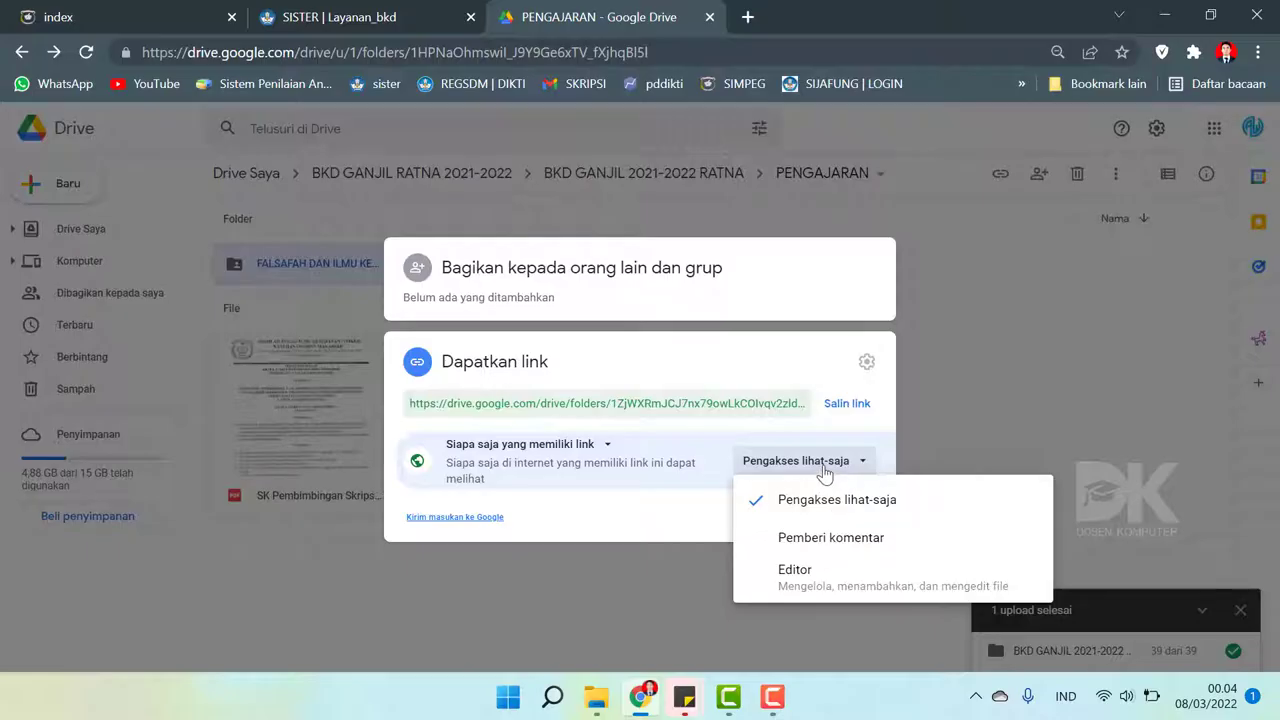
{"action": "left_click", "coordinate": [824, 468]}
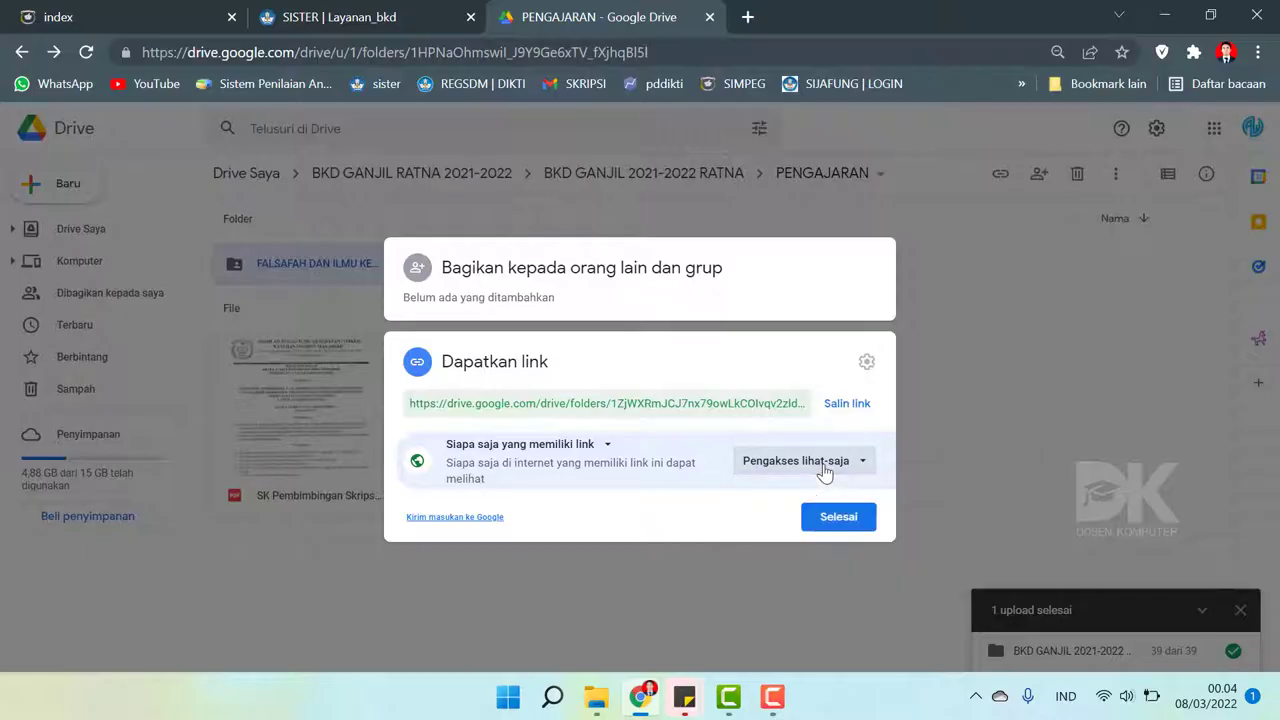
{"action": "left_click", "coordinate": [849, 407]}
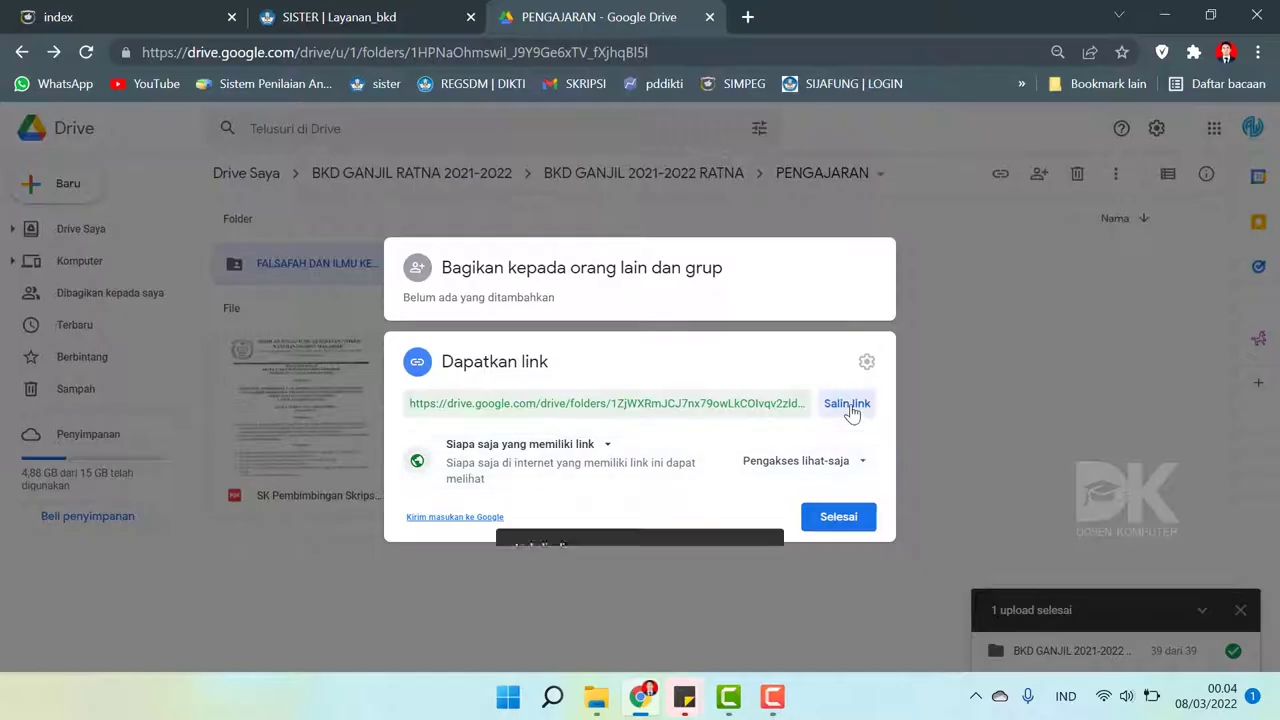
{"action": "left_click", "coordinate": [839, 518]}
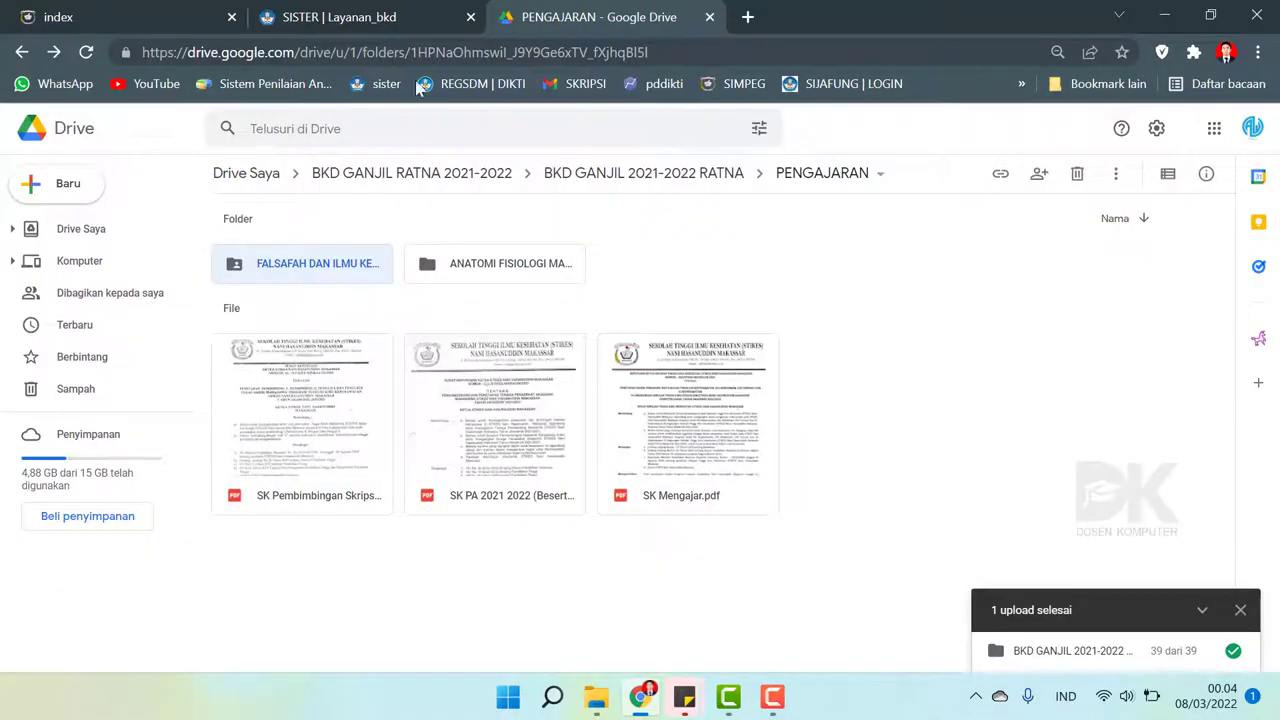
{"action": "left_click", "coordinate": [370, 15]}
{"action": "left_click", "coordinate": [638, 7]}
- Paste the Drive link into Tautan Dokumen and save the evidence document
{"action": "left_click", "coordinate": [387, 9]}
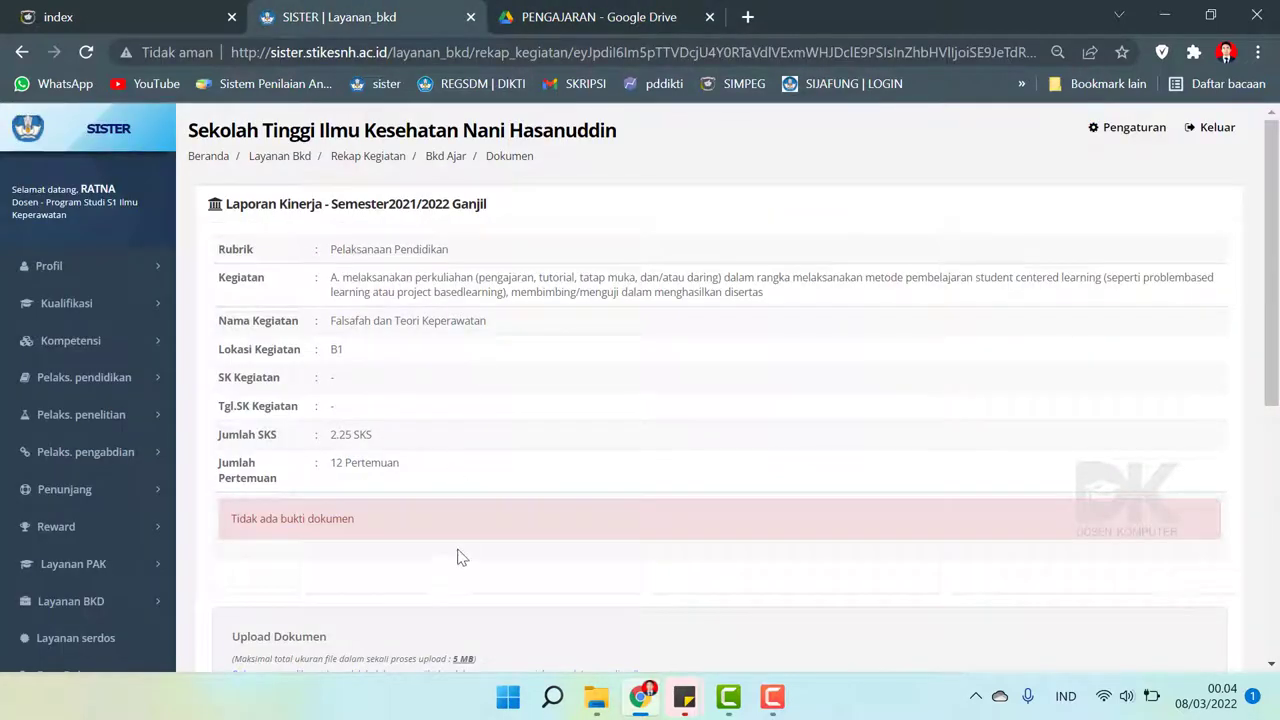
{"action": "scroll", "coordinate": [457, 554], "scroll_direction": "down", "scroll_amount": 5}
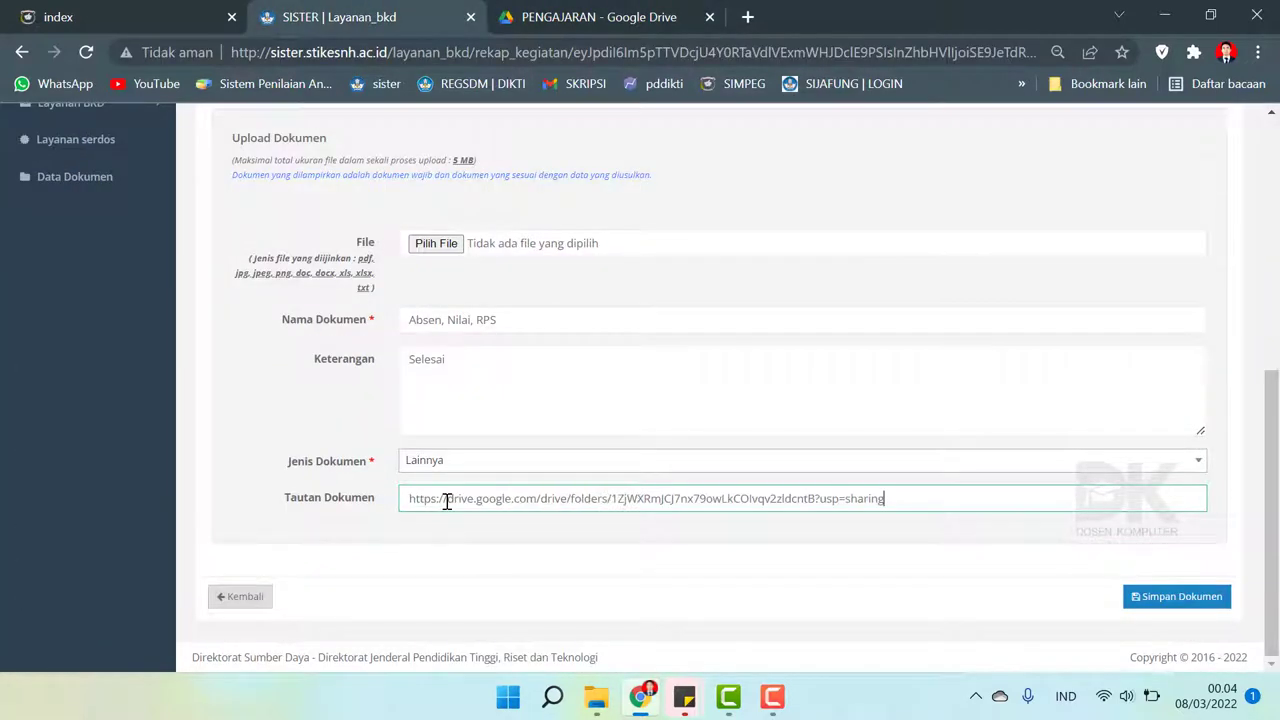
{"action": "scroll", "coordinate": [1117, 474], "scroll_direction": "up", "scroll_amount": 4}
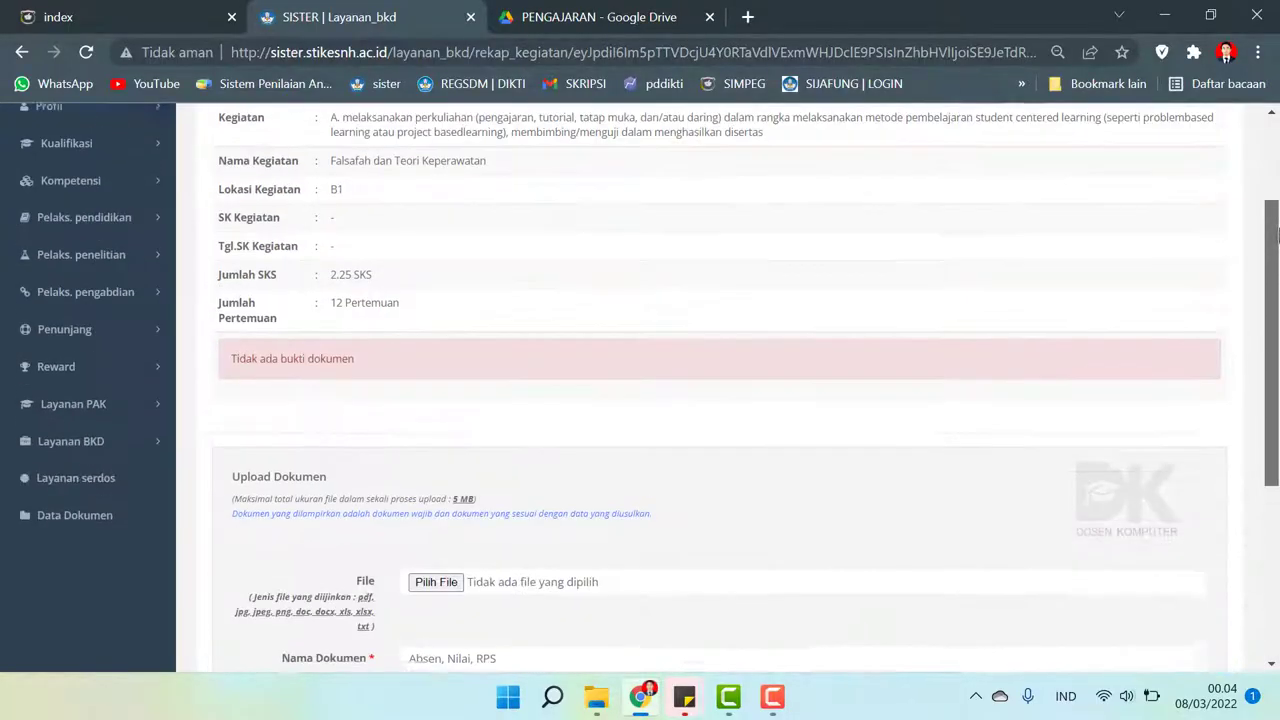
{"action": "scroll", "coordinate": [1117, 474], "scroll_direction": "down", "scroll_amount": 4}
{"action": "left_click", "coordinate": [1162, 605]}
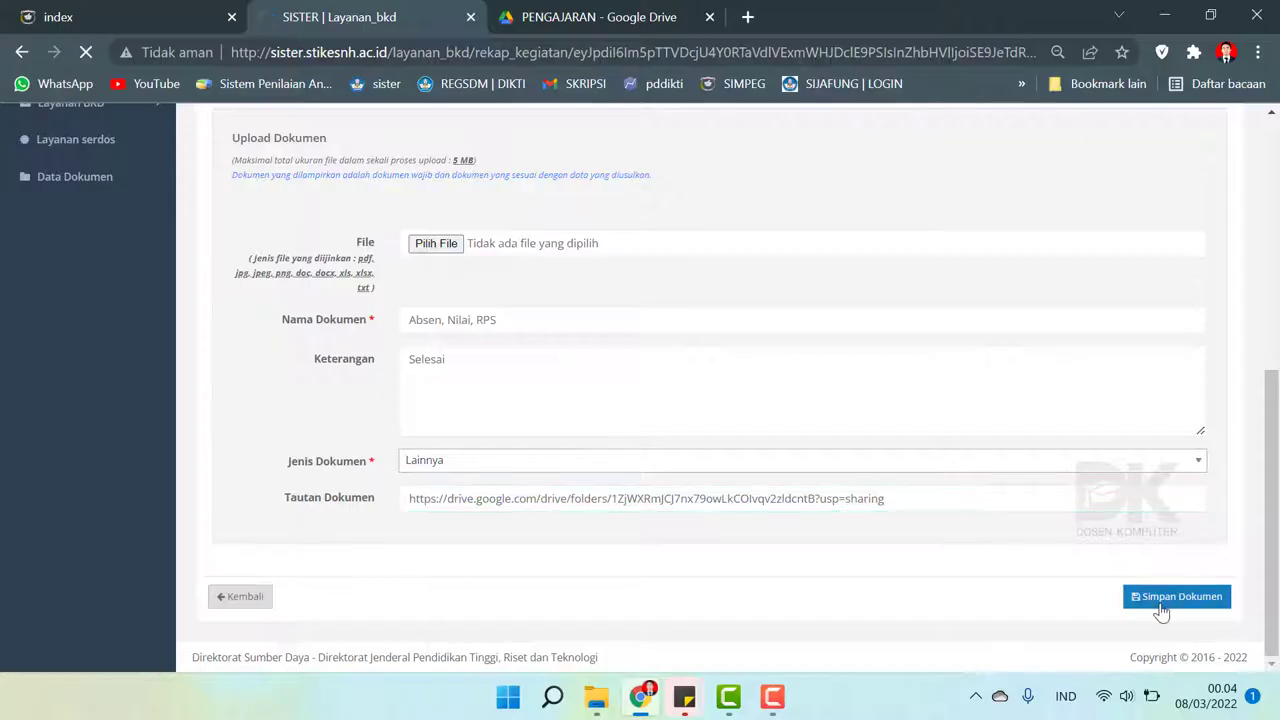
- Open the saved evidence link to verify it works
{"action": "scroll", "coordinate": [1042, 478], "scroll_direction": "down", "scroll_amount": 8}
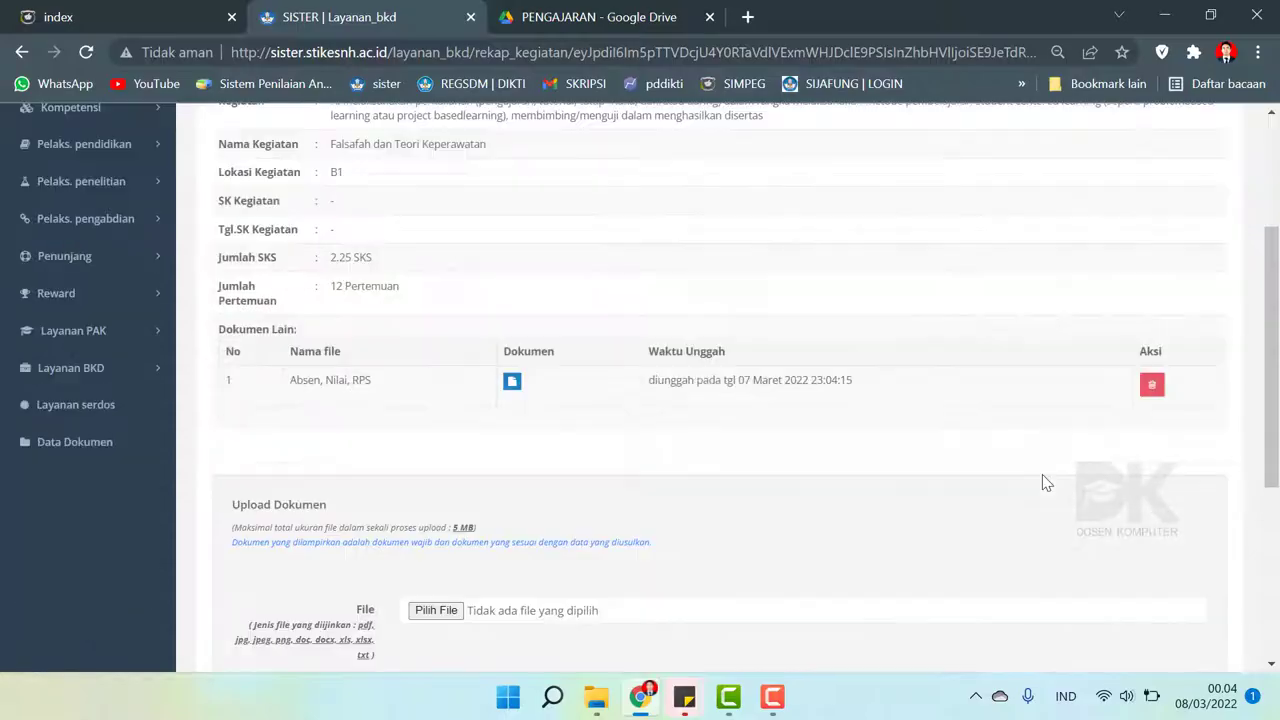
{"action": "scroll", "coordinate": [1042, 481], "scroll_direction": "up", "scroll_amount": 3}
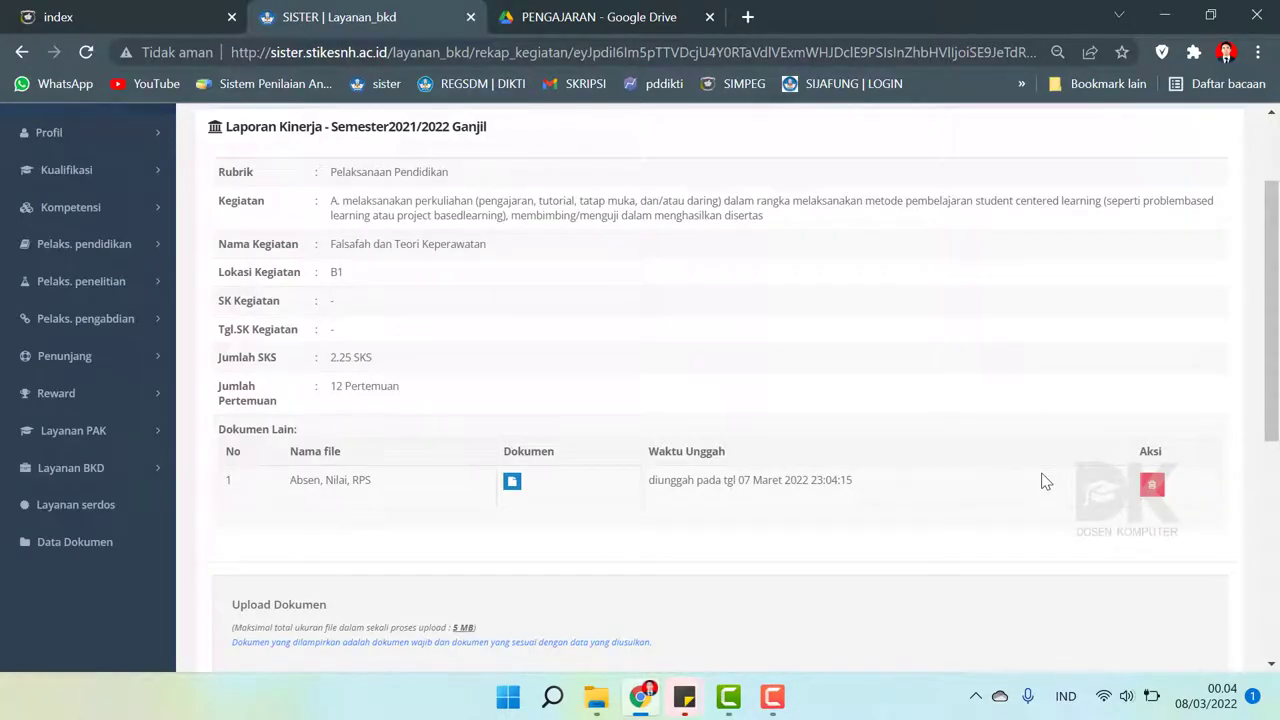
{"action": "scroll", "coordinate": [1050, 473], "scroll_direction": "up", "scroll_amount": 2}
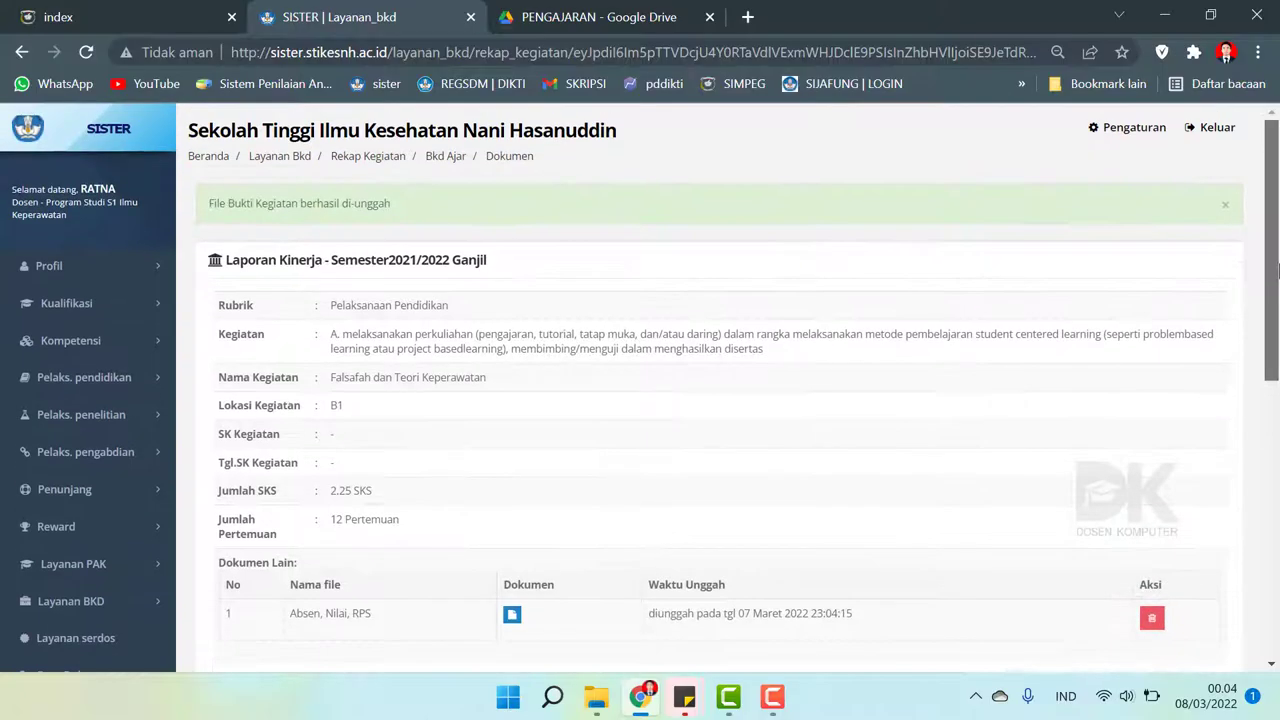
{"action": "scroll", "coordinate": [457, 399], "scroll_direction": "down", "scroll_amount": 1}
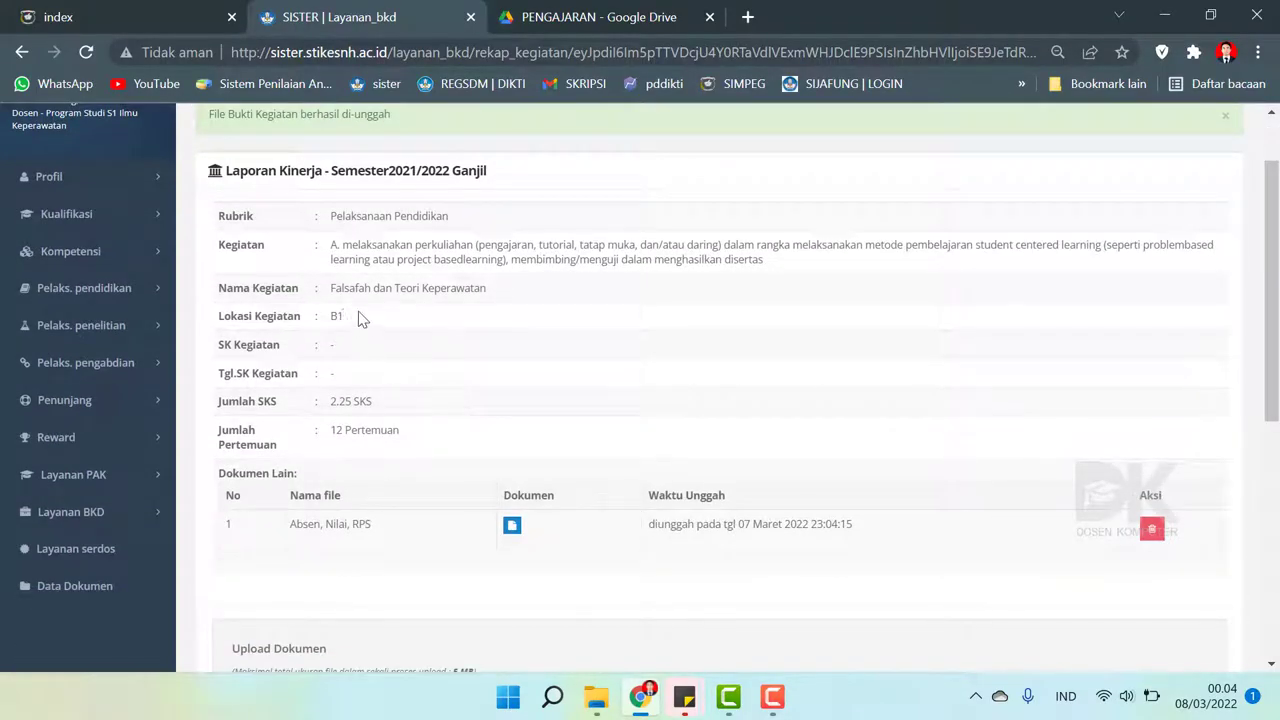
{"action": "left_click", "coordinate": [511, 528]}
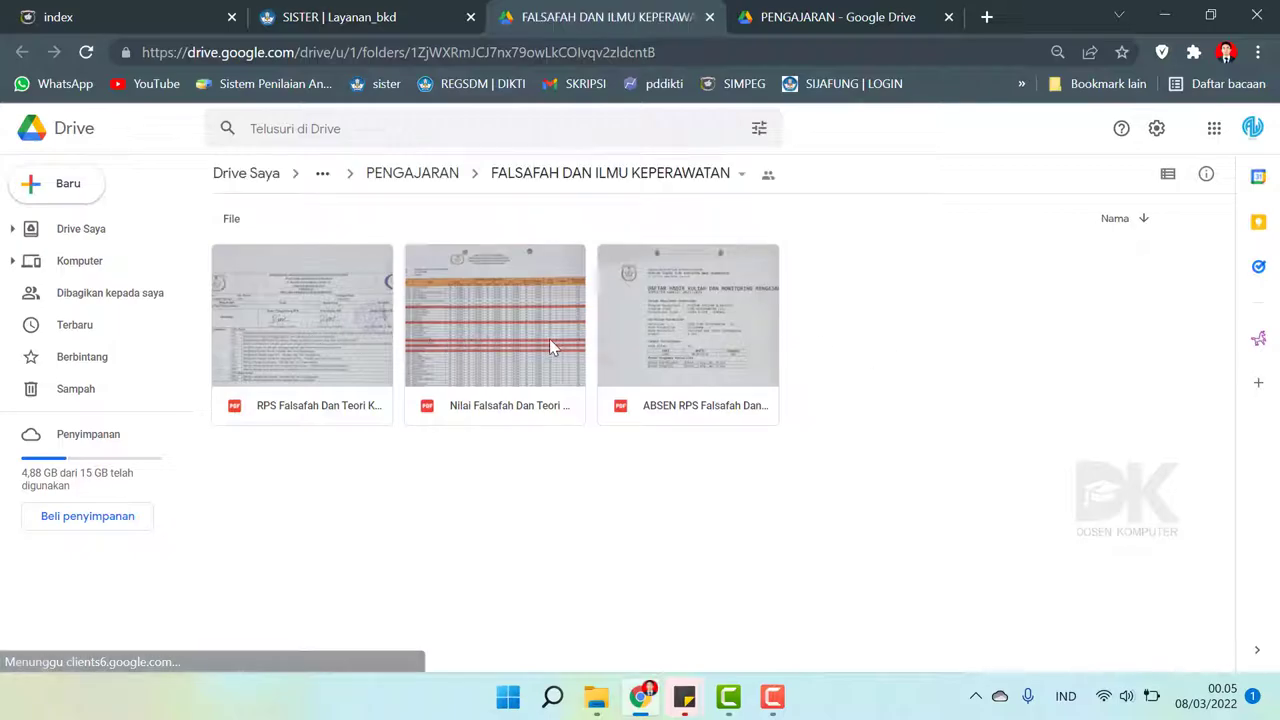
- Go back to the Rekap Kegiatan page and reload it
{"action": "left_click", "coordinate": [366, 22]}
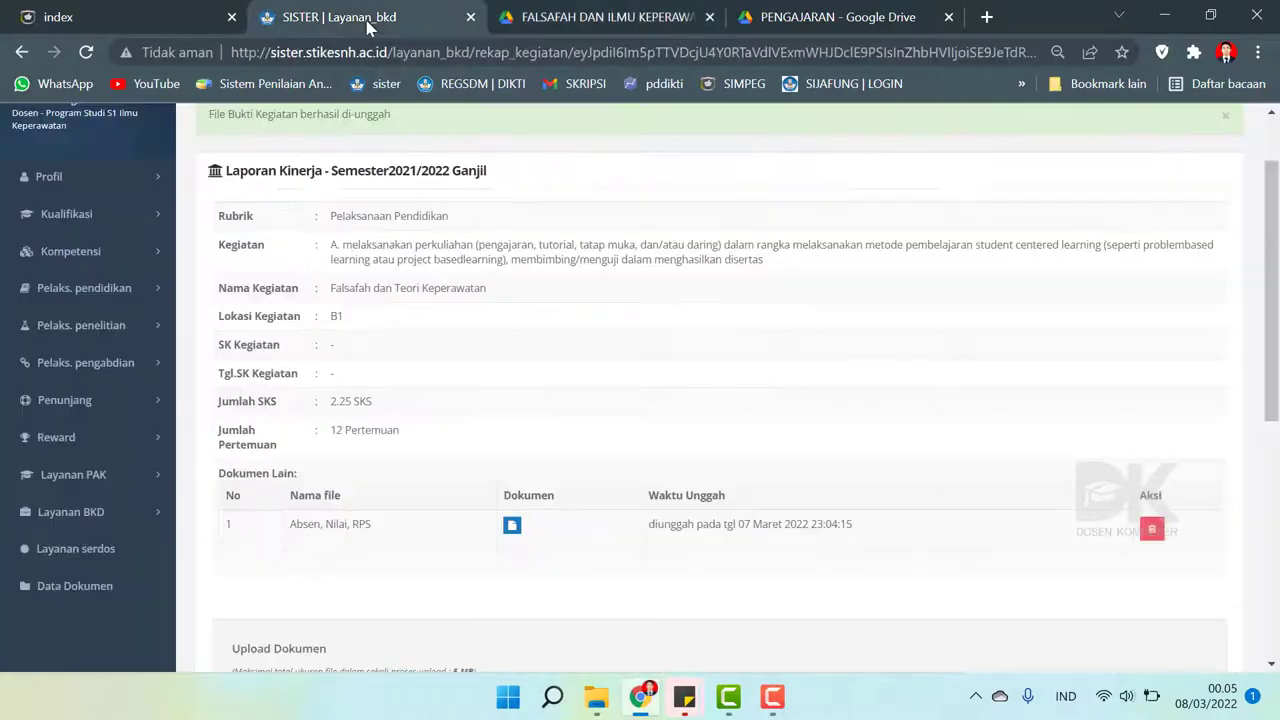
{"action": "scroll", "coordinate": [1273, 290], "scroll_direction": "up", "scroll_amount": 1}
{"action": "mouse_move", "coordinate": [1273, 290]}
{"action": "left_mouse_down"}
{"action": "mouse_move", "coordinate": [1275, 540]}
{"action": "mouse_move", "coordinate": [1274, 265]}
{"action": "left_mouse_up"}
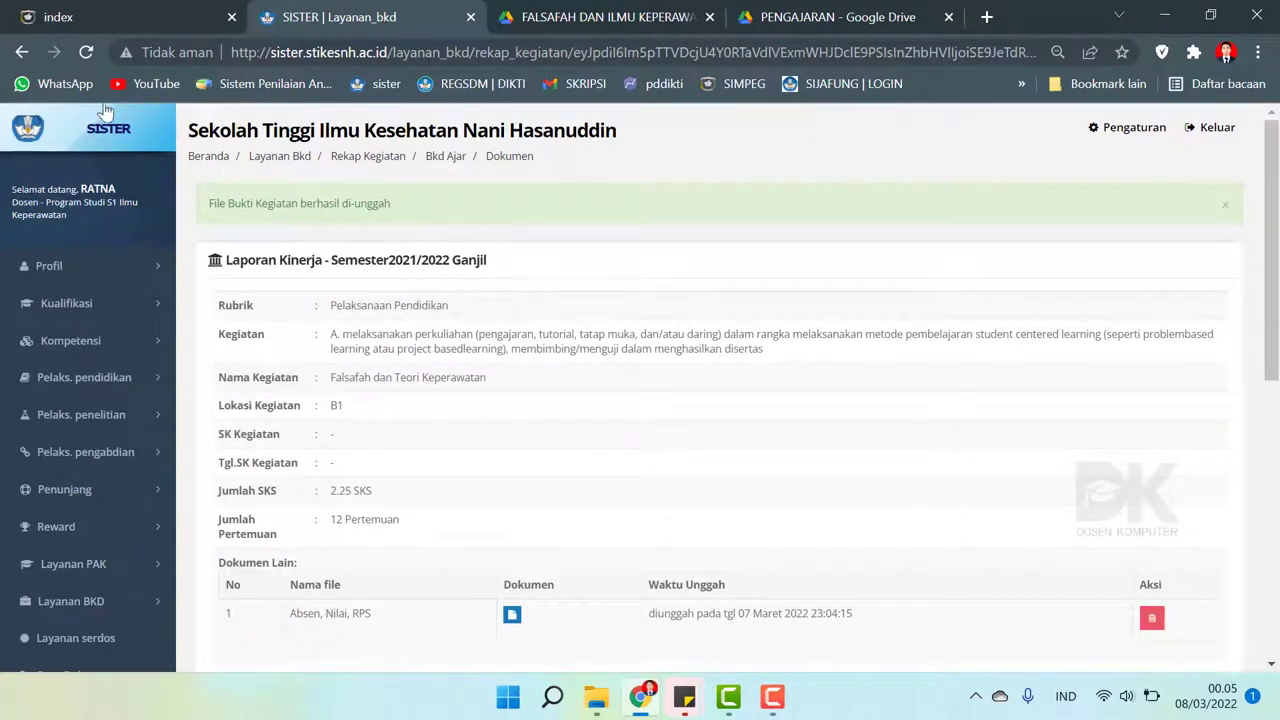
{"action": "left_click", "coordinate": [20, 58]}
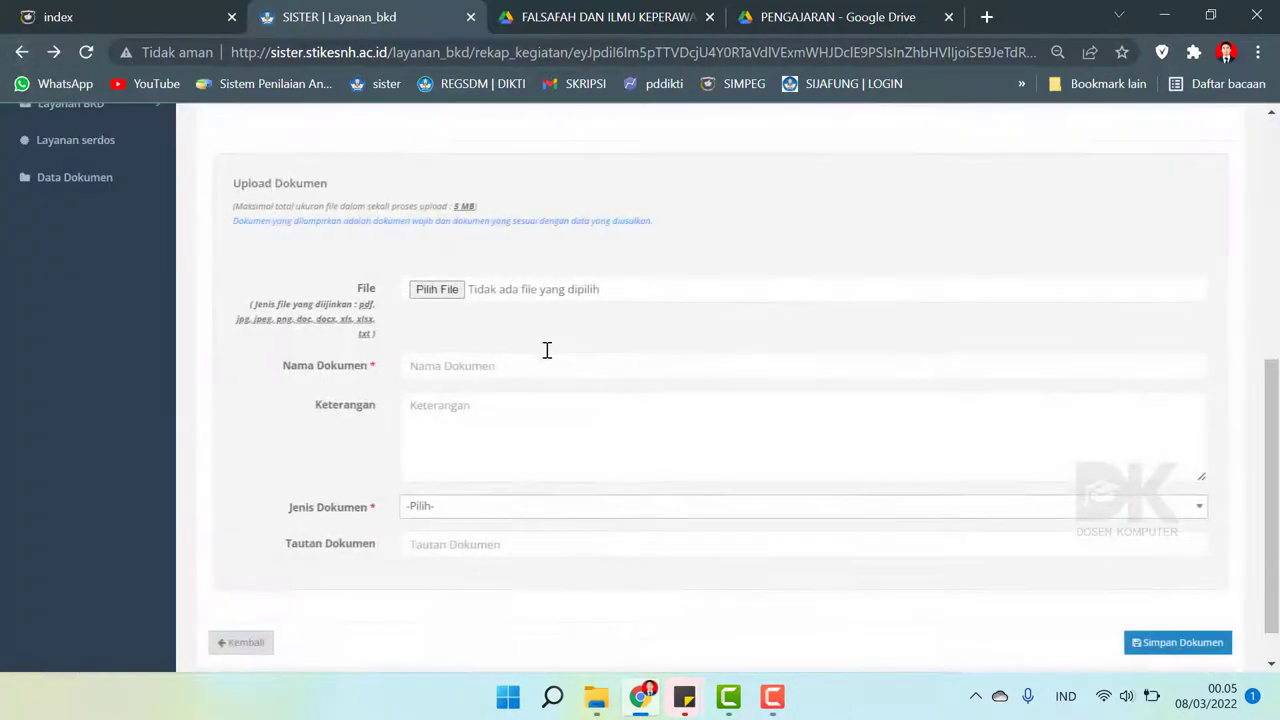
{"action": "left_click", "coordinate": [20, 58]}
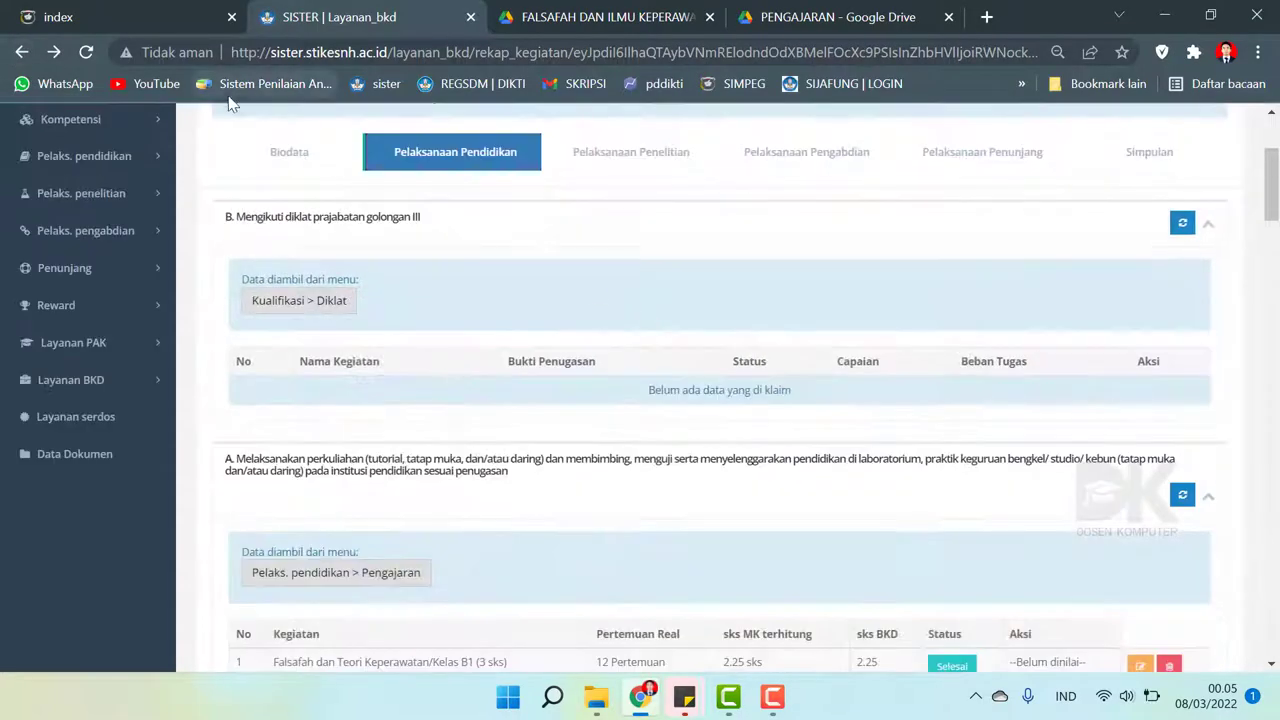
{"action": "left_click", "coordinate": [90, 53]}
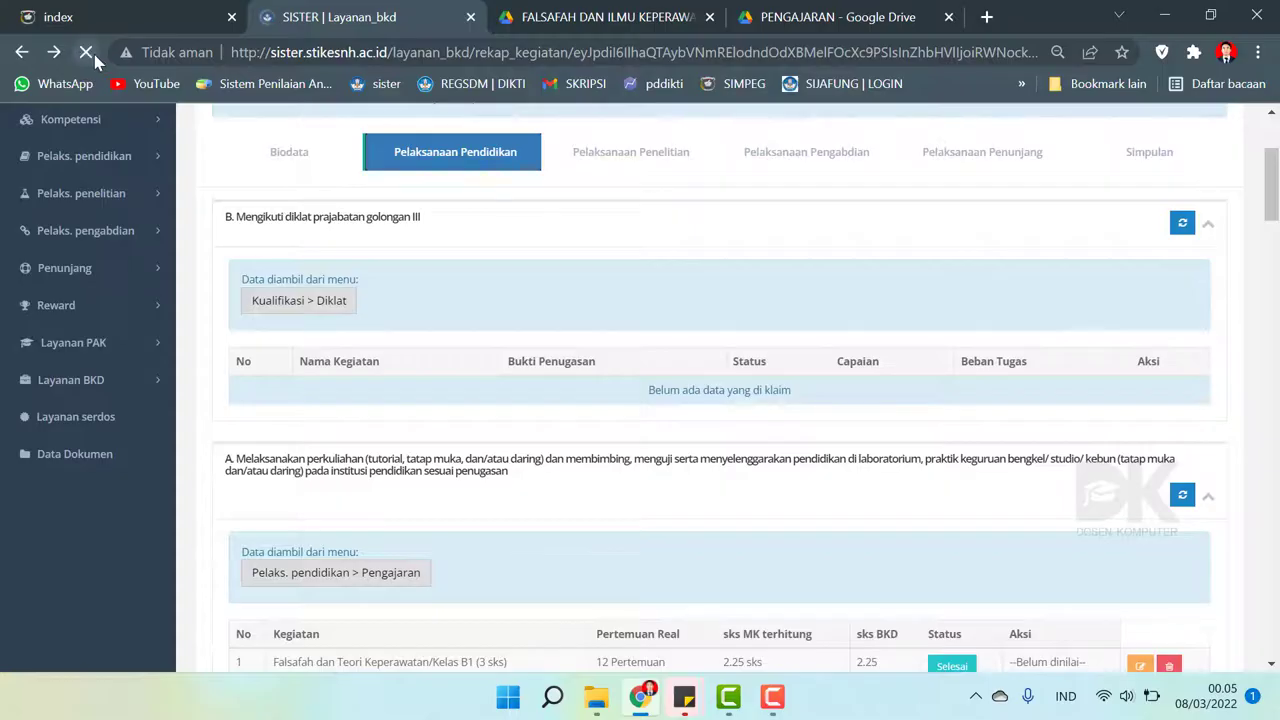
{"action": "scroll", "coordinate": [800, 353], "scroll_direction": "down", "scroll_amount": 6}
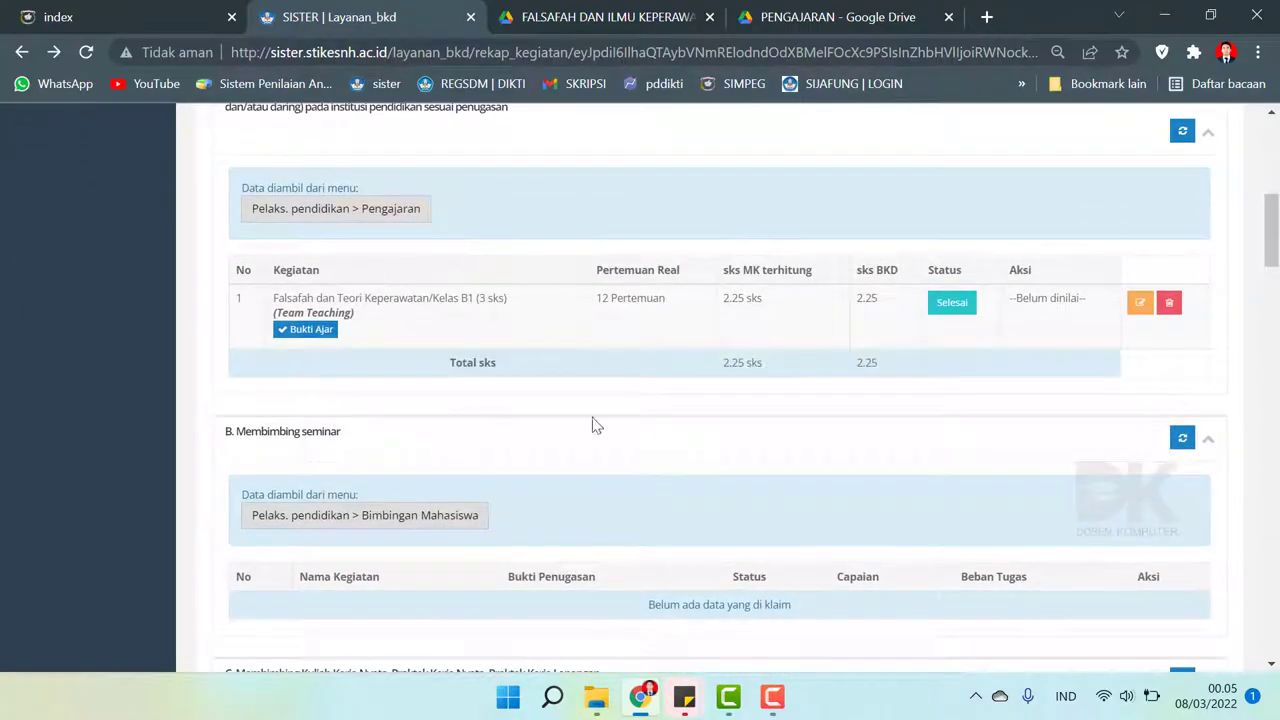
- Change the Falsafah teaching entry from 12 to 8 meetings, team size 2, and save
{"action": "left_click", "coordinate": [1145, 312]}
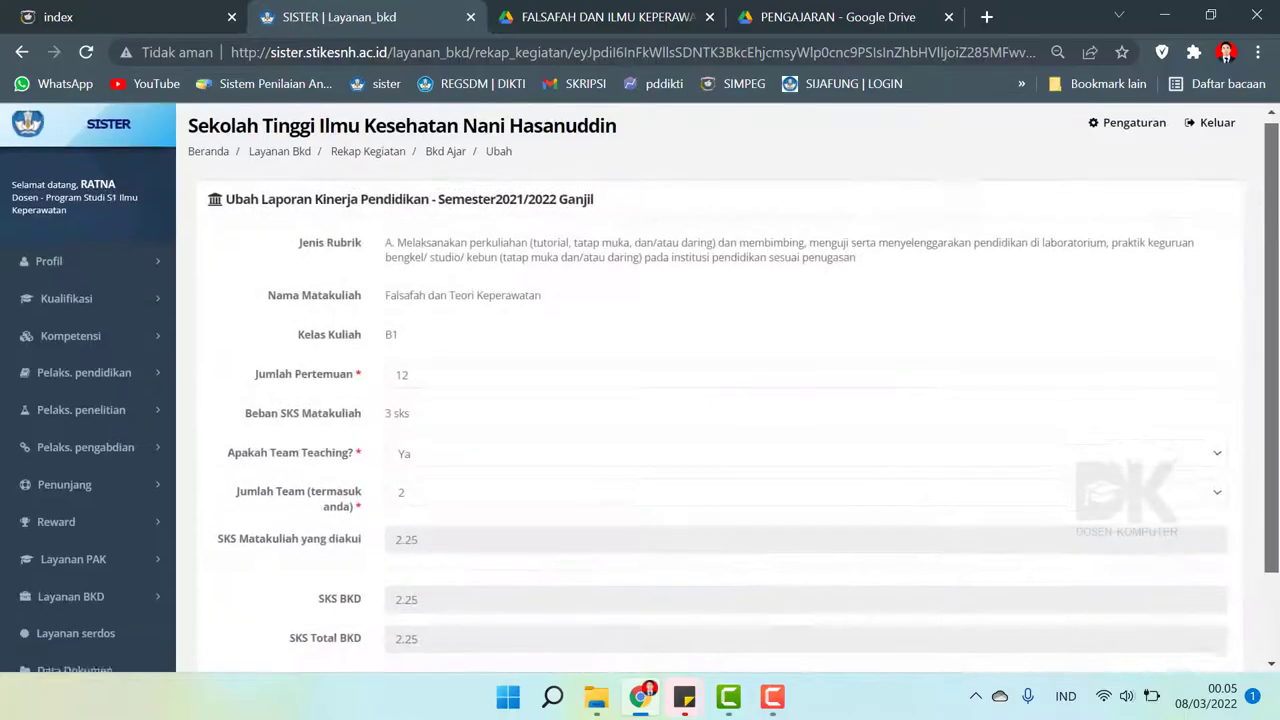
{"action": "scroll", "coordinate": [1278, 276], "scroll_direction": "down", "scroll_amount": 1}
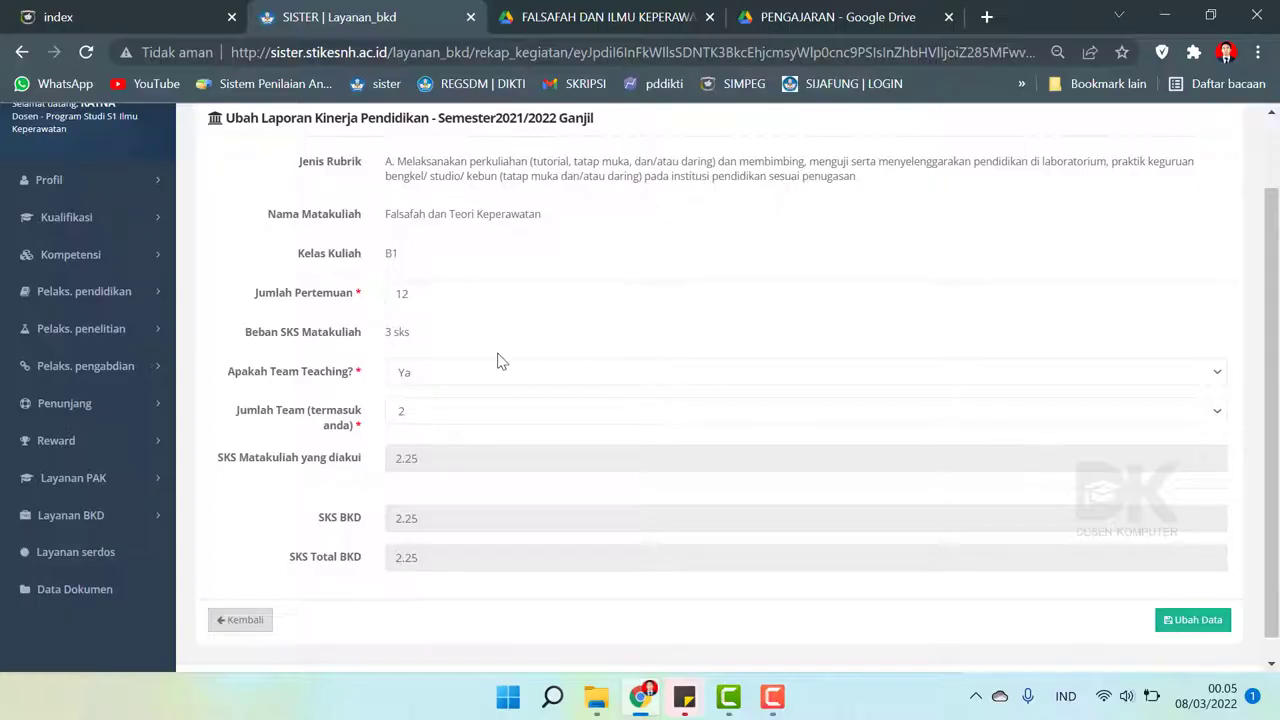
{"action": "scroll", "coordinate": [700, 365], "scroll_direction": "up", "scroll_amount": 1}
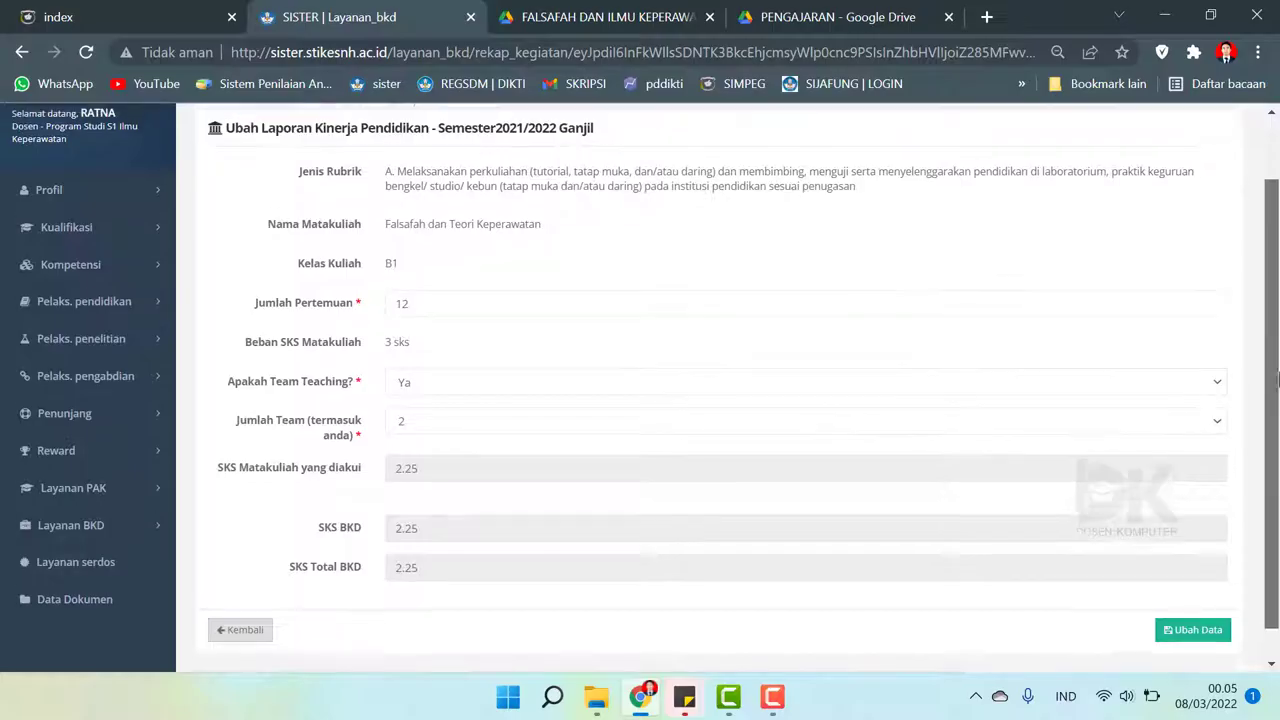
{"action": "left_click", "coordinate": [428, 455]}
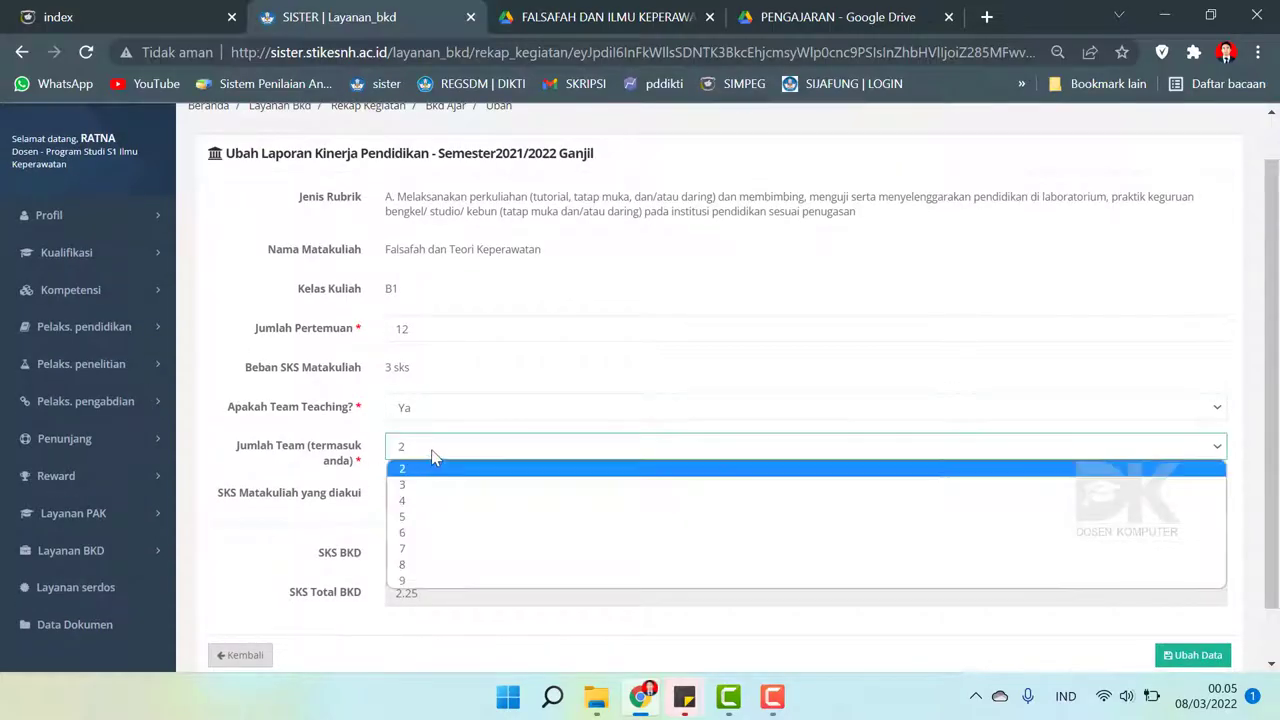
{"action": "left_click", "coordinate": [428, 469]}
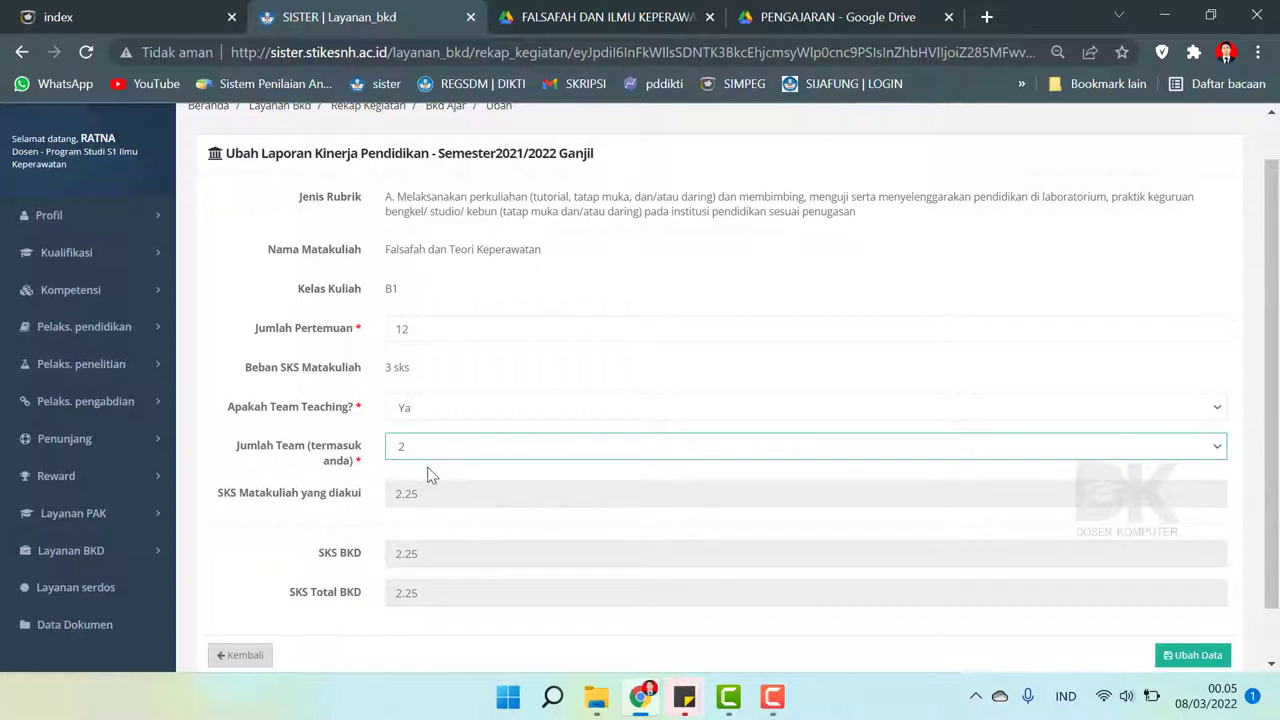
{"action": "left_click", "coordinate": [411, 330]}
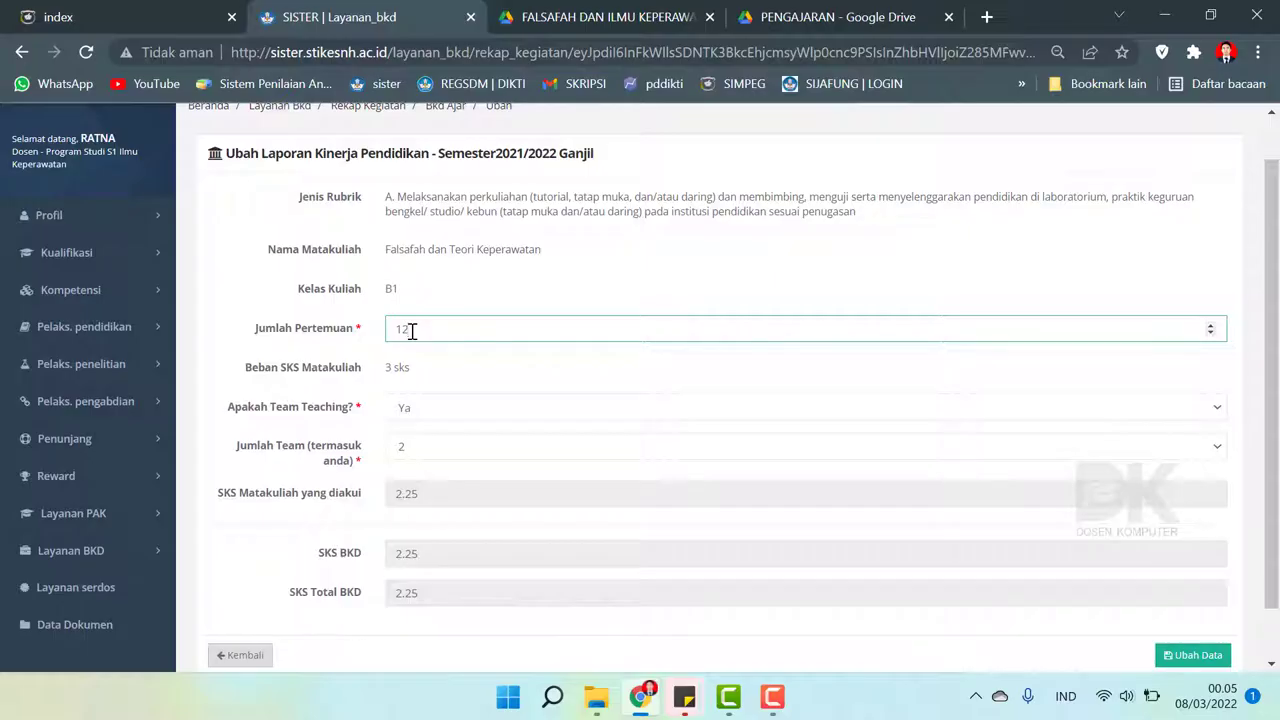
{"action": "left_click_drag", "start_coordinate": [447, 328], "coordinate": [265, 340]}
{"action": "type", "text": "8"}
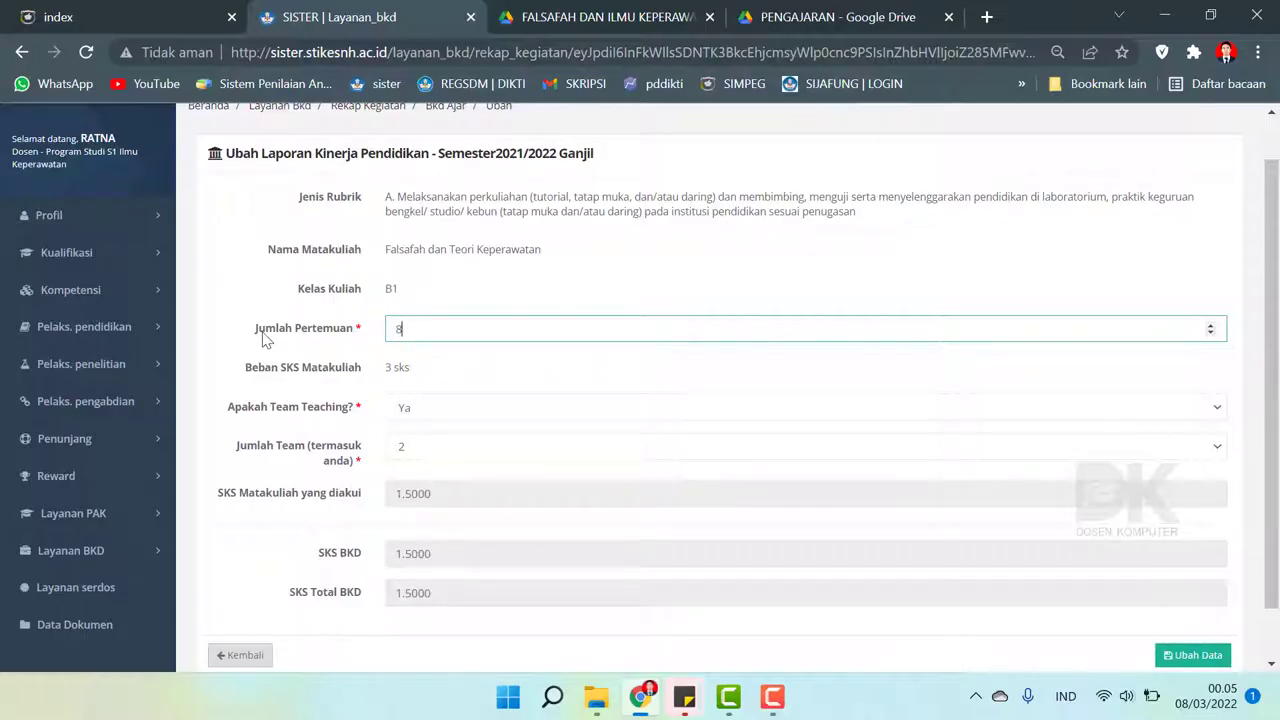
{"action": "scroll", "coordinate": [1030, 495], "scroll_direction": "down", "scroll_amount": 2}
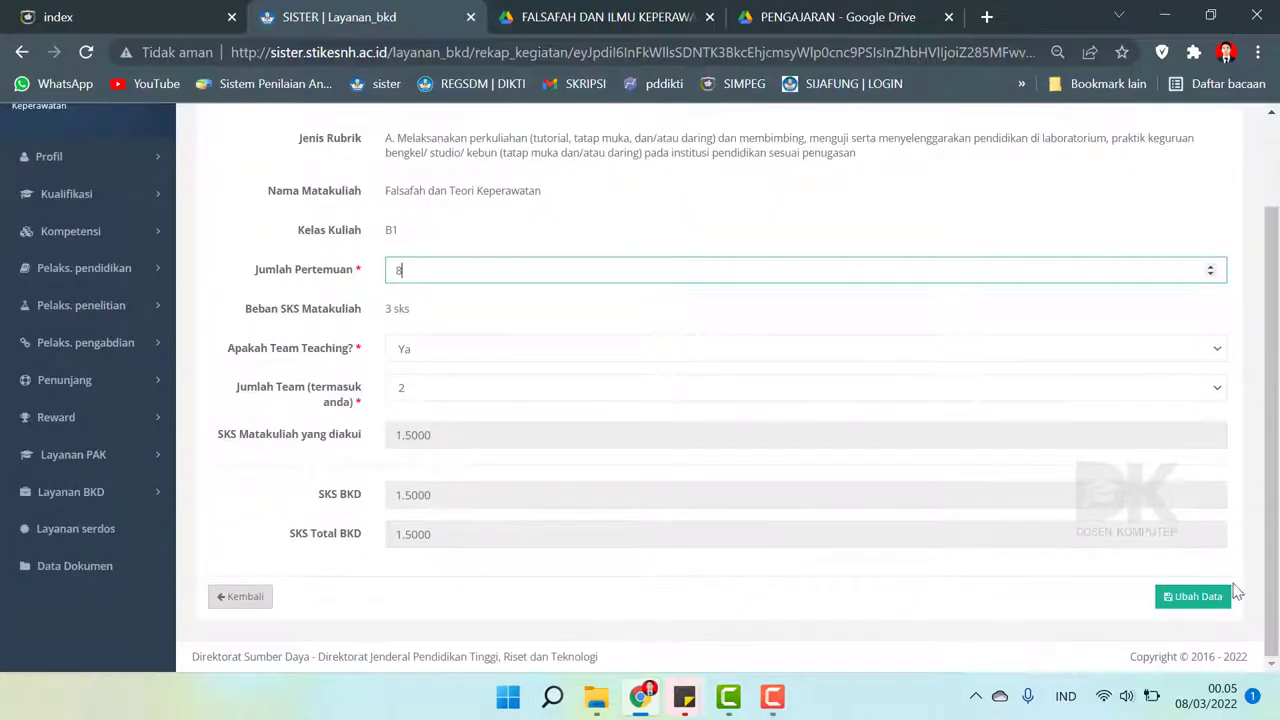
{"action": "left_click", "coordinate": [1194, 597]}
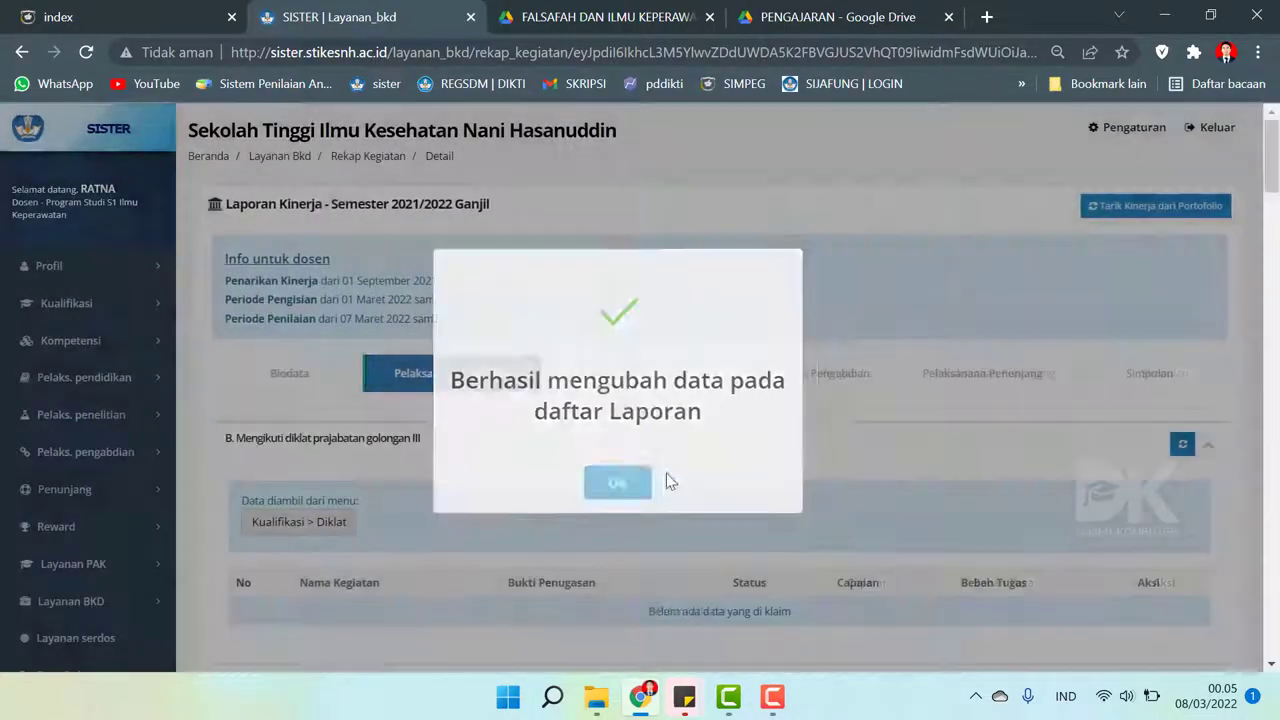
{"action": "left_click", "coordinate": [650, 485]}
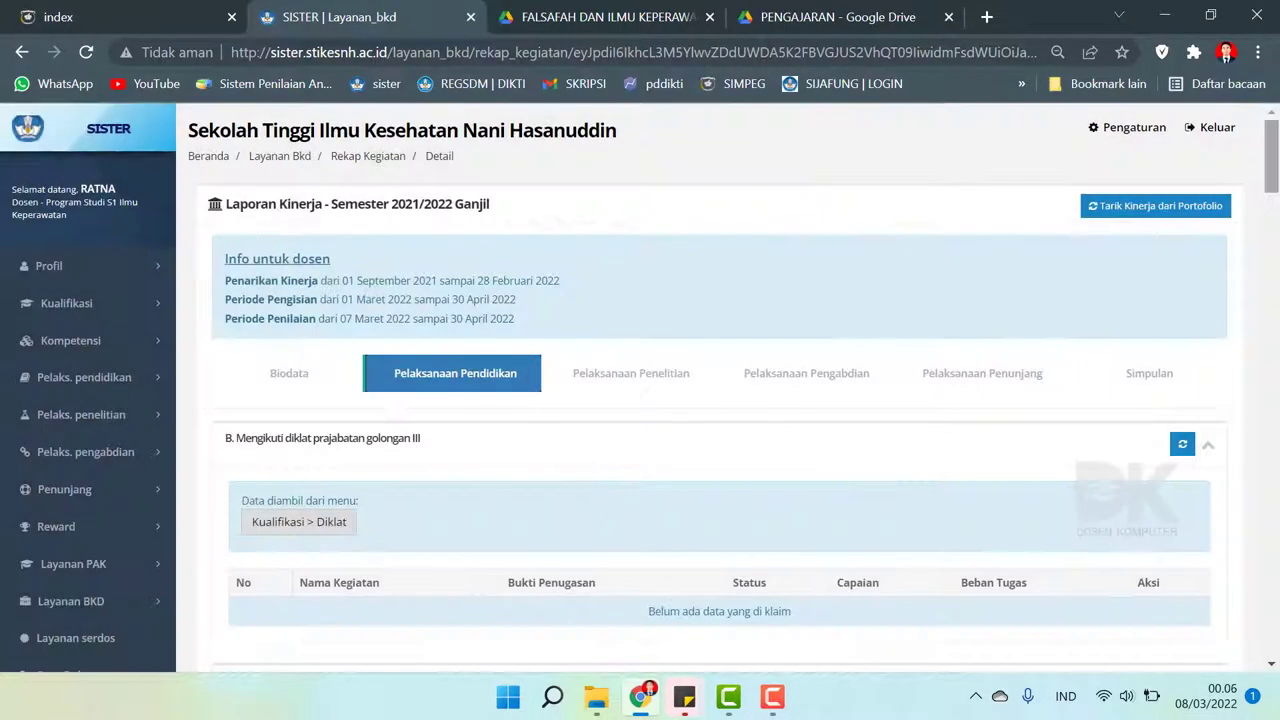
{"action": "left_click_drag", "start_coordinate": [1272, 165], "coordinate": [1275, 224]}
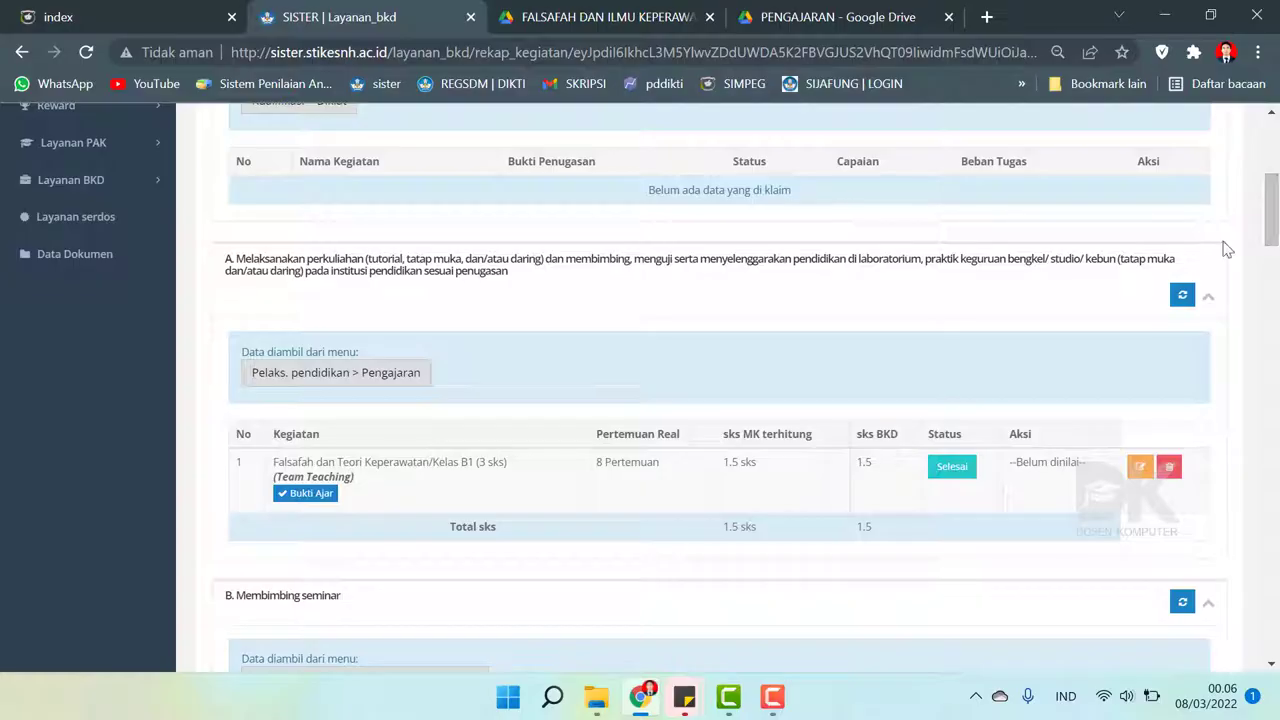
{"action": "scroll", "coordinate": [1223, 249], "scroll_direction": "up", "scroll_amount": 3}
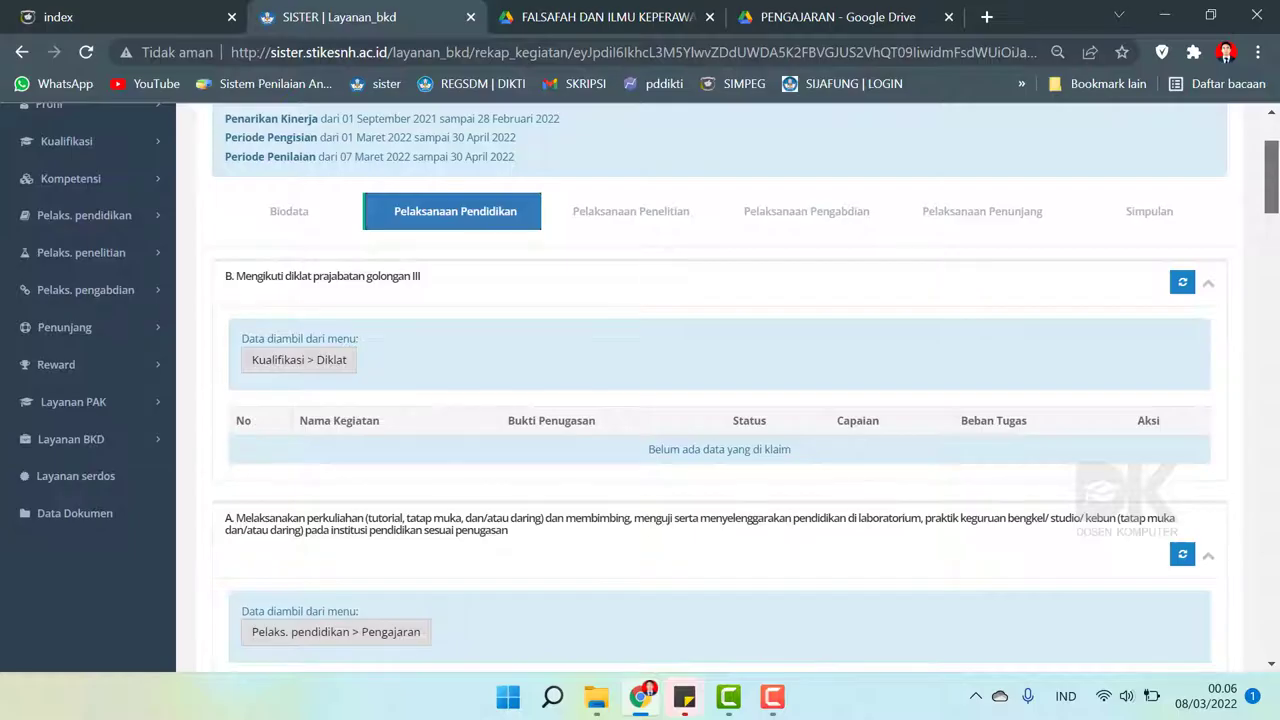
{"action": "scroll", "coordinate": [720, 388], "scroll_direction": "down", "scroll_amount": 1}
{"action": "scroll", "coordinate": [720, 388], "scroll_direction": "down", "scroll_amount": 1}
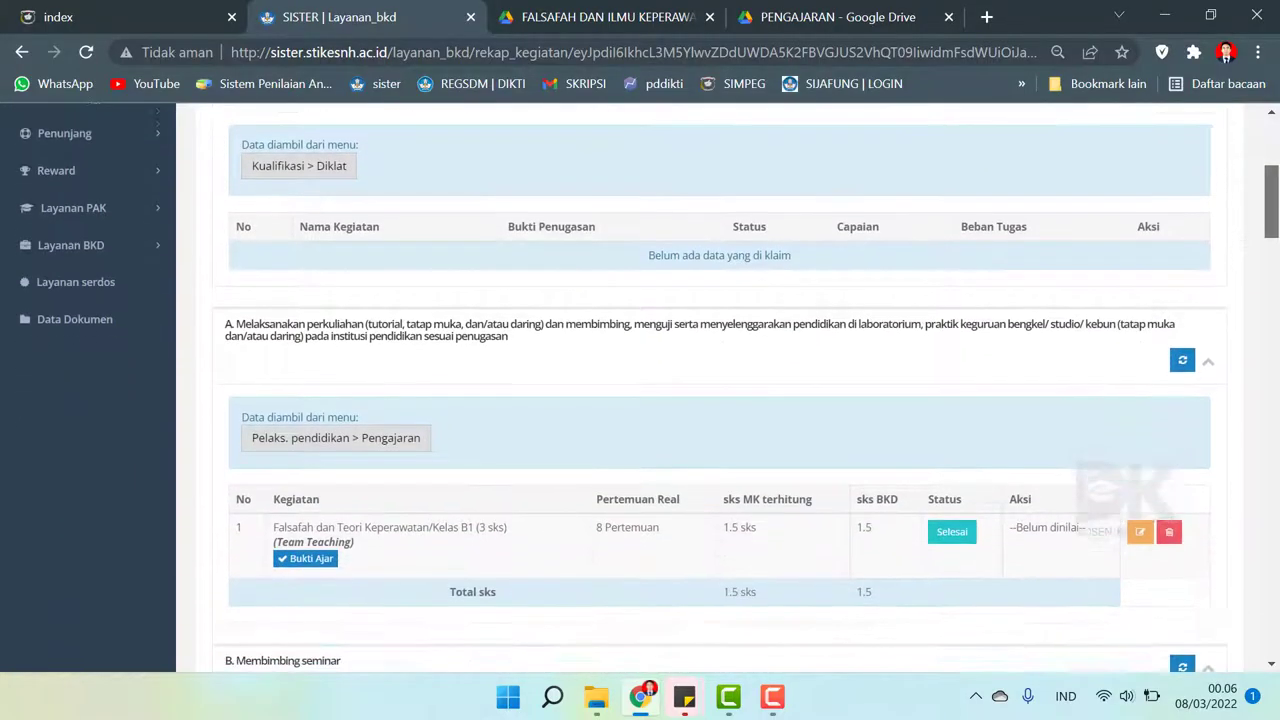
{"action": "scroll", "coordinate": [720, 388], "scroll_direction": "down", "scroll_amount": 3}
{"action": "scroll", "coordinate": [720, 388], "scroll_direction": "down", "scroll_amount": 1}
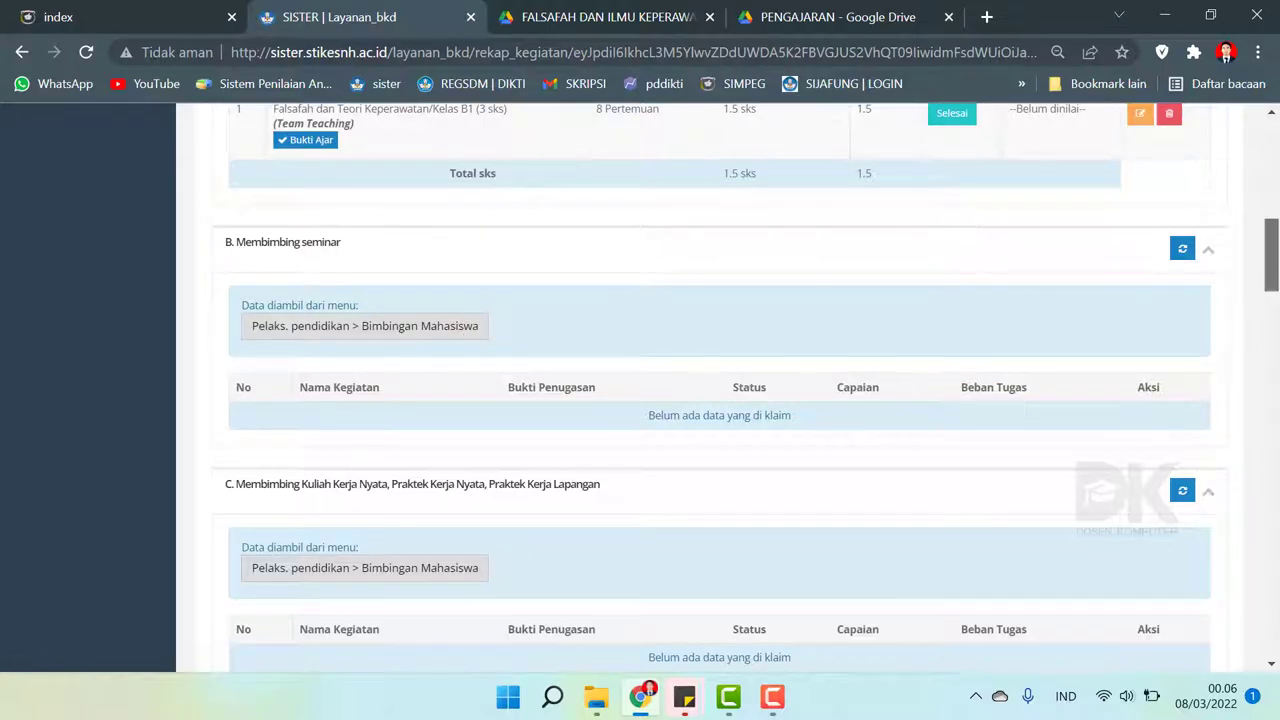
{"action": "left_click_drag", "start_coordinate": [1273, 283], "coordinate": [1274, 459]}
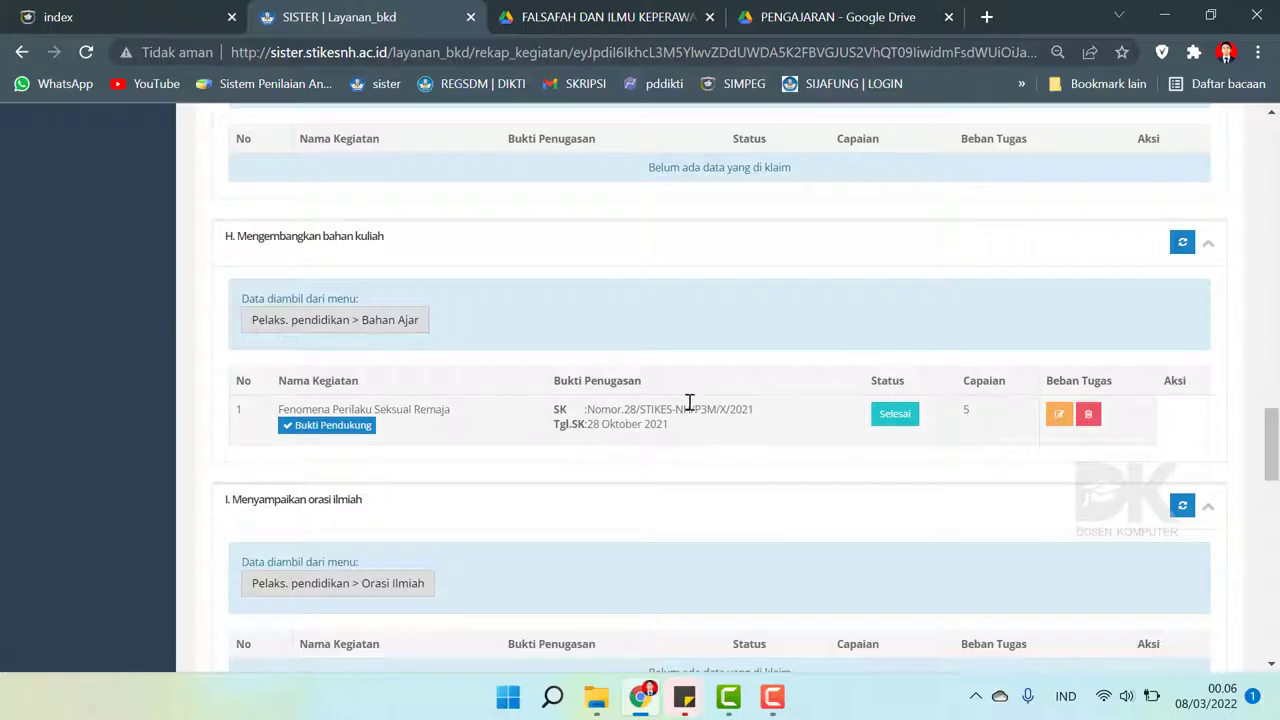
{"action": "left_click", "coordinate": [315, 430]}
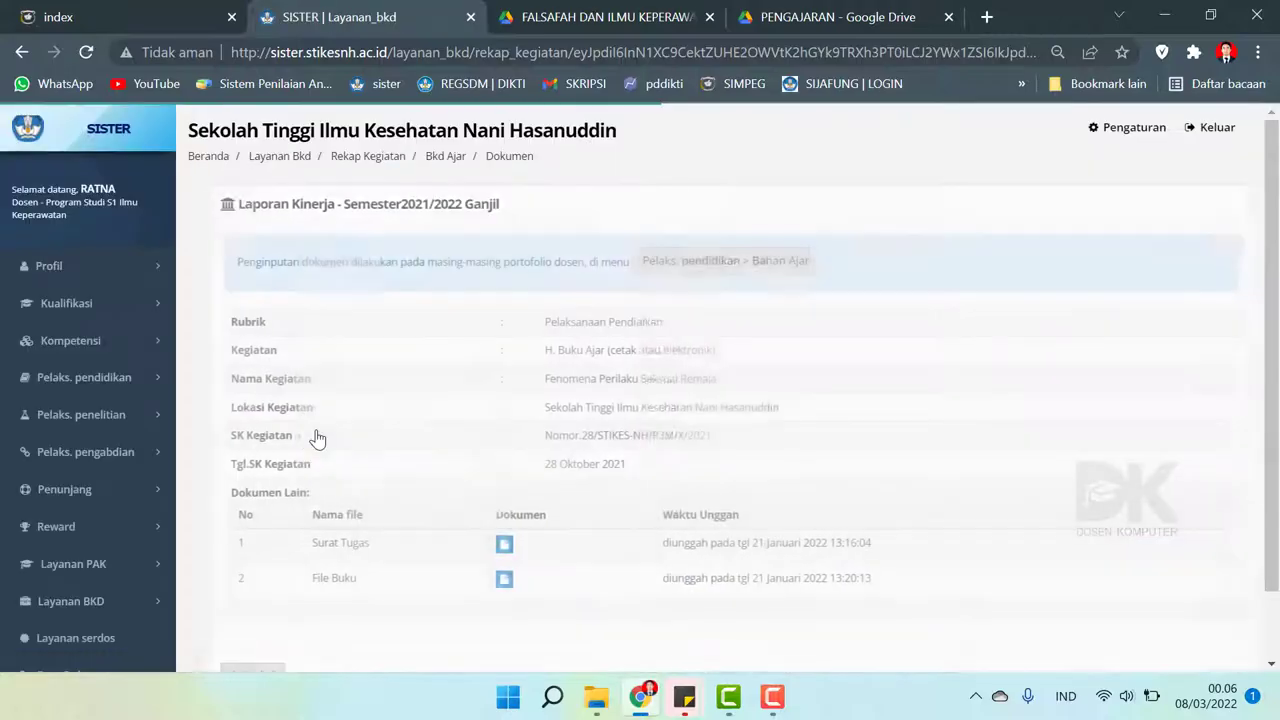
{"action": "scroll", "coordinate": [416, 400], "scroll_direction": "down", "scroll_amount": 2}
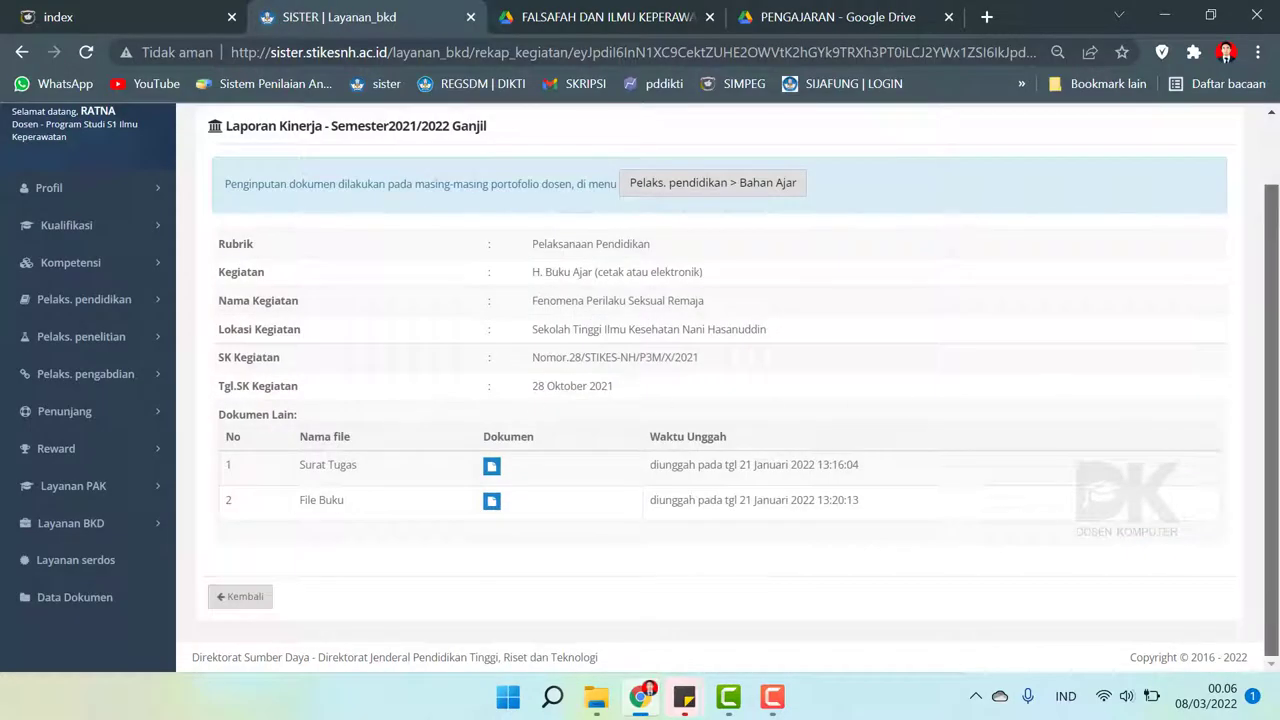
{"action": "scroll", "coordinate": [690, 520], "scroll_direction": "up", "scroll_amount": 2}
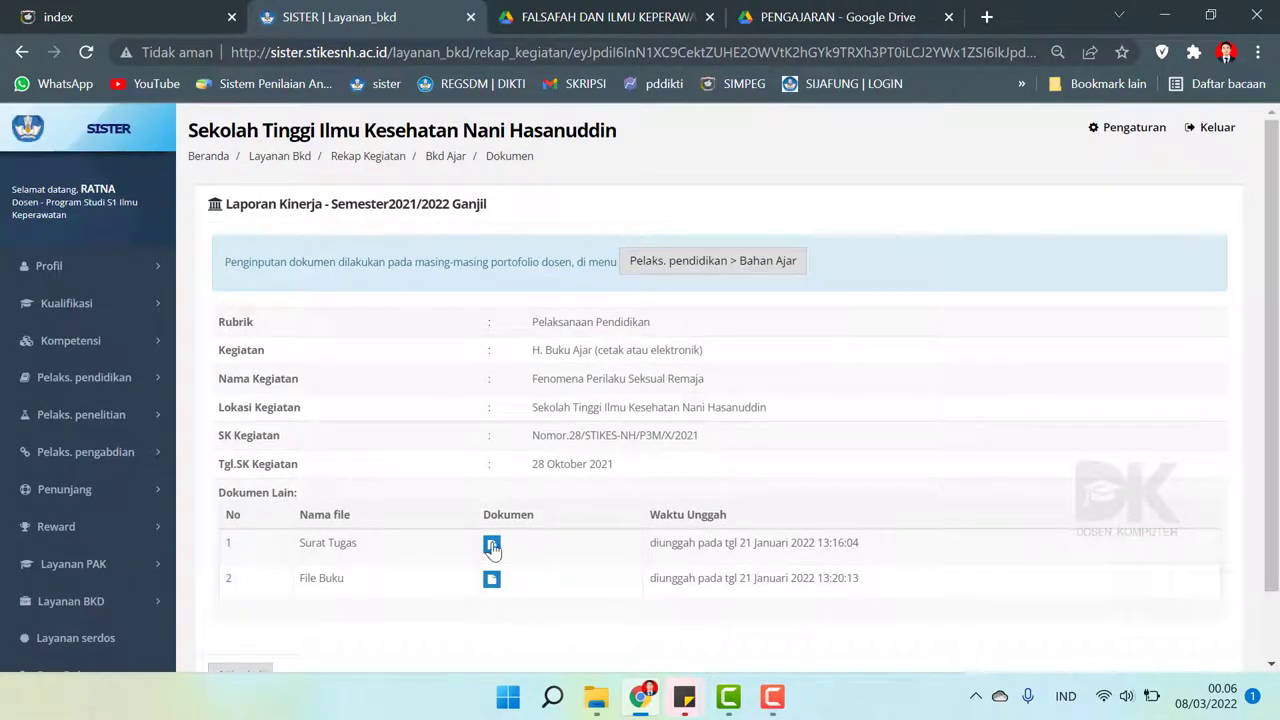
{"action": "left_click", "coordinate": [491, 580]}
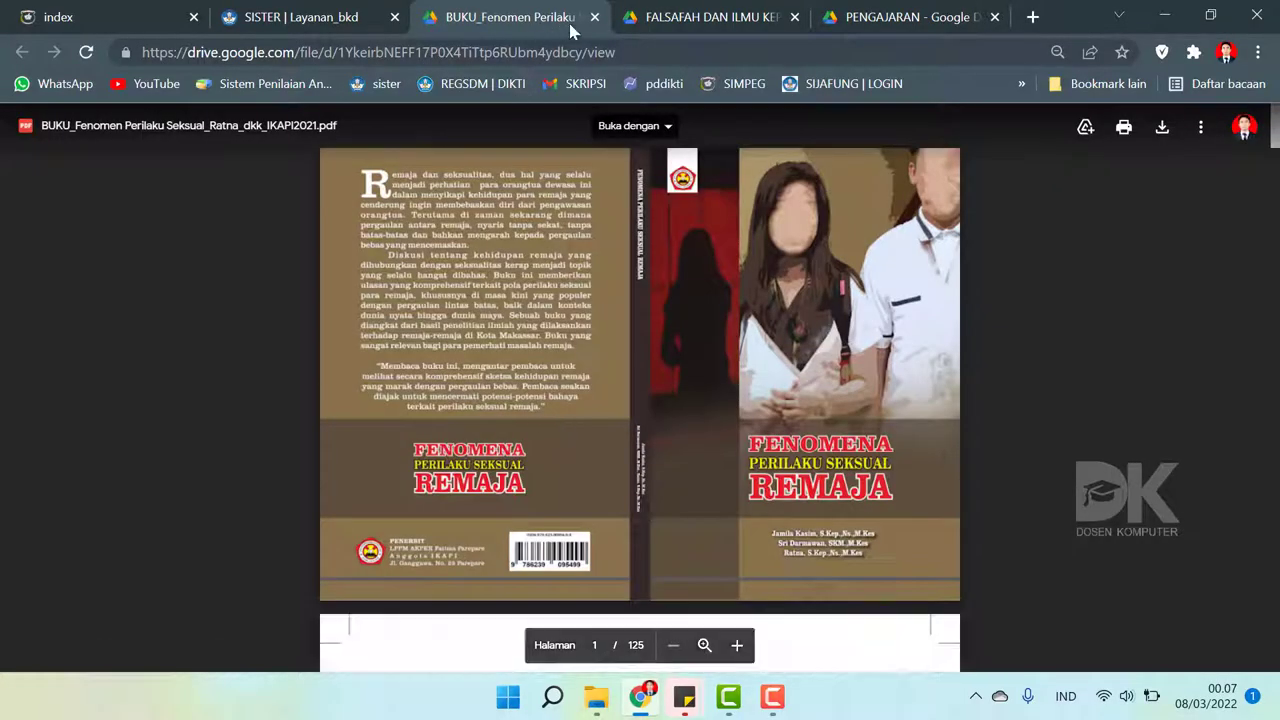
{"action": "left_click", "coordinate": [595, 17]}
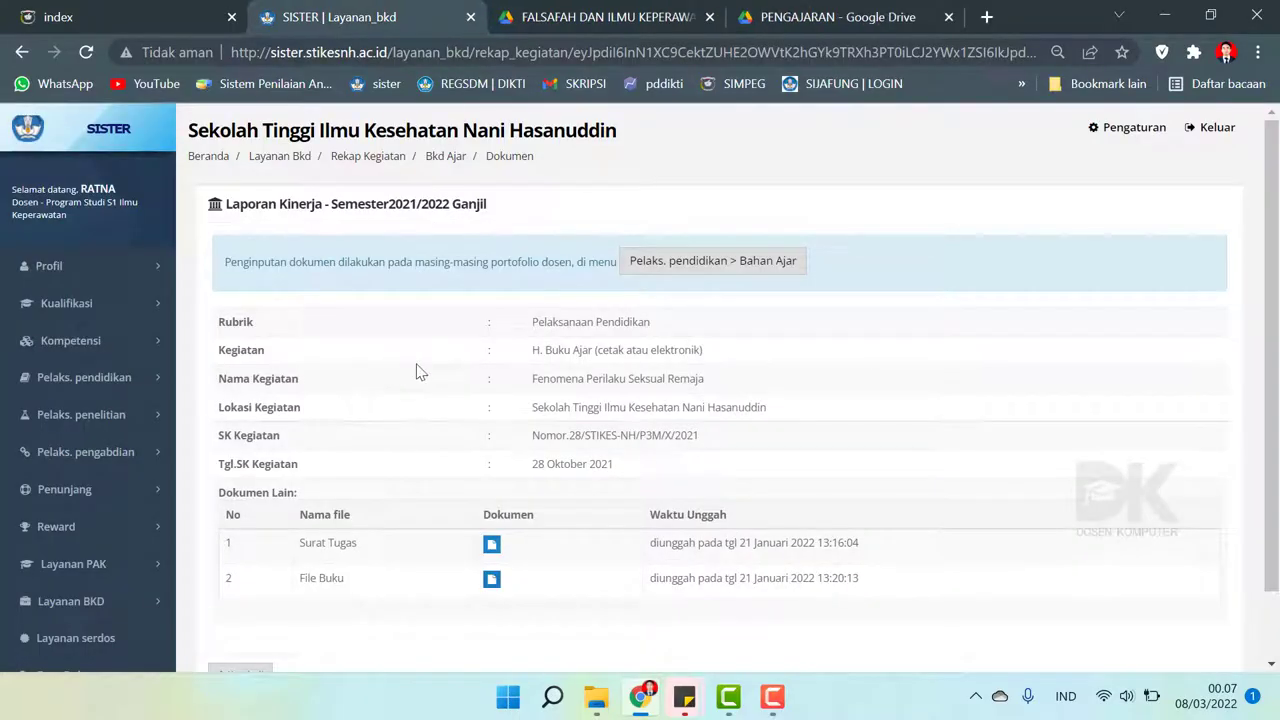
{"action": "scroll", "coordinate": [420, 372], "scroll_direction": "down", "scroll_amount": 2}
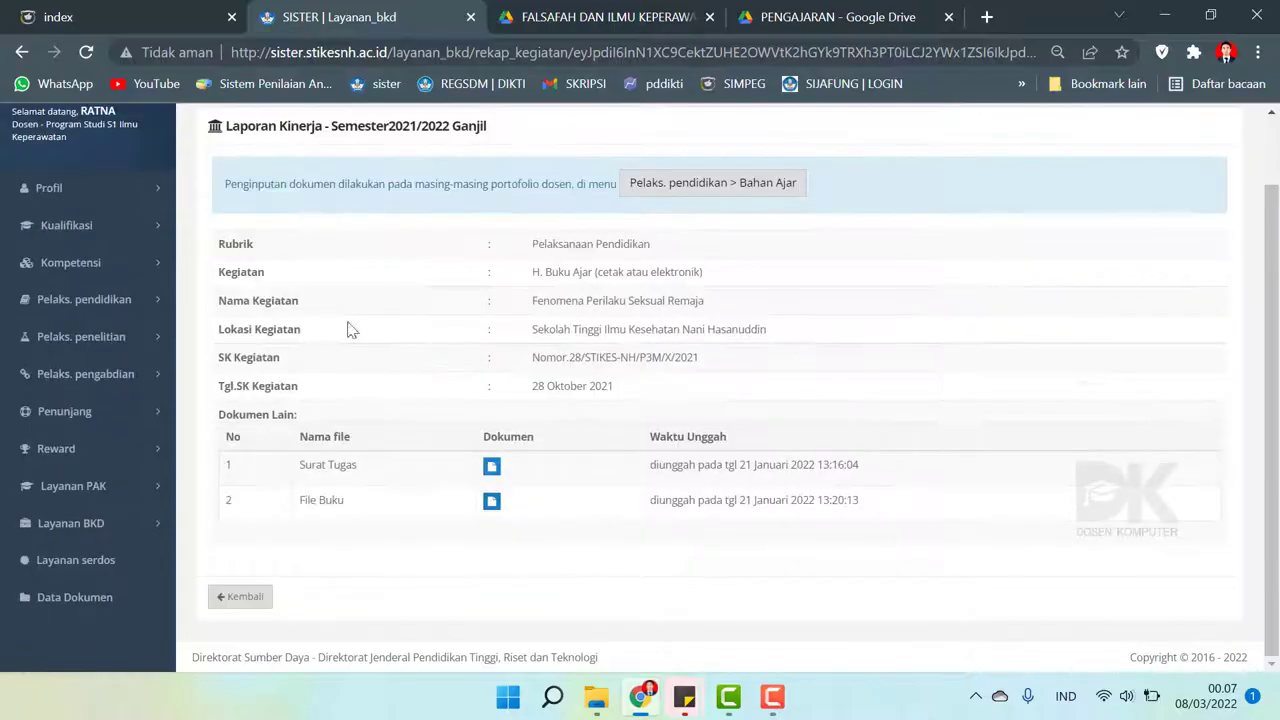
{"action": "left_click", "coordinate": [22, 52]}
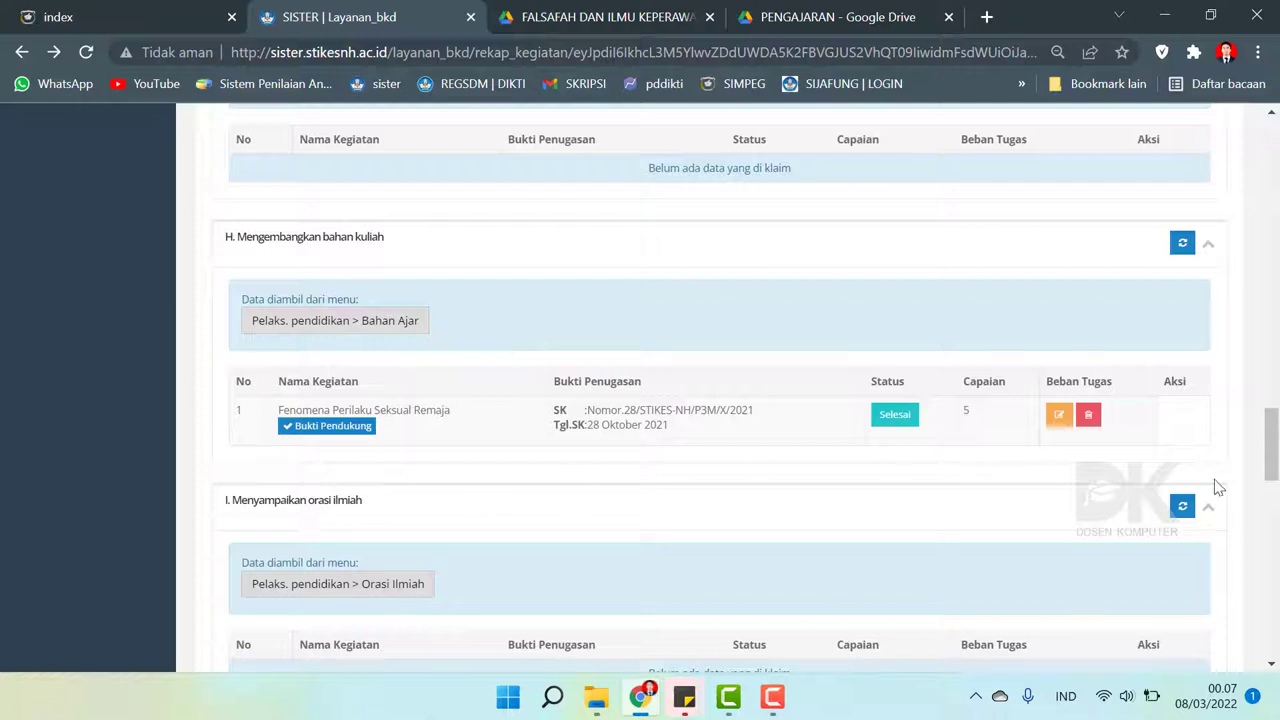
{"action": "left_click_drag", "start_coordinate": [1270, 445], "coordinate": [1270, 441]}
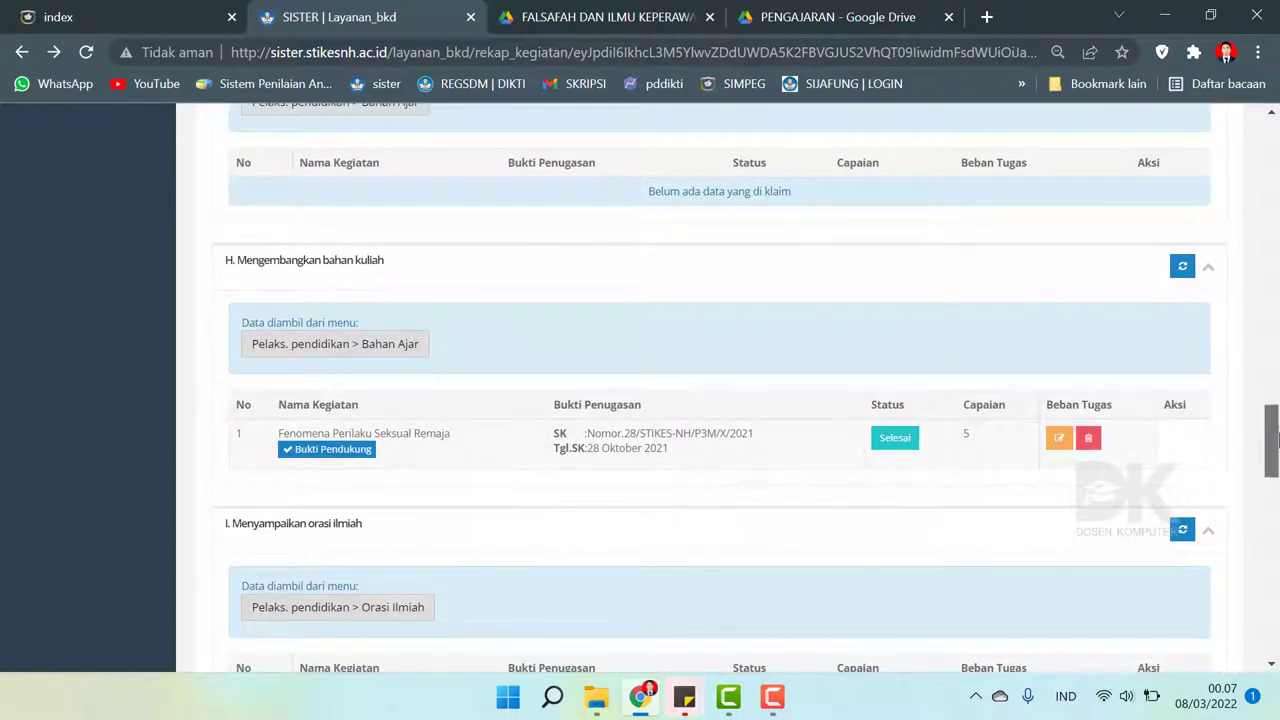
{"action": "left_click_drag", "start_coordinate": [1270, 465], "coordinate": [1240, 456]}
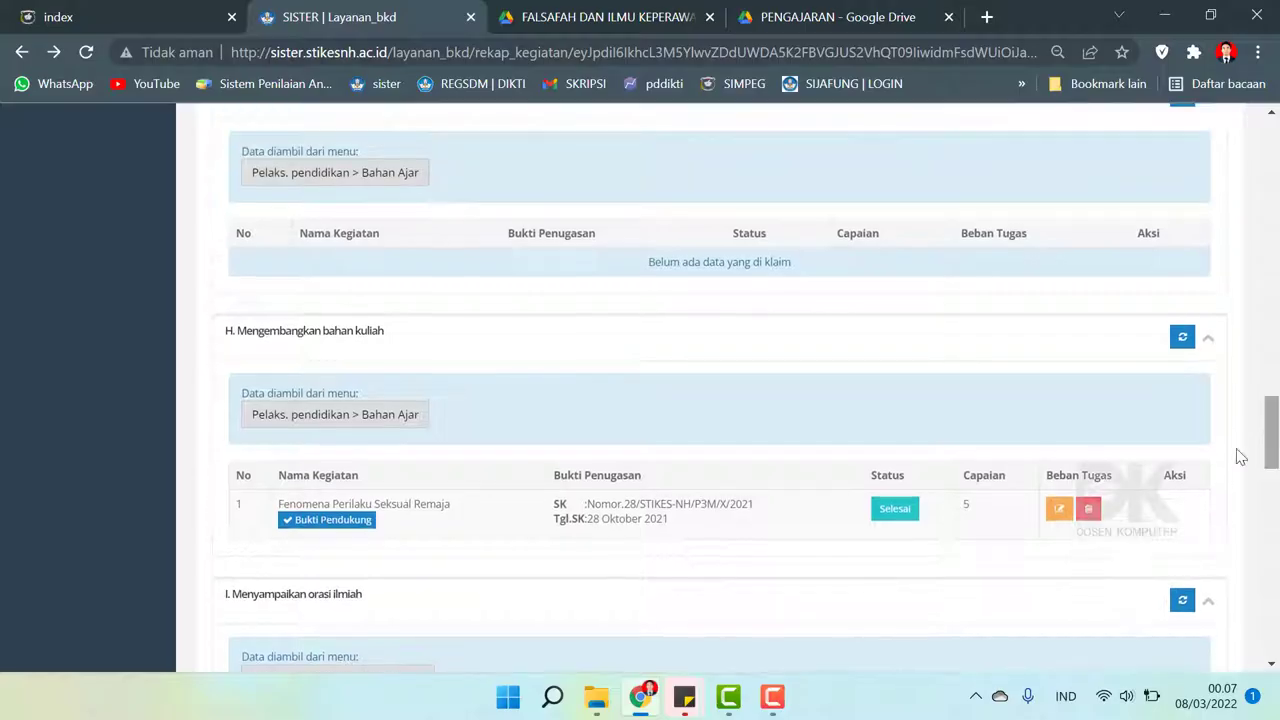
{"action": "left_click", "coordinate": [1058, 512]}
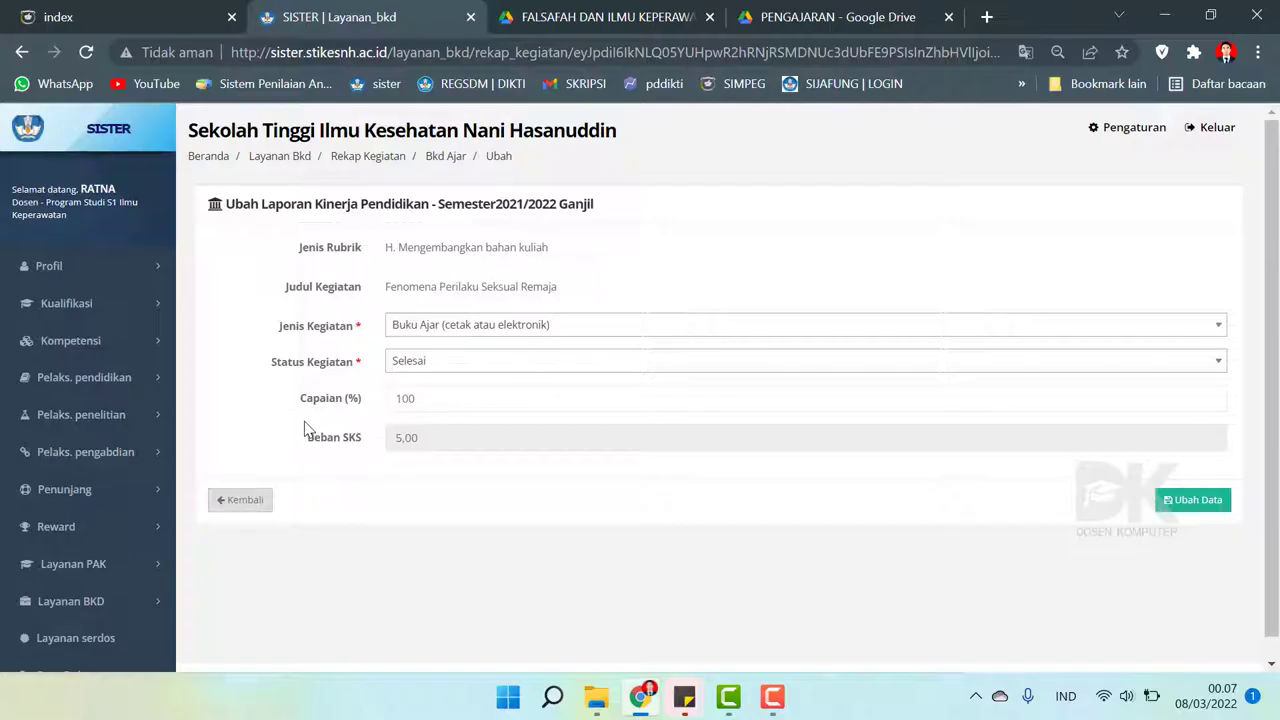
{"action": "left_click", "coordinate": [17, 60]}
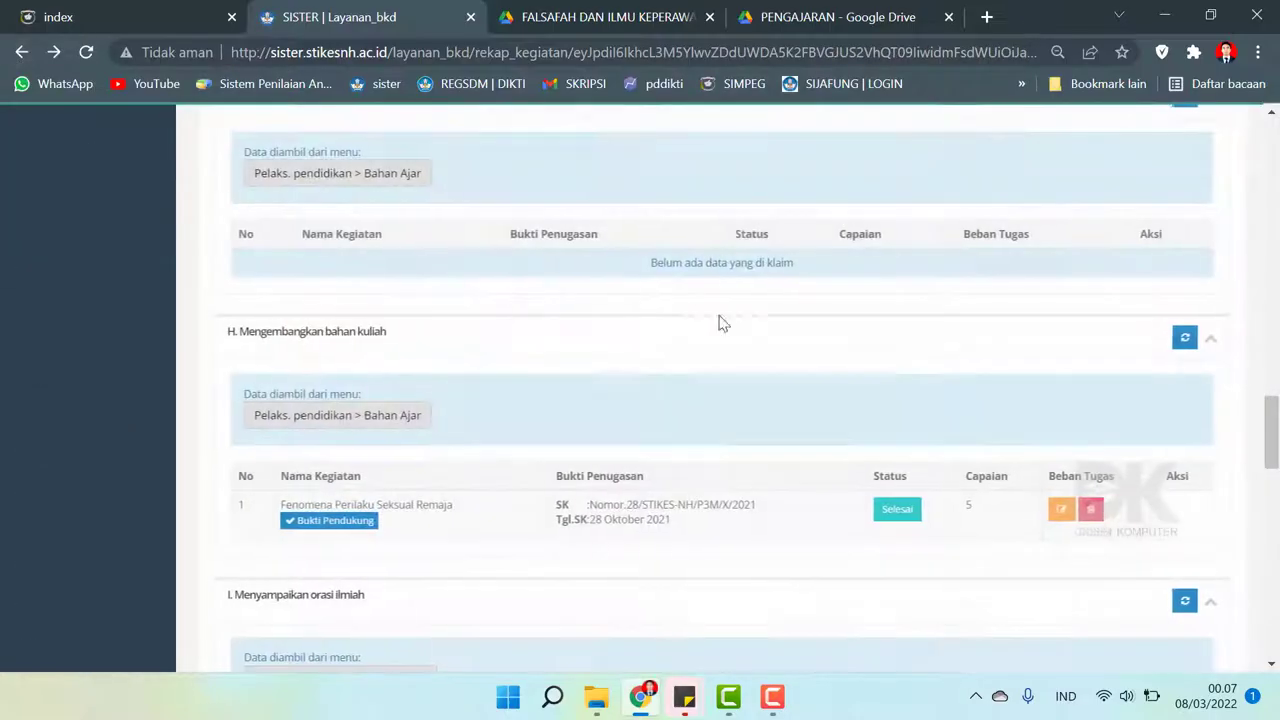
{"action": "left_click_drag", "start_coordinate": [1271, 440], "coordinate": [1271, 155]}
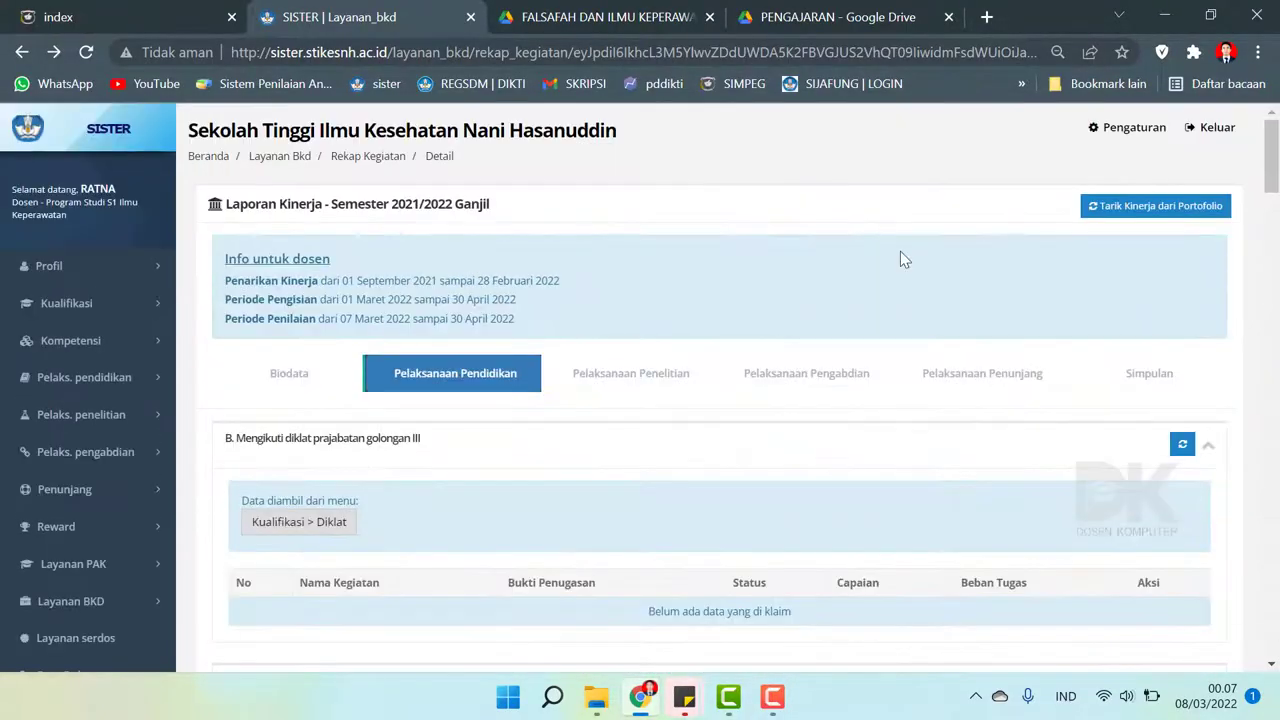
- Open entry A1's Artikel Publikasi Jurnal document from its Bukti Pendukung under Pelaksanaan Penelitian
{"action": "left_click", "coordinate": [609, 386]}
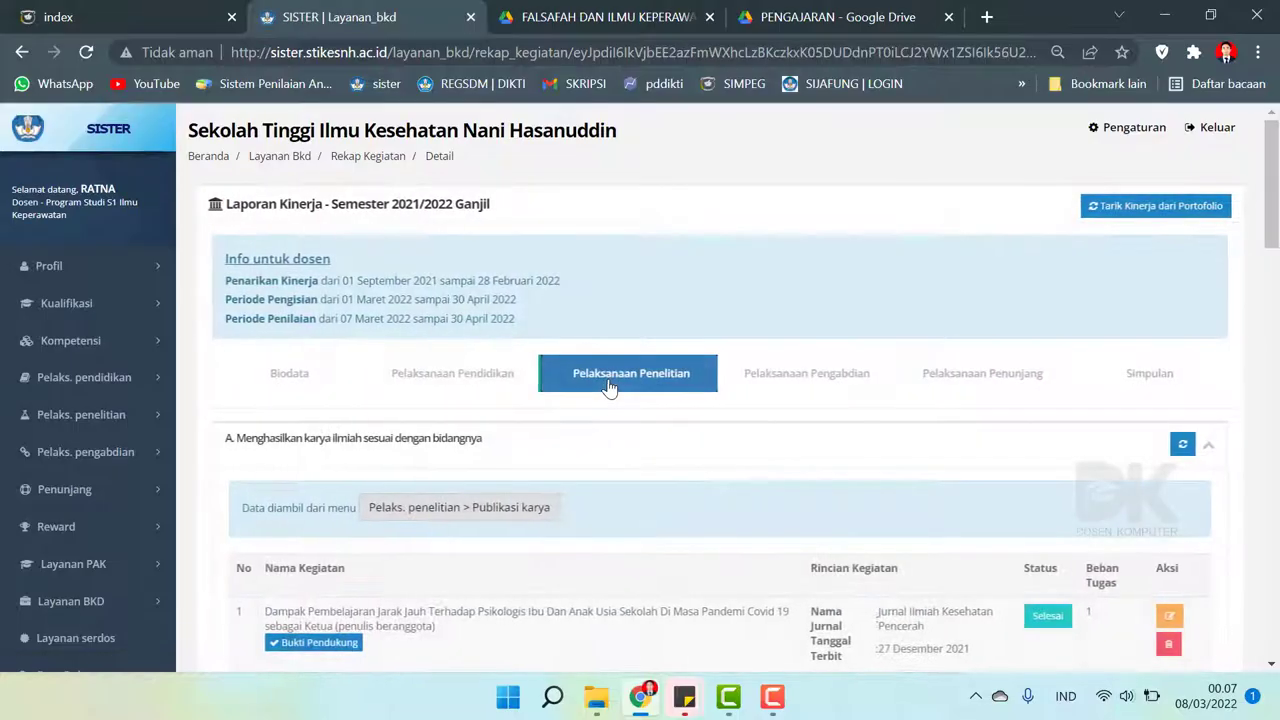
{"action": "scroll", "coordinate": [609, 388], "scroll_direction": "down", "scroll_amount": 5}
{"action": "scroll", "coordinate": [609, 388], "scroll_direction": "up", "scroll_amount": 2}
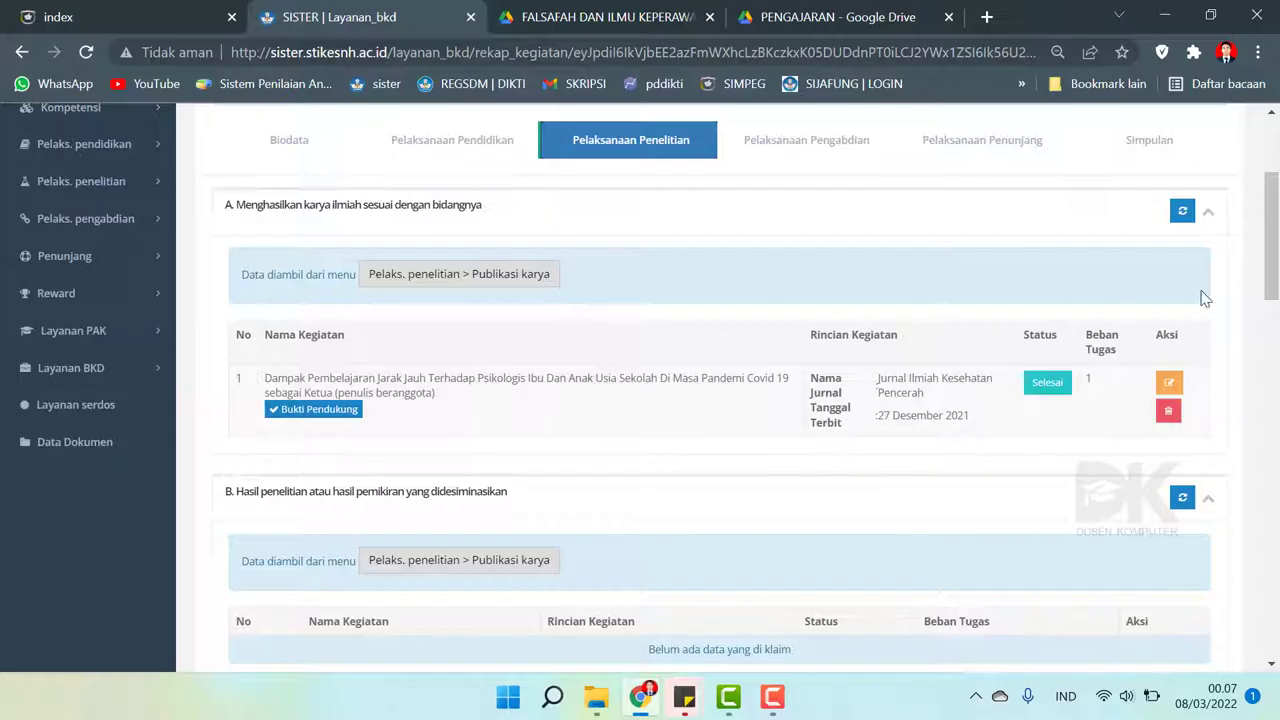
{"action": "left_click_drag", "start_coordinate": [1271, 262], "coordinate": [1273, 493]}
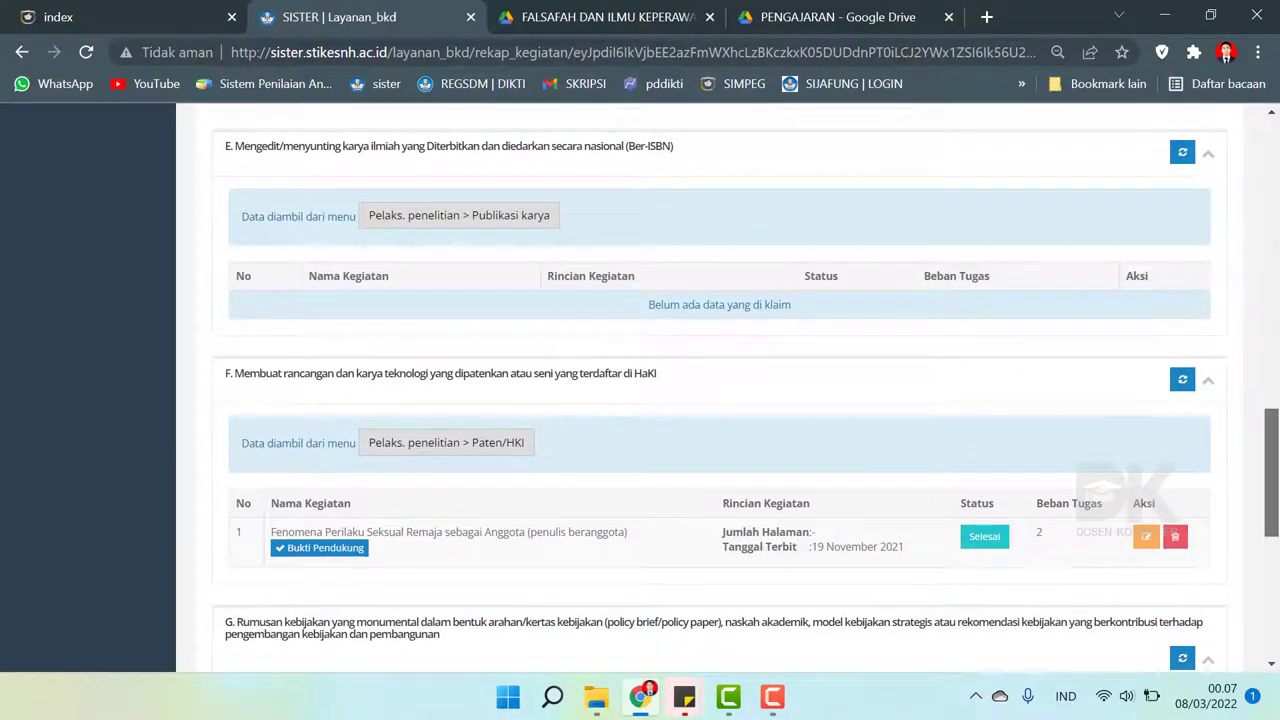
{"action": "scroll", "coordinate": [497, 501], "scroll_direction": "up", "scroll_amount": 15}
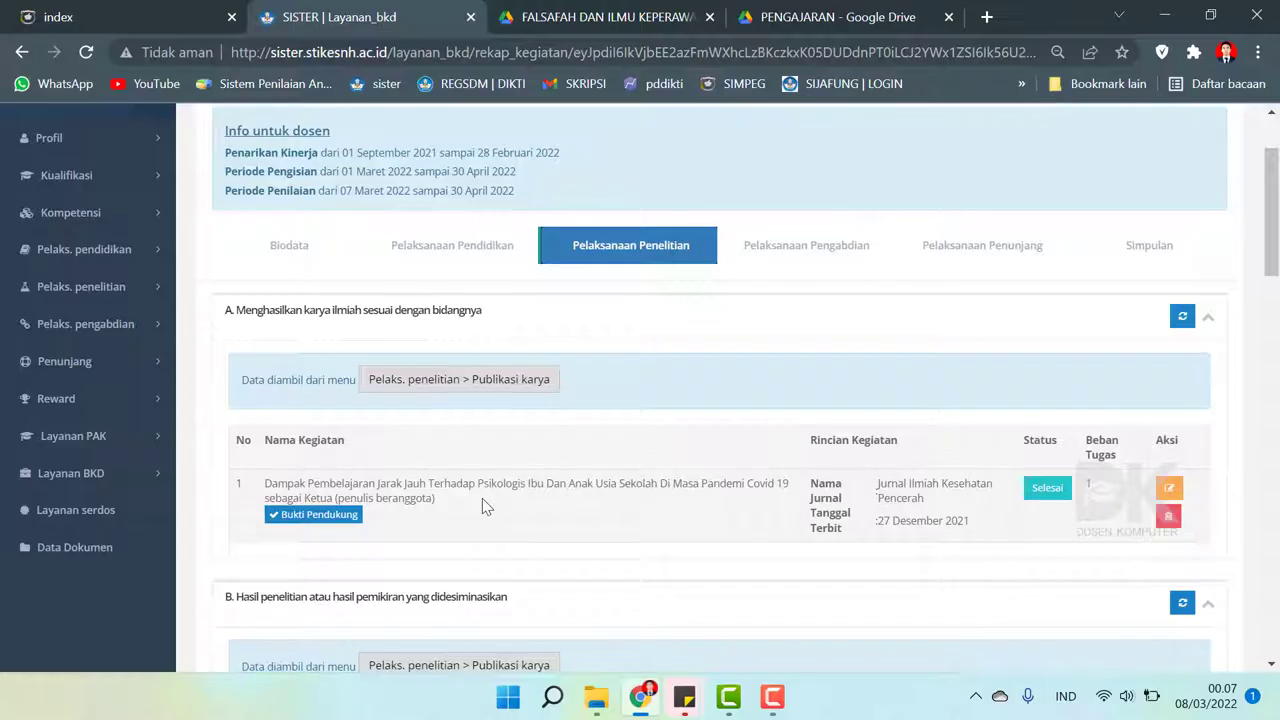
{"action": "left_click", "coordinate": [316, 515]}
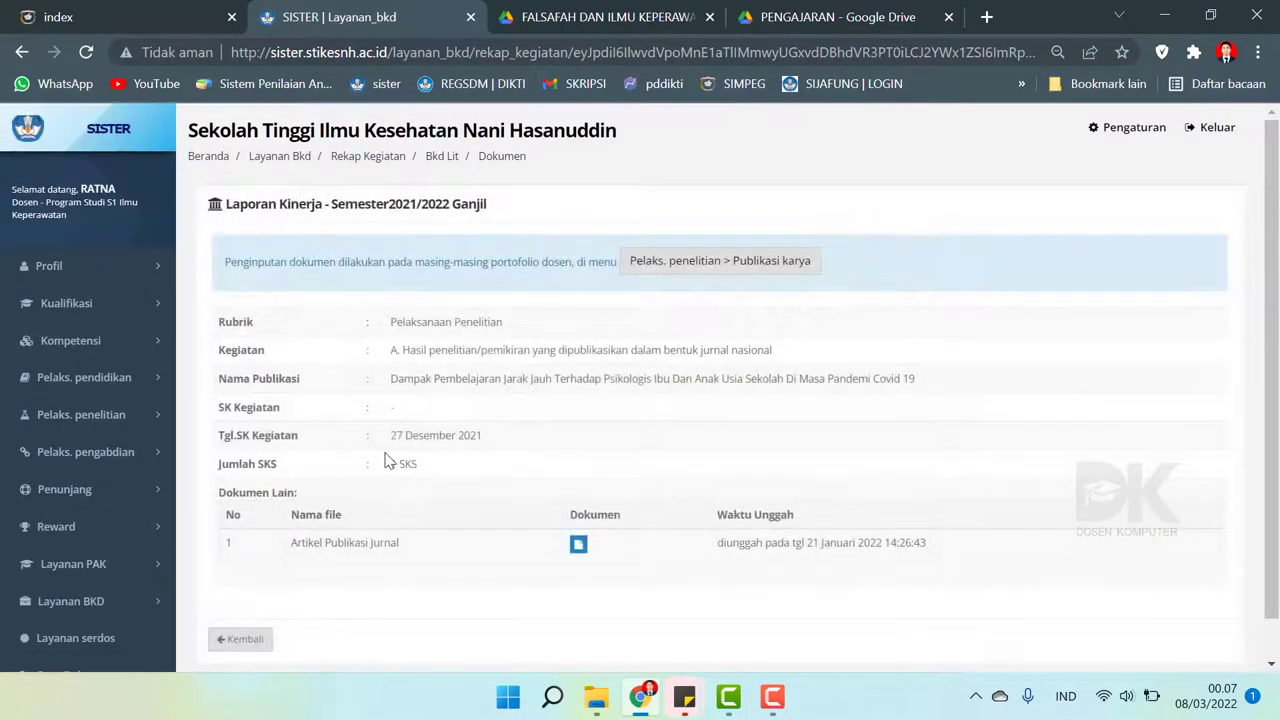
{"action": "scroll", "coordinate": [389, 460], "scroll_direction": "down", "scroll_amount": 1}
{"action": "left_click", "coordinate": [576, 504]}
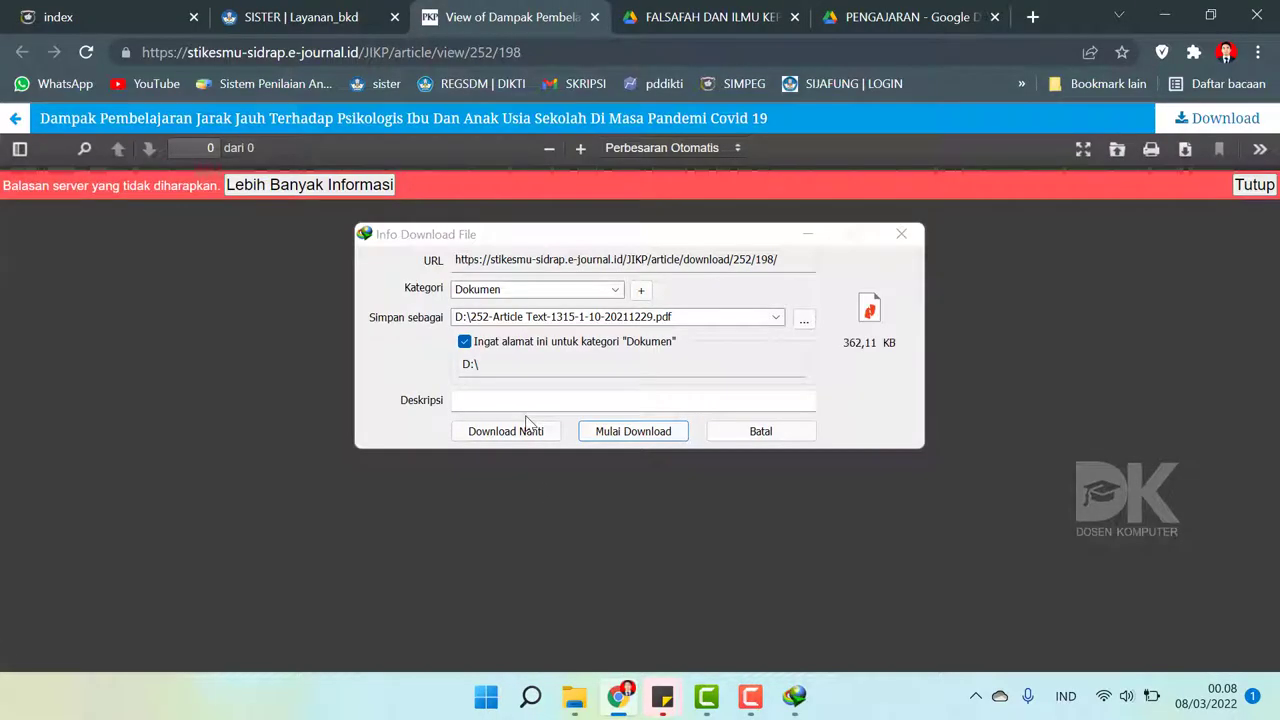
- Download 252-Article Text-1315-1-10-20211229.pdf and open it in Nitro Pro
{"action": "left_click", "coordinate": [598, 433]}
{"action": "left_click", "coordinate": [476, 406]}
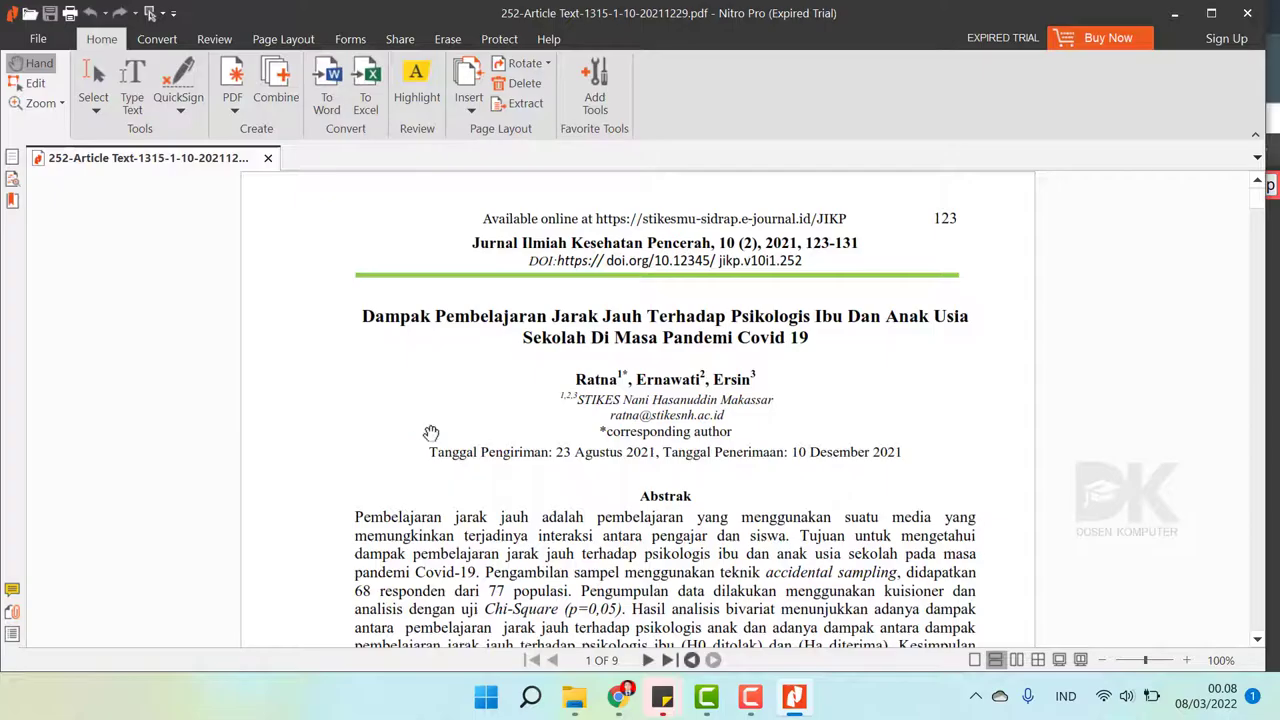
- Review the article's journal header in Nitro Pro, then return to the browser's article page
{"action": "scroll", "coordinate": [427, 428], "scroll_direction": "down", "scroll_amount": 2}
{"action": "scroll", "coordinate": [430, 432], "scroll_direction": "up", "scroll_amount": 2}
{"action": "left_click", "coordinate": [618, 697]}
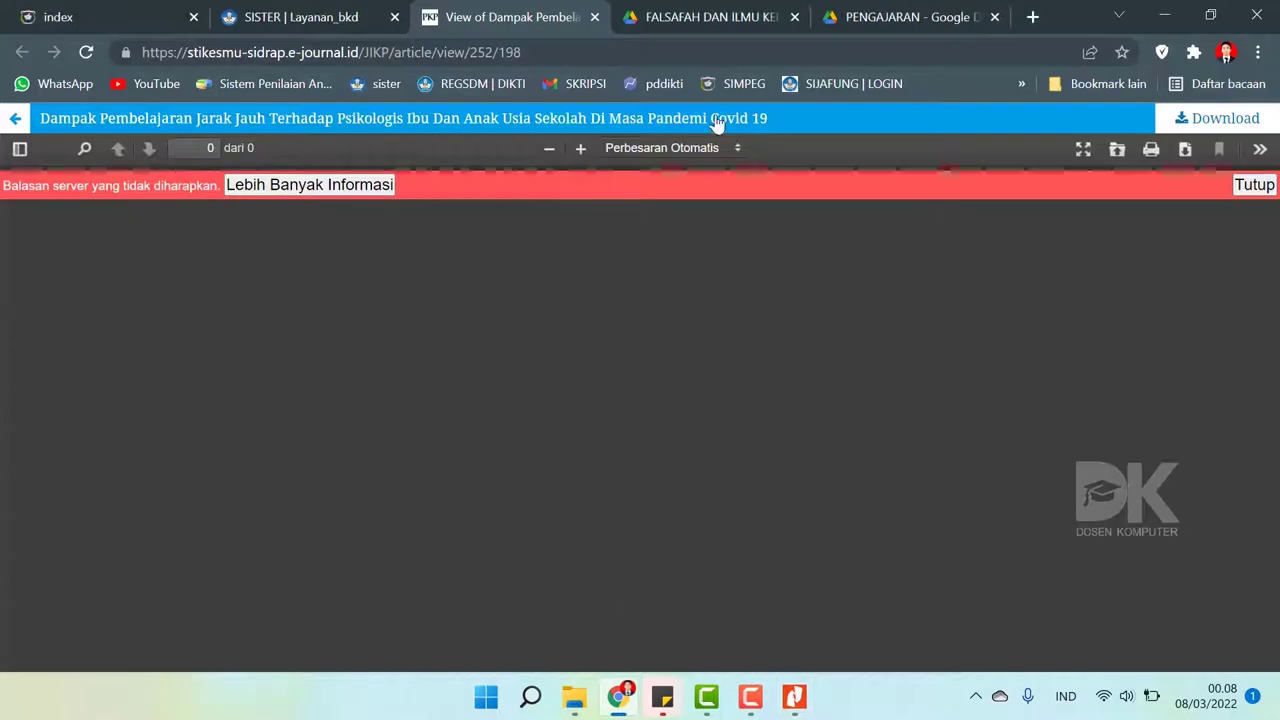
- Go back to the research recap and open the Dampak Pembelajaran Jarak Jauh journal entry for editing
{"action": "left_click", "coordinate": [314, 18]}
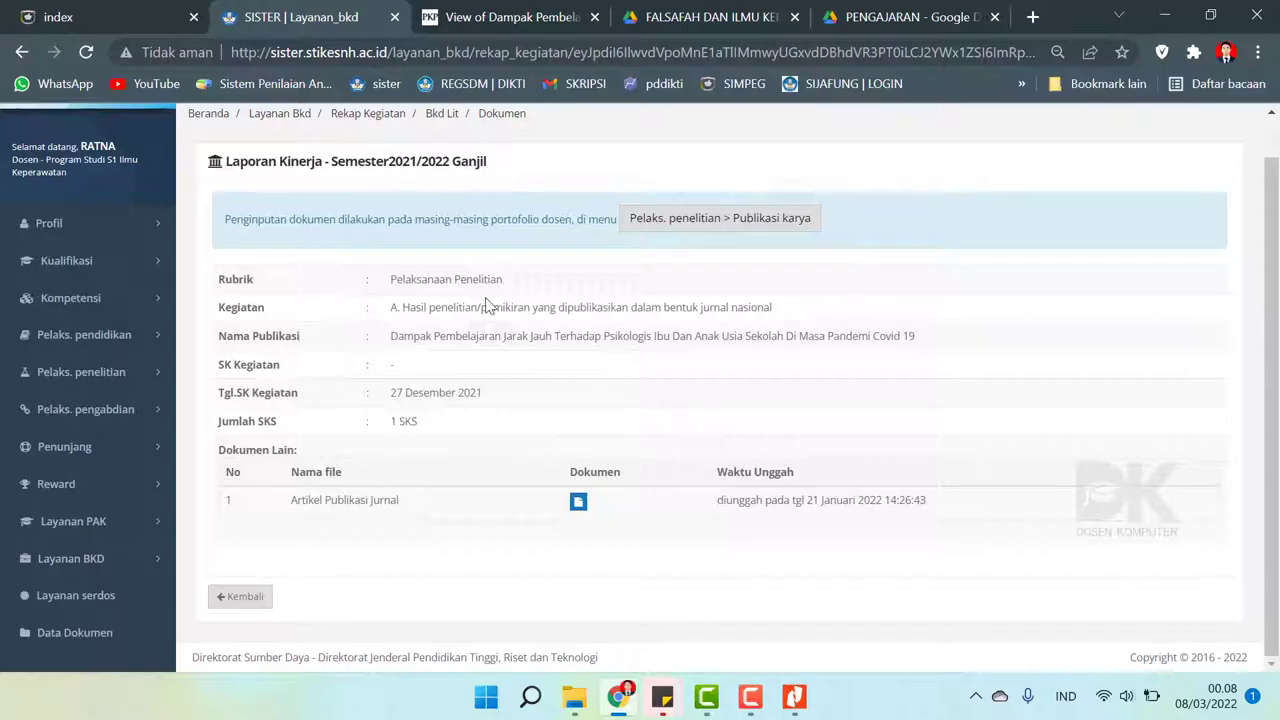
{"action": "scroll", "coordinate": [700, 328], "scroll_direction": "up", "scroll_amount": 1}
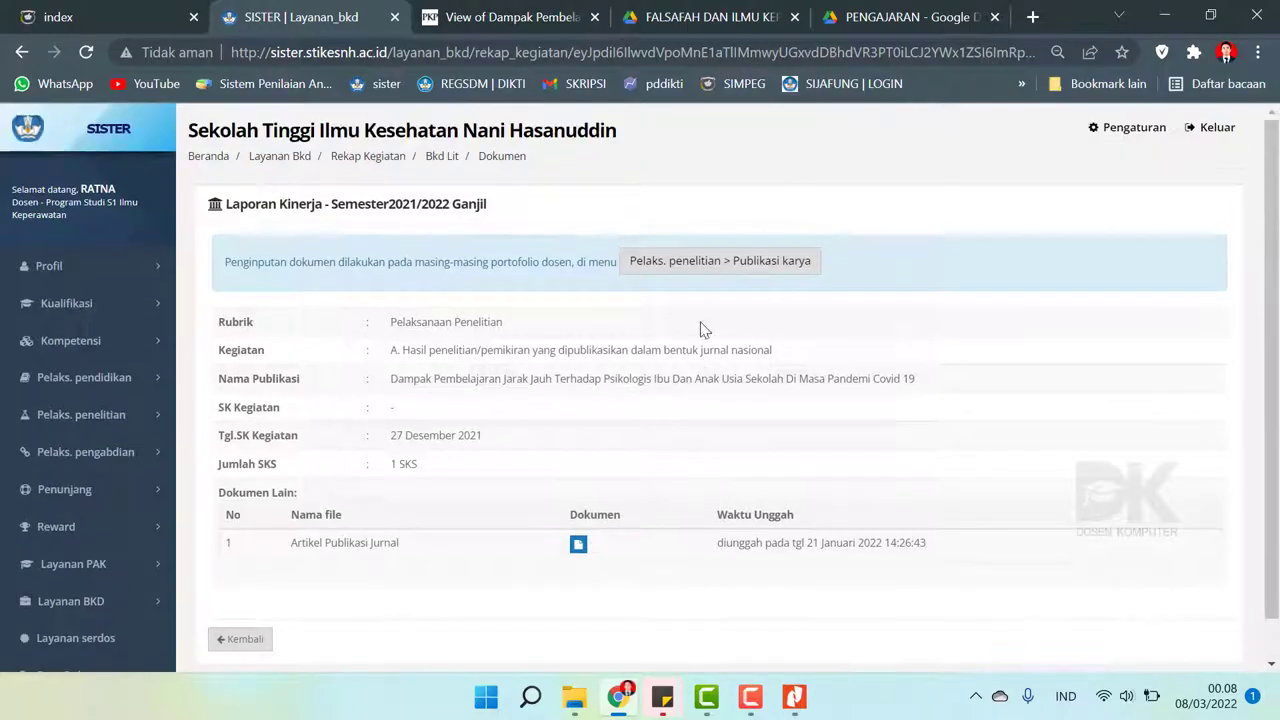
{"action": "left_click", "coordinate": [15, 65]}
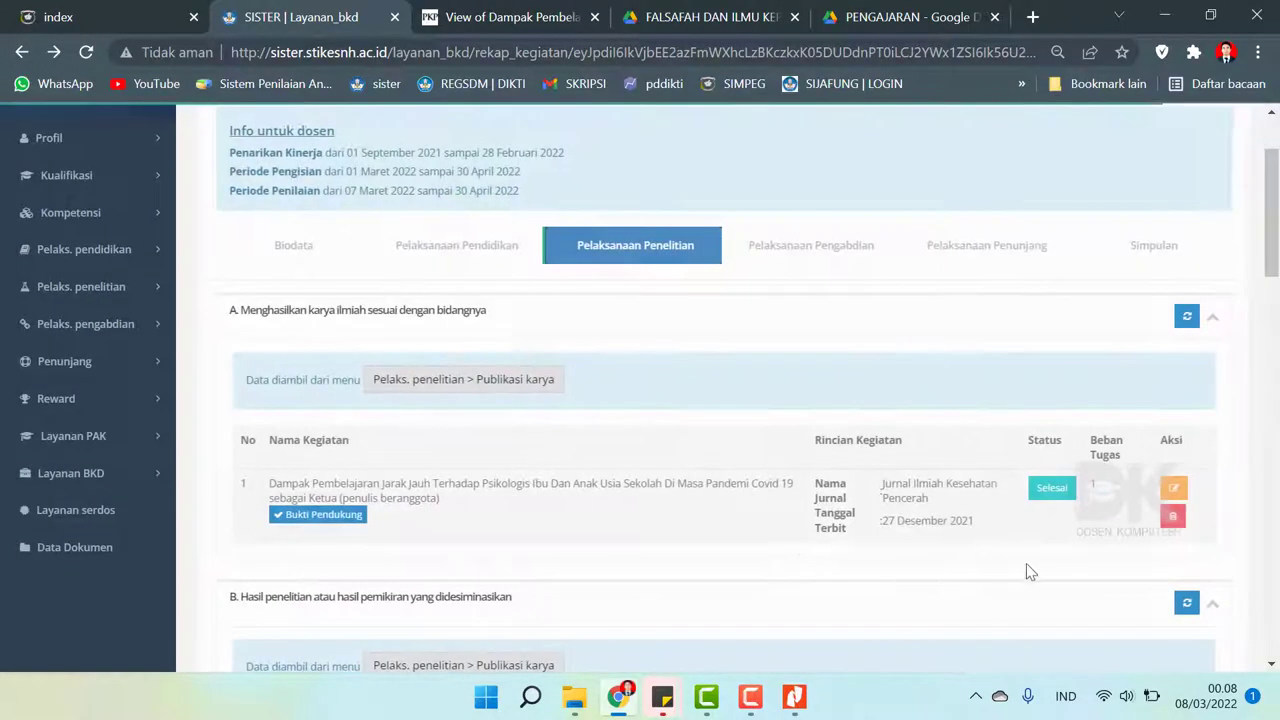
{"action": "left_click", "coordinate": [1168, 487]}
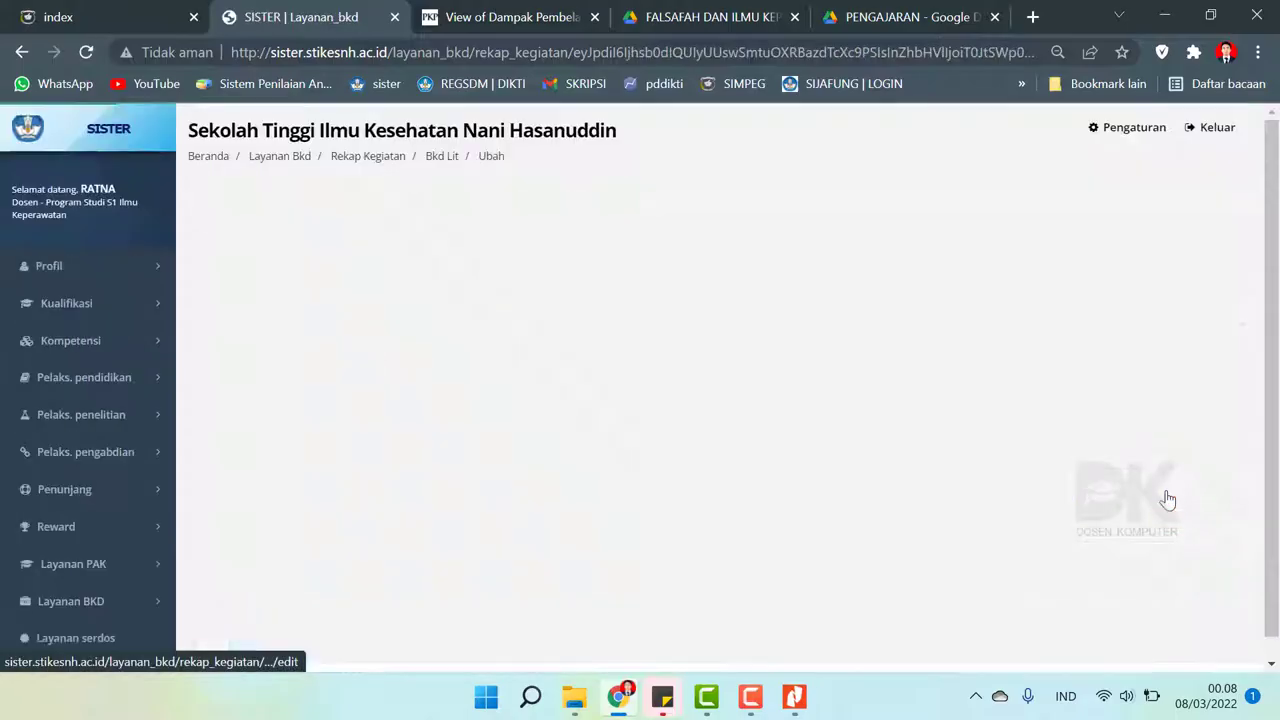
- Set Capaian to 60% and Jumlah Penulis to 3, checking the article PDF
{"action": "double_click", "coordinate": [460, 470]}
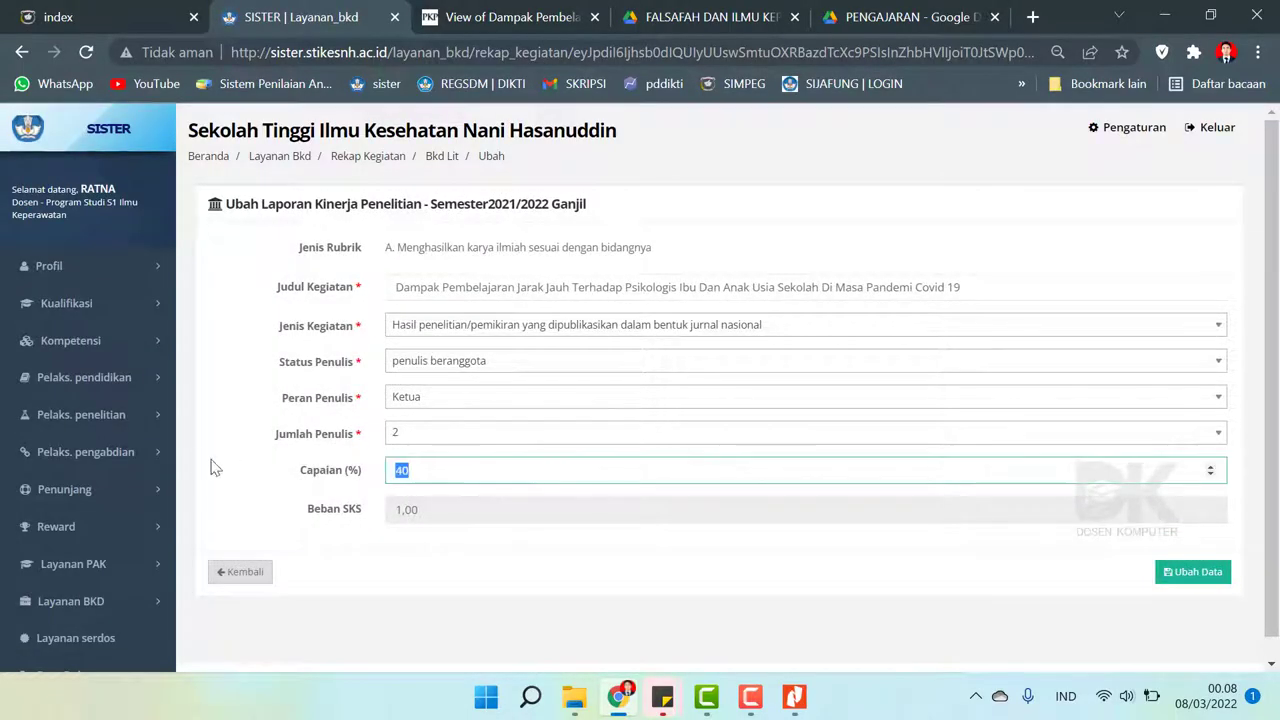
{"action": "type", "text": "60"}
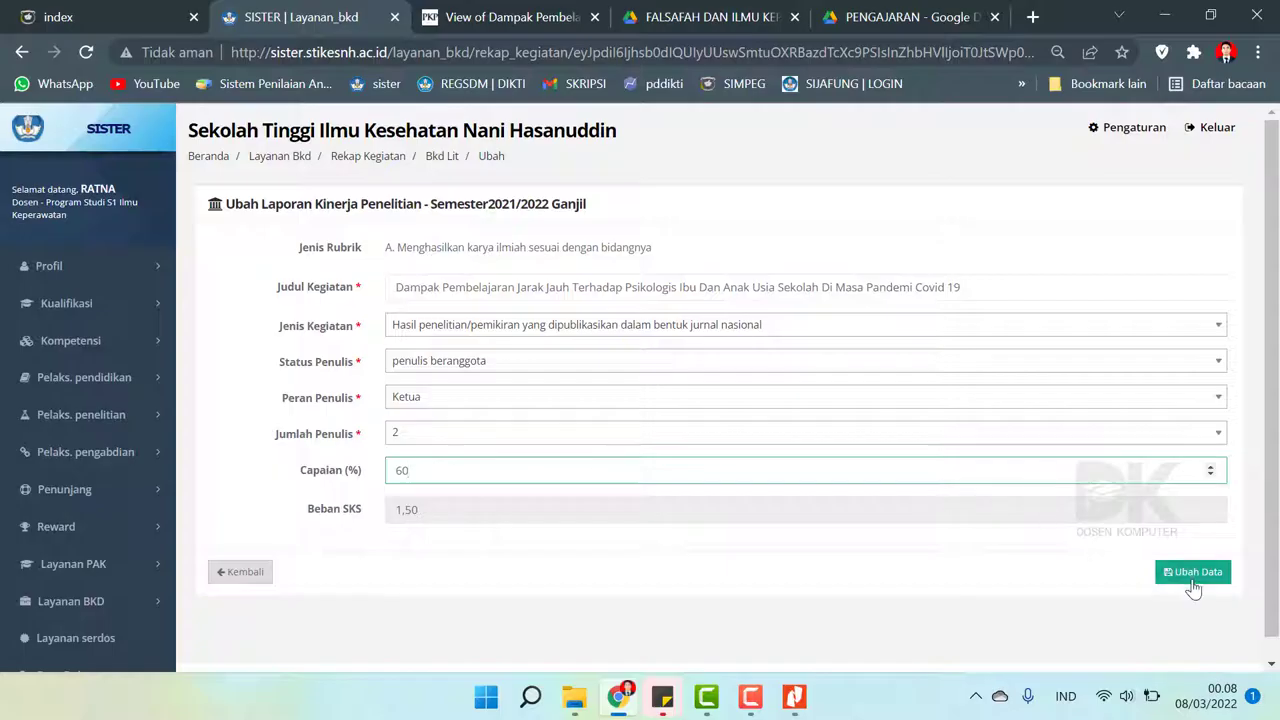
{"action": "left_click", "coordinate": [795, 705]}
{"action": "left_click", "coordinate": [795, 705]}
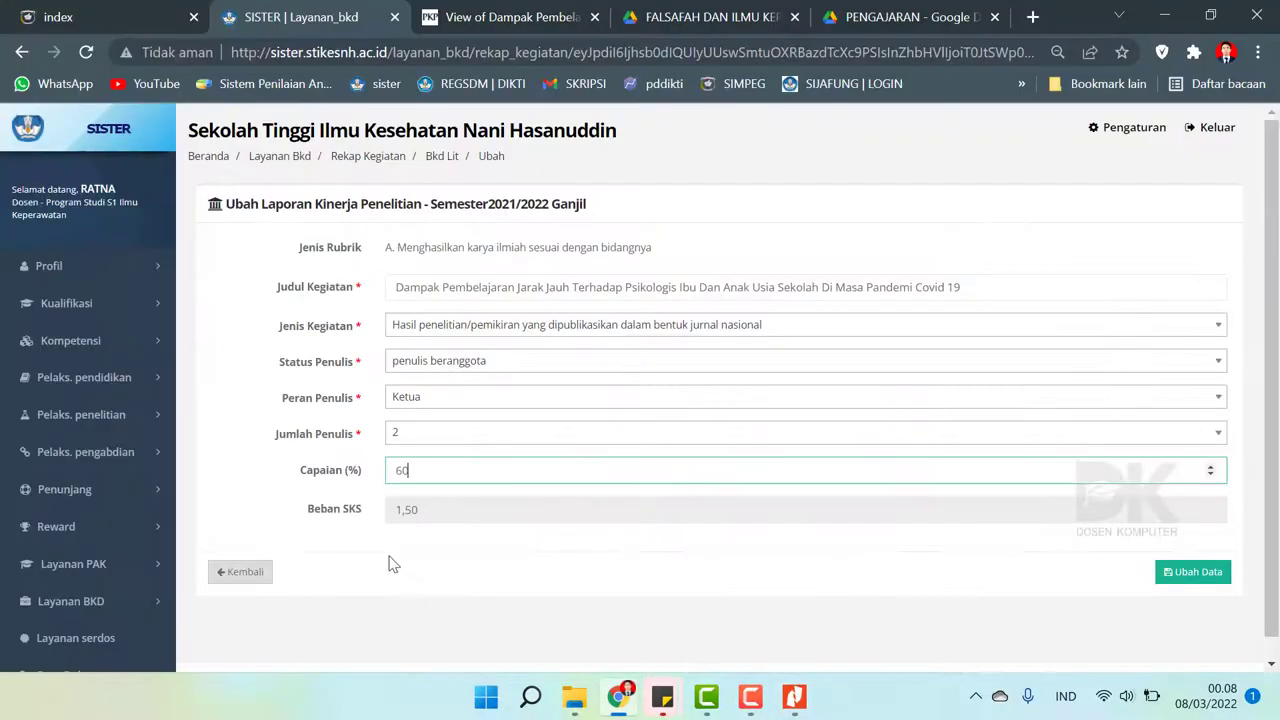
{"action": "left_click", "coordinate": [415, 438]}
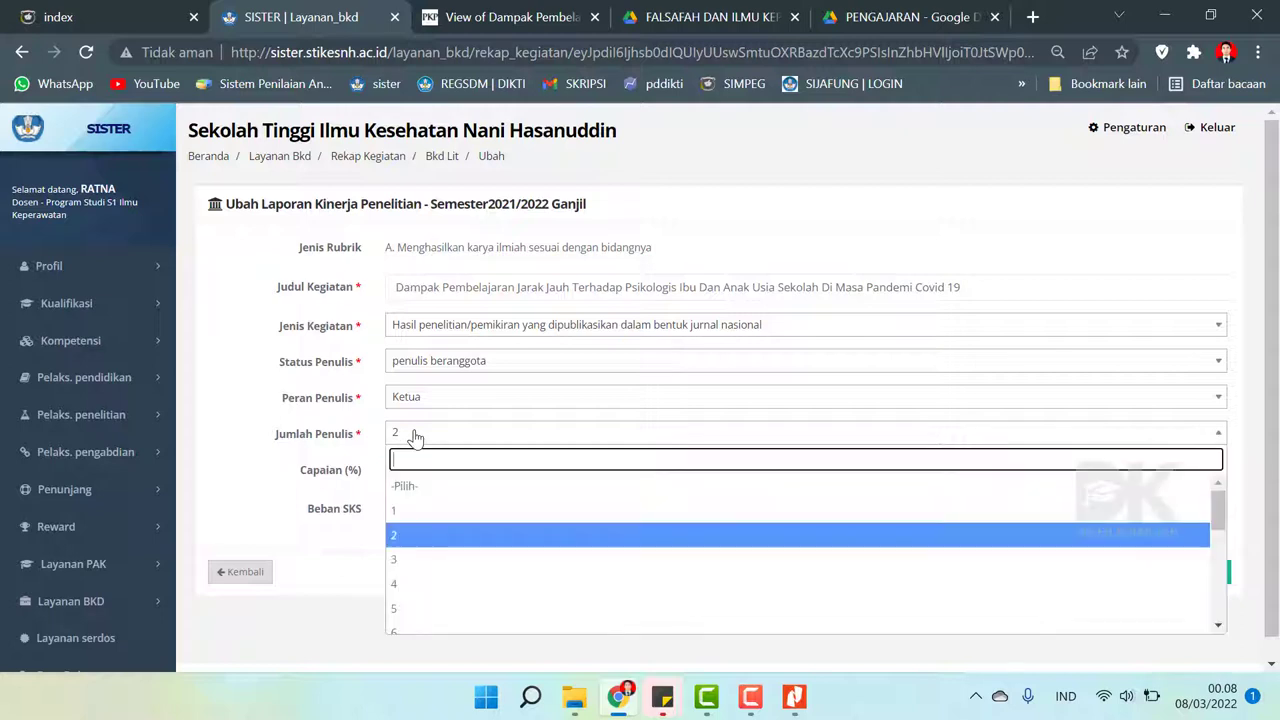
{"action": "left_click", "coordinate": [436, 555]}
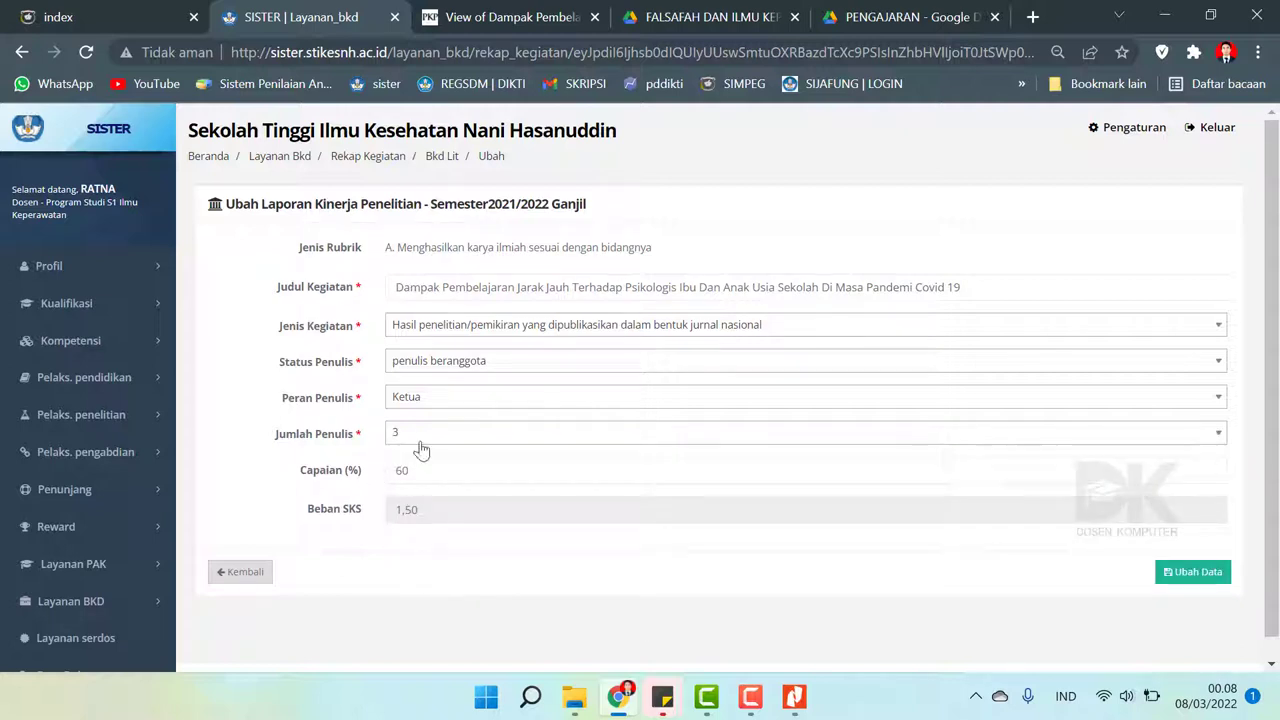
- Recheck the PDF, save the entry with Ubah Data, and dismiss the success dialog
{"action": "left_click", "coordinate": [794, 700]}
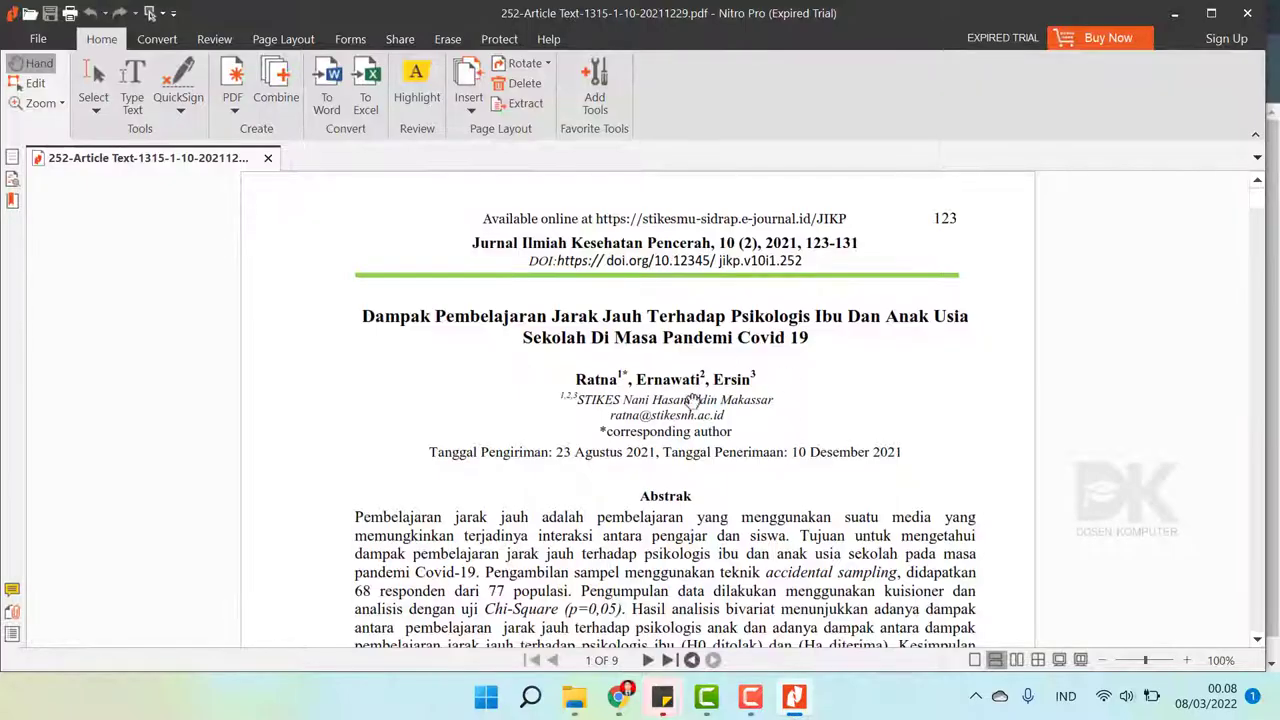
{"action": "left_click", "coordinate": [794, 700]}
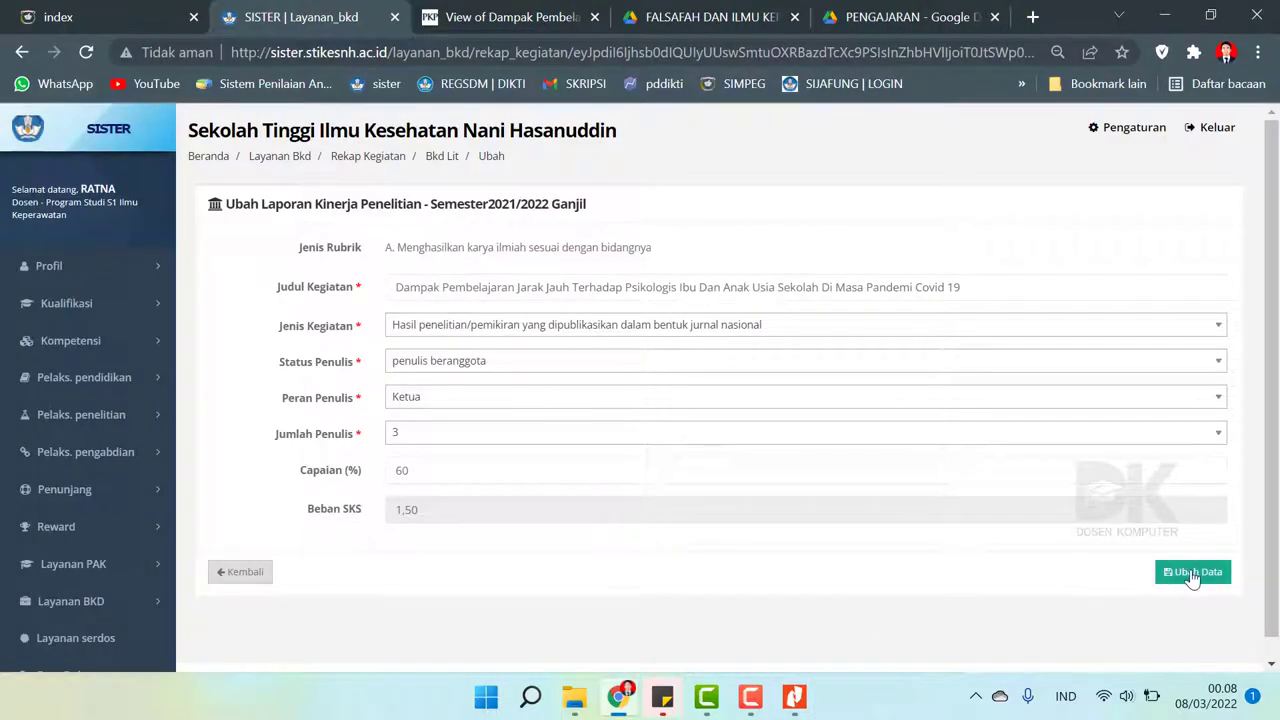
{"action": "left_click", "coordinate": [1193, 572]}
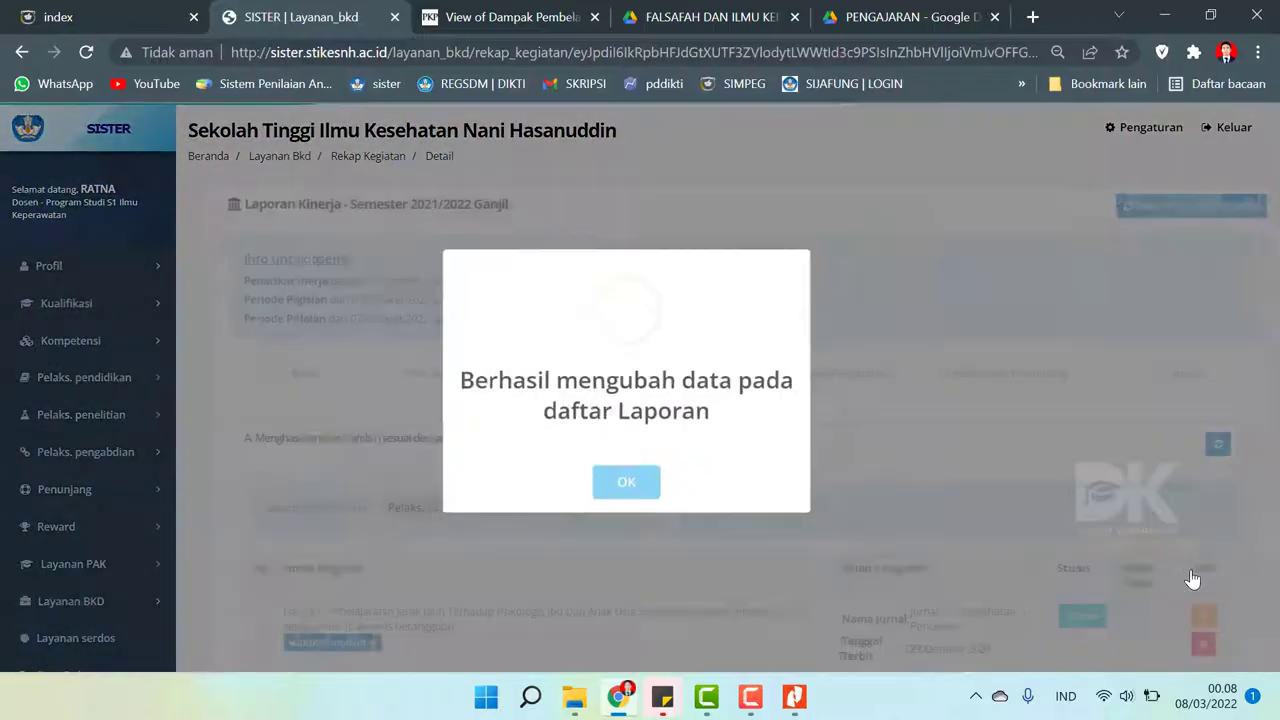
{"action": "left_click", "coordinate": [655, 490]}
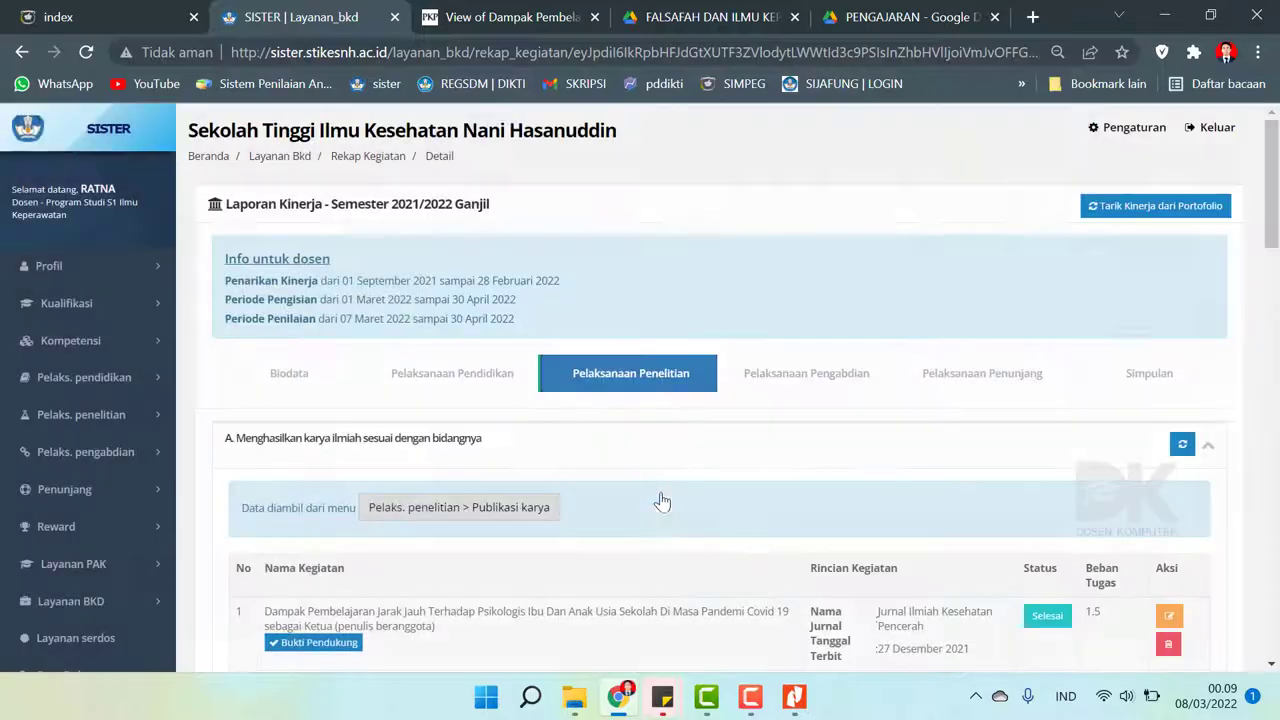
{"action": "left_click_drag", "start_coordinate": [1271, 175], "coordinate": [1272, 140]}
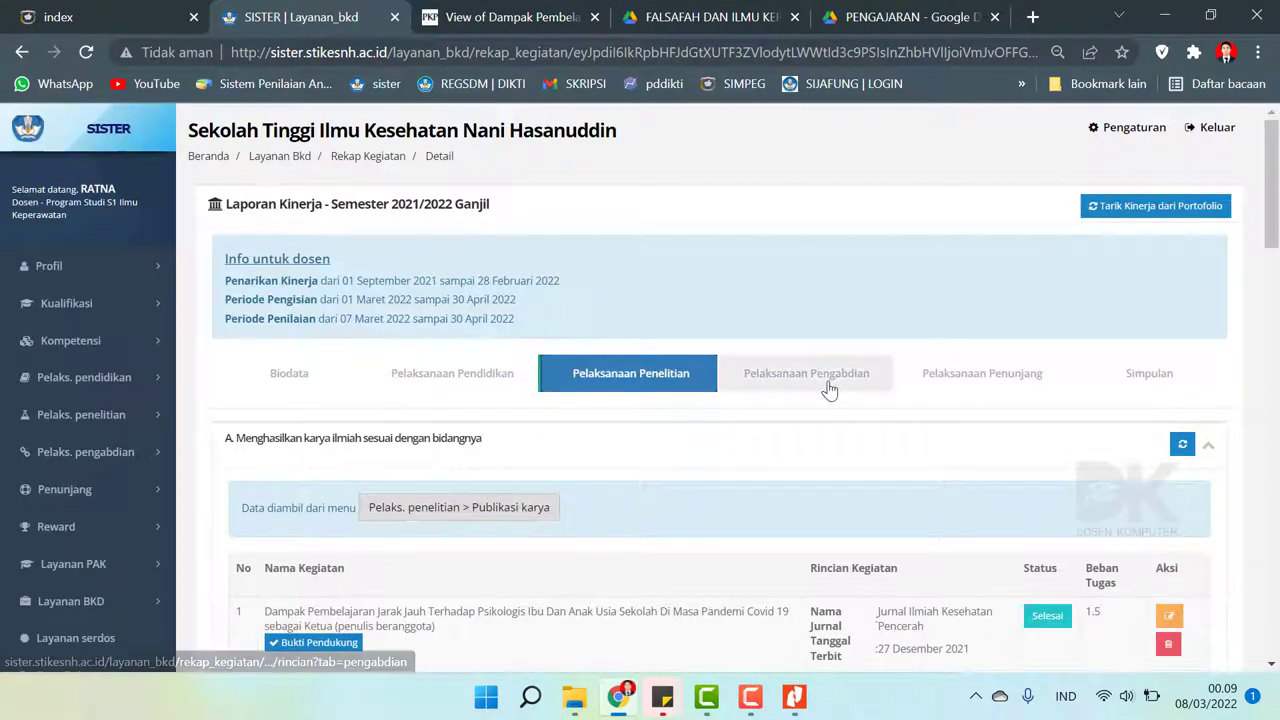
- Open the PENELITIAN folder in File Explorer and view its files as large icons
{"action": "left_click", "coordinate": [576, 697]}
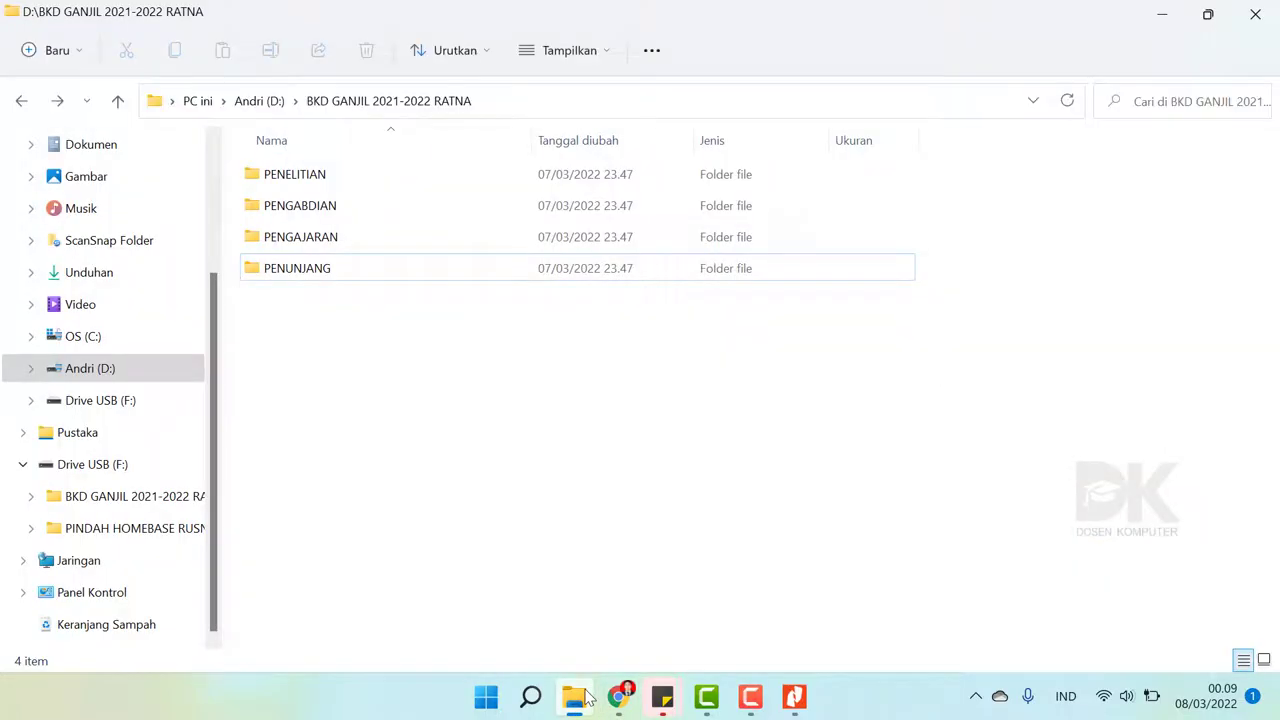
{"action": "double_click", "coordinate": [340, 185]}
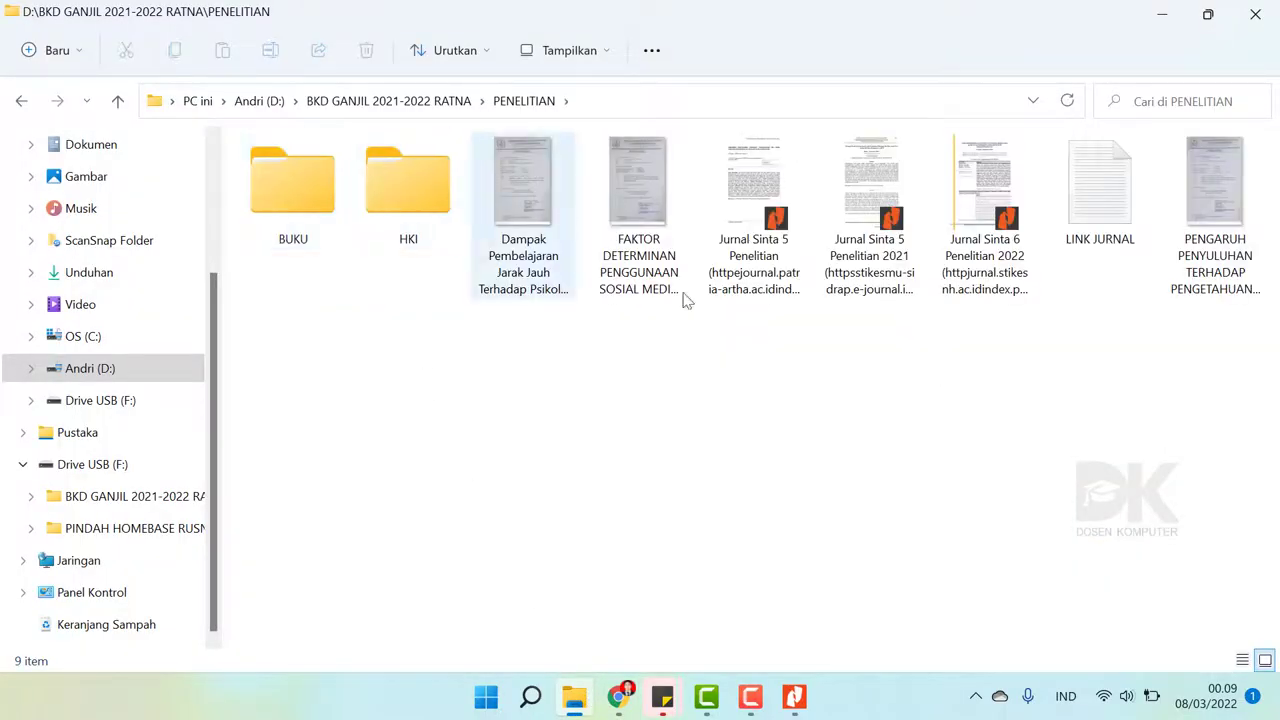
{"action": "right_click", "coordinate": [766, 408]}
{"action": "mouse_move", "coordinate": [880, 142]}
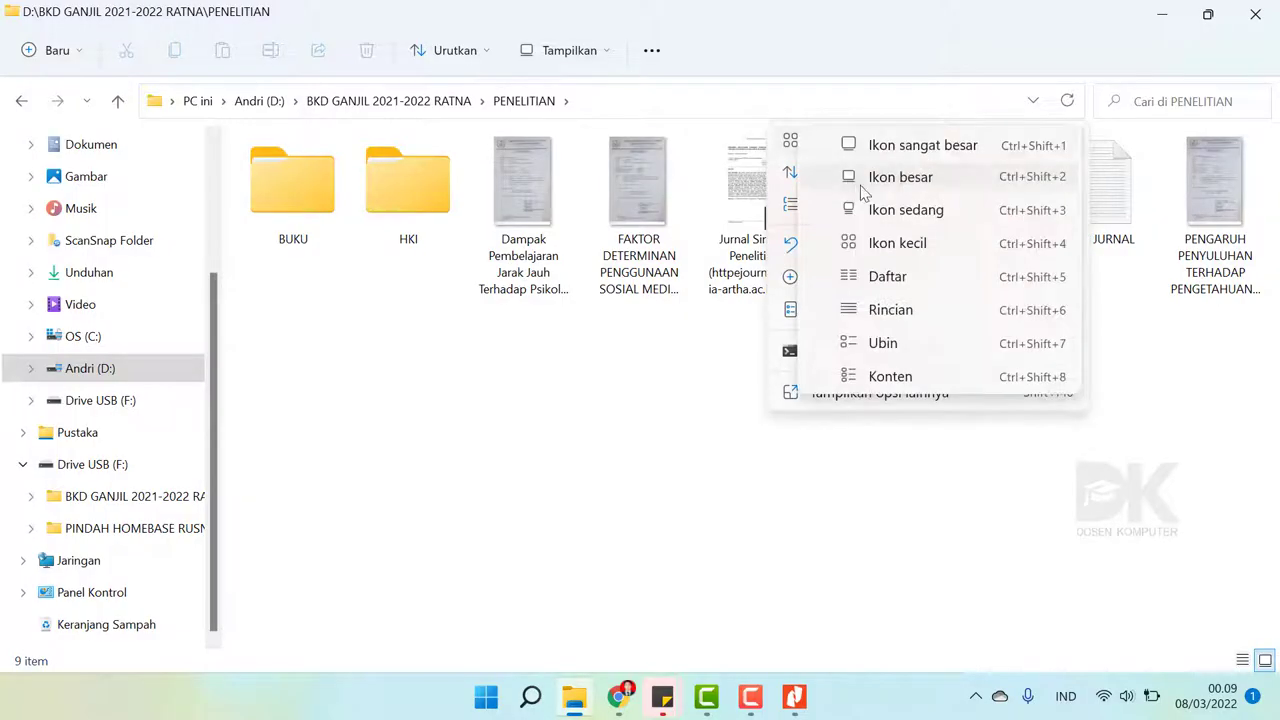
{"action": "left_click", "coordinate": [863, 178]}
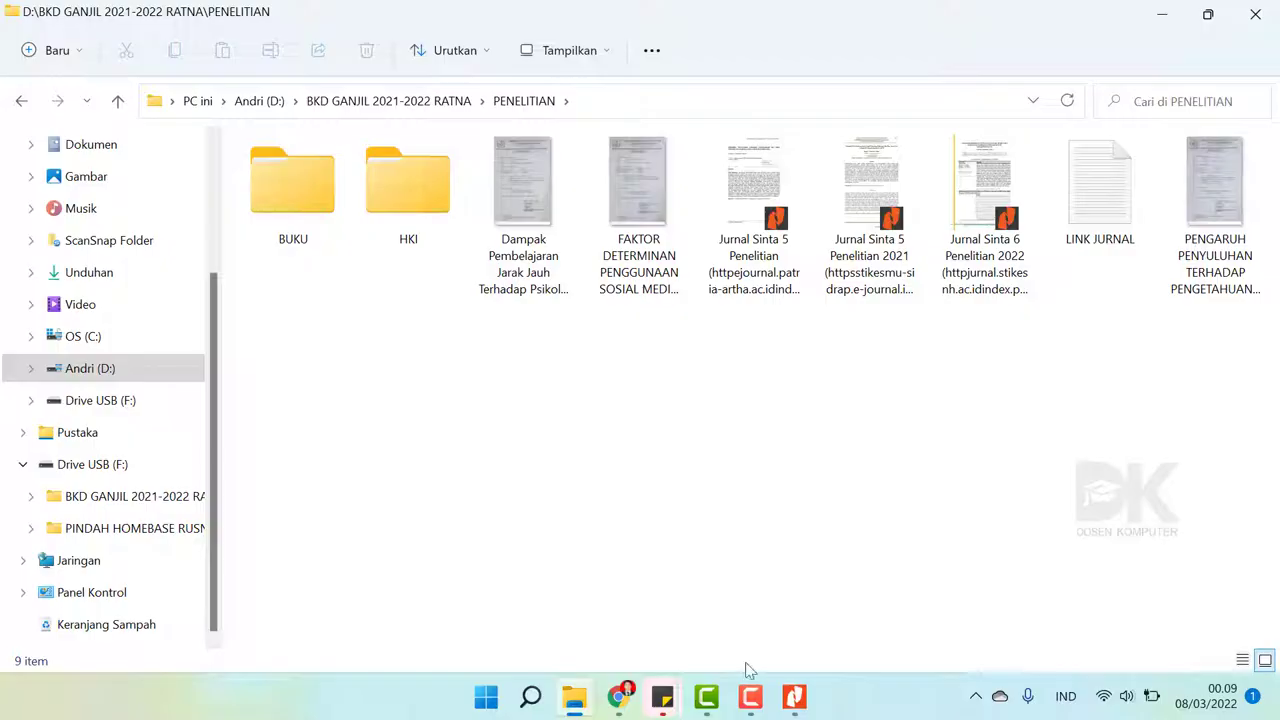
- Open the Jurnal Sinta 5 Patria Artha article PDF, then return to the SISTER report
{"action": "left_click", "coordinate": [619, 697]}
{"action": "scroll", "coordinate": [528, 405], "scroll_direction": "down", "scroll_amount": 2}
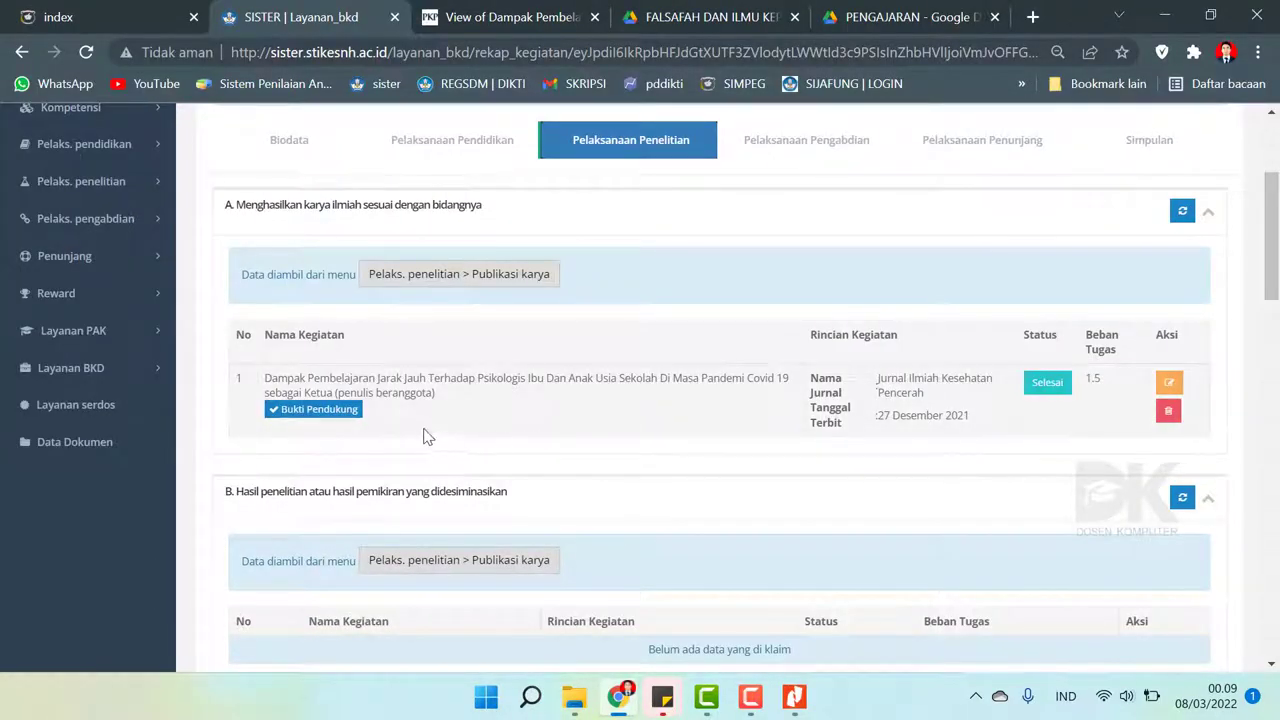
{"action": "left_click", "coordinate": [574, 697]}
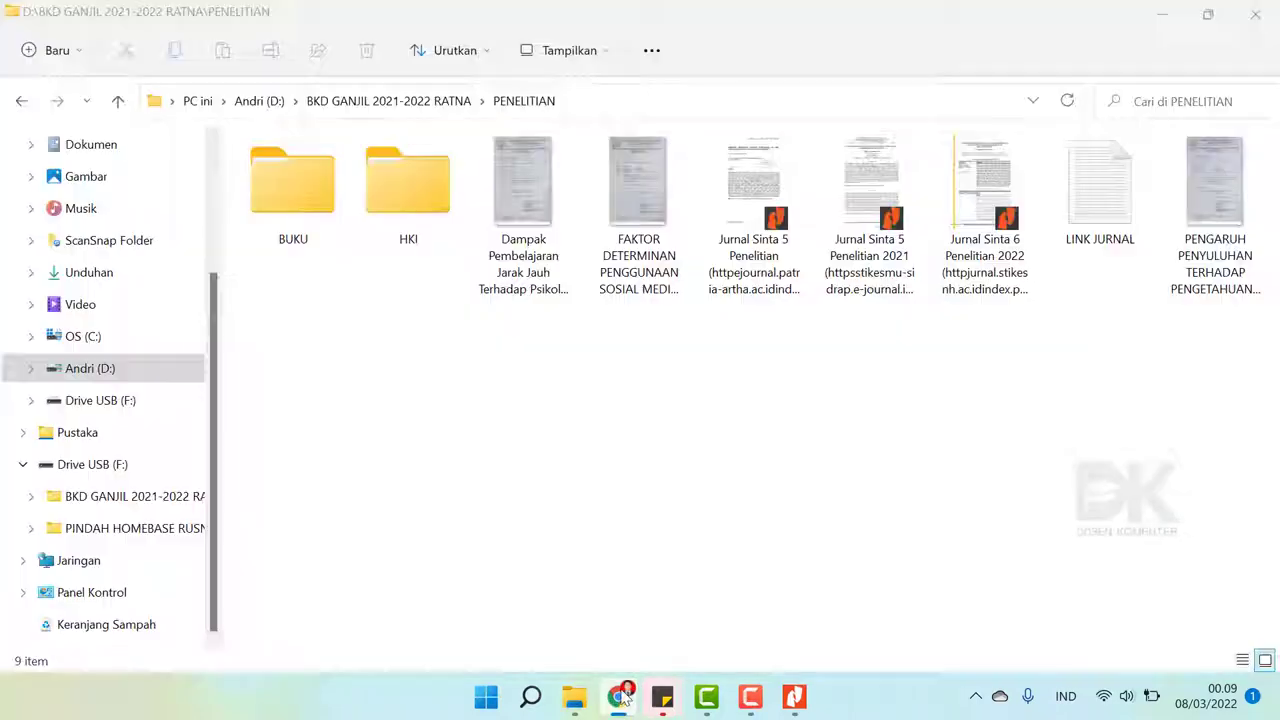
{"action": "double_click", "coordinate": [766, 200]}
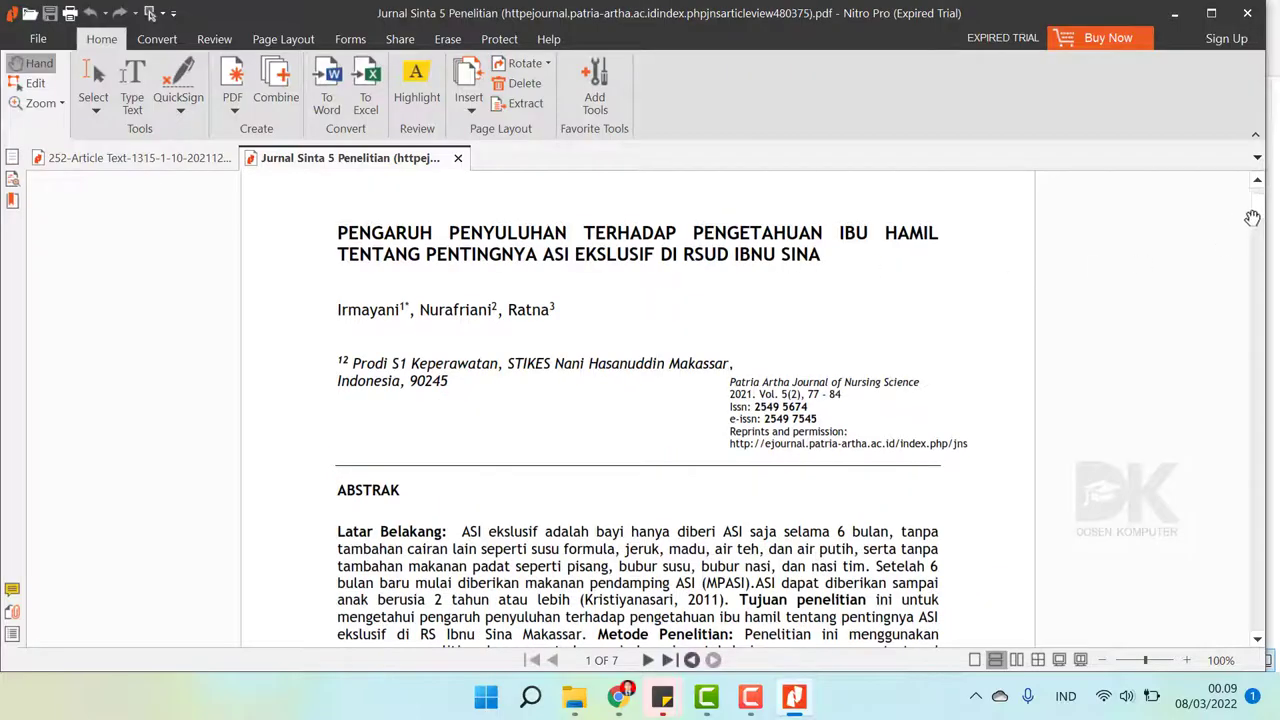
{"action": "left_click", "coordinate": [619, 697]}
{"action": "scroll", "coordinate": [620, 398], "scroll_direction": "up", "scroll_amount": 3}
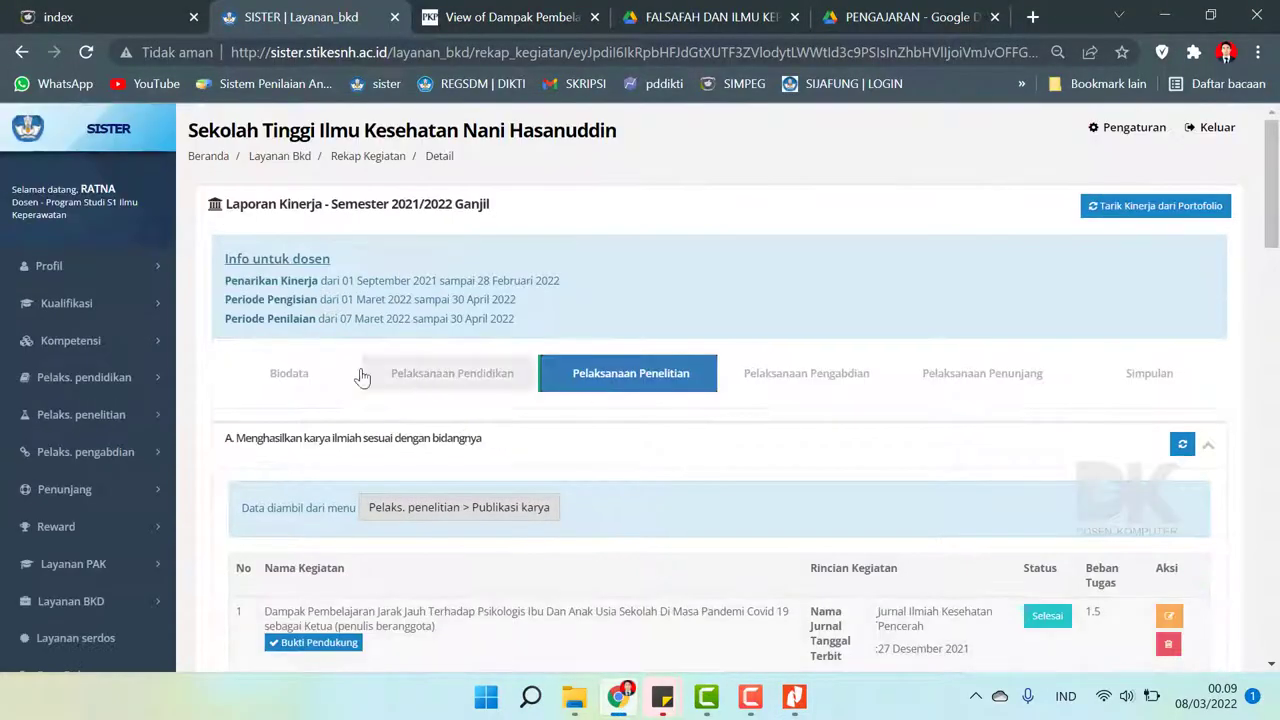
- Start a new Publikasi Karya entry and expand its Pelaksanaan Penelitian categories
{"action": "left_click", "coordinate": [95, 414]}
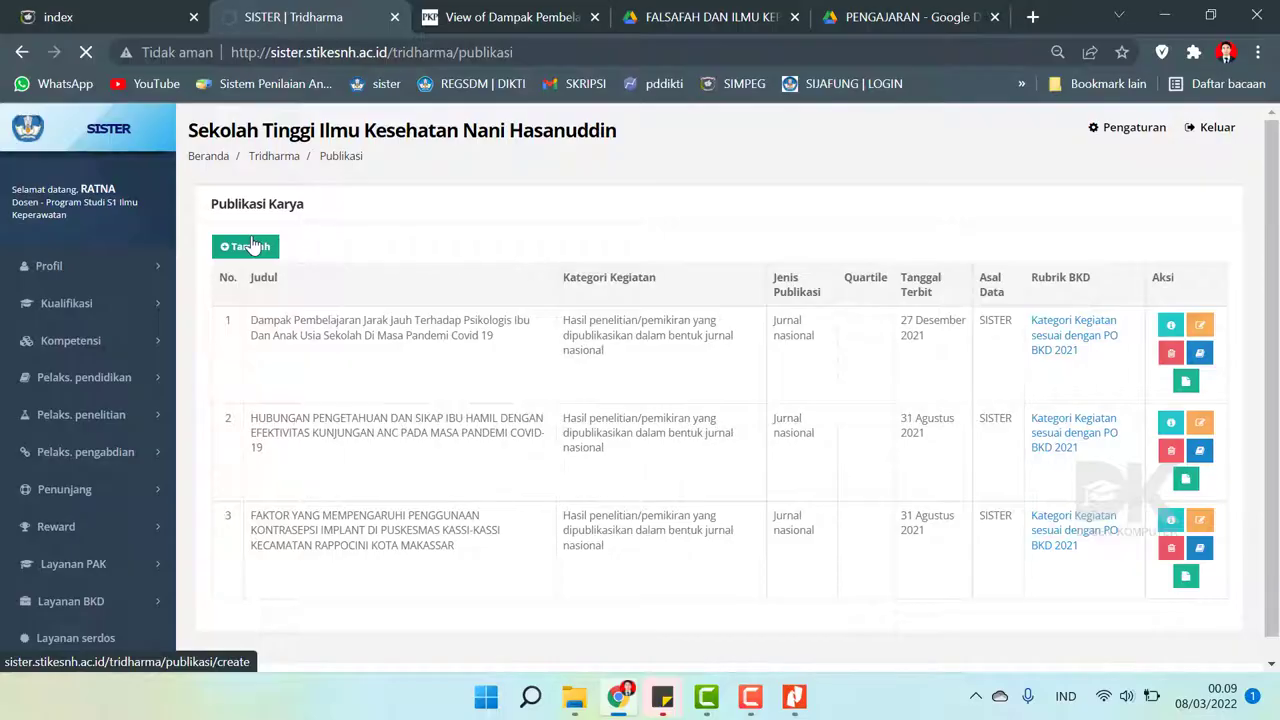
{"action": "left_click", "coordinate": [794, 696]}
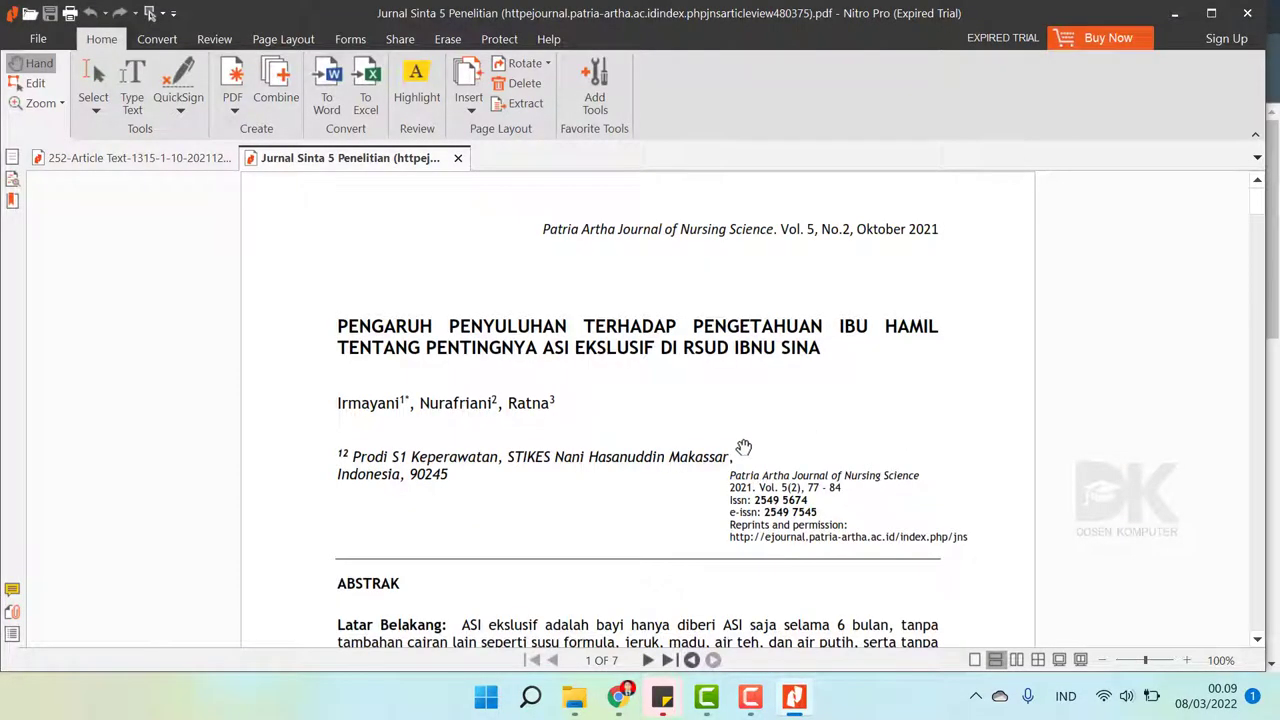
{"action": "left_click", "coordinate": [620, 697]}
{"action": "left_click", "coordinate": [533, 256]}
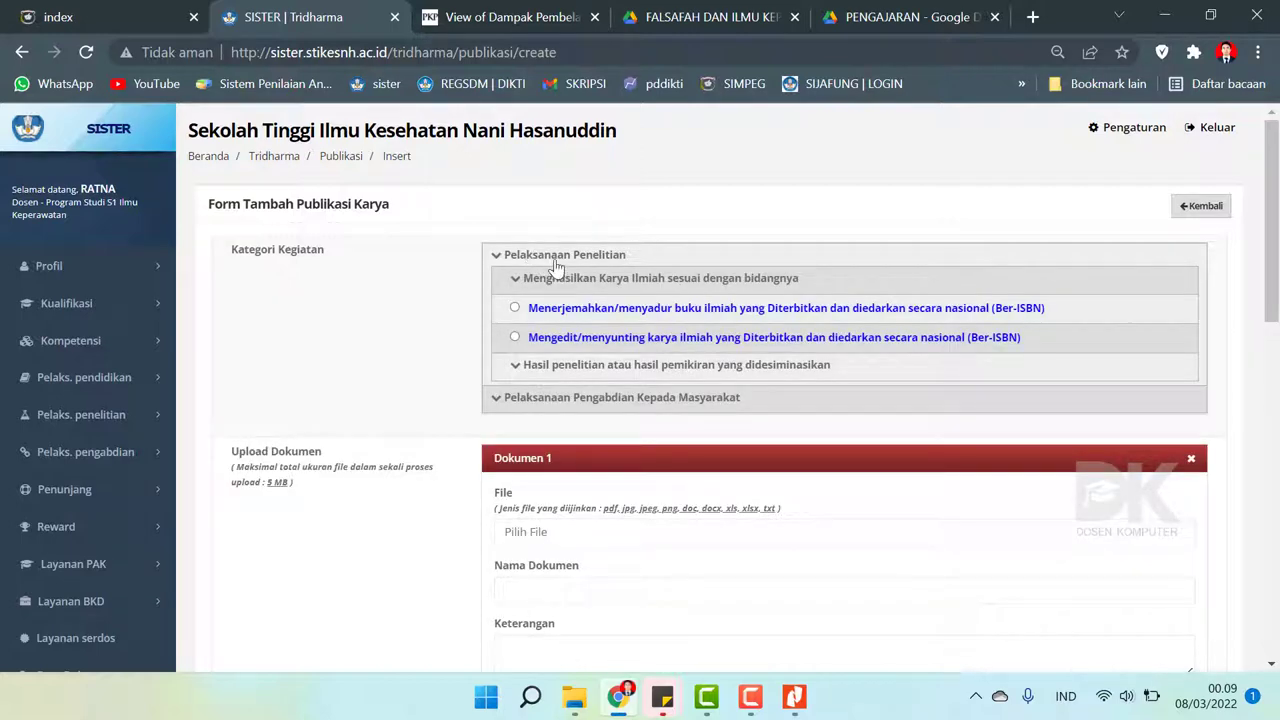
- Under Menghasilkan Karya Ilmiah, choose 'jurnal nasional terakreditasi Kemenristekdikti' as the category
{"action": "left_click", "coordinate": [567, 285]}
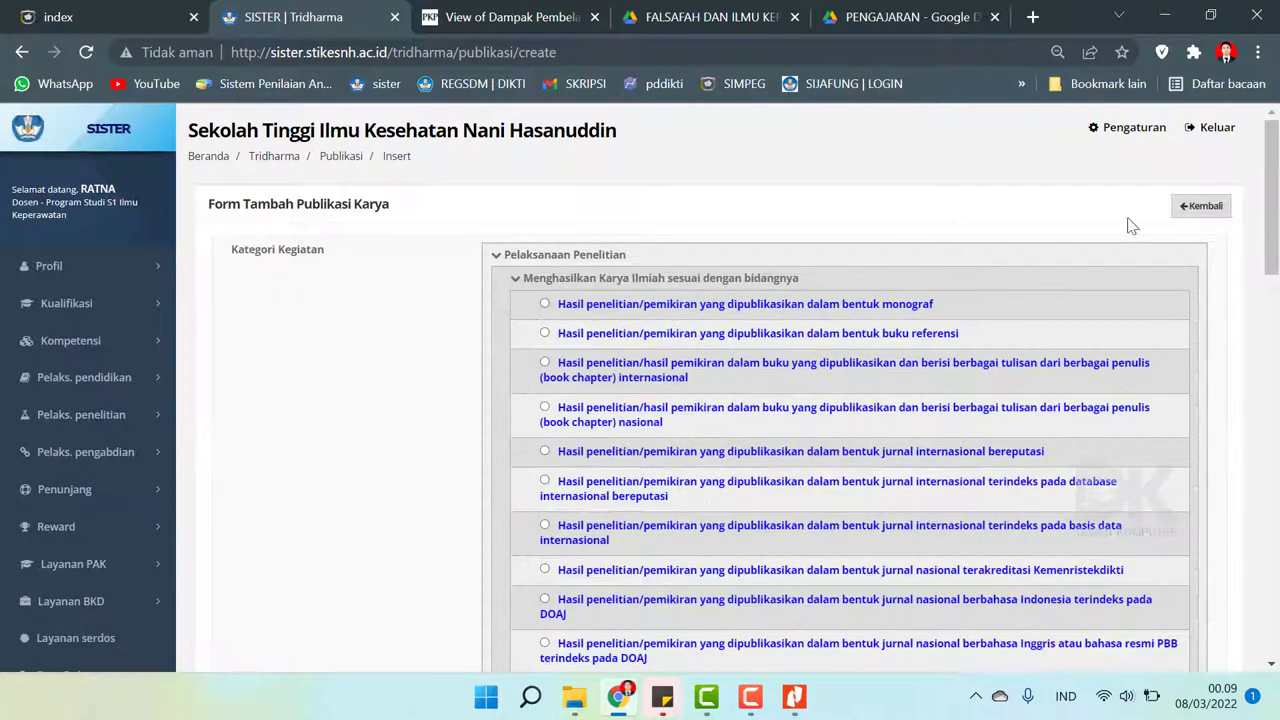
{"action": "scroll", "coordinate": [873, 530], "scroll_direction": "down", "scroll_amount": 3}
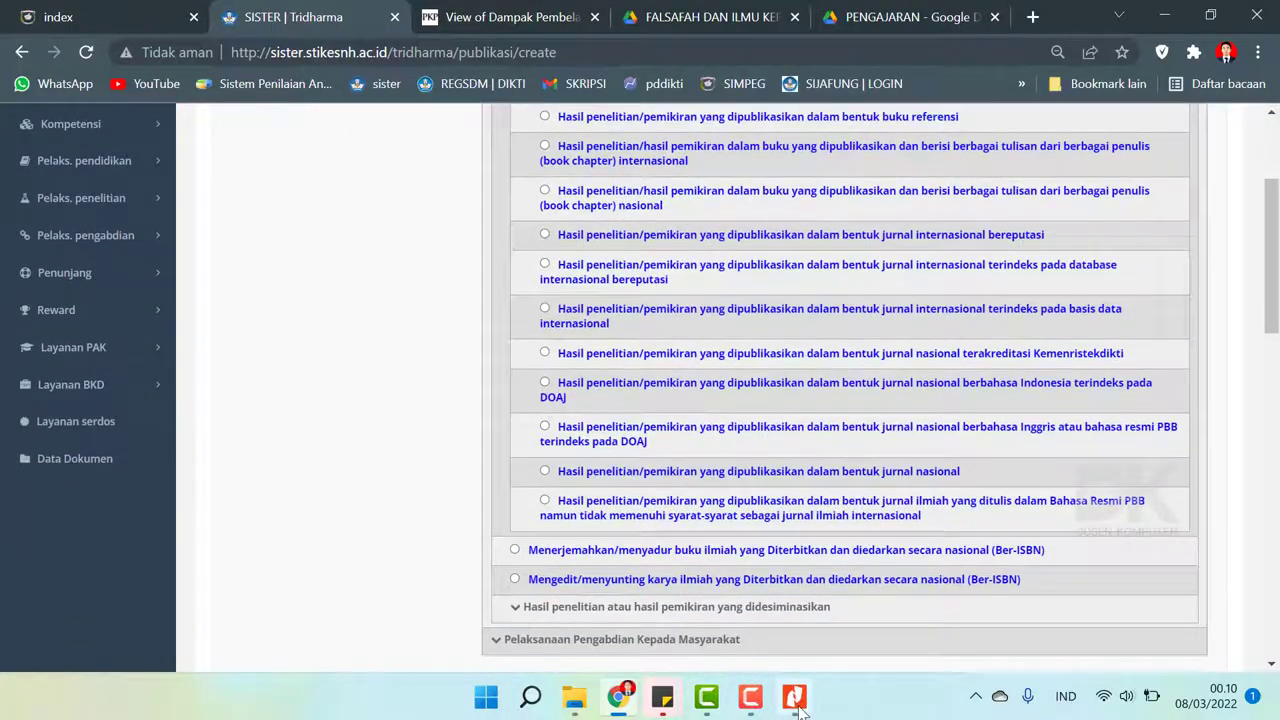
{"action": "left_click", "coordinate": [795, 705]}
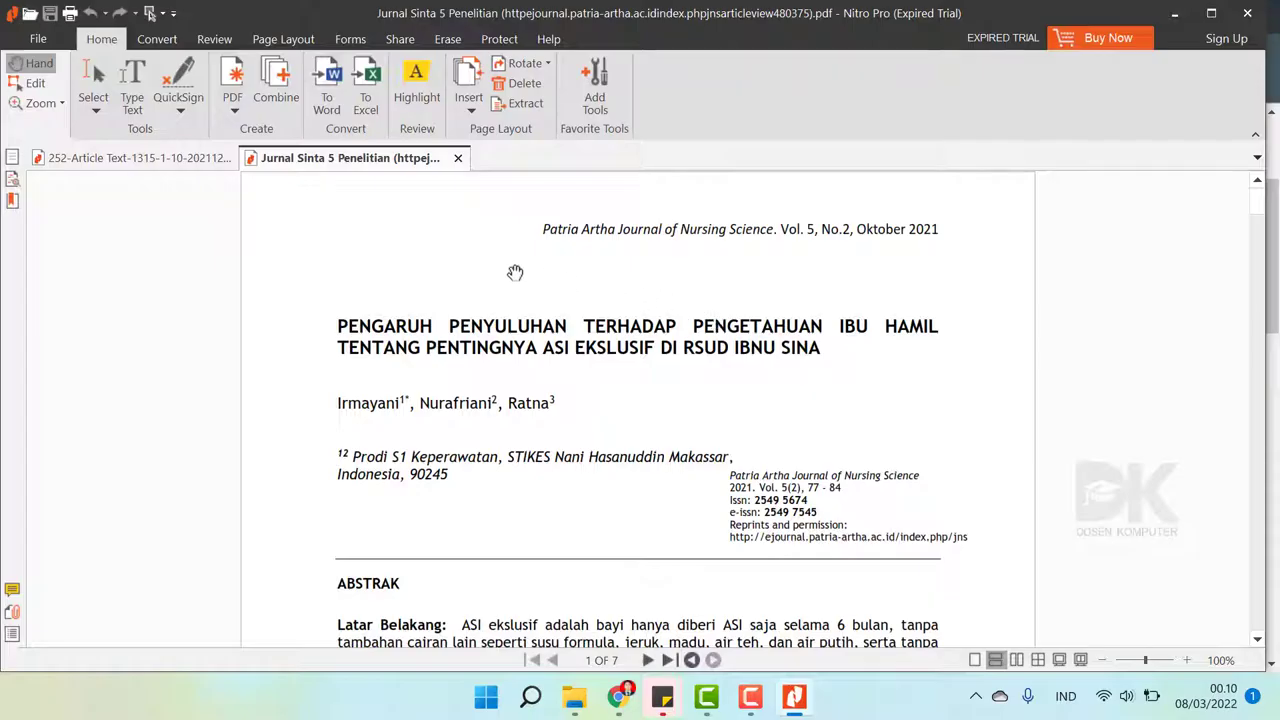
{"action": "left_click", "coordinate": [622, 697]}
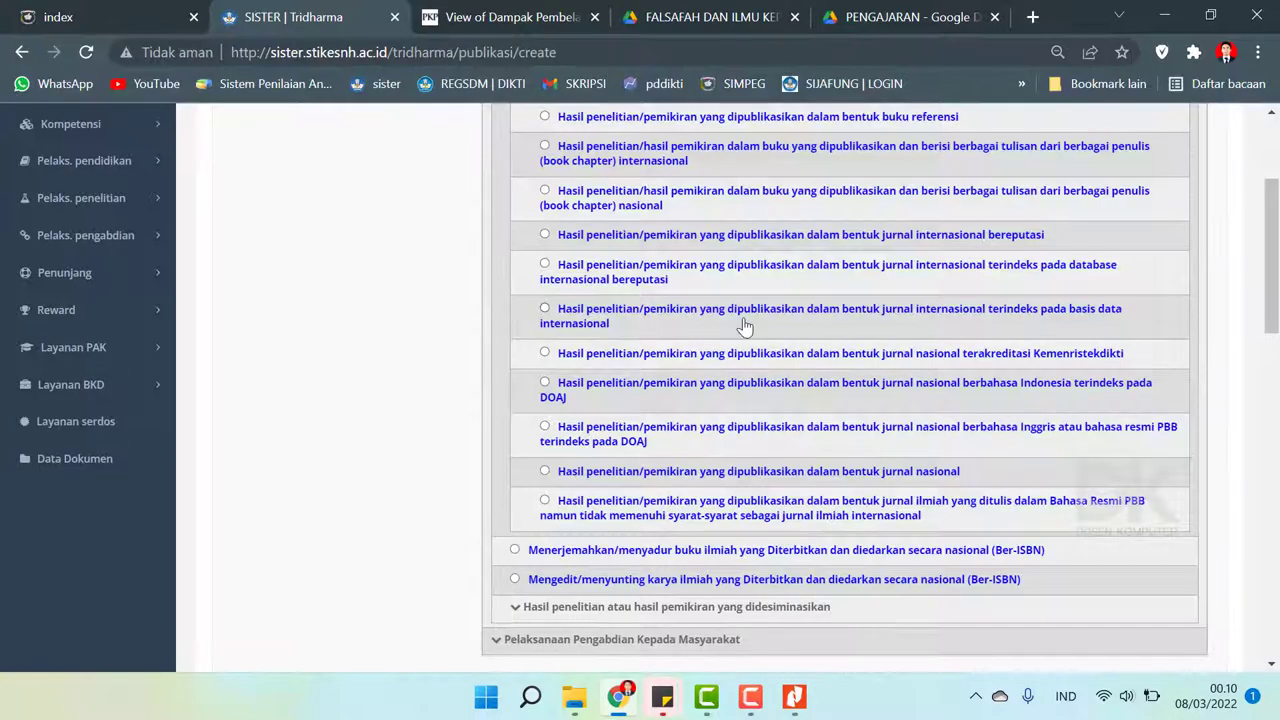
{"action": "scroll", "coordinate": [745, 305], "scroll_direction": "up", "scroll_amount": 3}
{"action": "scroll", "coordinate": [845, 400], "scroll_direction": "down", "scroll_amount": 3}
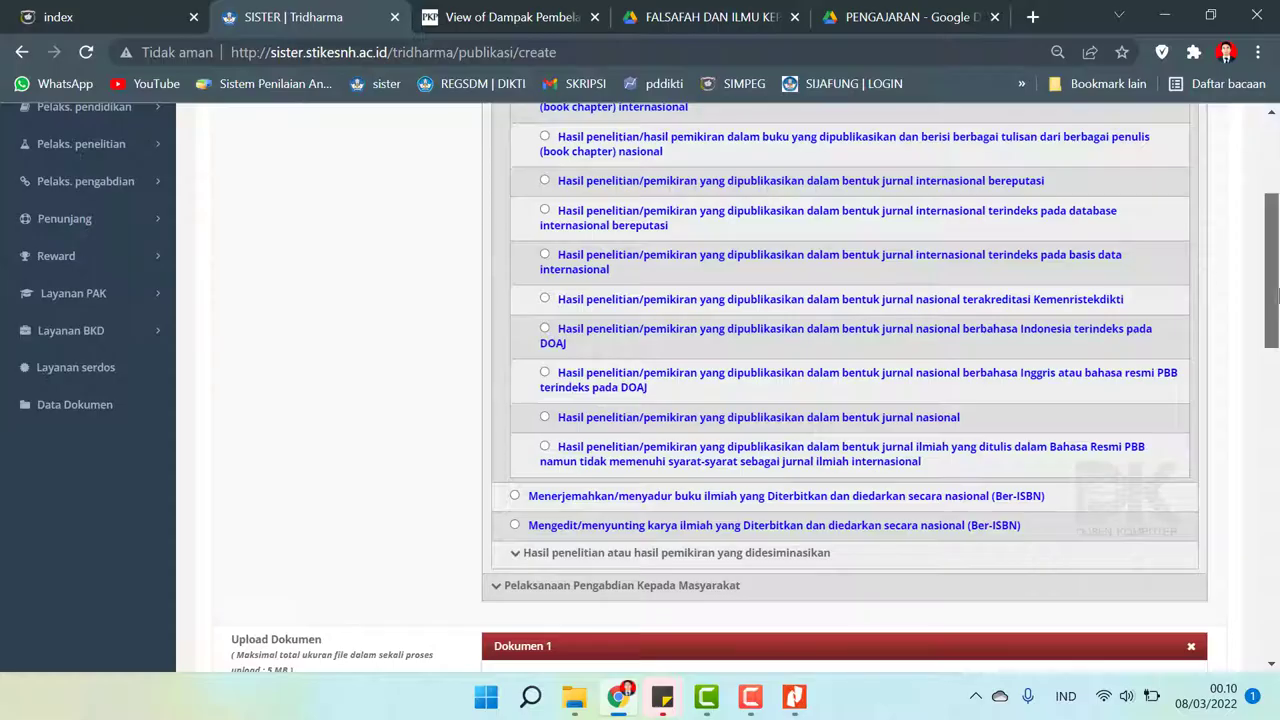
{"action": "scroll", "coordinate": [1278, 295], "scroll_direction": "up", "scroll_amount": 1}
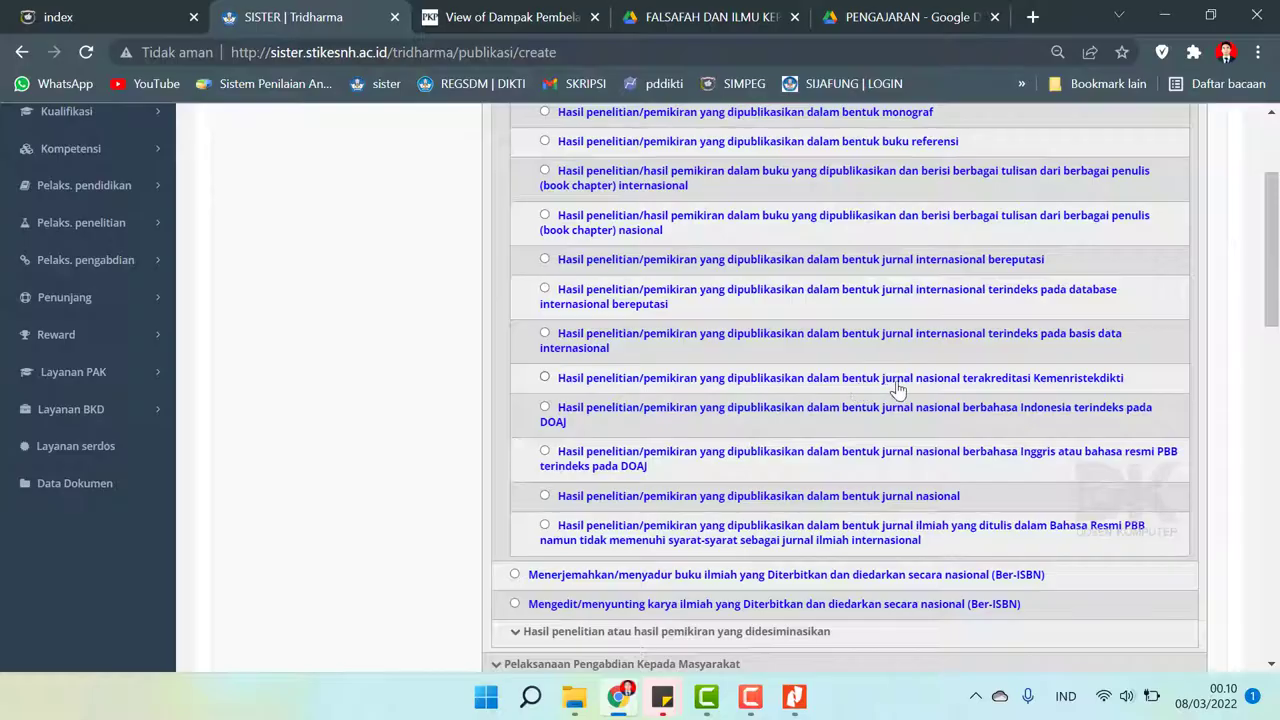
{"action": "left_click", "coordinate": [545, 378]}
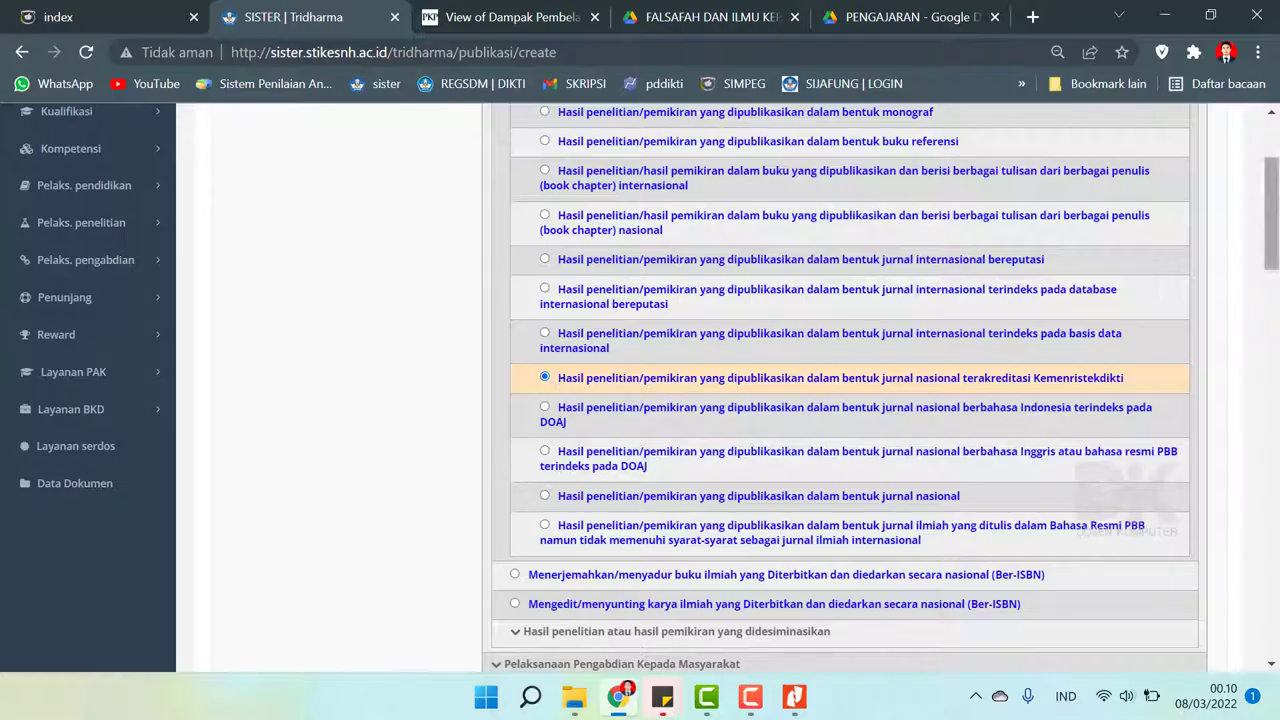
{"action": "scroll", "coordinate": [640, 385], "scroll_direction": "down", "scroll_amount": 4}
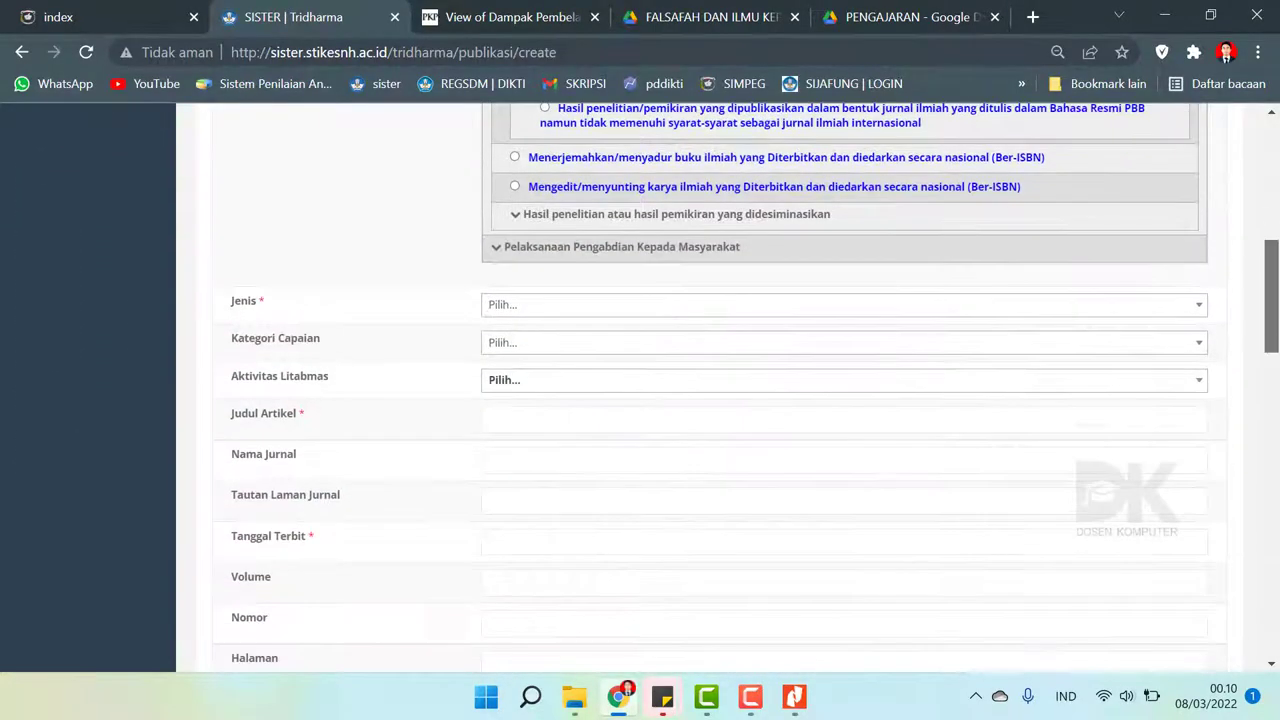
- Set the publication type to Jurnal nasional terakreditasi and the achievement category to Publikasi
{"action": "left_click", "coordinate": [524, 310]}
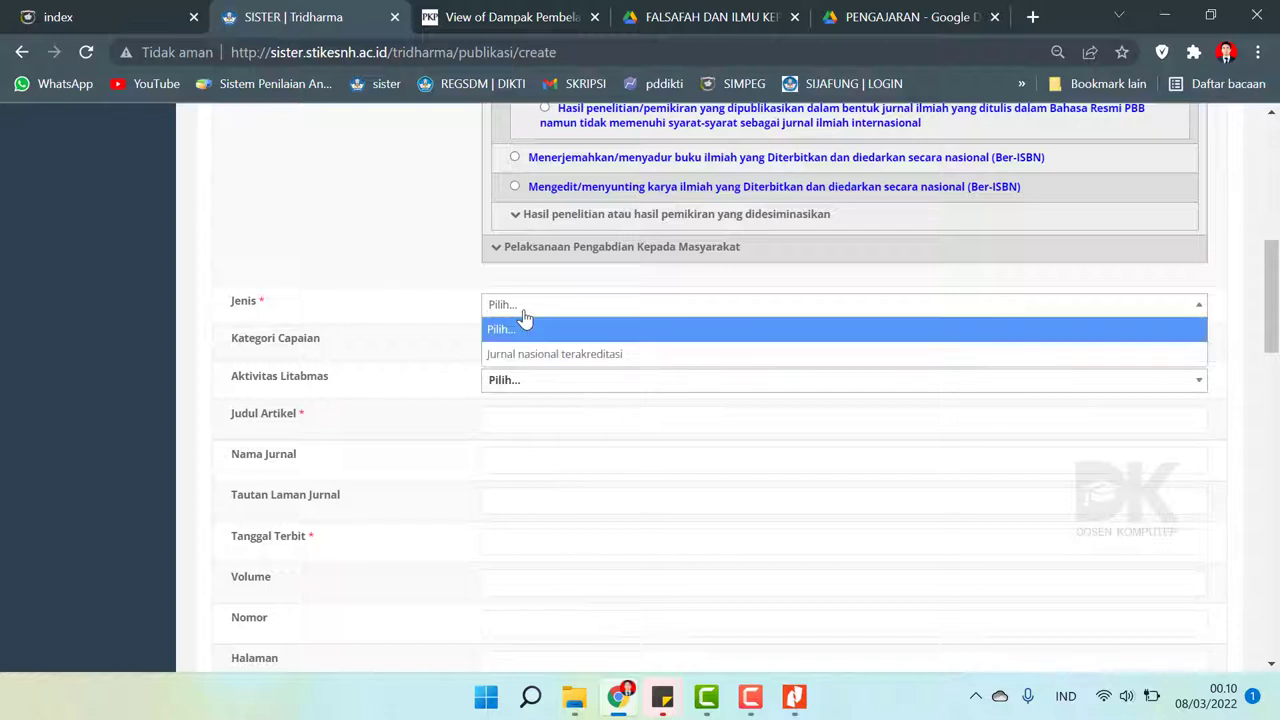
{"action": "key", "text": "Down"}
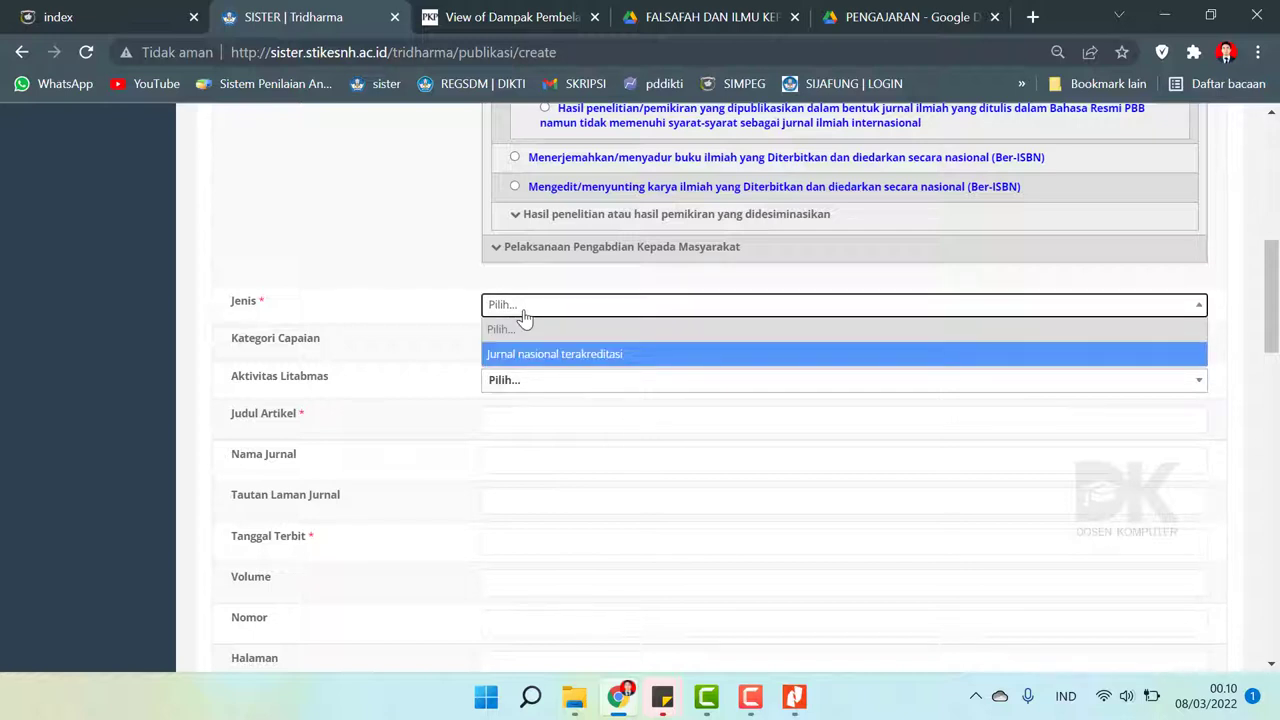
{"action": "key", "text": "Return"}
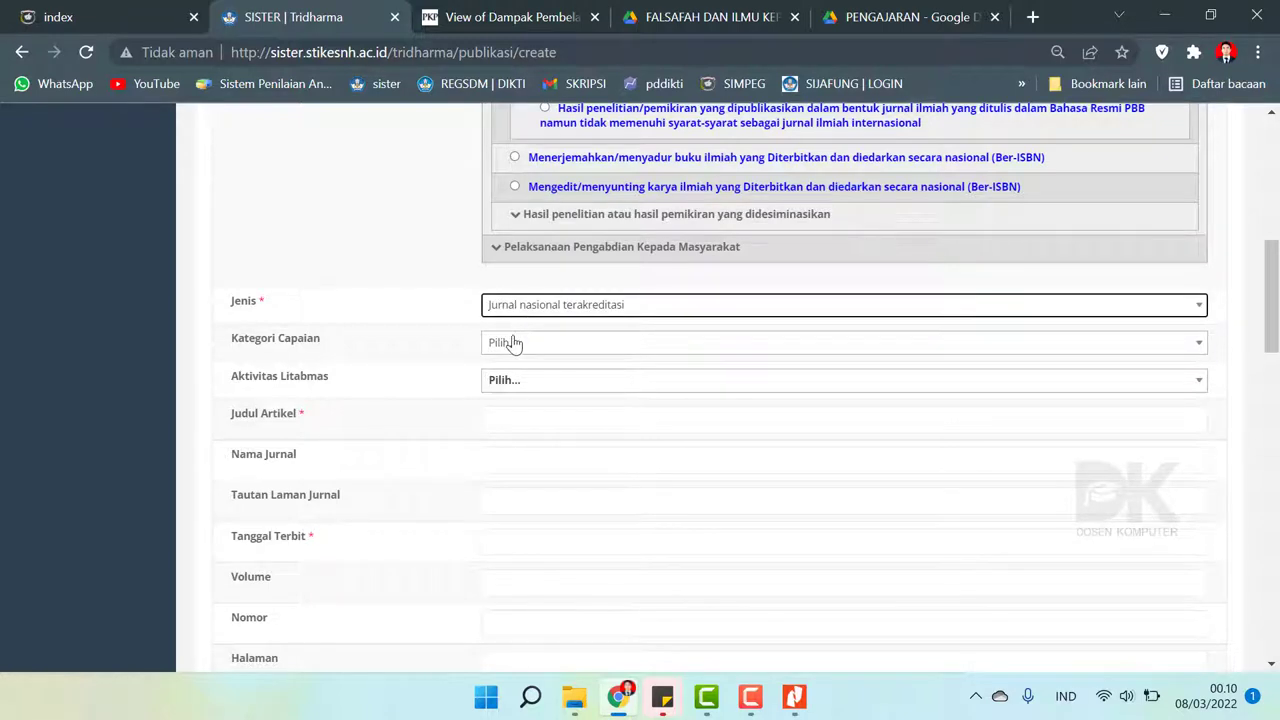
{"action": "left_click", "coordinate": [512, 343]}
{"action": "scroll", "coordinate": [502, 390], "scroll_direction": "down", "scroll_amount": 1}
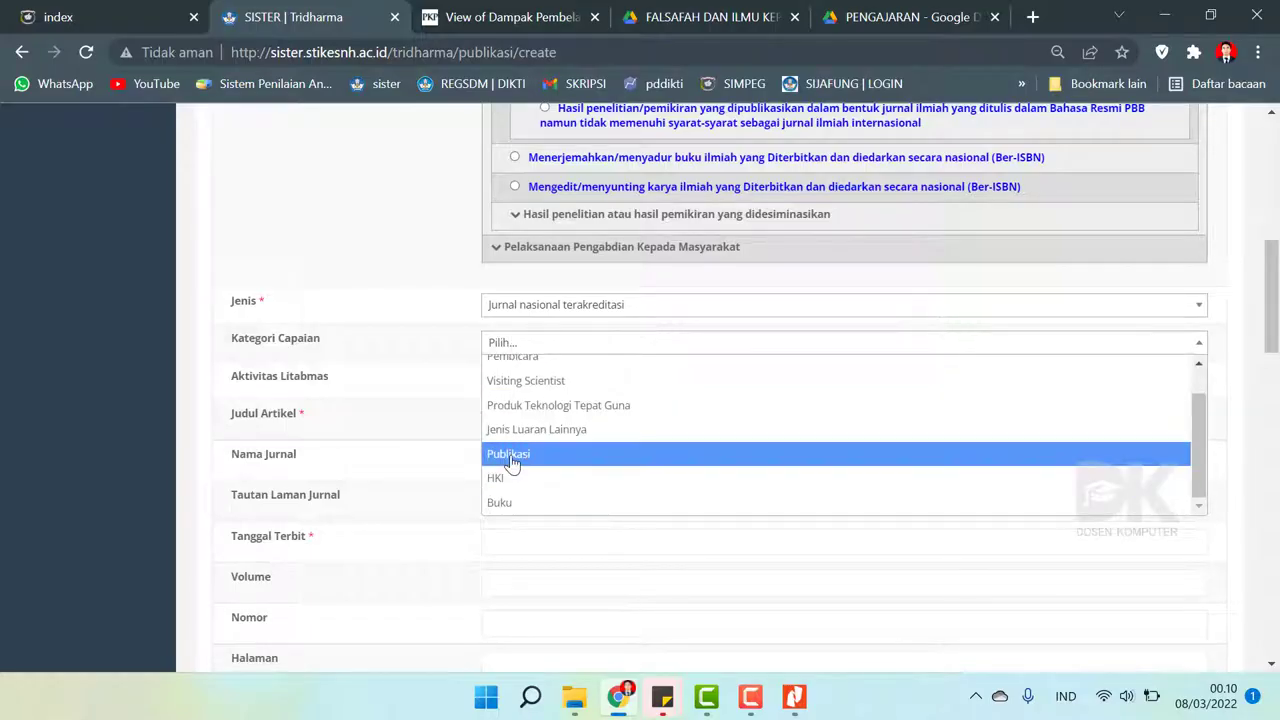
{"action": "left_click", "coordinate": [510, 455]}
{"action": "left_click", "coordinate": [518, 395]}
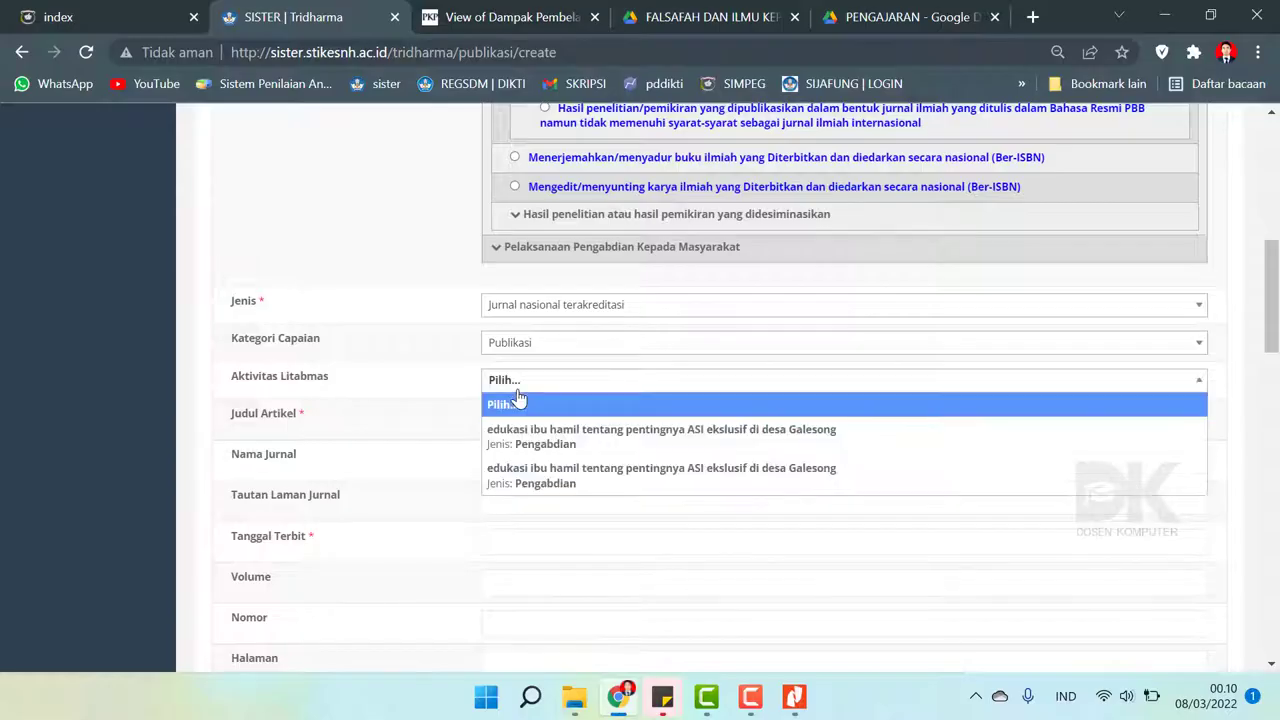
{"action": "left_click", "coordinate": [518, 395]}
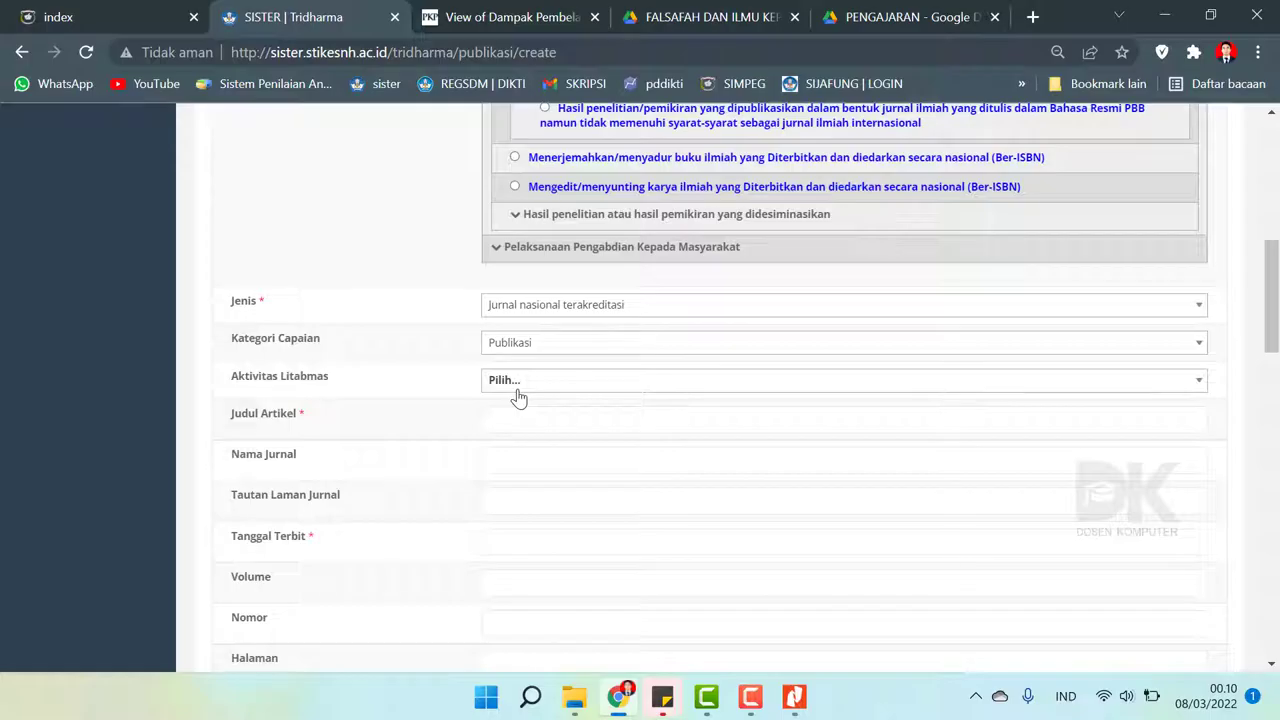
- Type the article title into Judul Artikel, reading it from the journal PDF
{"action": "left_click", "coordinate": [514, 418]}
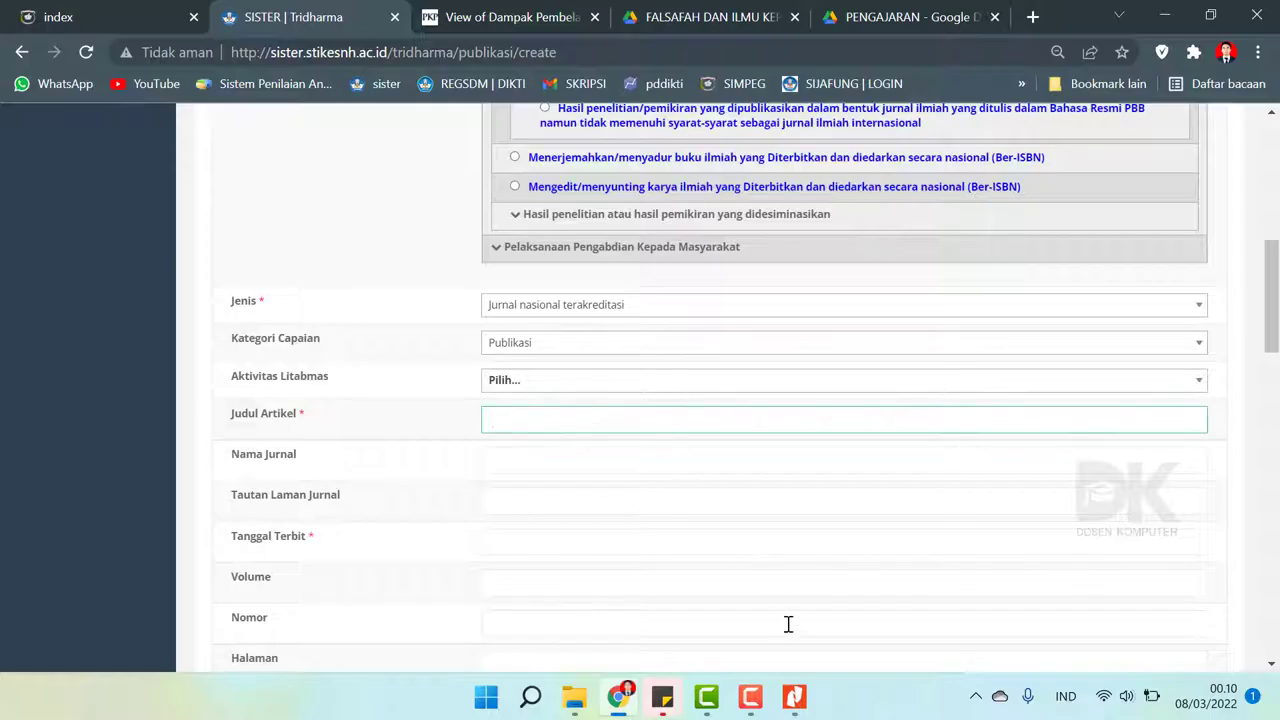
{"action": "left_click", "coordinate": [794, 696]}
{"action": "left_click", "coordinate": [794, 696]}
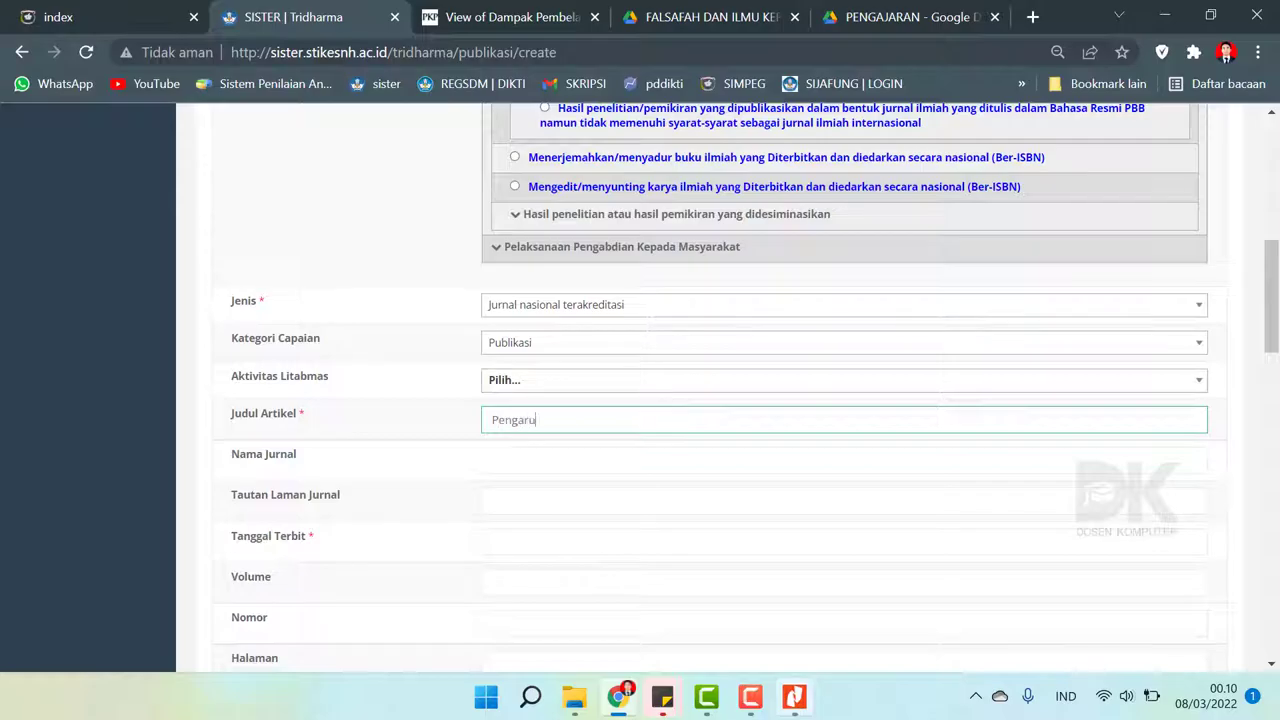
{"action": "key", "text": "alt+Tab"}
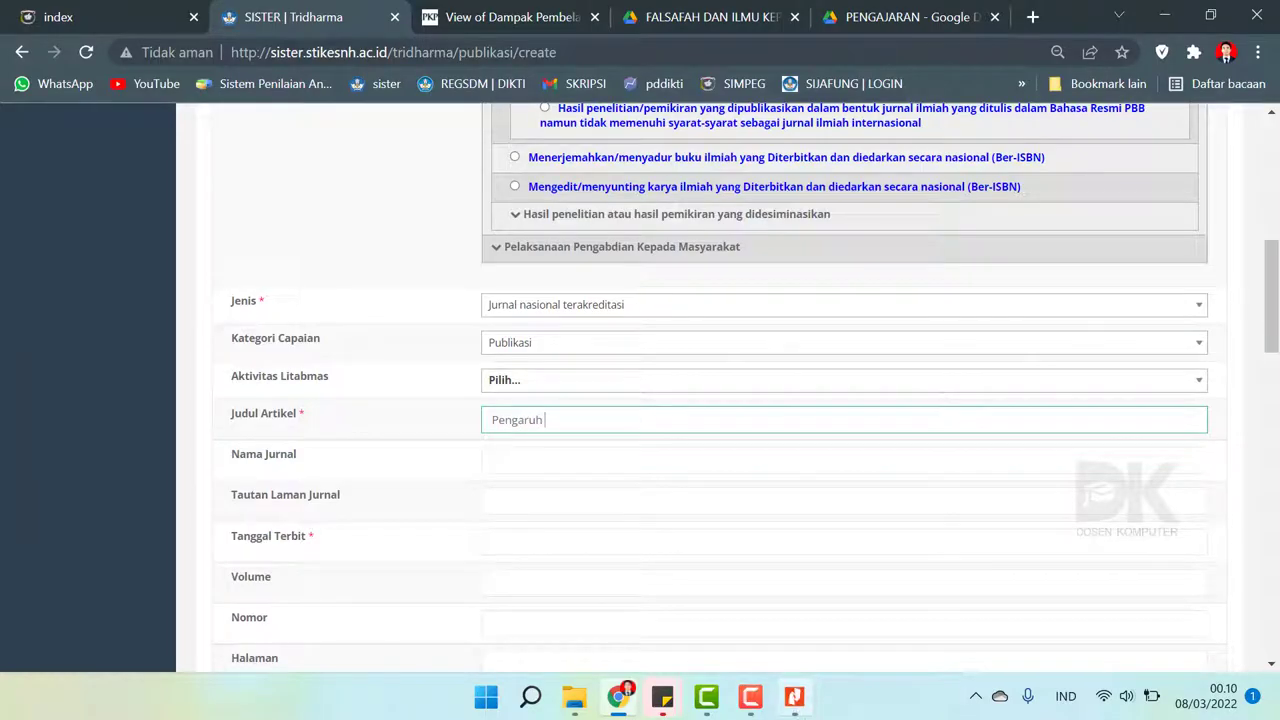
{"action": "key", "text": "alt+Tab"}
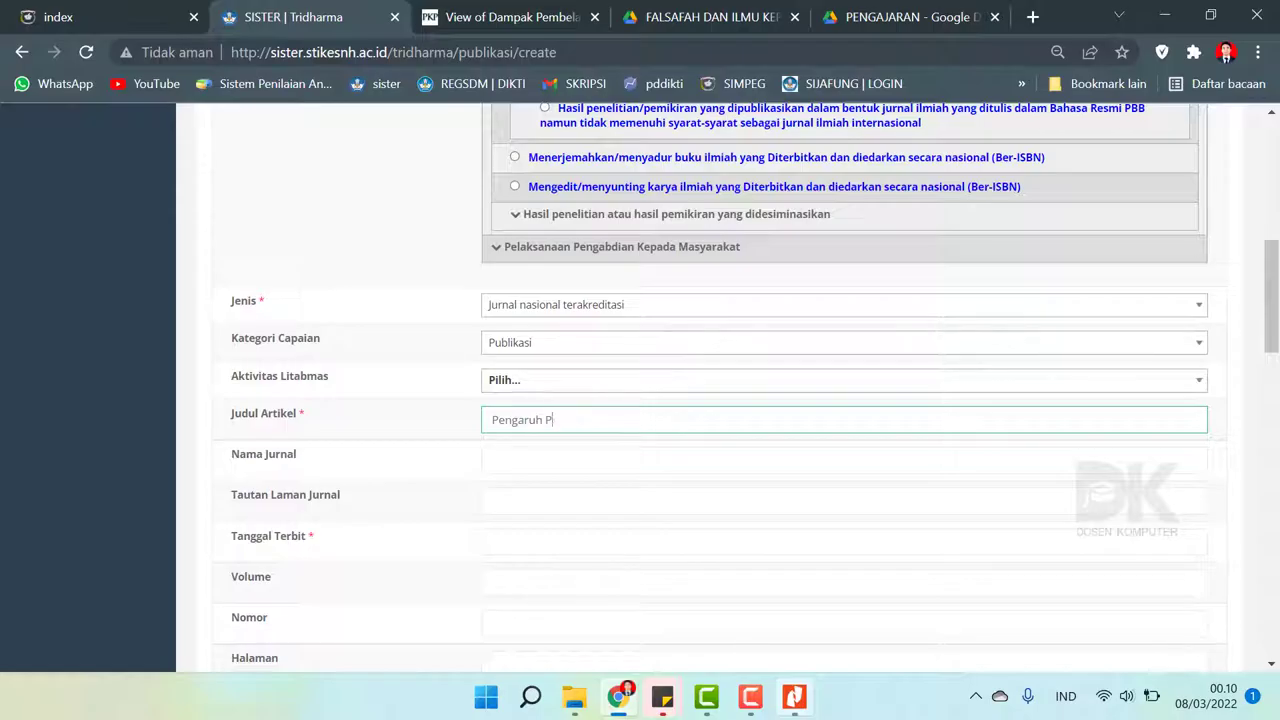
{"action": "type", "text": "Penutu"}
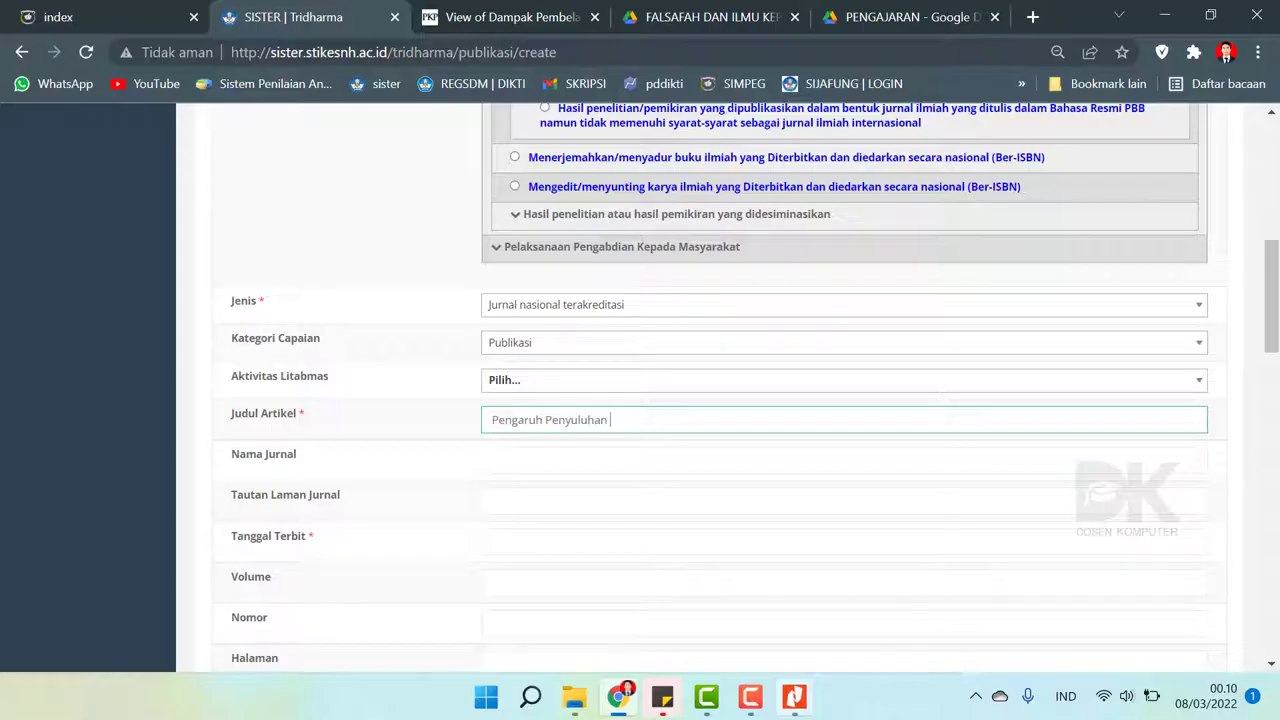
{"action": "type", "text": "rhadap"}
{"action": "key", "text": "alt+Tab"}
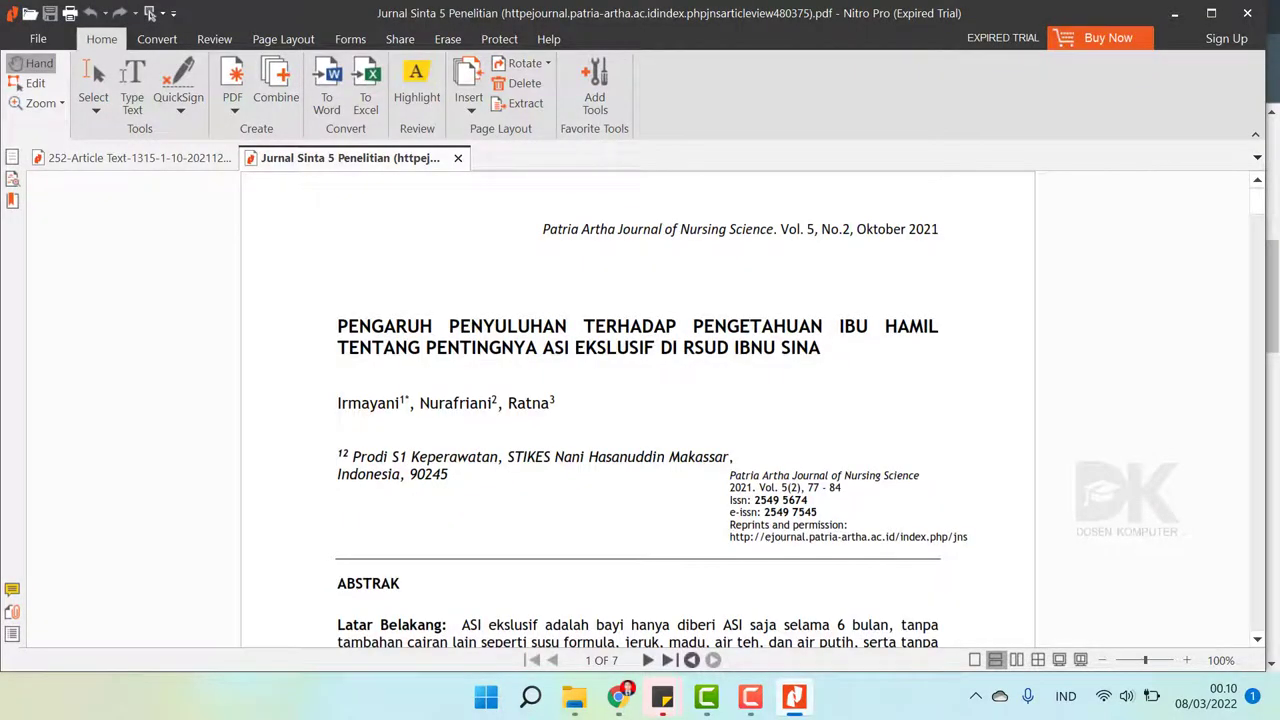
{"action": "key", "text": "alt+Tab"}
{"action": "type", "text": "ap enge"}
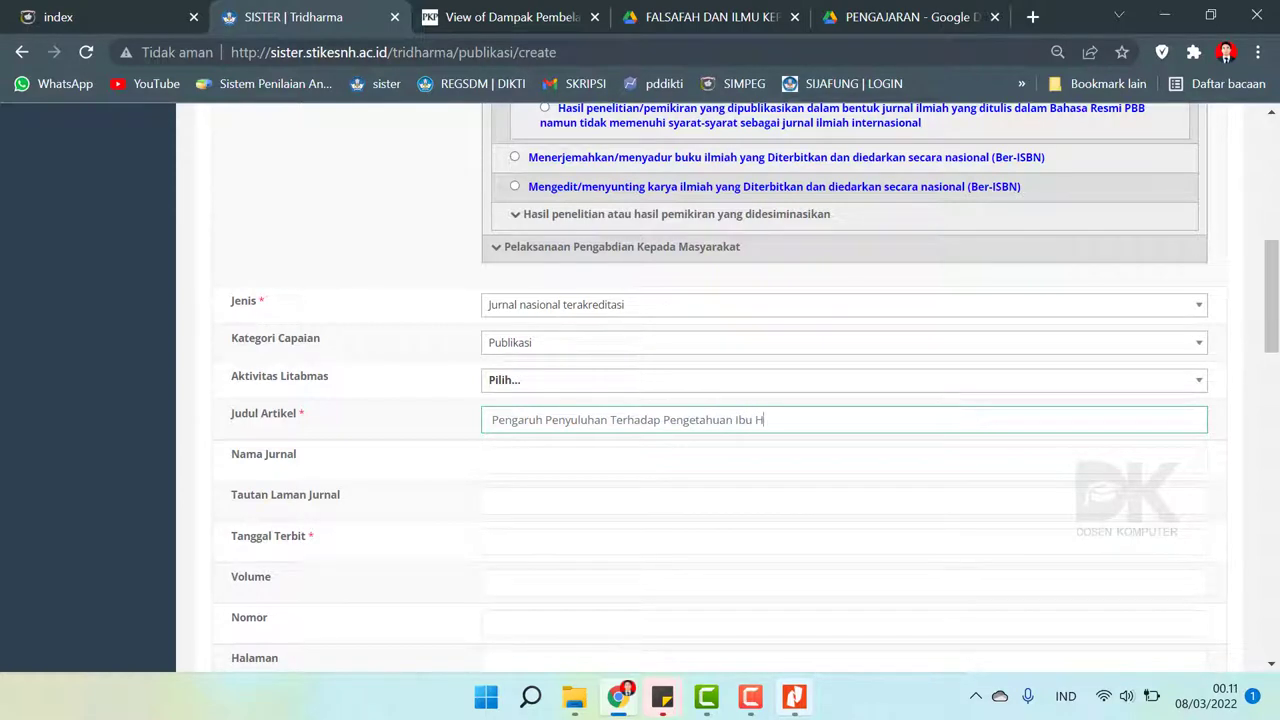
{"action": "key", "text": "alt+Tab"}
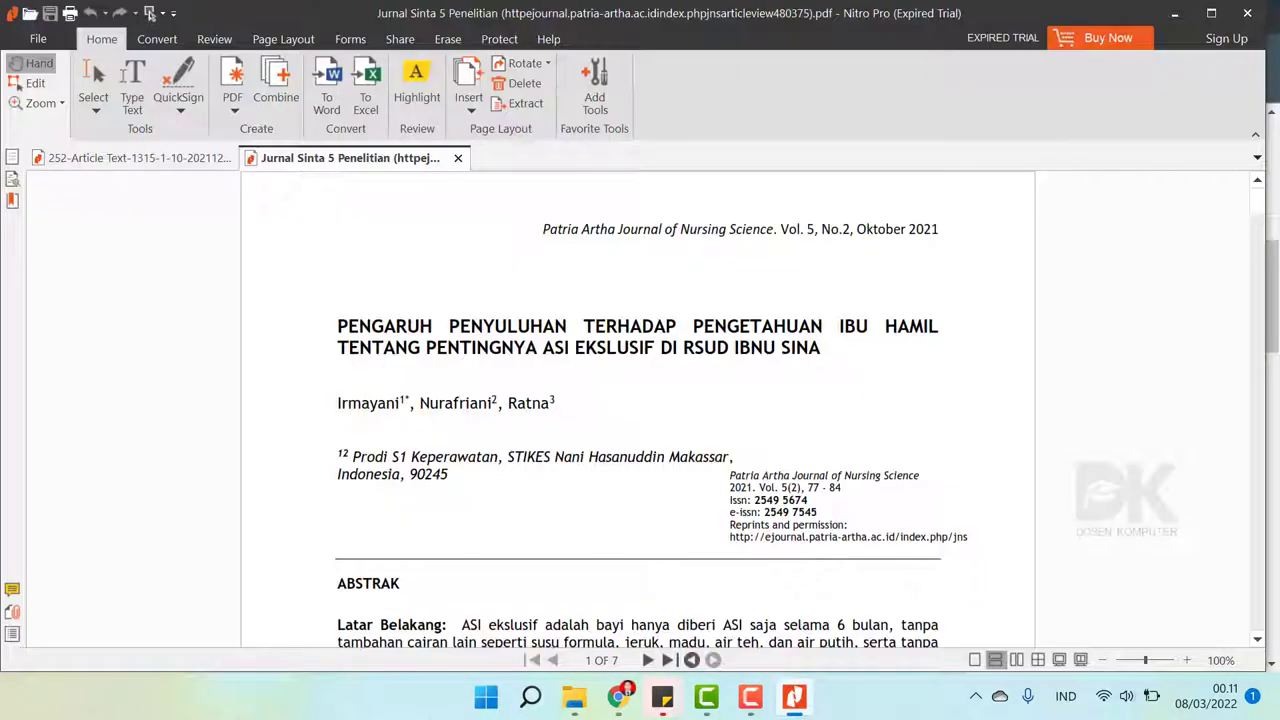
{"action": "key", "text": "alt+Tab"}
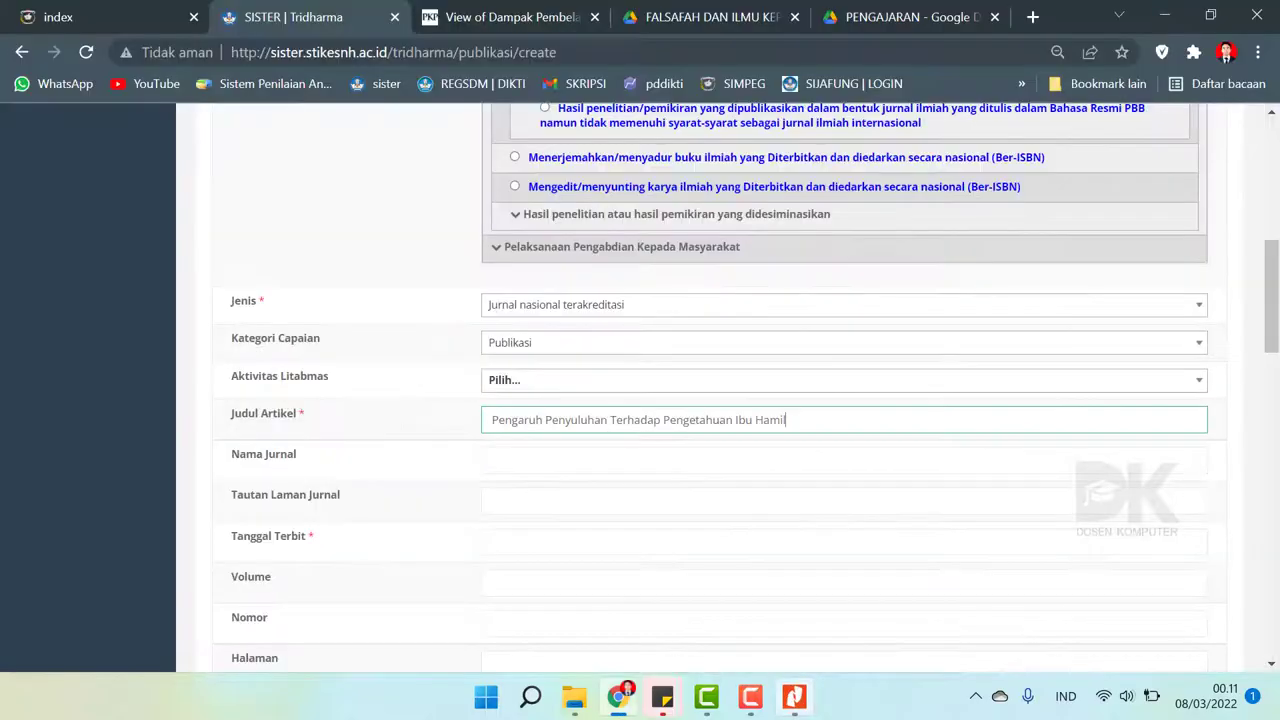
{"action": "type", "text": "g Pentingnya"}
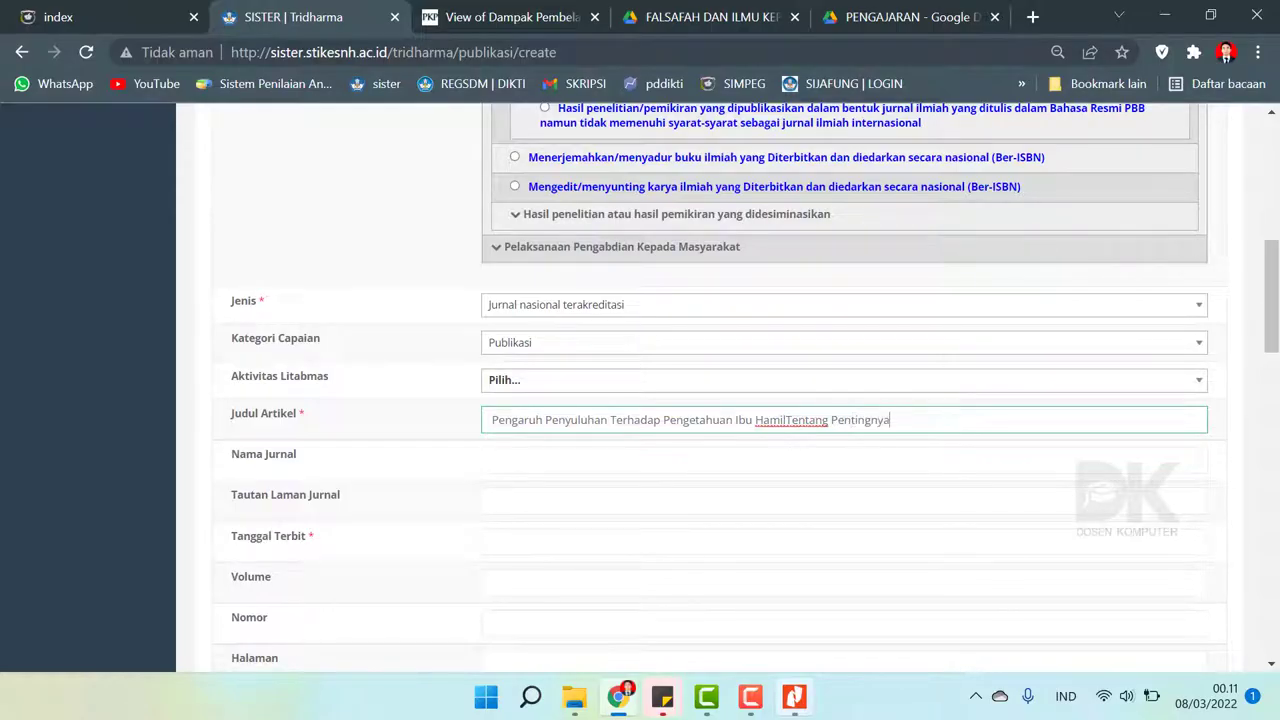
- Correct the title text between 'Hamil' and 'Tentang' and finish its ending against the PDF
{"action": "left_click", "coordinate": [789, 421]}
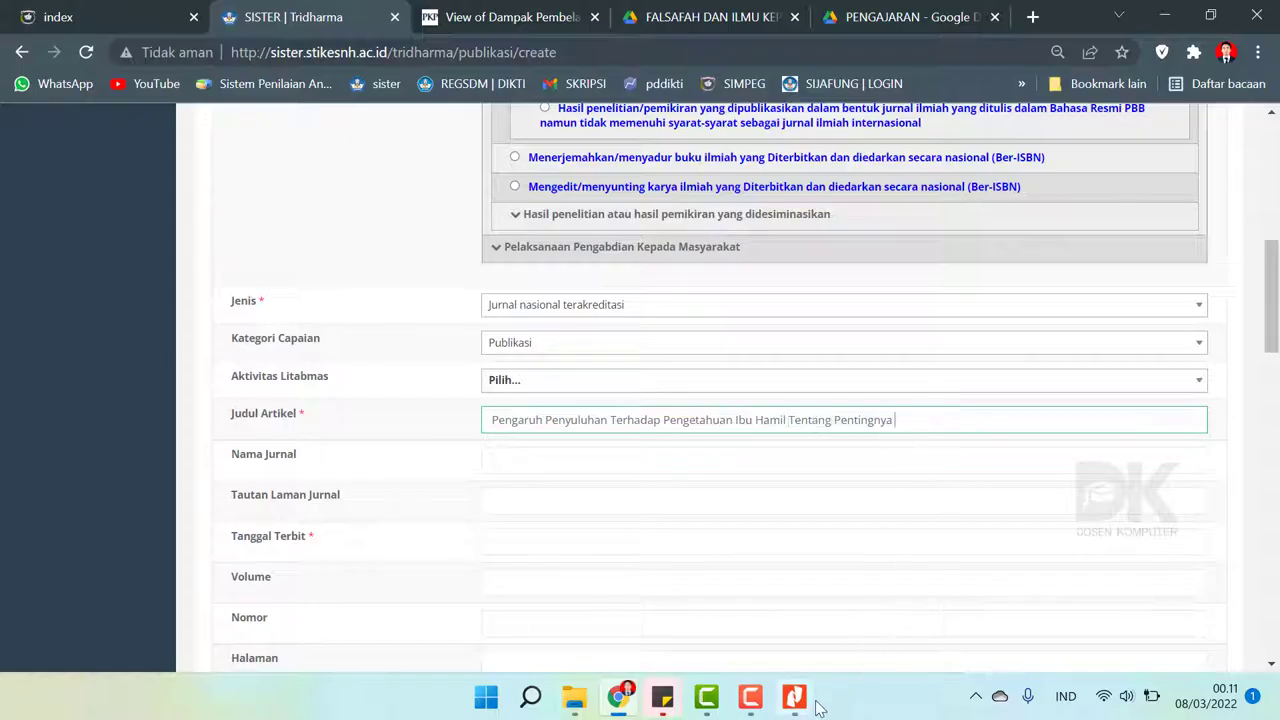
{"action": "left_click", "coordinate": [796, 698]}
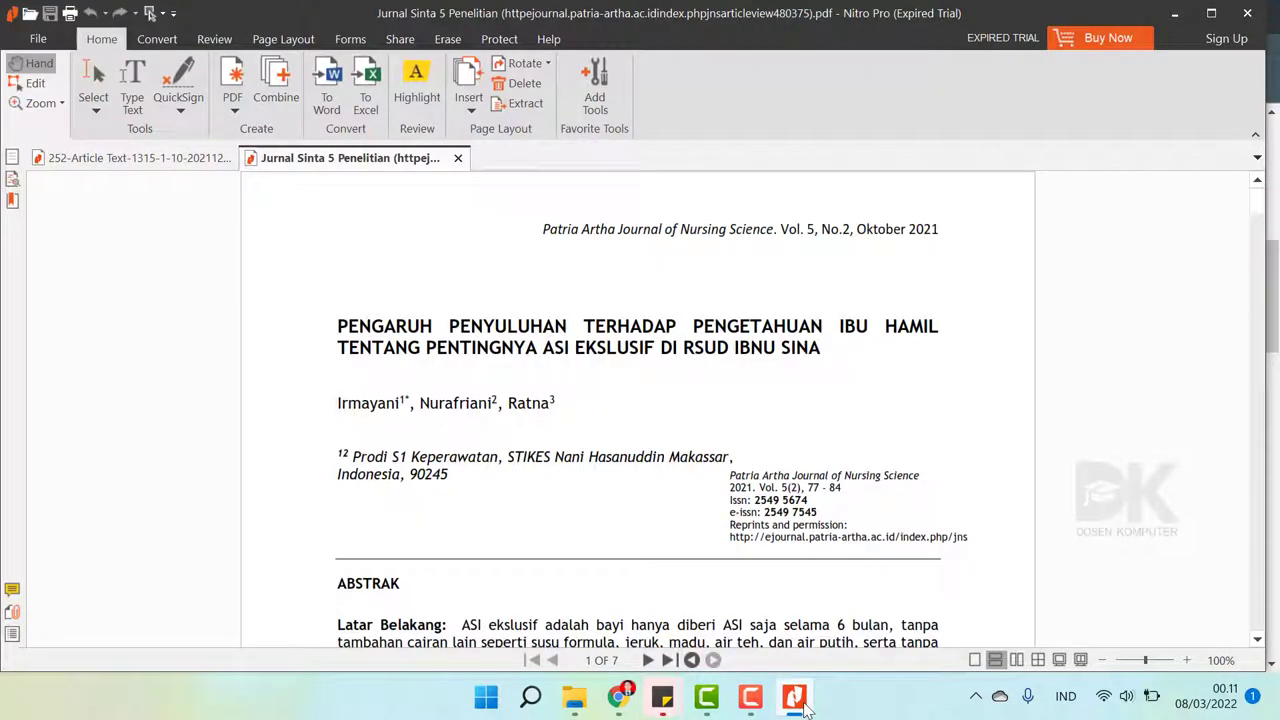
{"action": "left_click", "coordinate": [796, 698]}
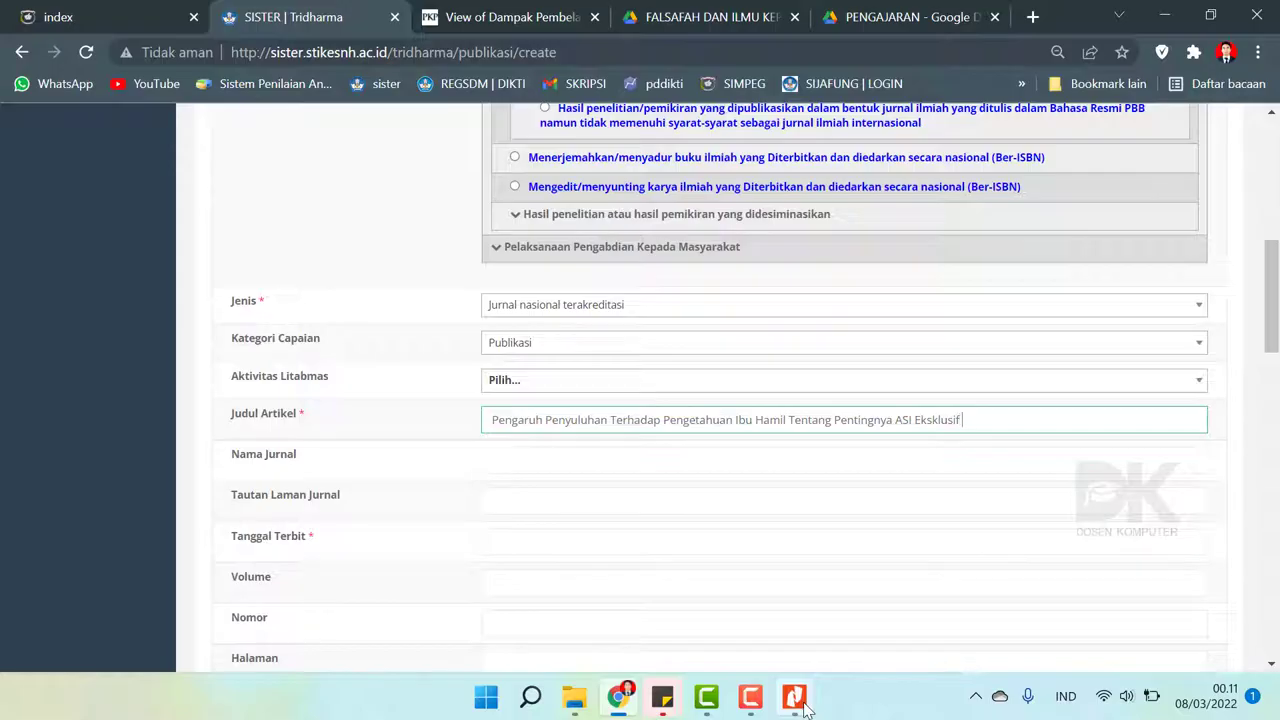
{"action": "left_click", "coordinate": [796, 698]}
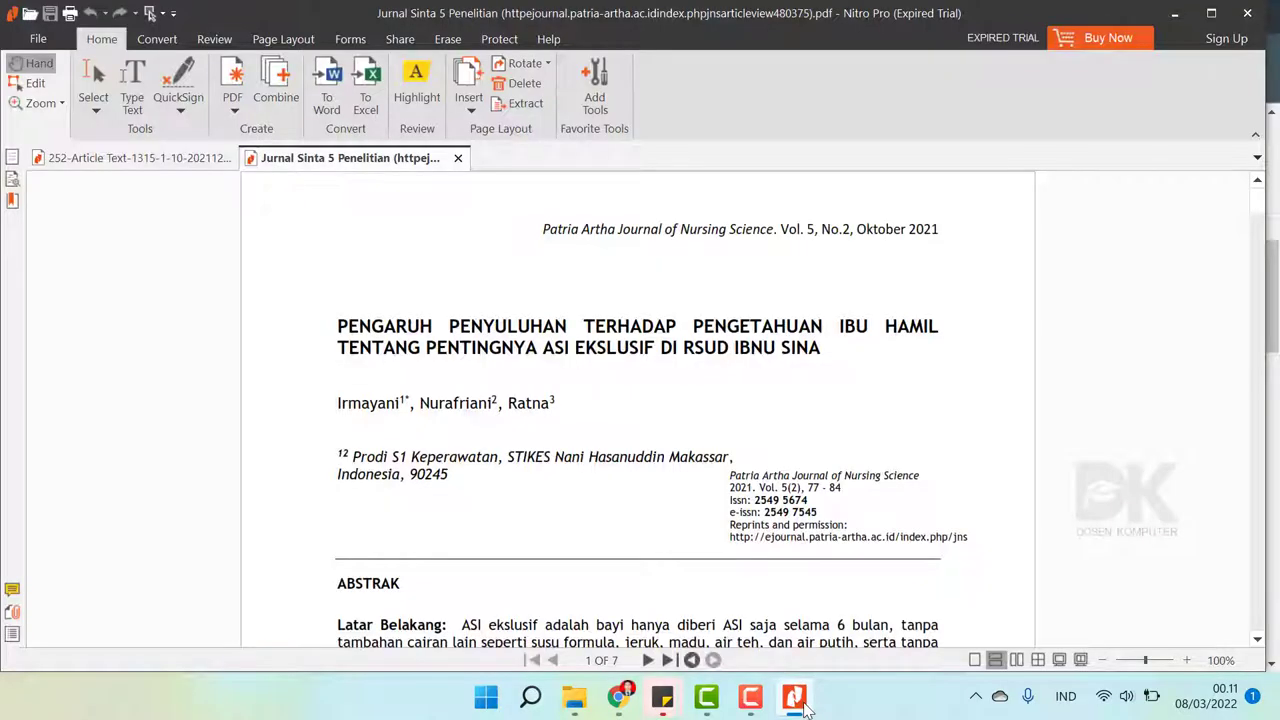
{"action": "left_click", "coordinate": [805, 705]}
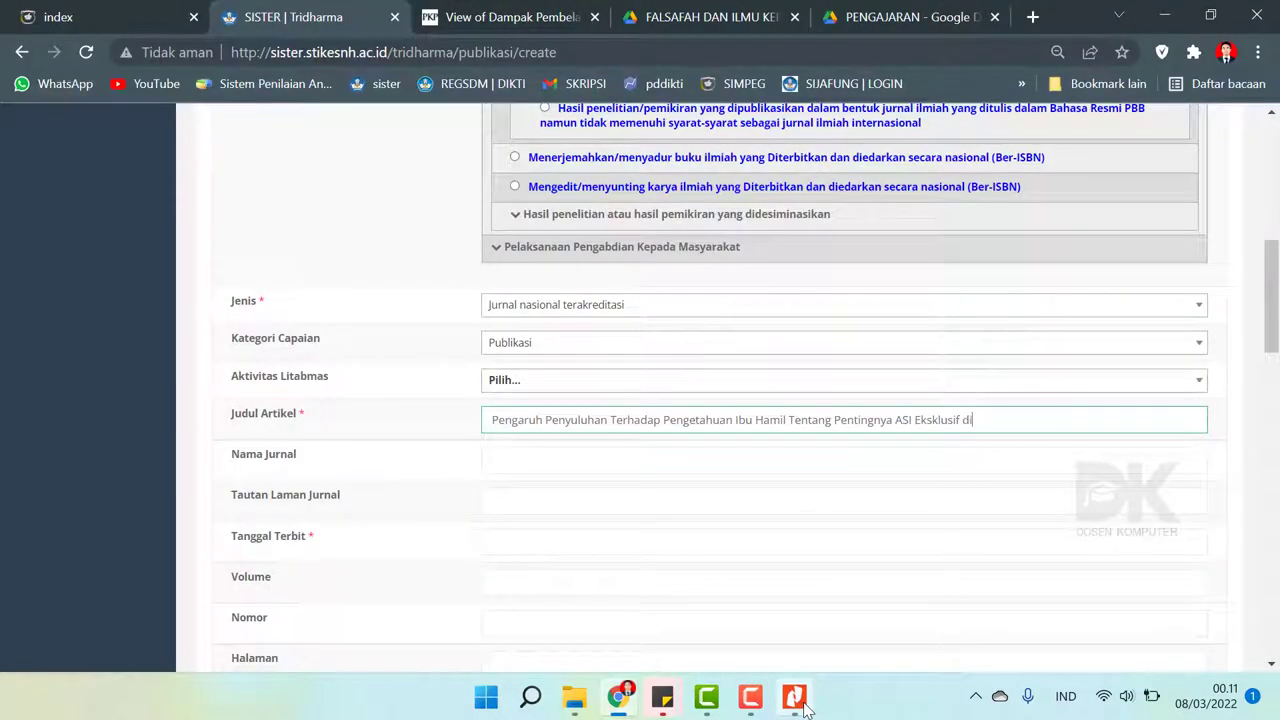
{"action": "type", "text": "RSUD Ibnu Sina"}
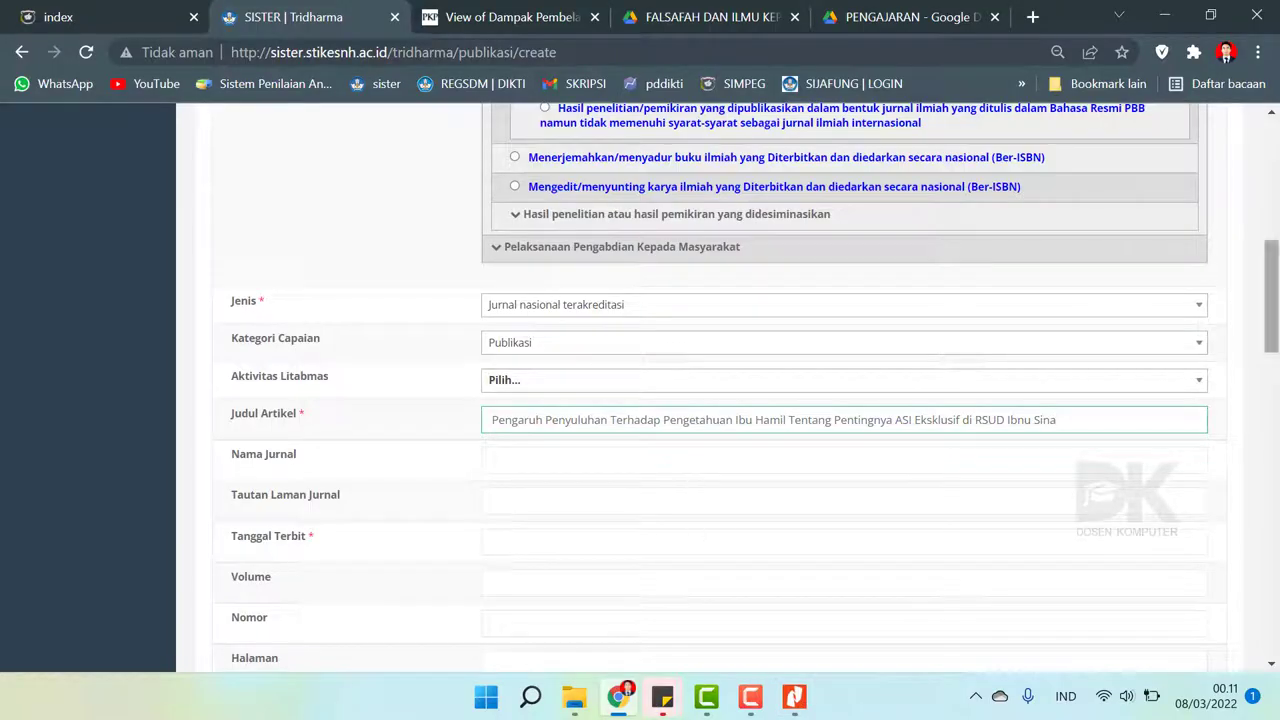
{"action": "mouse_move", "coordinate": [1271, 296]}
{"action": "left_mouse_down"}
{"action": "mouse_move", "coordinate": [1271, 198]}
{"action": "mouse_move", "coordinate": [1271, 358]}
{"action": "mouse_move", "coordinate": [1271, 314]}
{"action": "left_mouse_up"}
- Copy 'Patria Artha Journal of Nursing Science' from the PDF header into Nama Jurnal
{"action": "left_click", "coordinate": [549, 364]}
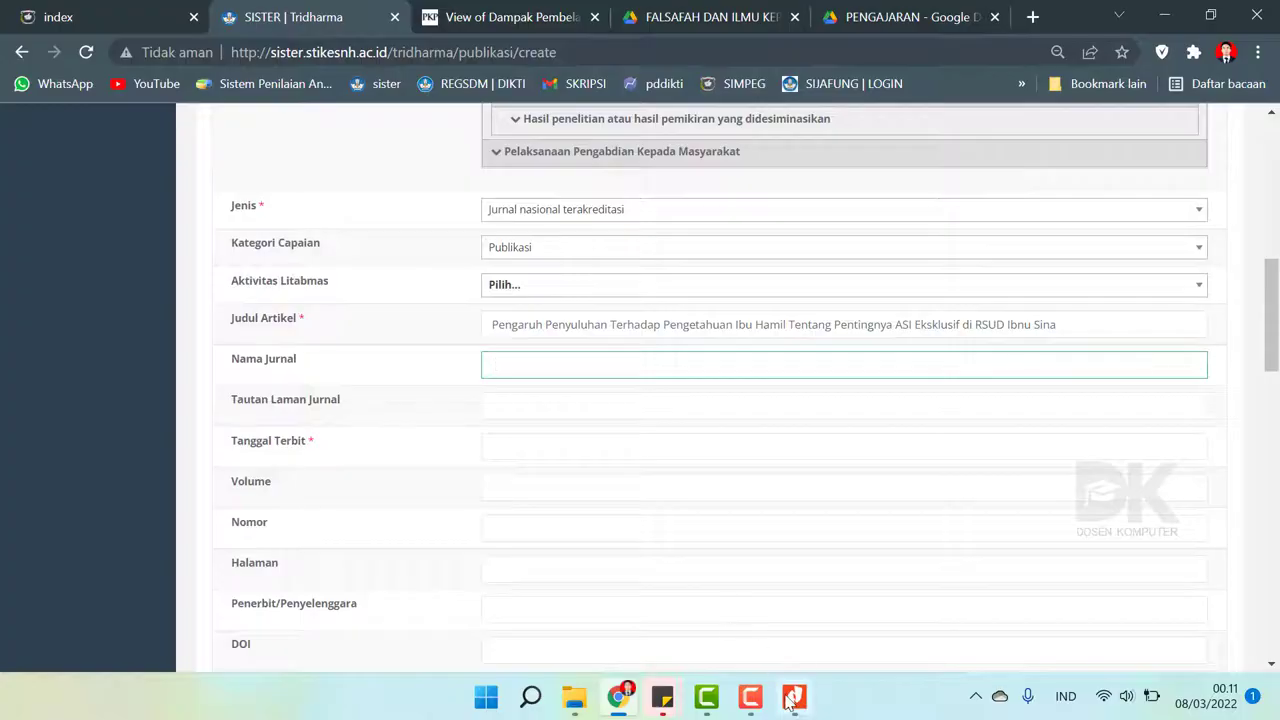
{"action": "left_click", "coordinate": [792, 698]}
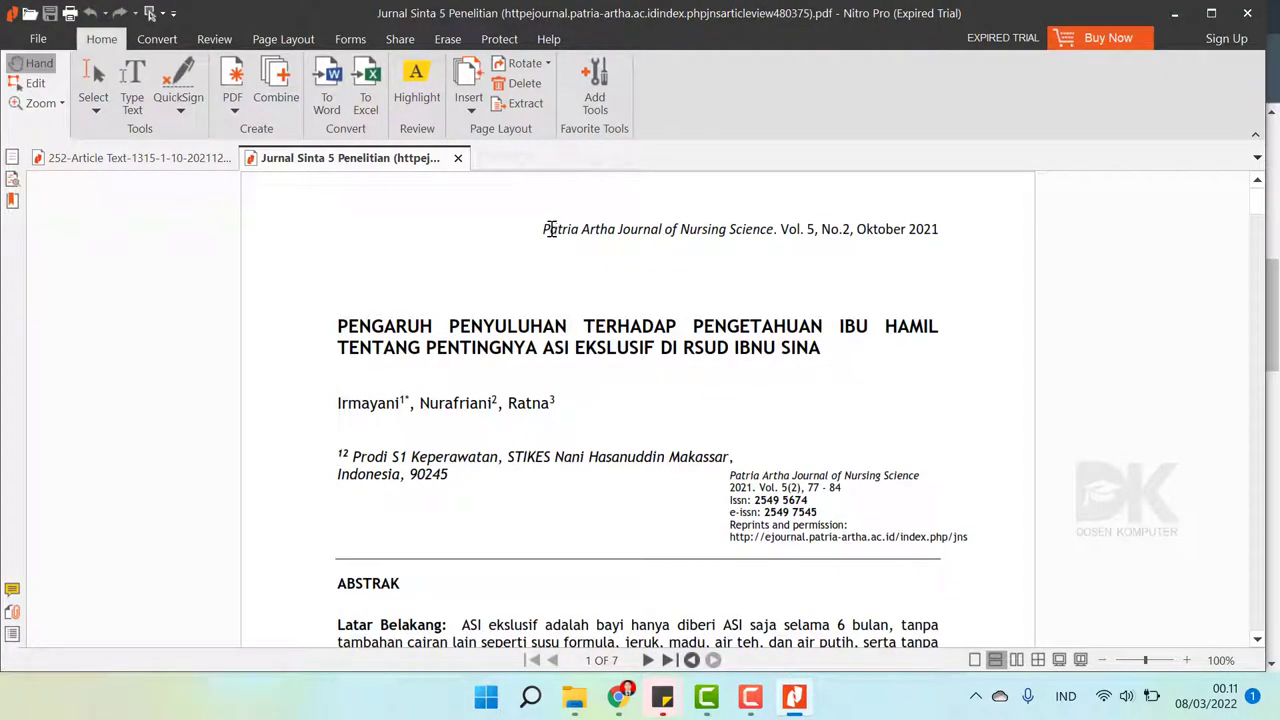
{"action": "left_click_drag", "start_coordinate": [549, 229], "coordinate": [774, 239]}
{"action": "key", "text": "ctrl+c"}
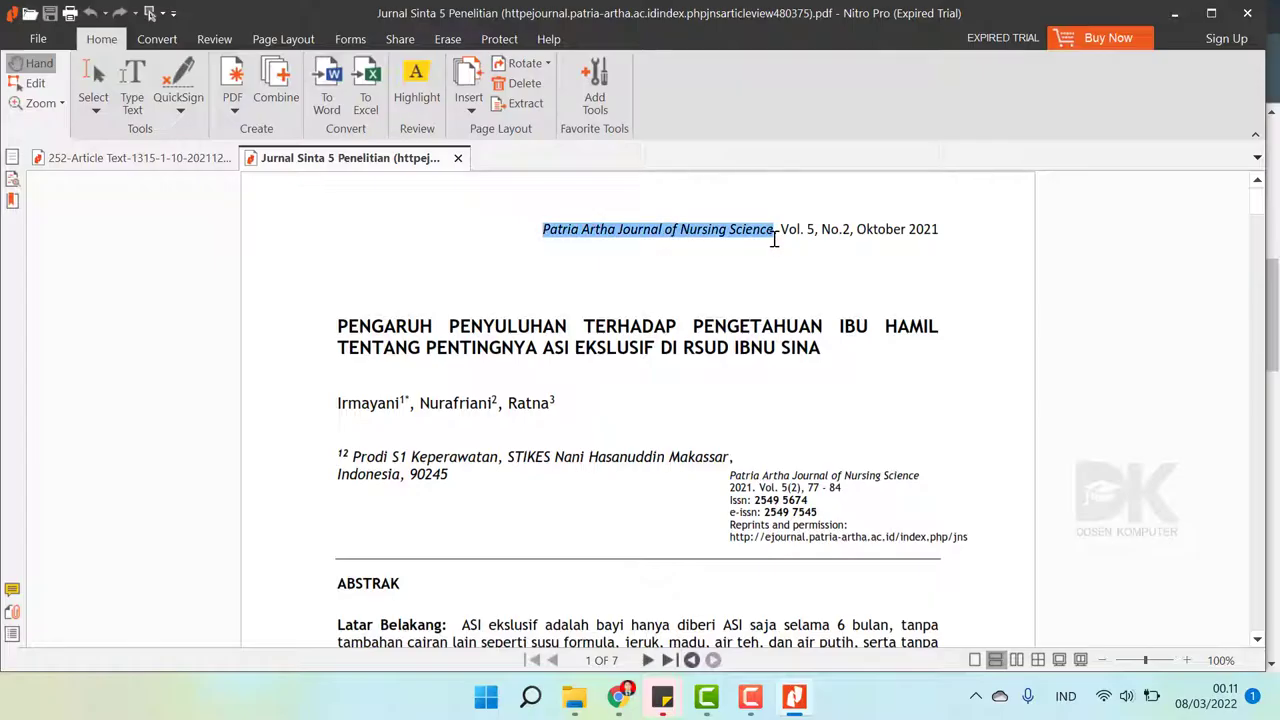
{"action": "left_click", "coordinate": [709, 702]}
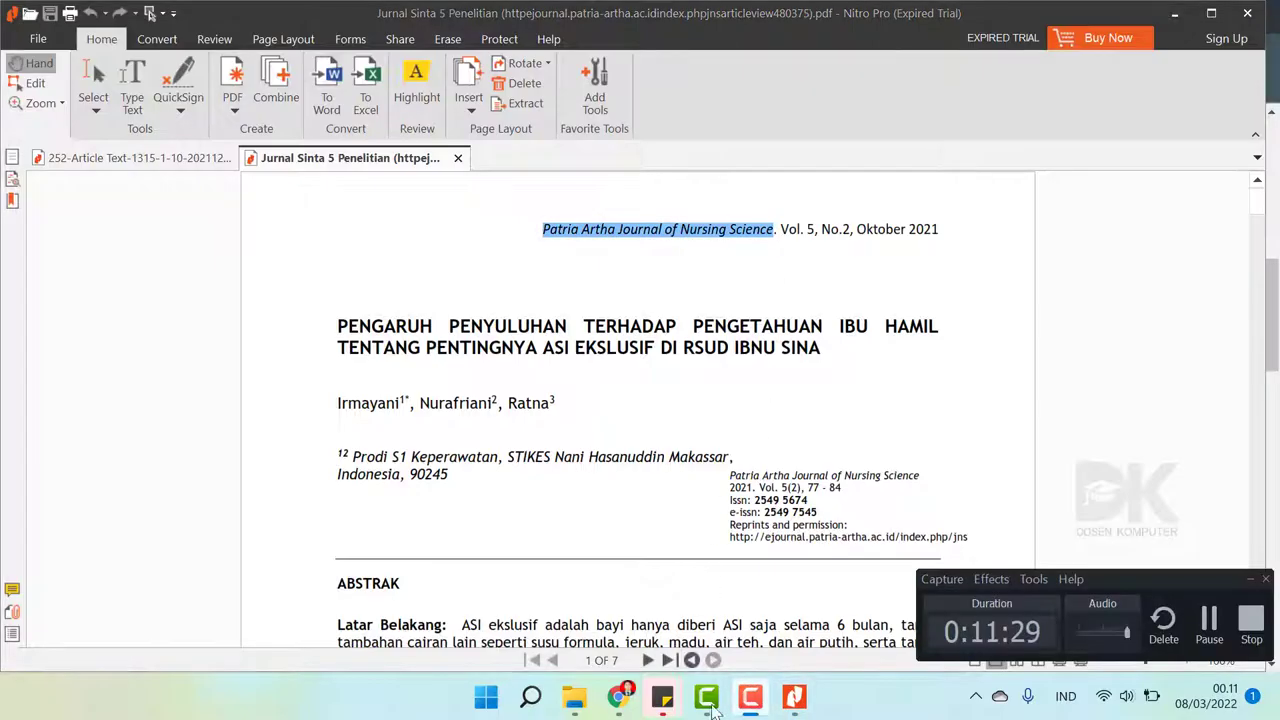
{"action": "left_click", "coordinate": [618, 697]}
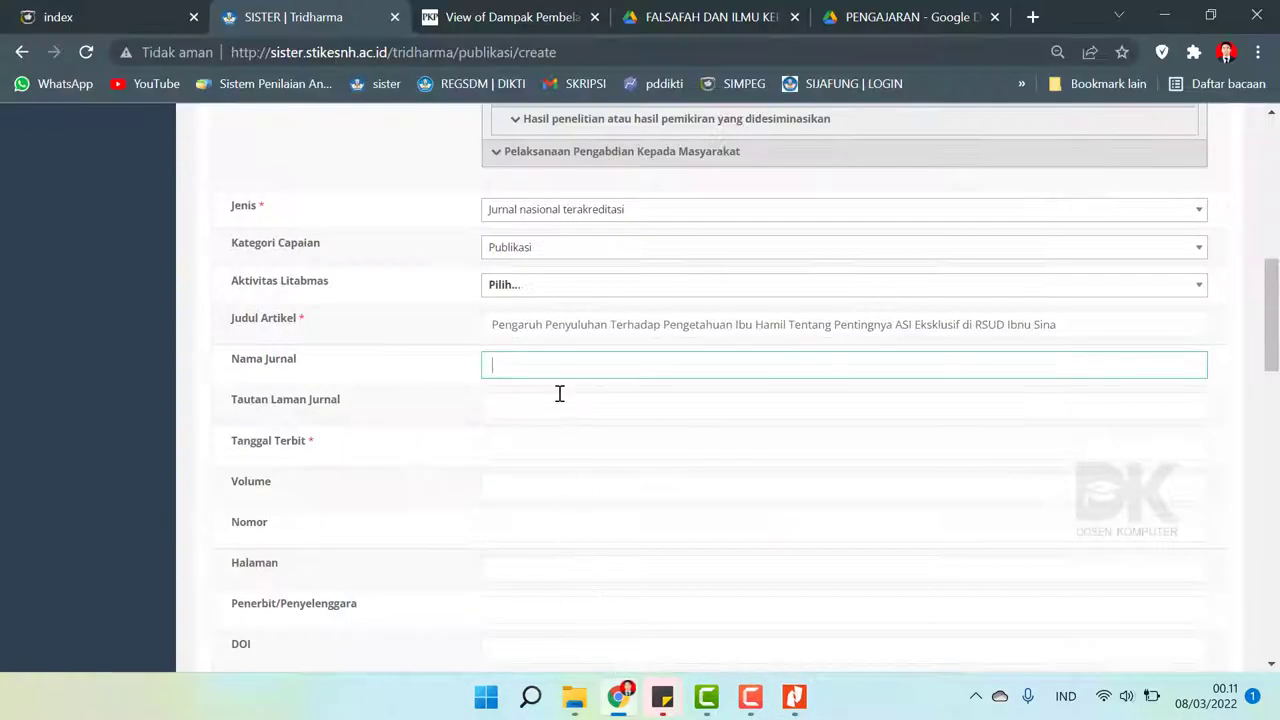
{"action": "key", "text": "ctrl+v"}
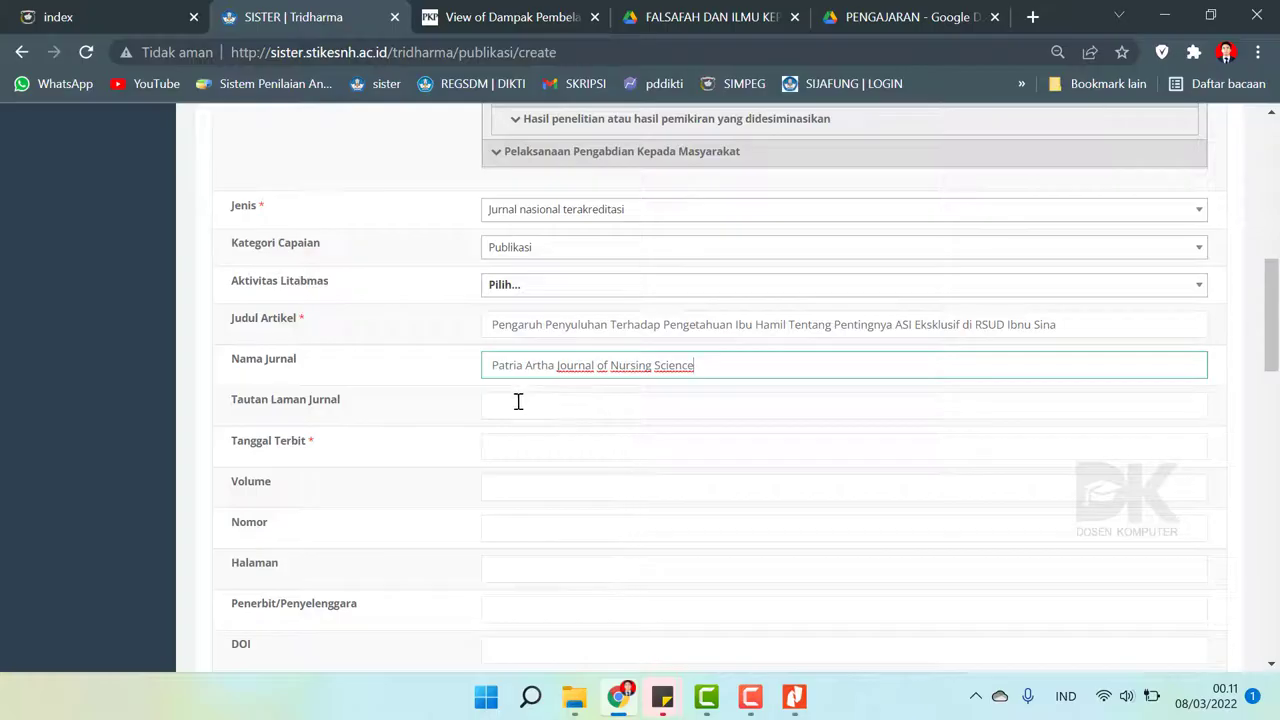
- Copy the full article title from the form to search for the journal link
{"action": "left_click", "coordinate": [518, 402]}
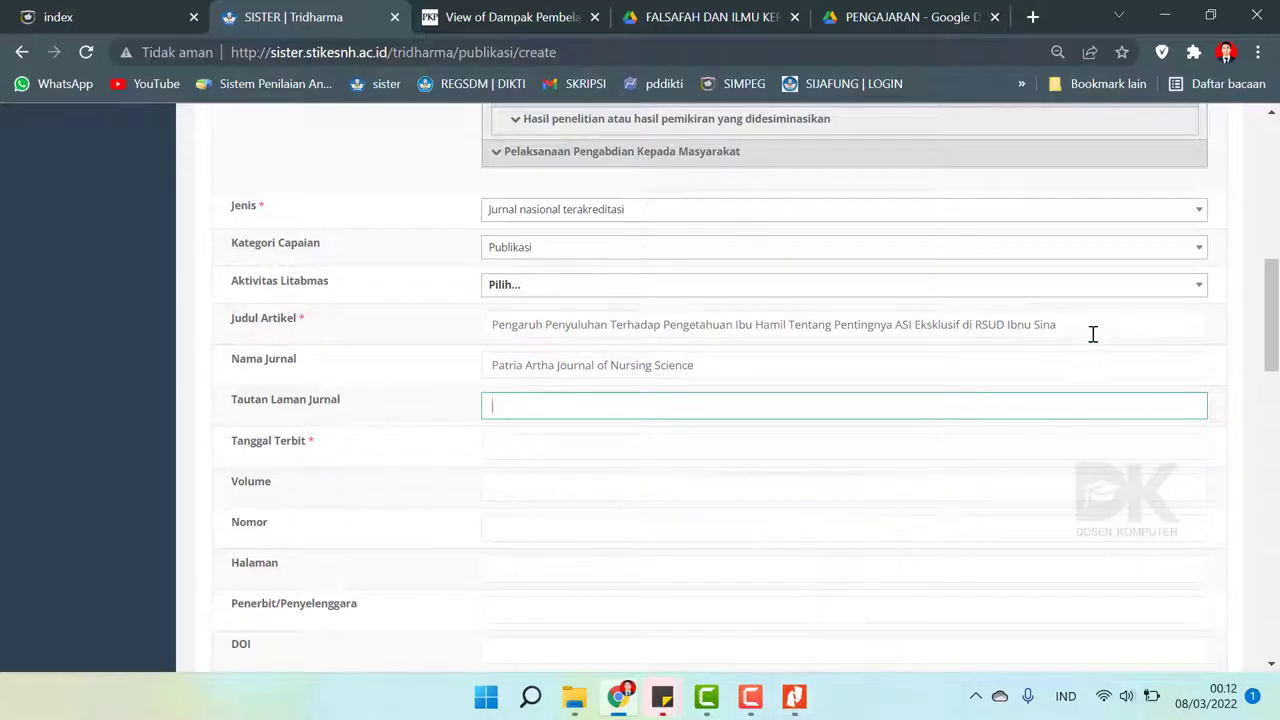
{"action": "left_click_drag", "start_coordinate": [1093, 334], "coordinate": [303, 257]}
{"action": "key", "text": "ctrl+c"}
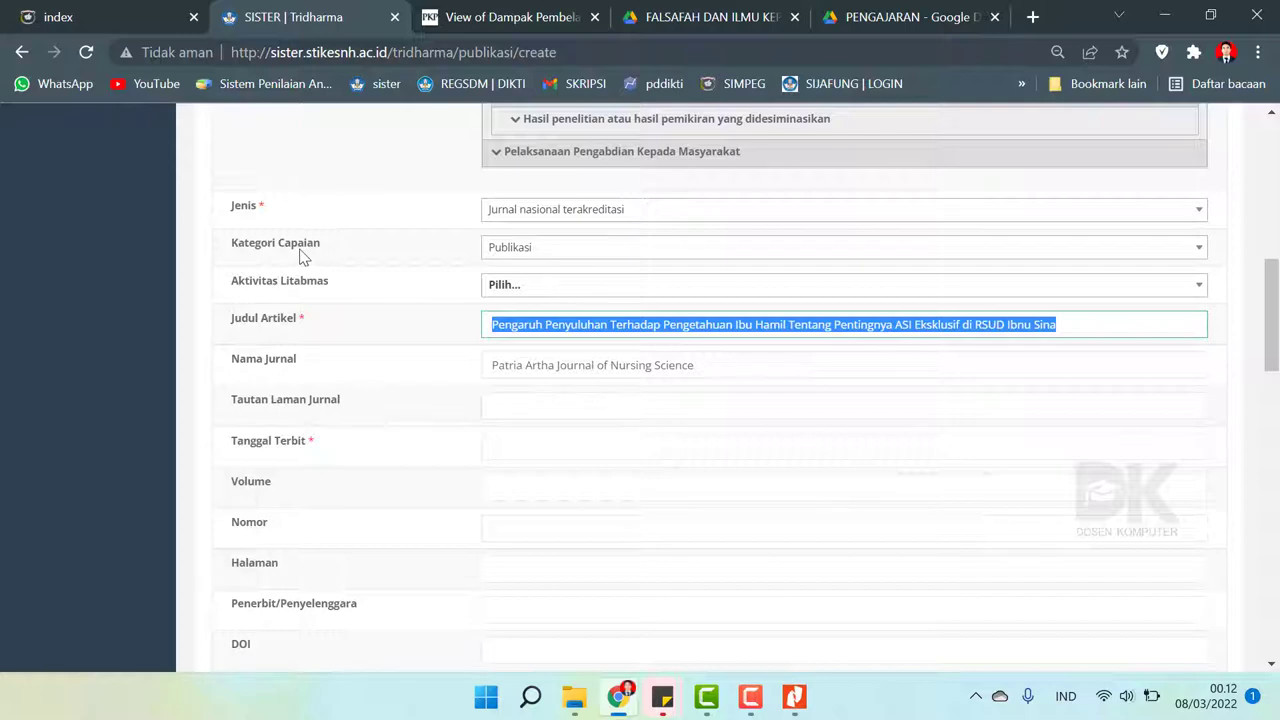
{"action": "left_click", "coordinate": [1033, 17]}
- Search Google Cendekia for the article title and review the results
{"action": "left_click", "coordinate": [289, 51]}
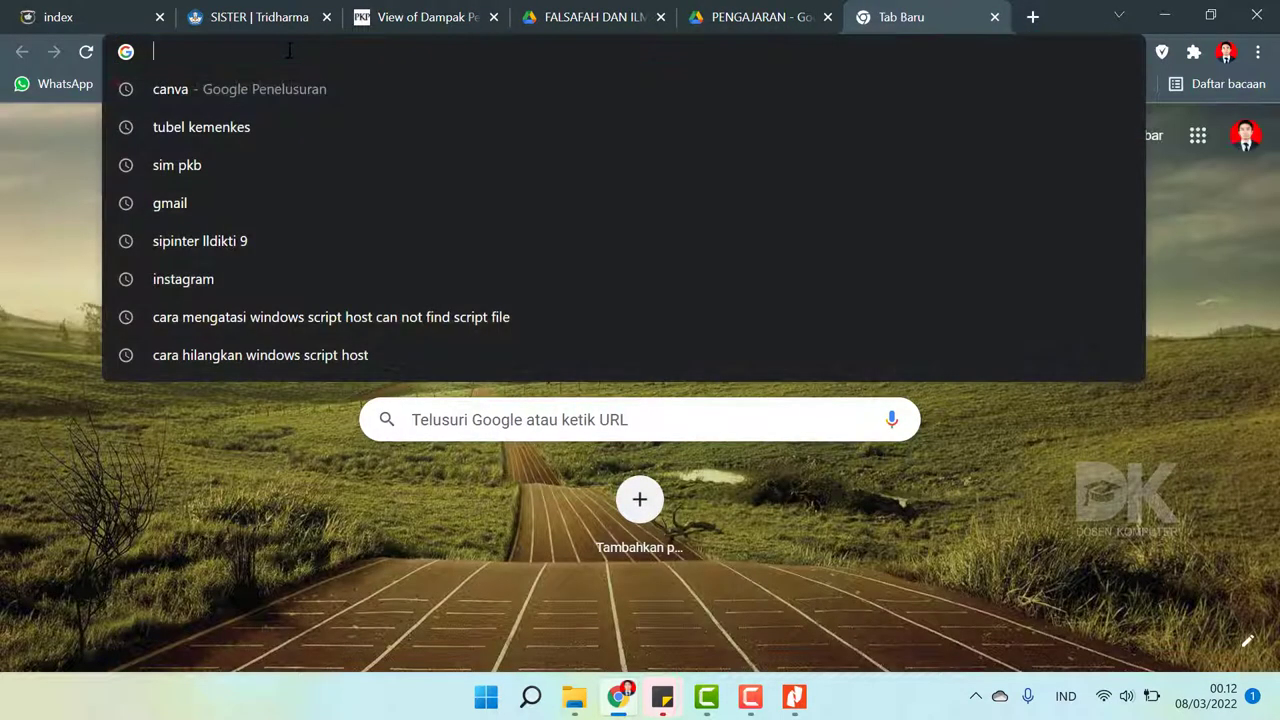
{"action": "type", "text": "cendekia"}
{"action": "key", "text": "Return"}
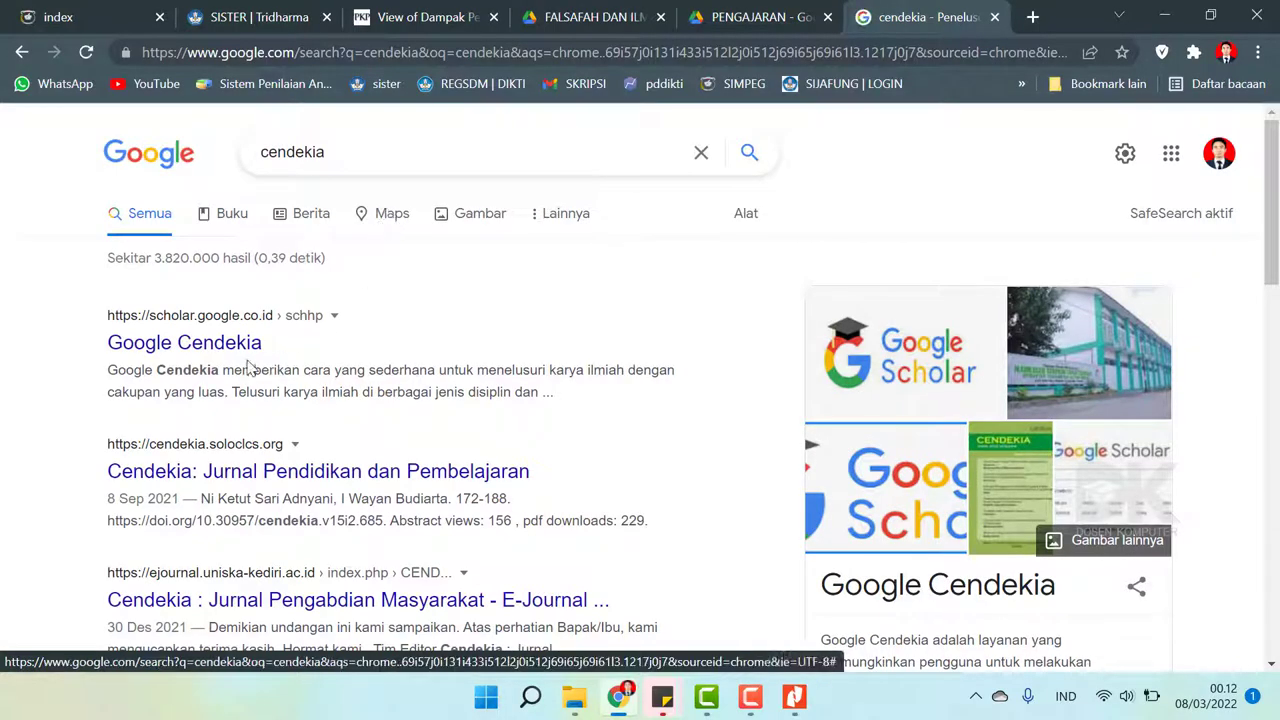
{"action": "left_click", "coordinate": [186, 352]}
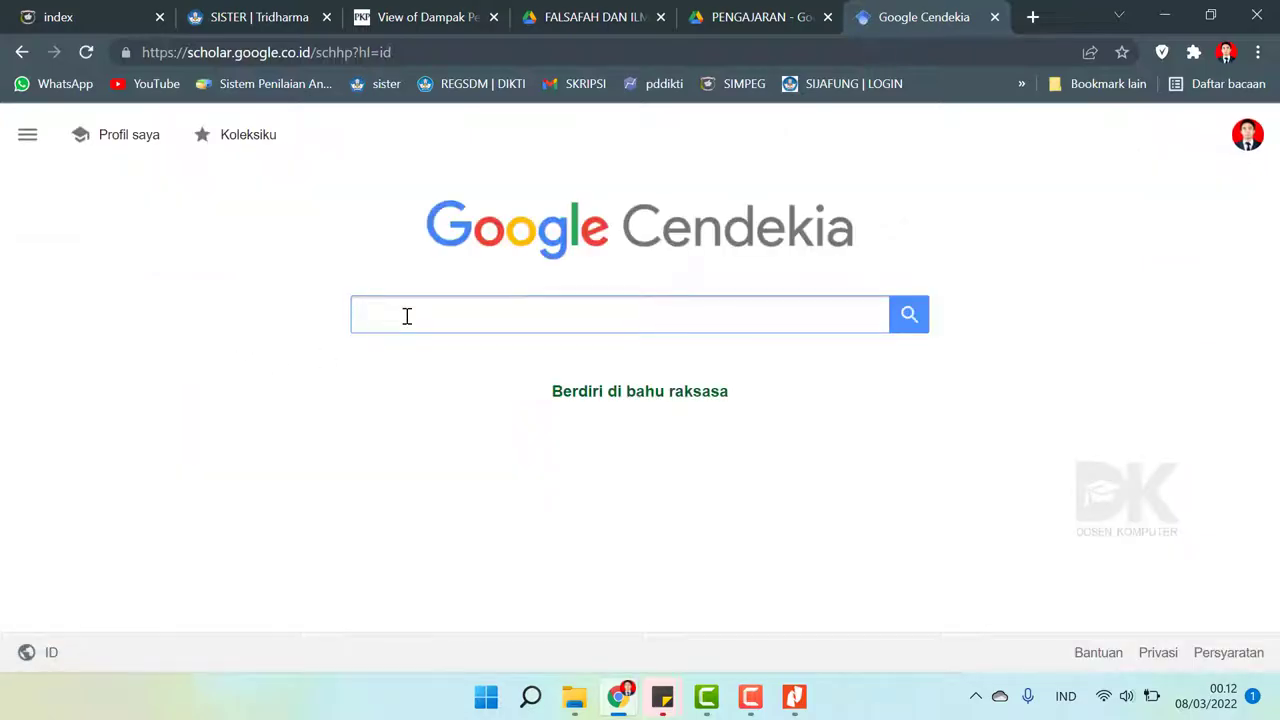
{"action": "key", "text": "ctrl+v"}
{"action": "left_click", "coordinate": [926, 328]}
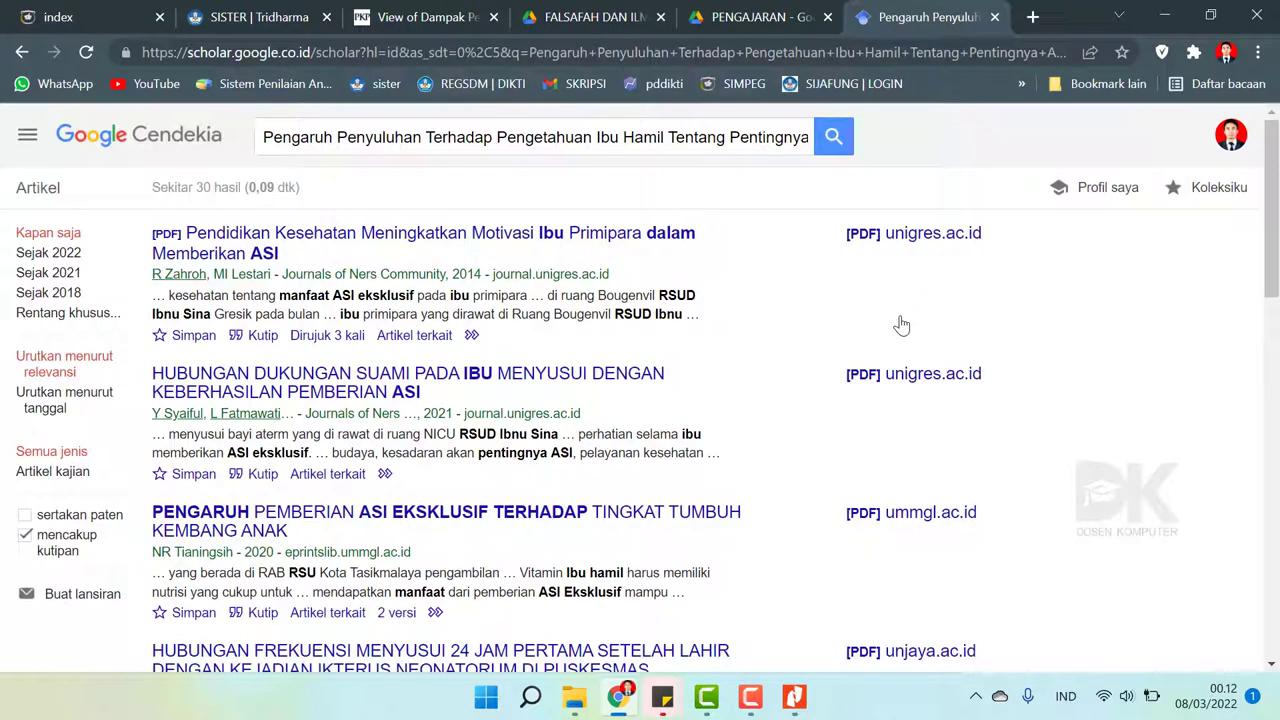
{"action": "scroll", "coordinate": [654, 317], "scroll_direction": "down", "scroll_amount": 2}
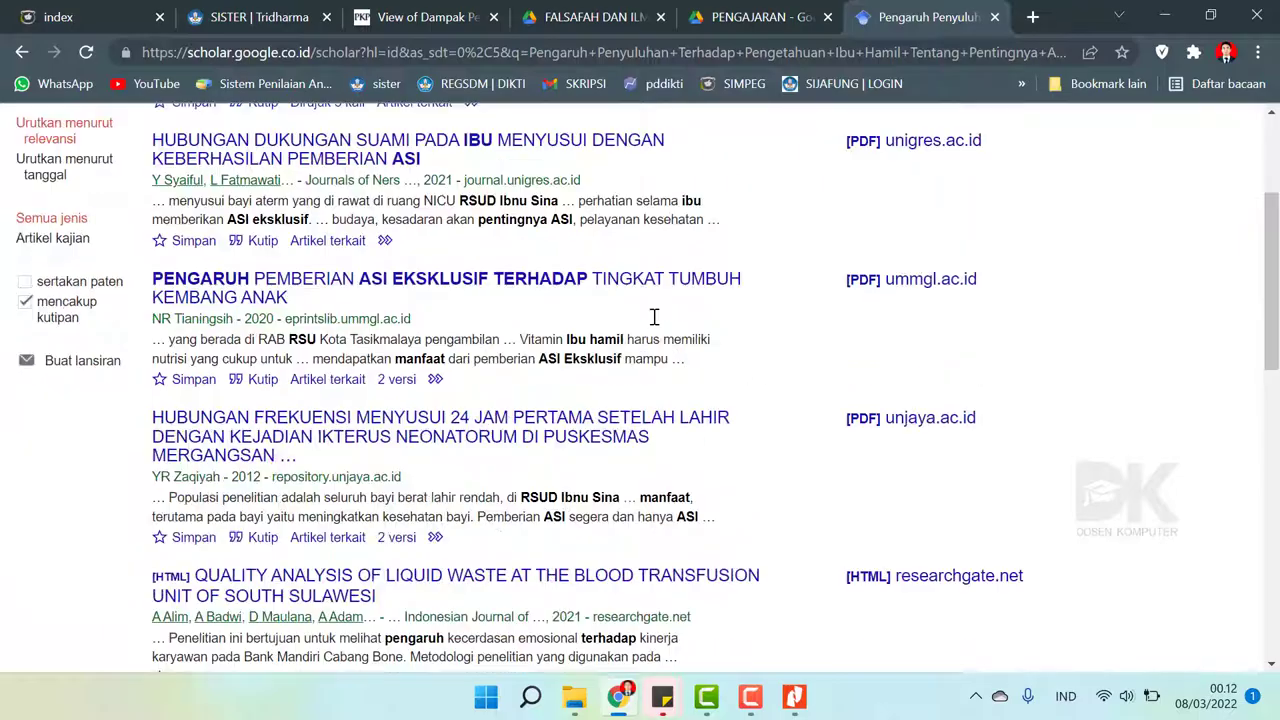
{"action": "scroll", "coordinate": [654, 317], "scroll_direction": "up", "scroll_amount": 2}
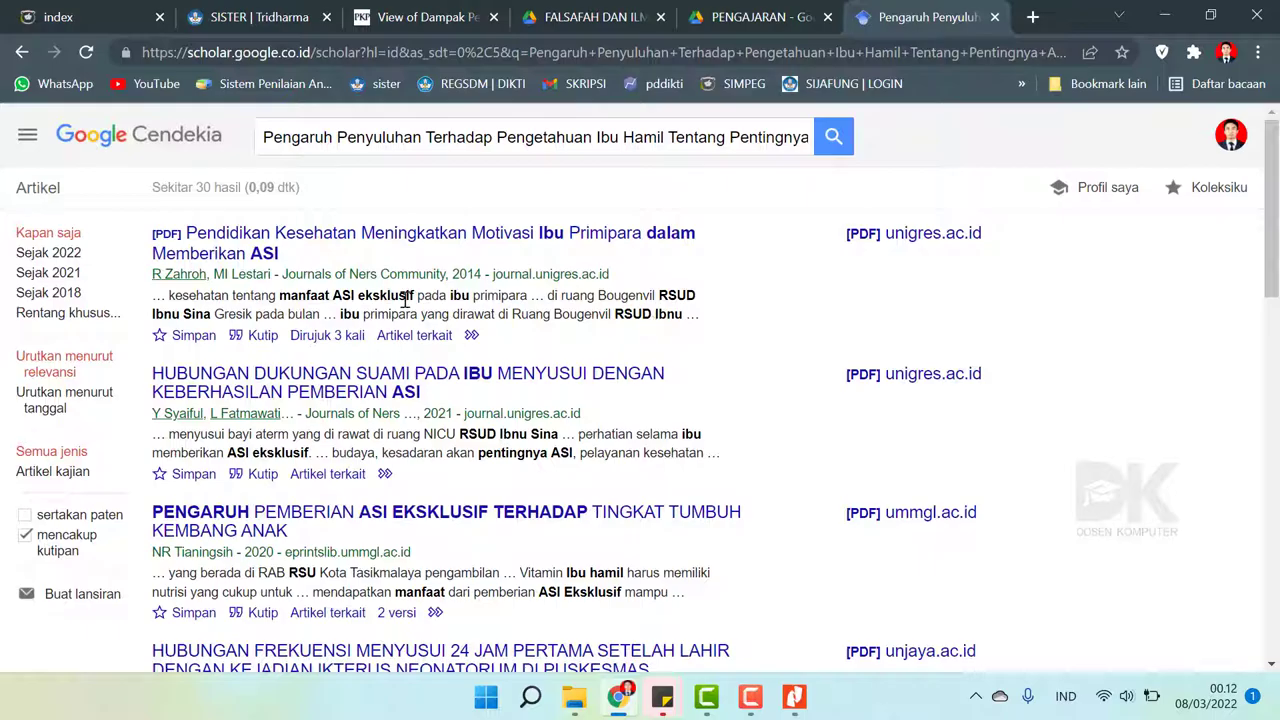
{"action": "scroll", "coordinate": [357, 383], "scroll_direction": "down", "scroll_amount": 8}
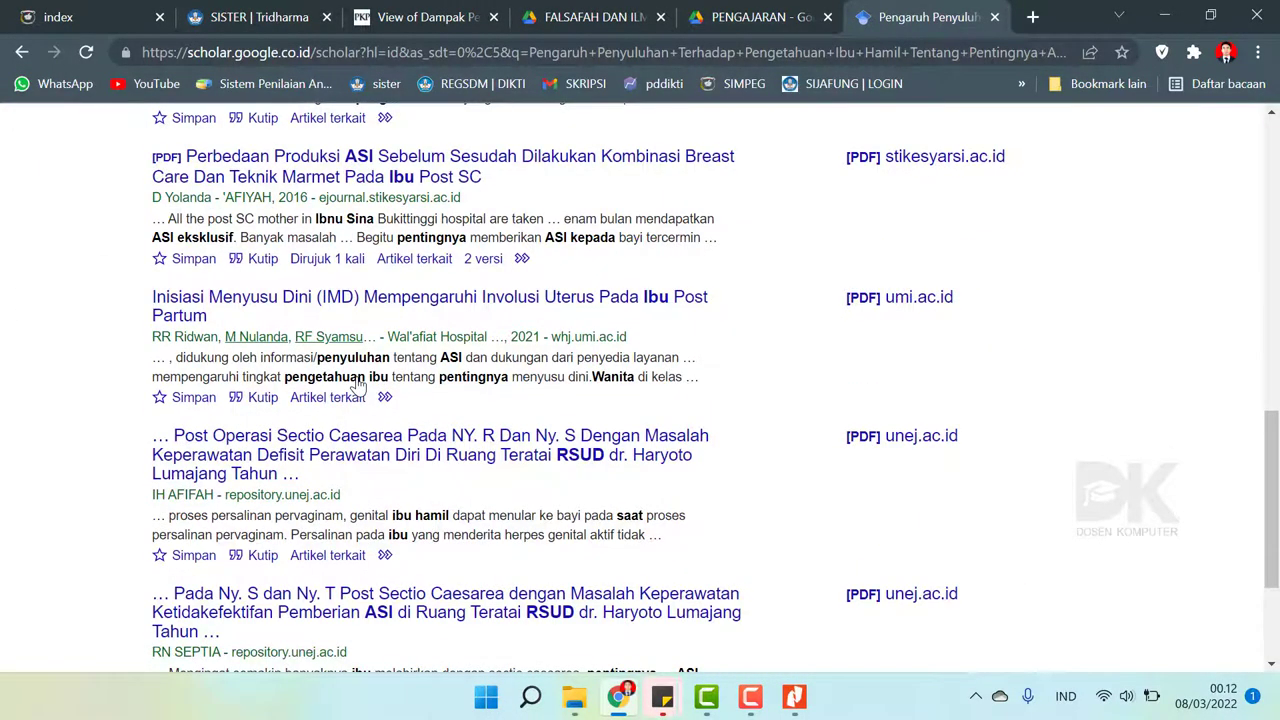
{"action": "scroll", "coordinate": [357, 383], "scroll_direction": "up", "scroll_amount": 8}
- Search Google for the title and open the 'Vol 5, No 2 (2021) - E-Journal Universitas Patria Artha' result
{"action": "left_click", "coordinate": [313, 52]}
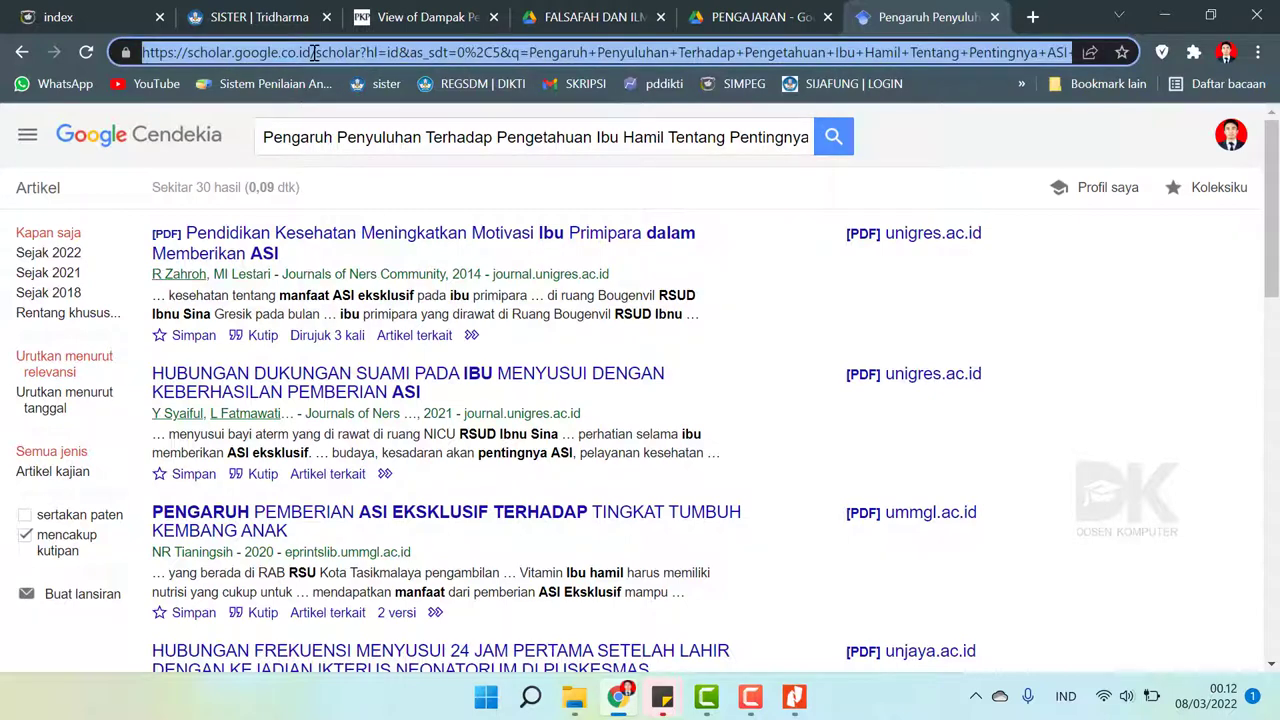
{"action": "key", "text": "ctrl+v"}
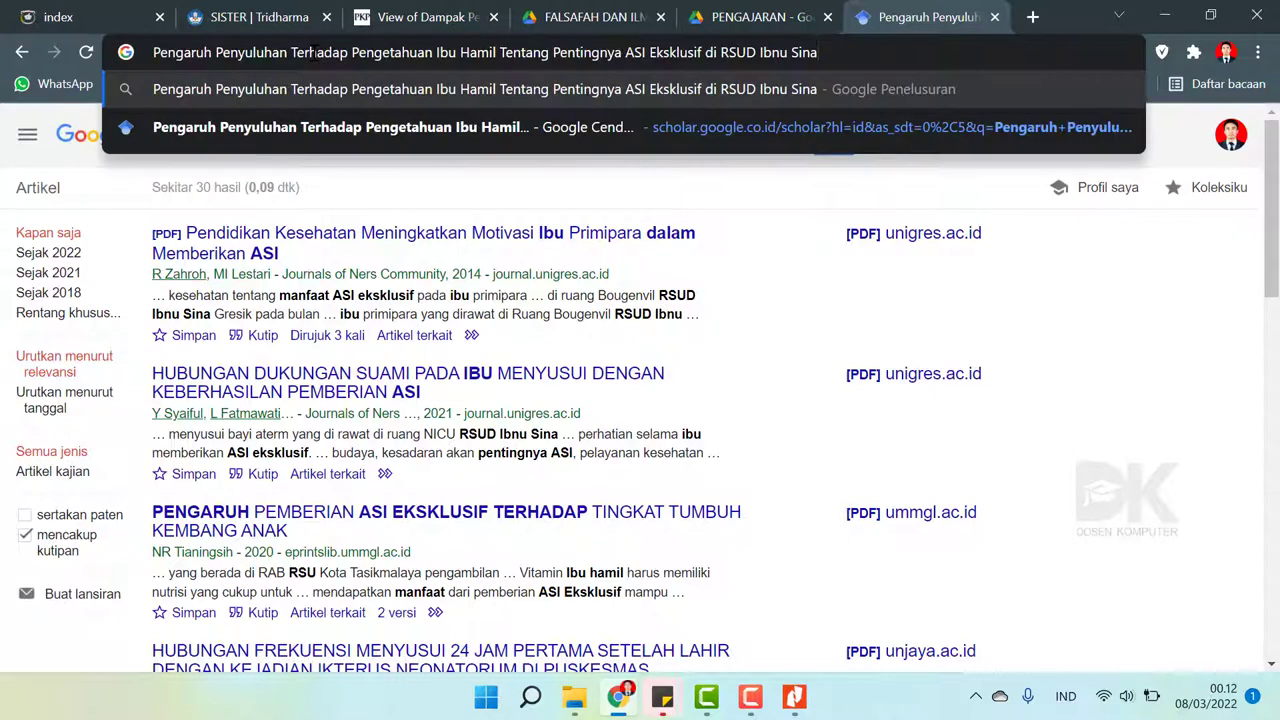
{"action": "key", "text": "Return"}
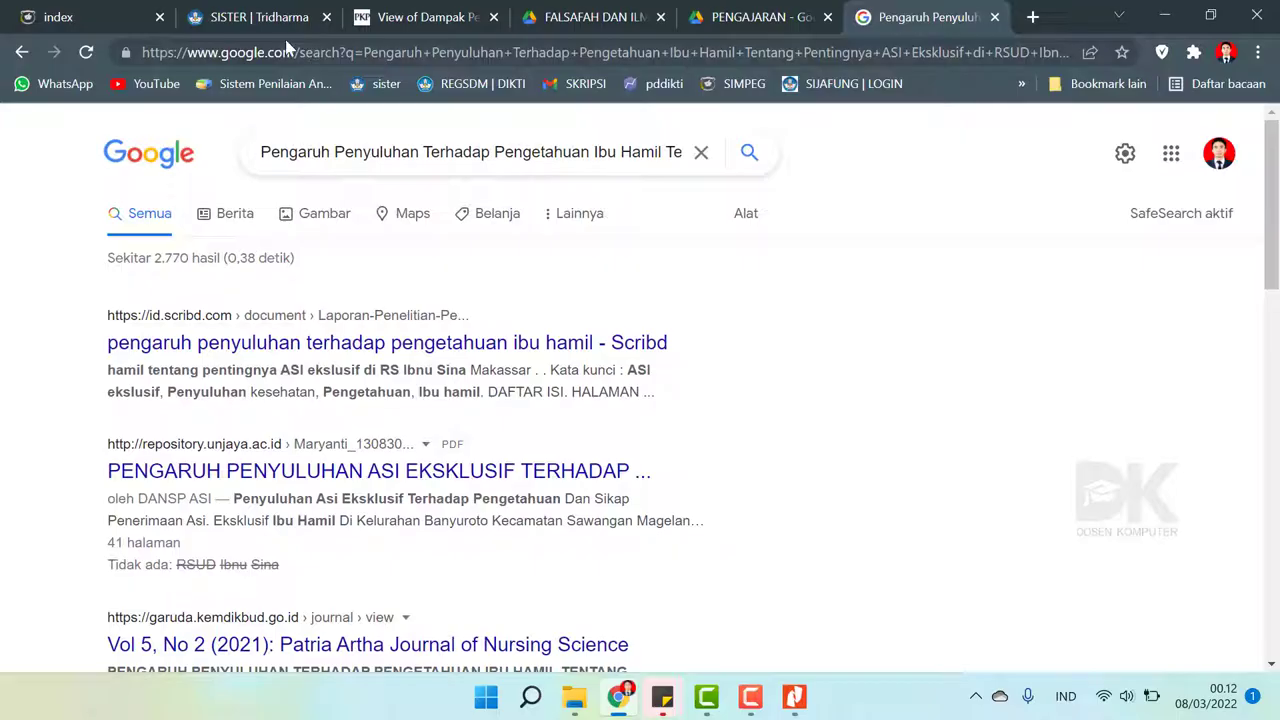
{"action": "scroll", "coordinate": [490, 373], "scroll_direction": "down", "scroll_amount": 2}
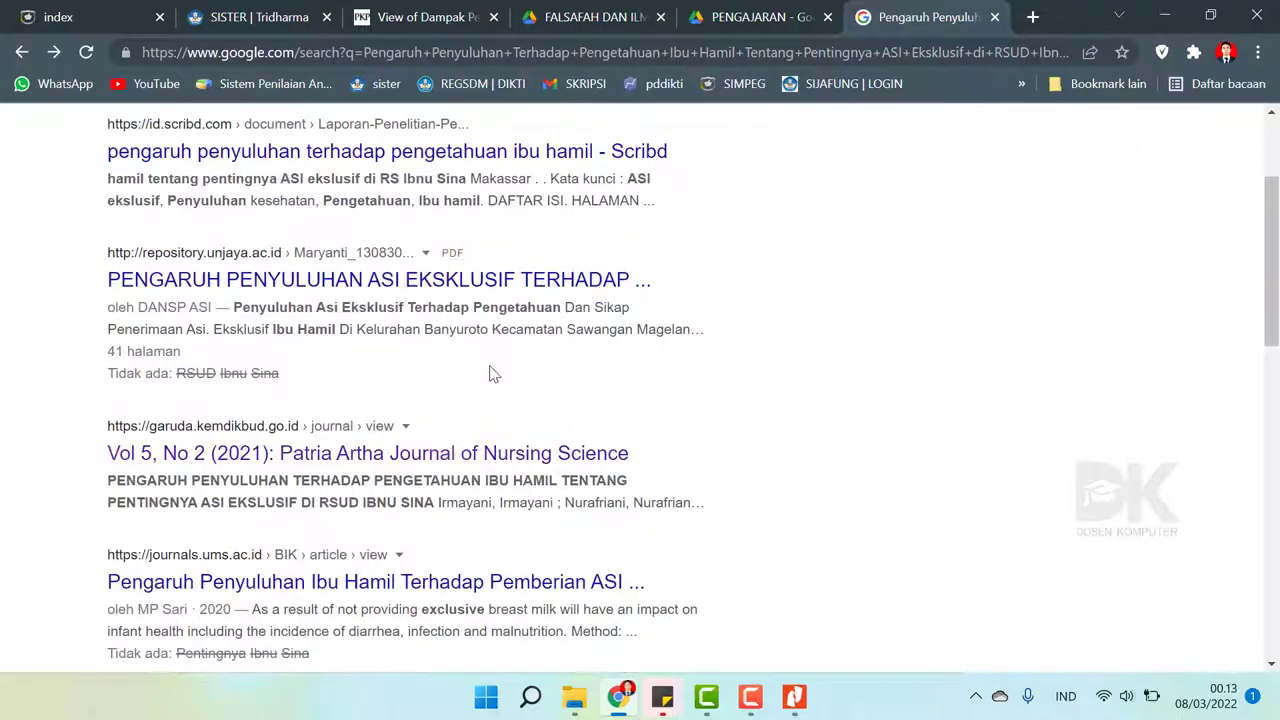
{"action": "scroll", "coordinate": [490, 373], "scroll_direction": "down", "scroll_amount": 3}
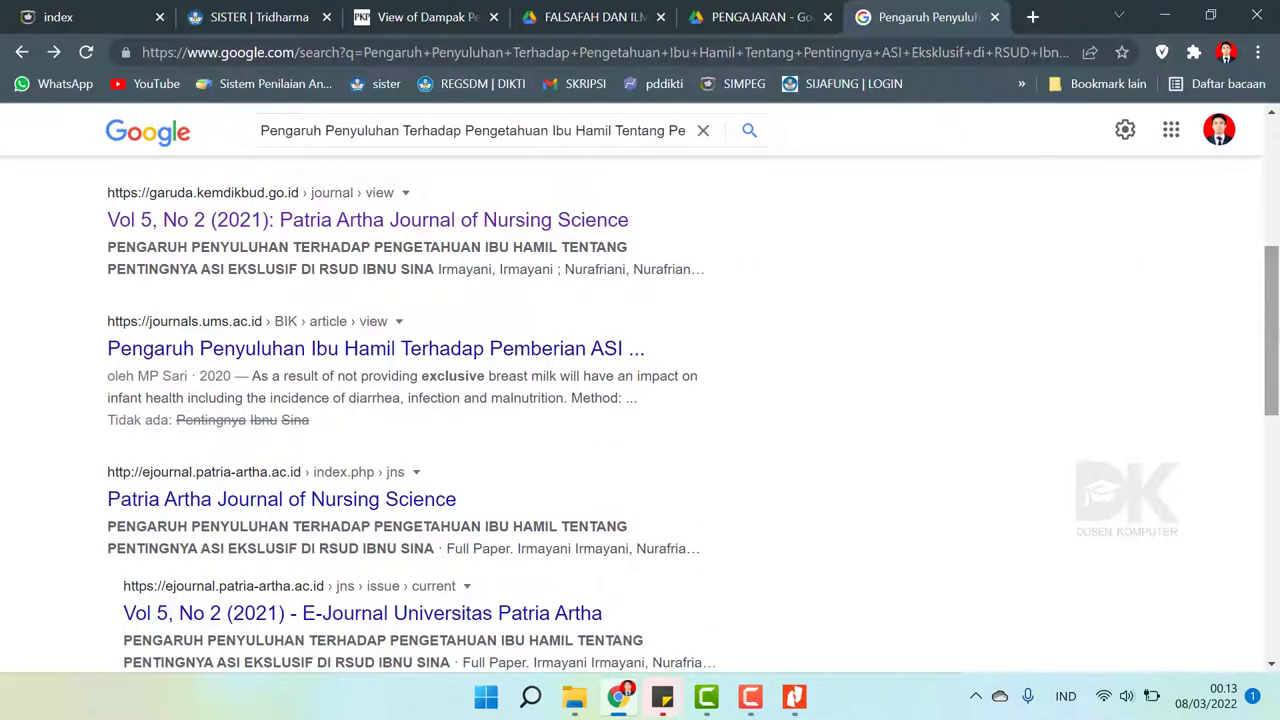
{"action": "scroll", "coordinate": [1270, 340], "scroll_direction": "down", "scroll_amount": 1}
{"action": "scroll", "coordinate": [640, 414], "scroll_direction": "down", "scroll_amount": 3}
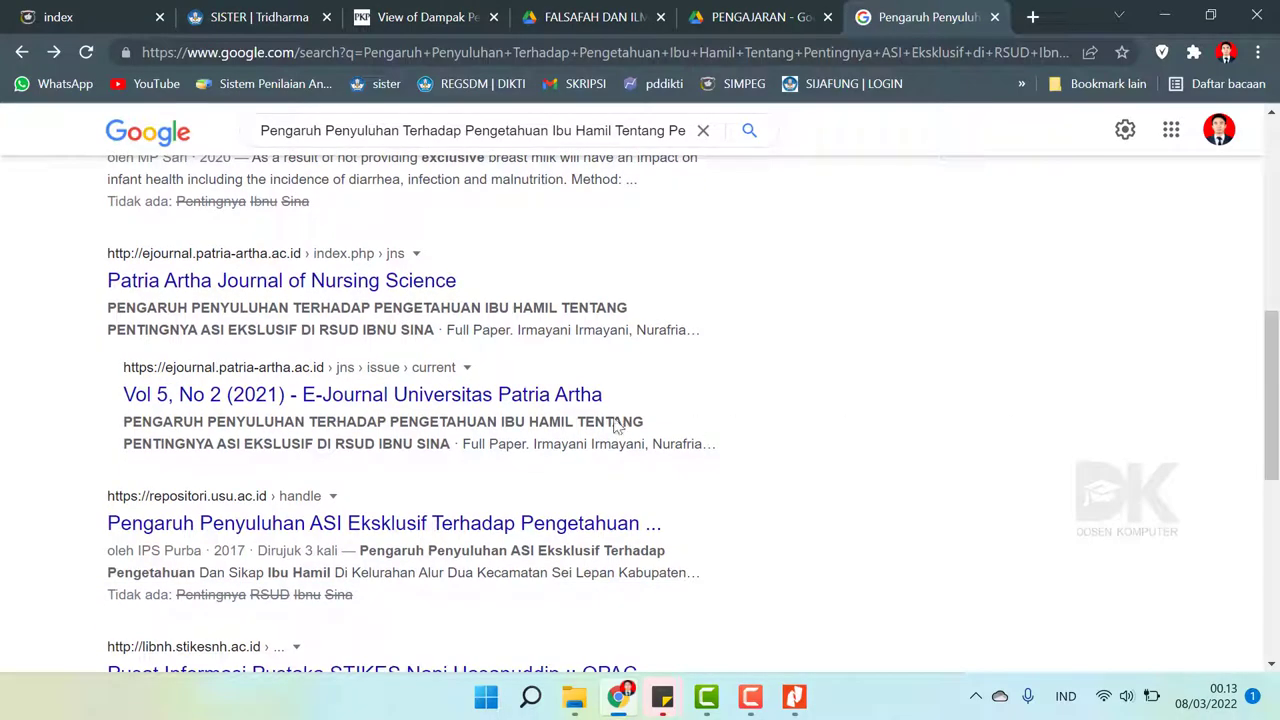
{"action": "left_click", "coordinate": [327, 405]}
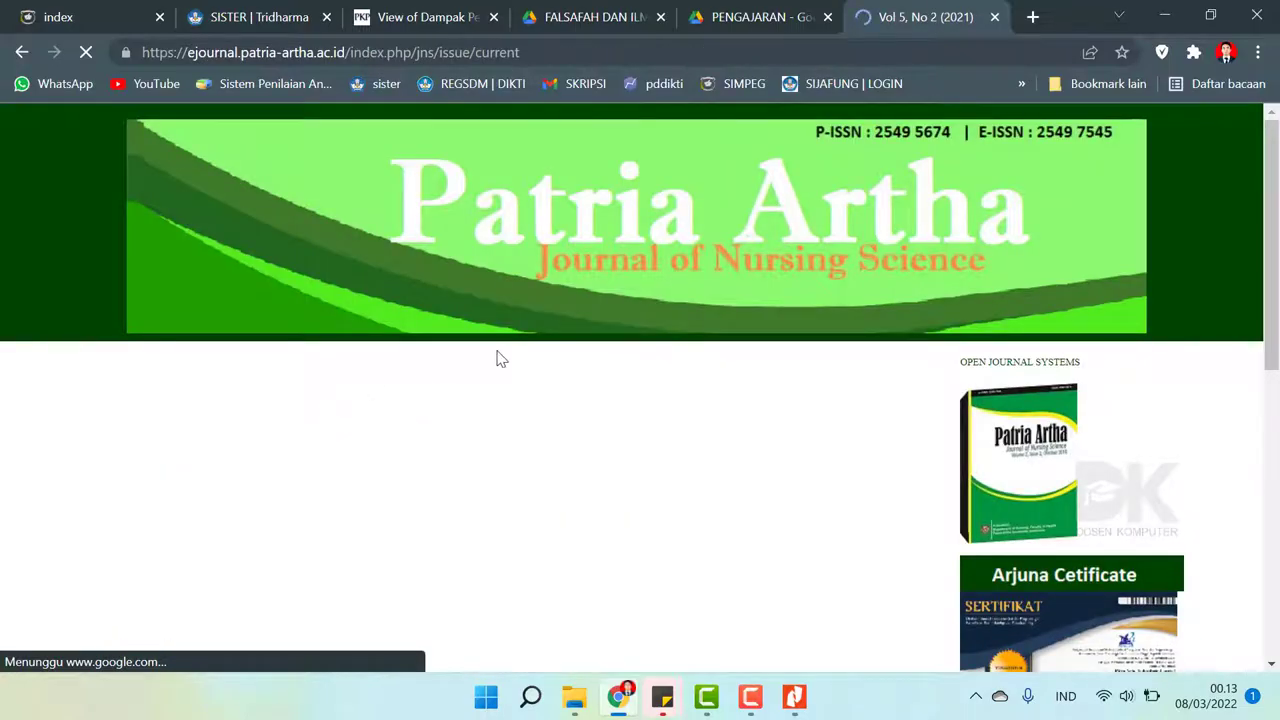
- Open the PENGARUH PENYULUHAN article page from the issue and compare its title with the PDF
{"action": "scroll", "coordinate": [497, 358], "scroll_direction": "down", "scroll_amount": 5}
{"action": "scroll", "coordinate": [497, 358], "scroll_direction": "up", "scroll_amount": 8}
{"action": "scroll", "coordinate": [497, 358], "scroll_direction": "down", "scroll_amount": 4}
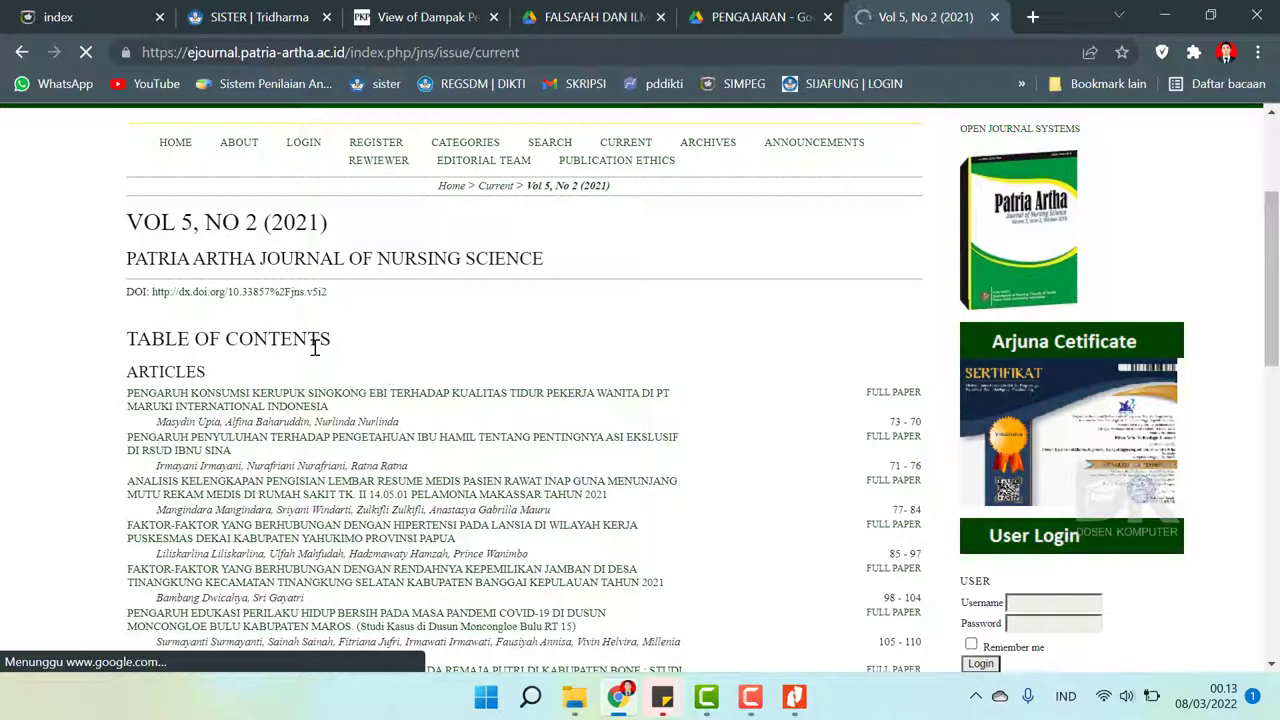
{"action": "scroll", "coordinate": [357, 335], "scroll_direction": "down", "scroll_amount": 3}
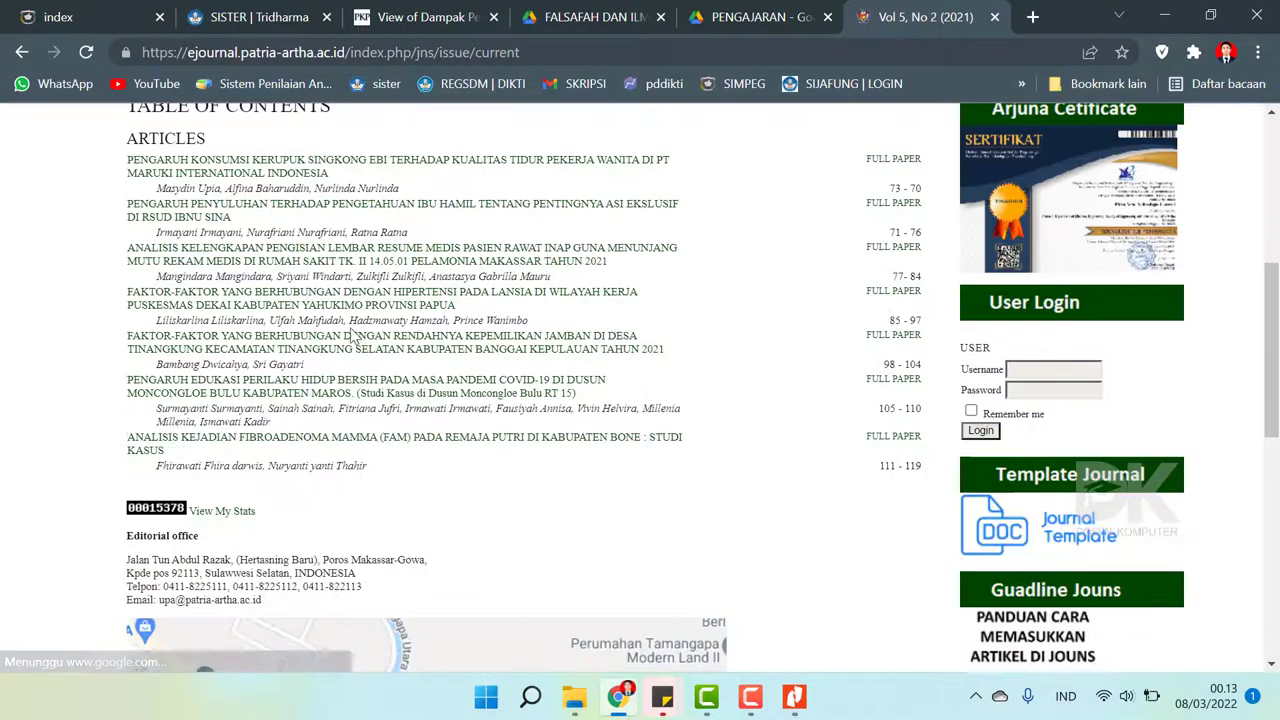
{"action": "scroll", "coordinate": [1262, 342], "scroll_direction": "up", "scroll_amount": 2}
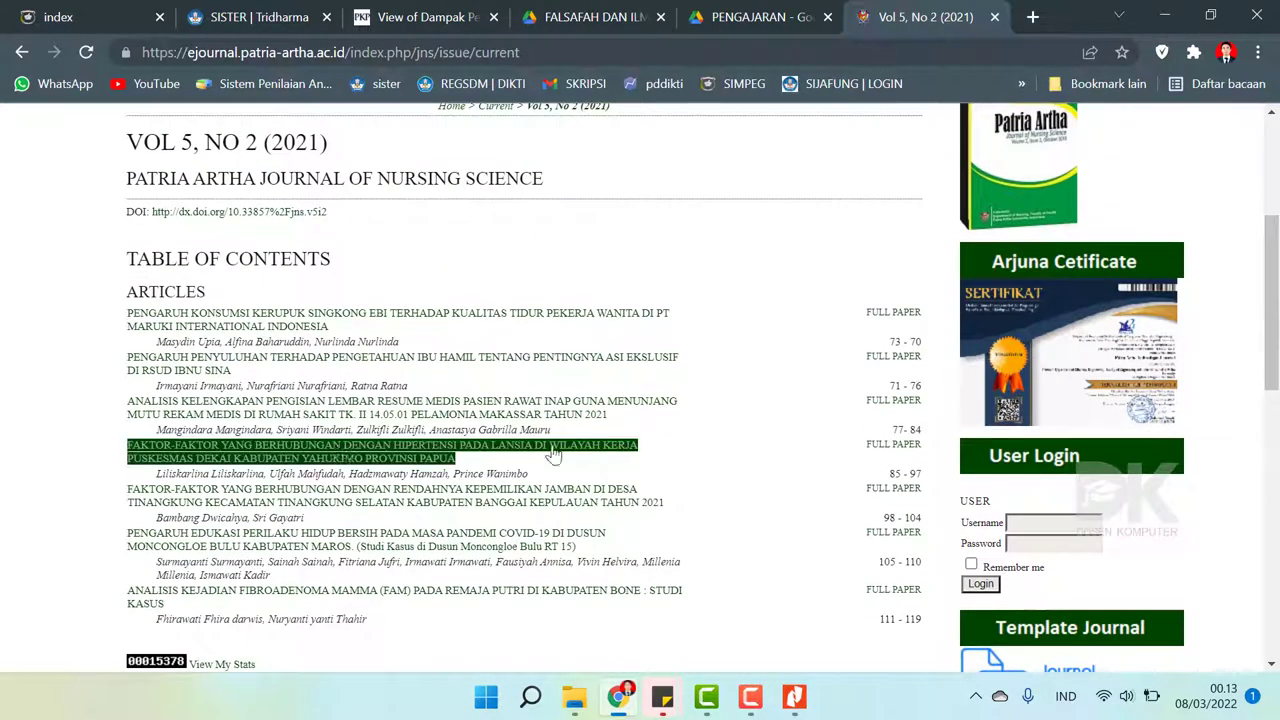
{"action": "left_click", "coordinate": [203, 375]}
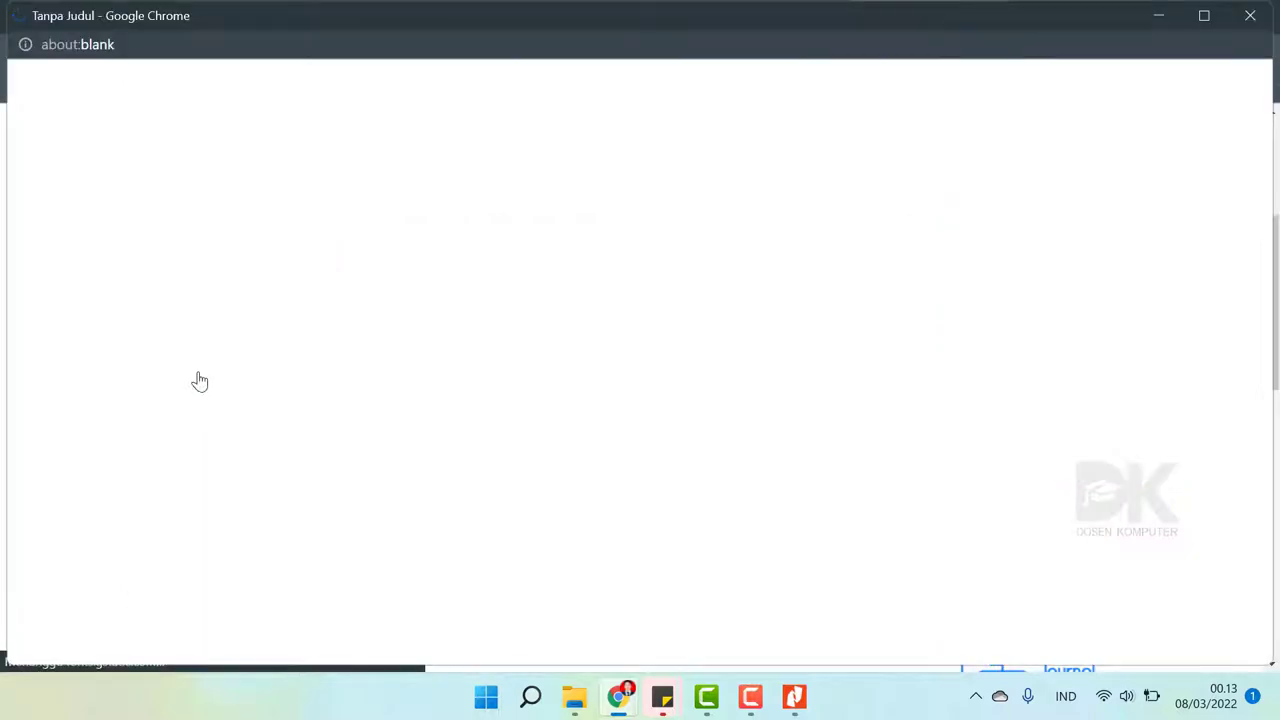
{"action": "left_click", "coordinate": [1165, 20]}
{"action": "scroll", "coordinate": [273, 474], "scroll_direction": "down", "scroll_amount": 2}
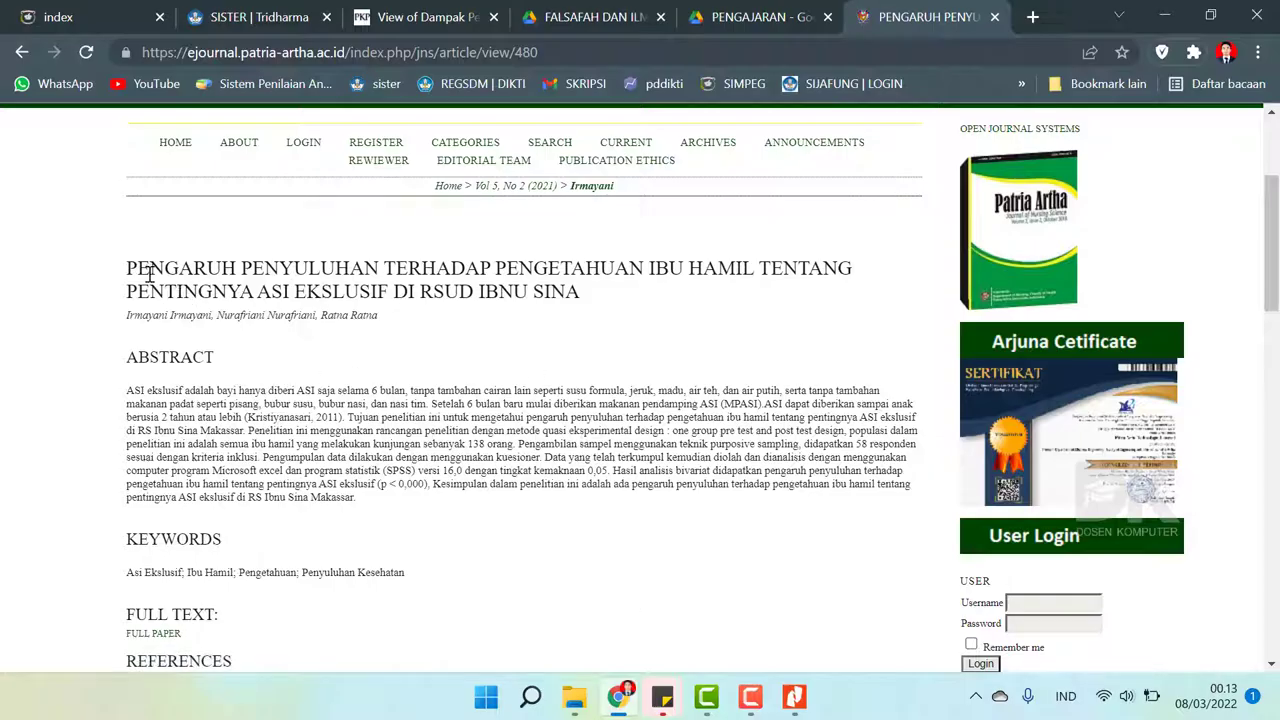
{"action": "left_click_drag", "start_coordinate": [131, 262], "coordinate": [606, 294]}
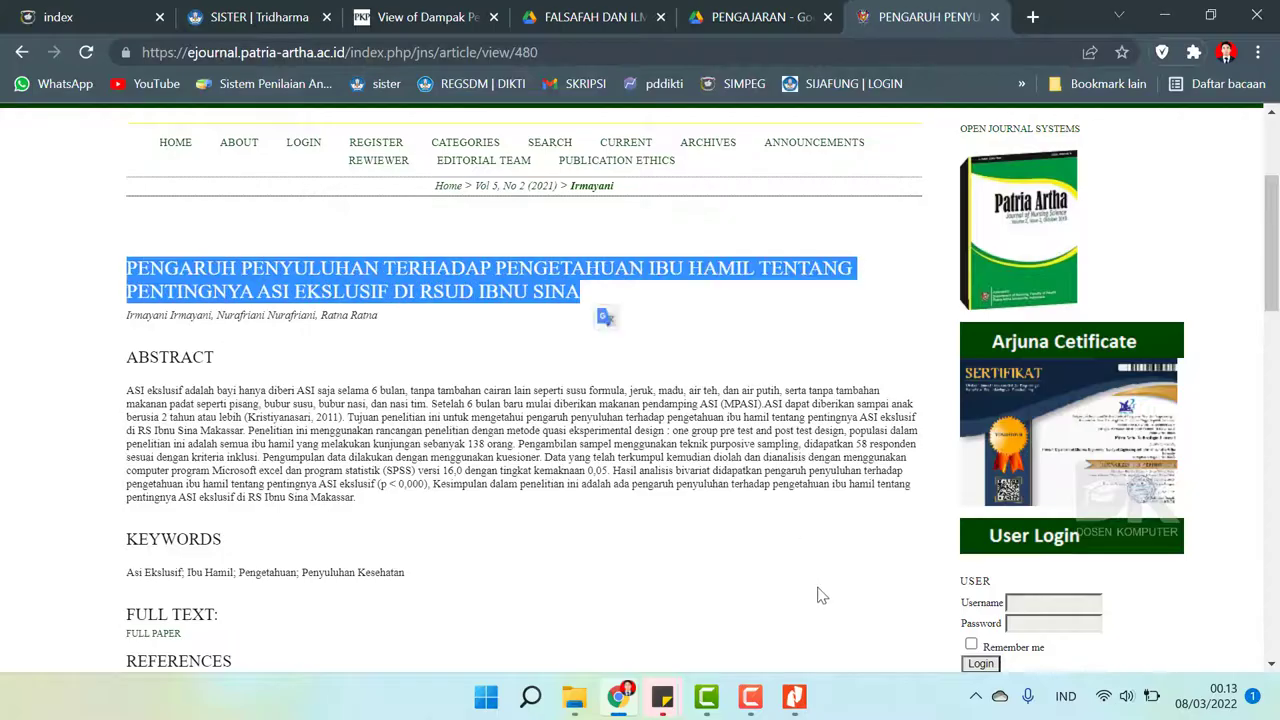
{"action": "left_click", "coordinate": [795, 700]}
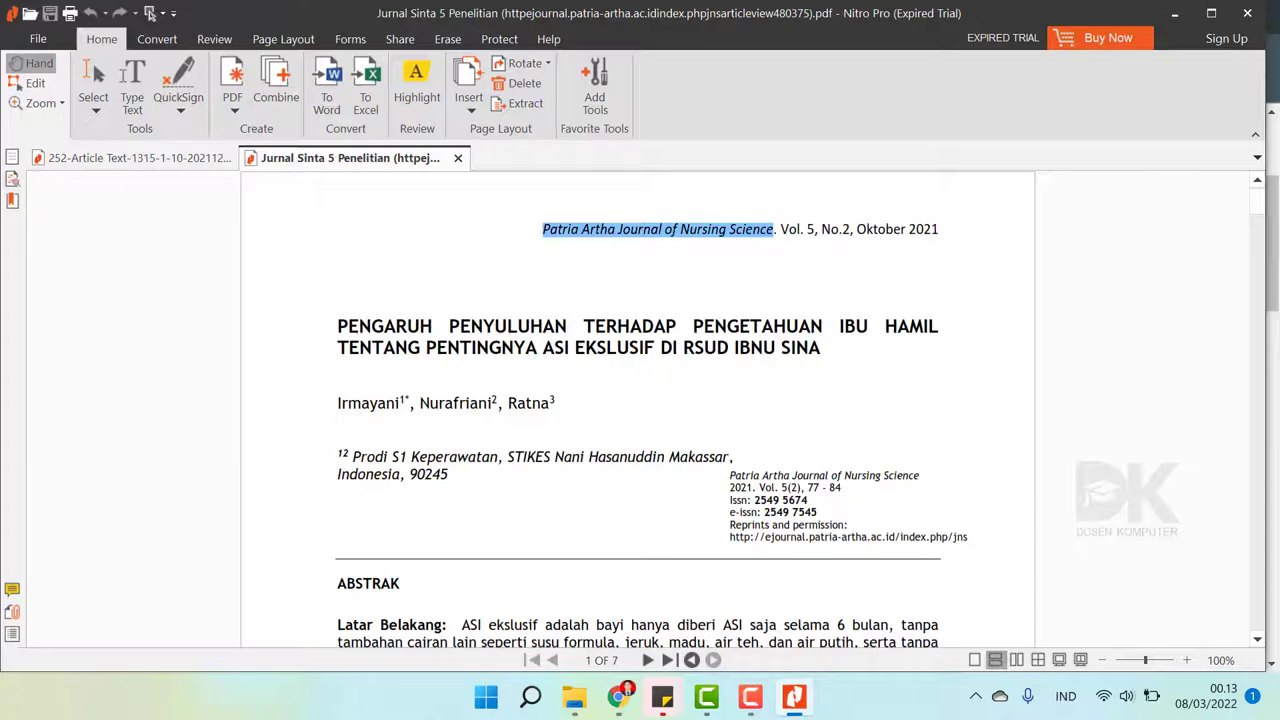
{"action": "left_click", "coordinate": [795, 700]}
{"action": "left_click", "coordinate": [304, 316]}
{"action": "scroll", "coordinate": [533, 283], "scroll_direction": "up", "scroll_amount": 3}
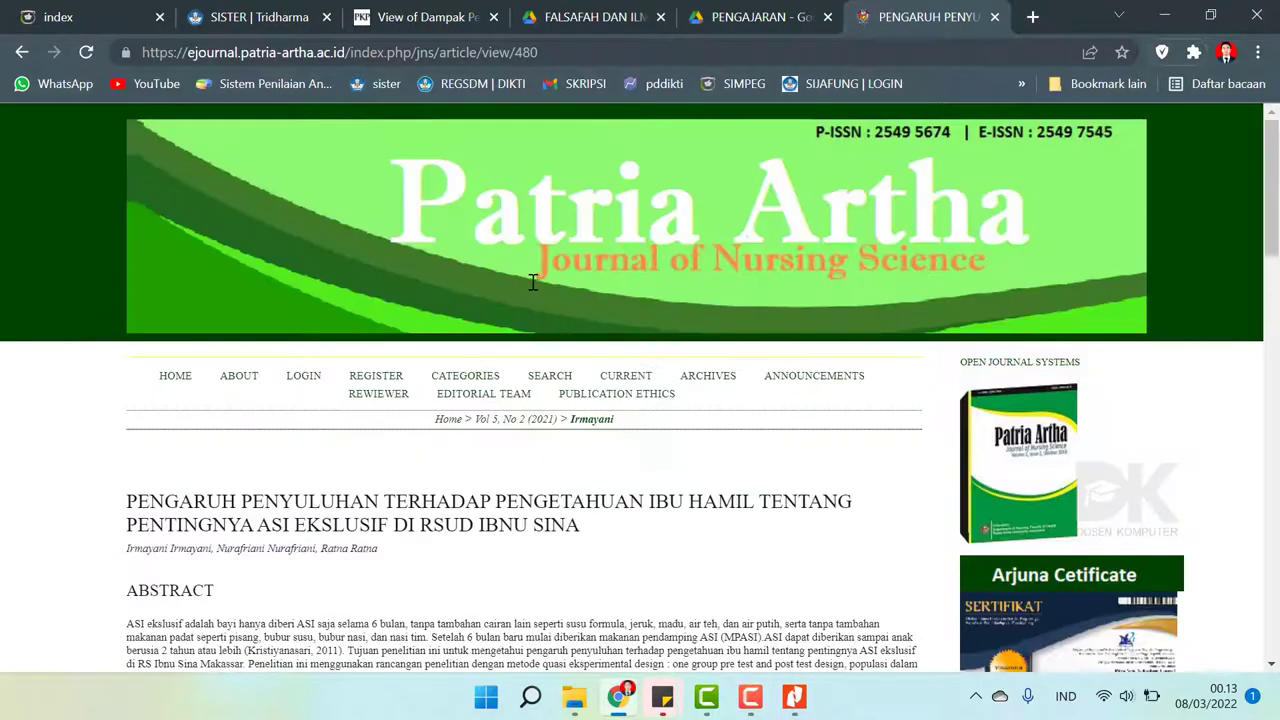
{"action": "scroll", "coordinate": [551, 298], "scroll_direction": "down", "scroll_amount": 15}
{"action": "scroll", "coordinate": [557, 300], "scroll_direction": "up", "scroll_amount": 15}
- Copy the article page's URL into SISTER's Tautan Laman Jurnal field
{"action": "left_click", "coordinate": [545, 47]}
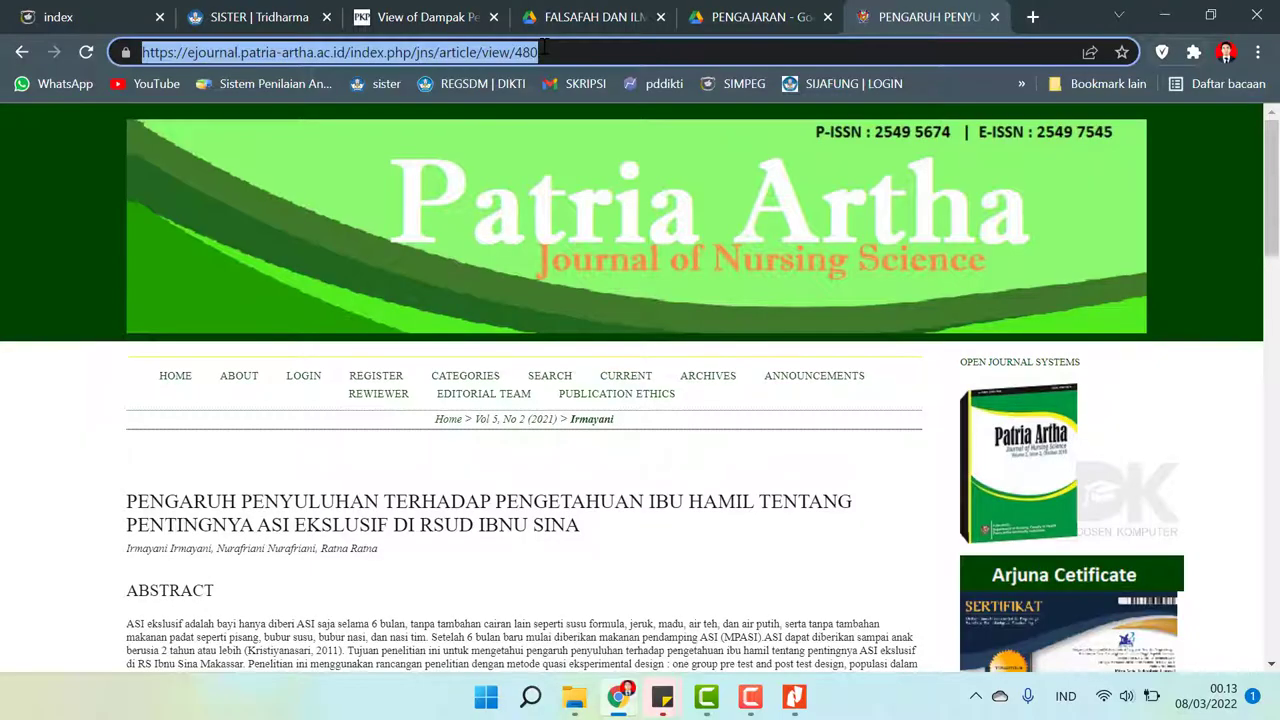
{"action": "left_click", "coordinate": [545, 47]}
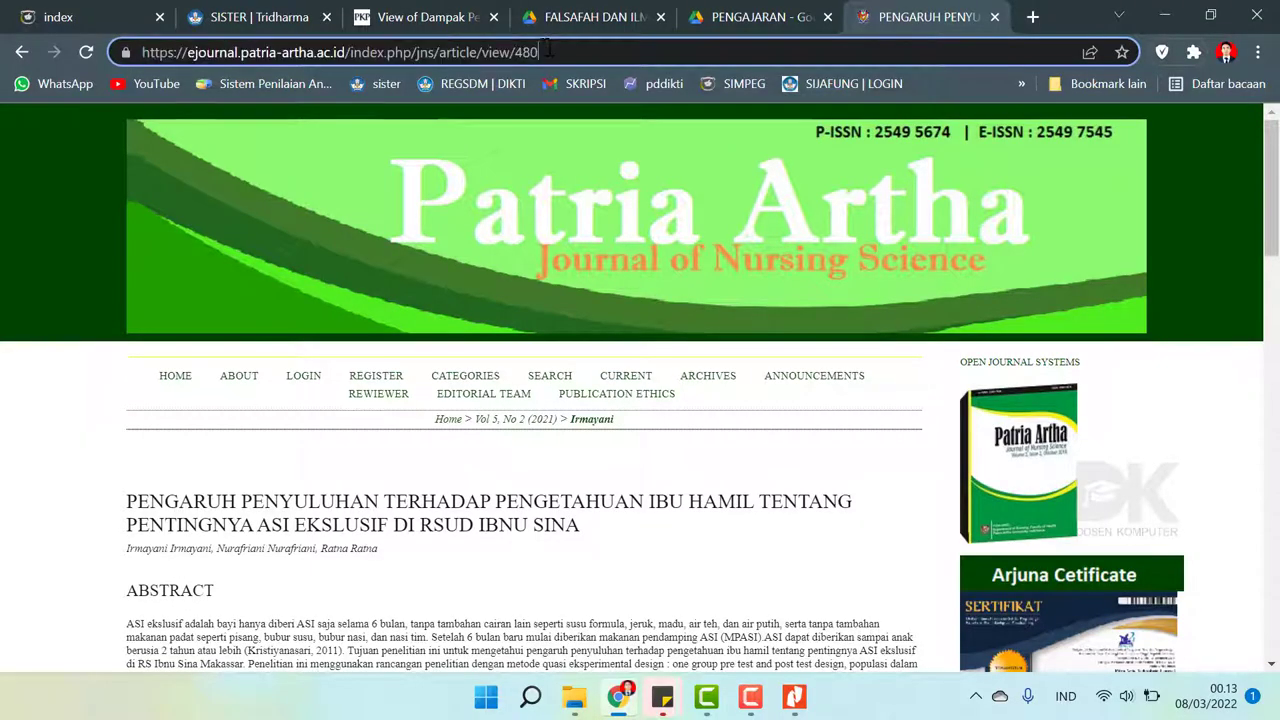
{"action": "left_click_drag", "start_coordinate": [553, 52], "coordinate": [2, 22]}
{"action": "key", "text": "ctrl+c"}
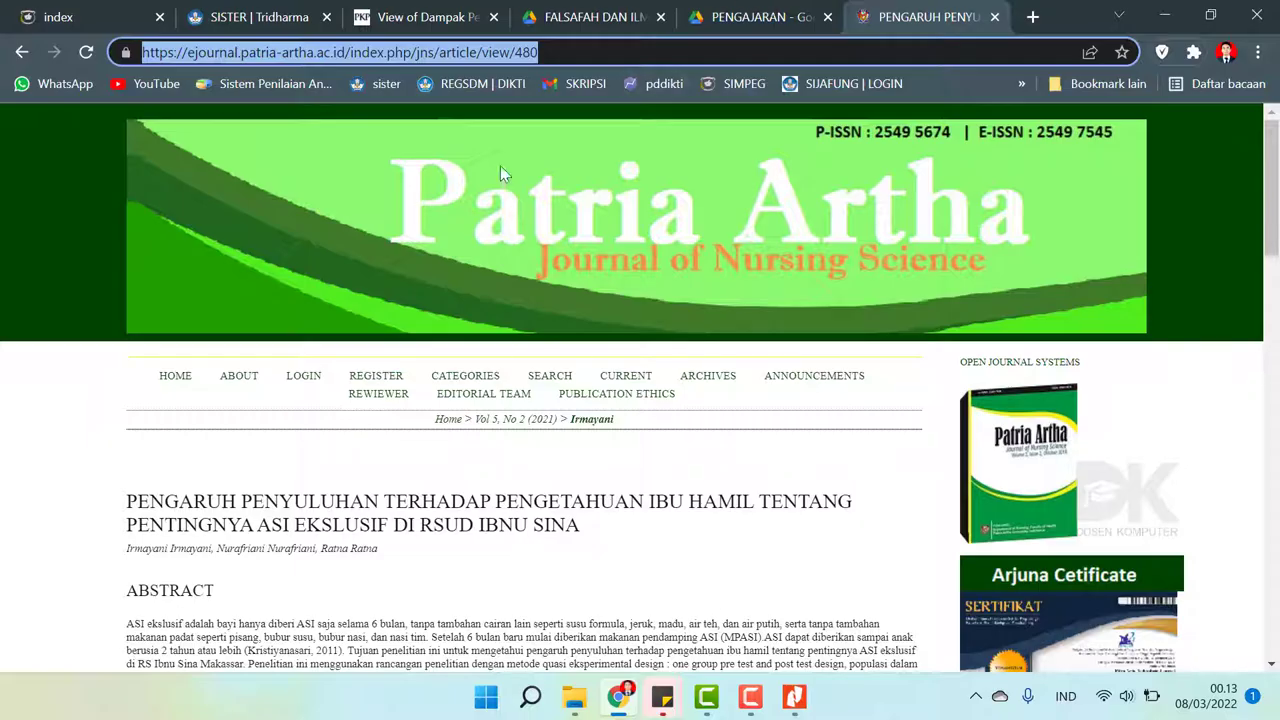
{"action": "left_click", "coordinate": [280, 13]}
{"action": "left_click", "coordinate": [576, 402]}
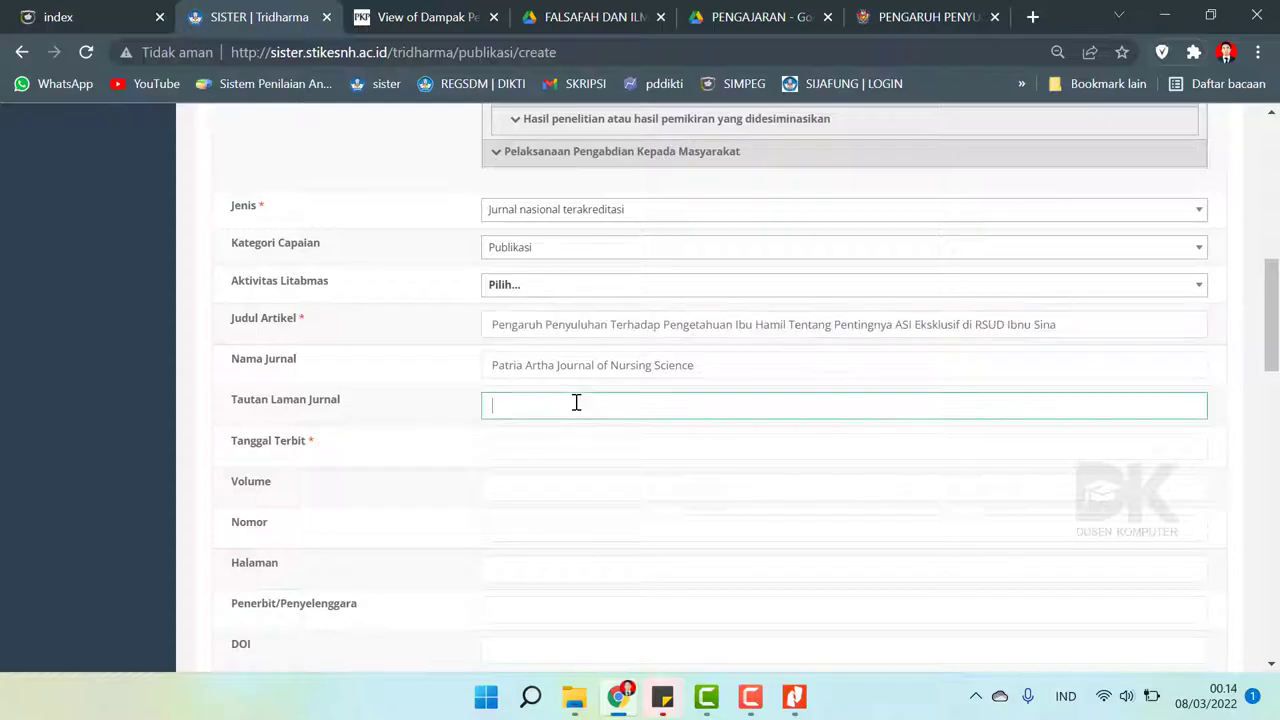
{"action": "key", "text": "ctrl+v"}
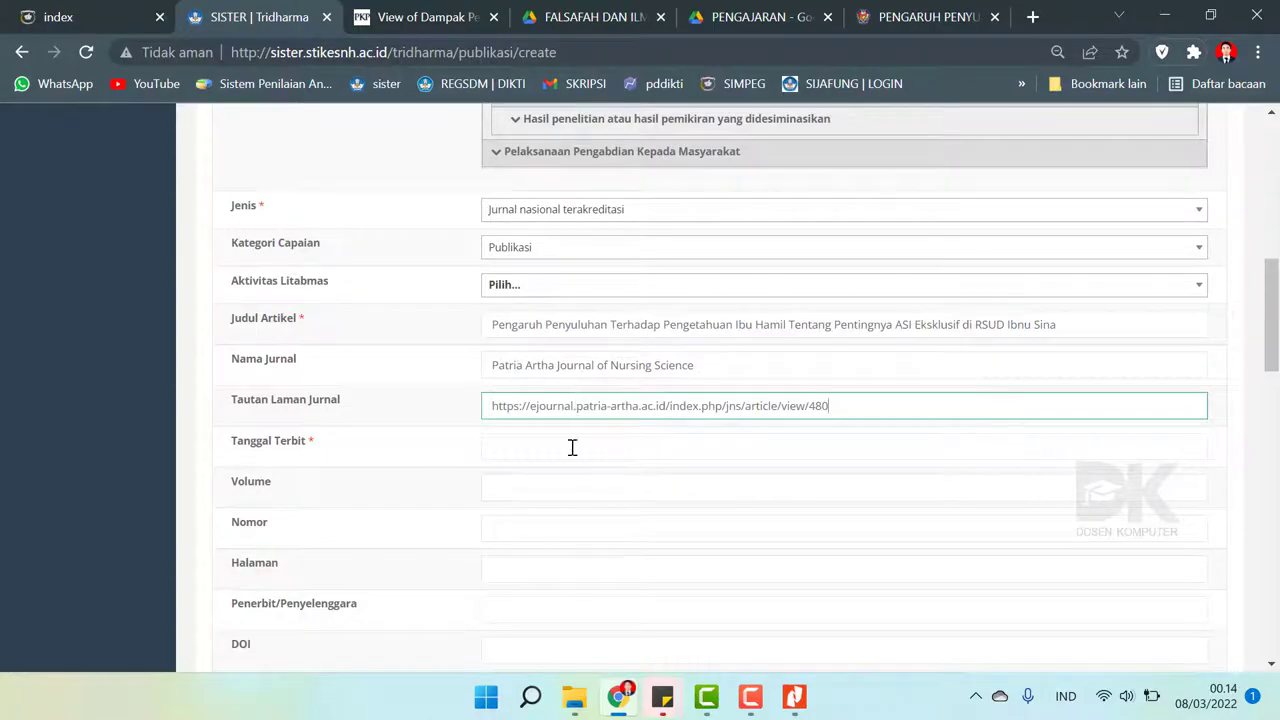
{"action": "left_click", "coordinate": [572, 447]}
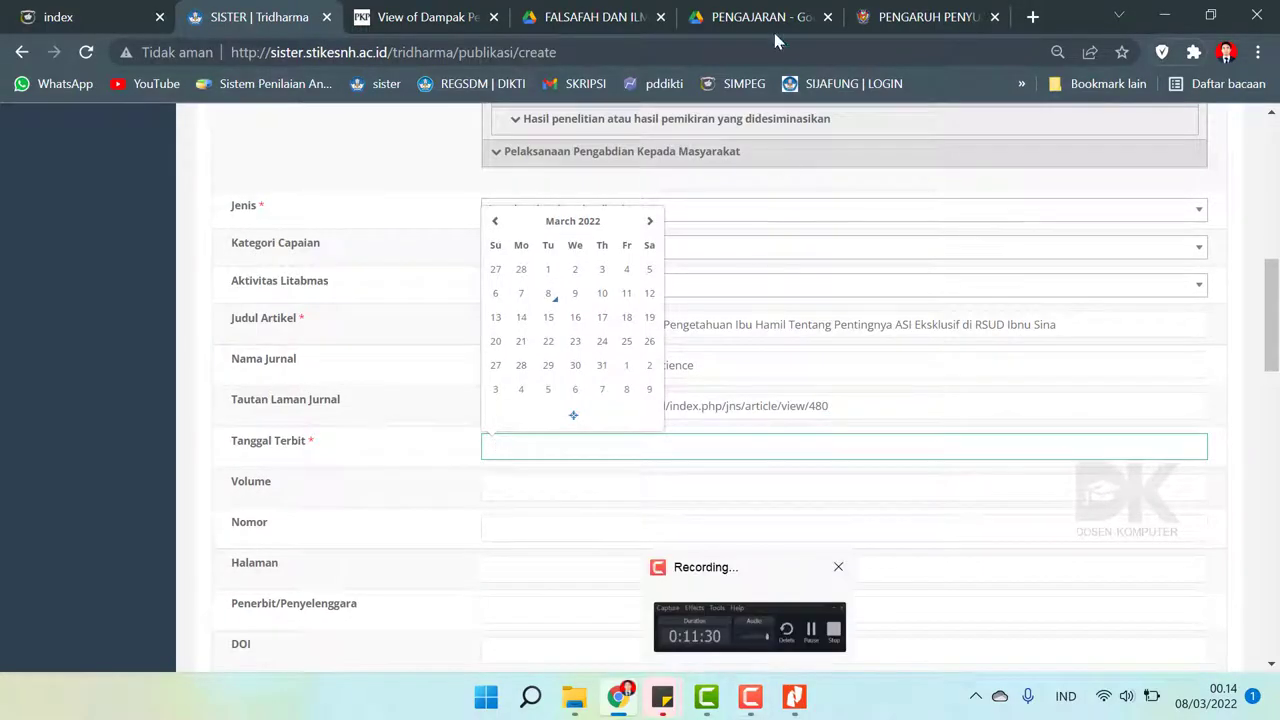
{"action": "left_click", "coordinate": [944, 12]}
{"action": "scroll", "coordinate": [744, 350], "scroll_direction": "down", "scroll_amount": 4}
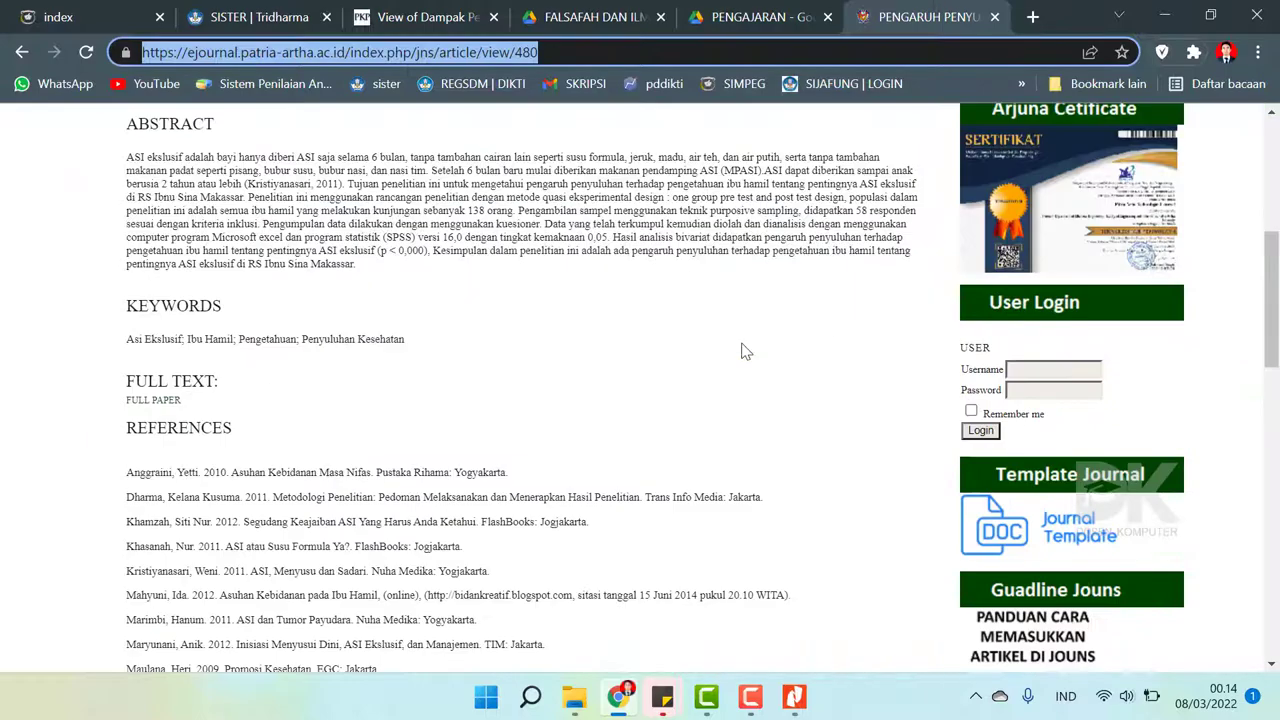
{"action": "left_click", "coordinate": [744, 350]}
{"action": "scroll", "coordinate": [744, 350], "scroll_direction": "down", "scroll_amount": 5}
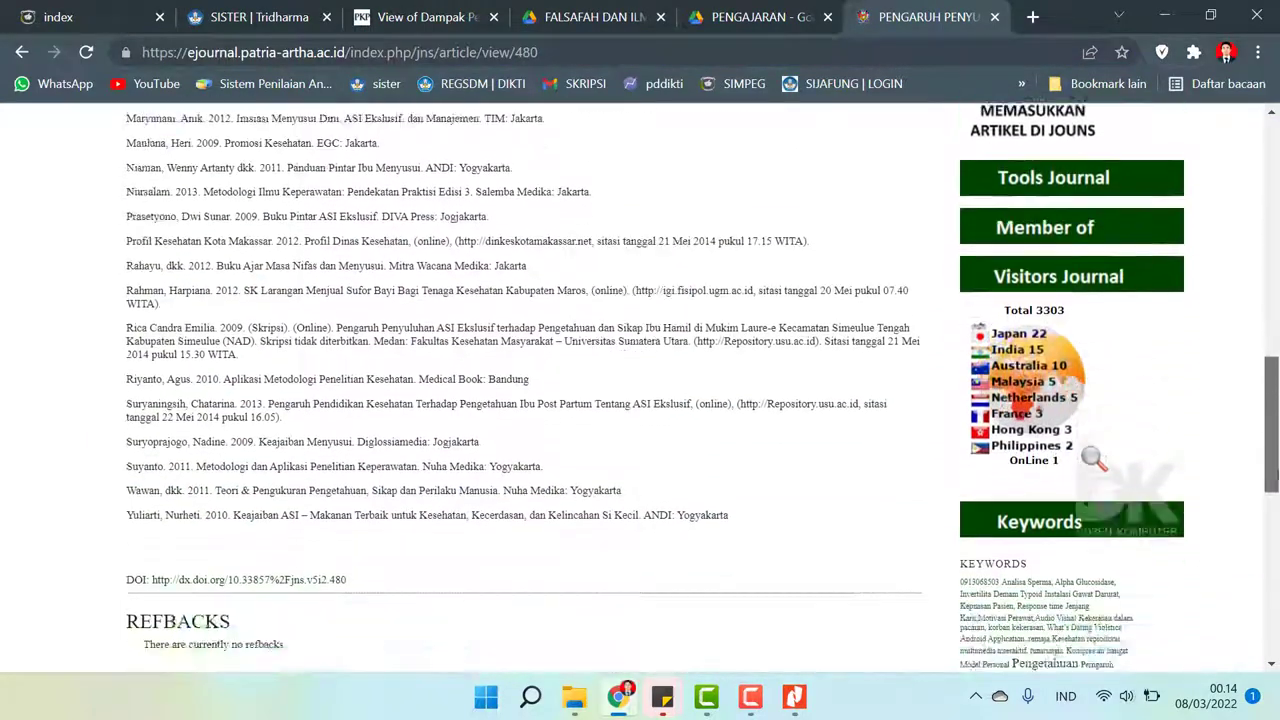
{"action": "left_click_drag", "start_coordinate": [1277, 476], "coordinate": [1218, 203]}
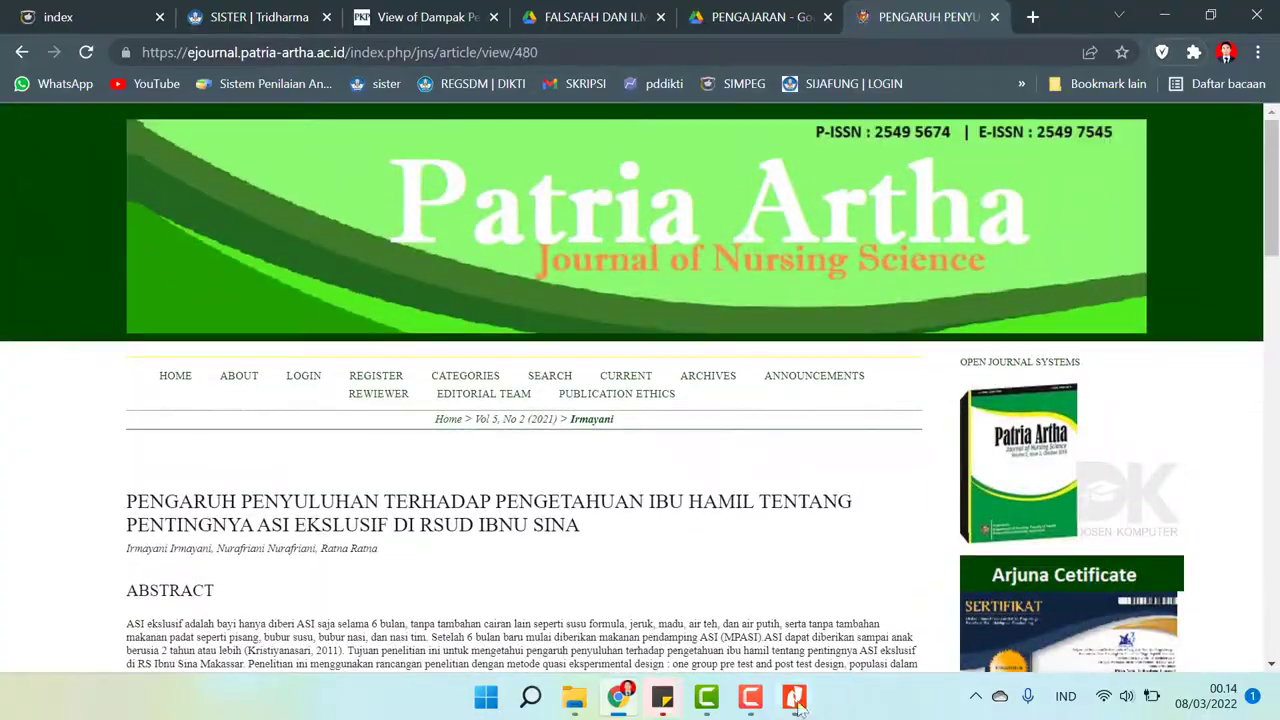
- Review the journal details on the article PDF's first page, then show the PENELITIAN folder
{"action": "left_click", "coordinate": [794, 697]}
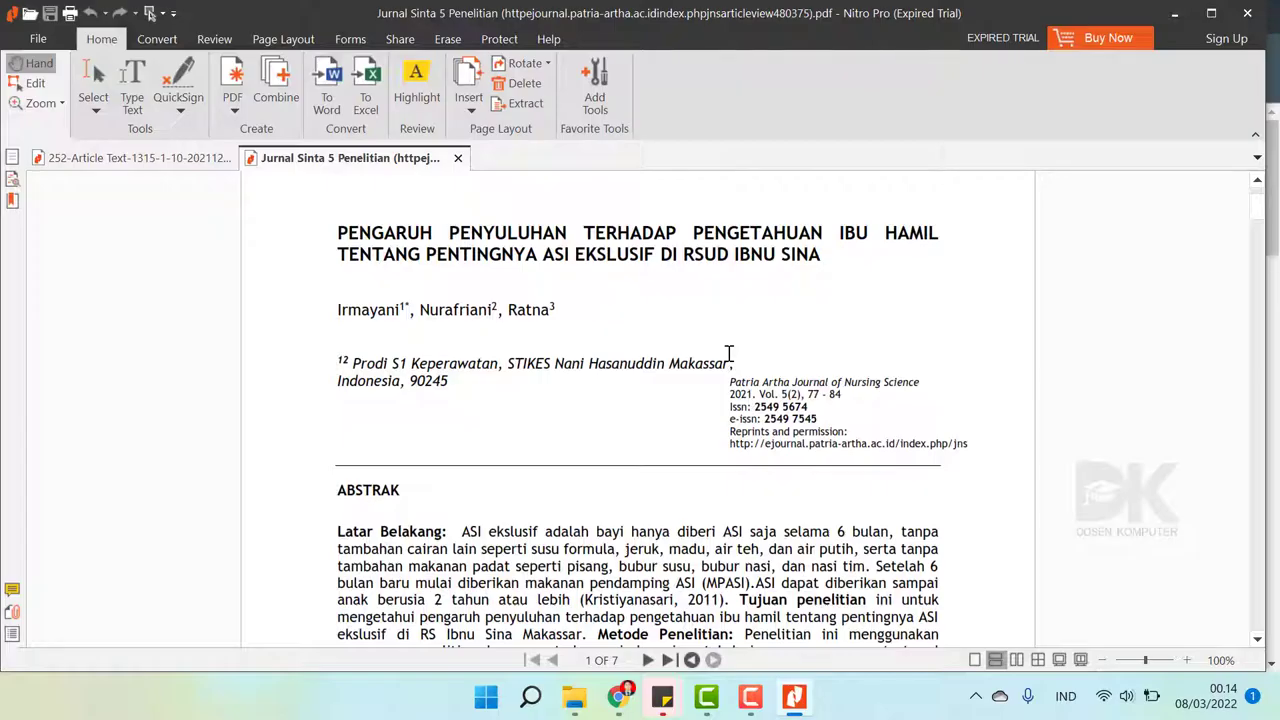
{"action": "scroll", "coordinate": [729, 353], "scroll_direction": "down", "scroll_amount": 12}
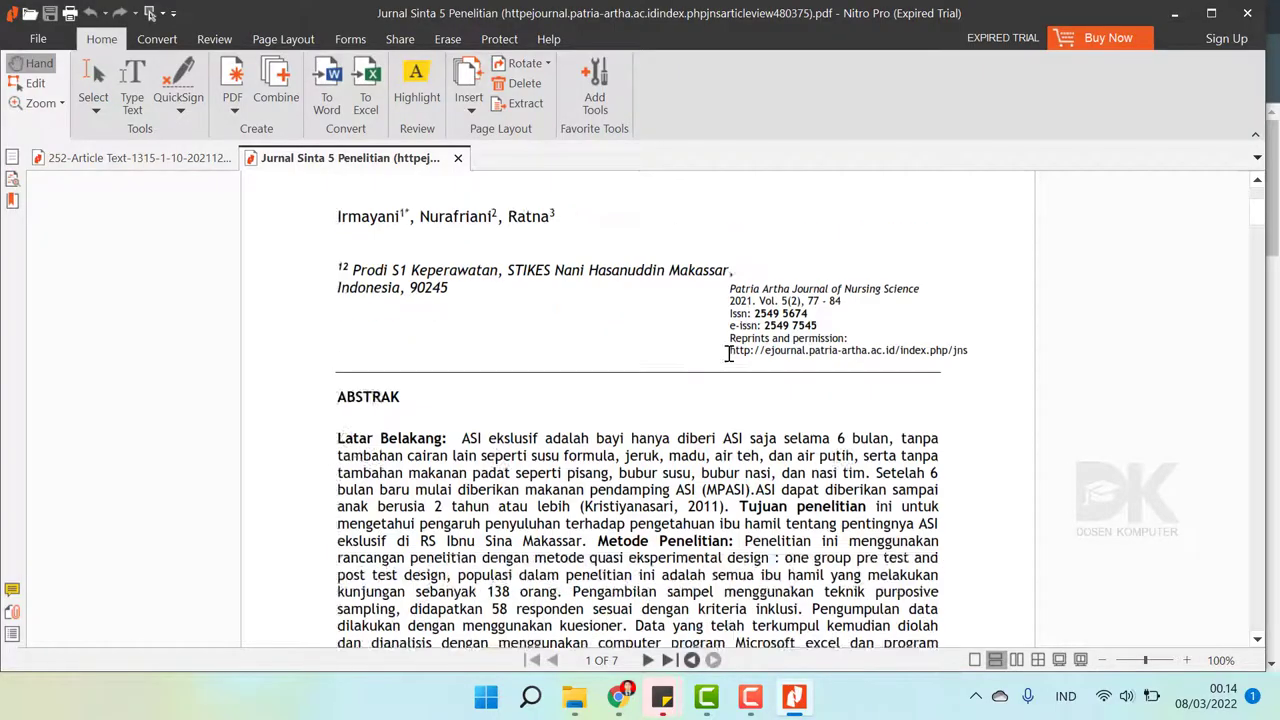
{"action": "scroll", "coordinate": [729, 353], "scroll_direction": "up", "scroll_amount": 12}
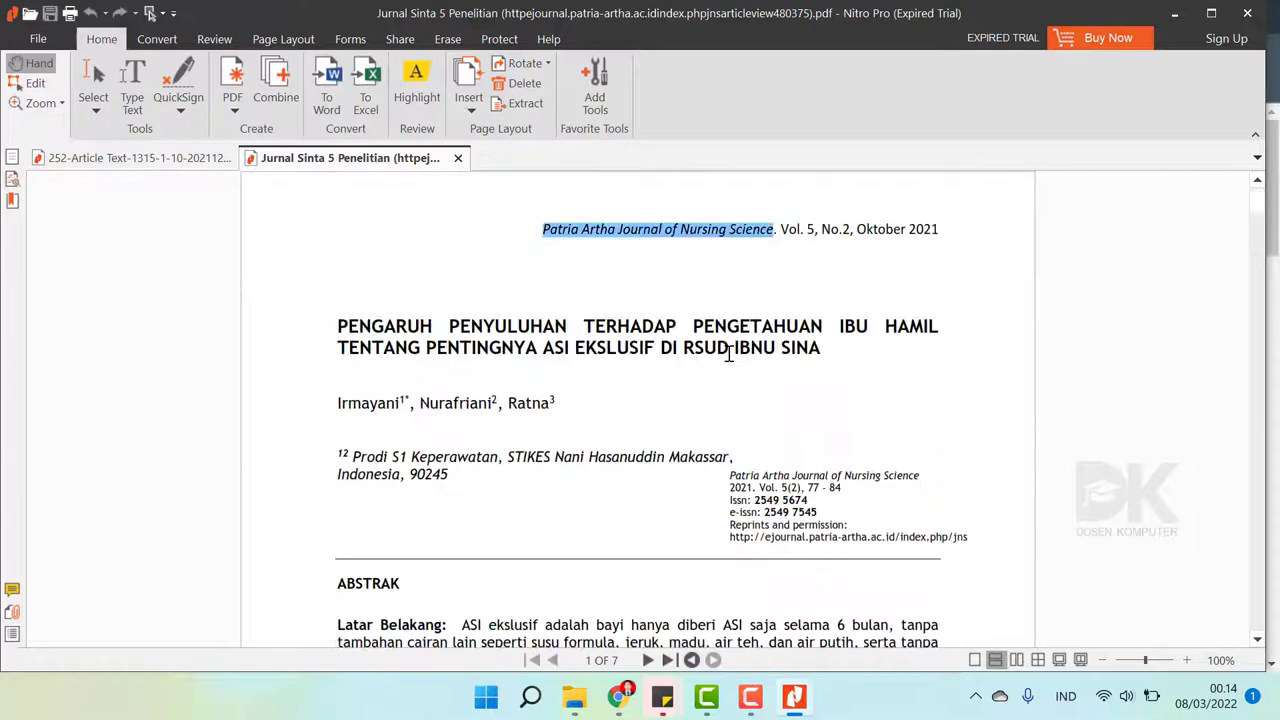
{"action": "left_click", "coordinate": [573, 699]}
{"action": "left_click", "coordinate": [634, 417]}
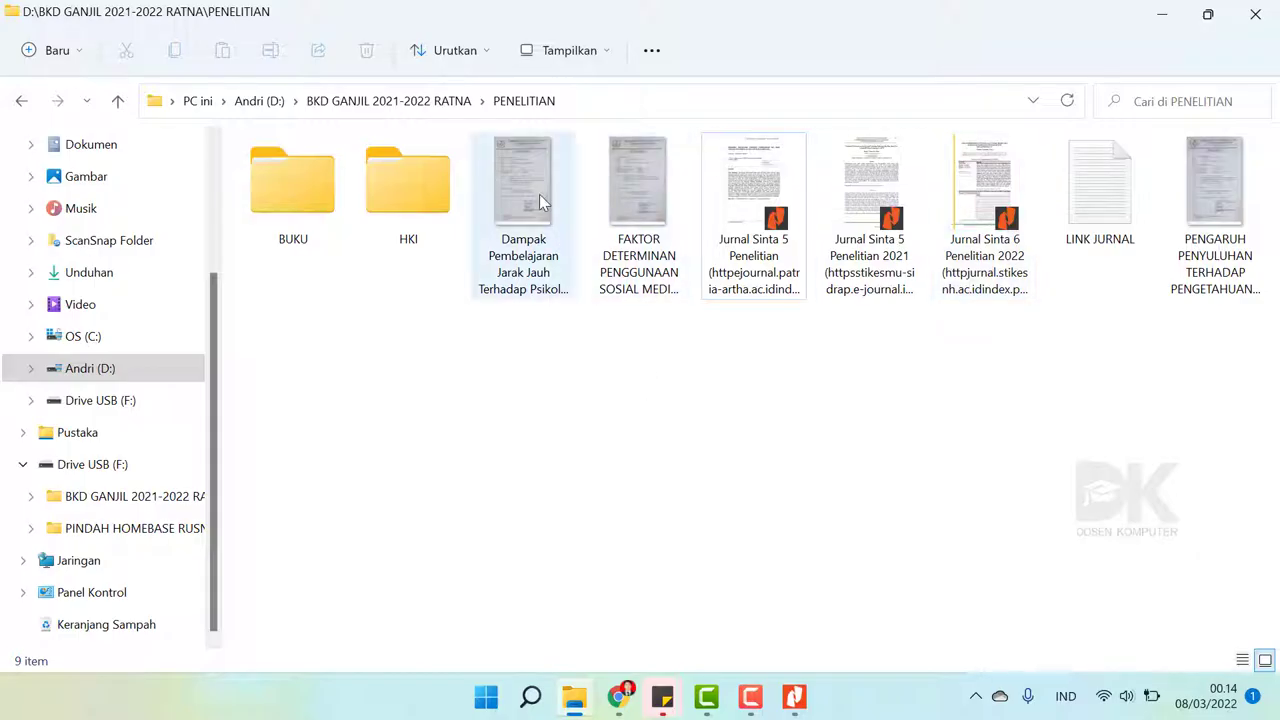
- Open the PENGARUH PENYULUHAN assignment letter JPEG from the PENELITIAN folder
{"action": "double_click", "coordinate": [1222, 195]}
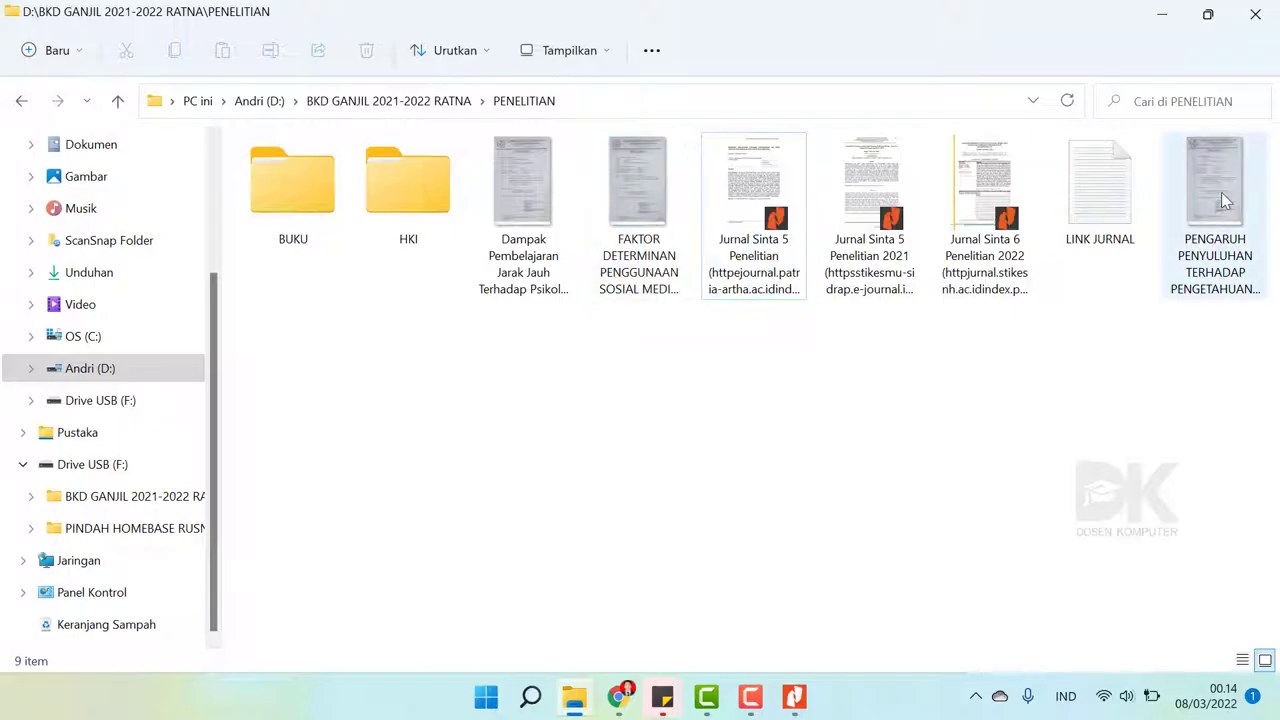
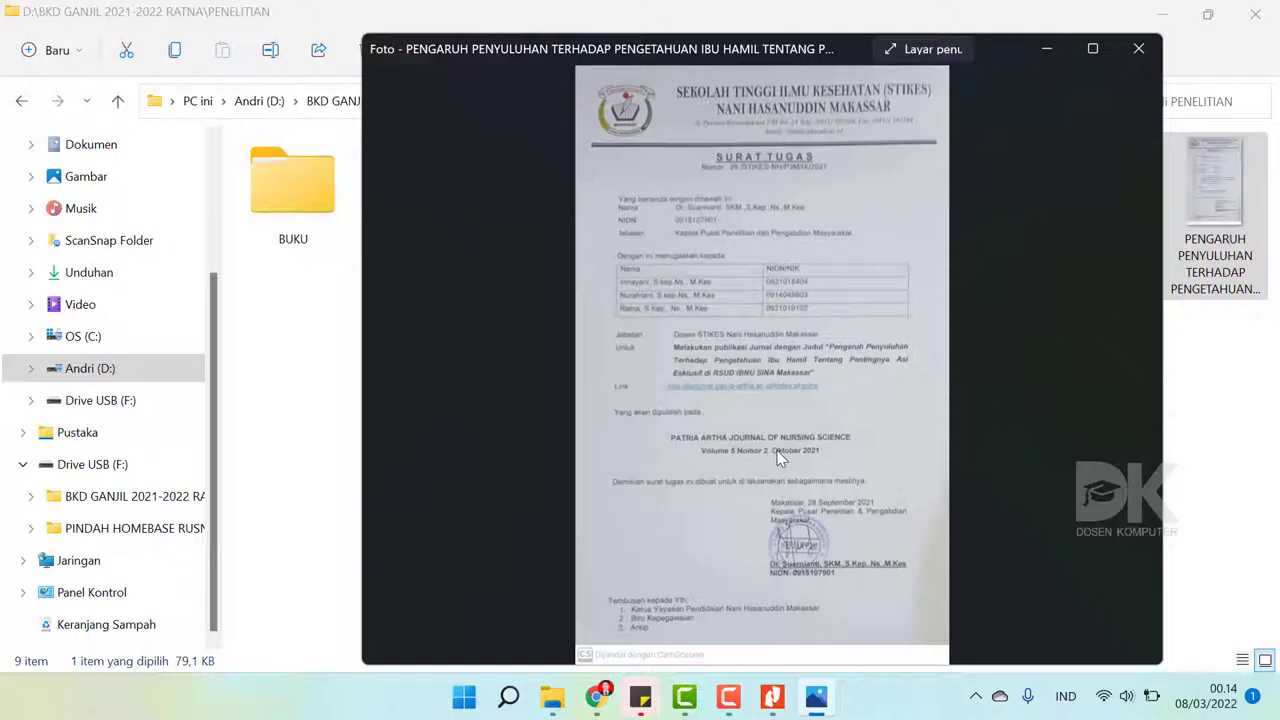
- In the SISTER tab, pick 2 October 2022 as the article's Tanggal Terbit in the date picker
{"action": "left_click", "coordinate": [596, 700]}
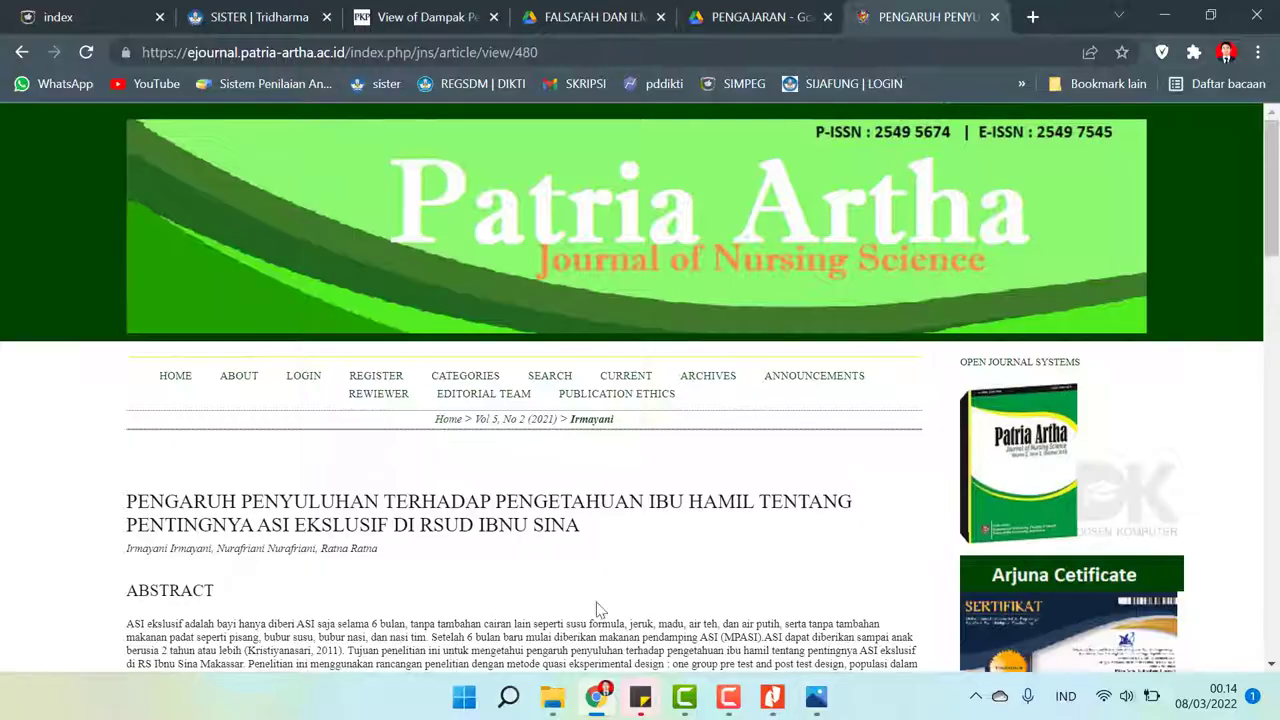
{"action": "left_click", "coordinate": [200, 14]}
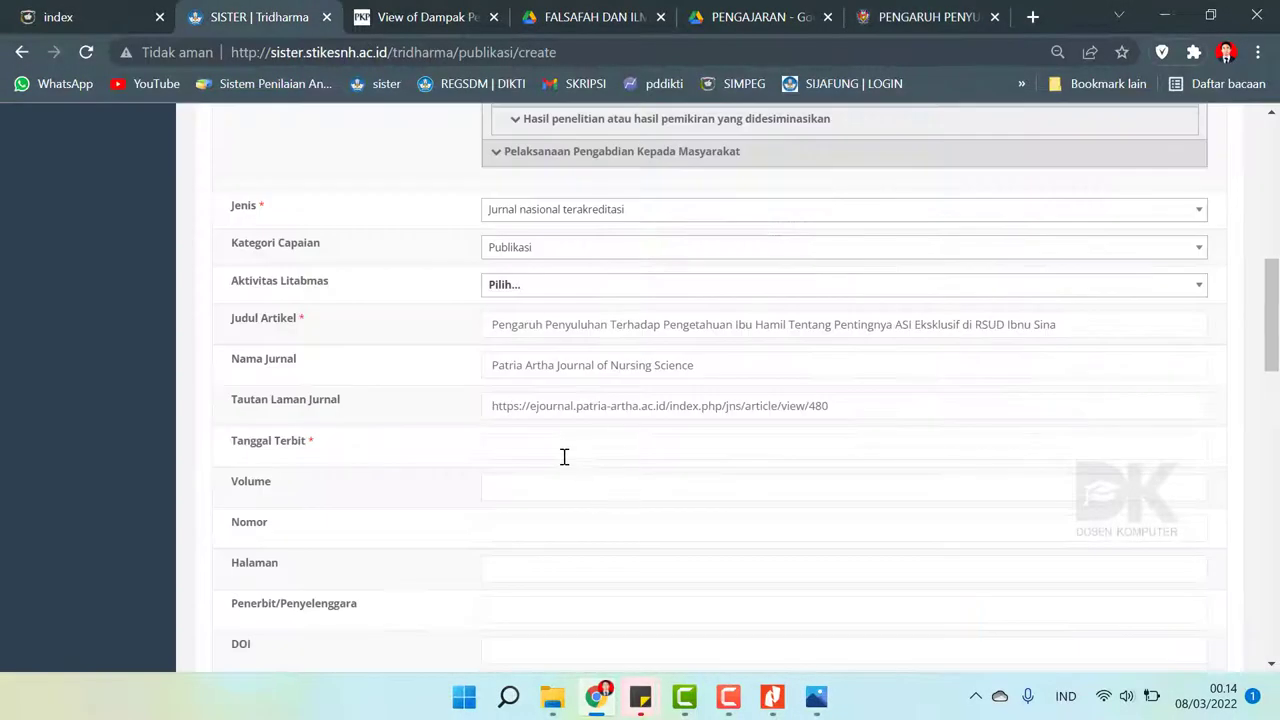
{"action": "left_click", "coordinate": [563, 454]}
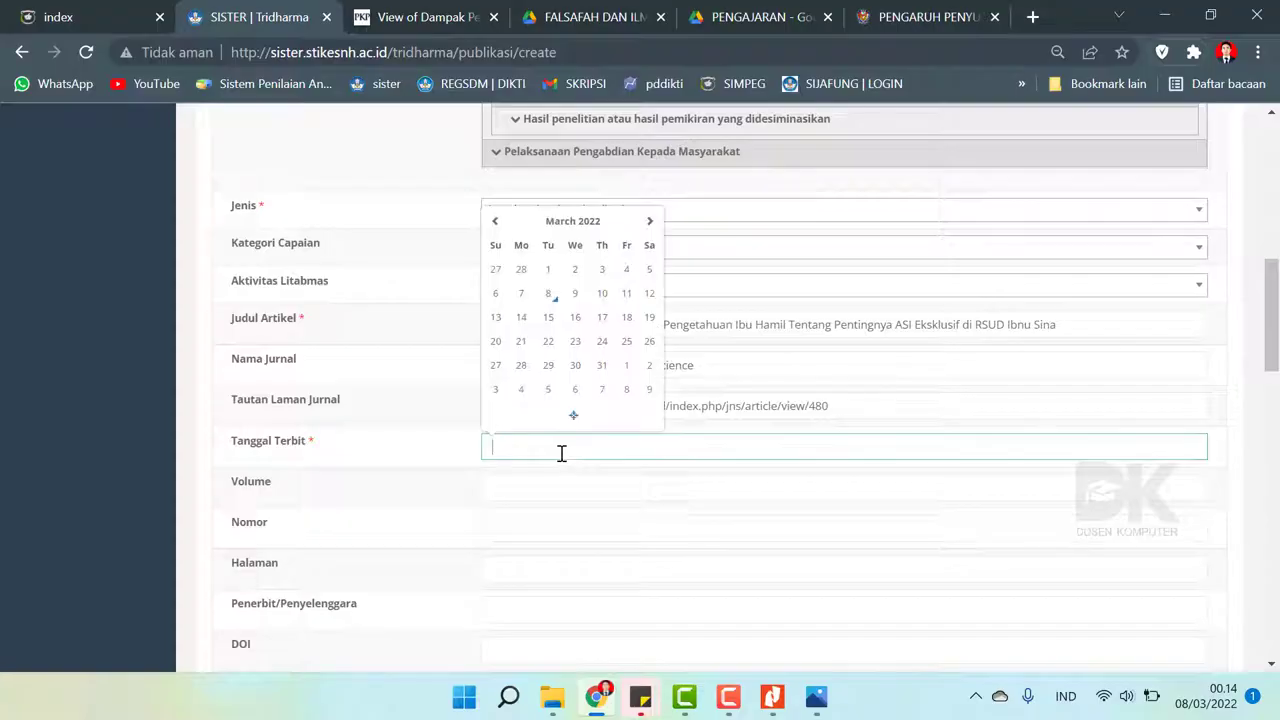
{"action": "left_click", "coordinate": [494, 221]}
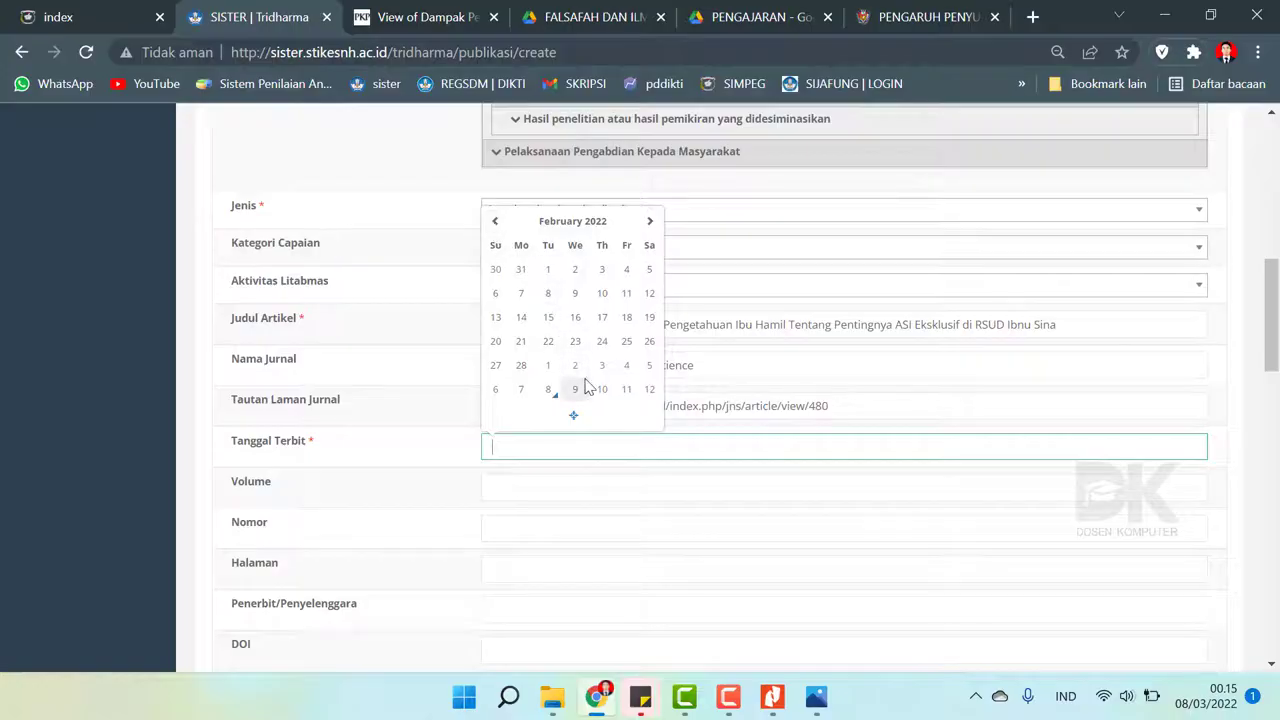
{"action": "left_click", "coordinate": [598, 228]}
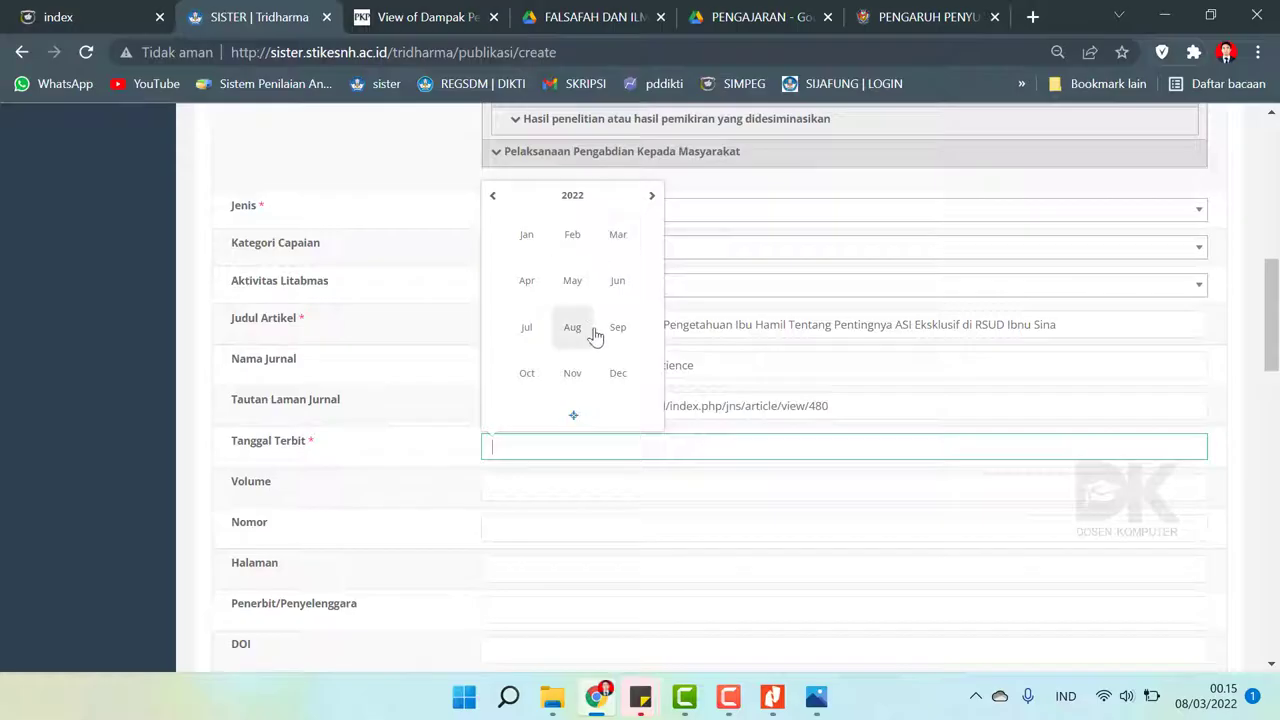
{"action": "left_click", "coordinate": [530, 373]}
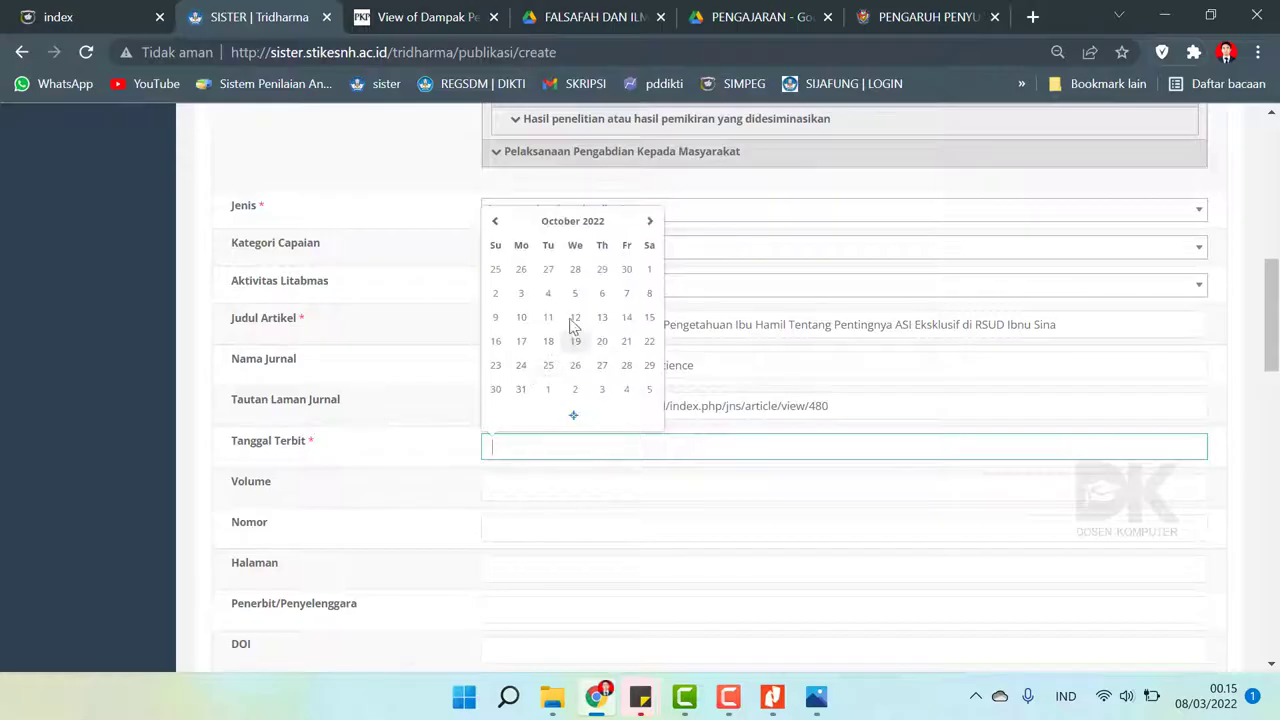
{"action": "left_click", "coordinate": [497, 294]}
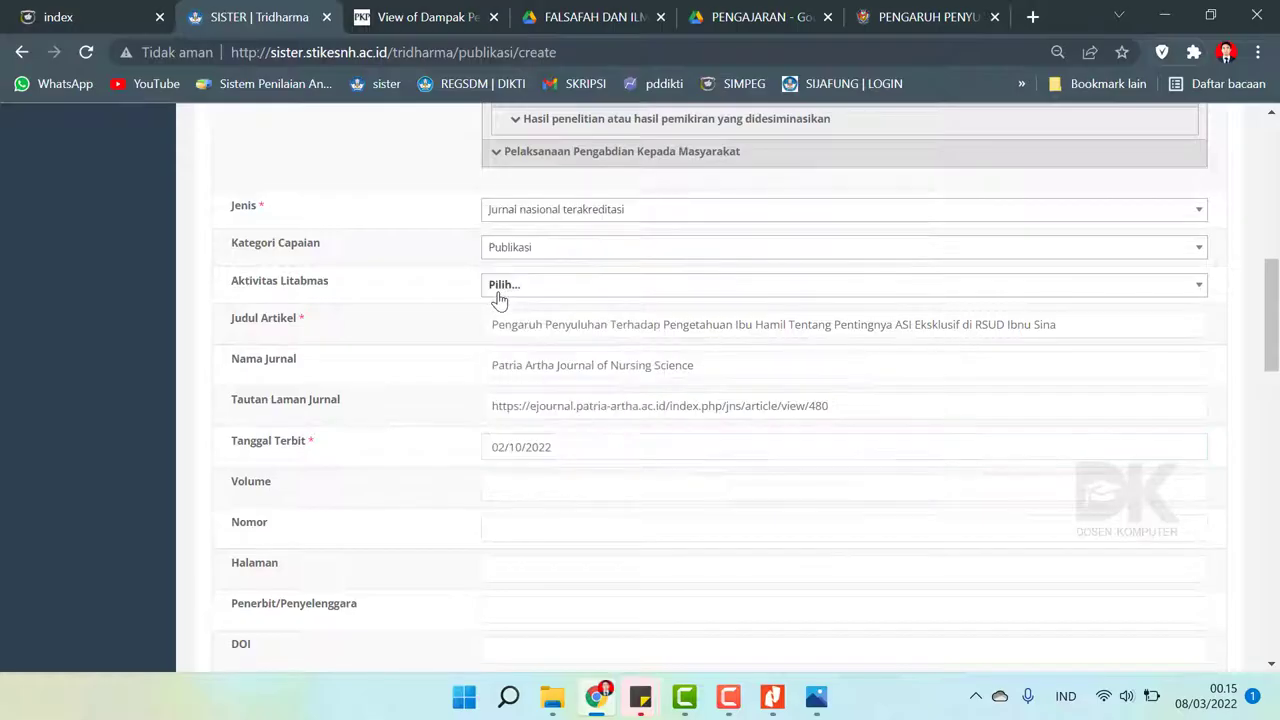
- Enter Volume 5 and Nomor 2, checking each against the article PDF
{"action": "left_click", "coordinate": [522, 487]}
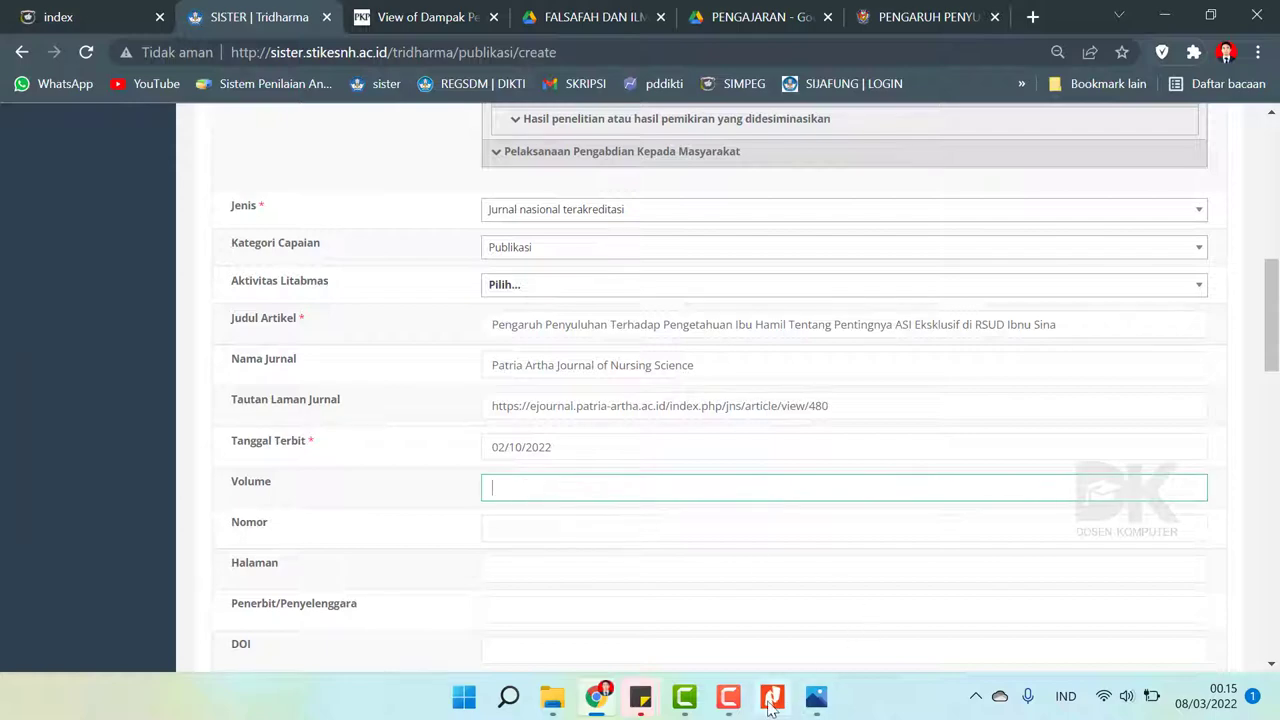
{"action": "left_click", "coordinate": [772, 698]}
{"action": "left_click", "coordinate": [772, 698]}
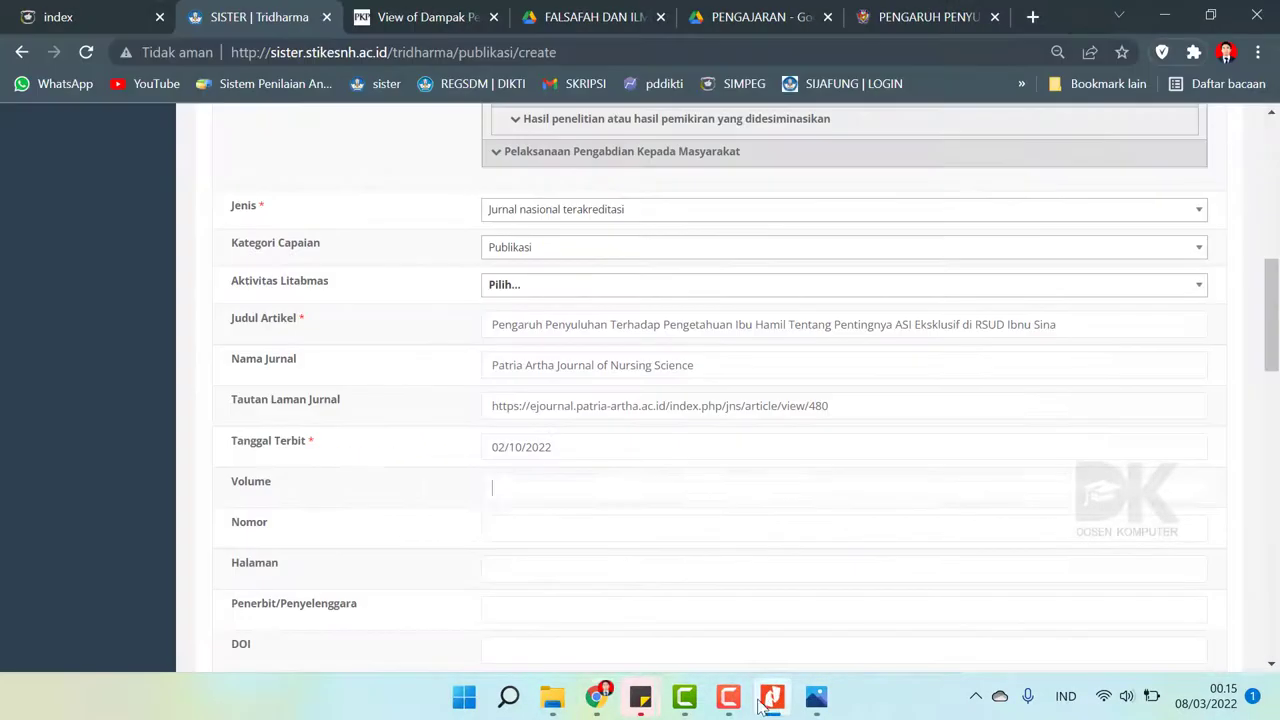
{"action": "type", "text": "5"}
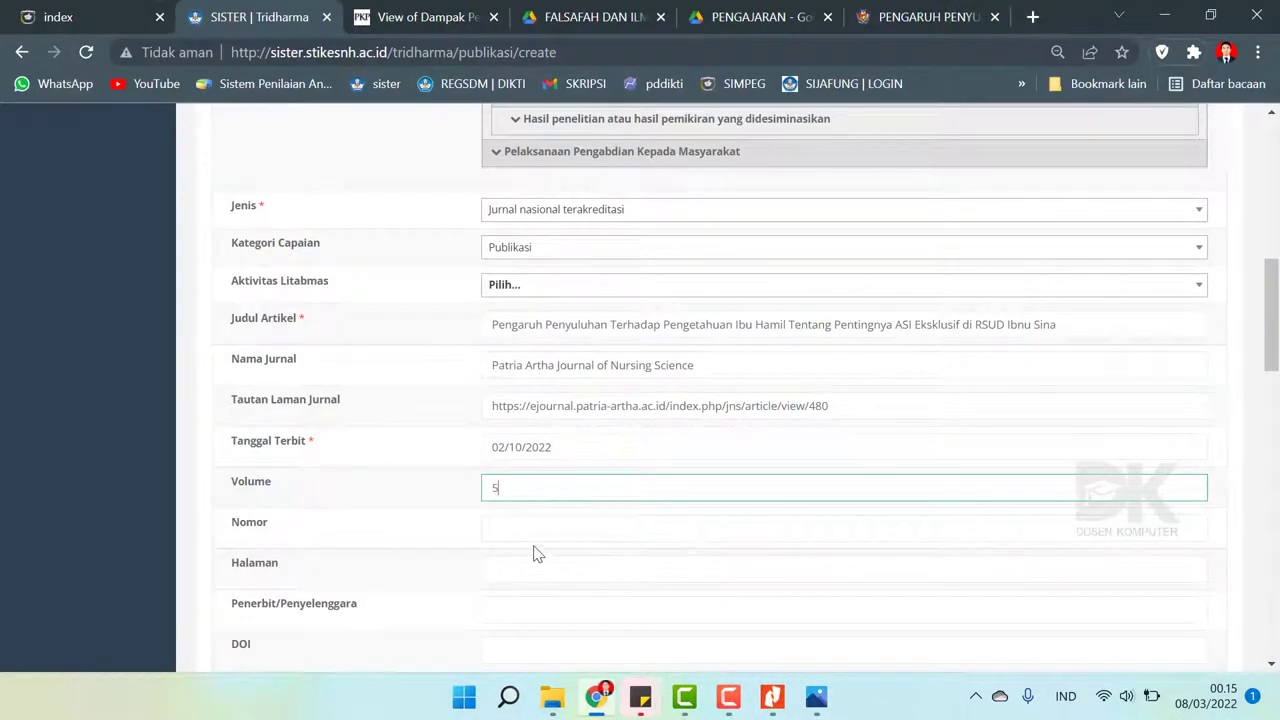
{"action": "left_click", "coordinate": [516, 528]}
{"action": "left_click", "coordinate": [772, 698]}
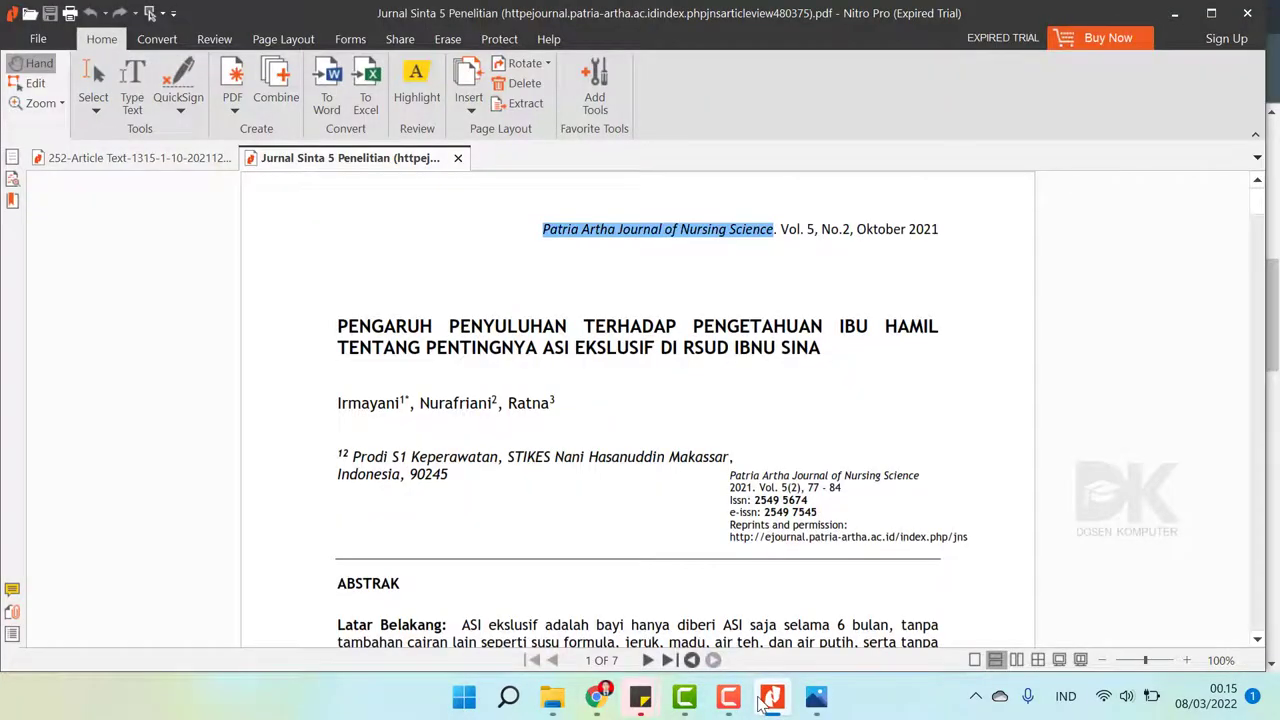
{"action": "left_click", "coordinate": [772, 698]}
{"action": "type", "text": "2"}
- Check the PDF for page numbers, leave Halaman and publisher blank, and reveal the Surat Tugas scan
{"action": "scroll", "coordinate": [582, 491], "scroll_direction": "down", "scroll_amount": 2}
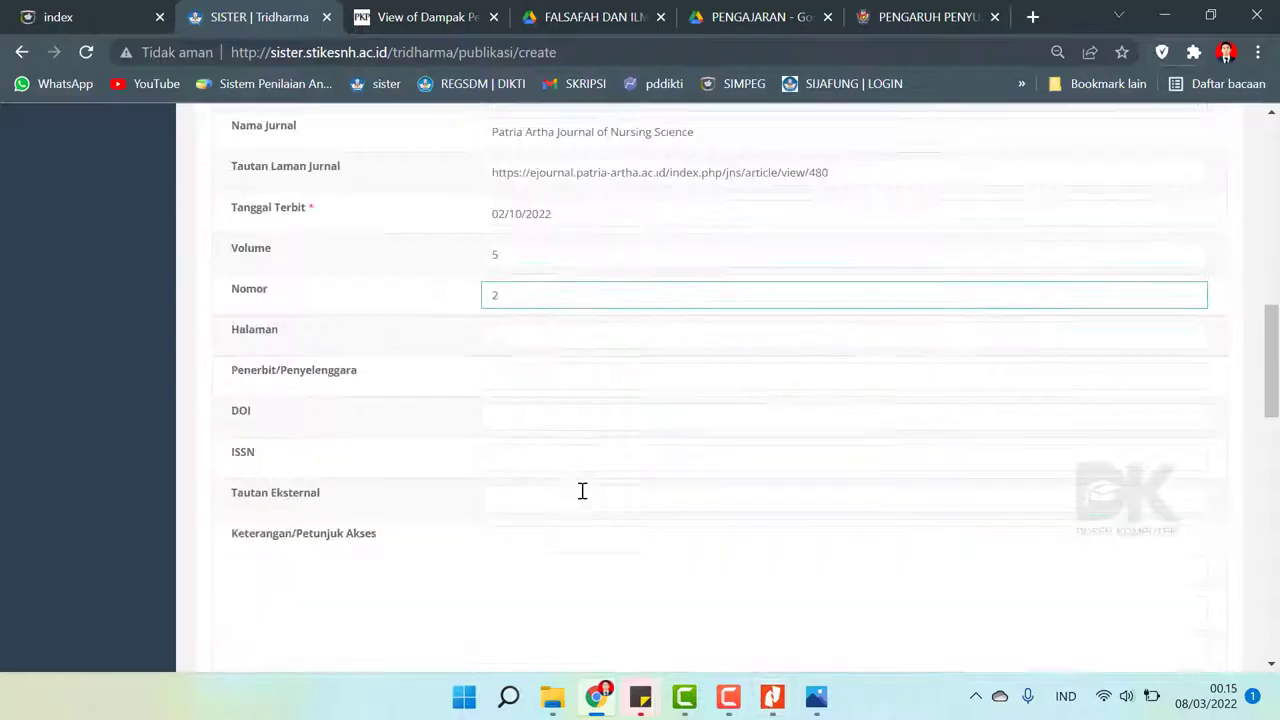
{"action": "left_click", "coordinate": [514, 338]}
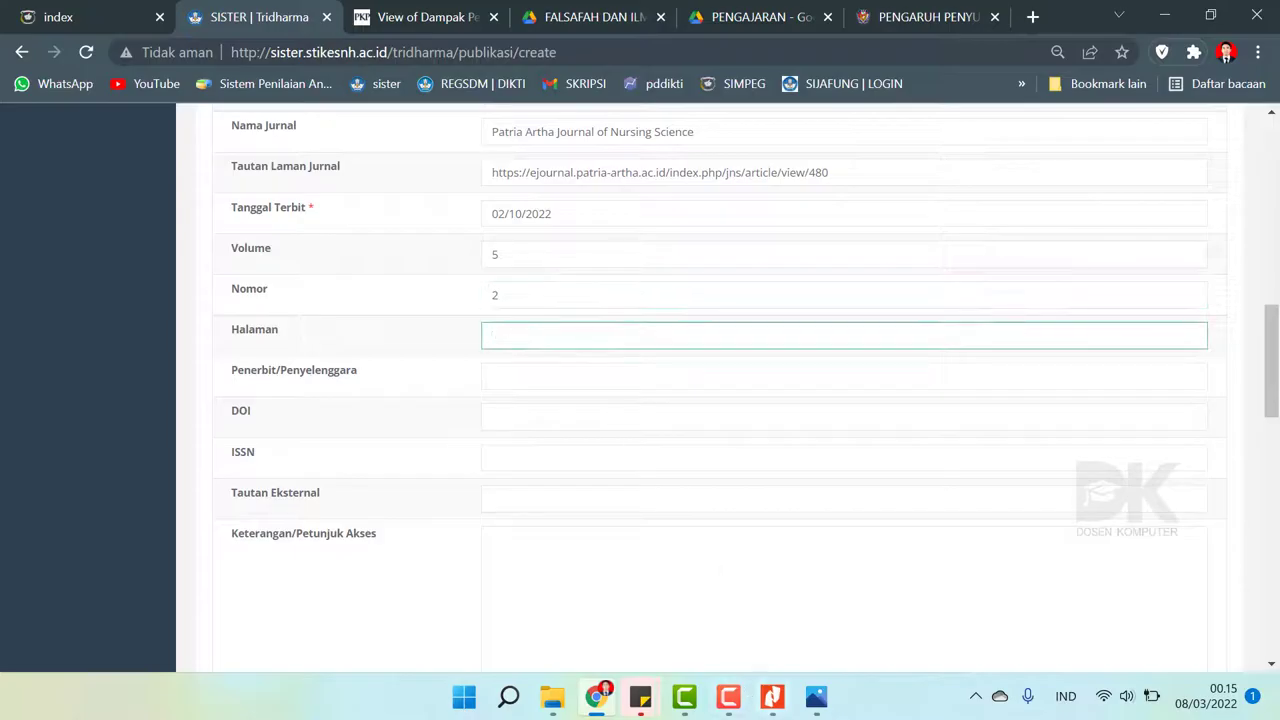
{"action": "left_click", "coordinate": [772, 698]}
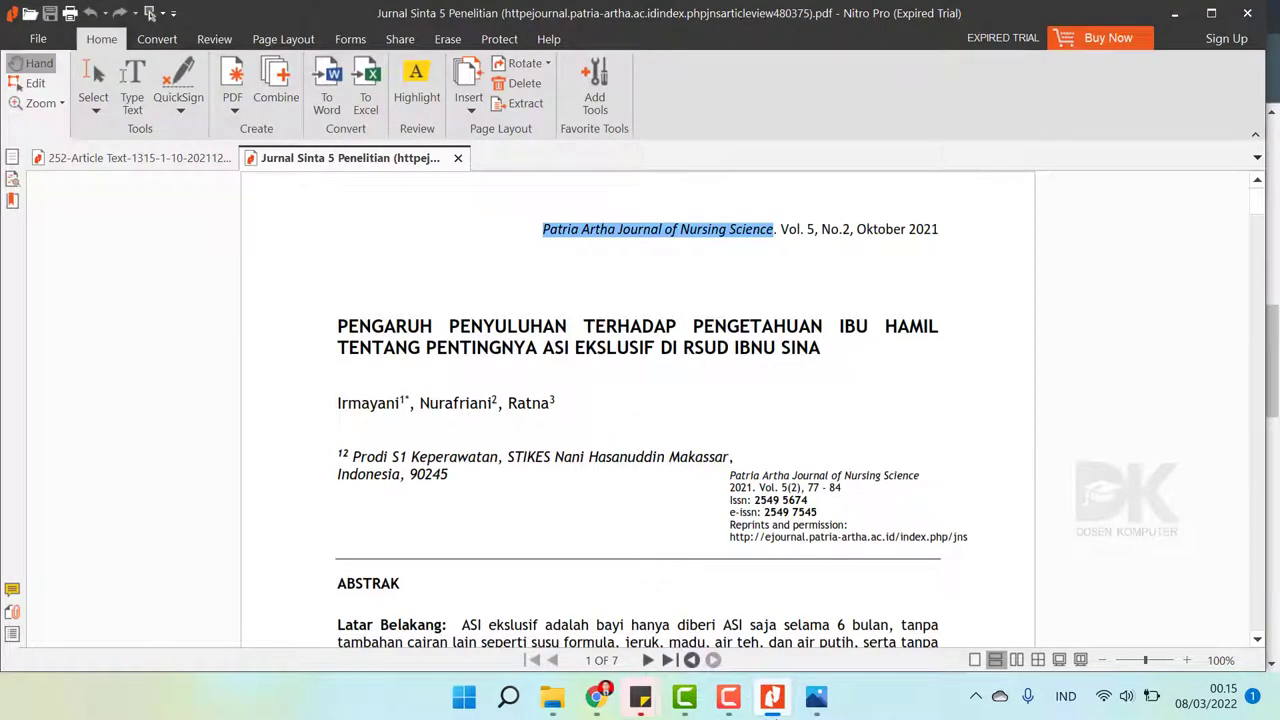
{"action": "left_click", "coordinate": [772, 702]}
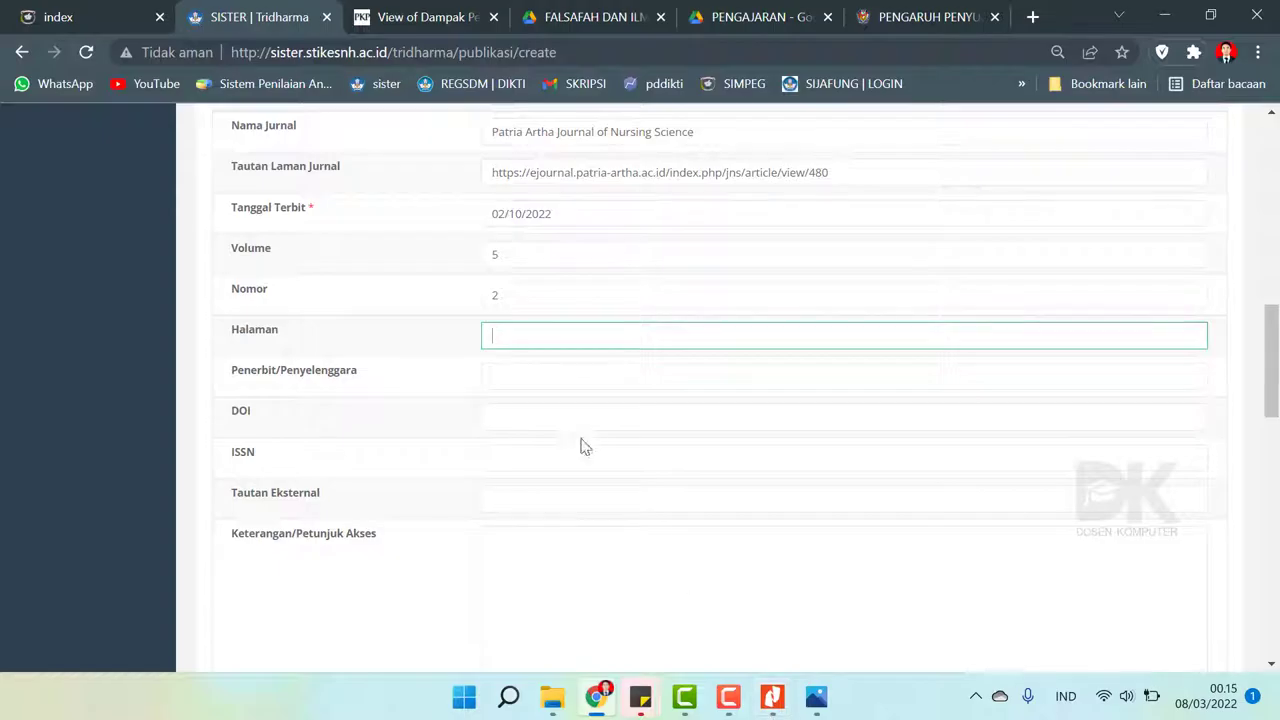
{"action": "left_click", "coordinate": [526, 380]}
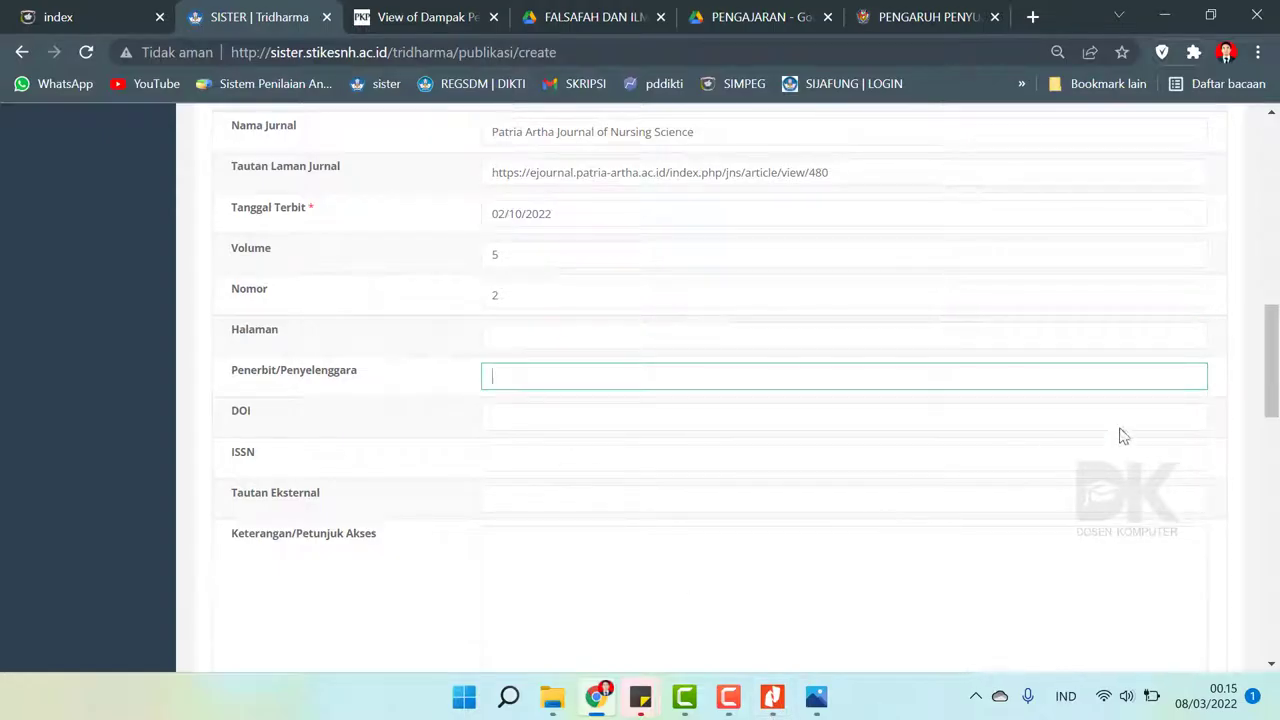
{"action": "left_click", "coordinate": [1231, 341]}
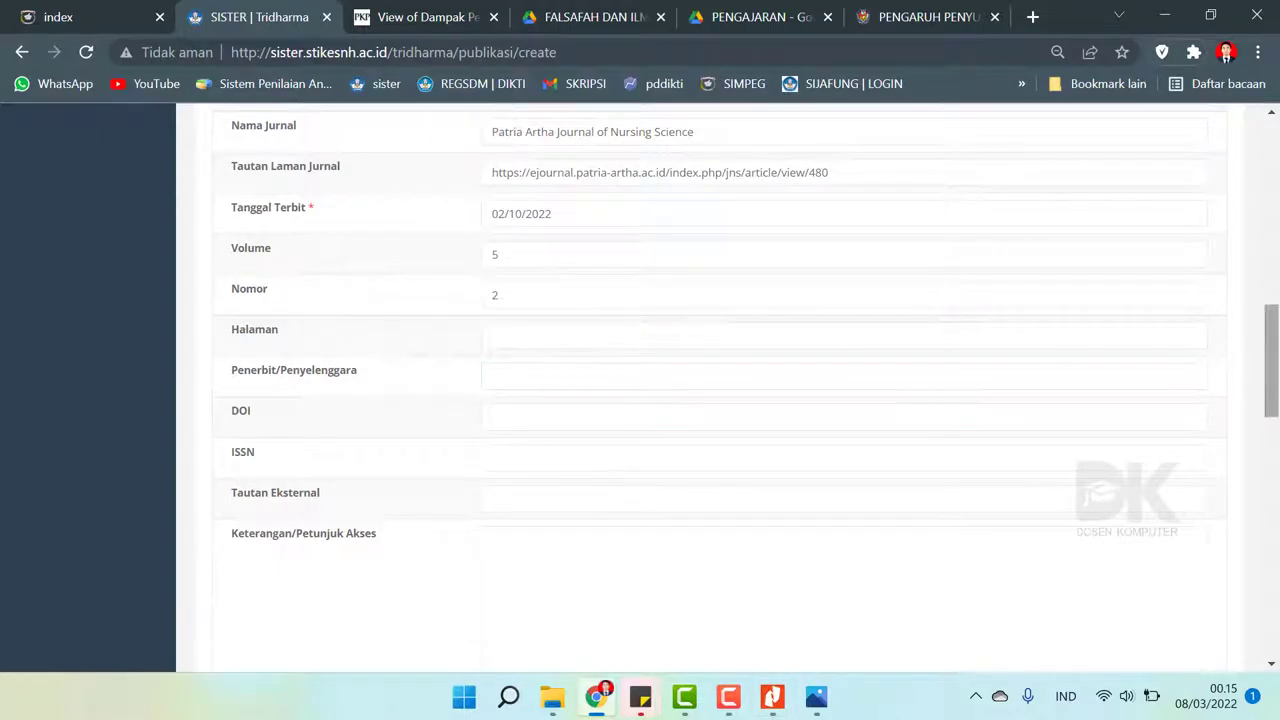
{"action": "left_click", "coordinate": [597, 698]}
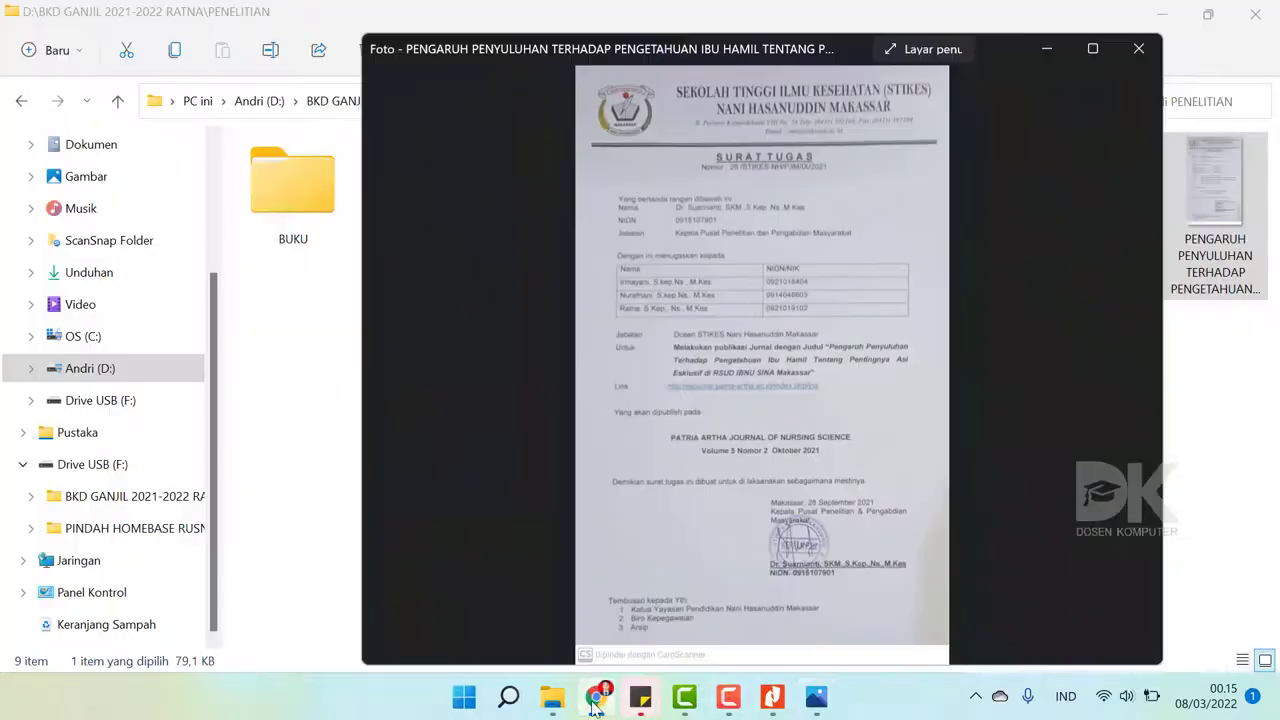
- Look over the Patria Artha journal article page in Chrome
{"action": "left_click", "coordinate": [597, 698]}
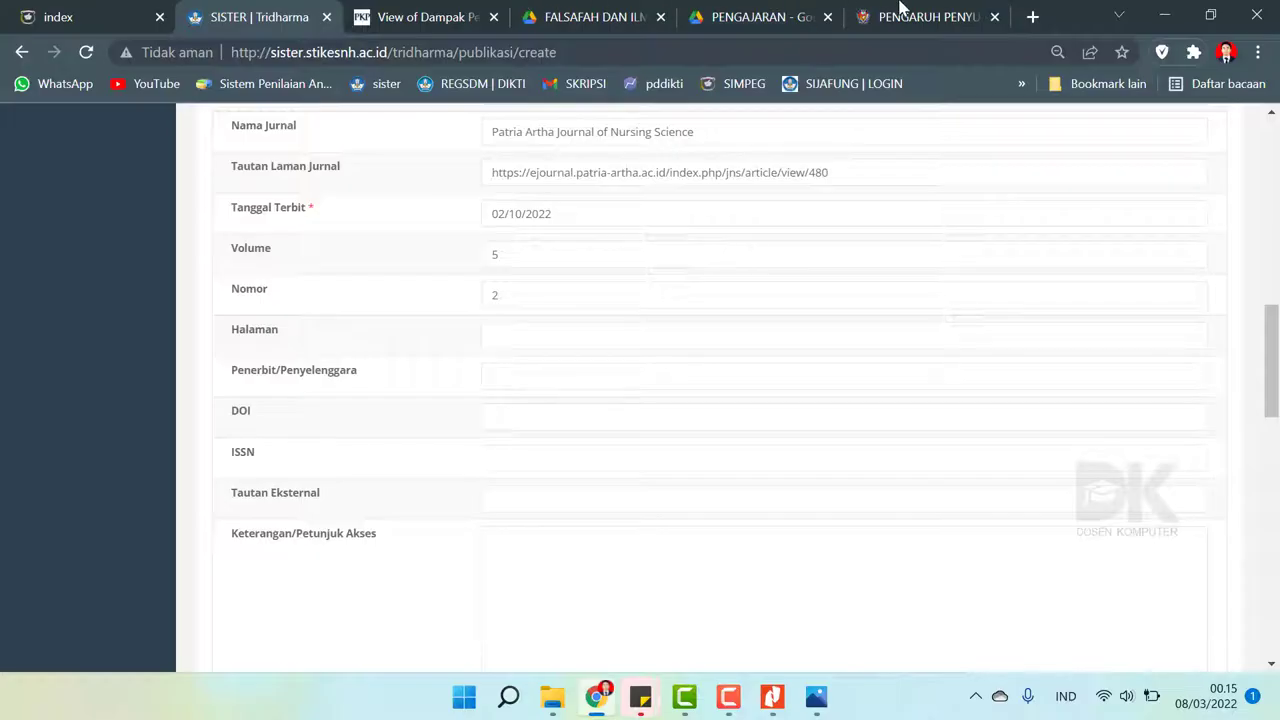
{"action": "left_click", "coordinate": [903, 10]}
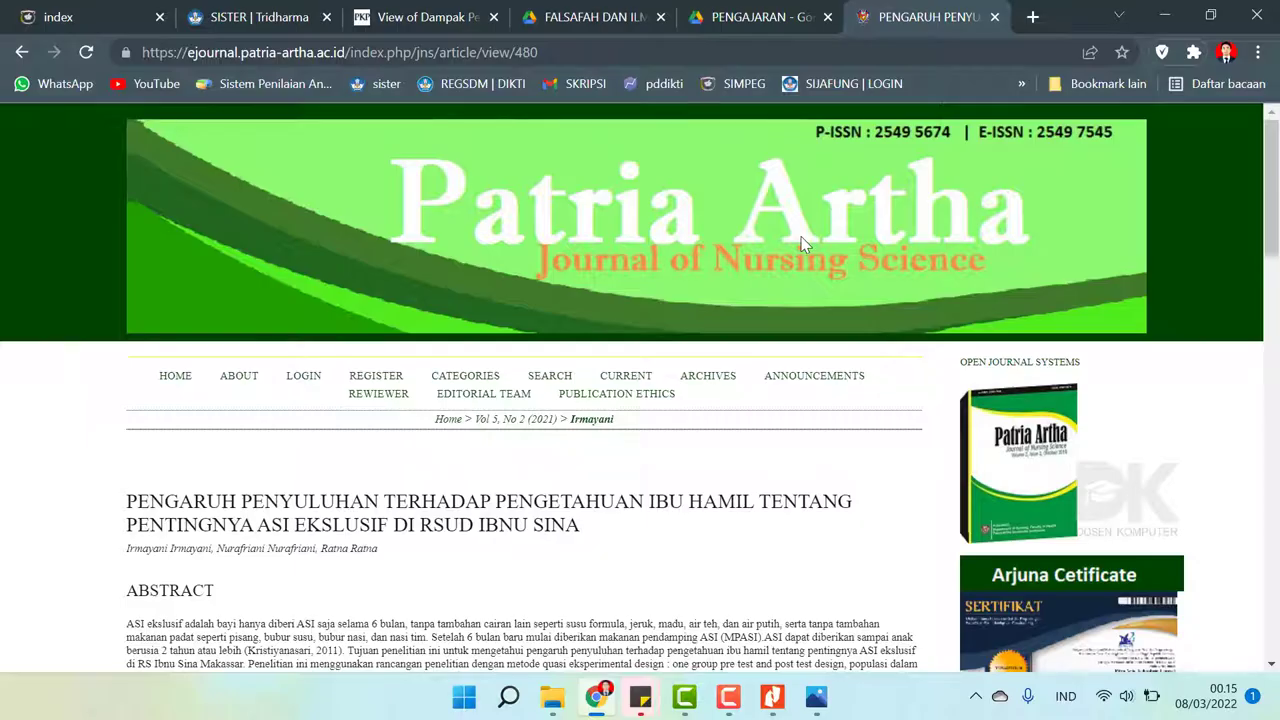
{"action": "scroll", "coordinate": [800, 244], "scroll_direction": "down", "scroll_amount": 15}
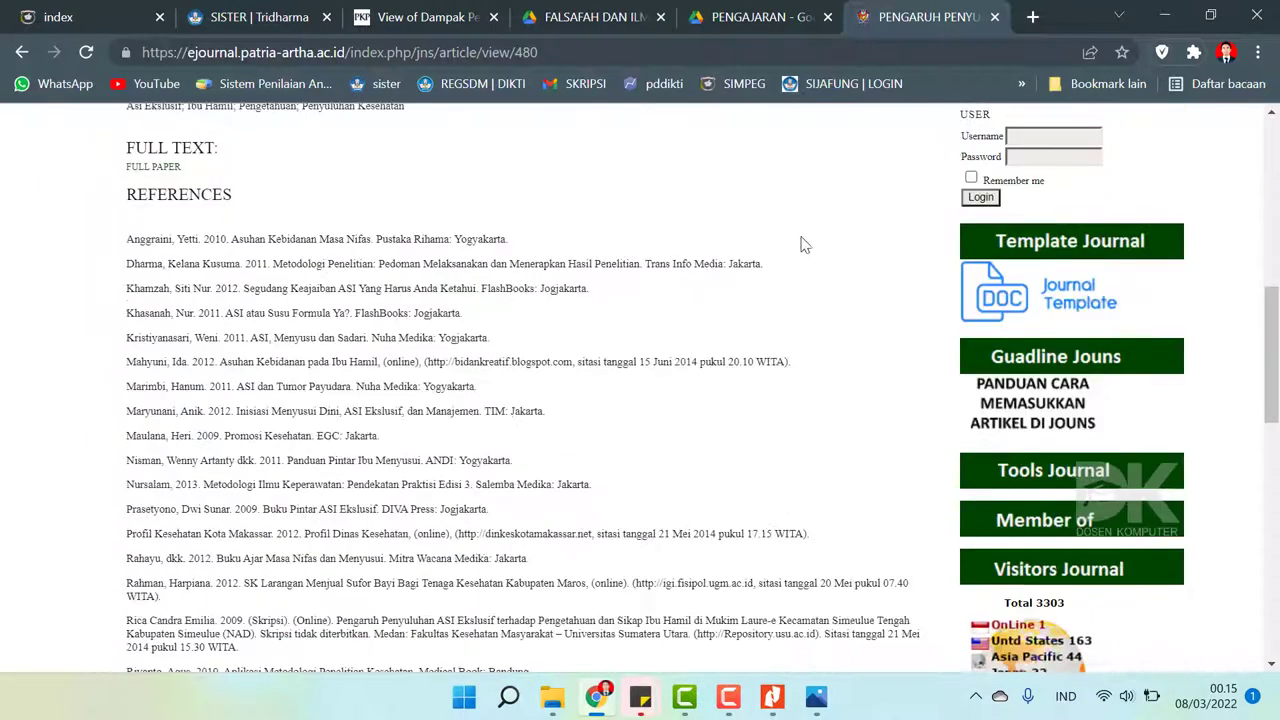
{"action": "scroll", "coordinate": [800, 244], "scroll_direction": "up", "scroll_amount": 15}
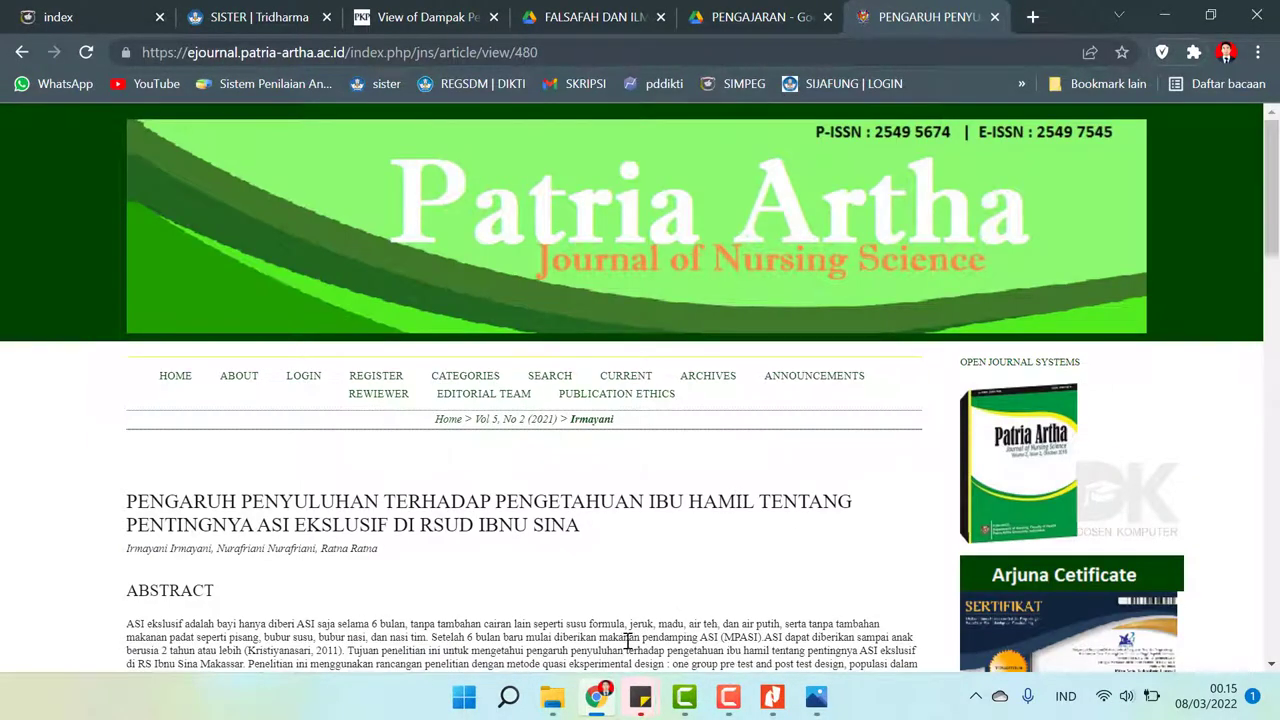
- Close the Surat Tugas scan in Photos and return to the SISTER | Tridharma tab
{"action": "left_click", "coordinate": [597, 697]}
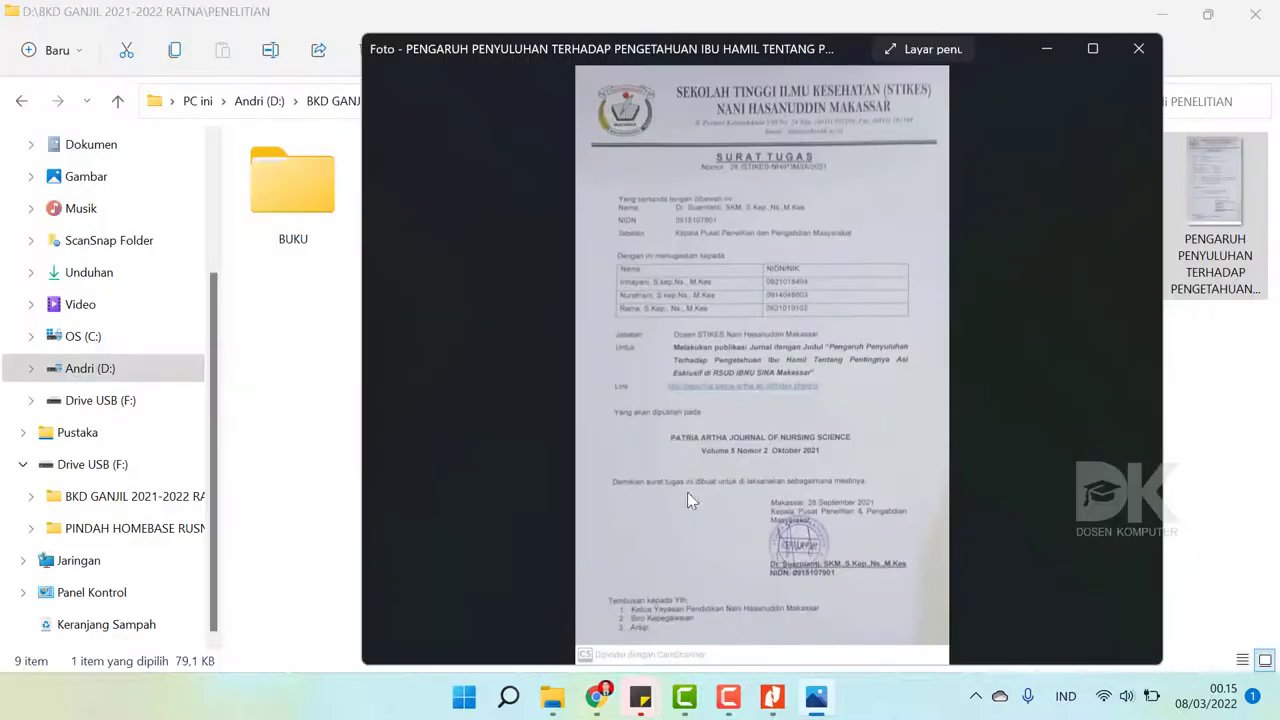
{"action": "left_click", "coordinate": [1128, 60]}
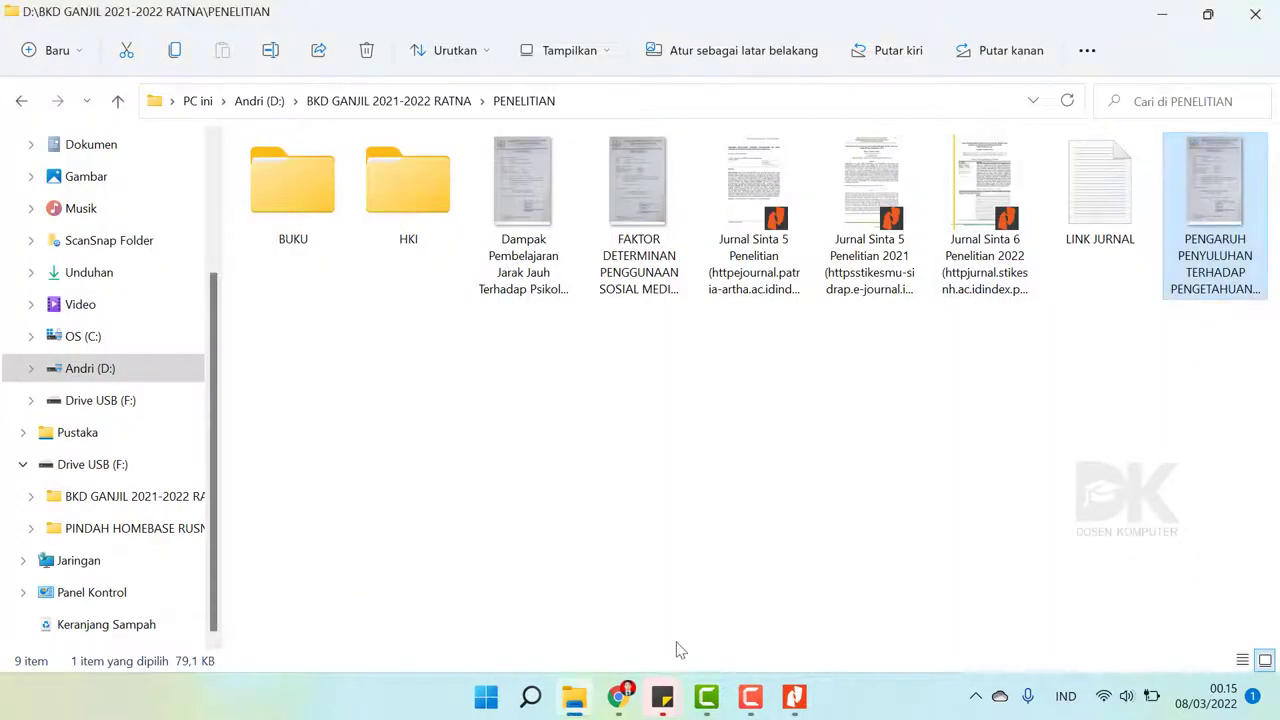
{"action": "left_click", "coordinate": [618, 697]}
{"action": "left_click", "coordinate": [222, 12]}
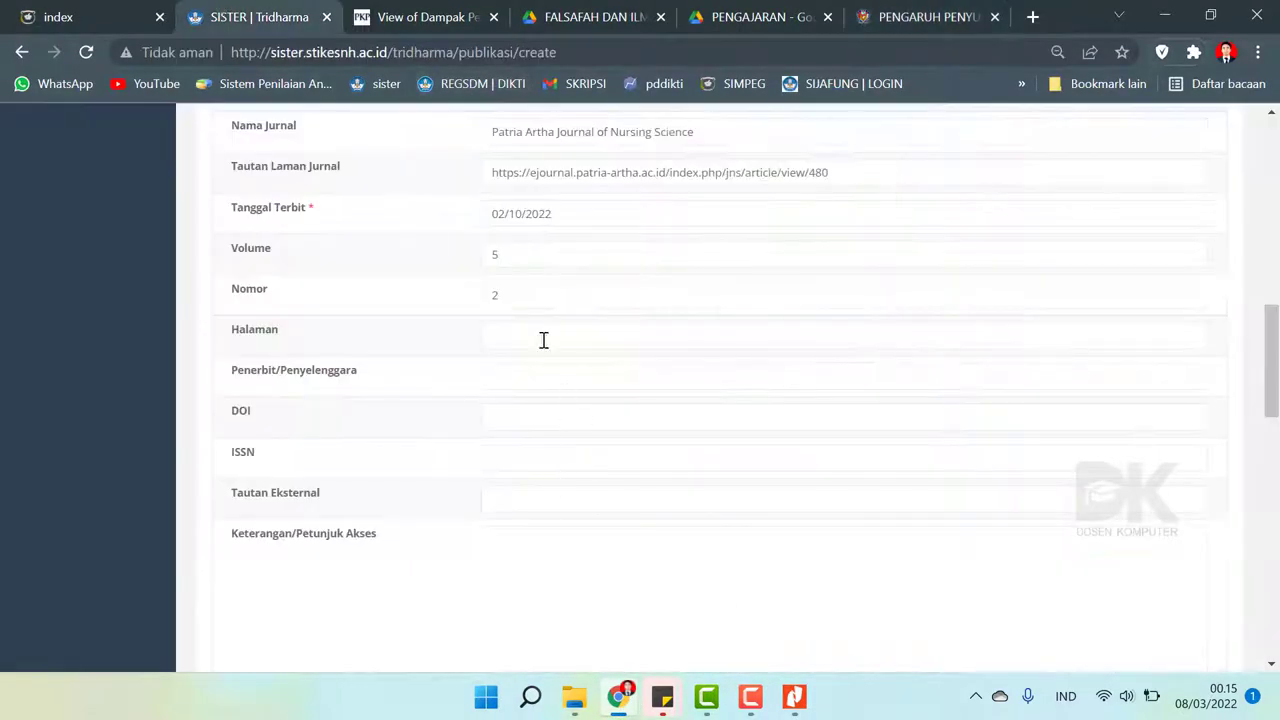
- Copy the journal name and paste it as publisher: Patria Artha Journal of Nursing Science
{"action": "left_click", "coordinate": [511, 334]}
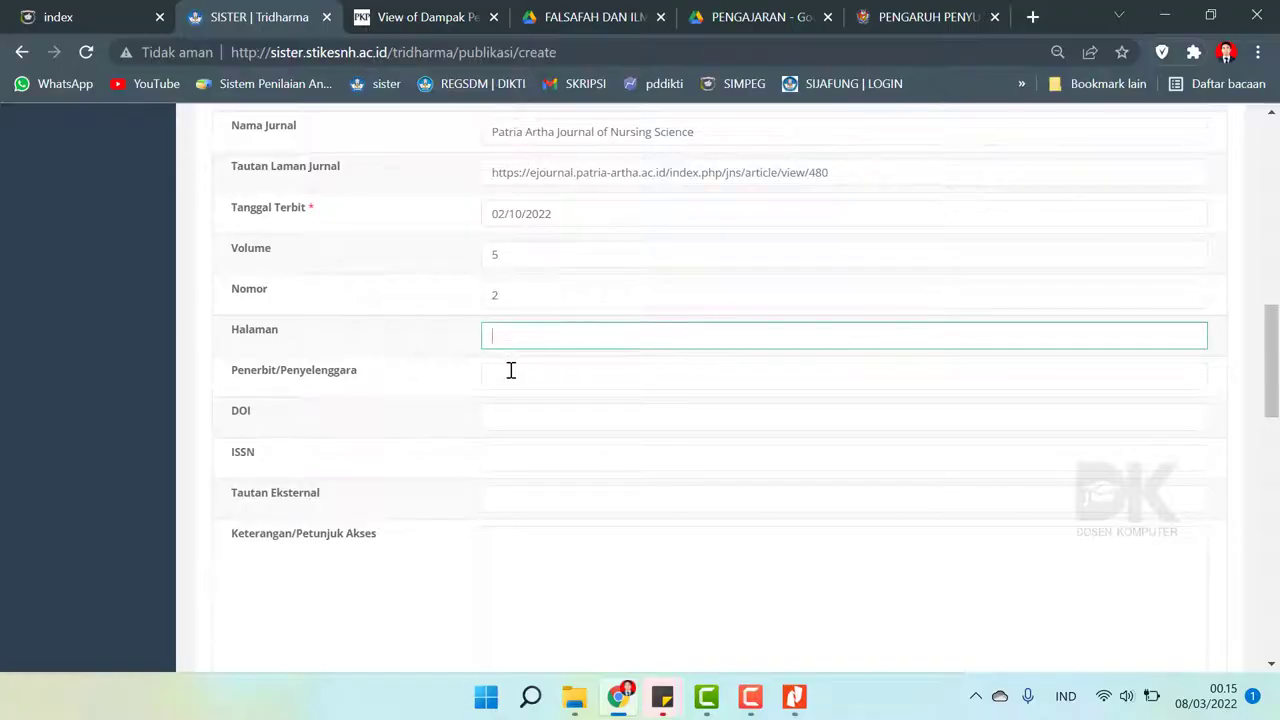
{"action": "left_click", "coordinate": [510, 370]}
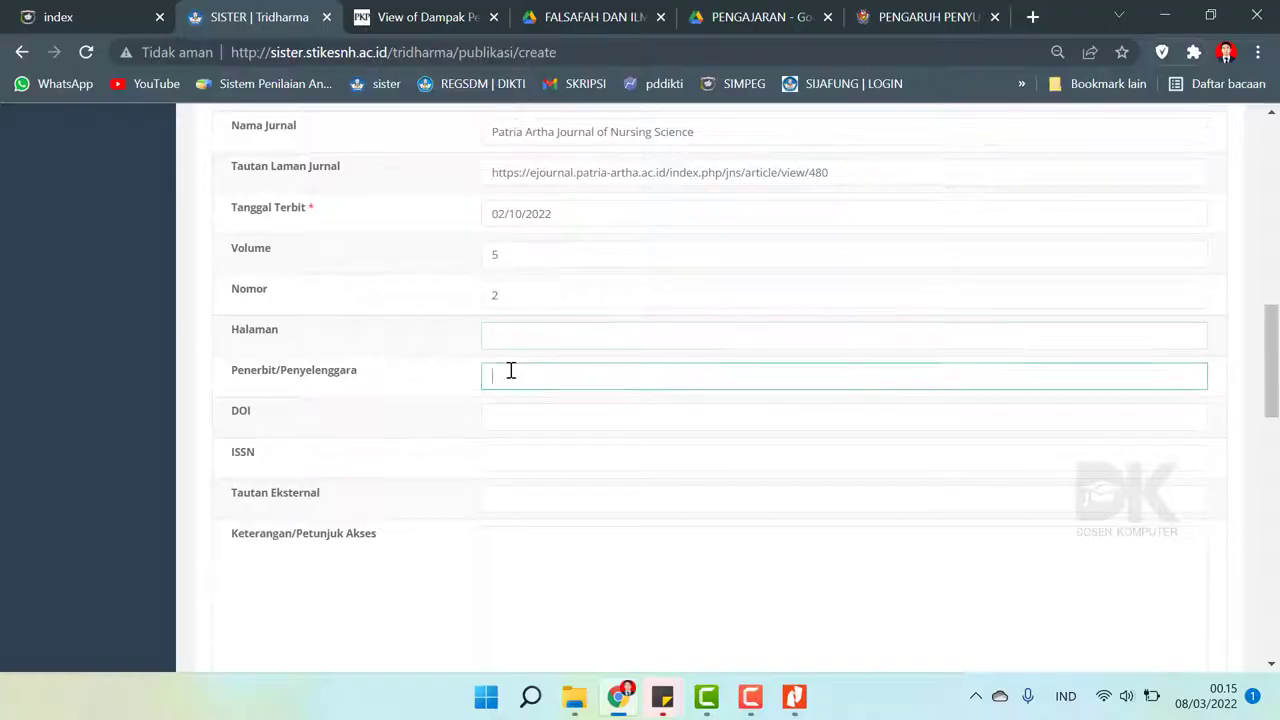
{"action": "left_click", "coordinate": [697, 131]}
{"action": "key", "text": "ctrl+a"}
{"action": "scroll", "coordinate": [697, 145], "scroll_direction": "up", "scroll_amount": 5}
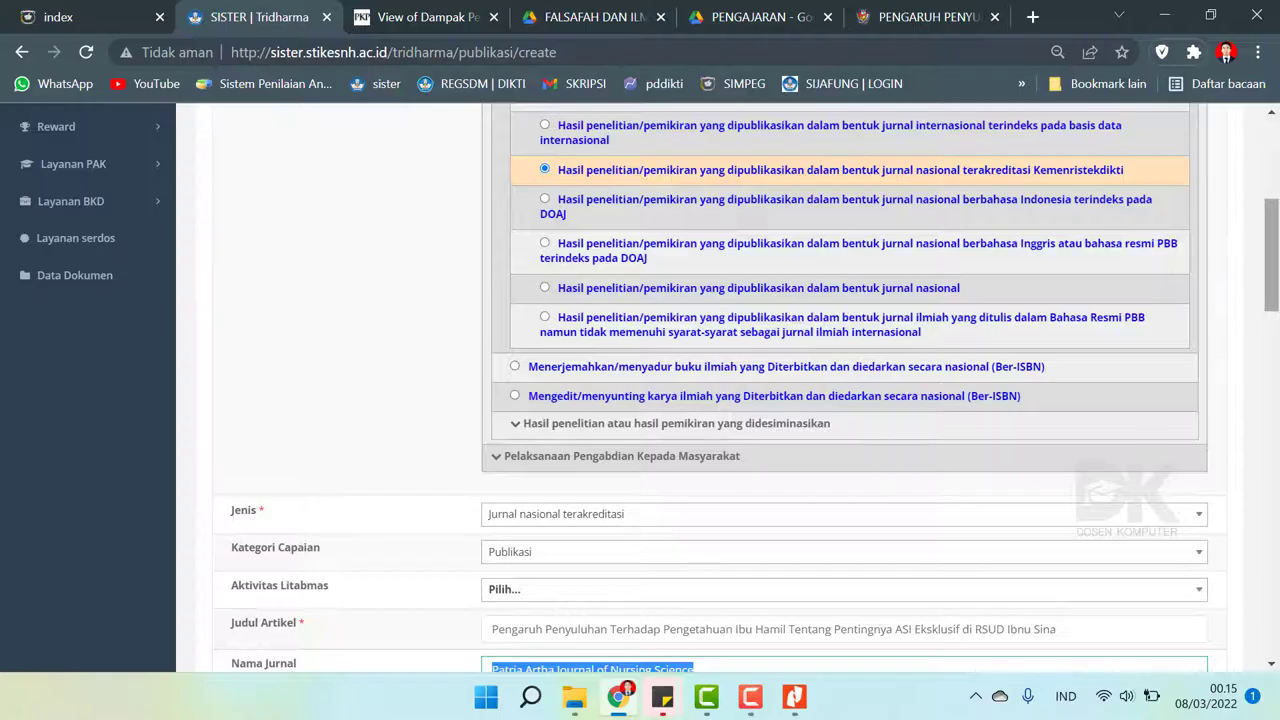
{"action": "scroll", "coordinate": [720, 386], "scroll_direction": "down", "scroll_amount": 4}
{"action": "left_click_drag", "start_coordinate": [1278, 383], "coordinate": [1148, 437]}
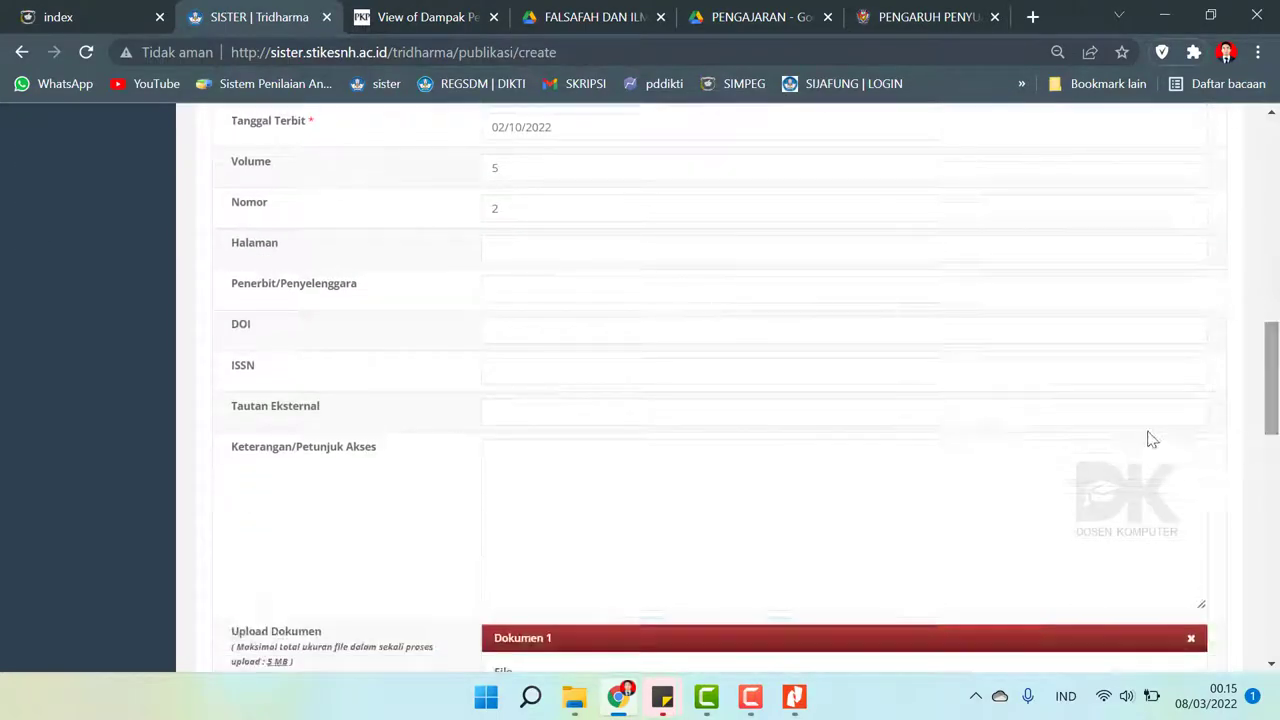
{"action": "left_click", "coordinate": [506, 294]}
{"action": "type", "text": "Paria Artha Journal of Nursing Science"}
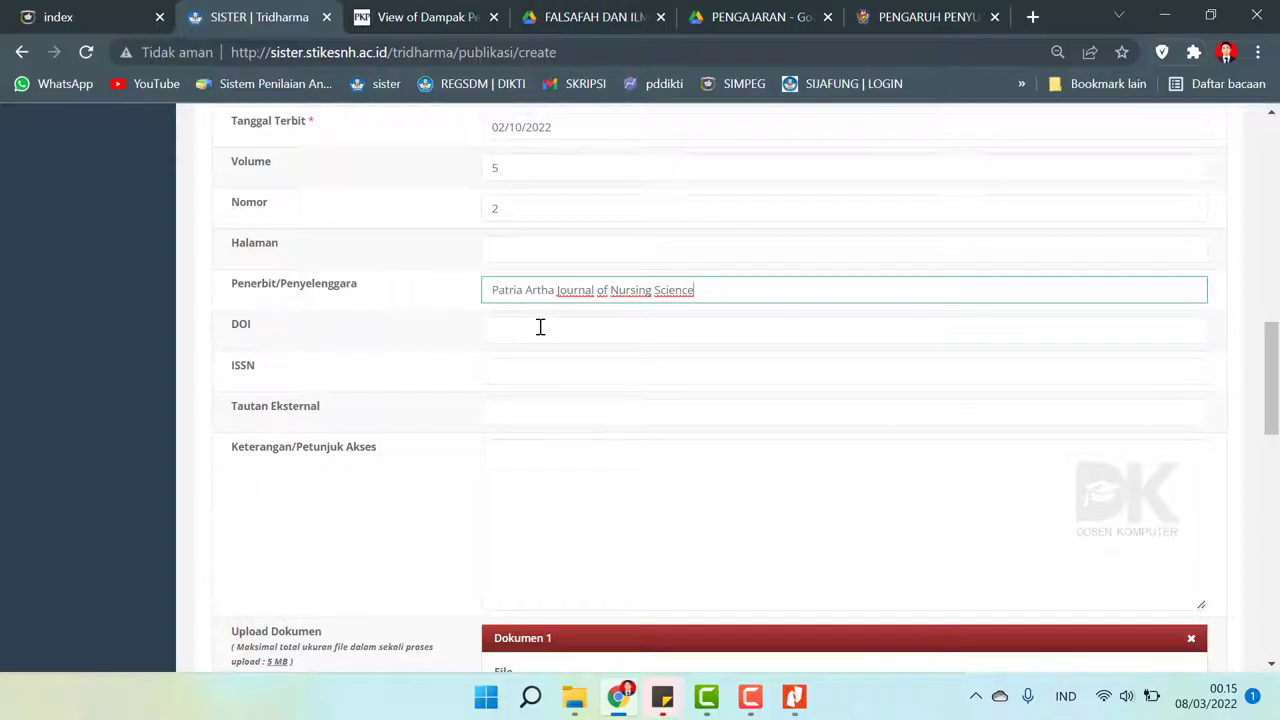
- Enter ISSN 2549 5674, reading the digits from the journal PDF
{"action": "left_click", "coordinate": [540, 327]}
{"action": "left_click", "coordinate": [537, 375]}
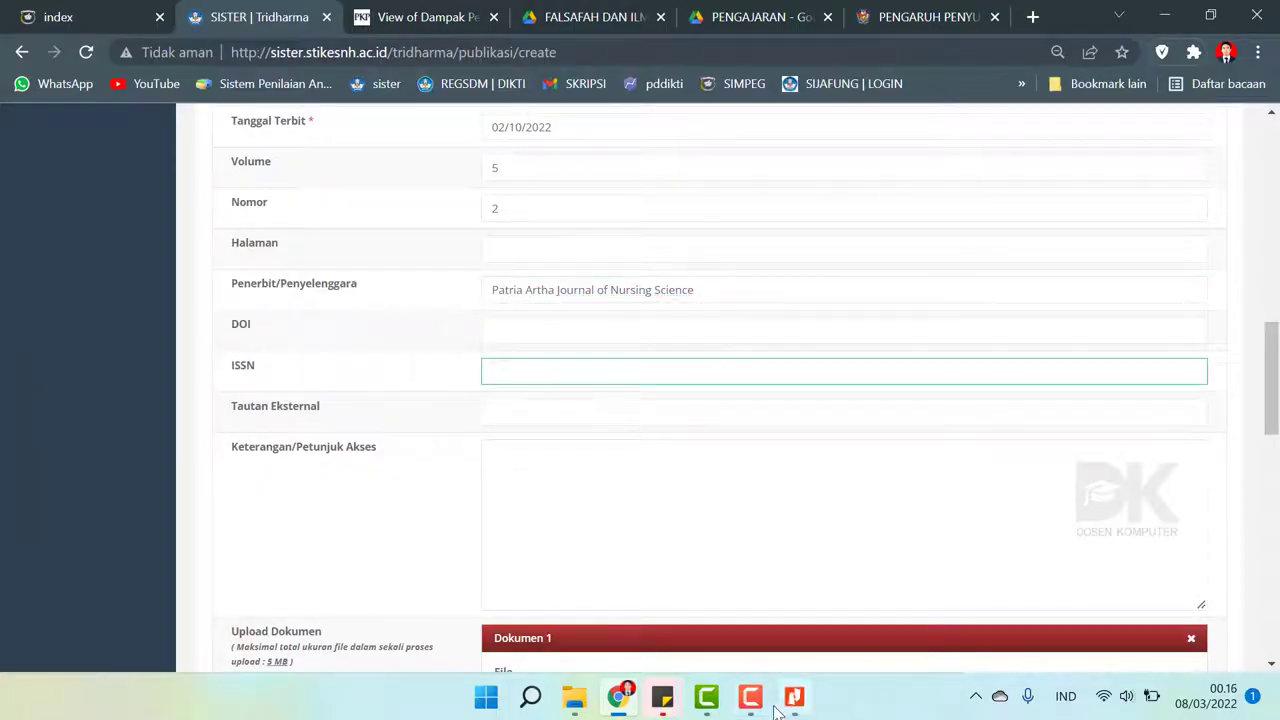
{"action": "left_click", "coordinate": [778, 710]}
{"action": "left_click", "coordinate": [778, 710]}
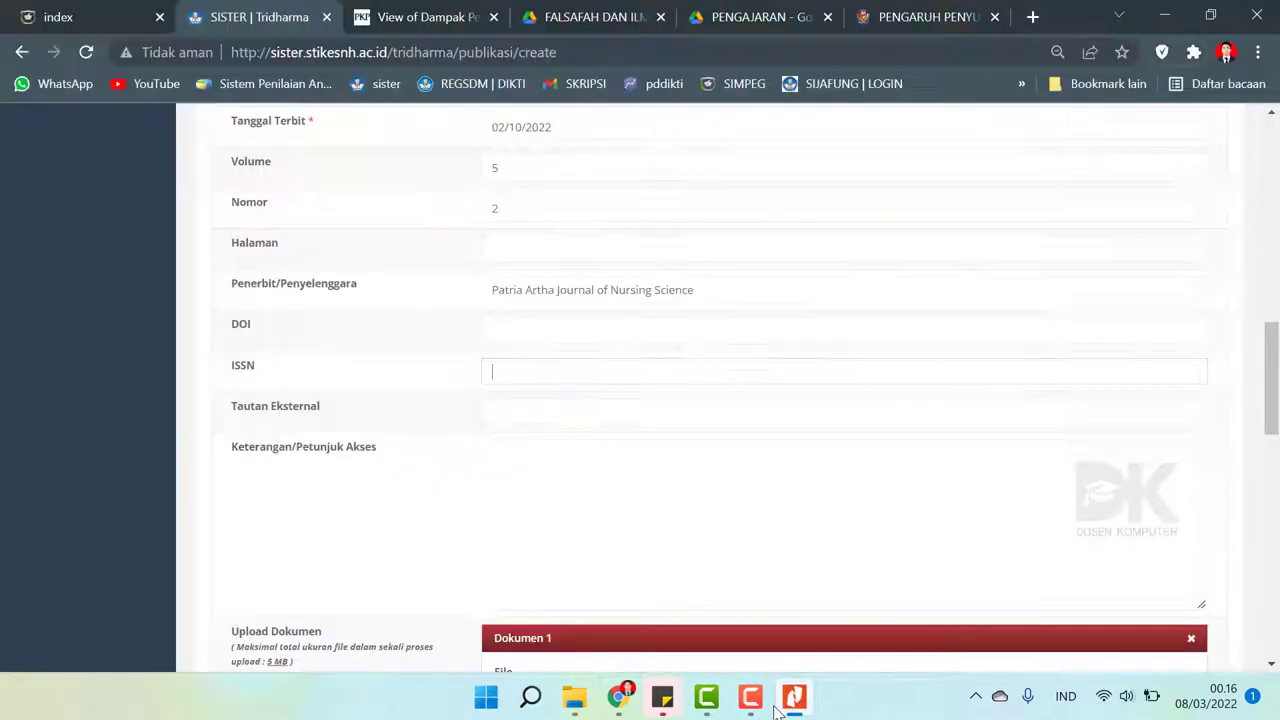
{"action": "type", "text": "25"}
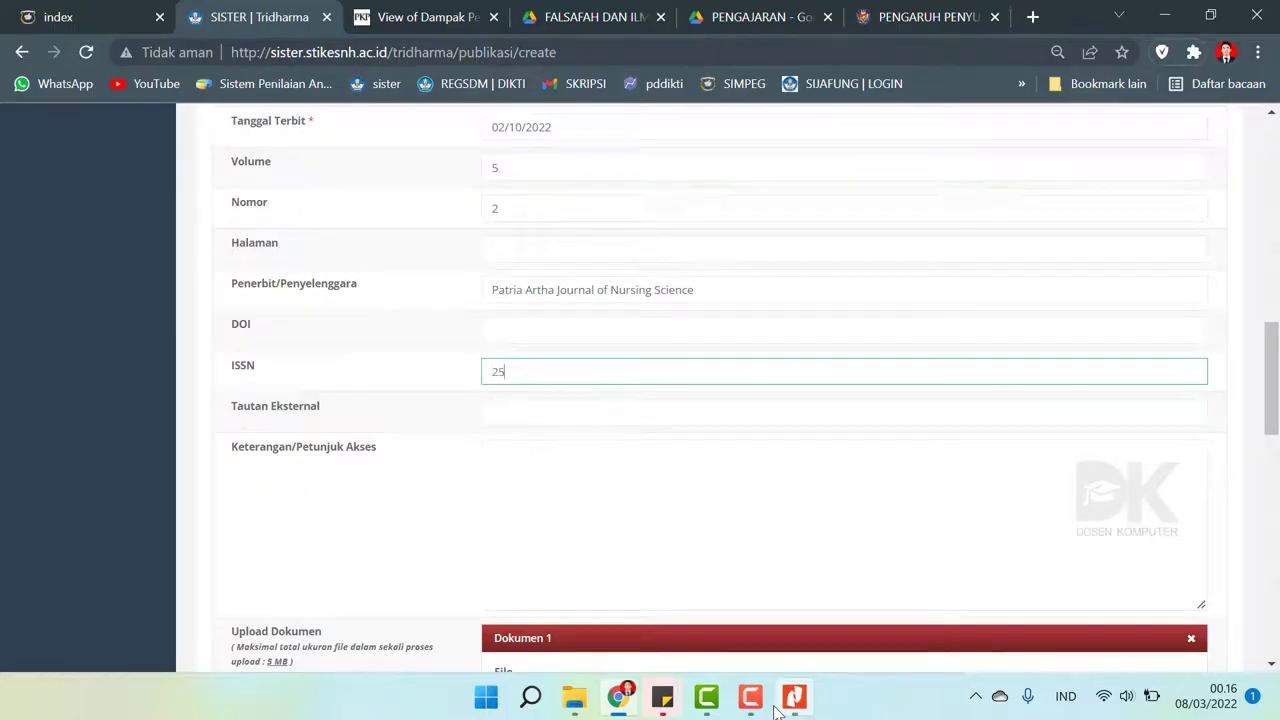
{"action": "type", "text": "49"}
{"action": "left_click", "coordinate": [793, 697]}
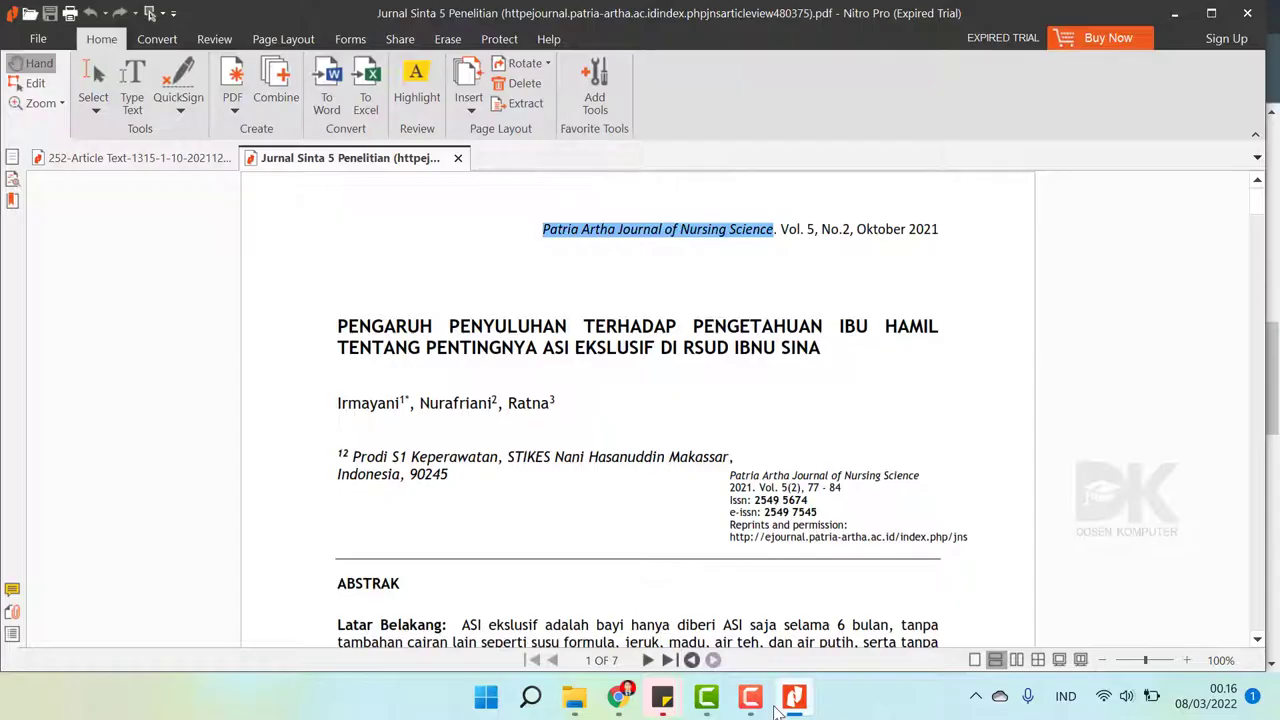
{"action": "left_click", "coordinate": [777, 708]}
{"action": "type", "text": "56"}
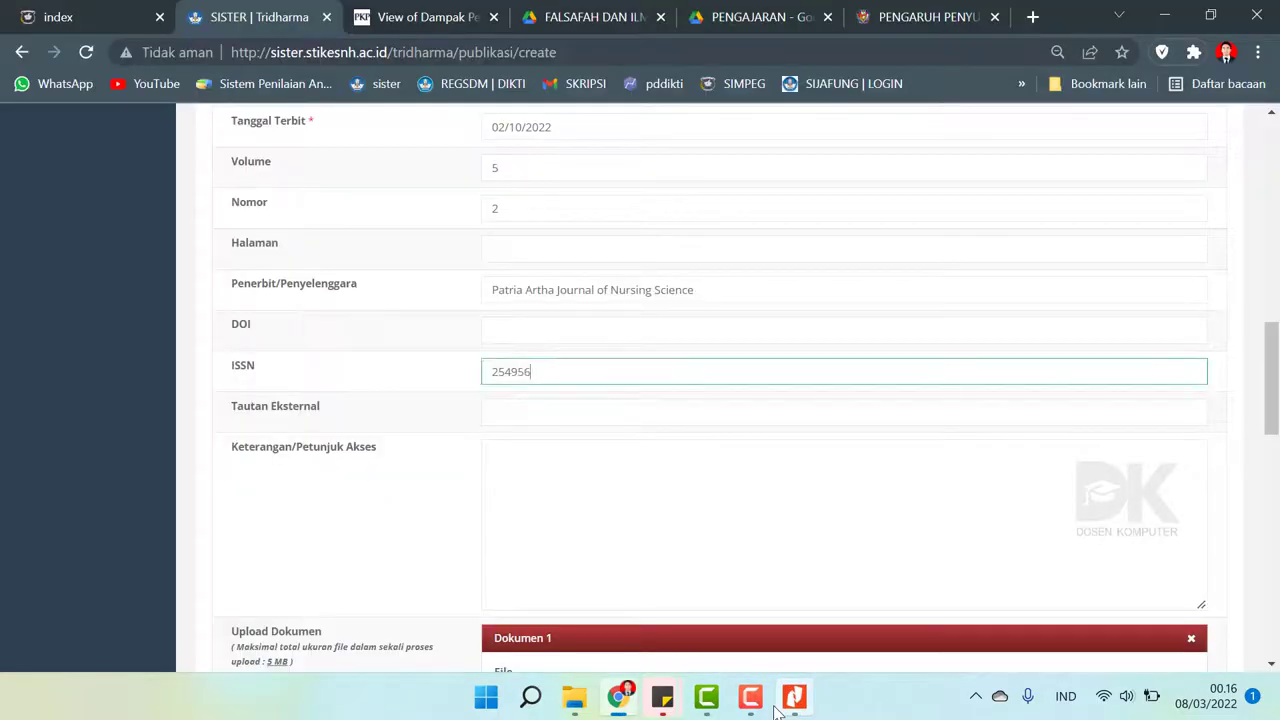
{"action": "type", "text": "74"}
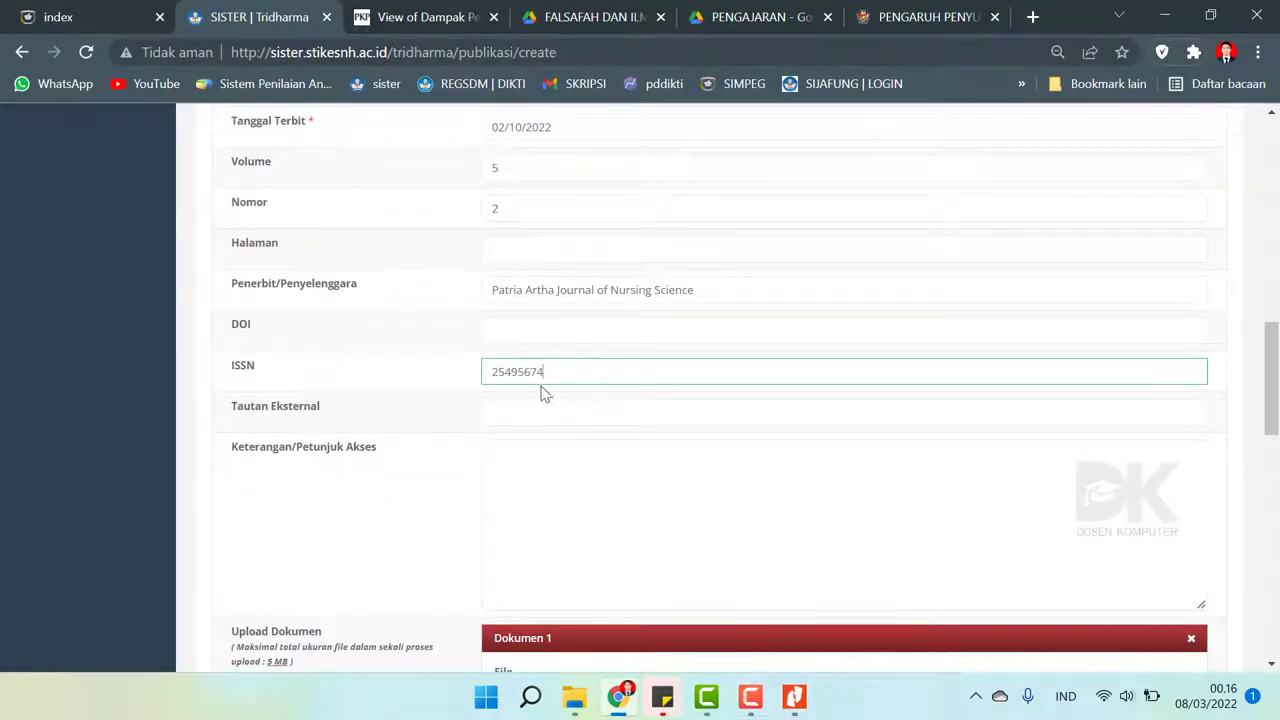
{"action": "left_click", "coordinate": [519, 373]}
- Copy the journal article URL ending view/480 into Tautan Eksternal
{"action": "left_click", "coordinate": [557, 407]}
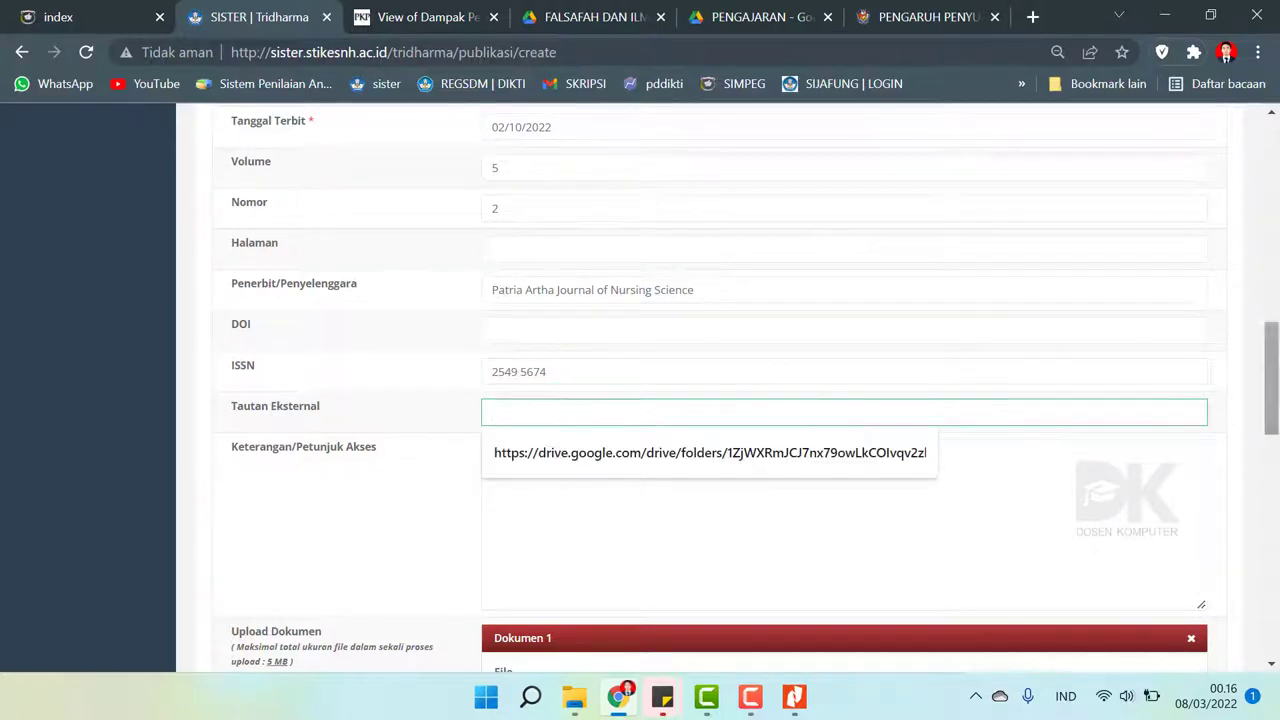
{"action": "scroll", "coordinate": [760, 390], "scroll_direction": "up", "scroll_amount": 3}
{"action": "left_click_drag", "start_coordinate": [838, 360], "coordinate": [403, 357]}
{"action": "key", "text": "ctrl+c"}
{"action": "scroll", "coordinate": [675, 415], "scroll_direction": "down", "scroll_amount": 3}
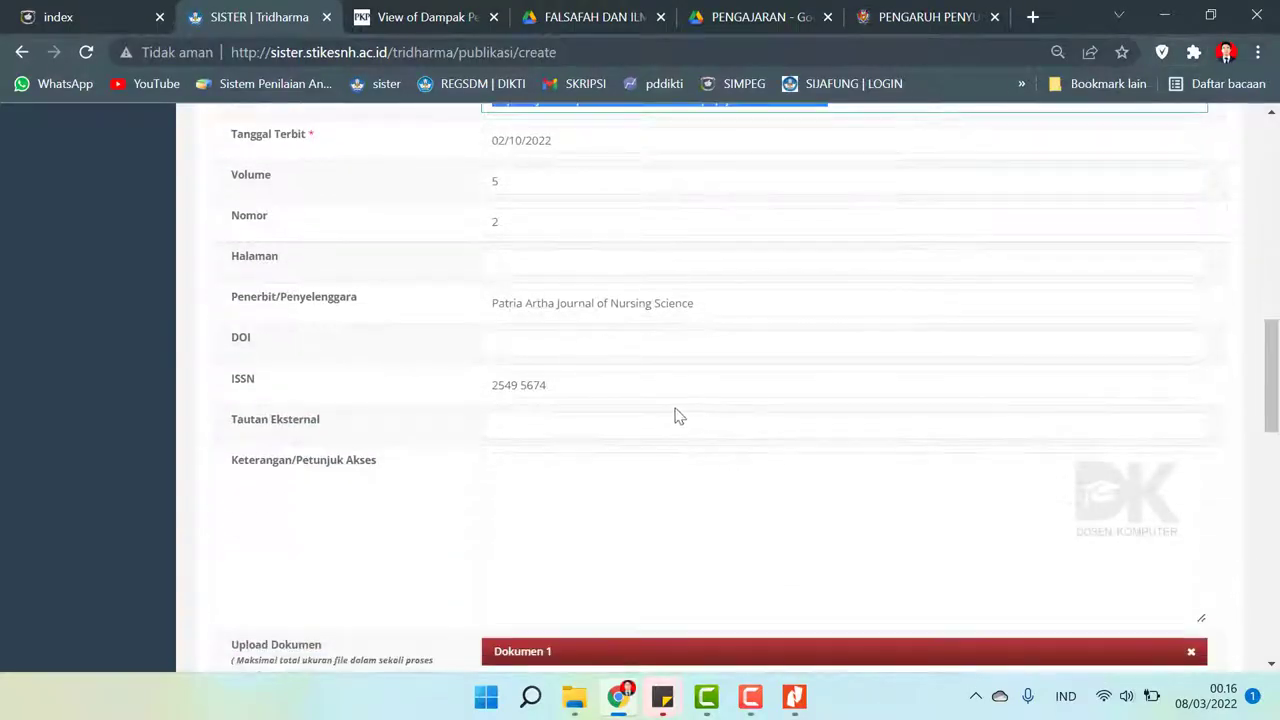
{"action": "left_click", "coordinate": [558, 423]}
{"action": "key", "text": "ctrl+v"}
- Paste the same article URL into Dokumen 1's Tautan Dokumen field
{"action": "scroll", "coordinate": [852, 350], "scroll_direction": "down", "scroll_amount": 1}
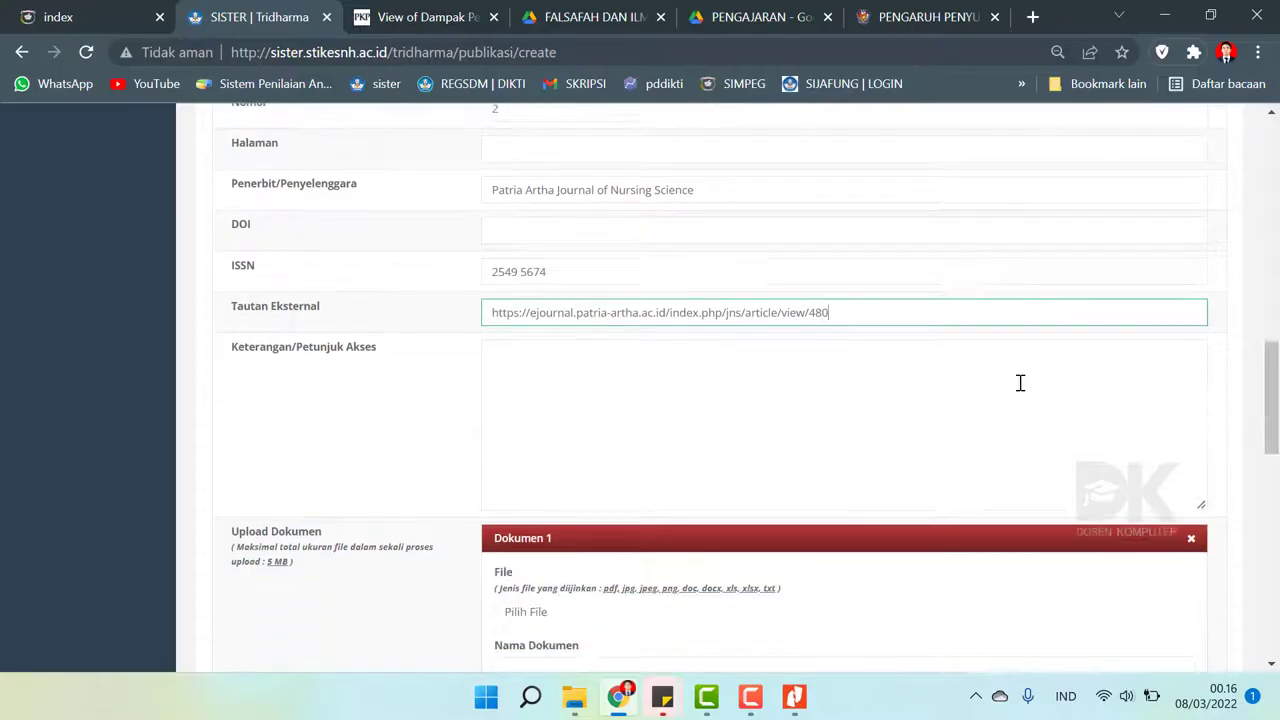
{"action": "left_click_drag", "start_coordinate": [852, 313], "coordinate": [337, 314]}
{"action": "key", "text": "ctrl+c"}
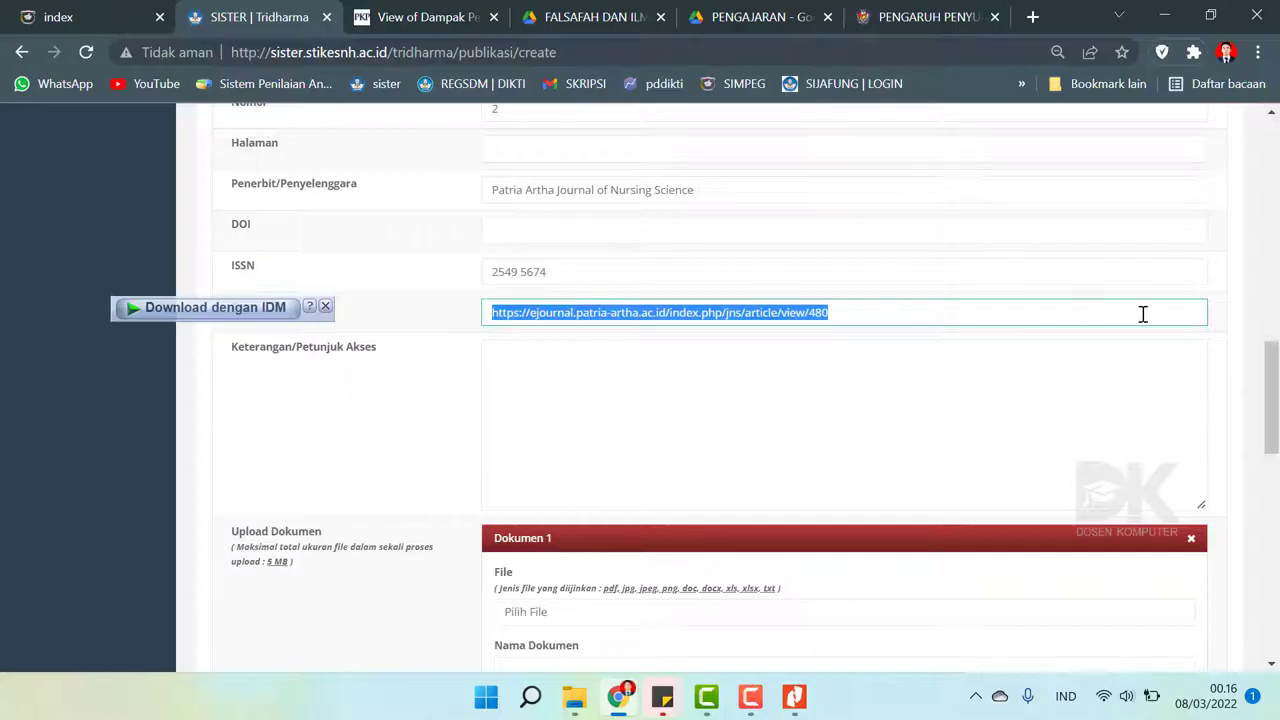
{"action": "scroll", "coordinate": [1272, 485], "scroll_direction": "down", "scroll_amount": 2}
{"action": "scroll", "coordinate": [1272, 485], "scroll_direction": "down", "scroll_amount": 4}
{"action": "left_click", "coordinate": [580, 250]}
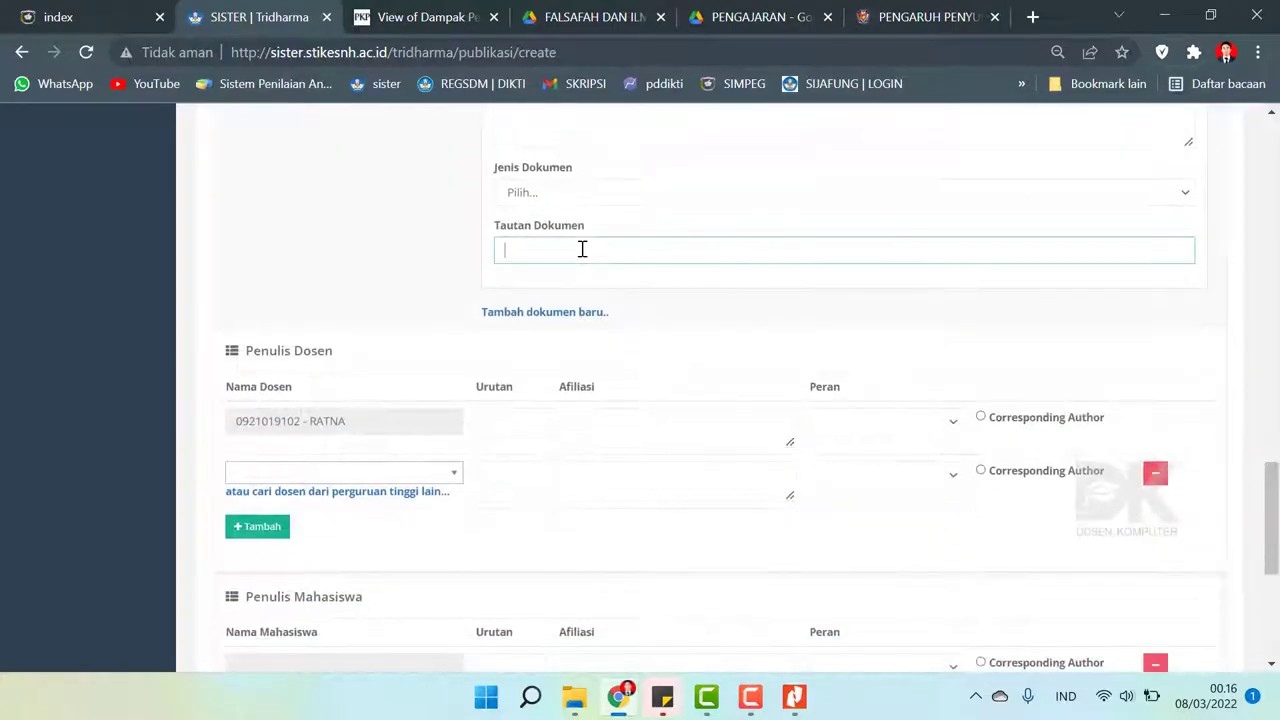
{"action": "key", "text": "ctrl+v"}
{"action": "scroll", "coordinate": [1234, 398], "scroll_direction": "up", "scroll_amount": 3}
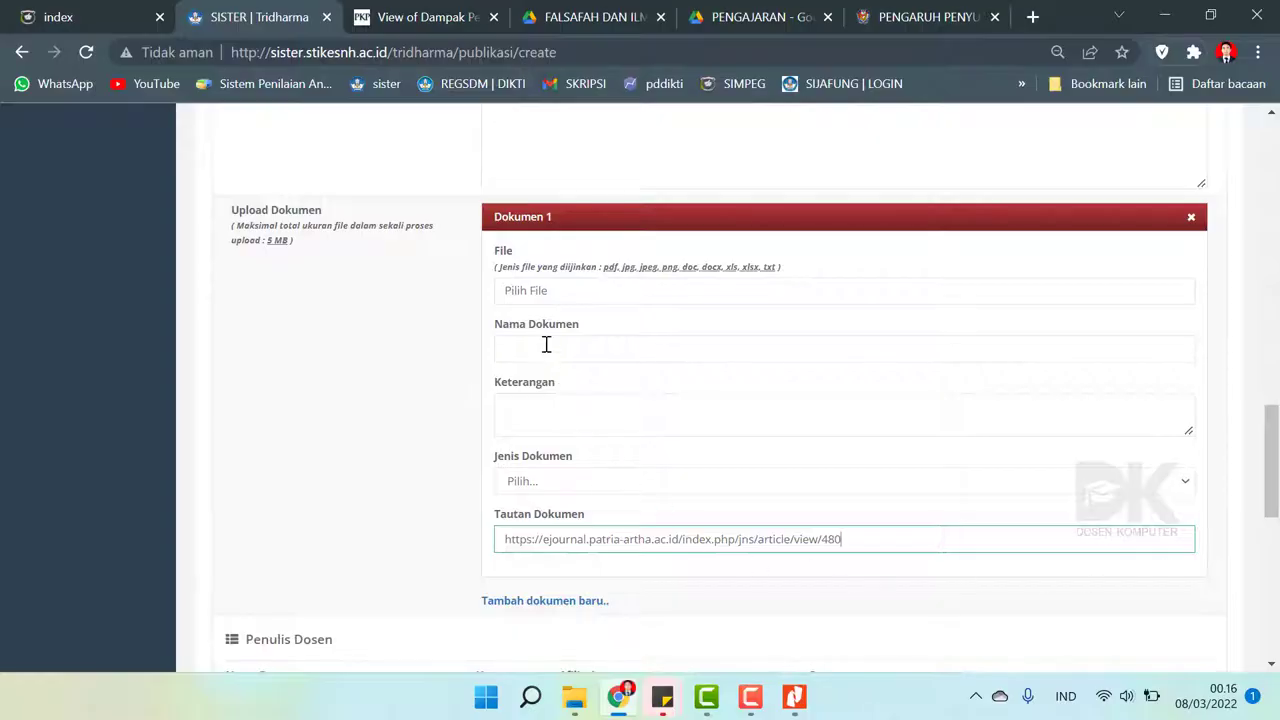
- Enter 'Jurnal Nasioanl Terakreditasi' as Dokumen 1's Nama Dokumen
{"action": "left_click", "coordinate": [547, 347]}
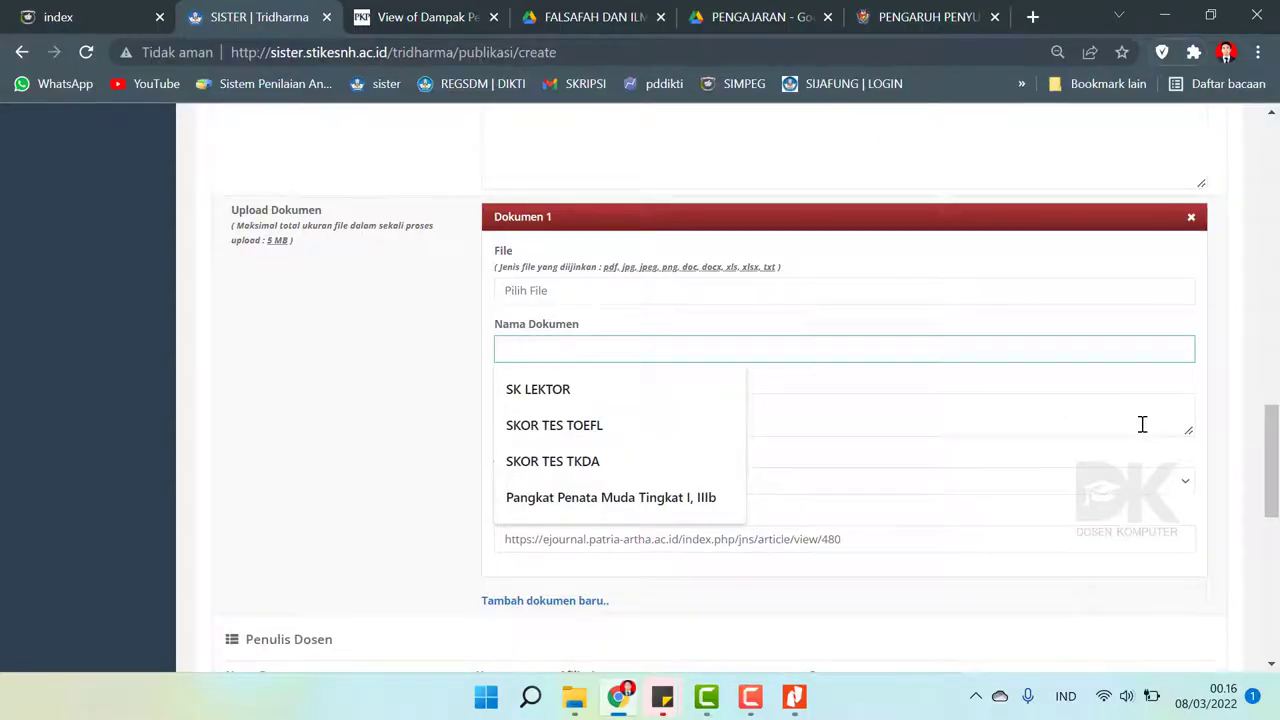
{"action": "type", "text": "Jurnal"}
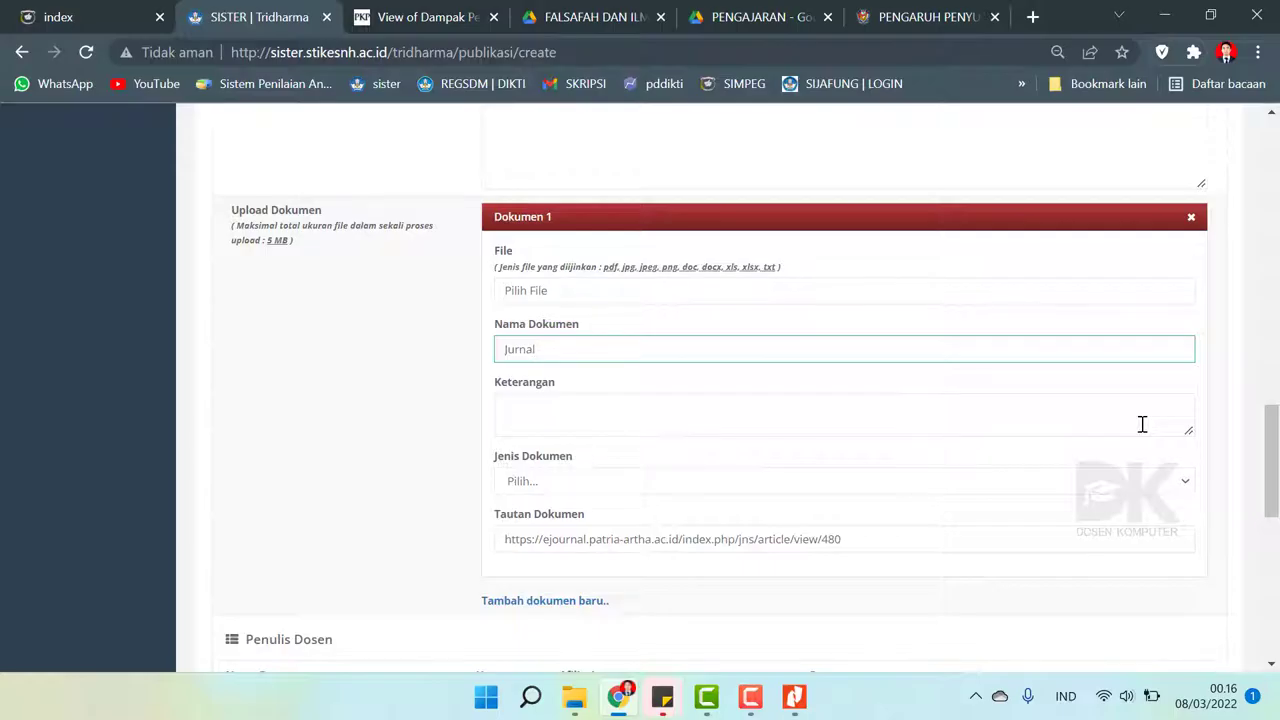
{"action": "type", "text": " Nasioanl "}
{"action": "type", "text": " T"}
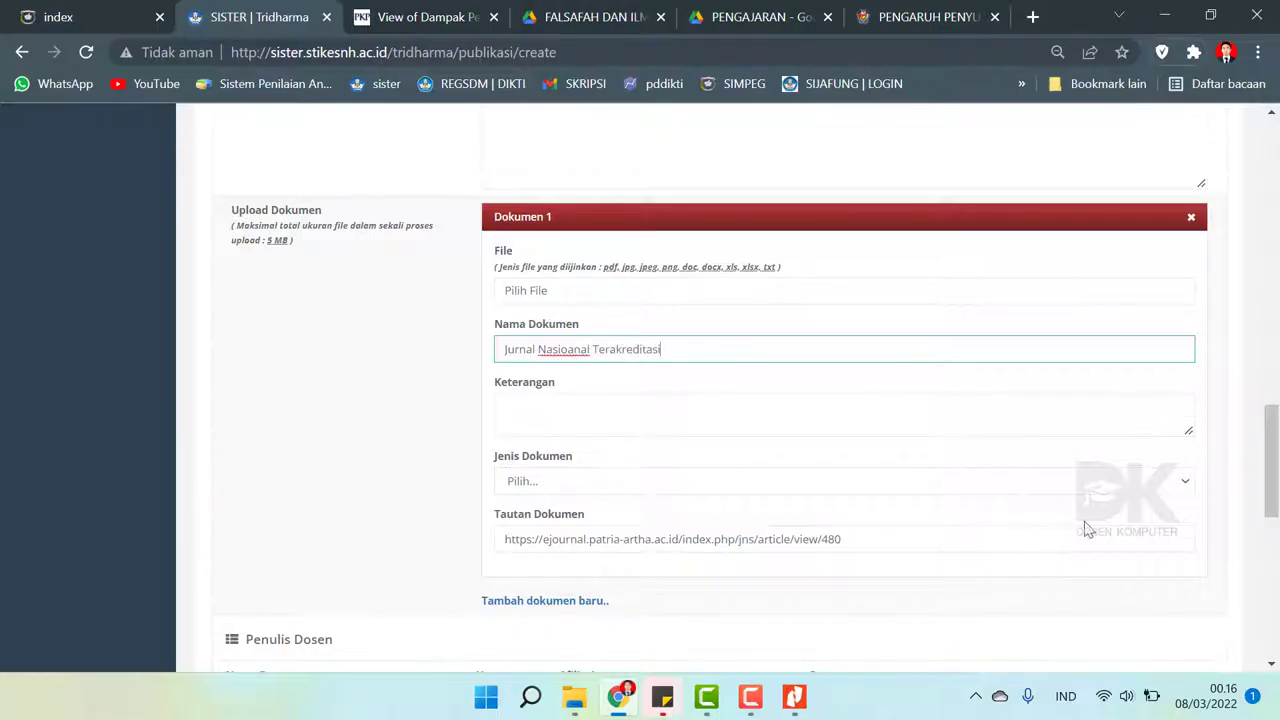
{"action": "left_click_drag", "start_coordinate": [1274, 465], "coordinate": [1277, 548]}
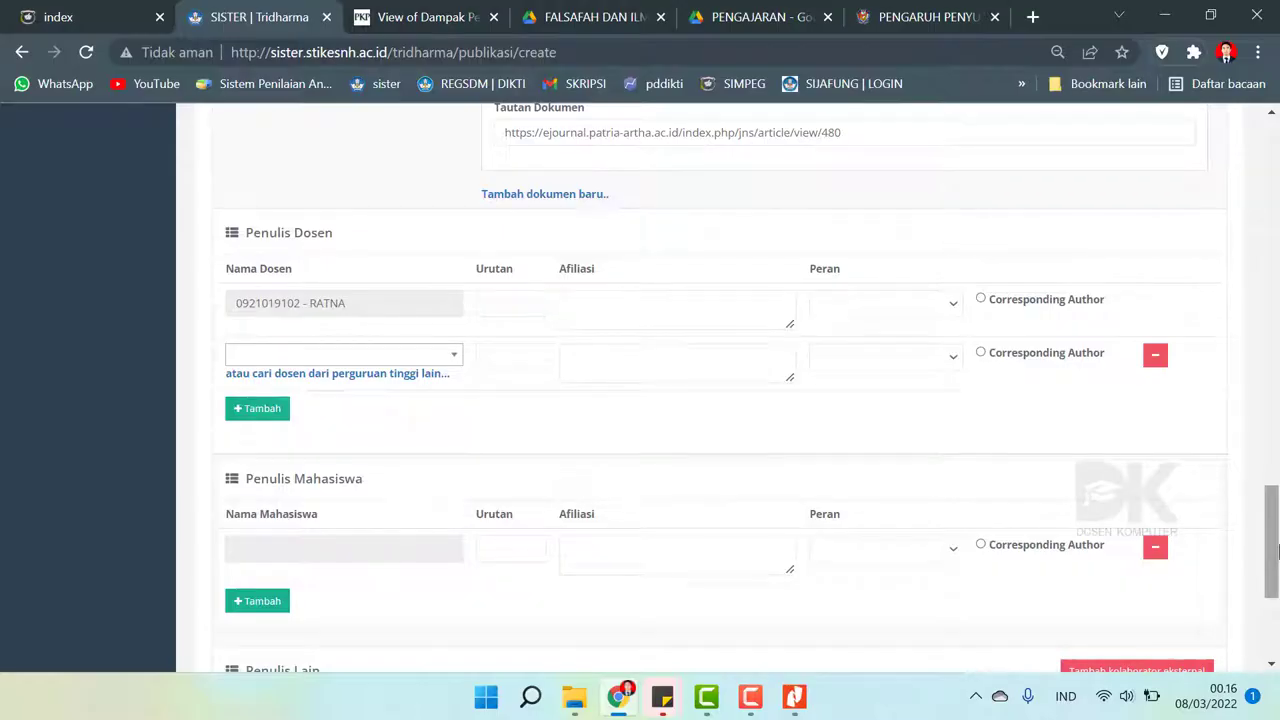
- Set lecturer-author row 1 to Urutan 3, affiliation STIKES Nani Hasanuddin Makassar, role Penulis
{"action": "left_click_drag", "start_coordinate": [1277, 548], "coordinate": [1277, 542]}
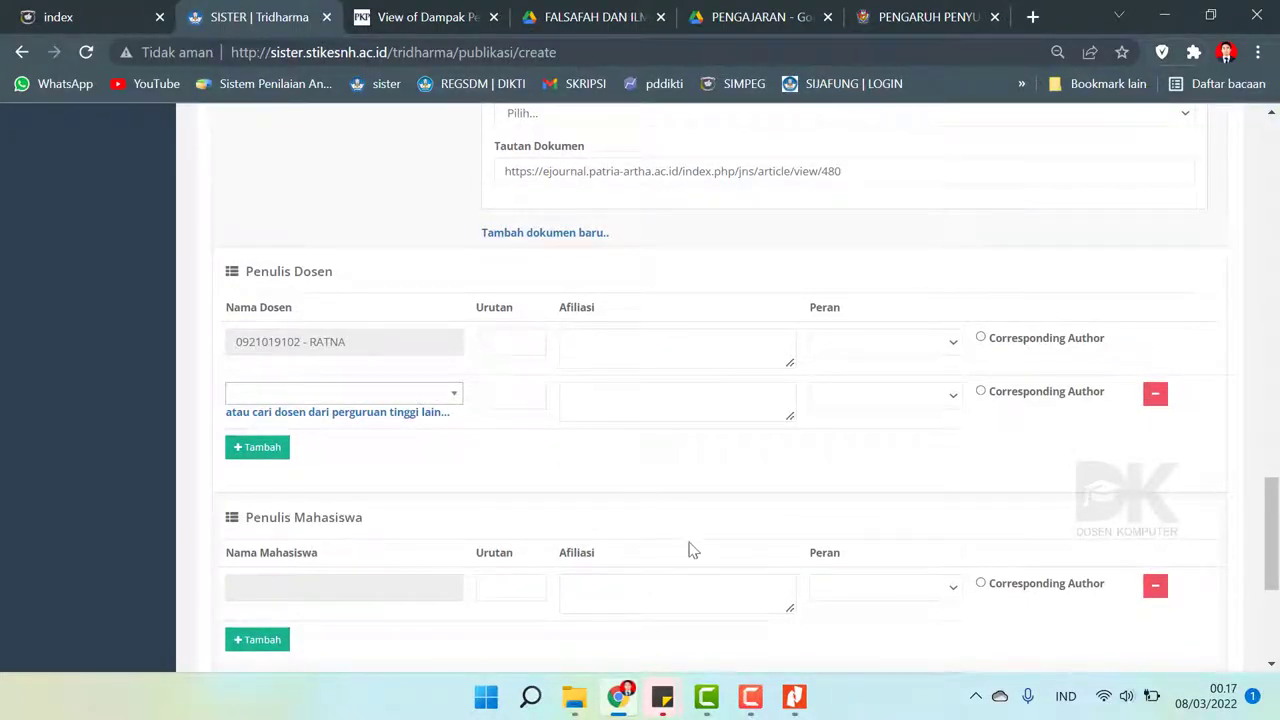
{"action": "left_click", "coordinate": [794, 697]}
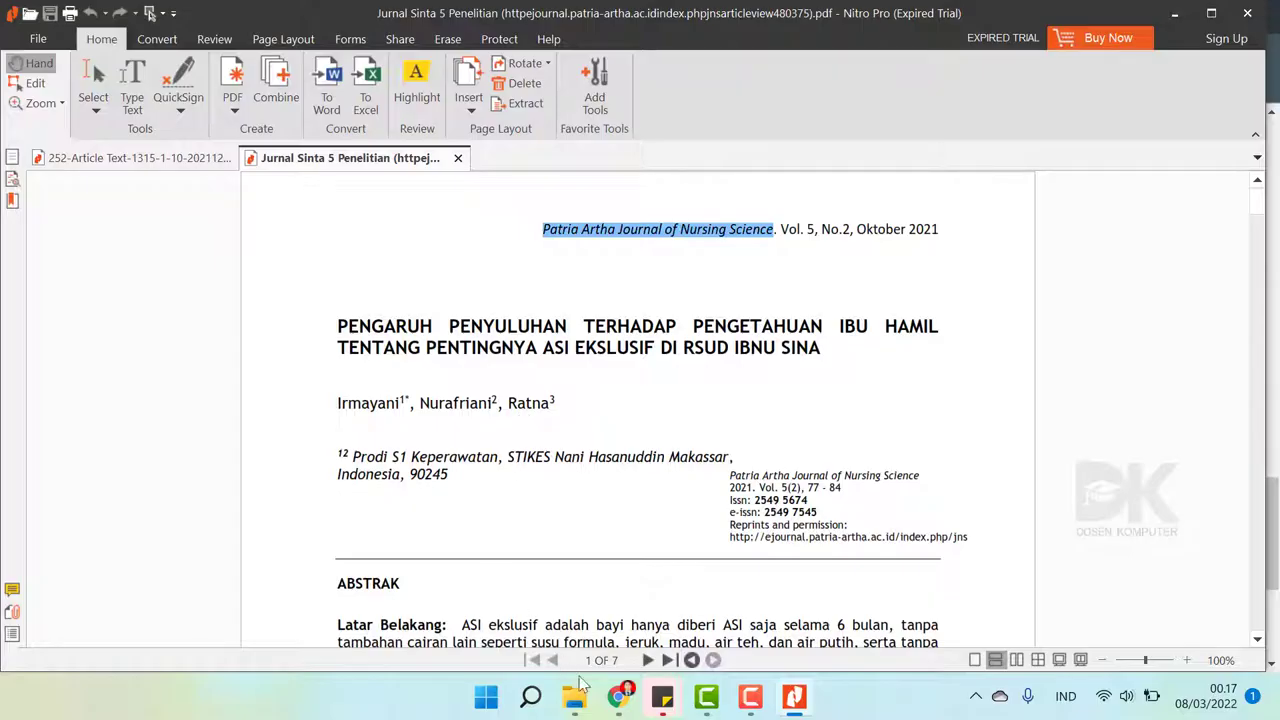
{"action": "left_click", "coordinate": [619, 697]}
{"action": "left_click", "coordinate": [503, 345]}
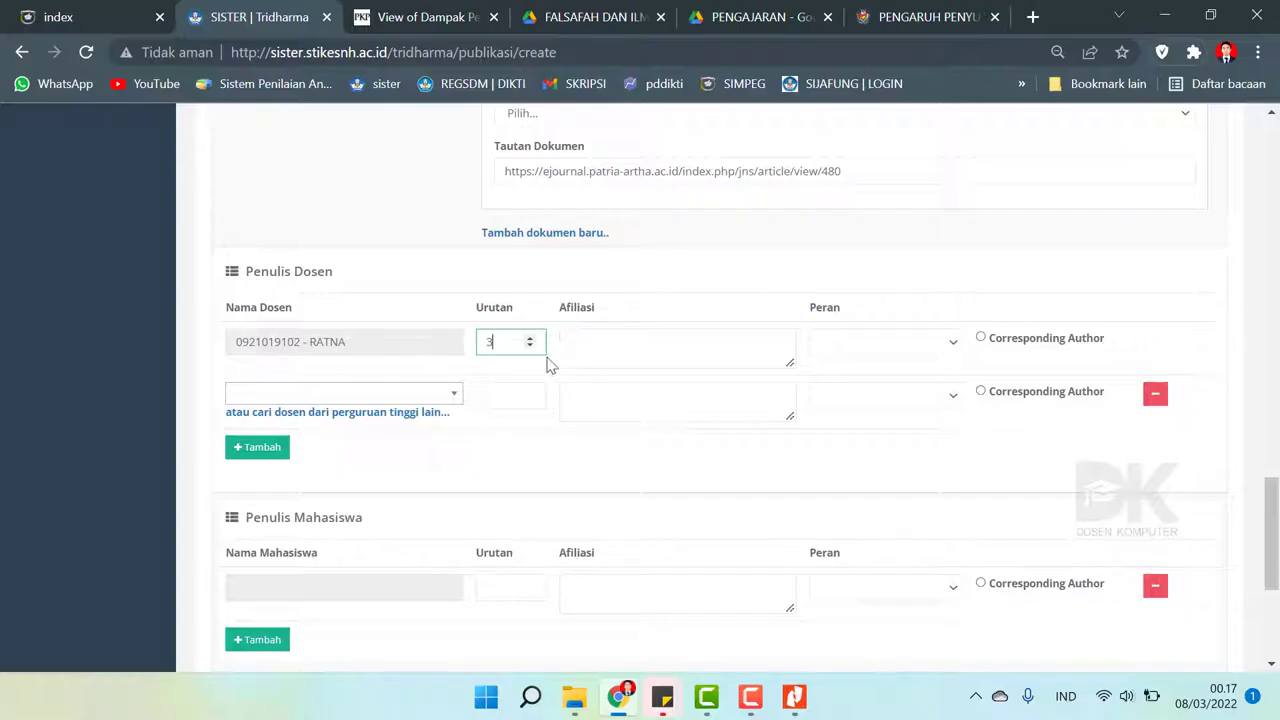
{"action": "left_click", "coordinate": [530, 341]}
{"action": "left_click", "coordinate": [531, 338]}
{"action": "left_click", "coordinate": [531, 337]}
{"action": "left_click", "coordinate": [582, 341]}
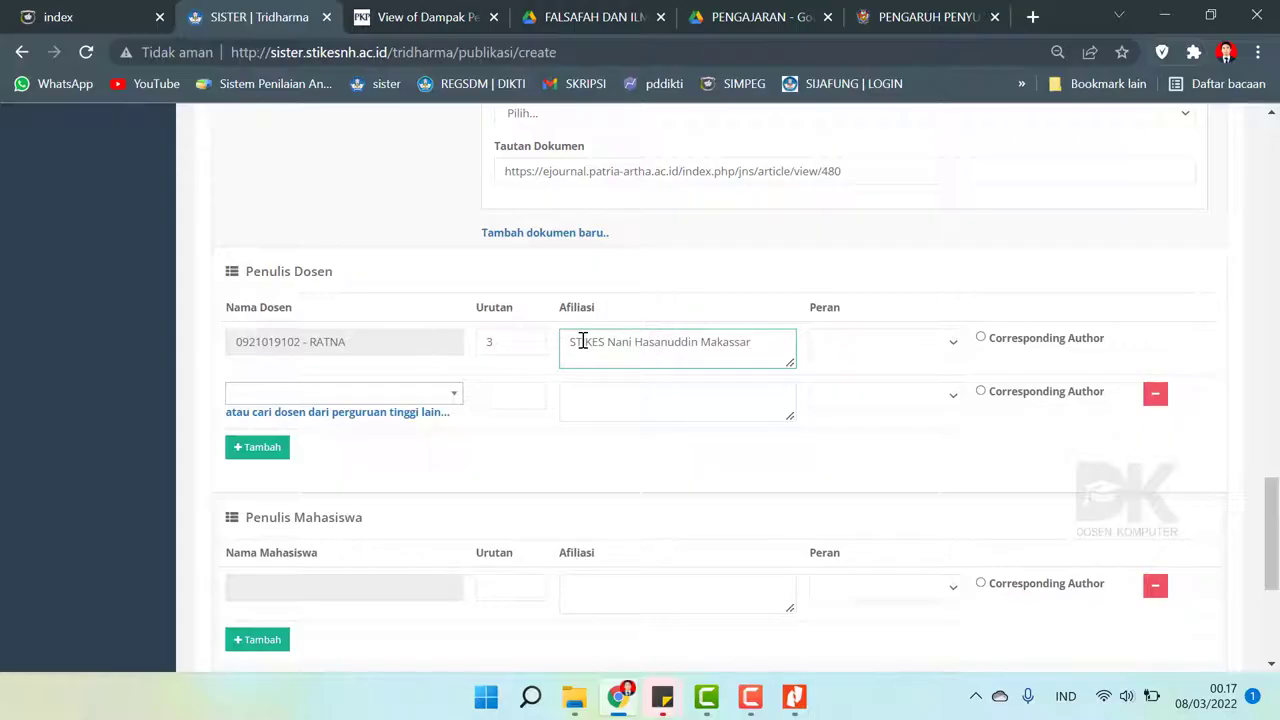
{"action": "left_click", "coordinate": [845, 344]}
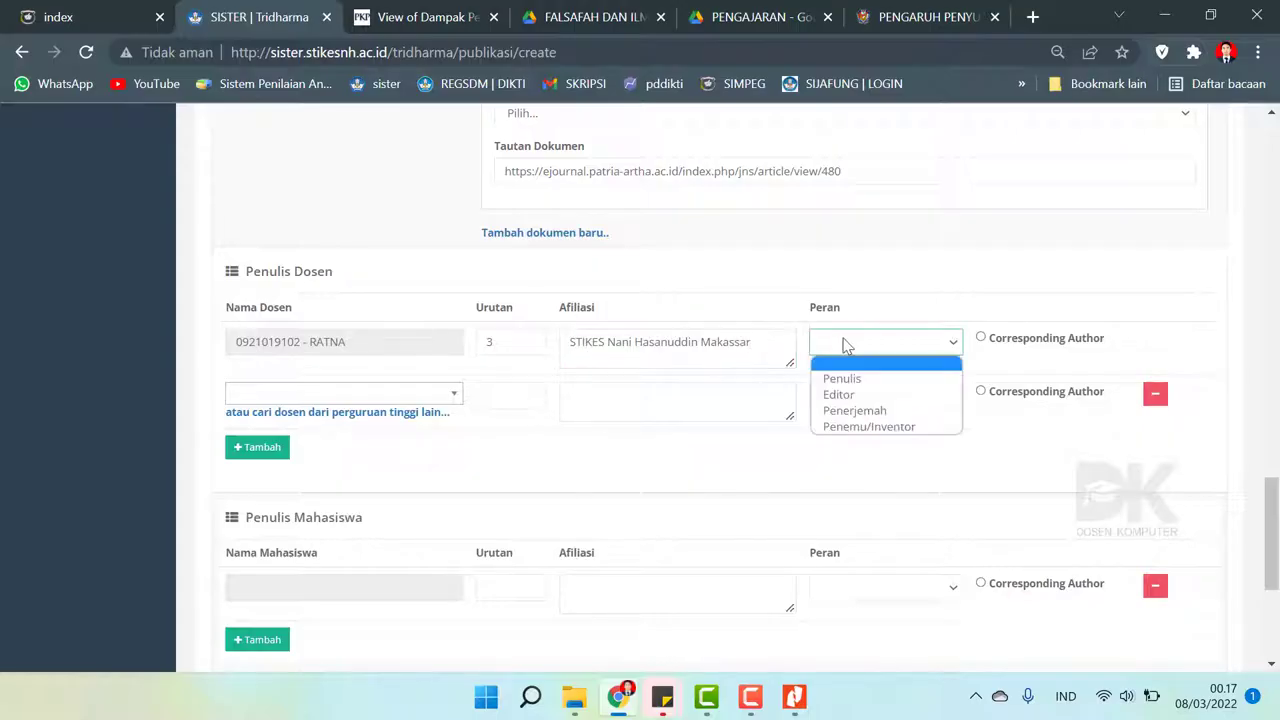
{"action": "left_click", "coordinate": [842, 379]}
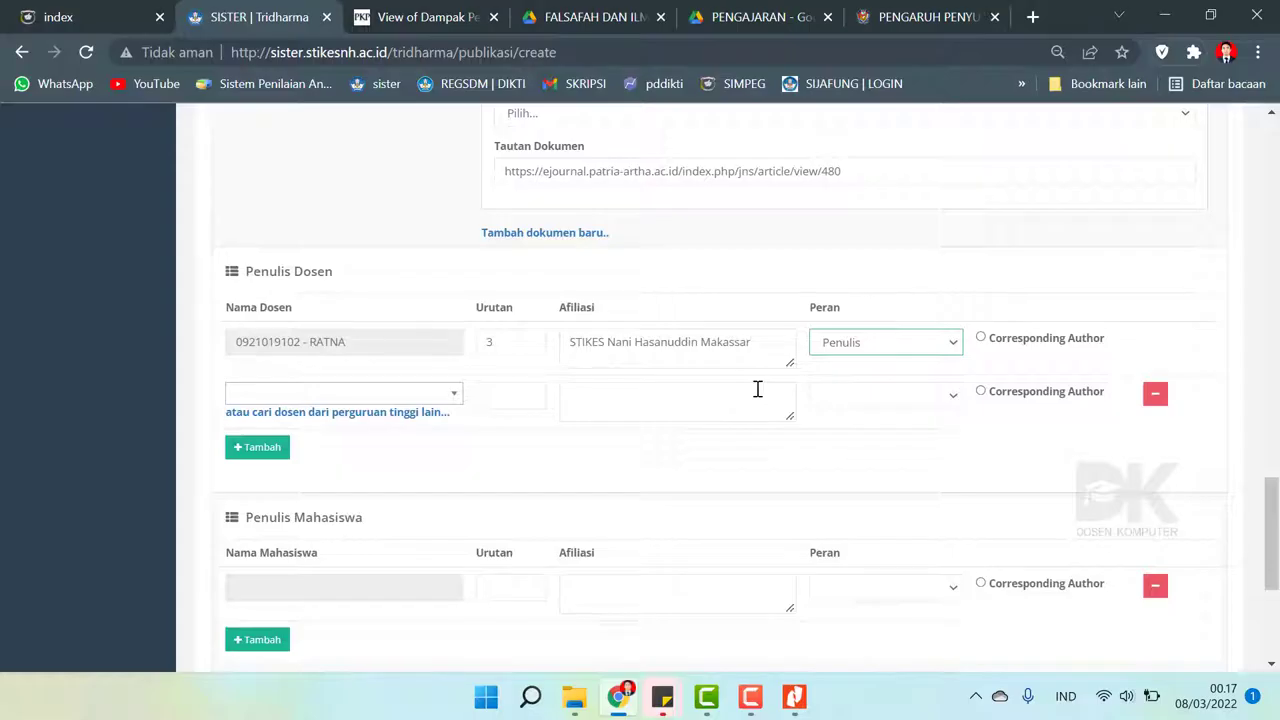
{"action": "left_click", "coordinate": [367, 397]}
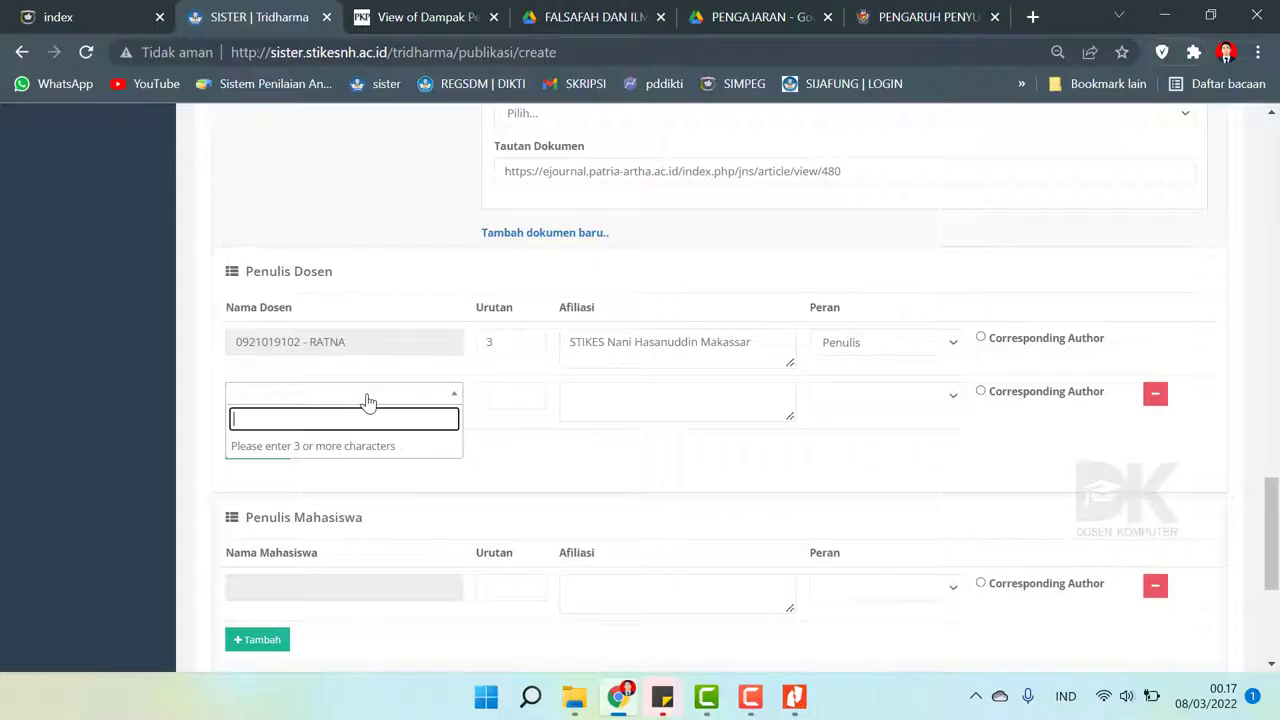
- Add a second lecturer co-author as order 1 with the copied affiliation and role Penulis
{"action": "type", "text": "irma"}
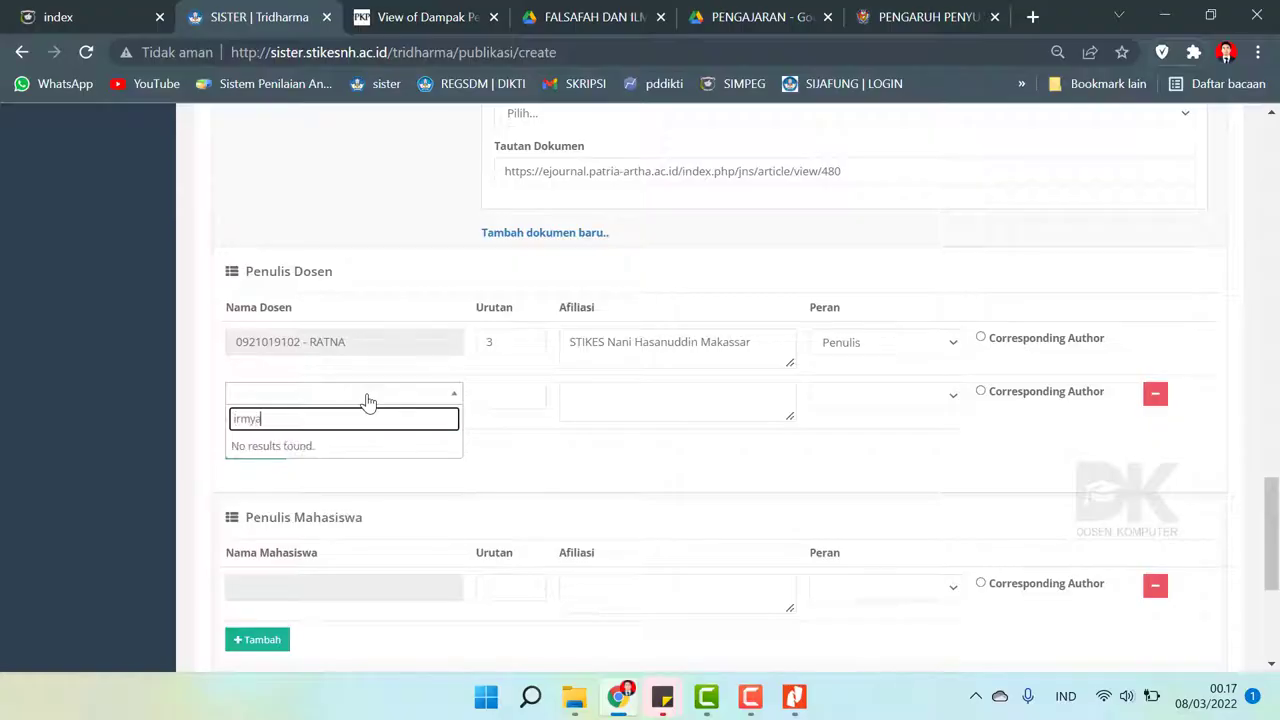
{"action": "key", "text": "BackSpace"}
{"action": "type", "text": "ayani"}
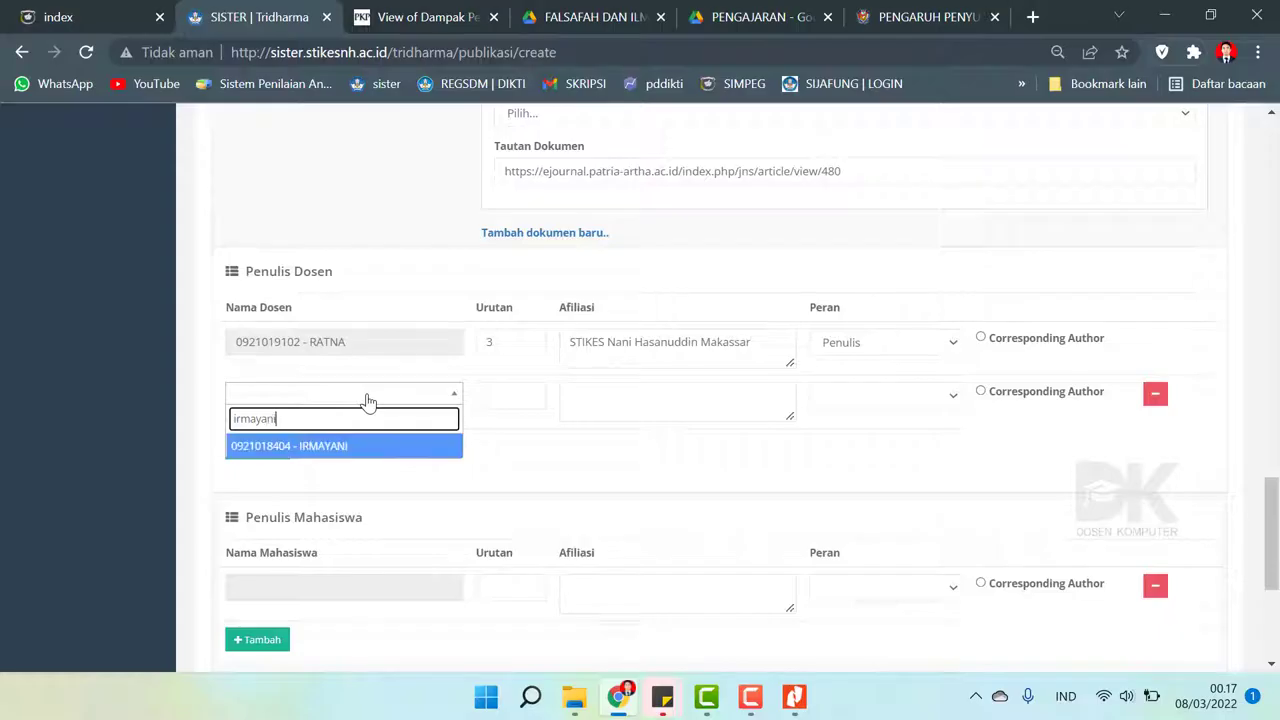
{"action": "left_click", "coordinate": [304, 446]}
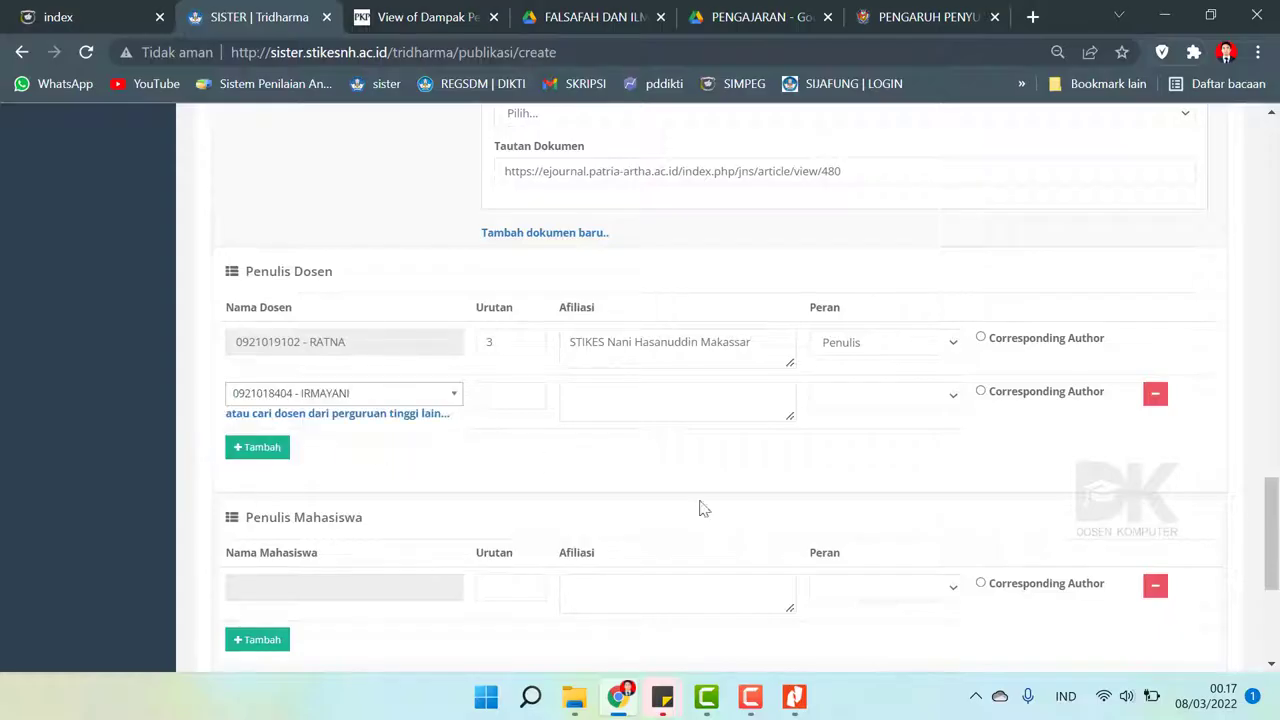
{"action": "left_click", "coordinate": [794, 697]}
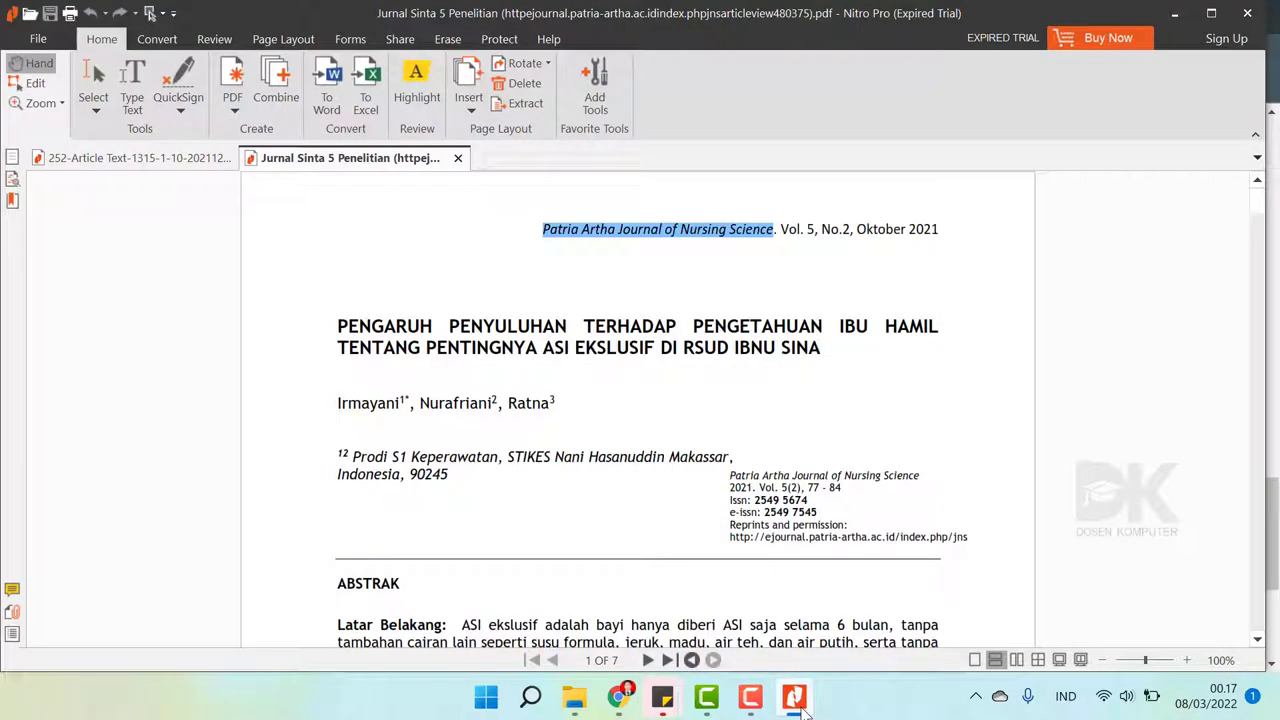
{"action": "left_click", "coordinate": [802, 707]}
{"action": "left_click", "coordinate": [529, 392]}
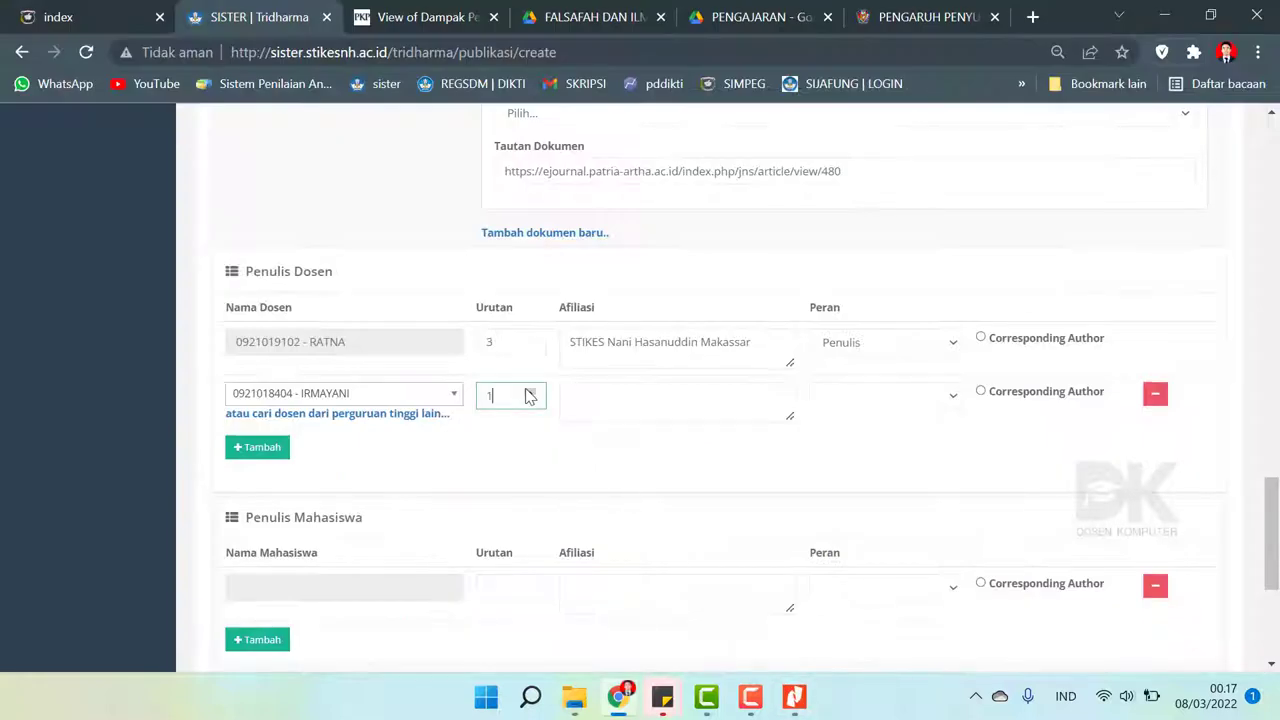
{"action": "left_click", "coordinate": [573, 392]}
{"action": "left_click_drag", "start_coordinate": [760, 342], "coordinate": [416, 302]}
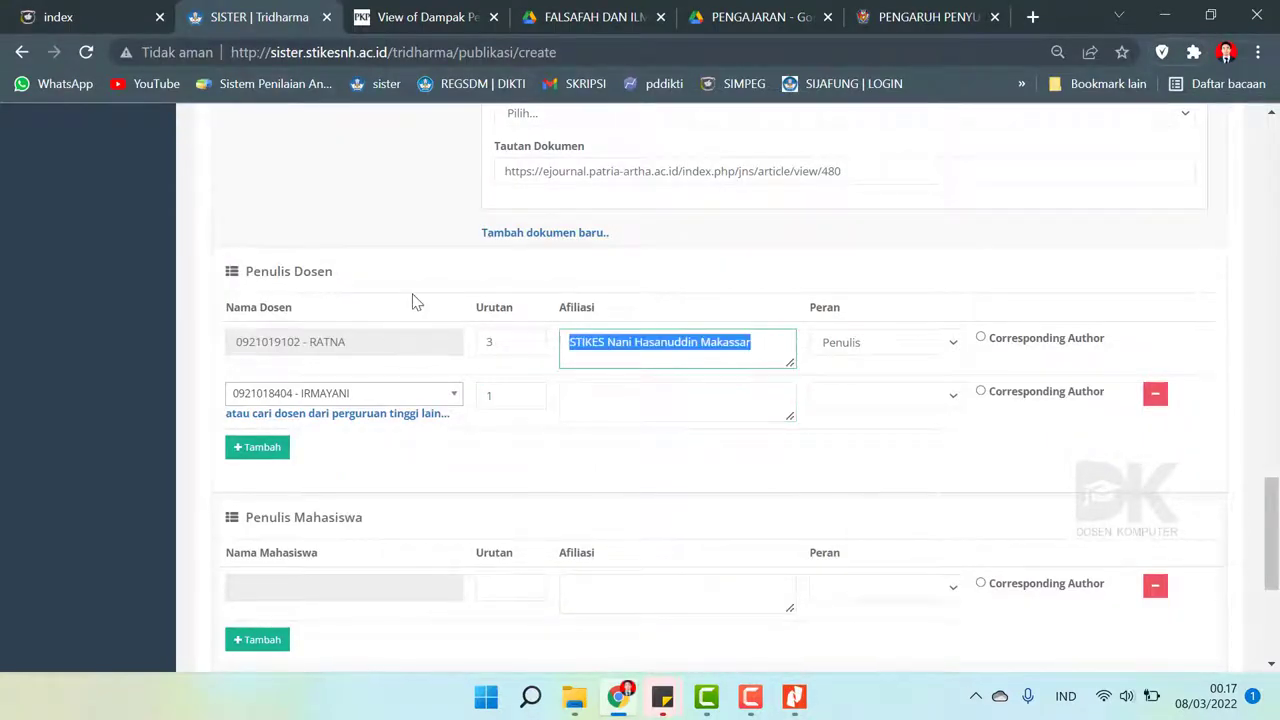
{"action": "key", "text": "ctrl+c"}
{"action": "left_click", "coordinate": [633, 409]}
{"action": "key", "text": "ctrl+v"}
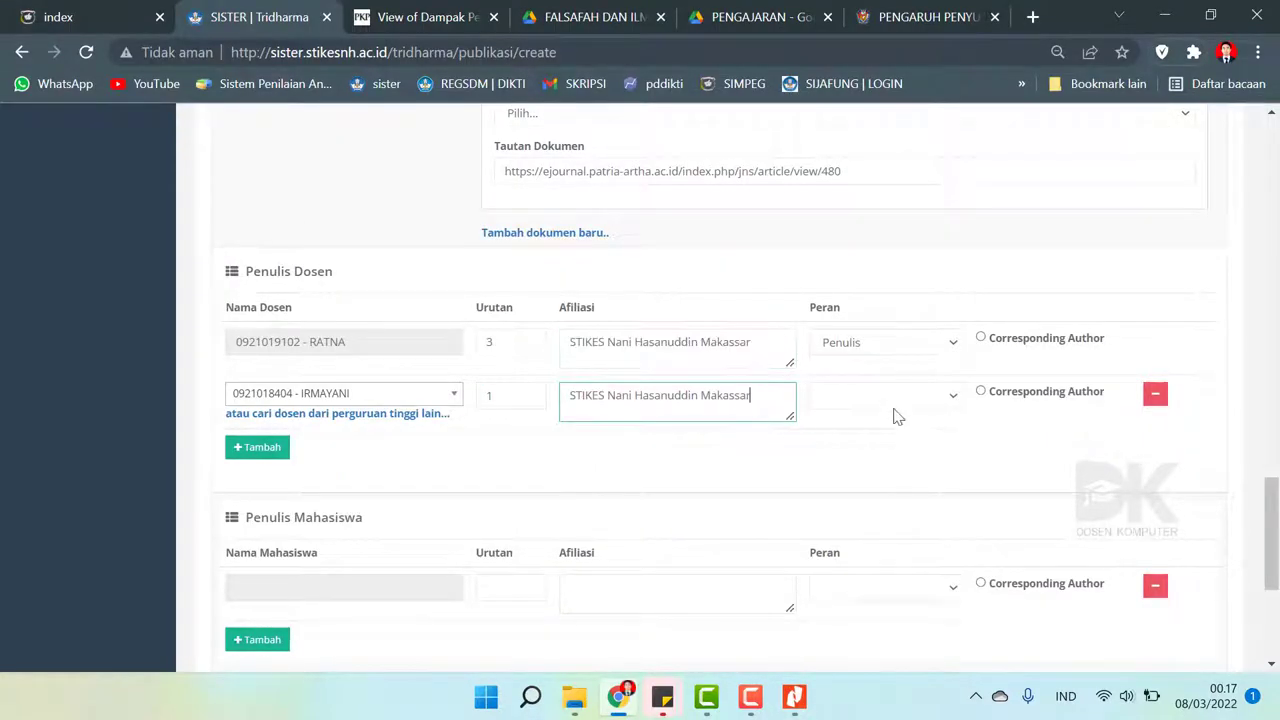
{"action": "left_click", "coordinate": [896, 405]}
{"action": "left_click", "coordinate": [880, 432]}
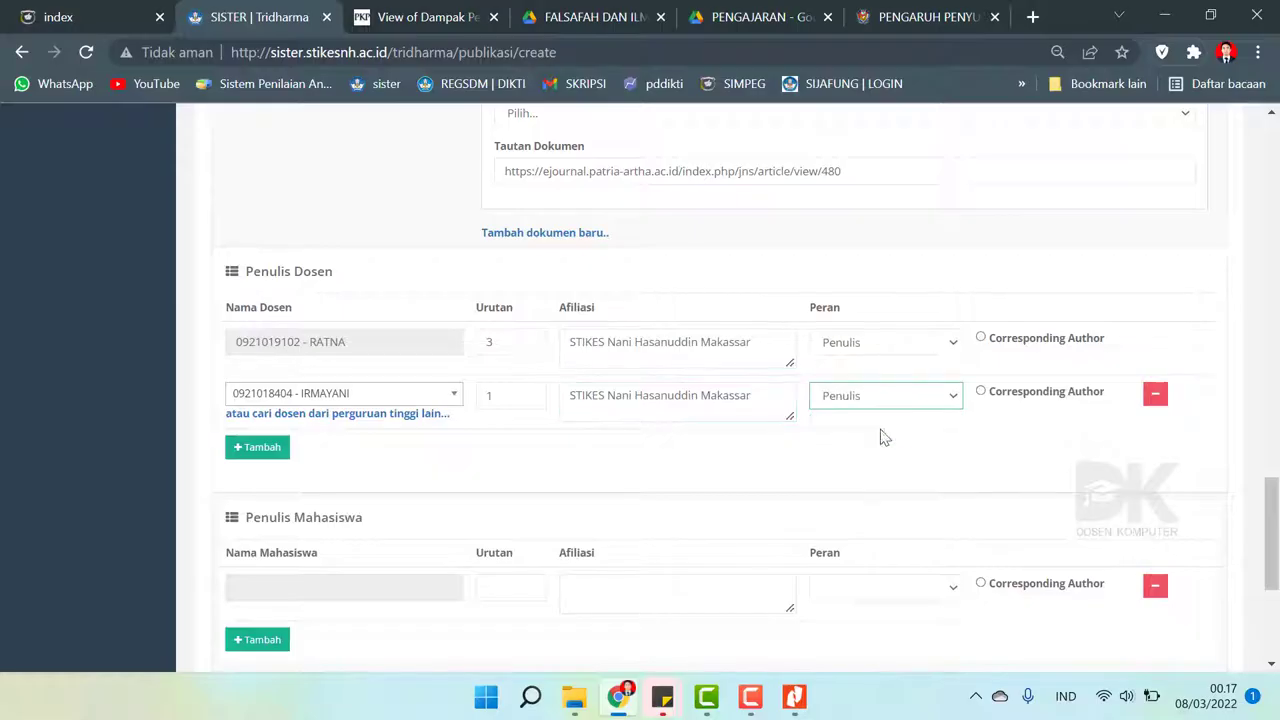
- Add another lecturer as order 2 with the same affiliation and role Penulis, then save
{"action": "left_click", "coordinate": [262, 448]}
{"action": "left_click", "coordinate": [390, 446]}
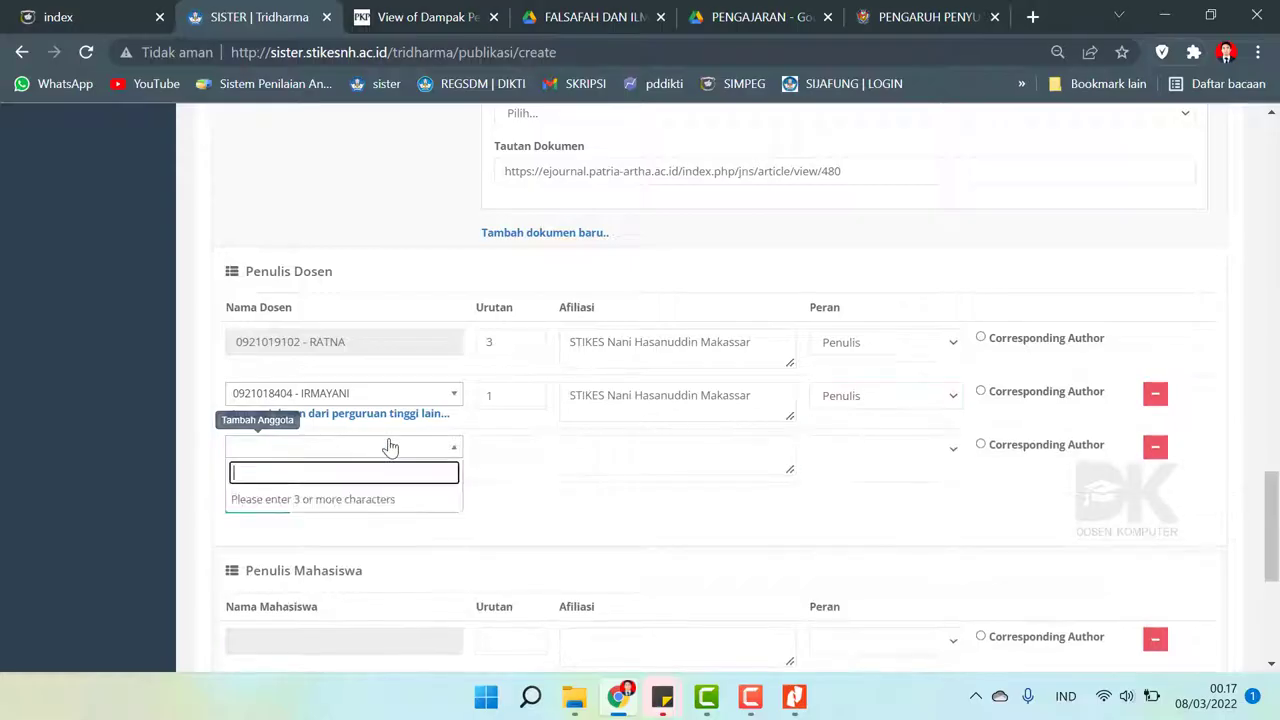
{"action": "type", "text": "nuraf"}
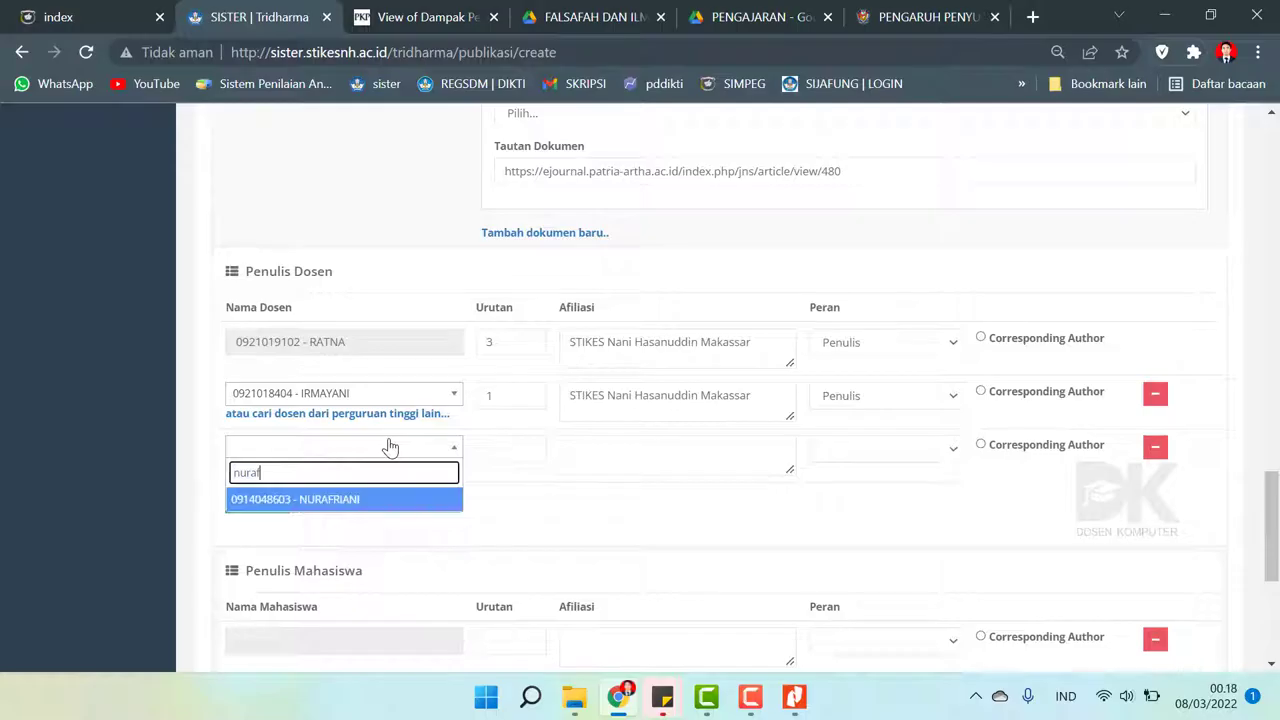
{"action": "left_click", "coordinate": [381, 500]}
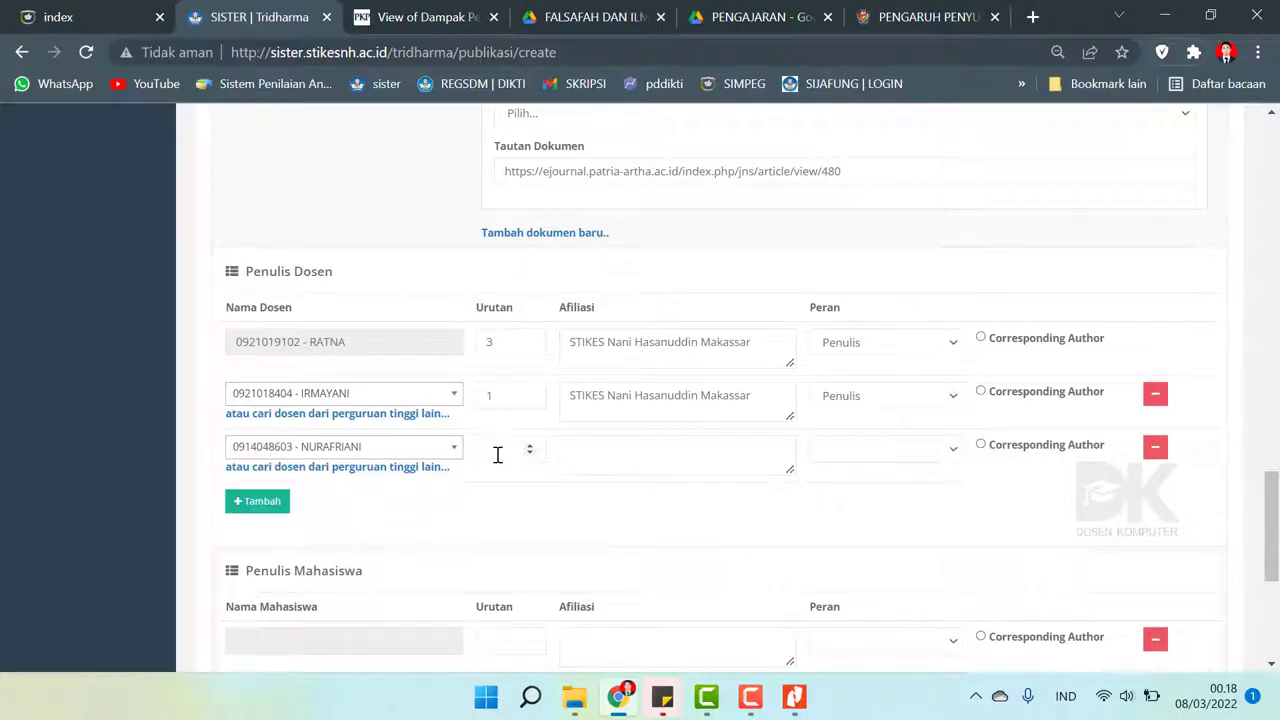
{"action": "left_click", "coordinate": [497, 455]}
{"action": "left_click_drag", "start_coordinate": [757, 402], "coordinate": [532, 409]}
{"action": "key", "text": "ctrl+c"}
{"action": "left_click", "coordinate": [663, 448]}
{"action": "key", "text": "ctrl+v"}
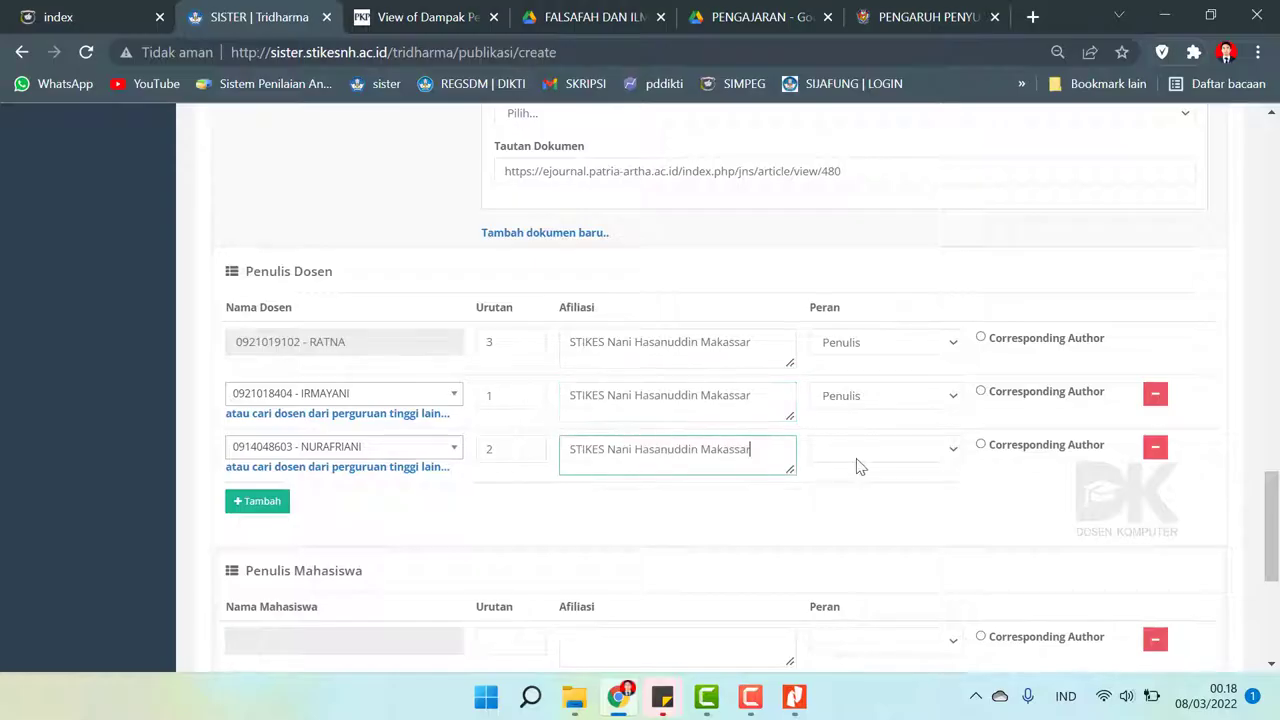
{"action": "left_click", "coordinate": [857, 449]}
{"action": "left_click", "coordinate": [857, 487]}
{"action": "left_click_drag", "start_coordinate": [1265, 490], "coordinate": [1270, 575]}
{"action": "left_click", "coordinate": [228, 567]}
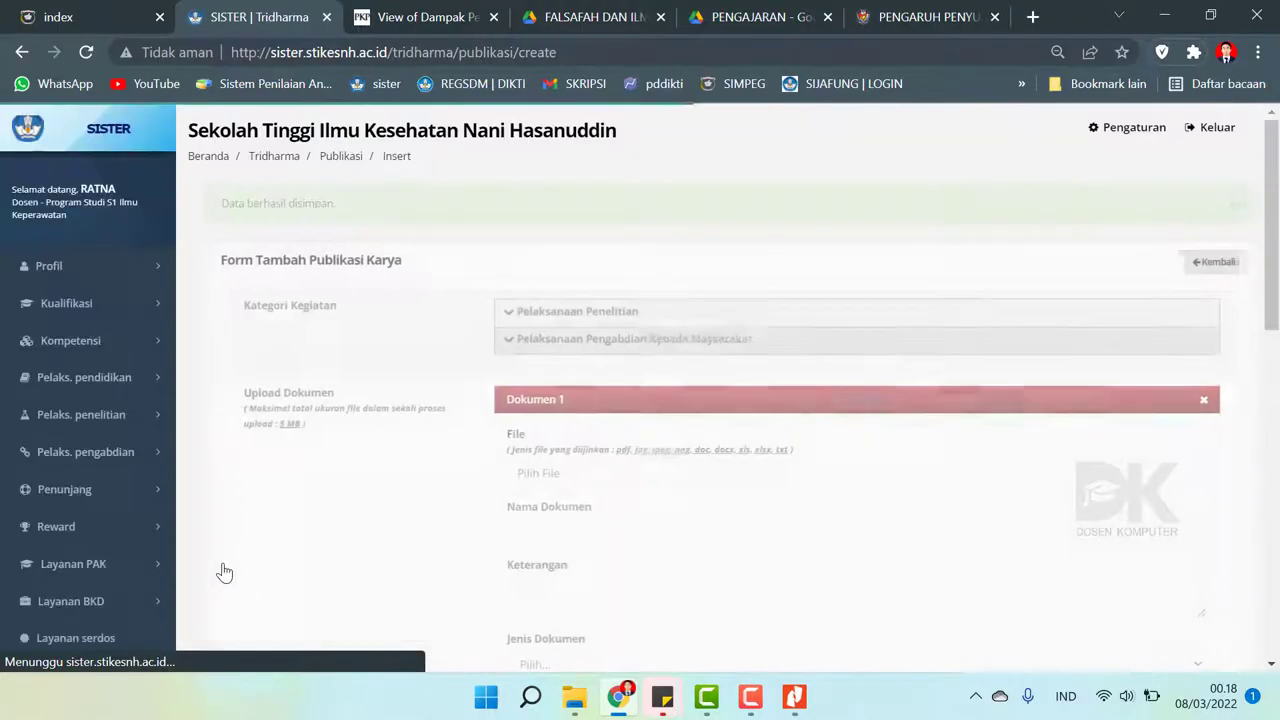
- Back on Publikasi Karya, open the Pengaruh Penyuluhan article dated 02 Oktober 2022 for editing
{"action": "left_click", "coordinate": [1212, 265]}
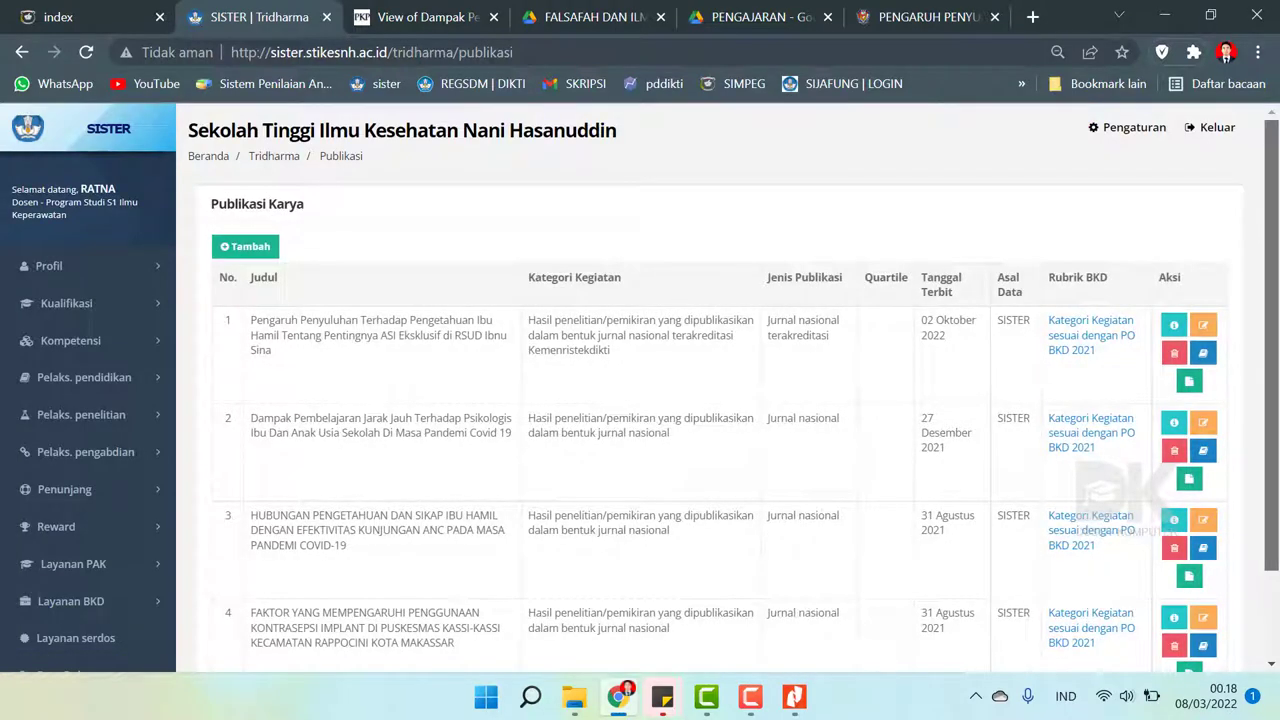
{"action": "scroll", "coordinate": [897, 333], "scroll_direction": "down", "scroll_amount": 1}
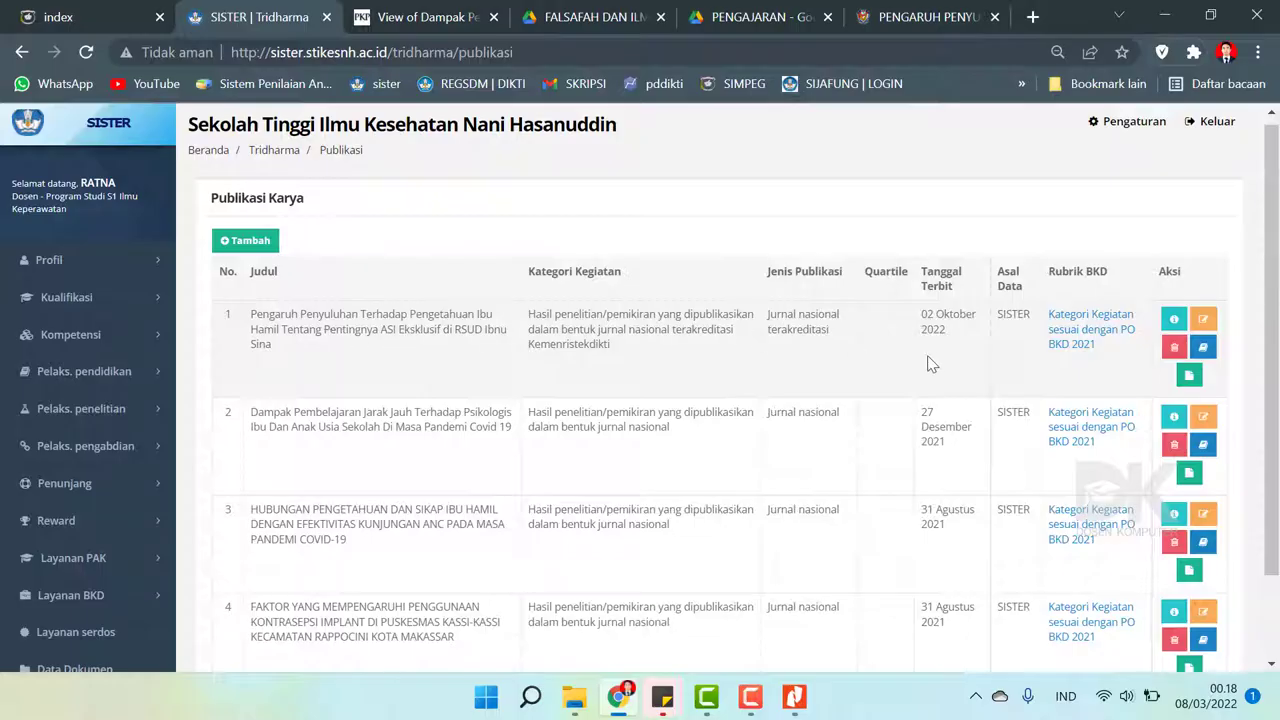
{"action": "left_click_drag", "start_coordinate": [948, 338], "coordinate": [930, 326]}
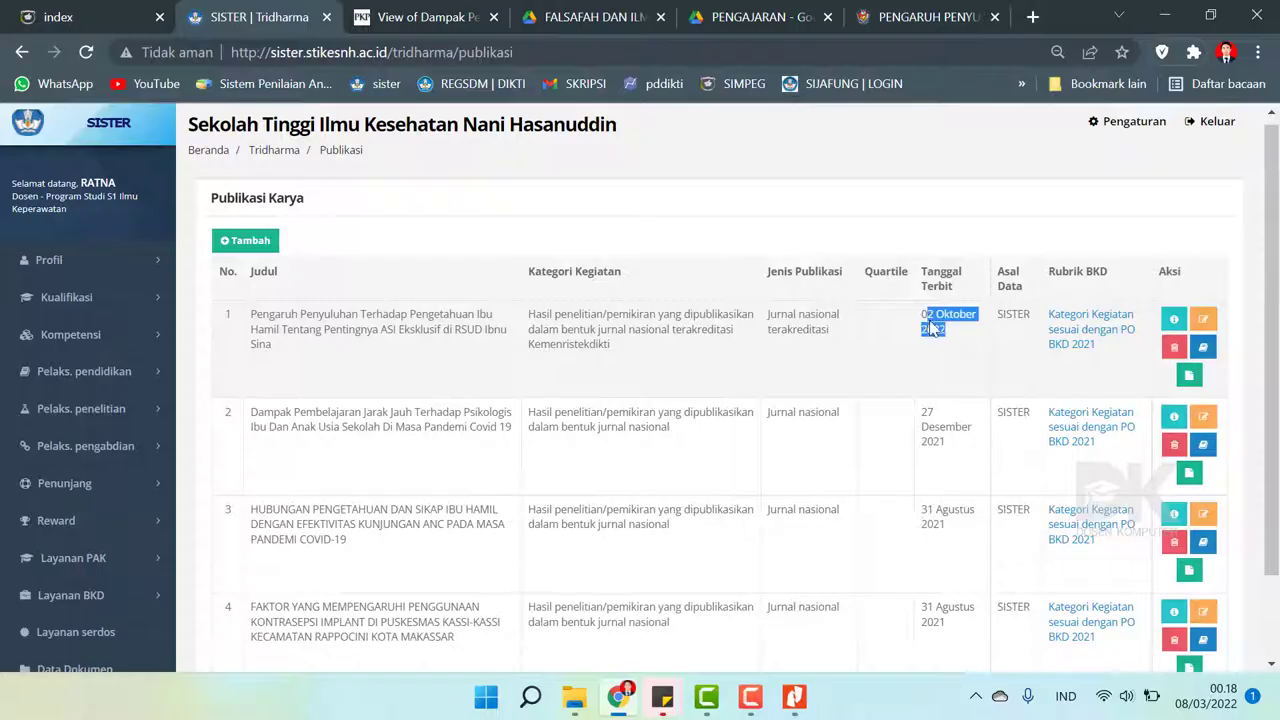
{"action": "left_click", "coordinate": [1203, 322]}
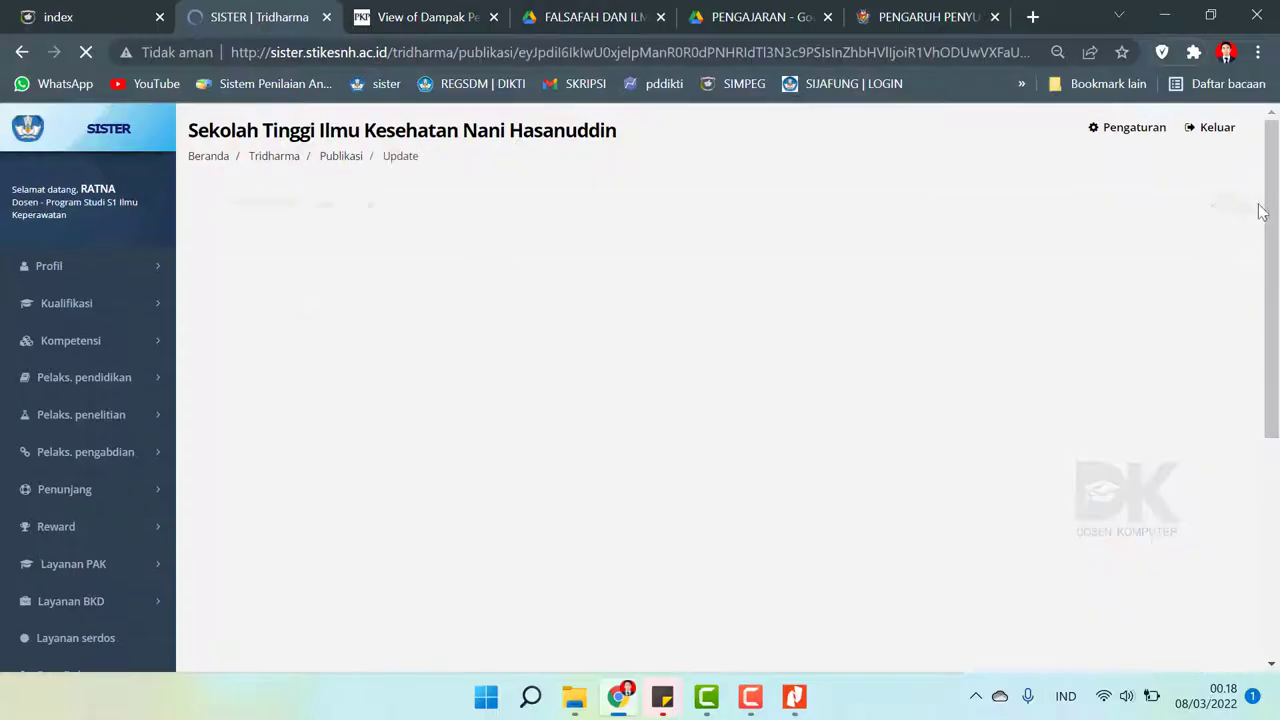
- Change Tanggal Terbit to 2 October 2021 in the date picker
{"action": "left_click_drag", "start_coordinate": [1268, 205], "coordinate": [1277, 355]}
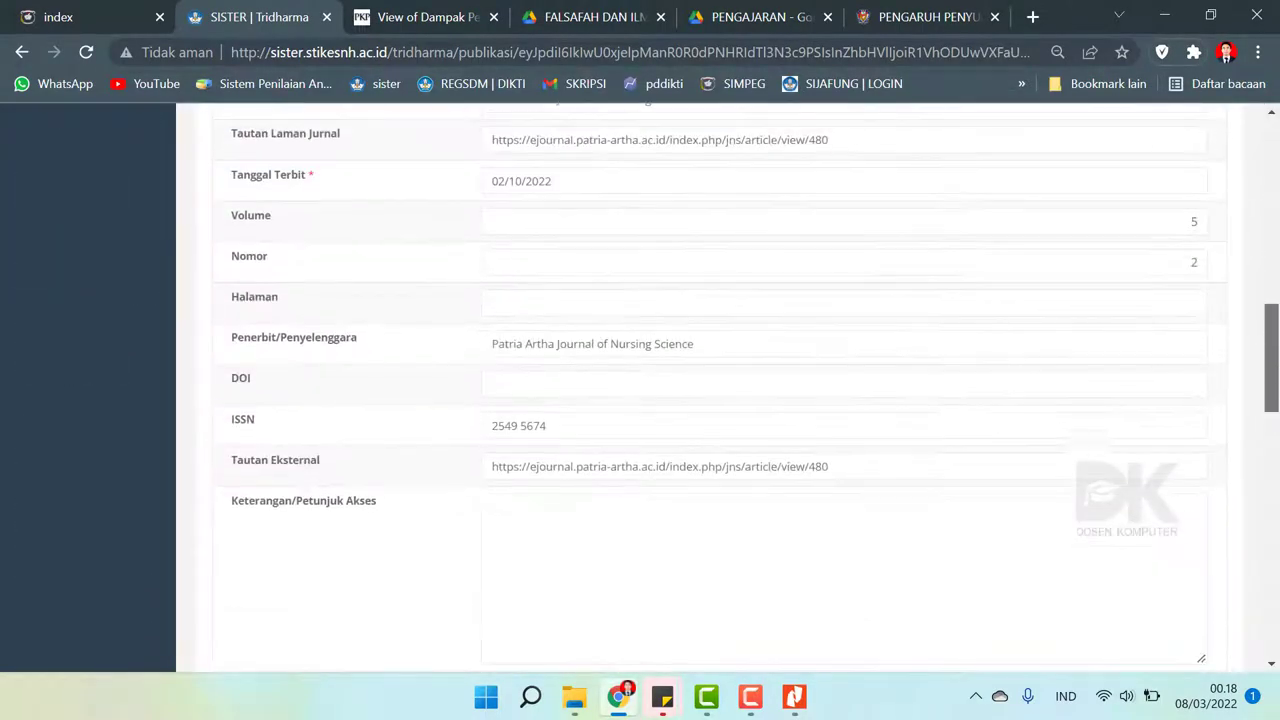
{"action": "scroll", "coordinate": [700, 370], "scroll_direction": "up", "scroll_amount": 3}
{"action": "left_click", "coordinate": [580, 362]}
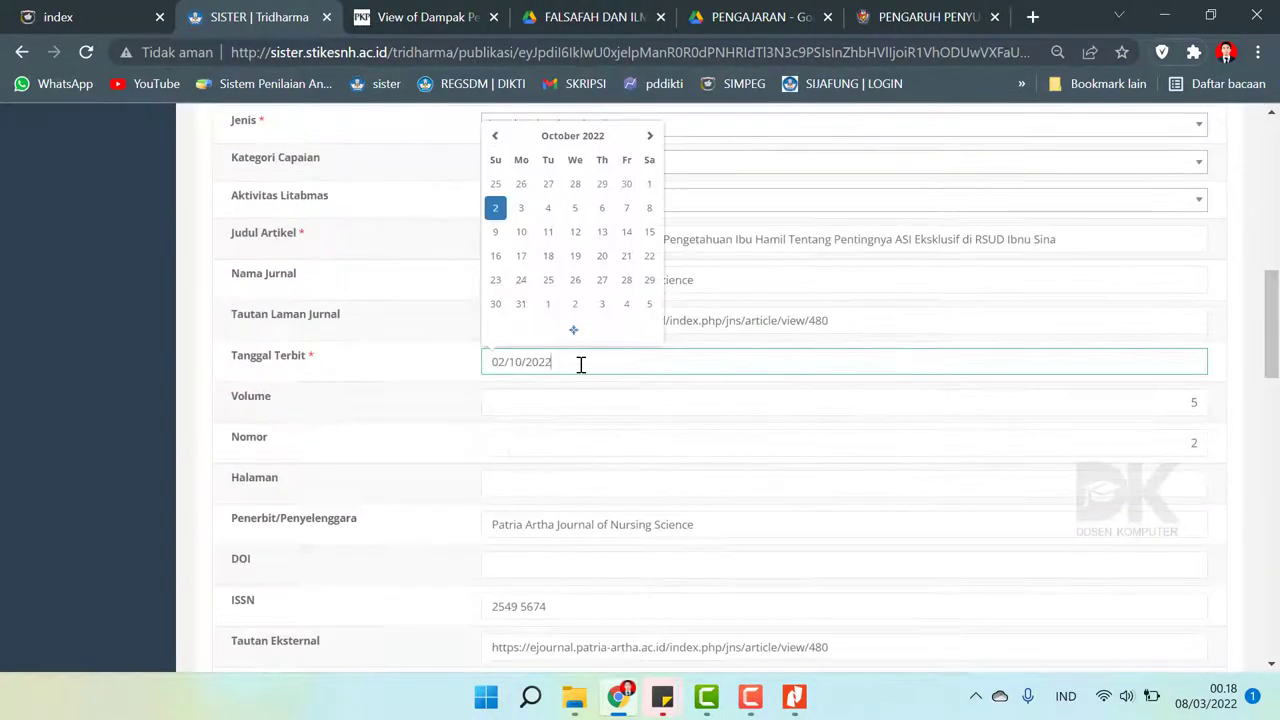
{"action": "left_click", "coordinate": [578, 140]}
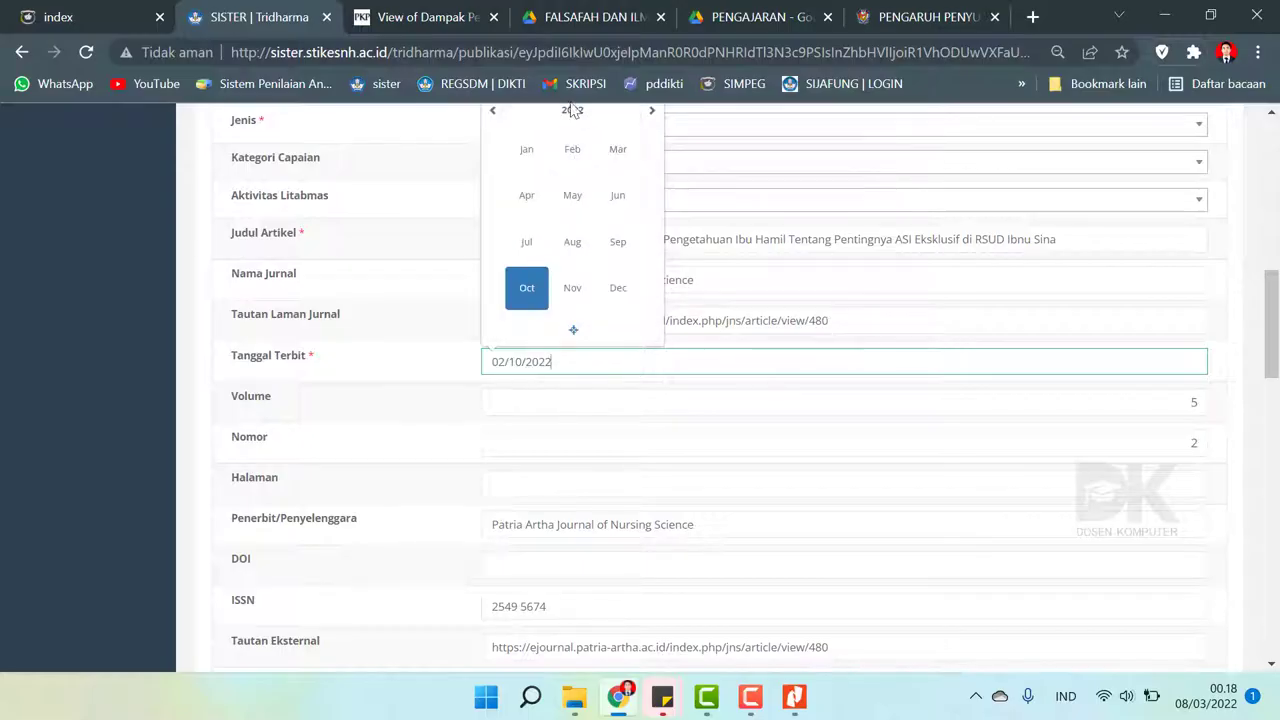
{"action": "left_click", "coordinate": [487, 120]}
{"action": "left_click", "coordinate": [527, 286]}
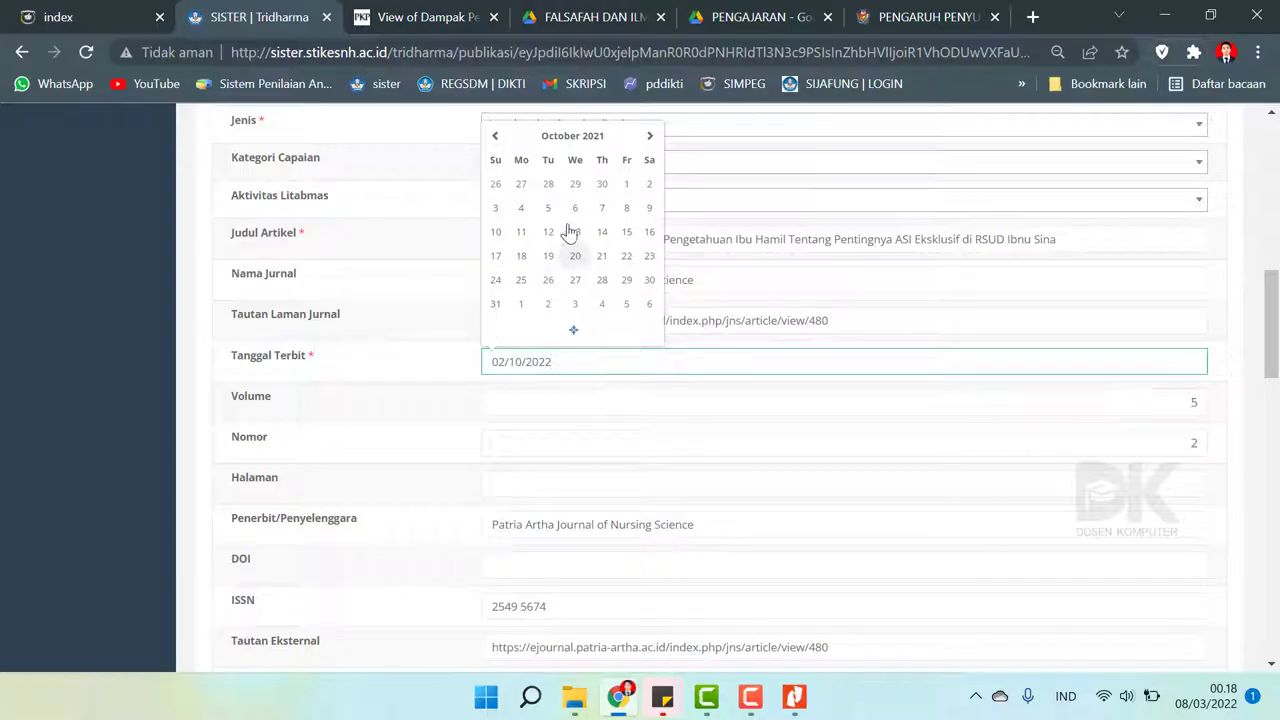
{"action": "left_click", "coordinate": [649, 185]}
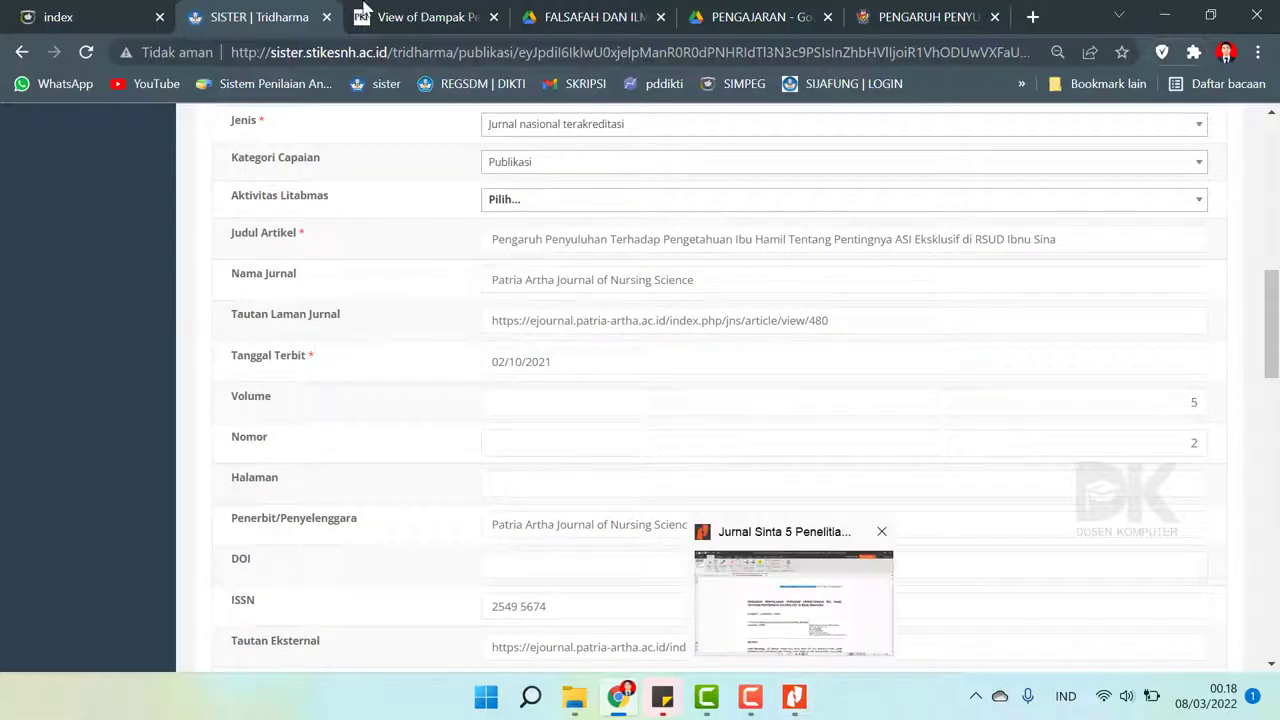
- Cross-check the date against the Jurnal Sinta 5 article PDF and the Surat Tugas image
{"action": "left_click", "coordinate": [794, 696]}
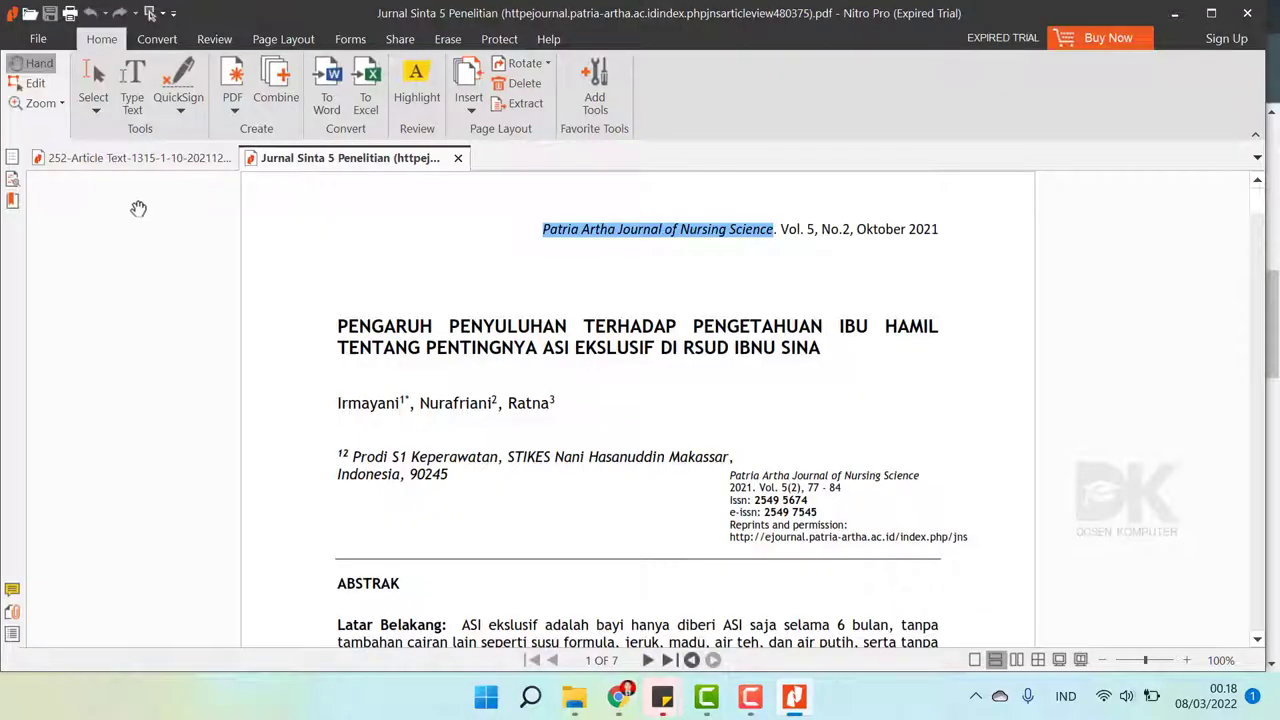
{"action": "left_click", "coordinate": [112, 161]}
{"action": "left_click", "coordinate": [310, 158]}
{"action": "left_click", "coordinate": [574, 696]}
{"action": "left_click", "coordinate": [750, 412]}
{"action": "left_click", "coordinate": [1185, 197]}
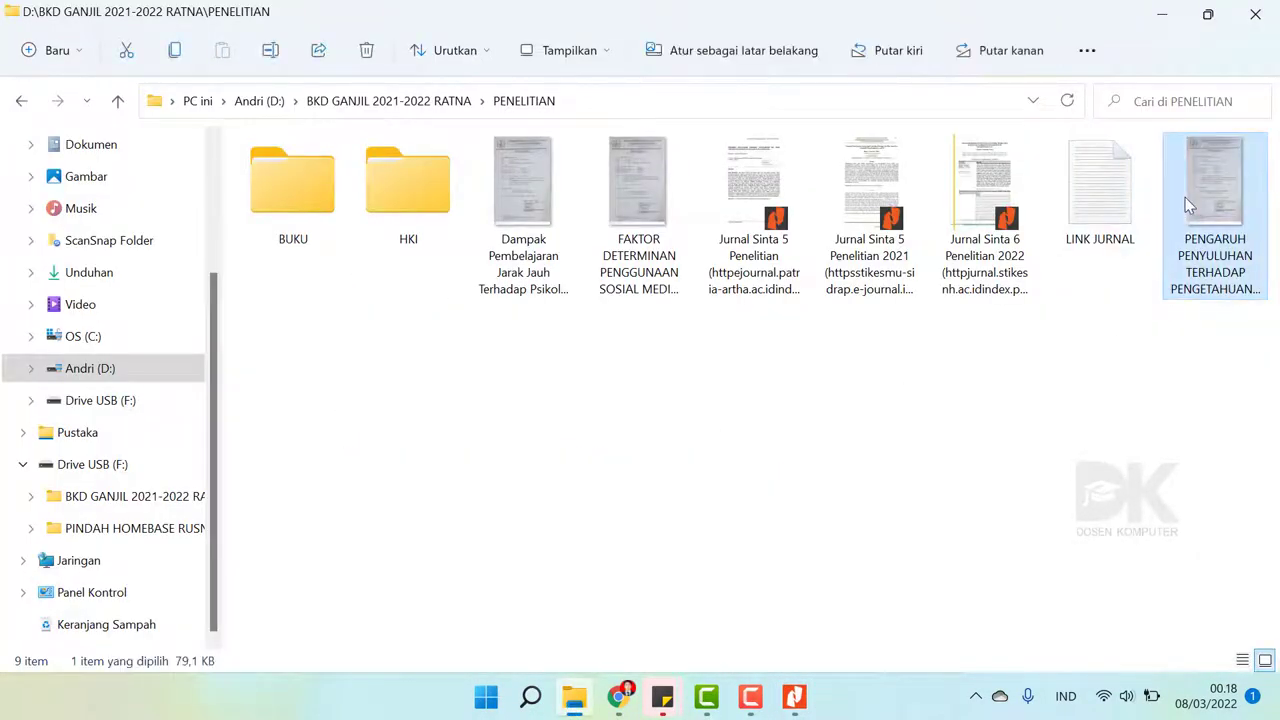
{"action": "double_click", "coordinate": [1185, 197]}
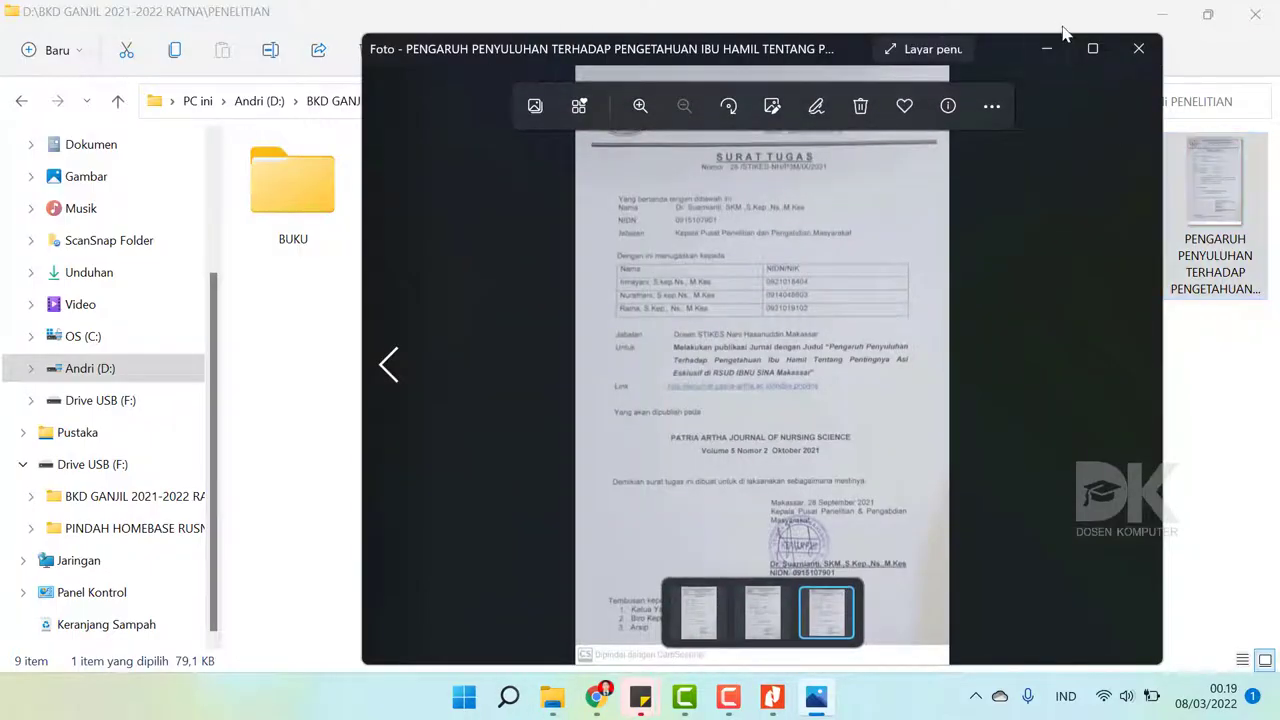
{"action": "left_click", "coordinate": [1138, 48]}
{"action": "left_click", "coordinate": [618, 696]}
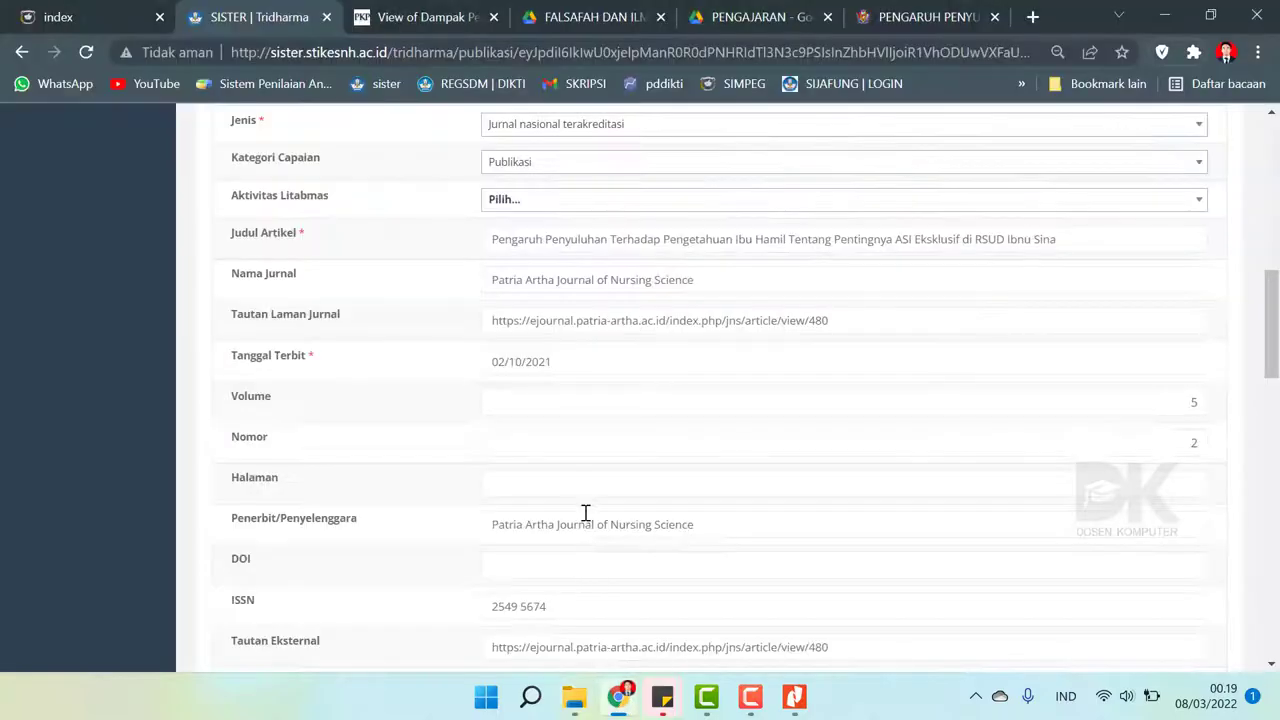
{"action": "scroll", "coordinate": [655, 371], "scroll_direction": "down", "scroll_amount": 15}
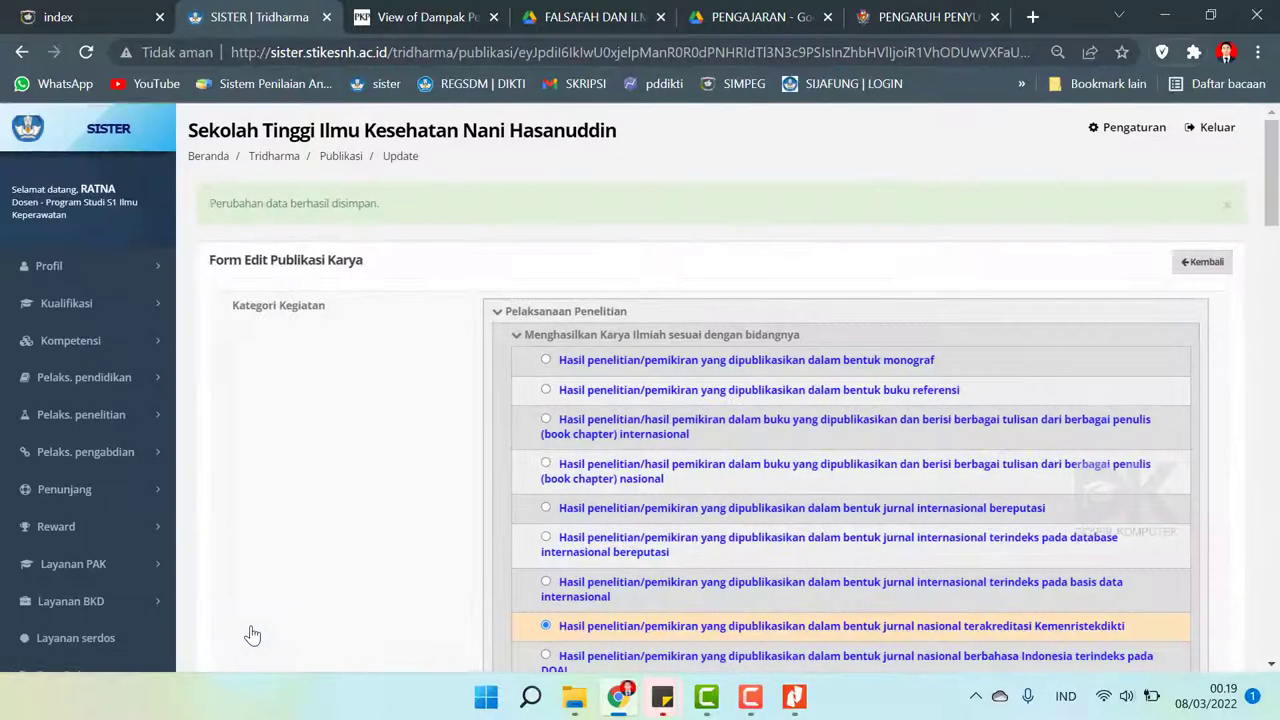
- Return to the Publikasi Karya list and confirm the Pengaruh Penyuluhan article shows 02 Oktober 2021
{"action": "left_click", "coordinate": [1203, 262]}
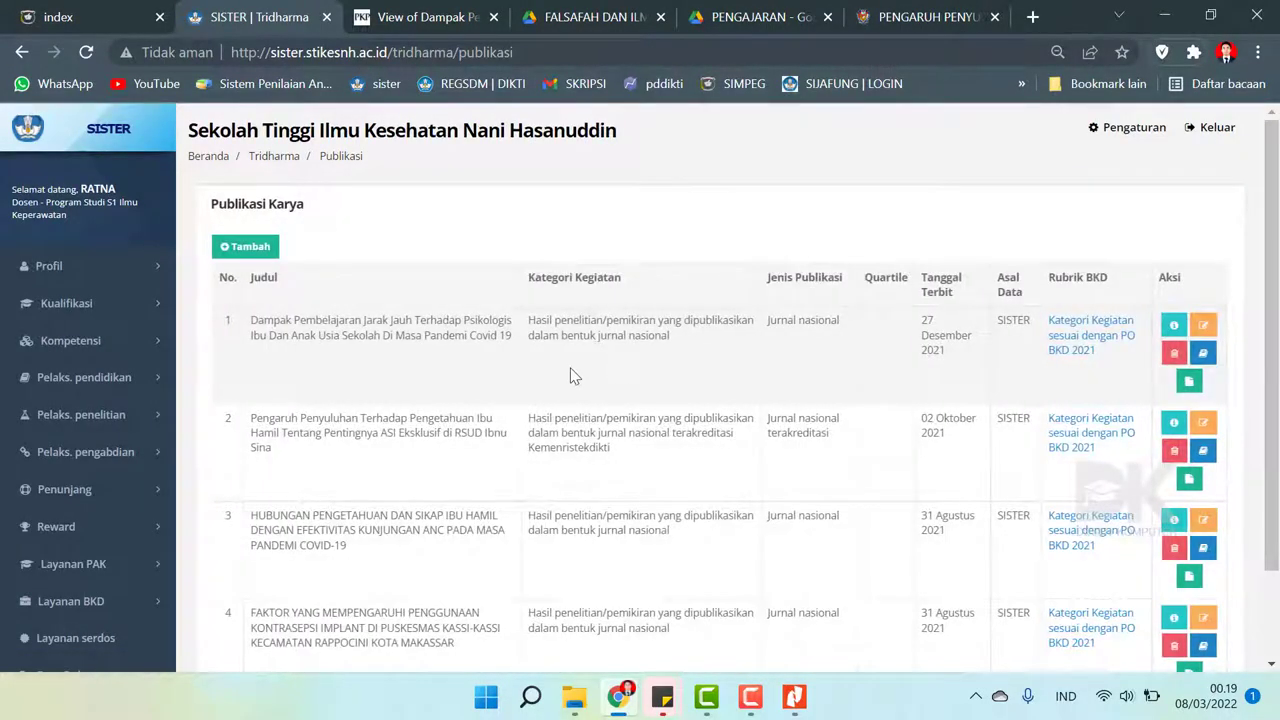
{"action": "left_click_drag", "start_coordinate": [1272, 233], "coordinate": [1276, 281]}
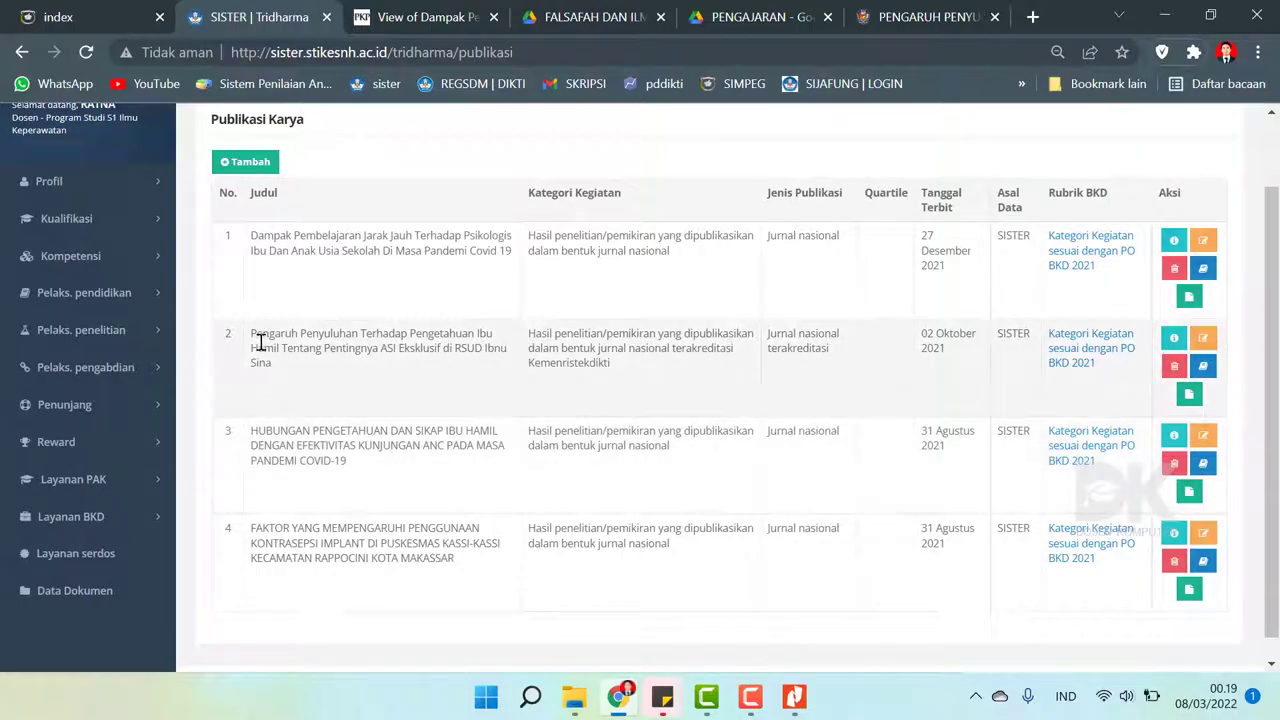
{"action": "left_click_drag", "start_coordinate": [250, 343], "coordinate": [980, 375]}
{"action": "left_click", "coordinate": [967, 364]}
{"action": "scroll", "coordinate": [641, 289], "scroll_direction": "up", "scroll_amount": 1}
{"action": "scroll", "coordinate": [641, 289], "scroll_direction": "down", "scroll_amount": 2}
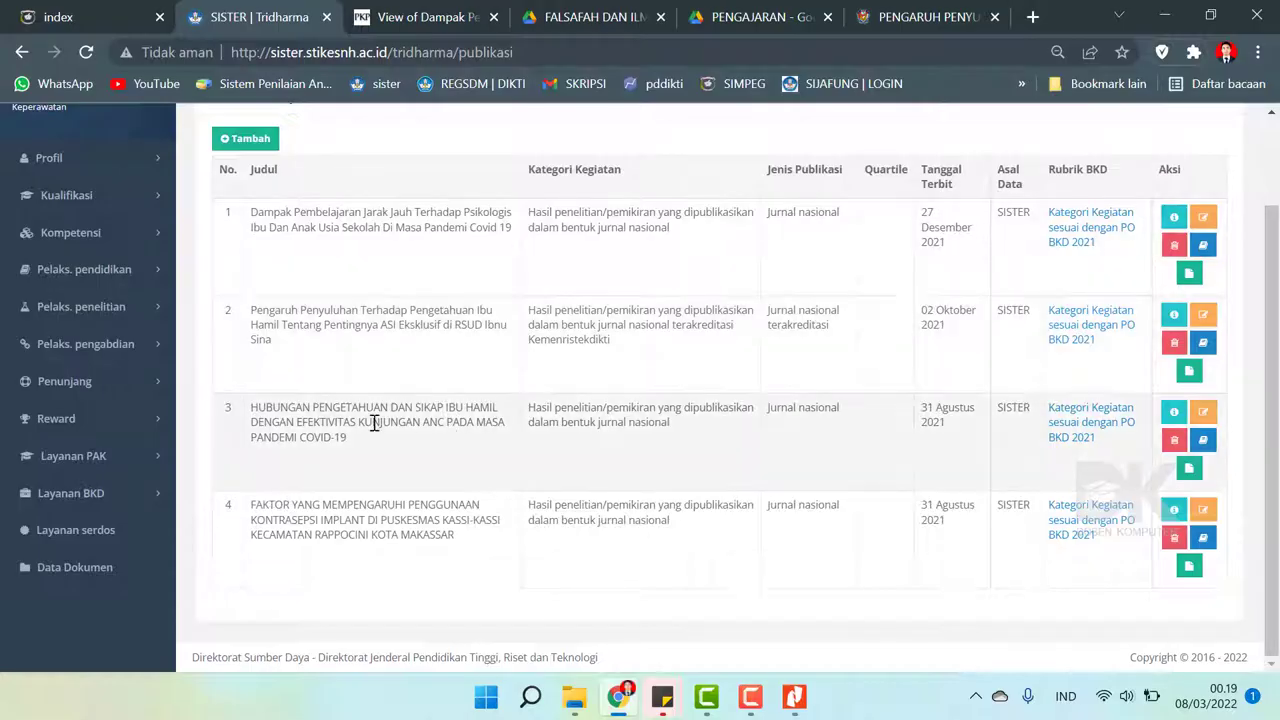
- Open the 2021/2022 Ganjil performance report's Pelaksanaan Penelitian activities from BKD Rekap Kegiatan
{"action": "left_click", "coordinate": [70, 493]}
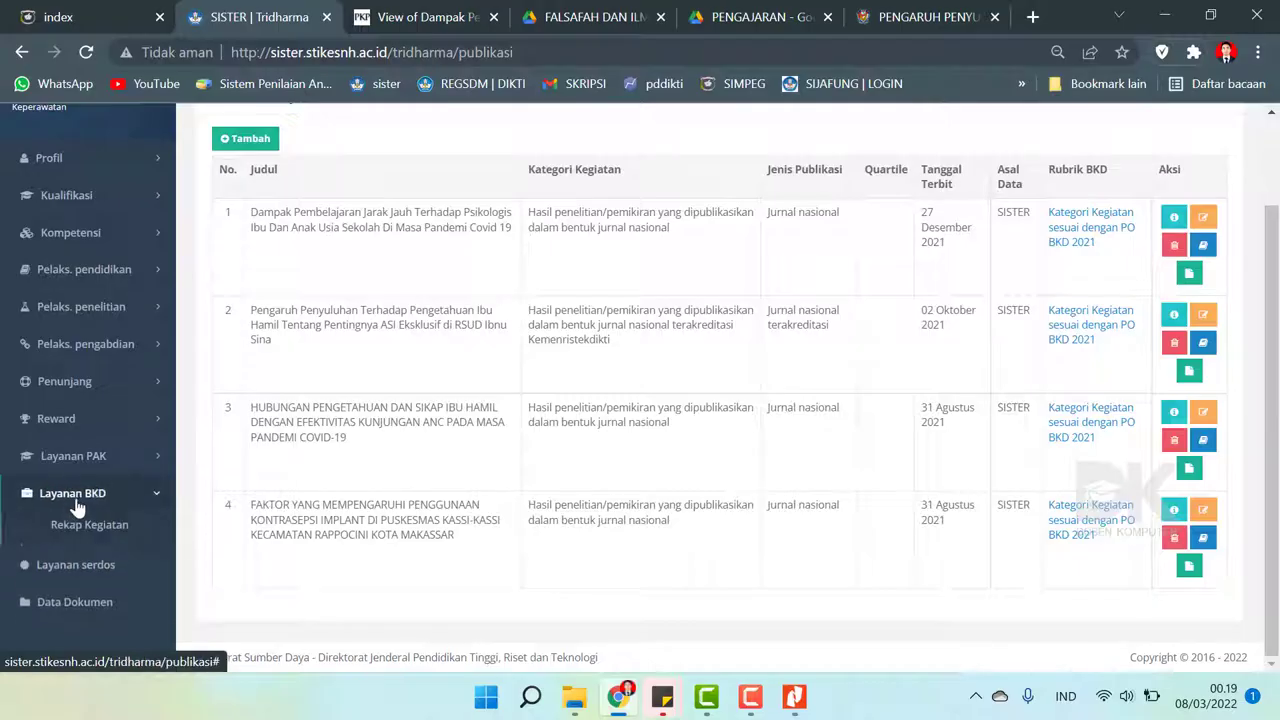
{"action": "left_click", "coordinate": [78, 530]}
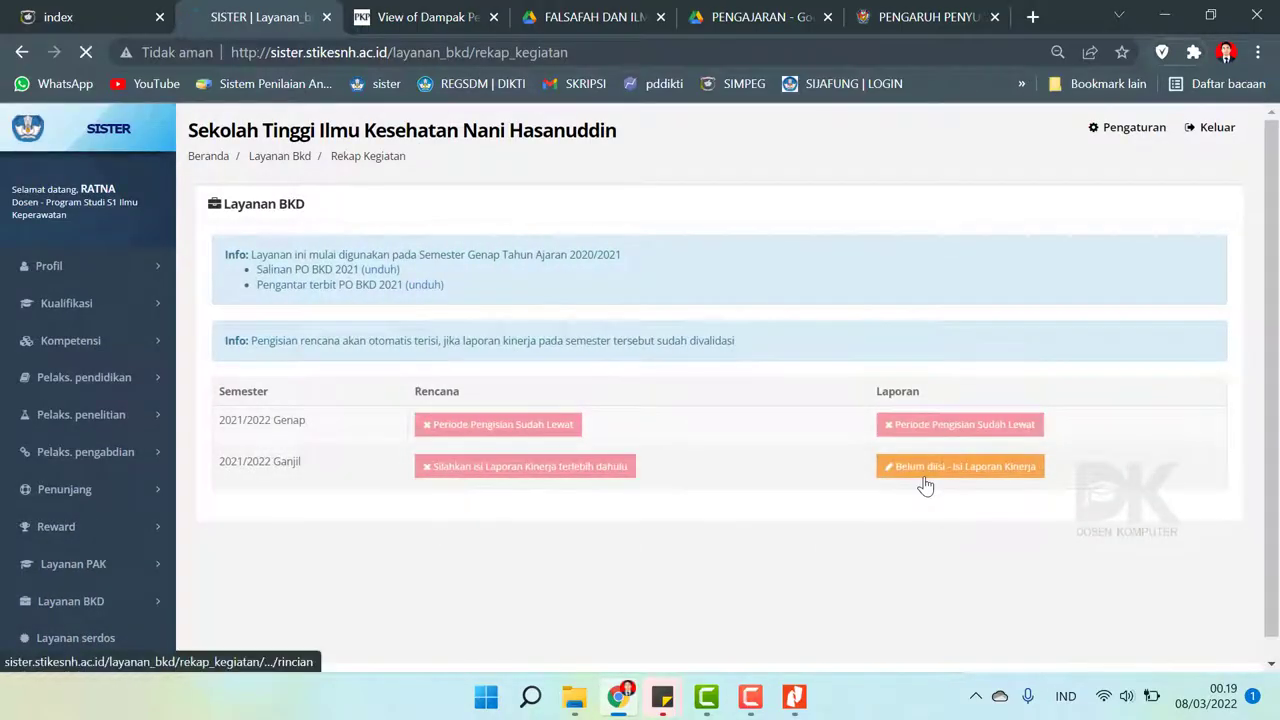
{"action": "left_click", "coordinate": [925, 478]}
{"action": "left_click", "coordinate": [636, 373]}
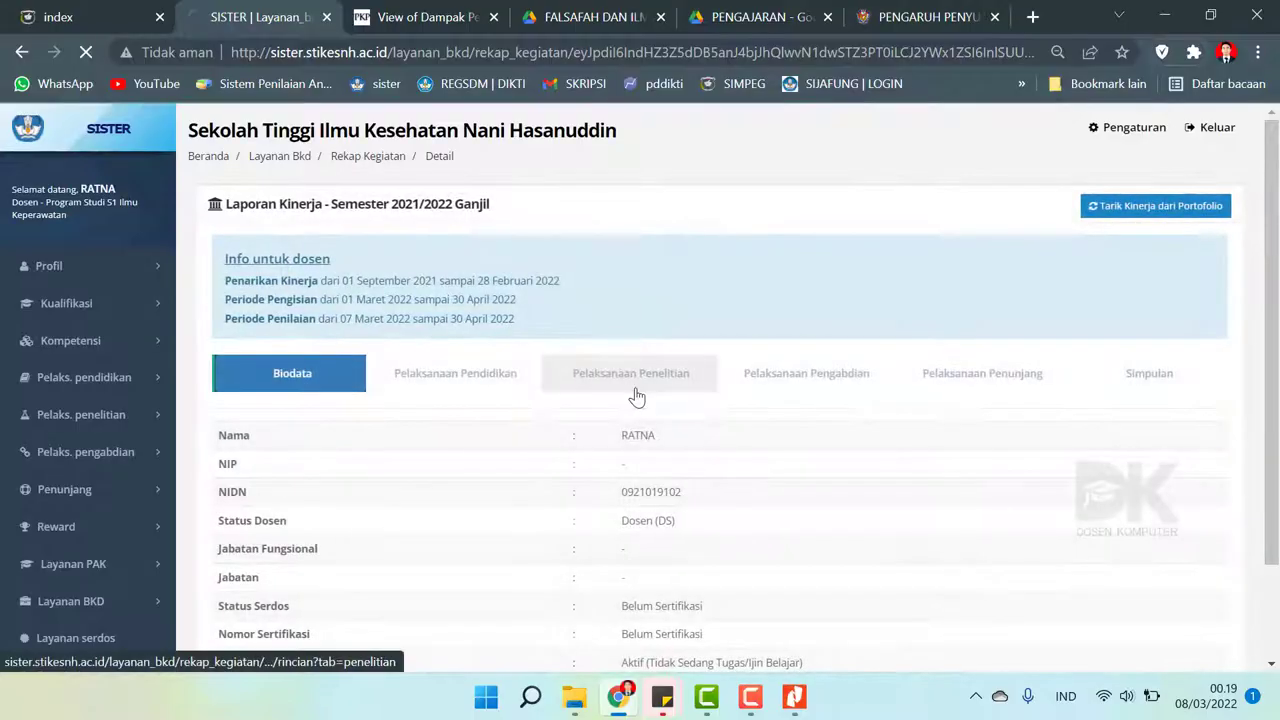
- Pull portfolio research publications into section A with Tarik kinerja and confirm
{"action": "scroll", "coordinate": [634, 394], "scroll_direction": "down", "scroll_amount": 2}
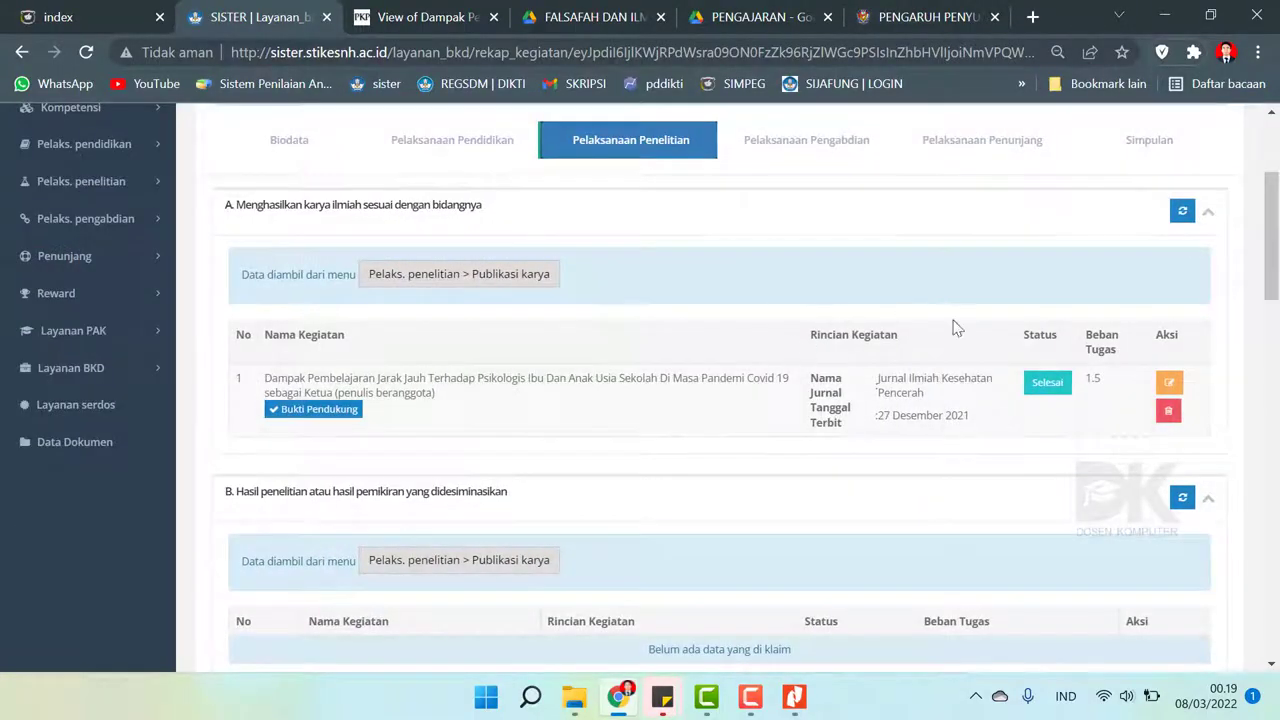
{"action": "scroll", "coordinate": [1256, 309], "scroll_direction": "up", "scroll_amount": 1}
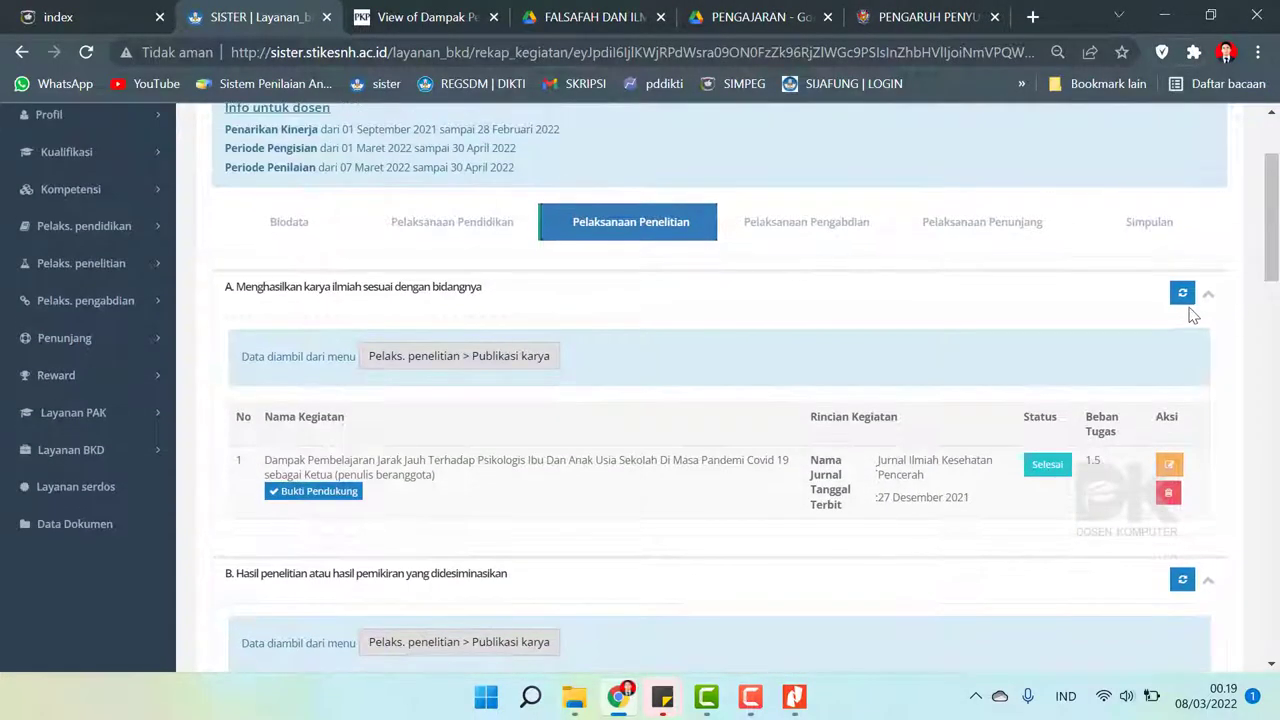
{"action": "left_click", "coordinate": [1182, 296]}
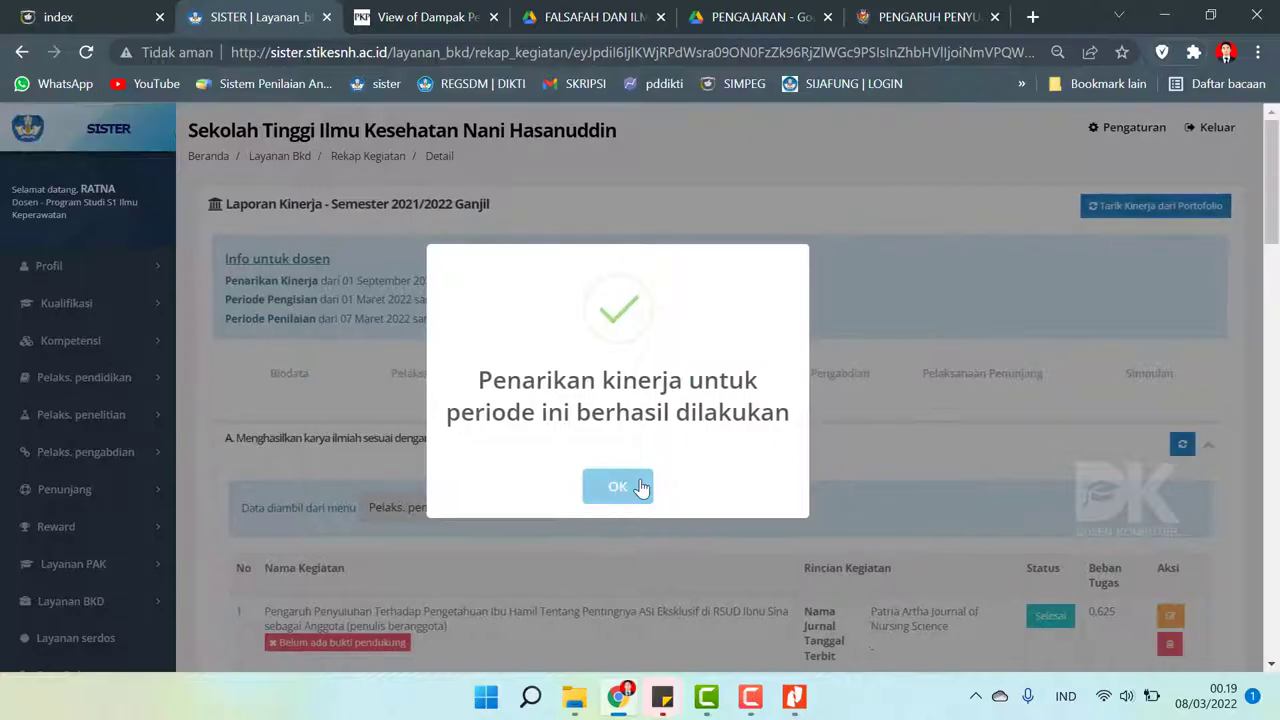
{"action": "left_click", "coordinate": [640, 488]}
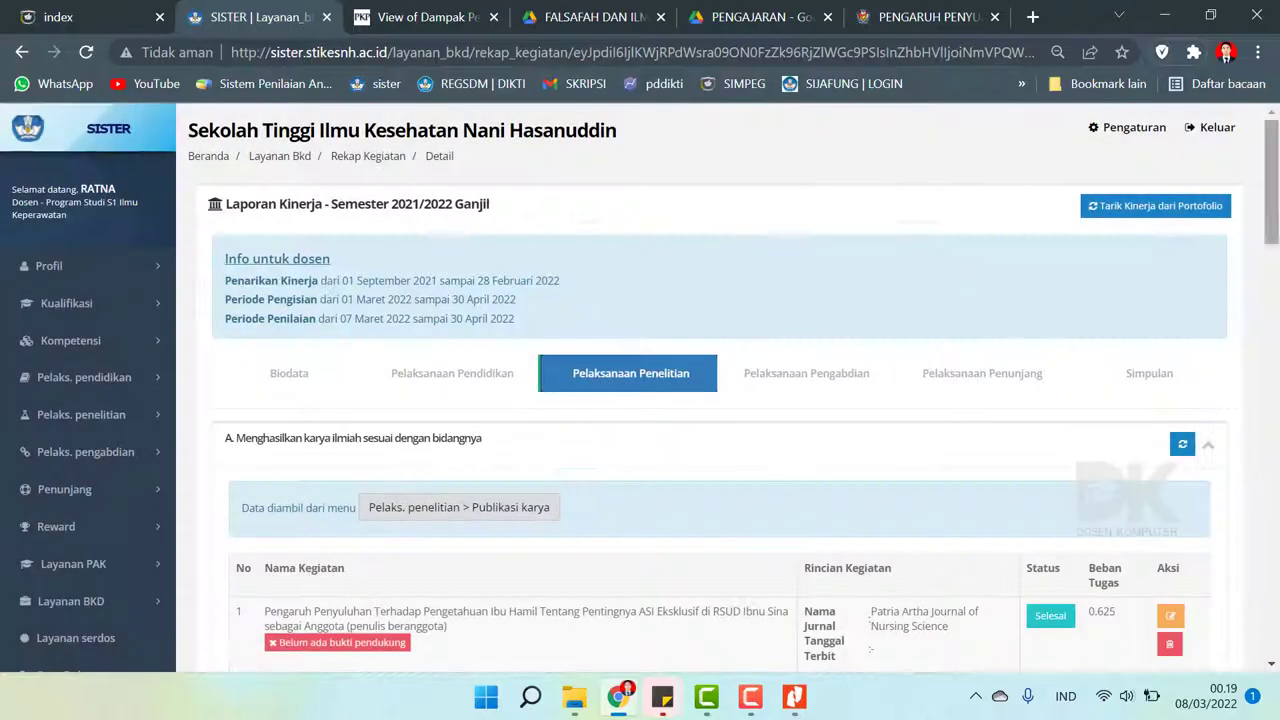
{"action": "scroll", "coordinate": [650, 383], "scroll_direction": "down", "scroll_amount": 3}
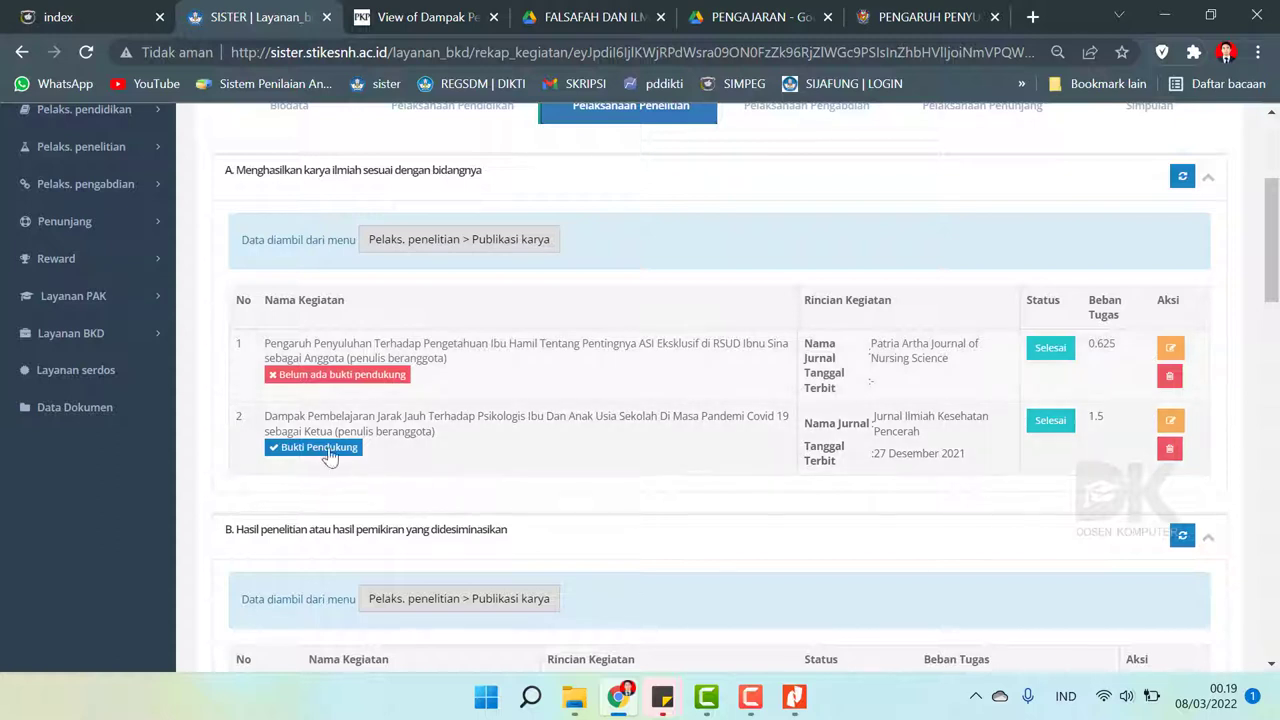
- Check the ASI Eksklusif article's missing evidence and open Publikasi Karya in a new tab
{"action": "left_click", "coordinate": [324, 375]}
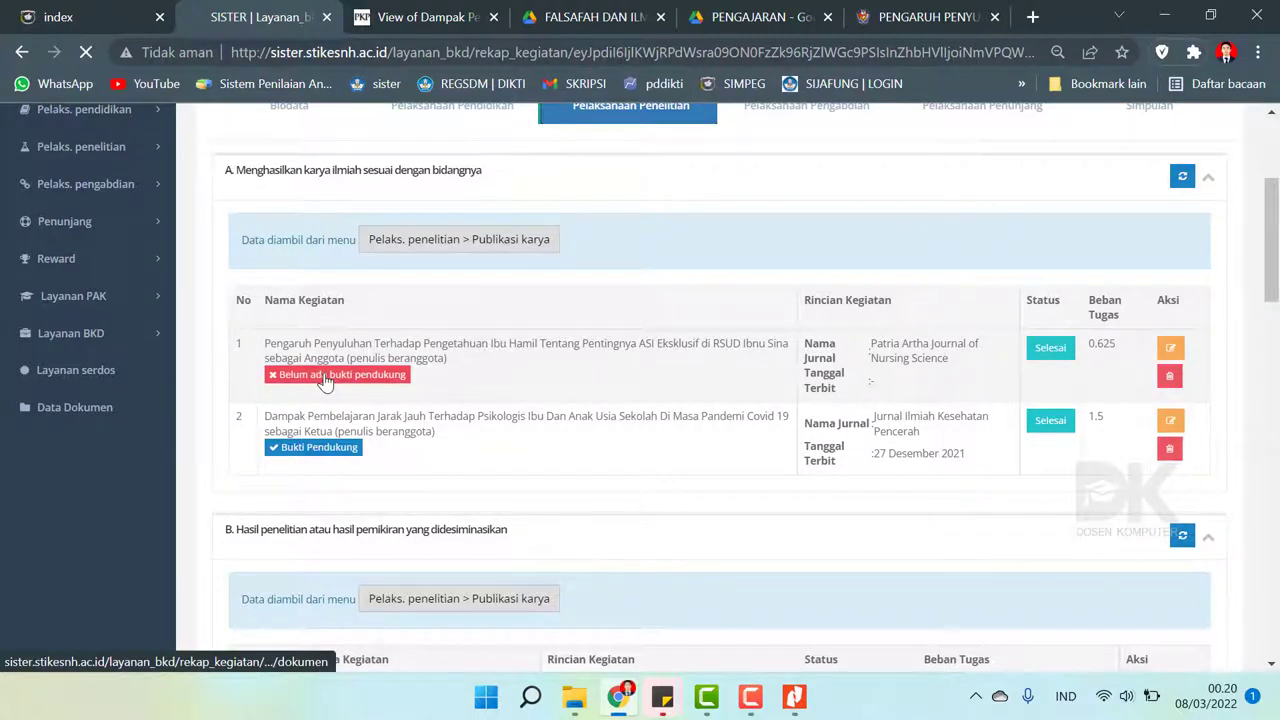
{"action": "scroll", "coordinate": [463, 370], "scroll_direction": "down", "scroll_amount": 1}
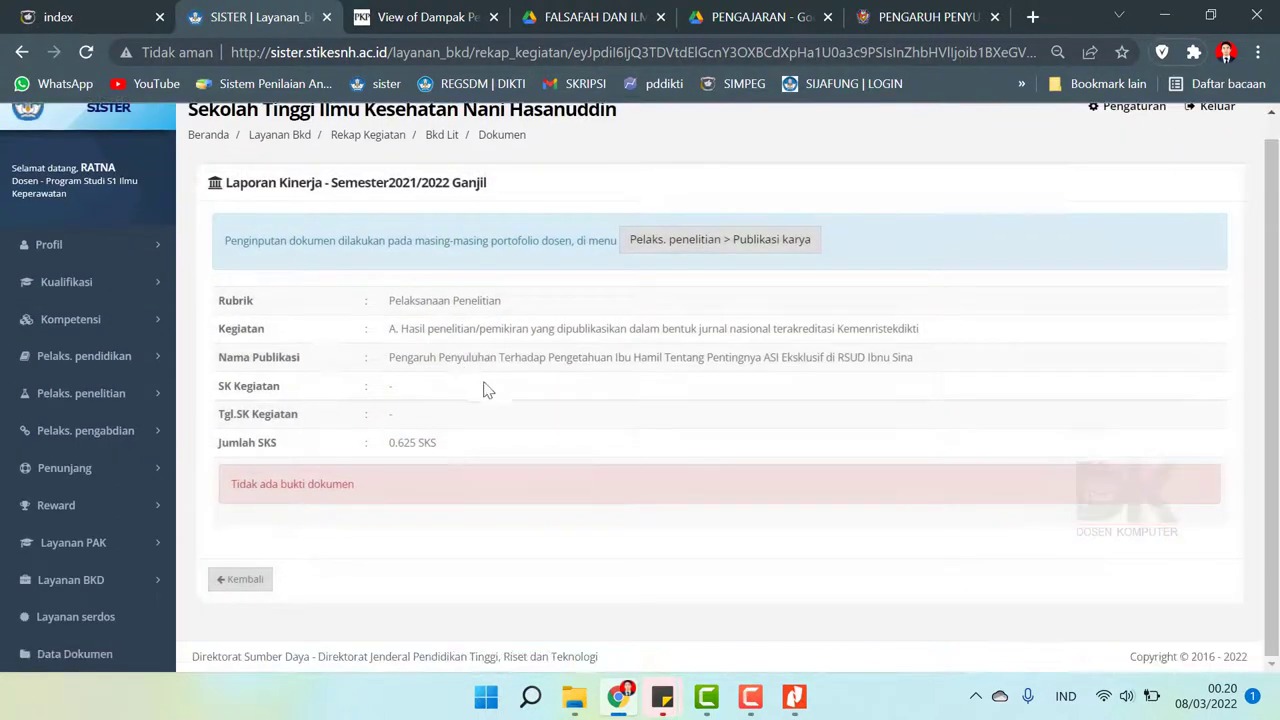
{"action": "left_click", "coordinate": [249, 585]}
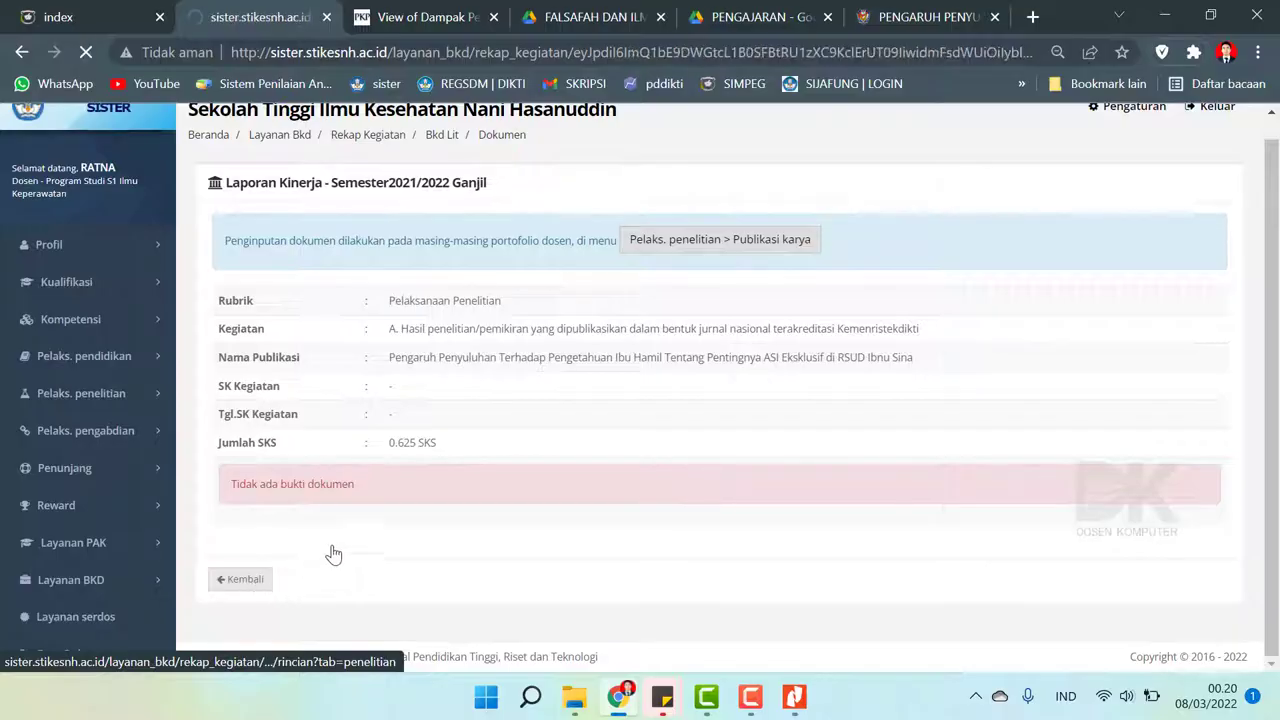
{"action": "scroll", "coordinate": [597, 448], "scroll_direction": "down", "scroll_amount": 2}
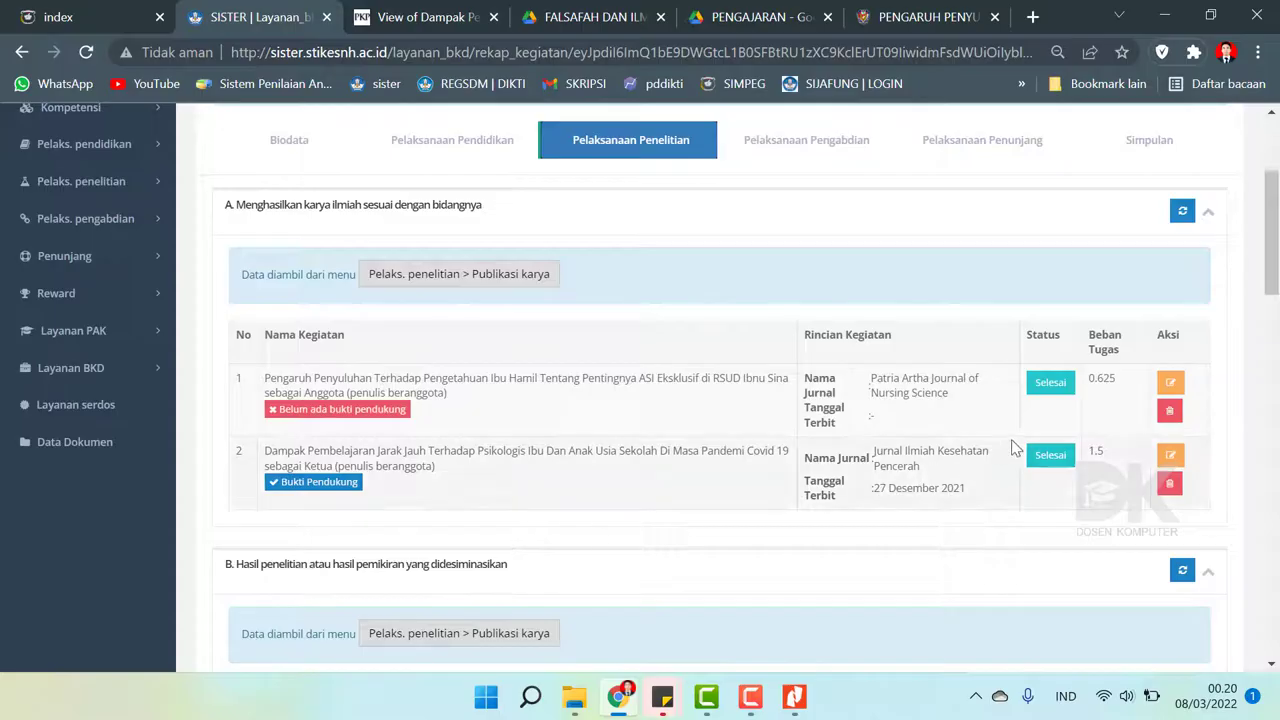
{"action": "left_click", "coordinate": [404, 420]}
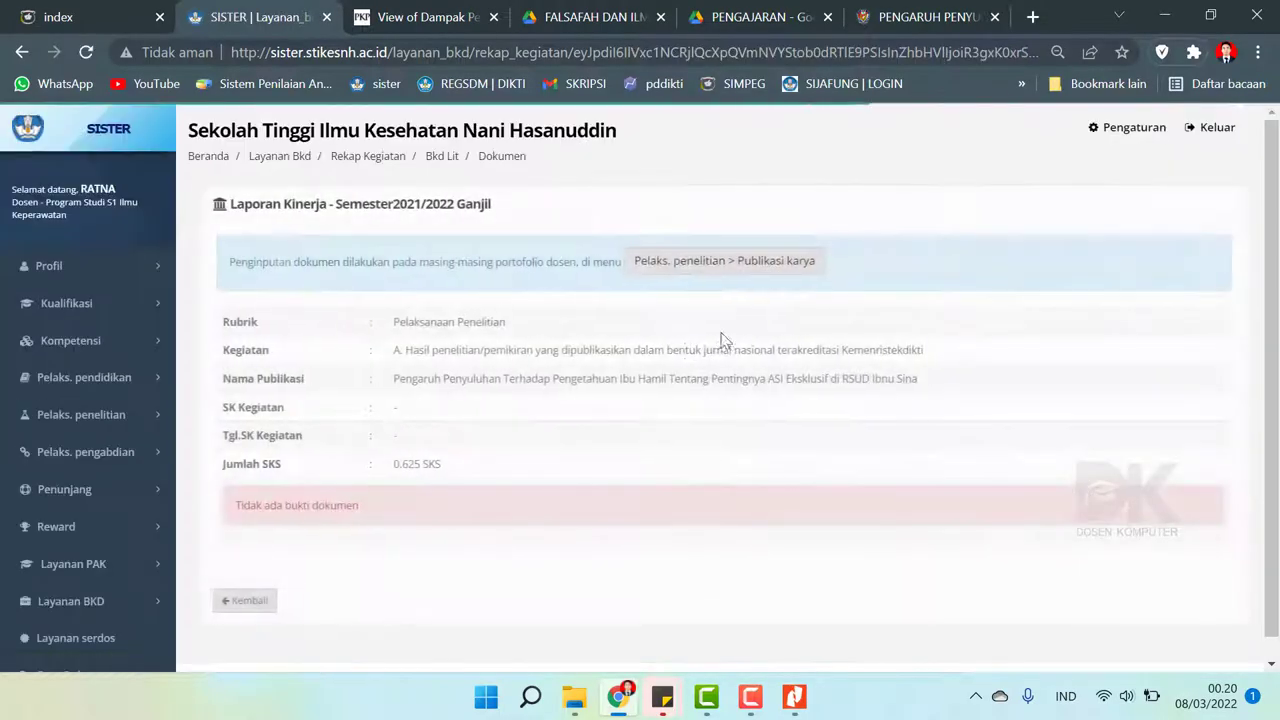
{"action": "scroll", "coordinate": [740, 300], "scroll_direction": "down", "scroll_amount": 1}
{"action": "left_click", "coordinate": [745, 250]}
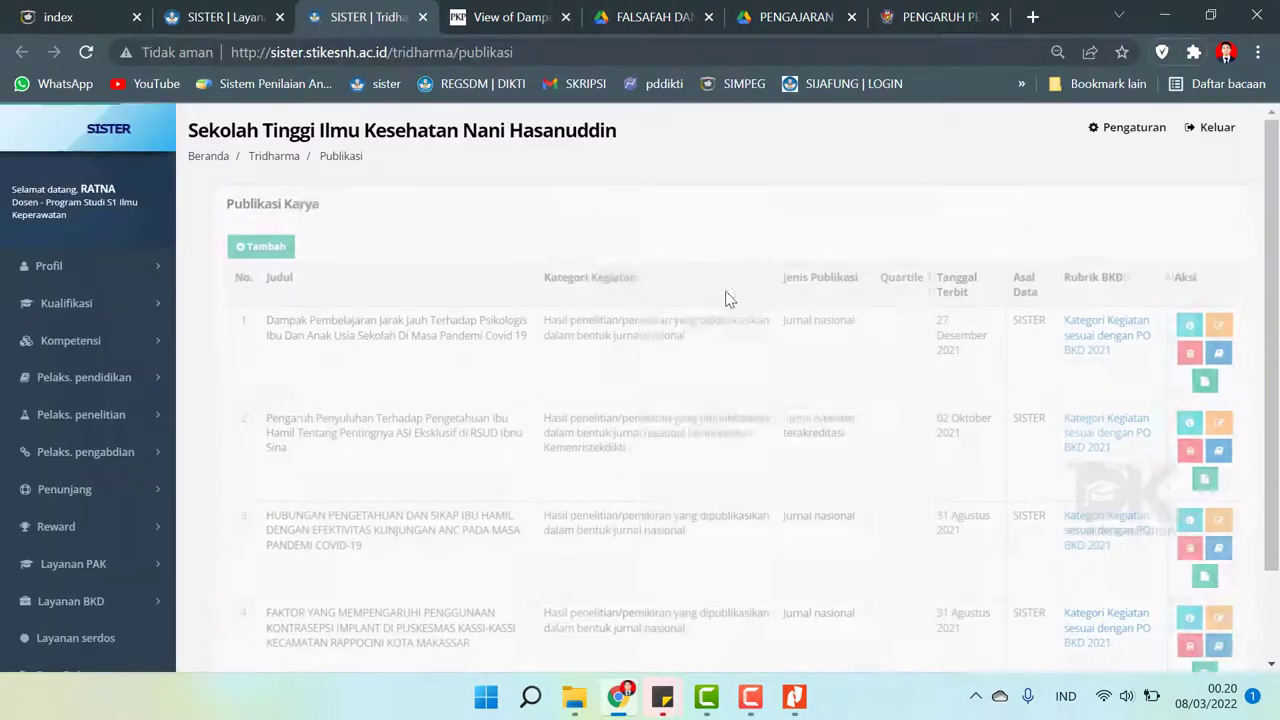
- Edit the ASI Eksklusif entry and copy its Tautan Eksternal URL into Tautan Dokumen
{"action": "left_click", "coordinate": [1207, 424]}
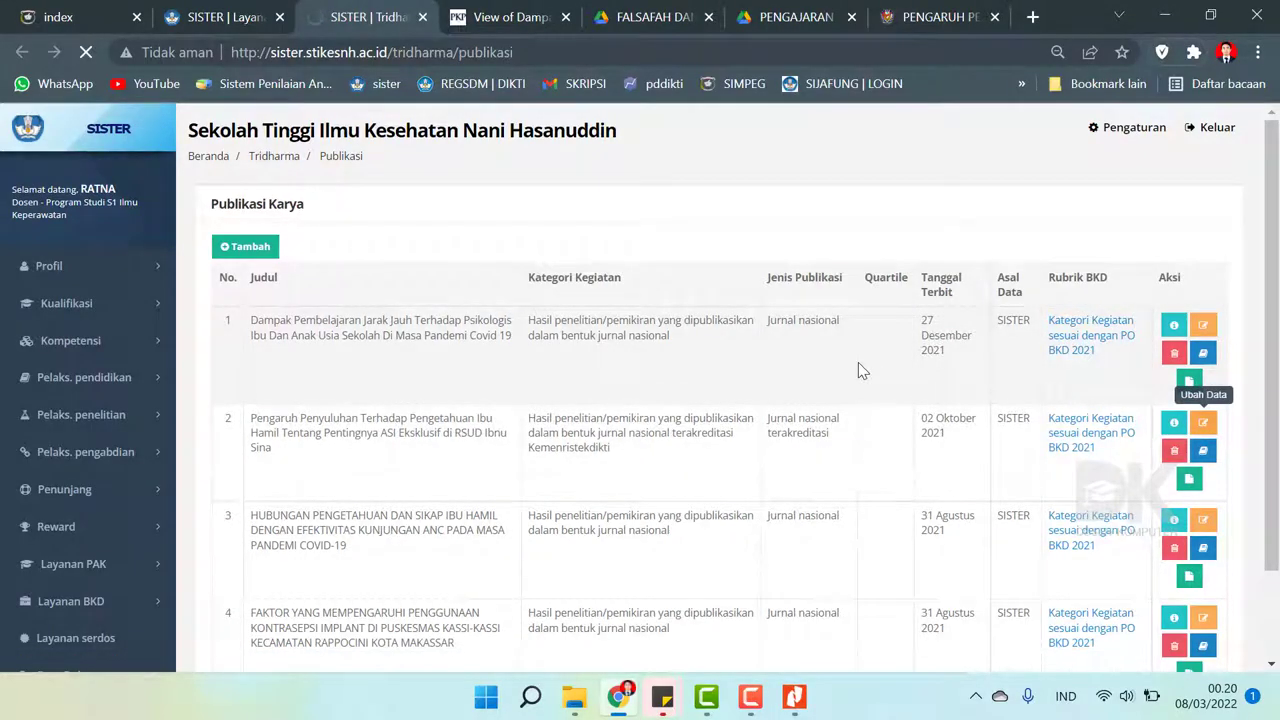
{"action": "scroll", "coordinate": [858, 362], "scroll_direction": "down", "scroll_amount": 15}
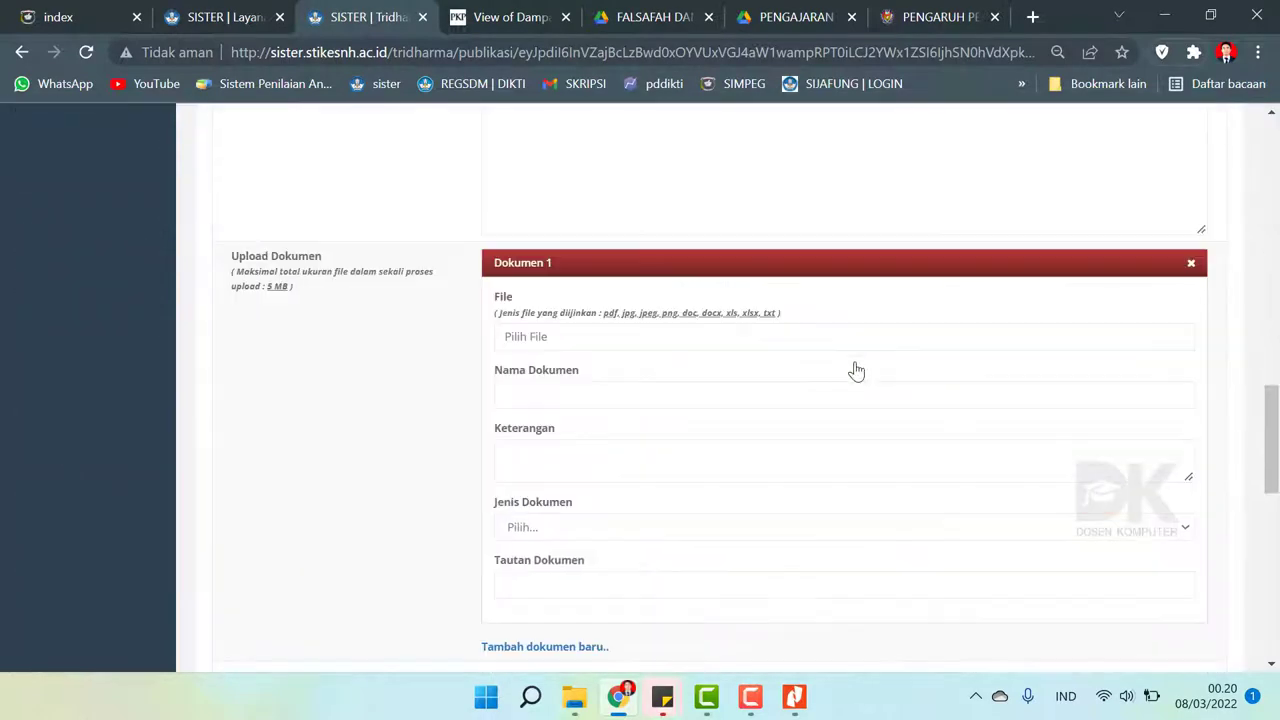
{"action": "scroll", "coordinate": [858, 370], "scroll_direction": "down", "scroll_amount": 2}
{"action": "scroll", "coordinate": [858, 370], "scroll_direction": "up", "scroll_amount": 9}
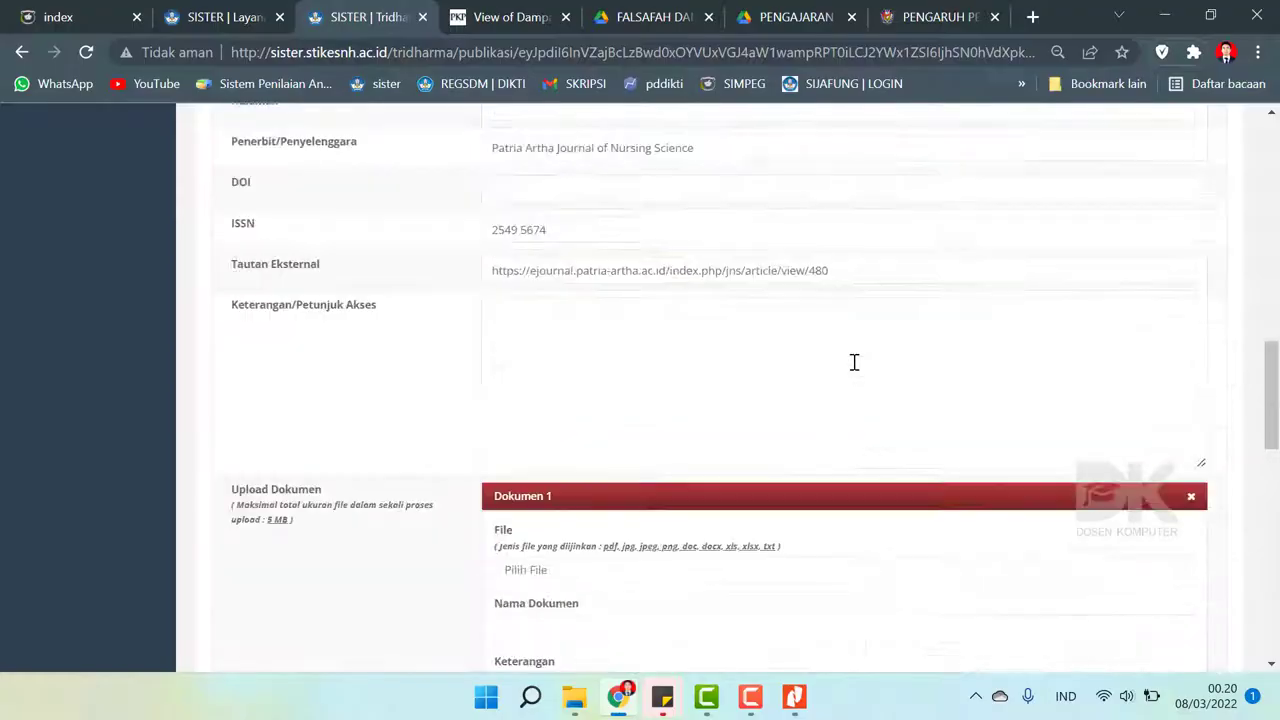
{"action": "scroll", "coordinate": [858, 370], "scroll_direction": "down", "scroll_amount": 2}
{"action": "triple_click", "coordinate": [743, 271]}
{"action": "key", "text": "ctrl+c"}
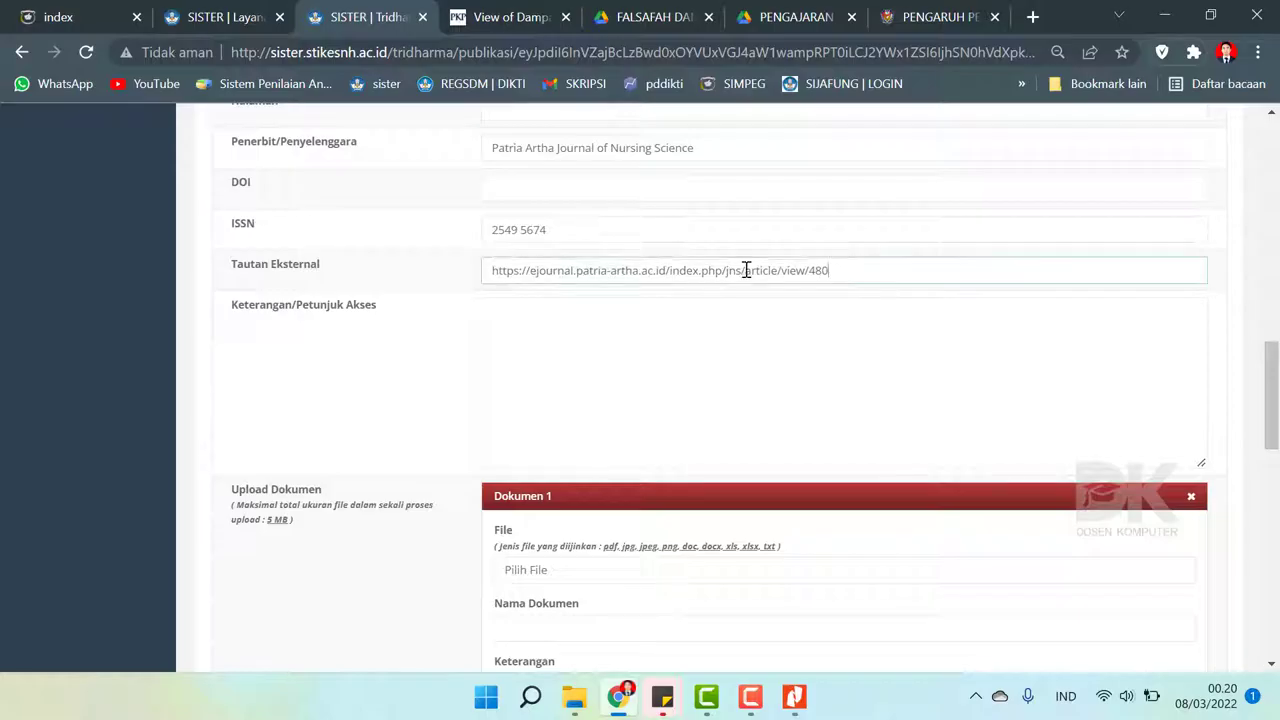
{"action": "scroll", "coordinate": [955, 479], "scroll_direction": "down", "scroll_amount": 4}
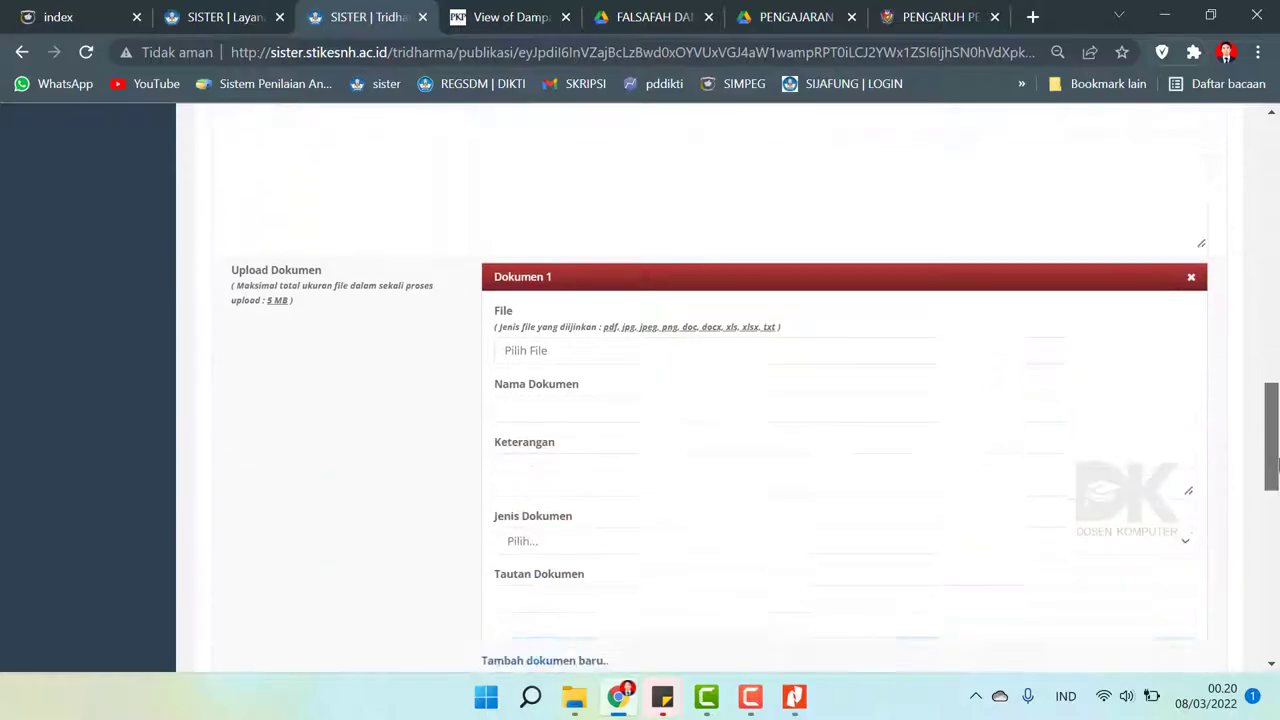
{"action": "left_click", "coordinate": [558, 427]}
{"action": "key", "text": "ctrl+v"}
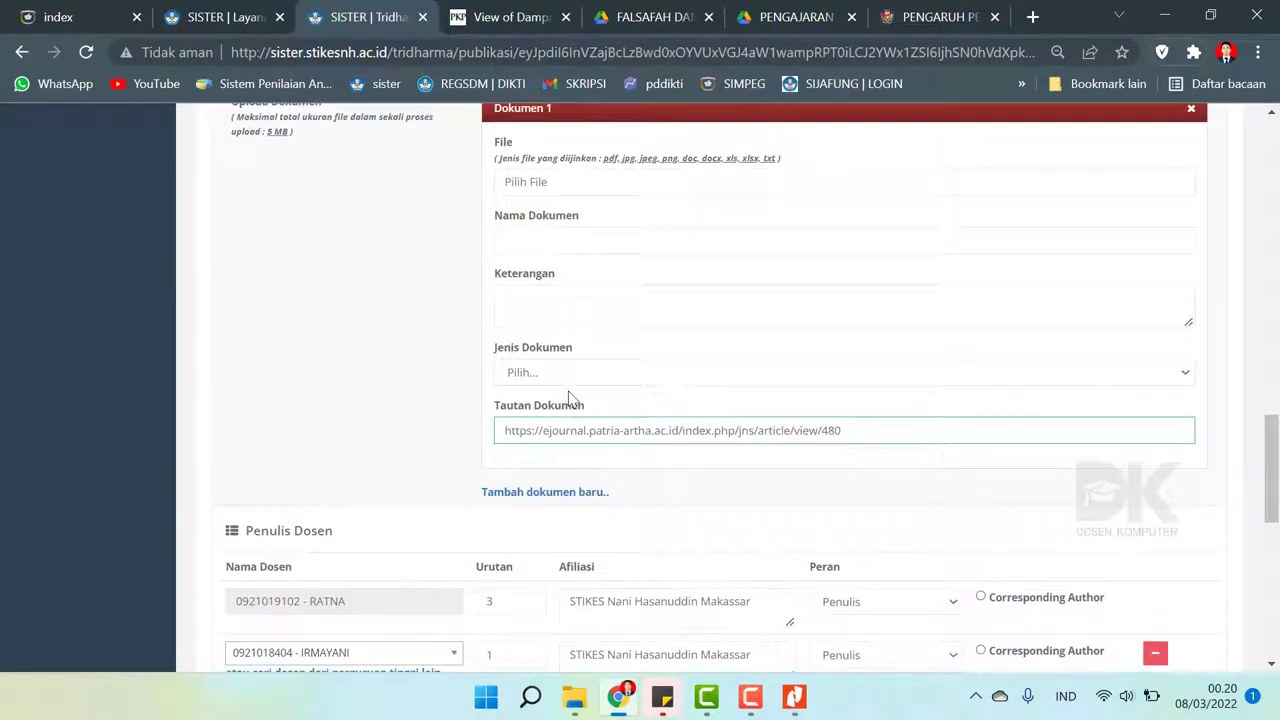
- Set the document's Jenis Dokumen to Publikasi
{"action": "left_click", "coordinate": [567, 374]}
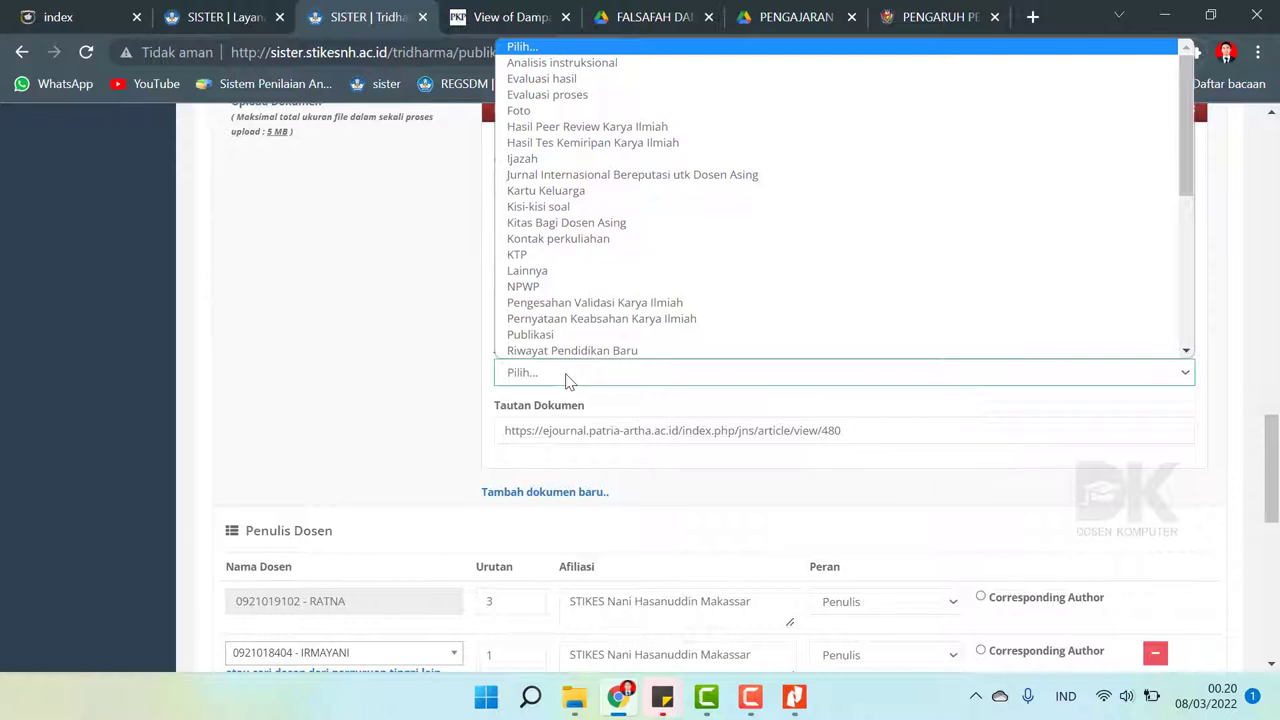
{"action": "key", "text": "Down"}
{"action": "key", "text": "Down"}
{"action": "key", "text": "Down"}
{"action": "key", "text": "Down"}
{"action": "key", "text": "Down"}
{"action": "key", "text": "Down"}
{"action": "key", "text": "Down"}
{"action": "key", "text": "Down"}
{"action": "key", "text": "Down"}
{"action": "key", "text": "Down"}
{"action": "key", "text": "Down"}
{"action": "key", "text": "Down"}
{"action": "key", "text": "Down"}
{"action": "key", "text": "Down"}
{"action": "key", "text": "Down"}
{"action": "key", "text": "Down"}
{"action": "key", "text": "Down"}
{"action": "key", "text": "Down"}
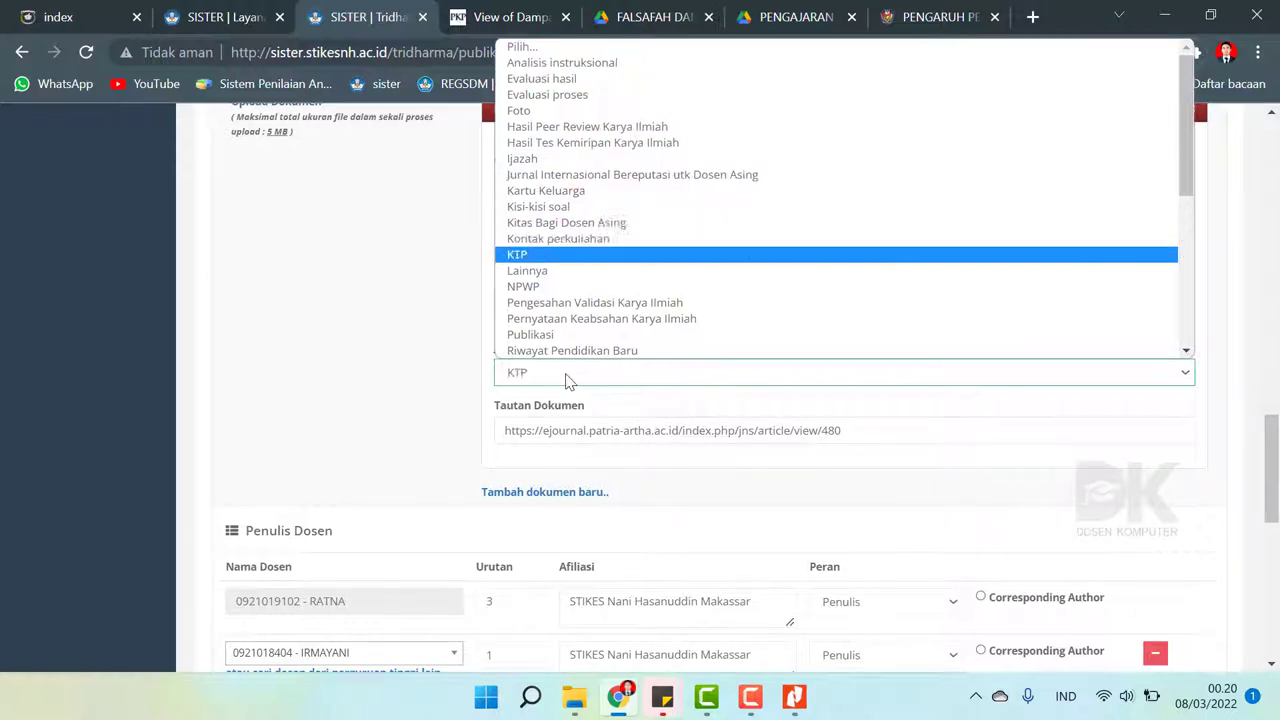
{"action": "key", "text": "Down"}
{"action": "key", "text": "Down"}
{"action": "key", "text": "Down"}
{"action": "key", "text": "Down"}
{"action": "key", "text": "Down"}
{"action": "key", "text": "Down"}
{"action": "key", "text": "Down"}
{"action": "key", "text": "Down"}
{"action": "key", "text": "Down"}
{"action": "key", "text": "Down"}
{"action": "key", "text": "Down"}
{"action": "key", "text": "Down"}
{"action": "key", "text": "Down"}
{"action": "key", "text": "Down"}
{"action": "key", "text": "Down"}
{"action": "key", "text": "Up"}
{"action": "key", "text": "Down"}
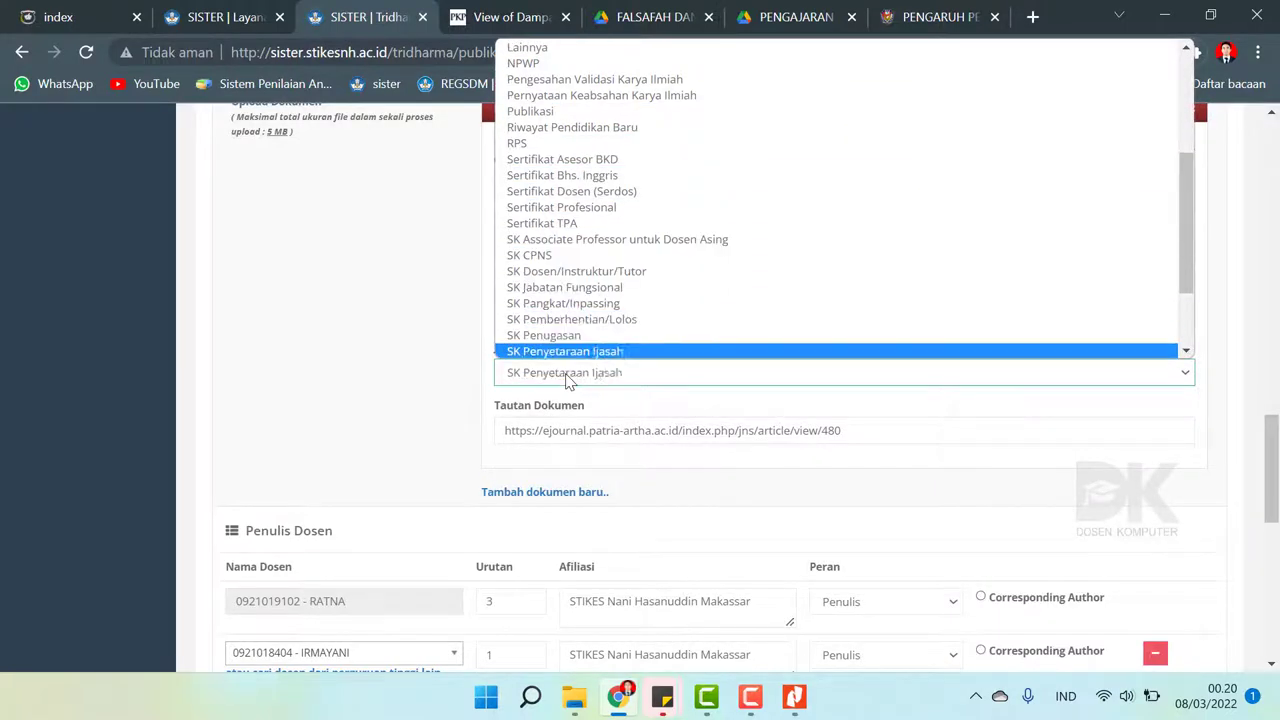
{"action": "key", "text": "Down"}
{"action": "key", "text": "Down"}
{"action": "key", "text": "Down"}
{"action": "key", "text": "Down"}
{"action": "key", "text": "Down"}
{"action": "key", "text": "Down"}
{"action": "key", "text": "Down"}
{"action": "key", "text": "Up"}
{"action": "key", "text": "Up"}
{"action": "key", "text": "Up"}
{"action": "key", "text": "Up"}
{"action": "key", "text": "Up"}
{"action": "key", "text": "Up"}
{"action": "key", "text": "Up"}
{"action": "key", "text": "Up"}
{"action": "key", "text": "Up"}
{"action": "key", "text": "Up"}
{"action": "key", "text": "Up"}
{"action": "key", "text": "Up"}
{"action": "key", "text": "Up"}
{"action": "key", "text": "Up"}
{"action": "key", "text": "Up"}
{"action": "key", "text": "Up"}
{"action": "key", "text": "Up"}
{"action": "key", "text": "Up"}
{"action": "key", "text": "Up"}
{"action": "key", "text": "Up"}
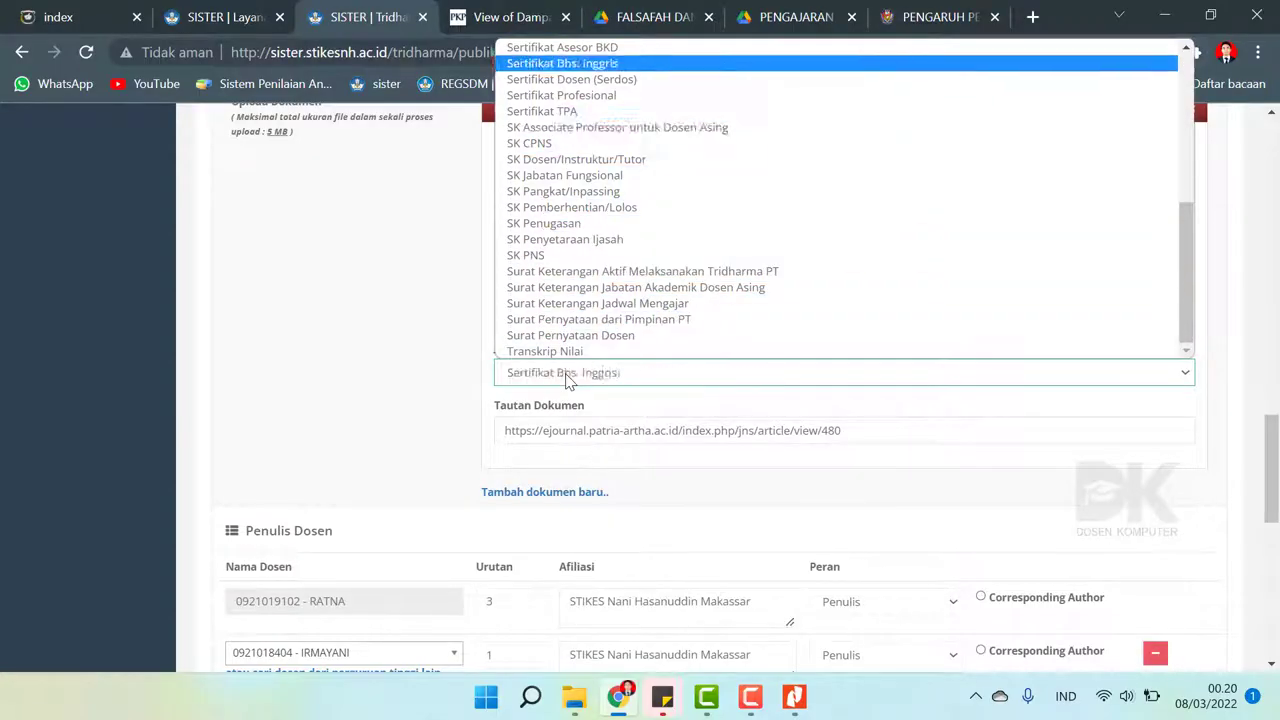
{"action": "key", "text": "Down"}
{"action": "key", "text": "Down"}
{"action": "key", "text": "Down"}
{"action": "key", "text": "Down"}
{"action": "key", "text": "Down"}
{"action": "key", "text": "Down"}
{"action": "key", "text": "Down"}
{"action": "key", "text": "Down"}
{"action": "key", "text": "Down"}
{"action": "key", "text": "Down"}
{"action": "key", "text": "Down"}
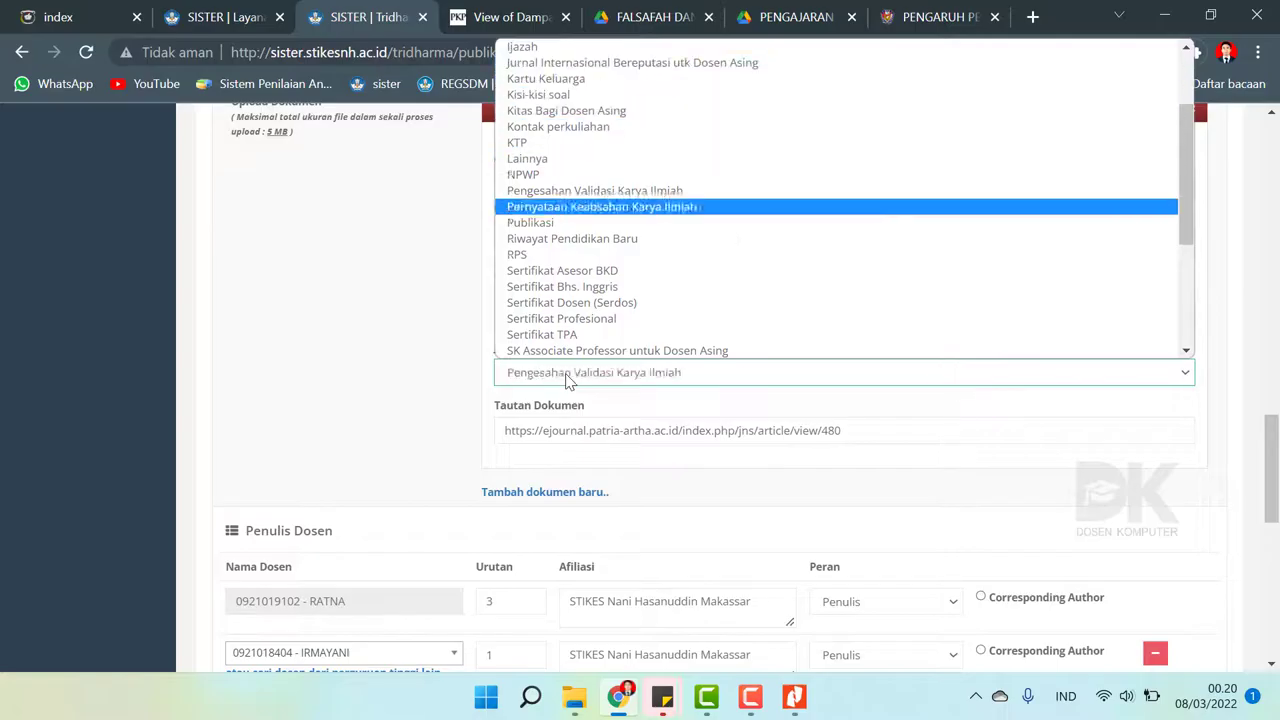
{"action": "key", "text": "Return"}
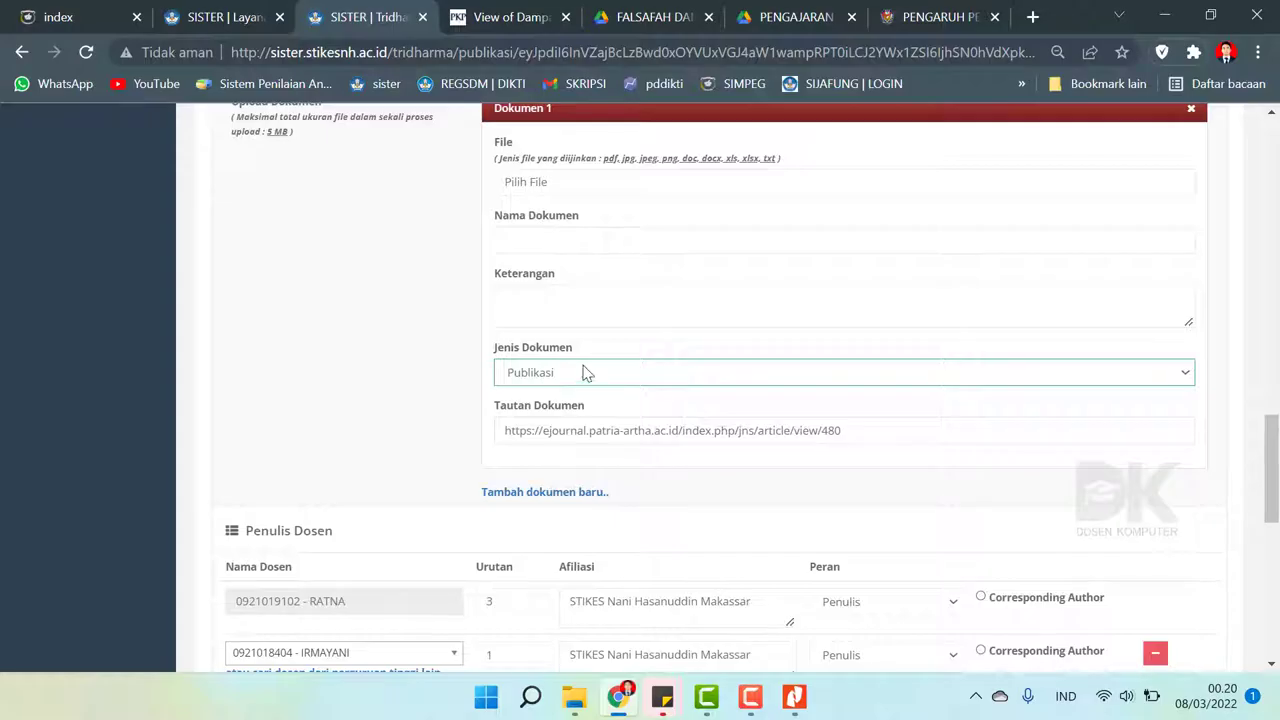
- Name the document 'Jurnal Nasional Terakreditasi' from the suggestion, fixing the 'Nasioanal' typo
{"action": "left_click", "coordinate": [561, 244]}
{"action": "type", "text": "J"}
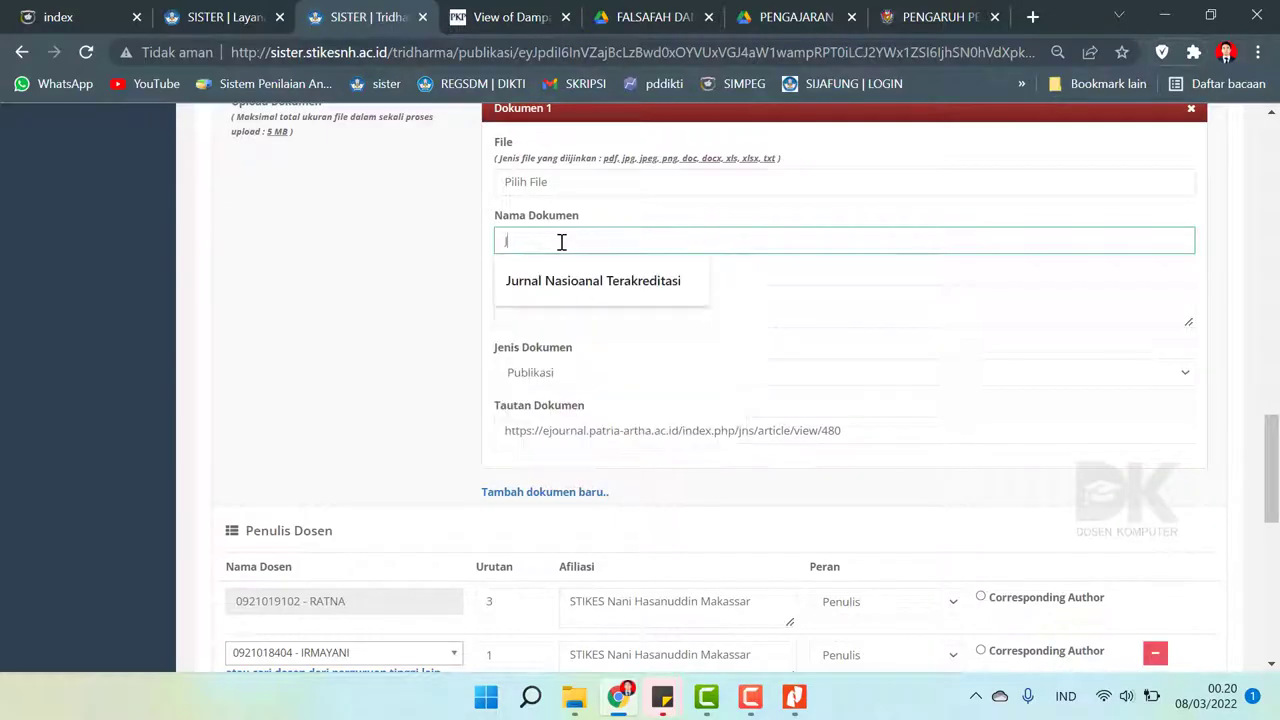
{"action": "type", "text": "urnal Nasioanal Terakreditasi"}
{"action": "left_click", "coordinate": [573, 285]}
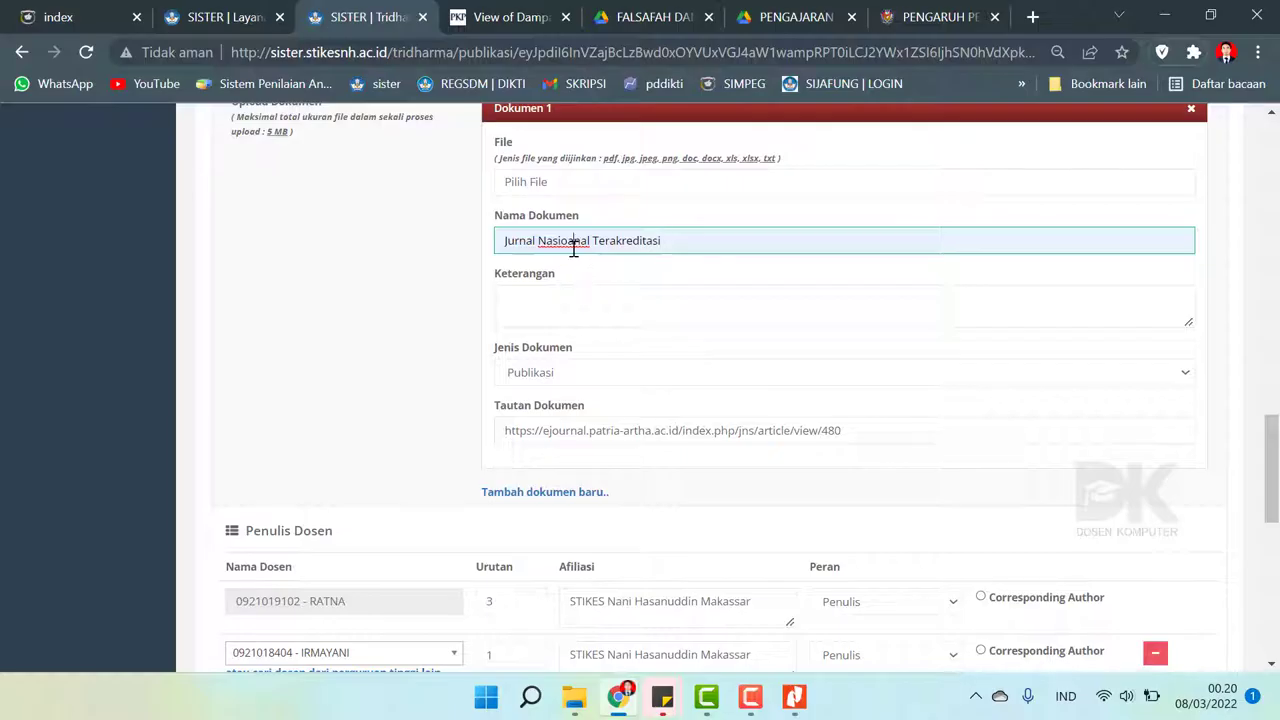
{"action": "left_click", "coordinate": [573, 248]}
{"action": "key", "text": "BackSpace"}
{"action": "scroll", "coordinate": [651, 391], "scroll_direction": "down", "scroll_amount": 10}
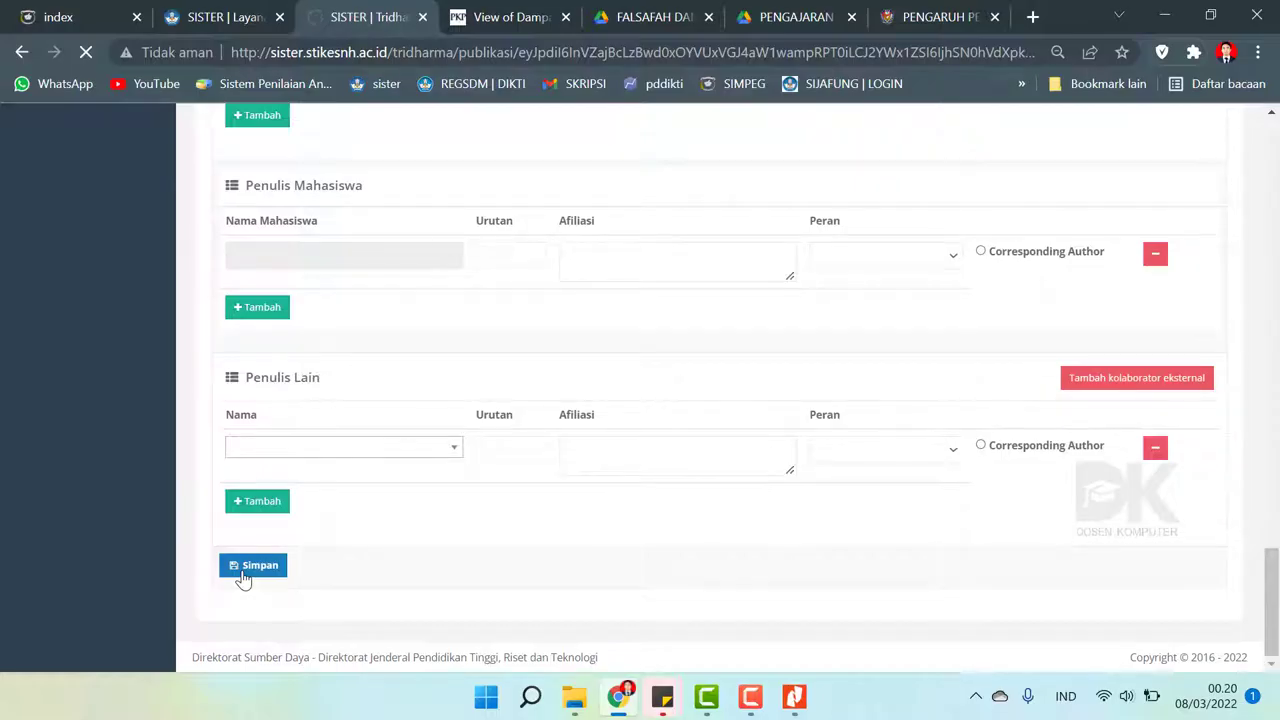
{"action": "scroll", "coordinate": [430, 376], "scroll_direction": "down", "scroll_amount": 10}
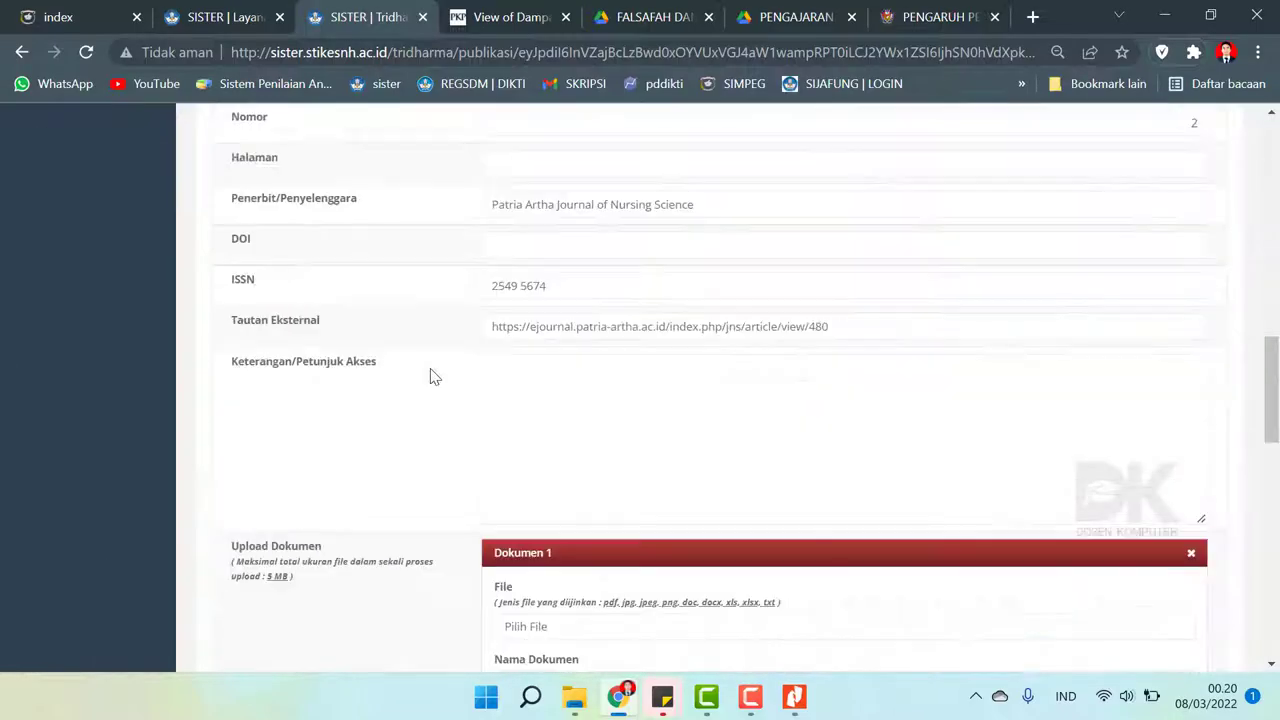
{"action": "scroll", "coordinate": [430, 376], "scroll_direction": "down", "scroll_amount": 5}
{"action": "scroll", "coordinate": [430, 376], "scroll_direction": "up", "scroll_amount": 10}
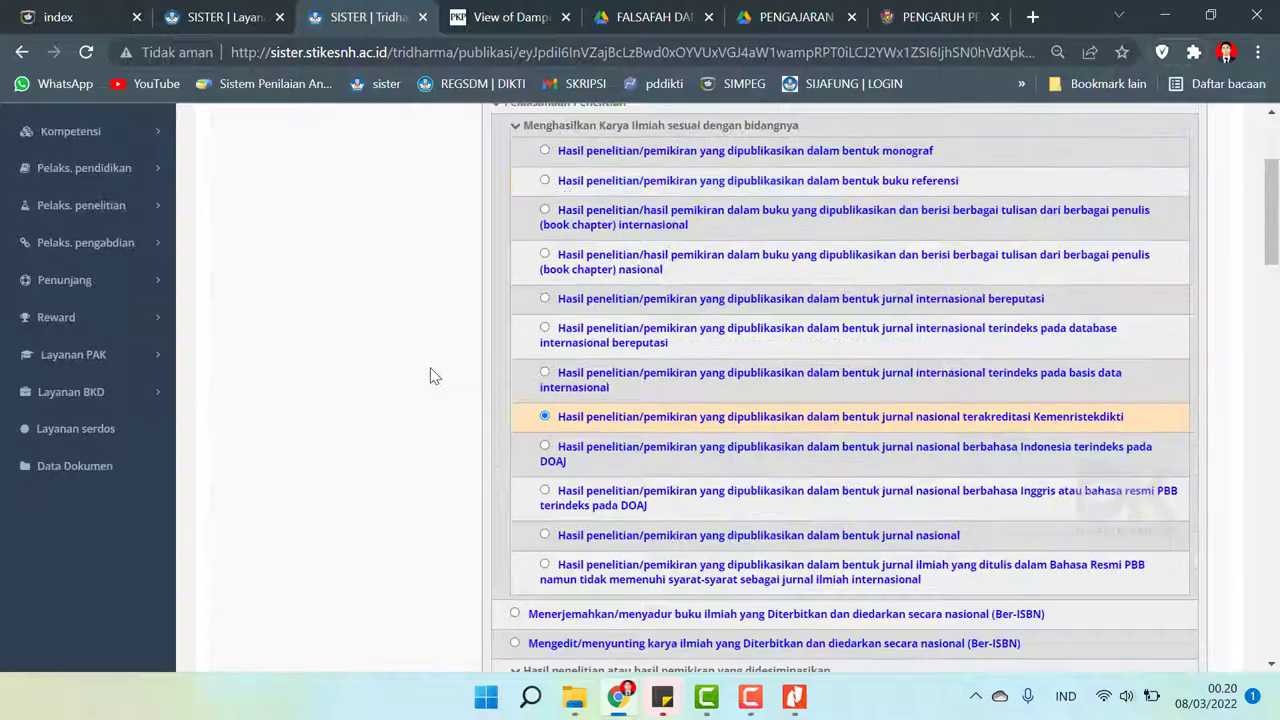
{"action": "scroll", "coordinate": [430, 376], "scroll_direction": "up", "scroll_amount": 2}
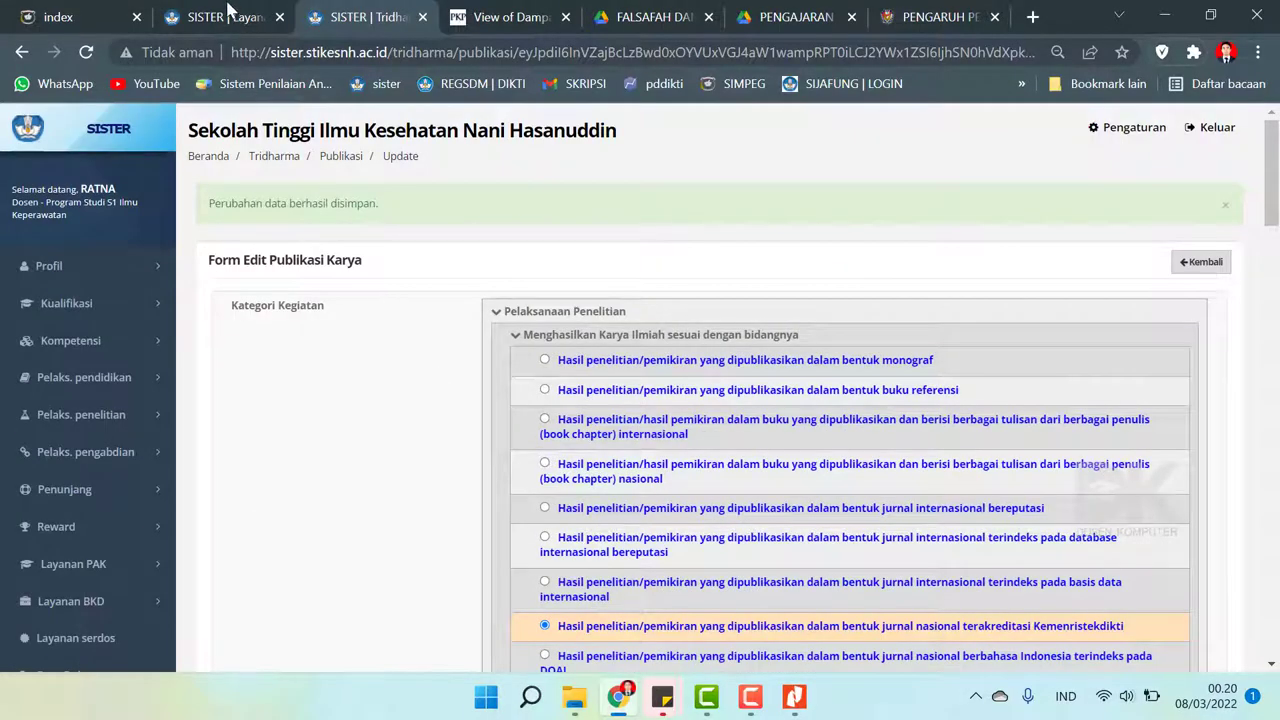
- Return to the BKD report detail and re-run Tarik Kinerja, confirming the success message
{"action": "left_click", "coordinate": [229, 12]}
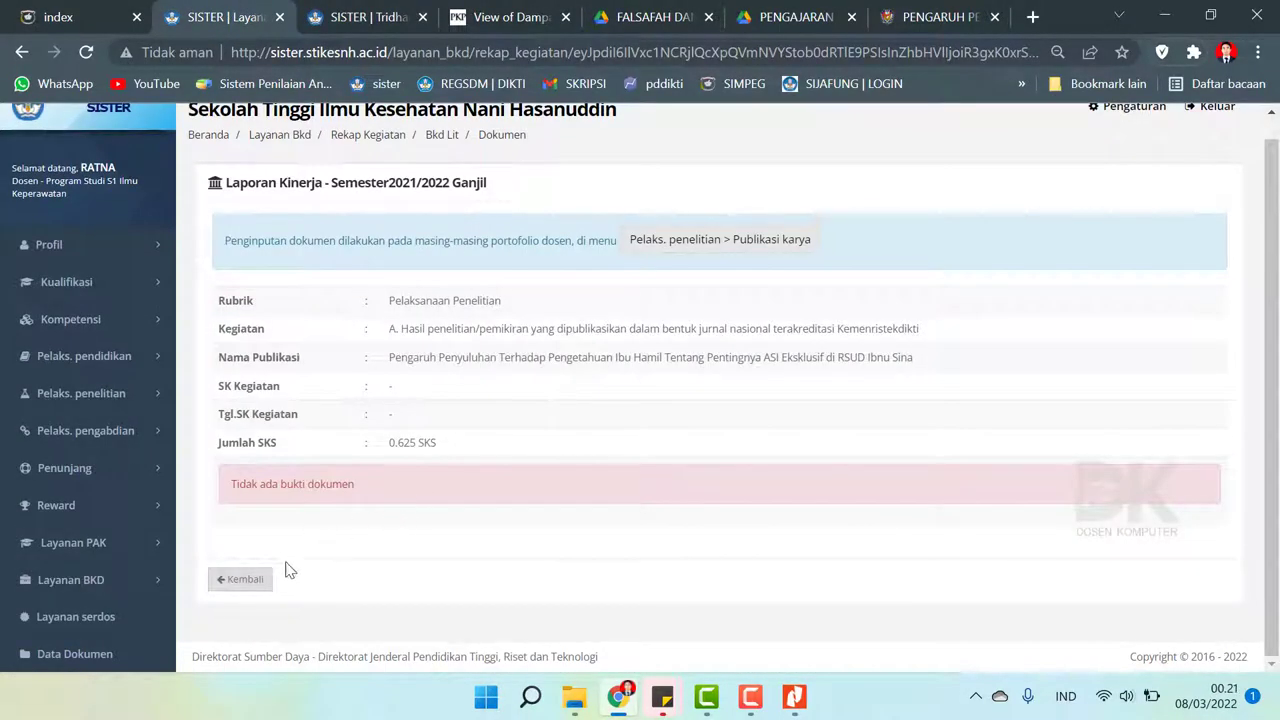
{"action": "left_click", "coordinate": [240, 579]}
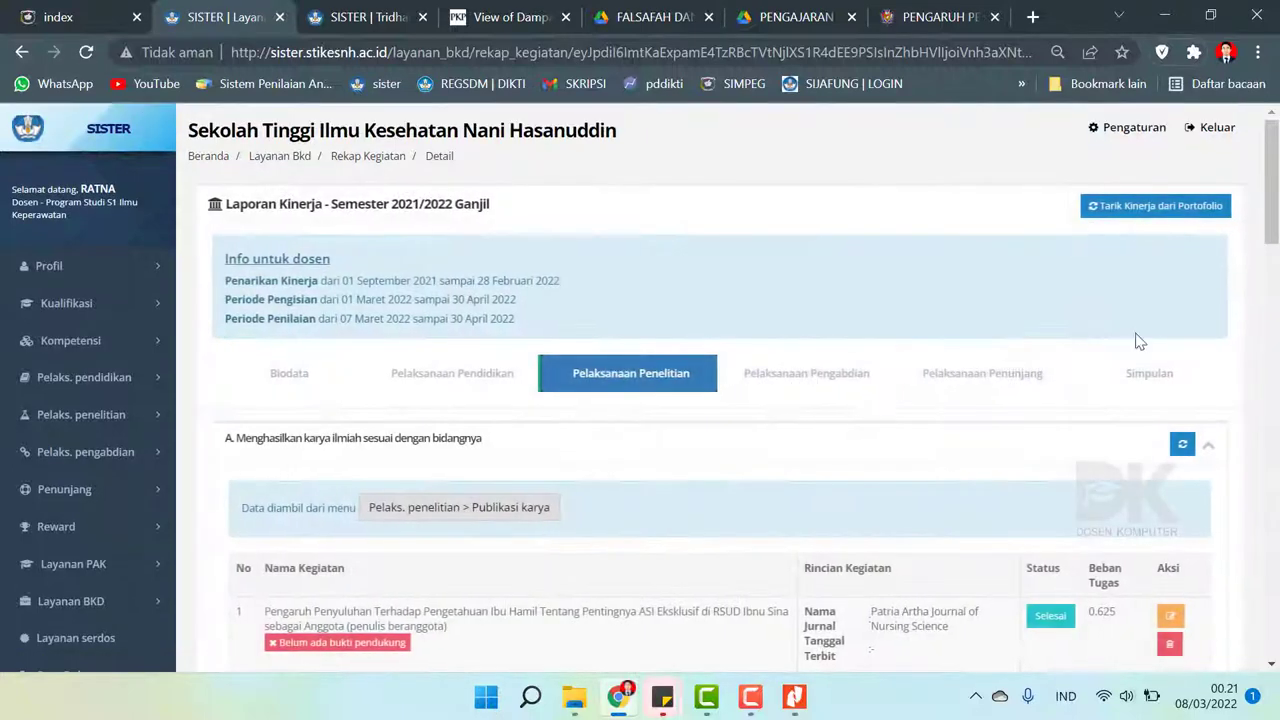
{"action": "left_click_drag", "start_coordinate": [1271, 238], "coordinate": [1277, 288]}
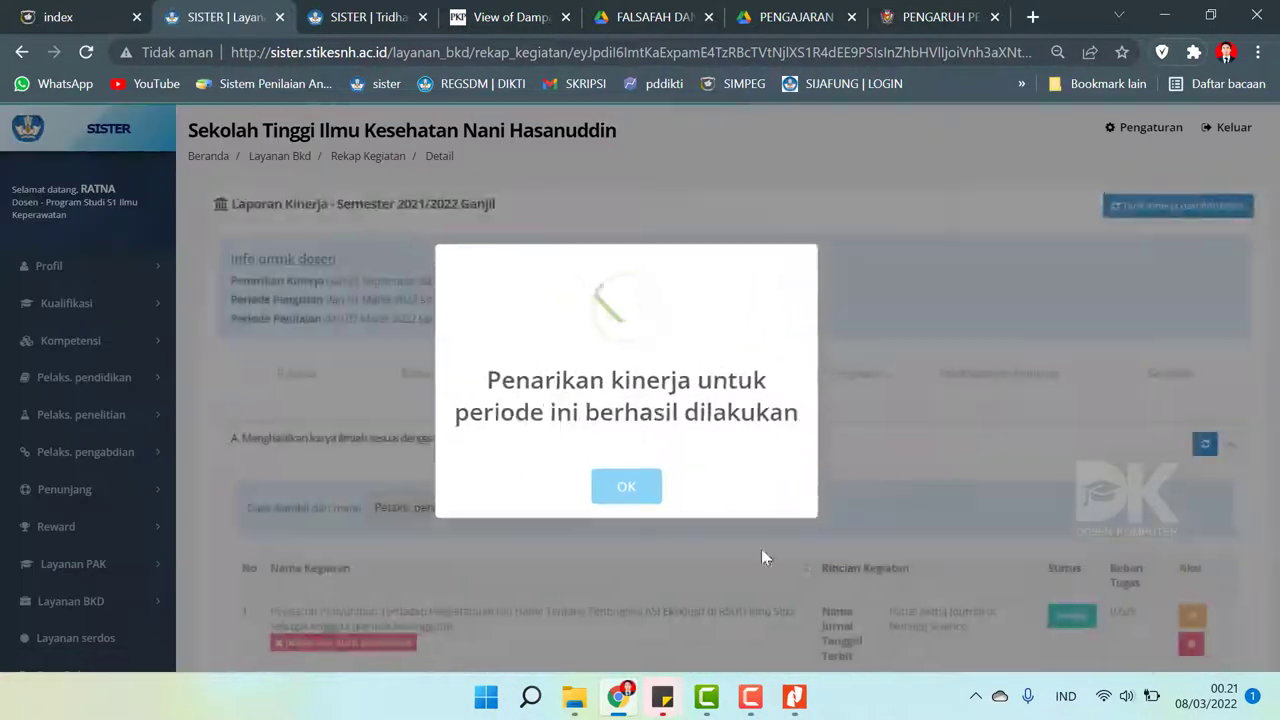
{"action": "left_click", "coordinate": [645, 487]}
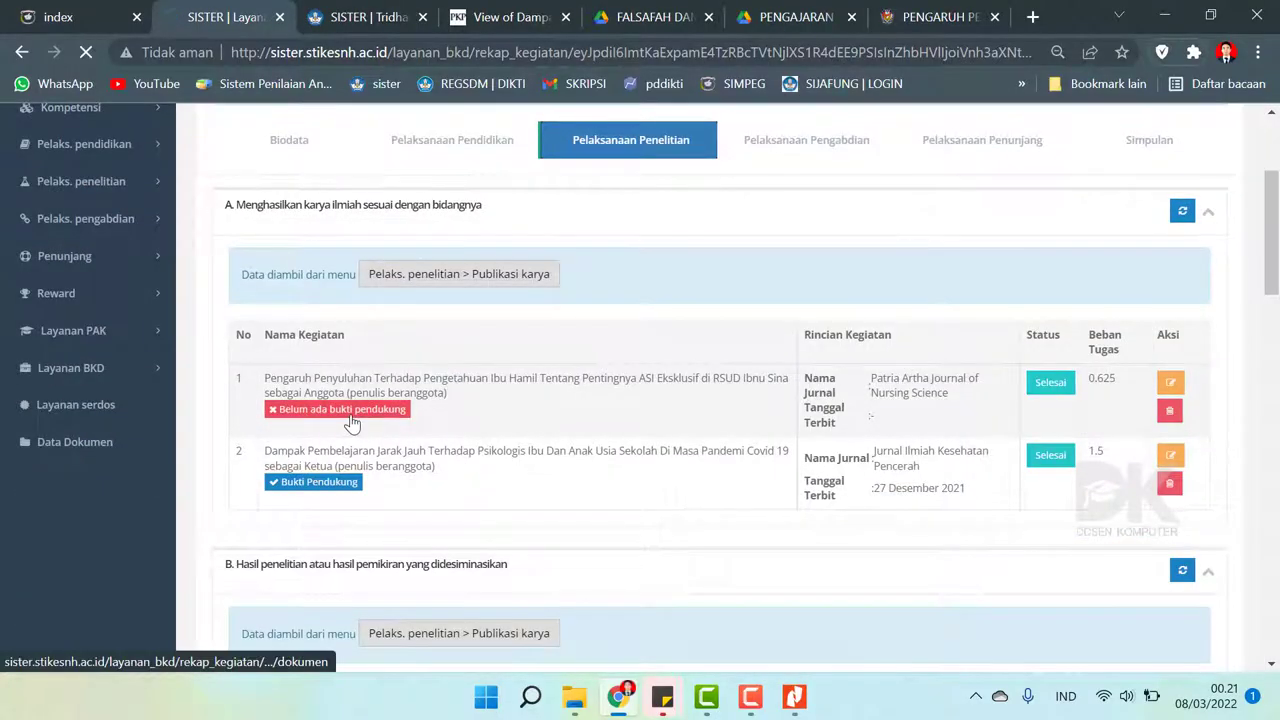
- Reopen the ASI Eksklusif entry from Publikasi Karya for editing via its evidence badge
{"action": "left_click", "coordinate": [350, 412]}
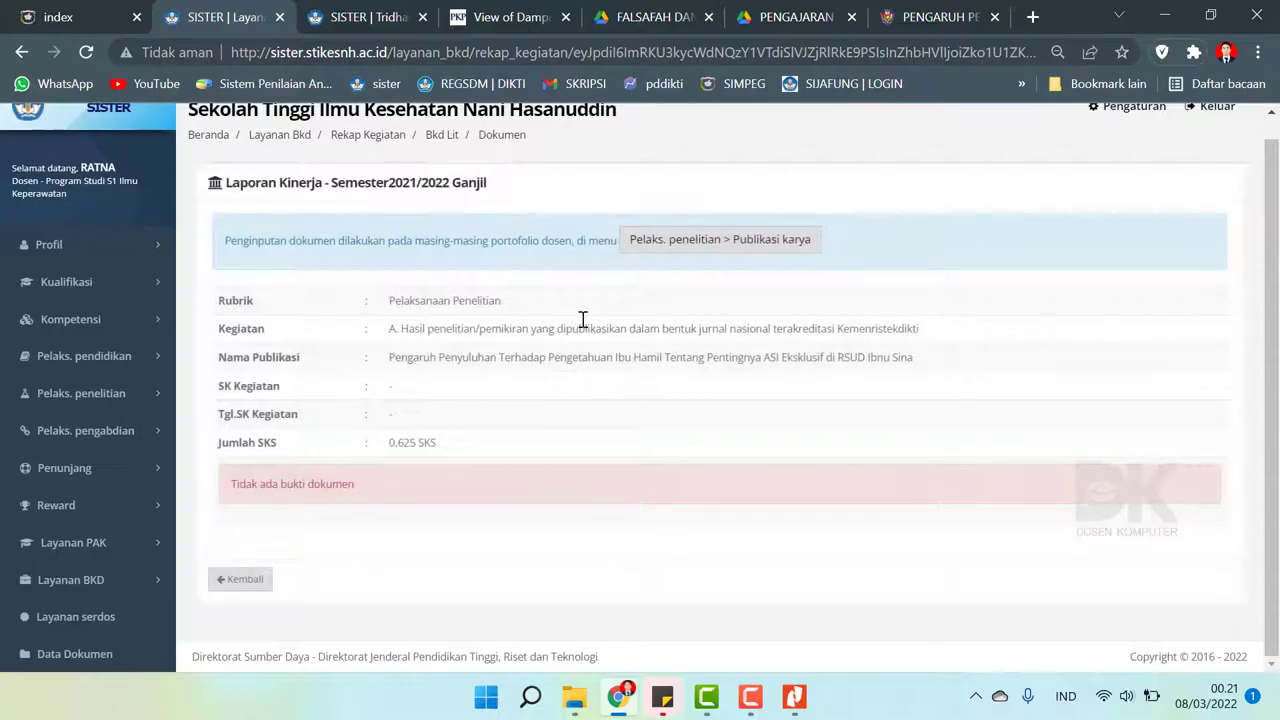
{"action": "left_click", "coordinate": [714, 248]}
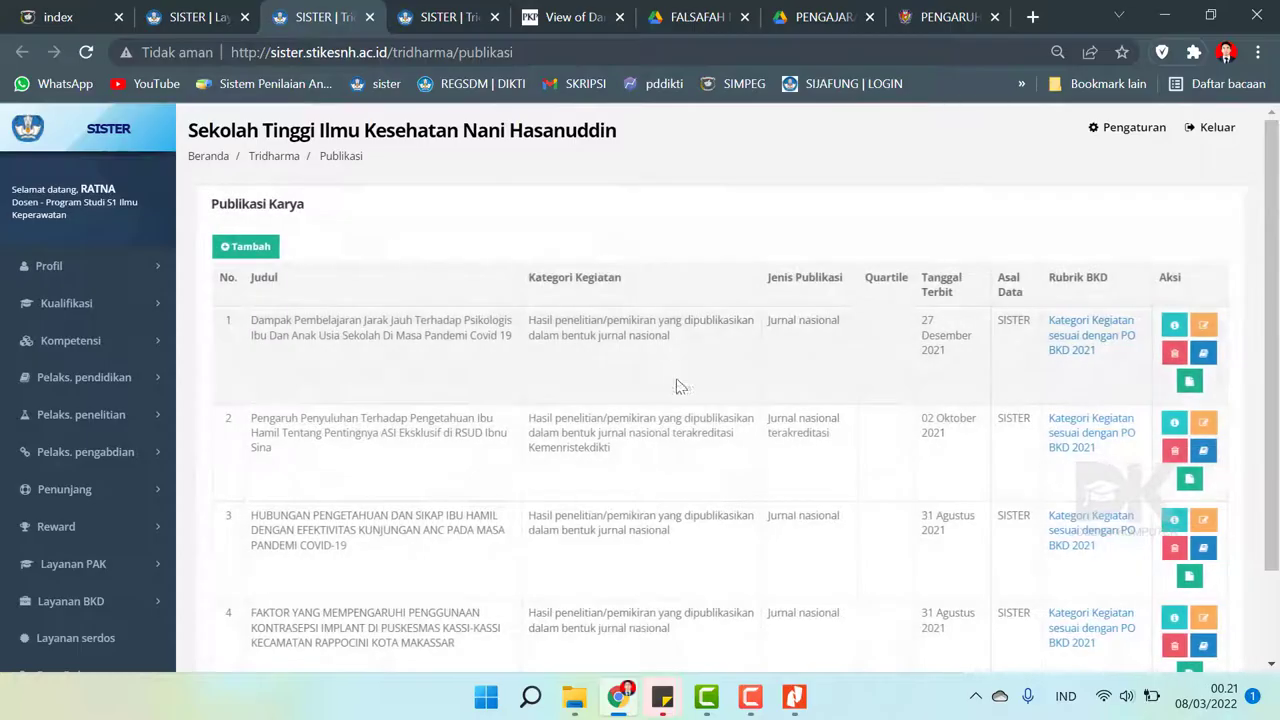
{"action": "left_click", "coordinate": [1205, 432]}
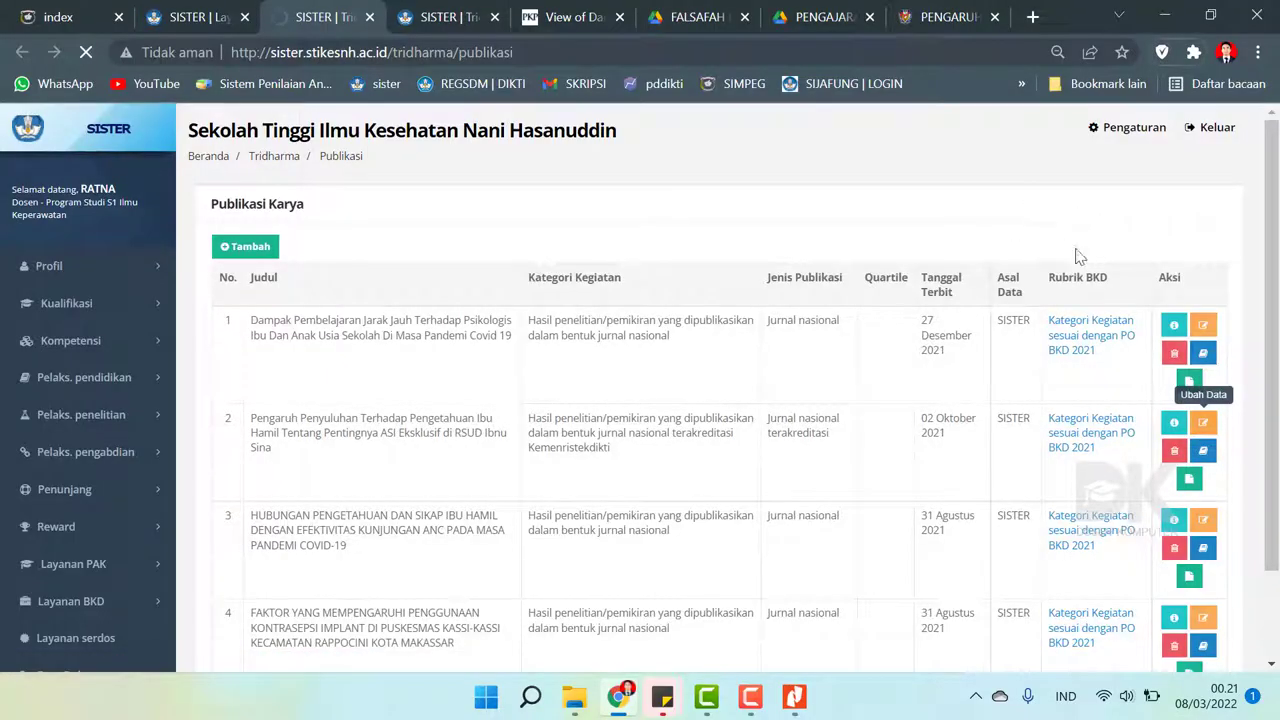
- Copy the view/480 article URL from Tautan Eksternal into Keterangan/Petunjuk Akses
{"action": "scroll", "coordinate": [1118, 423], "scroll_direction": "down", "scroll_amount": 10}
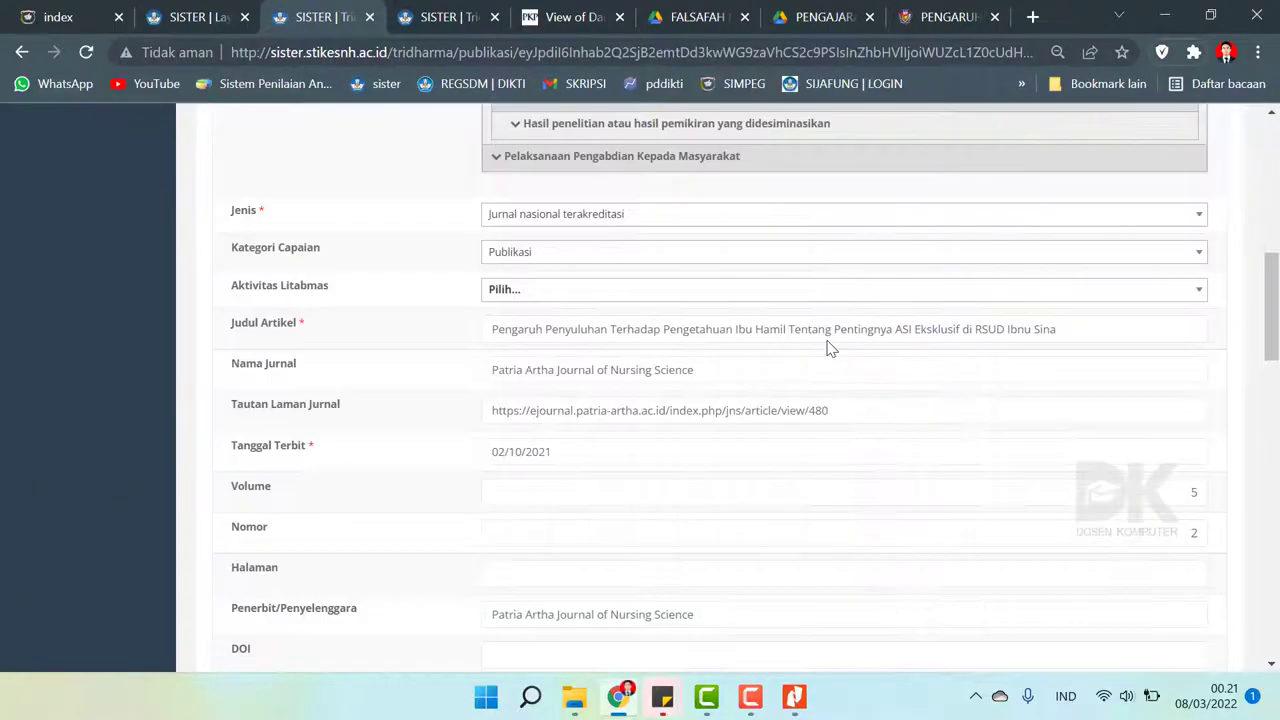
{"action": "scroll", "coordinate": [828, 347], "scroll_direction": "down", "scroll_amount": 10}
{"action": "scroll", "coordinate": [828, 347], "scroll_direction": "up", "scroll_amount": 5}
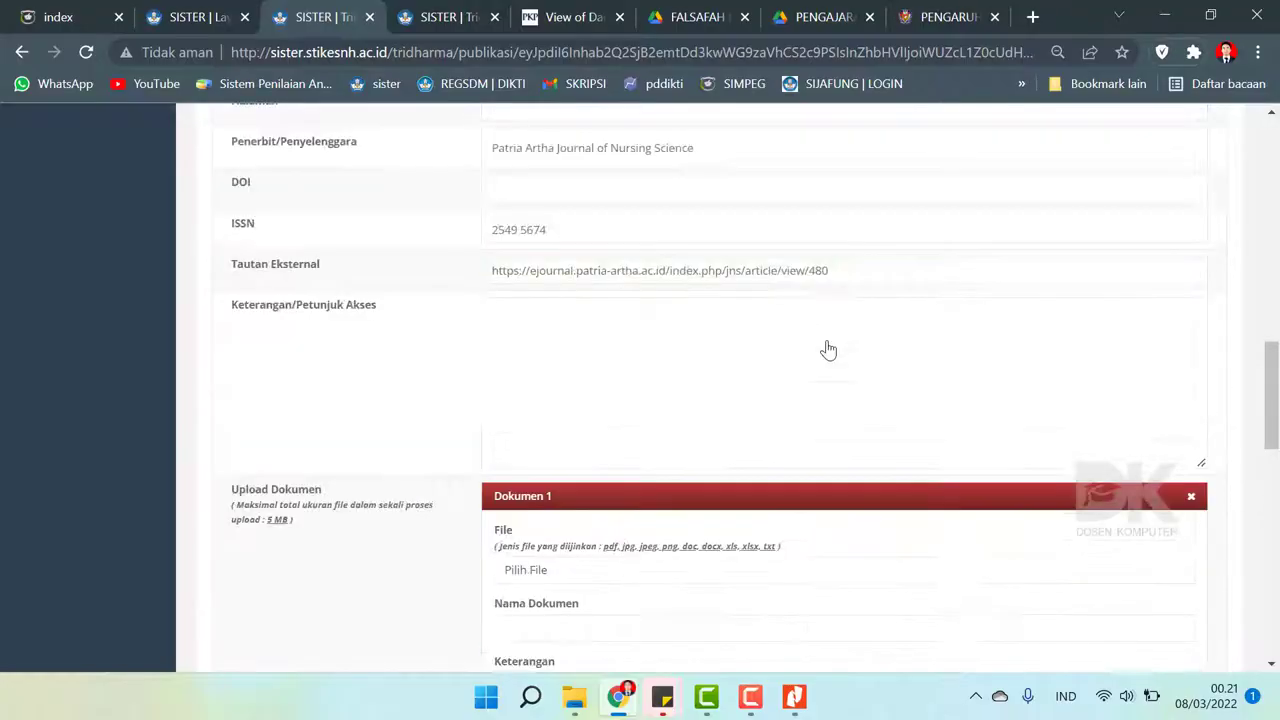
{"action": "left_click_drag", "start_coordinate": [832, 282], "coordinate": [372, 280]}
{"action": "key", "text": "ctrl+c"}
{"action": "left_click", "coordinate": [490, 346]}
{"action": "key", "text": "ctrl+v"}
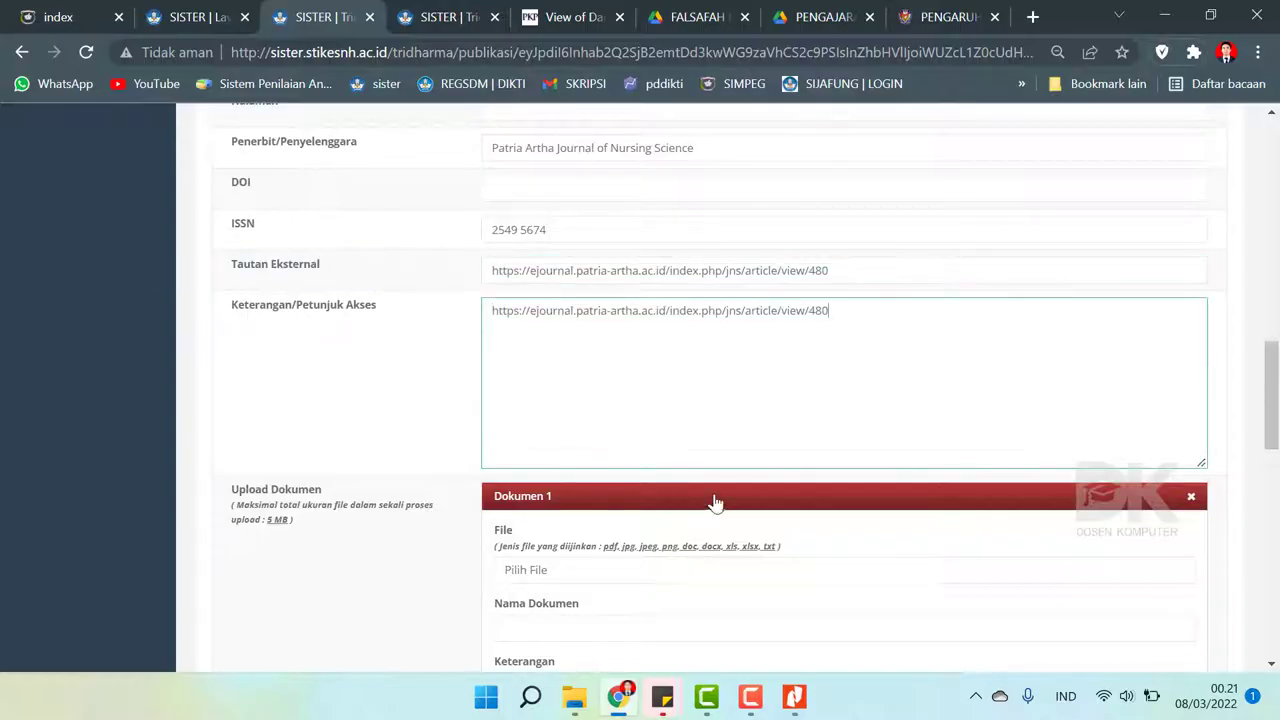
{"action": "scroll", "coordinate": [714, 503], "scroll_direction": "down", "scroll_amount": 2}
- Attach the Jurnal Sinta 5 Penelitian PDF from the PENELITIAN folder as Dokumen 1
{"action": "left_click", "coordinate": [569, 348]}
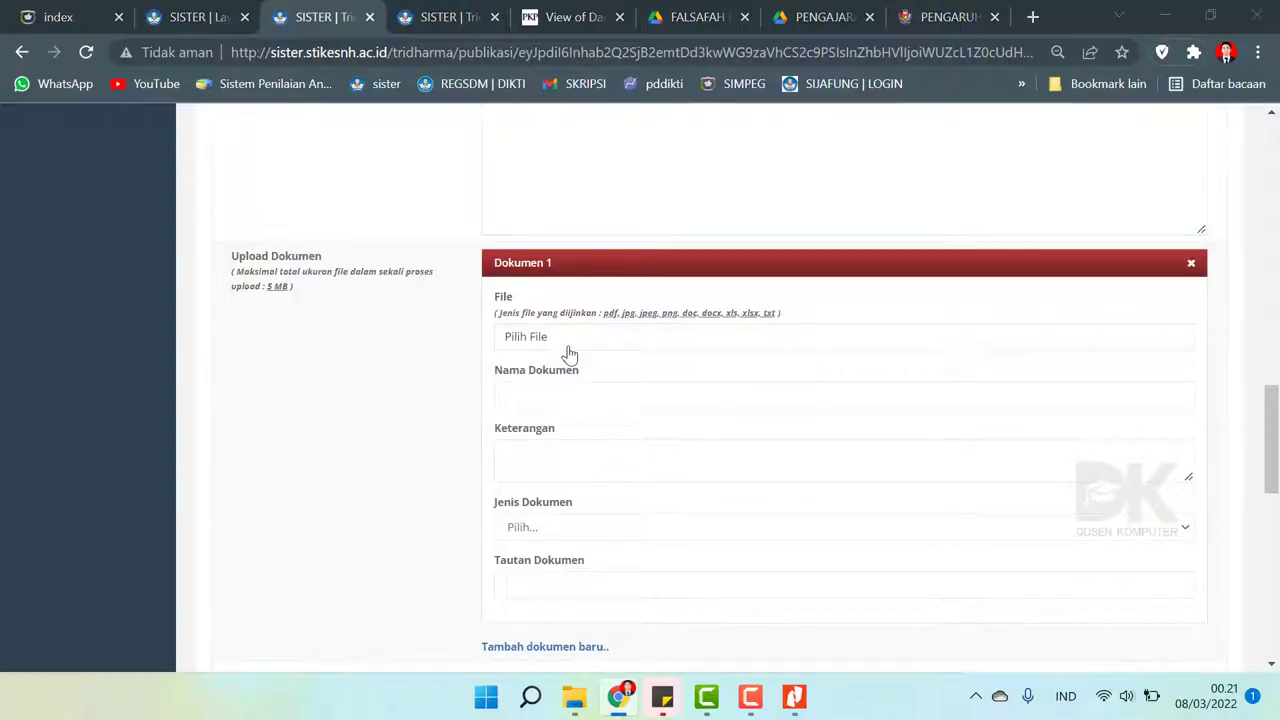
{"action": "double_click", "coordinate": [423, 323]}
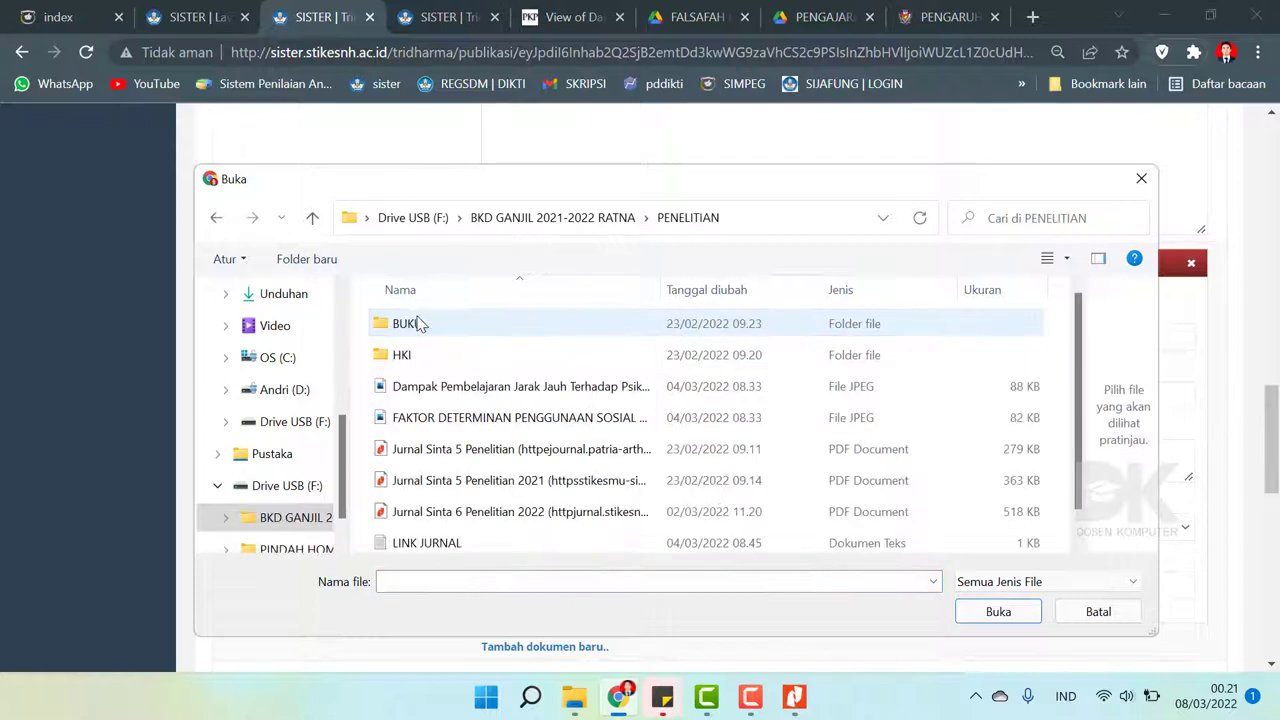
{"action": "scroll", "coordinate": [475, 468], "scroll_direction": "down", "scroll_amount": 1}
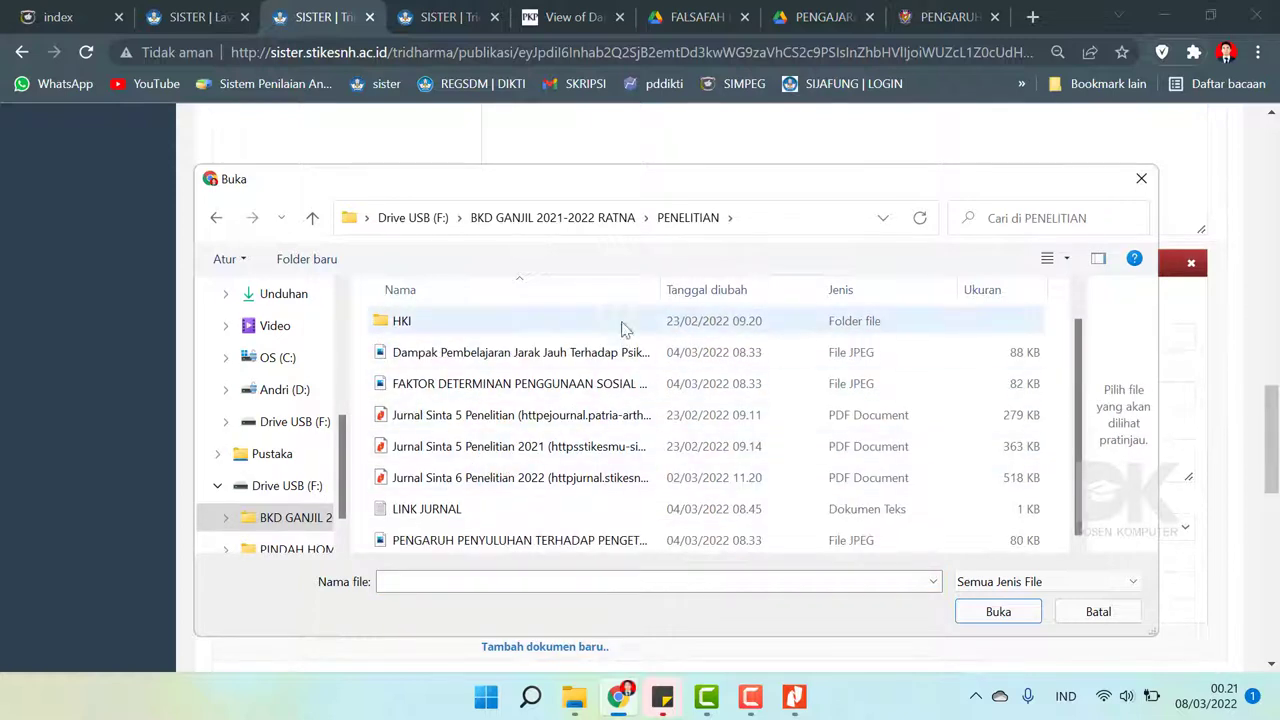
{"action": "left_click_drag", "start_coordinate": [665, 289], "coordinate": [945, 320]}
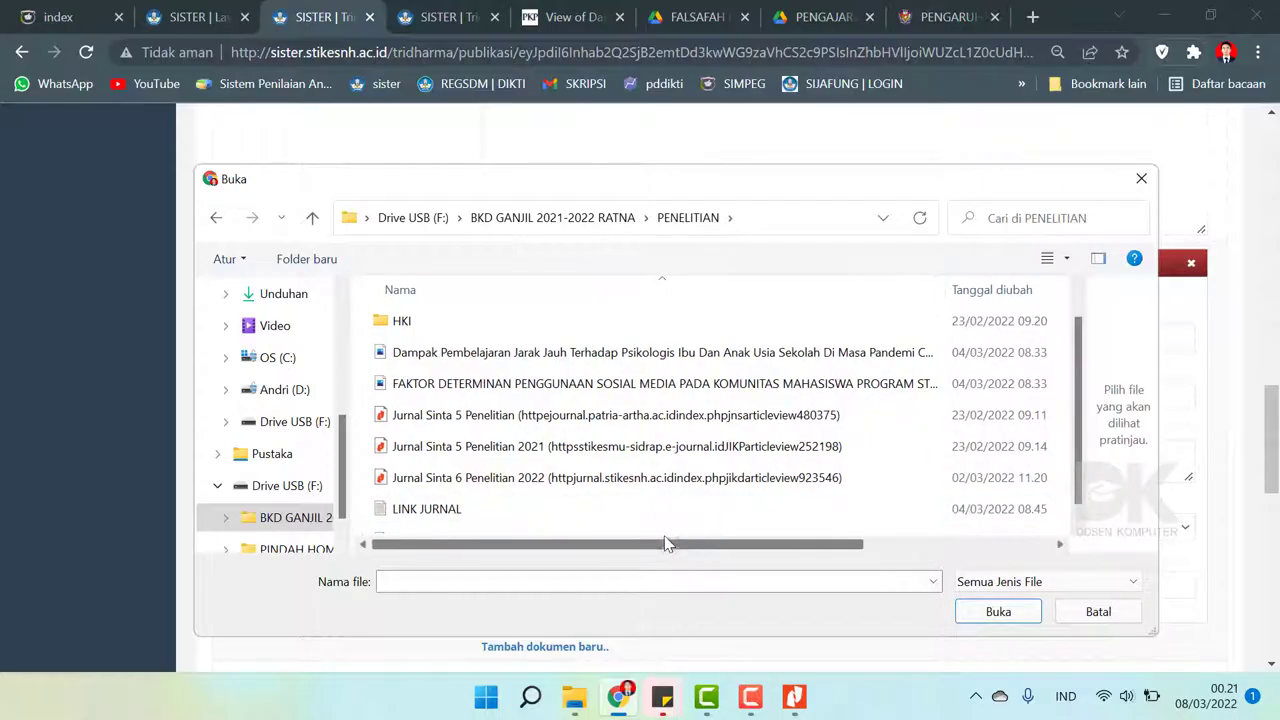
{"action": "left_click", "coordinate": [633, 425]}
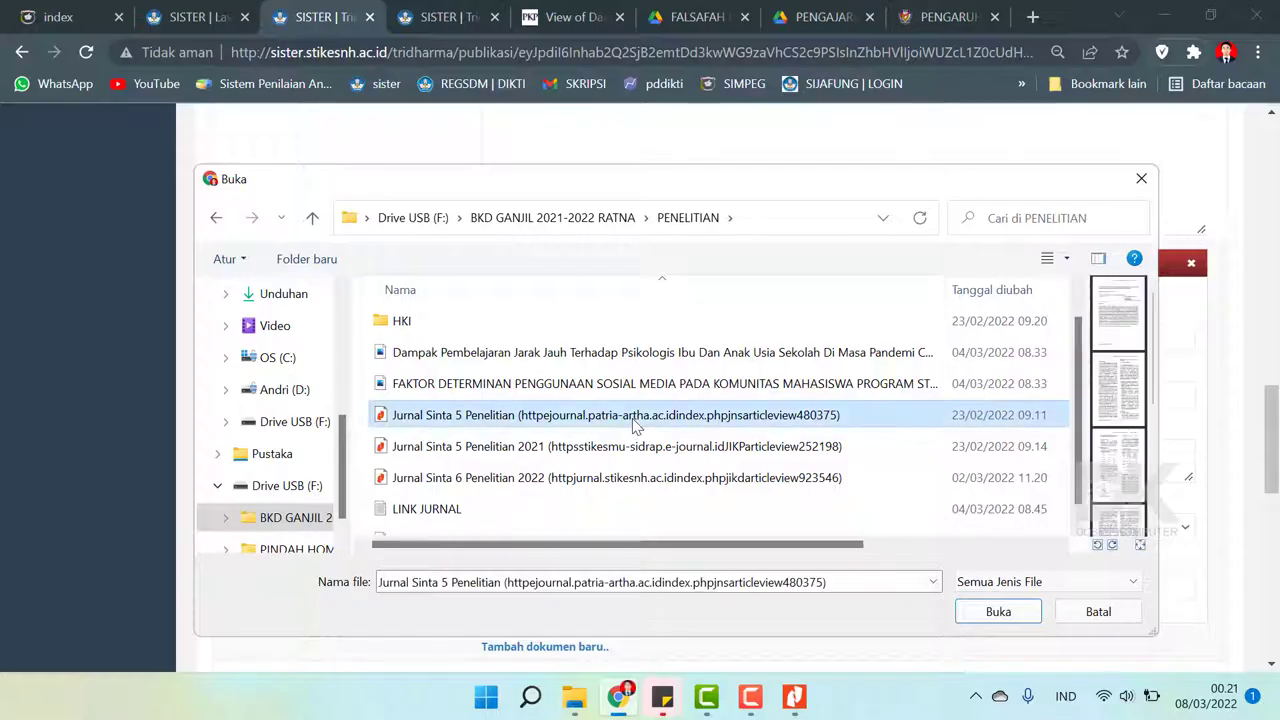
{"action": "left_click", "coordinate": [998, 611]}
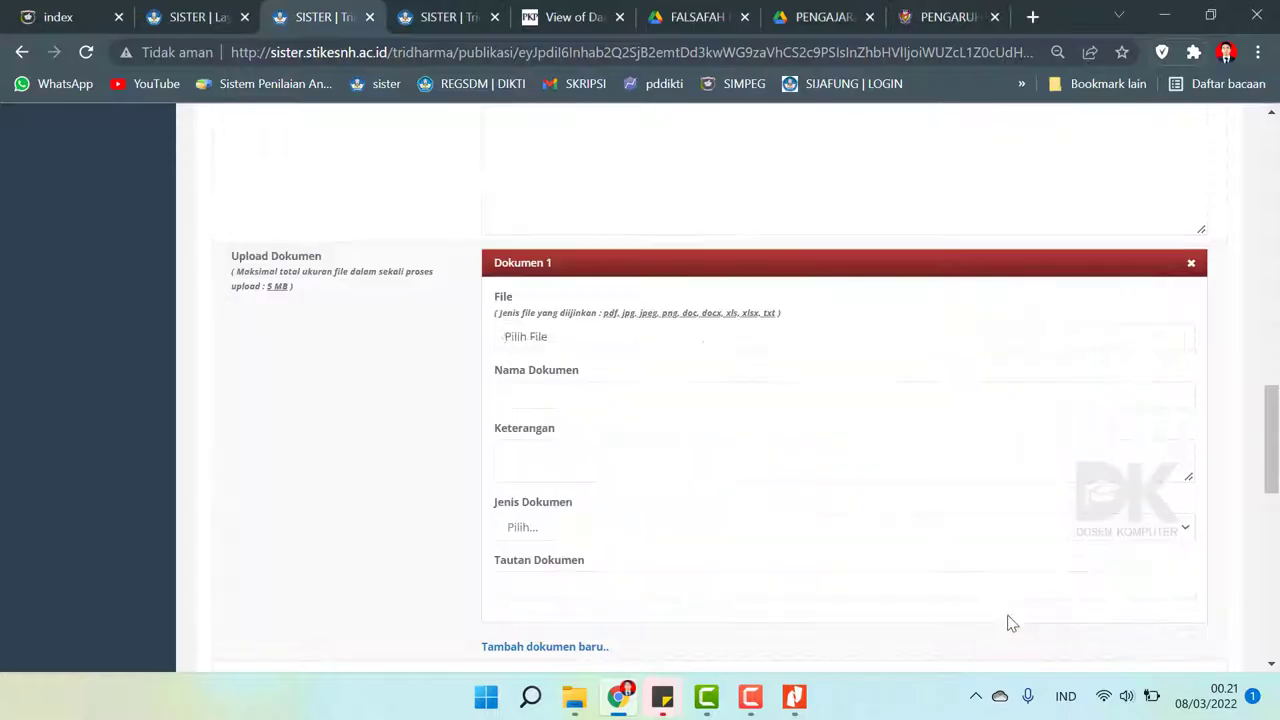
- Paste the article link from the access notes into Tautan Dokumen
{"action": "scroll", "coordinate": [762, 366], "scroll_direction": "up", "scroll_amount": 3}
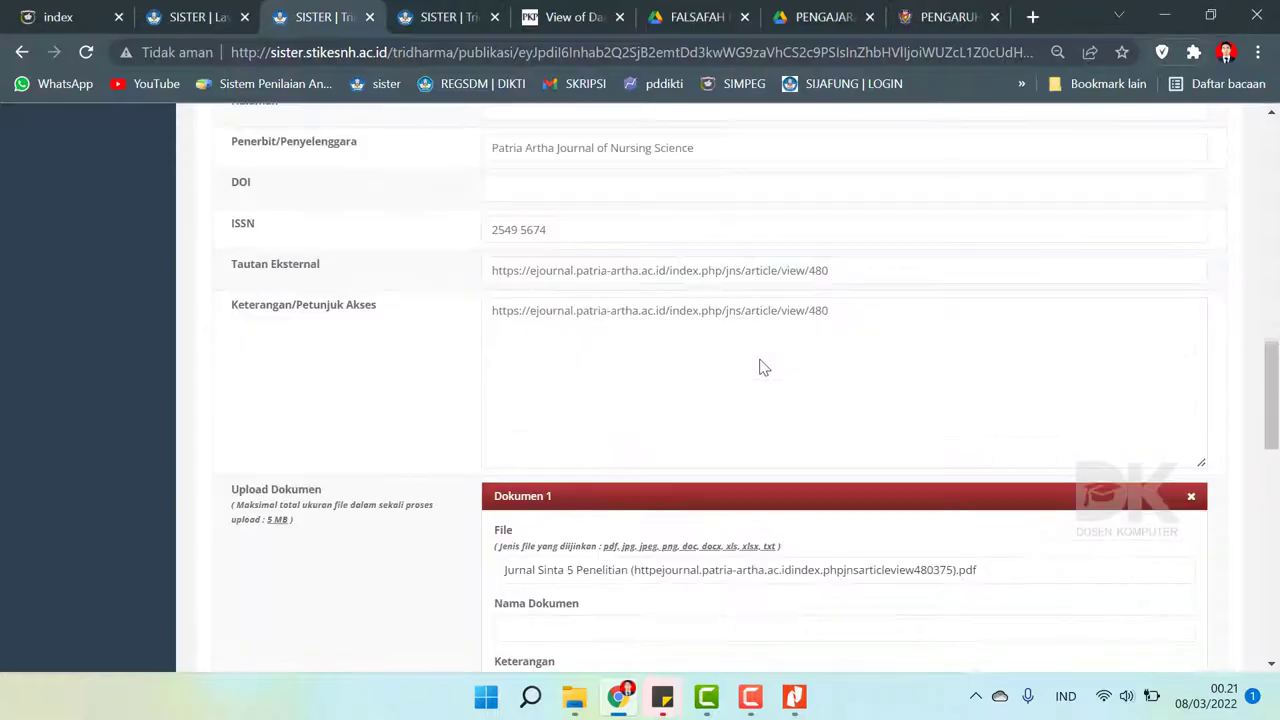
{"action": "triple_click", "coordinate": [817, 311]}
{"action": "key", "text": "ctrl+c"}
{"action": "scroll", "coordinate": [595, 400], "scroll_direction": "down", "scroll_amount": 3}
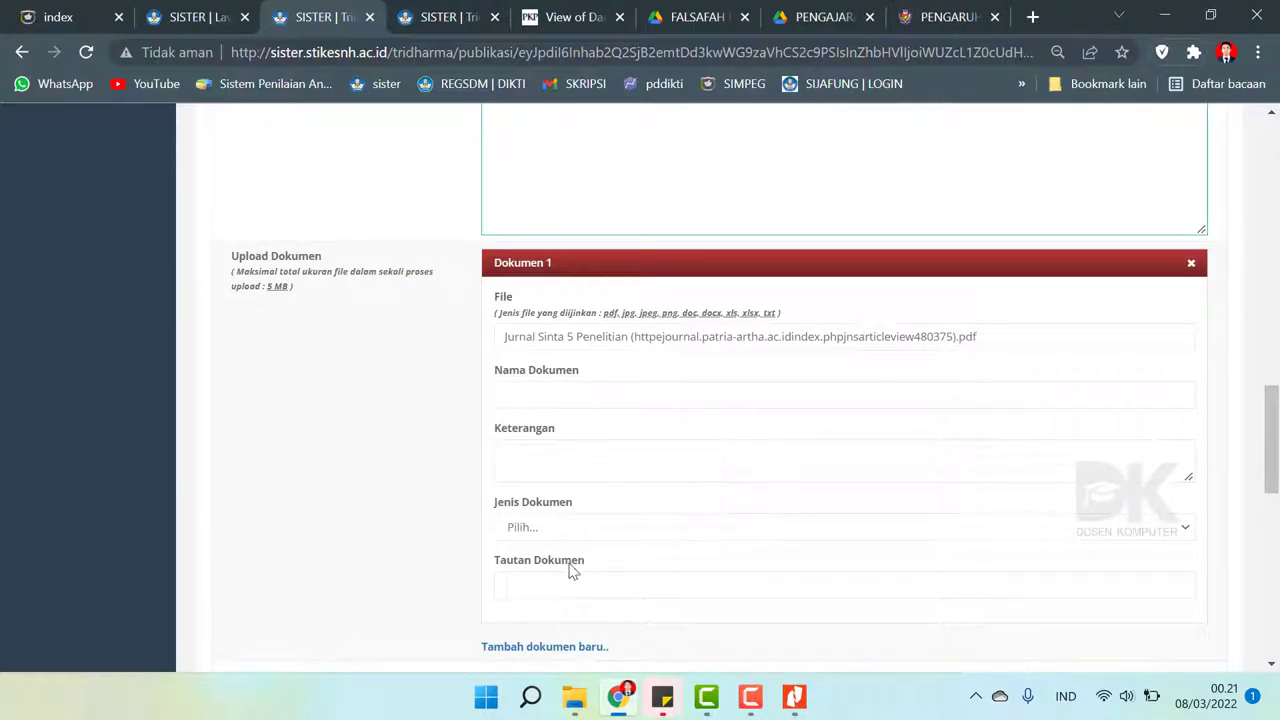
{"action": "key", "text": "ctrl+v"}
- Set document type Publikasi, name it Jurnal Nasional Terakreditasi, and begin the Selesai description
{"action": "left_click", "coordinate": [557, 530]}
{"action": "scroll", "coordinate": [565, 495], "scroll_direction": "down", "scroll_amount": 5}
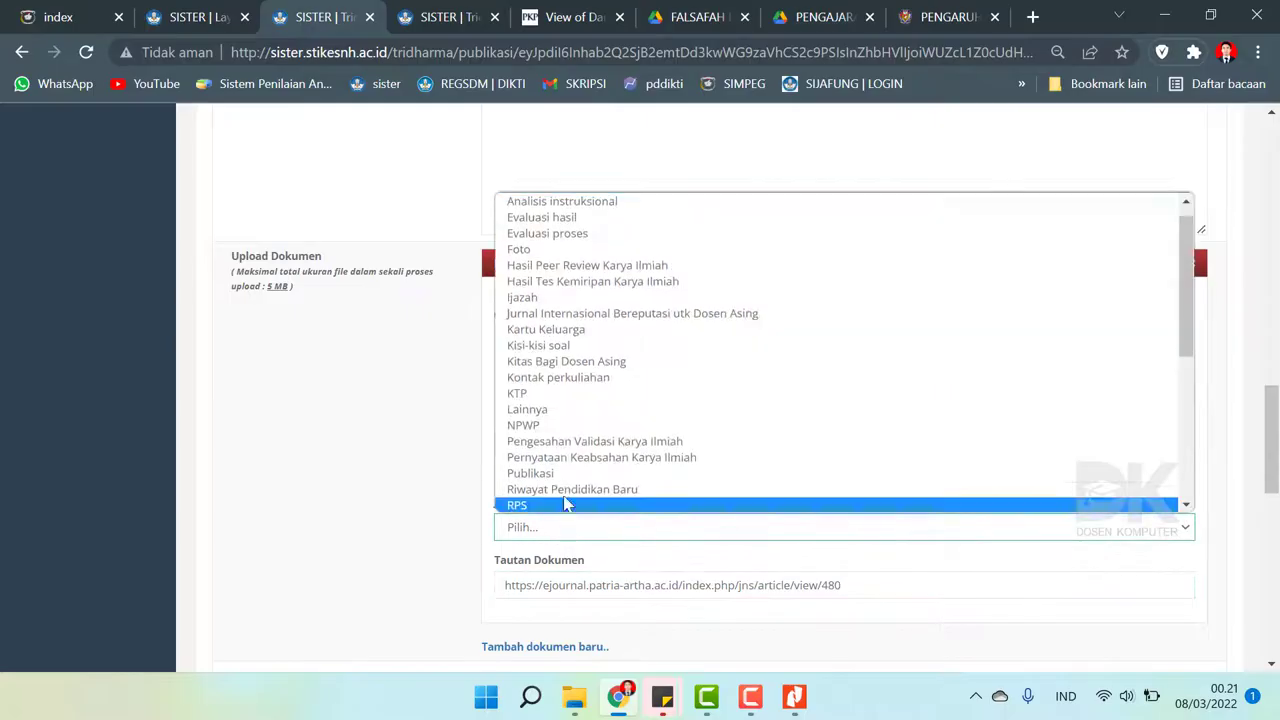
{"action": "scroll", "coordinate": [570, 475], "scroll_direction": "up", "scroll_amount": 5}
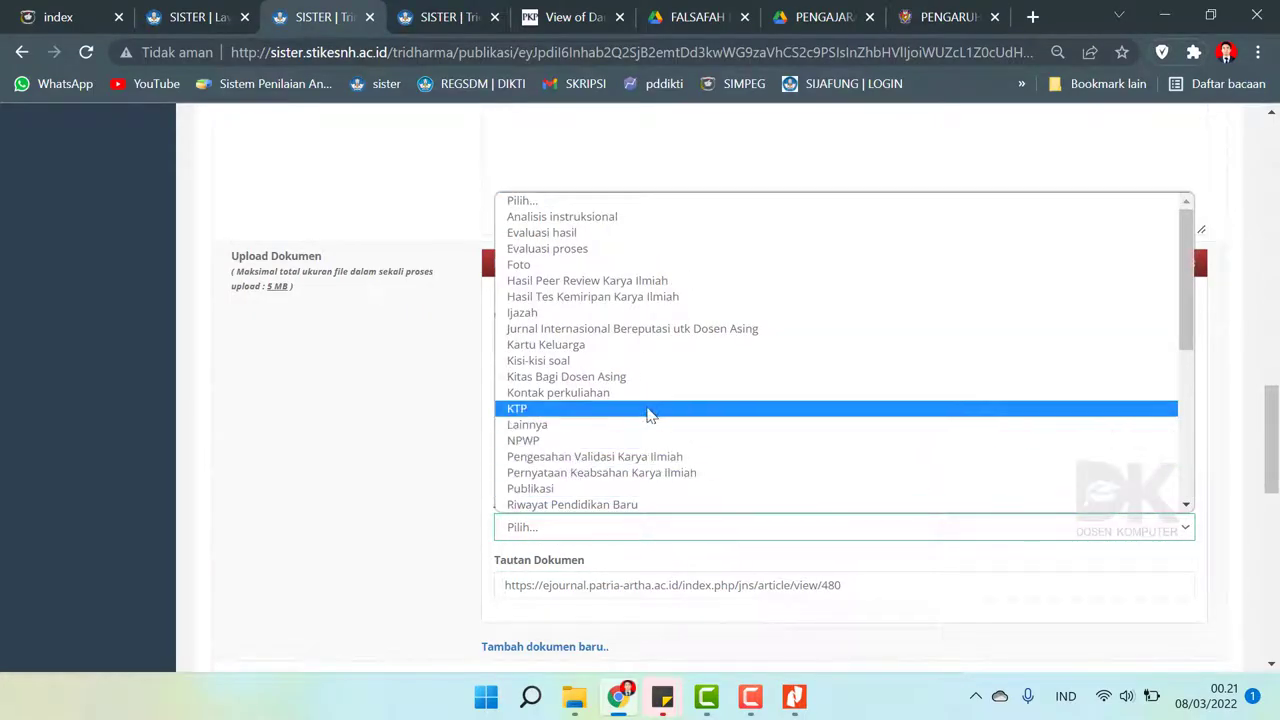
{"action": "left_click", "coordinate": [585, 488]}
{"action": "left_click", "coordinate": [571, 401]}
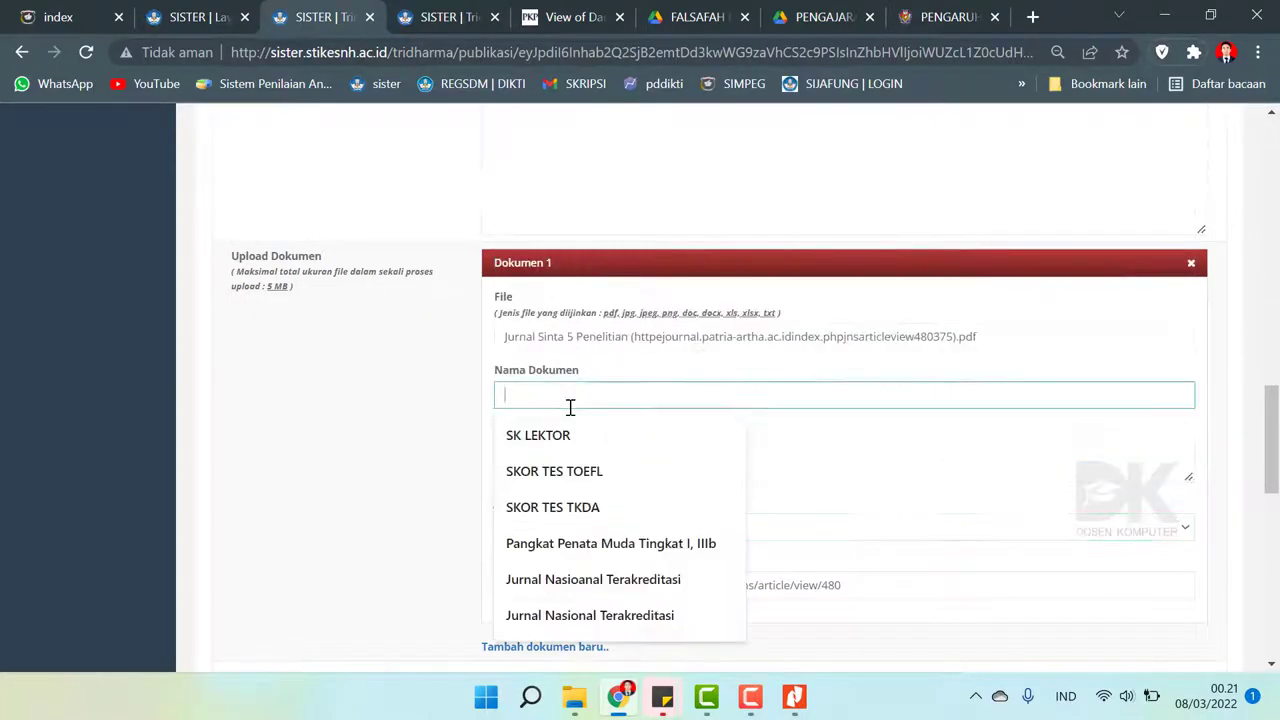
{"action": "left_click", "coordinate": [607, 615]}
{"action": "left_click", "coordinate": [570, 482]}
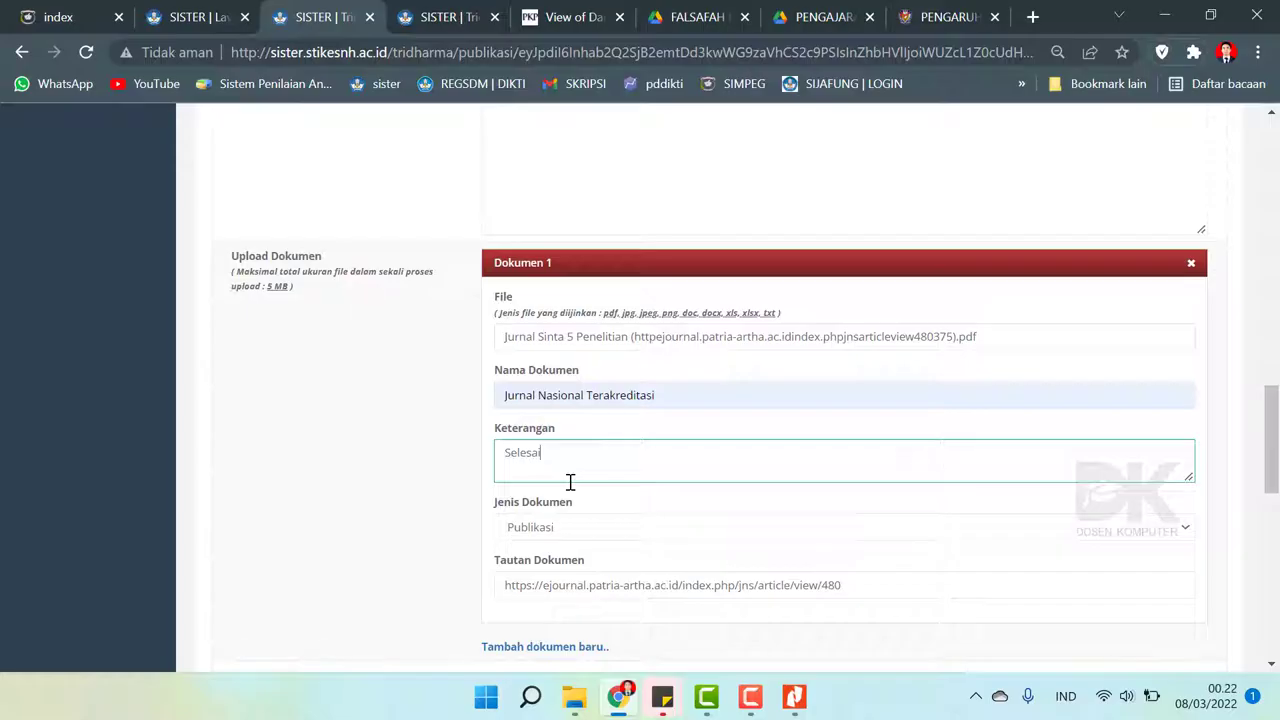
{"action": "scroll", "coordinate": [436, 415], "scroll_direction": "down", "scroll_amount": 10}
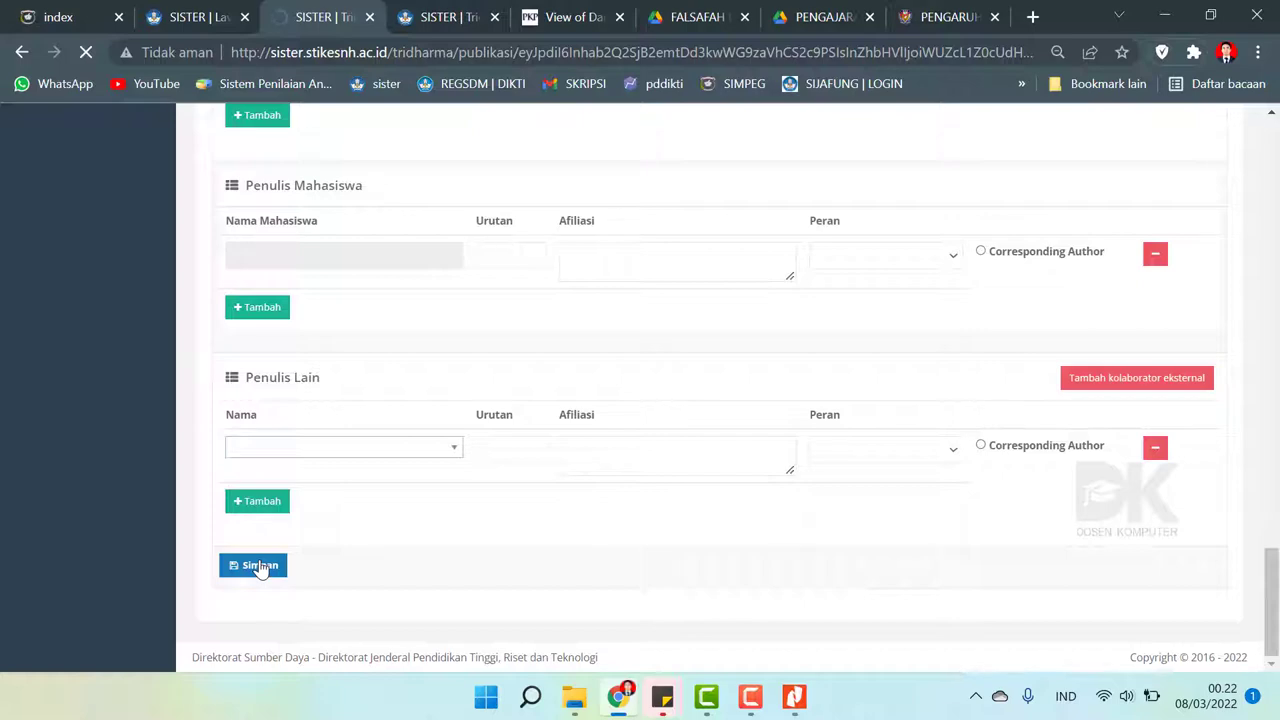
- Return to the BKD report entry, reload it, and open the newly uploaded evidence document
{"action": "scroll", "coordinate": [357, 463], "scroll_direction": "down", "scroll_amount": 10}
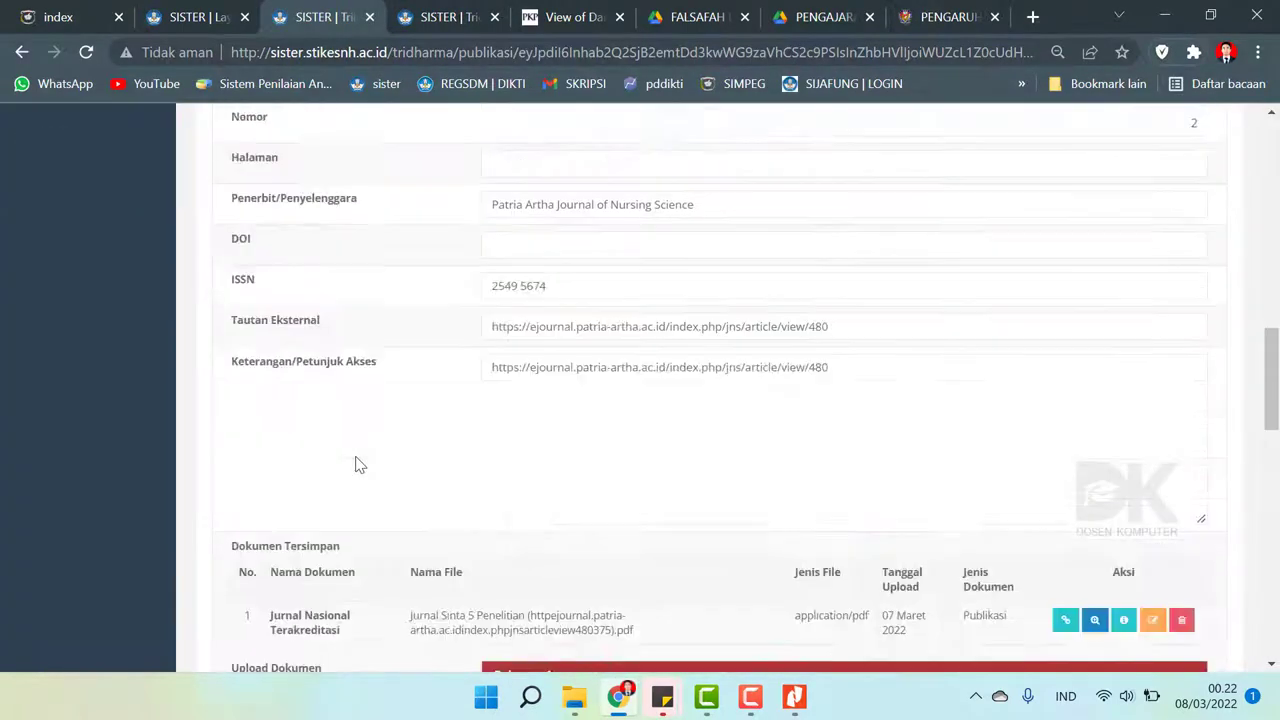
{"action": "scroll", "coordinate": [360, 465], "scroll_direction": "up", "scroll_amount": 2}
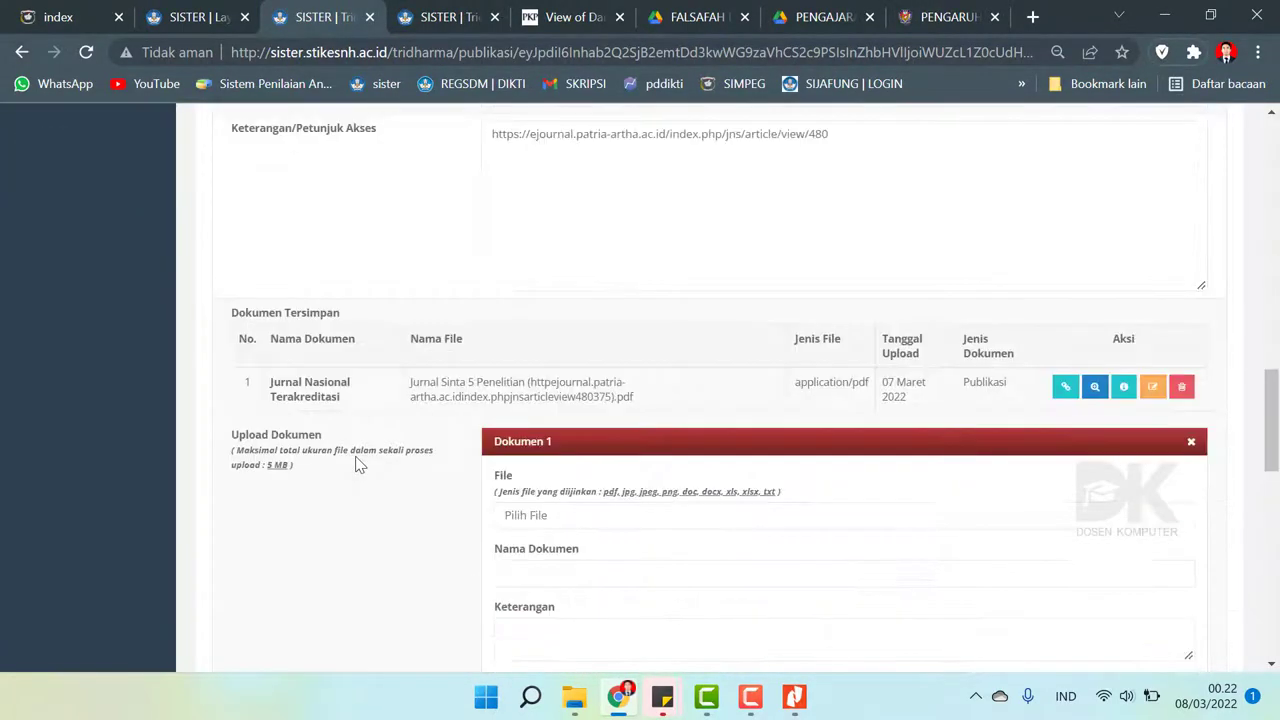
{"action": "scroll", "coordinate": [357, 463], "scroll_direction": "down", "scroll_amount": 5}
{"action": "scroll", "coordinate": [357, 463], "scroll_direction": "up", "scroll_amount": 15}
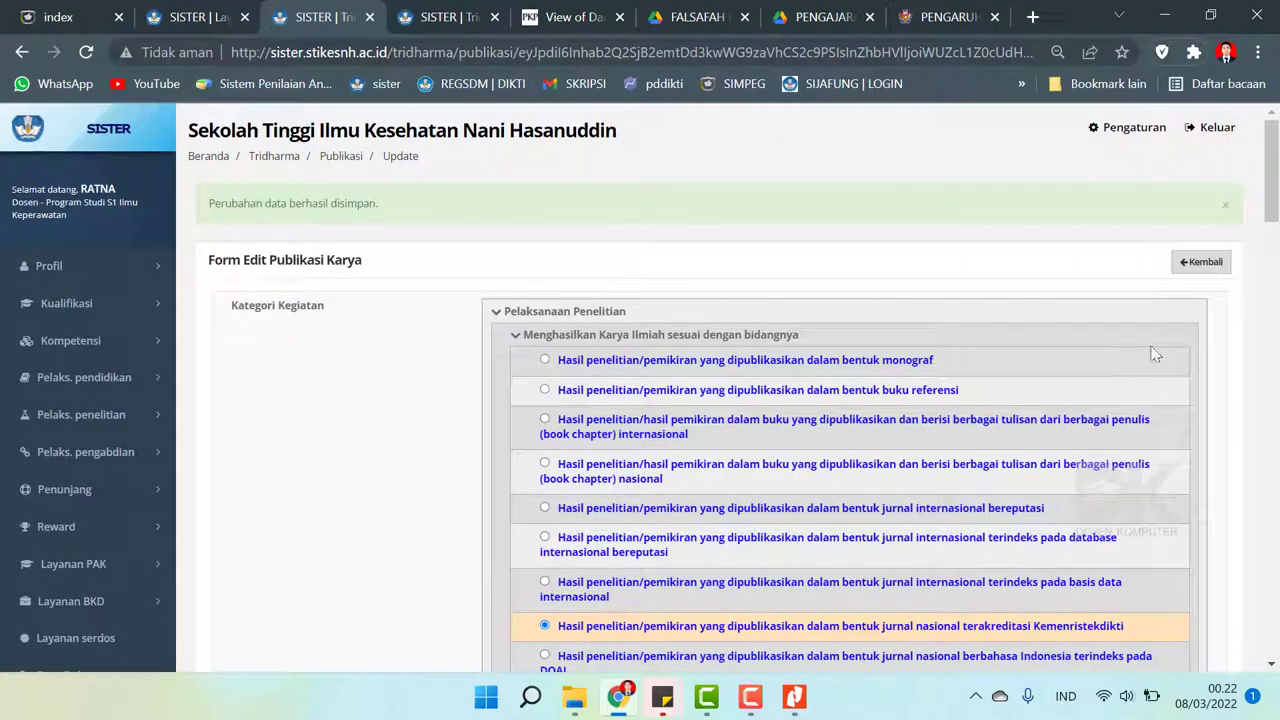
{"action": "left_click", "coordinate": [1196, 262]}
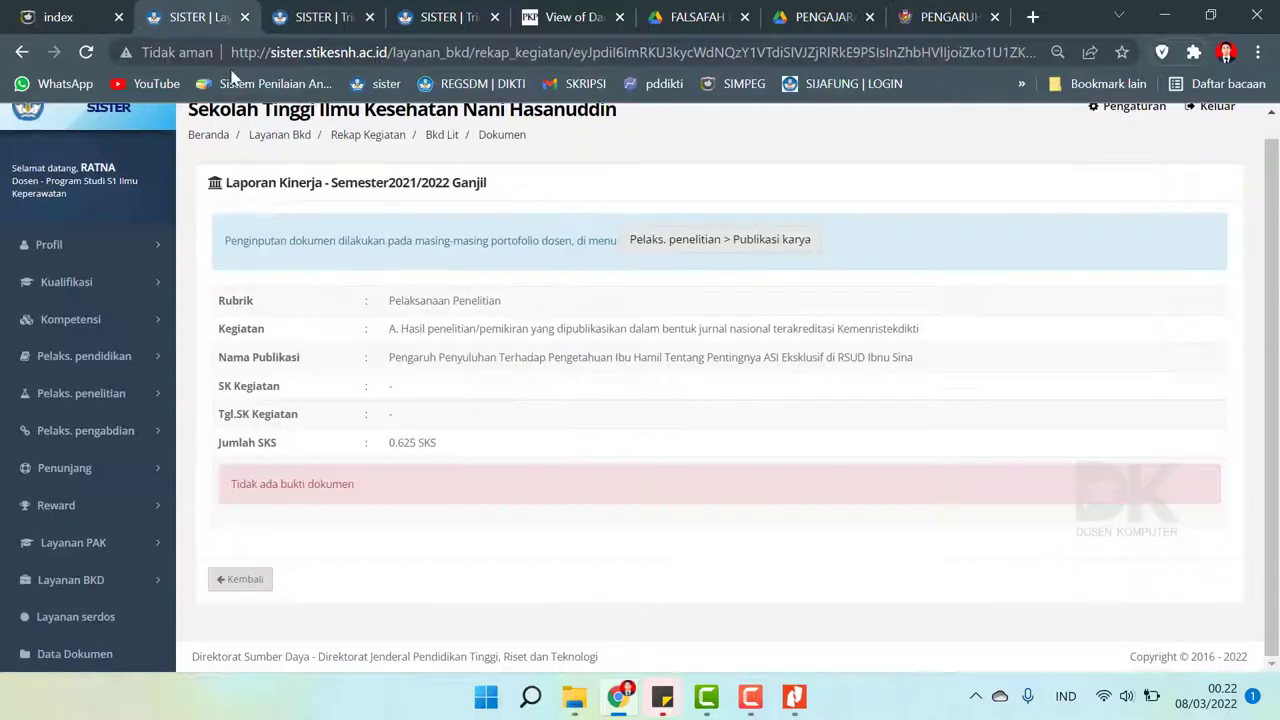
{"action": "left_click", "coordinate": [86, 52]}
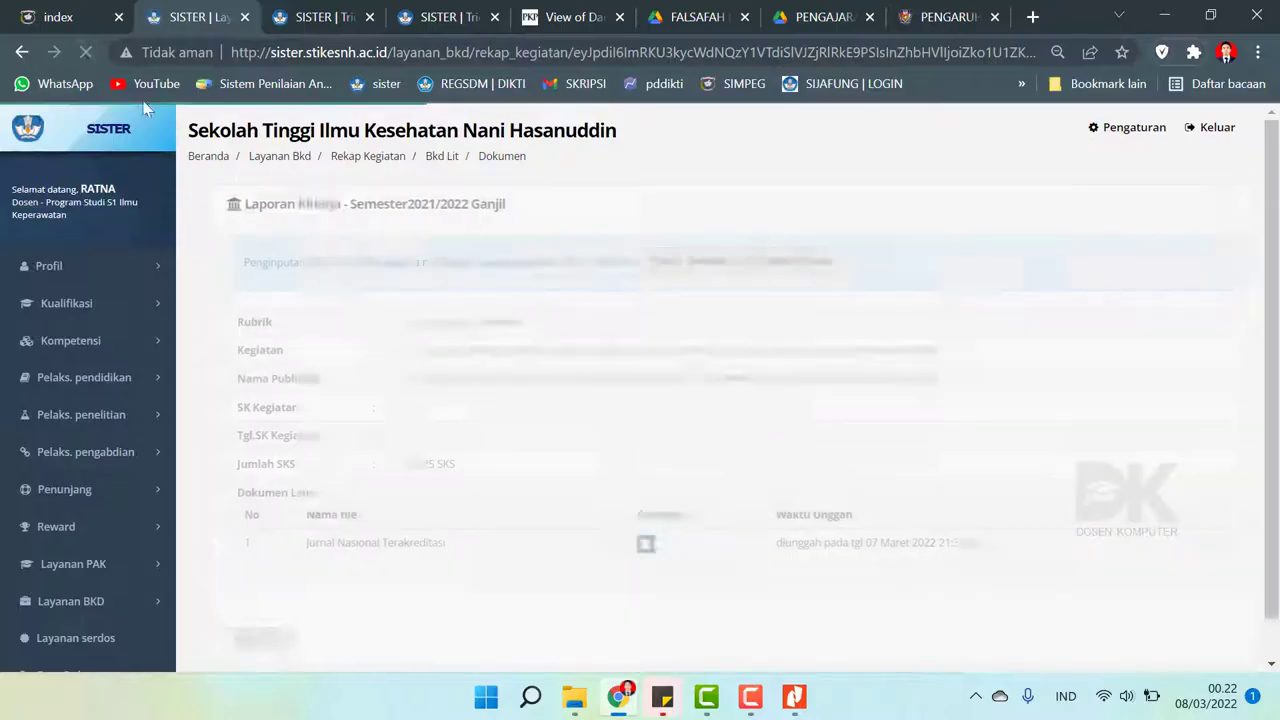
{"action": "scroll", "coordinate": [515, 256], "scroll_direction": "down", "scroll_amount": 1}
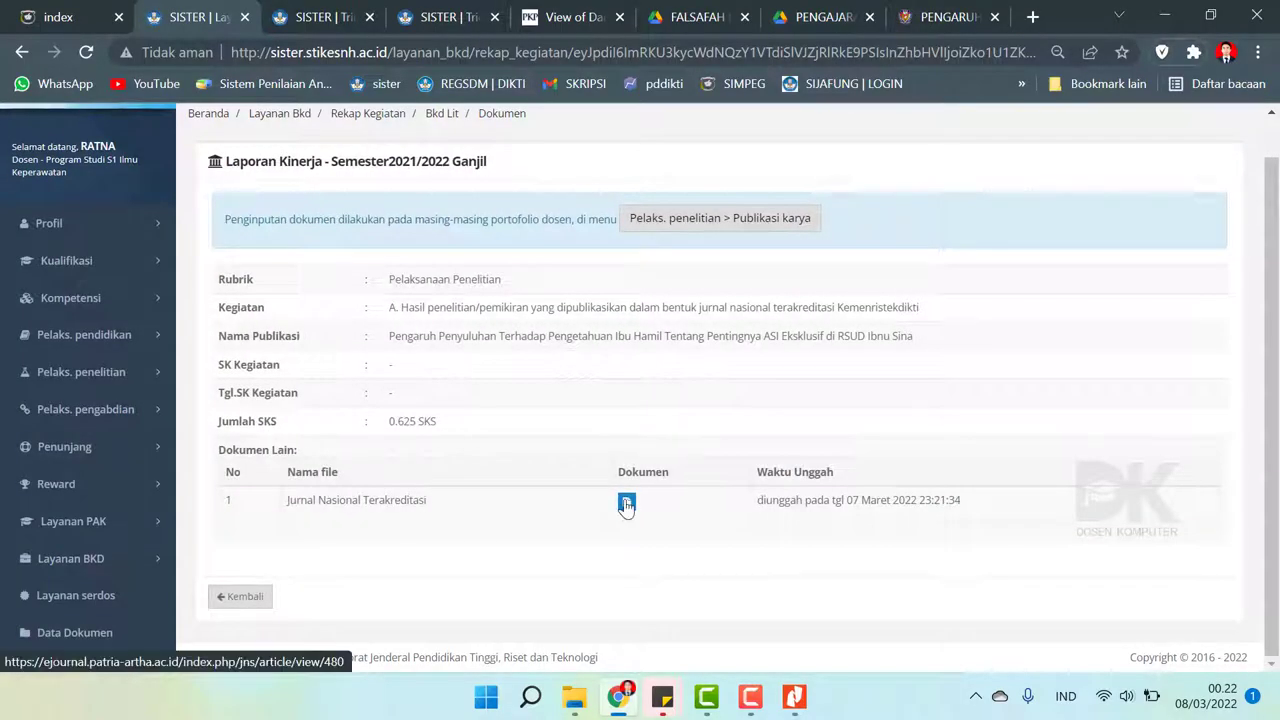
{"action": "left_click", "coordinate": [627, 501]}
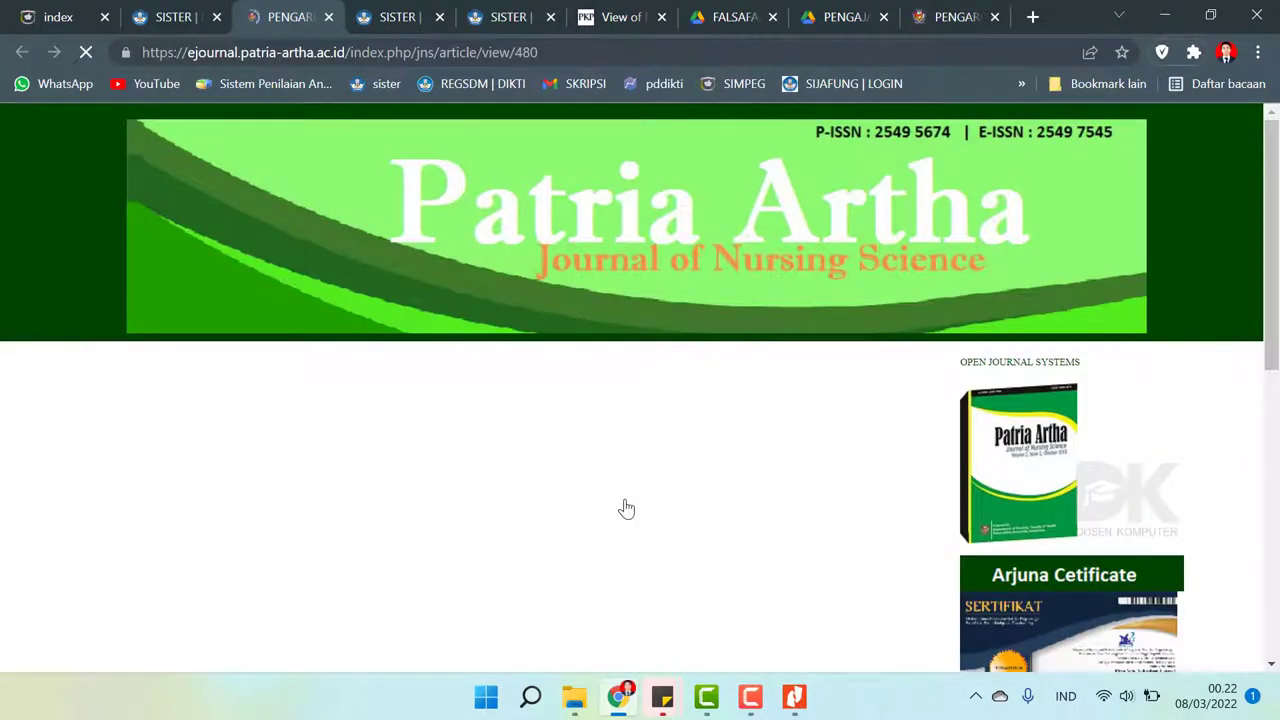
- Review the linked journal article page, then close it
{"action": "scroll", "coordinate": [571, 349], "scroll_direction": "down", "scroll_amount": 20}
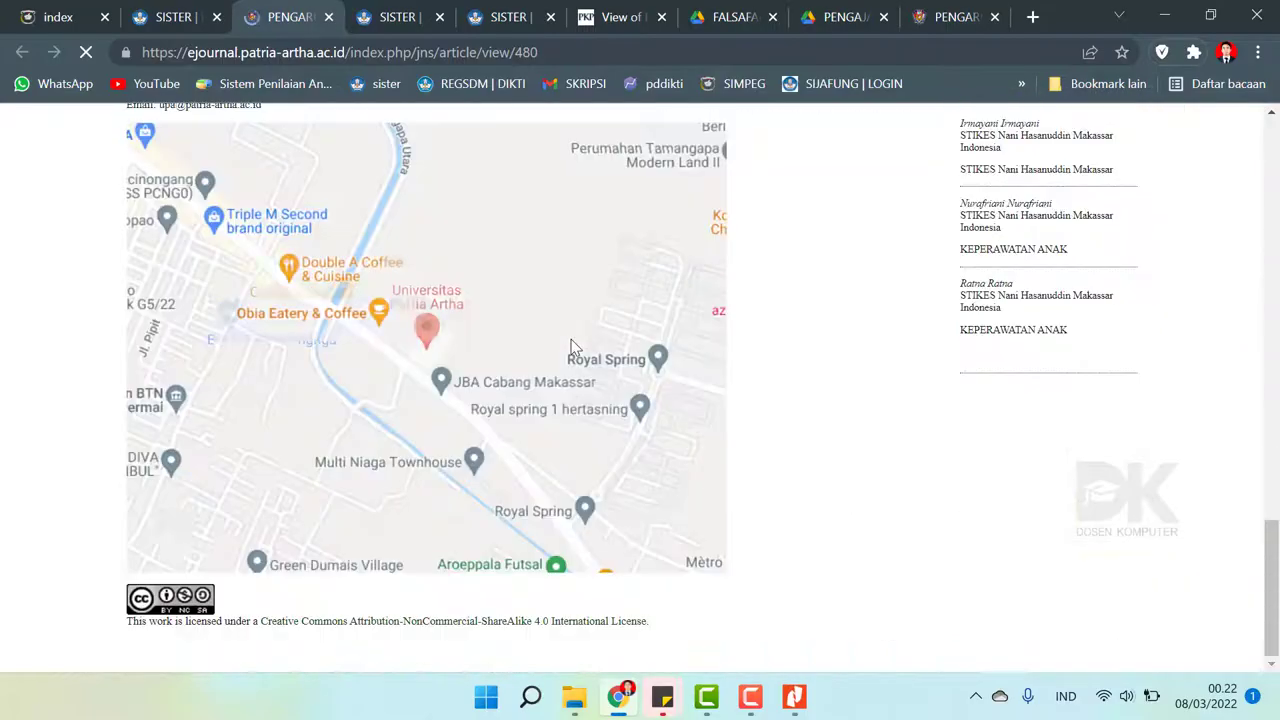
{"action": "scroll", "coordinate": [571, 349], "scroll_direction": "up", "scroll_amount": 18}
{"action": "scroll", "coordinate": [571, 349], "scroll_direction": "up", "scroll_amount": 3}
{"action": "left_click", "coordinate": [168, 17]}
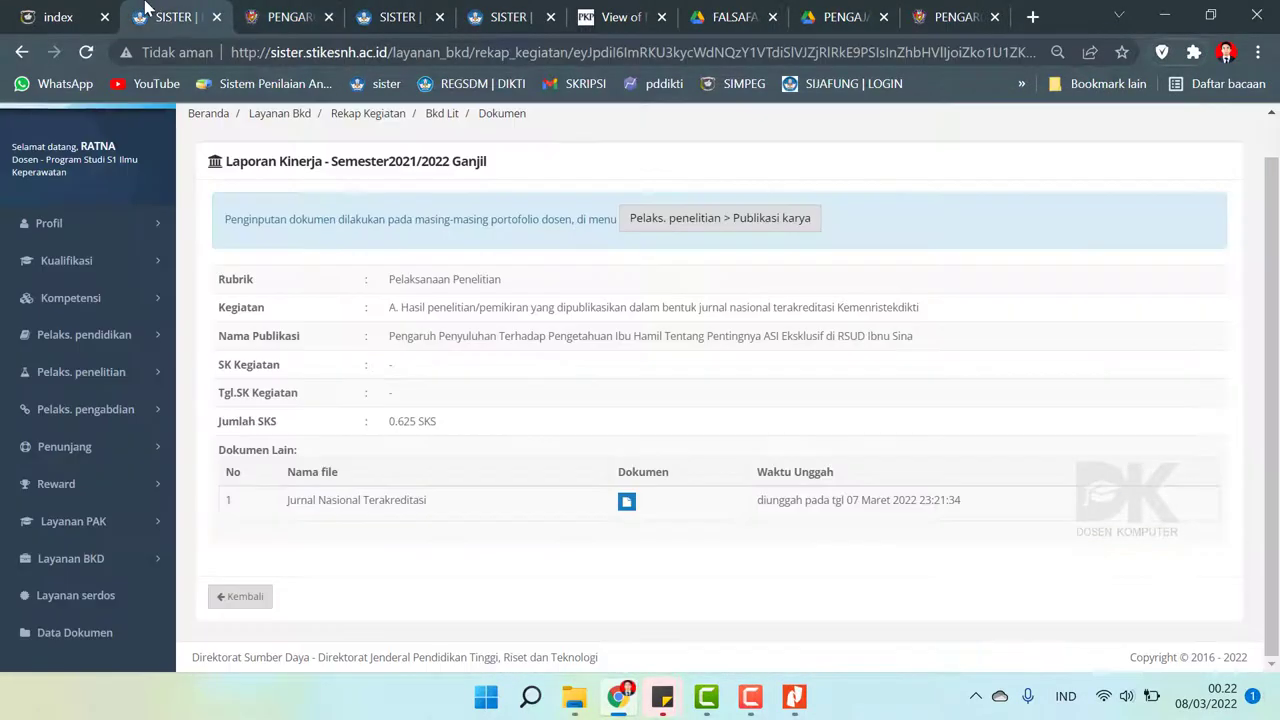
{"action": "left_click", "coordinate": [328, 17]}
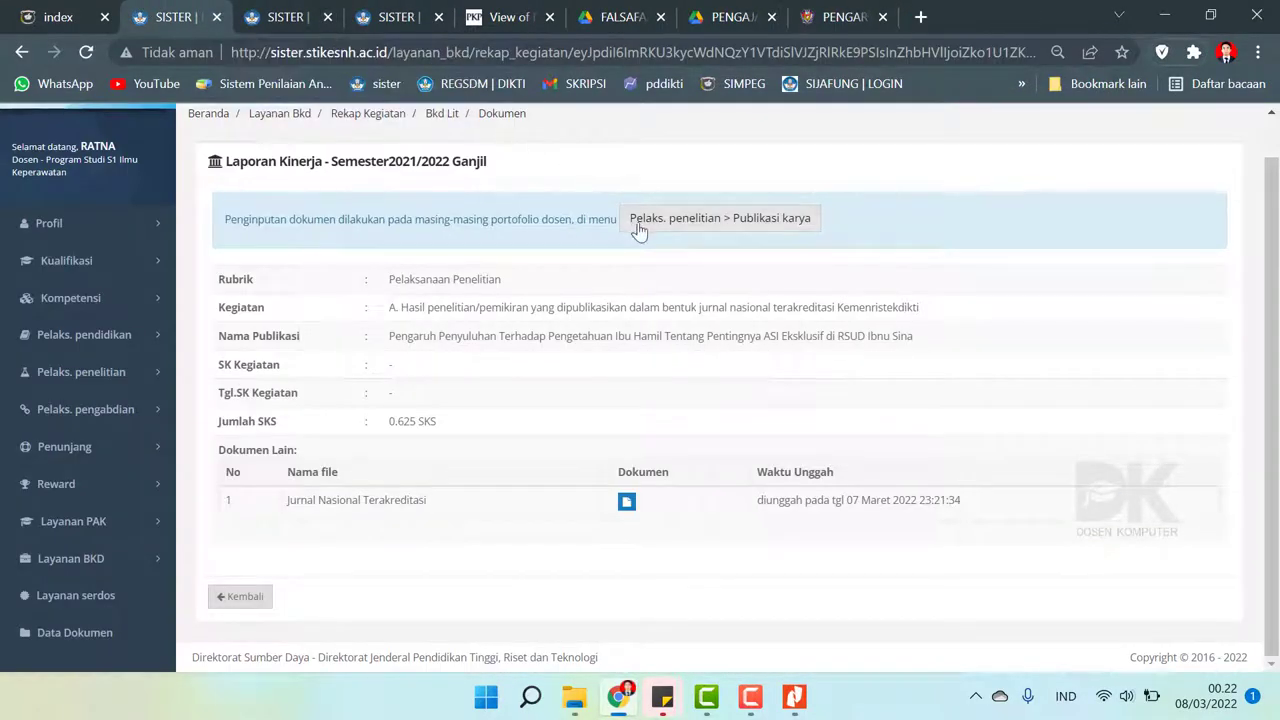
- Open the Publikasi karya list, then go to Layanan BKD > Rekap Kegiatan
{"action": "left_click", "coordinate": [642, 224]}
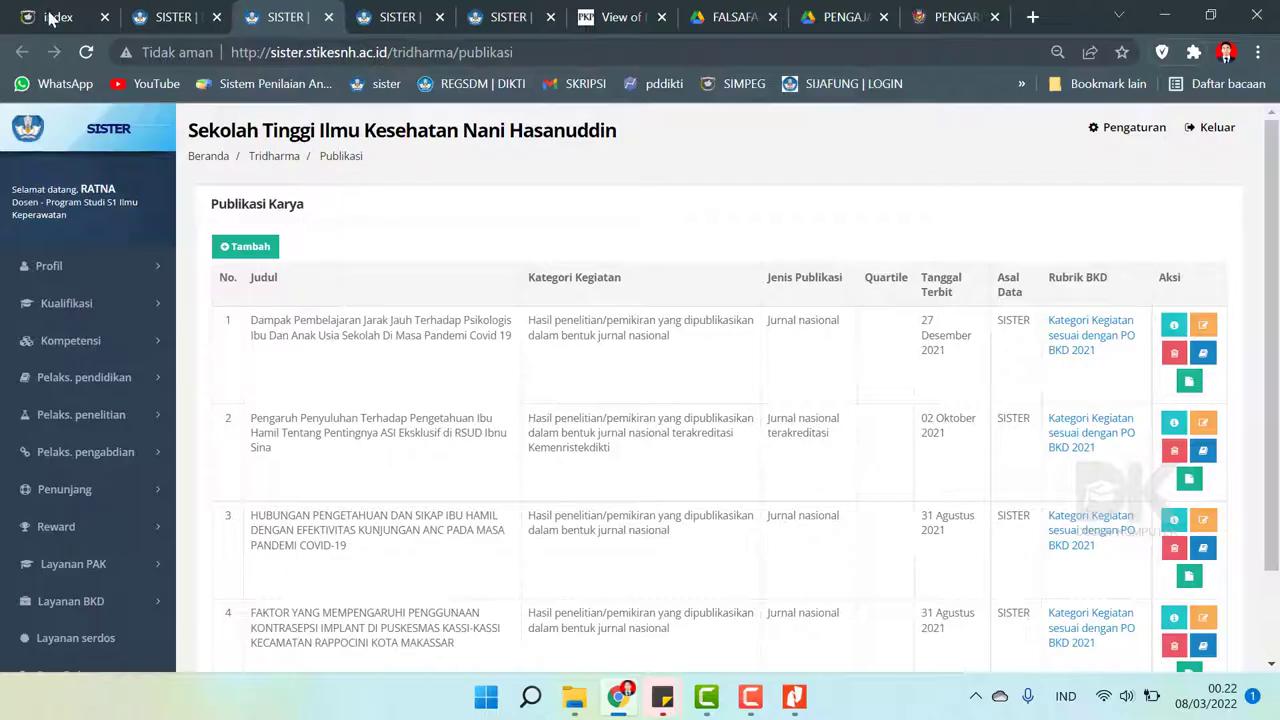
{"action": "left_click", "coordinate": [155, 10]}
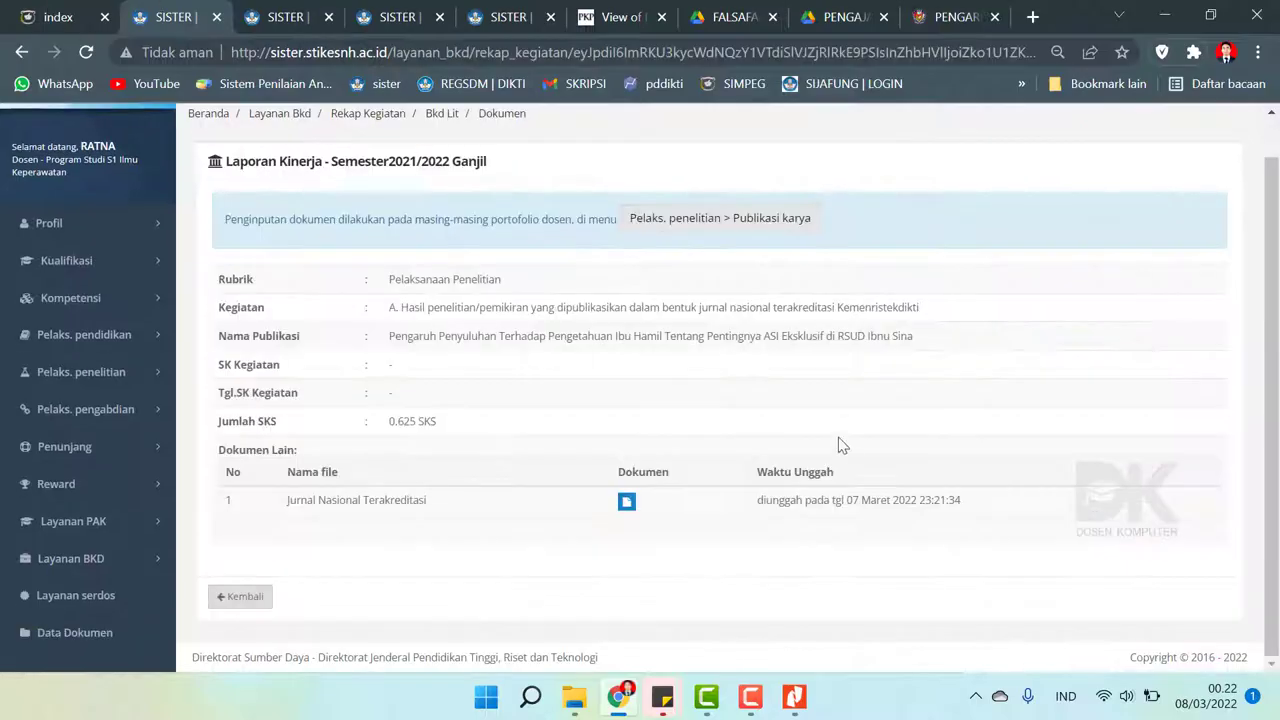
{"action": "left_click", "coordinate": [668, 228]}
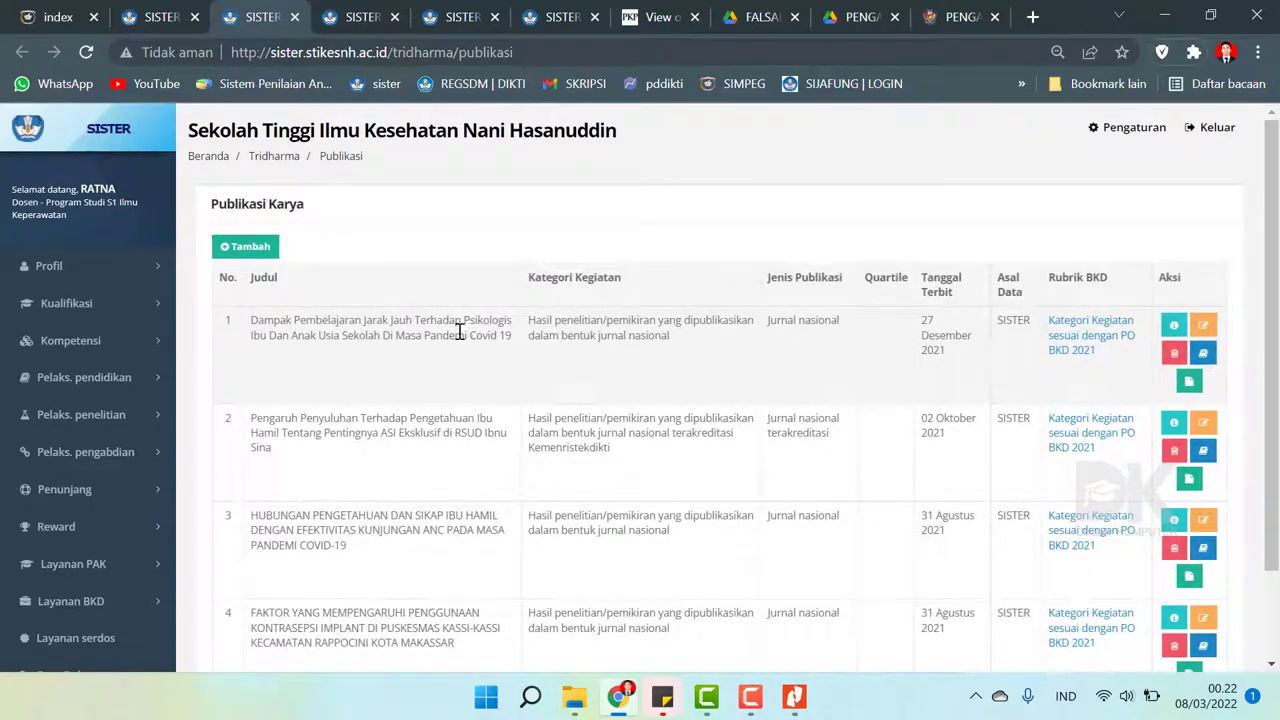
{"action": "scroll", "coordinate": [113, 510], "scroll_direction": "down", "scroll_amount": 1}
{"action": "left_click", "coordinate": [106, 493]}
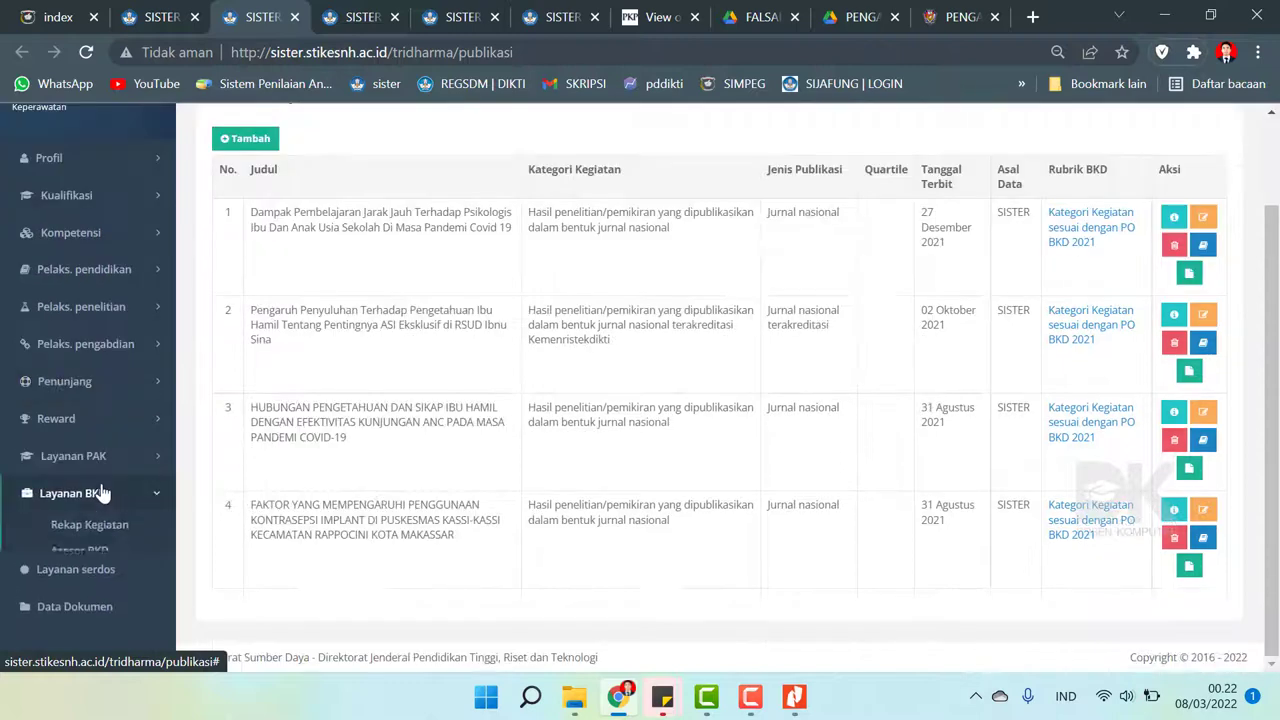
{"action": "left_click", "coordinate": [91, 524]}
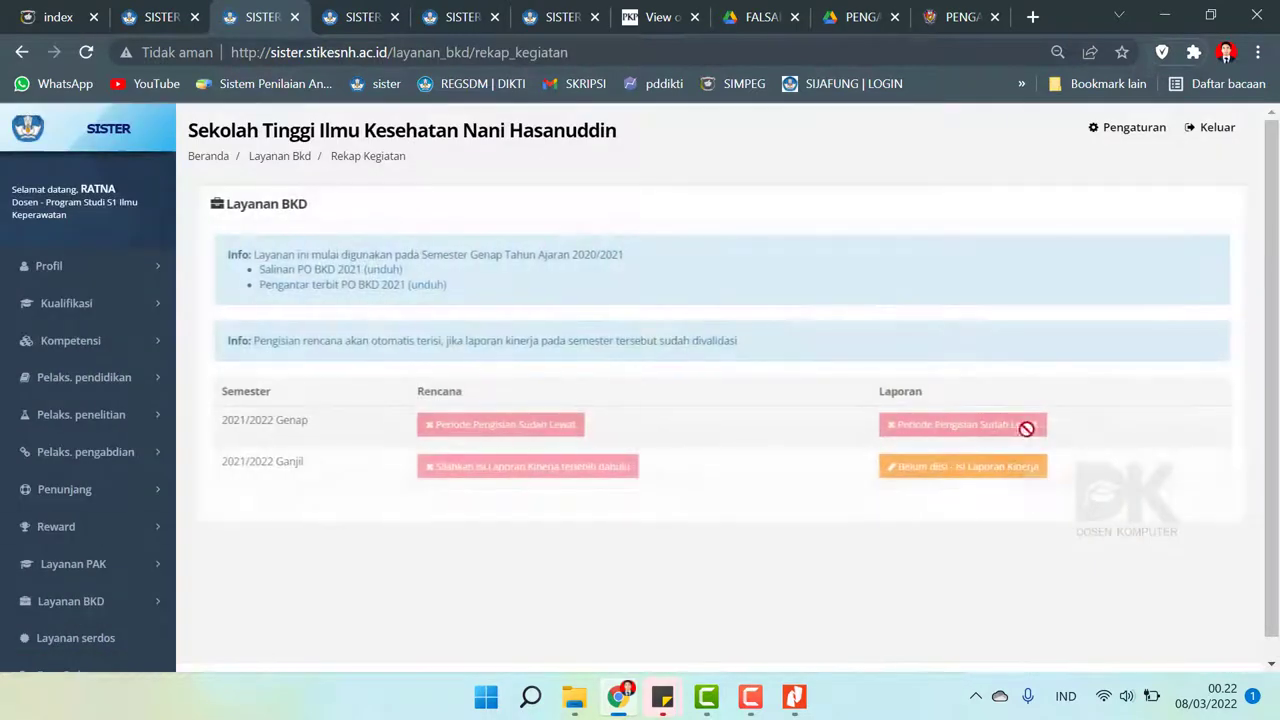
- In the 2021/2022 Ganjil report, change the ASI Eksklusif entry's Capaian from 10% to 20% (1.25 SKS)
{"action": "left_click", "coordinate": [1027, 477]}
{"action": "scroll", "coordinate": [1020, 475], "scroll_direction": "down", "scroll_amount": 1}
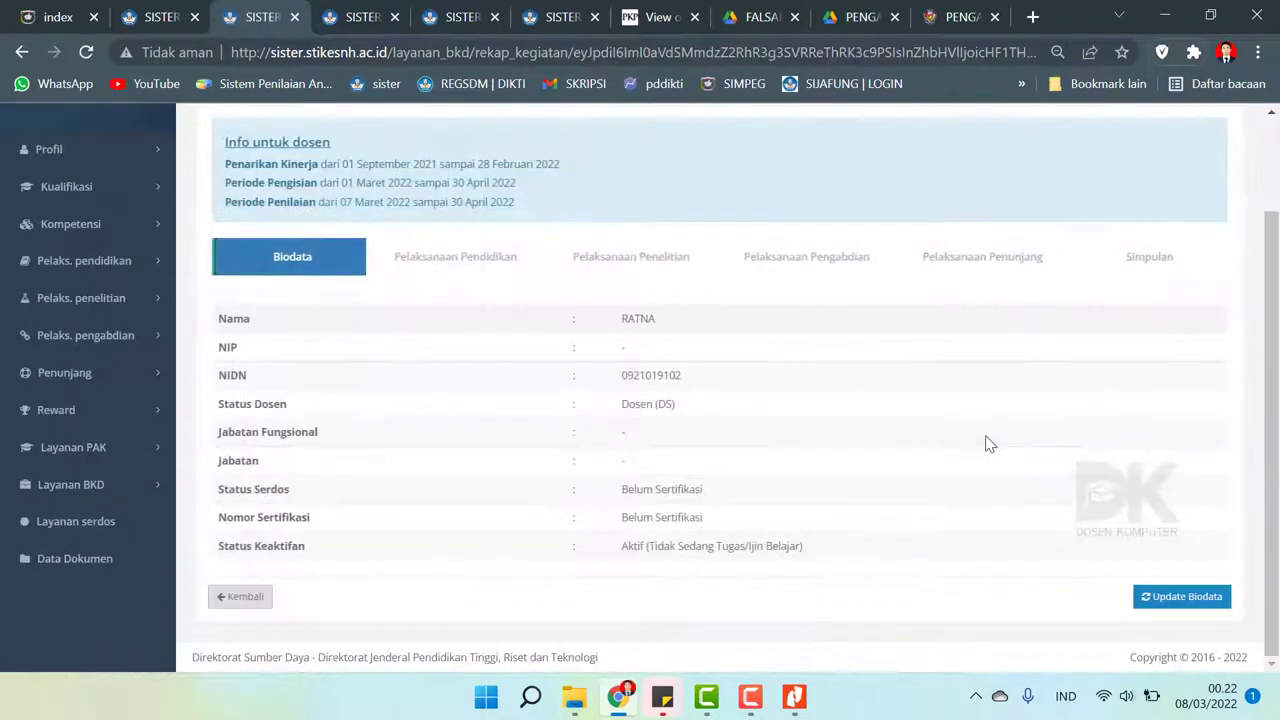
{"action": "left_click", "coordinate": [590, 270]}
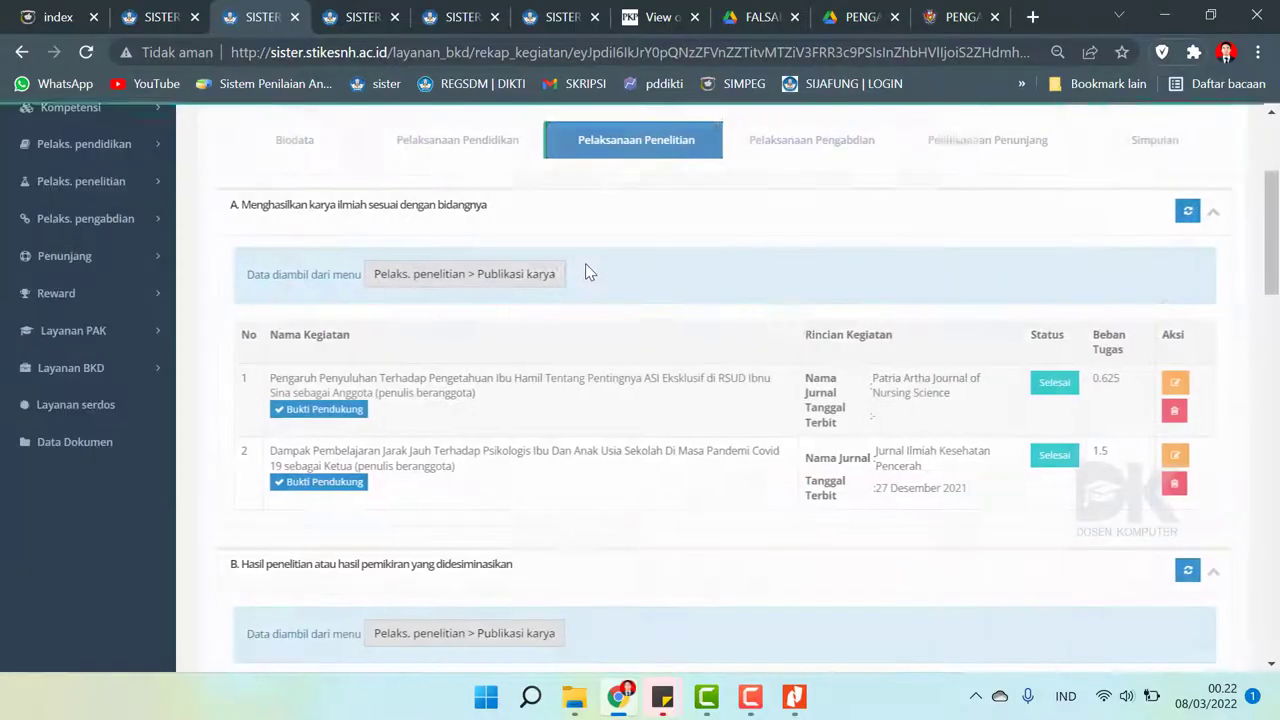
{"action": "scroll", "coordinate": [1278, 258], "scroll_direction": "down", "scroll_amount": 1}
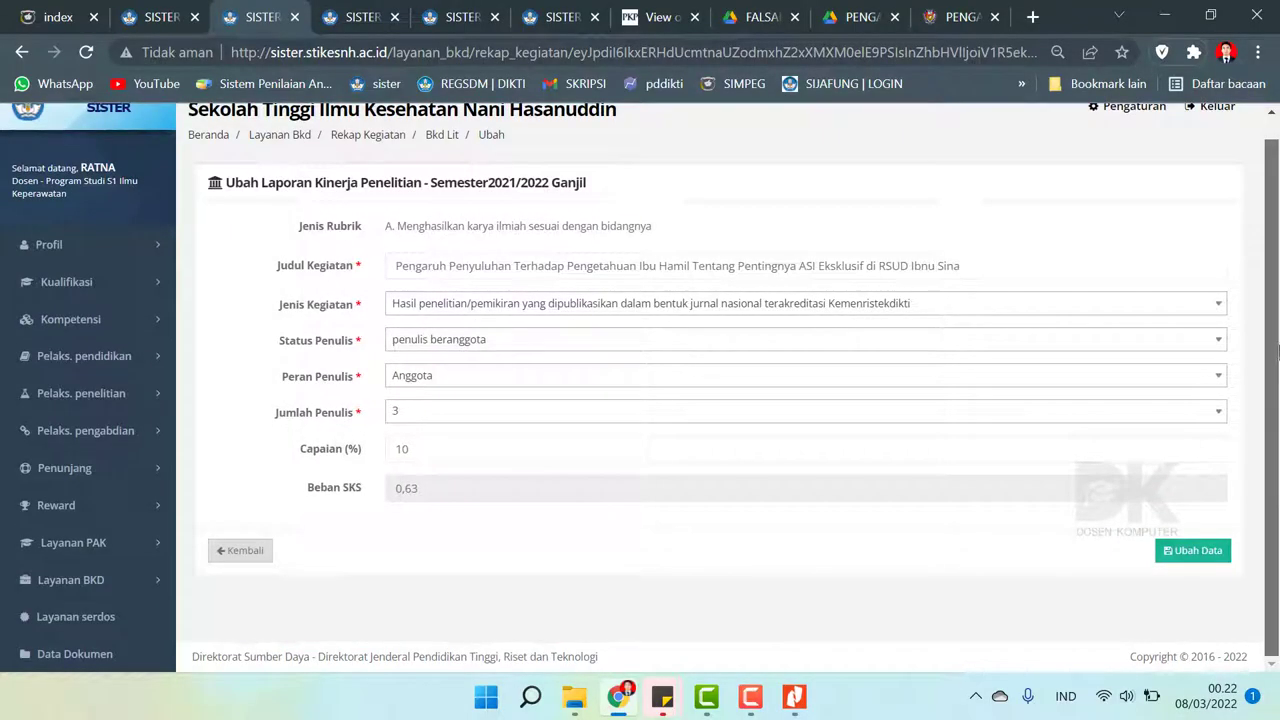
{"action": "scroll", "coordinate": [1277, 350], "scroll_direction": "up", "scroll_amount": 1}
{"action": "scroll", "coordinate": [1277, 350], "scroll_direction": "down", "scroll_amount": 1}
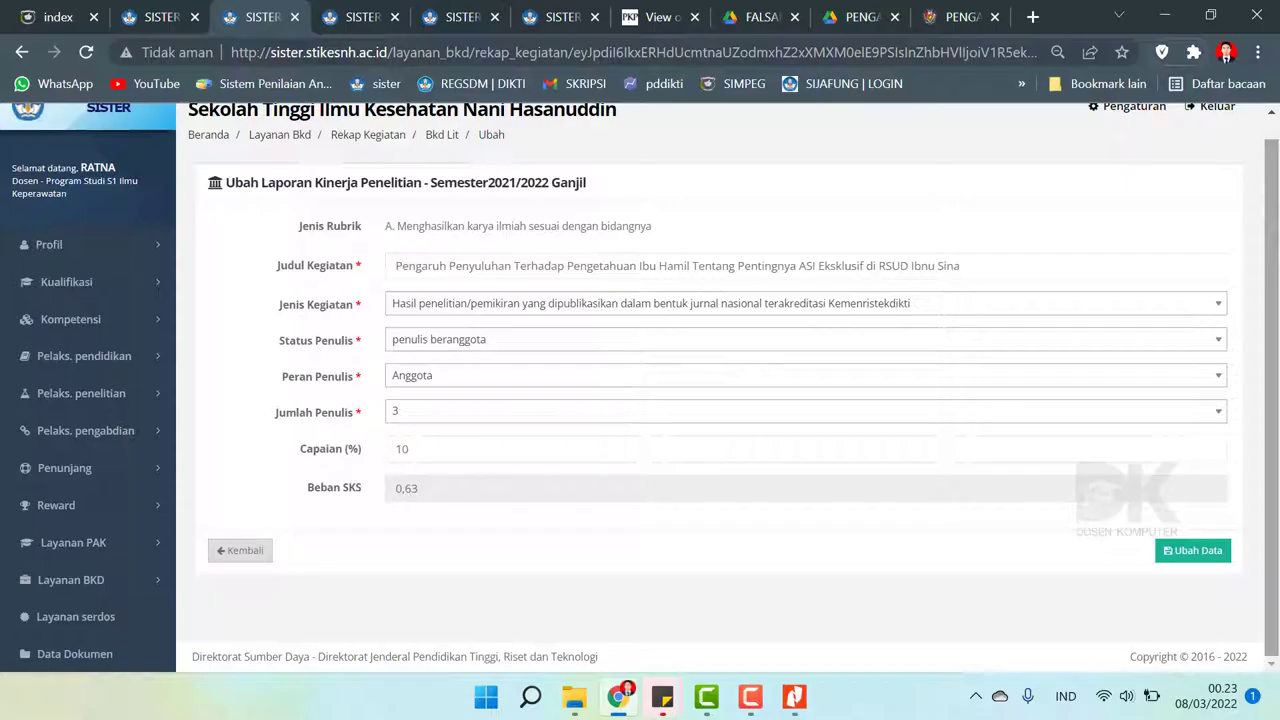
{"action": "double_click", "coordinate": [447, 458]}
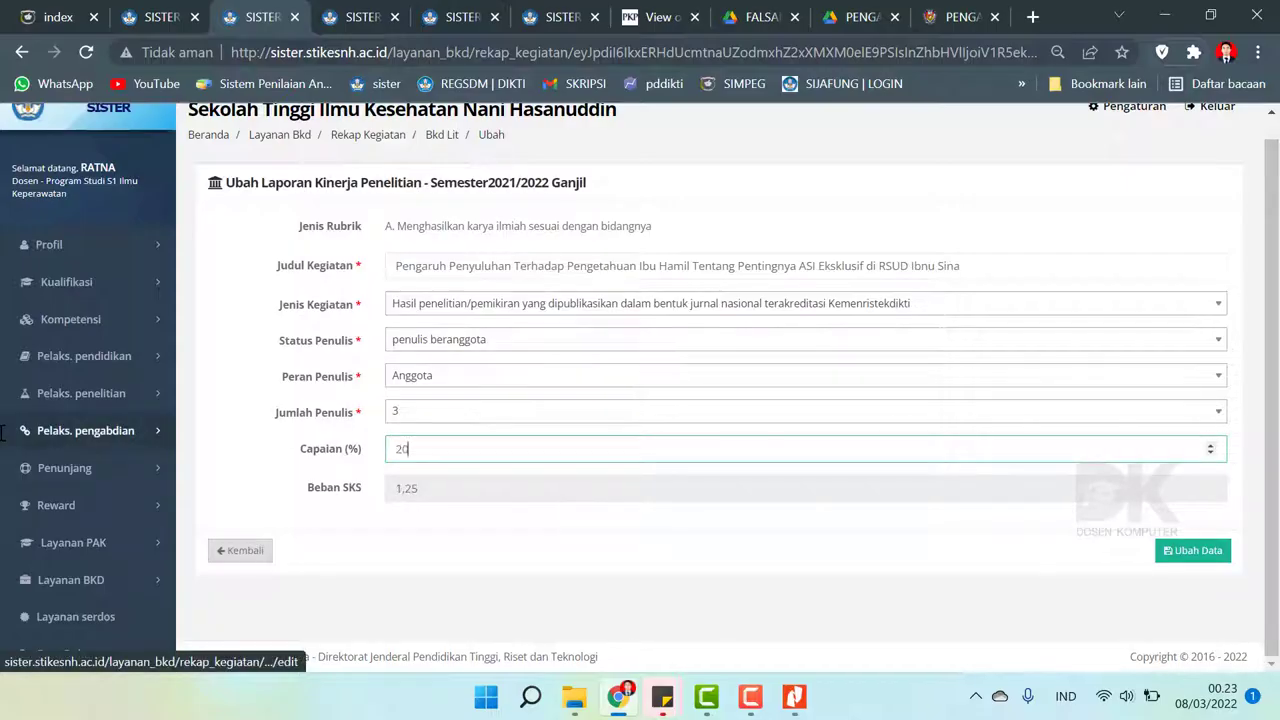
{"action": "left_click", "coordinate": [1201, 553]}
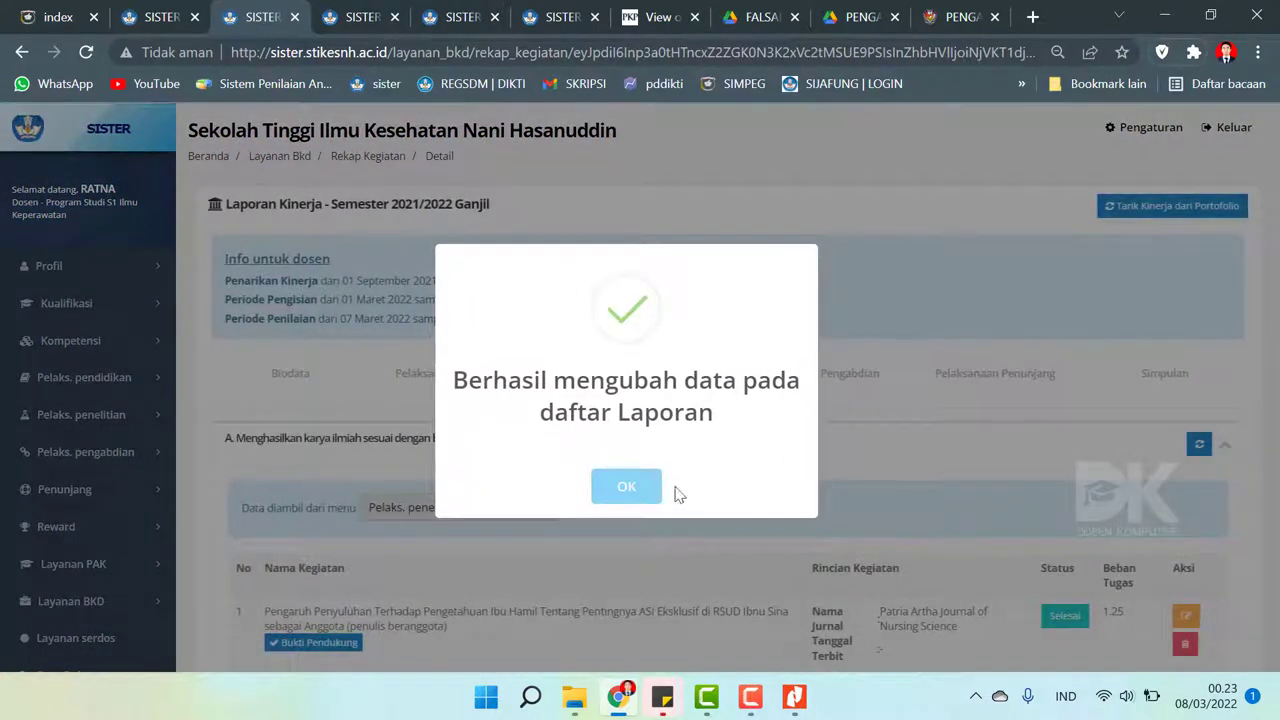
{"action": "left_click", "coordinate": [640, 487]}
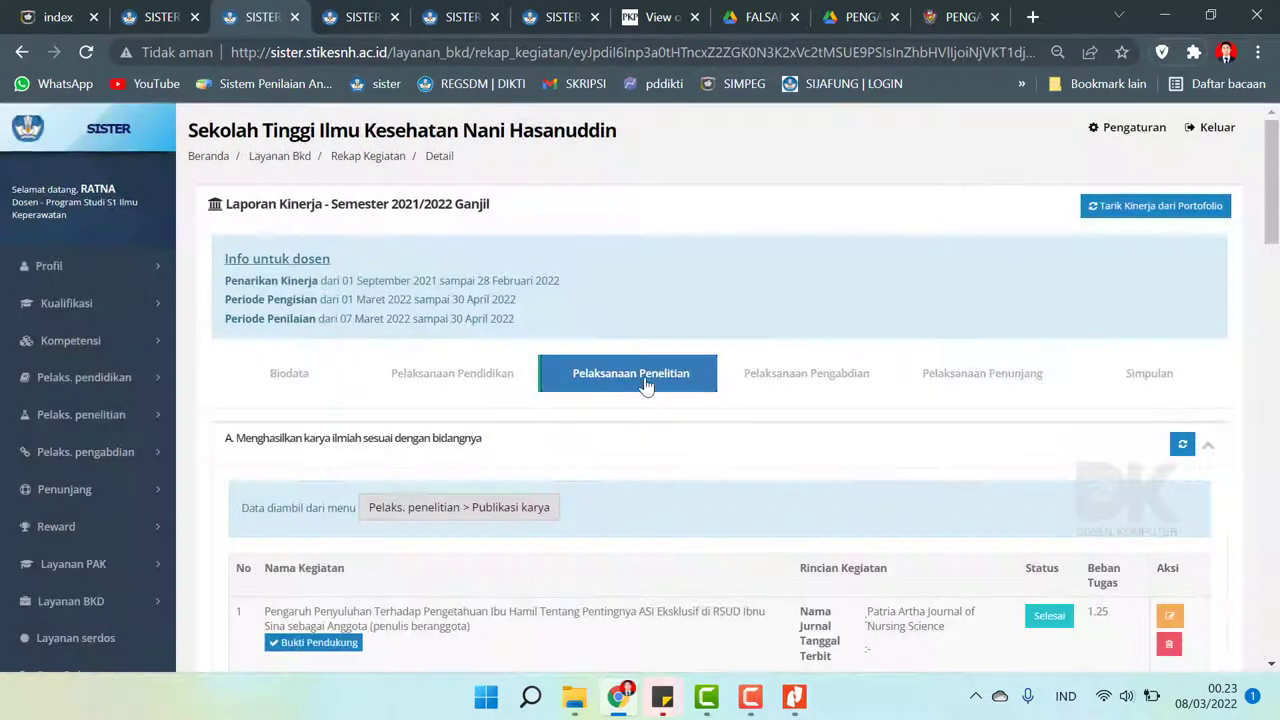
- Inspect section F's Fenomena Perilaku Seksual Remaja HKI entry without saving changes
{"action": "scroll", "coordinate": [646, 380], "scroll_direction": "down", "scroll_amount": 3}
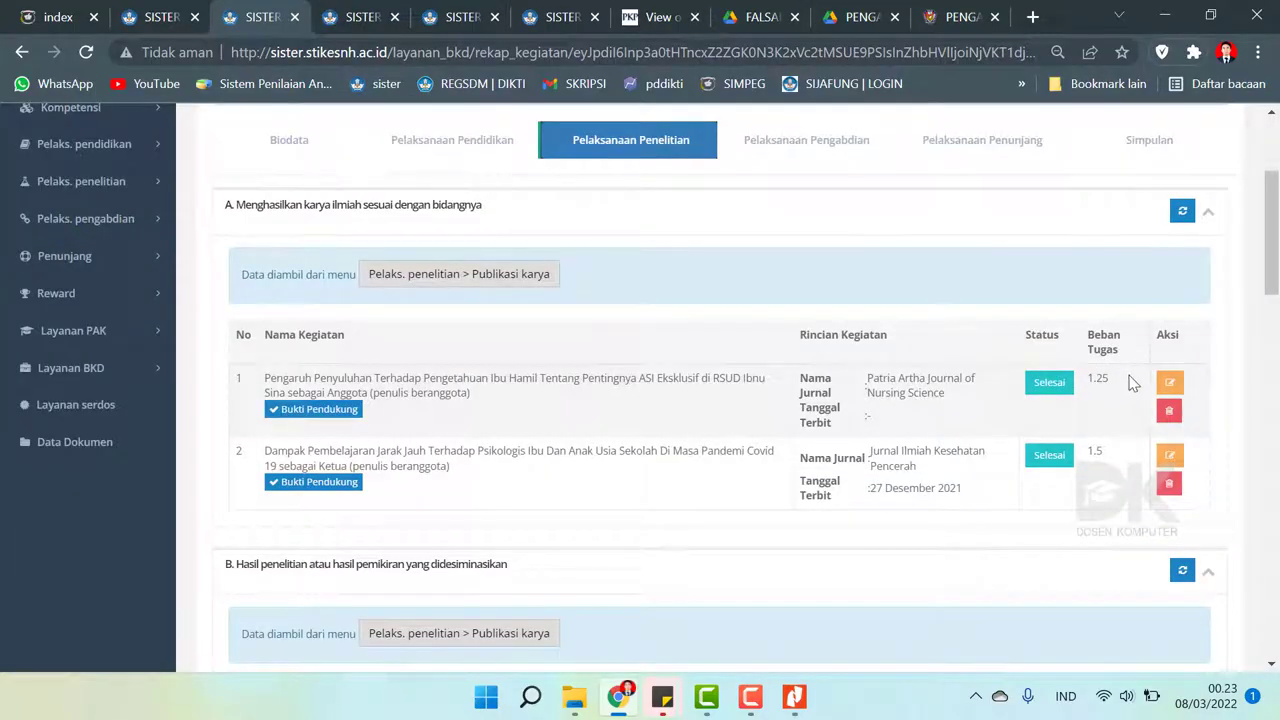
{"action": "left_click_drag", "start_coordinate": [1272, 228], "coordinate": [1276, 492]}
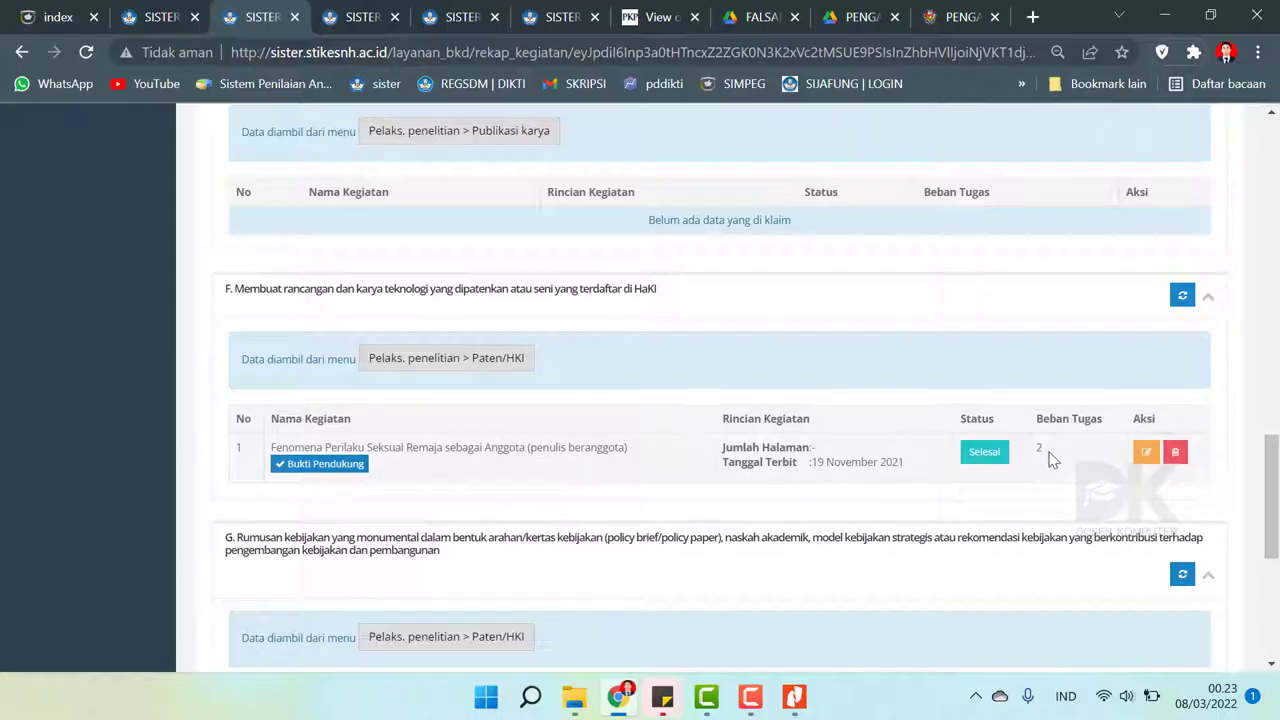
{"action": "left_click", "coordinate": [1145, 455]}
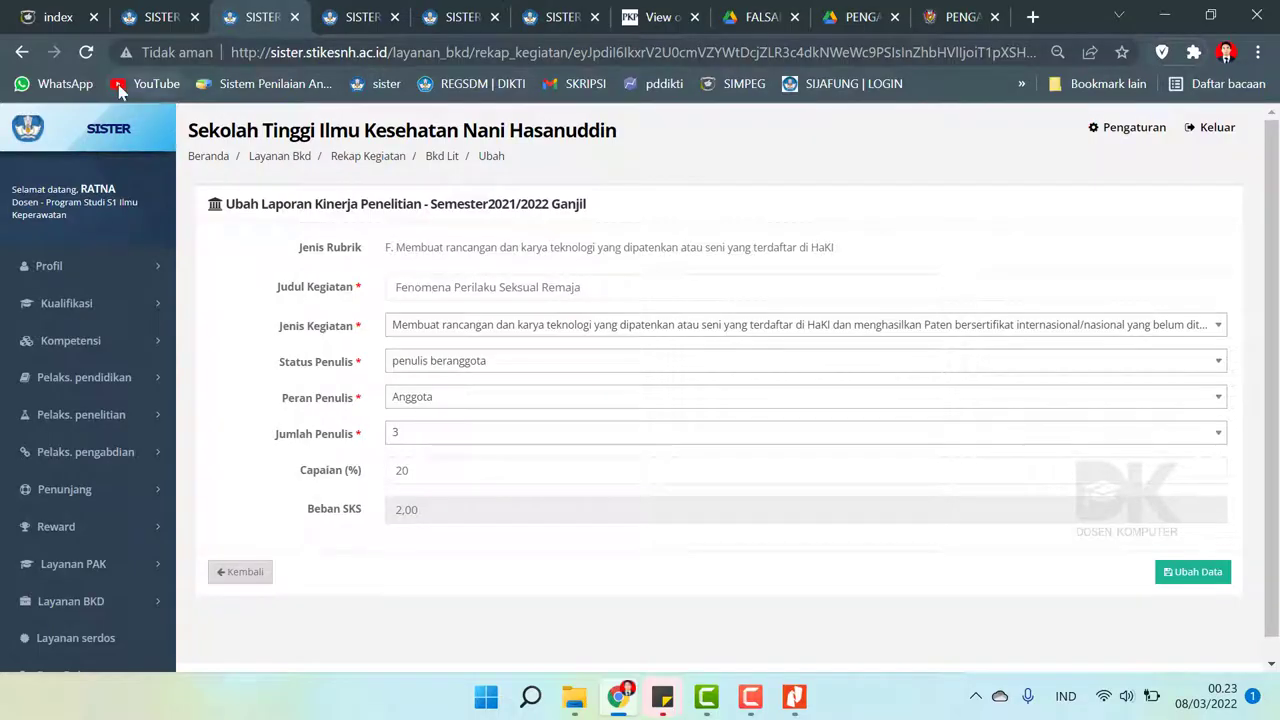
{"action": "left_click", "coordinate": [18, 55]}
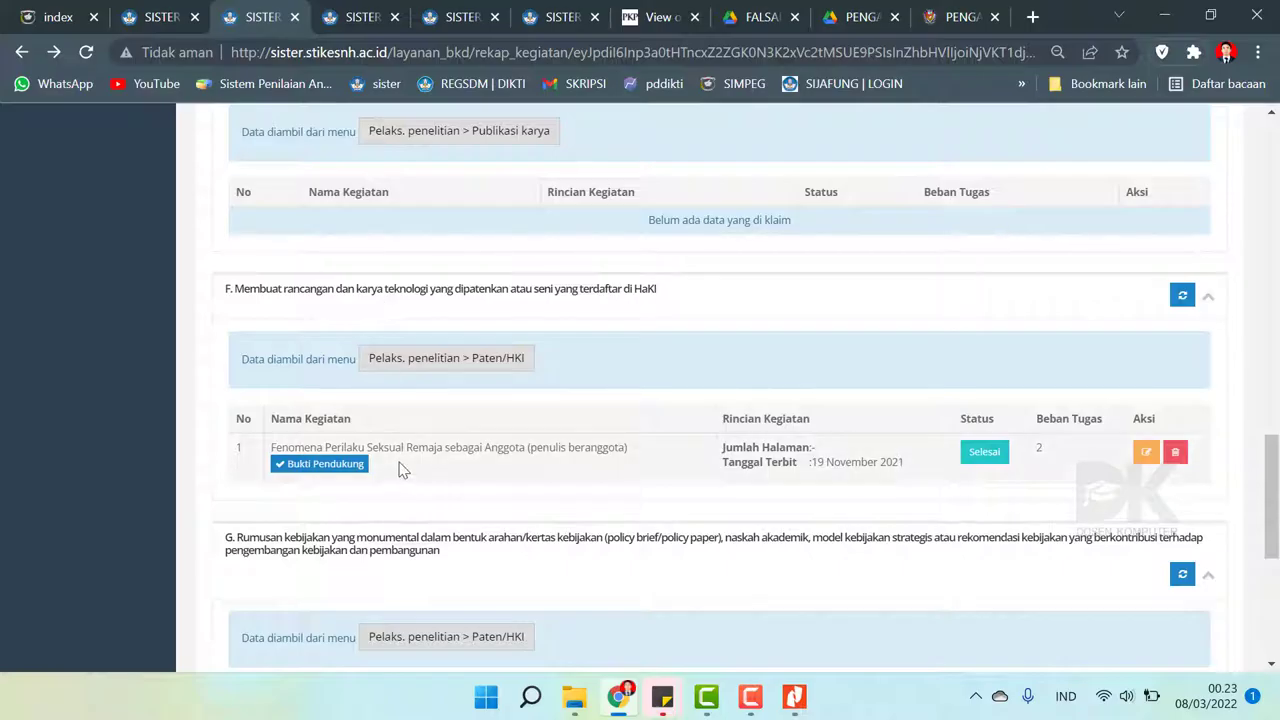
- View the HKI entry's three evidence files, then return and review the report's BKD obligations summary
{"action": "left_click", "coordinate": [327, 466]}
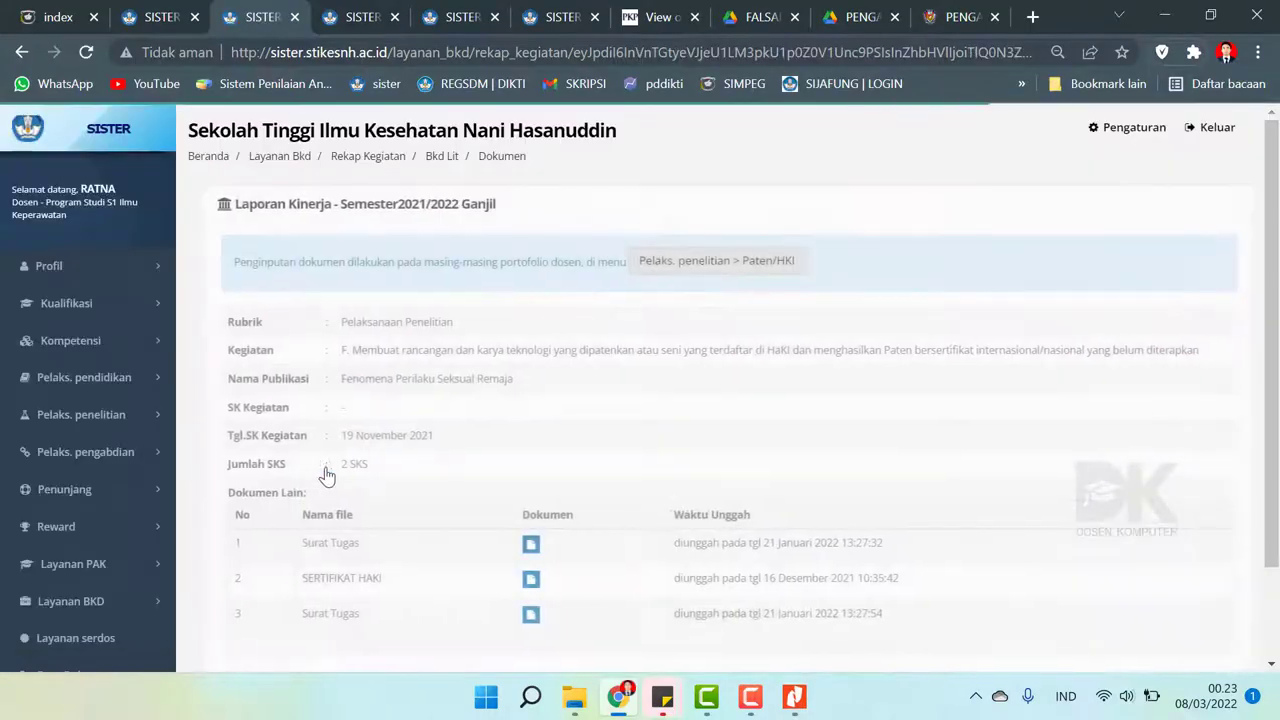
{"action": "scroll", "coordinate": [329, 466], "scroll_direction": "up", "scroll_amount": 1}
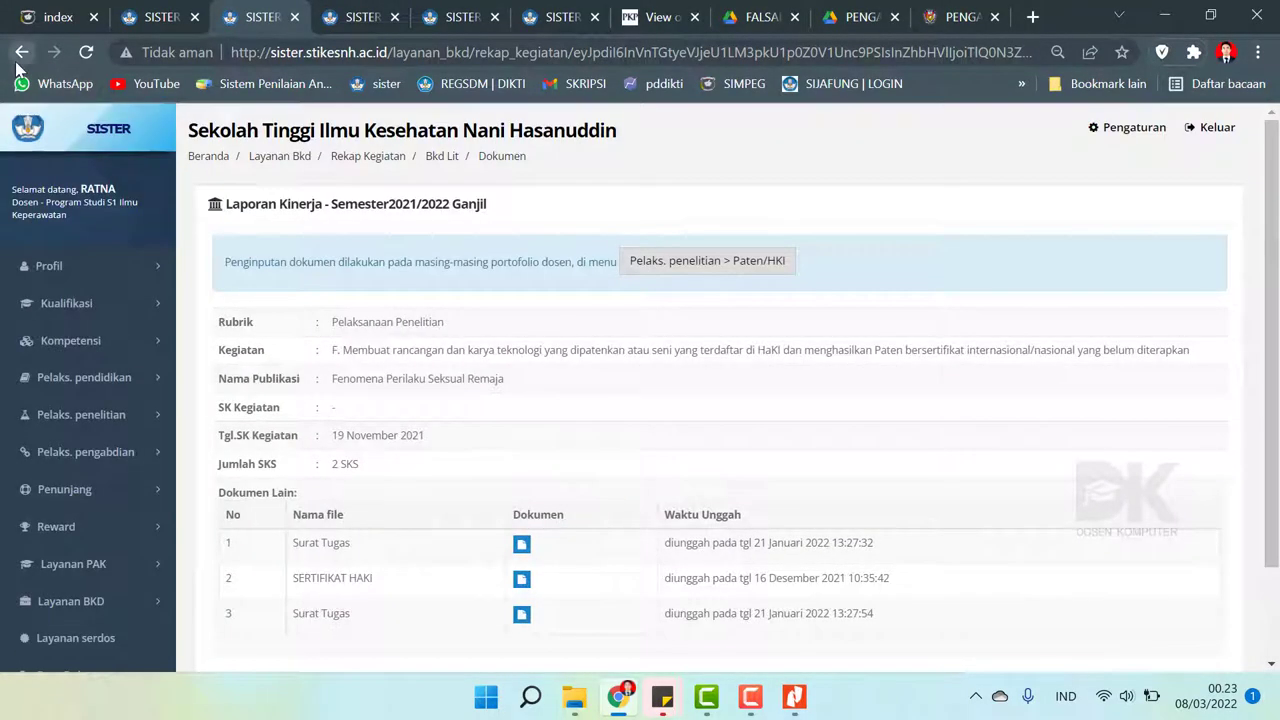
{"action": "left_click", "coordinate": [20, 55]}
{"action": "scroll", "coordinate": [826, 417], "scroll_direction": "up", "scroll_amount": 20}
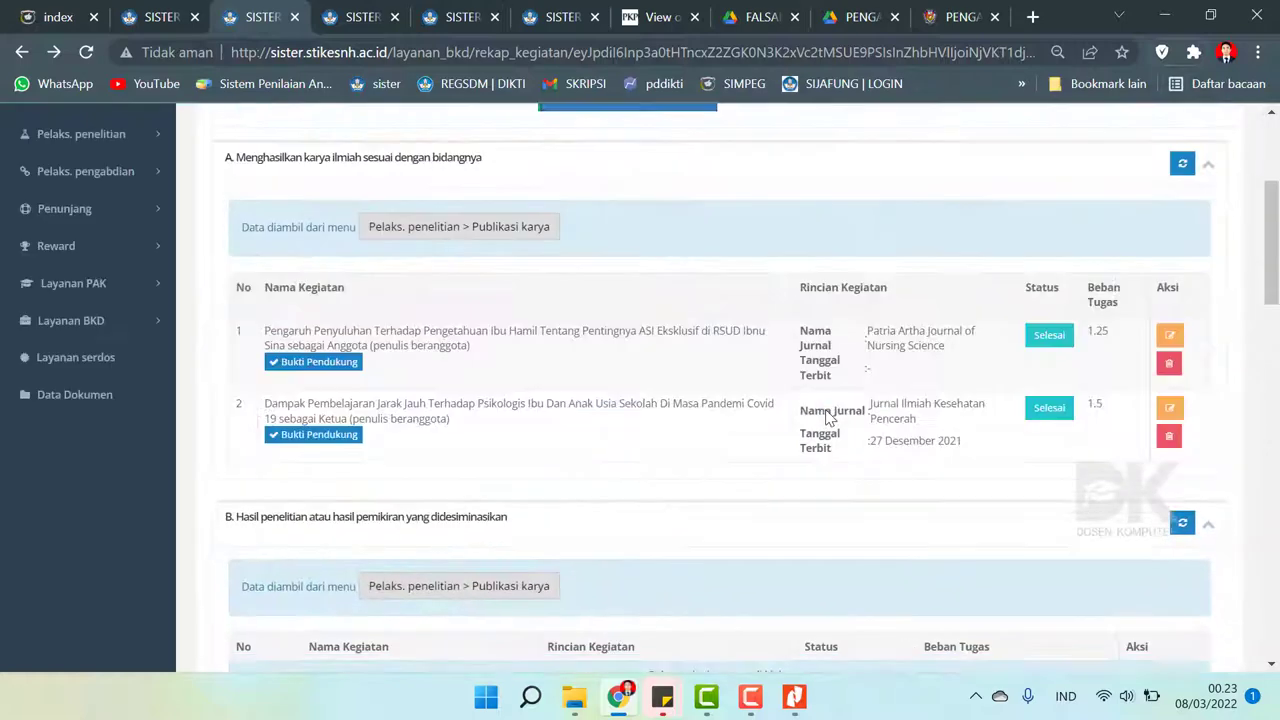
{"action": "scroll", "coordinate": [826, 417], "scroll_direction": "down", "scroll_amount": 2}
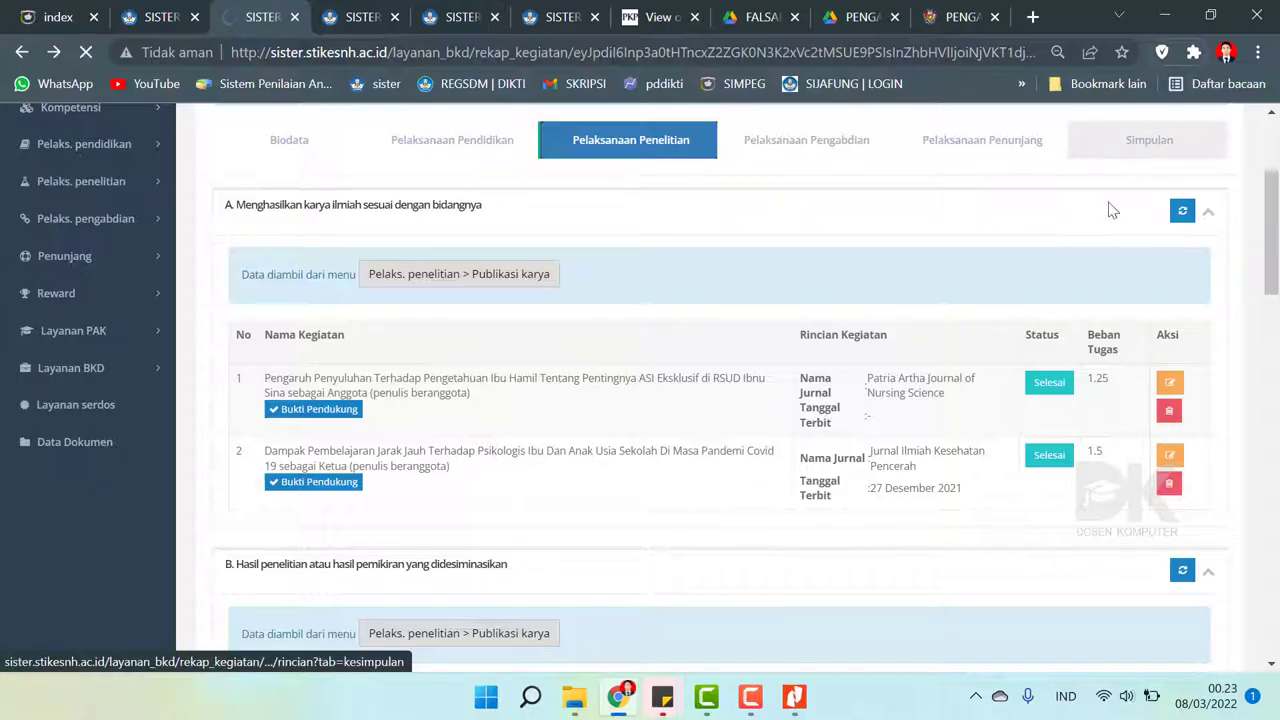
{"action": "scroll", "coordinate": [1077, 244], "scroll_direction": "down", "scroll_amount": 6}
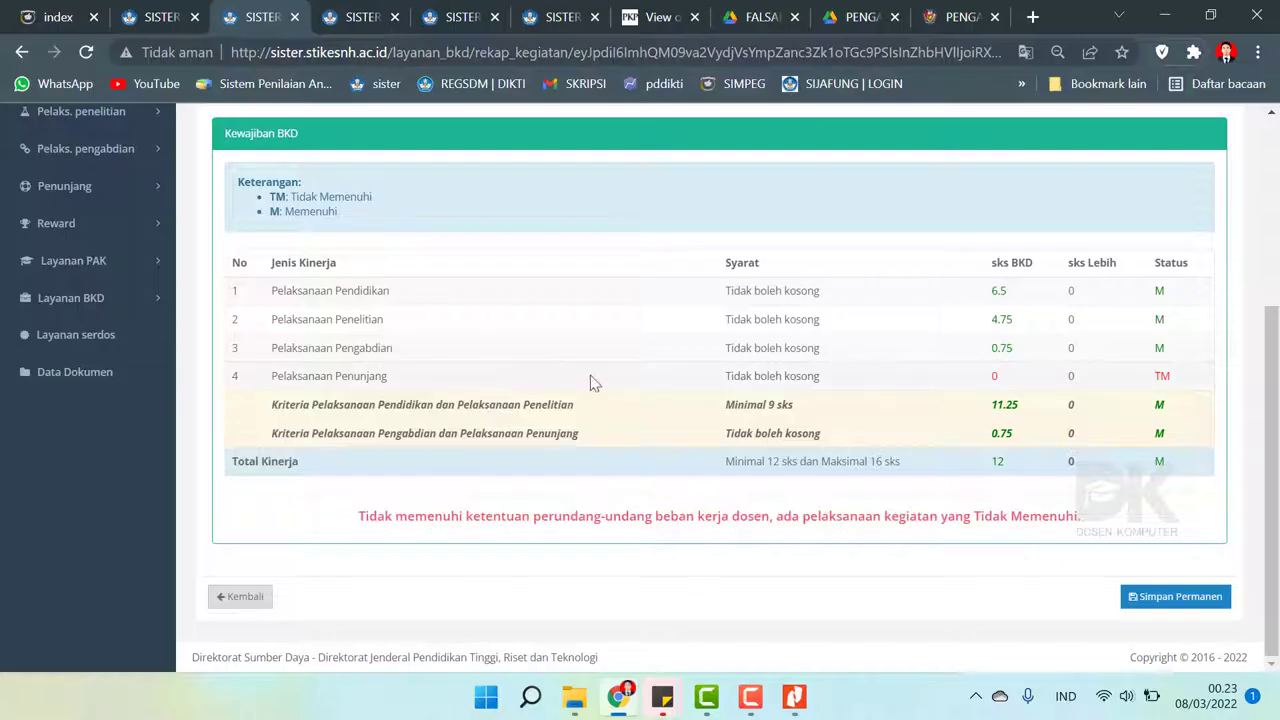
{"action": "scroll", "coordinate": [828, 370], "scroll_direction": "up", "scroll_amount": 3}
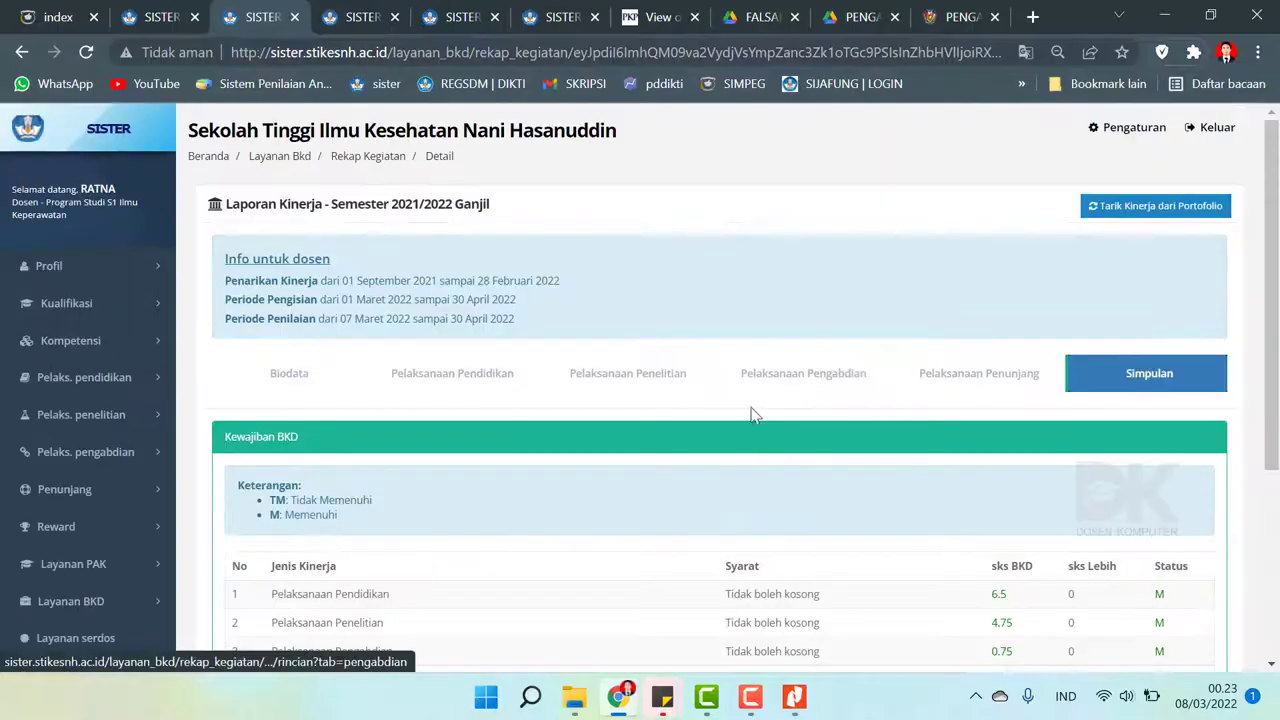
- Switch to the Pelaksanaan Pengabdian tab and scroll down to section D
{"action": "left_click", "coordinate": [765, 376]}
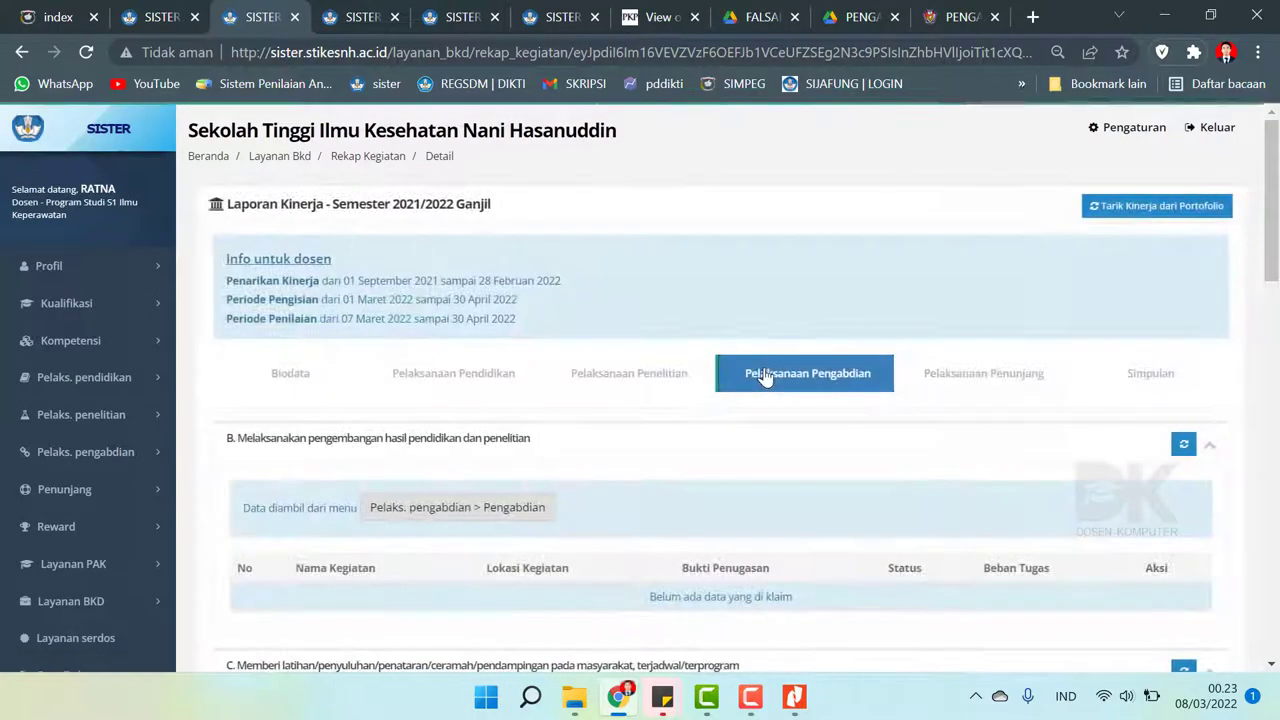
{"action": "scroll", "coordinate": [775, 369], "scroll_direction": "down", "scroll_amount": 5}
{"action": "scroll", "coordinate": [775, 369], "scroll_direction": "down", "scroll_amount": 3}
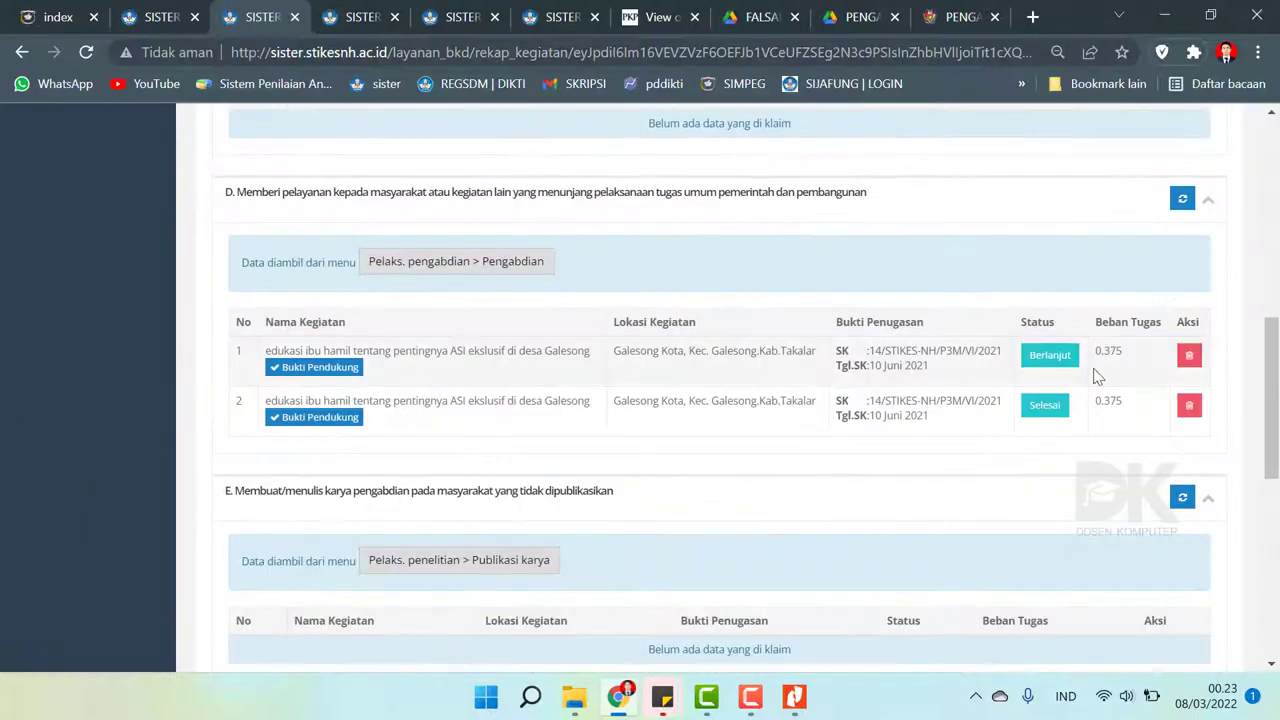
{"action": "left_click_drag", "start_coordinate": [1272, 400], "coordinate": [1265, 245]}
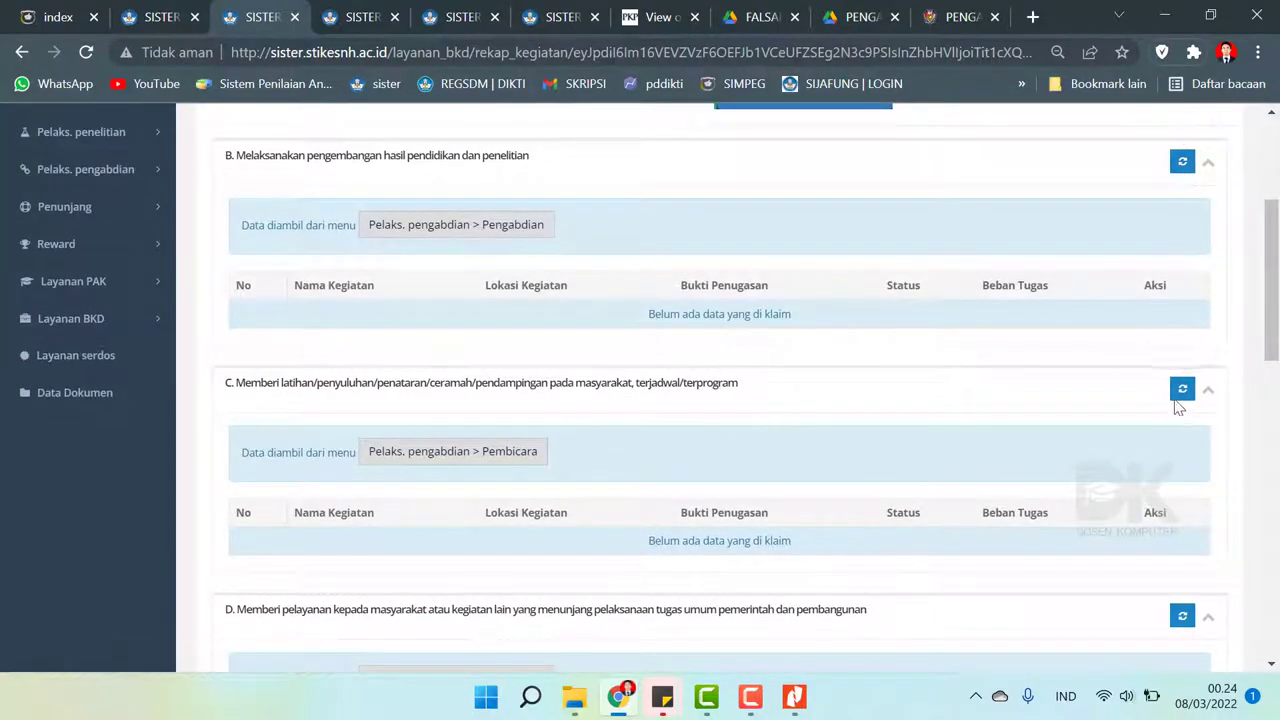
{"action": "scroll", "coordinate": [1180, 405], "scroll_direction": "down", "scroll_amount": 3}
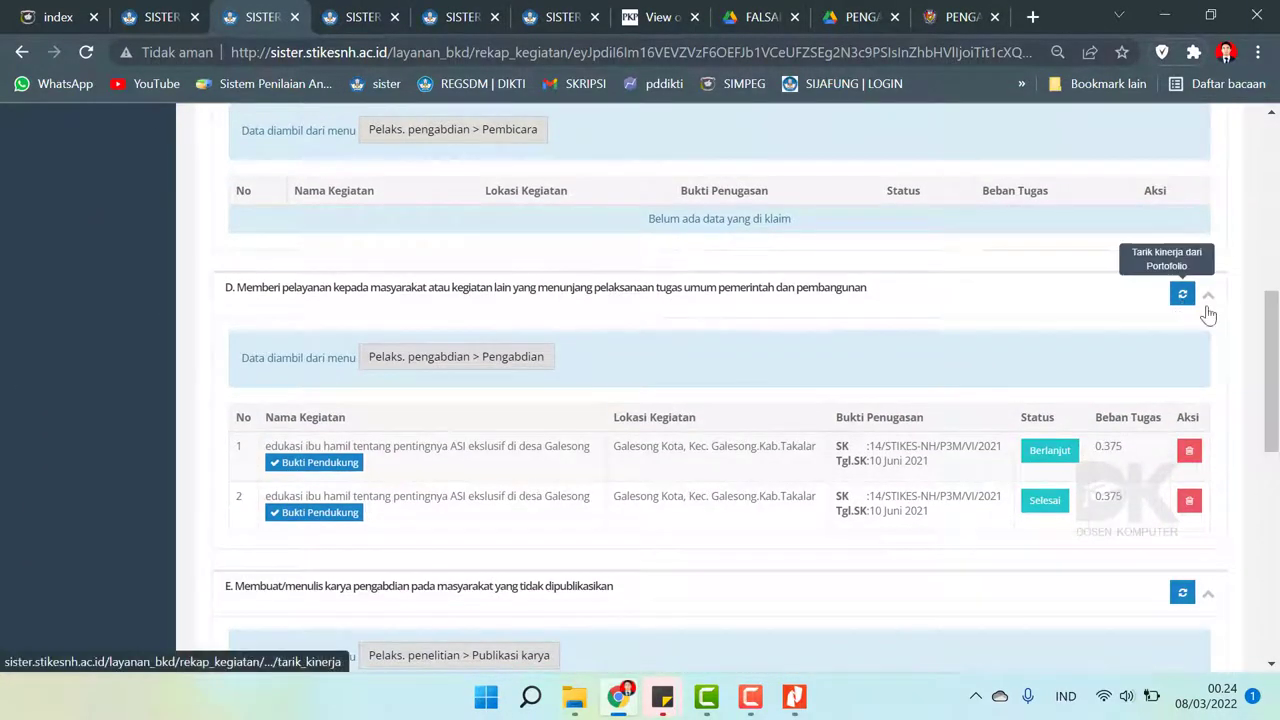
{"action": "scroll", "coordinate": [1208, 314], "scroll_direction": "down", "scroll_amount": 1}
- Re-pull section D from the portfolio and dismiss the no-new-activities message
{"action": "left_click", "coordinate": [1177, 218]}
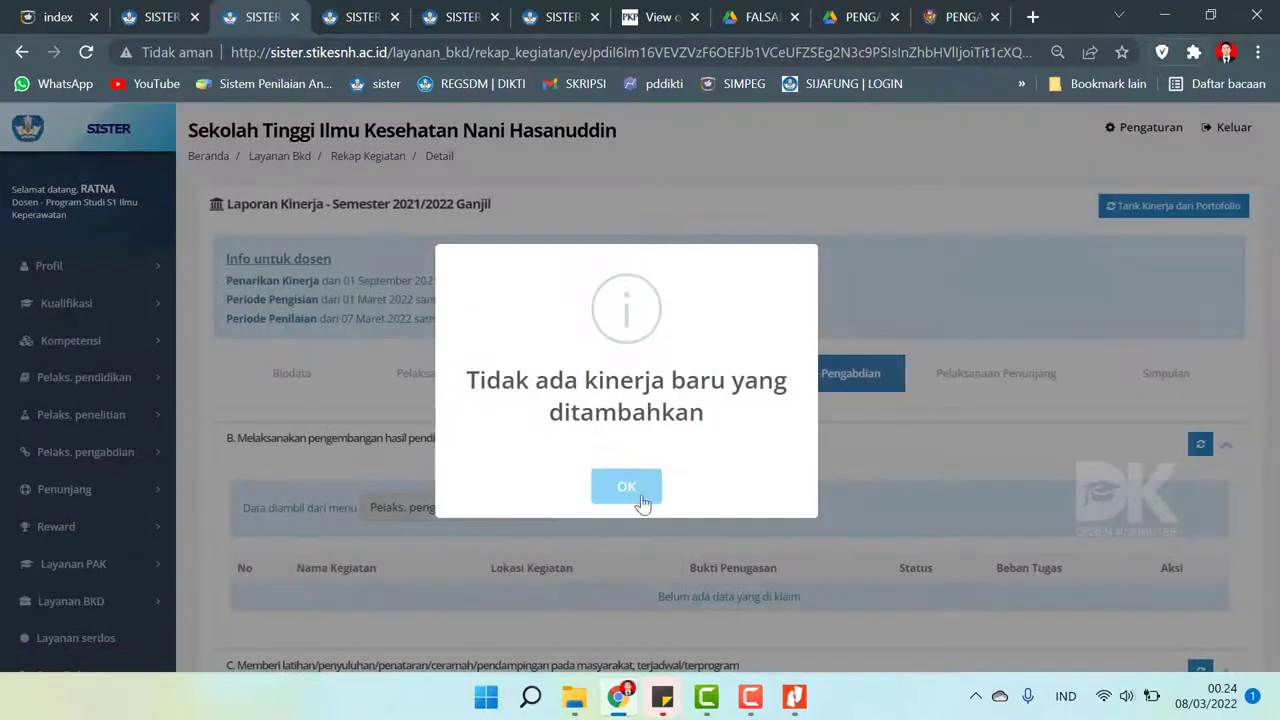
{"action": "left_click", "coordinate": [625, 485]}
{"action": "left_click_drag", "start_coordinate": [1272, 265], "coordinate": [1274, 480]}
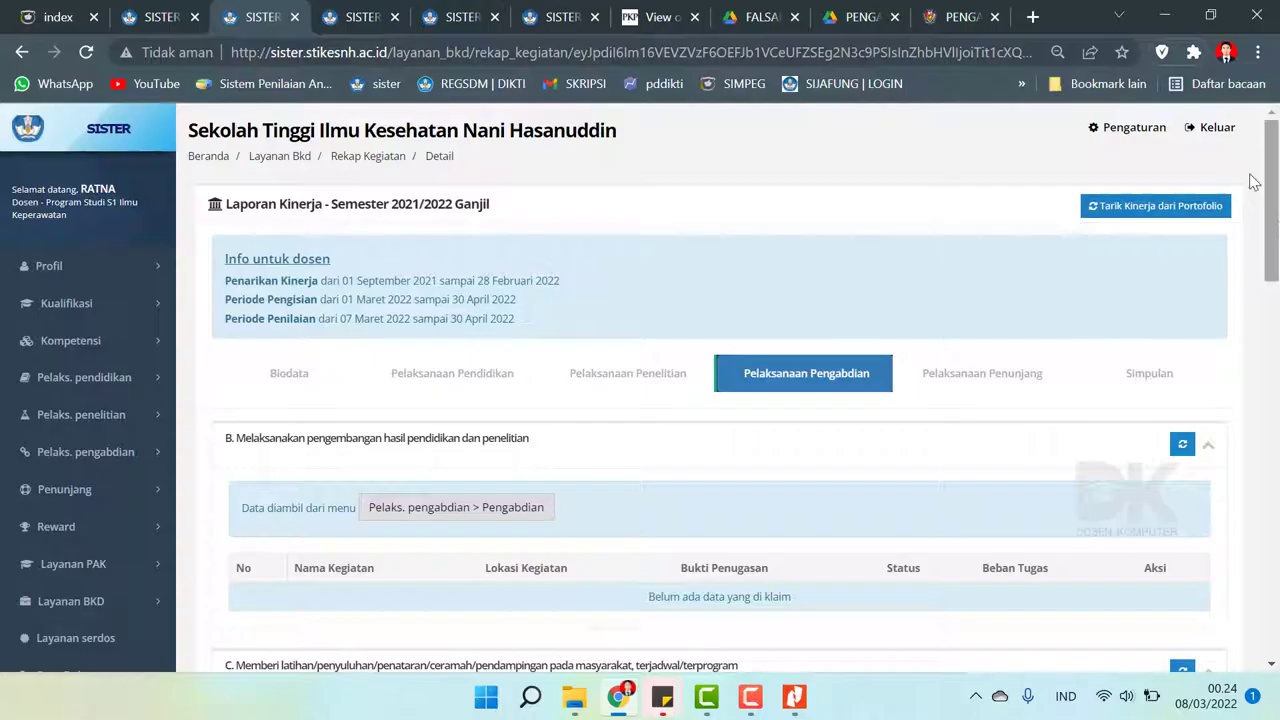
{"action": "left_click_drag", "start_coordinate": [1272, 185], "coordinate": [1272, 405]}
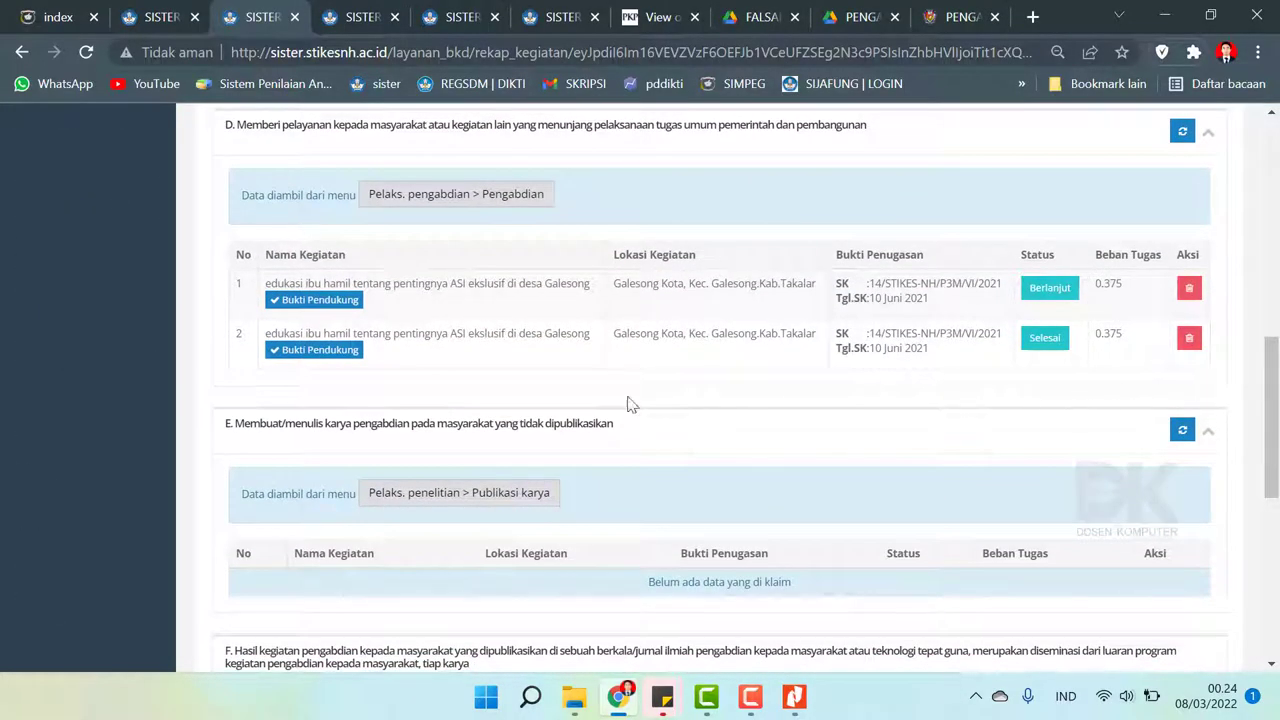
{"action": "left_click", "coordinate": [310, 304]}
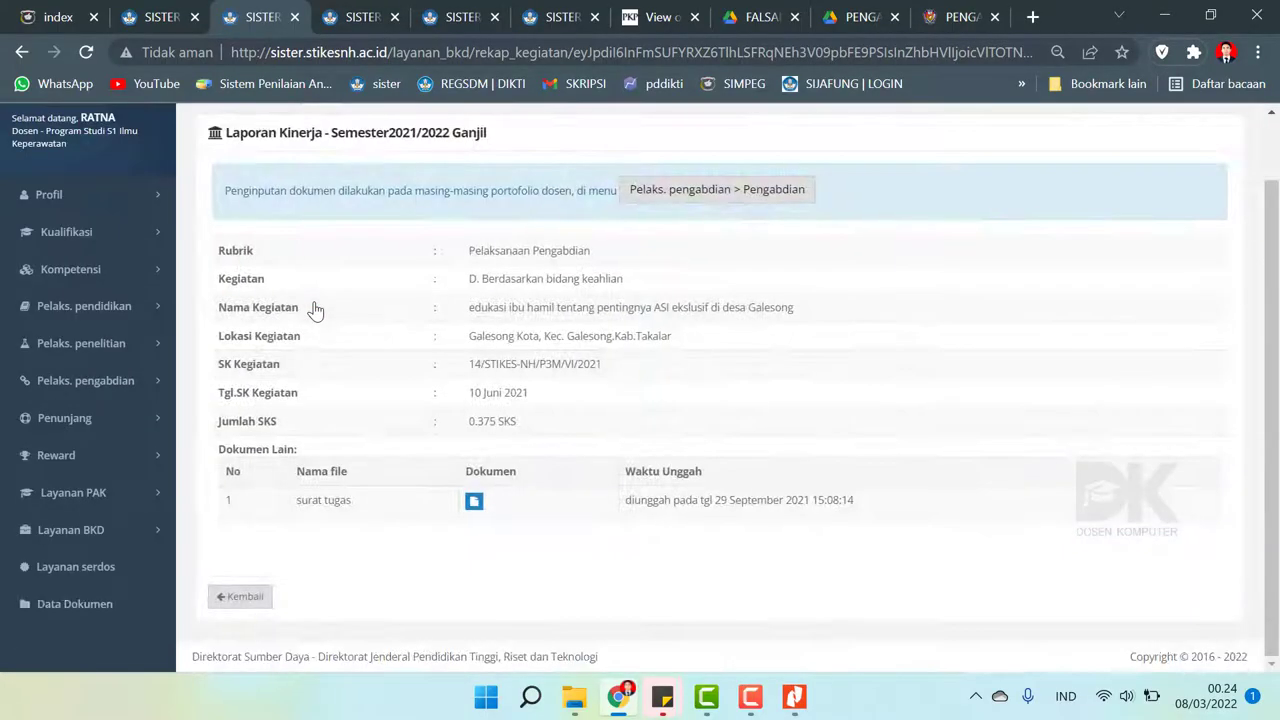
{"action": "left_click", "coordinate": [474, 502]}
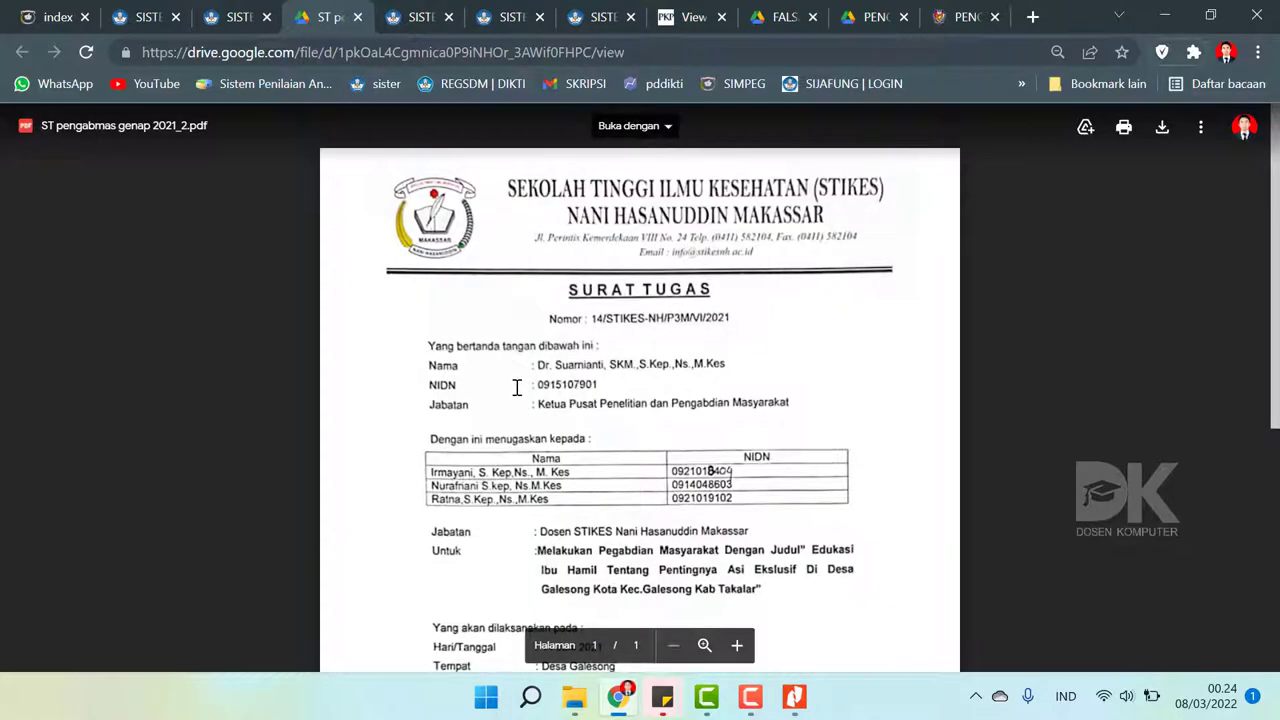
{"action": "scroll", "coordinate": [516, 387], "scroll_direction": "down", "scroll_amount": 2}
{"action": "scroll", "coordinate": [516, 387], "scroll_direction": "down", "scroll_amount": 1}
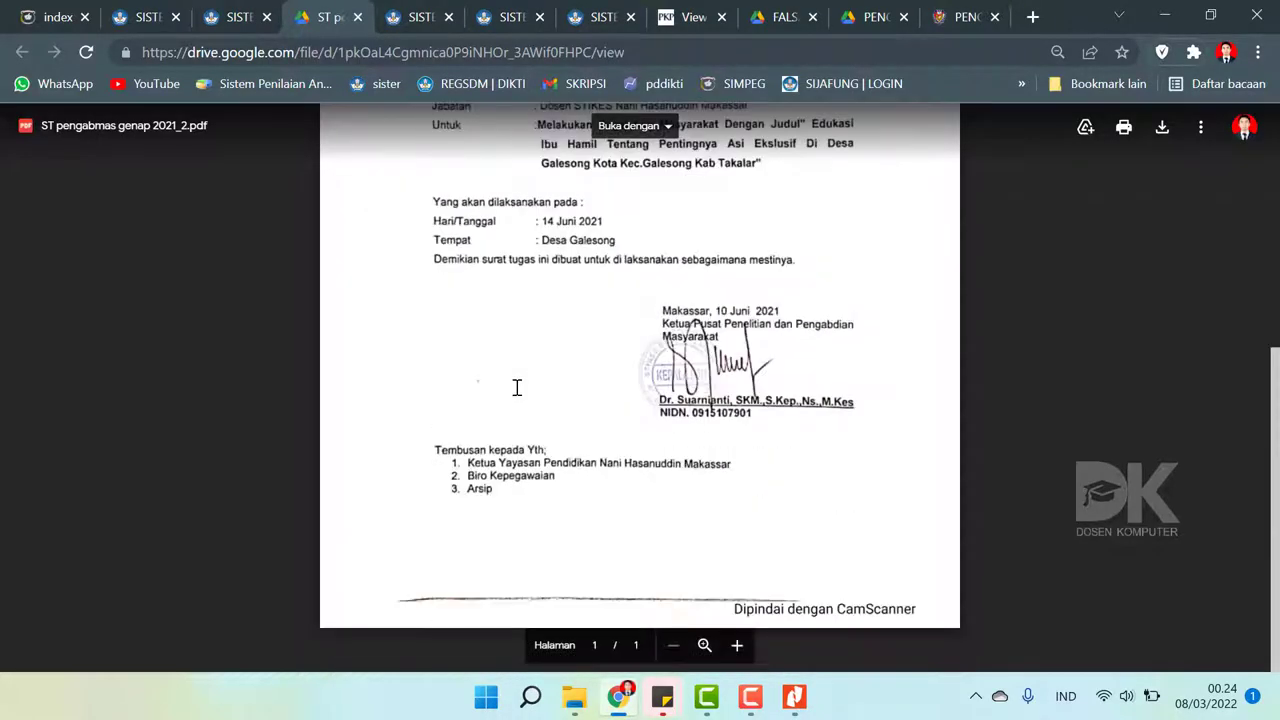
{"action": "scroll", "coordinate": [516, 387], "scroll_direction": "up", "scroll_amount": 2}
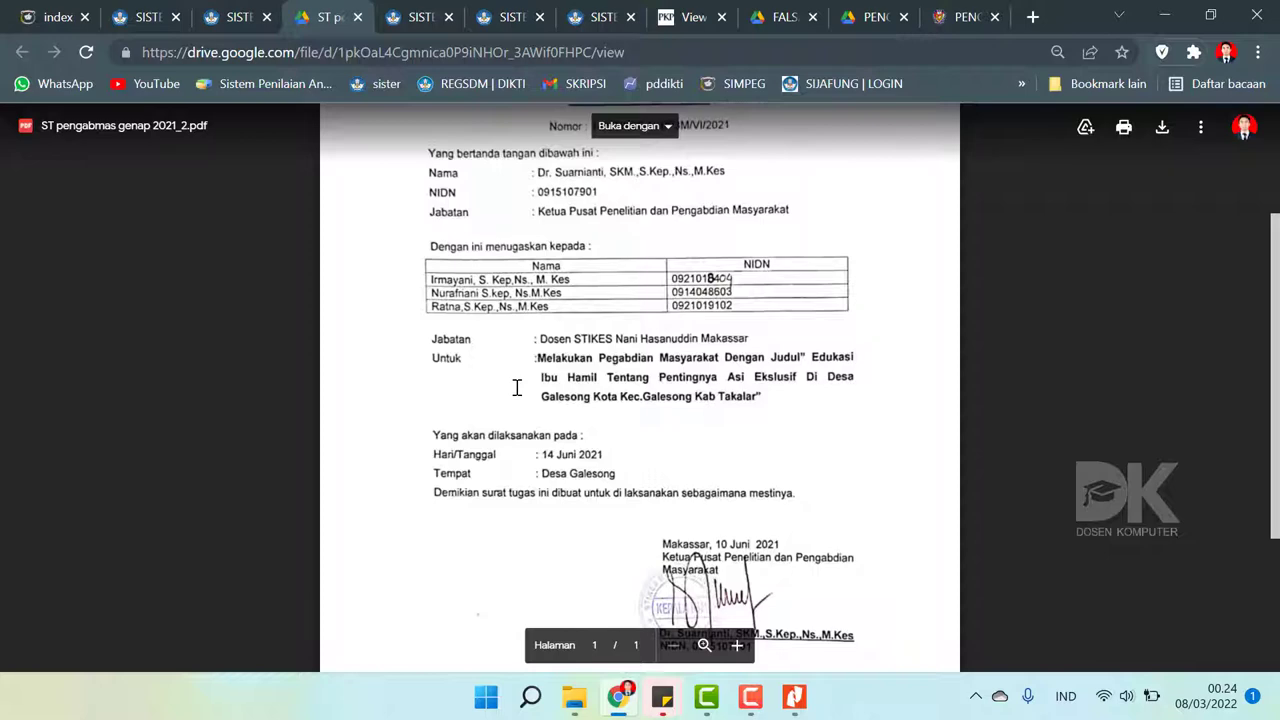
{"action": "scroll", "coordinate": [516, 387], "scroll_direction": "up", "scroll_amount": 2}
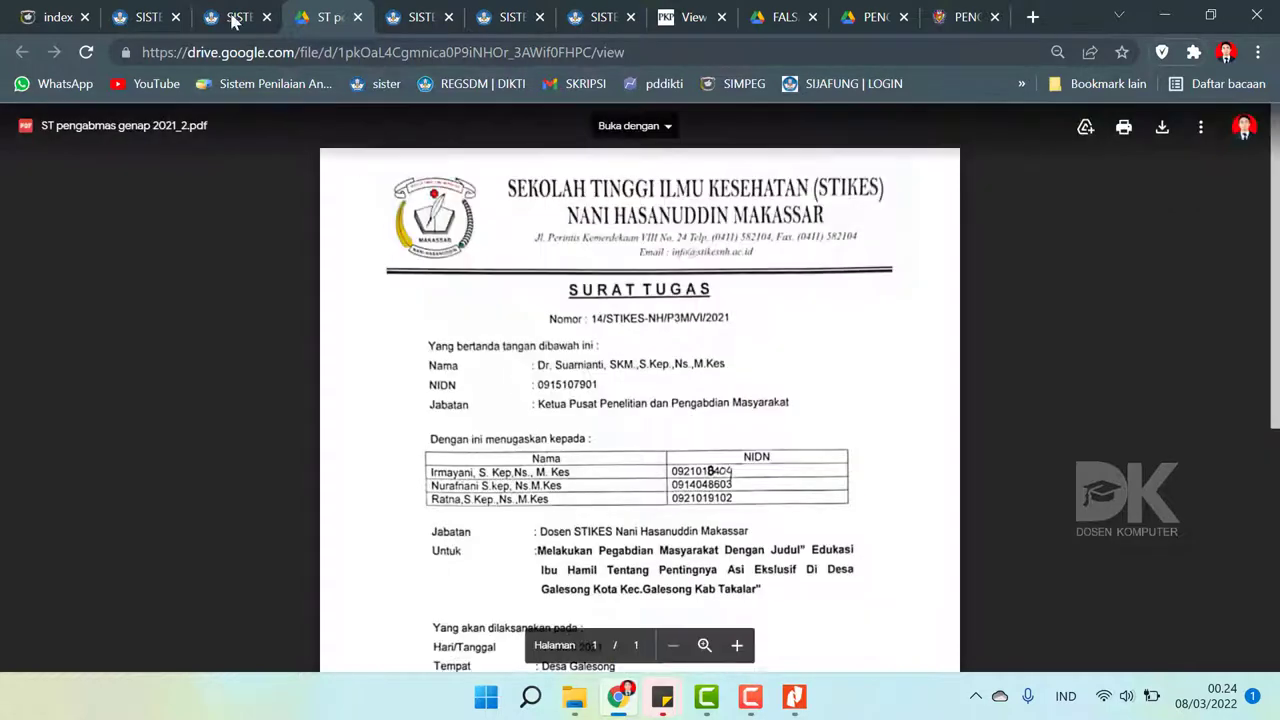
{"action": "left_click", "coordinate": [242, 16]}
{"action": "left_click", "coordinate": [357, 17]}
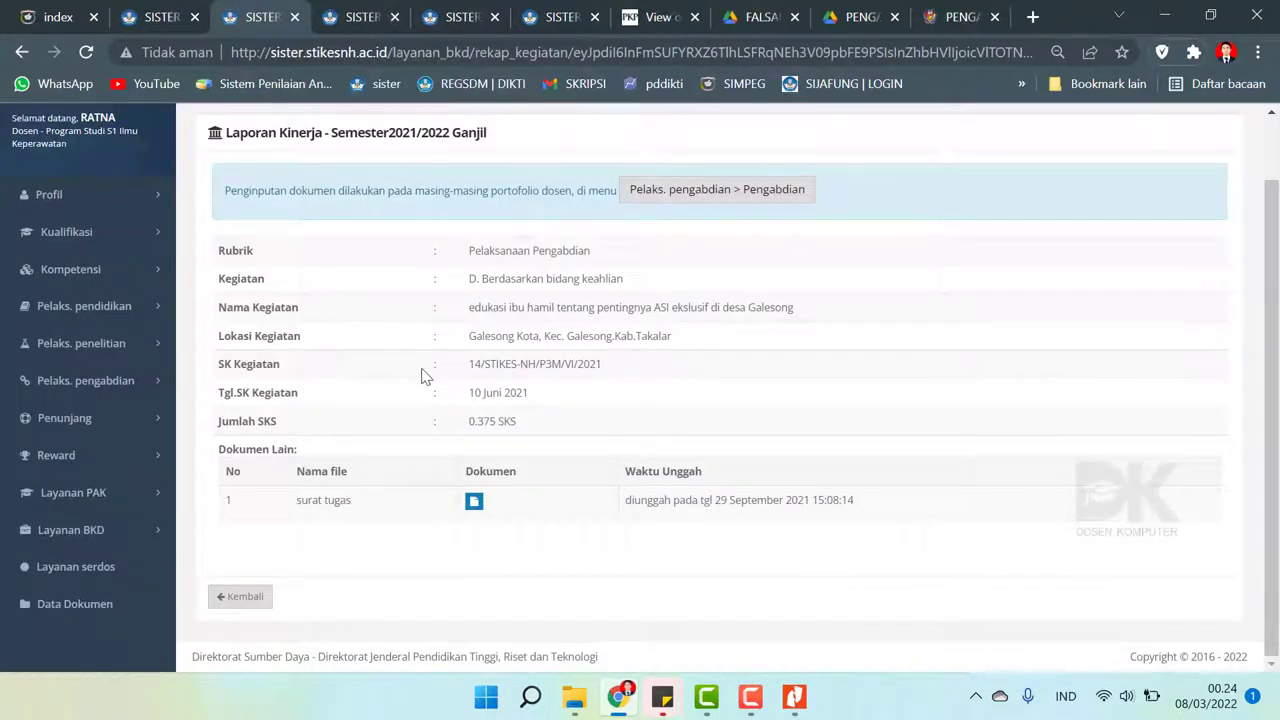
{"action": "scroll", "coordinate": [421, 376], "scroll_direction": "up", "scroll_amount": 1}
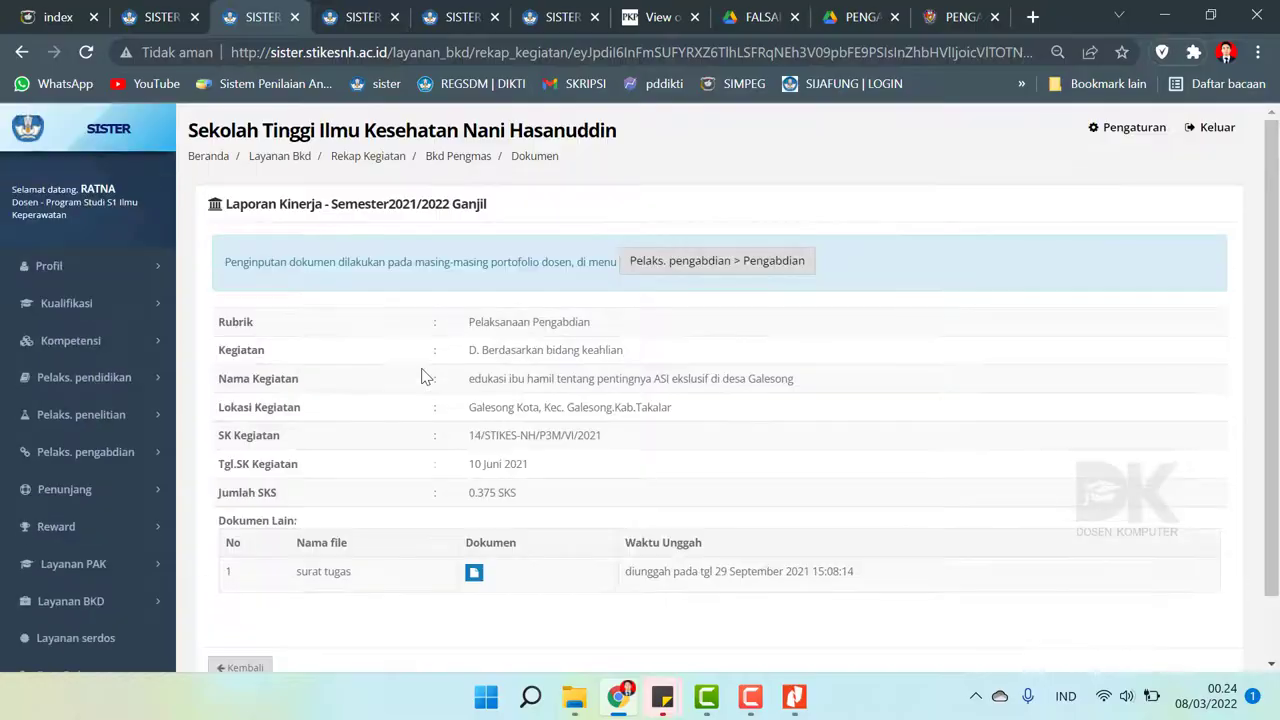
{"action": "left_click", "coordinate": [22, 52]}
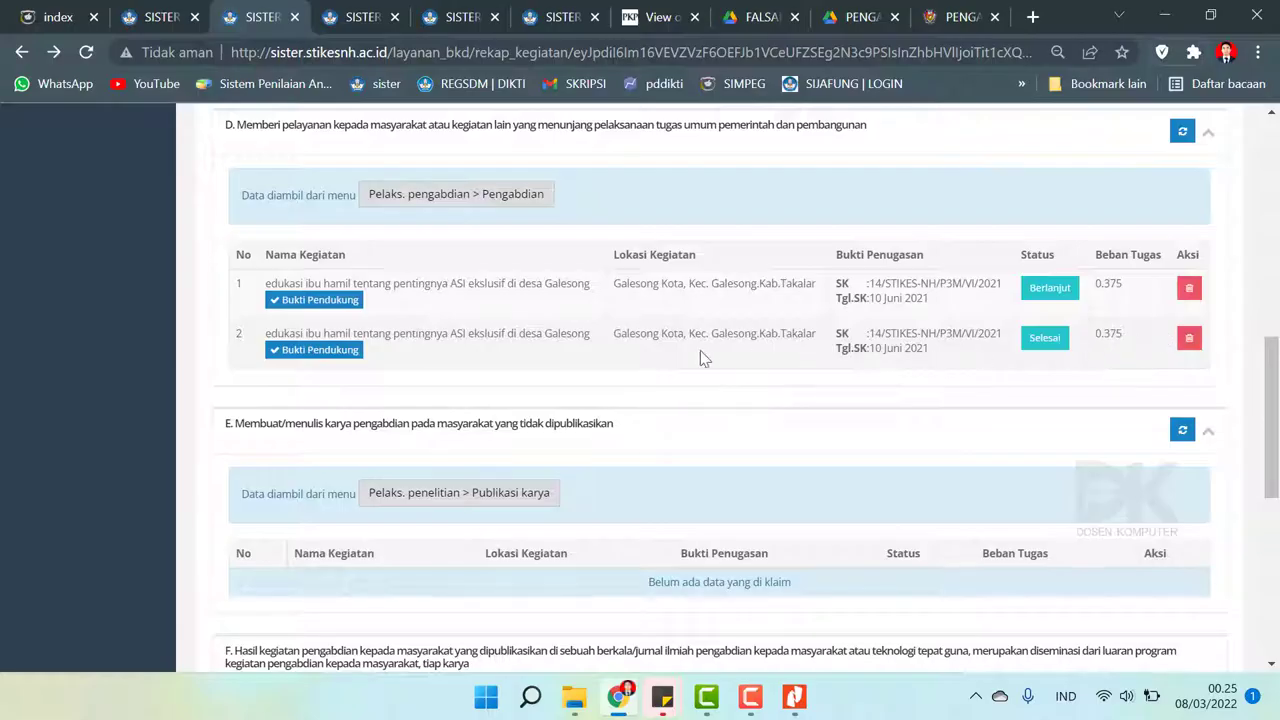
- Delete the duplicate 'Berlanjut' Galesong row from section D, keeping the Selesai entry at 0.375
{"action": "left_click_drag", "start_coordinate": [231, 283], "coordinate": [868, 438]}
{"action": "left_click", "coordinate": [871, 478]}
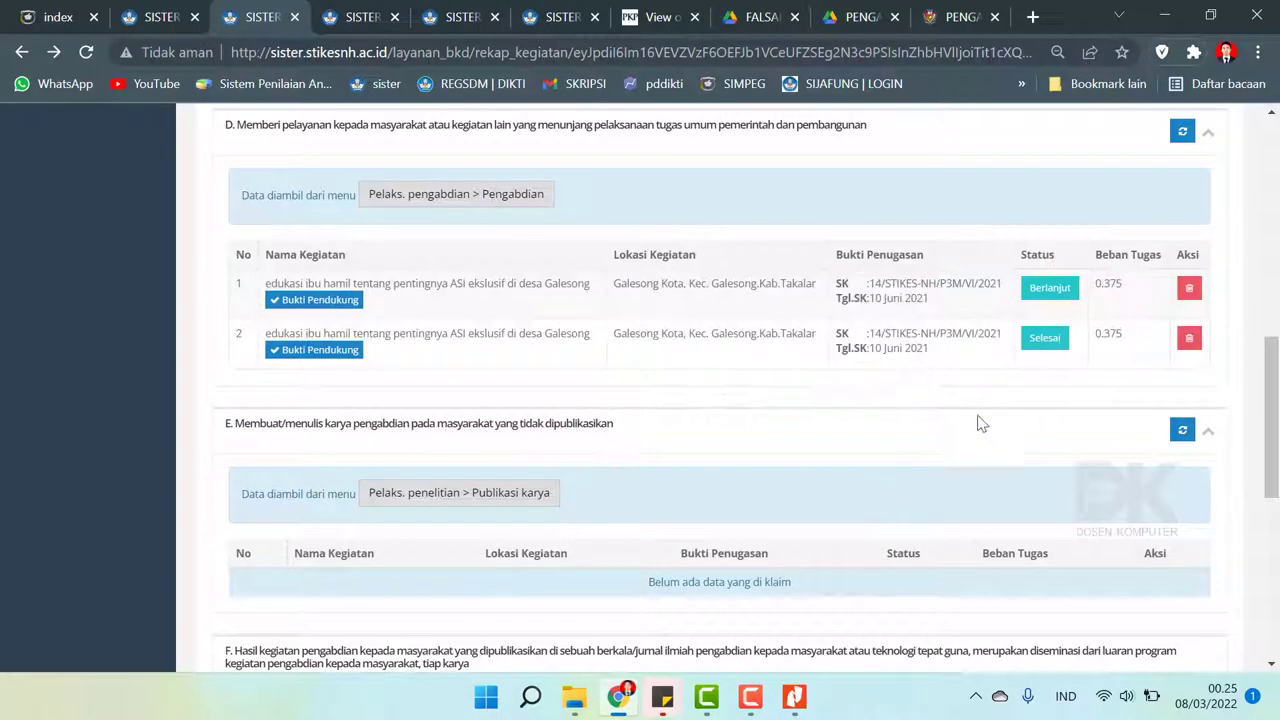
{"action": "left_click", "coordinate": [1189, 289]}
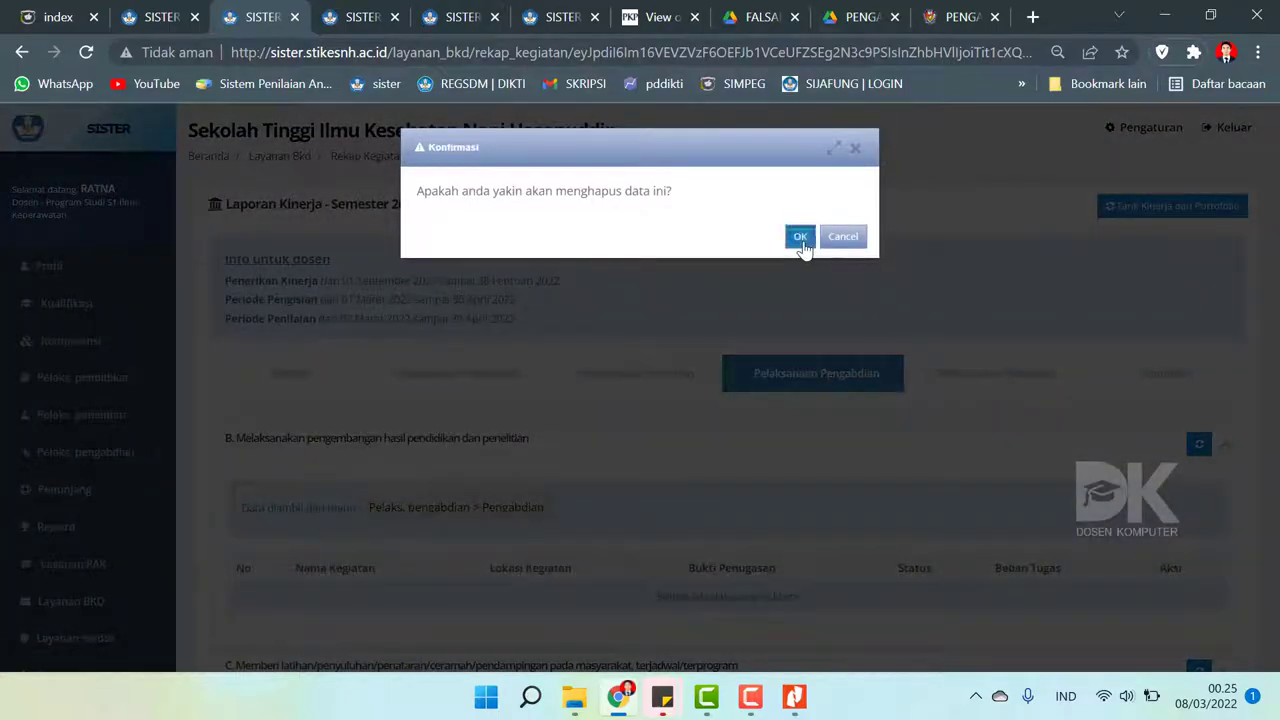
{"action": "left_click", "coordinate": [802, 244]}
{"action": "scroll", "coordinate": [784, 480], "scroll_direction": "down", "scroll_amount": 15}
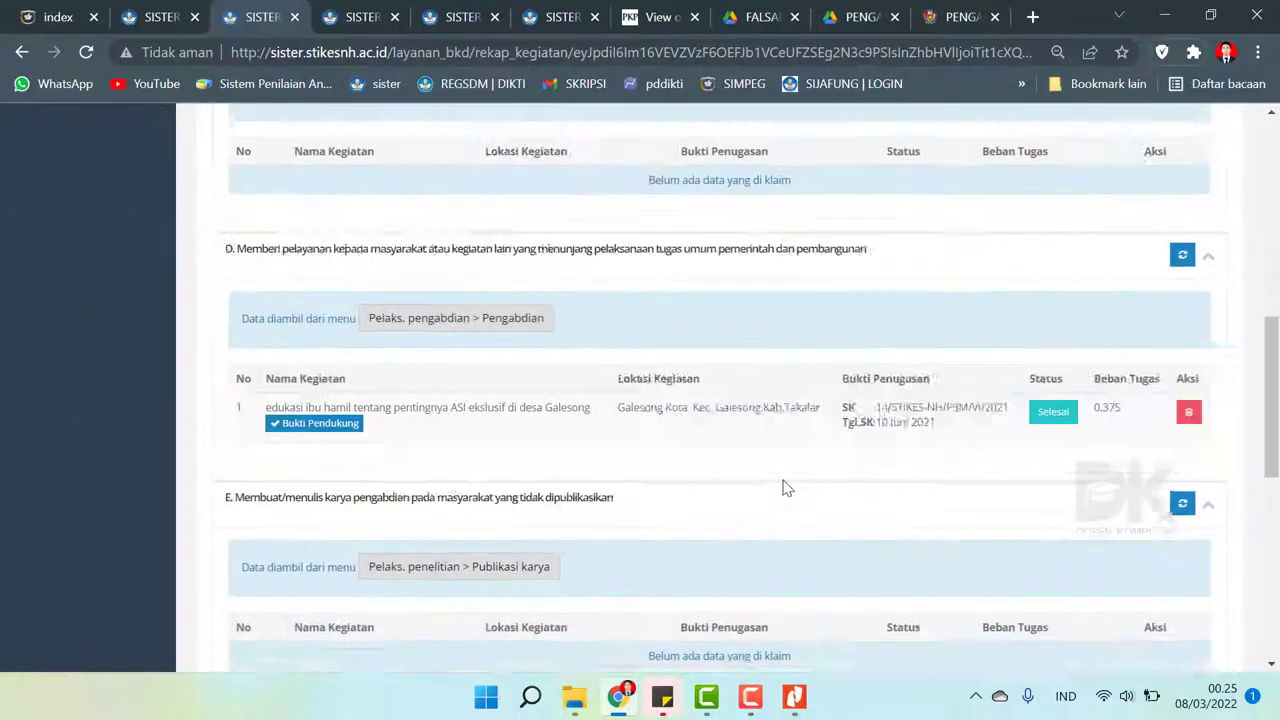
{"action": "scroll", "coordinate": [784, 487], "scroll_direction": "up", "scroll_amount": 3}
{"action": "scroll", "coordinate": [960, 615], "scroll_direction": "down", "scroll_amount": 2}
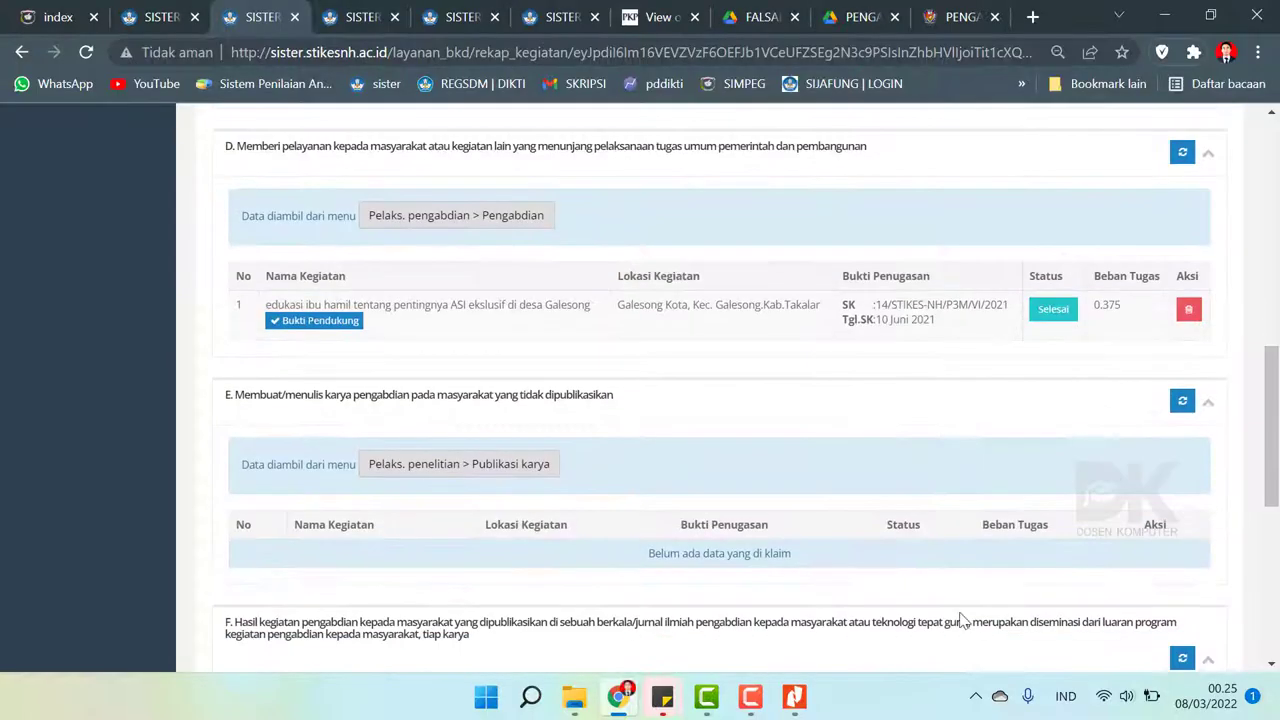
{"action": "left_click", "coordinate": [586, 698]}
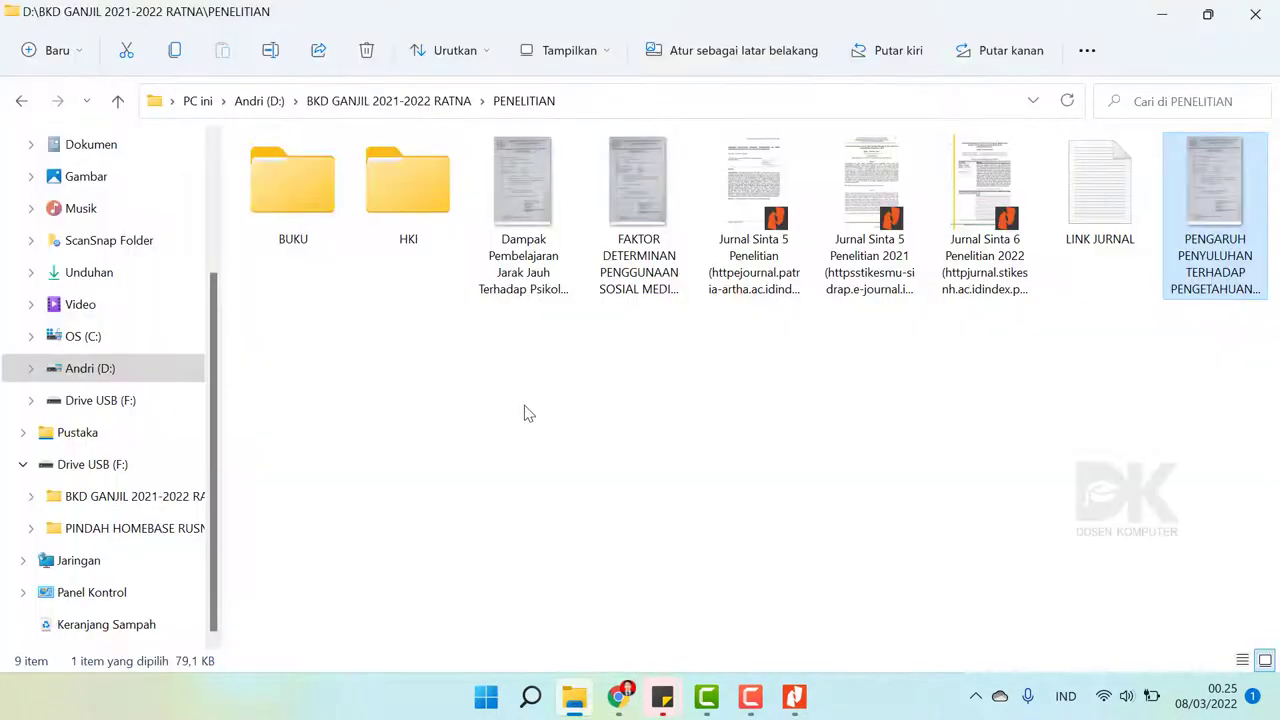
- Open PENGABDIAN under BKD GANJIL 2021-2022 RATNA and view its files as large icons (Ikon besar)
{"action": "left_click", "coordinate": [21, 101]}
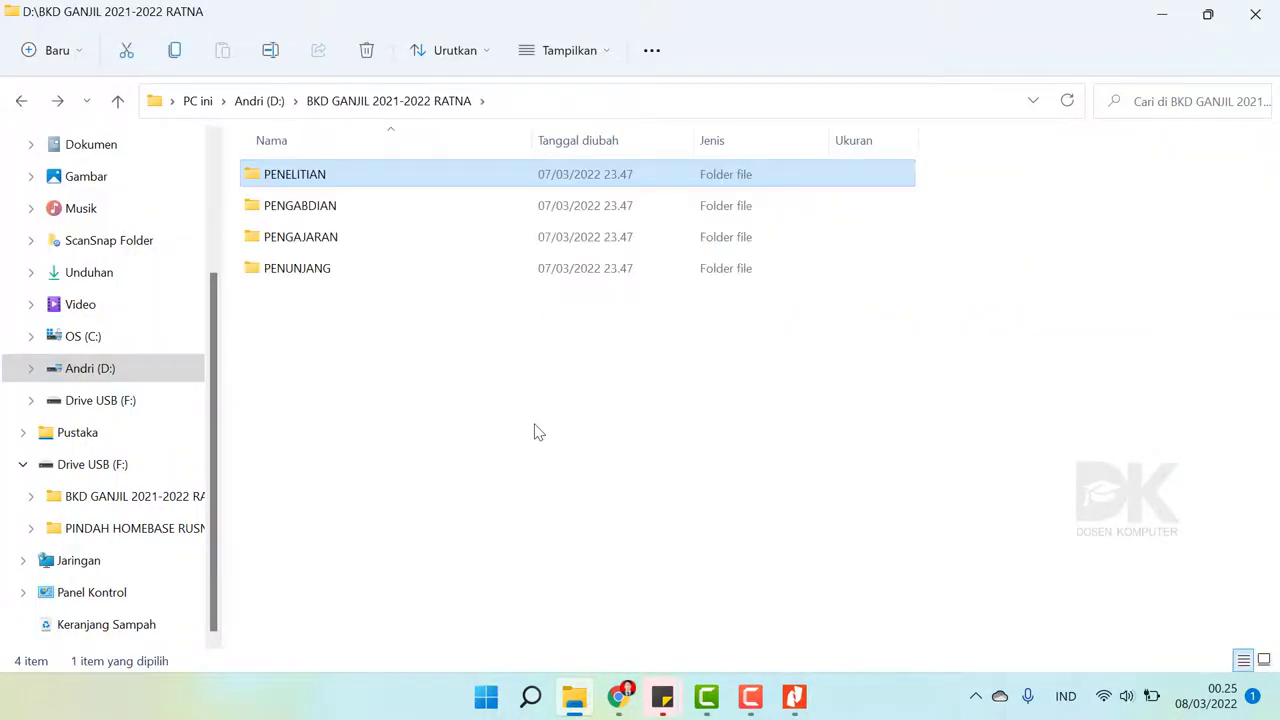
{"action": "double_click", "coordinate": [300, 206]}
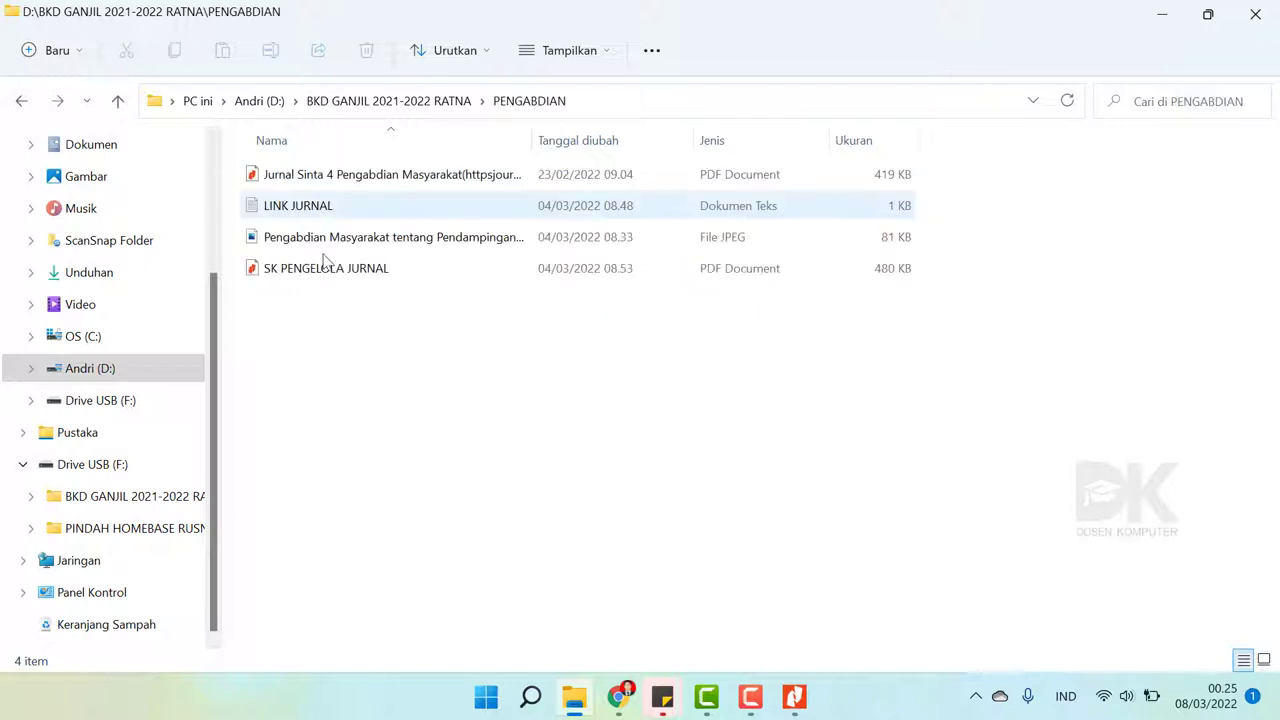
{"action": "right_click", "coordinate": [445, 352]}
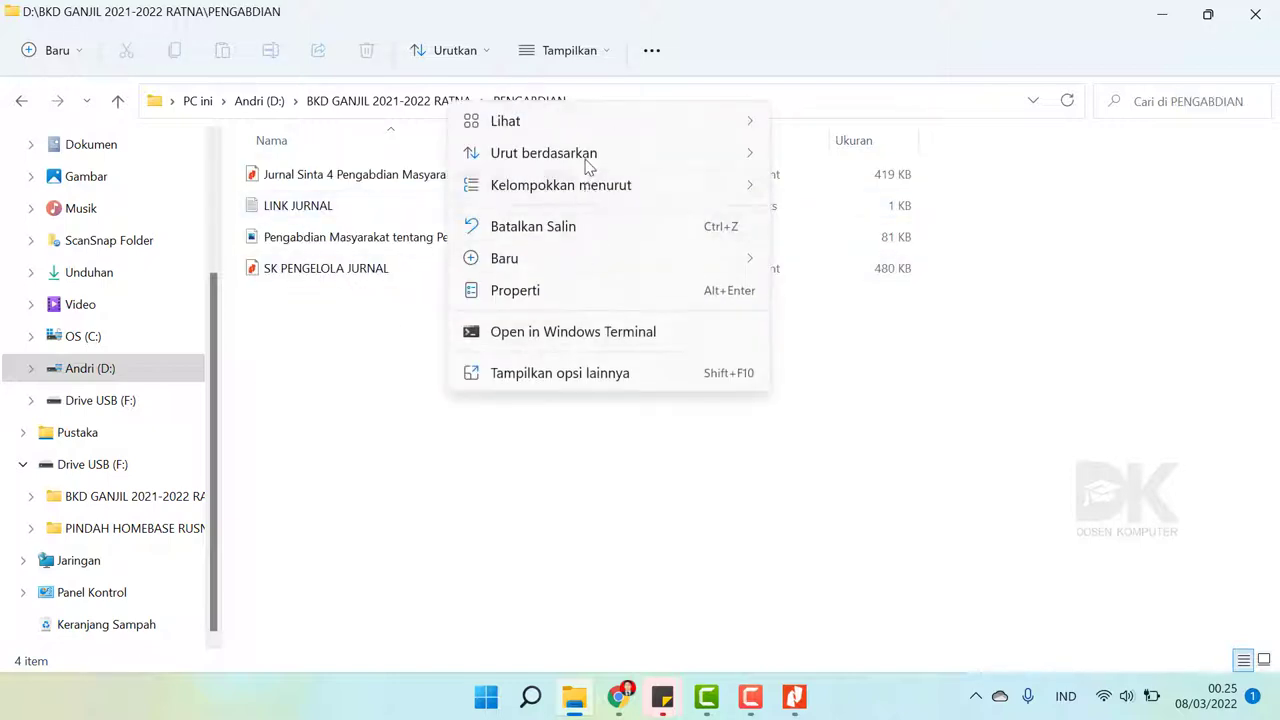
{"action": "mouse_move", "coordinate": [586, 124]}
{"action": "left_click", "coordinate": [898, 163]}
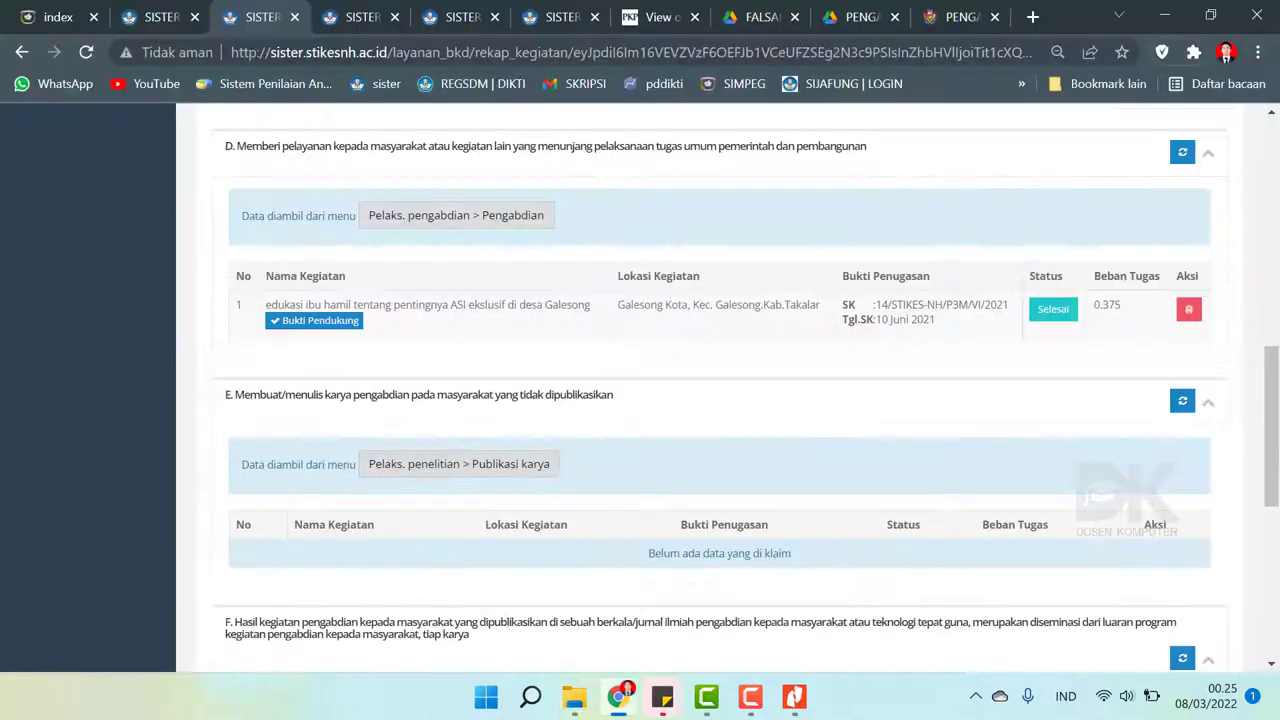
- Back in Chrome, open Publikasi karya from the Pelaks. penelitian sidebar group
{"action": "left_click", "coordinate": [619, 696]}
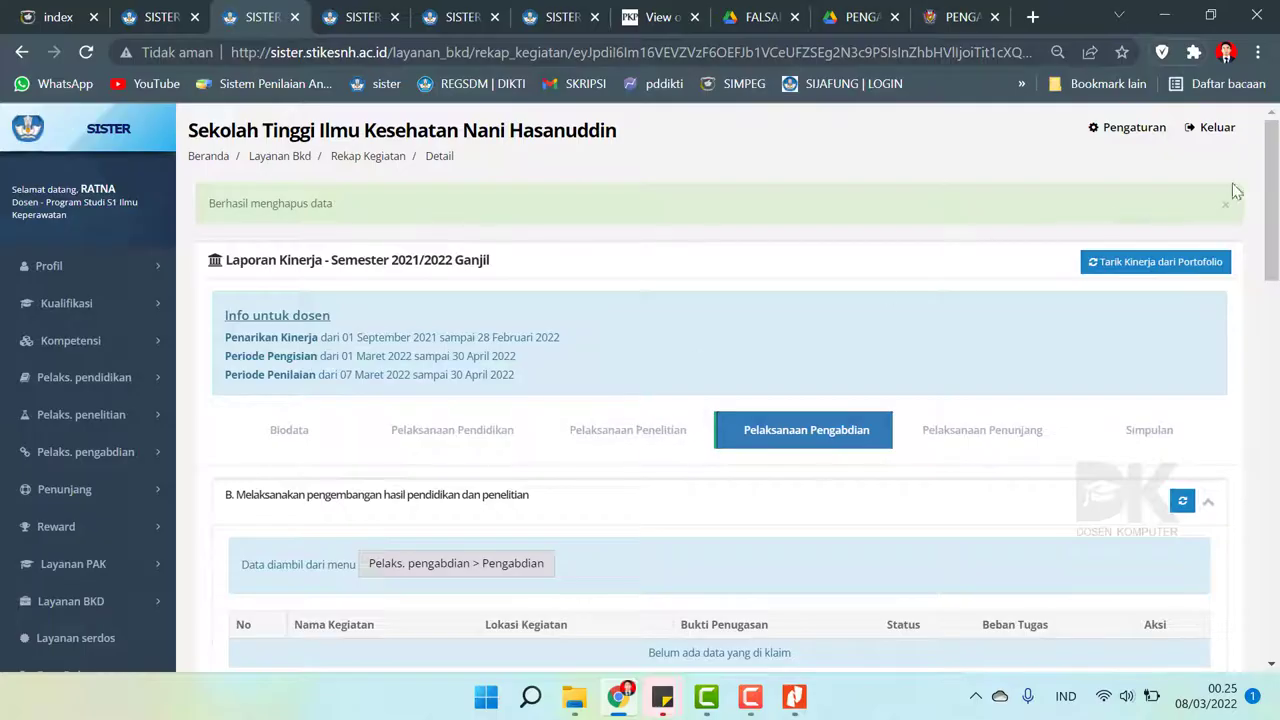
{"action": "mouse_move", "coordinate": [1275, 195]}
{"action": "left_mouse_down"}
{"action": "mouse_move", "coordinate": [1277, 222]}
{"action": "mouse_move", "coordinate": [1277, 200]}
{"action": "left_mouse_up"}
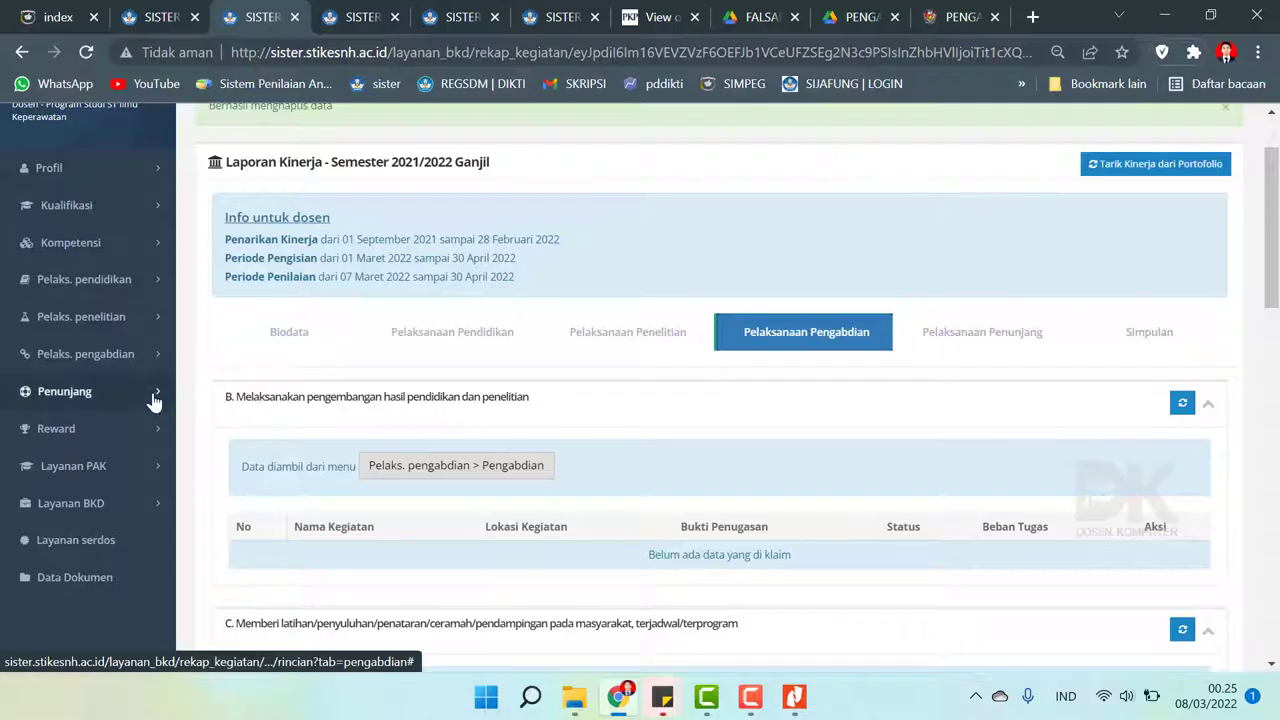
{"action": "left_click", "coordinate": [105, 316]}
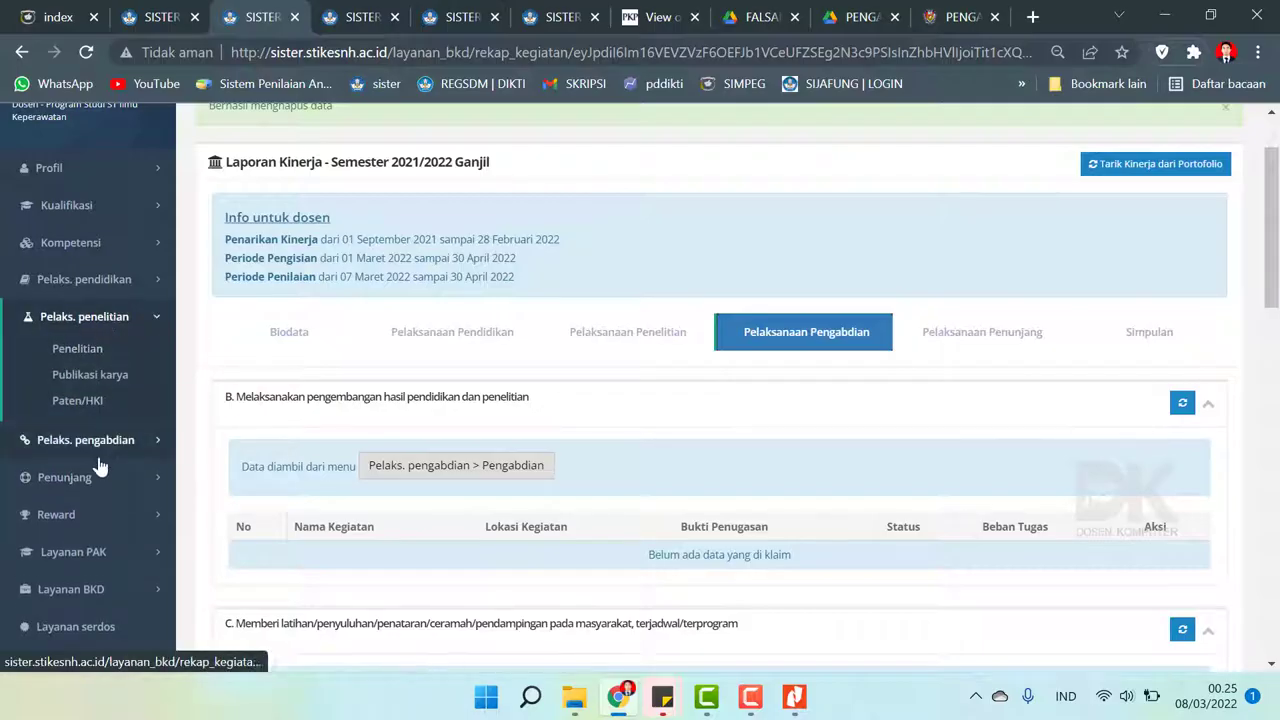
{"action": "left_click", "coordinate": [96, 382]}
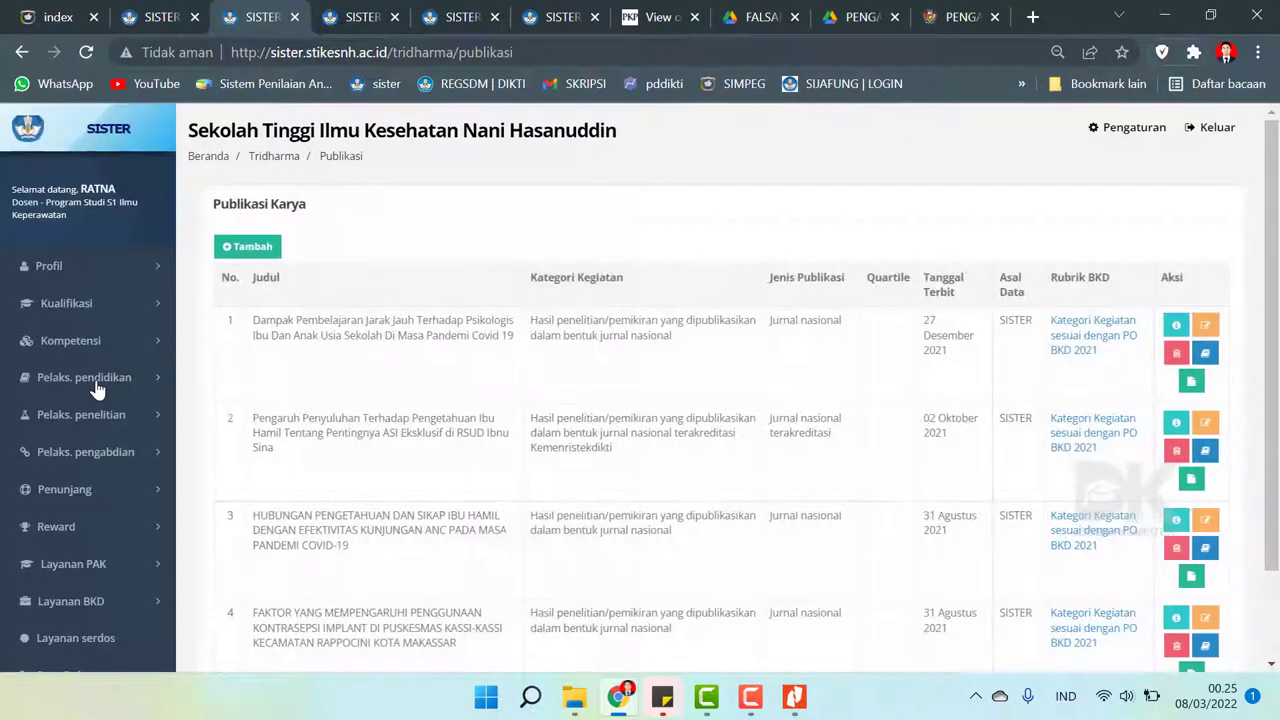
- Start a new published work classified as published Pelaksanaan Pengabdian Kepada Masyarakat results
{"action": "left_click", "coordinate": [230, 252]}
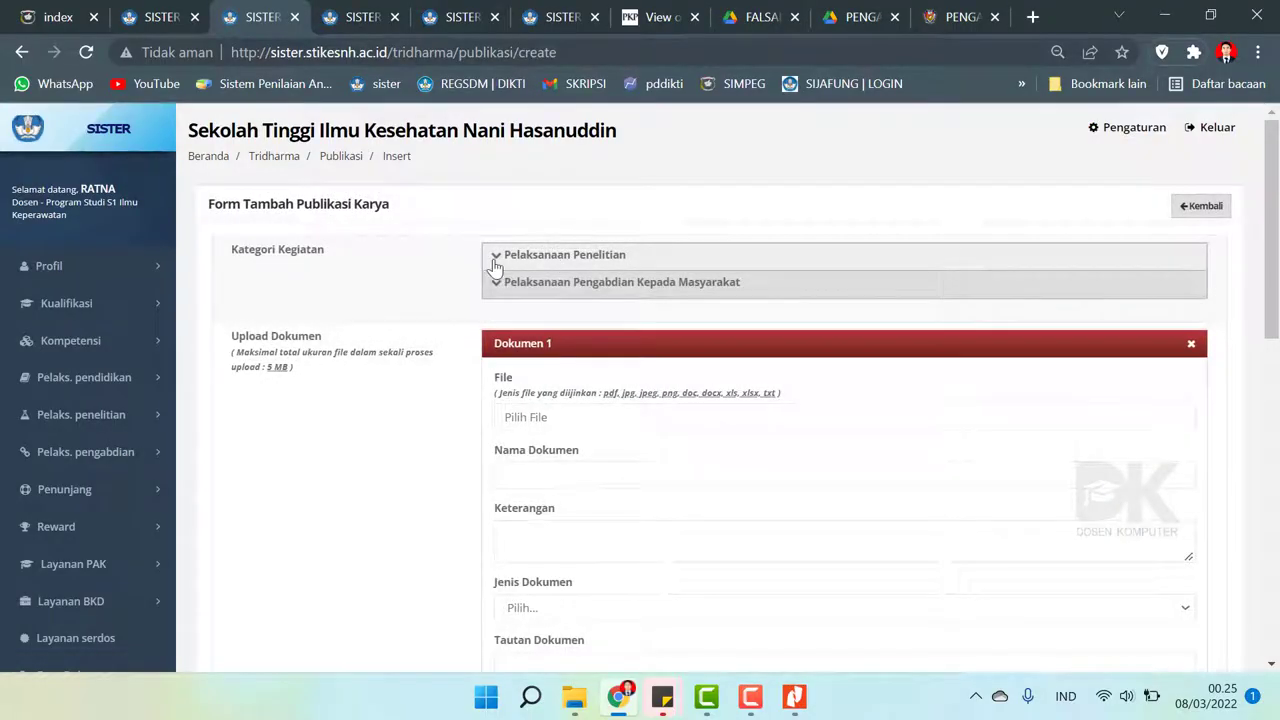
{"action": "left_click", "coordinate": [505, 287]}
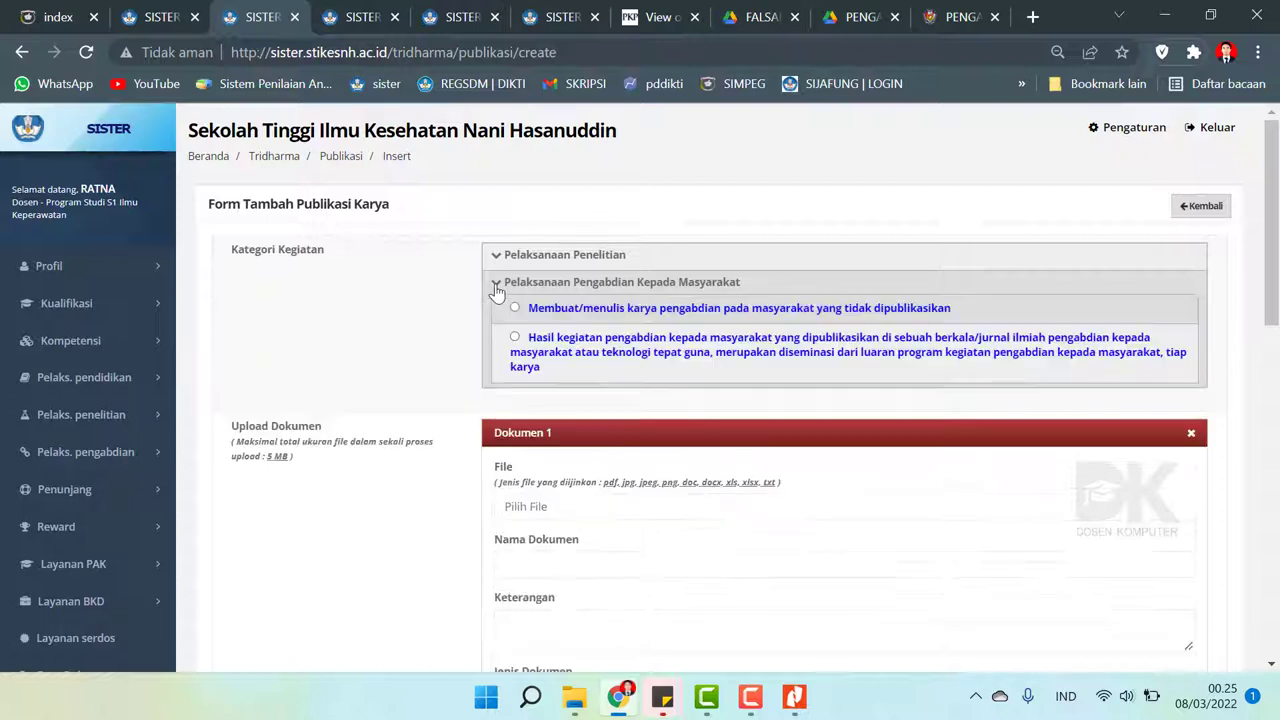
{"action": "left_click", "coordinate": [514, 339]}
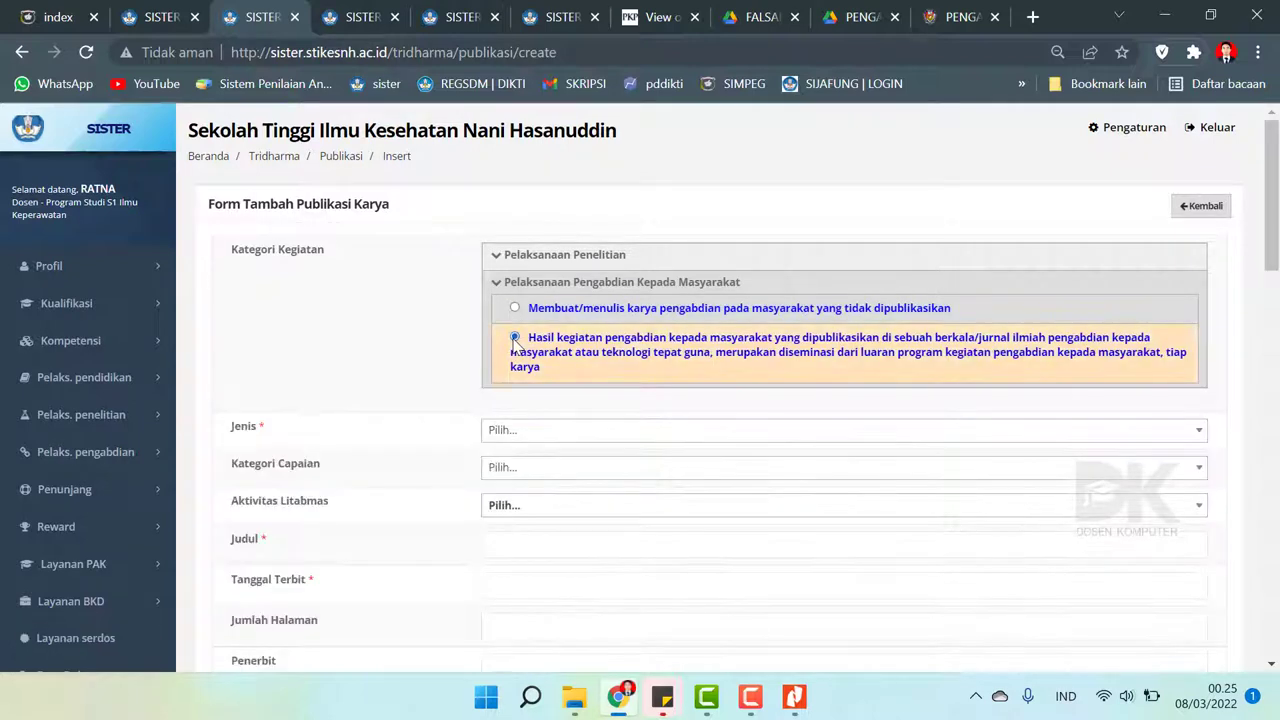
{"action": "scroll", "coordinate": [514, 345], "scroll_direction": "down", "scroll_amount": 3}
{"action": "scroll", "coordinate": [623, 369], "scroll_direction": "up", "scroll_amount": 2}
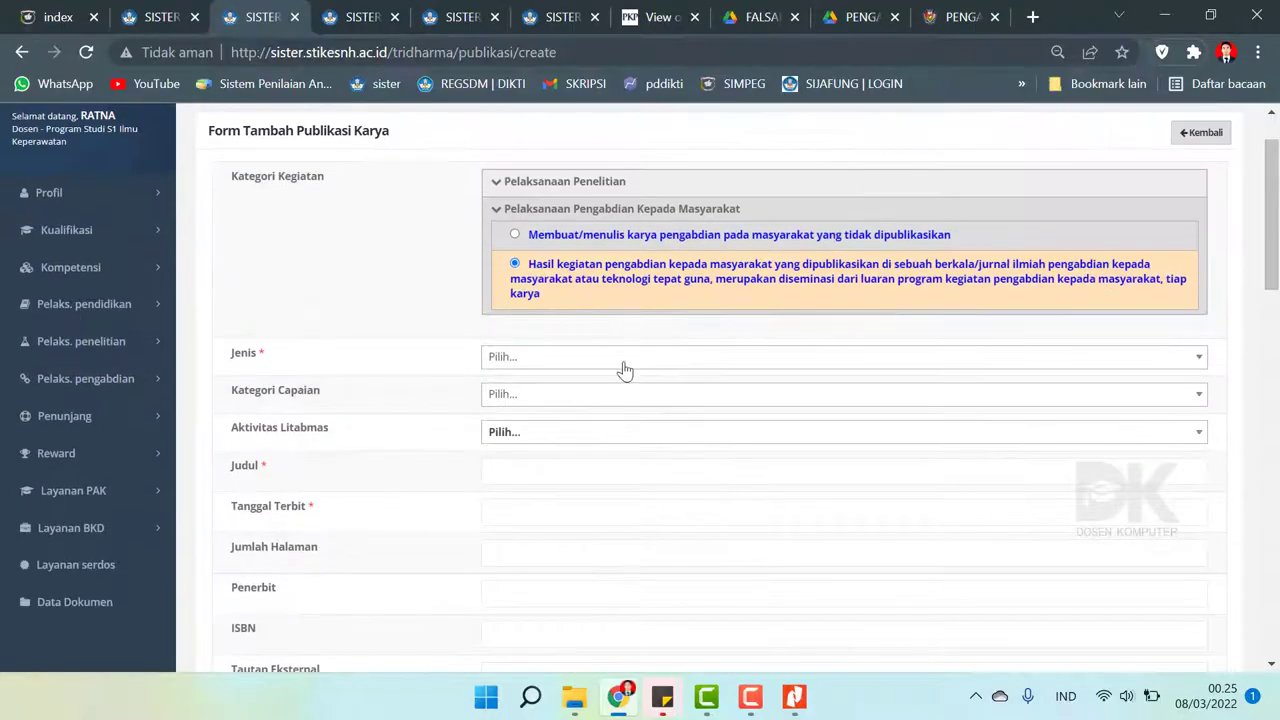
{"action": "left_click", "coordinate": [566, 360]}
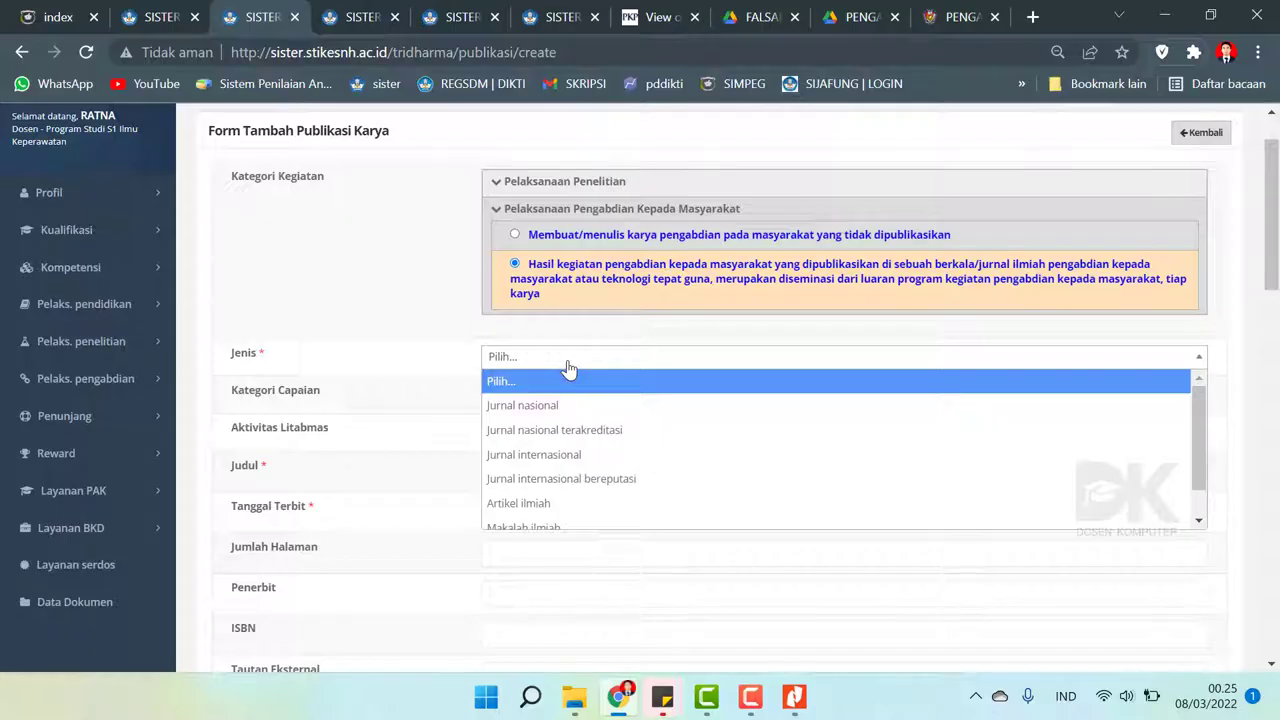
- Open the Jurnal Sinta 4 community-service article PDF from the PENGABDIAN folder for reference
{"action": "left_click", "coordinate": [795, 697]}
{"action": "left_click", "coordinate": [806, 707]}
{"action": "left_click", "coordinate": [574, 697]}
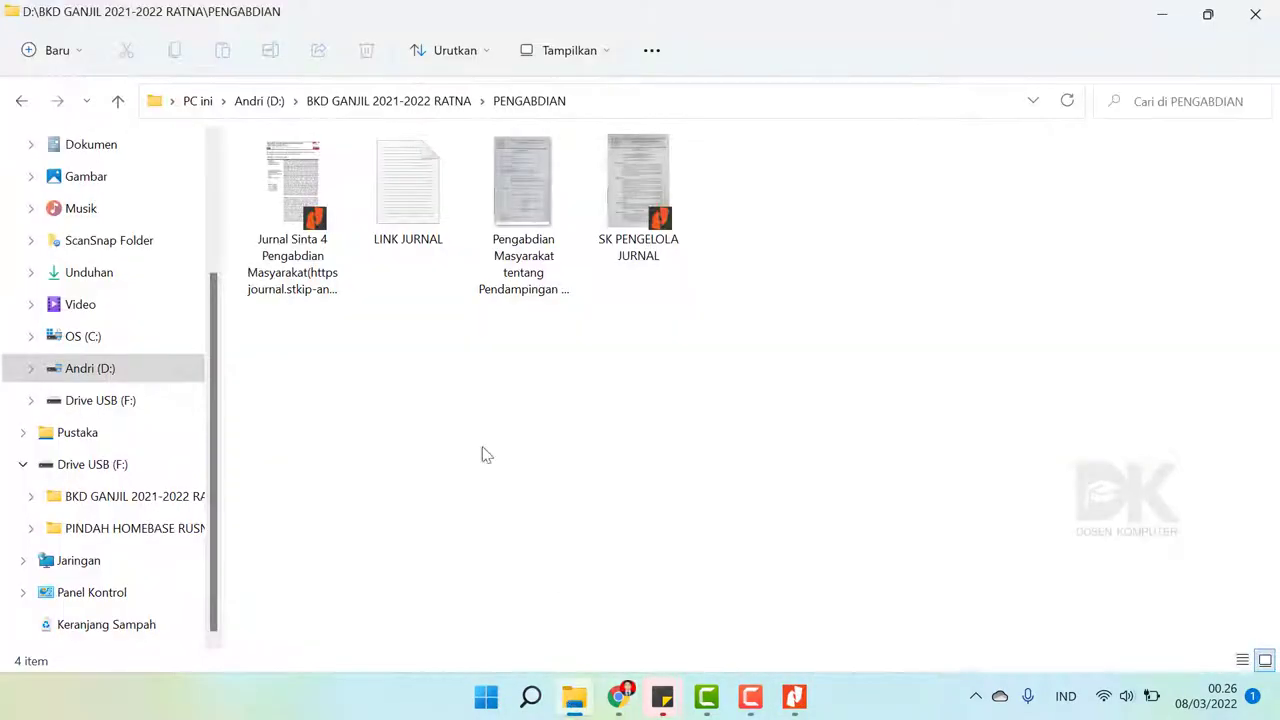
{"action": "left_click", "coordinate": [299, 182]}
{"action": "double_click", "coordinate": [299, 182]}
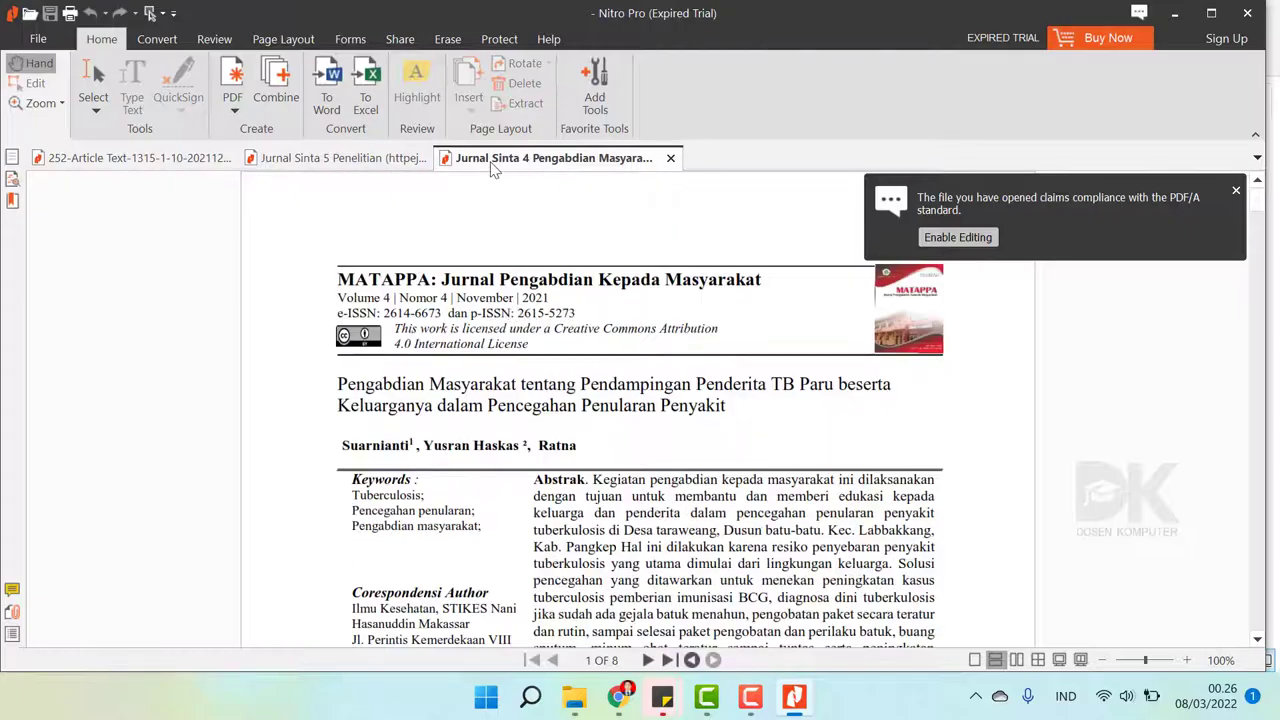
{"action": "left_click", "coordinate": [621, 705]}
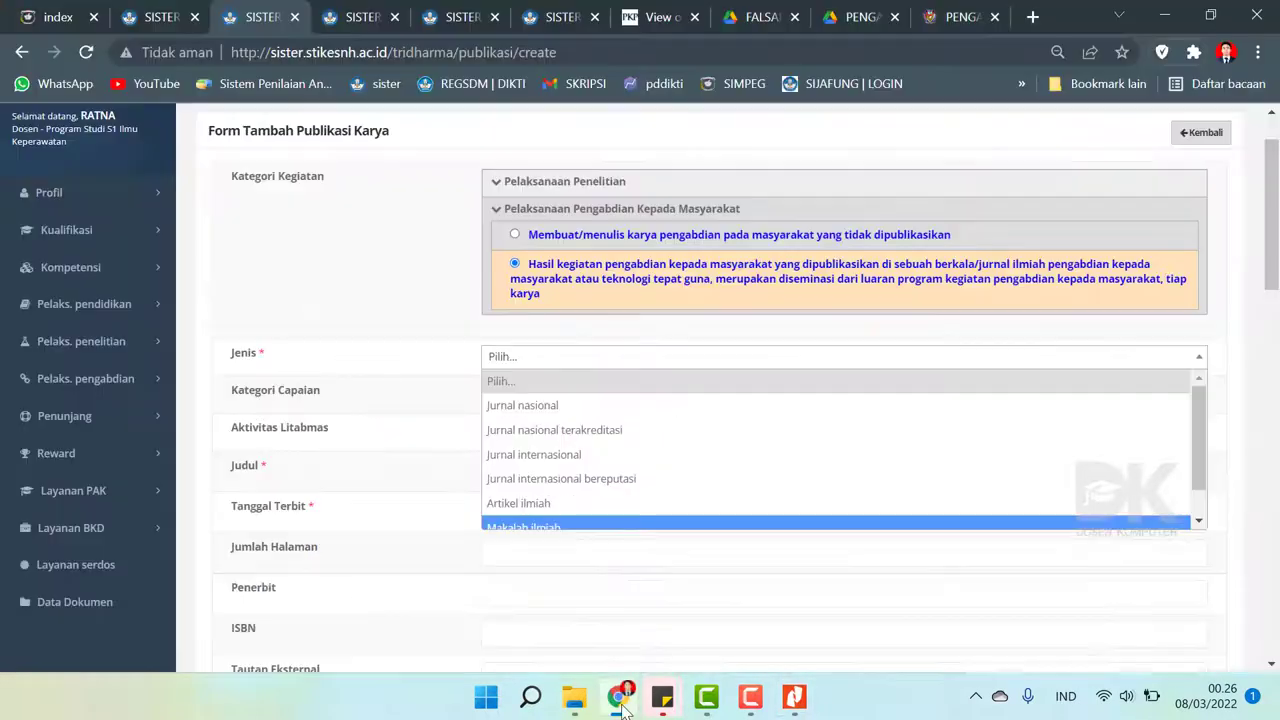
- Set Jenis to Jurnal nasional terakreditasi and Kategori Capaian to Publikasi
{"action": "left_click", "coordinate": [540, 429]}
{"action": "left_click", "coordinate": [535, 398]}
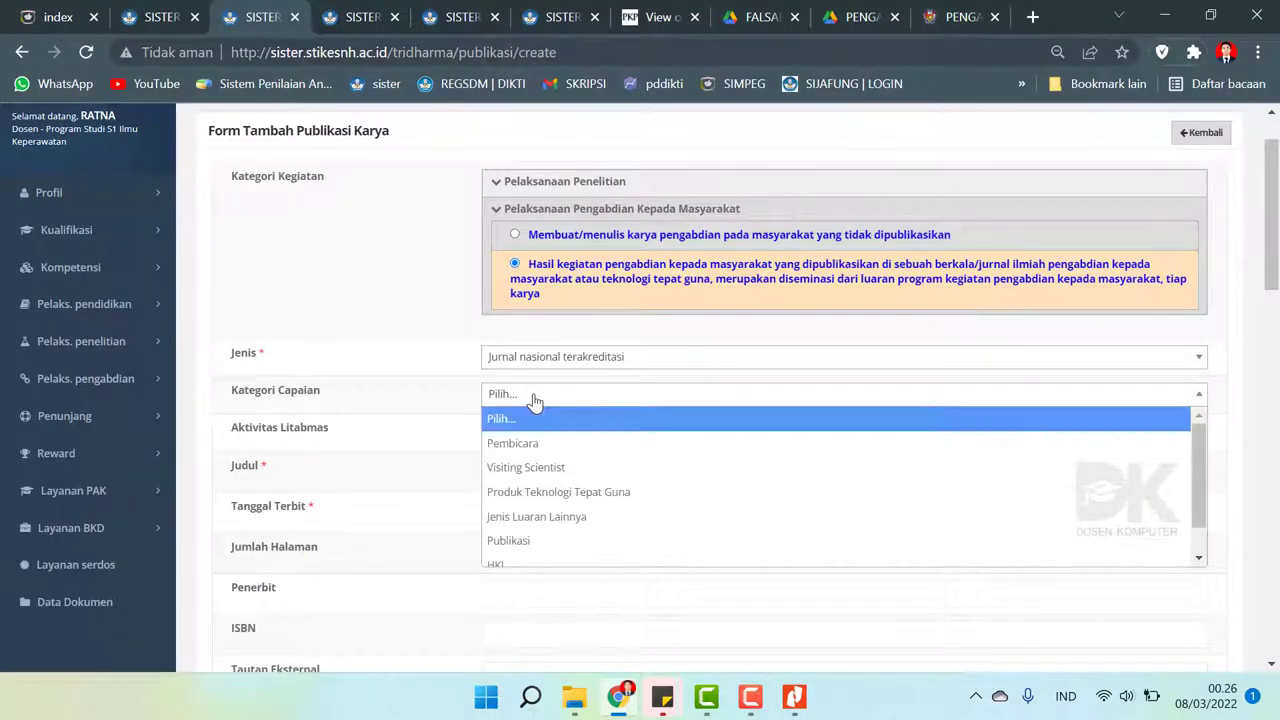
{"action": "key", "text": "Down"}
{"action": "key", "text": "Down"}
{"action": "key", "text": "Down"}
{"action": "key", "text": "Down"}
{"action": "key", "text": "Down"}
{"action": "key", "text": "Return"}
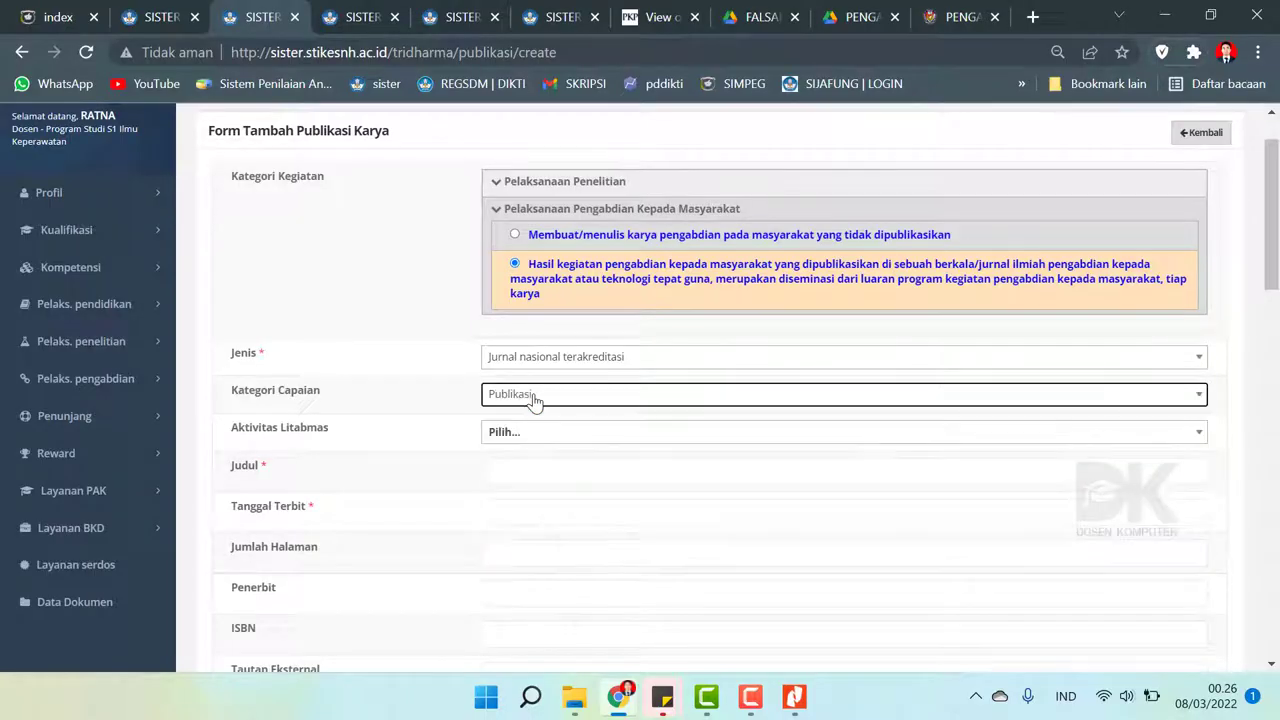
{"action": "left_click", "coordinate": [508, 434]}
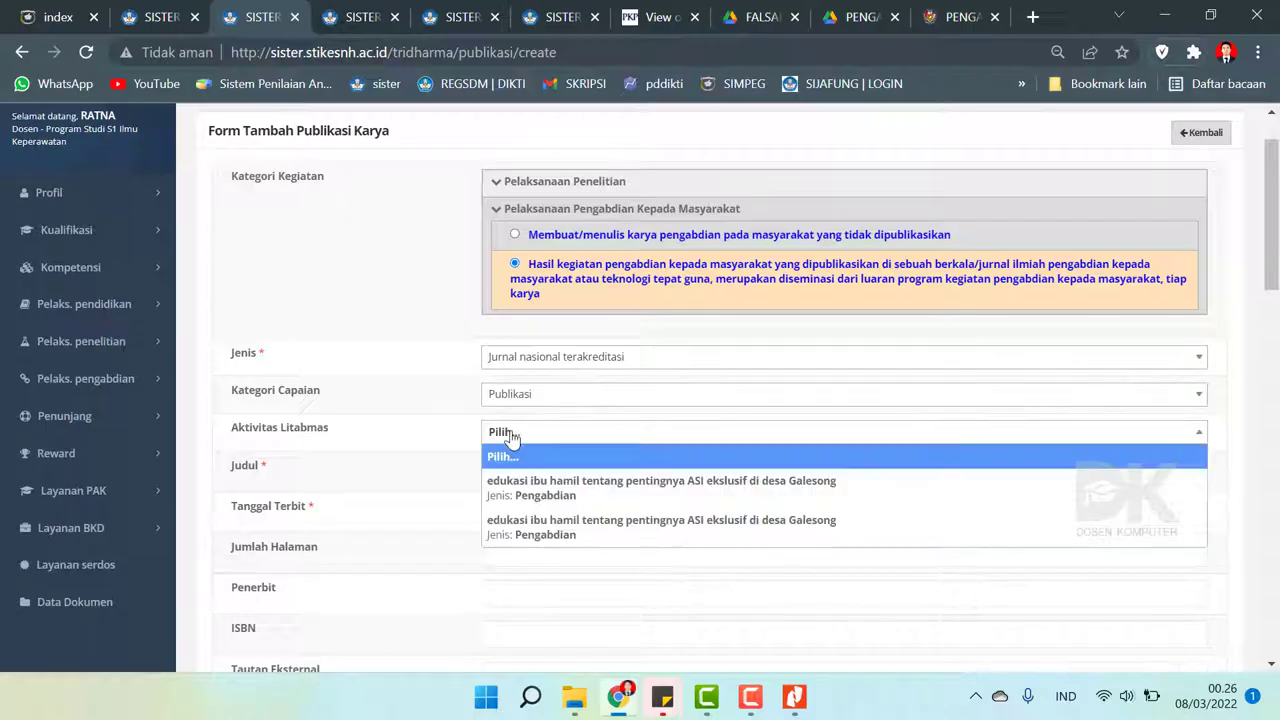
- Copy the MATAPPA article's two-line TB patient assistance title from the PDF into Judul
{"action": "left_click", "coordinate": [503, 455]}
{"action": "left_click", "coordinate": [500, 468]}
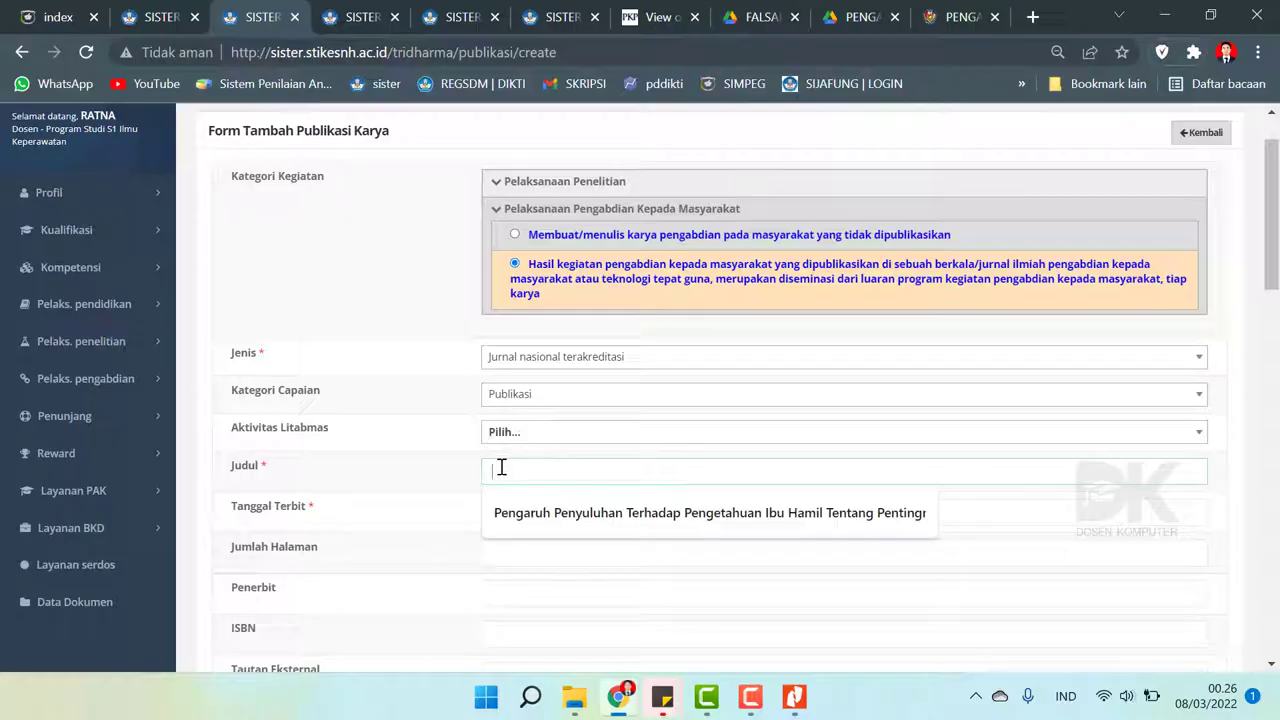
{"action": "left_click", "coordinate": [793, 700]}
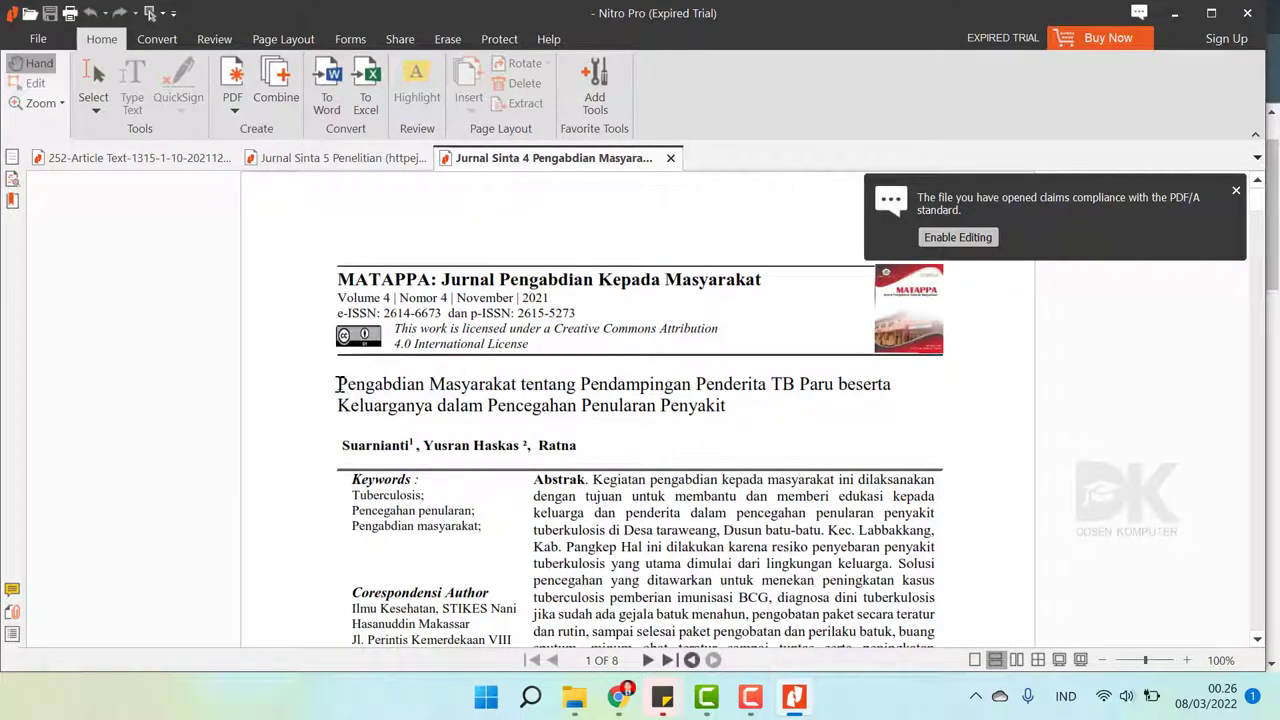
{"action": "left_click_drag", "start_coordinate": [338, 384], "coordinate": [728, 418]}
{"action": "key", "text": "ctrl+c"}
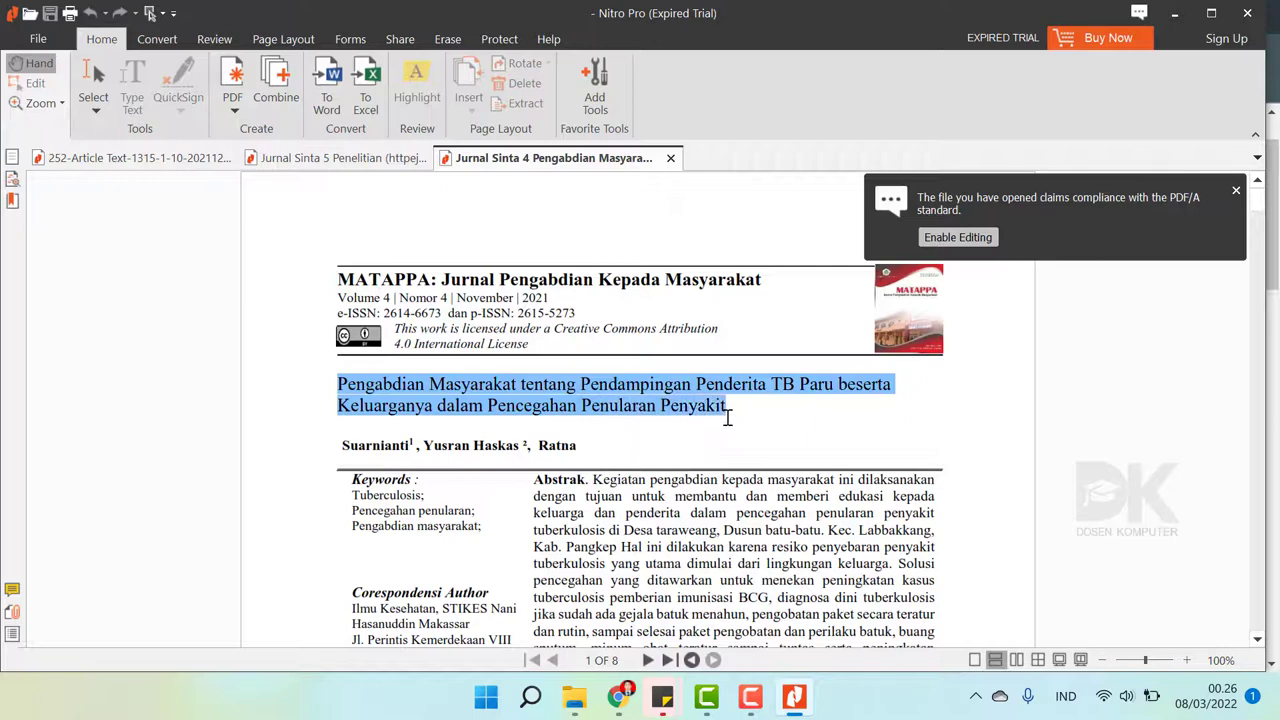
{"action": "left_click", "coordinate": [618, 697]}
{"action": "left_click", "coordinate": [540, 465]}
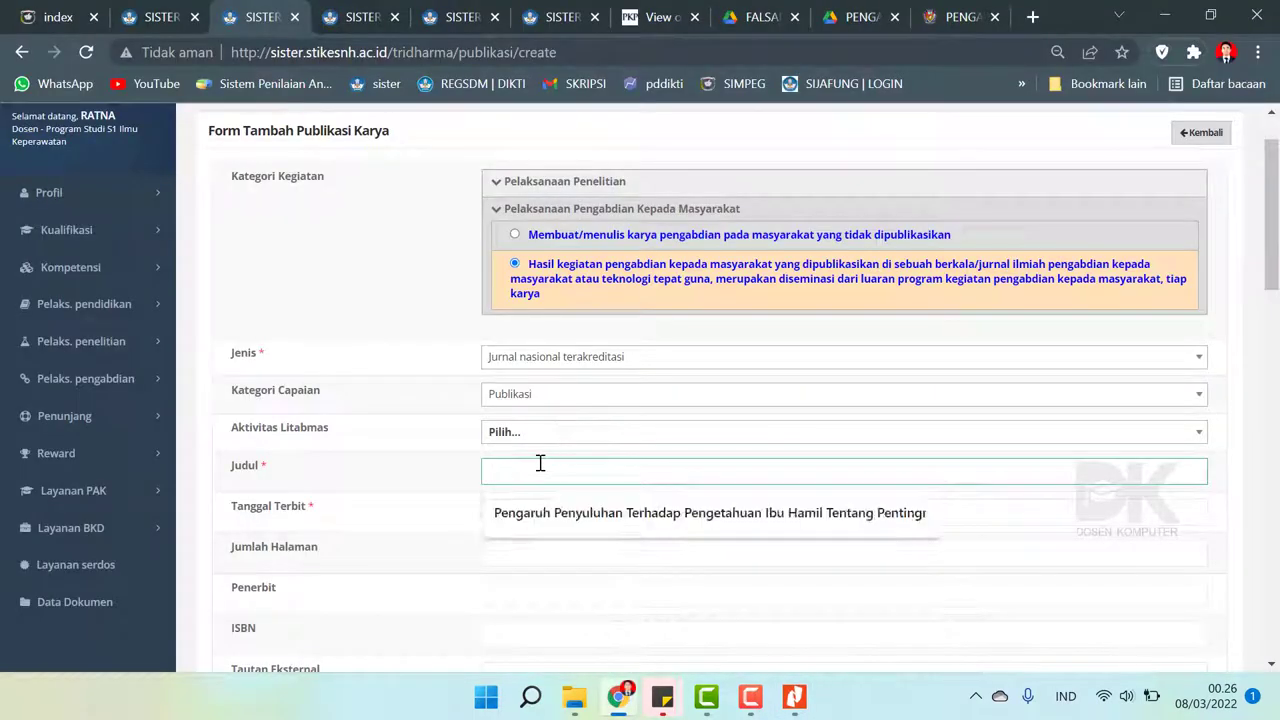
{"action": "key", "text": "ctrl+v"}
- Open the scanned Pengabdian Masyarakat assignment letter image from the PENGABDIAN folder
{"action": "left_click", "coordinate": [536, 507]}
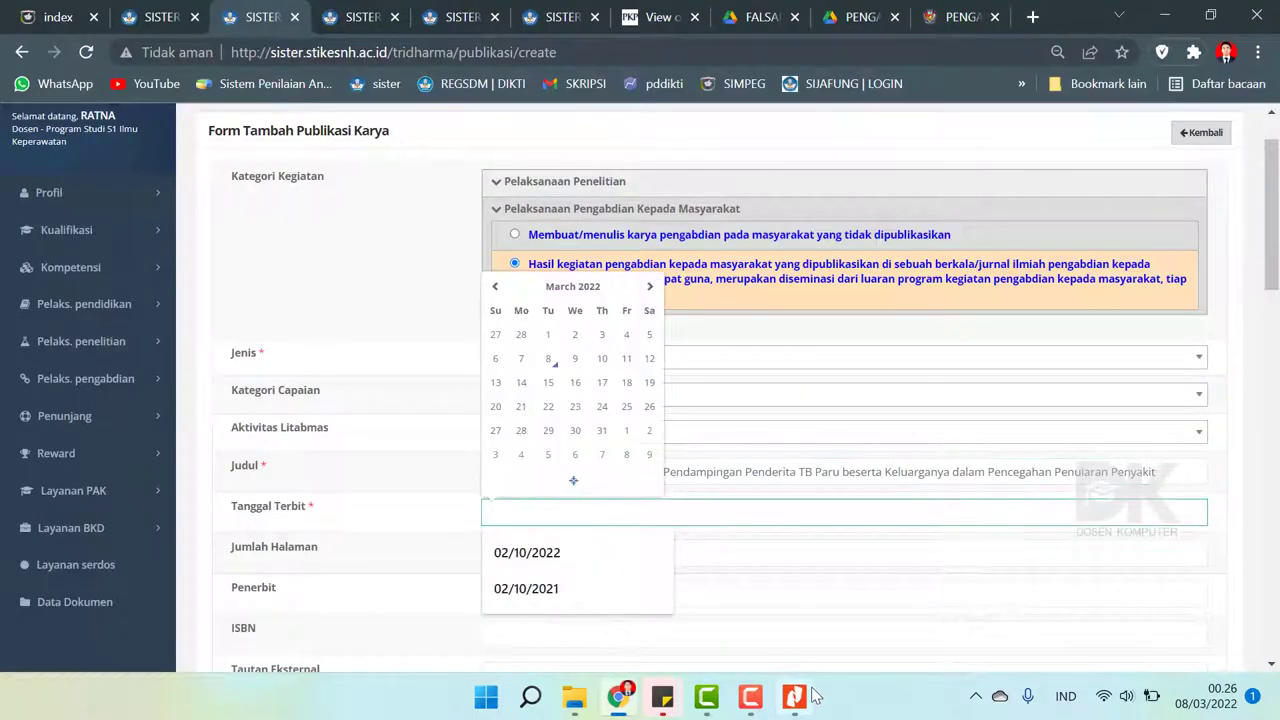
{"action": "left_click", "coordinate": [795, 698]}
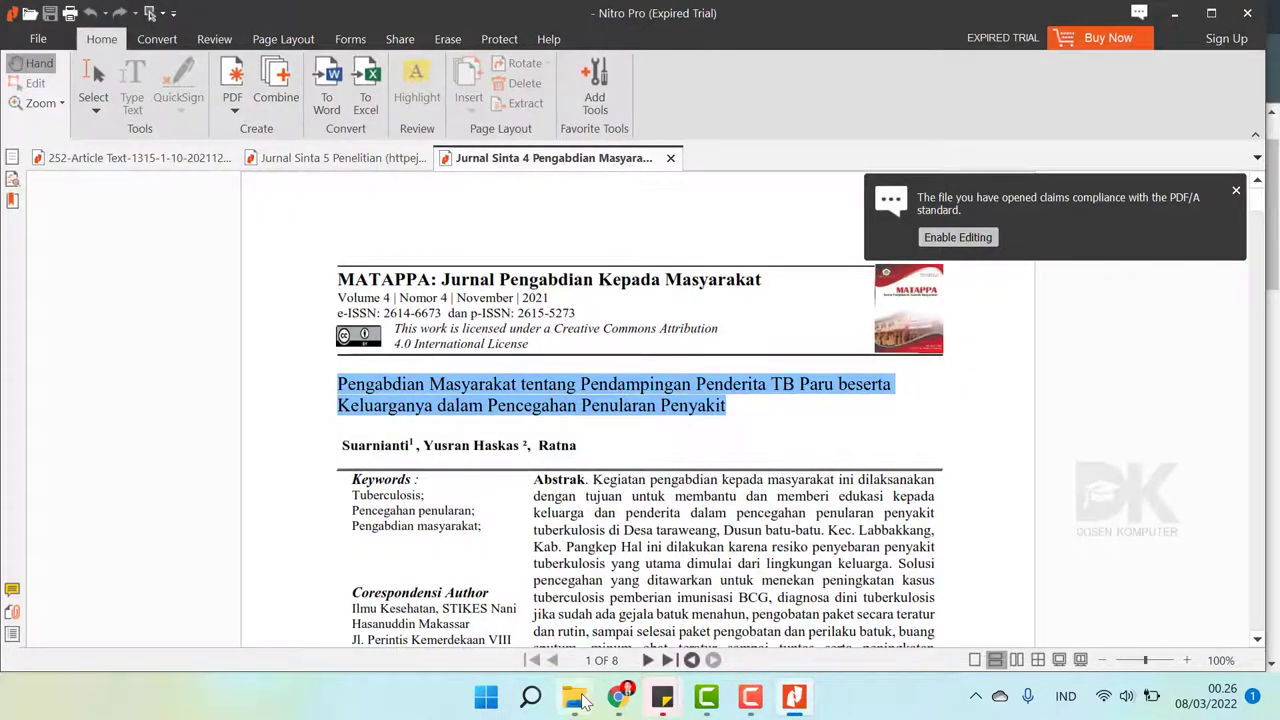
{"action": "left_click", "coordinate": [574, 697]}
{"action": "left_click", "coordinate": [514, 437]}
{"action": "double_click", "coordinate": [535, 228]}
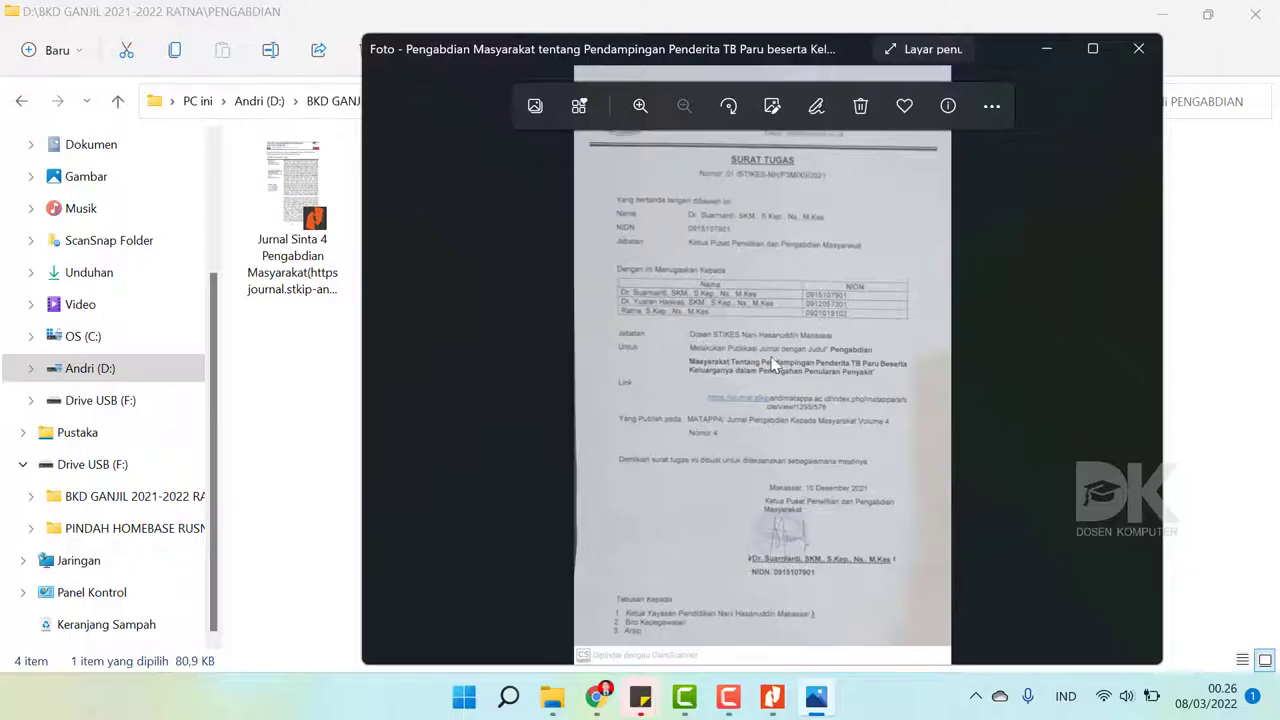
- Check the title in Judul, then open the LINK JURNAL note from the PENGABDIAN folder
{"action": "left_click", "coordinate": [596, 697]}
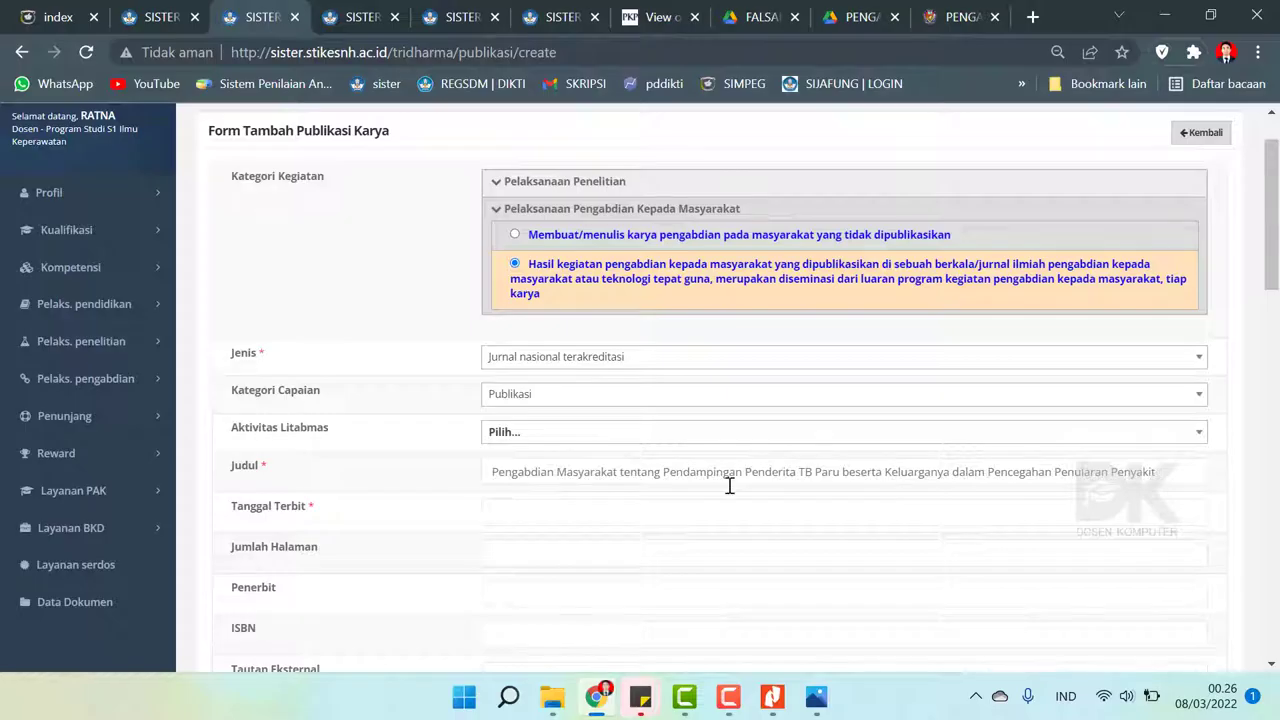
{"action": "left_click_drag", "start_coordinate": [495, 473], "coordinate": [1222, 508]}
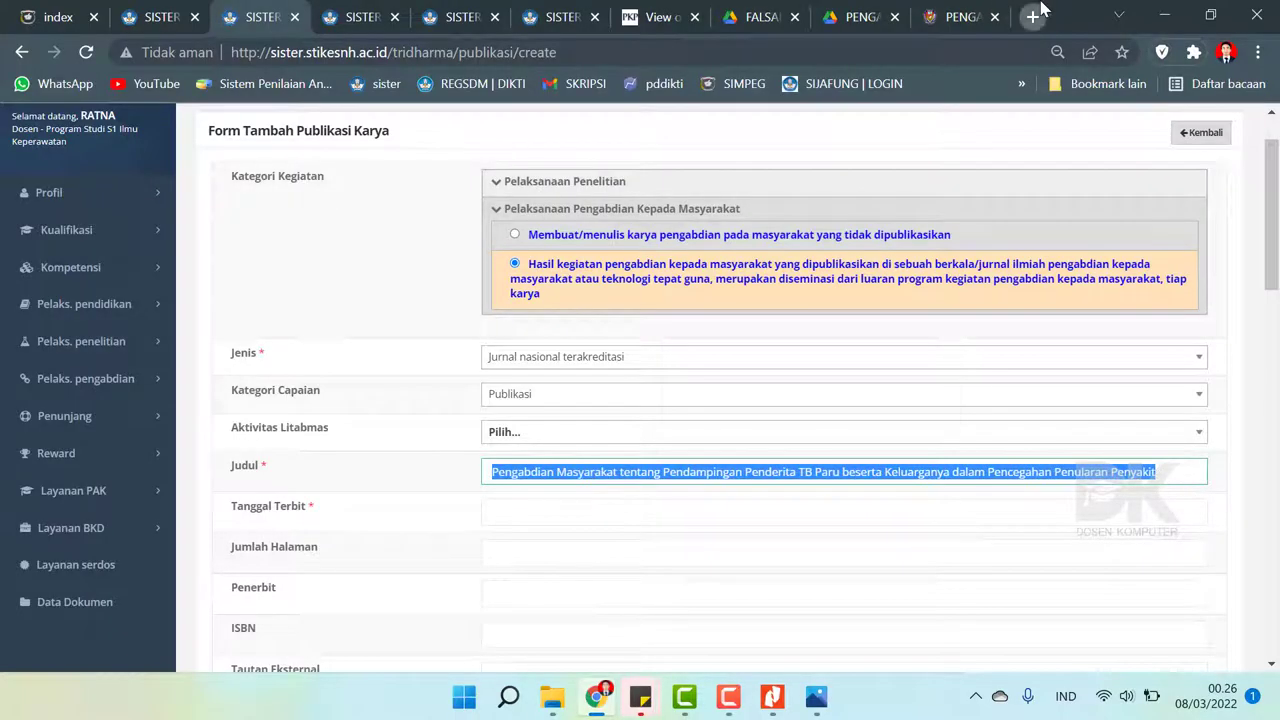
{"action": "left_click", "coordinate": [1033, 16]}
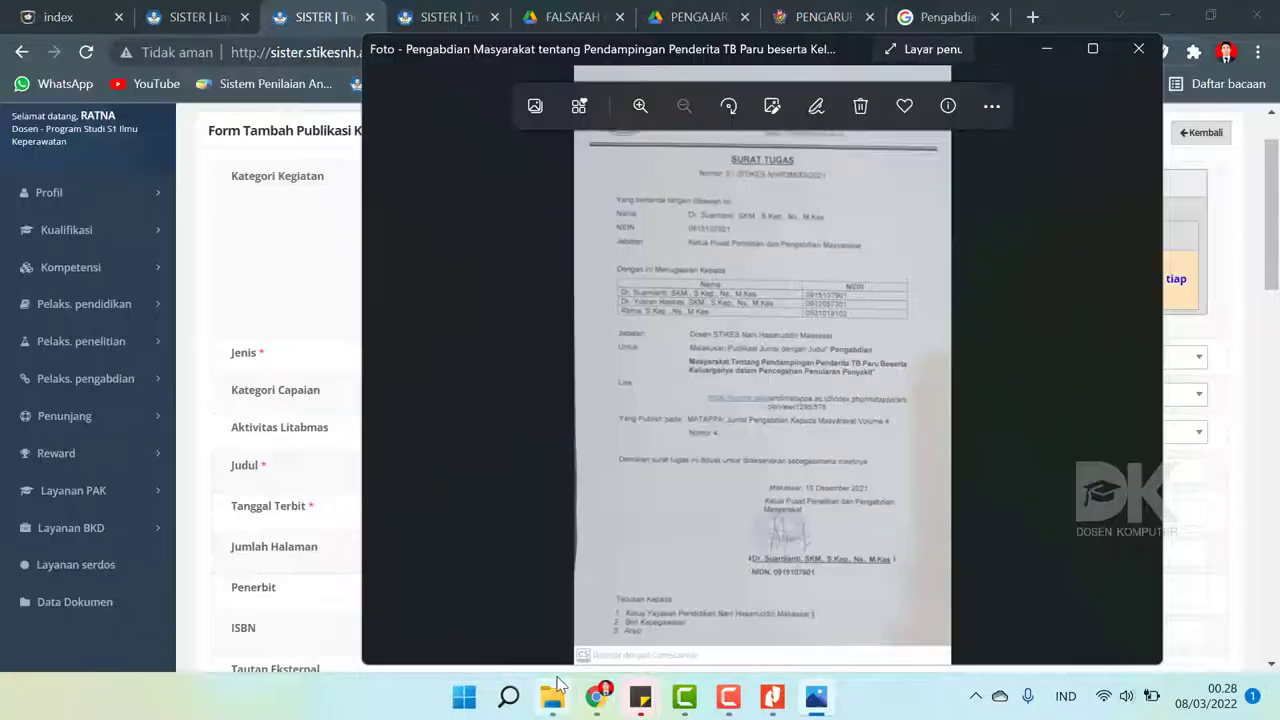
{"action": "mouse_move", "coordinate": [557, 685]}
{"action": "left_click", "coordinate": [571, 600]}
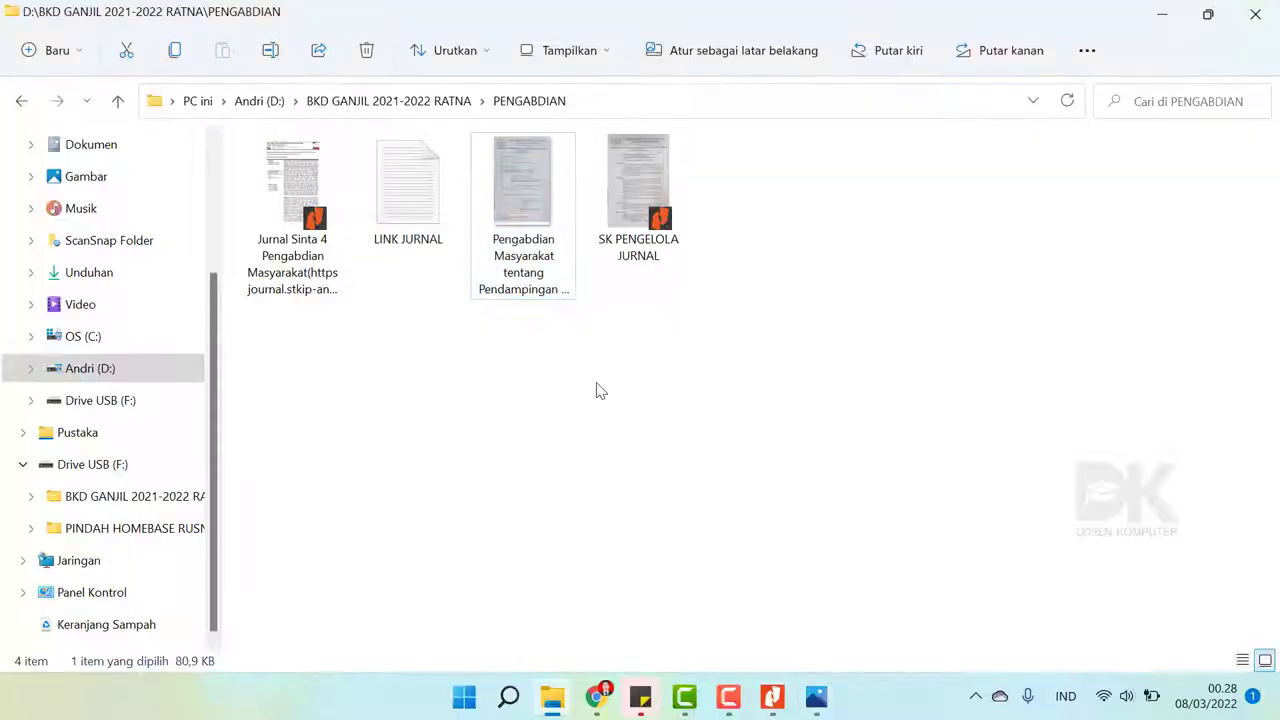
{"action": "left_click", "coordinate": [386, 214]}
{"action": "double_click", "coordinate": [386, 218]}
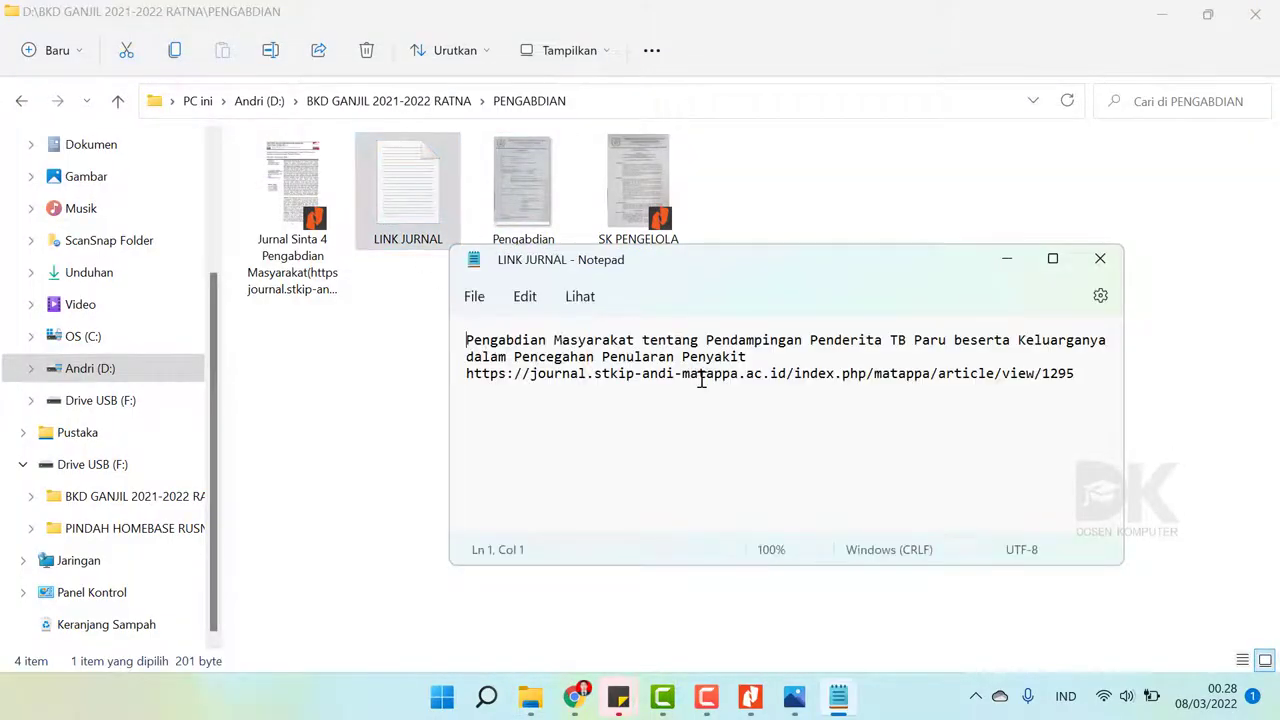
- Copy the MATAPPA article URL from the note and paste it into a new Chrome tab
{"action": "left_click_drag", "start_coordinate": [1080, 373], "coordinate": [462, 378]}
{"action": "key", "text": "ctrl+c"}
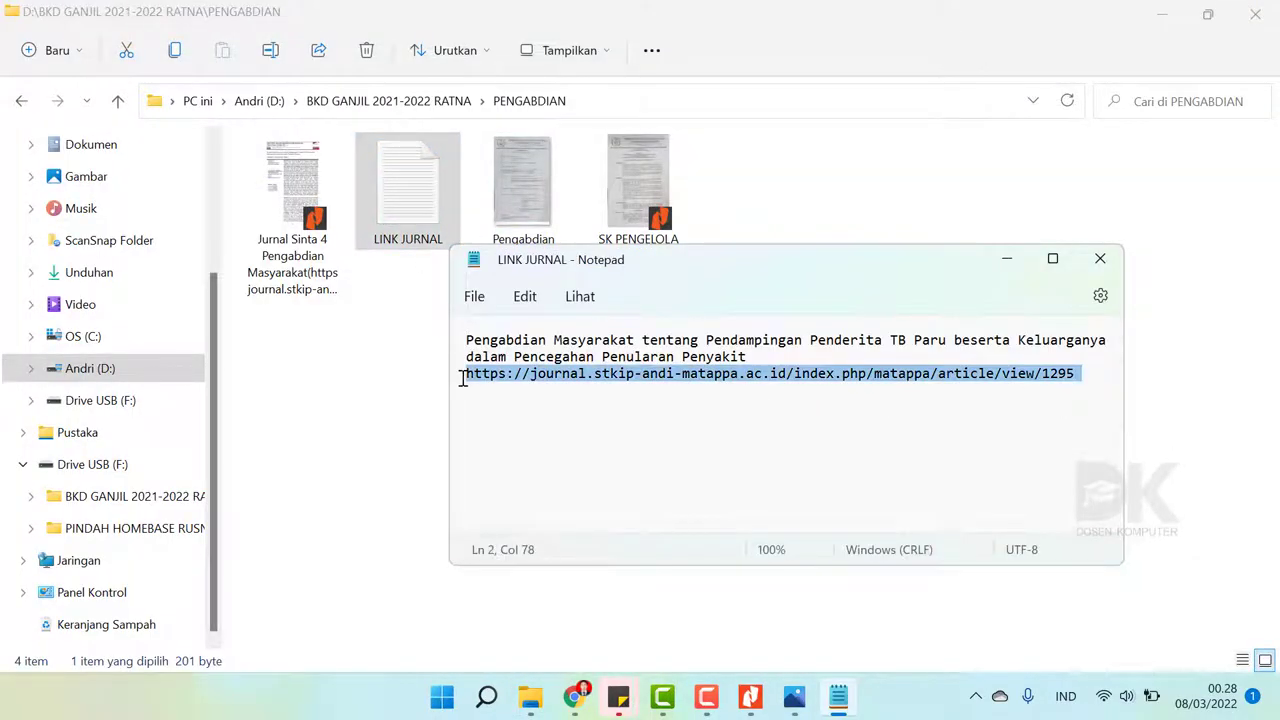
{"action": "left_click", "coordinate": [574, 696]}
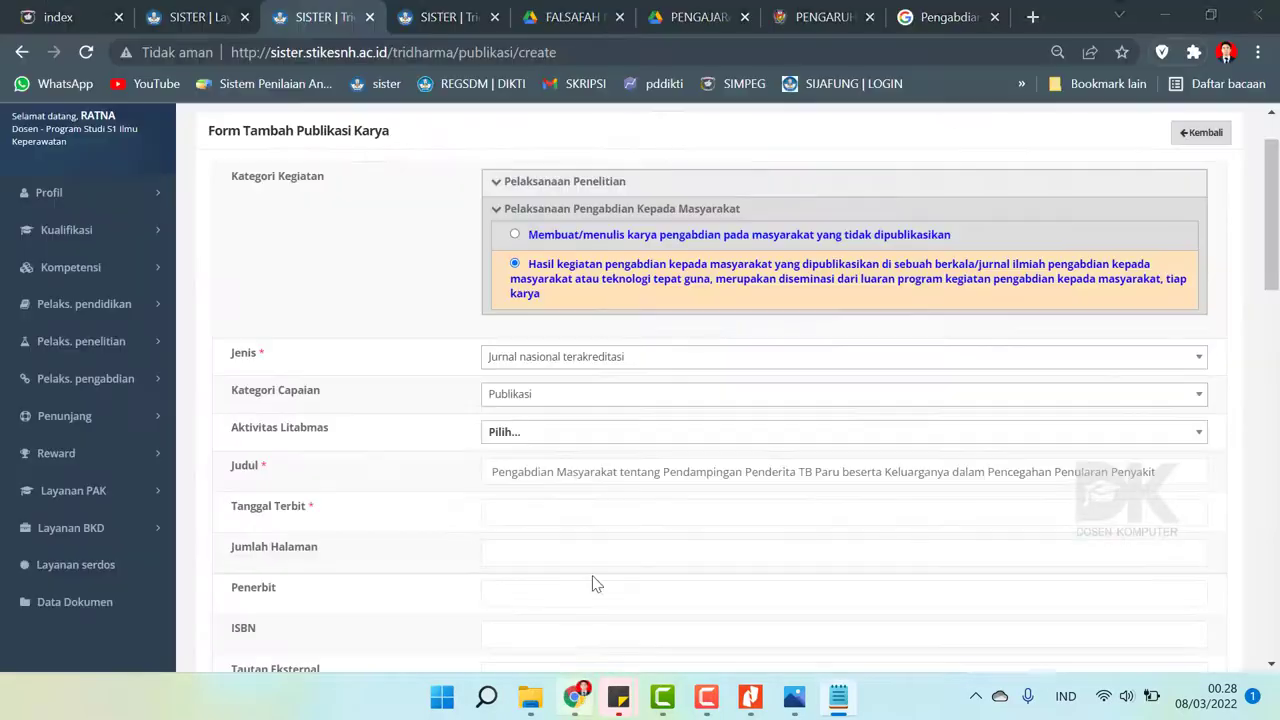
{"action": "left_click", "coordinate": [1033, 17]}
{"action": "key", "text": "ctrl+v"}
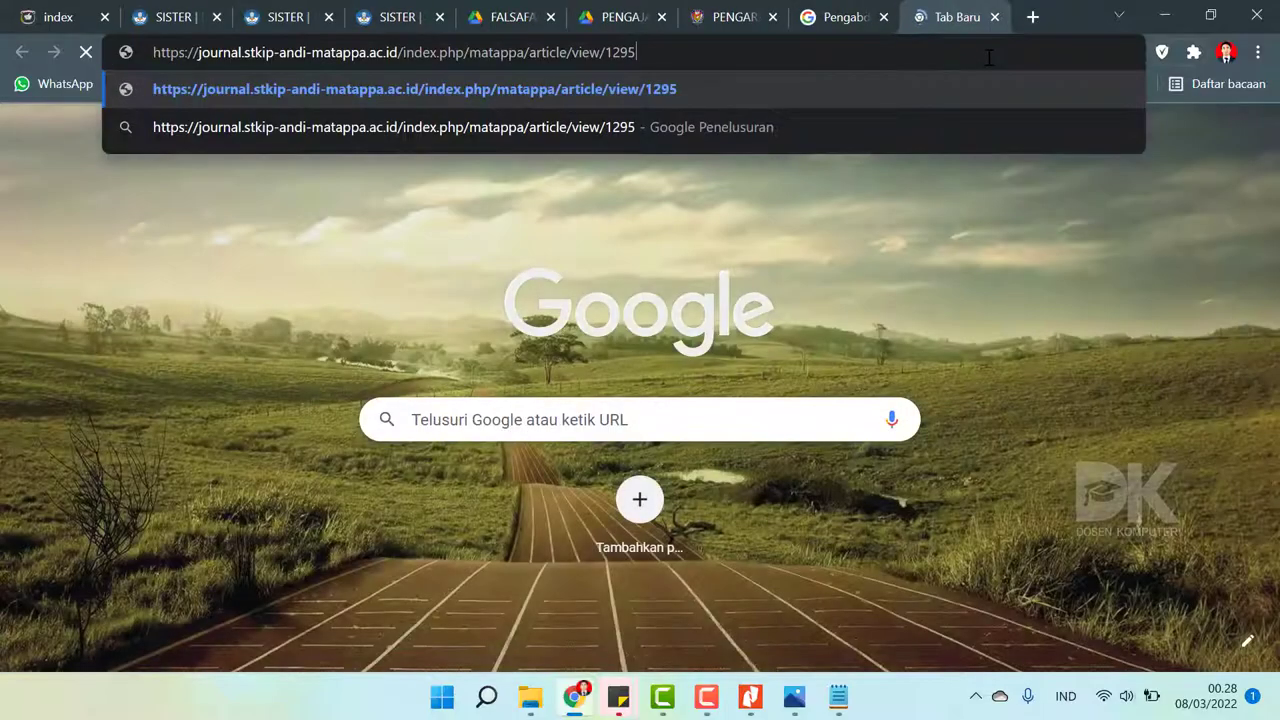
- Load the MATAPPA view/1295 article page and read it, noting Volume 4 Nomor 4 Tahun 2021
{"action": "key", "text": "Return"}
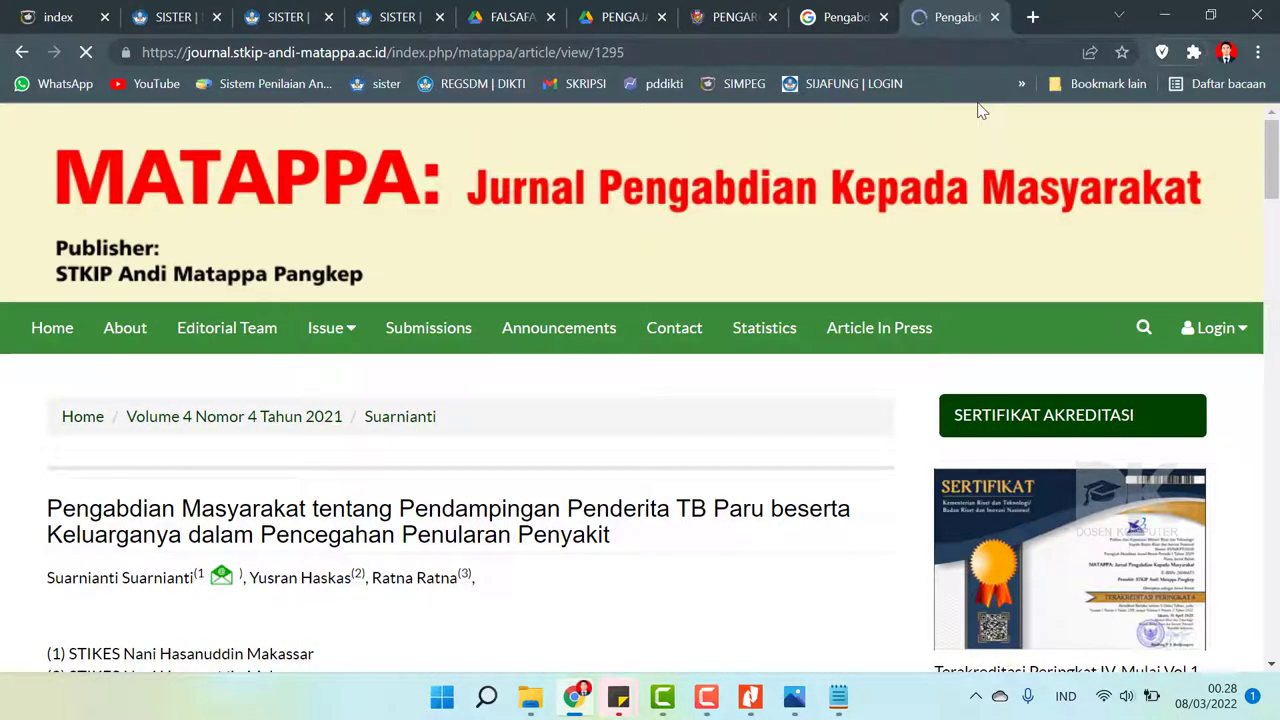
{"action": "scroll", "coordinate": [715, 422], "scroll_direction": "down", "scroll_amount": 2}
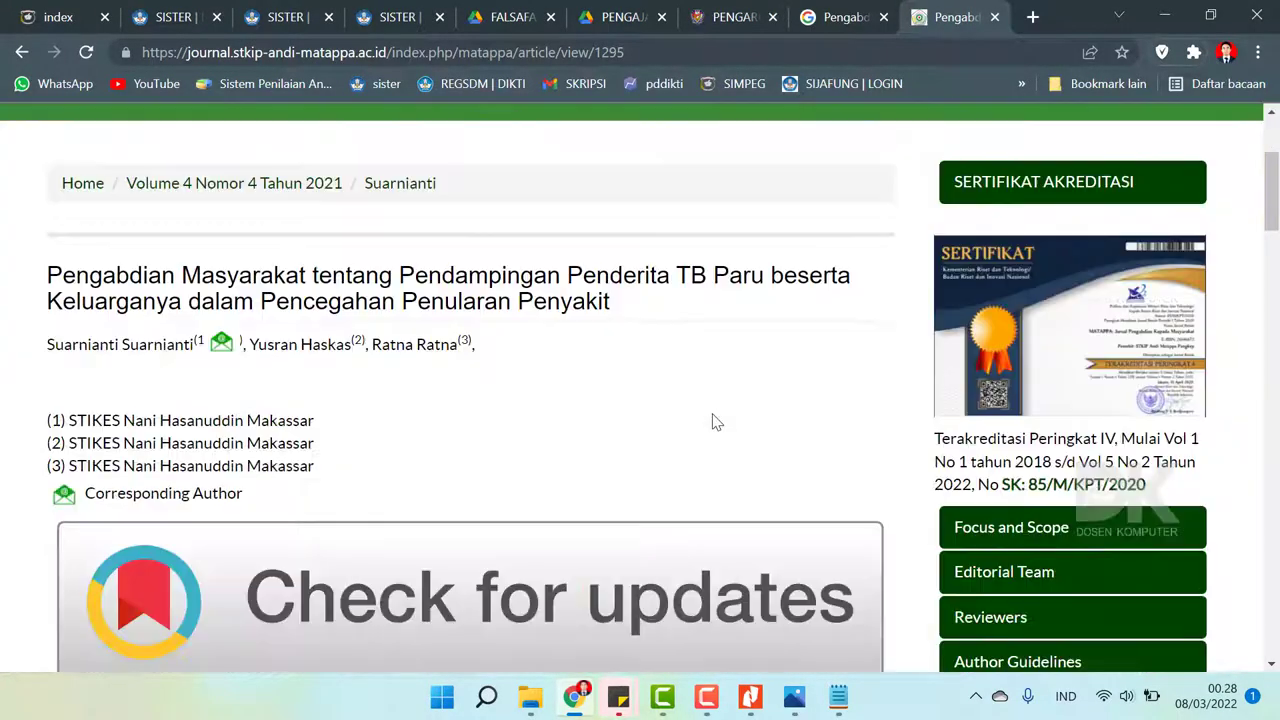
{"action": "scroll", "coordinate": [713, 422], "scroll_direction": "down", "scroll_amount": 4}
{"action": "scroll", "coordinate": [713, 416], "scroll_direction": "down", "scroll_amount": 5}
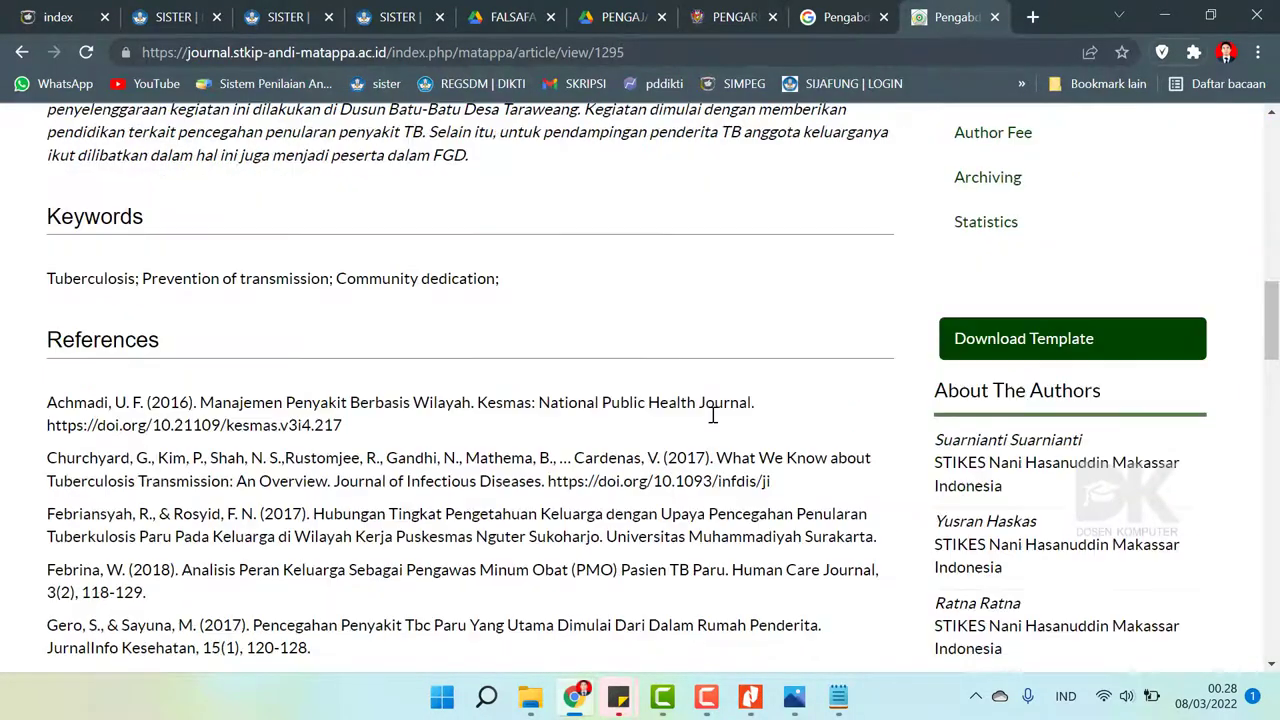
{"action": "scroll", "coordinate": [713, 414], "scroll_direction": "down", "scroll_amount": 12}
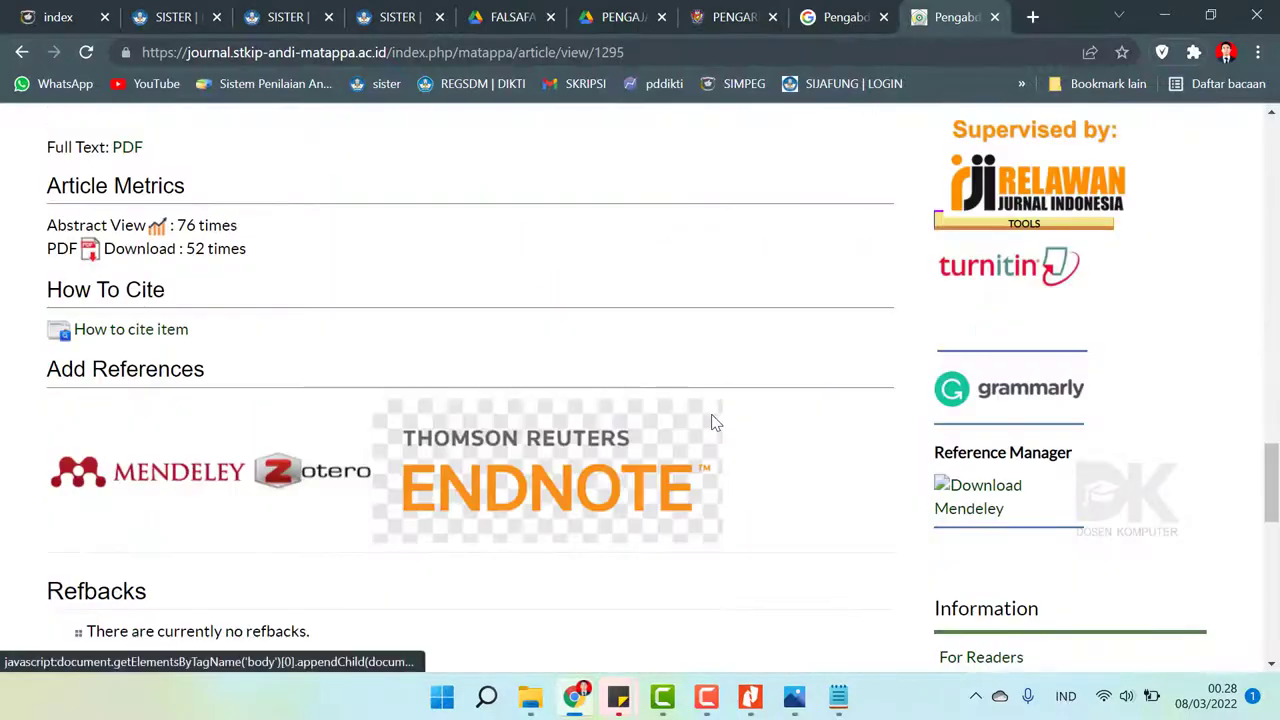
{"action": "scroll", "coordinate": [713, 424], "scroll_direction": "down", "scroll_amount": 4}
{"action": "scroll", "coordinate": [713, 424], "scroll_direction": "up", "scroll_amount": 4}
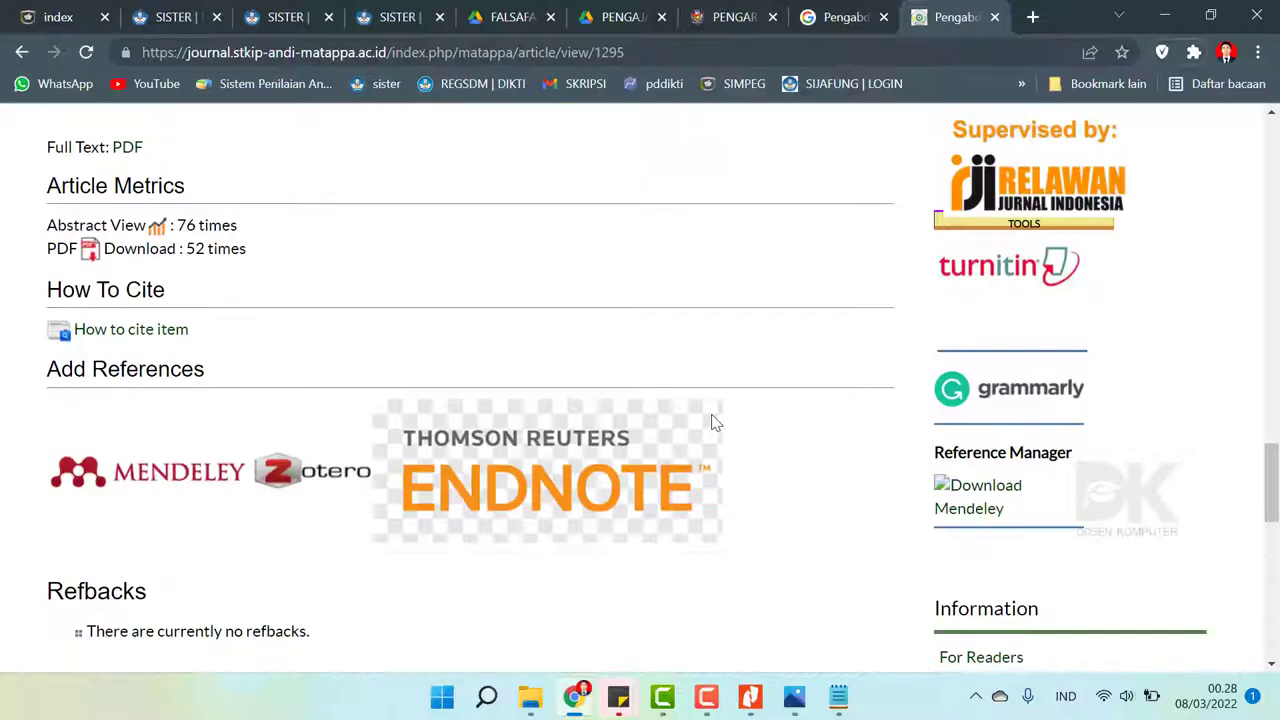
{"action": "scroll", "coordinate": [713, 422], "scroll_direction": "up", "scroll_amount": 3}
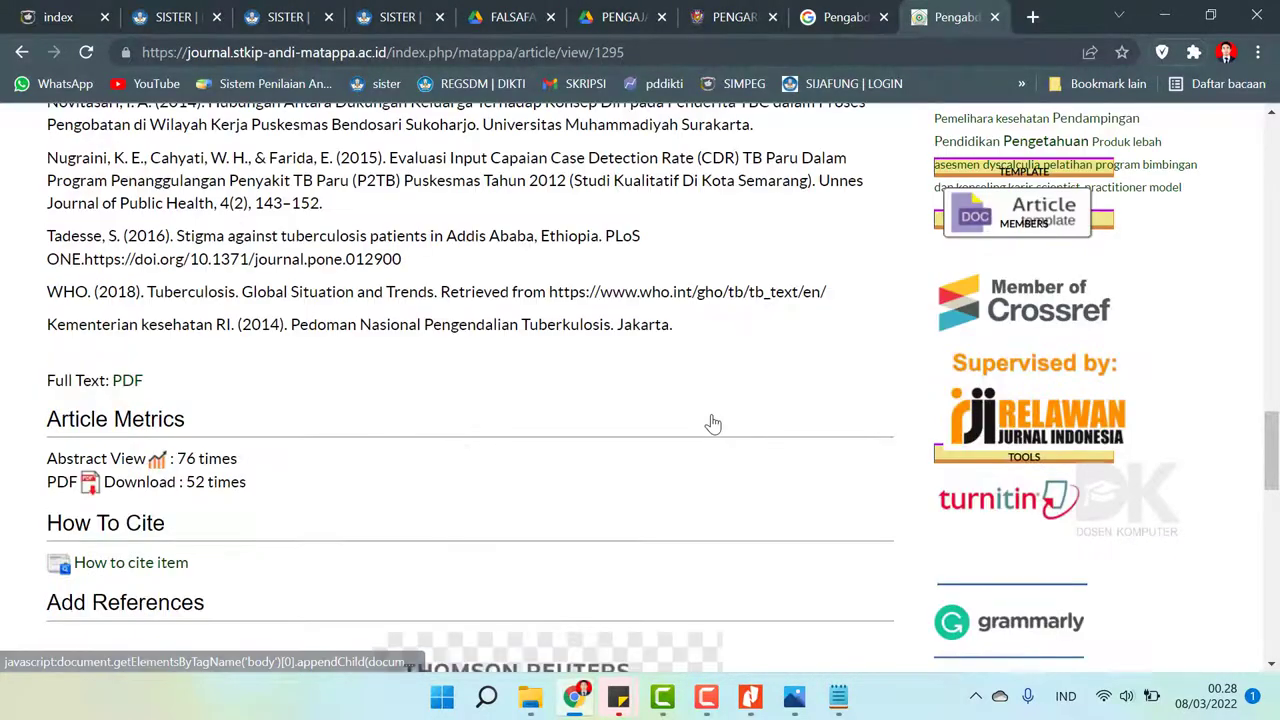
{"action": "scroll", "coordinate": [713, 422], "scroll_direction": "up", "scroll_amount": 3}
{"action": "scroll", "coordinate": [713, 416], "scroll_direction": "up", "scroll_amount": 10}
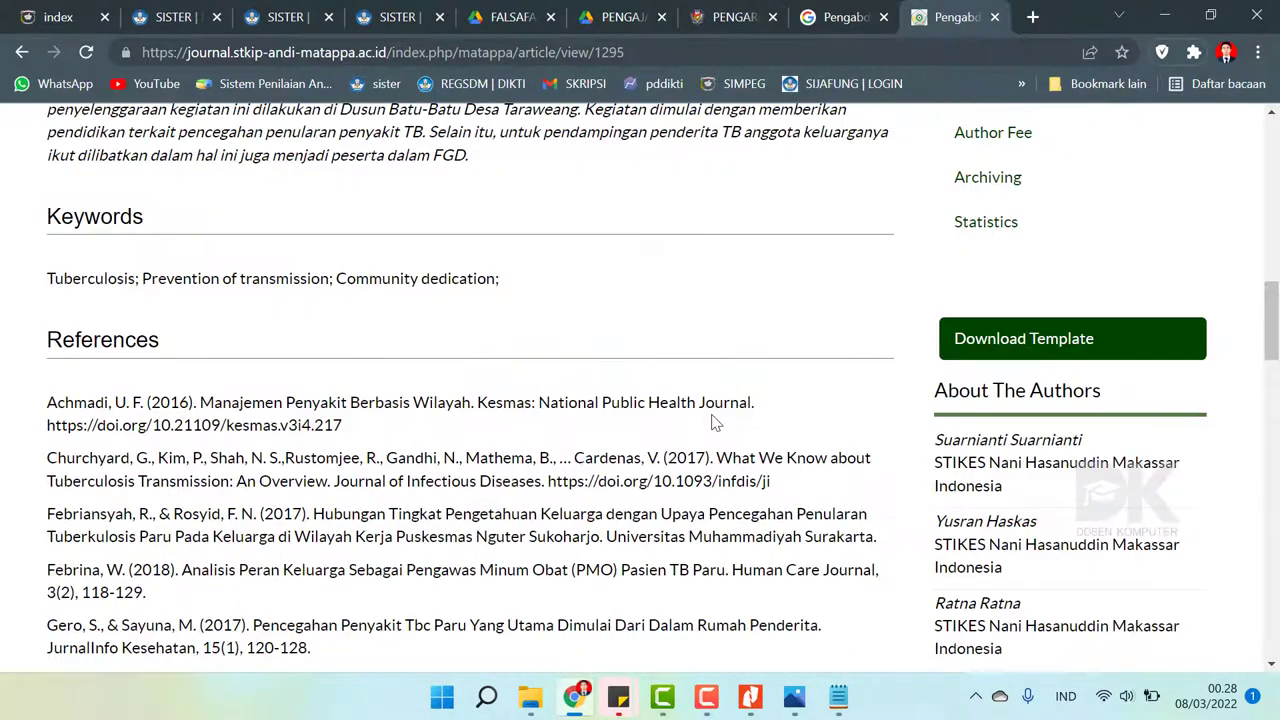
{"action": "scroll", "coordinate": [713, 422], "scroll_direction": "up", "scroll_amount": 3}
{"action": "scroll", "coordinate": [711, 416], "scroll_direction": "down", "scroll_amount": 3}
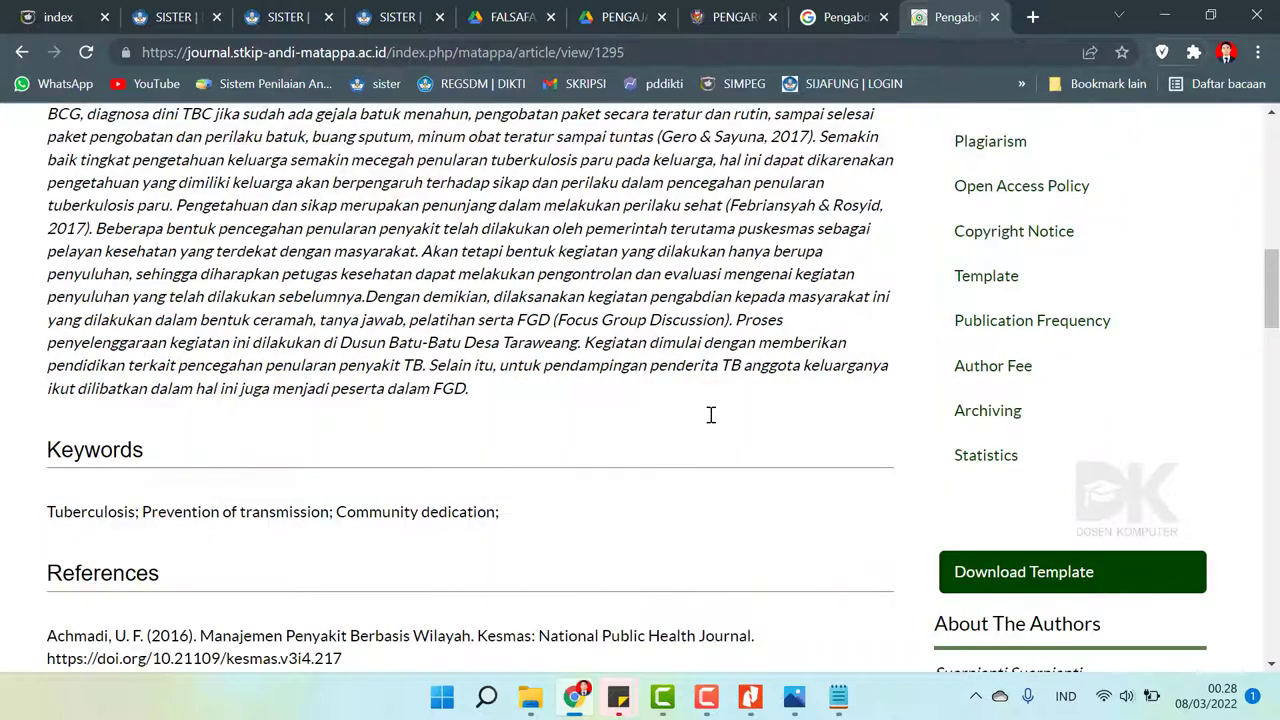
{"action": "scroll", "coordinate": [710, 414], "scroll_direction": "up", "scroll_amount": 5}
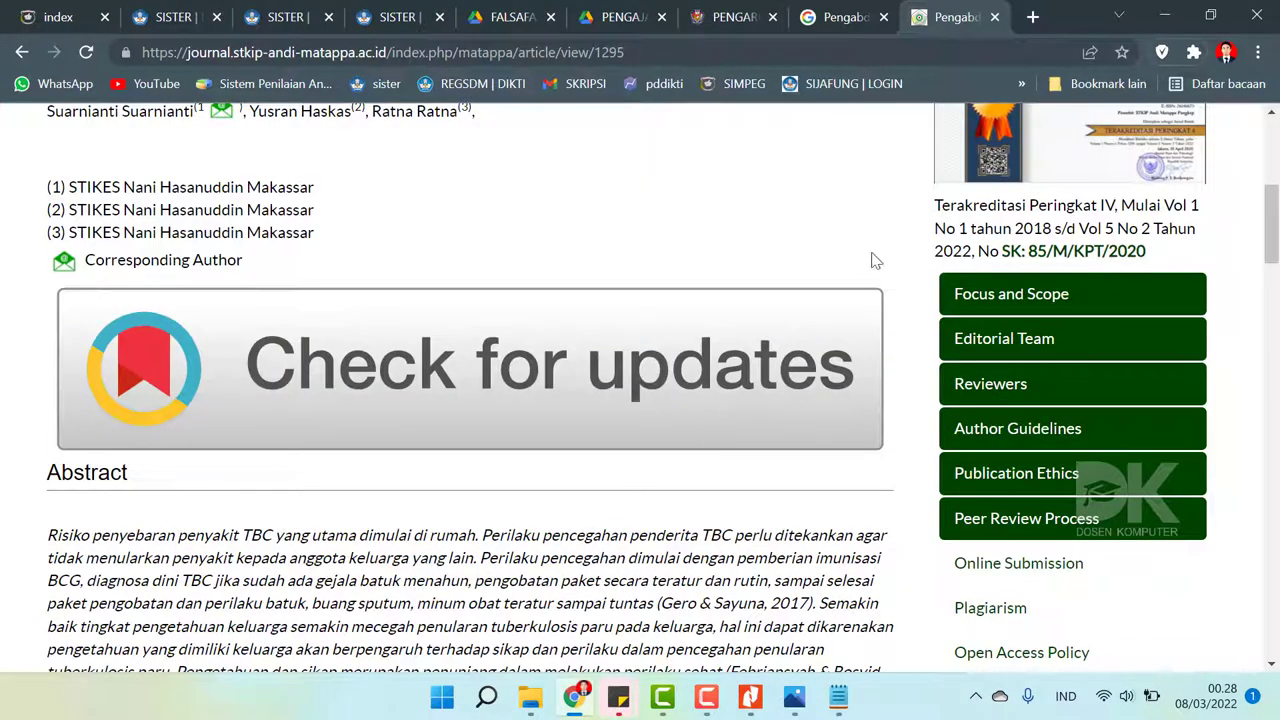
{"action": "scroll", "coordinate": [872, 260], "scroll_direction": "up", "scroll_amount": 3}
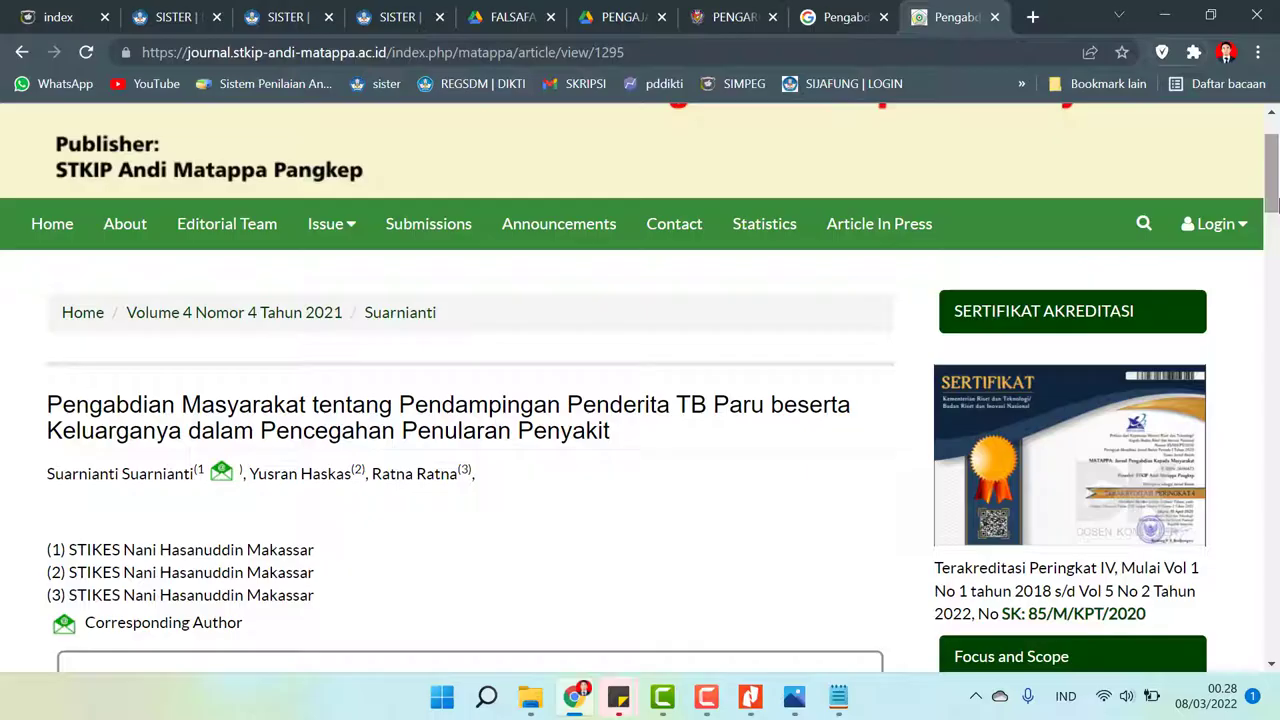
{"action": "left_click_drag", "start_coordinate": [1272, 175], "coordinate": [1275, 212]}
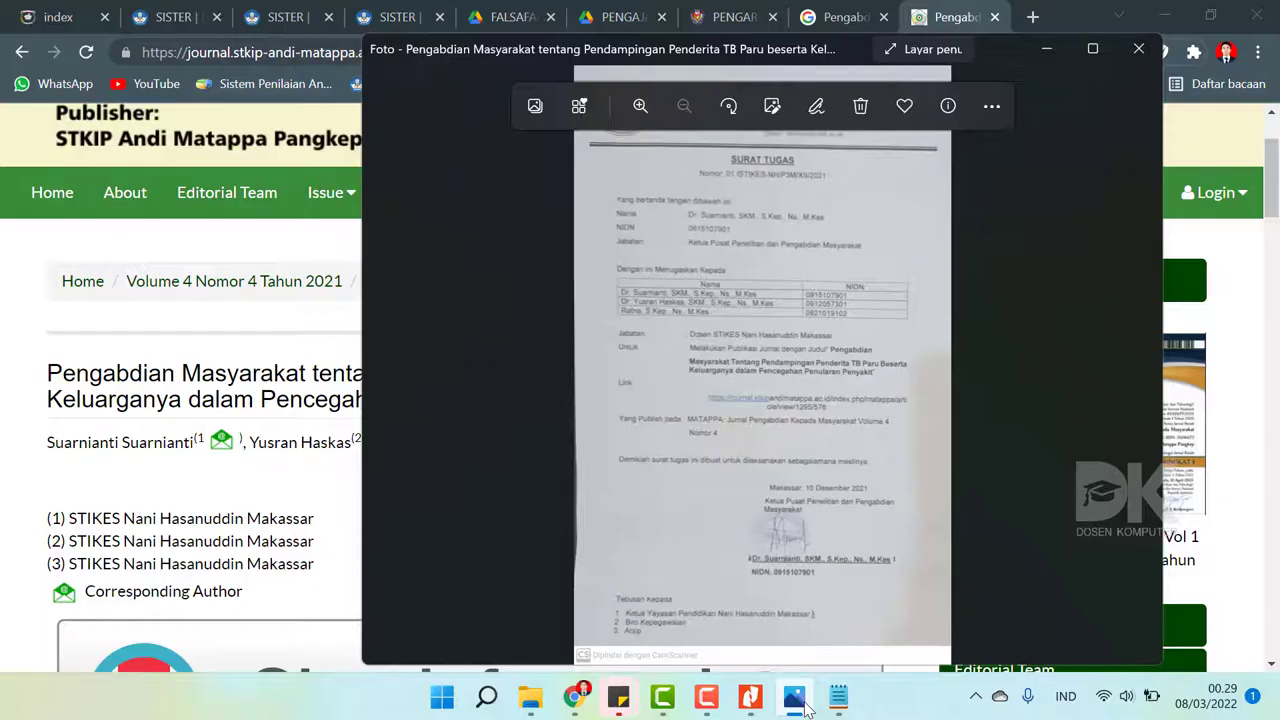
- Close the assignment letter image and return to the SISTER Tambah Publikasi Karya tab
{"action": "left_click", "coordinate": [796, 700]}
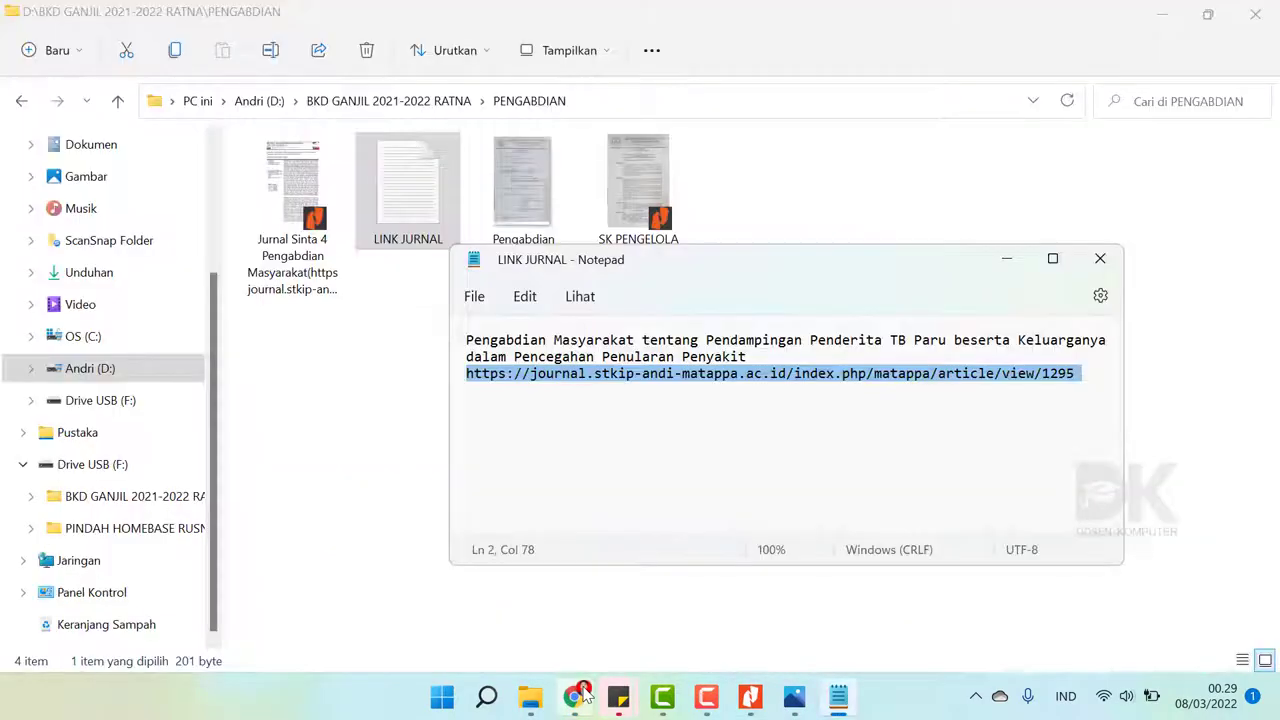
{"action": "left_click", "coordinate": [575, 698]}
{"action": "left_click", "coordinate": [575, 698]}
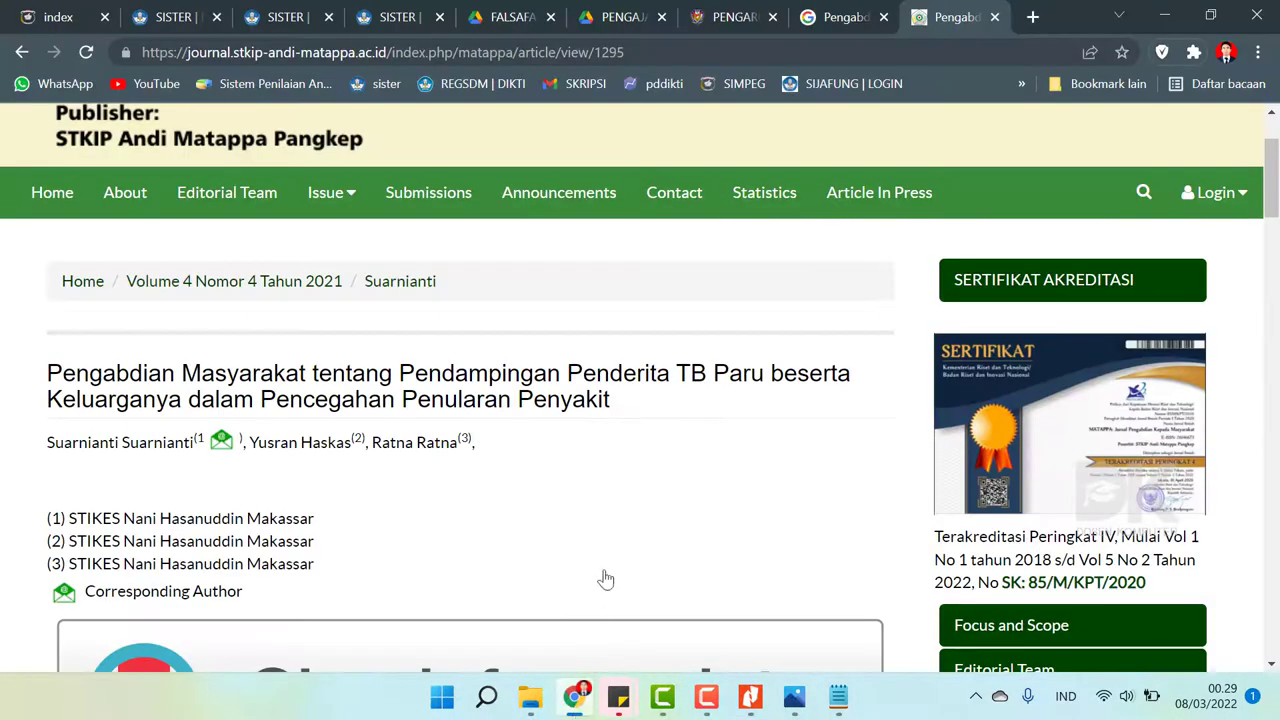
{"action": "left_click", "coordinate": [731, 10]}
{"action": "left_click", "coordinate": [292, 14]}
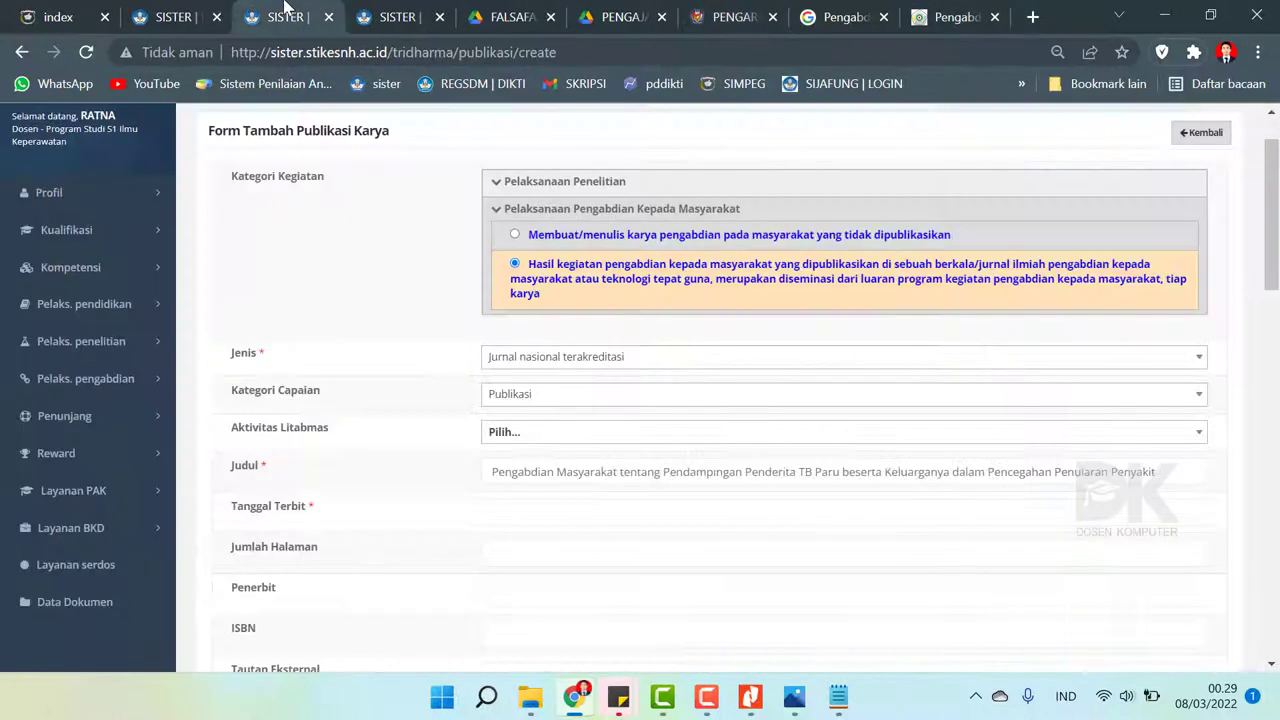
- Pick 10 December 2021 as Tanggal Terbit in the date chooser
{"action": "left_click", "coordinate": [530, 508]}
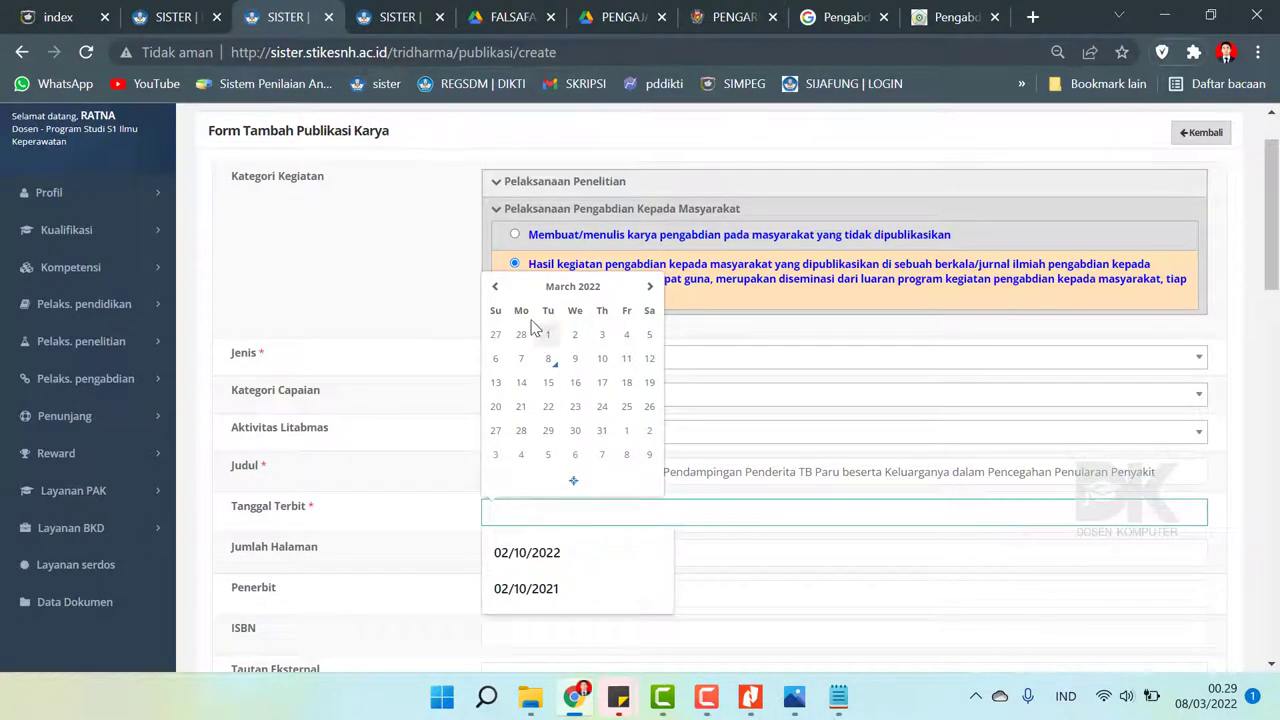
{"action": "left_click", "coordinate": [575, 288]}
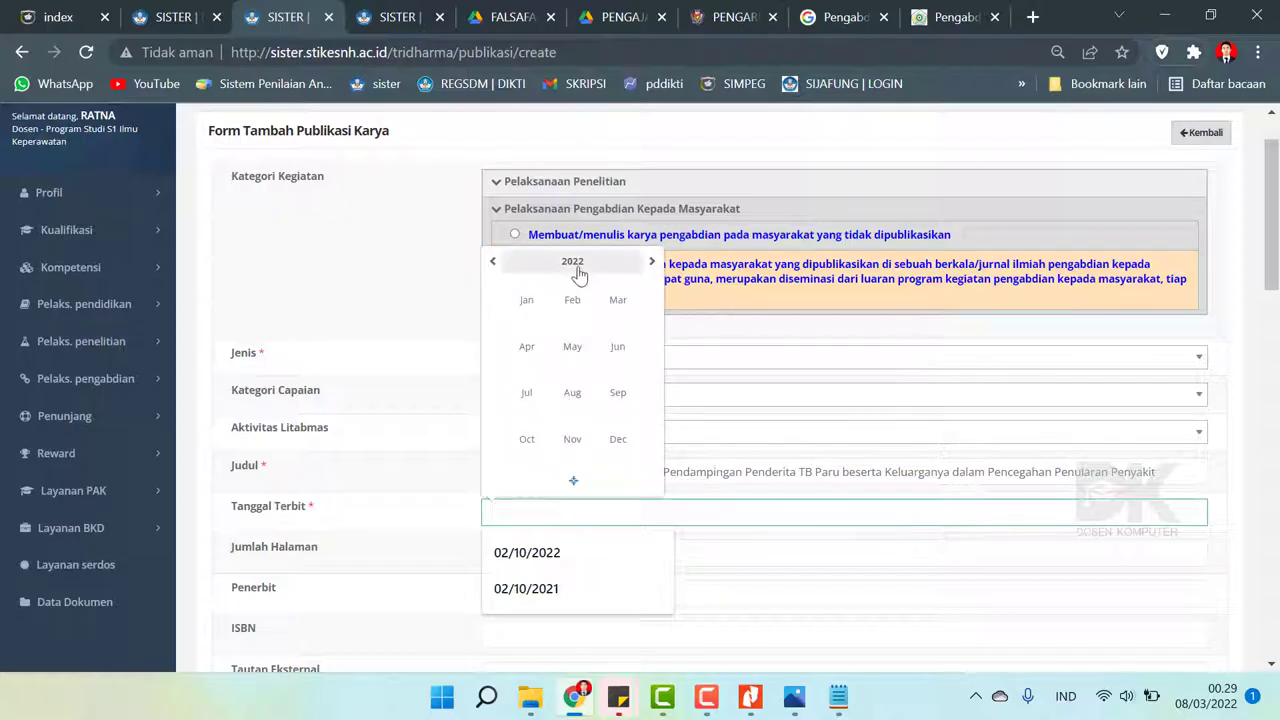
{"action": "left_click", "coordinate": [492, 262]}
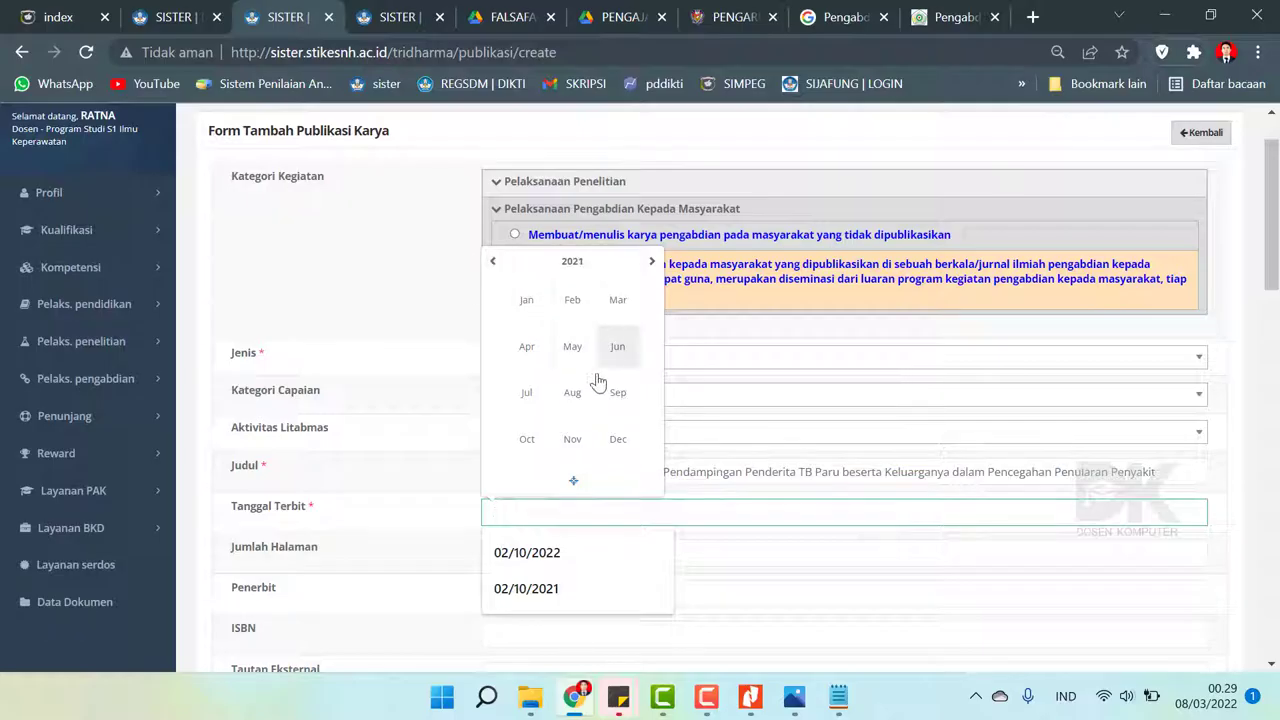
{"action": "left_click", "coordinate": [618, 439]}
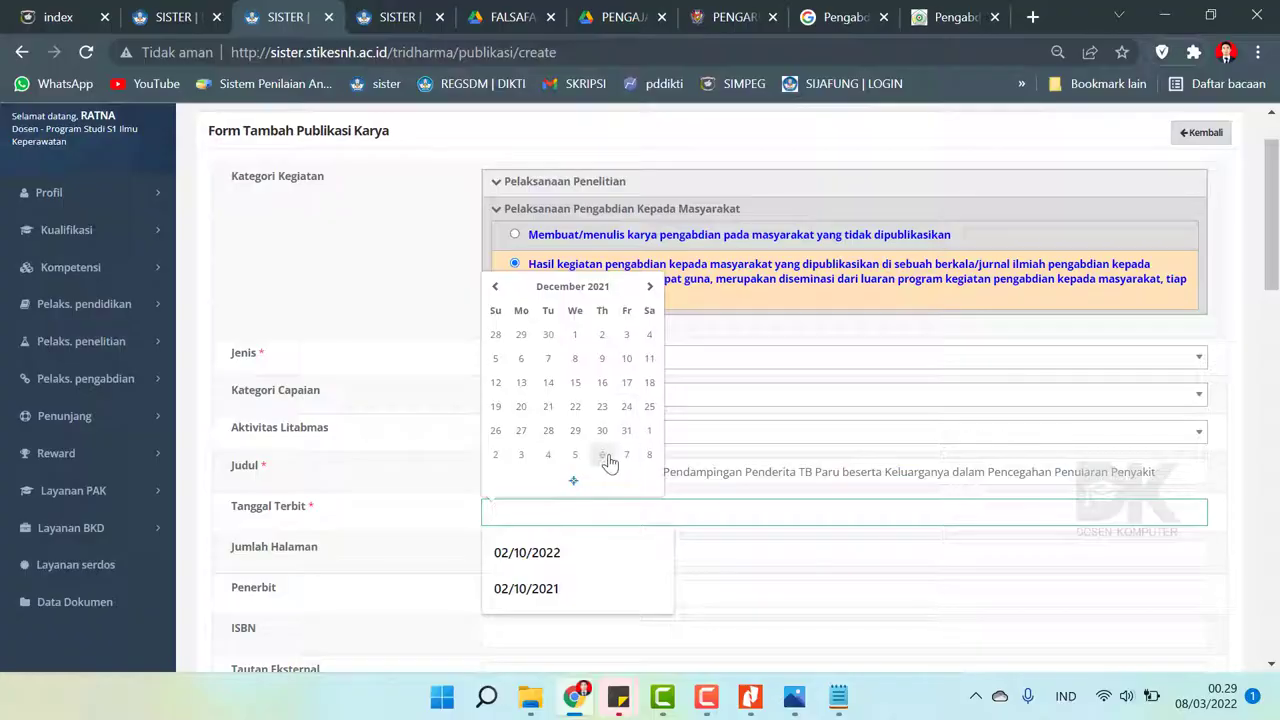
{"action": "left_click", "coordinate": [626, 358]}
- Focus Jumlah Halaman and bring up the article PDF in Nitro Pro
{"action": "scroll", "coordinate": [436, 500], "scroll_direction": "down", "scroll_amount": 2}
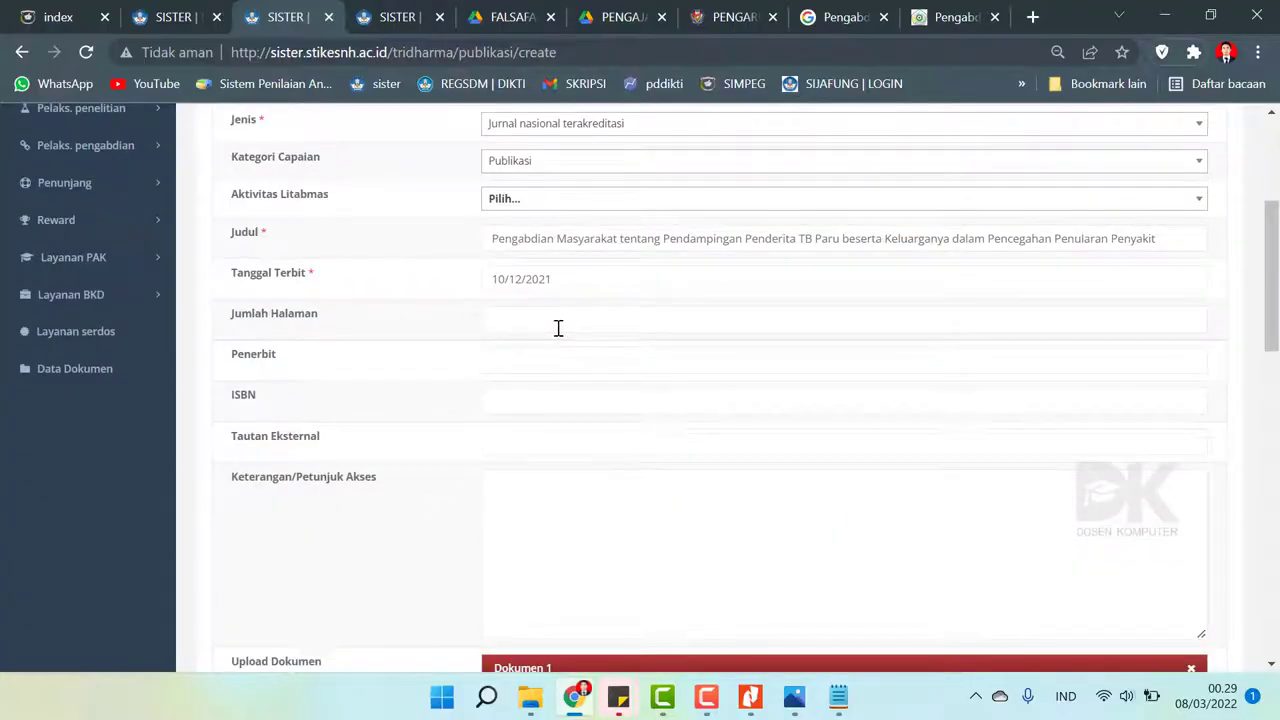
{"action": "left_click", "coordinate": [558, 328]}
{"action": "left_click", "coordinate": [750, 697]}
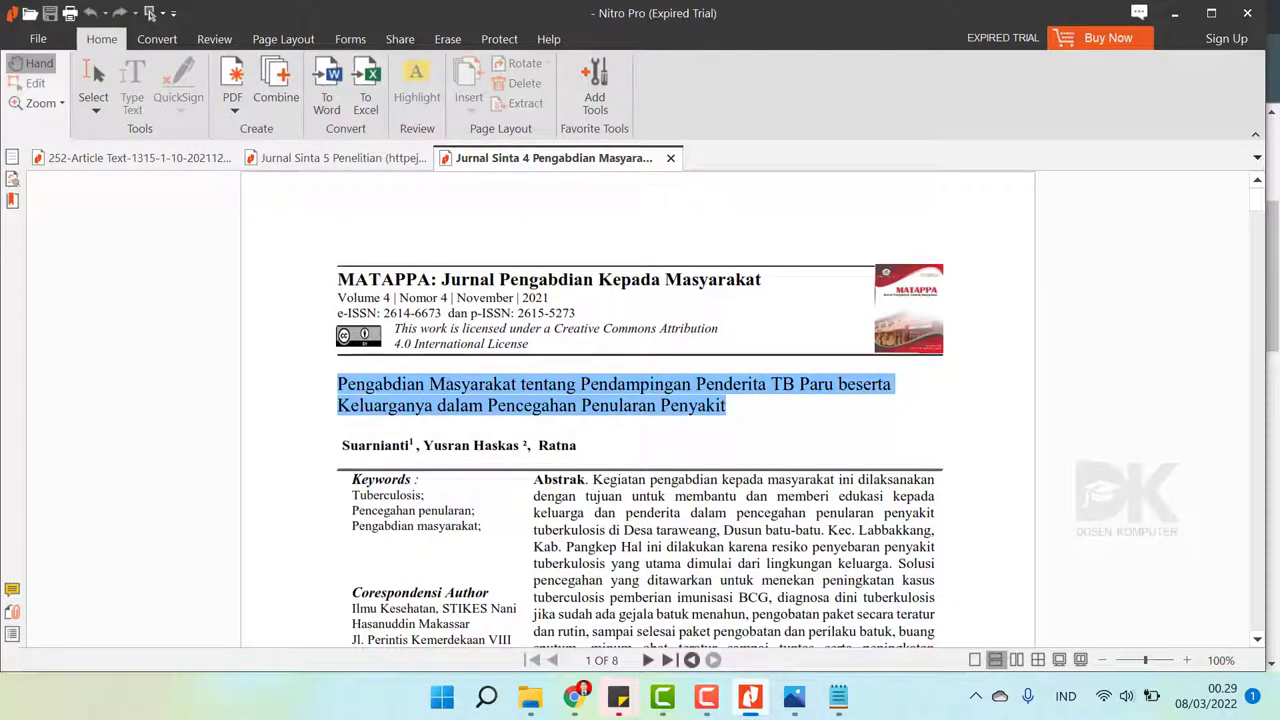
- Check the article's 516–523 page range in the PDF and type 516 into Jumlah Halaman
{"action": "scroll", "coordinate": [651, 494], "scroll_direction": "down", "scroll_amount": 10}
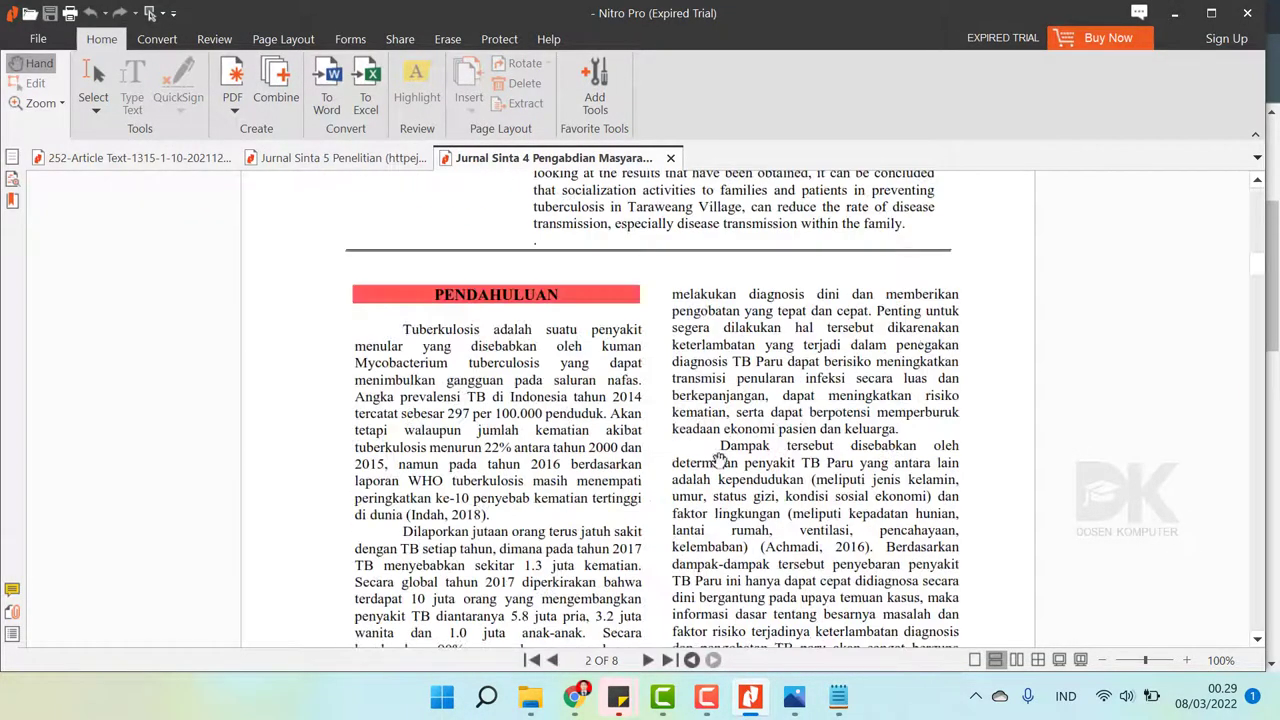
{"action": "scroll", "coordinate": [1256, 305], "scroll_direction": "down", "scroll_amount": 5}
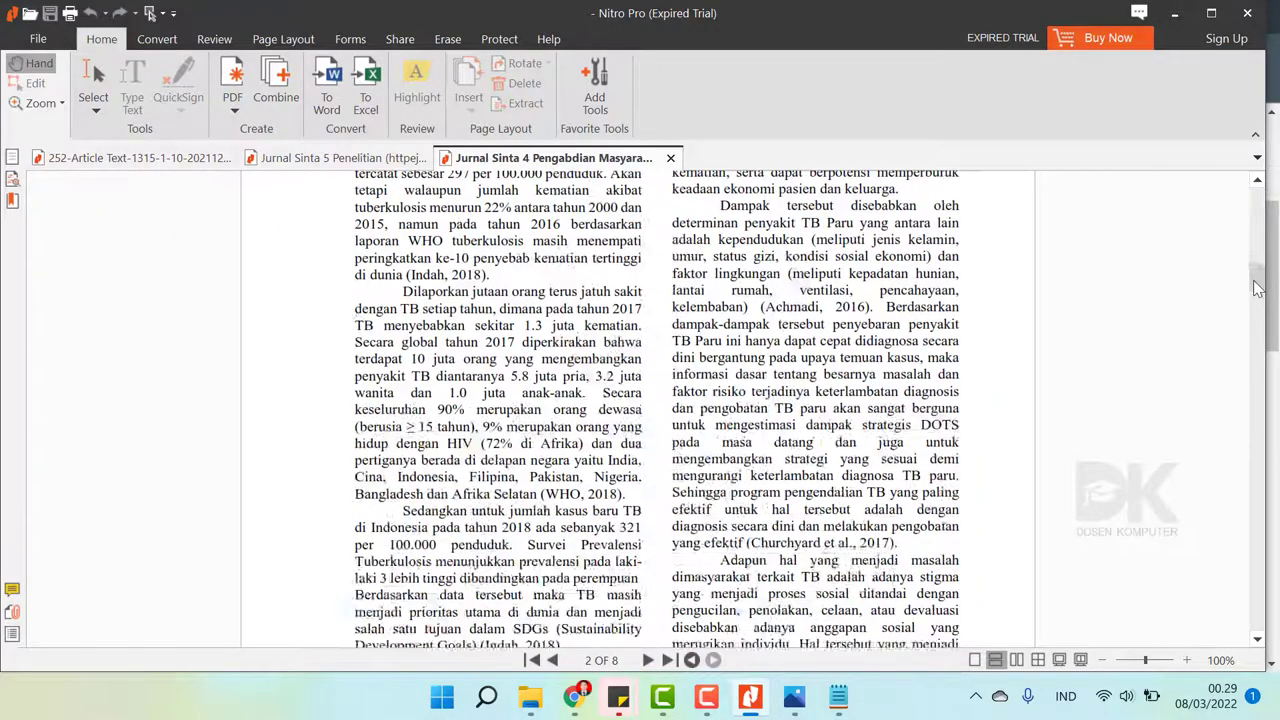
{"action": "left_click_drag", "start_coordinate": [1256, 305], "coordinate": [1196, 633]}
{"action": "left_click", "coordinate": [574, 697]}
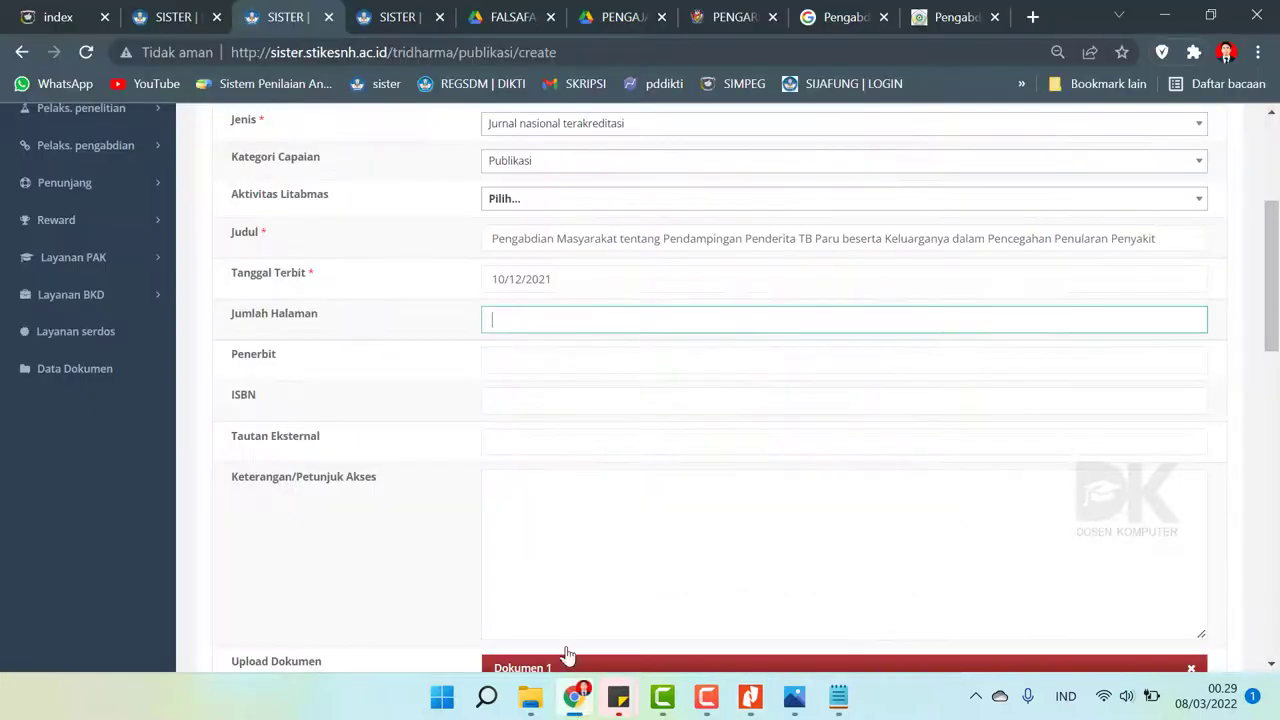
{"action": "type", "text": "516523"}
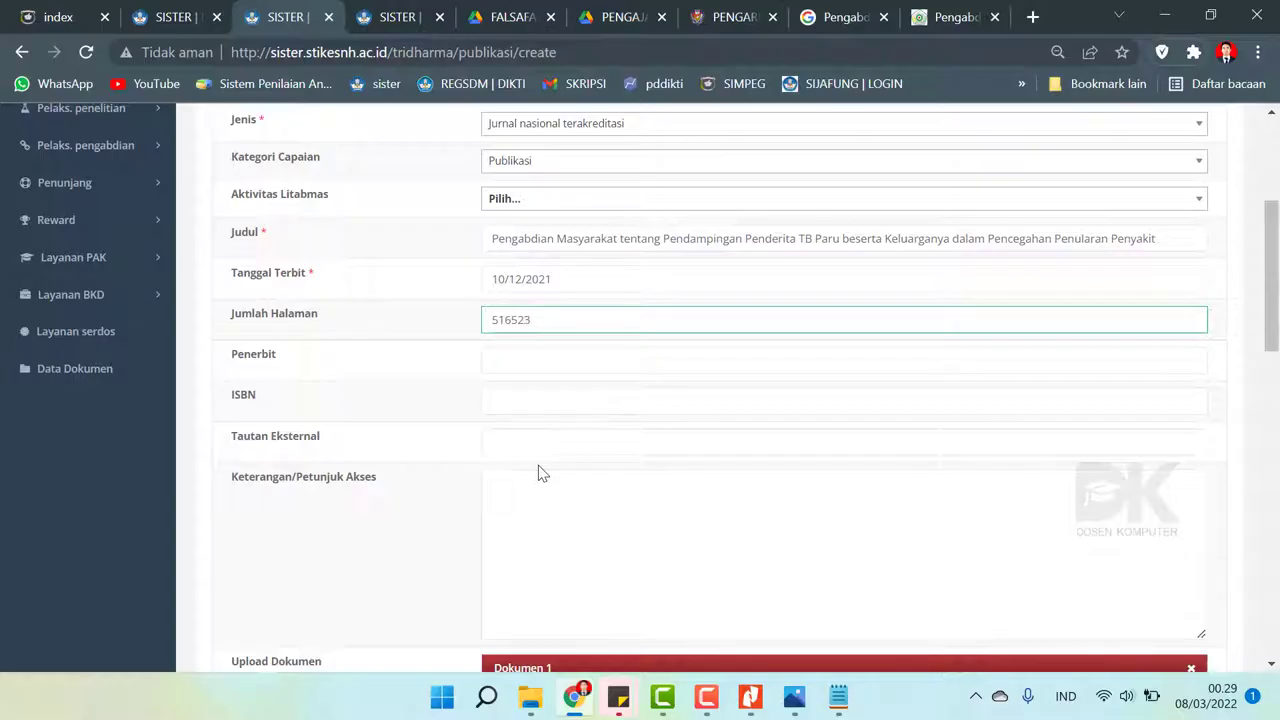
- Check the article PDF's page range and set the publication's page count to 8
{"action": "left_click", "coordinate": [750, 697]}
{"action": "scroll", "coordinate": [670, 440], "scroll_direction": "up", "scroll_amount": 20}
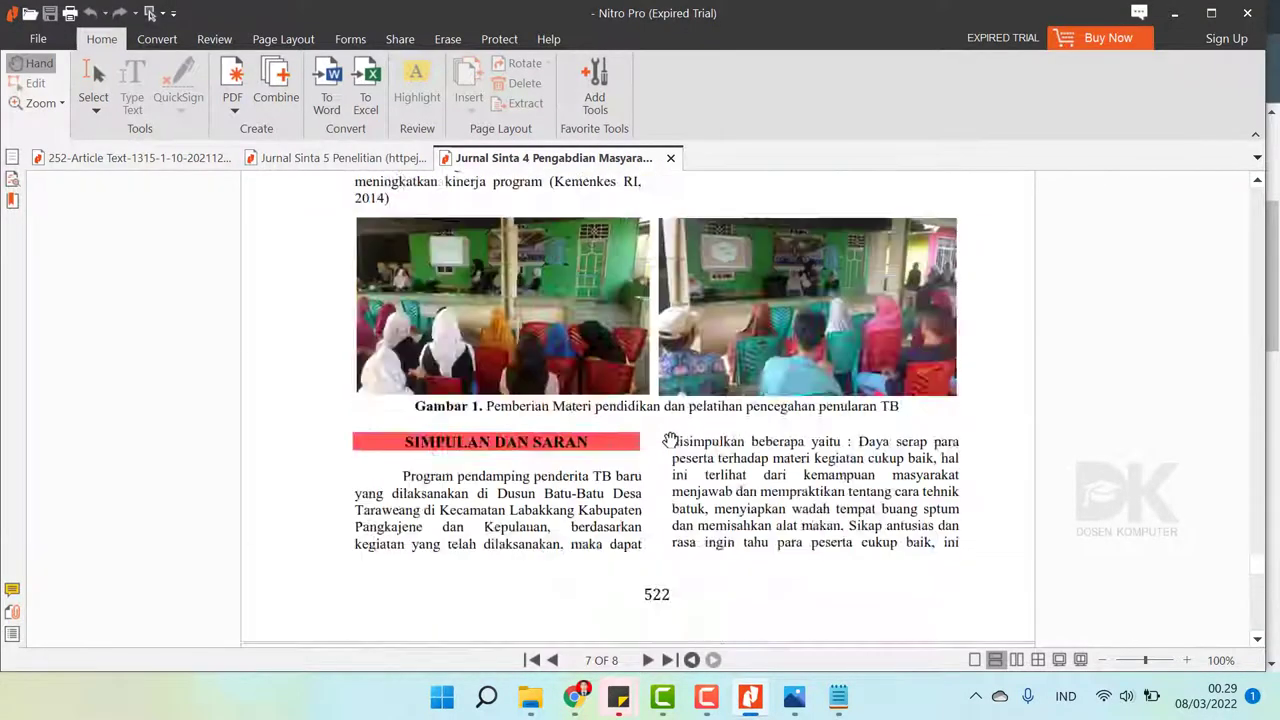
{"action": "scroll", "coordinate": [670, 440], "scroll_direction": "up", "scroll_amount": 20}
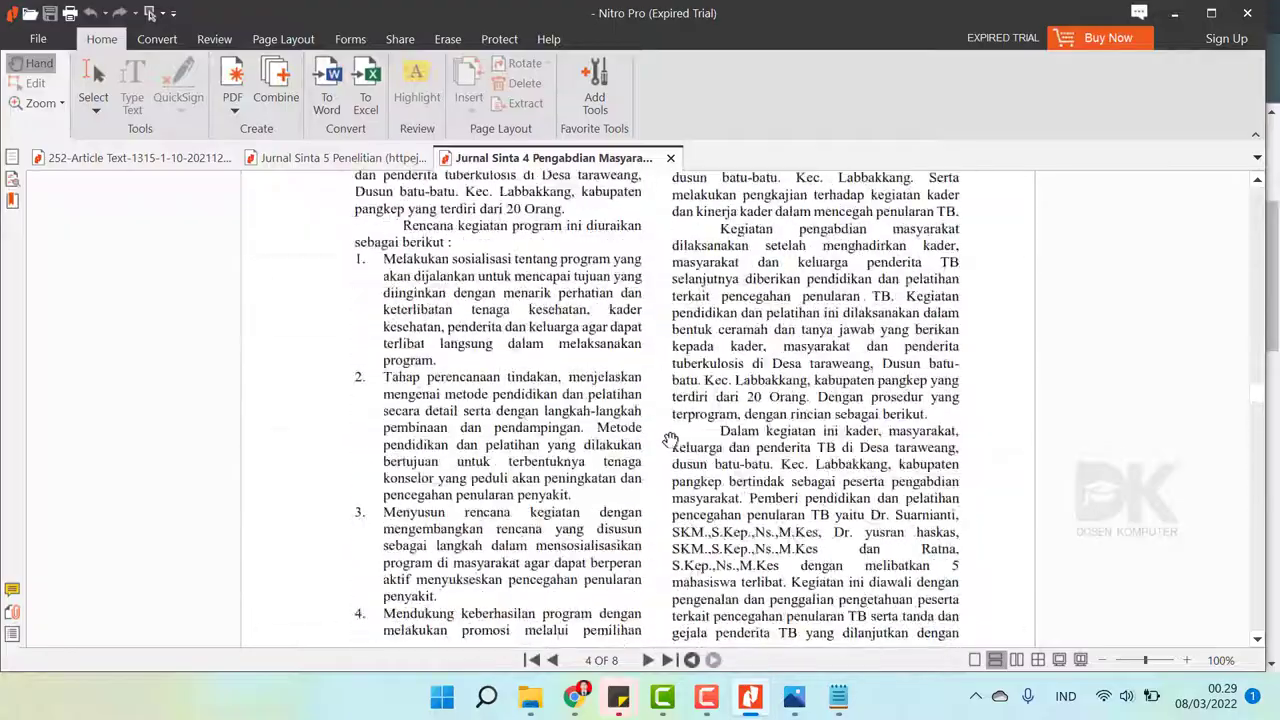
{"action": "left_click_drag", "start_coordinate": [1255, 340], "coordinate": [1268, 640]}
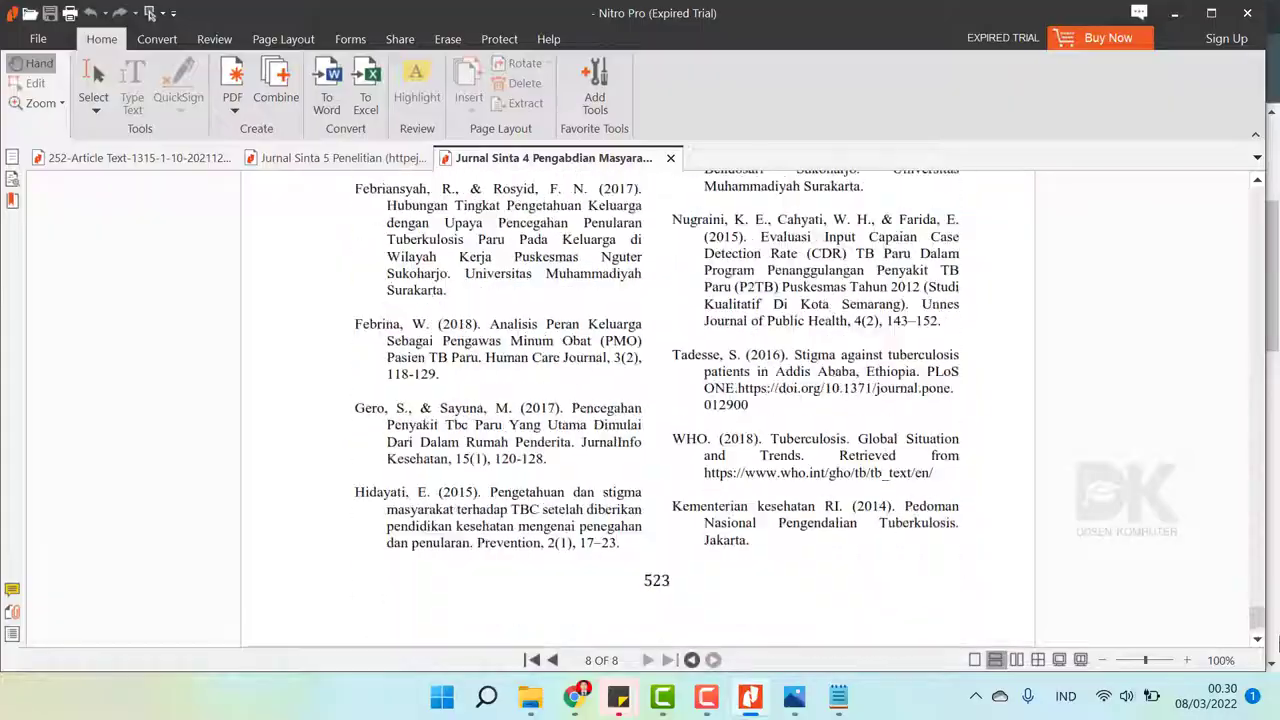
{"action": "left_click", "coordinate": [574, 697]}
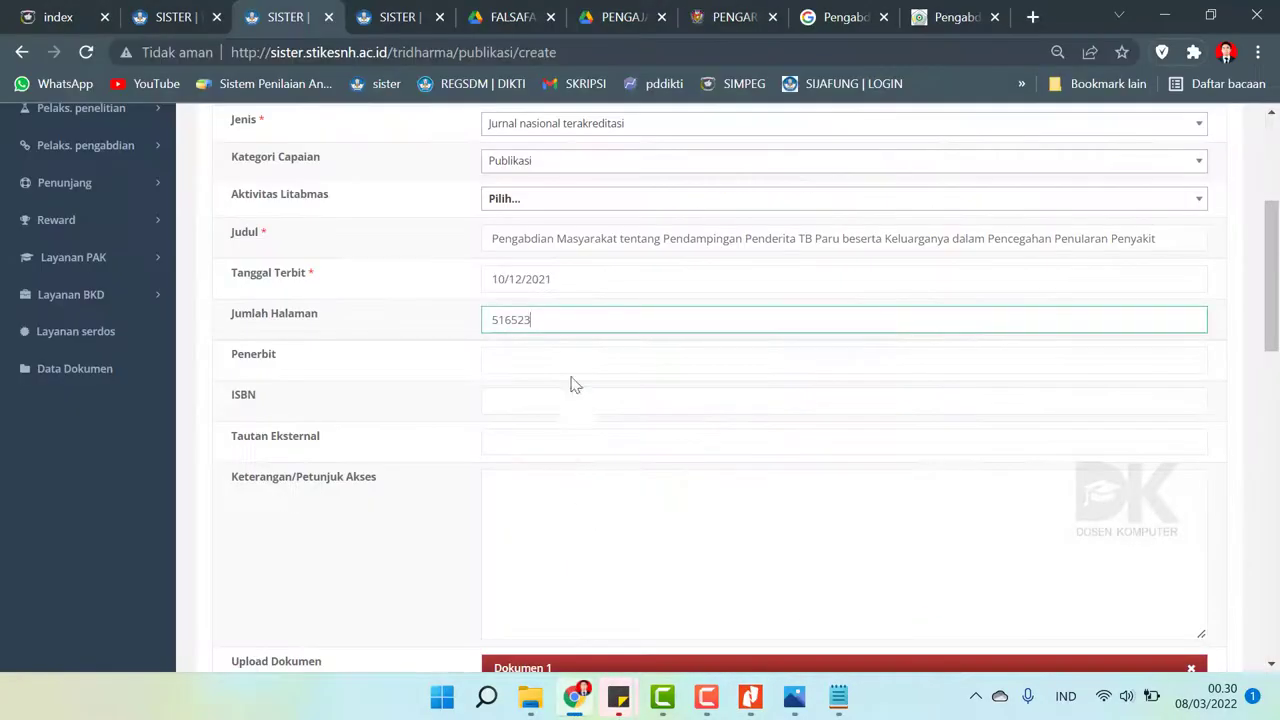
{"action": "left_click_drag", "start_coordinate": [560, 320], "coordinate": [309, 309]}
{"action": "type", "text": "8"}
- Look up the publisher on the article page and enter STKIP Andi Matappa Pangkep
{"action": "left_click", "coordinate": [532, 362]}
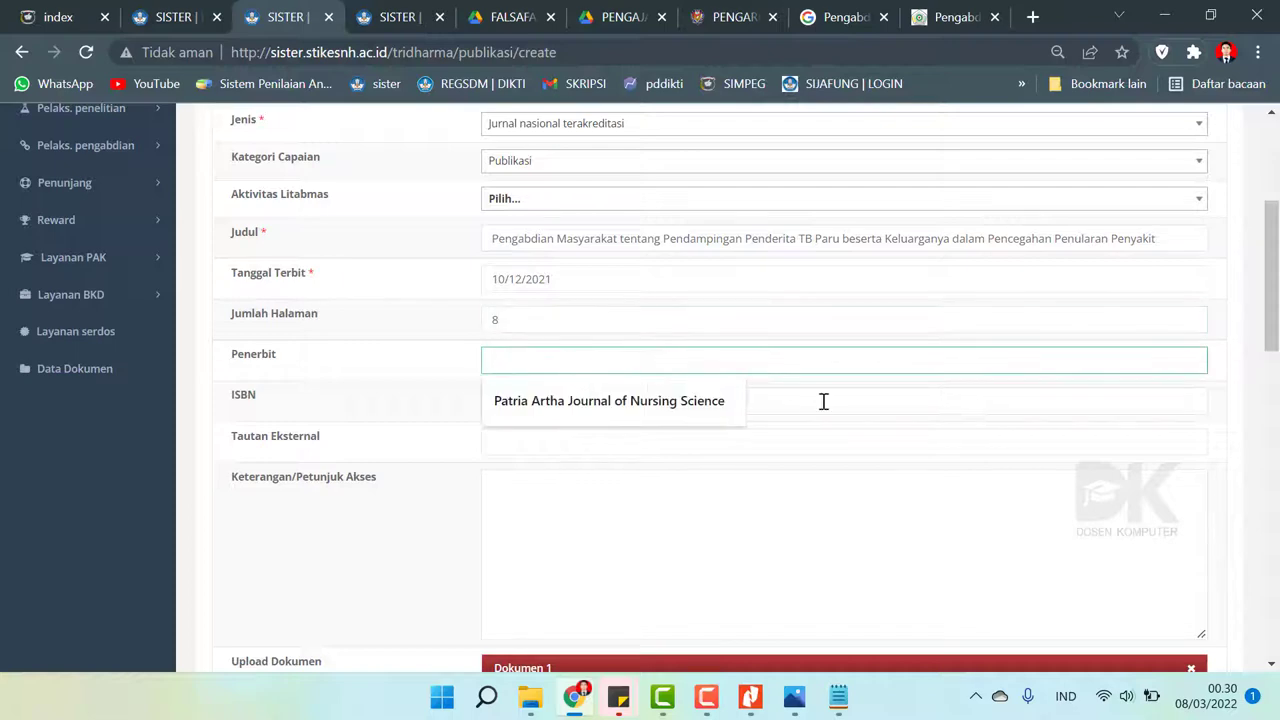
{"action": "left_click", "coordinate": [932, 12]}
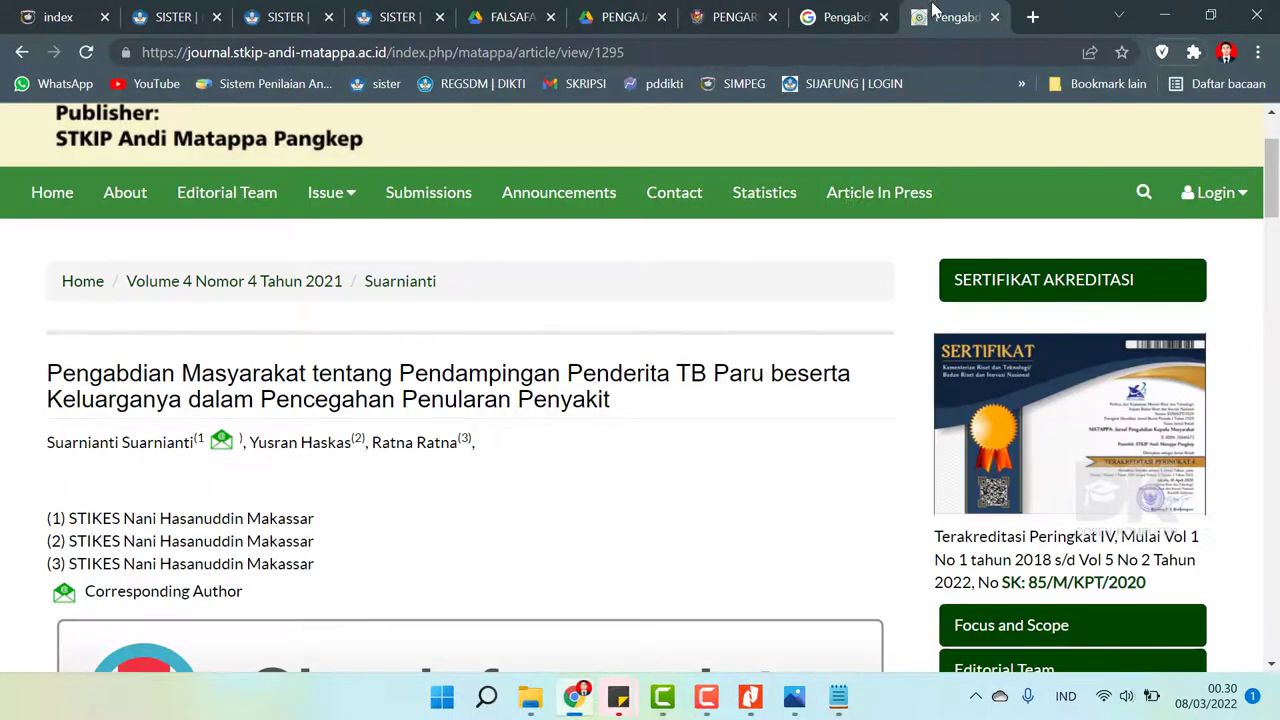
{"action": "scroll", "coordinate": [158, 180], "scroll_direction": "up", "scroll_amount": 1}
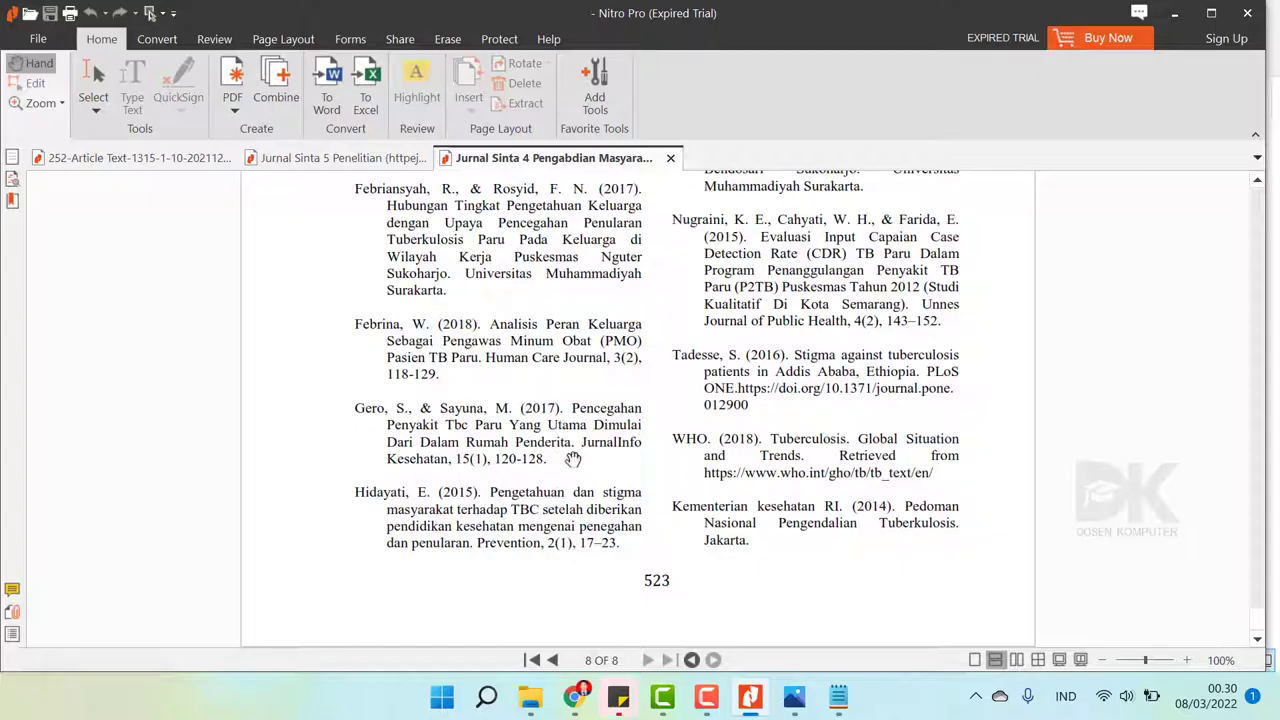
{"action": "left_click", "coordinate": [575, 697]}
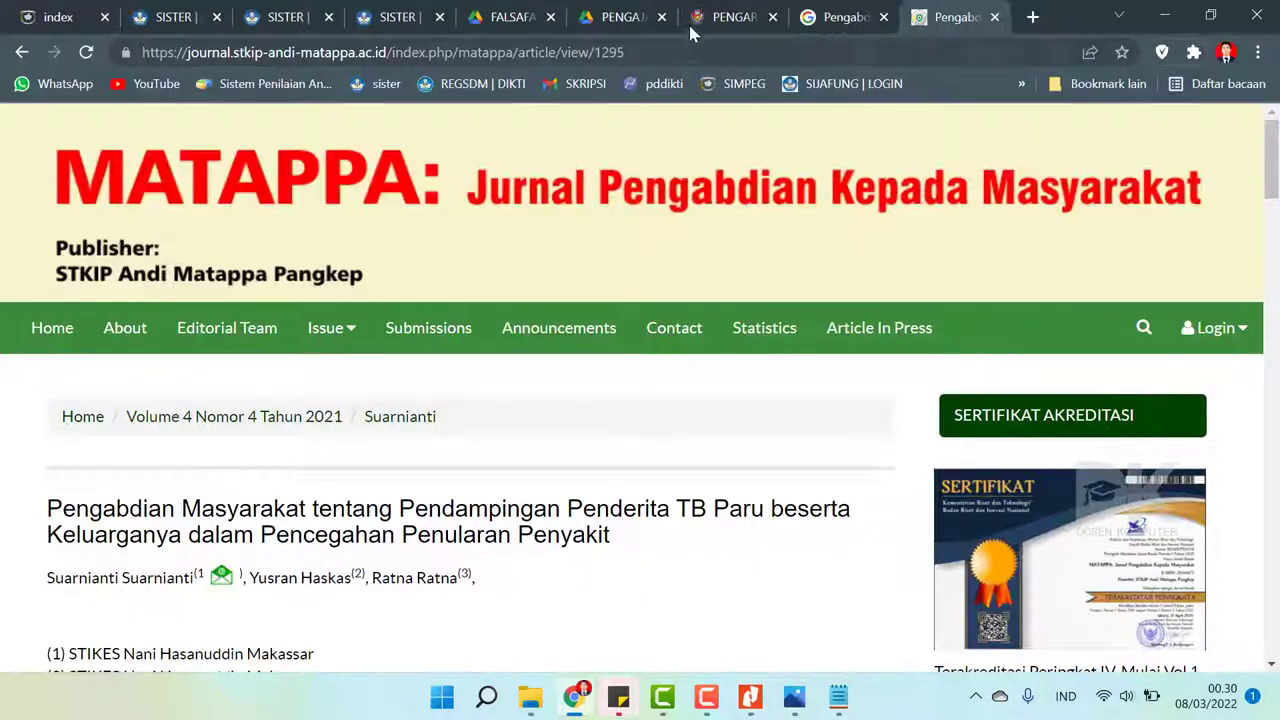
{"action": "left_click", "coordinate": [688, 21]}
{"action": "left_click", "coordinate": [291, 12]}
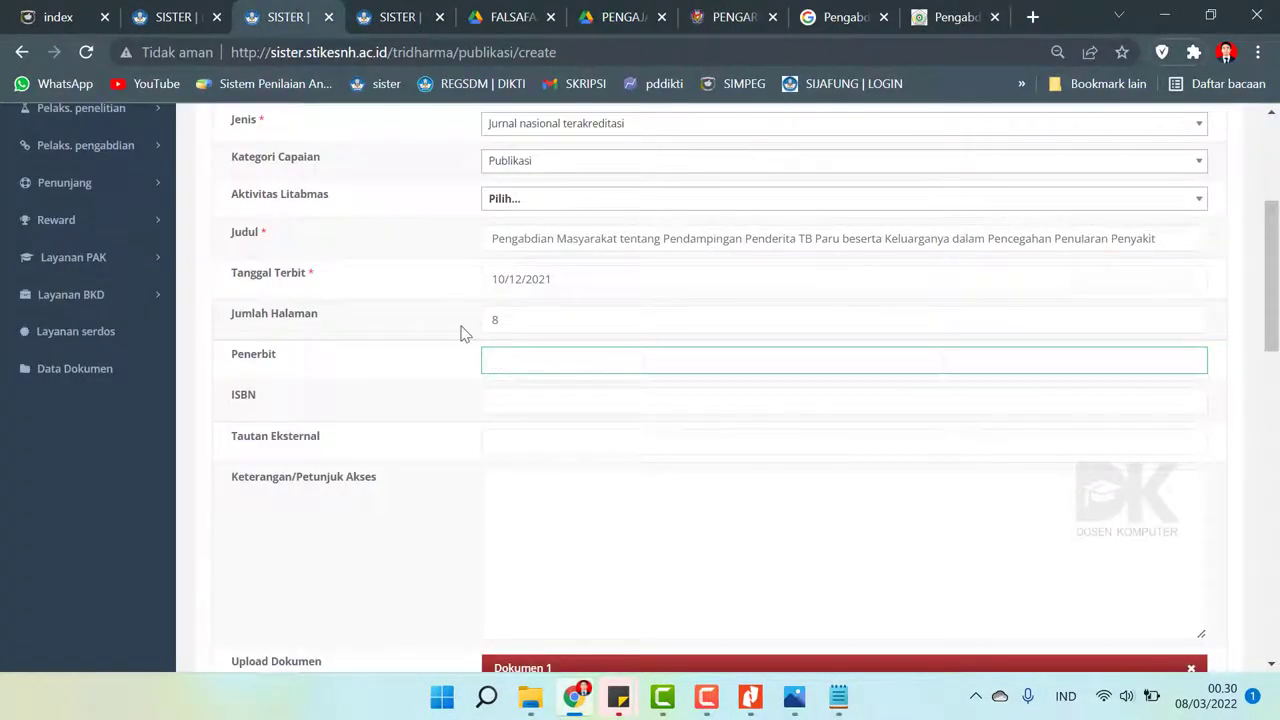
{"action": "type", "text": "STKIP Andi Matappa Pangkep"}
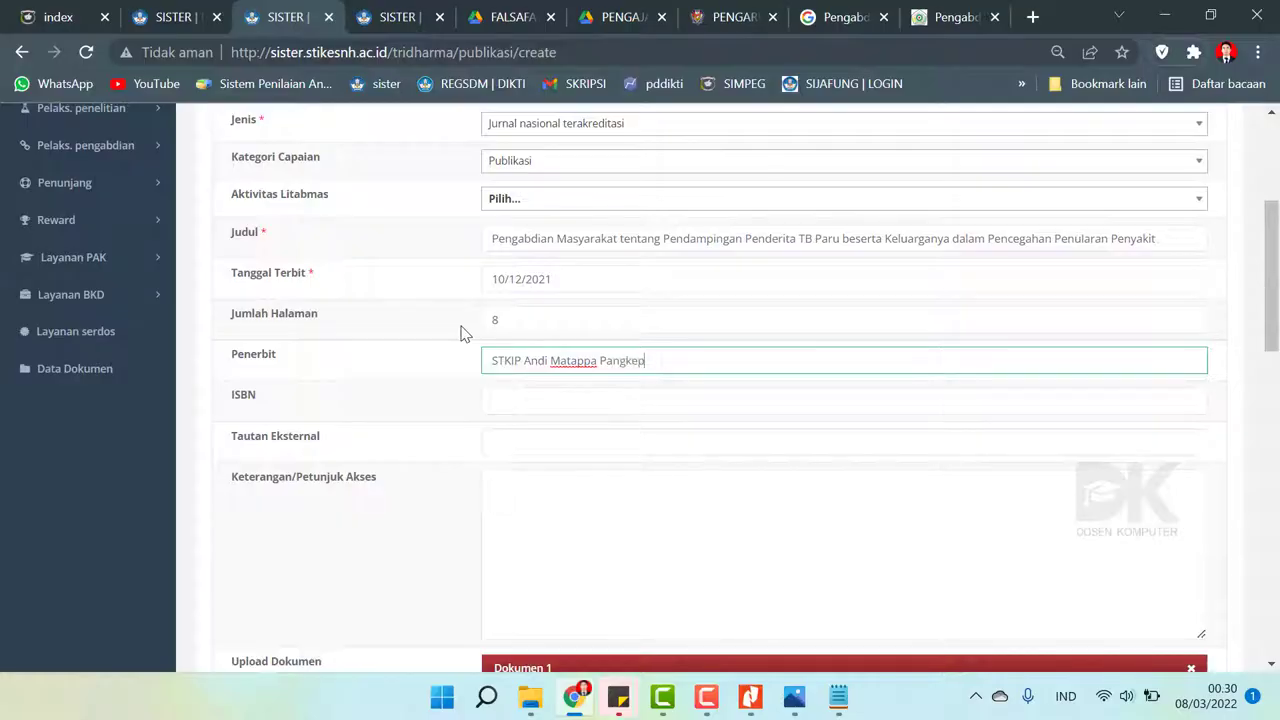
{"action": "left_click", "coordinate": [563, 394]}
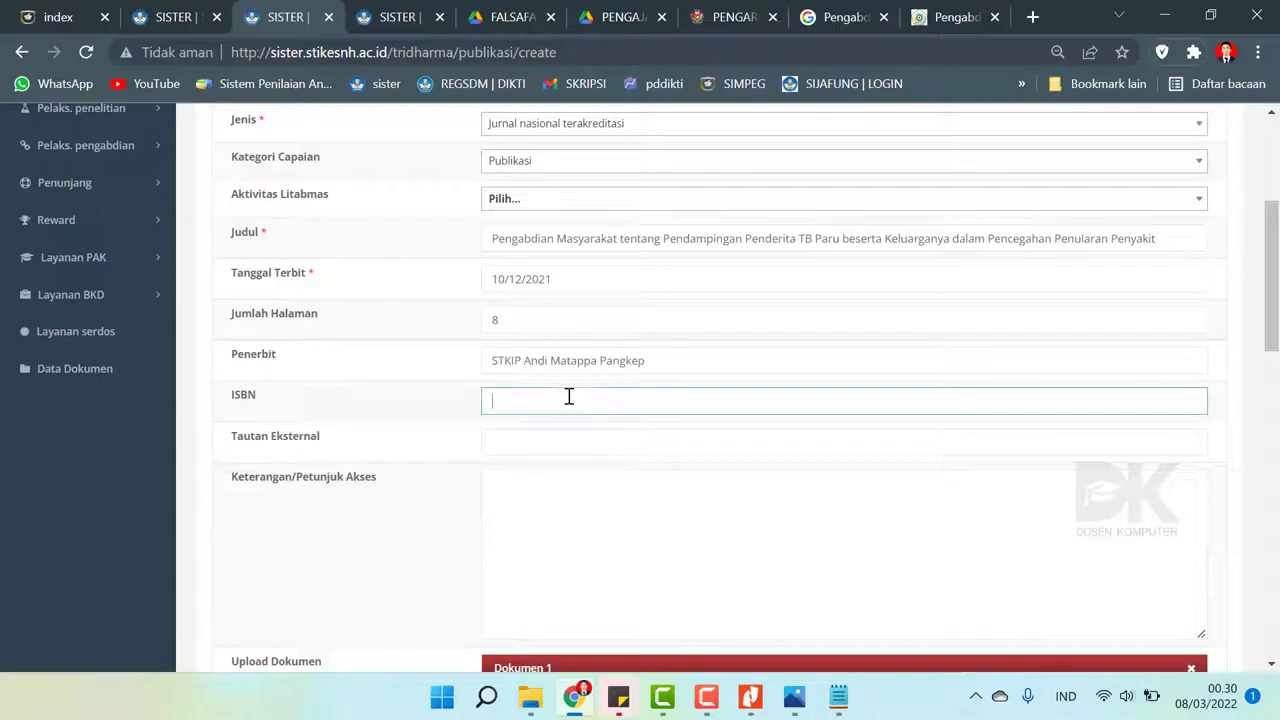
- Scroll through the MATAPPA journal article page to review its details
{"action": "left_click", "coordinate": [958, 12]}
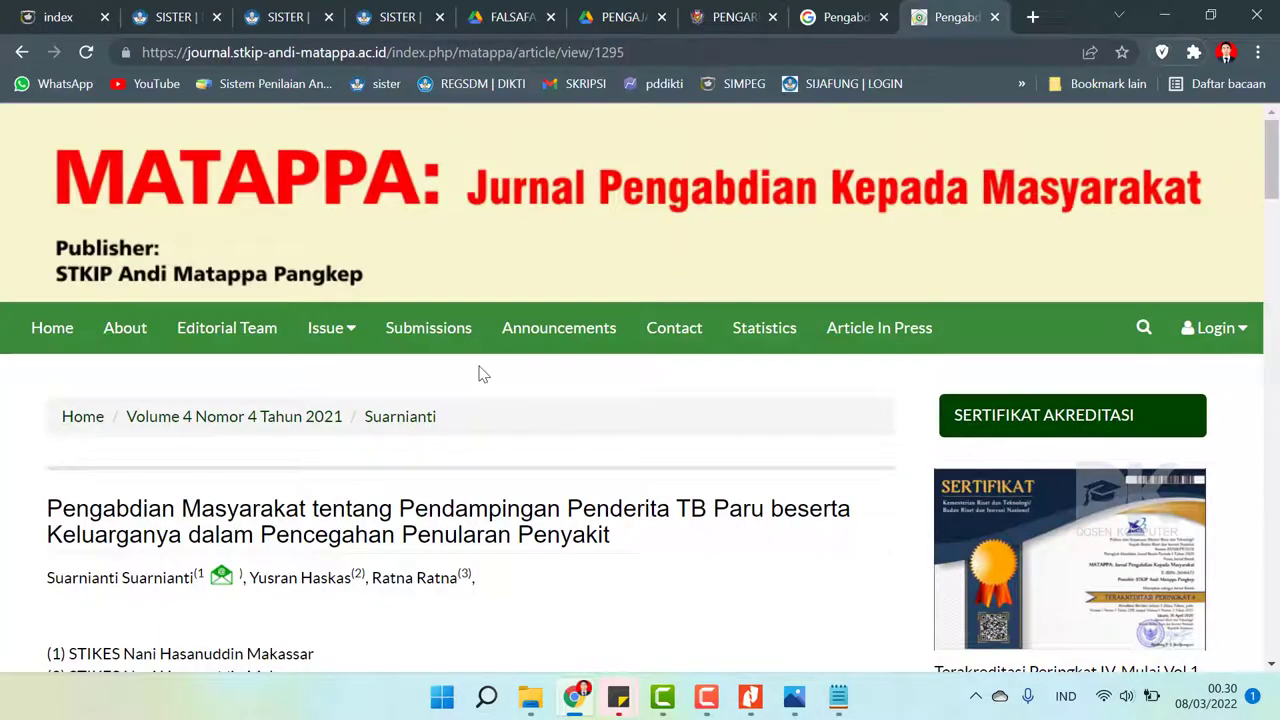
{"action": "scroll", "coordinate": [479, 374], "scroll_direction": "down", "scroll_amount": 2}
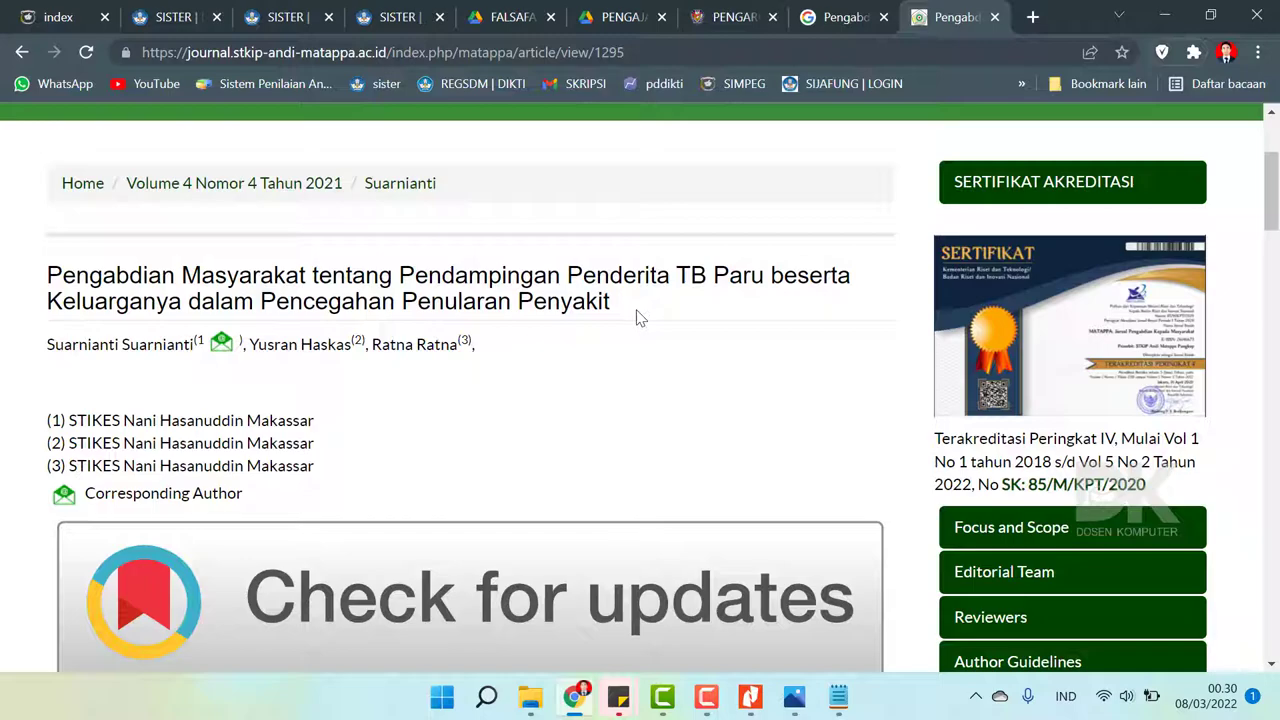
{"action": "scroll", "coordinate": [641, 318], "scroll_direction": "down", "scroll_amount": 2}
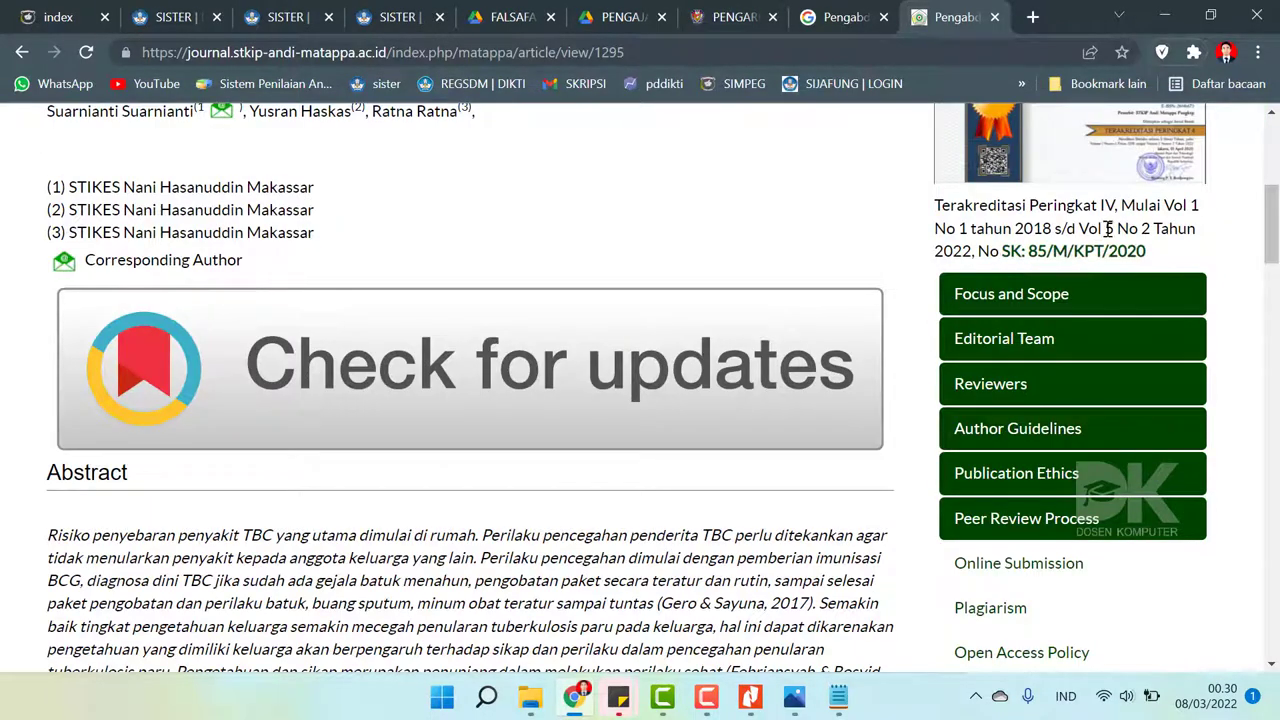
{"action": "scroll", "coordinate": [1276, 255], "scroll_direction": "down", "scroll_amount": 2}
{"action": "left_click_drag", "start_coordinate": [1276, 255], "coordinate": [1276, 362]}
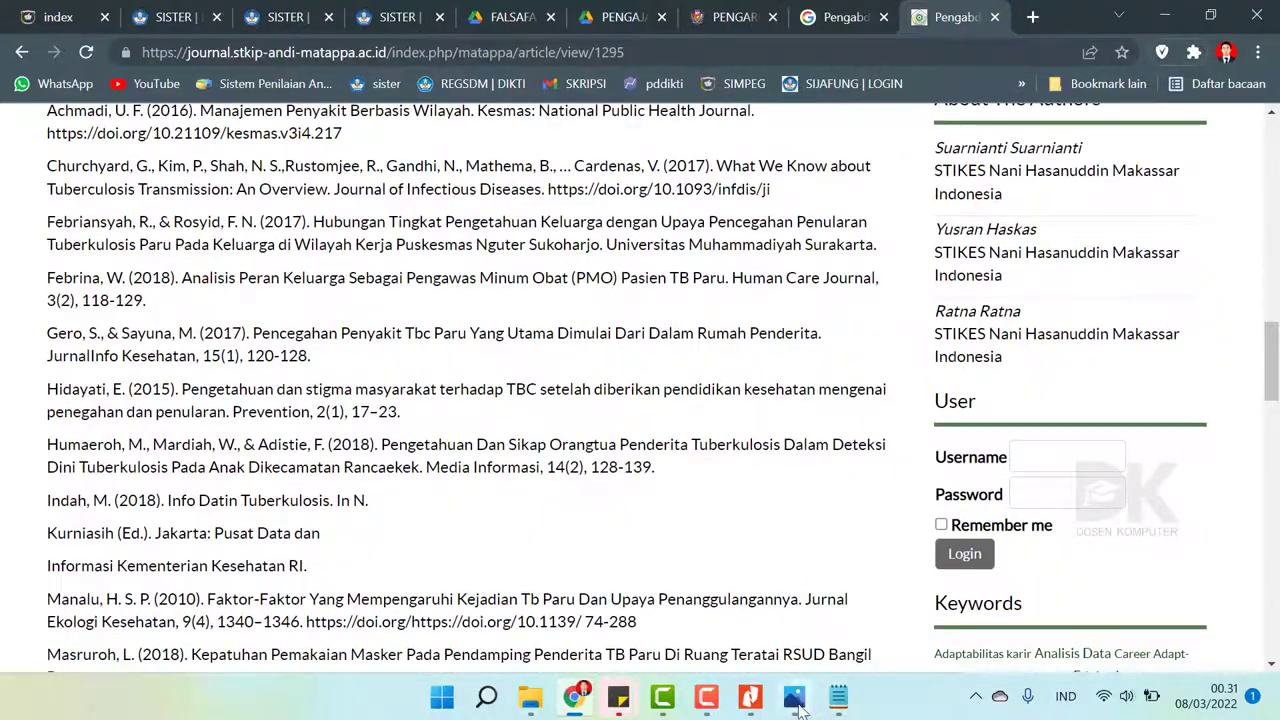
- View the Surat Tugas letter image, then switch to SISTER's Publikasi Karya list
{"action": "left_click", "coordinate": [795, 700]}
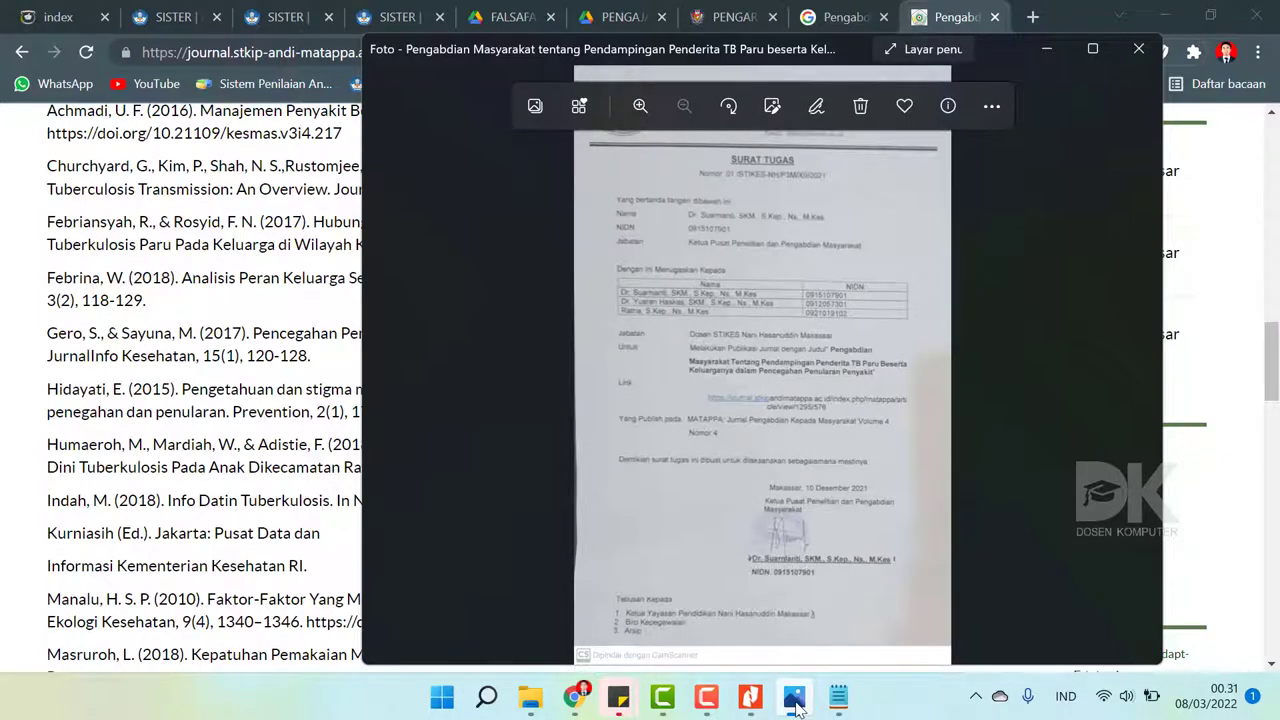
{"action": "left_click", "coordinate": [795, 700]}
{"action": "scroll", "coordinate": [560, 415], "scroll_direction": "down", "scroll_amount": 7}
{"action": "scroll", "coordinate": [560, 415], "scroll_direction": "up", "scroll_amount": 1}
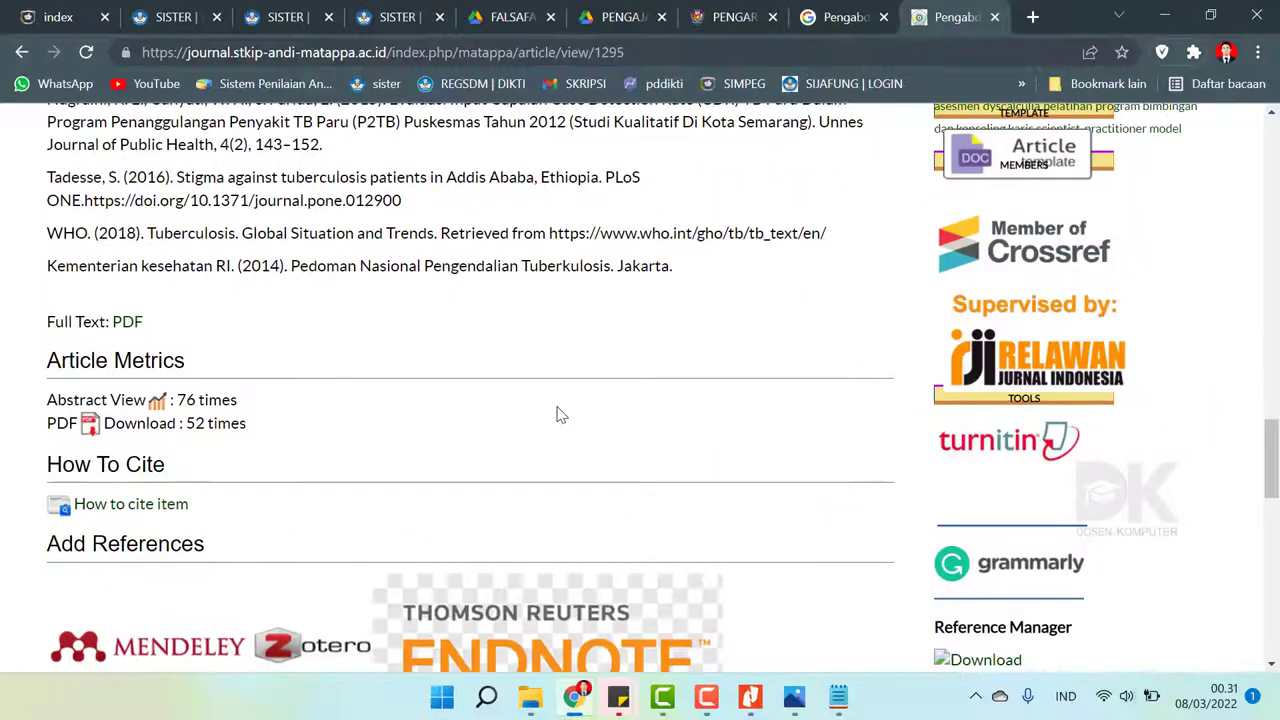
{"action": "scroll", "coordinate": [560, 415], "scroll_direction": "up", "scroll_amount": 10}
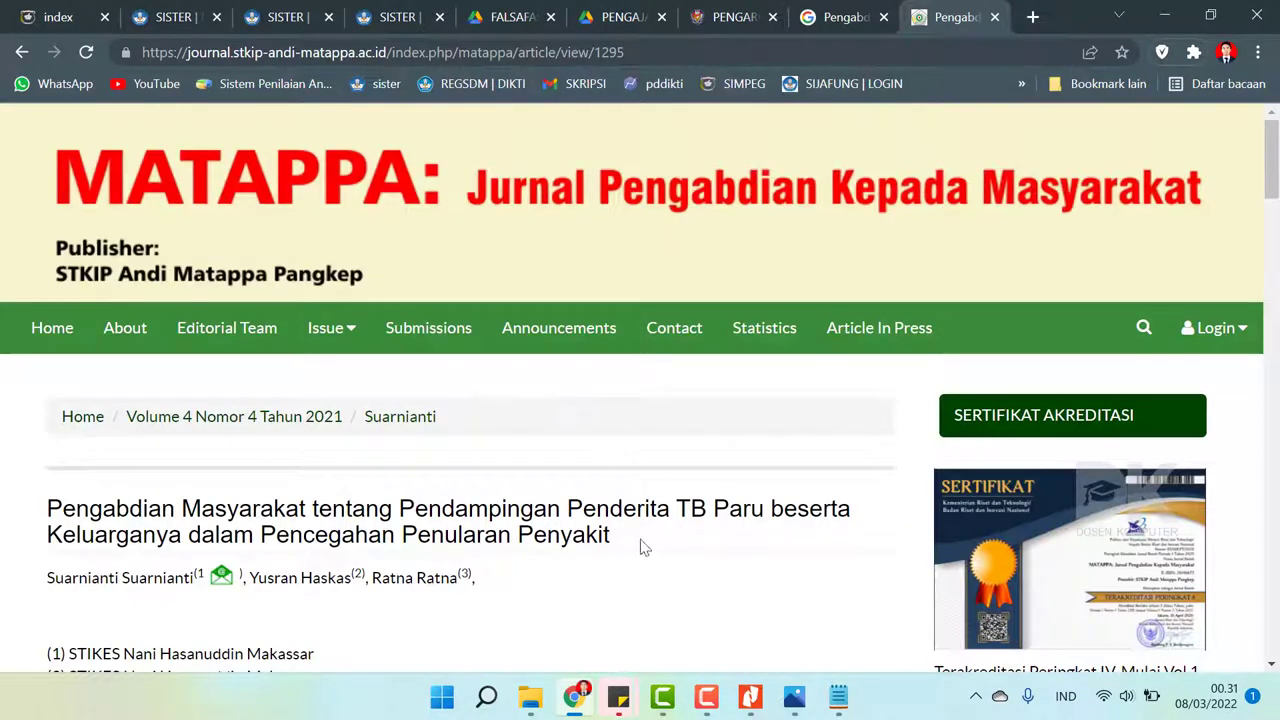
{"action": "left_click", "coordinate": [576, 694]}
{"action": "left_click", "coordinate": [576, 696]}
{"action": "left_click", "coordinate": [390, 12]}
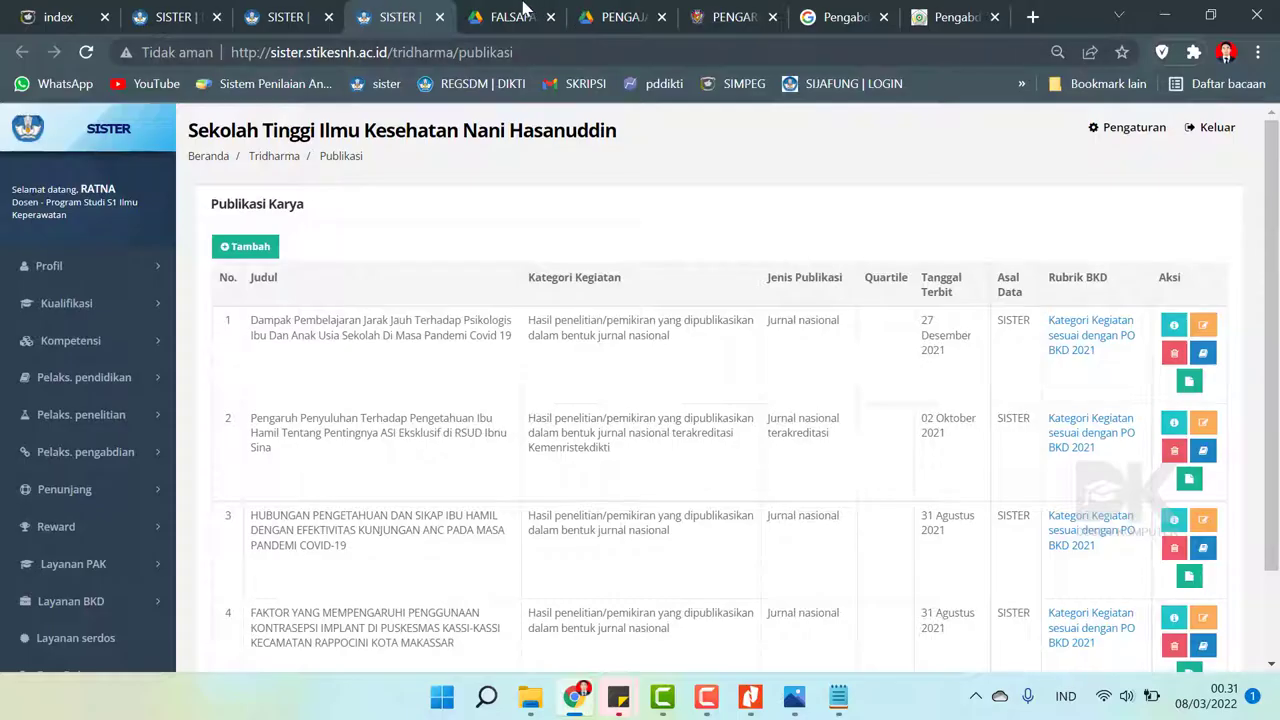
- Copy the MATAPPA article URL and paste it as the publication's external link
{"action": "left_click", "coordinate": [267, 10]}
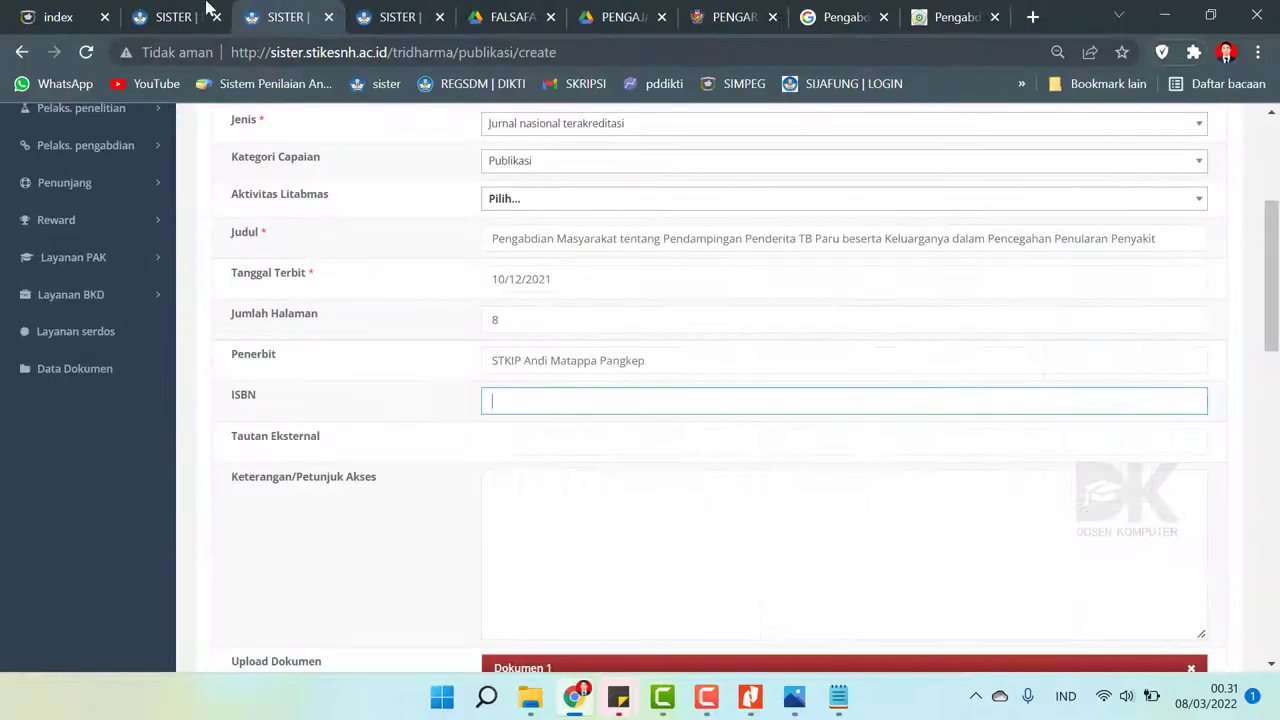
{"action": "left_click", "coordinate": [501, 446]}
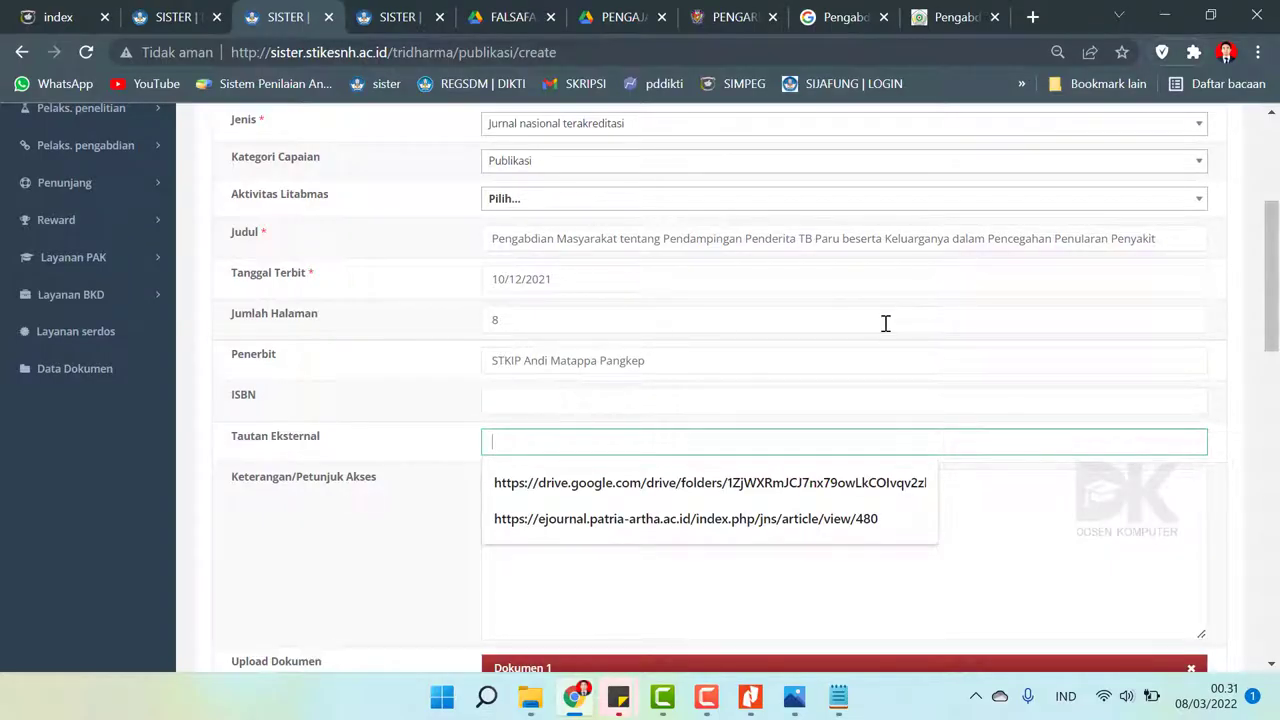
{"action": "left_click", "coordinate": [950, 17]}
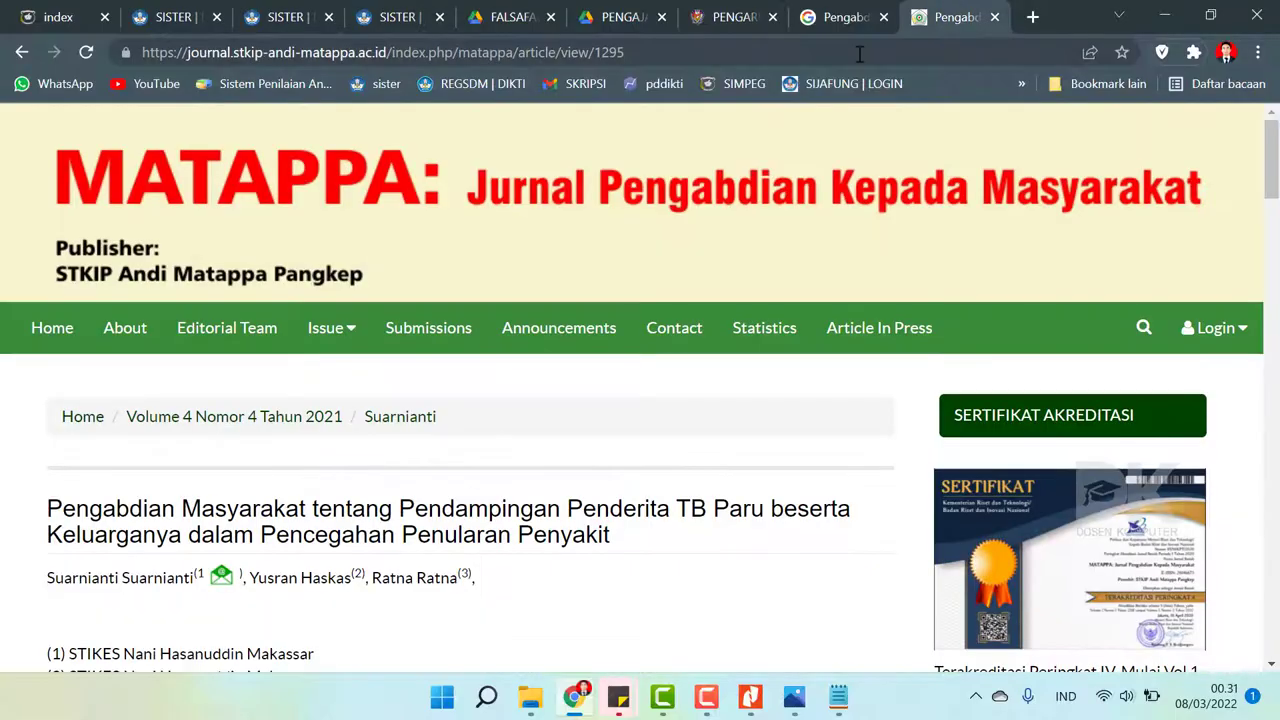
{"action": "left_click", "coordinate": [762, 55]}
{"action": "key", "text": "ctrl+c"}
{"action": "left_click", "coordinate": [397, 17]}
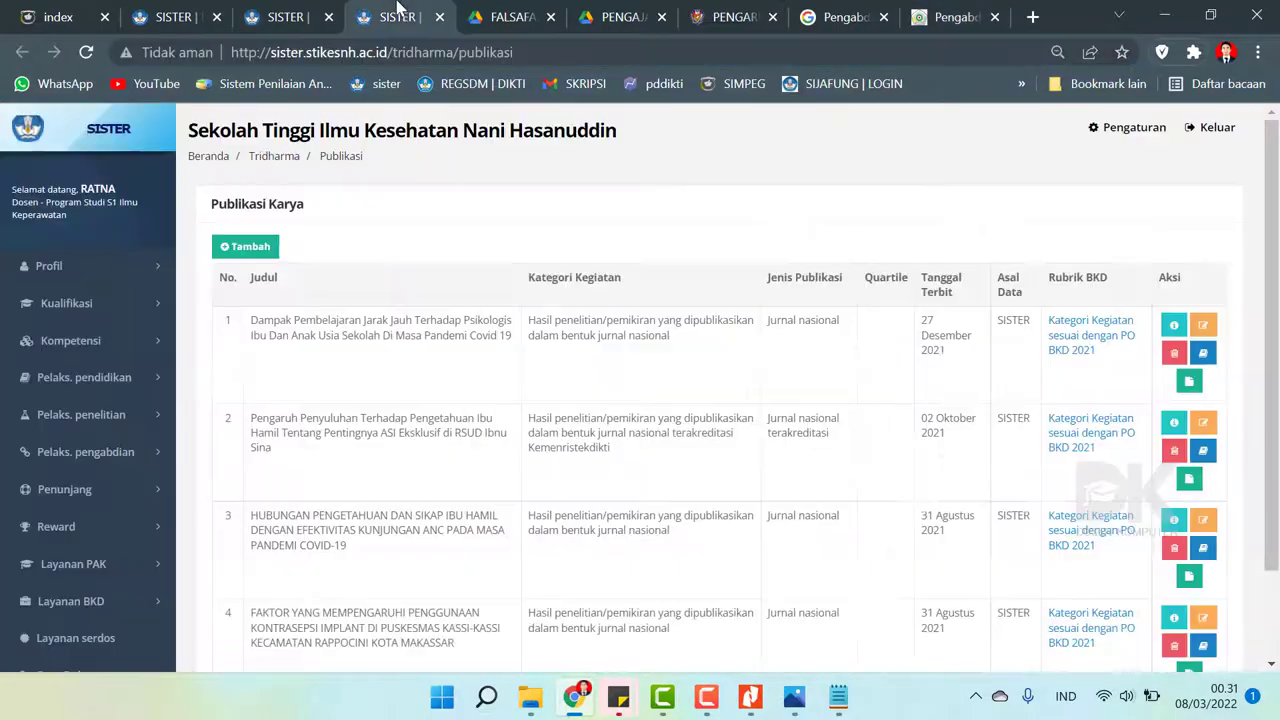
{"action": "left_click", "coordinate": [226, 17]}
{"action": "left_click", "coordinate": [288, 17]}
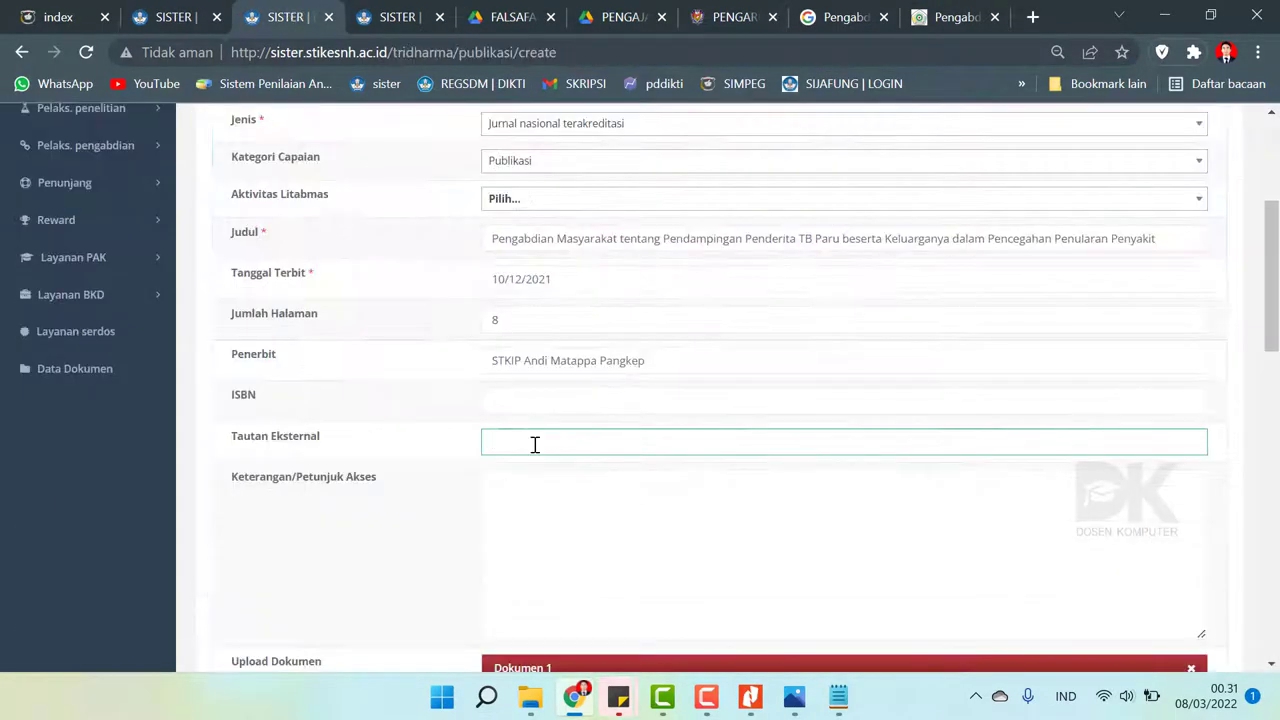
{"action": "type", "text": "https://jurnal.stkip-andi-matappa.ac.id/index.php/matappa/article/view/1295"}
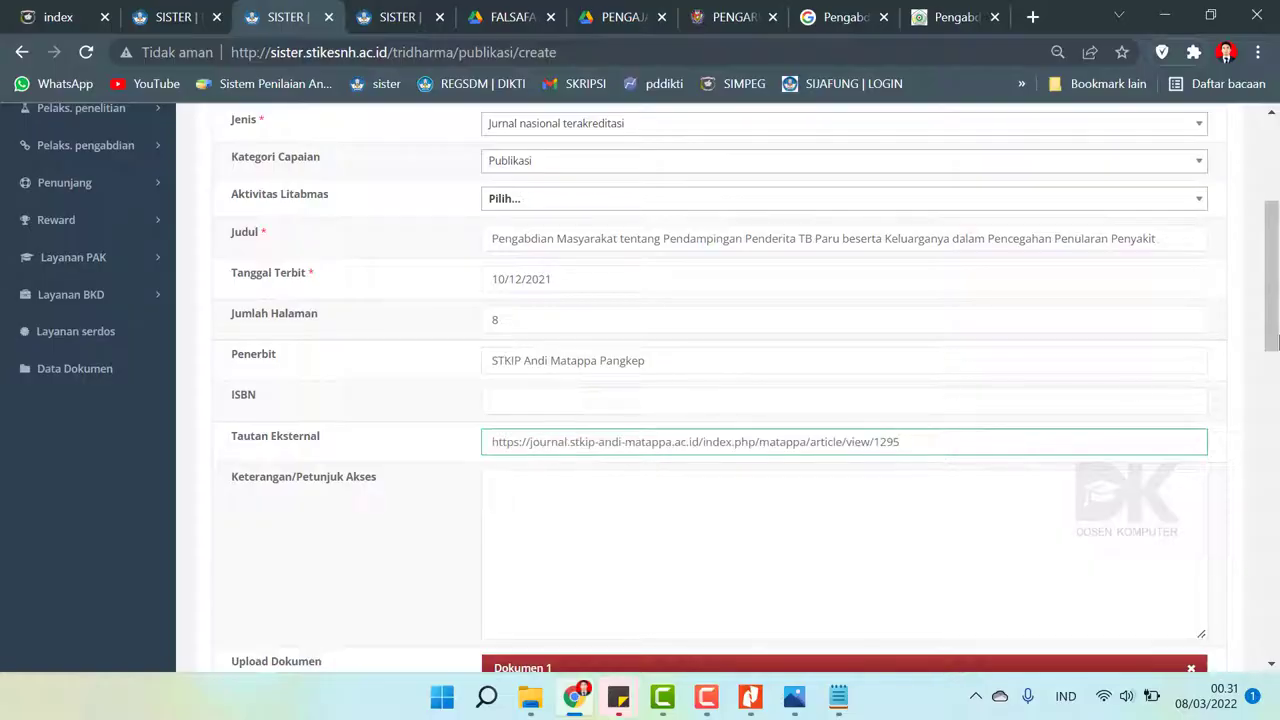
{"action": "left_click_drag", "start_coordinate": [1273, 343], "coordinate": [1273, 416]}
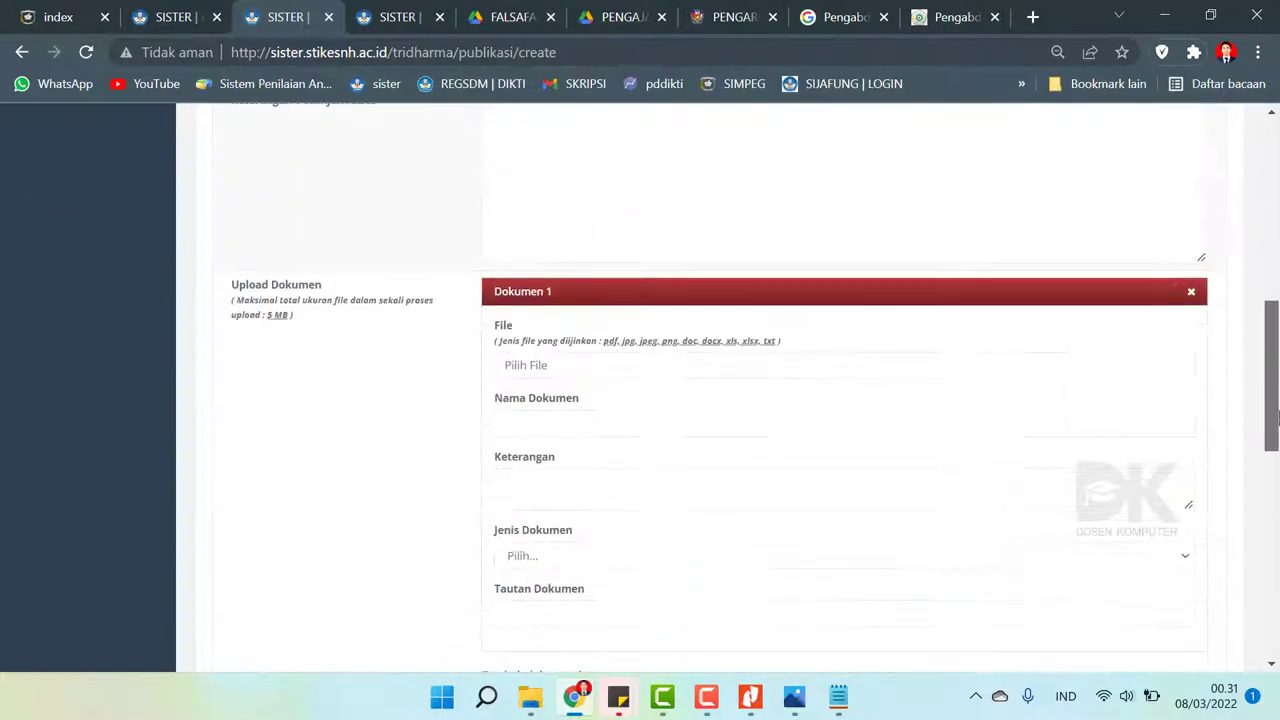
{"action": "scroll", "coordinate": [731, 343], "scroll_direction": "up", "scroll_amount": 2}
- Paste the same URL into the access notes and open the Dokumen 1 file picker
{"action": "left_click", "coordinate": [677, 320]}
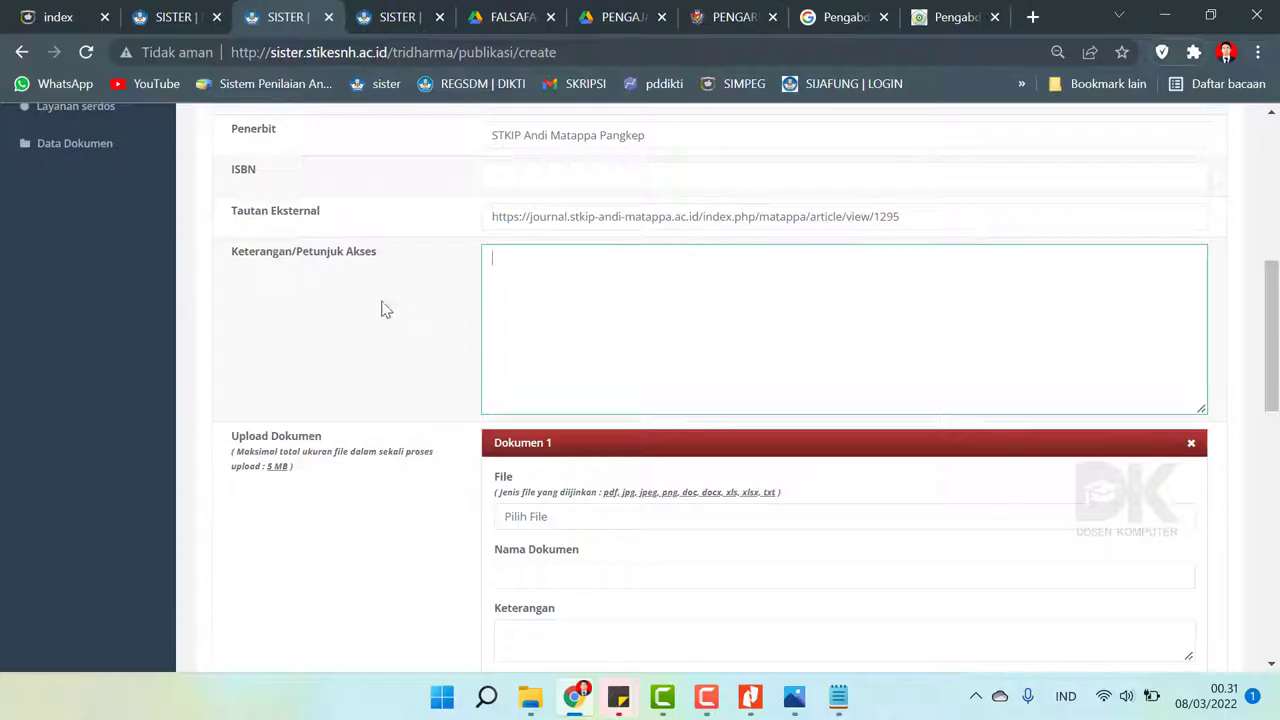
{"action": "key", "text": "ctrl+v"}
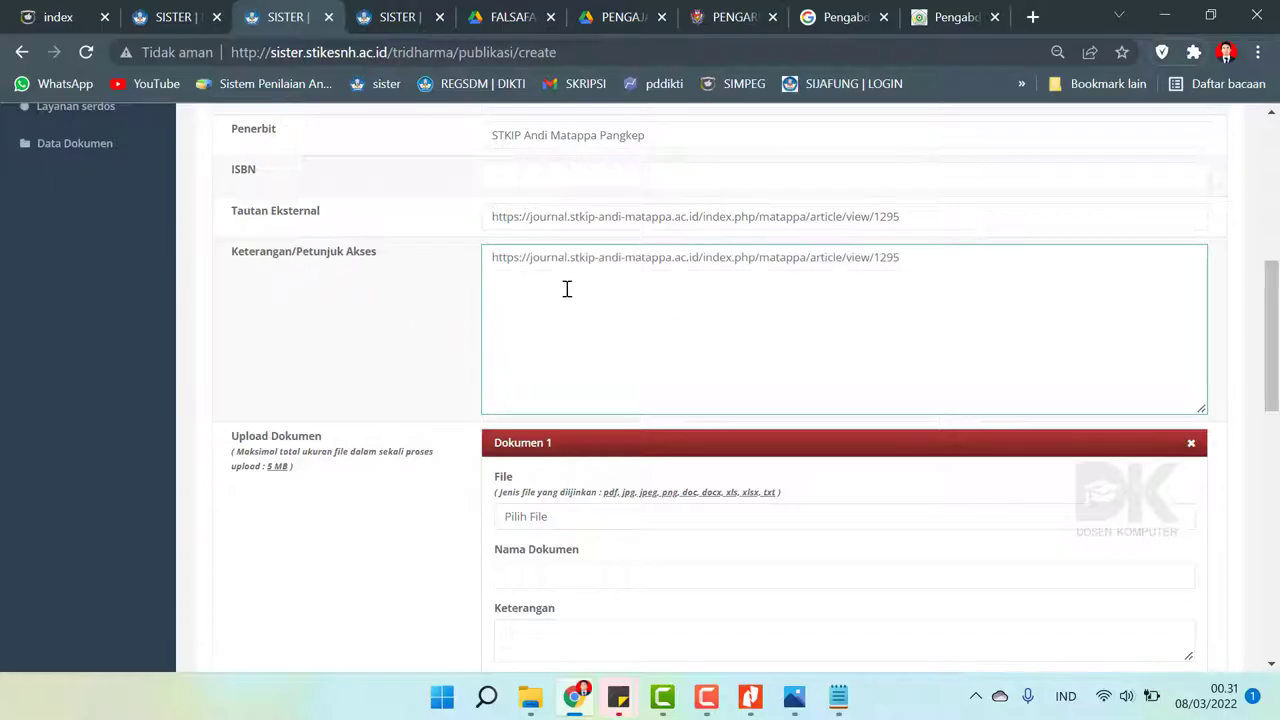
{"action": "scroll", "coordinate": [906, 330], "scroll_direction": "down", "scroll_amount": 2}
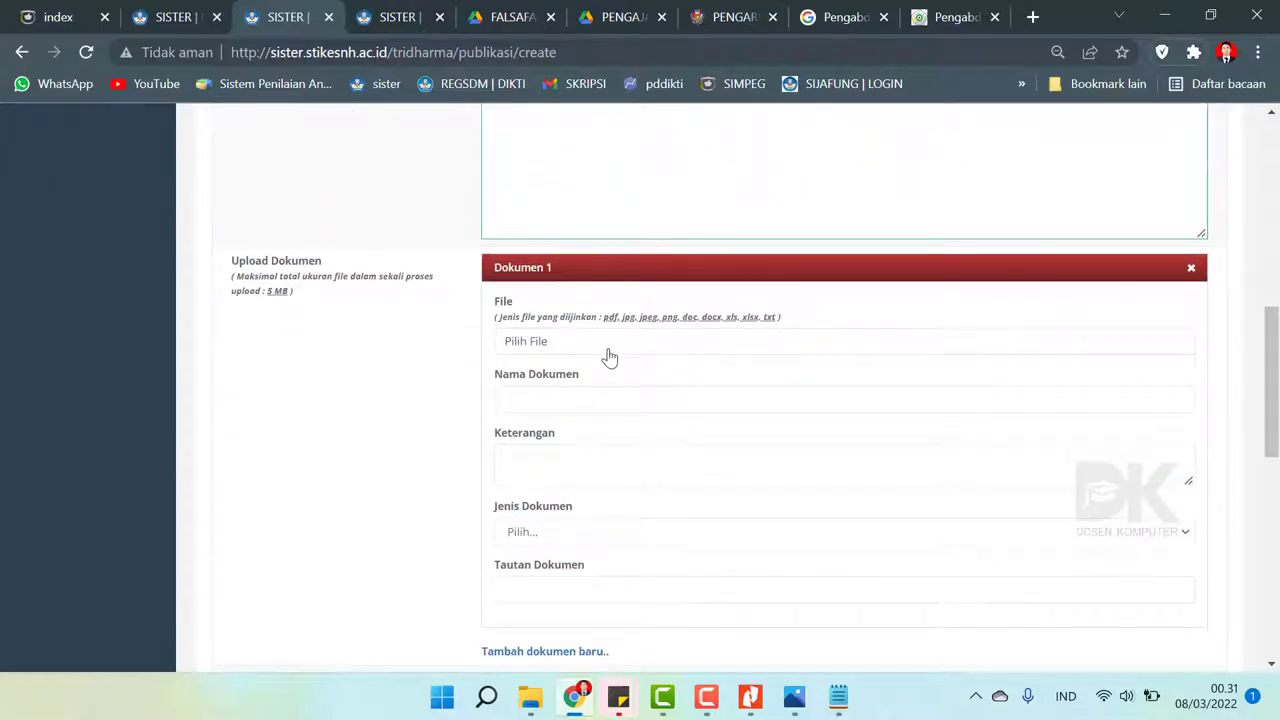
{"action": "left_click", "coordinate": [592, 350]}
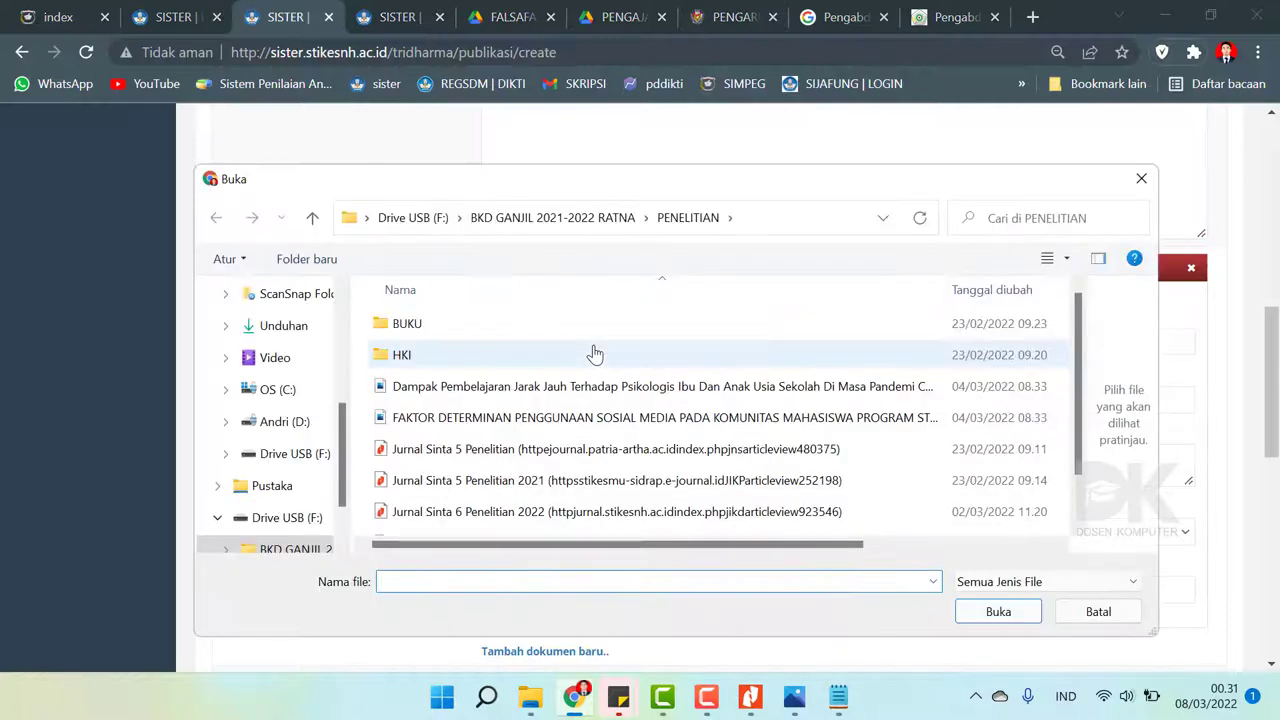
- Attach the Jurnal Sinta 4 Pengabdian Masyarakat PDF from BKD GANJIL 2021-2022 RATNA > PENGABDIAN
{"action": "scroll", "coordinate": [1082, 372], "scroll_direction": "down", "scroll_amount": 1}
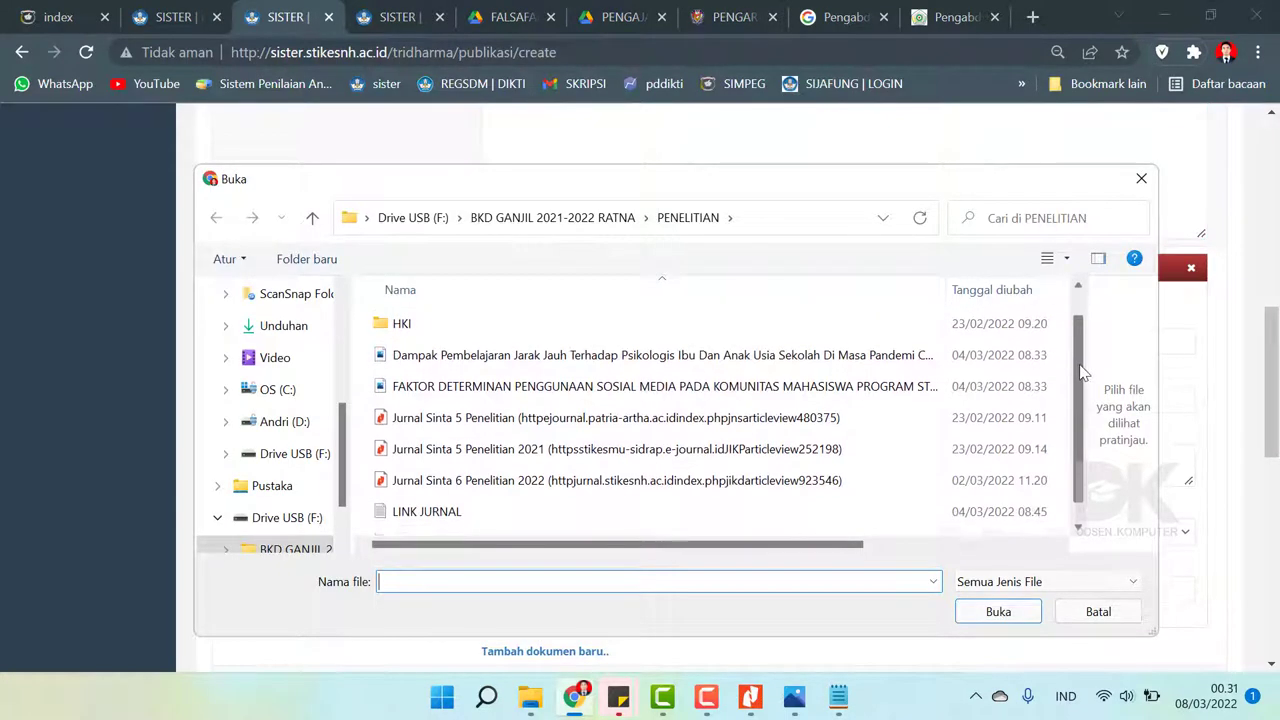
{"action": "scroll", "coordinate": [1082, 372], "scroll_direction": "down", "scroll_amount": 1}
{"action": "scroll", "coordinate": [1086, 357], "scroll_direction": "up", "scroll_amount": 2}
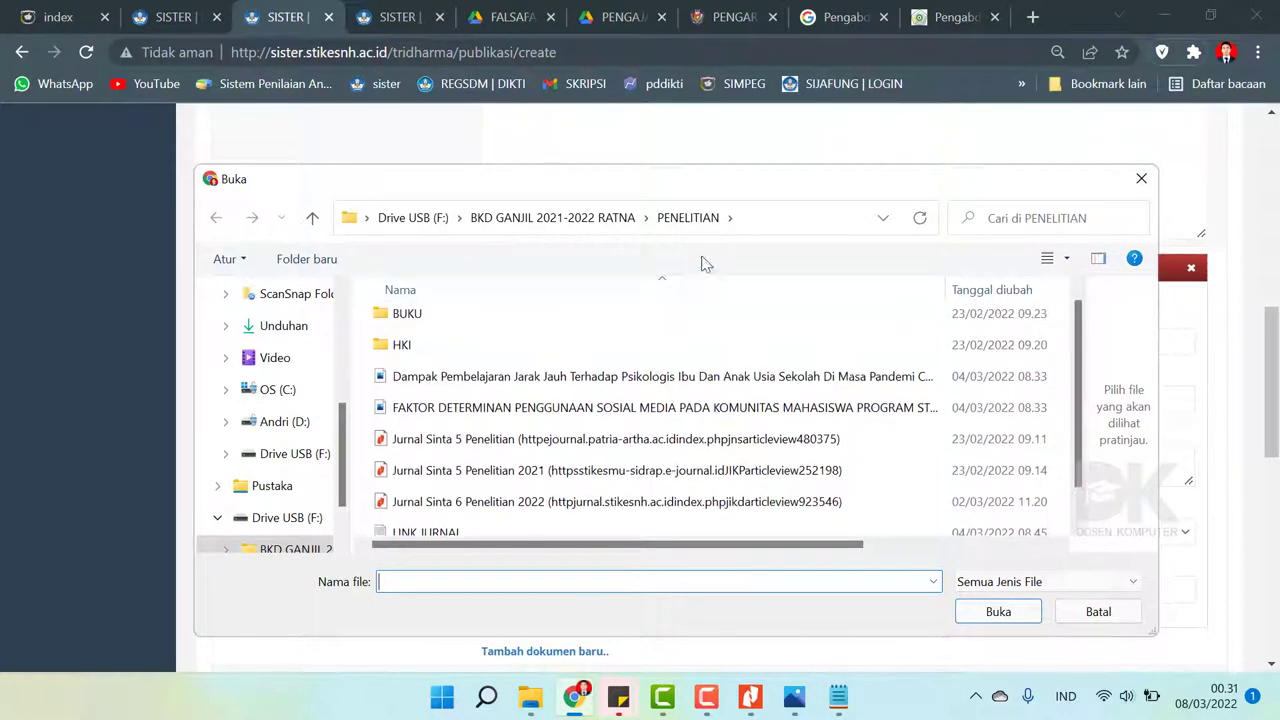
{"action": "left_click", "coordinate": [574, 219]}
{"action": "left_click", "coordinate": [446, 366]}
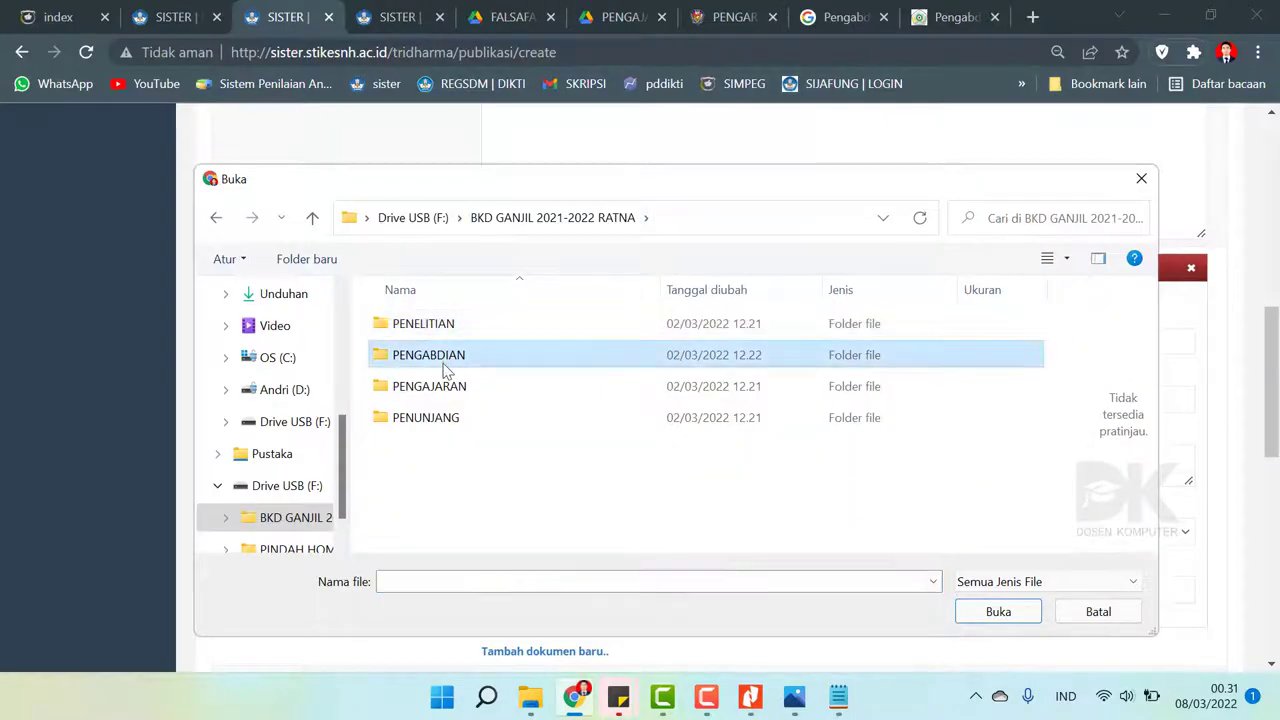
{"action": "double_click", "coordinate": [446, 366]}
{"action": "left_click", "coordinate": [494, 328]}
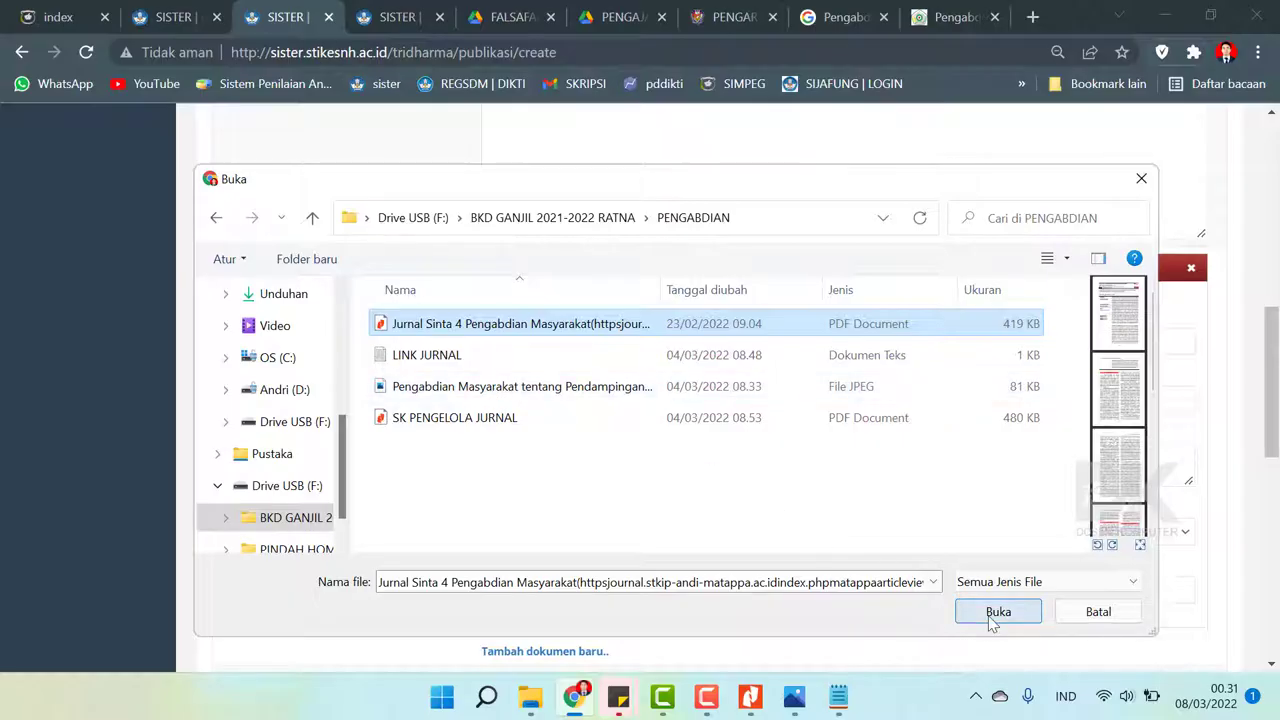
{"action": "left_click", "coordinate": [995, 614]}
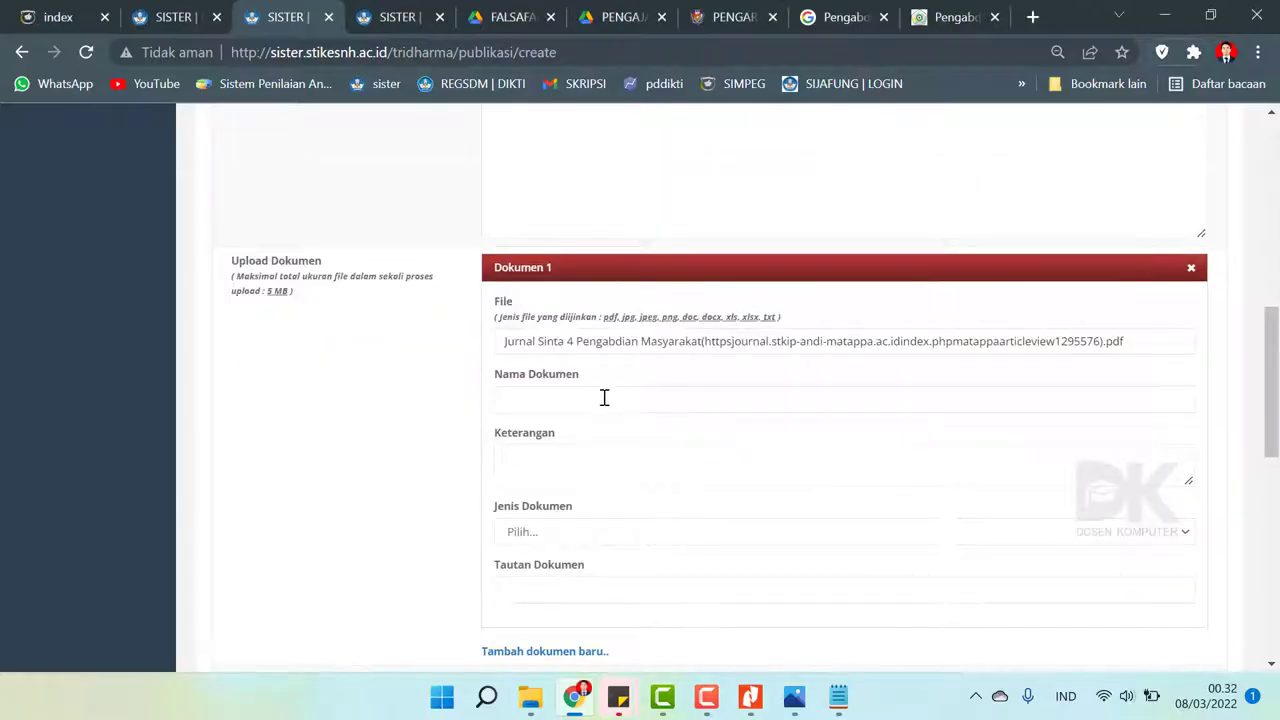
- Name the uploaded document Jurnal Pengabdian Masyarakat
{"action": "left_click", "coordinate": [604, 398]}
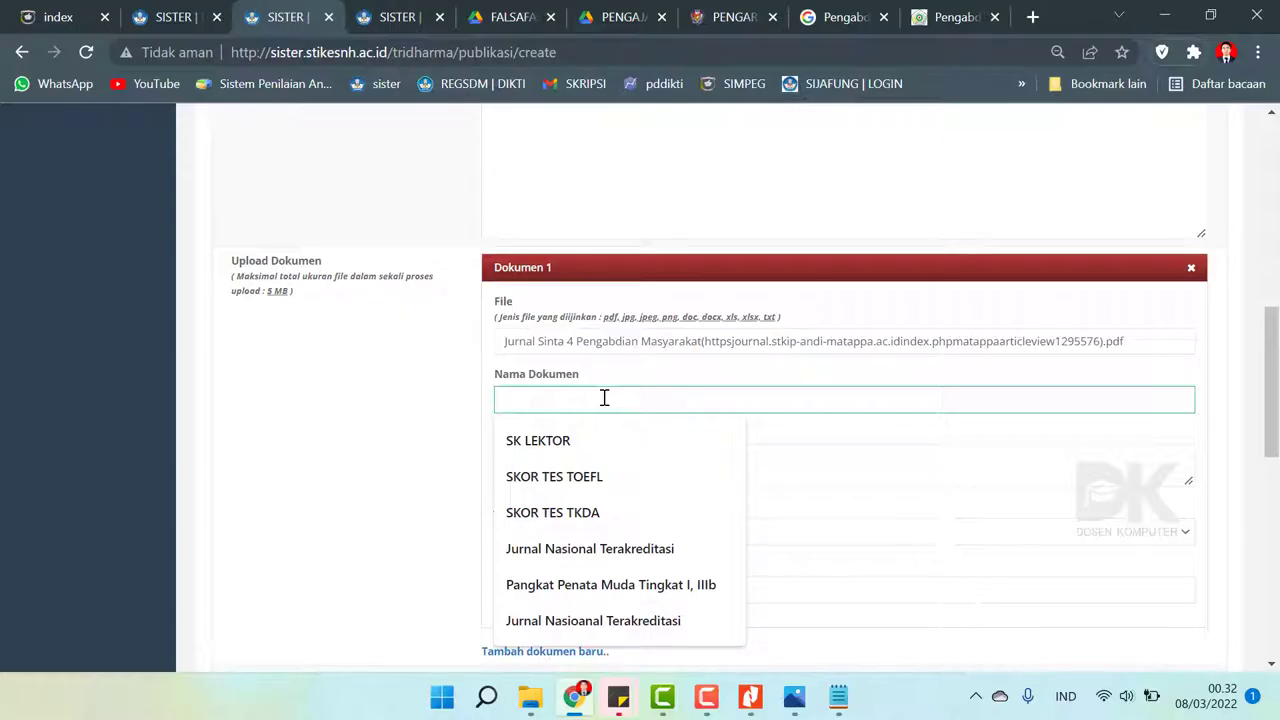
{"action": "type", "text": "Jurnal"}
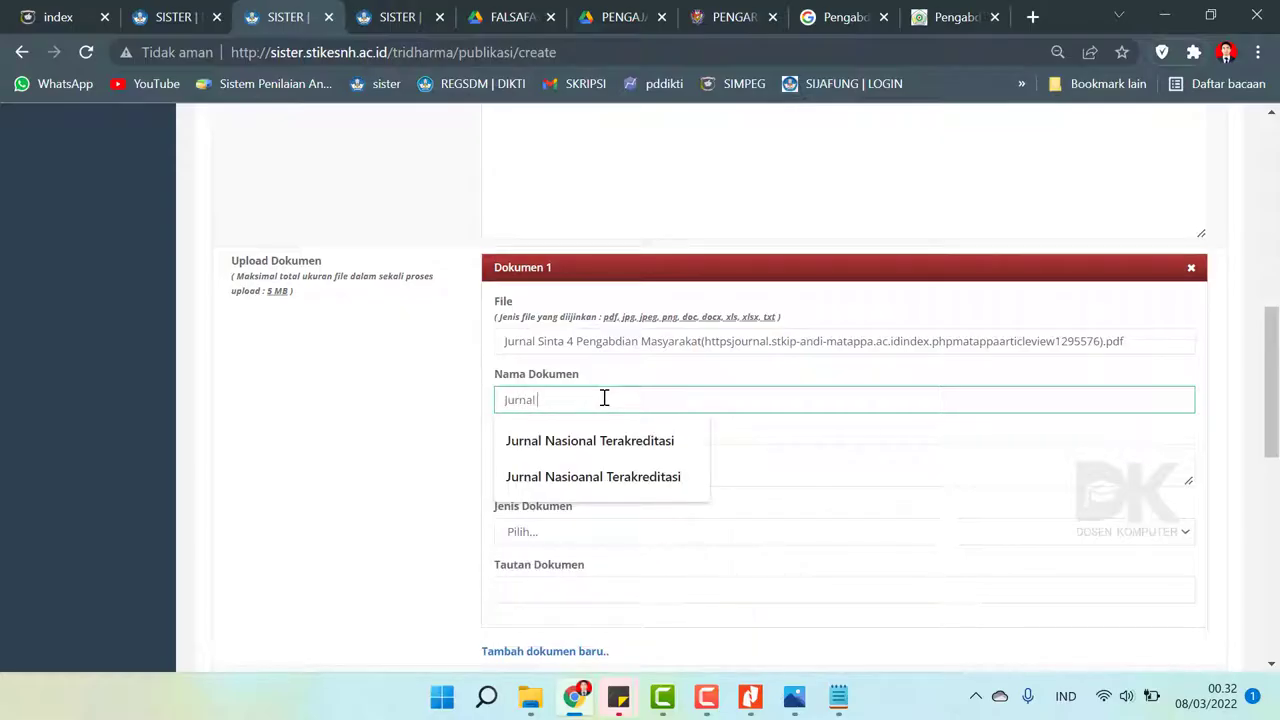
{"action": "type", "text": " T"}
{"action": "key", "text": "BackSpace"}
{"action": "type", "text": "Pengabdian Masyarakat"}
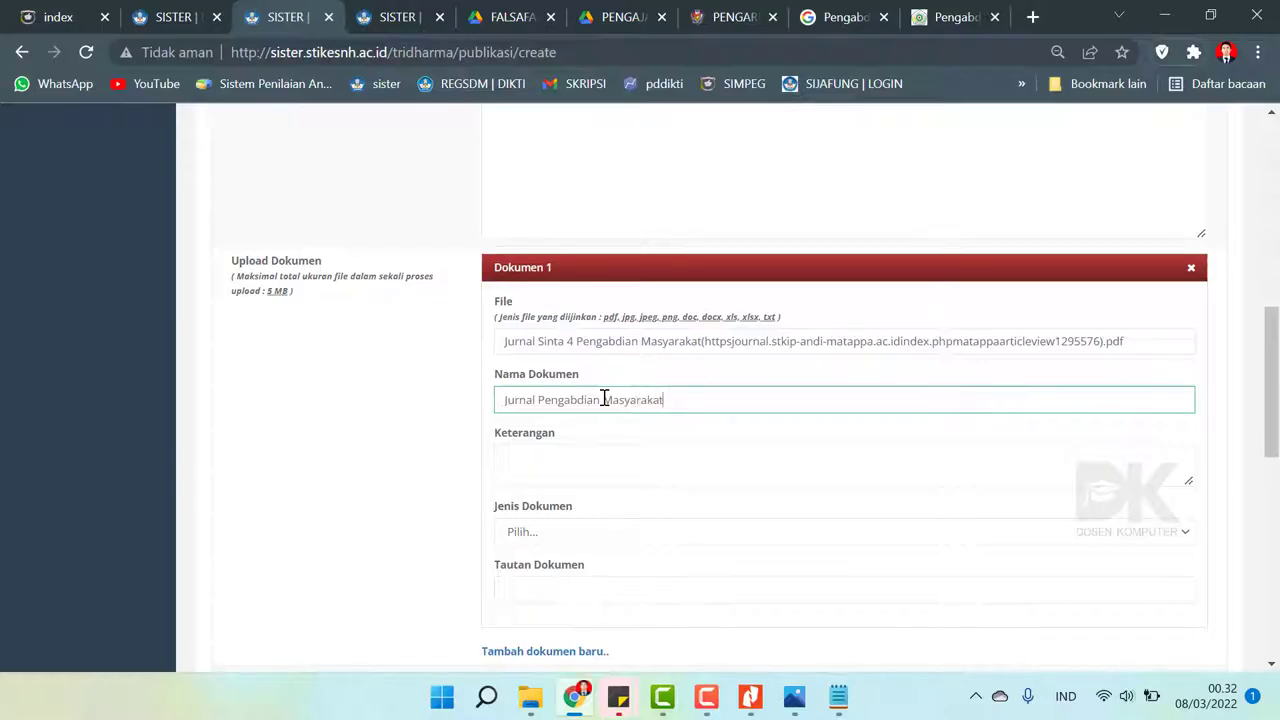
{"action": "left_click", "coordinate": [543, 462]}
- Set the document type to Publikasi
{"action": "scroll", "coordinate": [702, 422], "scroll_direction": "down", "scroll_amount": 2}
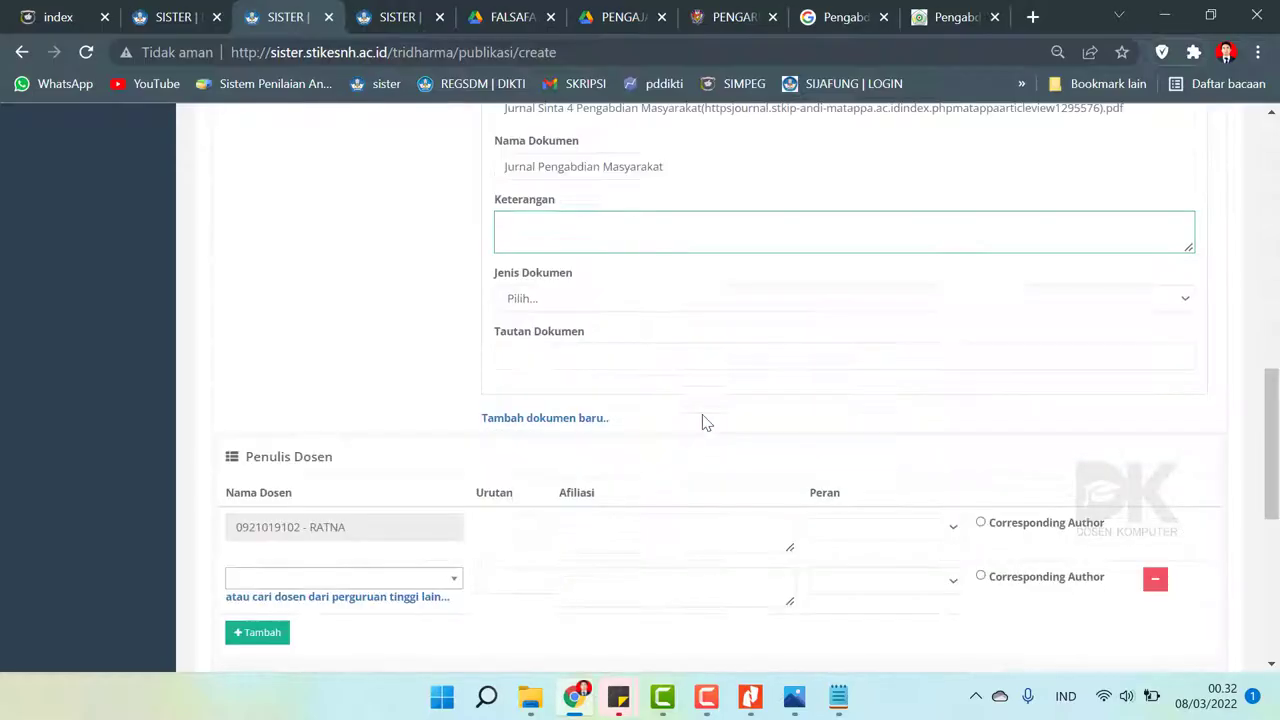
{"action": "left_click", "coordinate": [541, 300]}
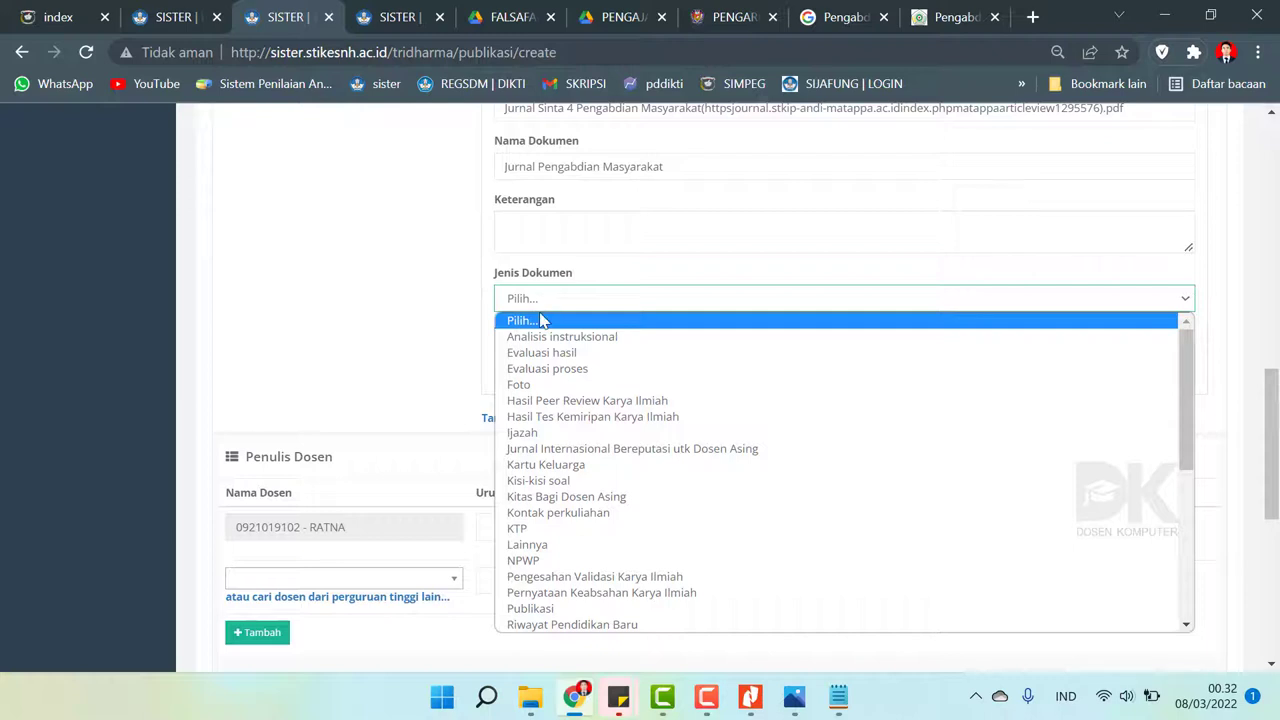
{"action": "scroll", "coordinate": [586, 466], "scroll_direction": "down", "scroll_amount": 5}
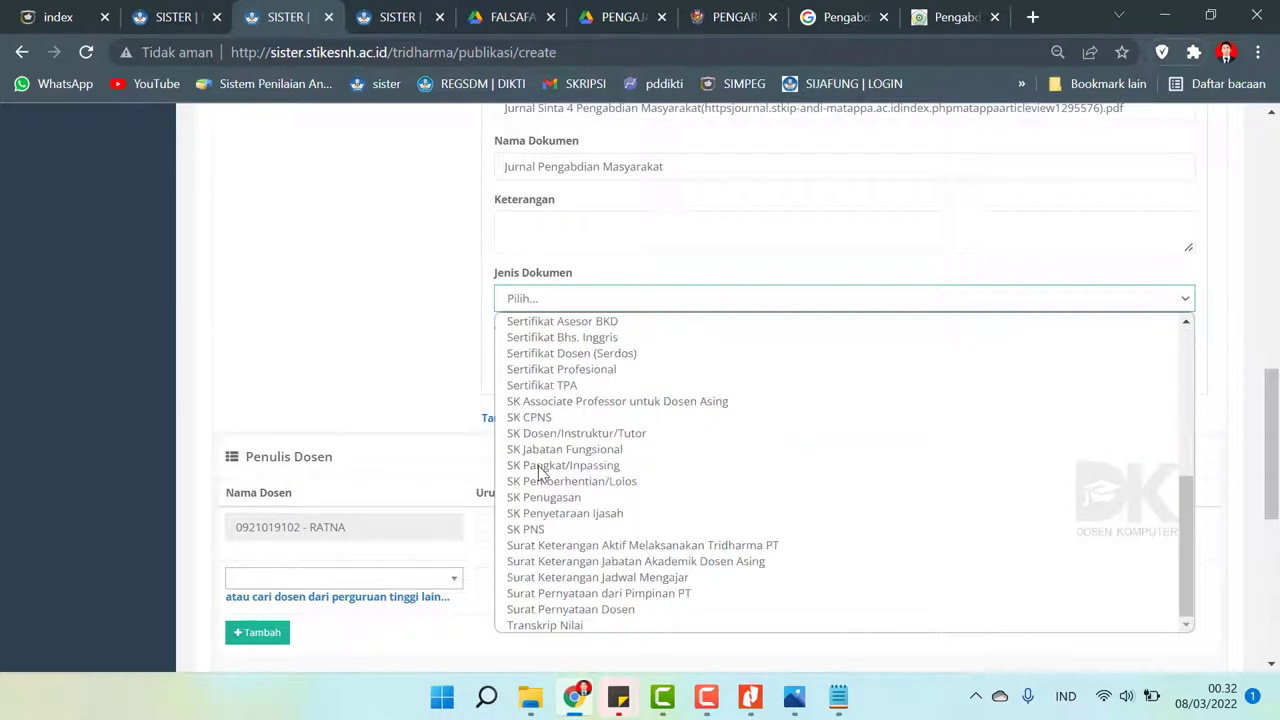
{"action": "scroll", "coordinate": [588, 514], "scroll_direction": "up", "scroll_amount": 5}
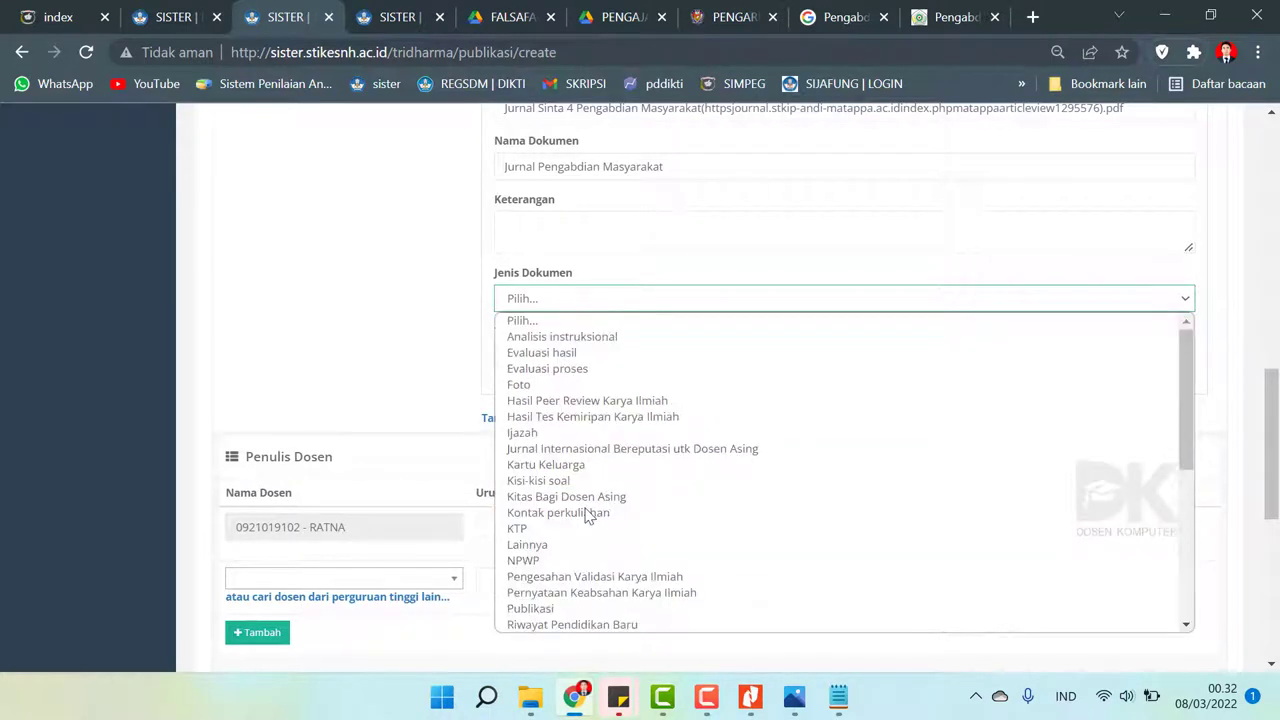
{"action": "left_click_drag", "start_coordinate": [1182, 378], "coordinate": [1184, 430]}
{"action": "left_click", "coordinate": [820, 486]}
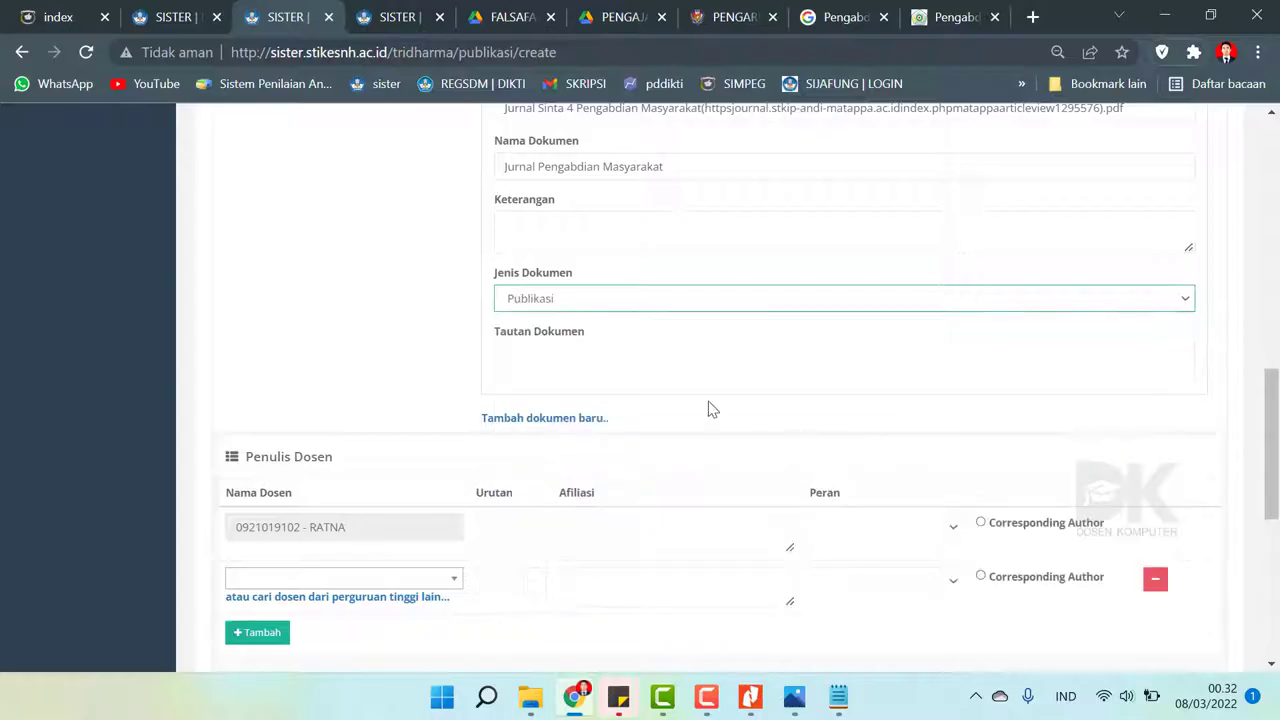
- Copy the article URL from the access notes into the Tautan Dokumen field
{"action": "left_click", "coordinate": [617, 366]}
{"action": "scroll", "coordinate": [1052, 395], "scroll_direction": "up", "scroll_amount": 5}
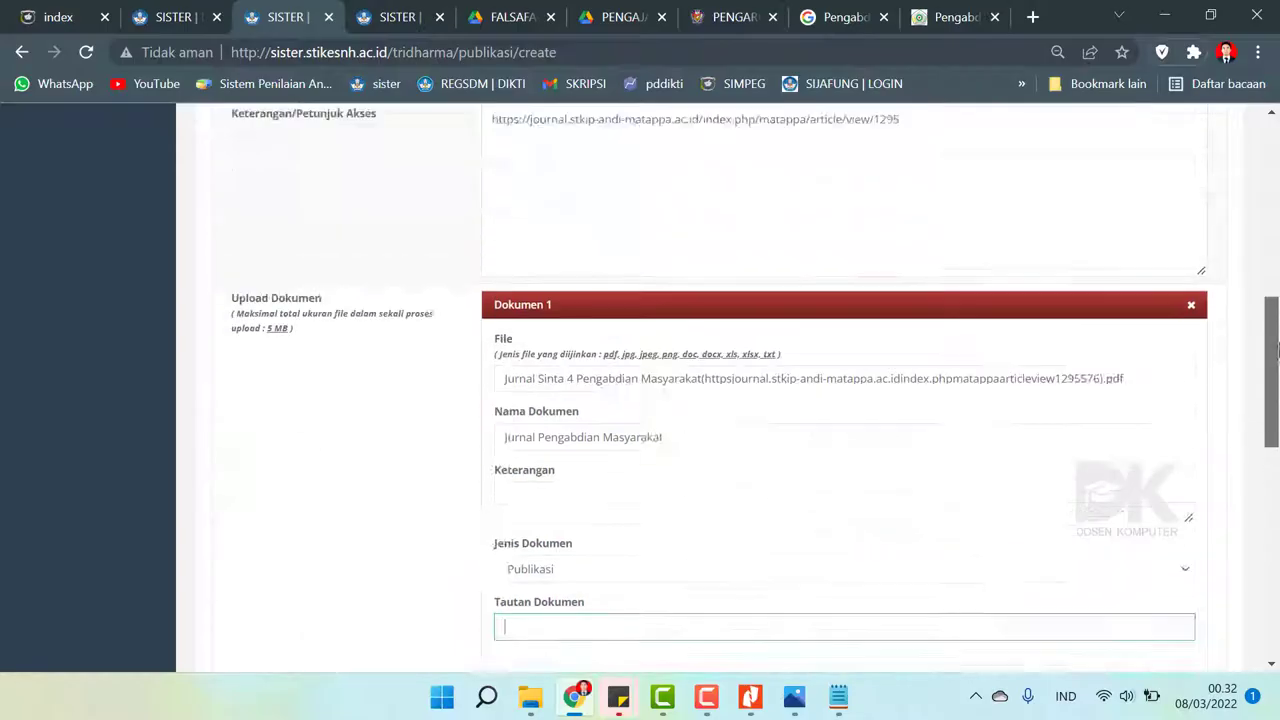
{"action": "left_click", "coordinate": [833, 345]}
{"action": "triple_click", "coordinate": [833, 345]}
{"action": "key", "text": "ctrl+c"}
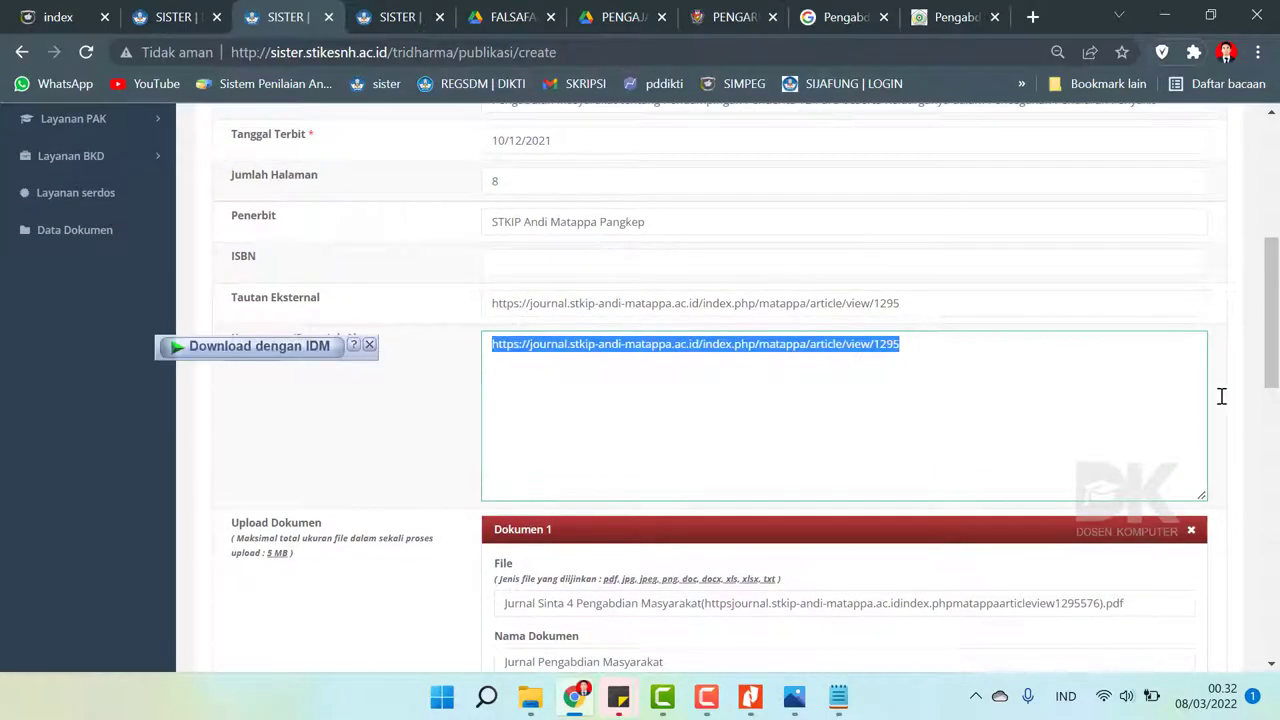
{"action": "scroll", "coordinate": [1221, 396], "scroll_direction": "down", "scroll_amount": 4}
{"action": "left_click", "coordinate": [537, 432]}
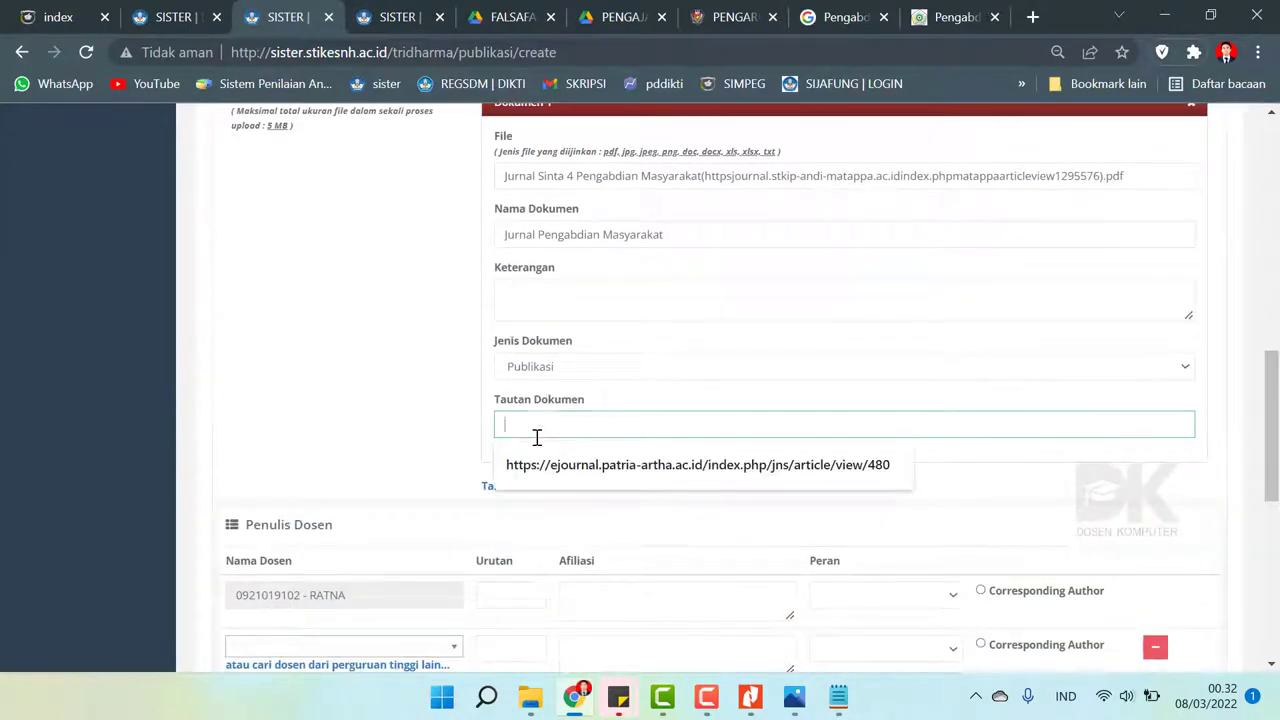
{"action": "key", "text": "ctrl+v"}
{"action": "left_click_drag", "start_coordinate": [1272, 425], "coordinate": [1277, 495]}
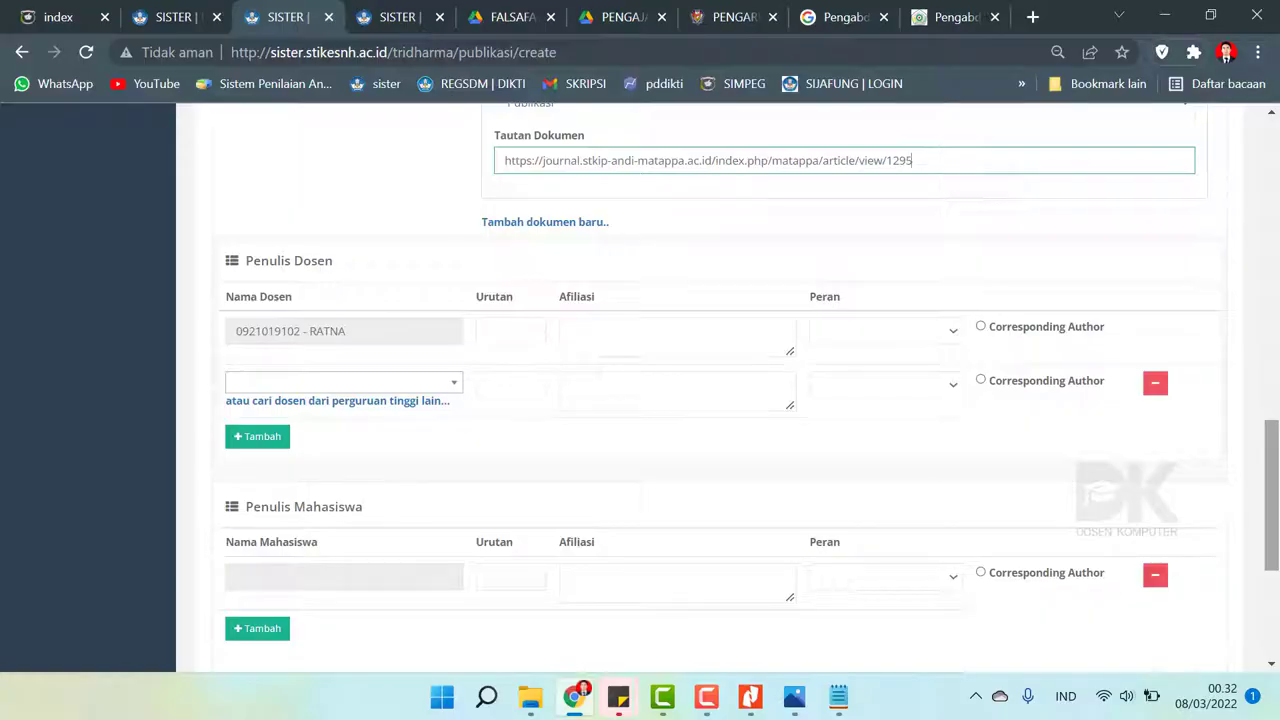
{"action": "left_click", "coordinate": [583, 698]}
- Read the author list on page 1 of the article PDF in Nitro Pro, then return to SISTER
{"action": "scroll", "coordinate": [540, 374], "scroll_direction": "up", "scroll_amount": 20}
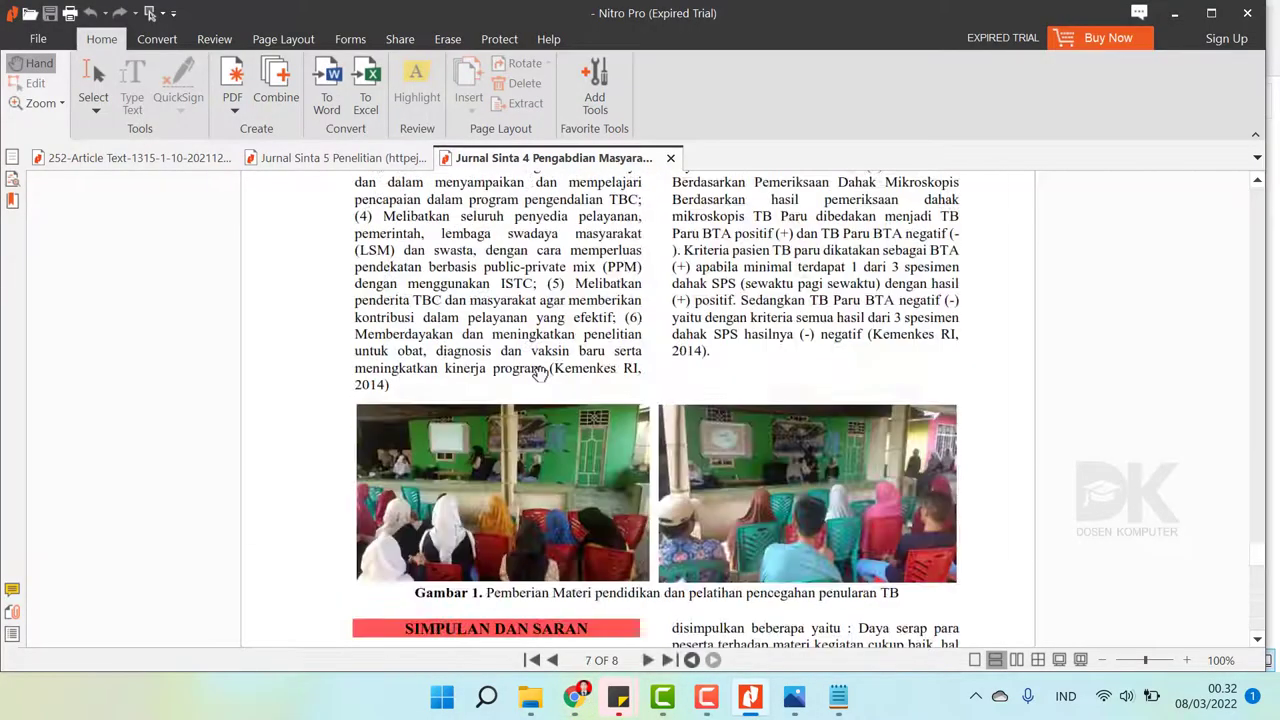
{"action": "scroll", "coordinate": [540, 374], "scroll_direction": "up", "scroll_amount": 5}
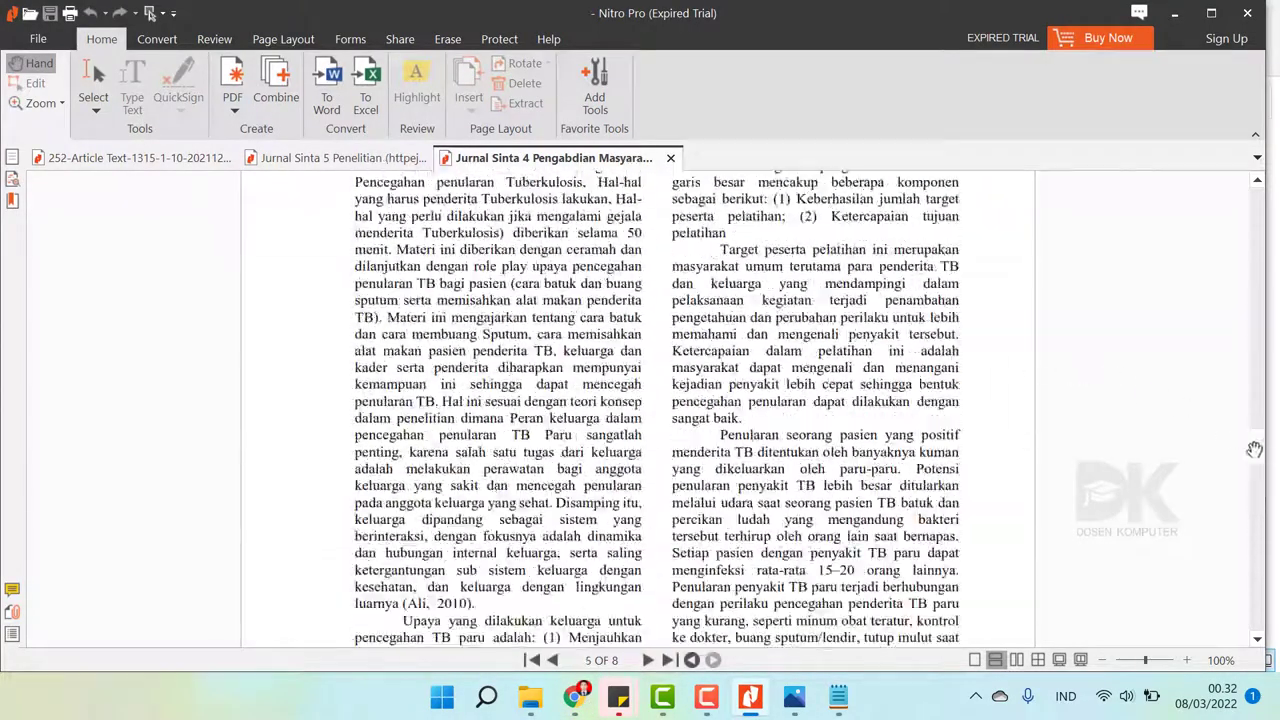
{"action": "left_click_drag", "start_coordinate": [1258, 450], "coordinate": [1258, 190]}
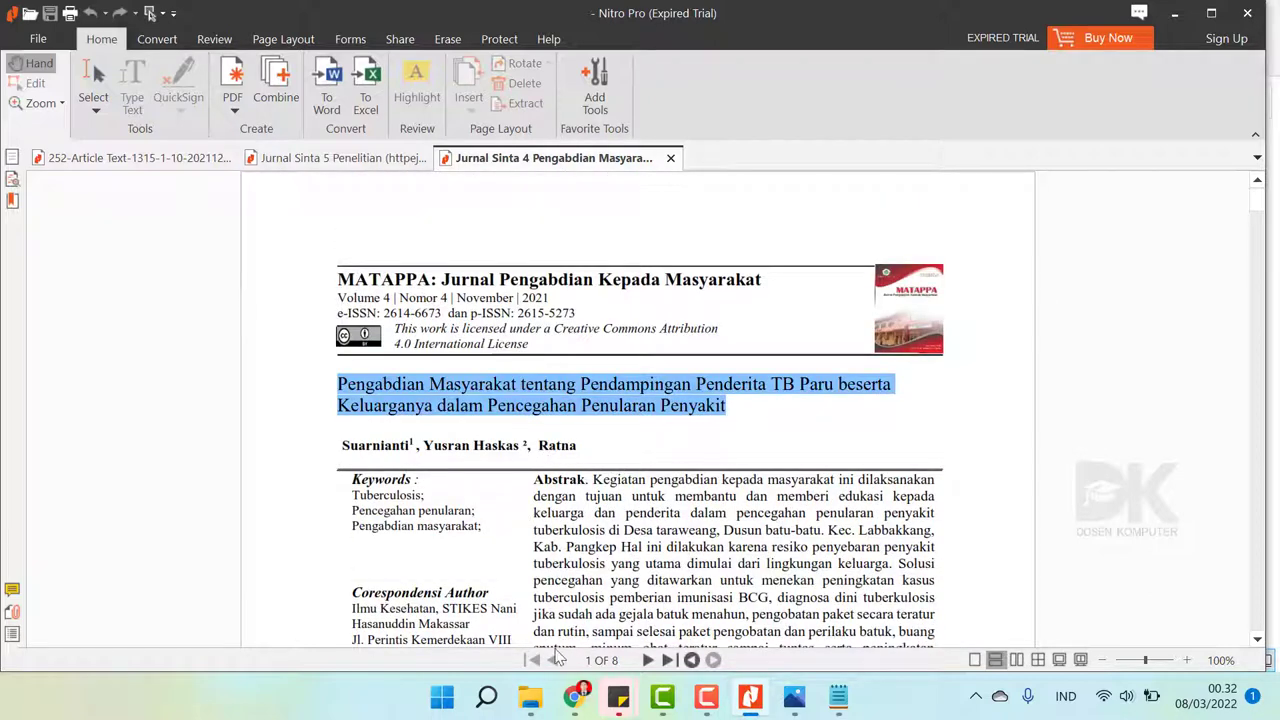
{"action": "left_click", "coordinate": [574, 697]}
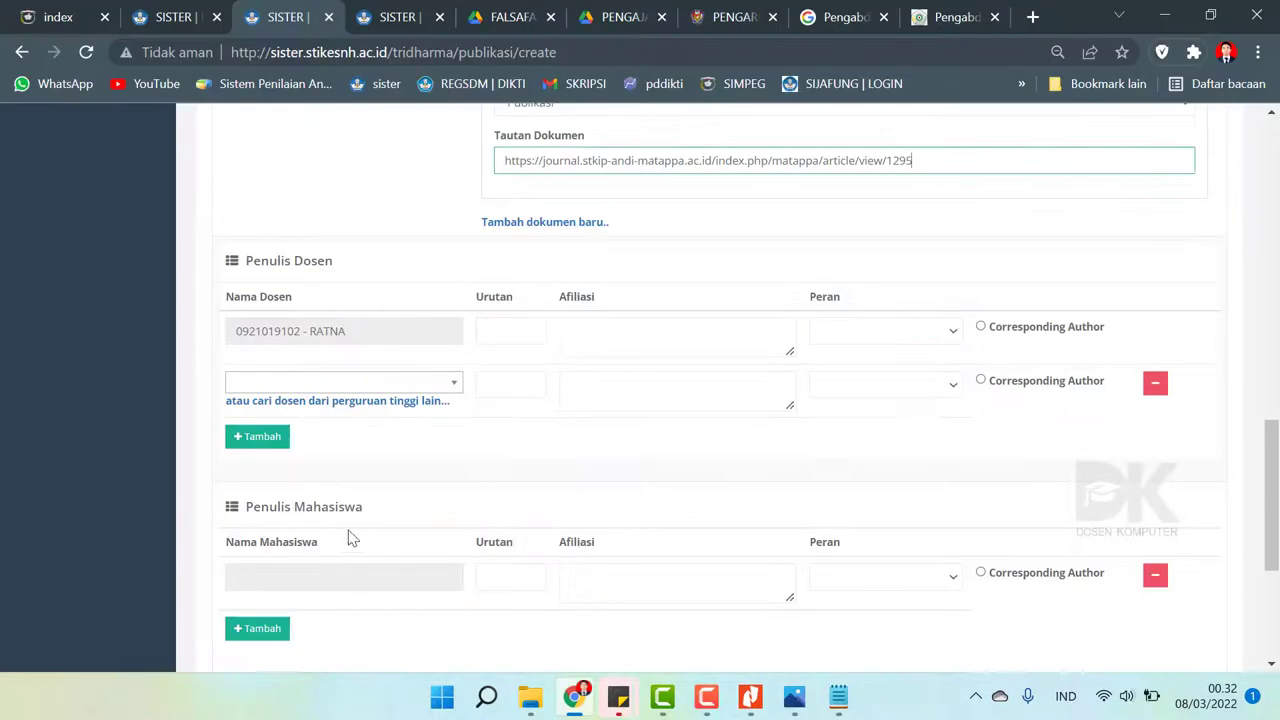
- Give the lecturer an author order, STIKES Nani Hasanuddin Makassar affiliation, and Penulis role
{"action": "left_click", "coordinate": [380, 386]}
{"action": "left_click", "coordinate": [498, 335]}
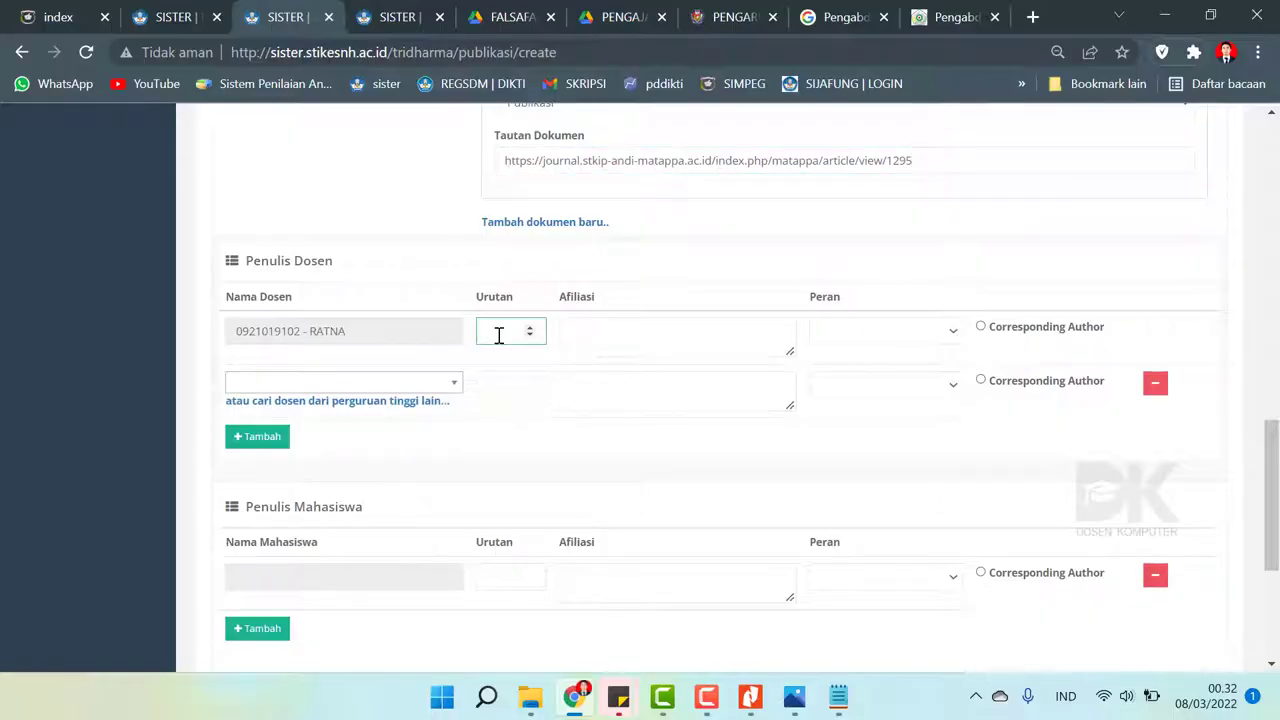
{"action": "left_click", "coordinate": [593, 333]}
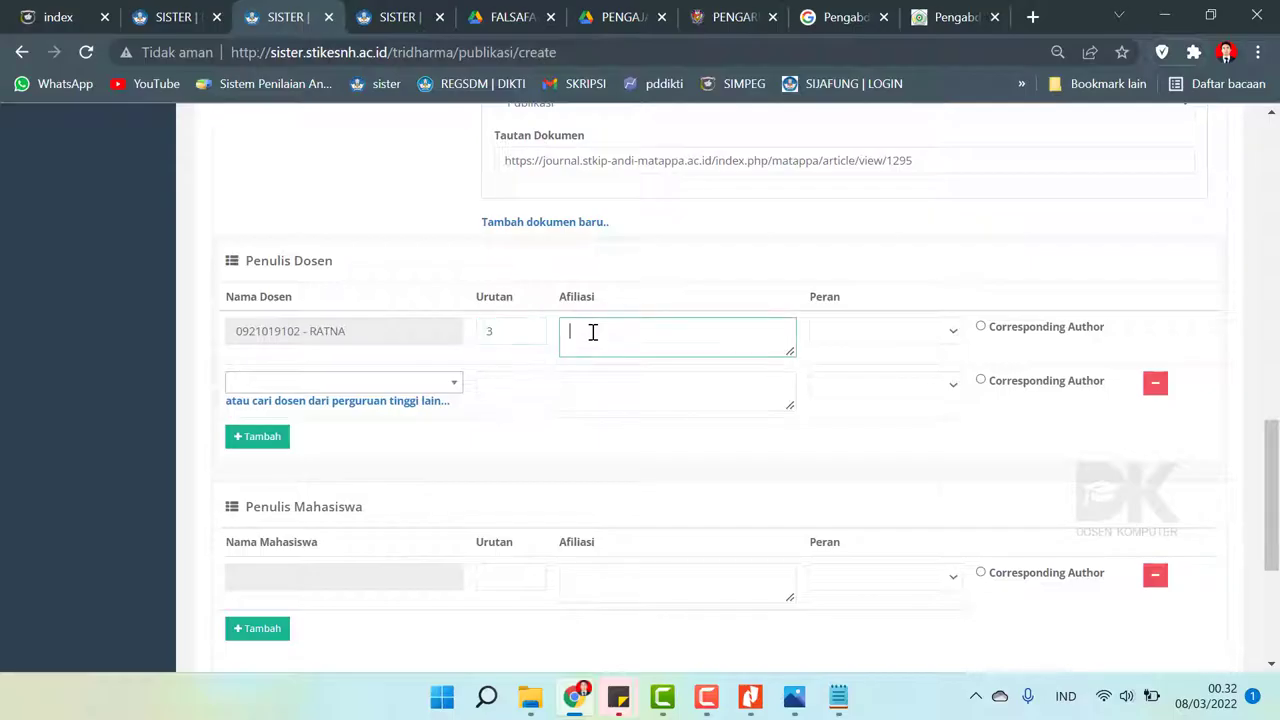
{"action": "type", "text": "STIKES Nani Hasanuddin Makassar"}
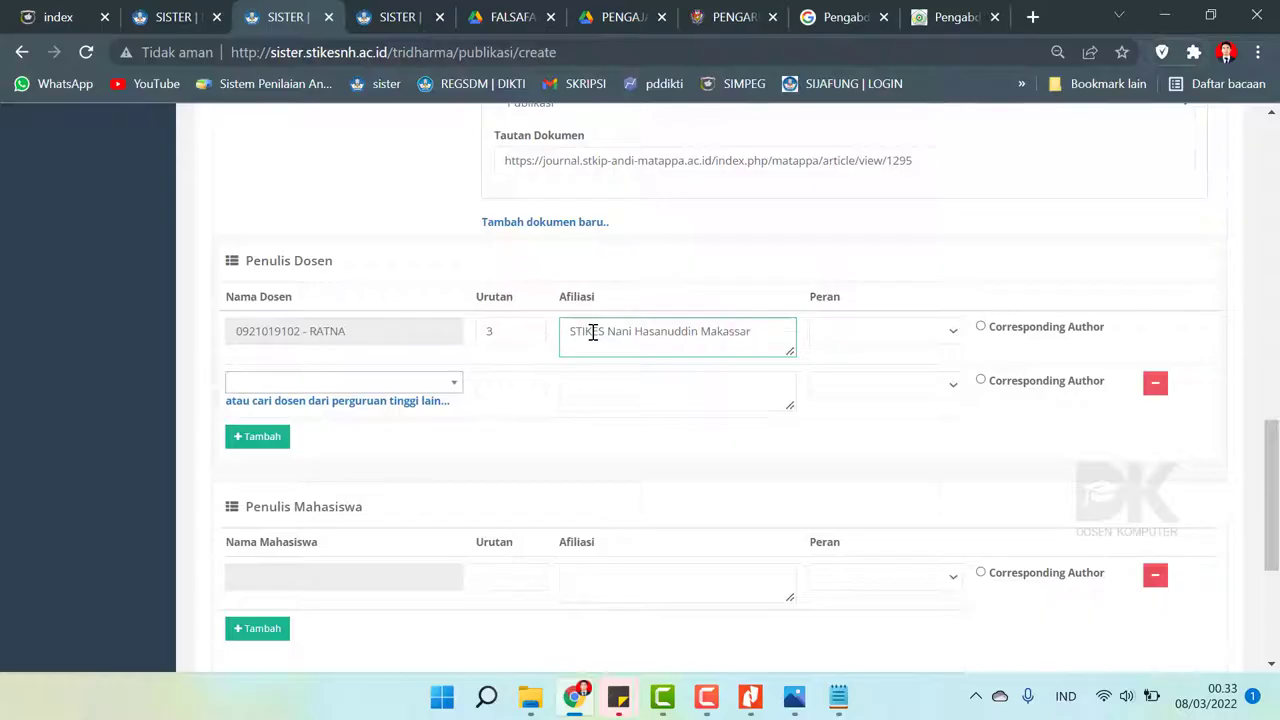
{"action": "left_click", "coordinate": [907, 332]}
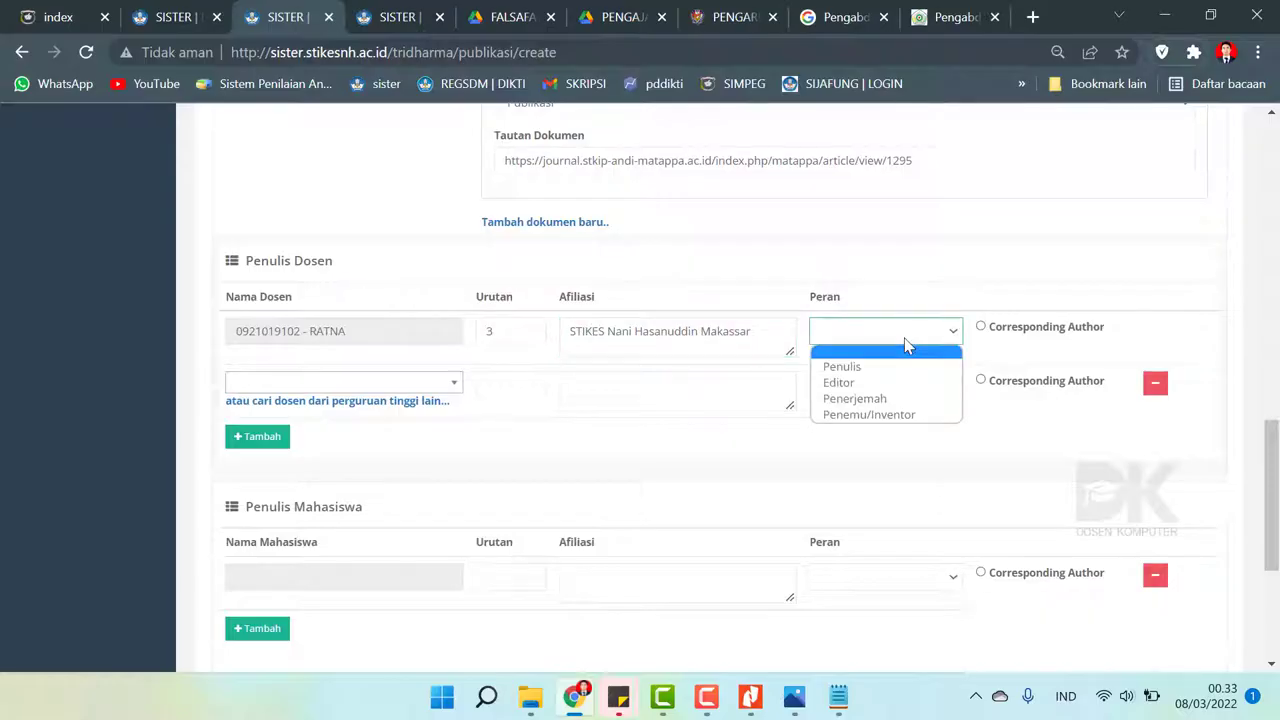
{"action": "key", "text": "Down"}
{"action": "key", "text": "Return"}
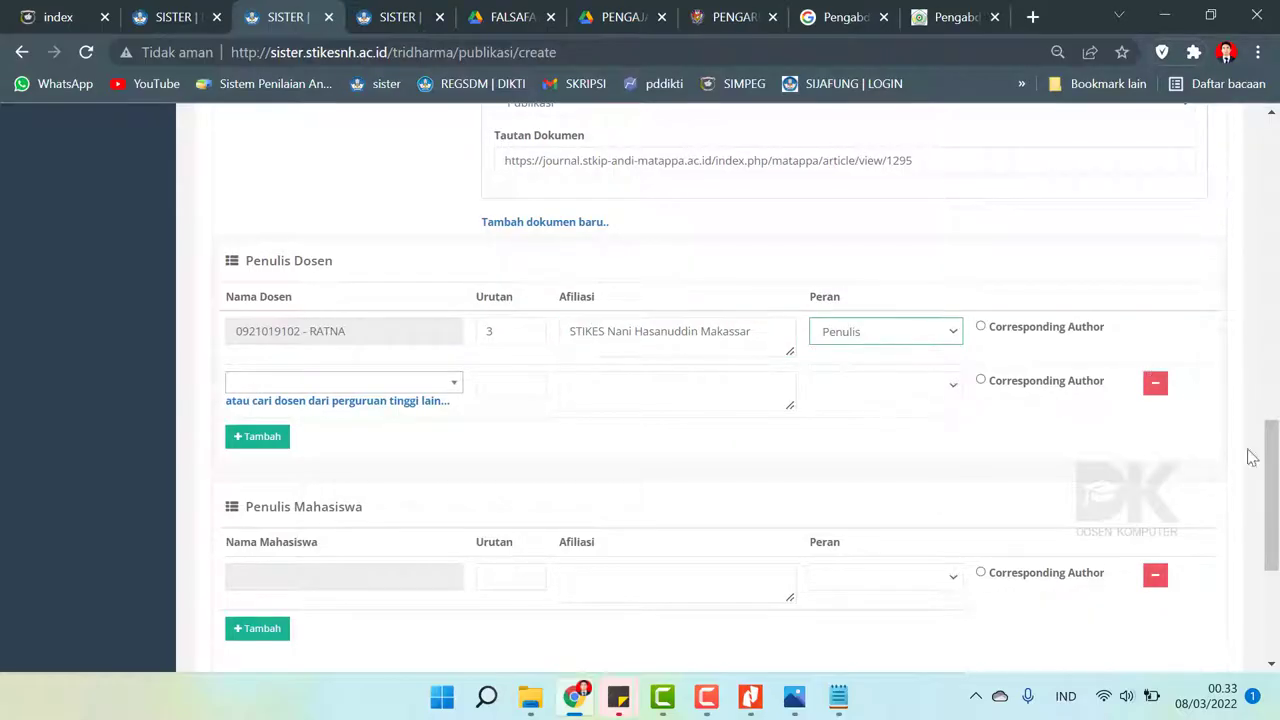
{"action": "scroll", "coordinate": [65, 363], "scroll_direction": "down", "scroll_amount": 1}
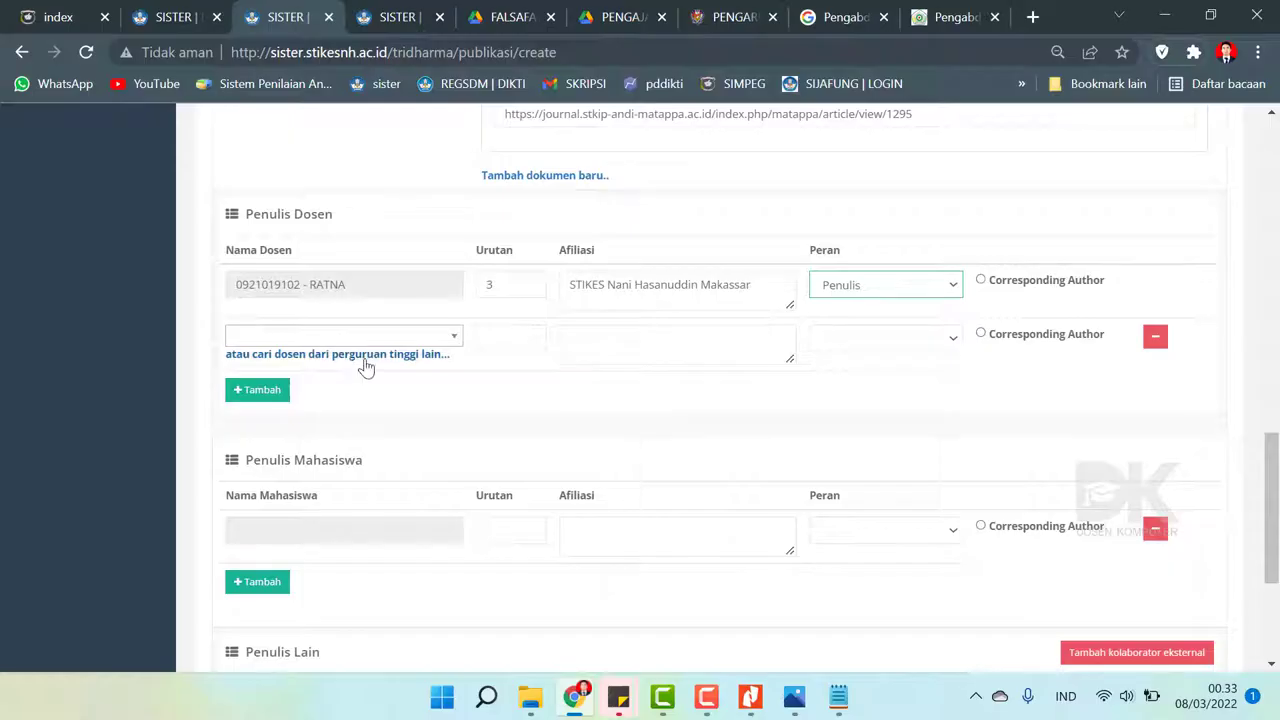
- Abandon adding a second lecturer author, confirm author order 3, and save the publication
{"action": "left_click", "coordinate": [436, 338]}
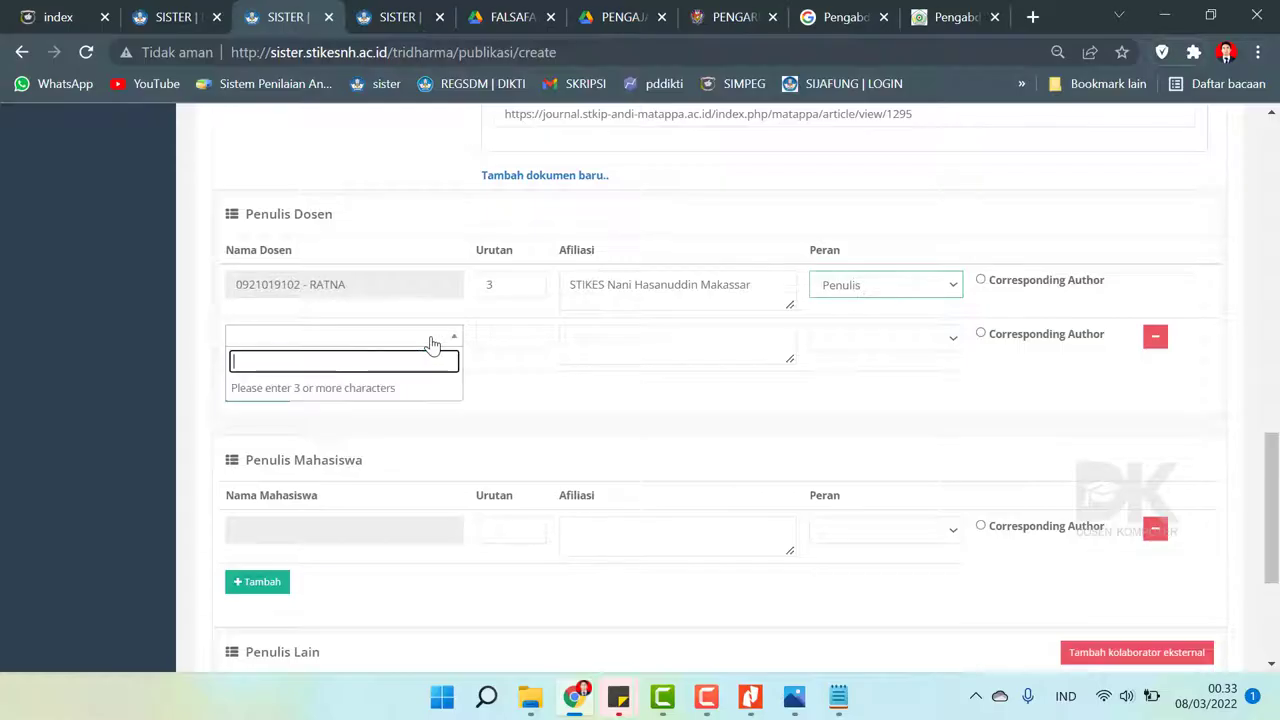
{"action": "left_click", "coordinate": [432, 342]}
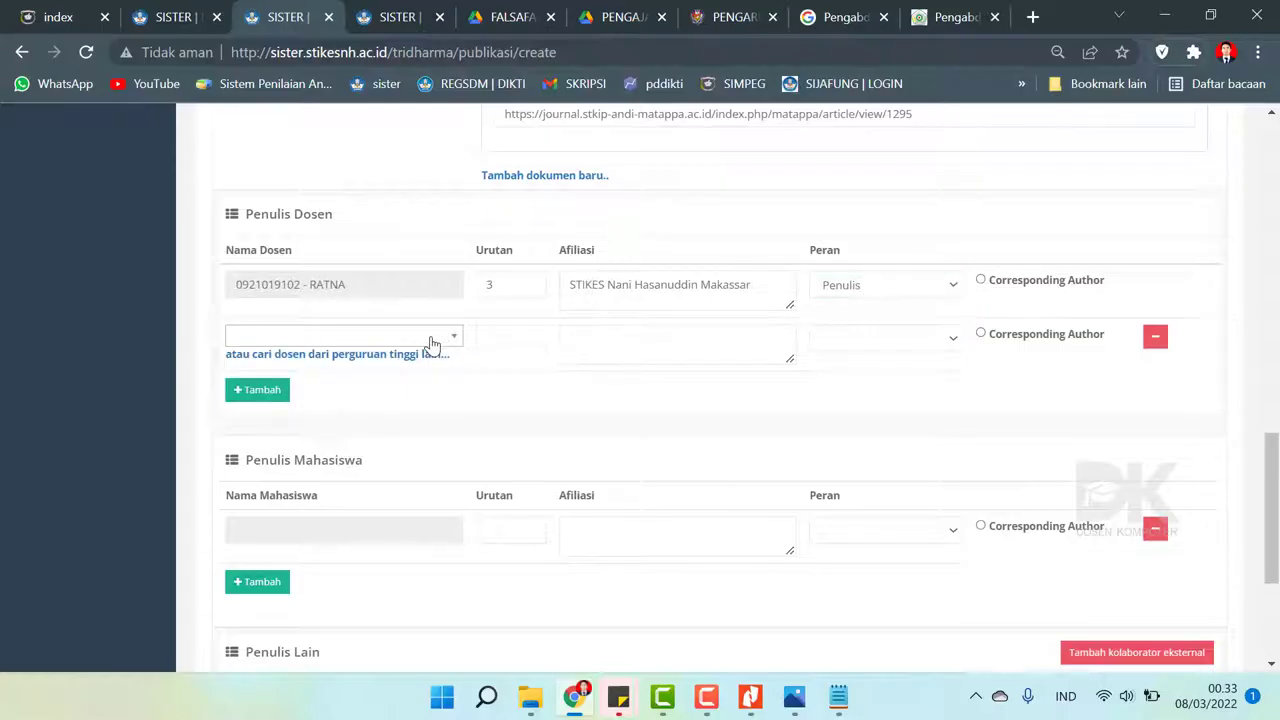
{"action": "left_click", "coordinate": [432, 338]}
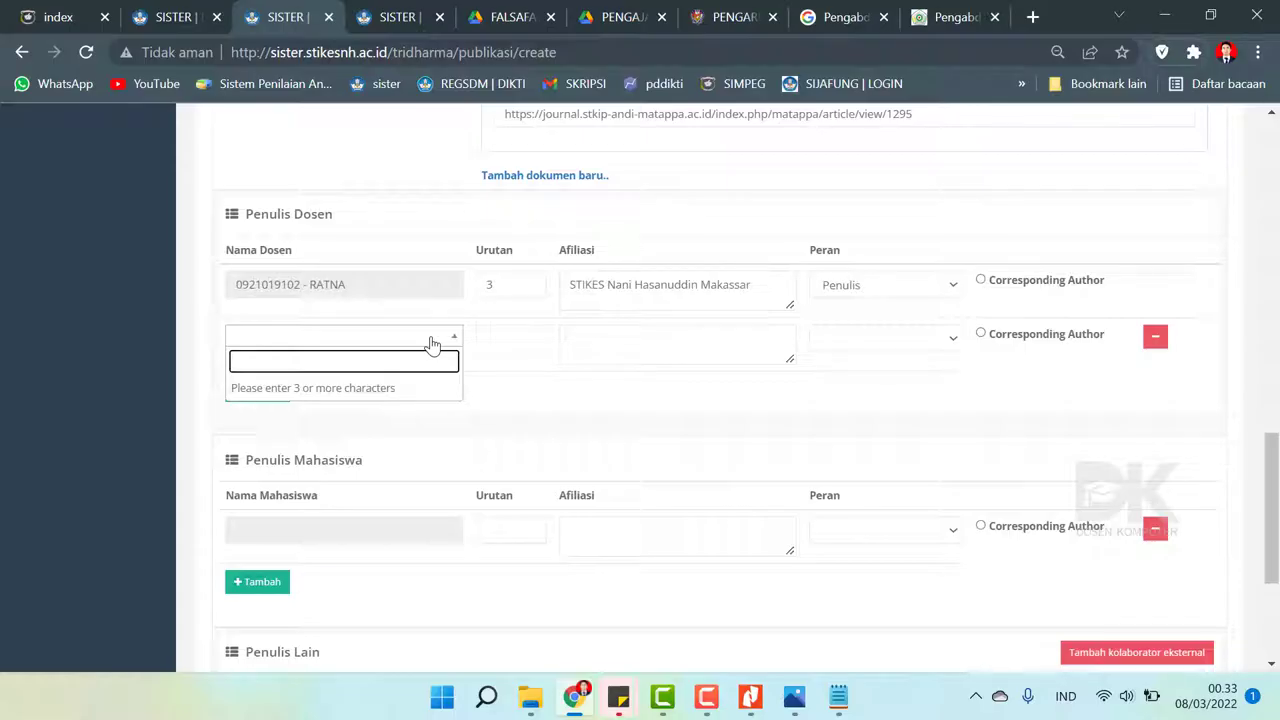
{"action": "left_click", "coordinate": [150, 343]}
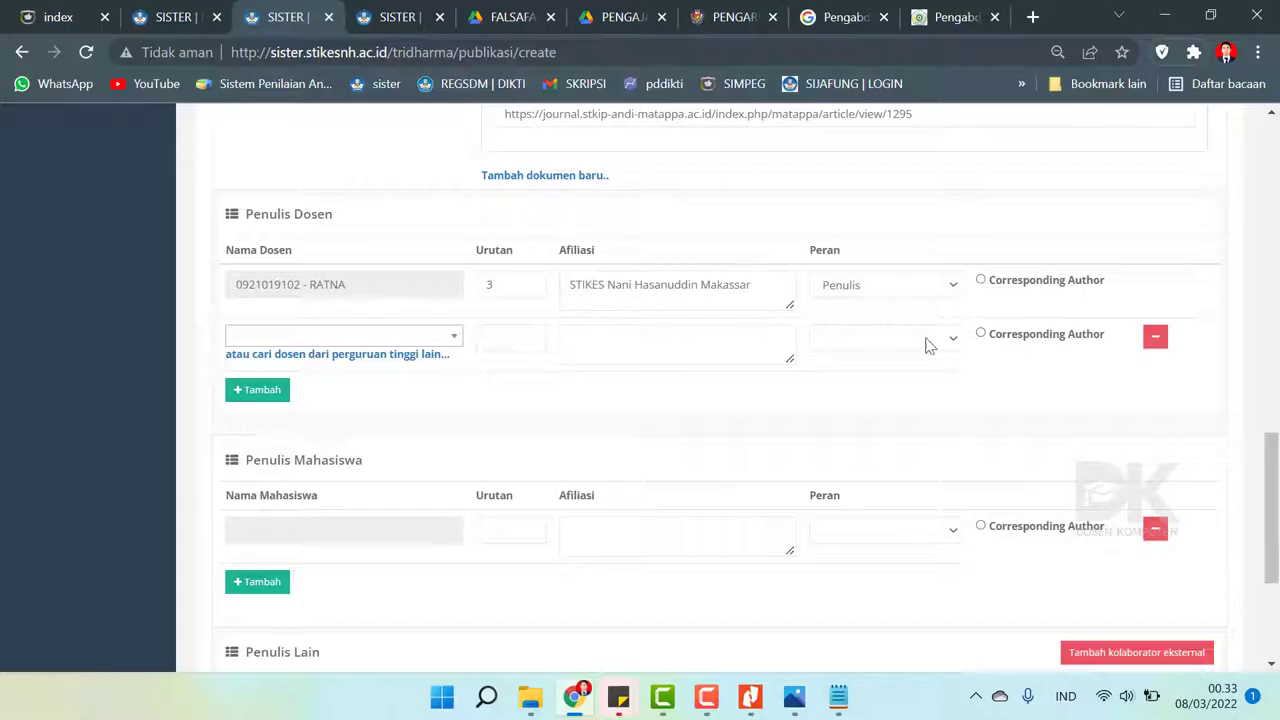
{"action": "scroll", "coordinate": [926, 344], "scroll_direction": "up", "scroll_amount": 1}
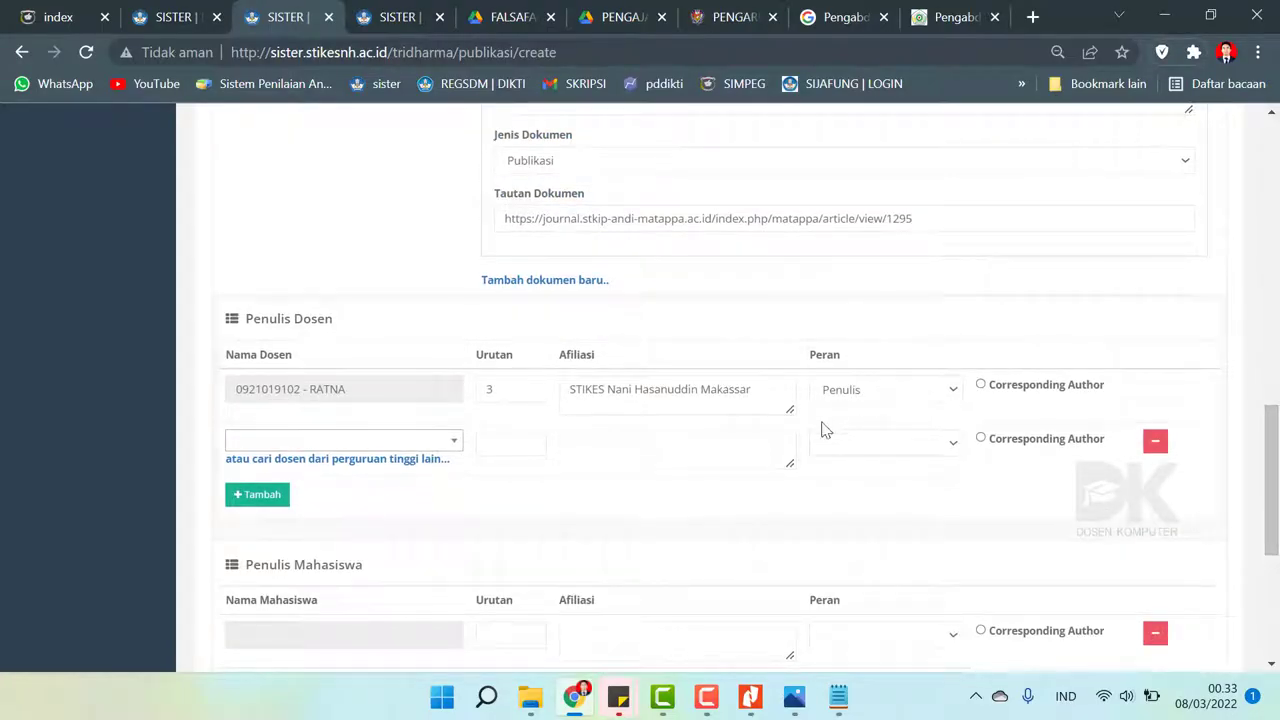
{"action": "left_click", "coordinate": [512, 398]}
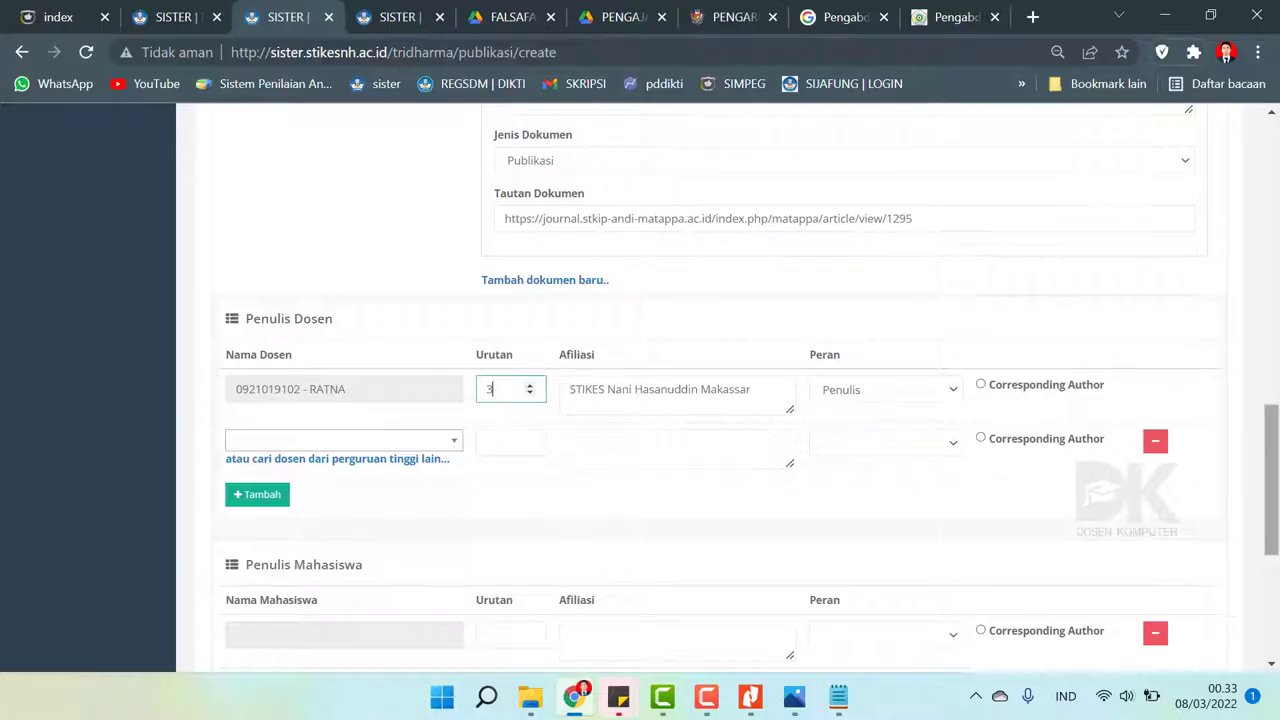
{"action": "left_click_drag", "start_coordinate": [1268, 410], "coordinate": [1268, 510]}
{"action": "left_click", "coordinate": [254, 567]}
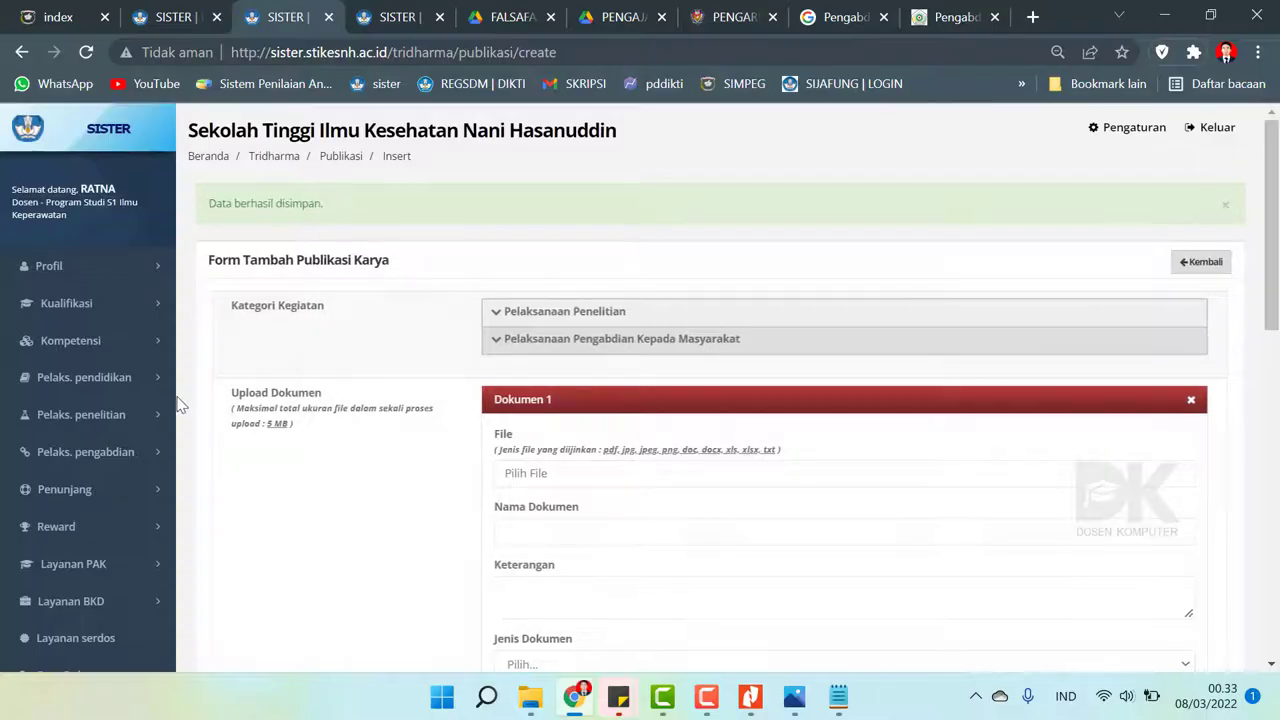
- Open the 2021/2022 Ganjil performance report from Layanan BKD's activity recap
{"action": "scroll", "coordinate": [366, 361], "scroll_direction": "down", "scroll_amount": 5}
{"action": "scroll", "coordinate": [366, 361], "scroll_direction": "up", "scroll_amount": 5}
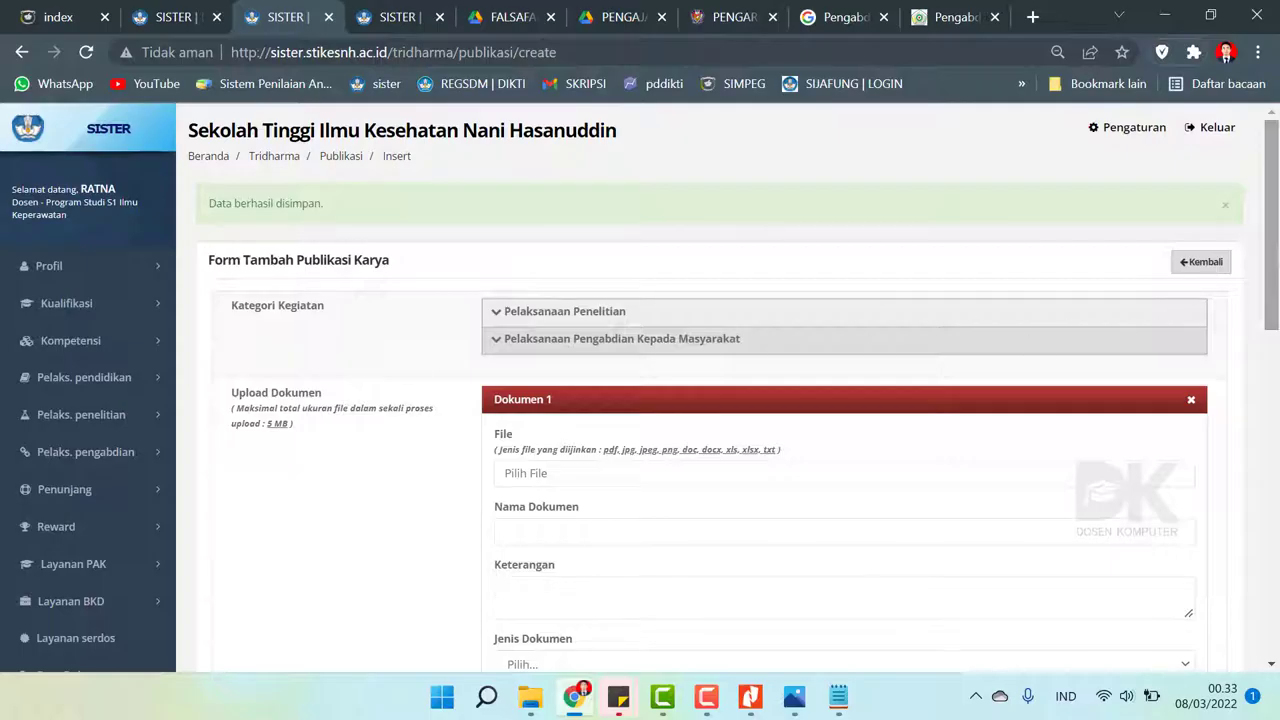
{"action": "scroll", "coordinate": [208, 549], "scroll_direction": "down", "scroll_amount": 2}
{"action": "scroll", "coordinate": [208, 549], "scroll_direction": "up", "scroll_amount": 1}
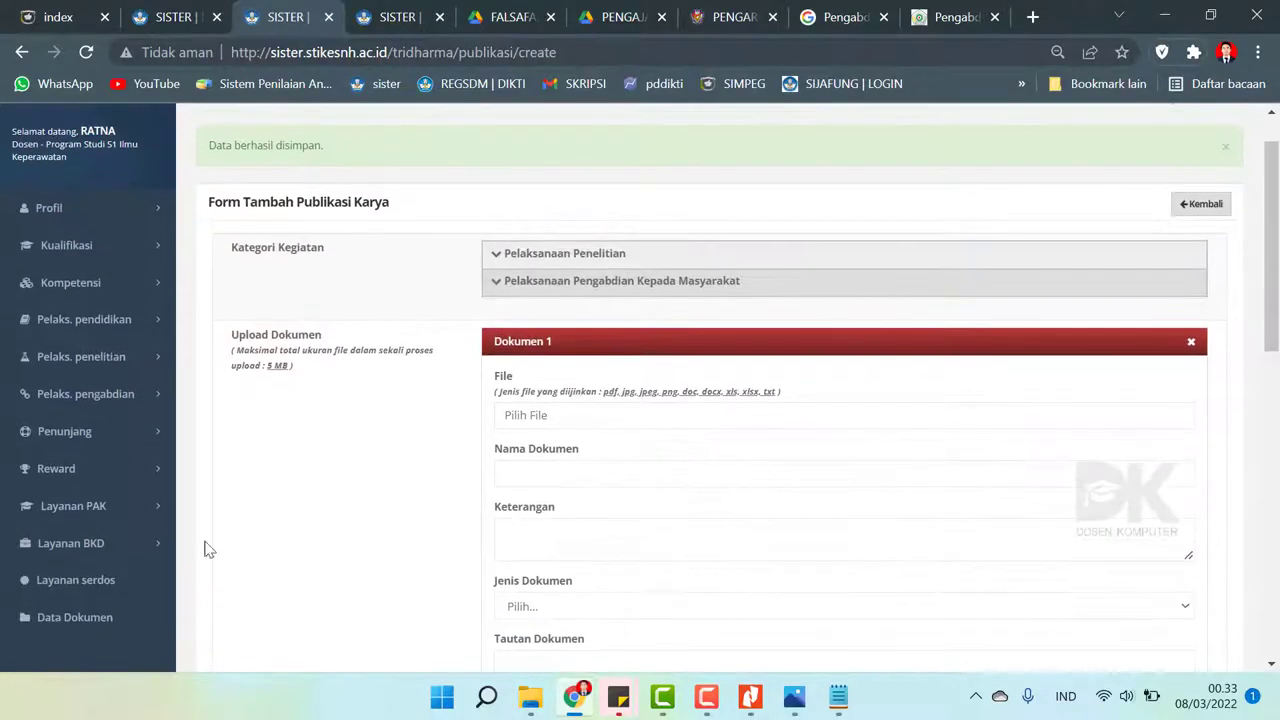
{"action": "left_click", "coordinate": [129, 548]}
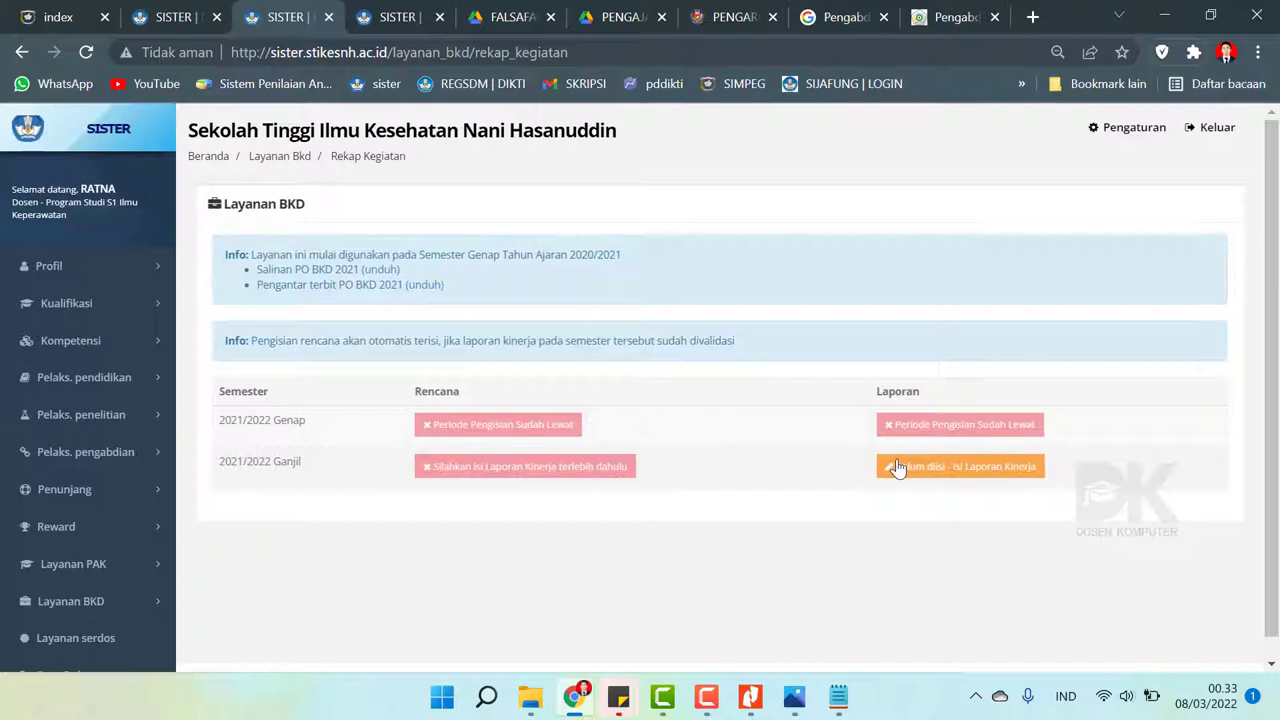
{"action": "left_click", "coordinate": [899, 466]}
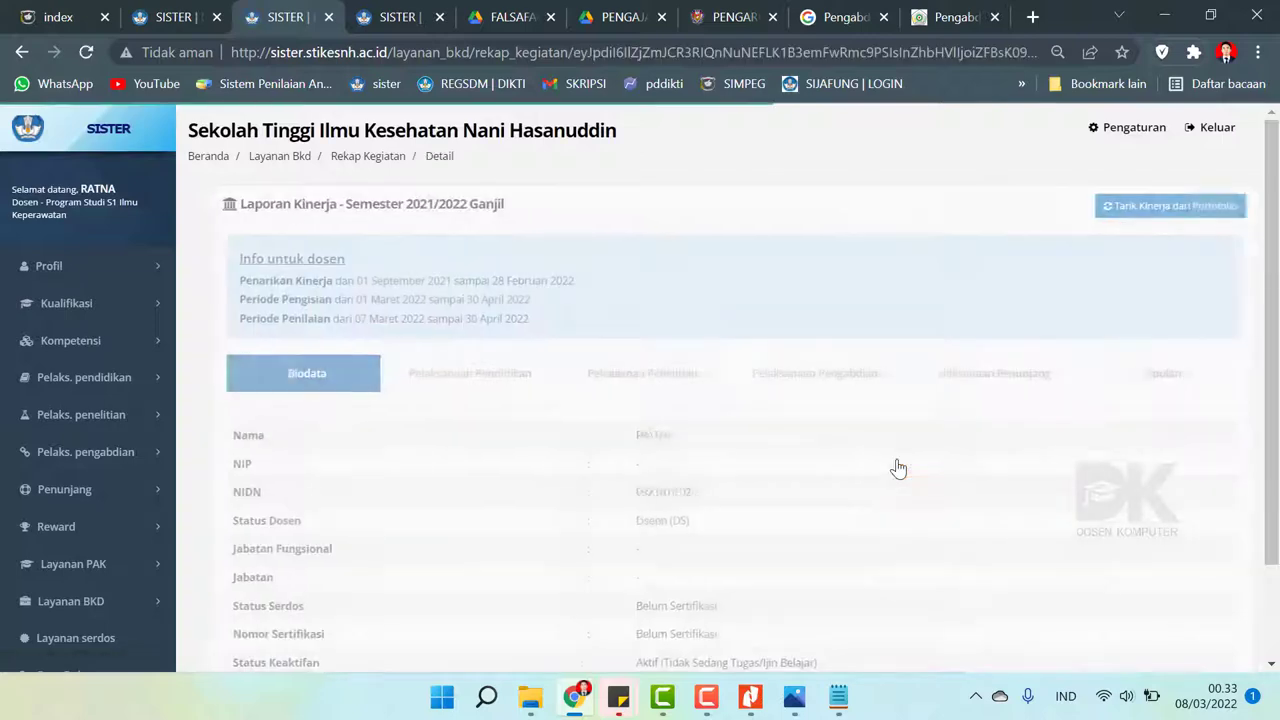
- Pull community service and section E activities from the portfolio; no new activities found
{"action": "left_click", "coordinate": [838, 397]}
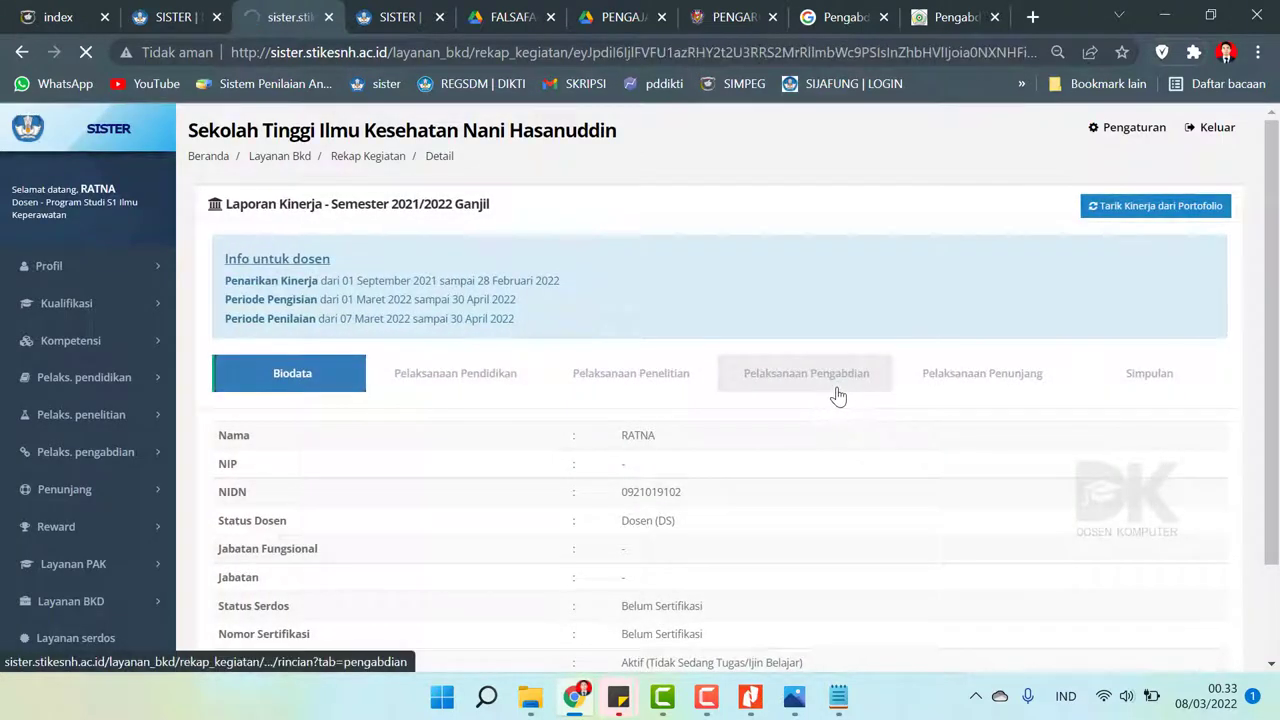
{"action": "left_click_drag", "start_coordinate": [1274, 226], "coordinate": [1277, 266]}
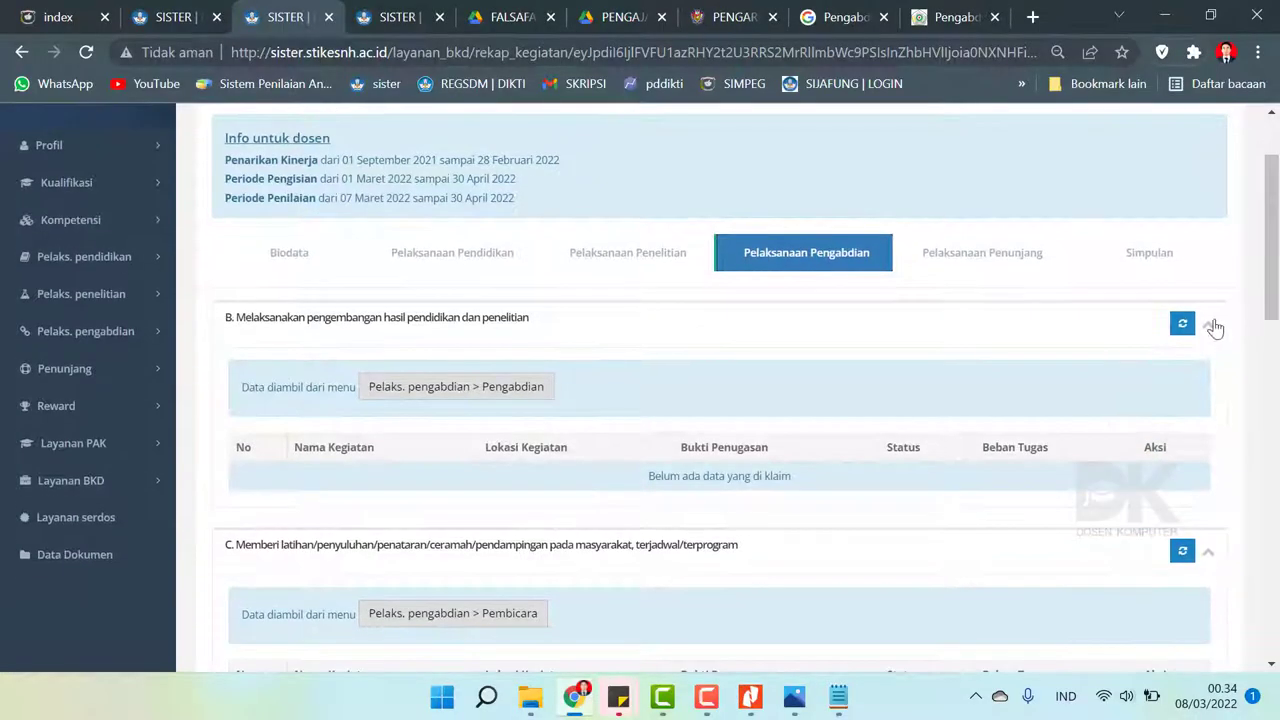
{"action": "left_click", "coordinate": [1182, 331]}
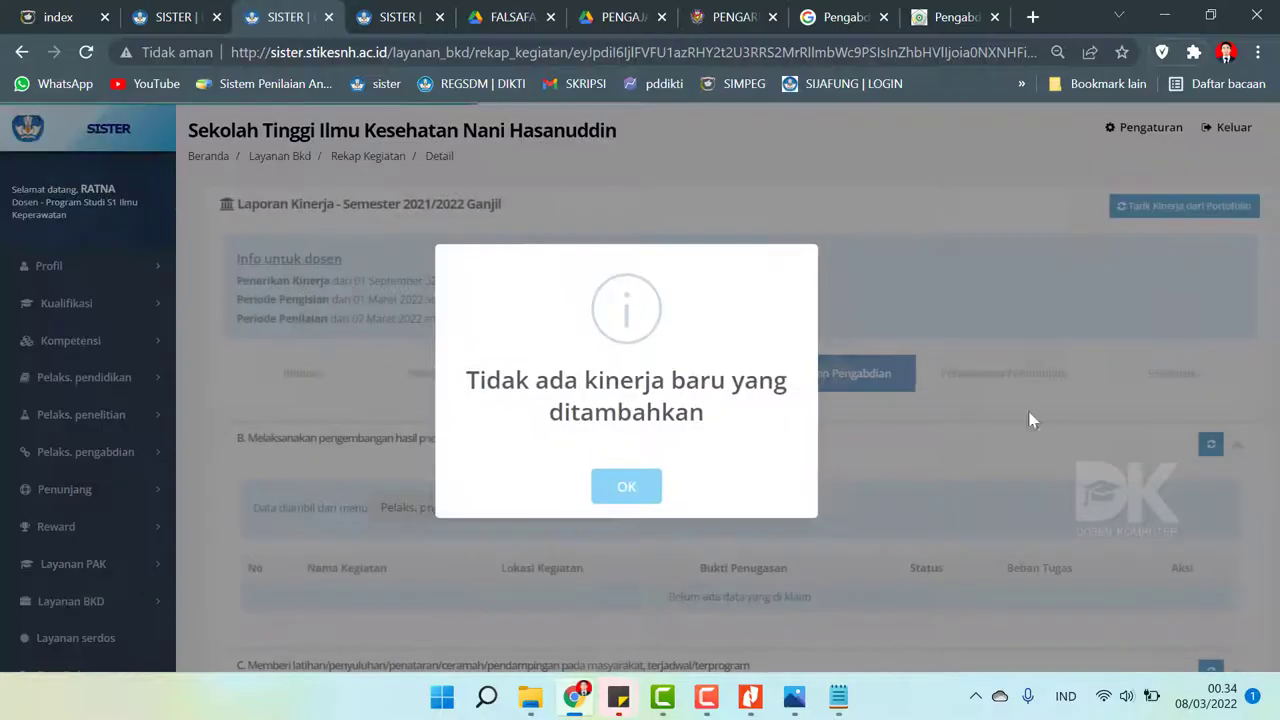
{"action": "left_click", "coordinate": [648, 490]}
{"action": "left_click_drag", "start_coordinate": [1276, 230], "coordinate": [1277, 440]}
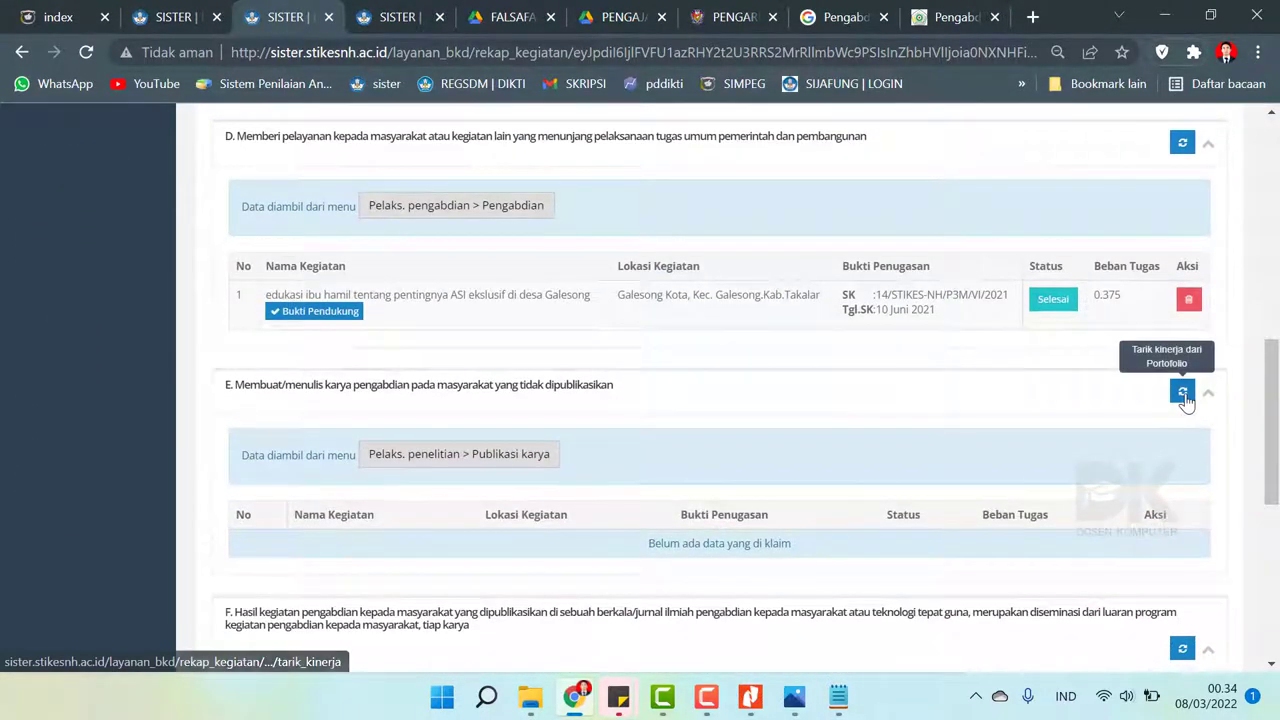
{"action": "left_click", "coordinate": [1183, 394]}
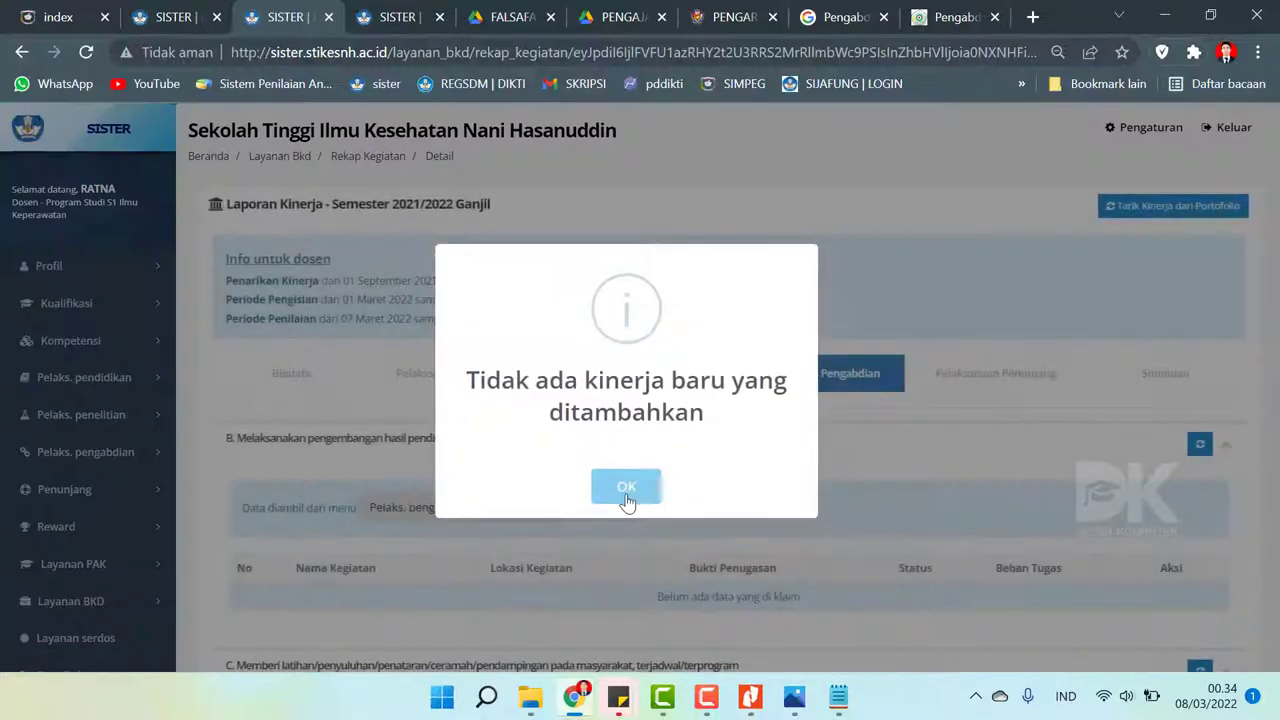
{"action": "left_click", "coordinate": [623, 486]}
{"action": "mouse_move", "coordinate": [1277, 205]}
{"action": "left_mouse_down"}
{"action": "mouse_move", "coordinate": [1277, 570]}
{"action": "mouse_move", "coordinate": [1277, 180]}
{"action": "left_mouse_up"}
- Pull research activities from the portfolio successfully, then return to the Pengabdian tab
{"action": "left_click", "coordinate": [690, 370]}
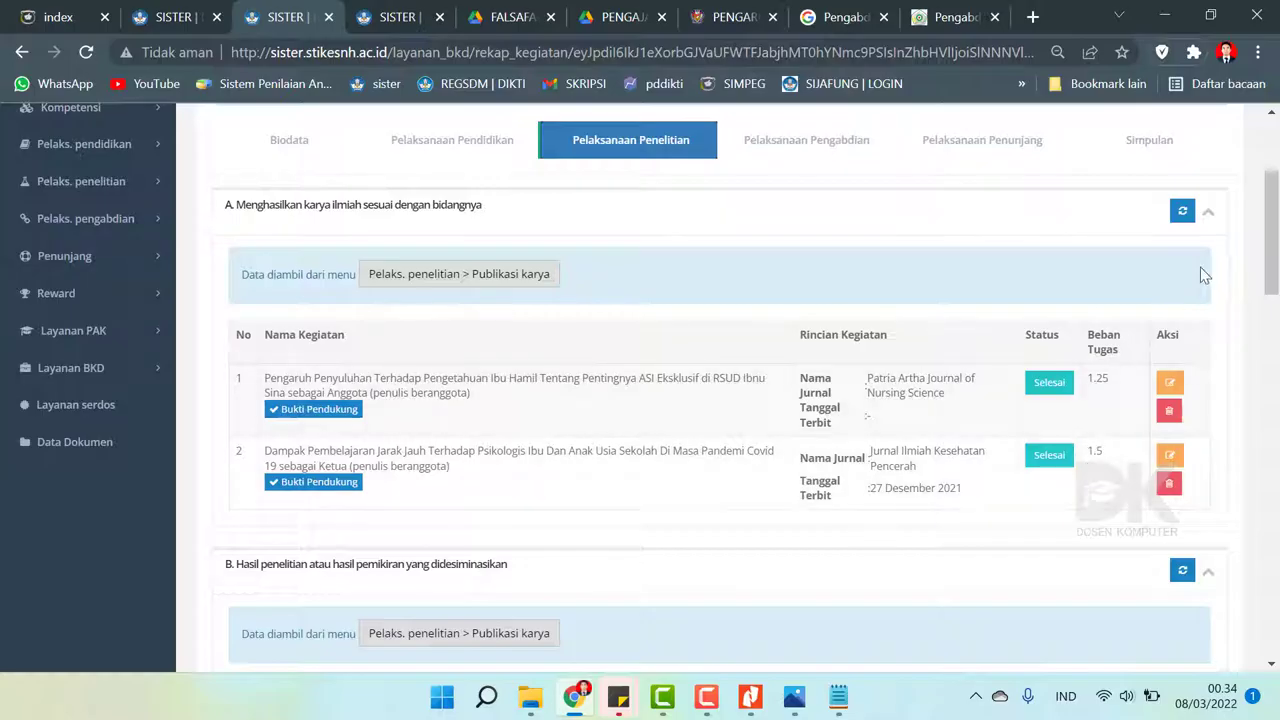
{"action": "left_click", "coordinate": [1180, 222]}
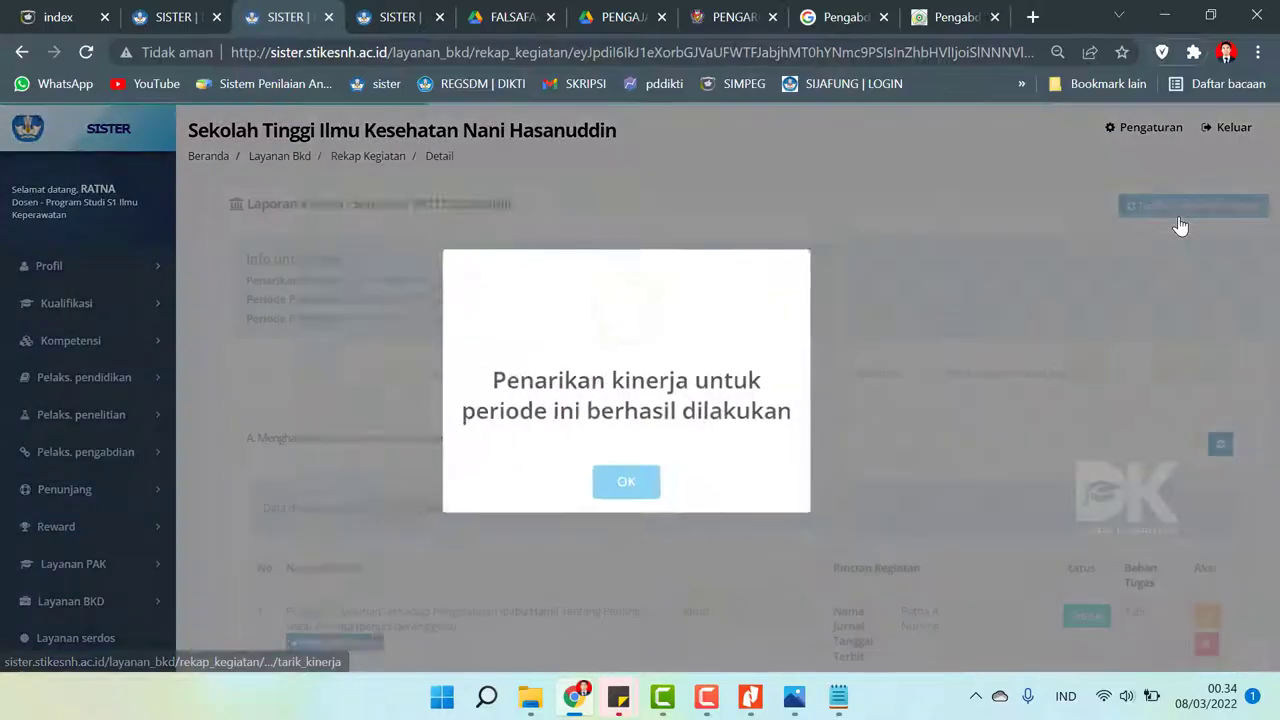
{"action": "left_click", "coordinate": [614, 483]}
{"action": "left_click_drag", "start_coordinate": [1271, 188], "coordinate": [1272, 150]}
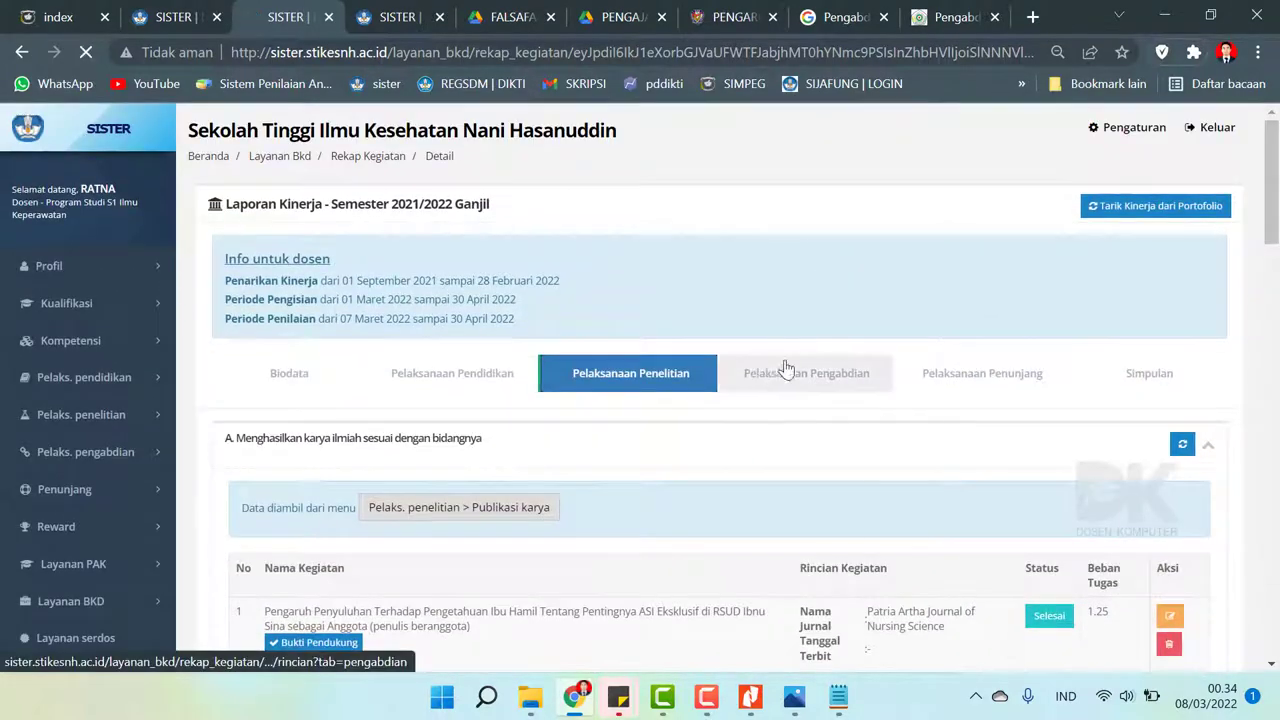
{"action": "left_click", "coordinate": [766, 380]}
{"action": "mouse_move", "coordinate": [1268, 205]}
{"action": "left_mouse_down"}
{"action": "mouse_move", "coordinate": [1268, 570]}
{"action": "mouse_move", "coordinate": [1275, 185]}
{"action": "left_mouse_up"}
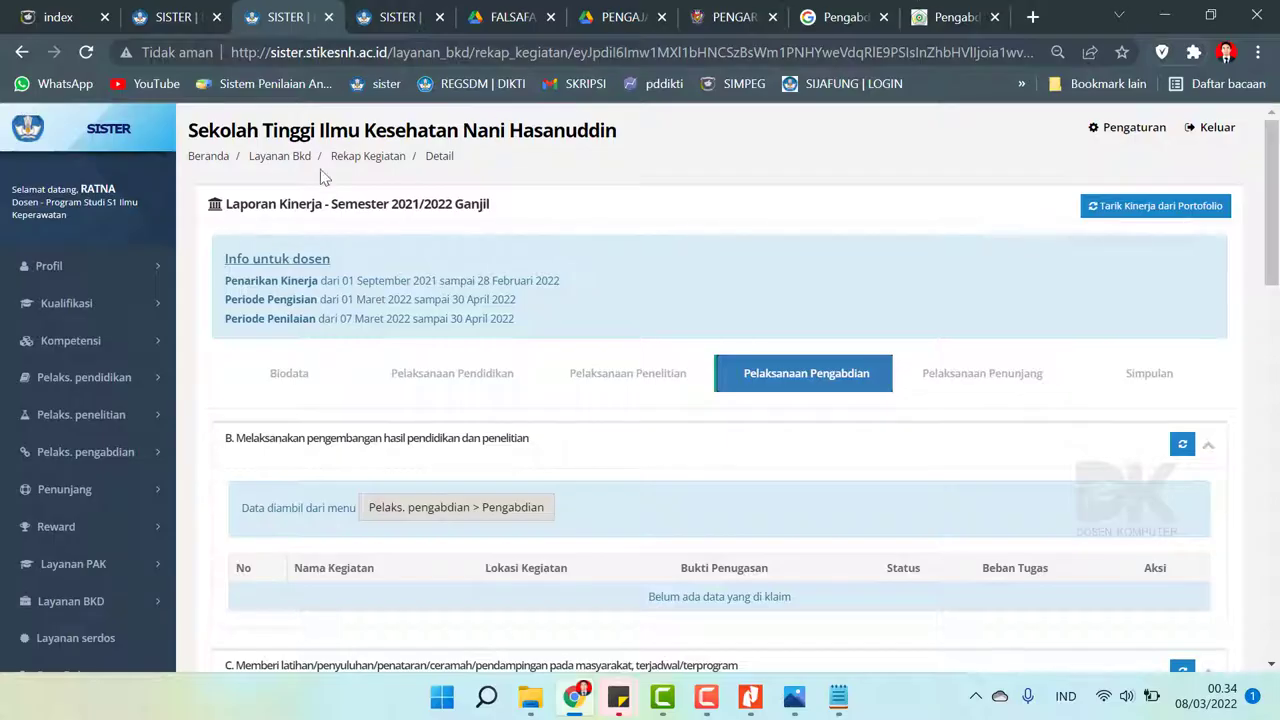
{"action": "left_click", "coordinate": [112, 452]}
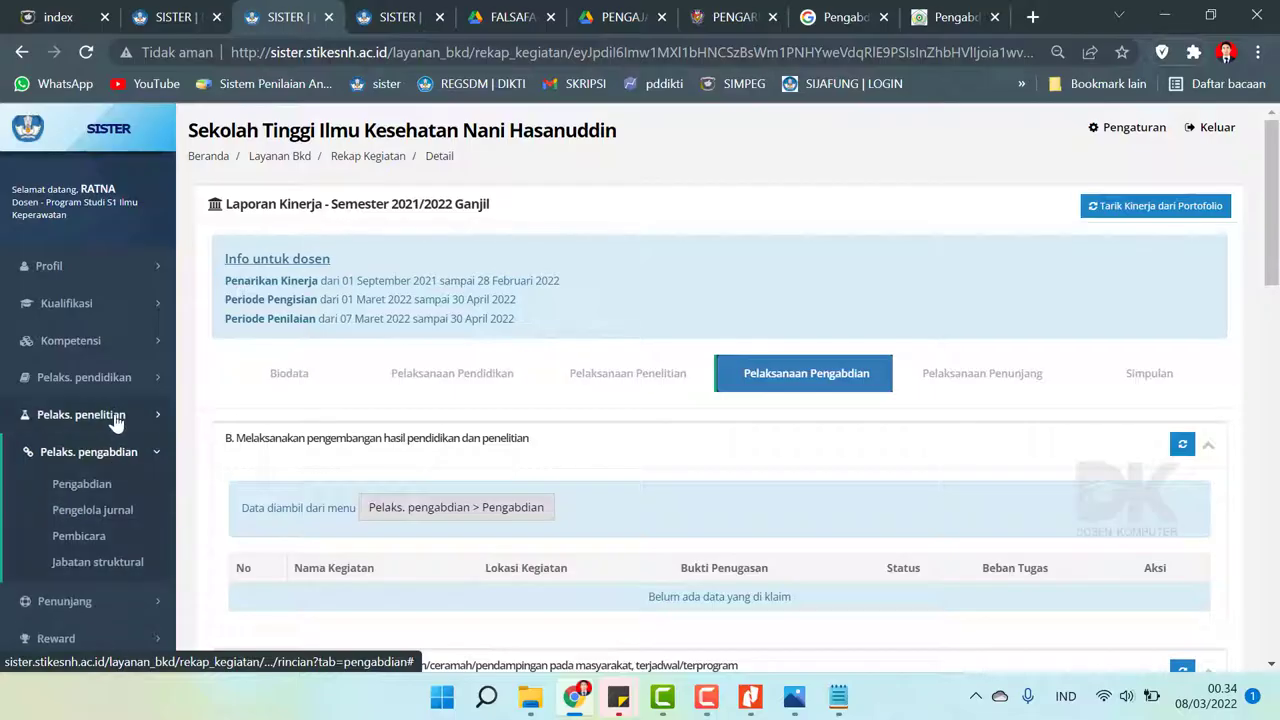
- Open the Publikasi Karya list under the research section and find the TB Paru entry
{"action": "left_click", "coordinate": [42, 416]}
{"action": "left_click", "coordinate": [35, 473]}
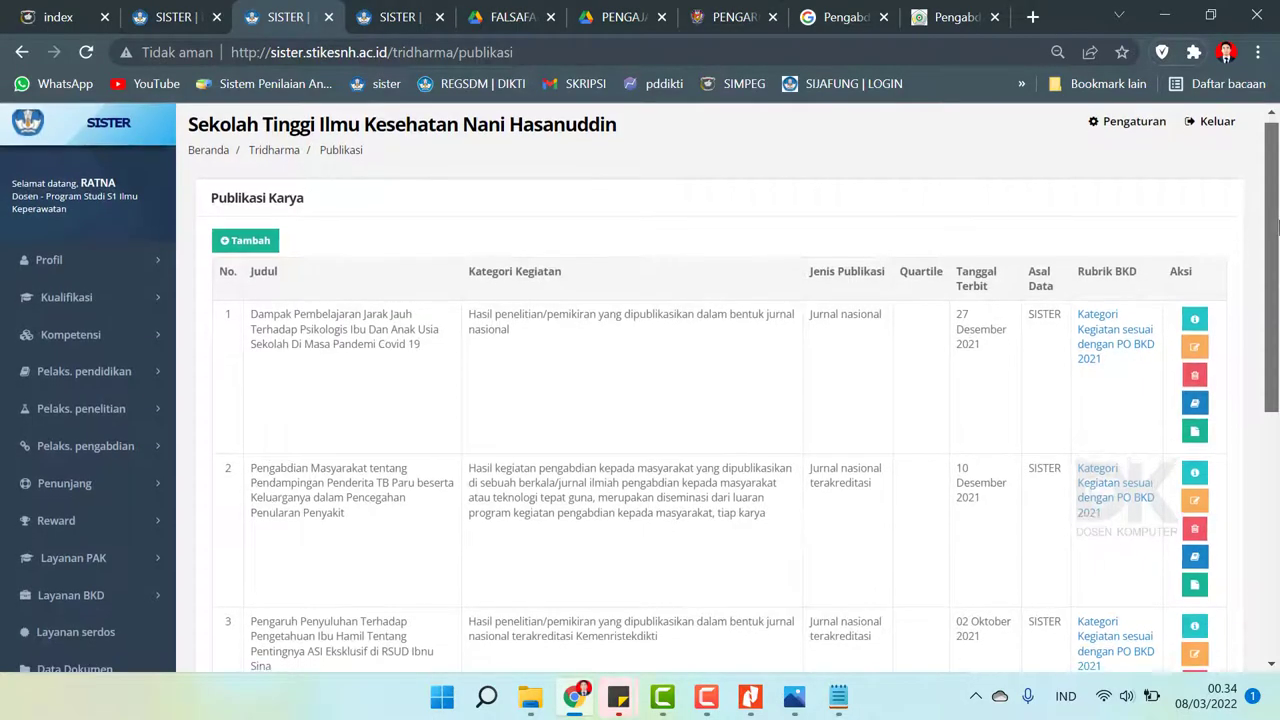
{"action": "scroll", "coordinate": [1276, 253], "scroll_direction": "down", "scroll_amount": 1}
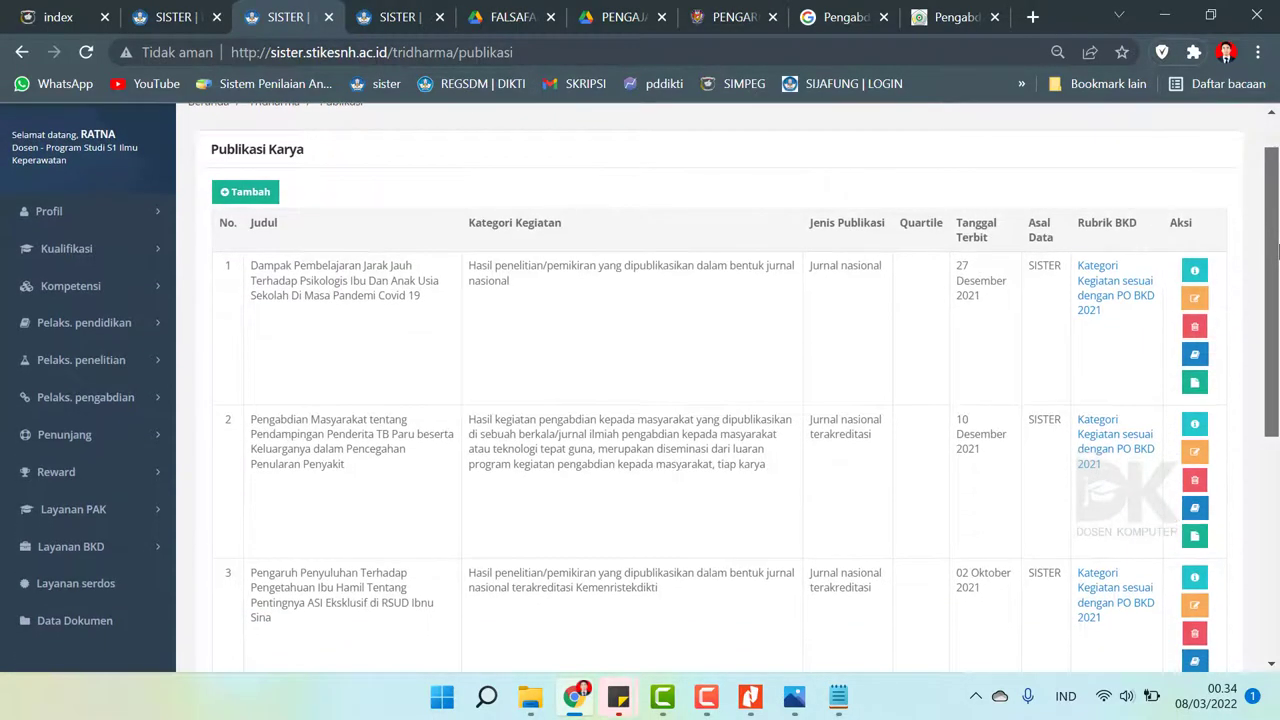
{"action": "left_click_drag", "start_coordinate": [1276, 253], "coordinate": [1276, 362]}
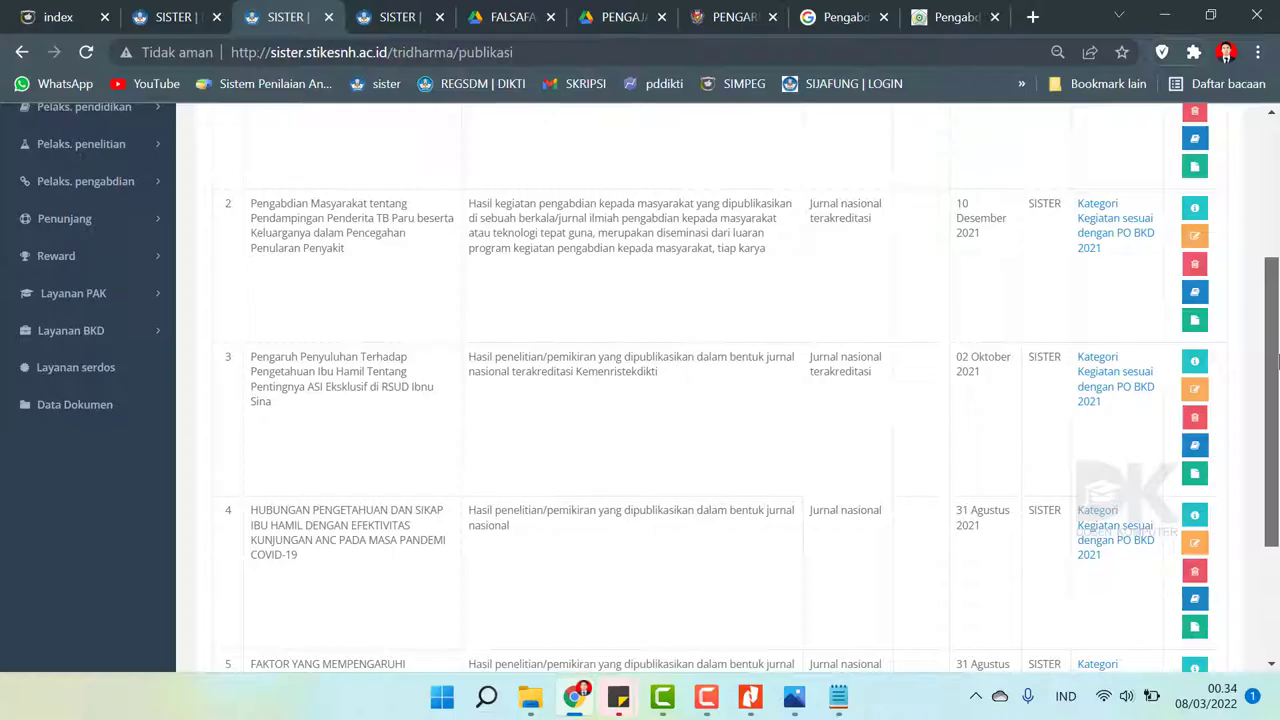
{"action": "left_click_drag", "start_coordinate": [1276, 362], "coordinate": [1277, 315]}
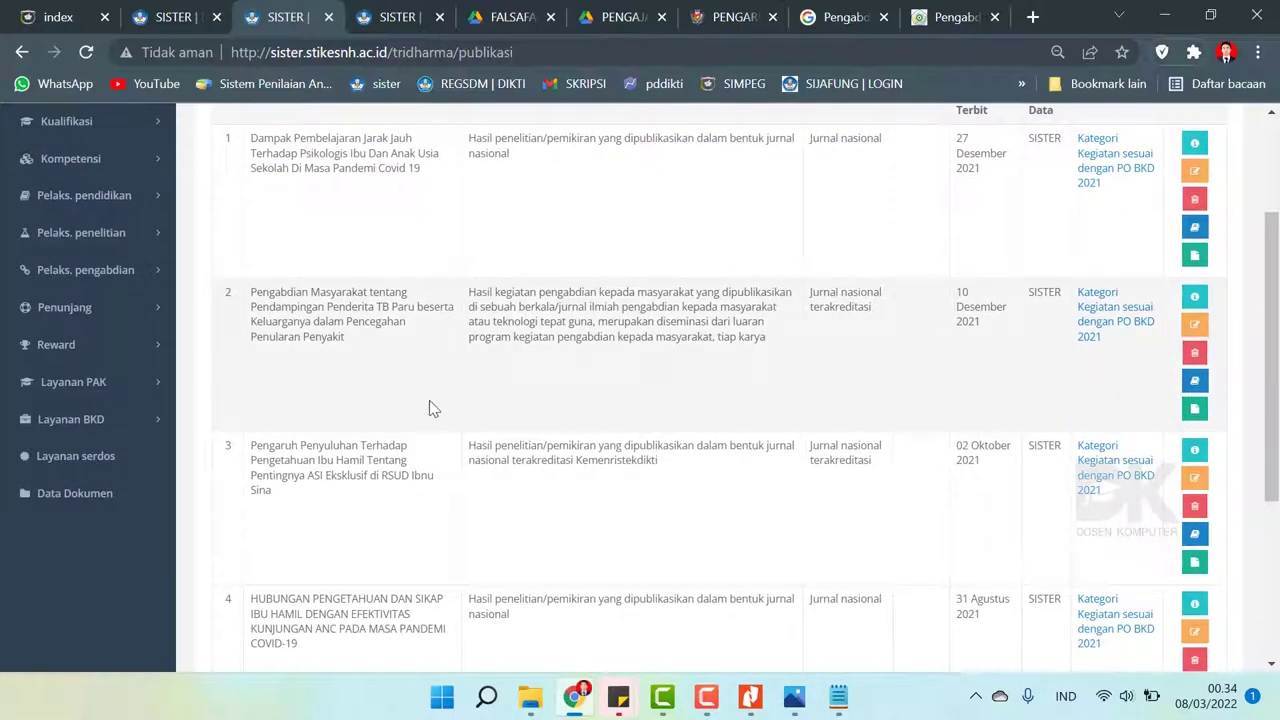
- Review the TB Paru publication's details, then go to Layanan BKD's Rekap Kegiatan
{"action": "left_click", "coordinate": [1194, 296]}
{"action": "scroll", "coordinate": [977, 377], "scroll_direction": "down", "scroll_amount": 3}
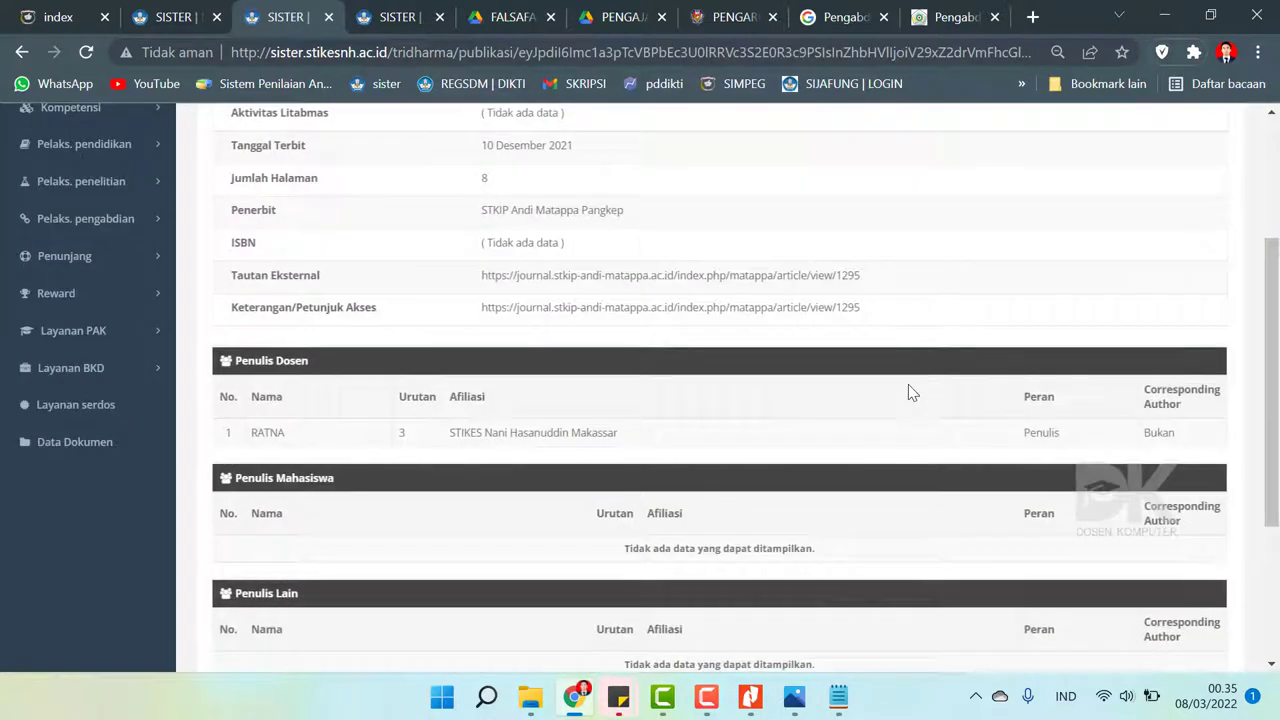
{"action": "scroll", "coordinate": [908, 385], "scroll_direction": "down", "scroll_amount": 3}
{"action": "scroll", "coordinate": [908, 385], "scroll_direction": "up", "scroll_amount": 5}
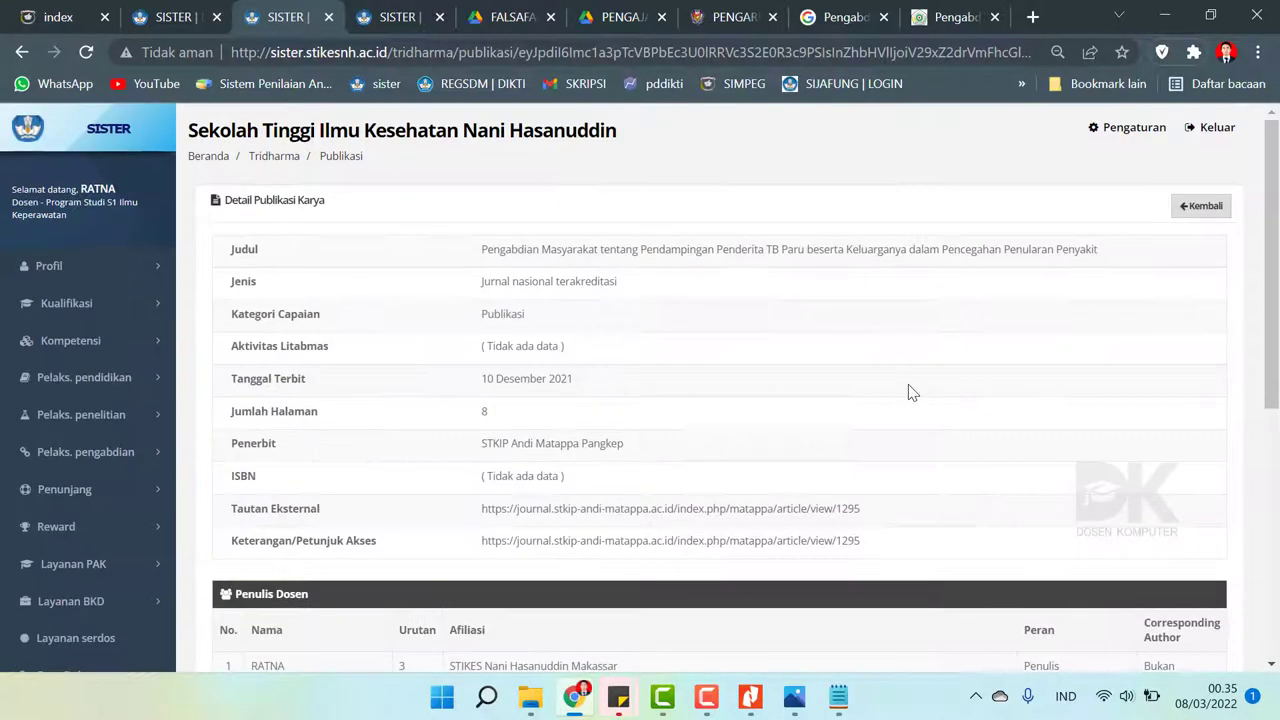
{"action": "scroll", "coordinate": [90, 480], "scroll_direction": "down", "scroll_amount": 6}
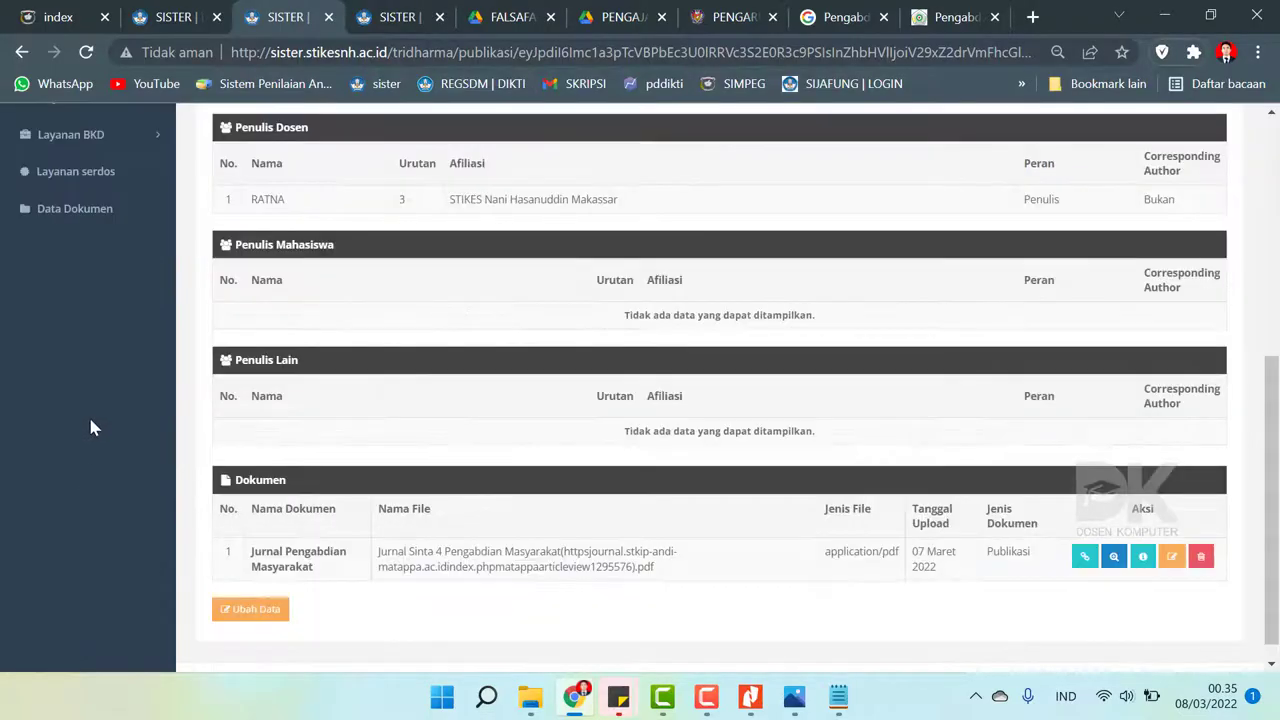
{"action": "scroll", "coordinate": [94, 423], "scroll_direction": "up", "scroll_amount": 6}
{"action": "left_click", "coordinate": [85, 601]}
{"action": "scroll", "coordinate": [85, 560], "scroll_direction": "down", "scroll_amount": 2}
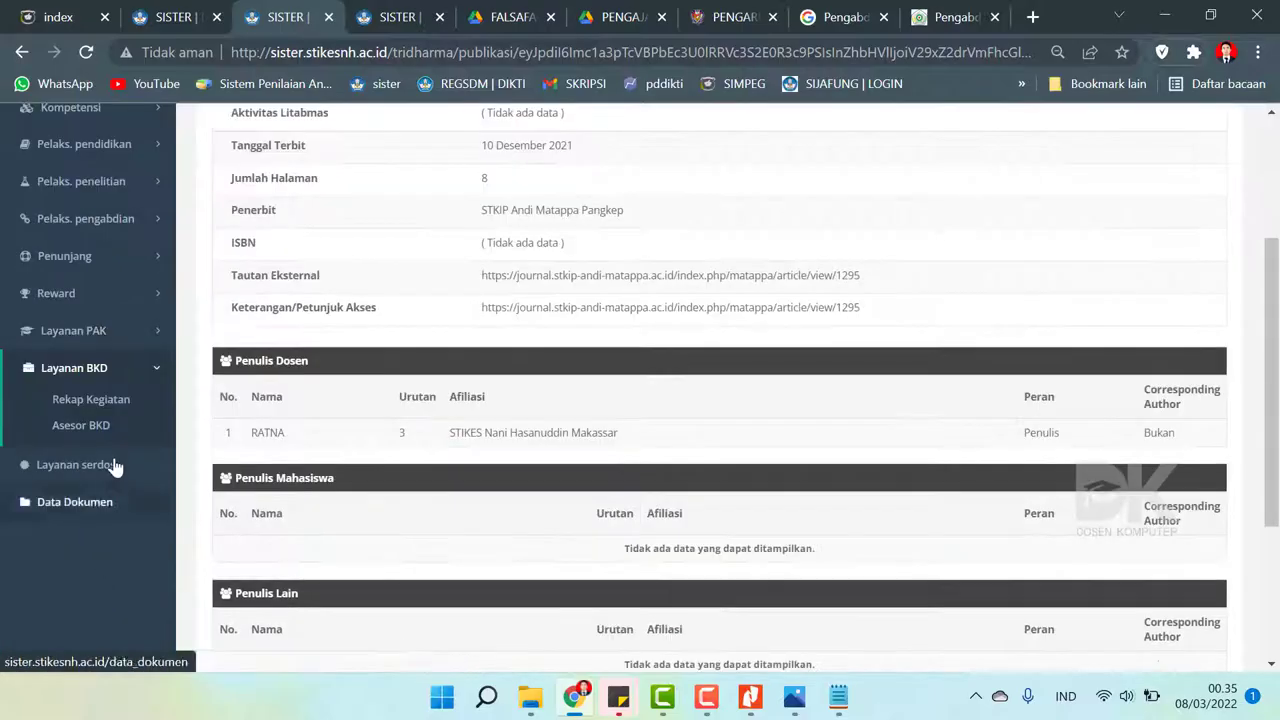
{"action": "left_click", "coordinate": [112, 400]}
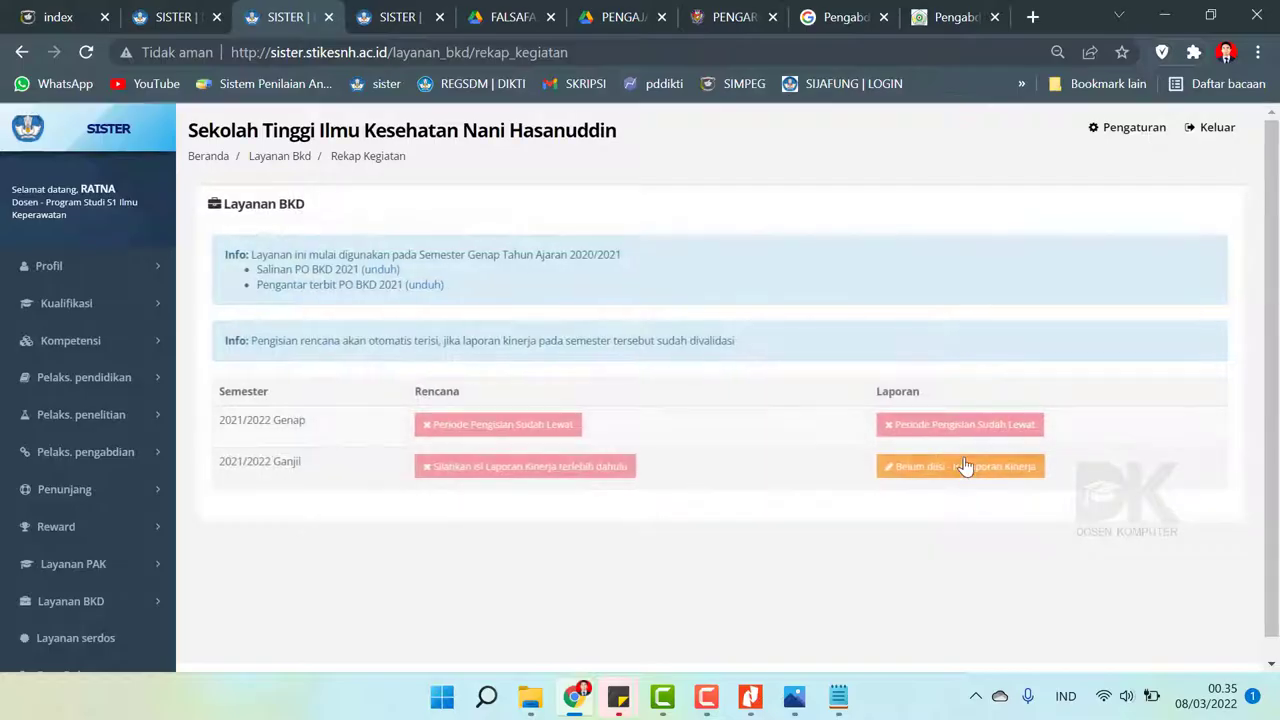
- Pull portfolio activities into the 2021/2022 Ganjil report's Pelaksanaan Pengabdian section
{"action": "left_click", "coordinate": [966, 466]}
{"action": "scroll", "coordinate": [803, 314], "scroll_direction": "down", "scroll_amount": 1}
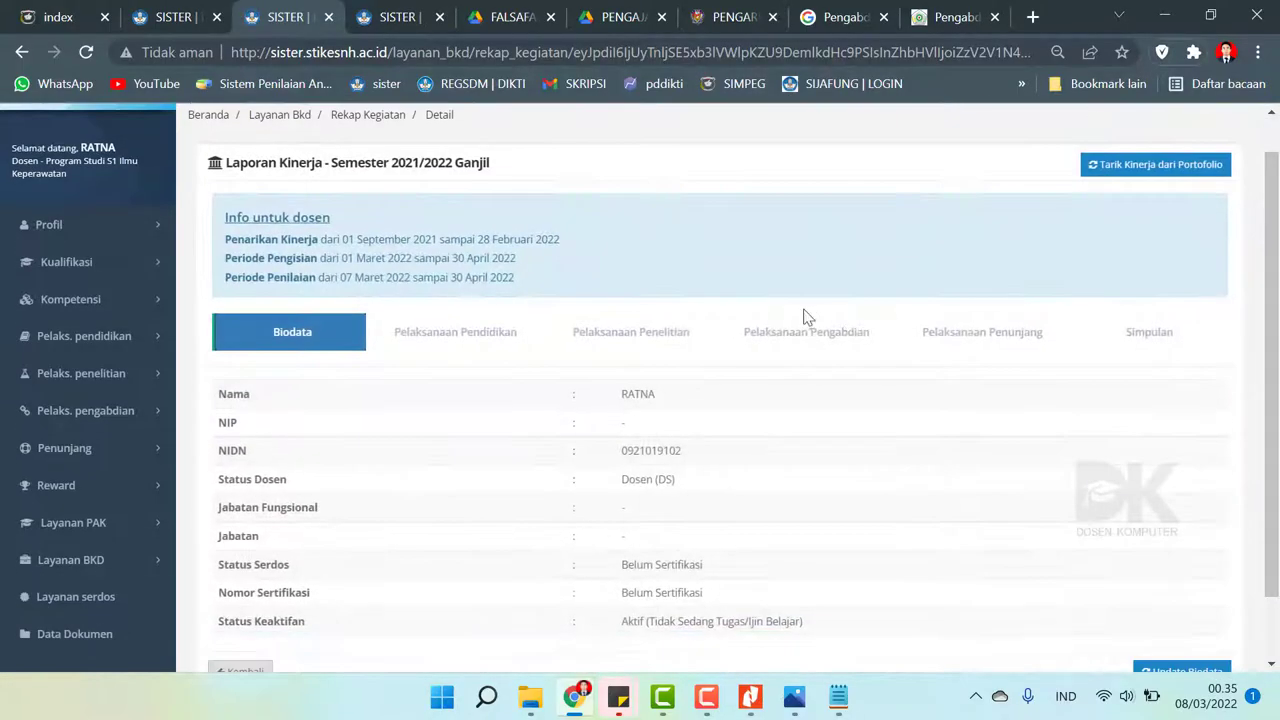
{"action": "left_click", "coordinate": [808, 340]}
{"action": "scroll", "coordinate": [808, 343], "scroll_direction": "down", "scroll_amount": 10}
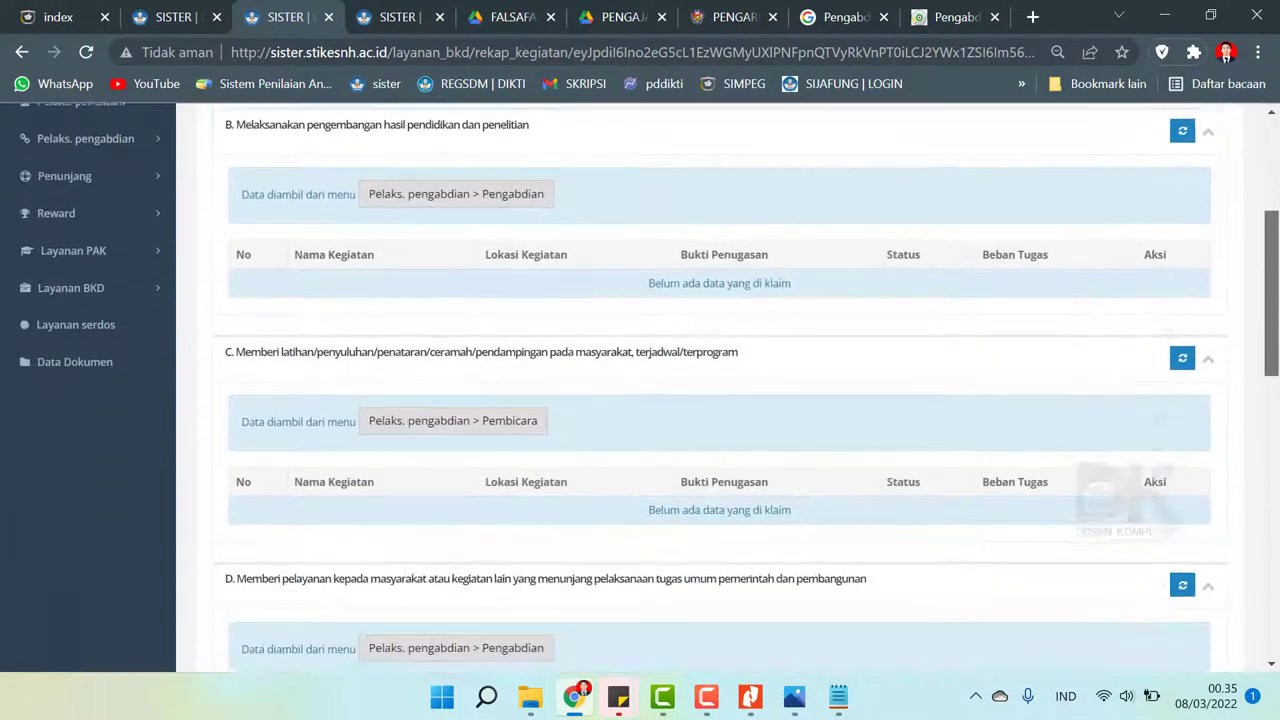
{"action": "scroll", "coordinate": [1142, 400], "scroll_direction": "down", "scroll_amount": 3}
{"action": "scroll", "coordinate": [1142, 240], "scroll_direction": "up", "scroll_amount": 10}
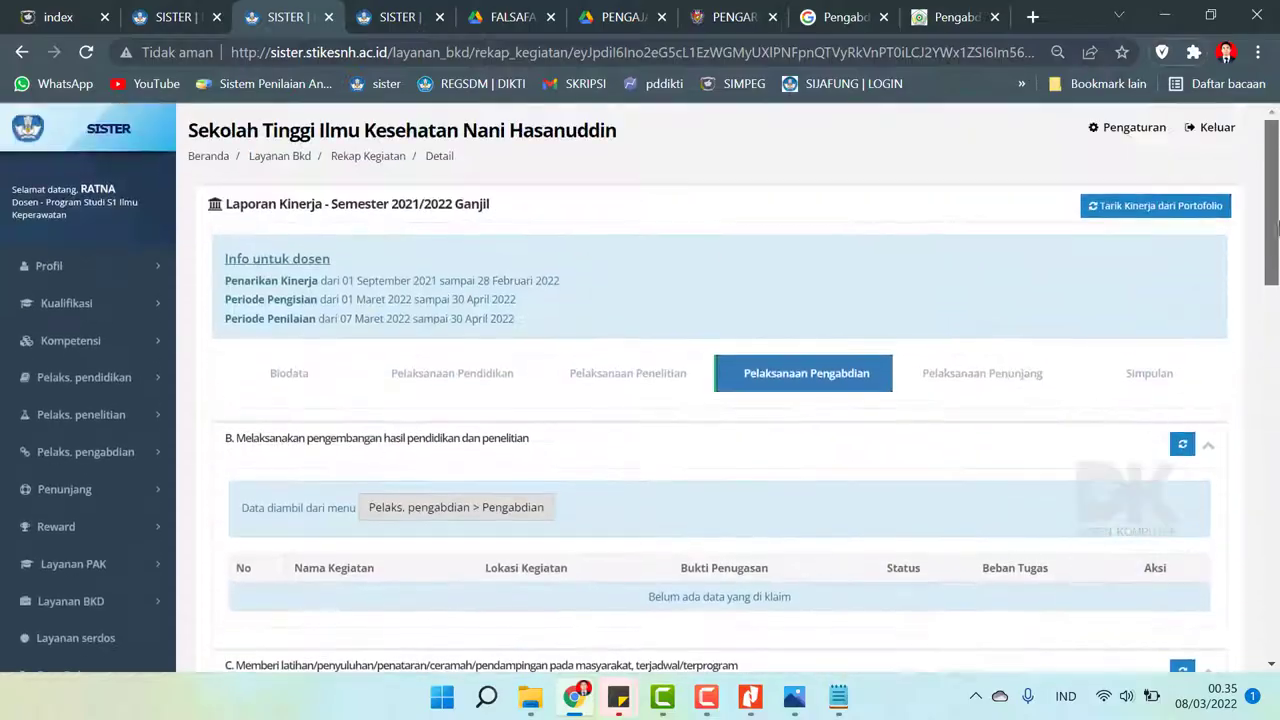
{"action": "left_click", "coordinate": [1138, 218]}
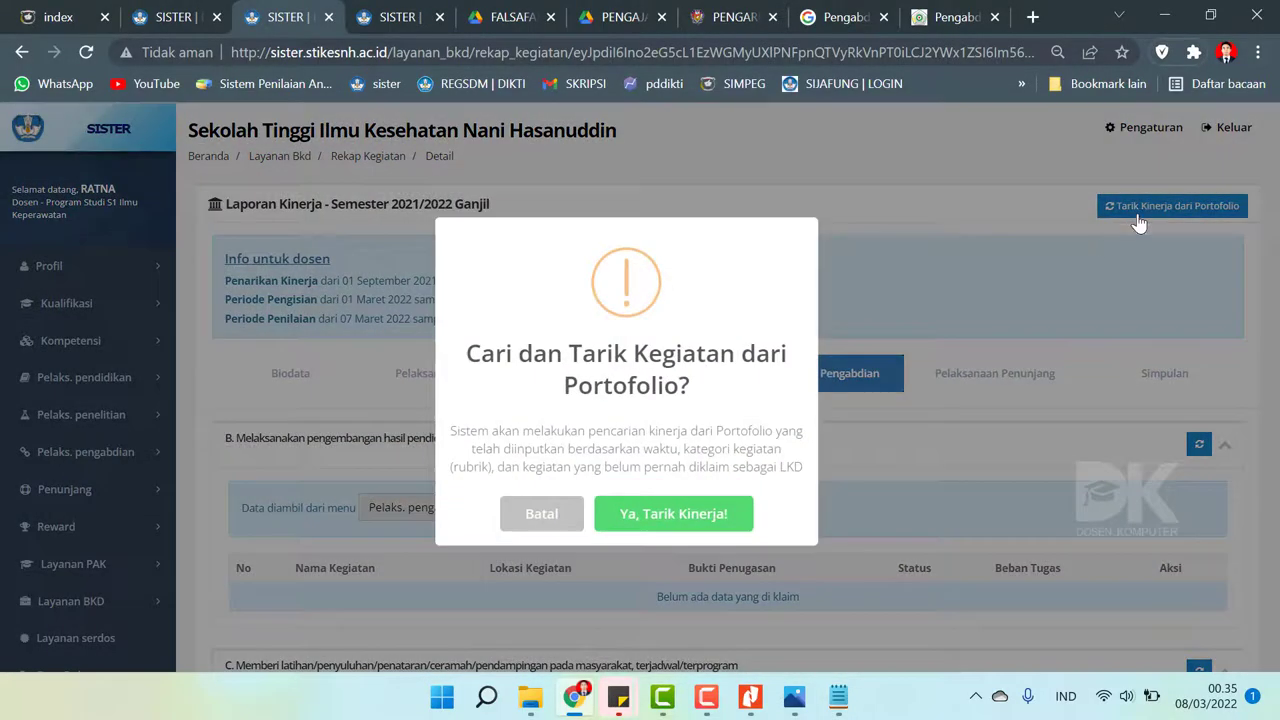
{"action": "left_click", "coordinate": [727, 518]}
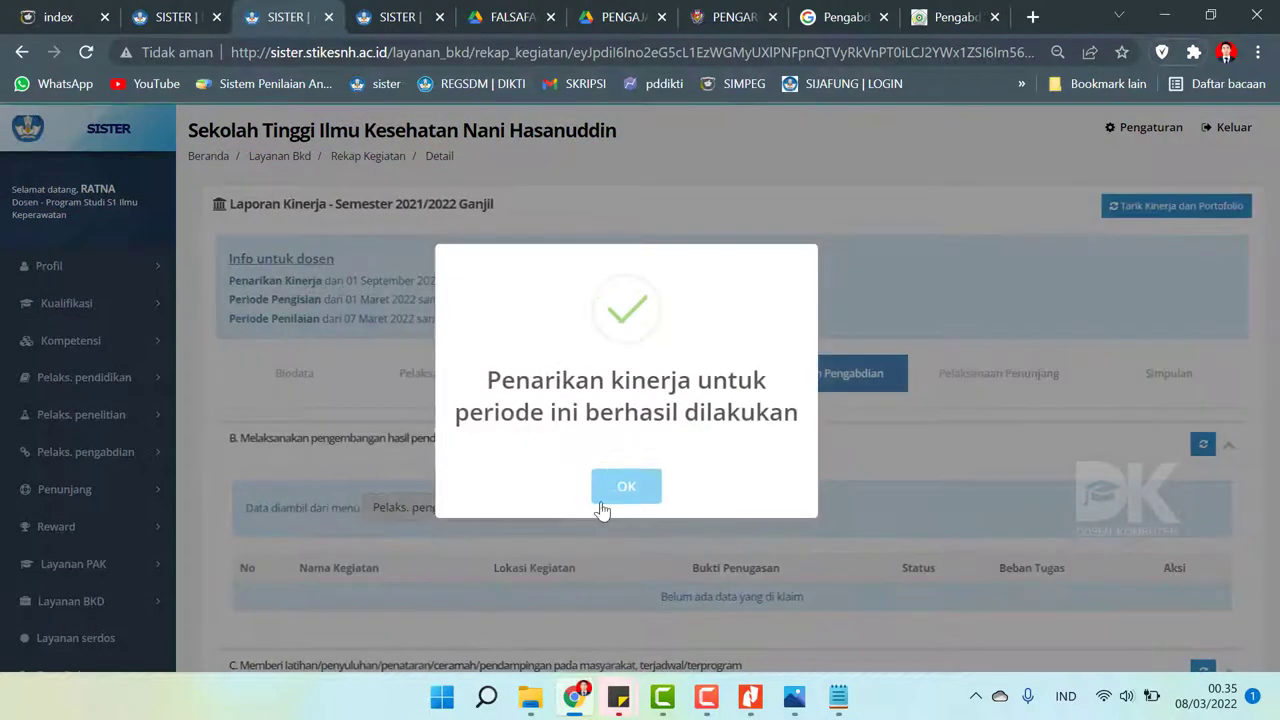
{"action": "left_click", "coordinate": [622, 485]}
- Review the TB Paru publication's supporting documents, then return to the report recap
{"action": "scroll", "coordinate": [613, 485], "scroll_direction": "down", "scroll_amount": 7}
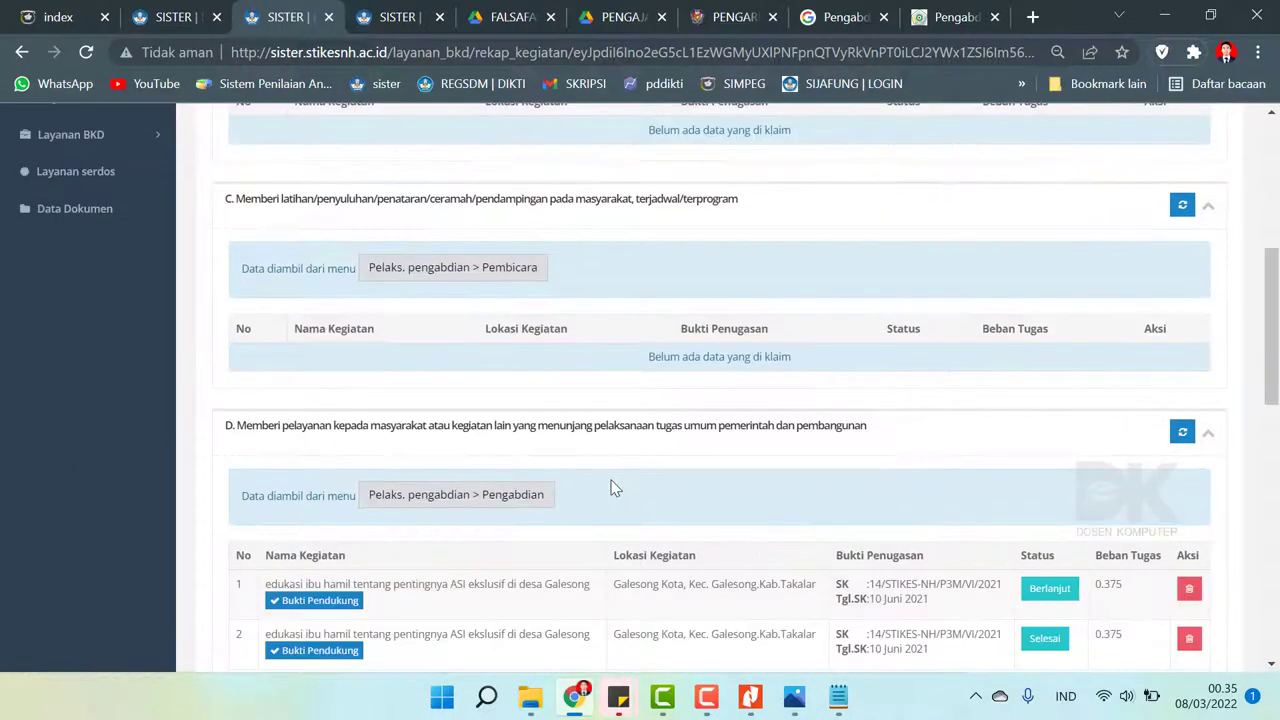
{"action": "scroll", "coordinate": [613, 487], "scroll_direction": "down", "scroll_amount": 6}
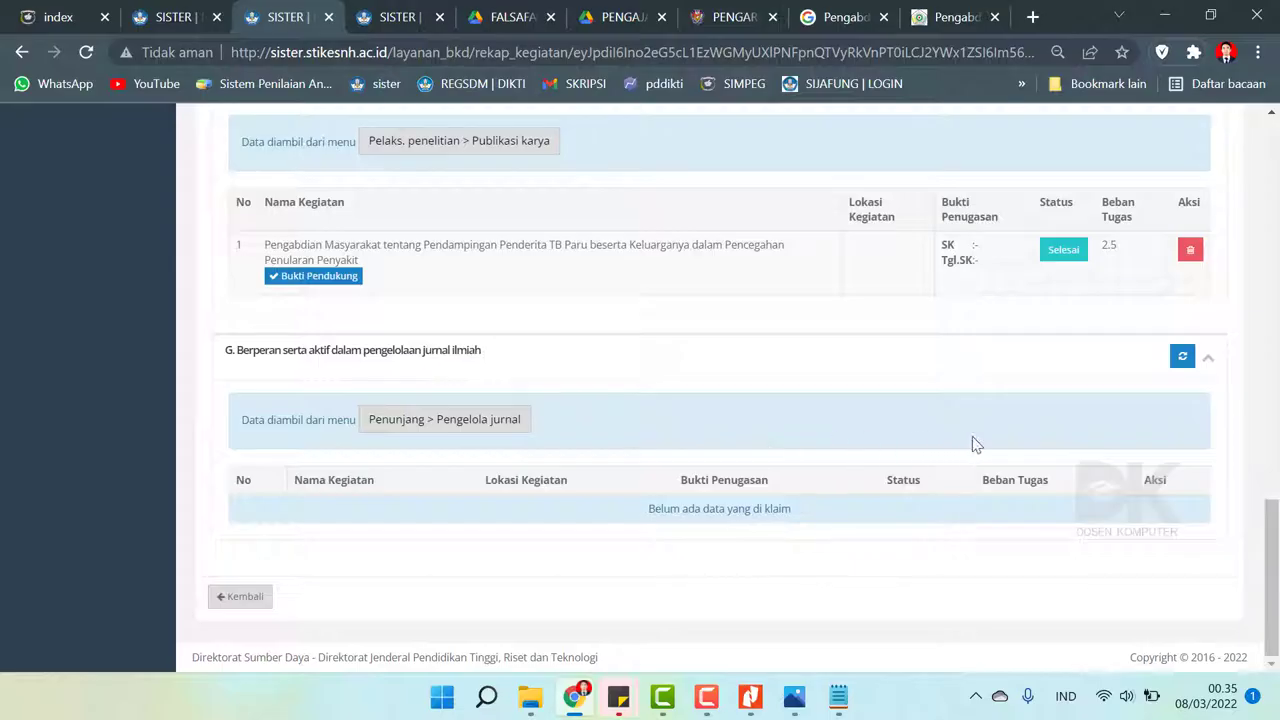
{"action": "scroll", "coordinate": [474, 446], "scroll_direction": "up", "scroll_amount": 1}
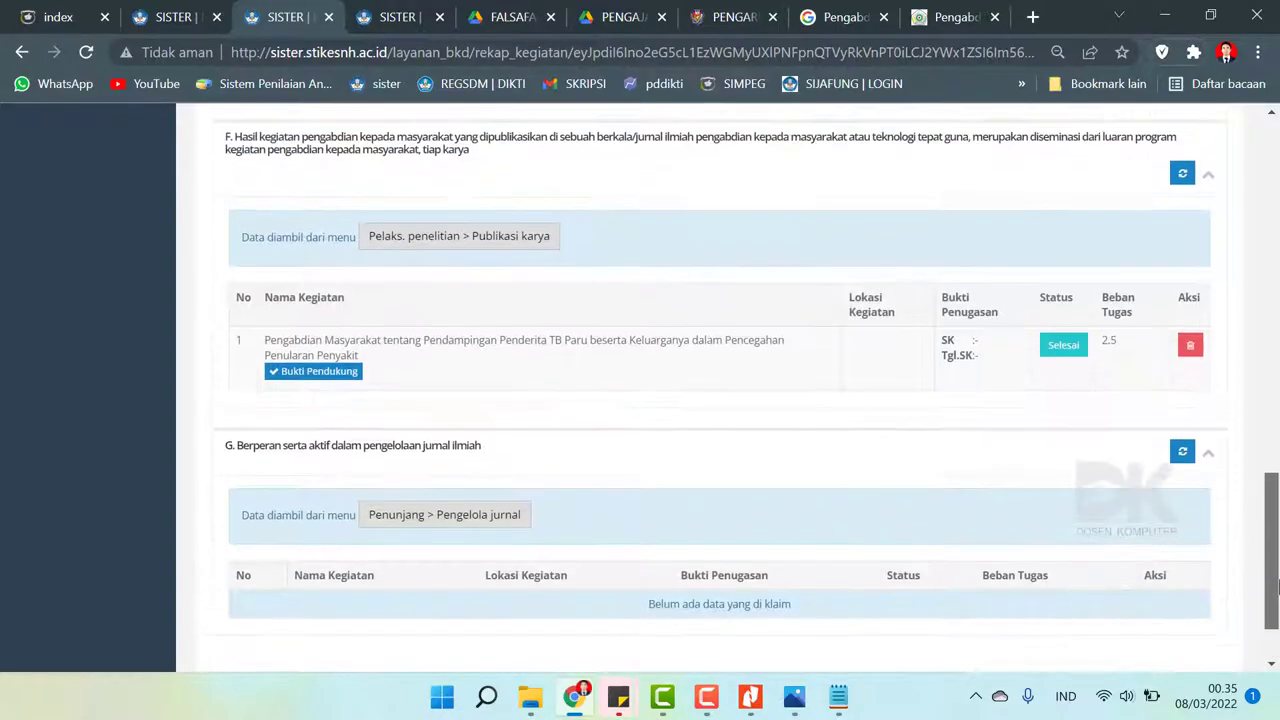
{"action": "left_click", "coordinate": [327, 395]}
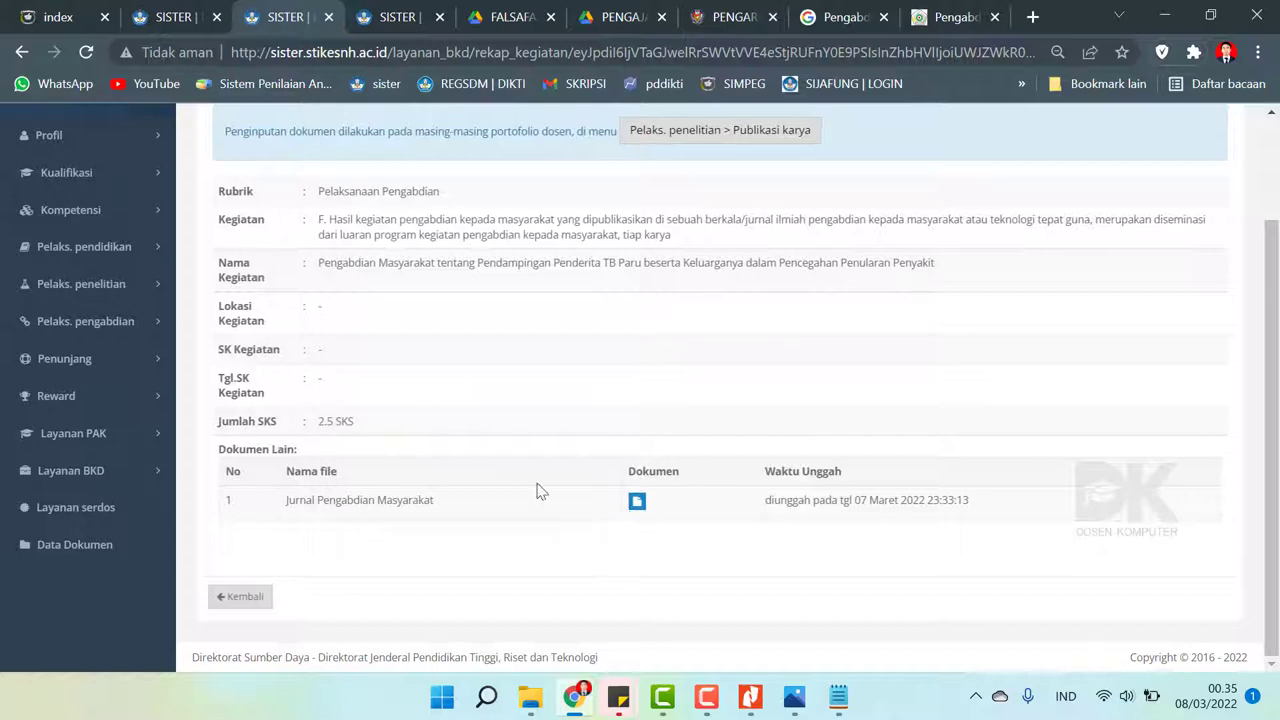
{"action": "scroll", "coordinate": [336, 484], "scroll_direction": "up", "scroll_amount": 1}
{"action": "left_click", "coordinate": [22, 52]}
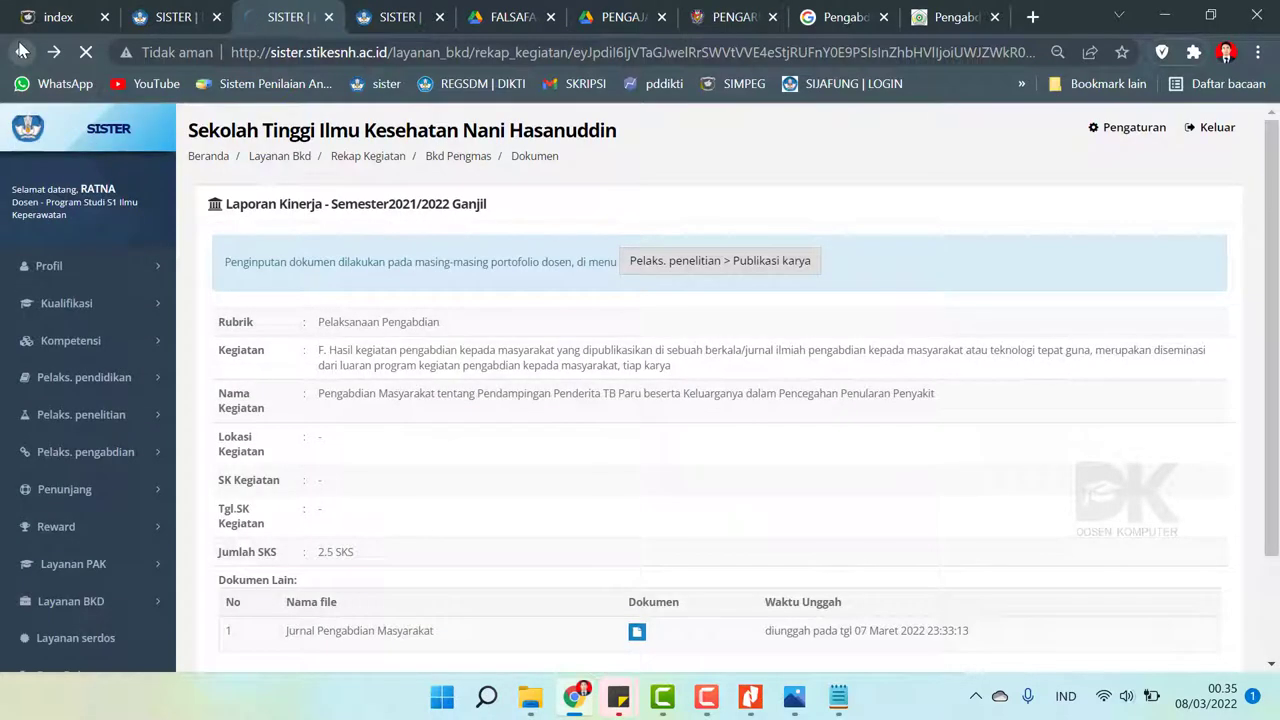
- Delete the duplicate ASI education entry from section D
{"action": "scroll", "coordinate": [1100, 410], "scroll_direction": "up", "scroll_amount": 6}
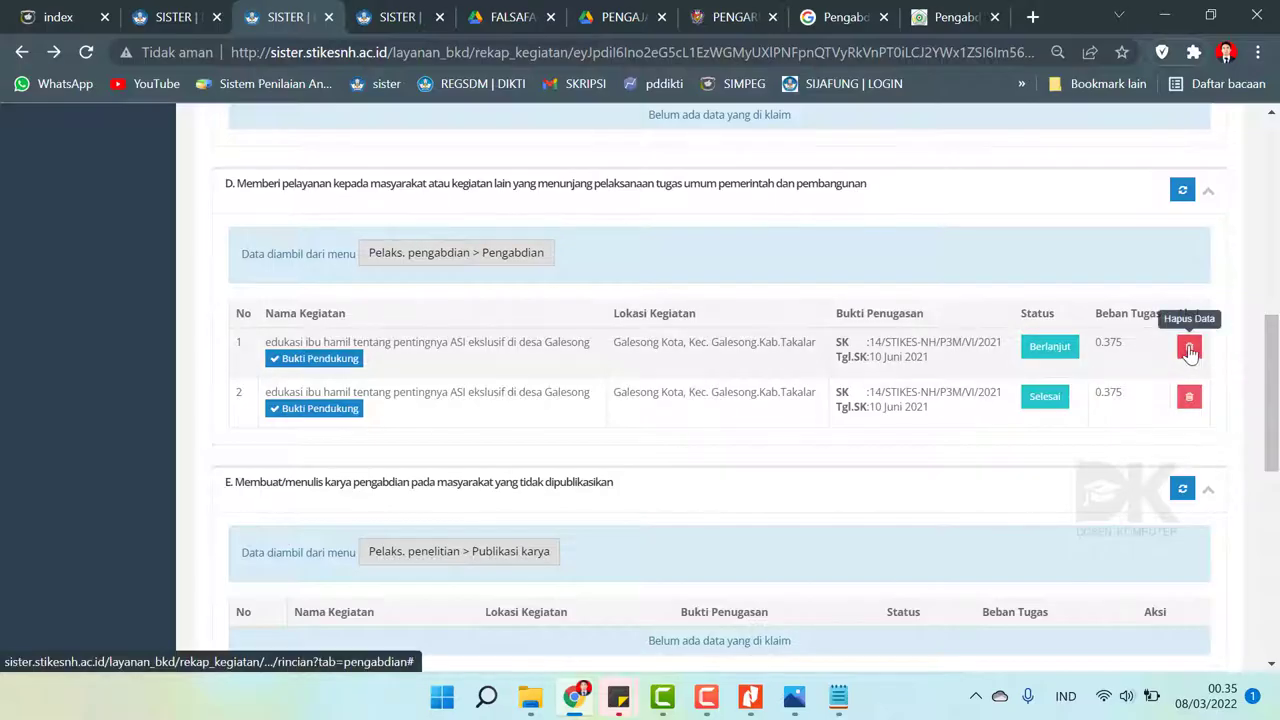
{"action": "left_click", "coordinate": [1189, 348]}
{"action": "left_click", "coordinate": [800, 238]}
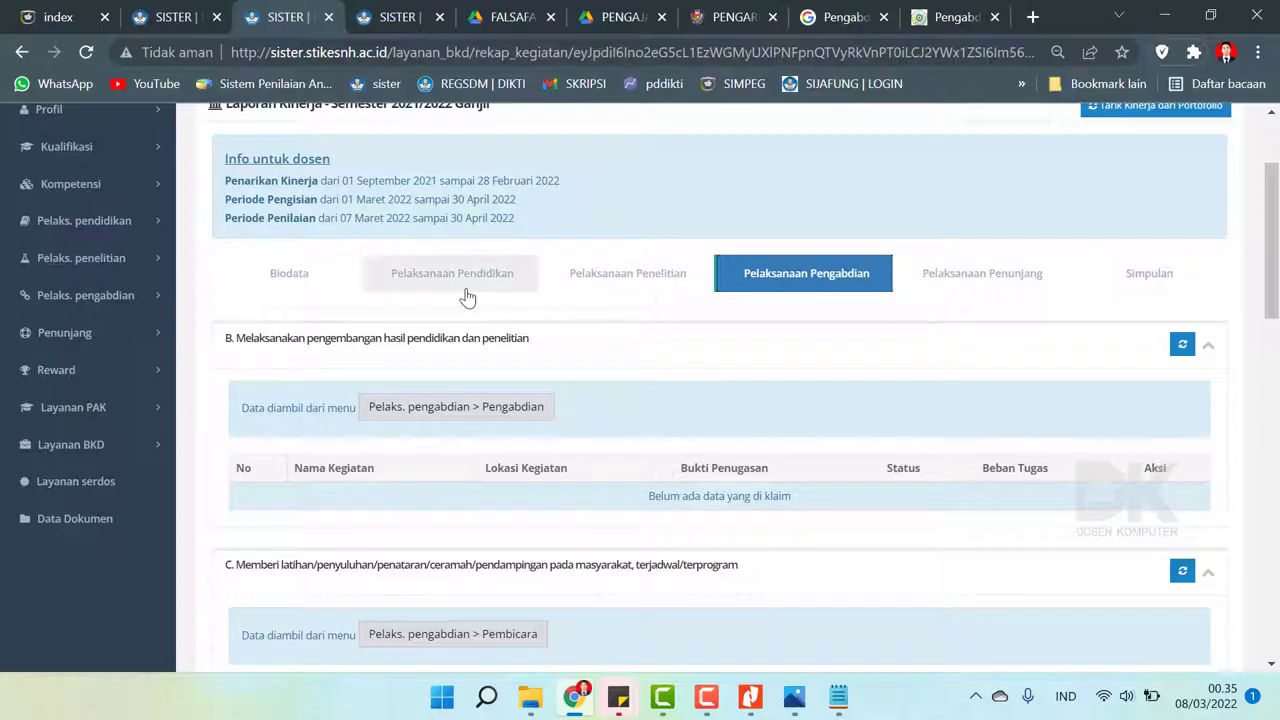
- Inspect the Falsafah dan Teori Keperawatan B1 teaching entry unchanged, then show the Pelaksanaan Penunjang section
{"action": "left_click", "coordinate": [466, 295]}
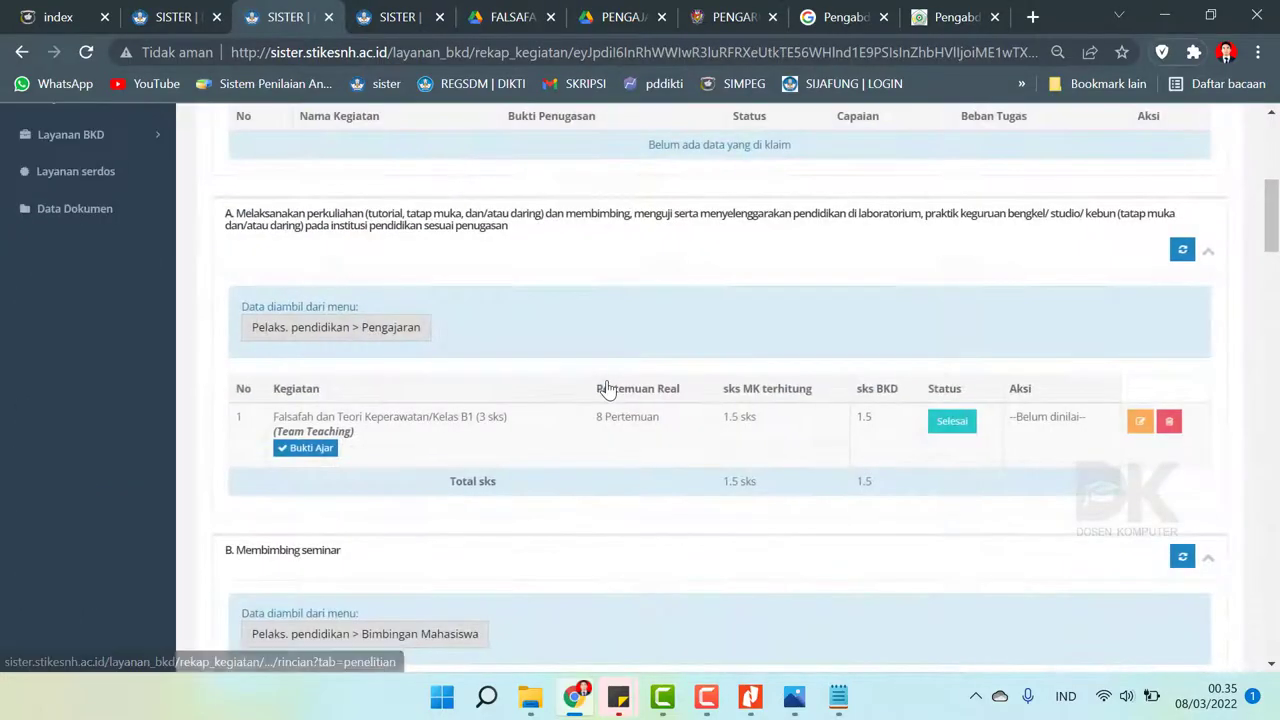
{"action": "mouse_move", "coordinate": [1271, 225]}
{"action": "left_mouse_down"}
{"action": "mouse_move", "coordinate": [1273, 125]}
{"action": "mouse_move", "coordinate": [1275, 585]}
{"action": "mouse_move", "coordinate": [1277, 223]}
{"action": "left_mouse_up"}
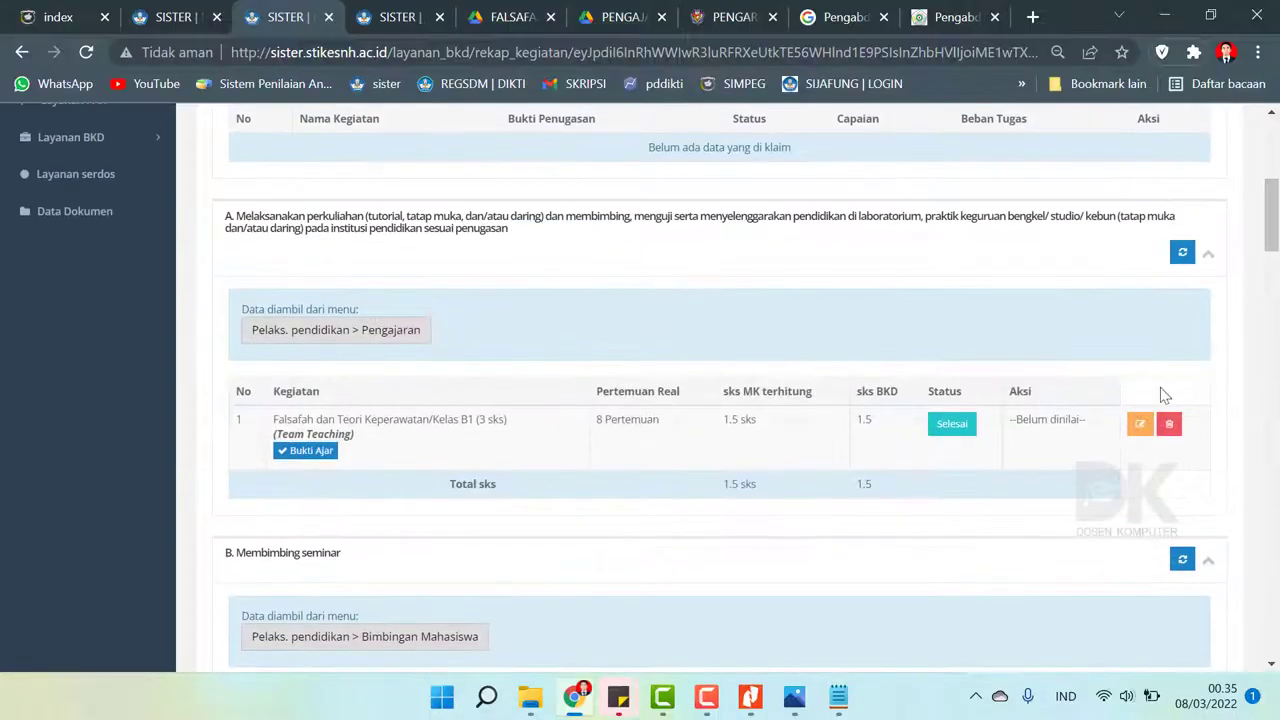
{"action": "left_click", "coordinate": [1130, 438]}
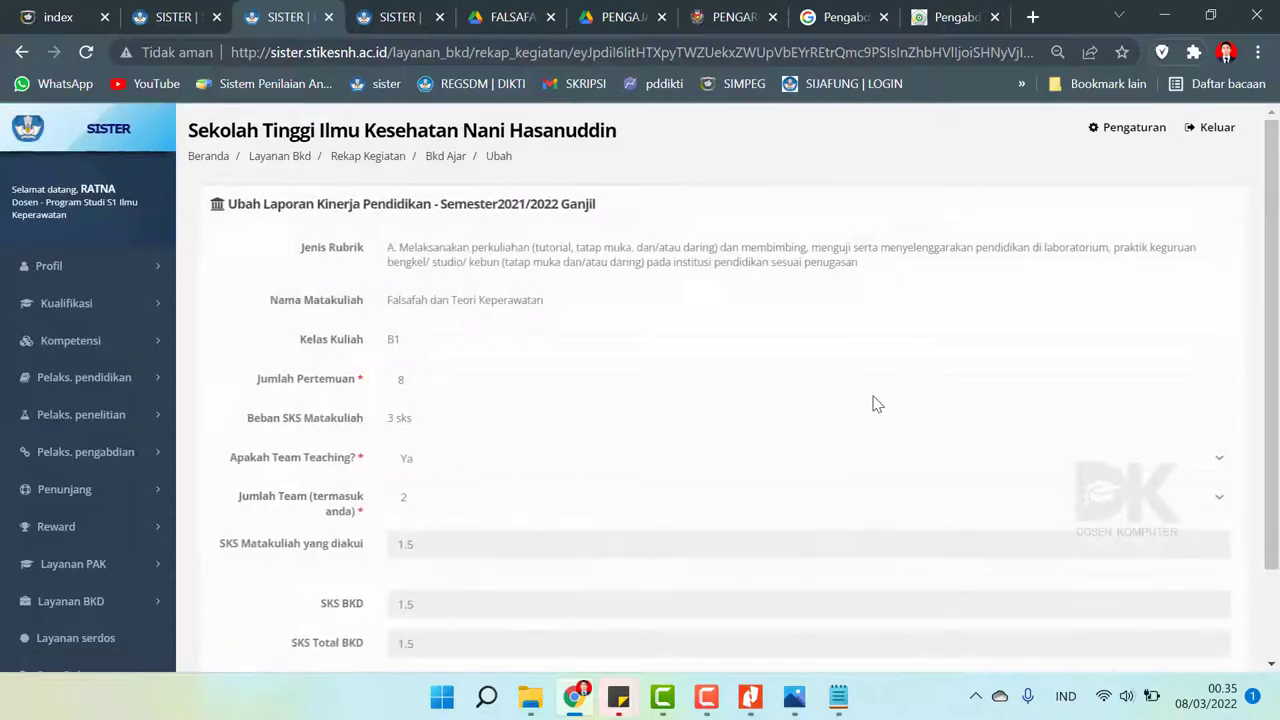
{"action": "scroll", "coordinate": [874, 403], "scroll_direction": "down", "scroll_amount": 3}
{"action": "scroll", "coordinate": [708, 378], "scroll_direction": "up", "scroll_amount": 3}
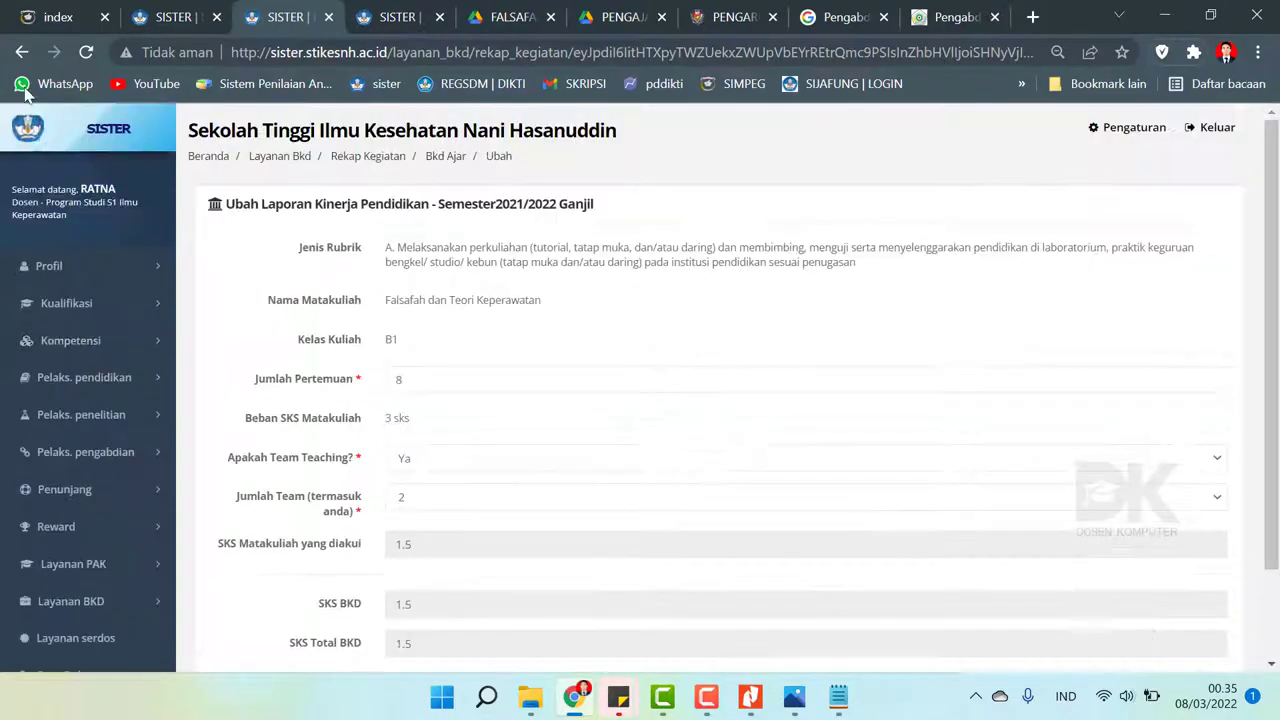
{"action": "left_click", "coordinate": [22, 52]}
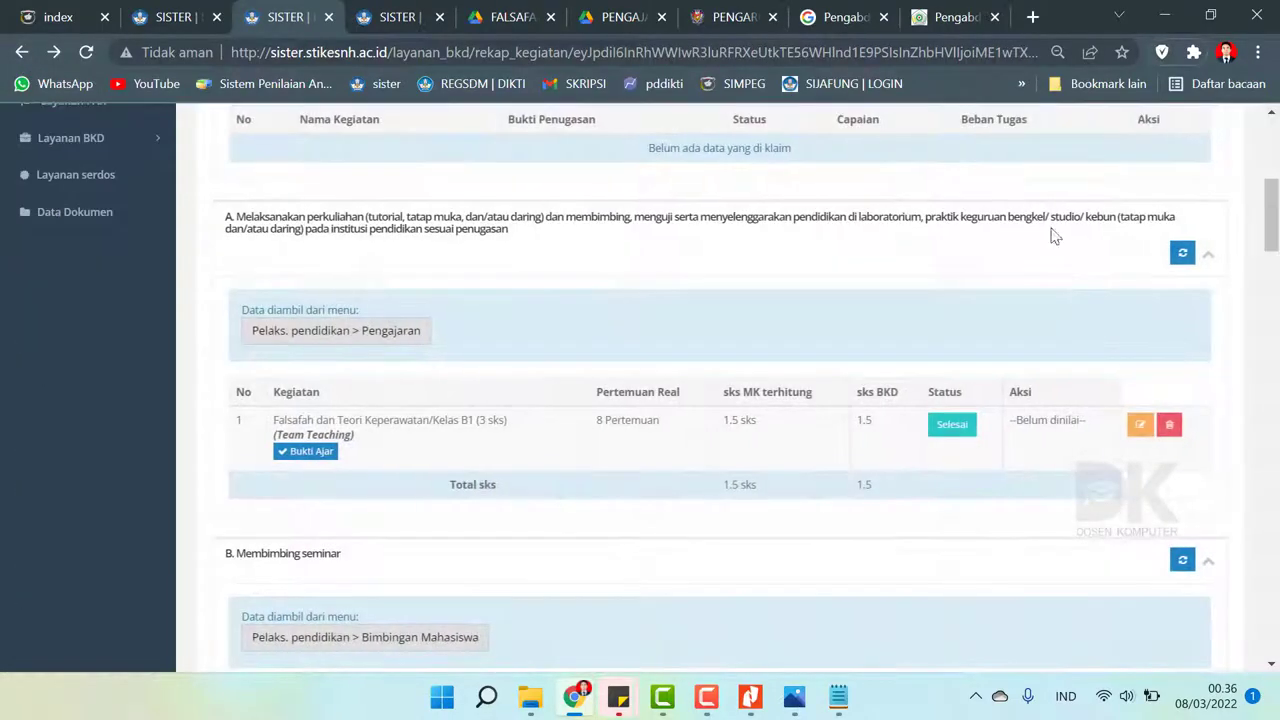
{"action": "scroll", "coordinate": [1080, 260], "scroll_direction": "up", "scroll_amount": 5}
{"action": "left_click", "coordinate": [1022, 381]}
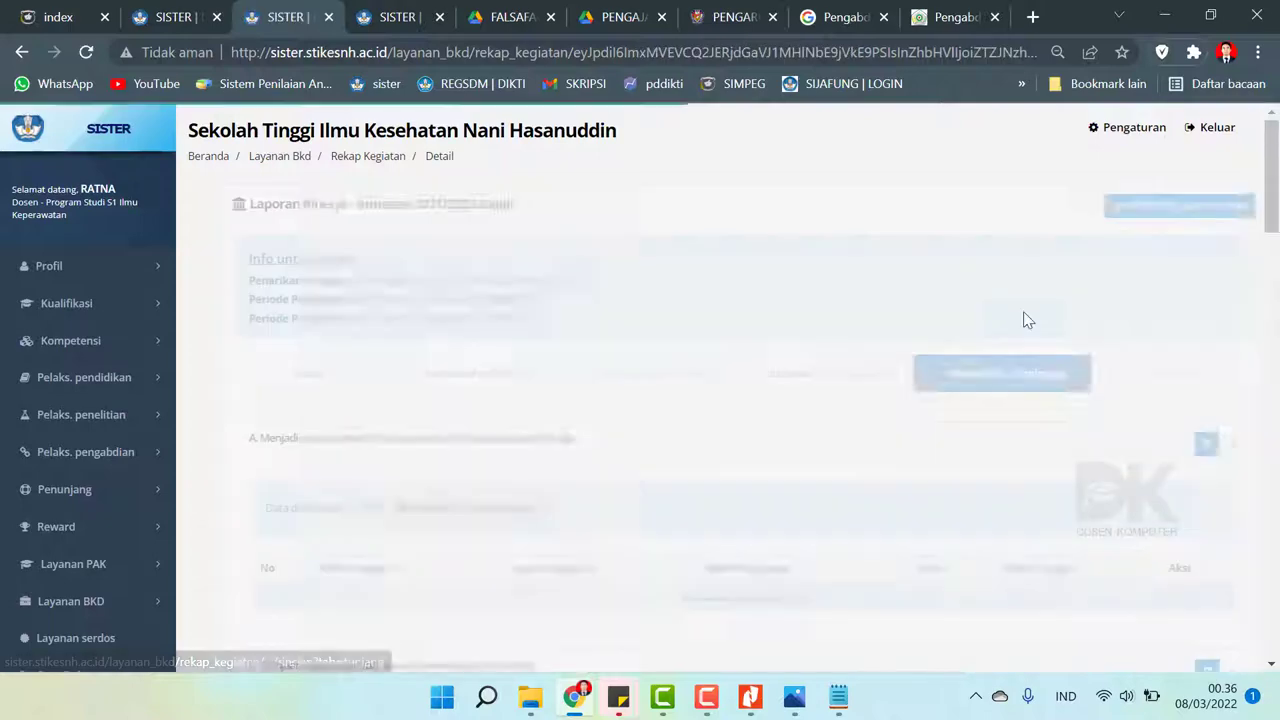
- Start a new Penunjang Lain entry and open its Kategori Kegiatan list
{"action": "scroll", "coordinate": [1022, 297], "scroll_direction": "down", "scroll_amount": 2}
{"action": "mouse_move", "coordinate": [1273, 238]}
{"action": "left_mouse_down"}
{"action": "mouse_move", "coordinate": [1274, 568]}
{"action": "mouse_move", "coordinate": [1273, 223]}
{"action": "left_mouse_up"}
{"action": "left_click", "coordinate": [58, 440]}
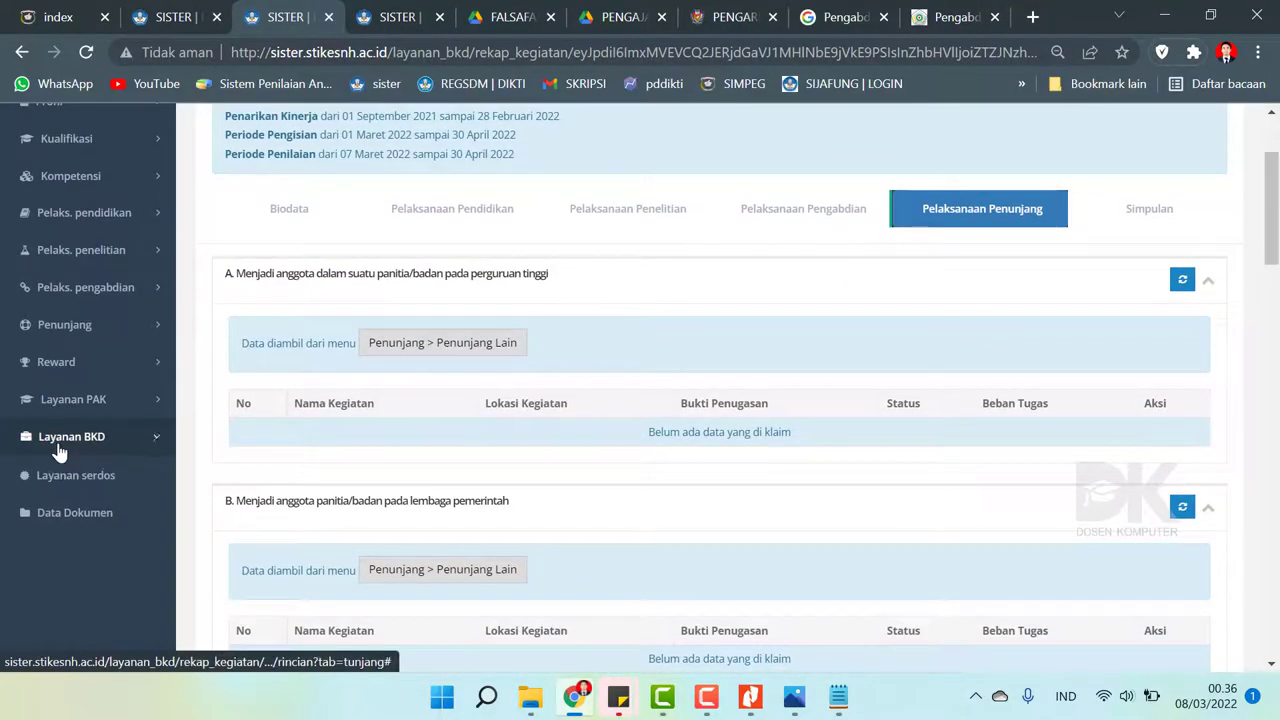
{"action": "left_click", "coordinate": [72, 400]}
{"action": "left_click", "coordinate": [76, 326]}
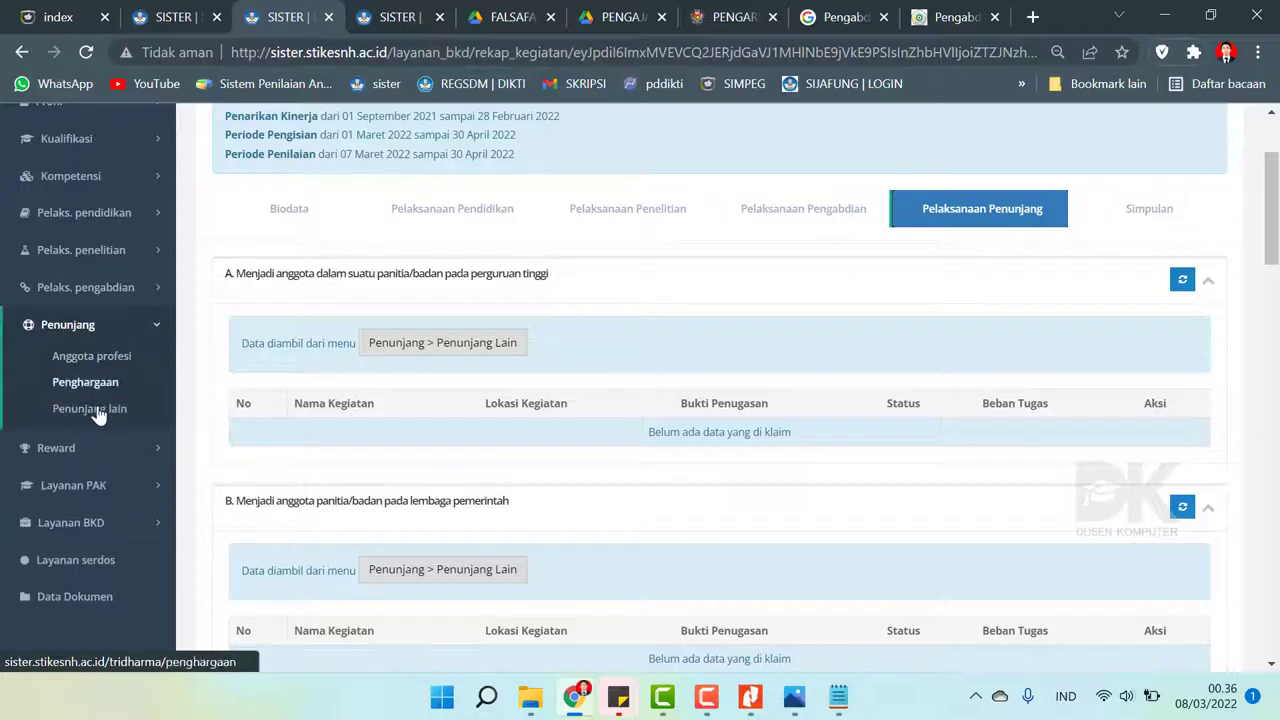
{"action": "left_click", "coordinate": [97, 418]}
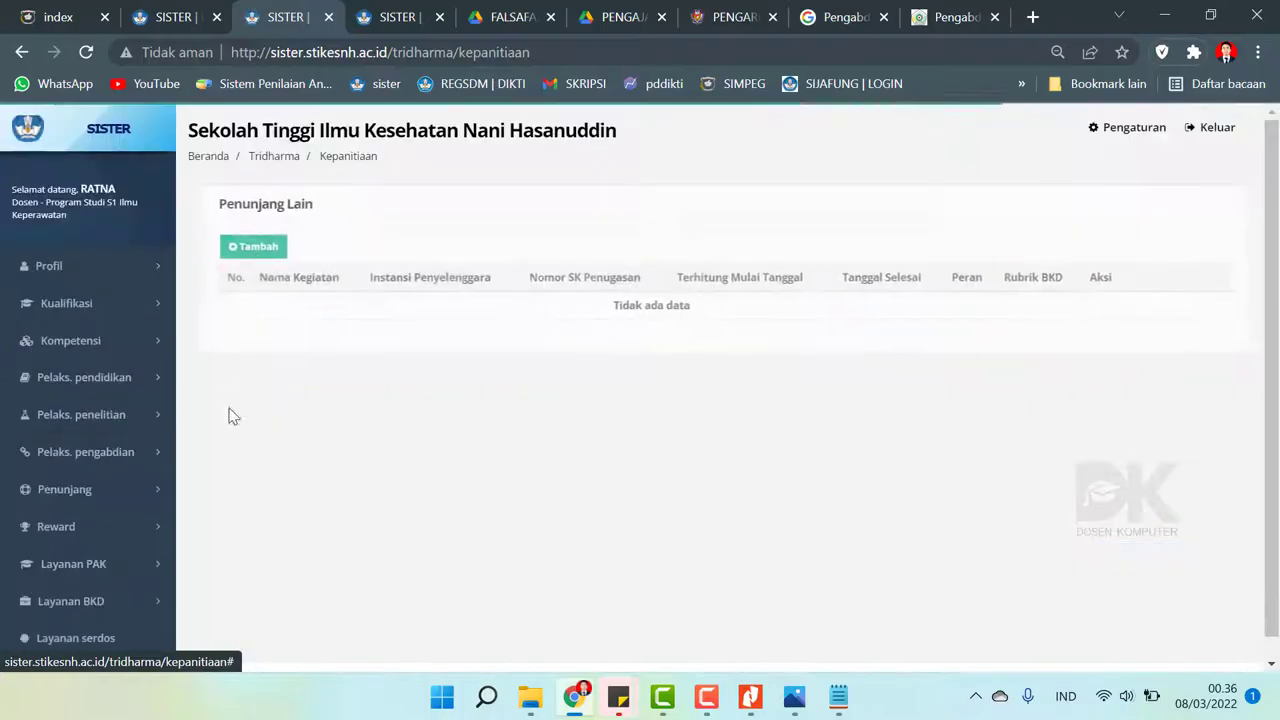
{"action": "left_click", "coordinate": [253, 252]}
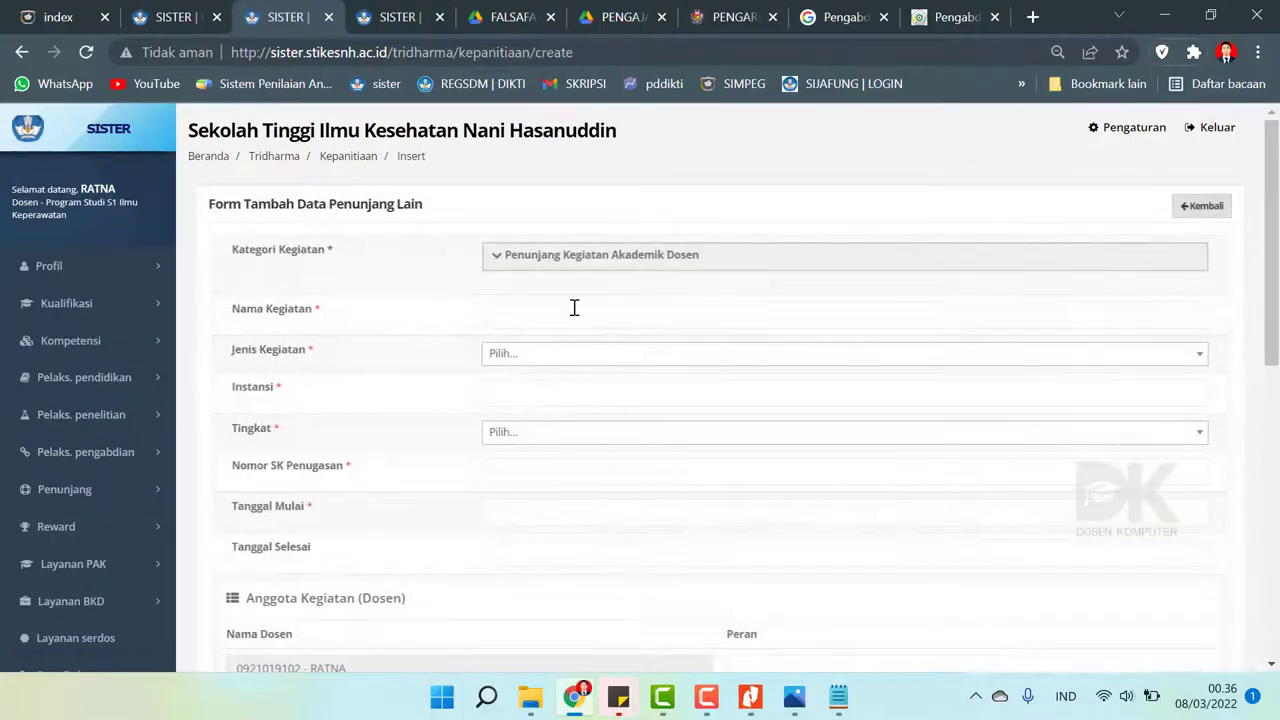
{"action": "left_click", "coordinate": [551, 258]}
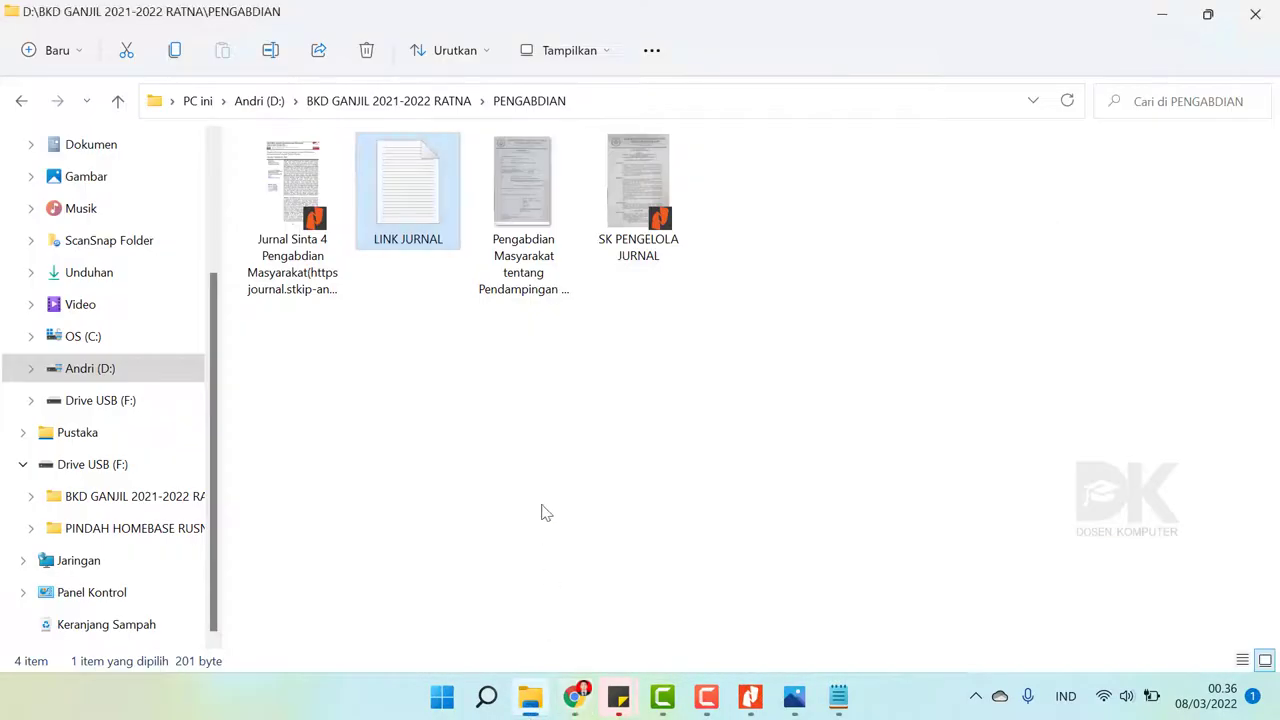
- Open PENUNJANG > SERTIFIKAT PELATIHAN in File Explorer and view files as large icons
{"action": "left_click", "coordinate": [530, 697]}
{"action": "left_click", "coordinate": [22, 104]}
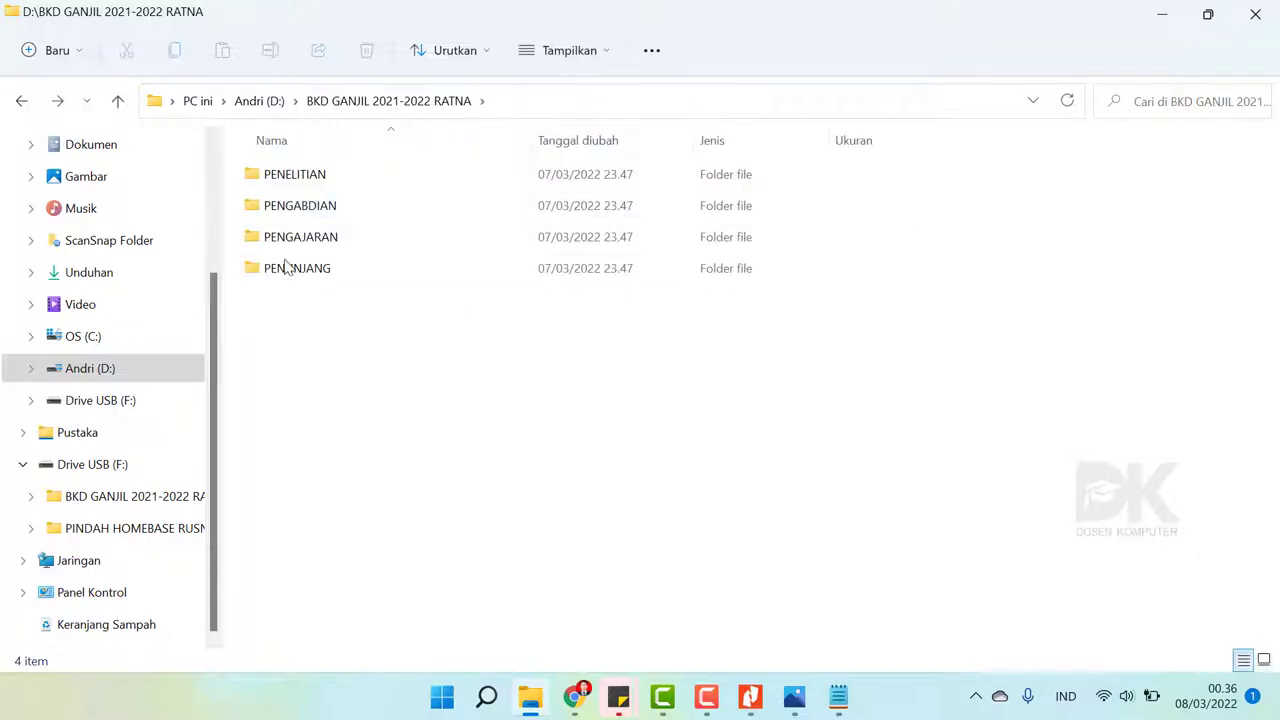
{"action": "double_click", "coordinate": [285, 266]}
{"action": "double_click", "coordinate": [306, 182]}
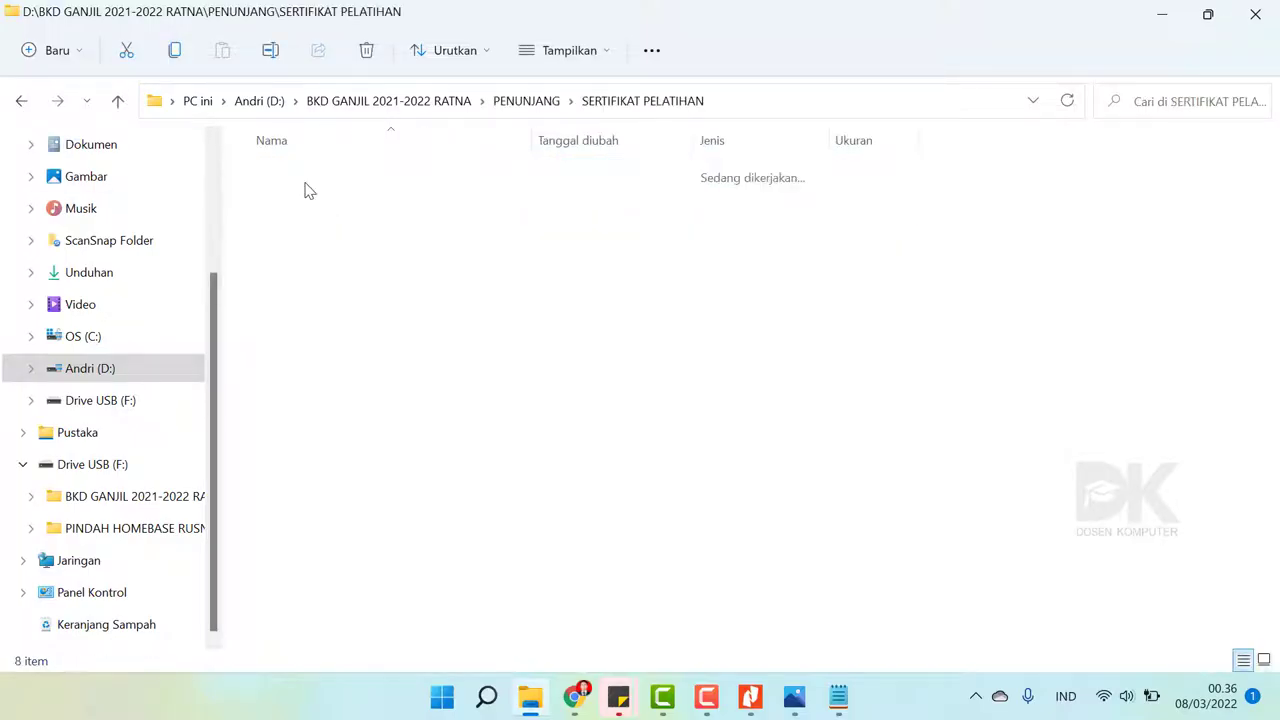
{"action": "right_click", "coordinate": [508, 254]}
{"action": "mouse_move", "coordinate": [749, 283]}
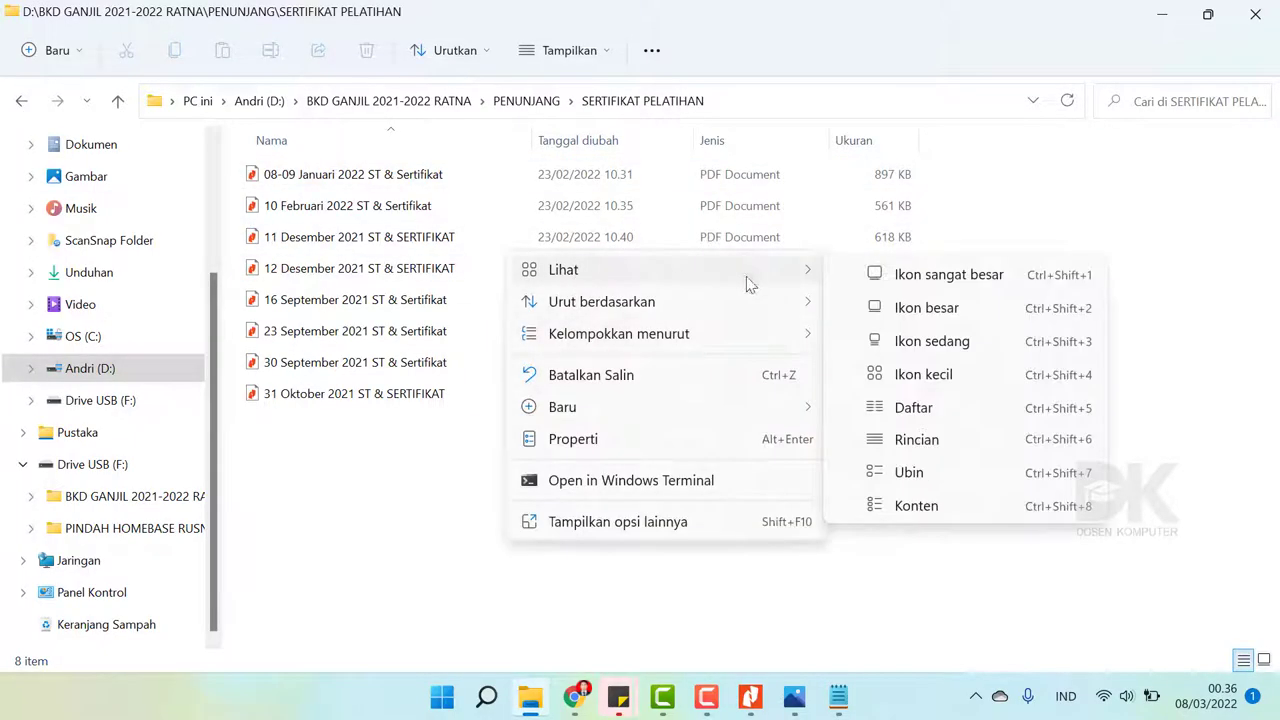
{"action": "left_click", "coordinate": [877, 309]}
- Look over the eight certificate PDFs and open the 08-09 Januari 2022 certificate
{"action": "left_click", "coordinate": [337, 214]}
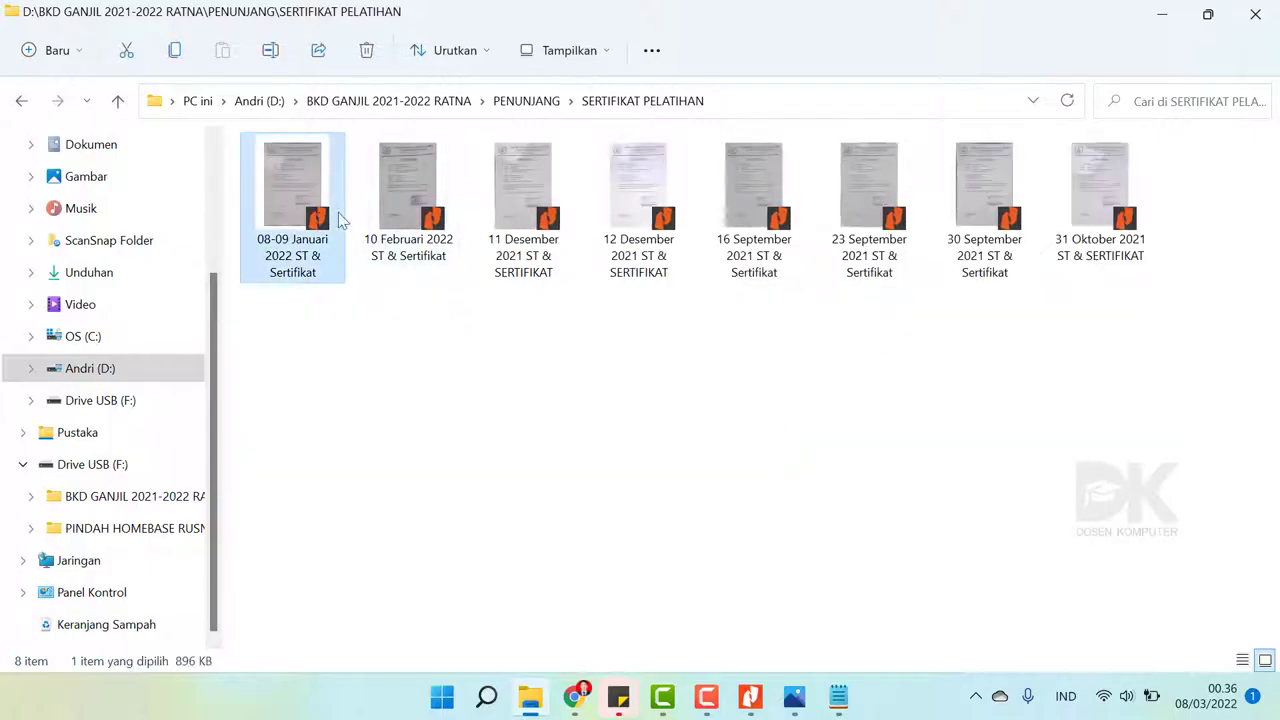
{"action": "left_click", "coordinate": [1100, 370]}
{"action": "left_click_drag", "start_coordinate": [1148, 379], "coordinate": [320, 232]}
{"action": "left_click", "coordinate": [597, 409]}
{"action": "left_click_drag", "start_coordinate": [1110, 415], "coordinate": [320, 177]}
{"action": "left_click", "coordinate": [512, 369]}
{"action": "left_click_drag", "start_coordinate": [1110, 370], "coordinate": [200, 212]}
{"action": "left_click", "coordinate": [607, 404]}
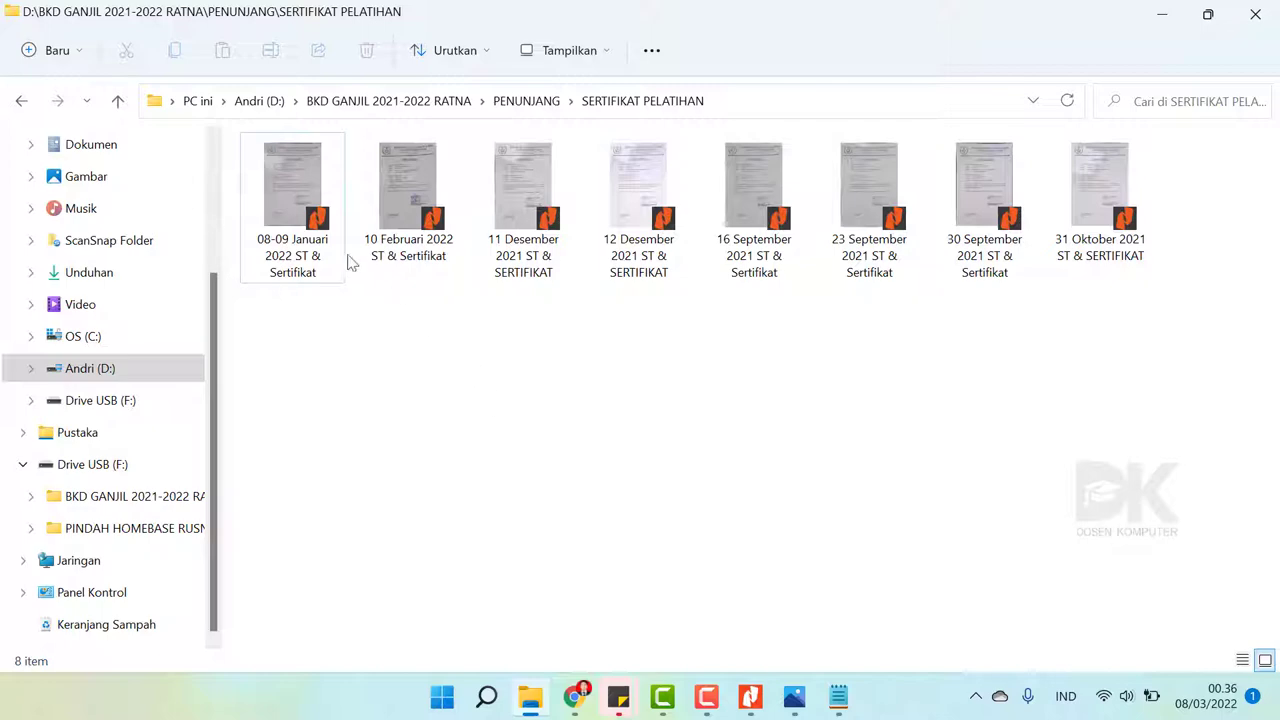
{"action": "double_click", "coordinate": [340, 196]}
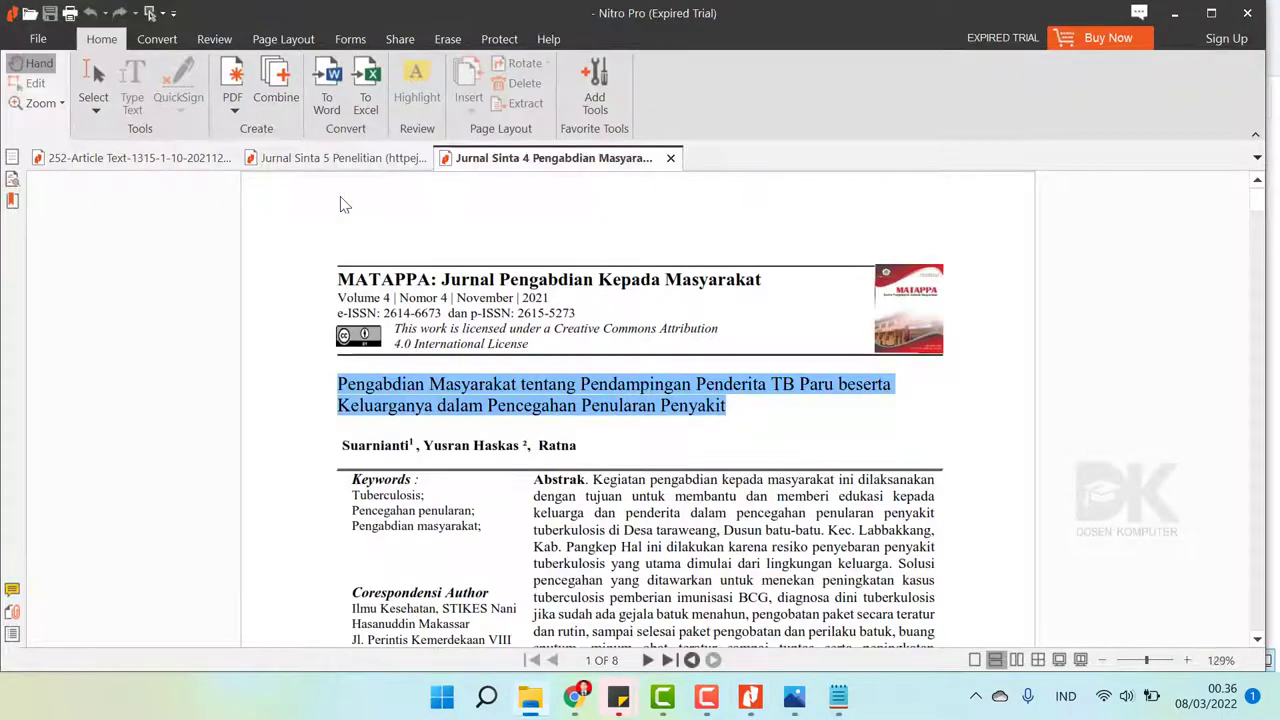
- Scroll through the 08-09 Januari 2022 certificate PDF in Nitro Pro
{"action": "scroll", "coordinate": [607, 308], "scroll_direction": "down", "scroll_amount": 10}
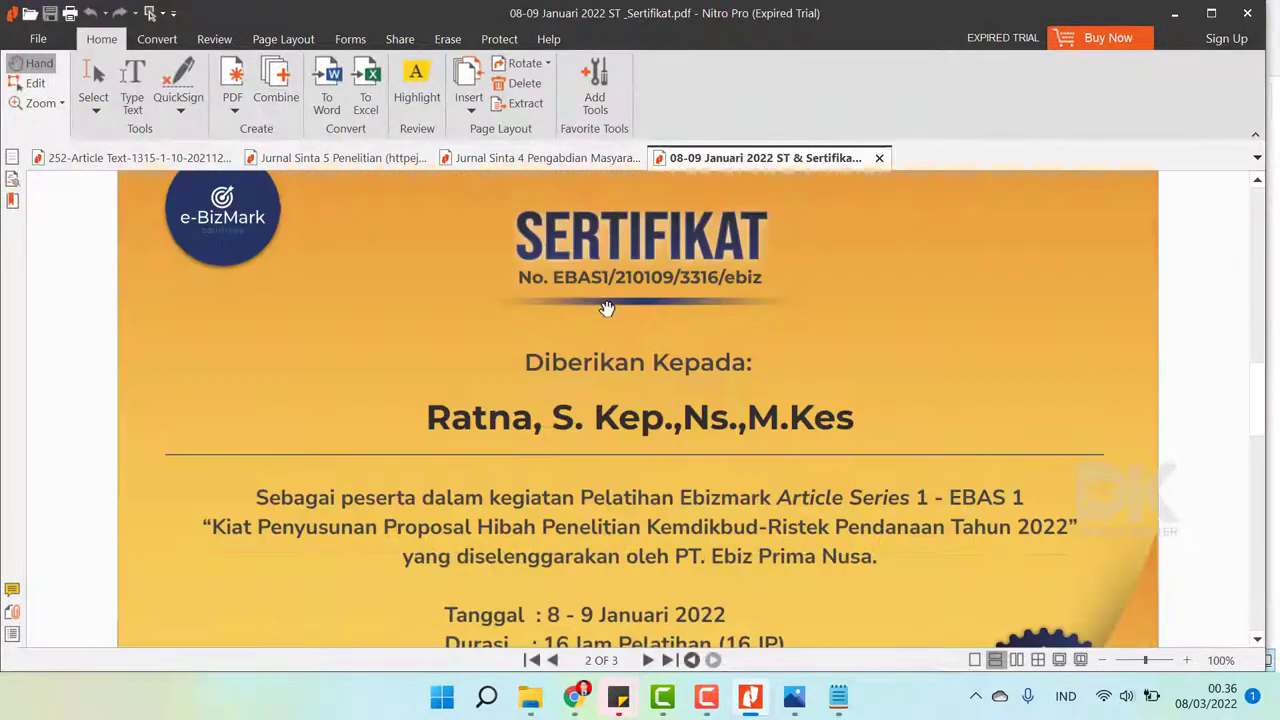
{"action": "scroll", "coordinate": [607, 308], "scroll_direction": "up", "scroll_amount": 10}
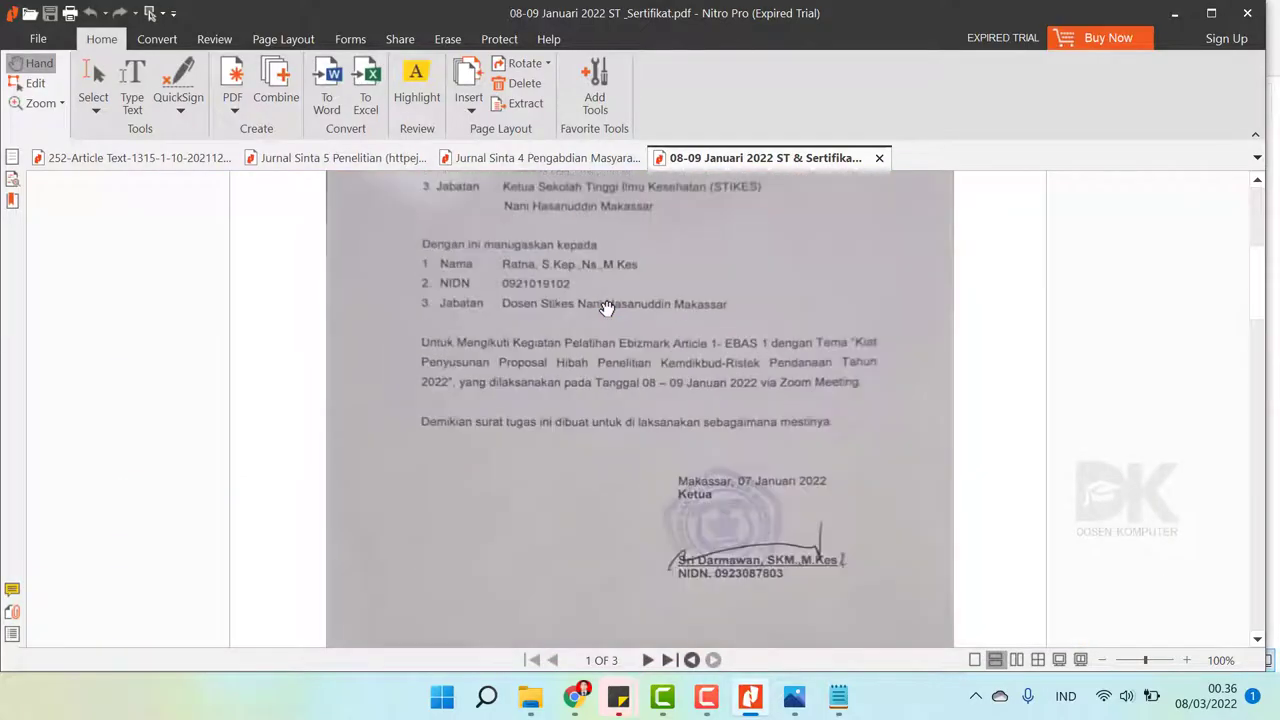
{"action": "scroll", "coordinate": [607, 308], "scroll_direction": "down", "scroll_amount": 10}
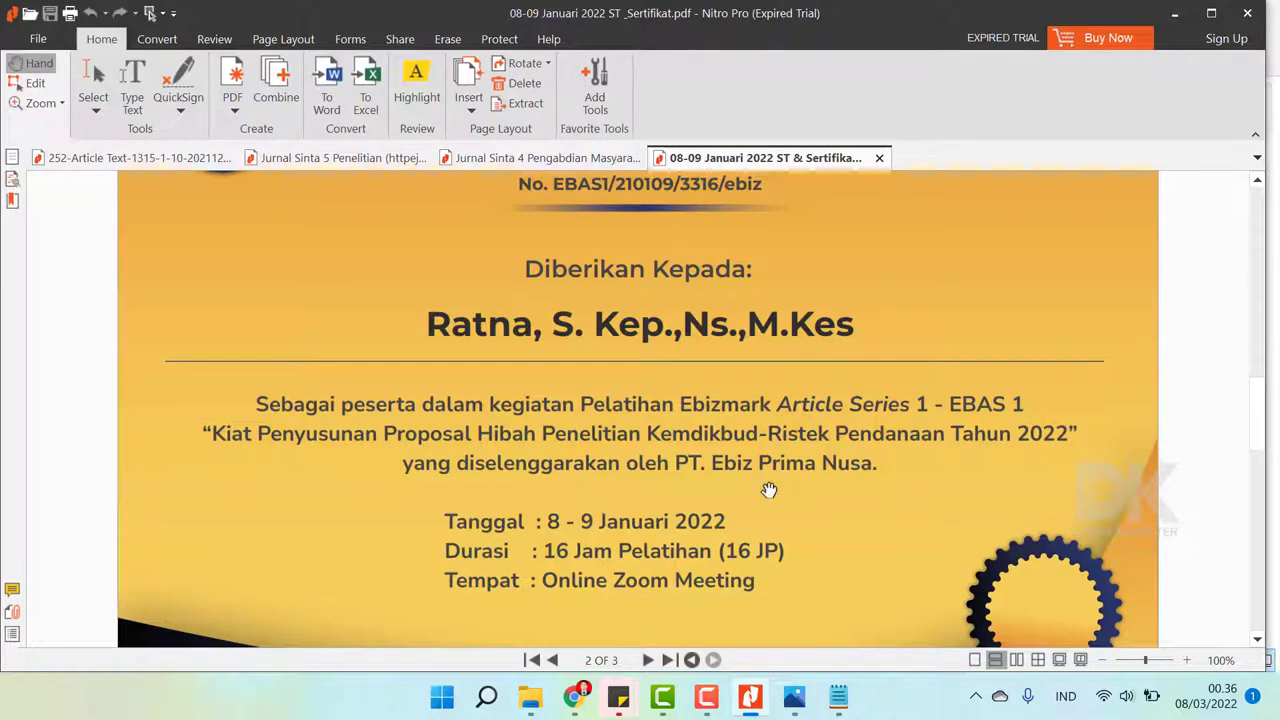
{"action": "scroll", "coordinate": [745, 447], "scroll_direction": "down", "scroll_amount": 10}
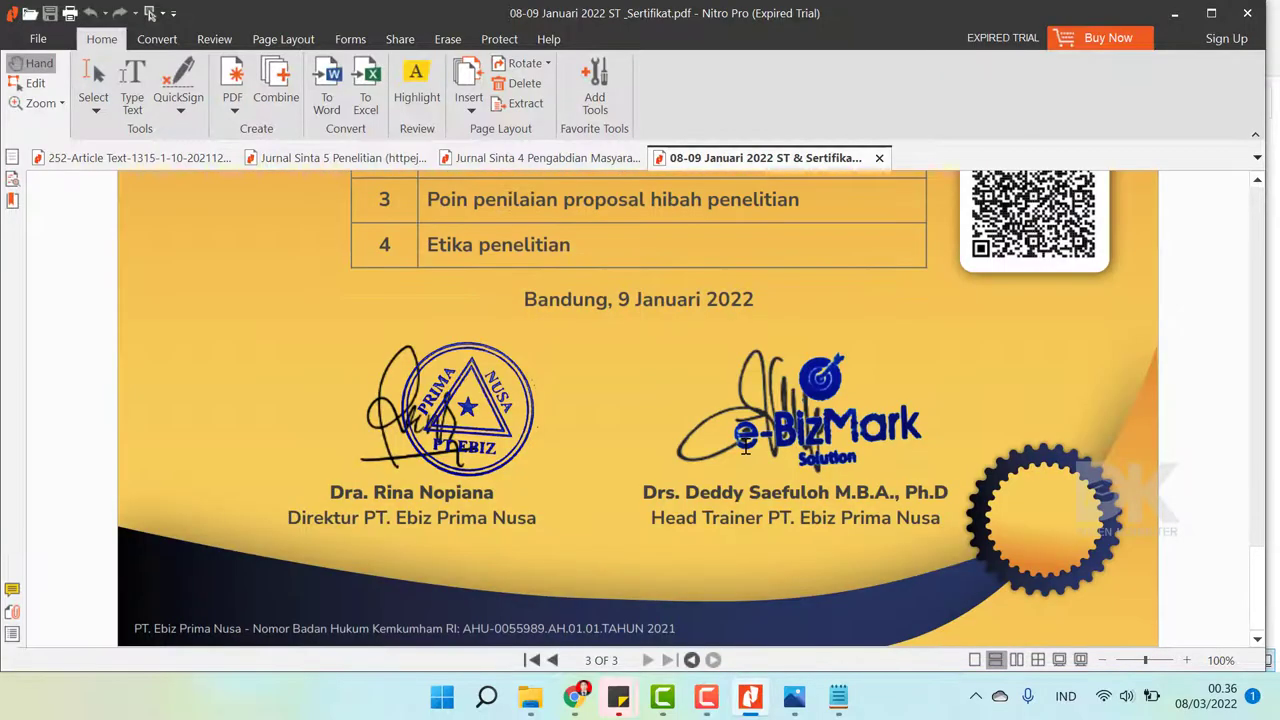
{"action": "scroll", "coordinate": [745, 447], "scroll_direction": "up", "scroll_amount": 2}
{"action": "scroll", "coordinate": [745, 447], "scroll_direction": "up", "scroll_amount": 15}
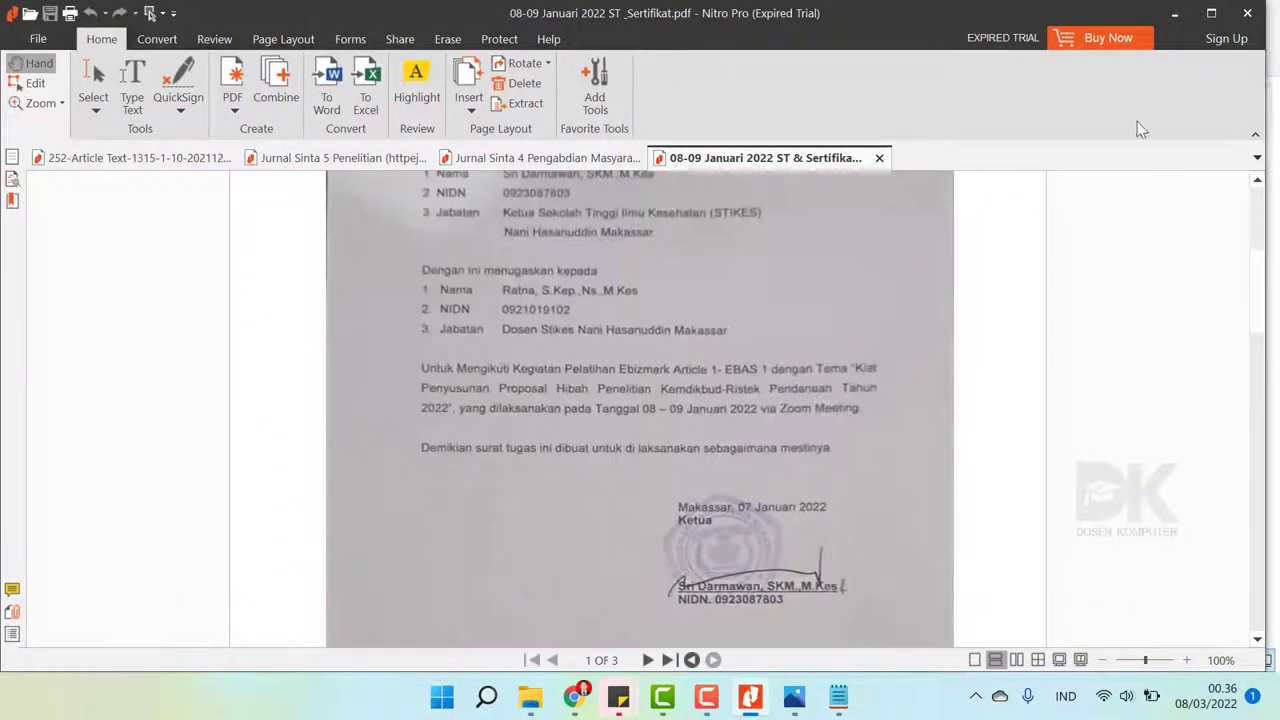
{"action": "left_click", "coordinate": [1174, 13]}
- Review the 10 Februari 2022 ST & Sertifikat workshop certificate, then return to SISTER
{"action": "double_click", "coordinate": [437, 237]}
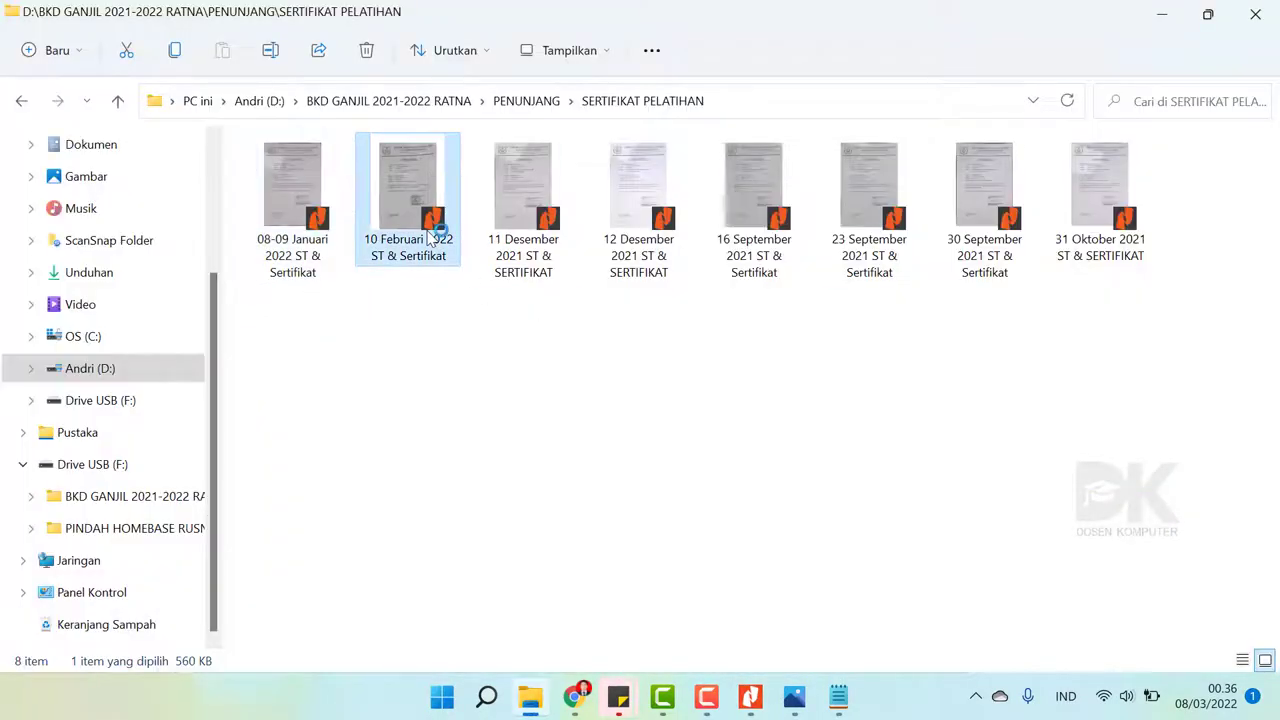
{"action": "scroll", "coordinate": [598, 381], "scroll_direction": "down", "scroll_amount": 12}
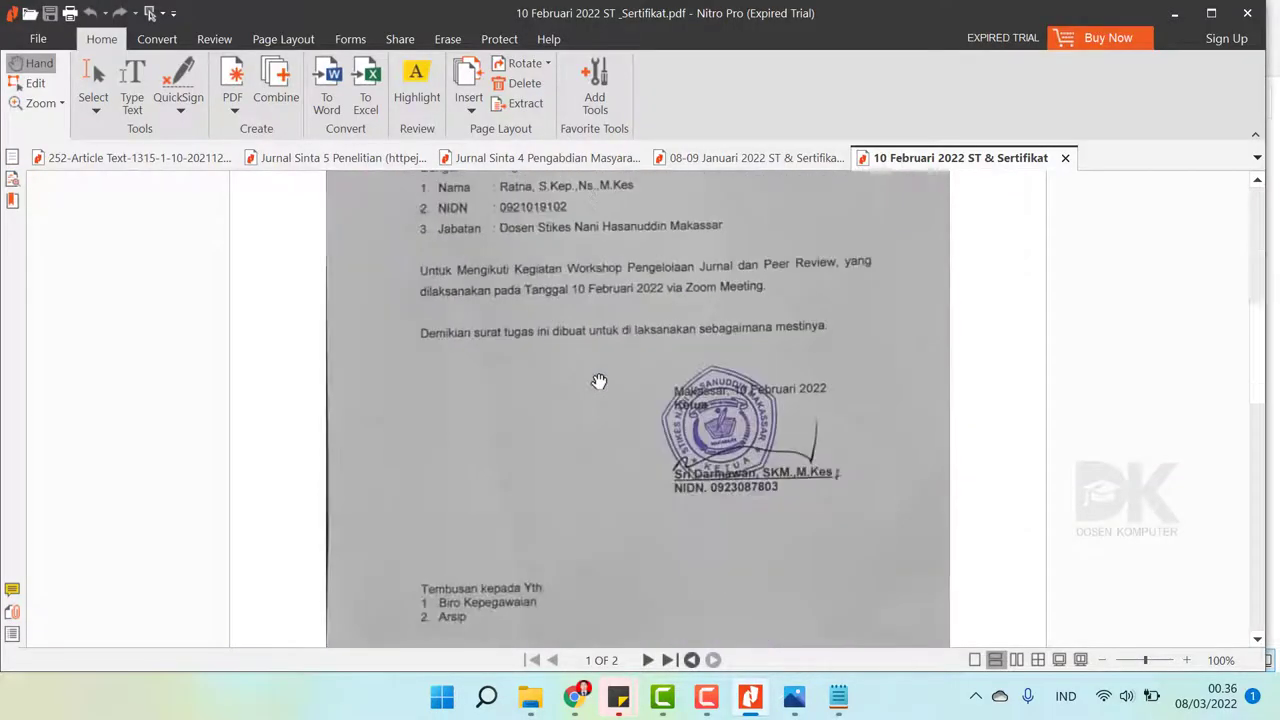
{"action": "scroll", "coordinate": [598, 381], "scroll_direction": "down", "scroll_amount": 3}
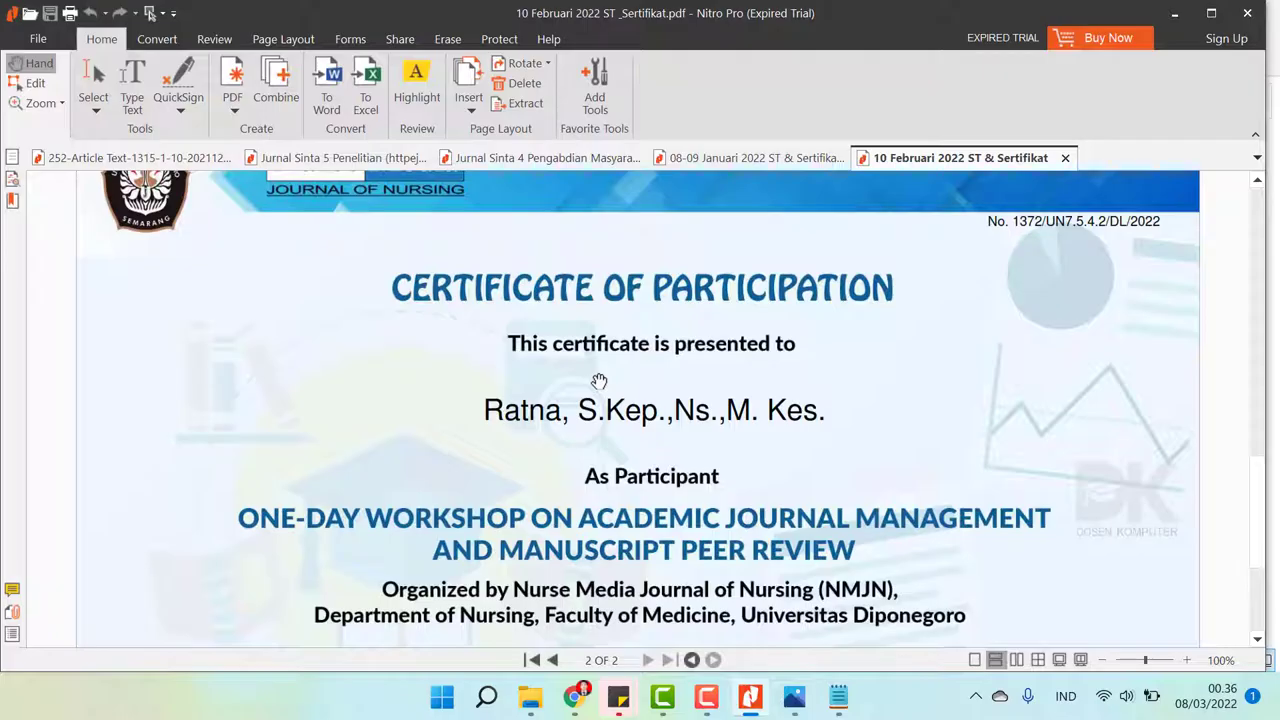
{"action": "scroll", "coordinate": [598, 381], "scroll_direction": "down", "scroll_amount": 2}
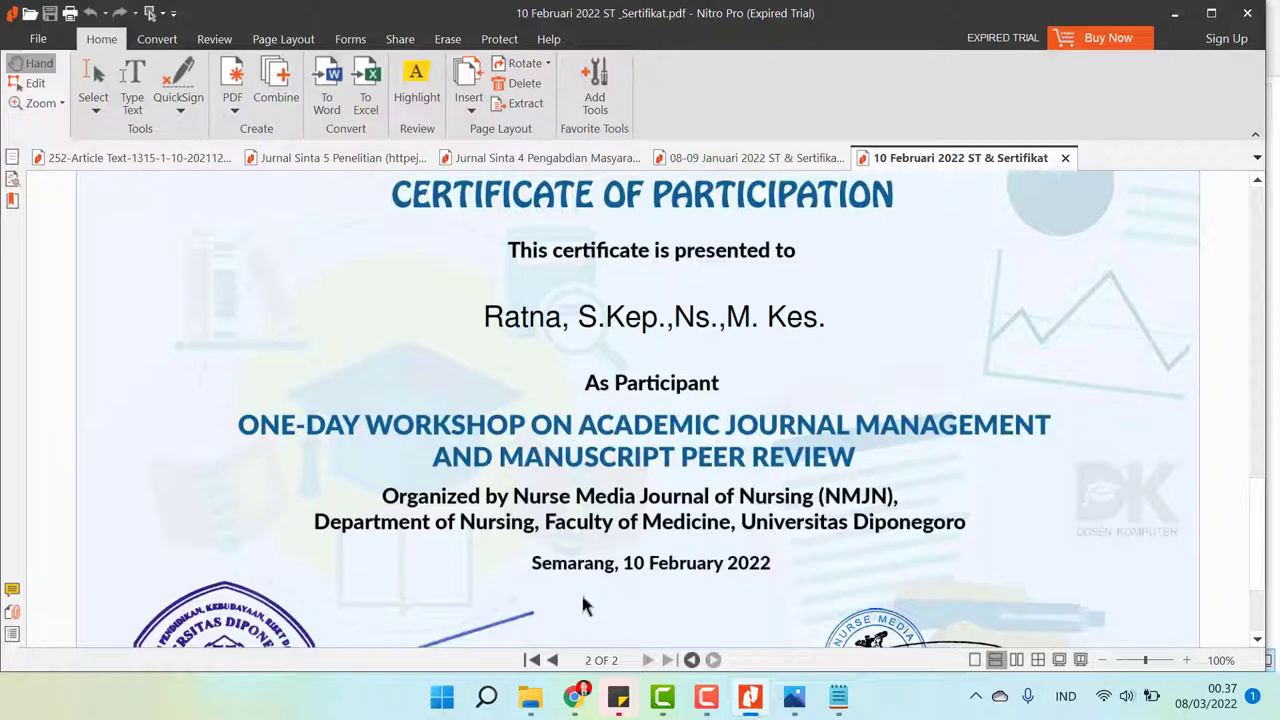
{"action": "left_click", "coordinate": [588, 693]}
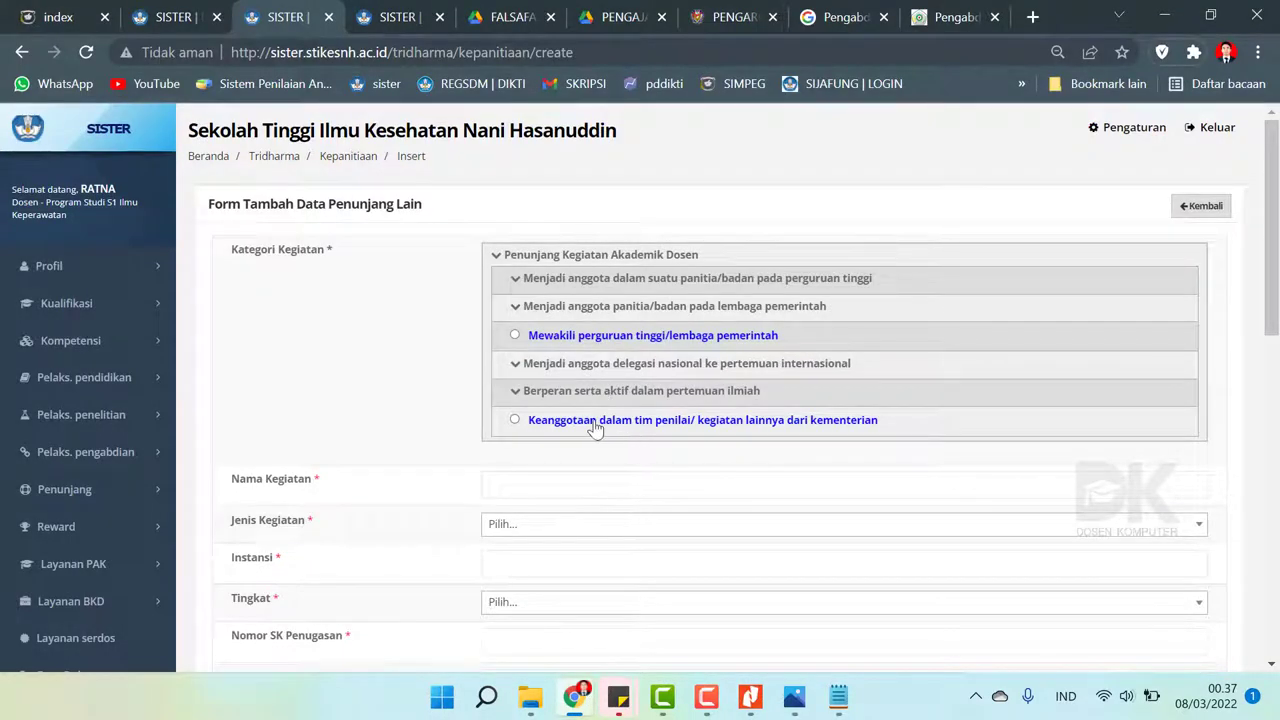
- Choose category Berperan serta aktif dalam pertemuan ilmiah – Tingkat internasional/nasional/regional sebagai anggota/peserta
{"action": "left_click", "coordinate": [566, 391]}
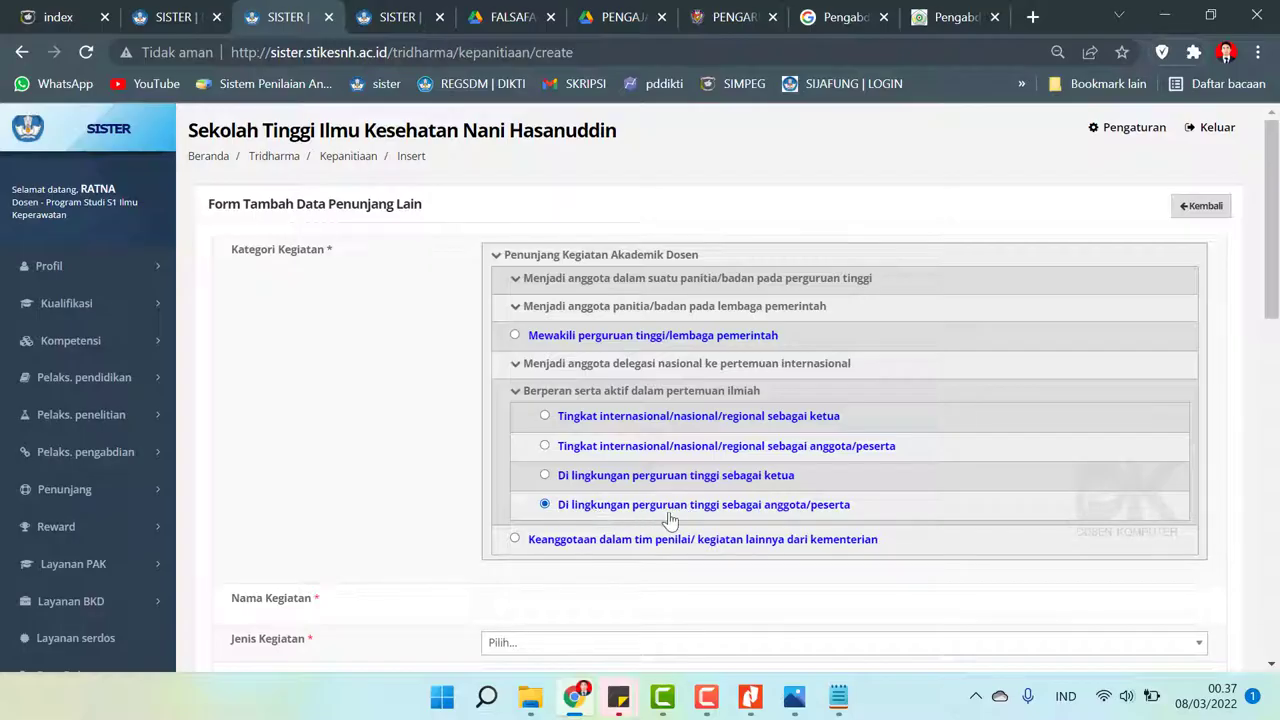
{"action": "left_click", "coordinate": [698, 450]}
{"action": "scroll", "coordinate": [649, 452], "scroll_direction": "down", "scroll_amount": 2}
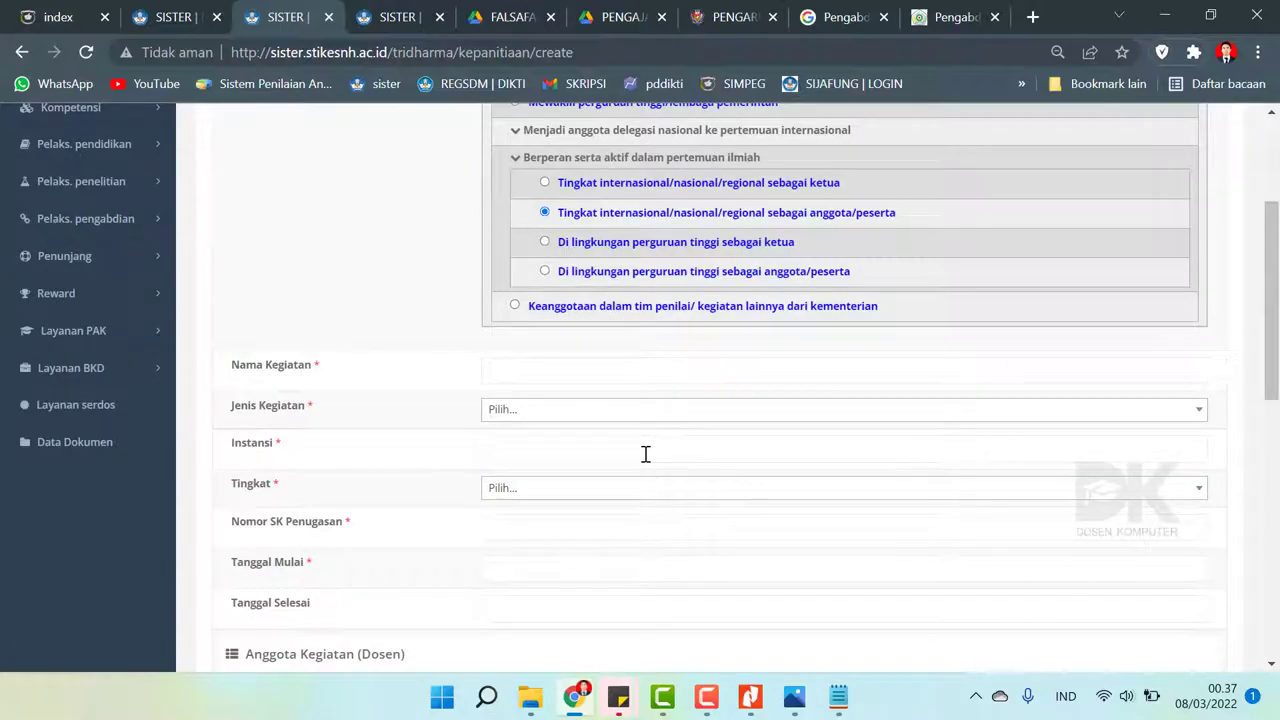
{"action": "scroll", "coordinate": [1270, 300], "scroll_direction": "up", "scroll_amount": 1}
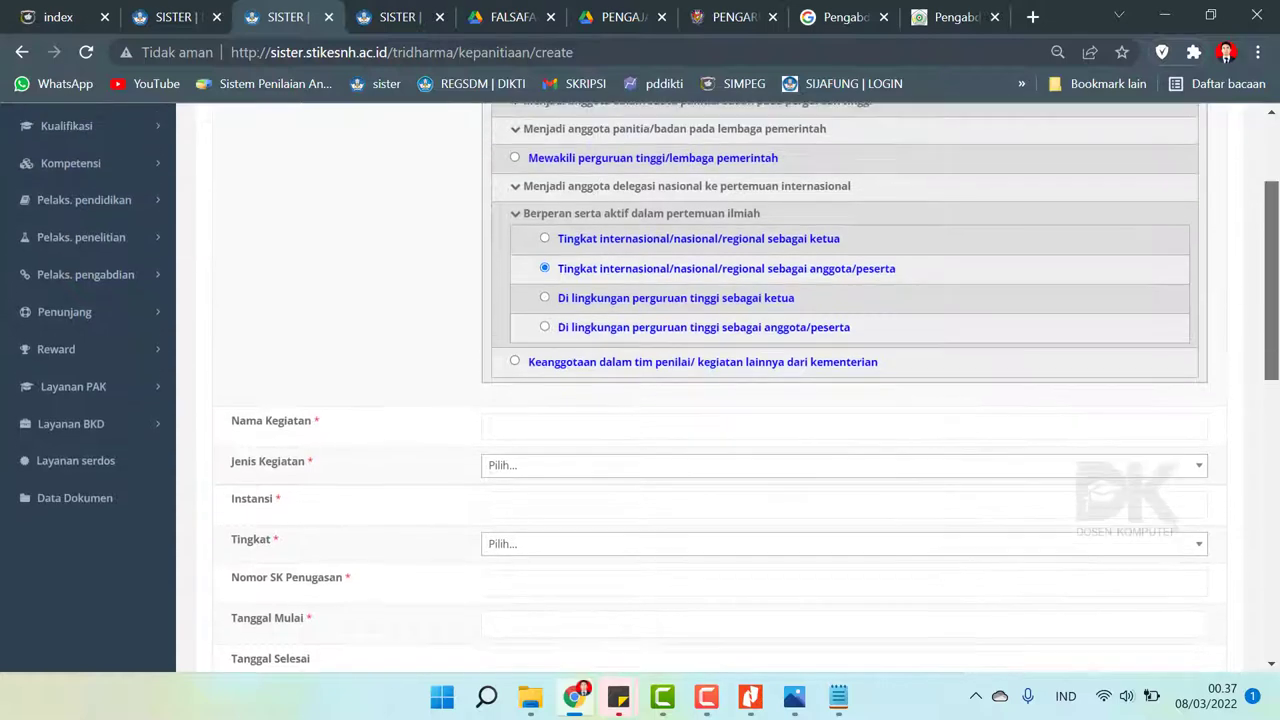
{"action": "scroll", "coordinate": [1270, 300], "scroll_direction": "up", "scroll_amount": 1}
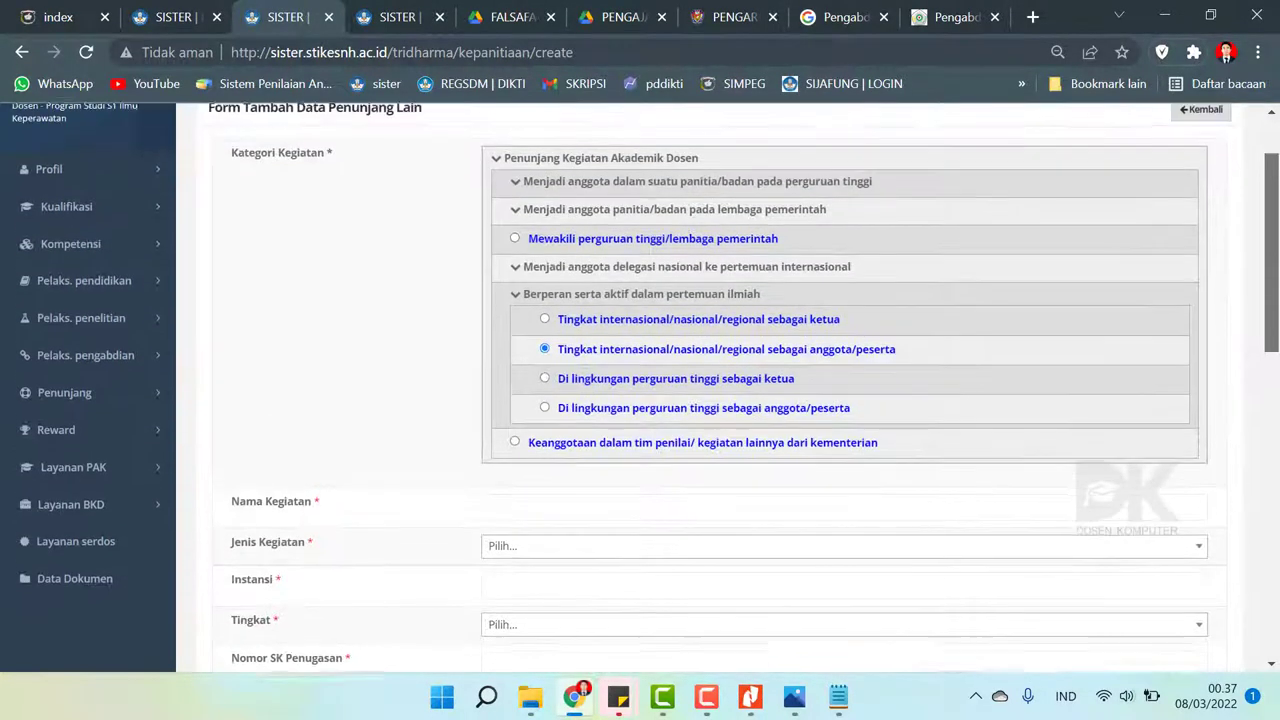
{"action": "scroll", "coordinate": [560, 400], "scroll_direction": "down", "scroll_amount": 2}
{"action": "left_click", "coordinate": [500, 351]}
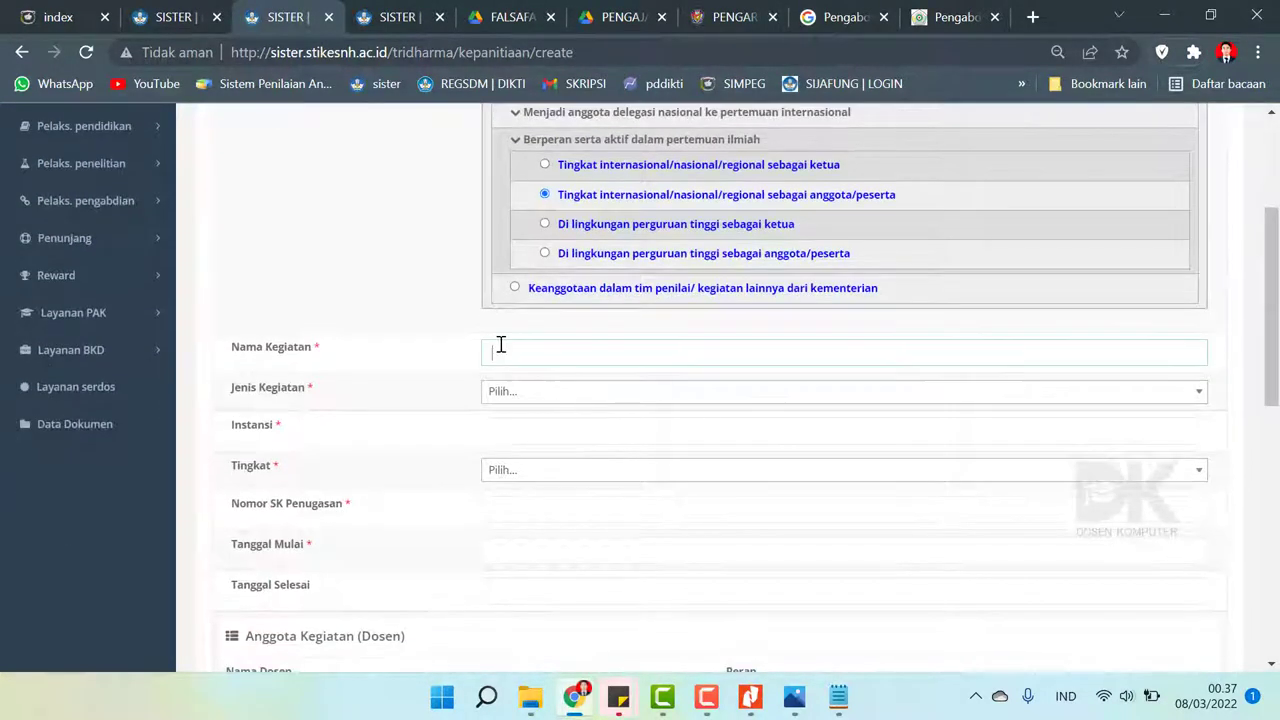
- Enter the One Day Workshop title in Nama Kegiatan, copying it from the certificate
{"action": "left_click", "coordinate": [745, 705]}
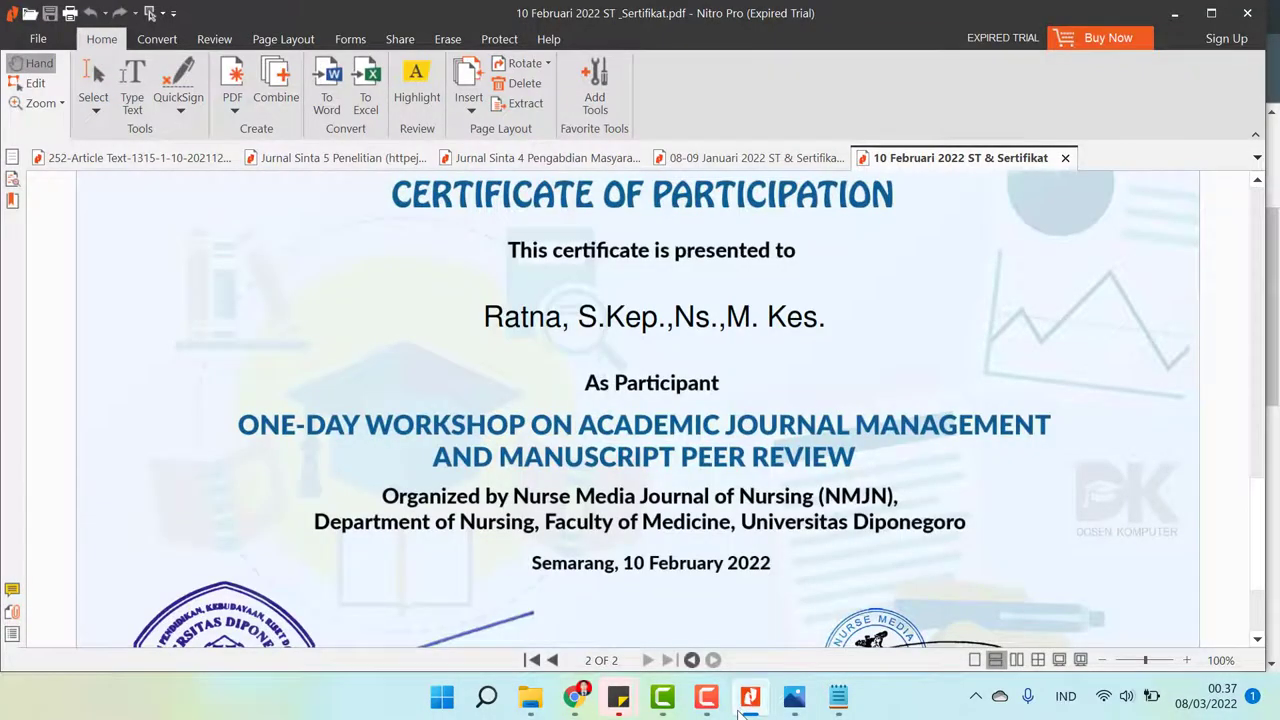
{"action": "left_click", "coordinate": [740, 710]}
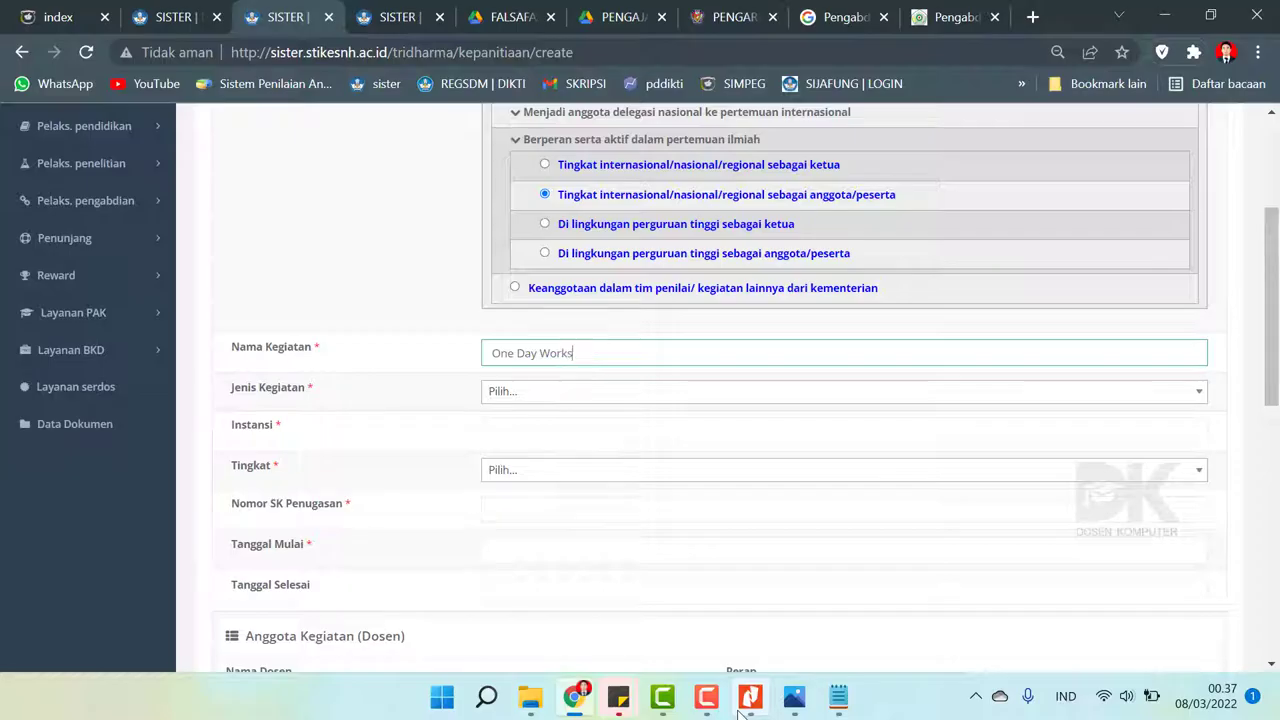
{"action": "left_click", "coordinate": [740, 712]}
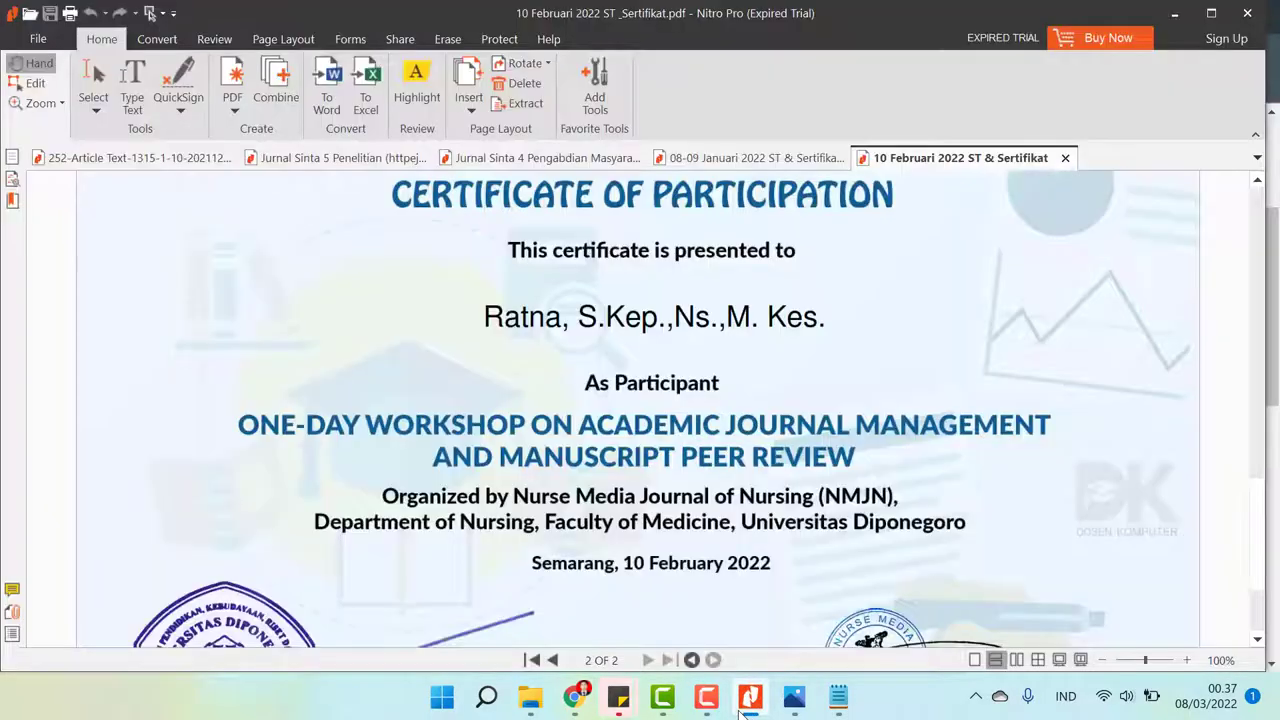
{"action": "left_click", "coordinate": [740, 712]}
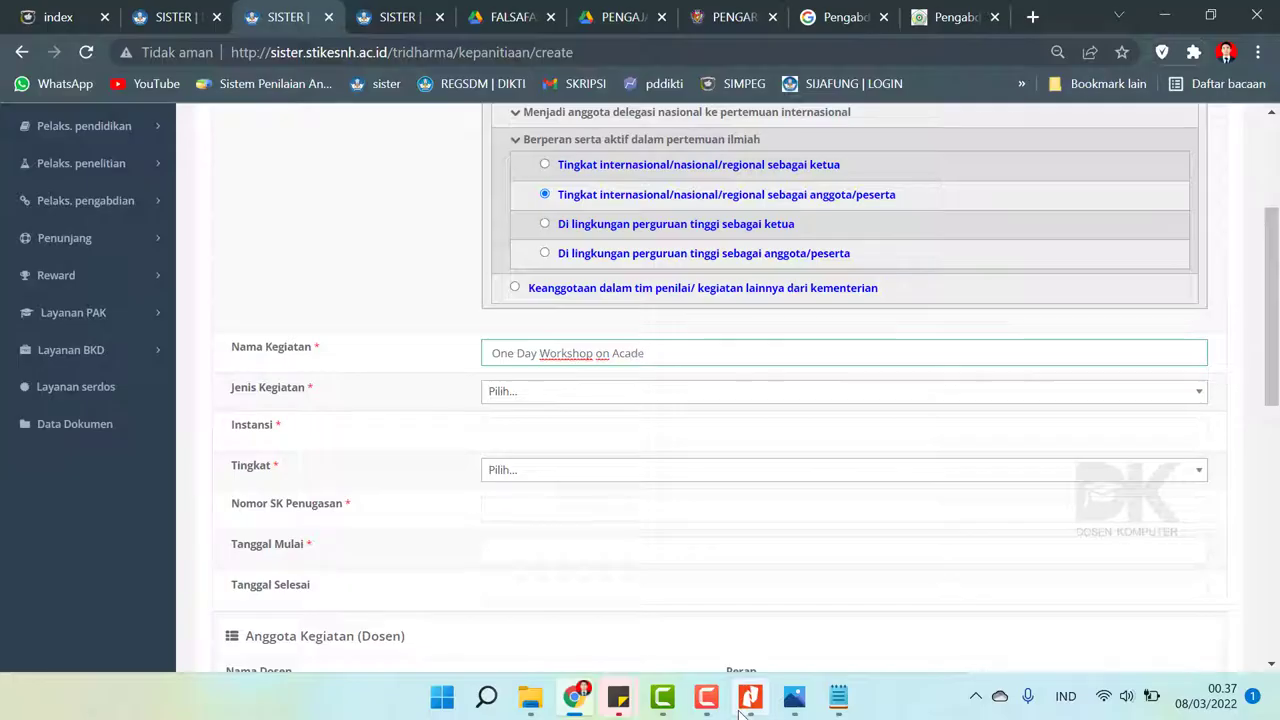
{"action": "type", "text": "mik"}
{"action": "left_click", "coordinate": [740, 712]}
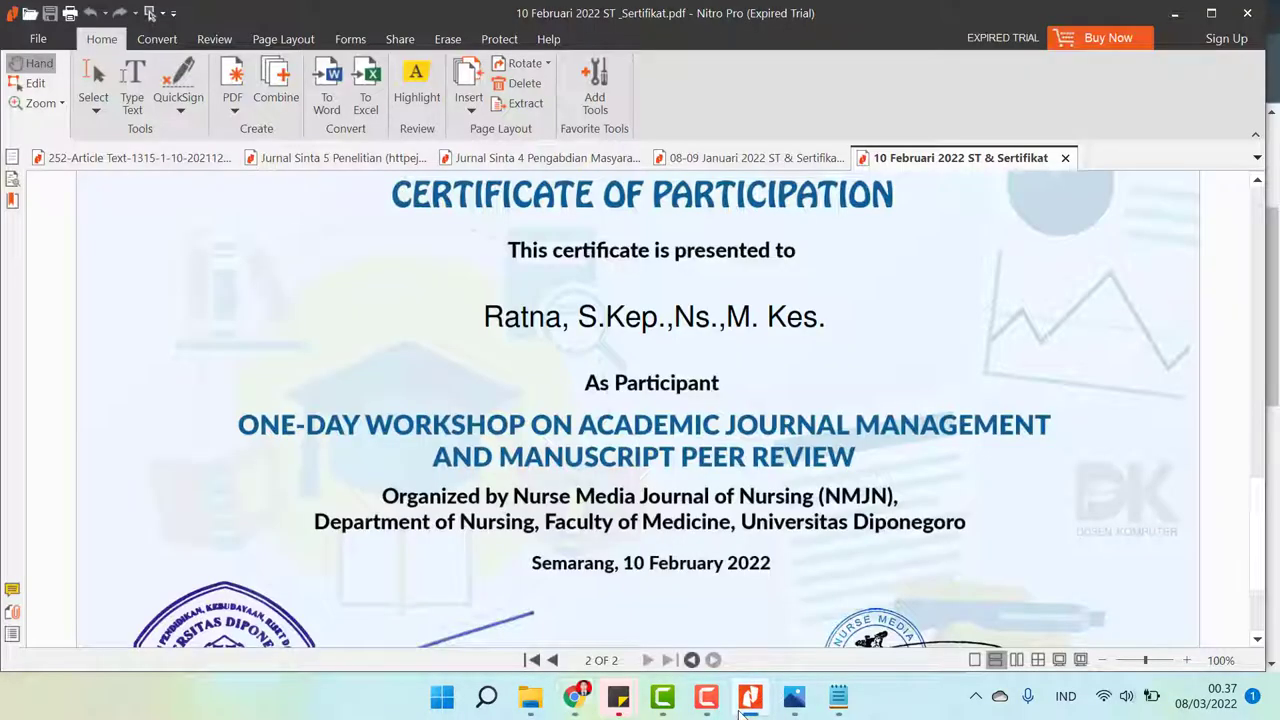
{"action": "left_click", "coordinate": [740, 712]}
{"action": "key", "text": "BackSpace"}
{"action": "type", "text": "c Hour"}
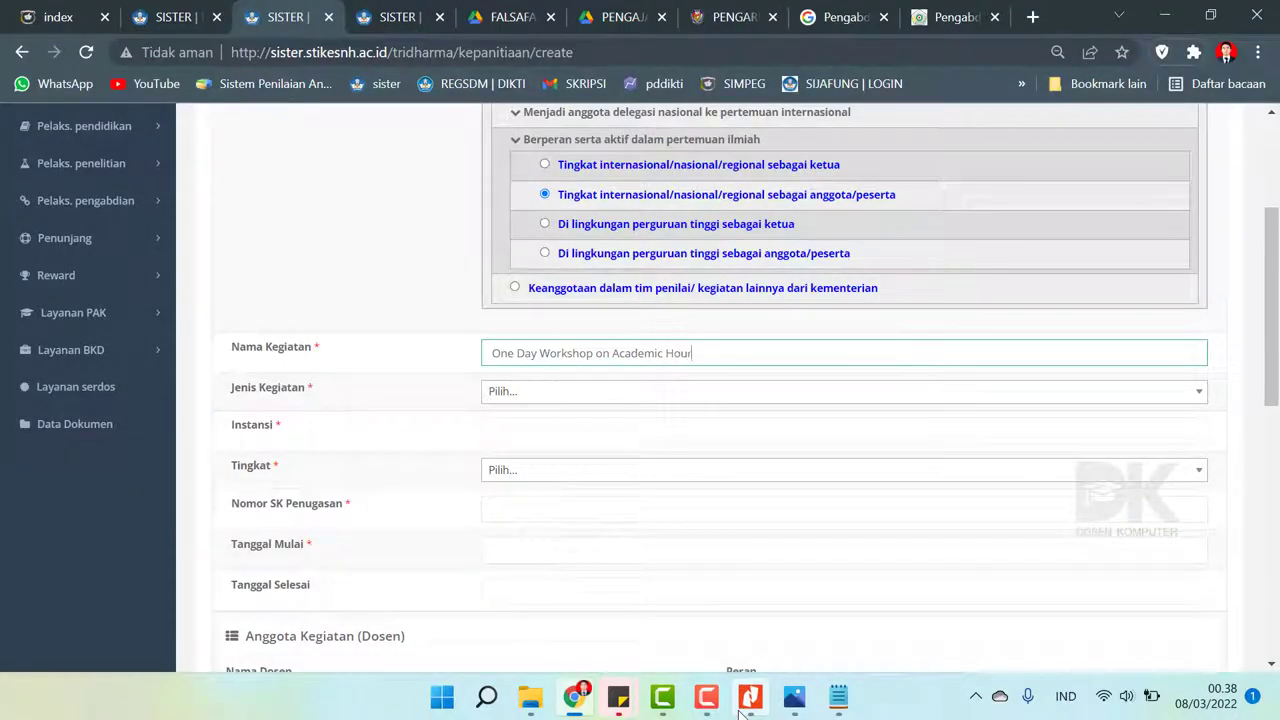
{"action": "key", "text": "BackSpace"}
{"action": "key", "text": "BackSpace"}
{"action": "key", "text": "BackSpace"}
{"action": "key", "text": "BackSpace"}
{"action": "key", "text": "BackSpace"}
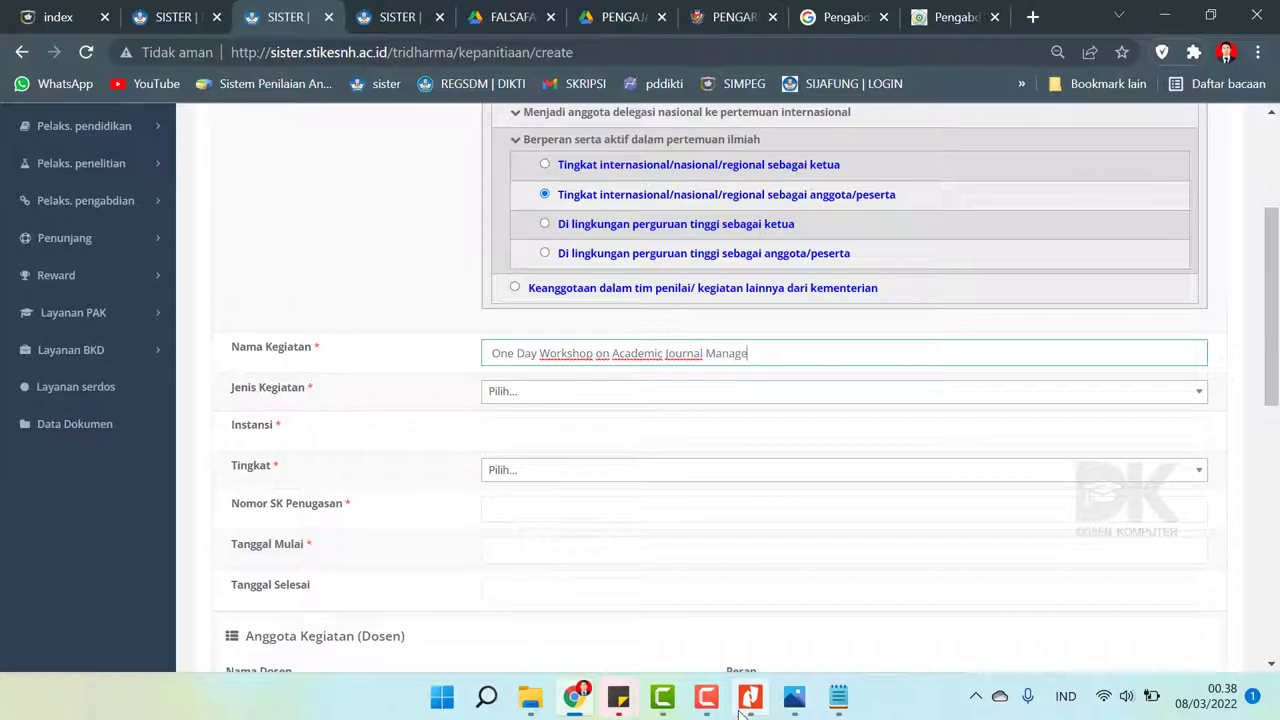
{"action": "type", "text": "t"}
{"action": "left_click", "coordinate": [739, 711]}
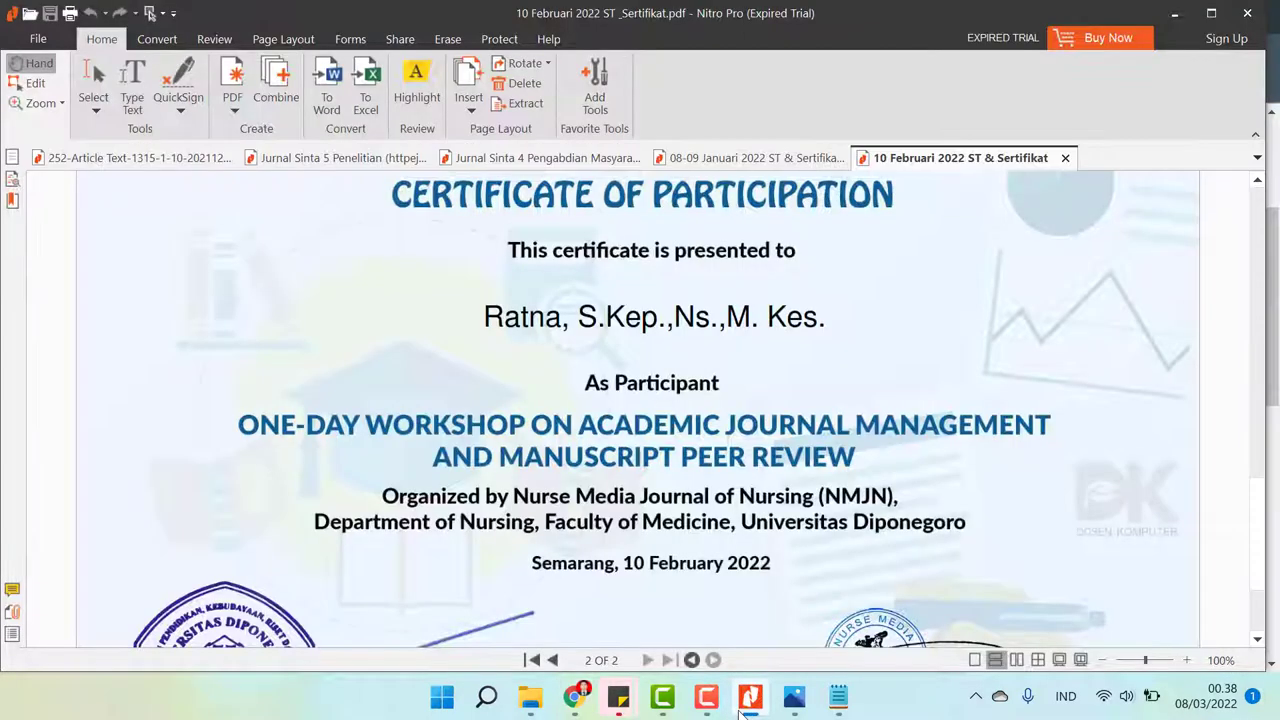
{"action": "left_click", "coordinate": [739, 711]}
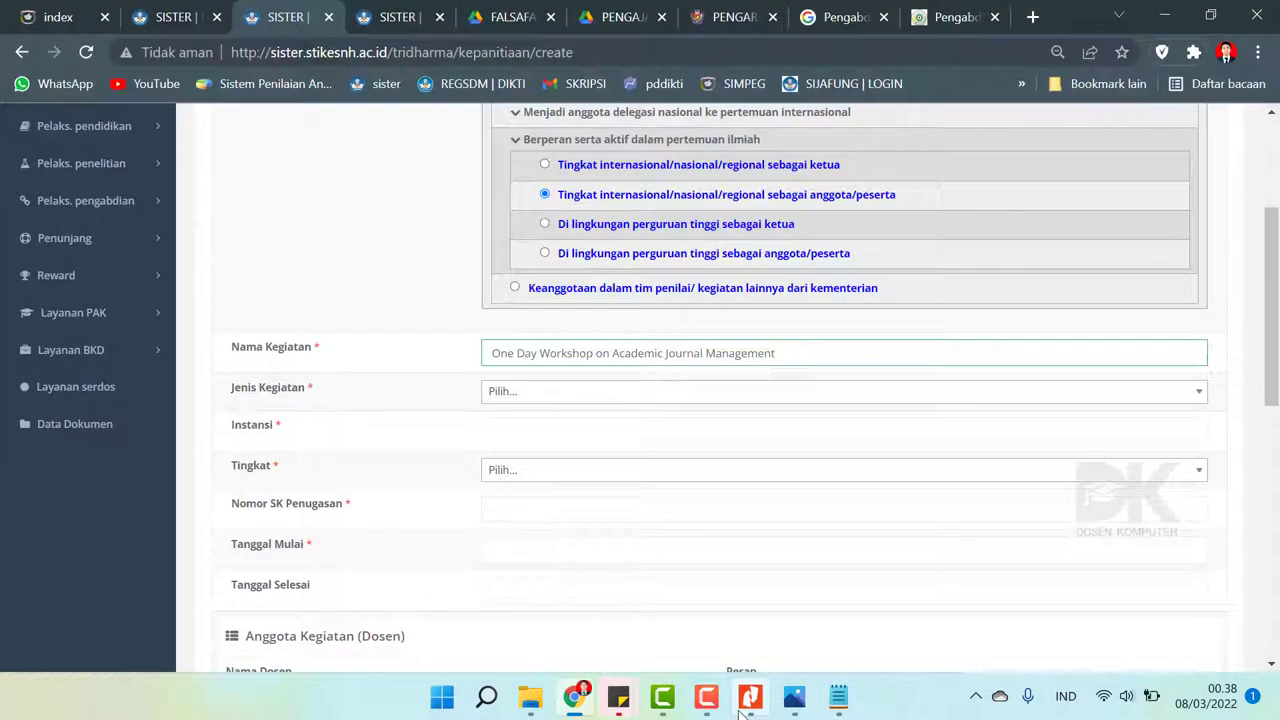
{"action": "type", "text": "and Manuscript"}
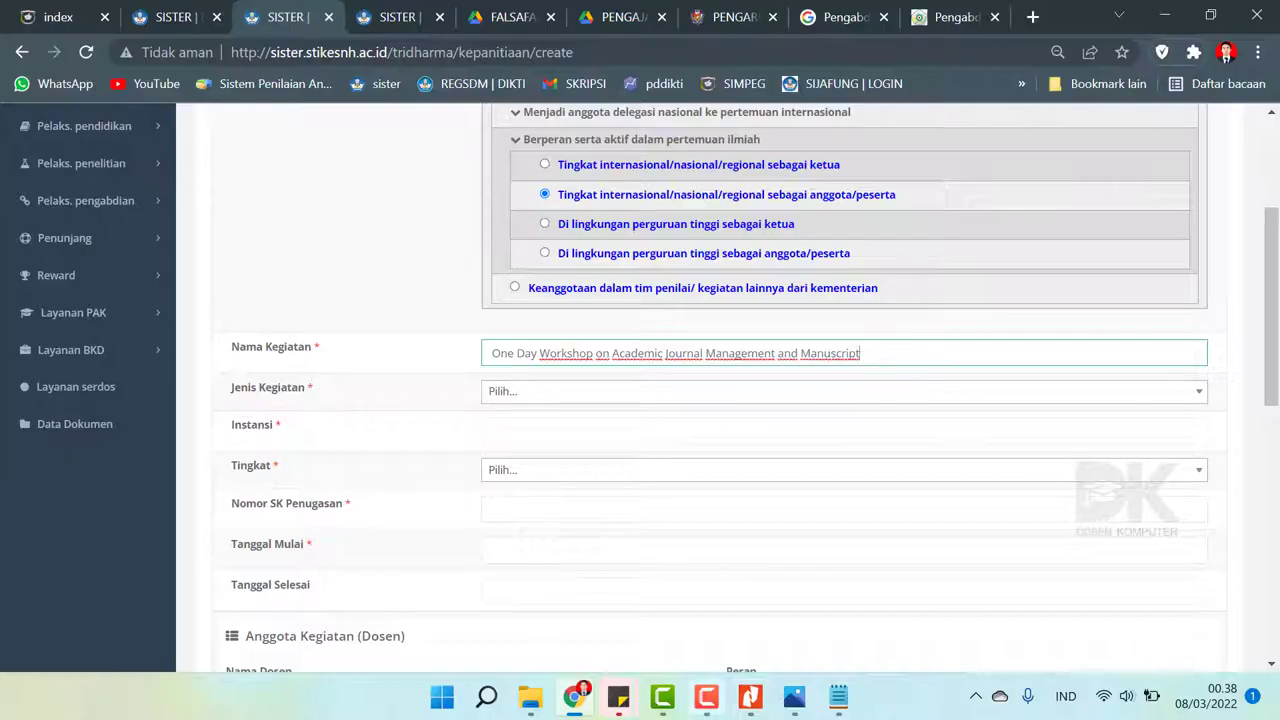
{"action": "left_click", "coordinate": [739, 711]}
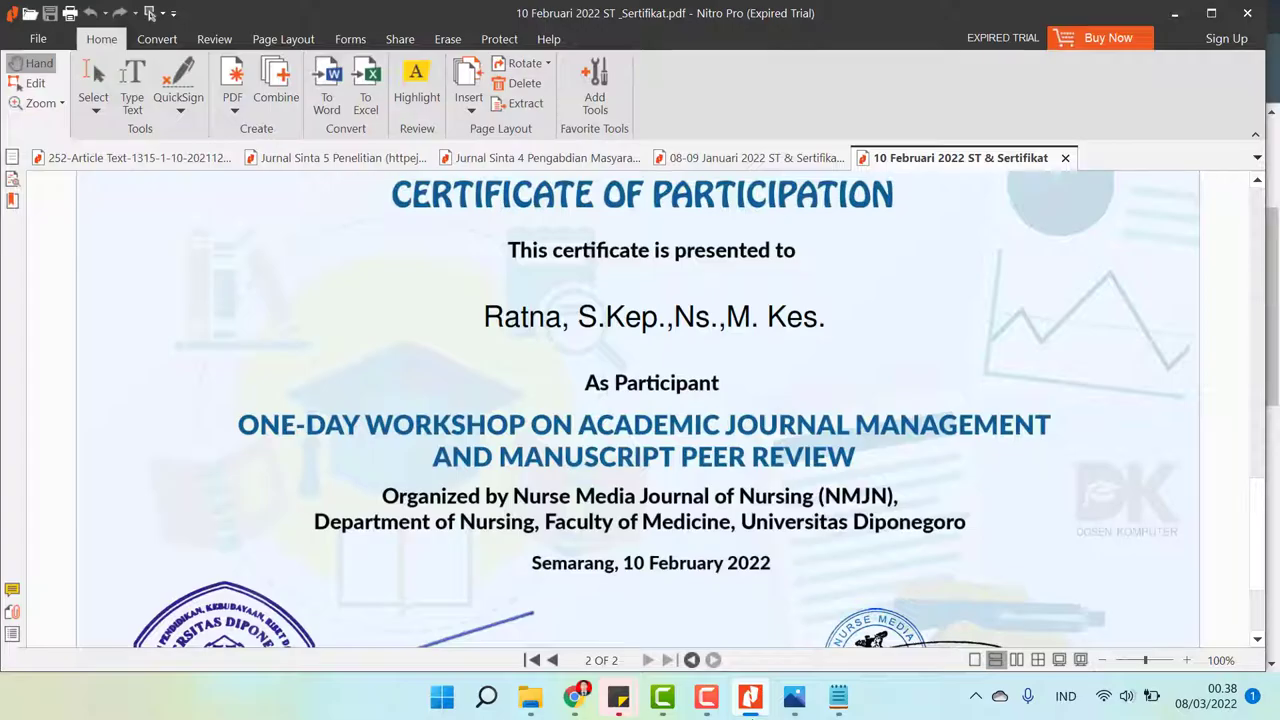
{"action": "left_click", "coordinate": [750, 697]}
{"action": "type", "text": "Peer Re"}
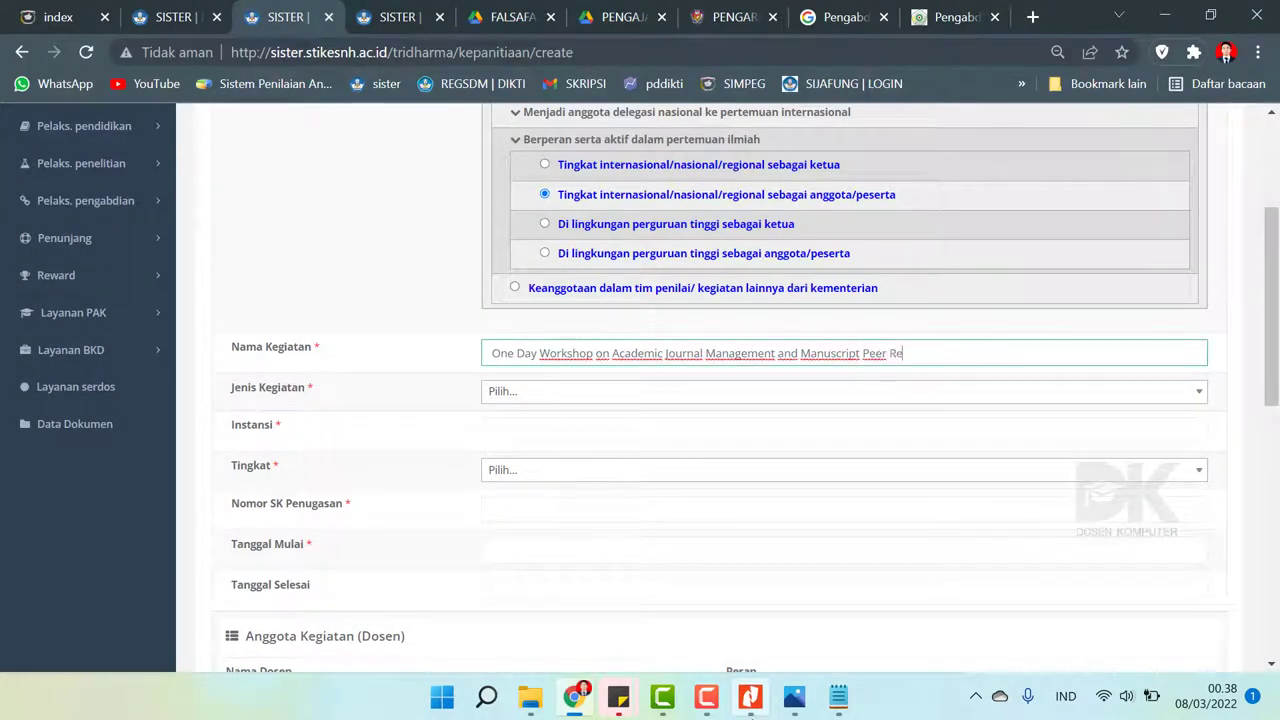
{"action": "type", "text": "view"}
- Set Jenis Kegiatan to Sebagai anggota
{"action": "left_click", "coordinate": [503, 391]}
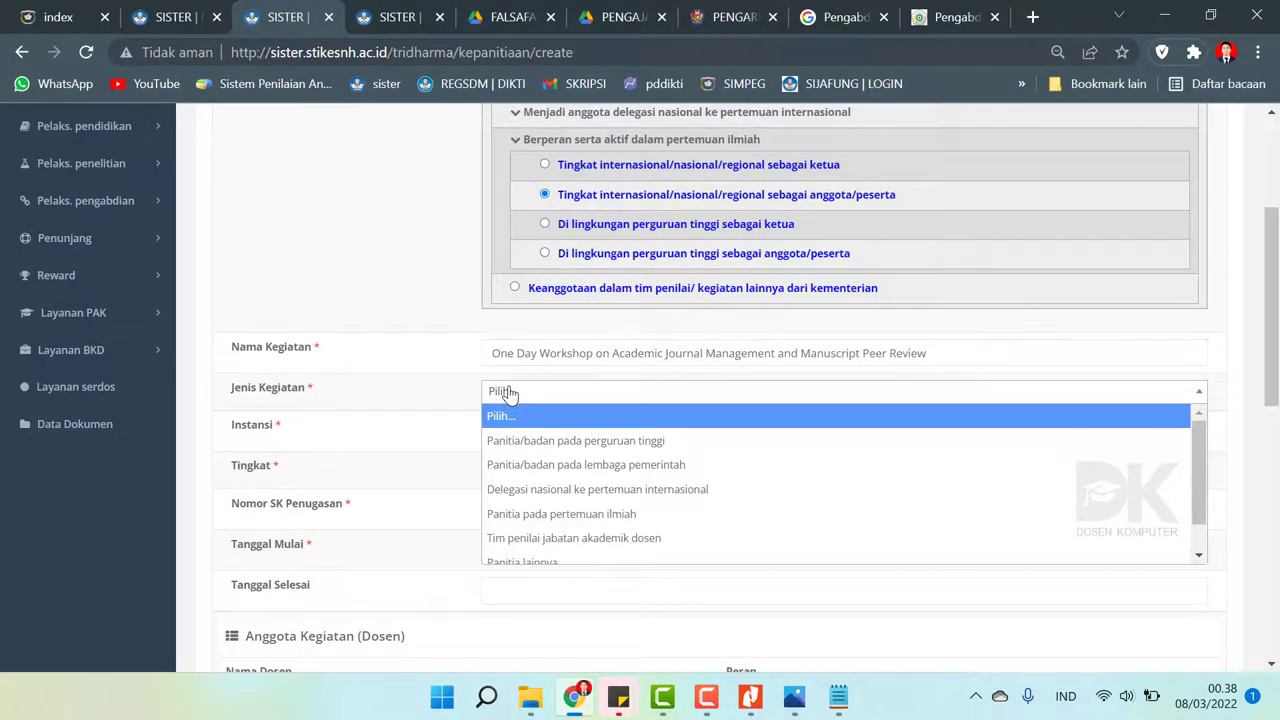
{"action": "key", "text": "Down"}
{"action": "key", "text": "Down"}
{"action": "key", "text": "Down"}
{"action": "key", "text": "Down"}
{"action": "key", "text": "Down"}
{"action": "key", "text": "Down"}
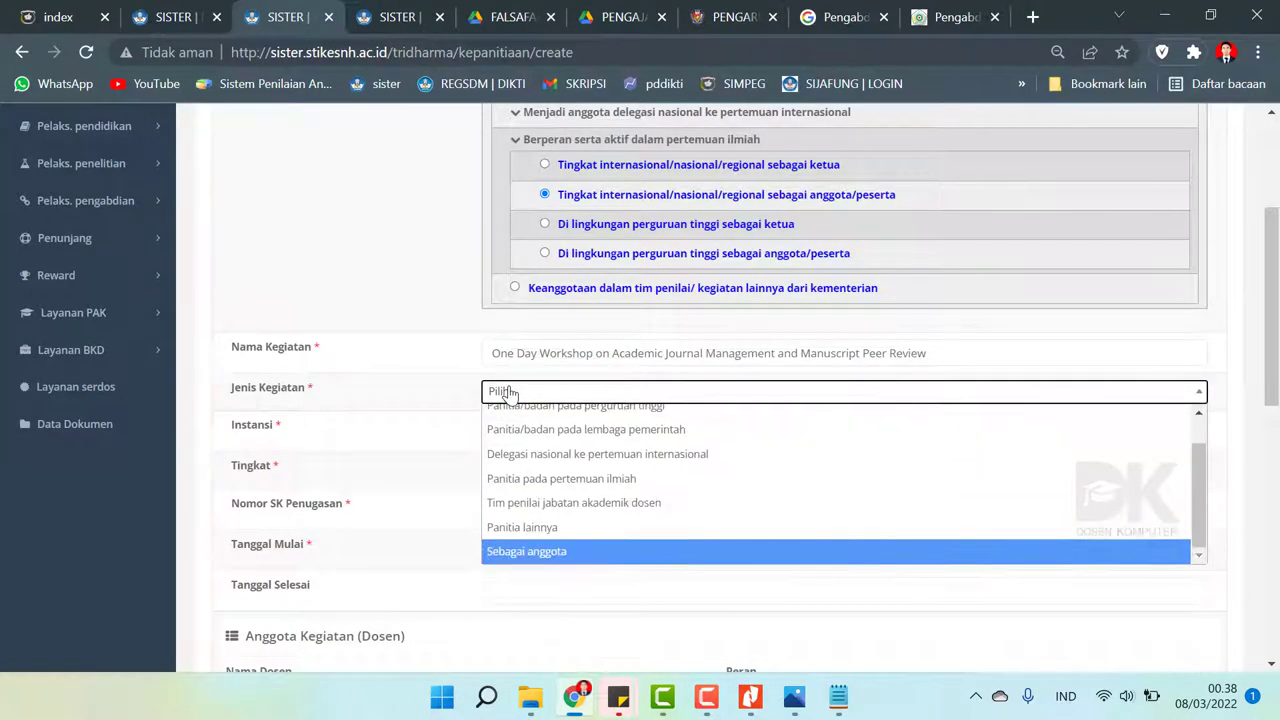
{"action": "key", "text": "Up"}
{"action": "key", "text": "Up"}
{"action": "key", "text": "Down"}
{"action": "key", "text": "Down"}
{"action": "key", "text": "Return"}
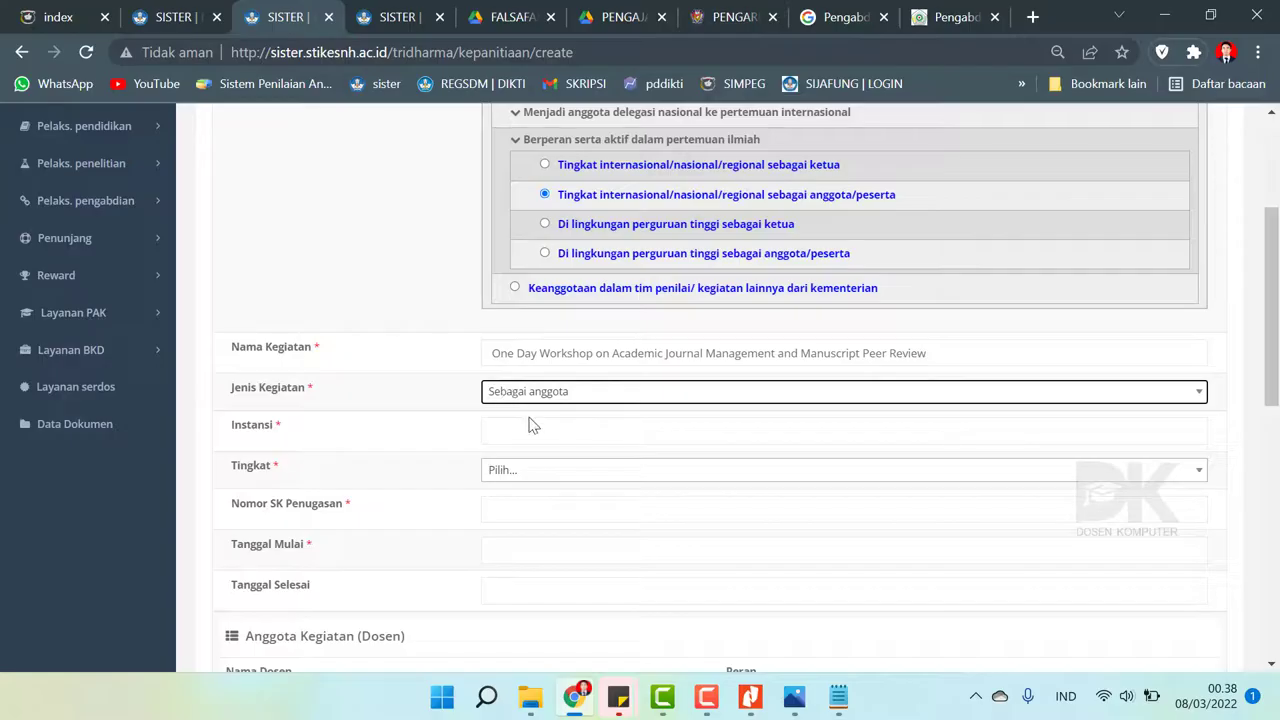
- Fill Instansi with the organiser Nurse Media, as shown on the certificate
{"action": "left_click", "coordinate": [529, 421]}
{"action": "left_click", "coordinate": [750, 697]}
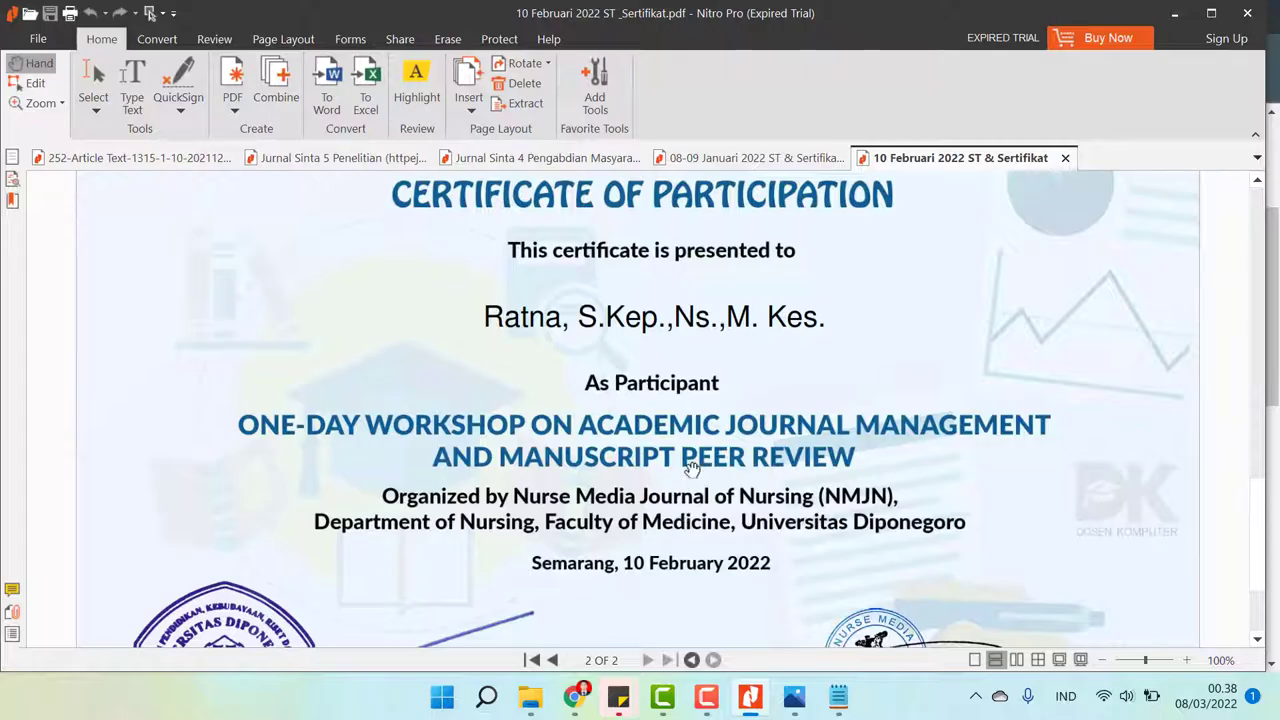
{"action": "scroll", "coordinate": [690, 468], "scroll_direction": "down", "scroll_amount": 3}
{"action": "scroll", "coordinate": [692, 470], "scroll_direction": "up", "scroll_amount": 7}
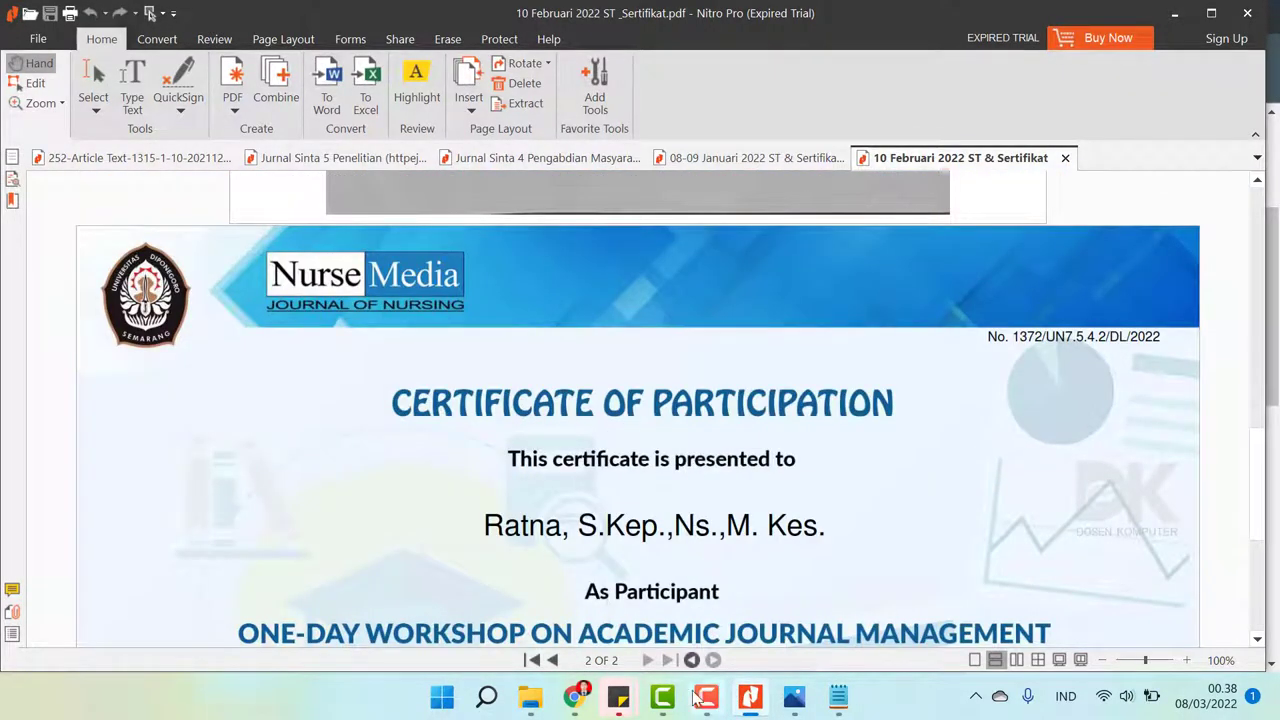
{"action": "left_click", "coordinate": [574, 700]}
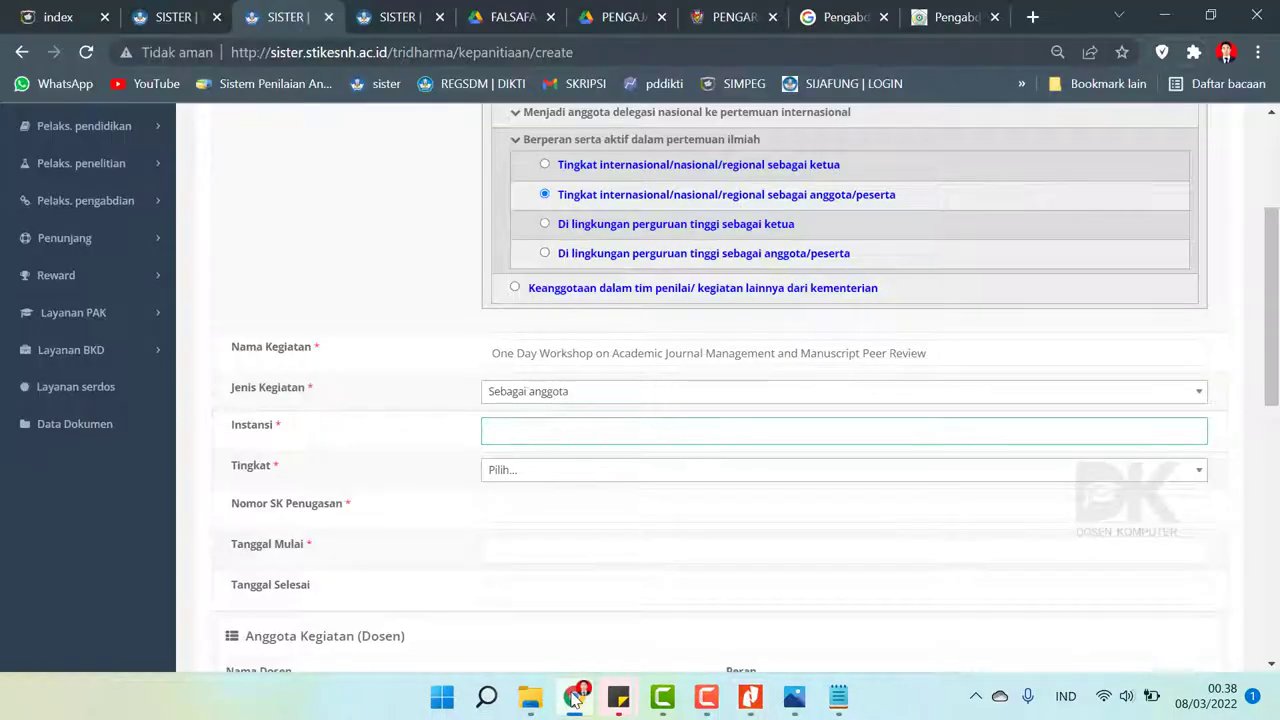
{"action": "left_click", "coordinate": [574, 700]}
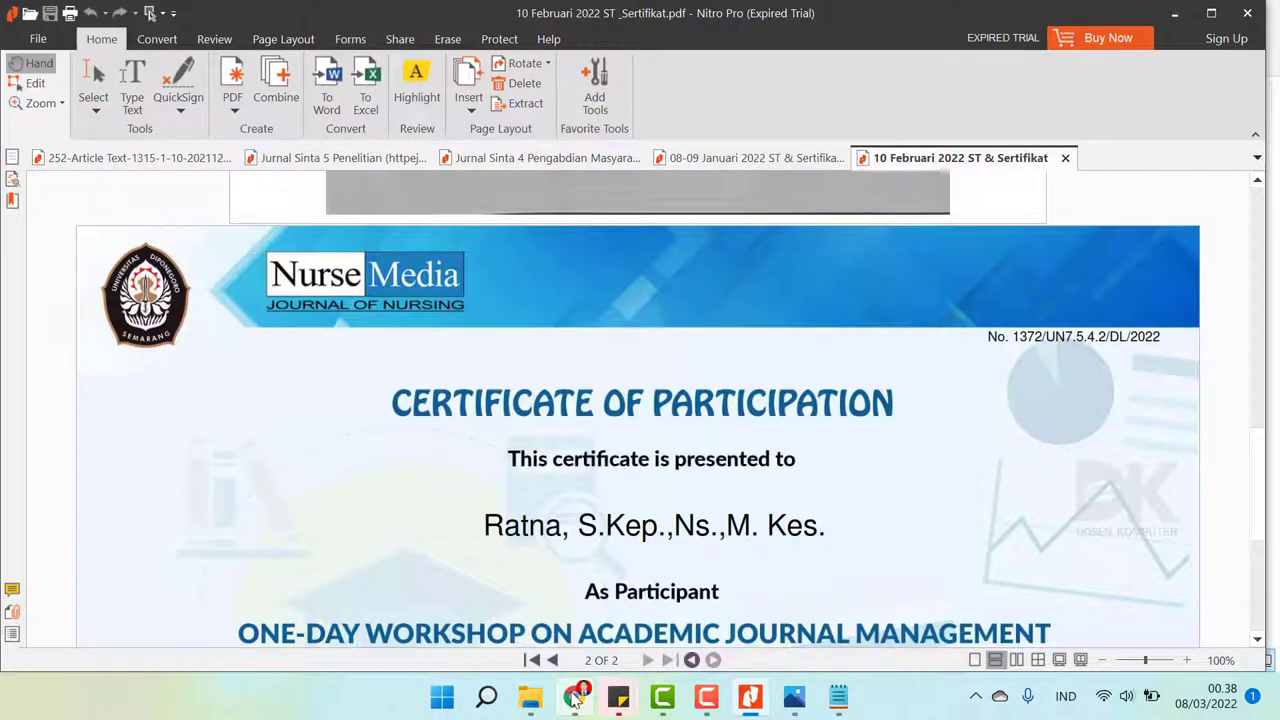
{"action": "left_click", "coordinate": [574, 698]}
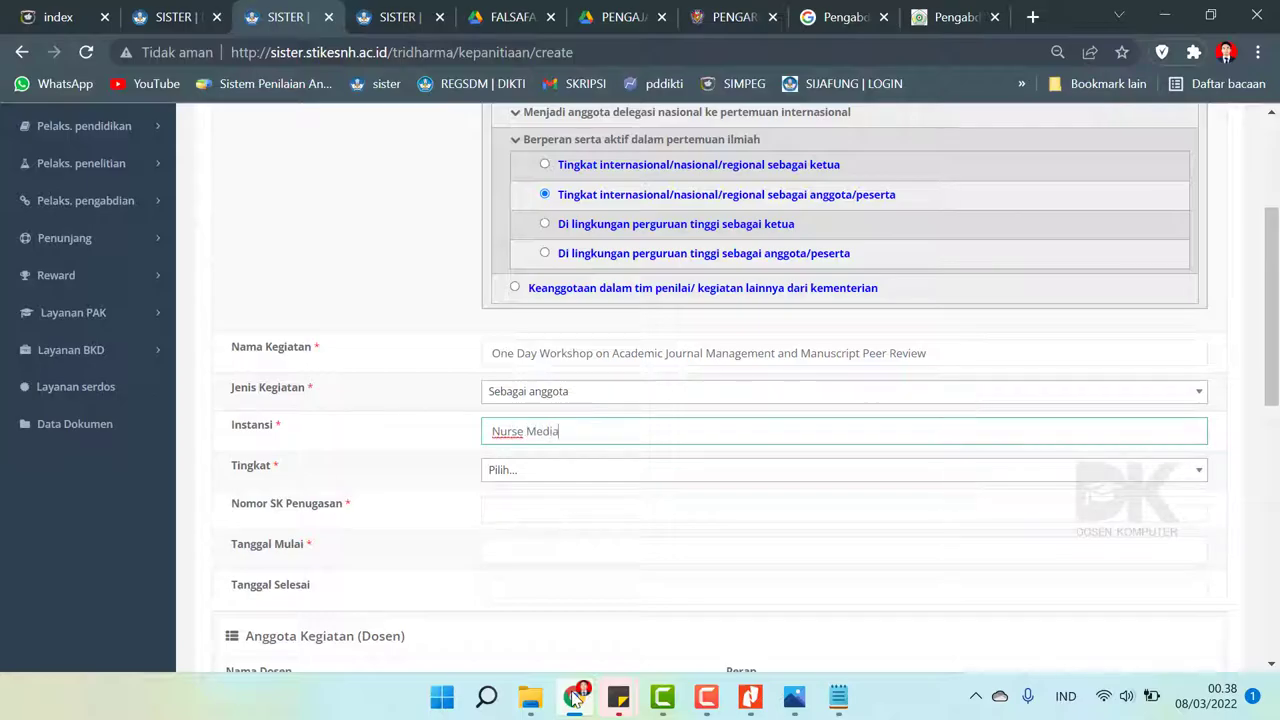
- Set the activity level (Tingkat) to Nasional
{"action": "left_click", "coordinate": [548, 476]}
{"action": "key", "text": "Down"}
{"action": "key", "text": "Down"}
{"action": "key", "text": "Down"}
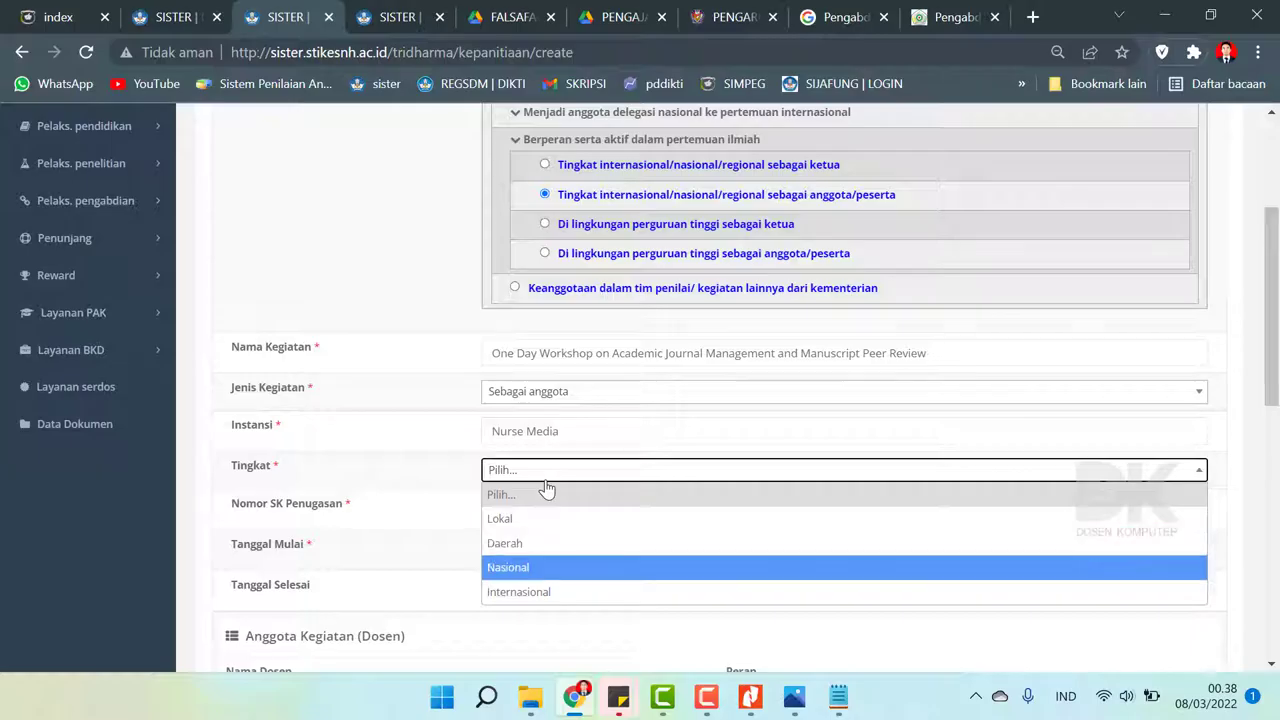
{"action": "key", "text": "Return"}
- Enter Nomor SK Penugasan 042a/STIKES-NH/BAU/I/2022 from the assignment letter
{"action": "left_click", "coordinate": [547, 510]}
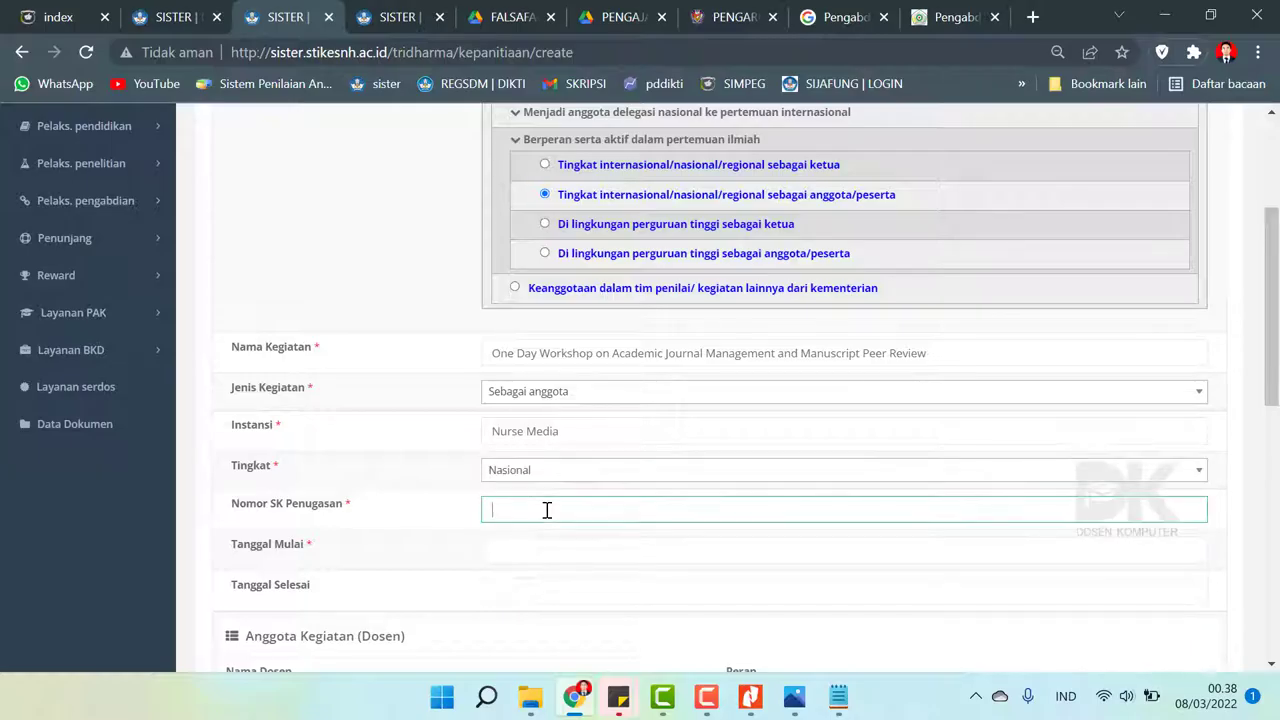
{"action": "left_click", "coordinate": [750, 700]}
{"action": "scroll", "coordinate": [720, 500], "scroll_direction": "down", "scroll_amount": 4}
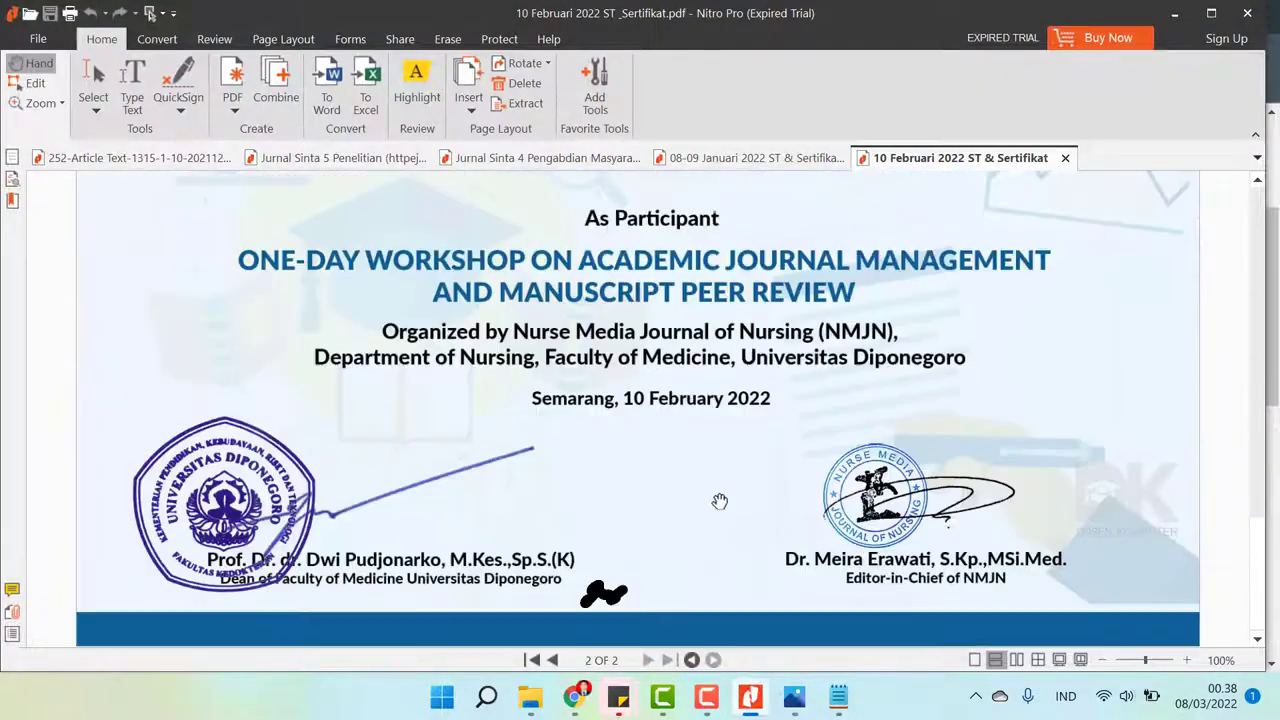
{"action": "scroll", "coordinate": [720, 500], "scroll_direction": "up", "scroll_amount": 15}
{"action": "scroll", "coordinate": [718, 502], "scroll_direction": "down", "scroll_amount": 3}
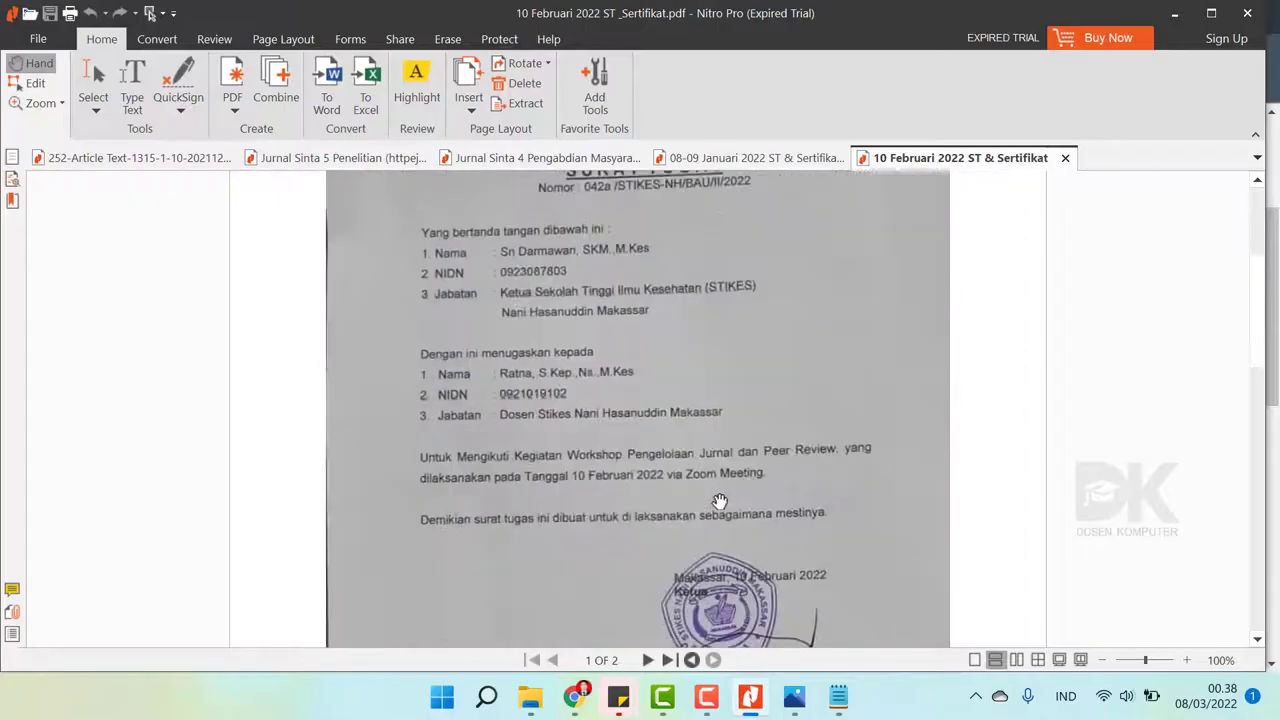
{"action": "scroll", "coordinate": [716, 500], "scroll_direction": "up", "scroll_amount": 1}
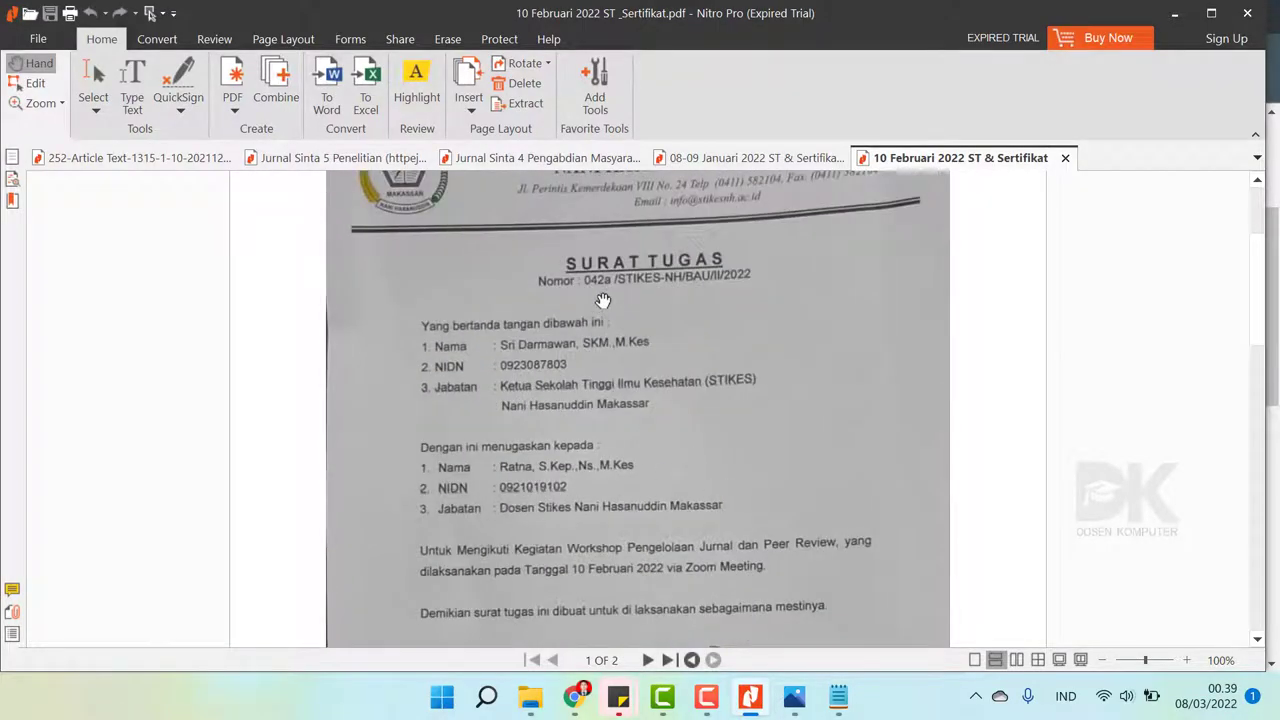
{"action": "left_click", "coordinate": [574, 697]}
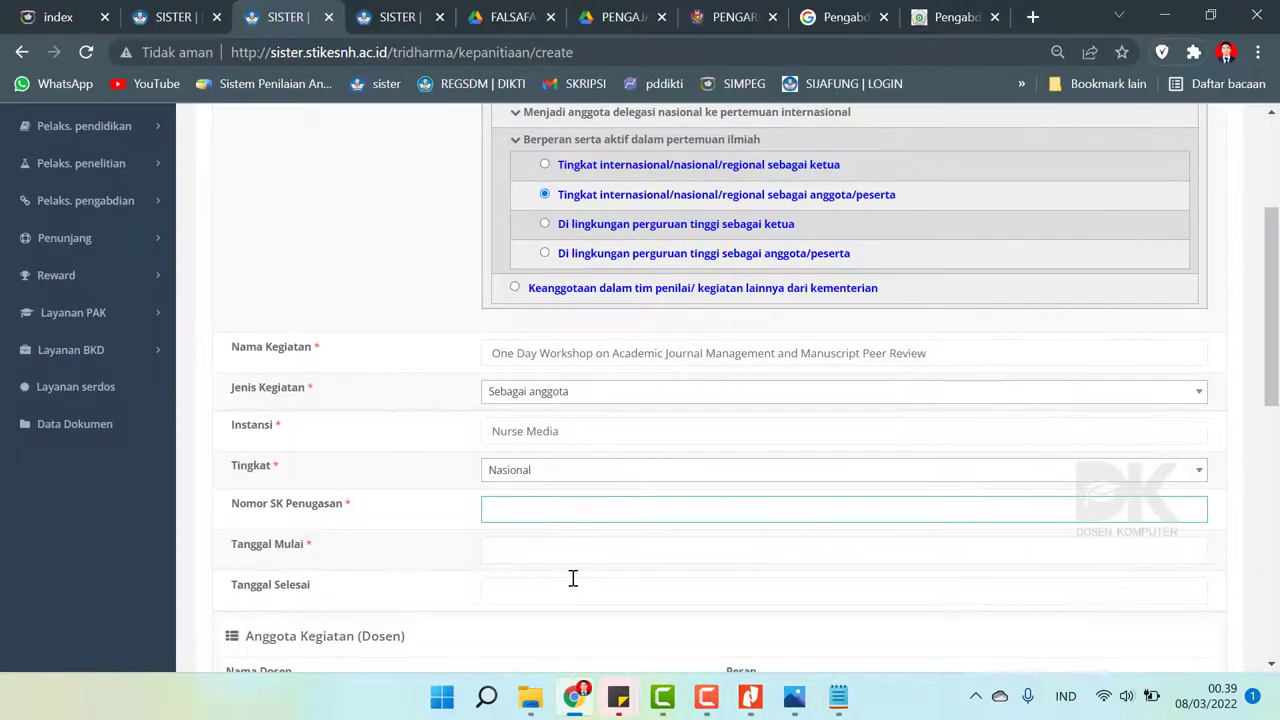
{"action": "type", "text": "042a/"}
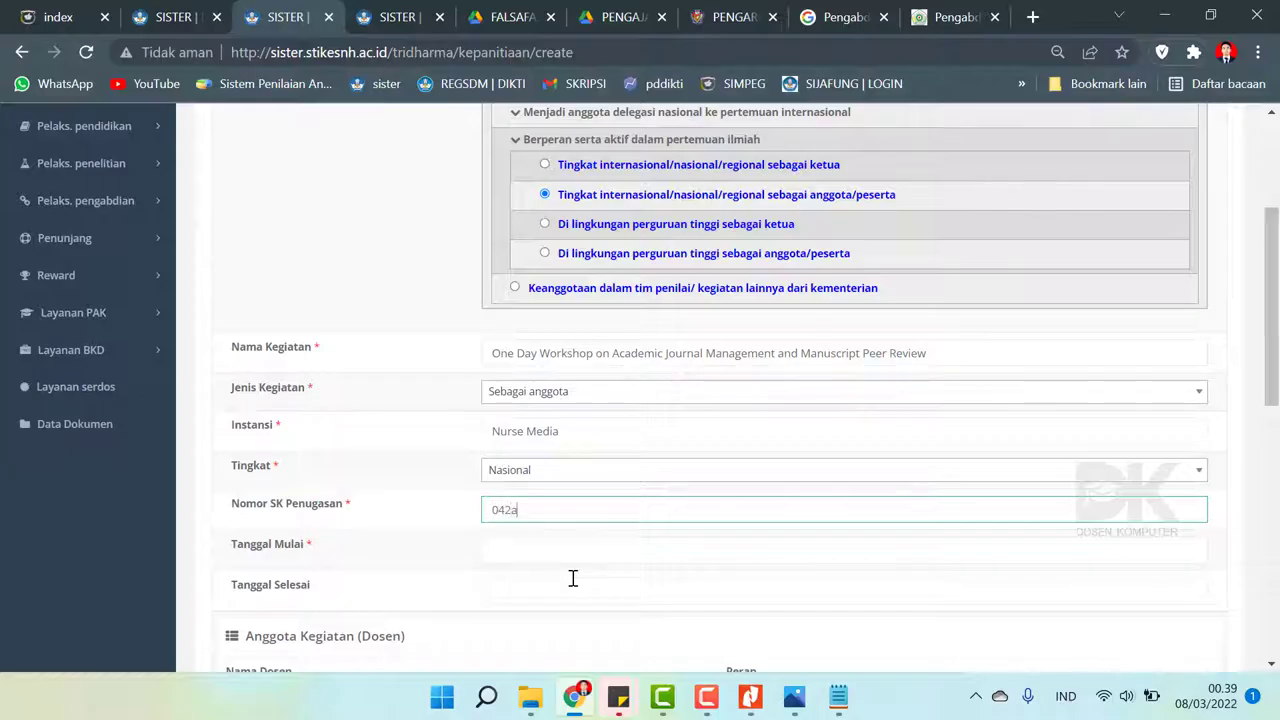
{"action": "left_click", "coordinate": [574, 700]}
{"action": "left_click", "coordinate": [575, 700]}
{"action": "type", "text": "STIKES-"}
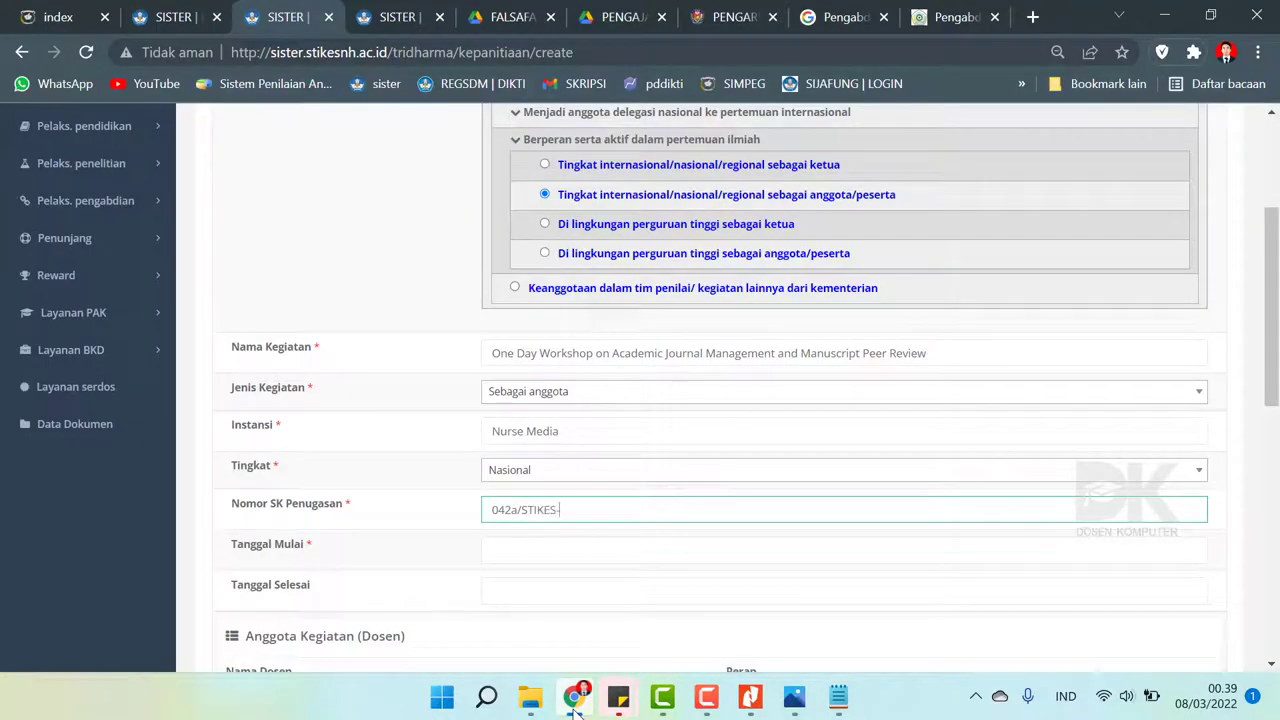
{"action": "type", "text": "NH/"}
{"action": "left_click", "coordinate": [575, 700]}
{"action": "left_click", "coordinate": [575, 700]}
{"action": "type", "text": "/BAU/I/"}
{"action": "left_click", "coordinate": [575, 705]}
{"action": "left_click", "coordinate": [575, 705]}
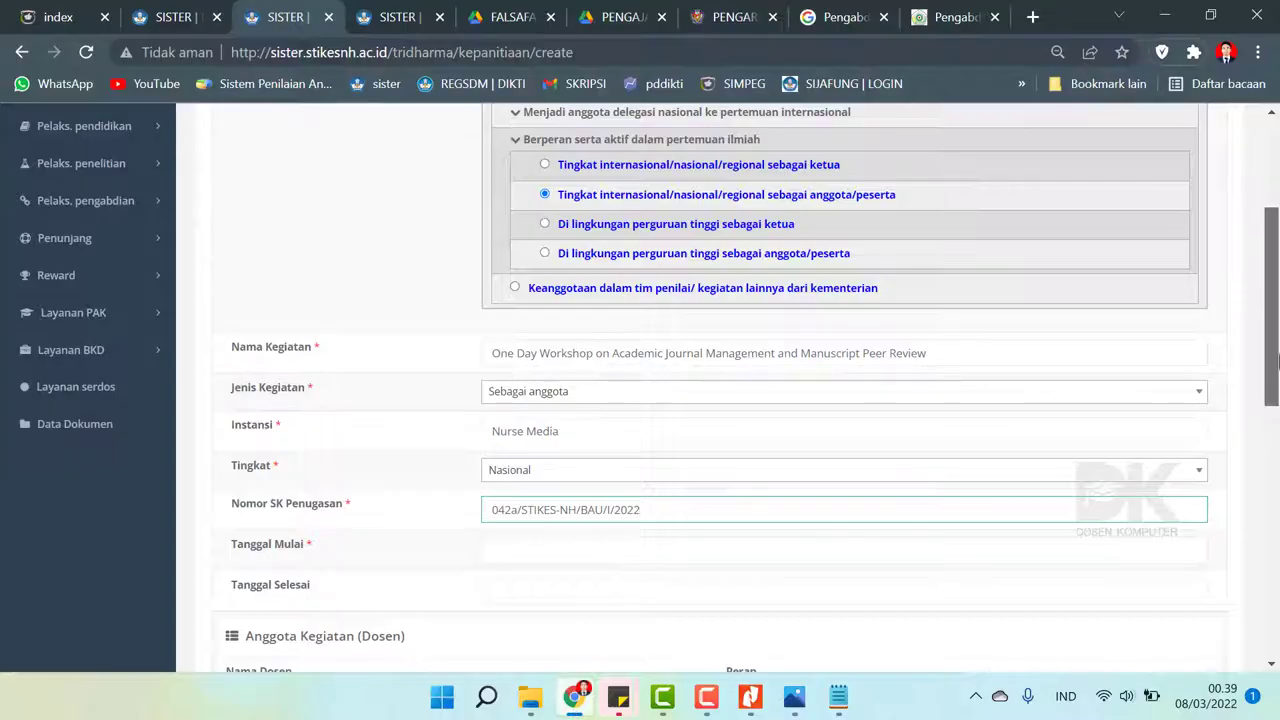
{"action": "scroll", "coordinate": [946, 437], "scroll_direction": "down", "scroll_amount": 2}
- Set Tanggal Mulai to 10 February 2022, checking the date in the letter
{"action": "left_click", "coordinate": [537, 394]}
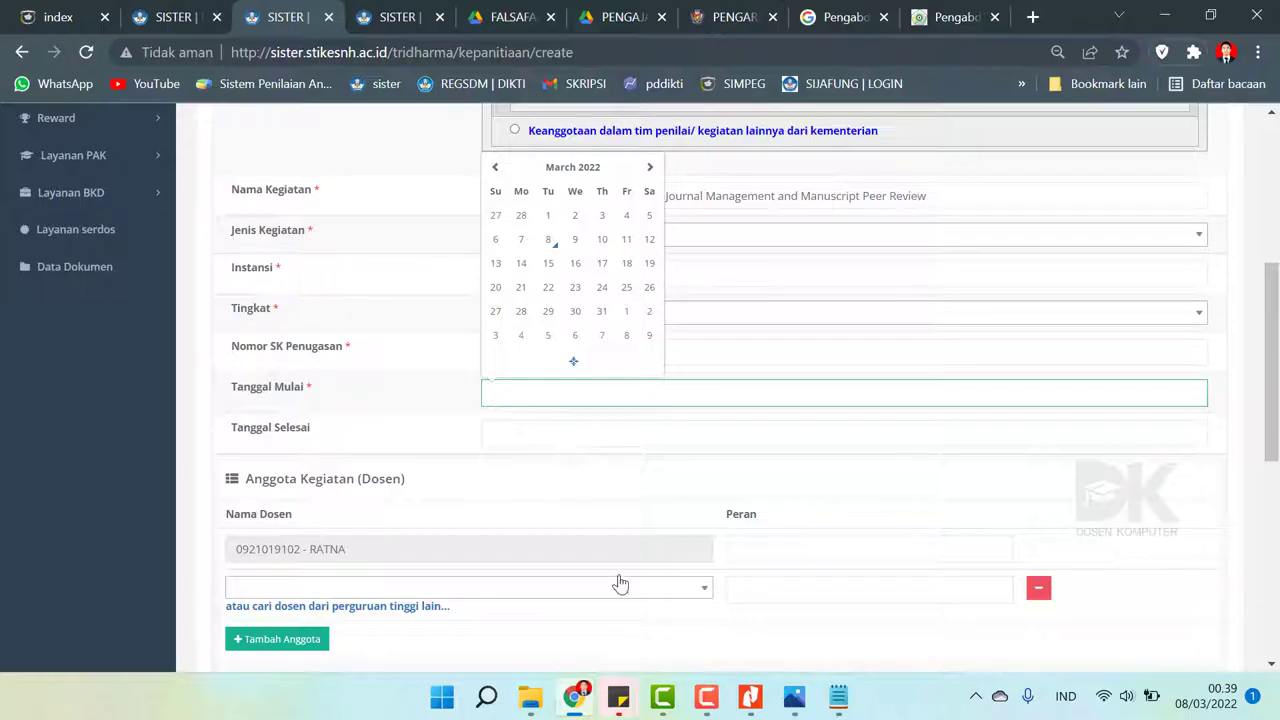
{"action": "left_click", "coordinate": [577, 698]}
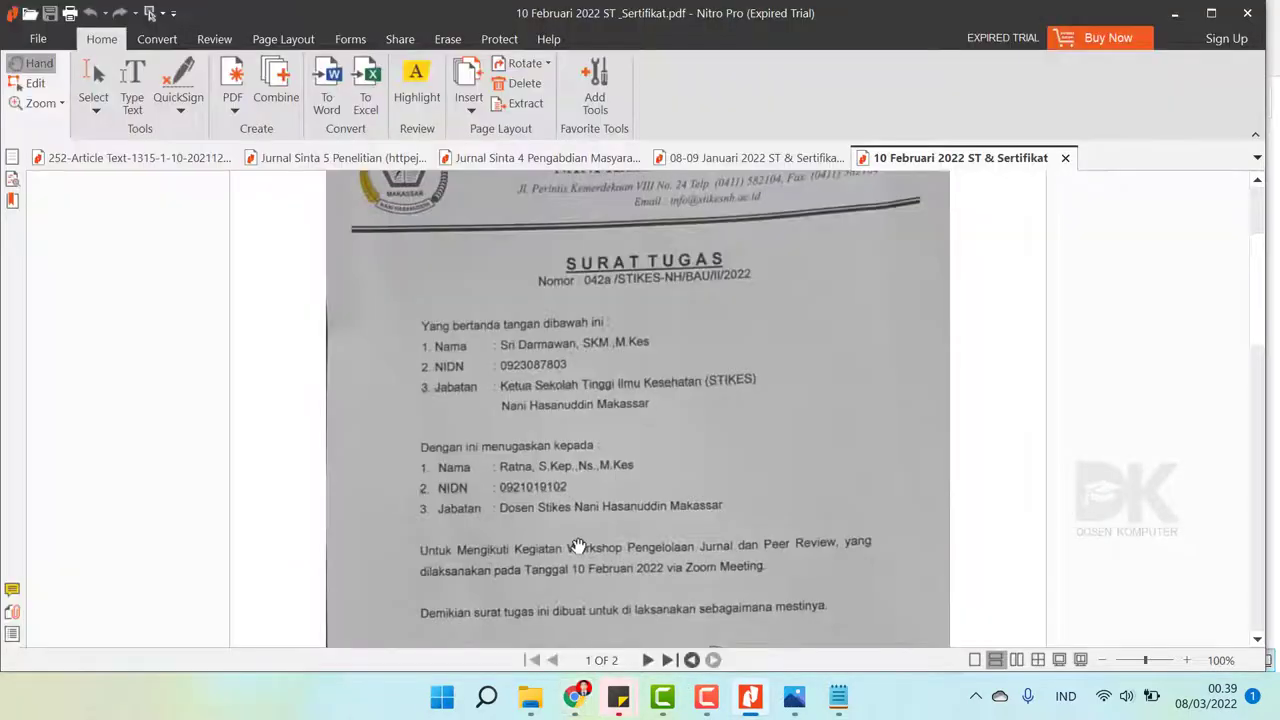
{"action": "scroll", "coordinate": [578, 545], "scroll_direction": "down", "scroll_amount": 2}
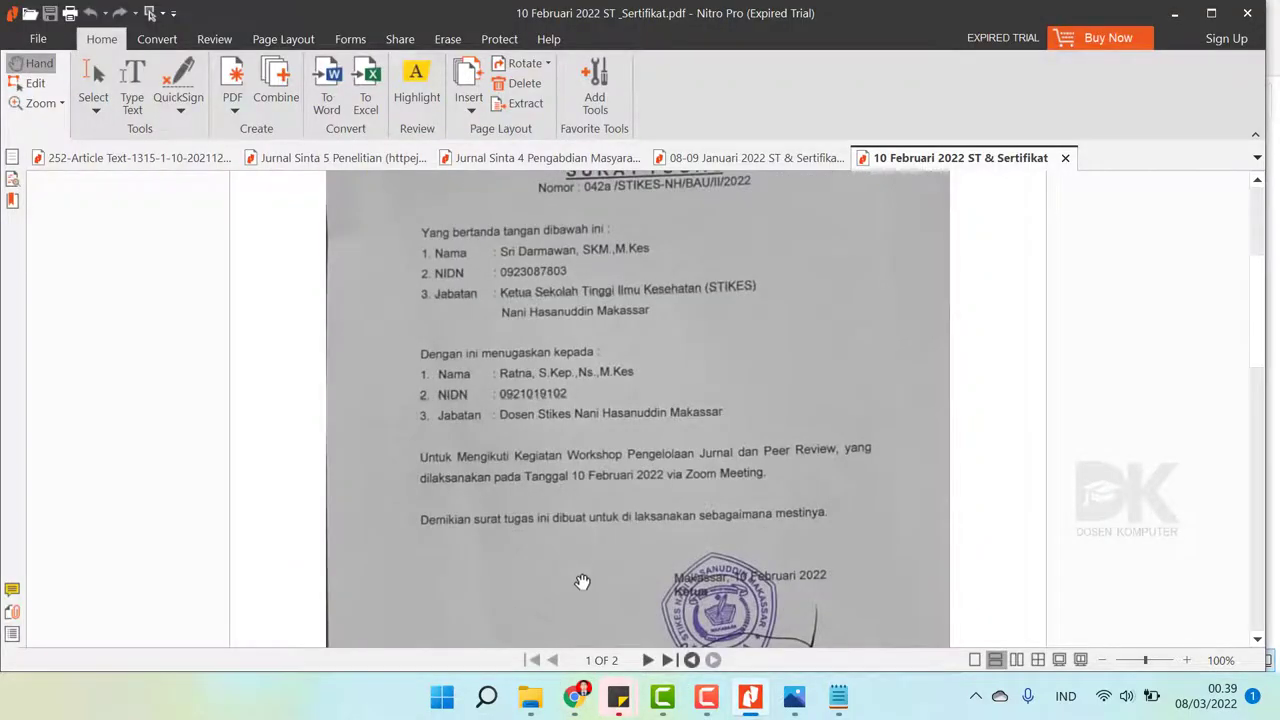
{"action": "left_click", "coordinate": [577, 698]}
{"action": "left_click", "coordinate": [521, 403]}
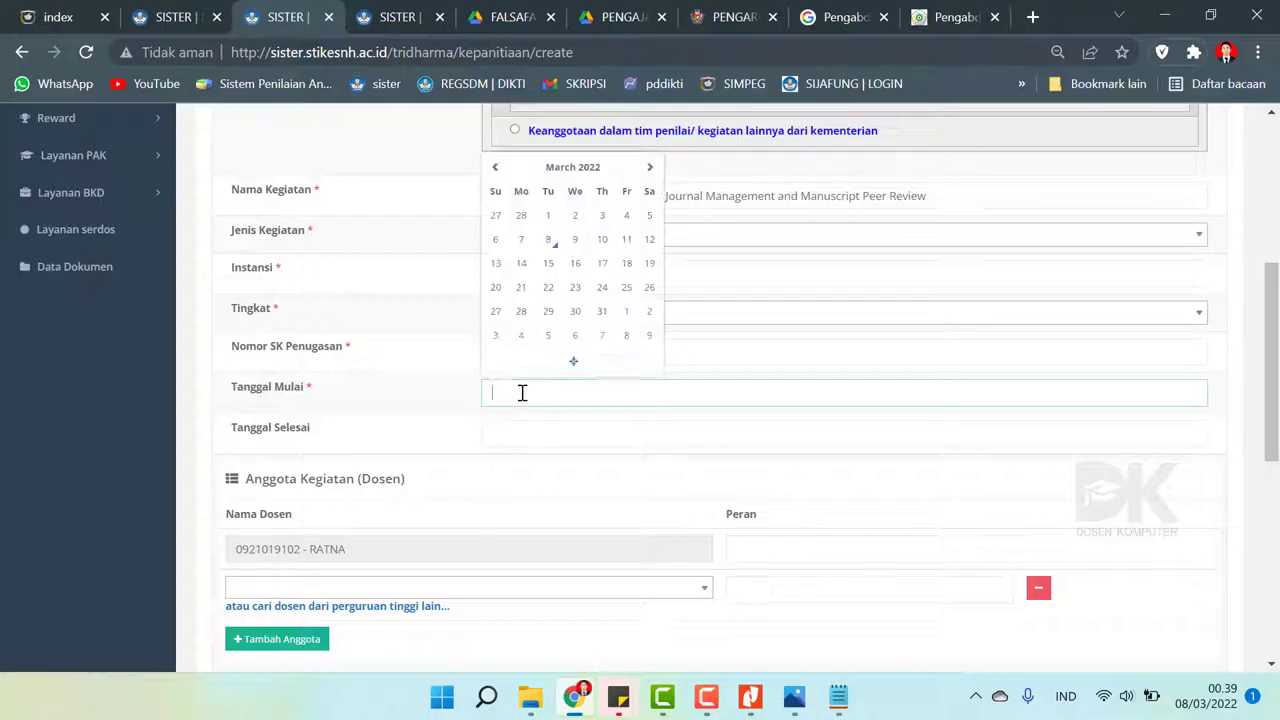
{"action": "left_click", "coordinate": [590, 178]}
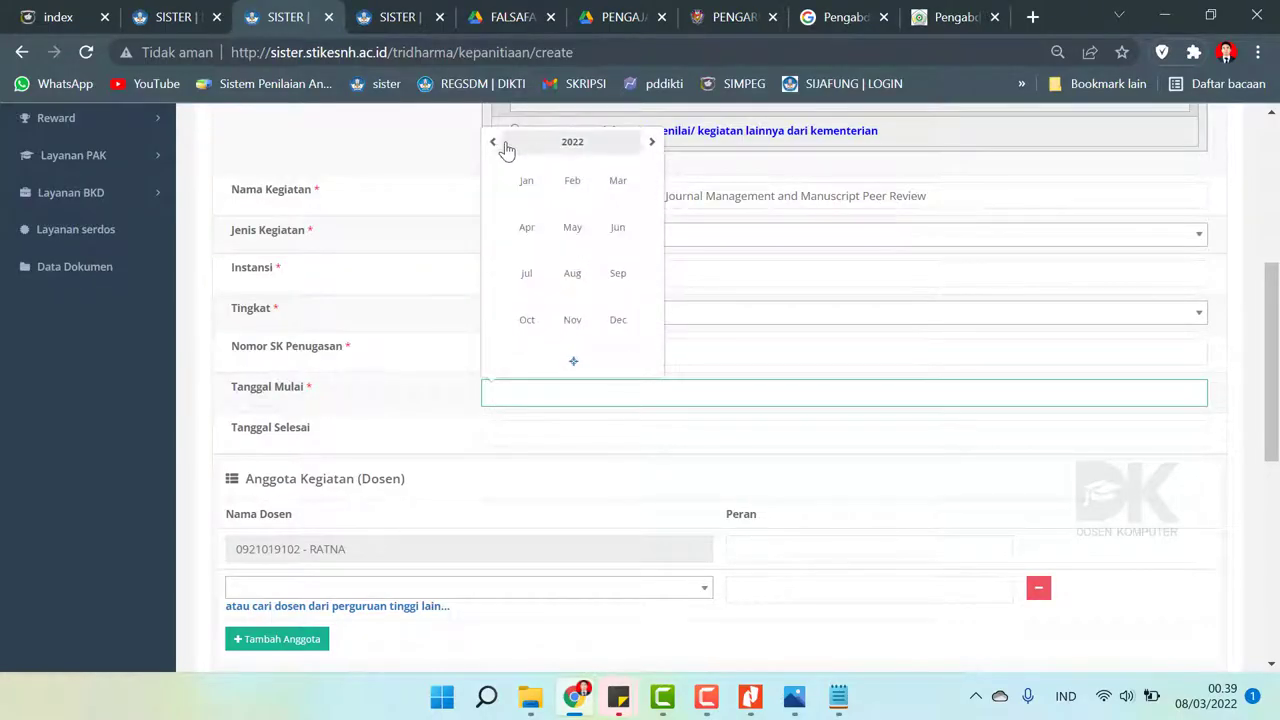
{"action": "left_click", "coordinate": [566, 186]}
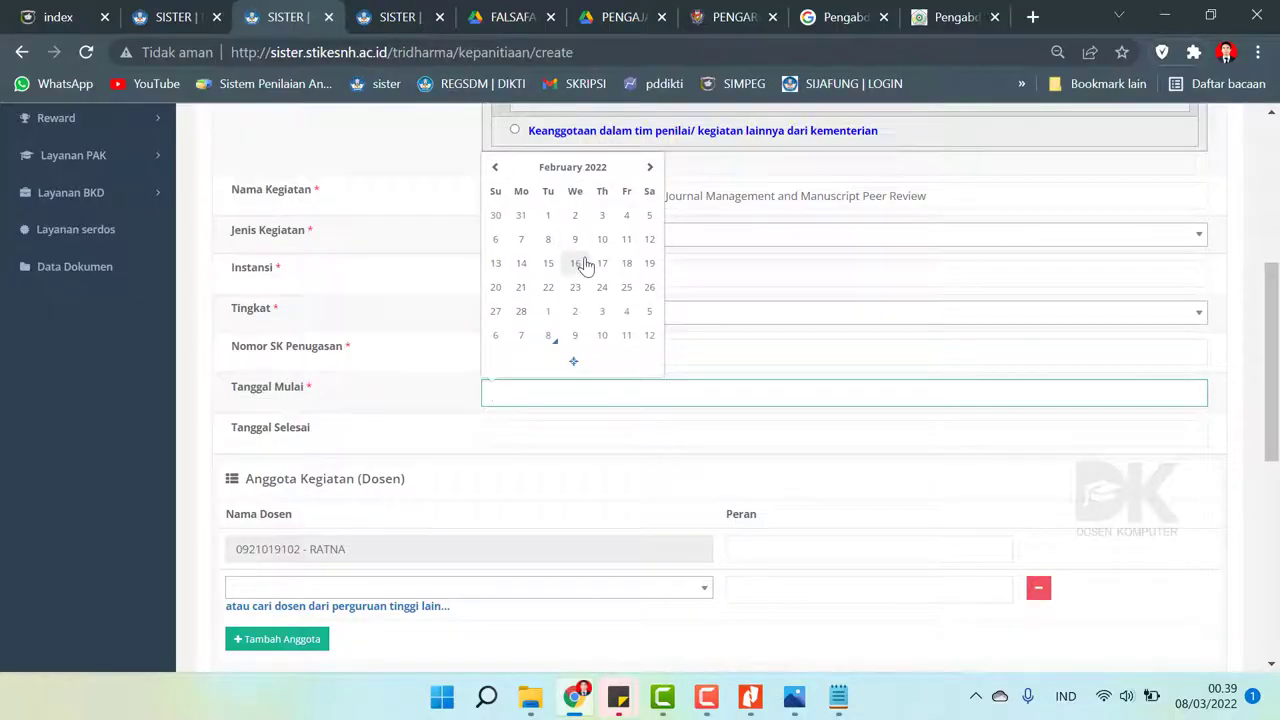
{"action": "left_click", "coordinate": [600, 246]}
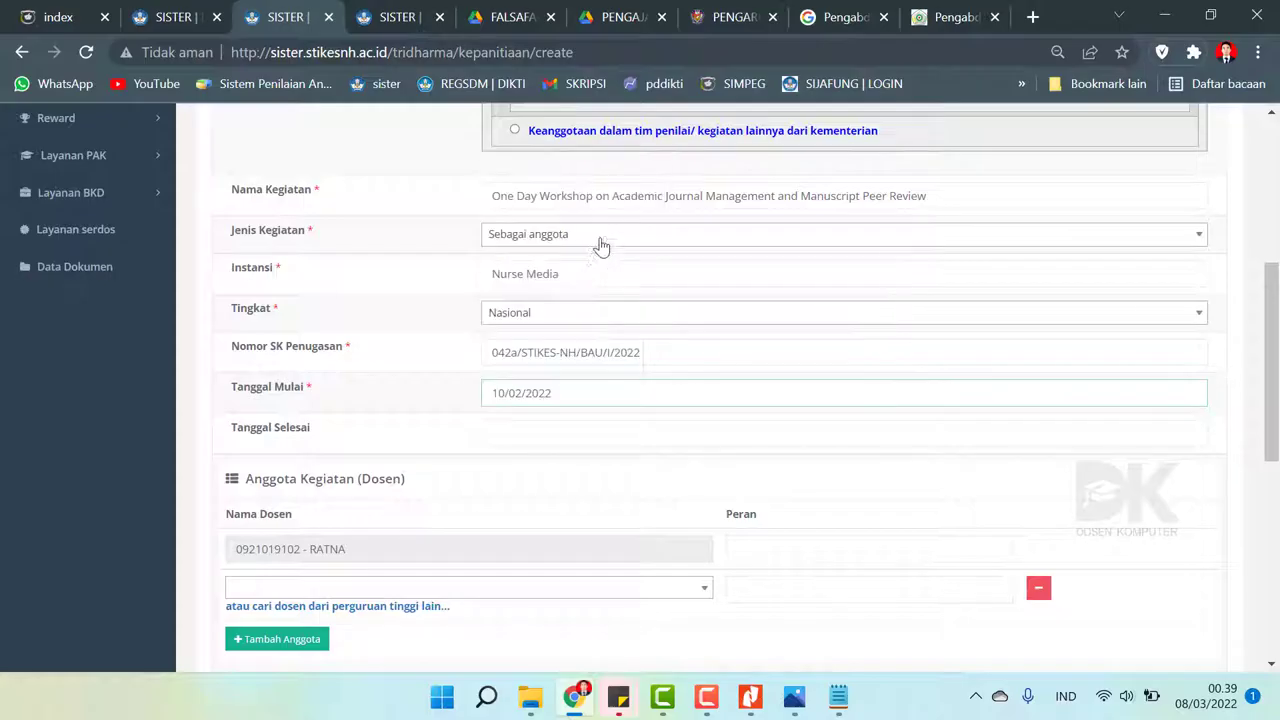
- Set Tanggal Selesai to 10 February 2022 as well
{"action": "left_click", "coordinate": [513, 431]}
{"action": "left_click", "coordinate": [423, 443]}
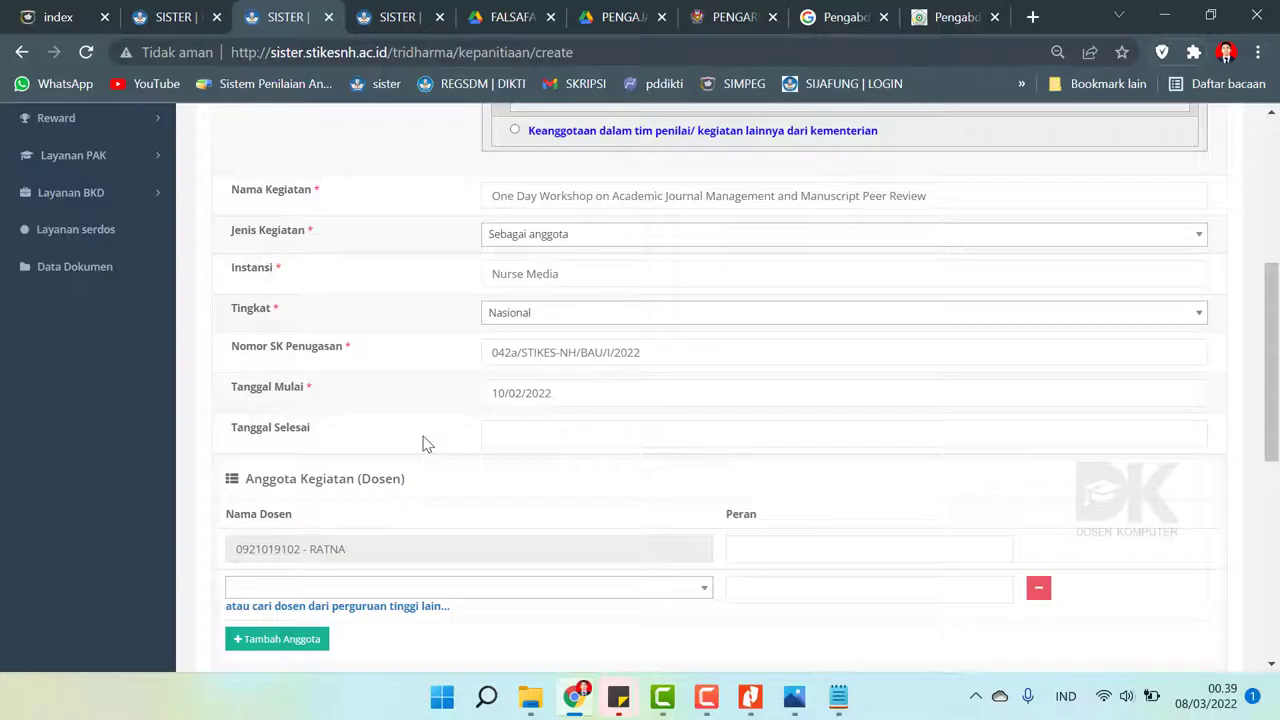
{"action": "left_click", "coordinate": [517, 440]}
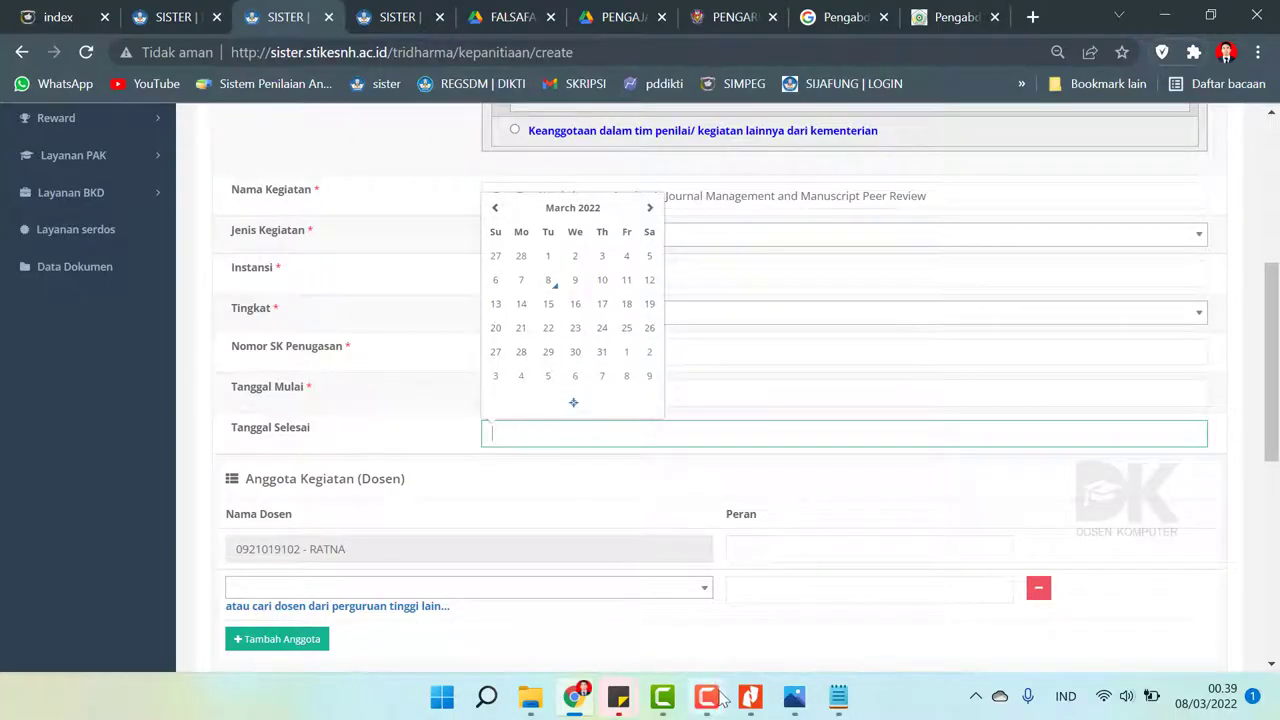
{"action": "left_click", "coordinate": [750, 700]}
{"action": "left_click", "coordinate": [750, 700]}
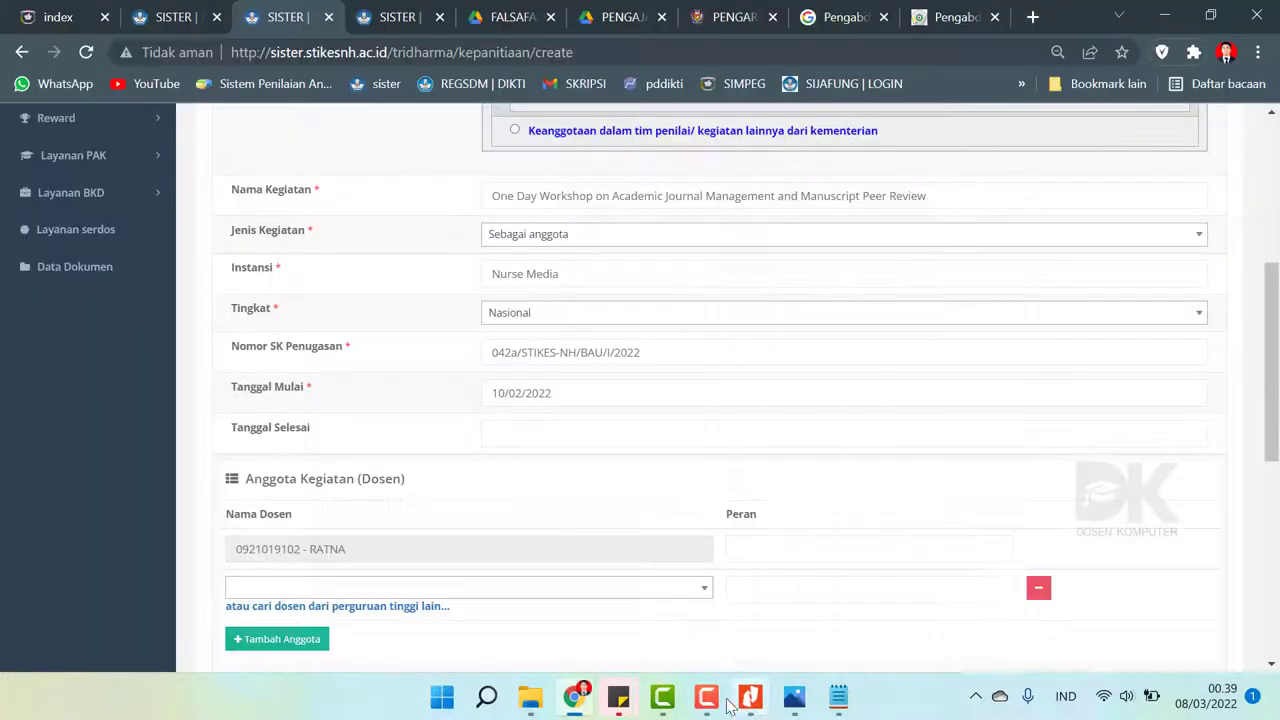
{"action": "left_click", "coordinate": [500, 432]}
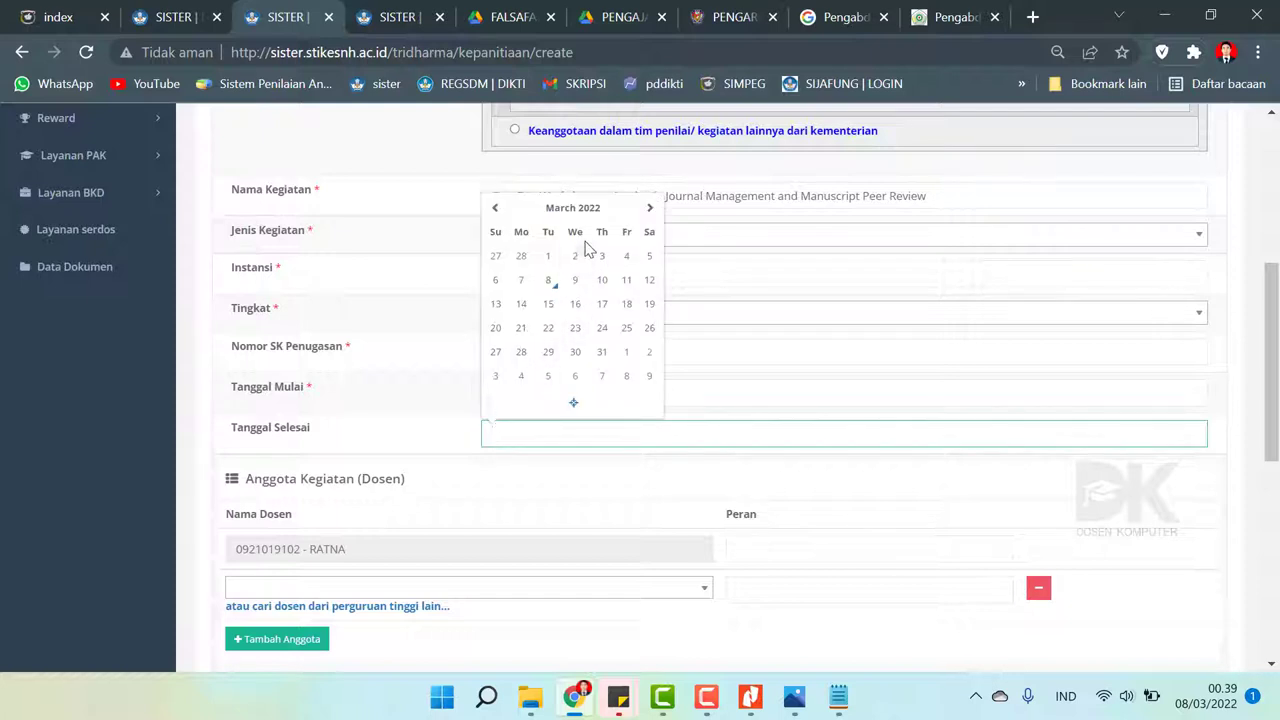
{"action": "left_click", "coordinate": [494, 208]}
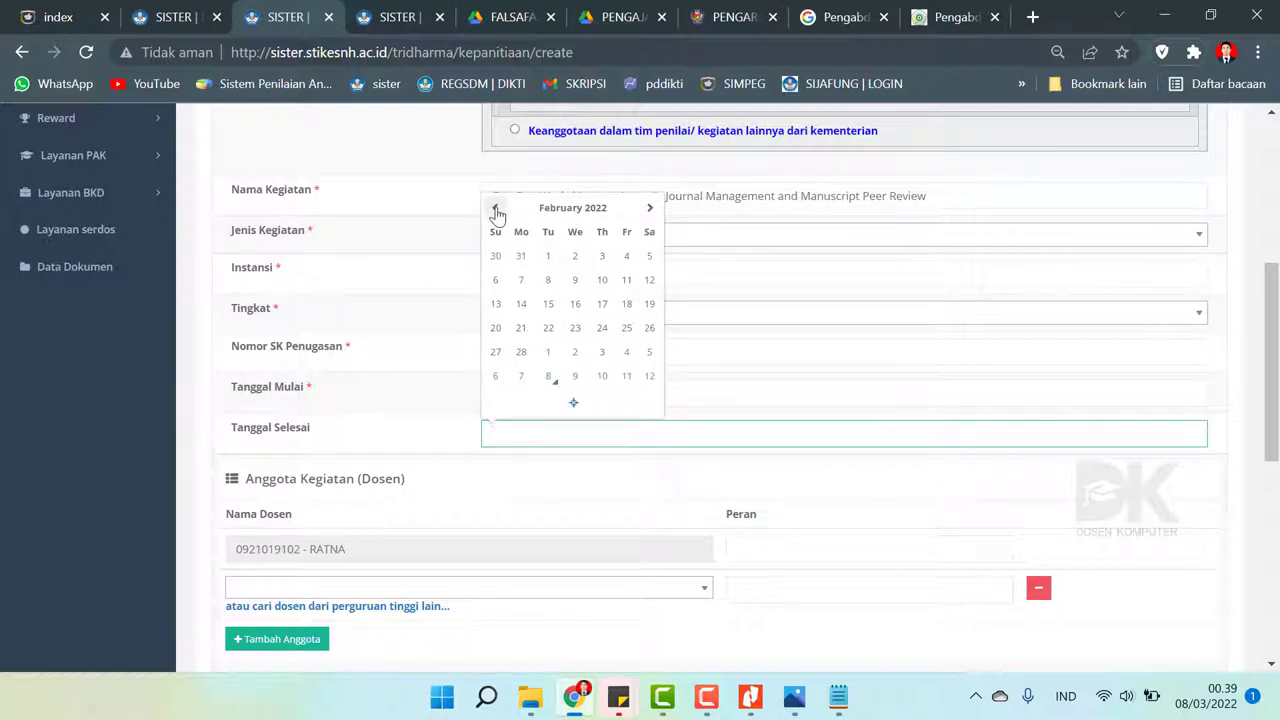
{"action": "left_click", "coordinate": [601, 281]}
{"action": "scroll", "coordinate": [1000, 400], "scroll_direction": "down", "scroll_amount": 2}
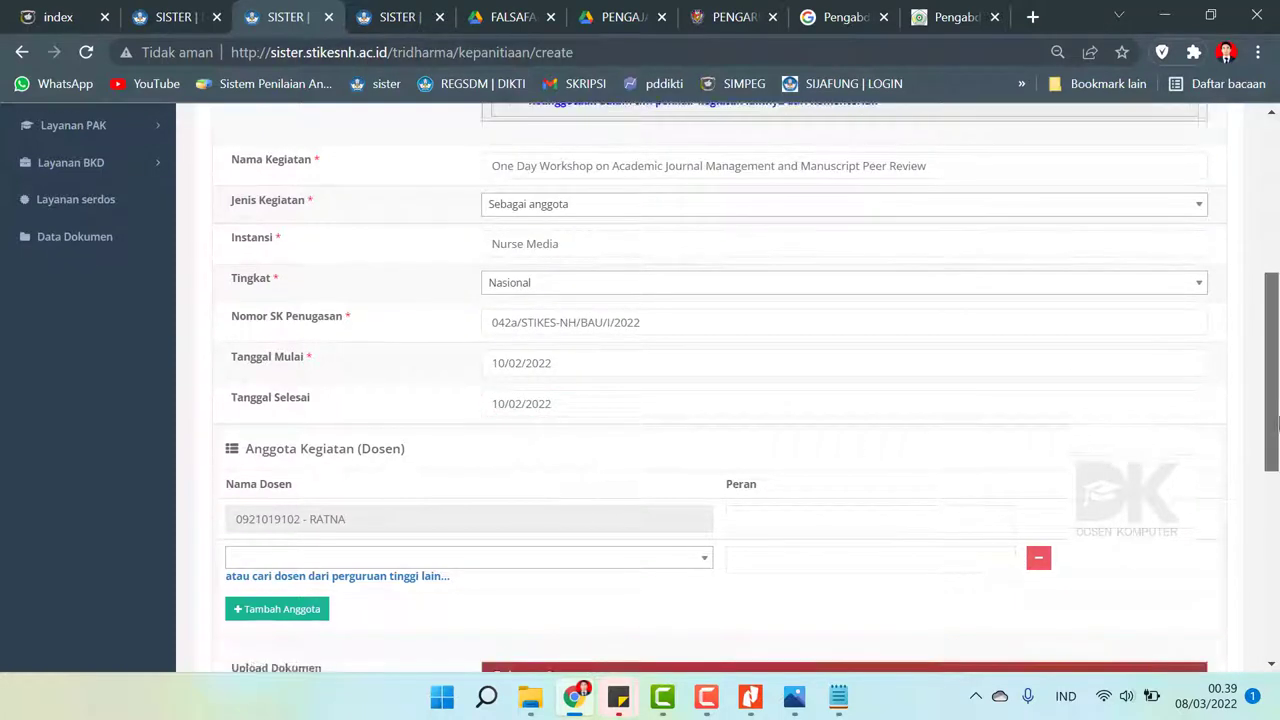
- Begin entering the lecturer's role, starting with 'P'
{"action": "left_click", "coordinate": [771, 376]}
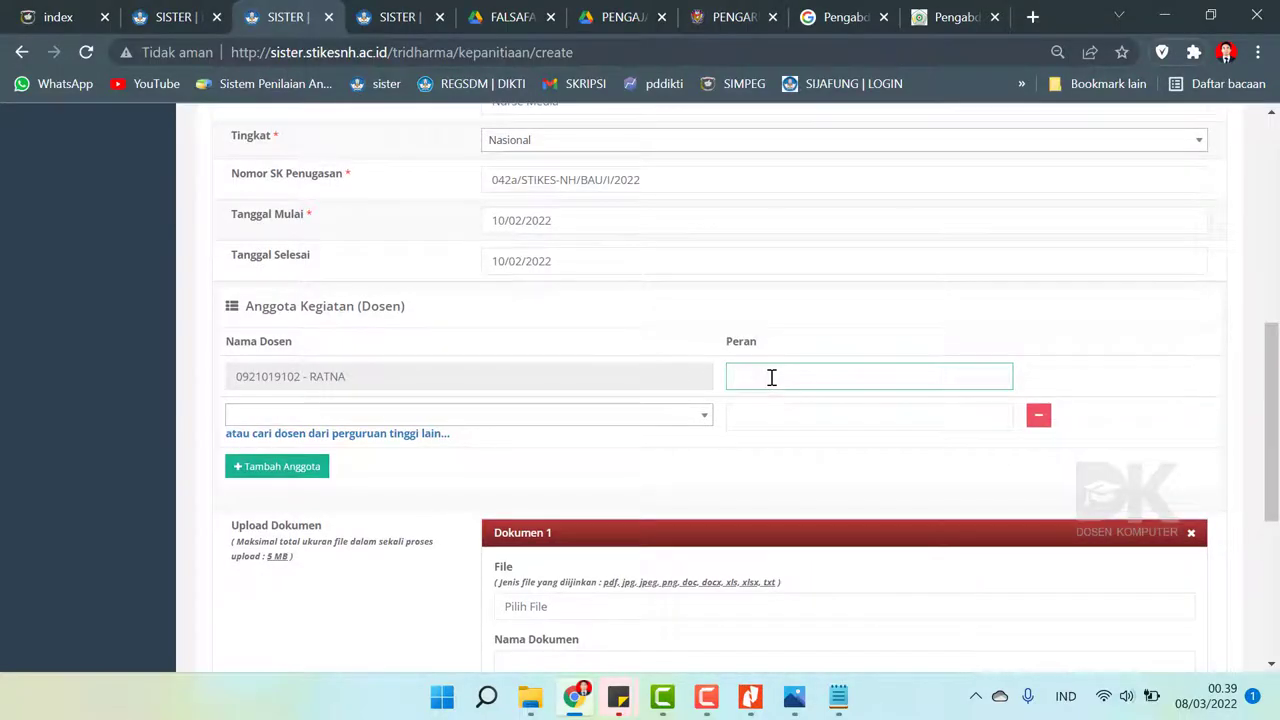
{"action": "type", "text": "Peserta"}
{"action": "left_click_drag", "start_coordinate": [1276, 432], "coordinate": [1277, 565]}
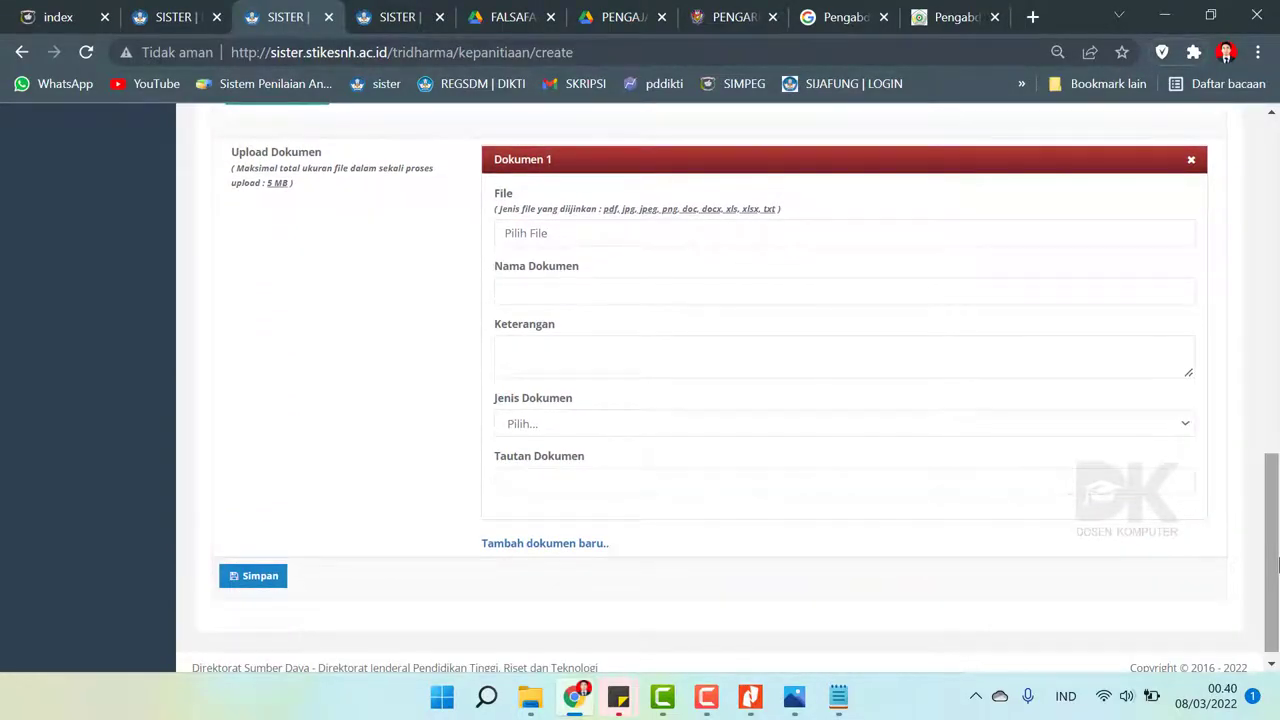
- Attach '10 Februari 2022 ST & Sertifikat.pdf' from PENUNJANG > SERTIFIKAT PELATIHAN as Dokumen 1
{"action": "left_click", "coordinate": [534, 238]}
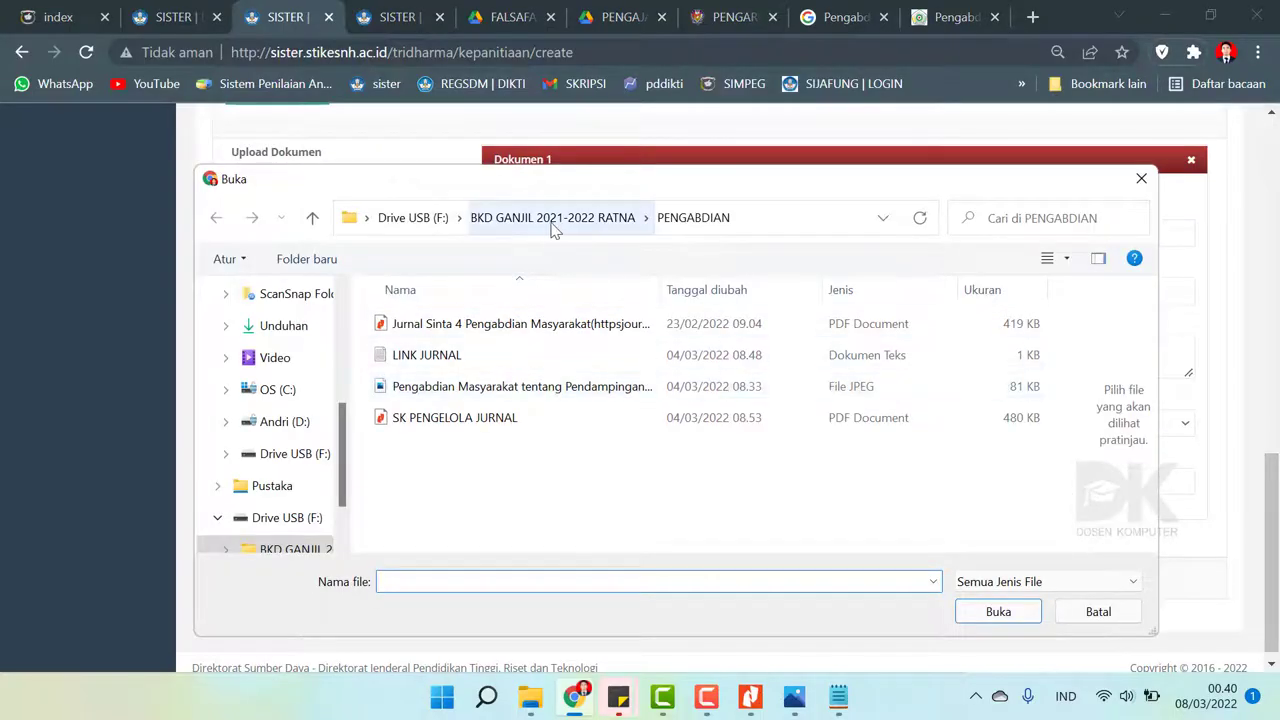
{"action": "left_click", "coordinate": [536, 222]}
{"action": "double_click", "coordinate": [449, 417]}
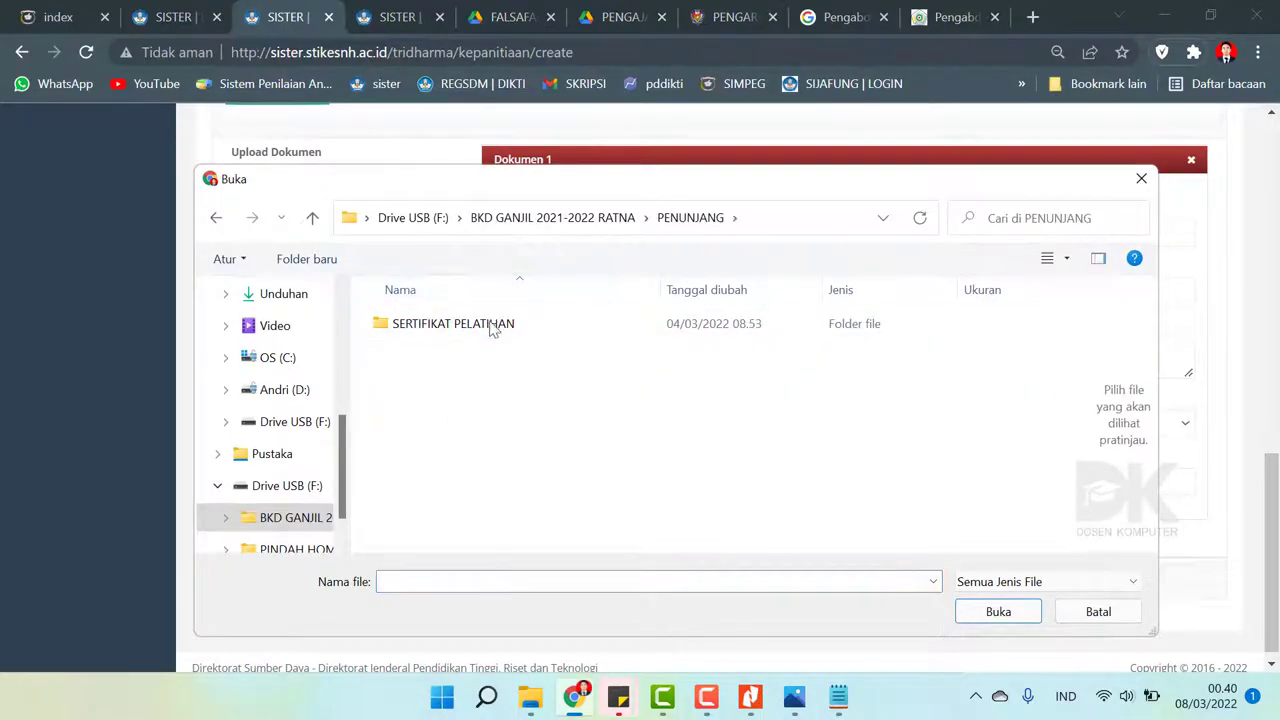
{"action": "double_click", "coordinate": [491, 325]}
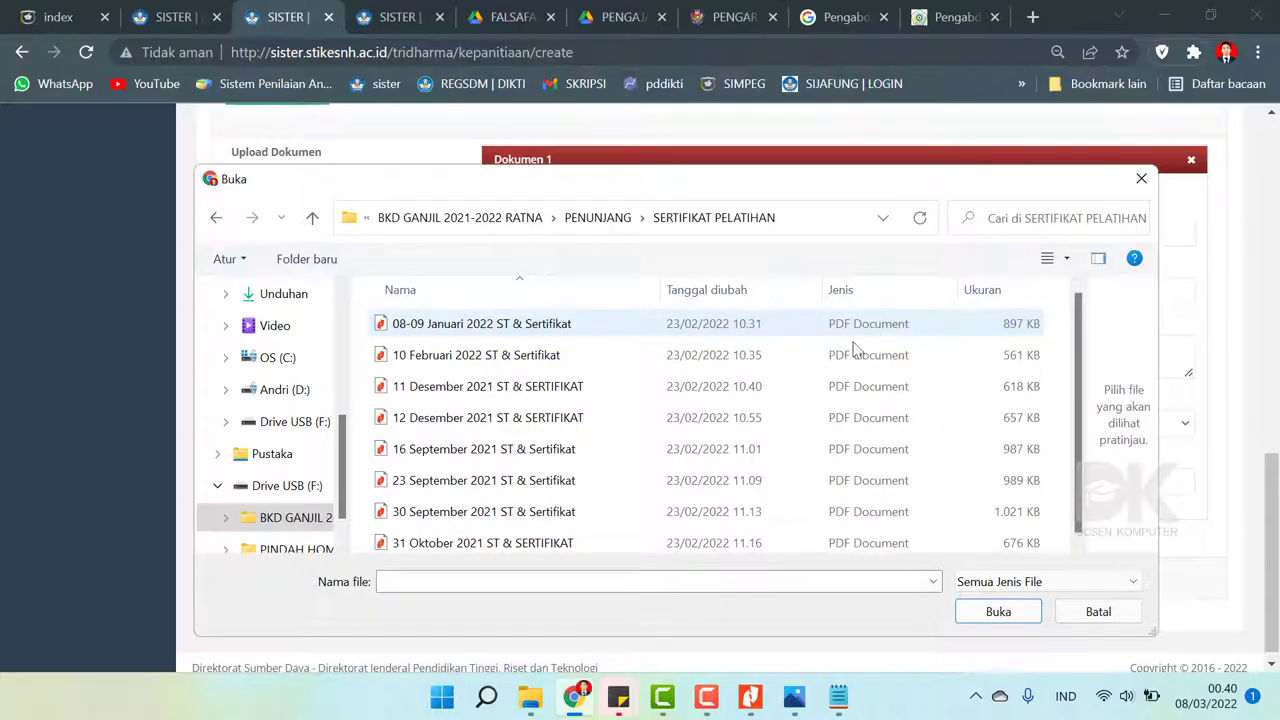
{"action": "left_click", "coordinate": [505, 358]}
{"action": "left_click", "coordinate": [1003, 611]}
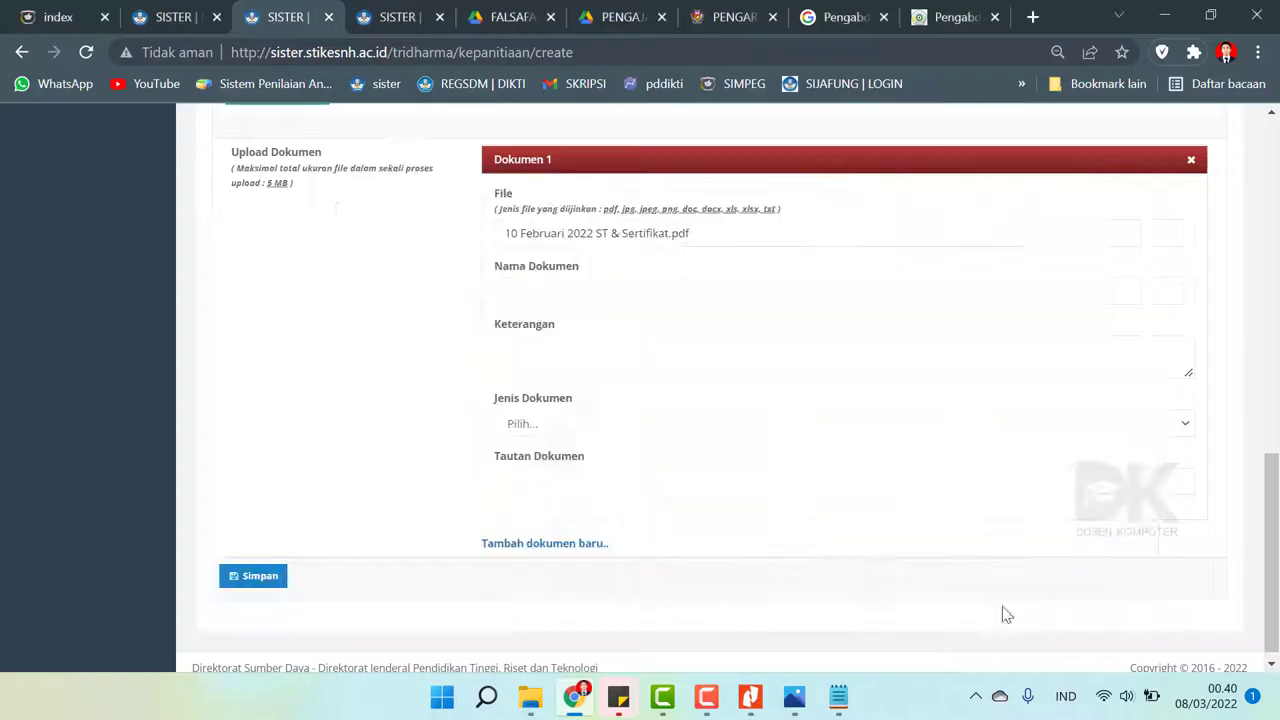
{"action": "left_click", "coordinate": [605, 290]}
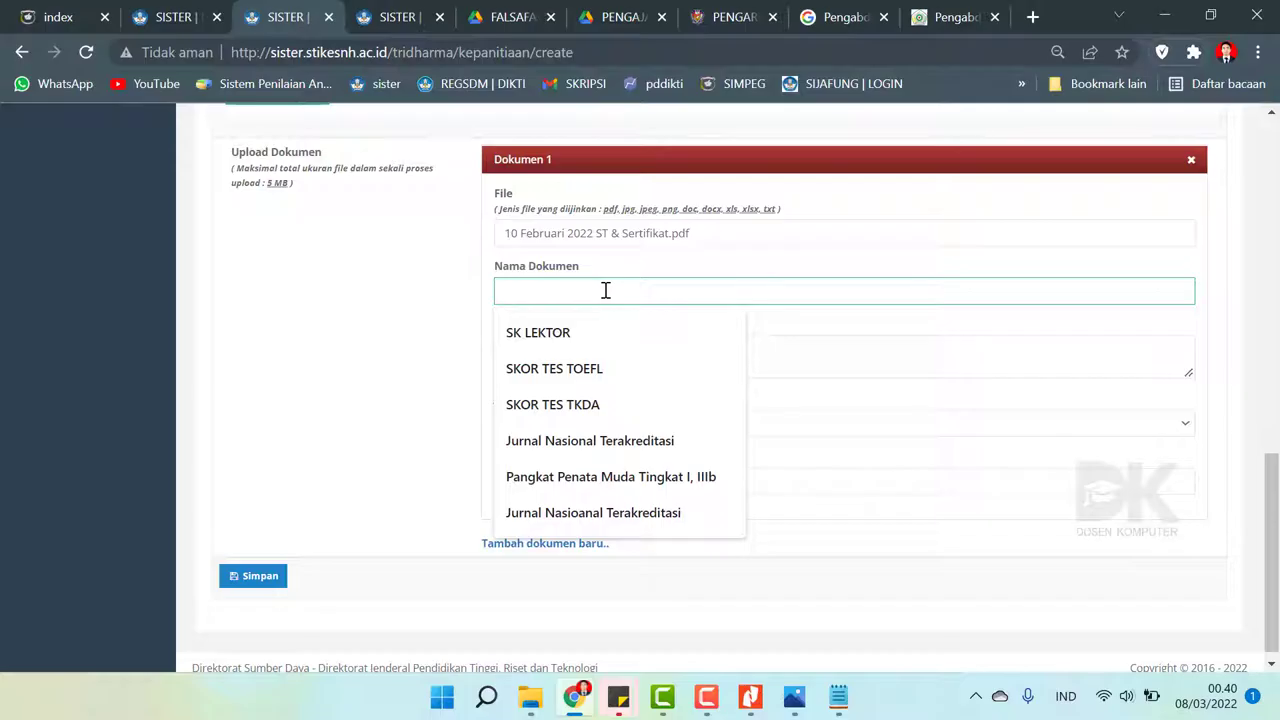
- Name Dokumen 1 'Surat Tugas dan Sertifikat' and describe it as 'Selesai'
{"action": "type", "text": "Surat Tugas dan Sertifikat"}
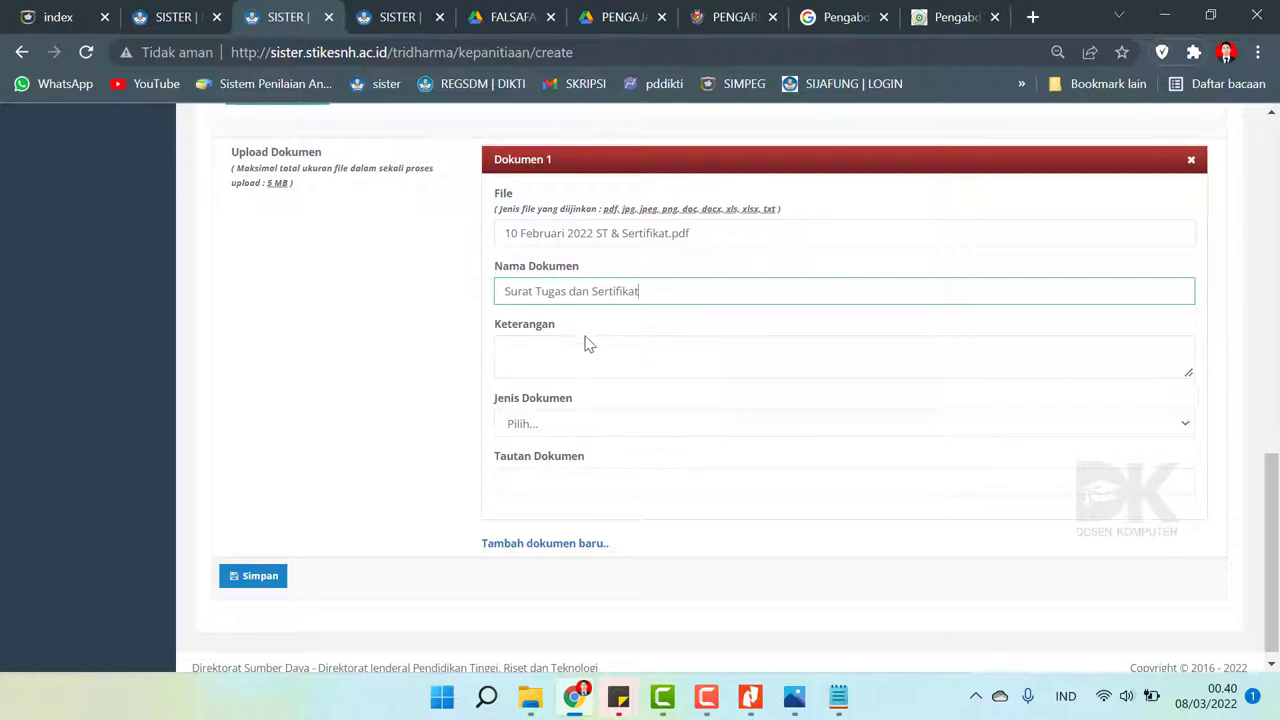
{"action": "left_click", "coordinate": [584, 349]}
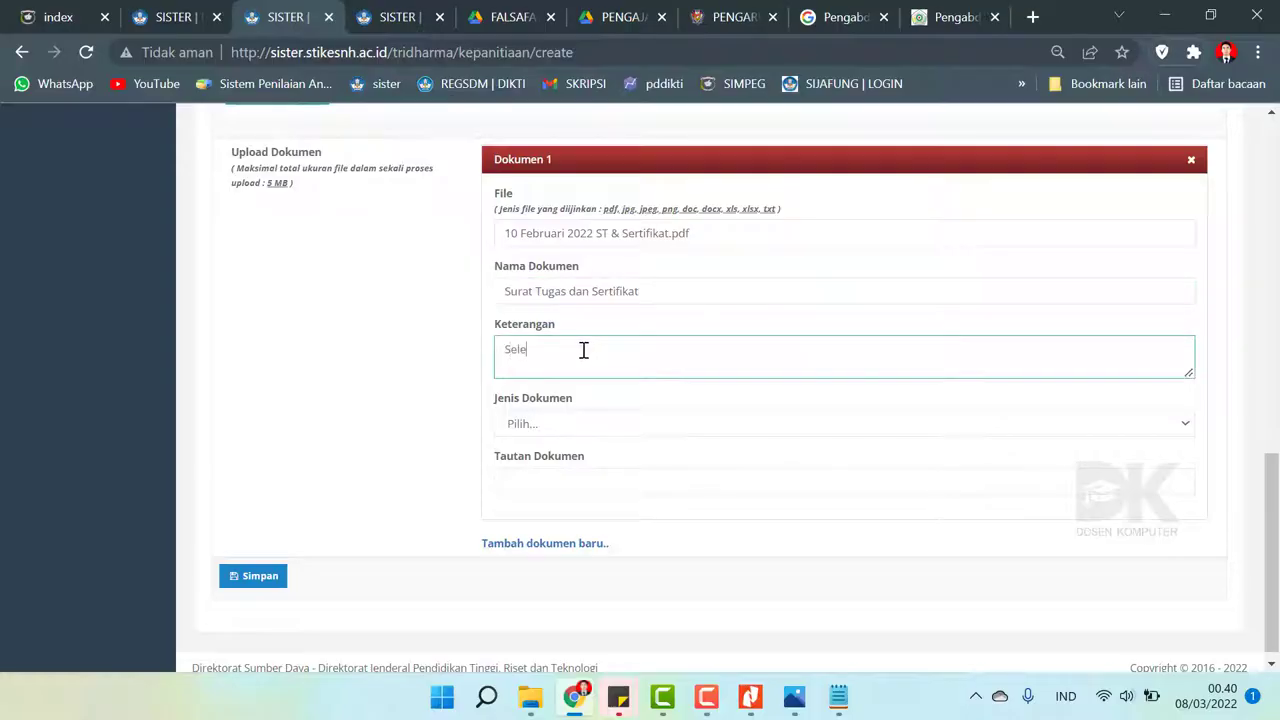
{"action": "left_click", "coordinate": [577, 424]}
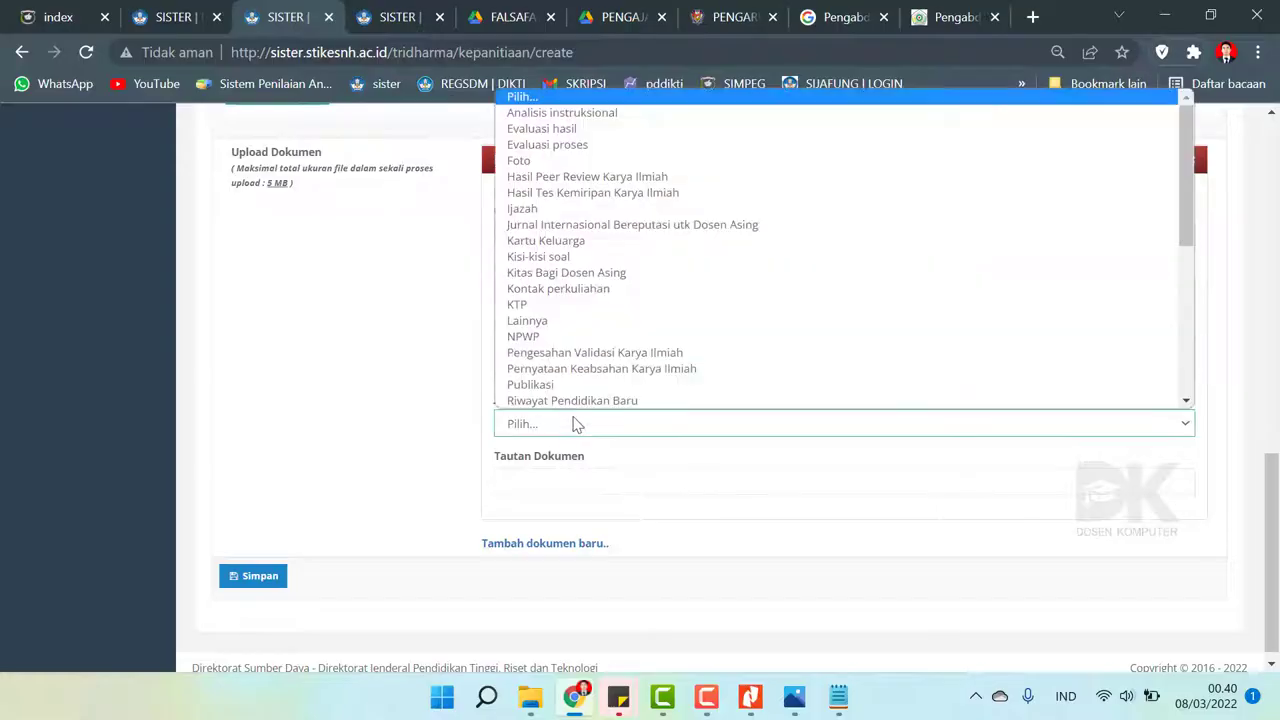
- Set Jenis Dokumen to Lainnya, then go to Google Drive for the file link
{"action": "key", "text": "a"}
{"action": "key", "text": "h"}
{"action": "key", "text": "h"}
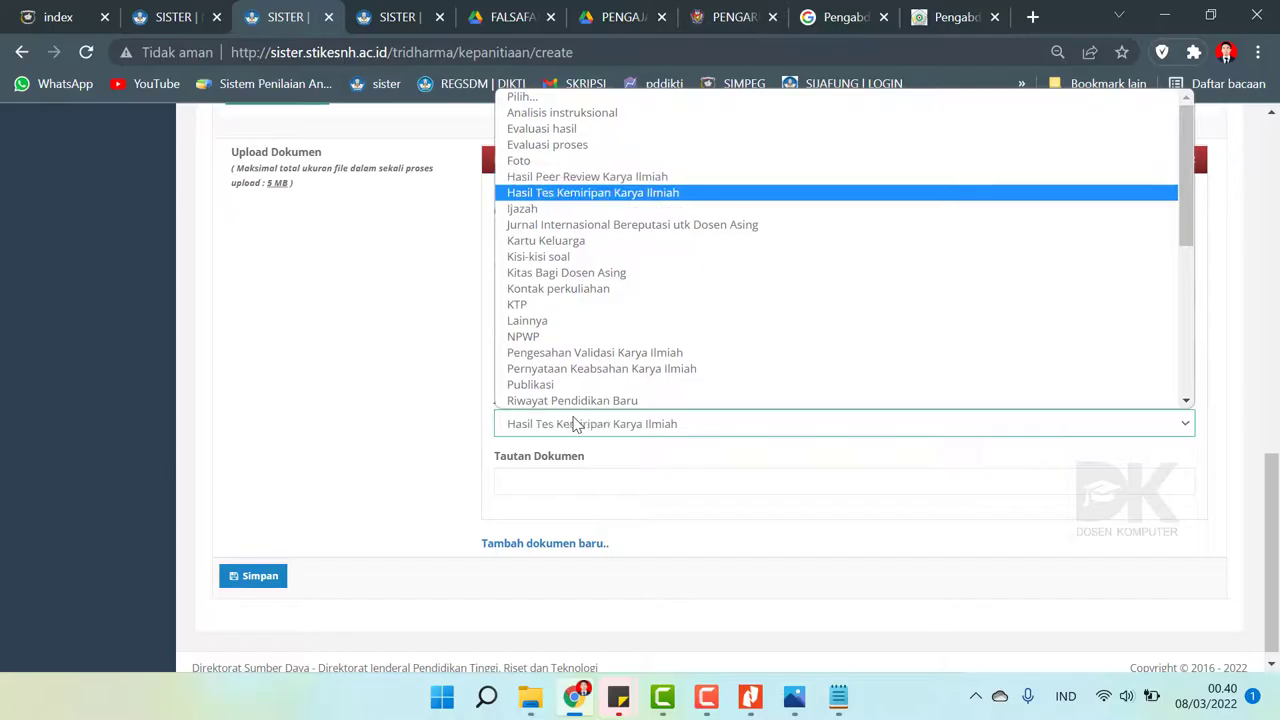
{"action": "key", "text": "n"}
{"action": "key", "text": "p"}
{"action": "key", "text": "u"}
{"action": "key", "text": "Up"}
{"action": "key", "text": "Up"}
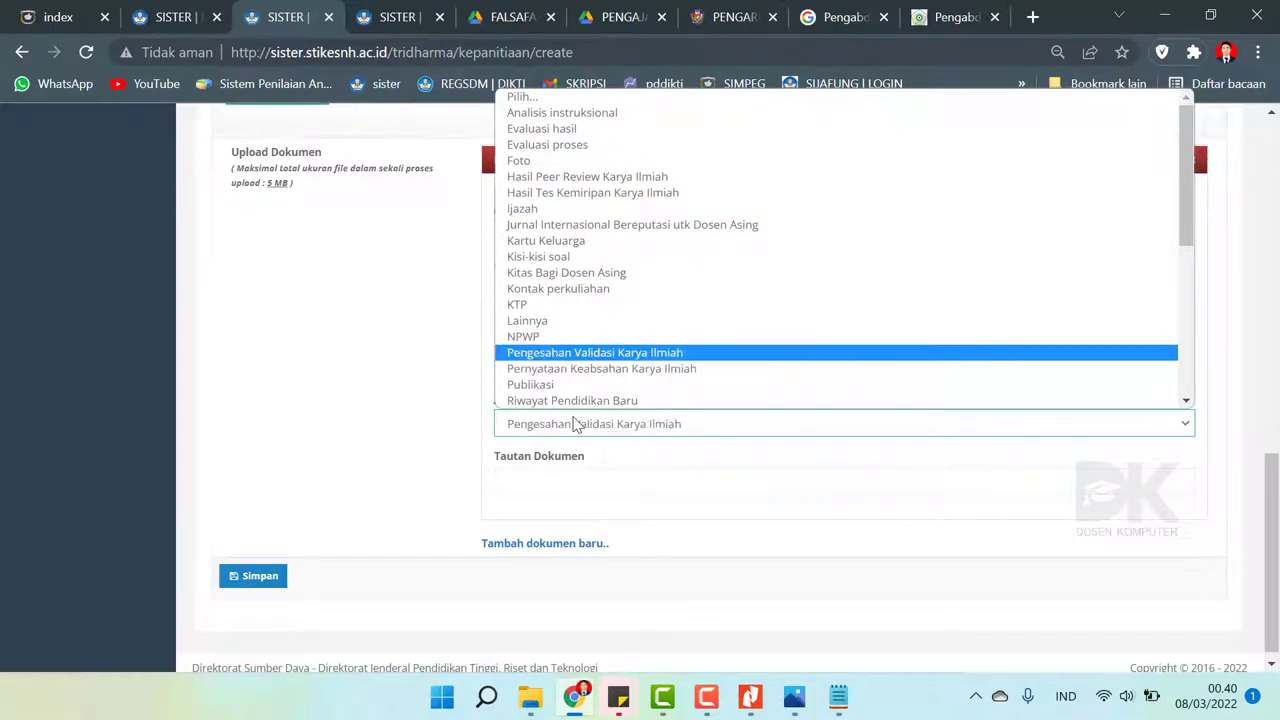
{"action": "key", "text": "l"}
{"action": "key", "text": "Down"}
{"action": "key", "text": "s"}
{"action": "key", "text": "s"}
{"action": "key", "text": "s"}
{"action": "key", "text": "Up"}
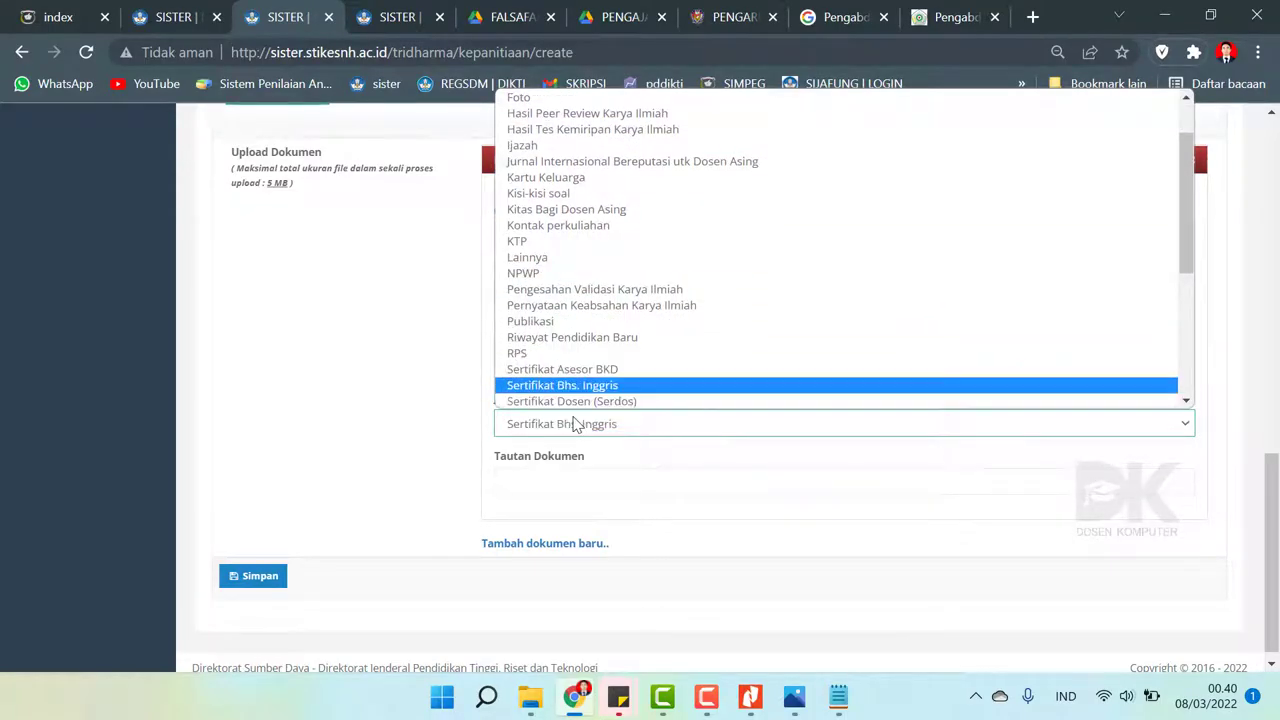
{"action": "key", "text": "k"}
{"action": "key", "text": "t"}
{"action": "key", "text": "Down"}
{"action": "key", "text": "Return"}
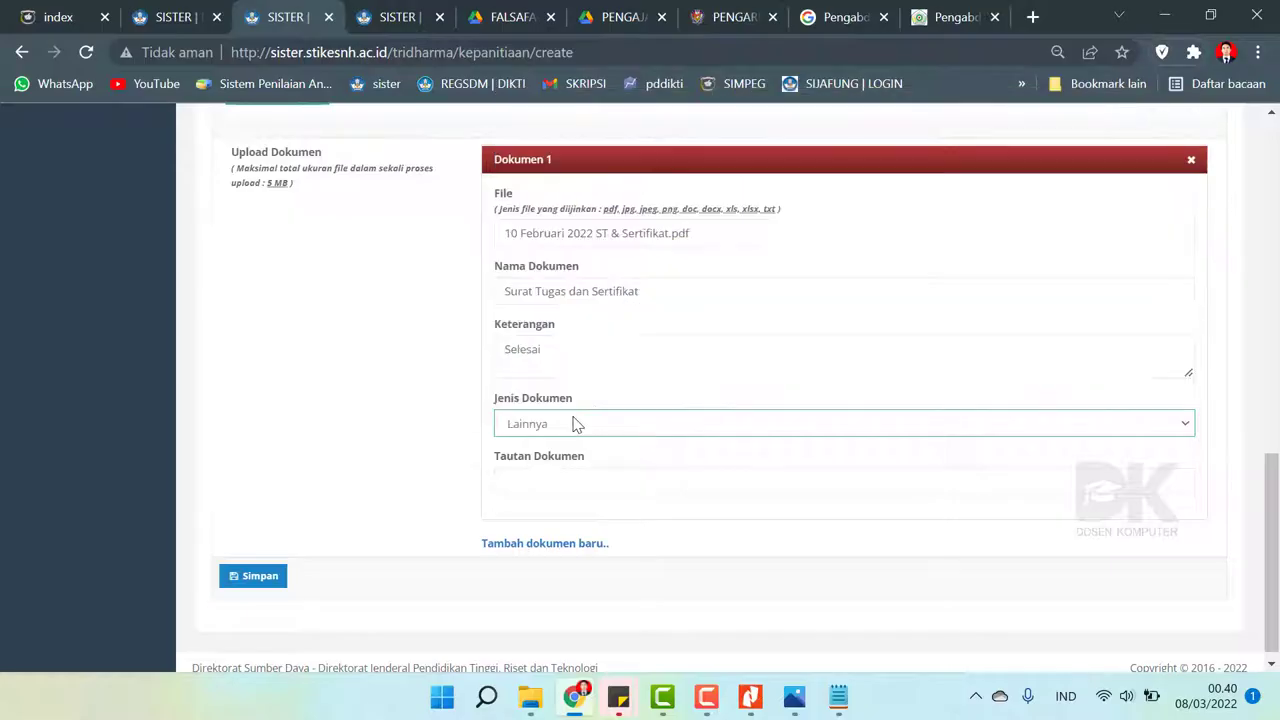
{"action": "left_click", "coordinate": [555, 484]}
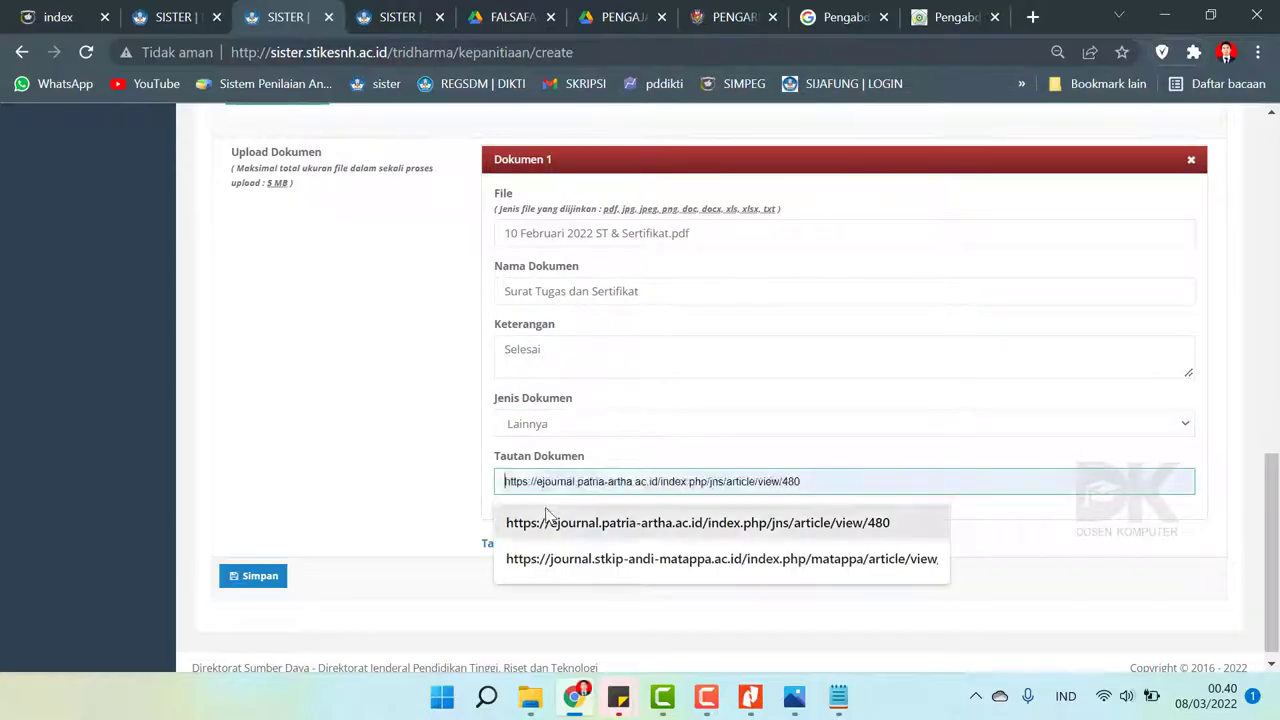
{"action": "left_click", "coordinate": [512, 17]}
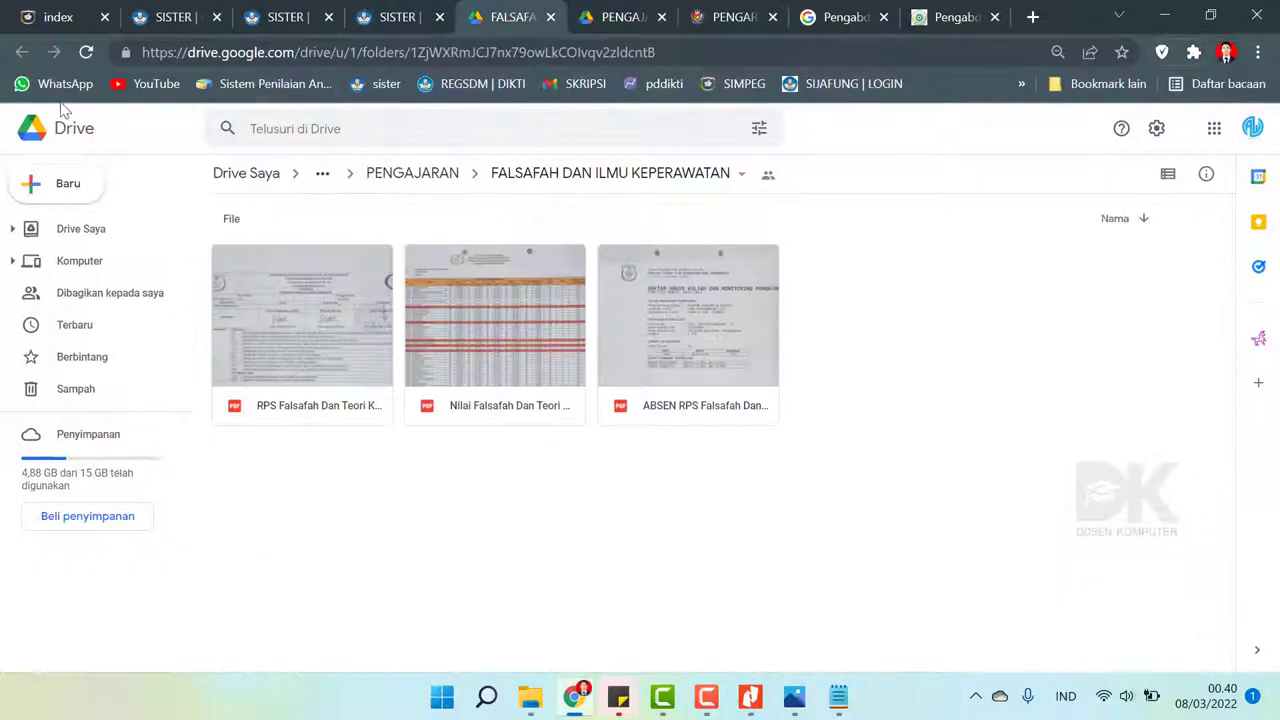
- Locate the 10 Februari 2022 certificate in Drive's PENUNJANG > SERTIFIKAT PELATIHAN folder
{"action": "left_click", "coordinate": [600, 12]}
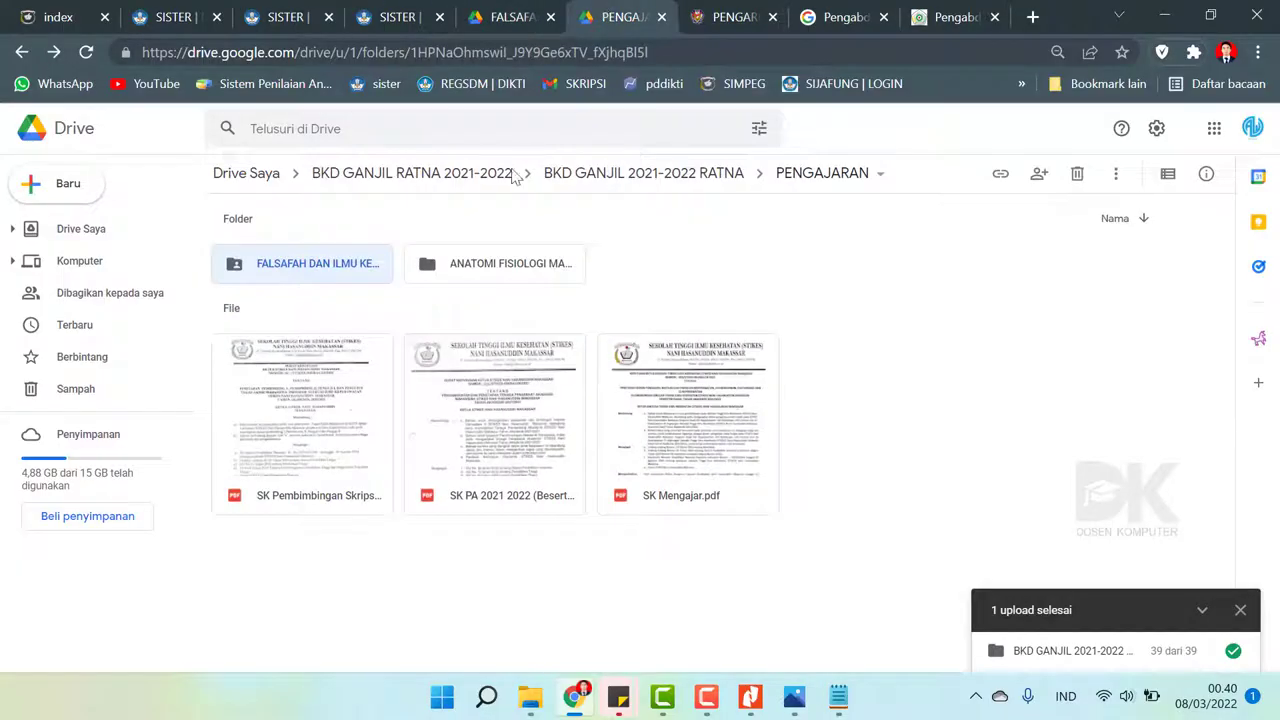
{"action": "left_click", "coordinate": [609, 176]}
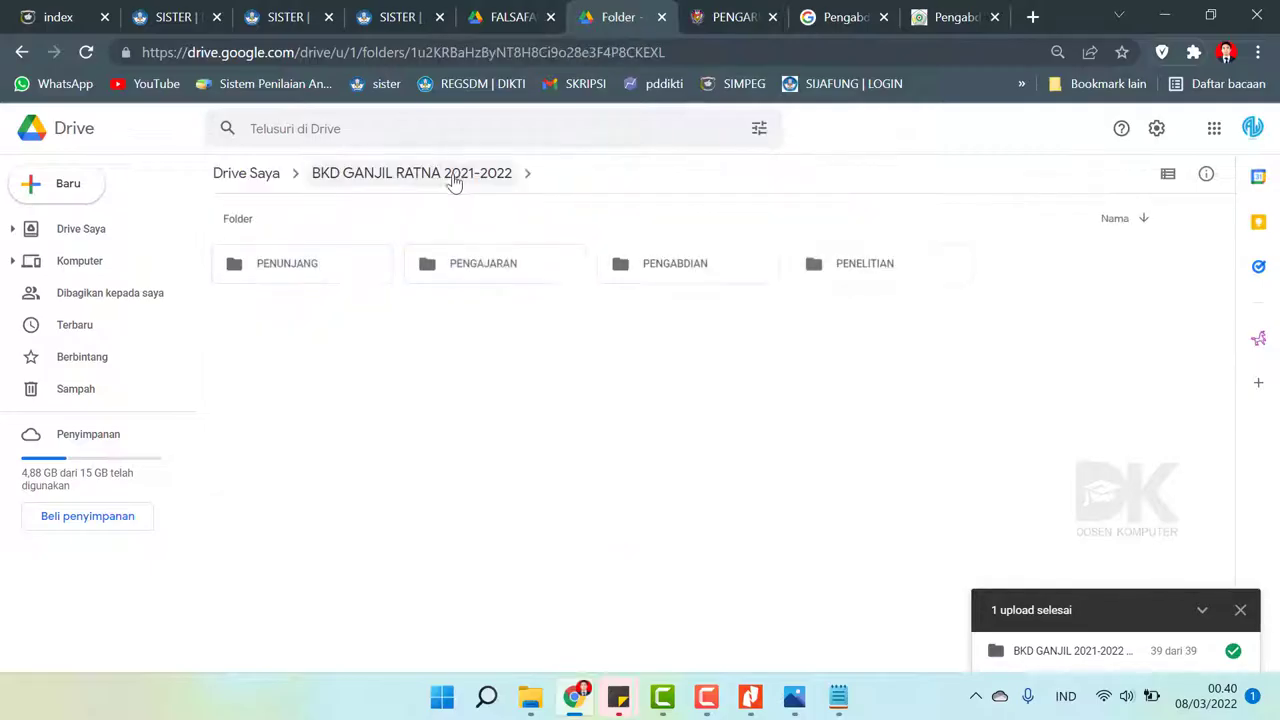
{"action": "double_click", "coordinate": [323, 277]}
{"action": "double_click", "coordinate": [323, 280]}
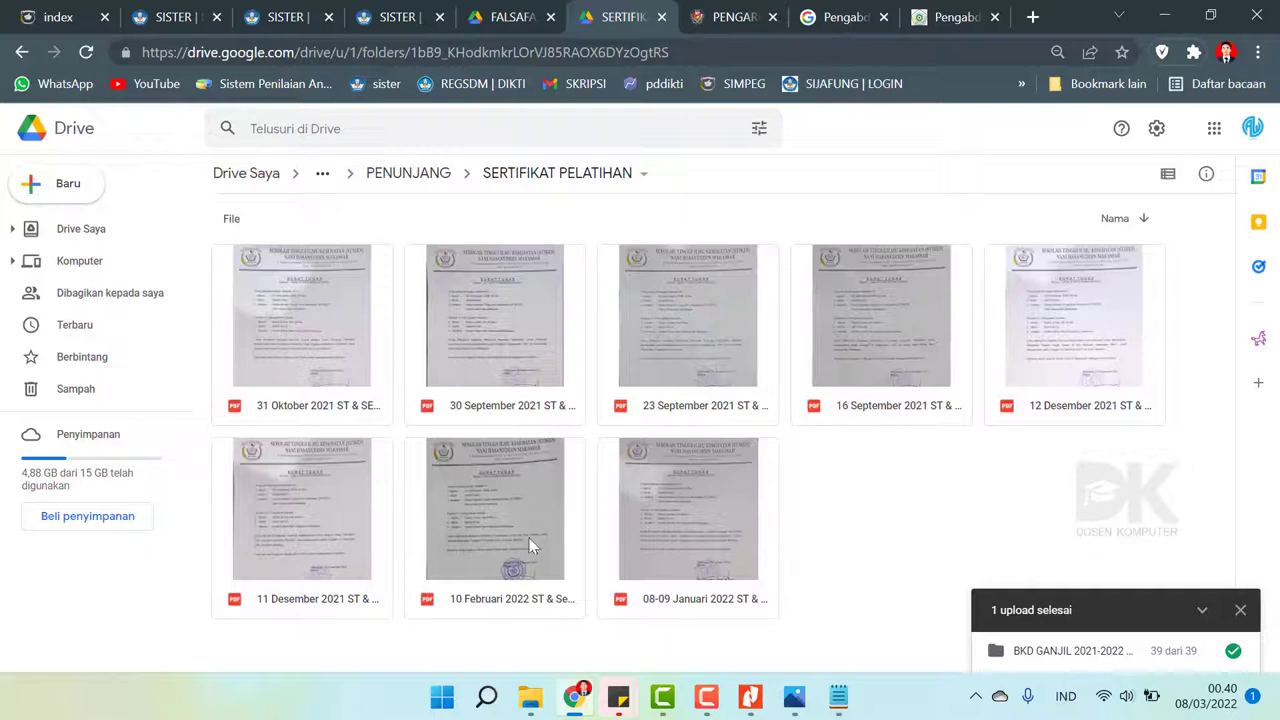
{"action": "left_click", "coordinate": [451, 505]}
- Share the file with anyone who has the link and copy that link
{"action": "right_click", "coordinate": [451, 505]}
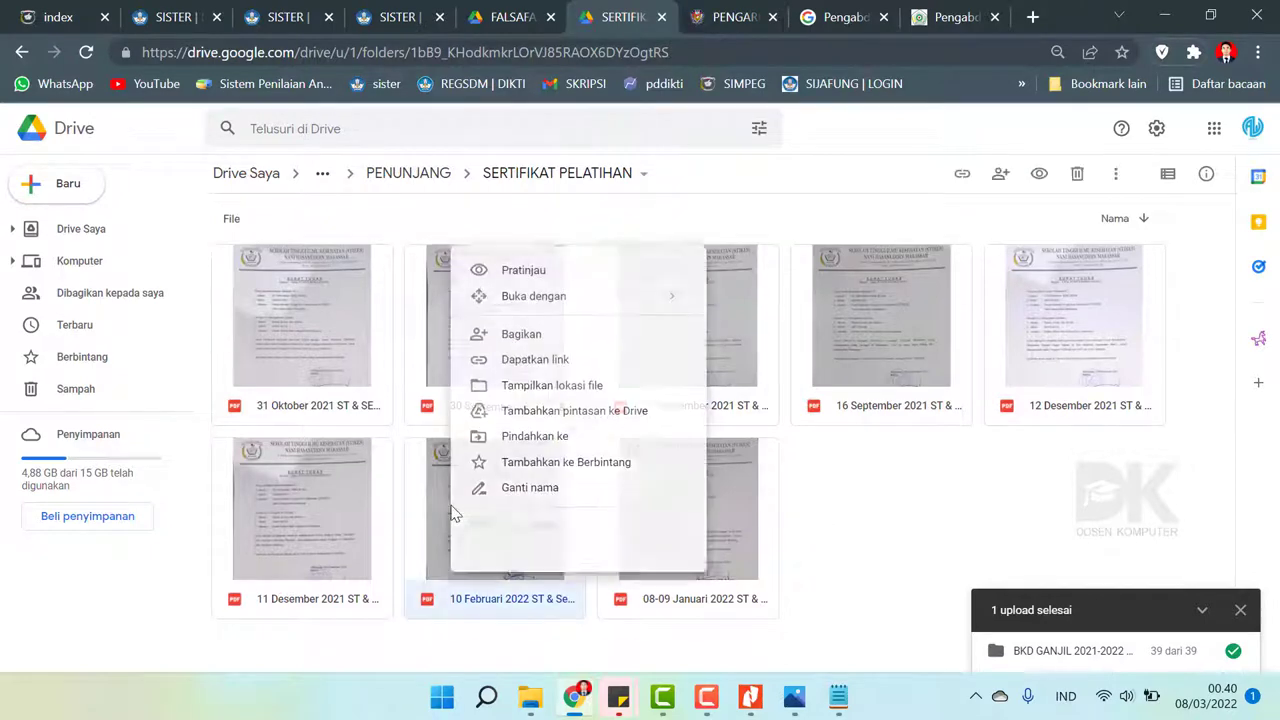
{"action": "left_click", "coordinate": [573, 362]}
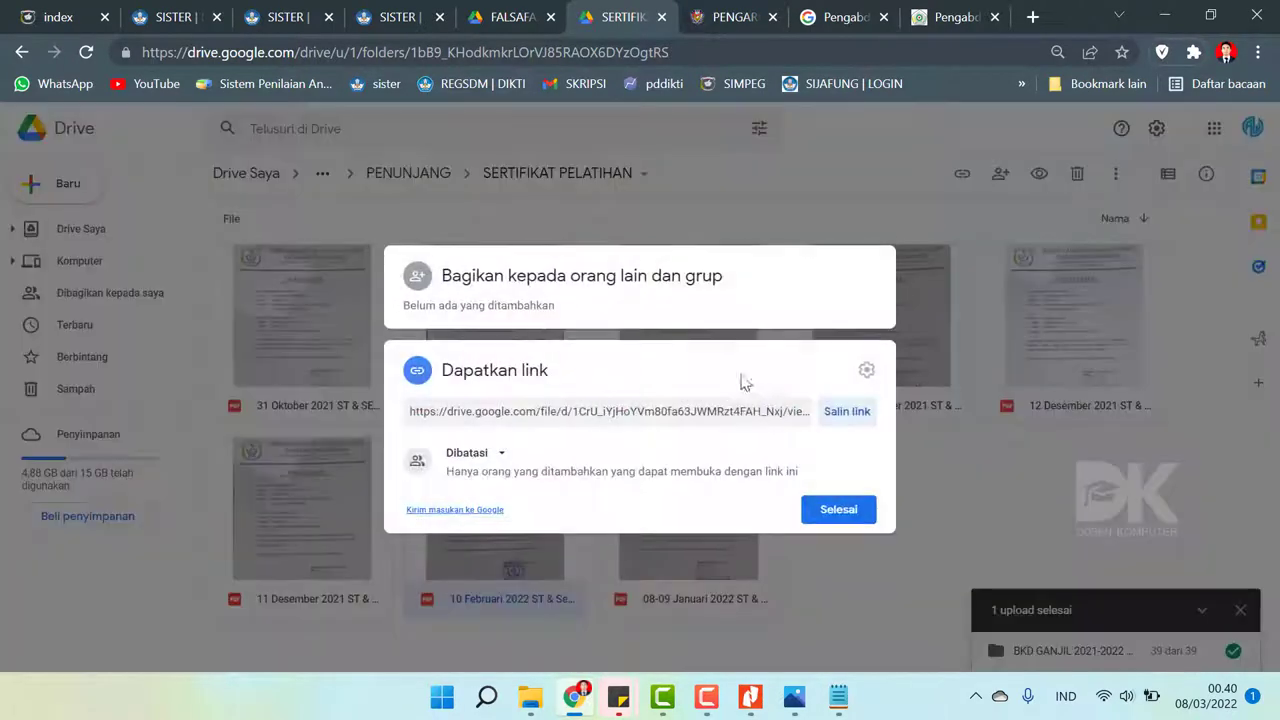
{"action": "left_click", "coordinate": [488, 455]}
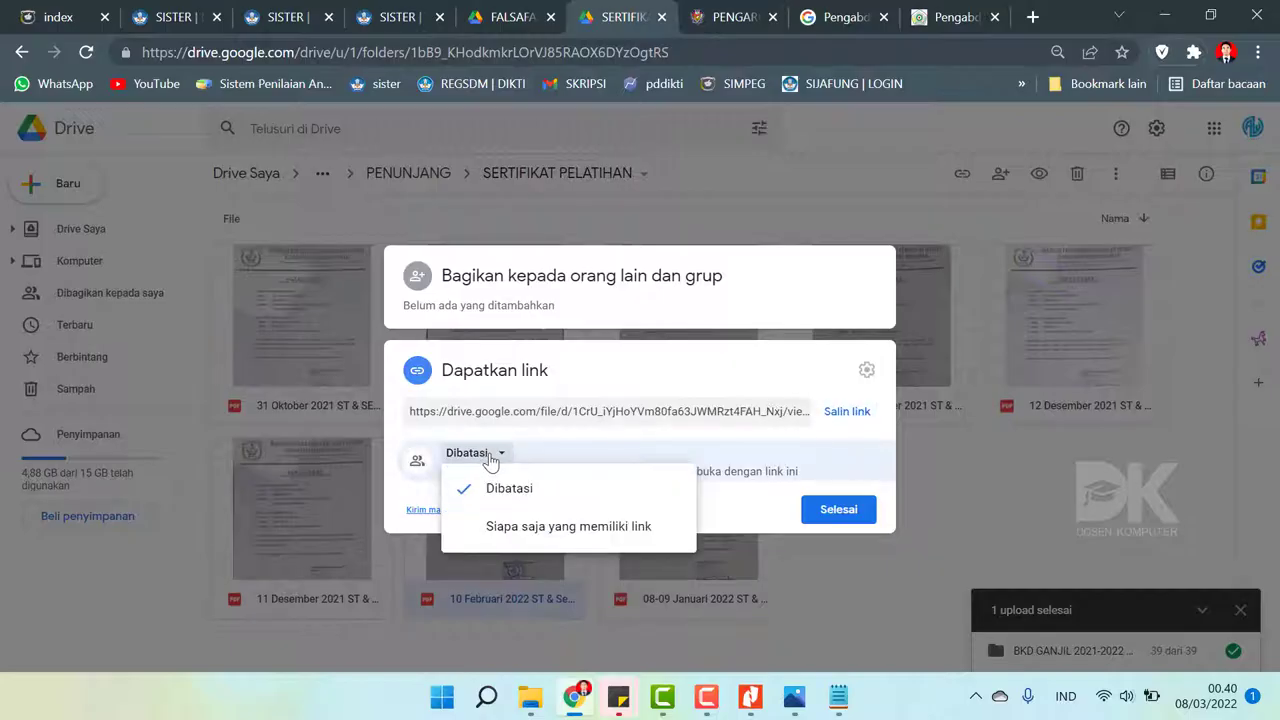
{"action": "left_click", "coordinate": [529, 526]}
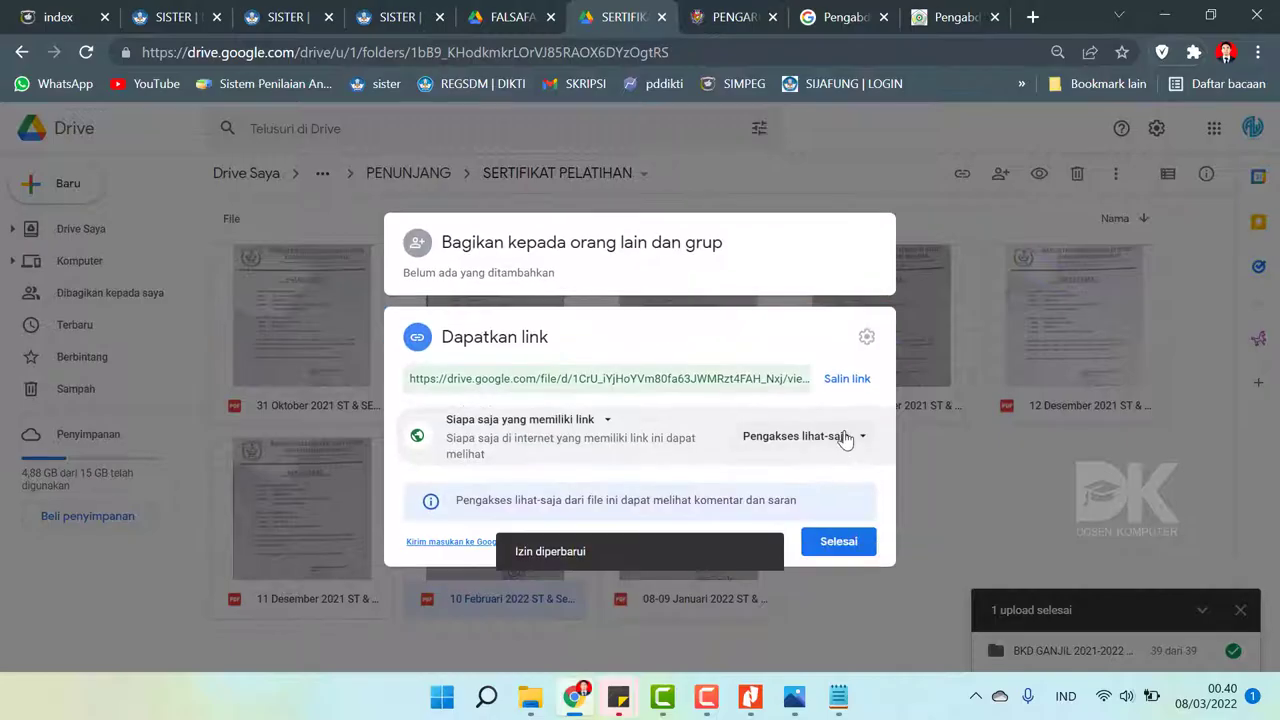
{"action": "left_click", "coordinate": [847, 379]}
{"action": "left_click", "coordinate": [838, 541]}
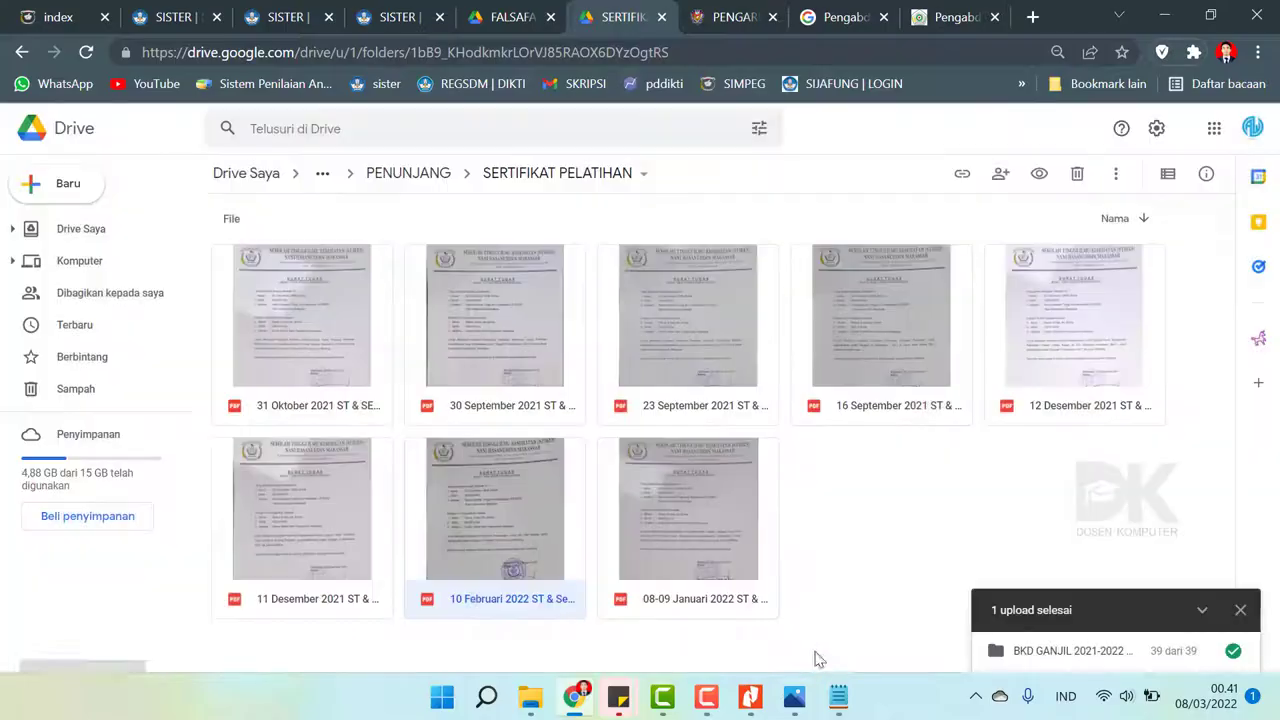
- Return to the SISTER activity entry form
{"action": "left_click", "coordinate": [575, 703]}
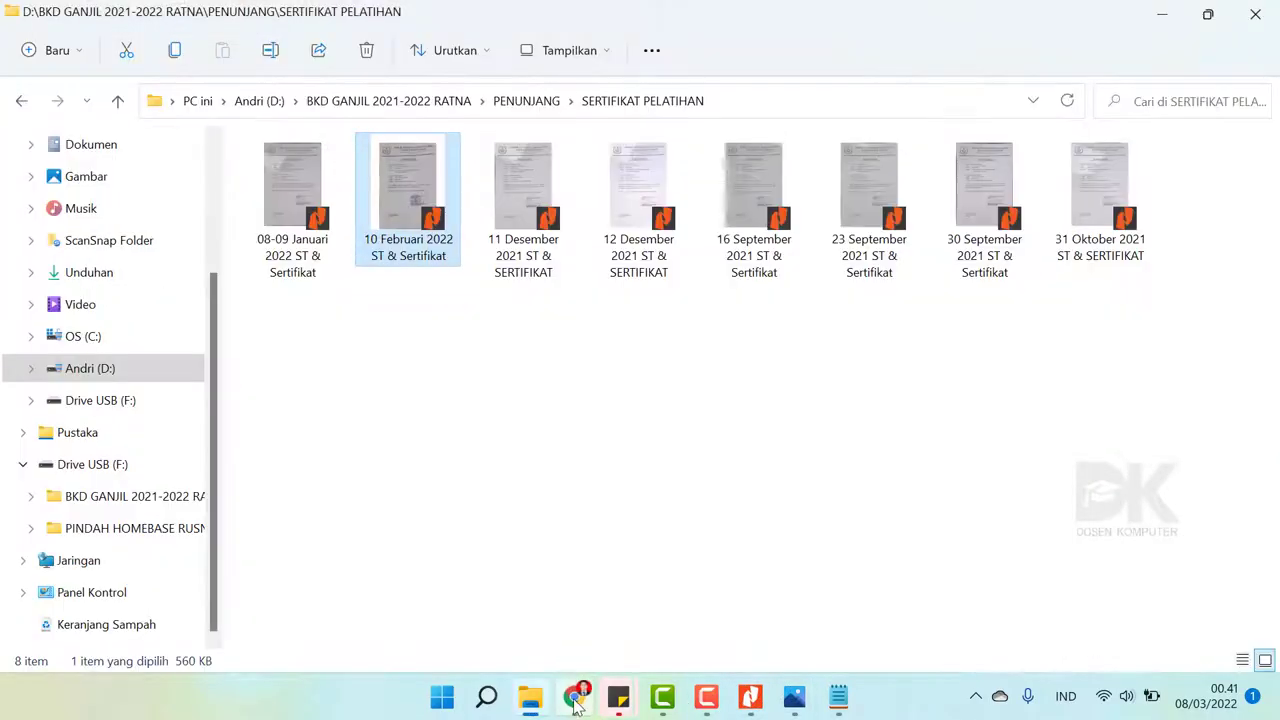
{"action": "left_click", "coordinate": [576, 700]}
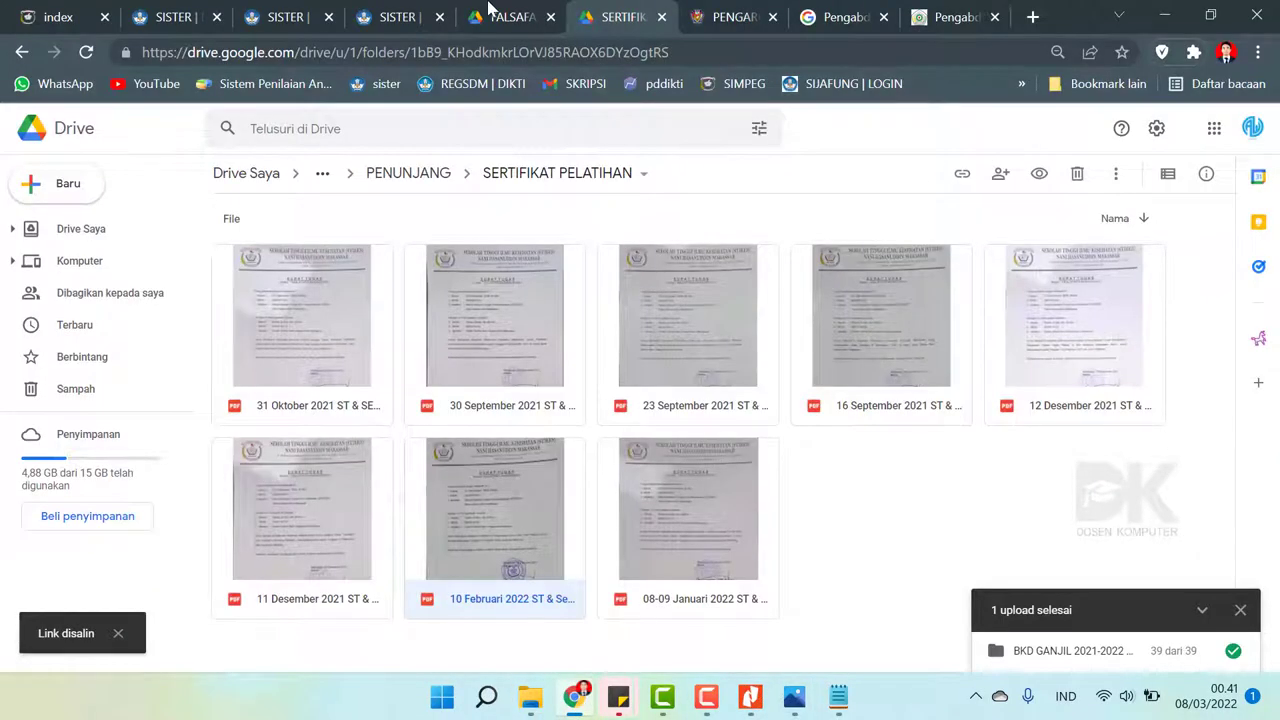
{"action": "left_click", "coordinate": [410, 12]}
{"action": "left_click", "coordinate": [262, 12]}
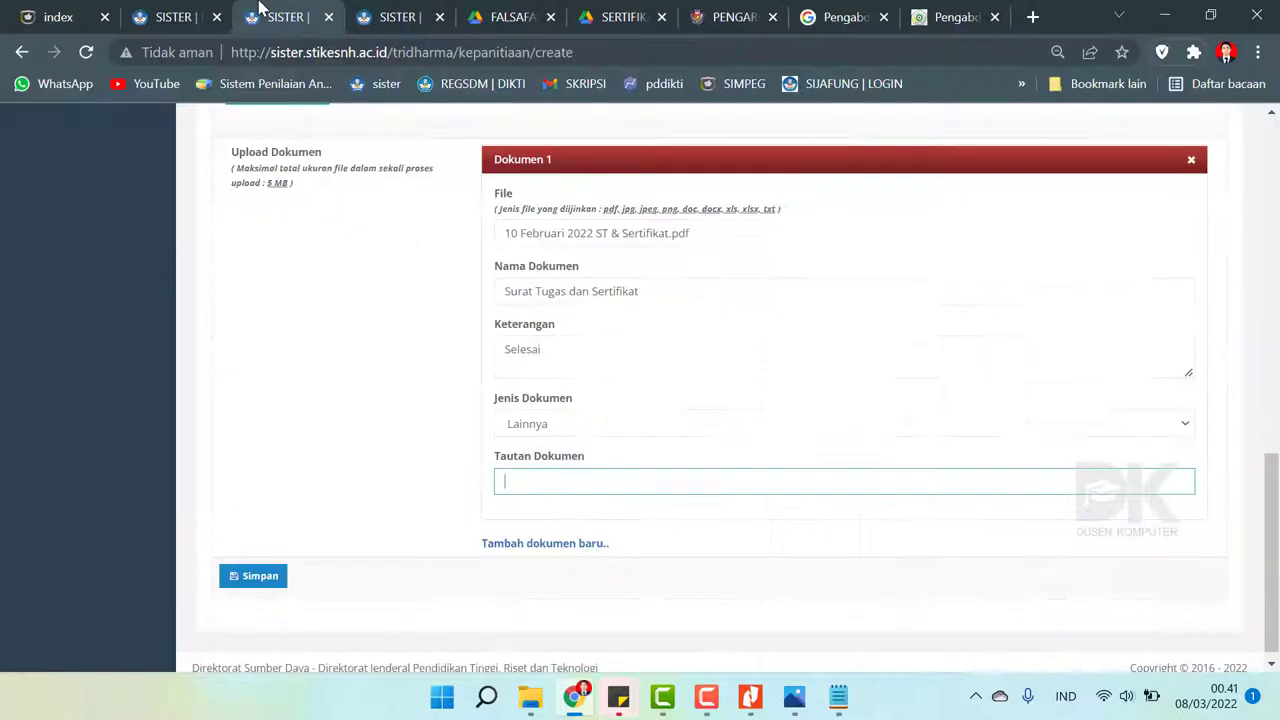
- Paste the Drive link into Tautan Dokumen and save the Penunjang Lain entry
{"action": "left_click", "coordinate": [608, 482]}
{"action": "key", "text": "ctrl+v"}
{"action": "scroll", "coordinate": [320, 491], "scroll_direction": "up", "scroll_amount": 2}
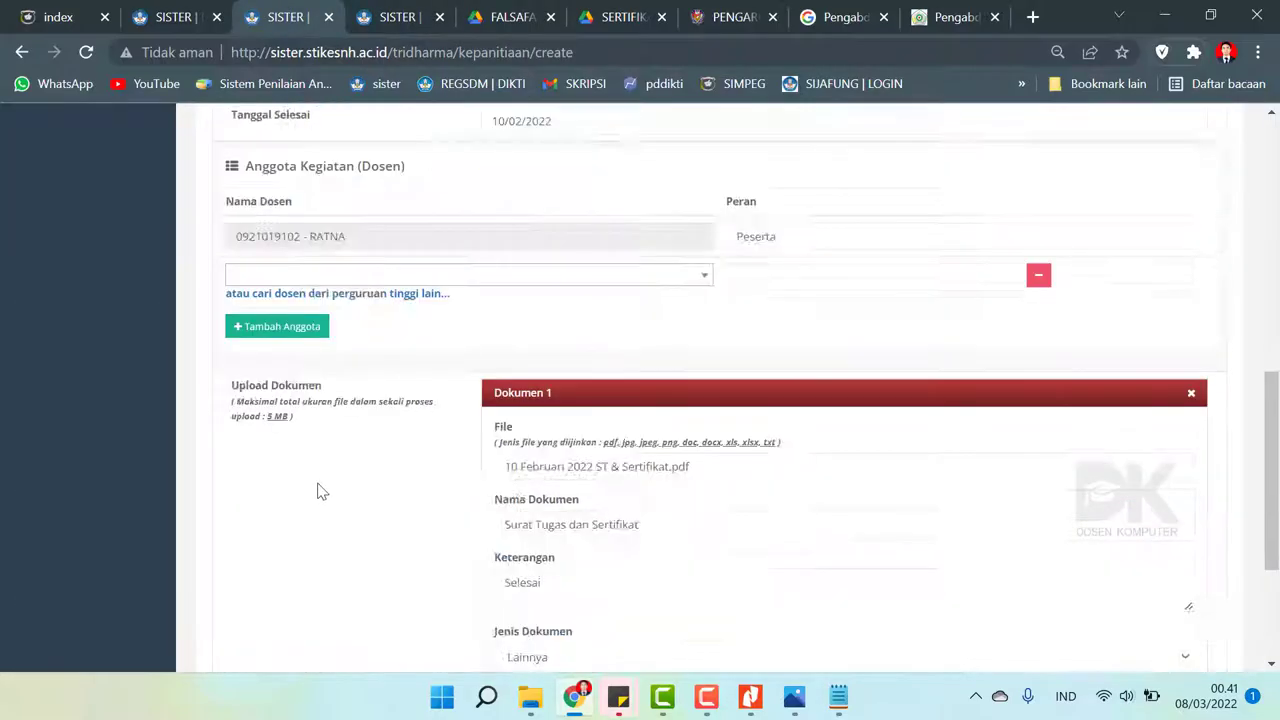
{"action": "scroll", "coordinate": [320, 491], "scroll_direction": "up", "scroll_amount": 3}
{"action": "scroll", "coordinate": [317, 495], "scroll_direction": "down", "scroll_amount": 5}
{"action": "left_click", "coordinate": [258, 566]}
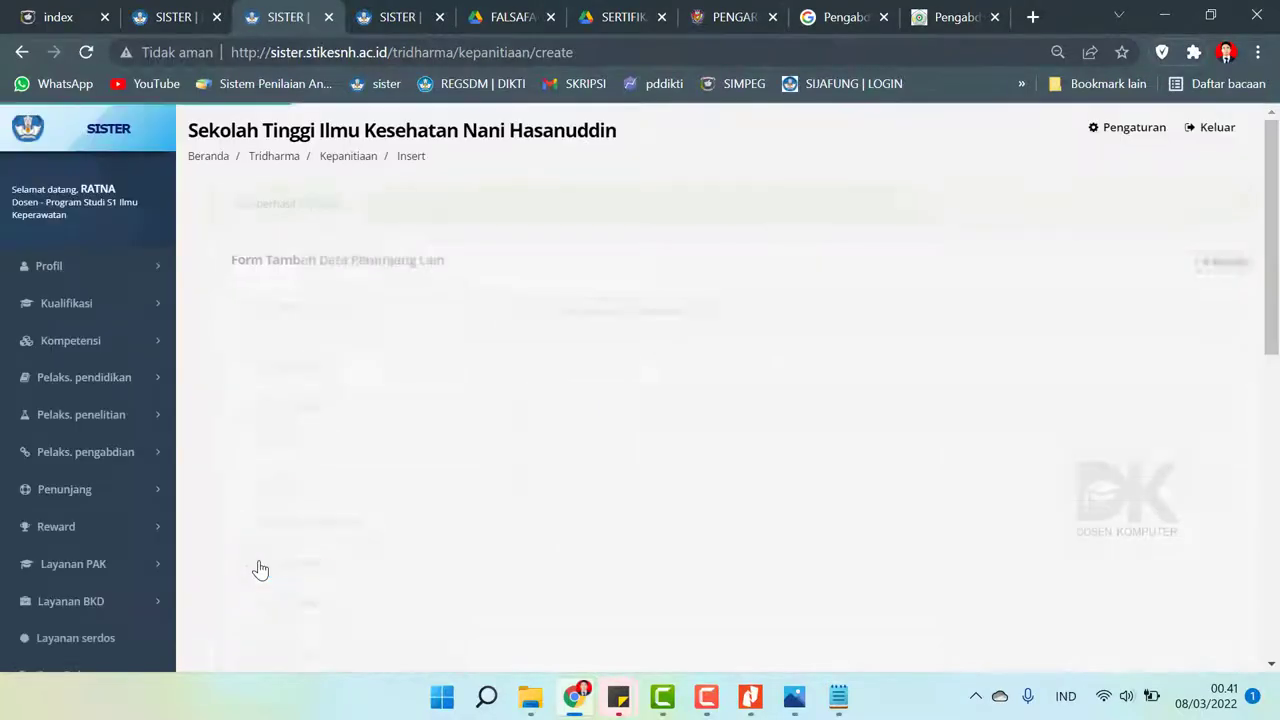
{"action": "scroll", "coordinate": [251, 420], "scroll_direction": "down", "scroll_amount": 2}
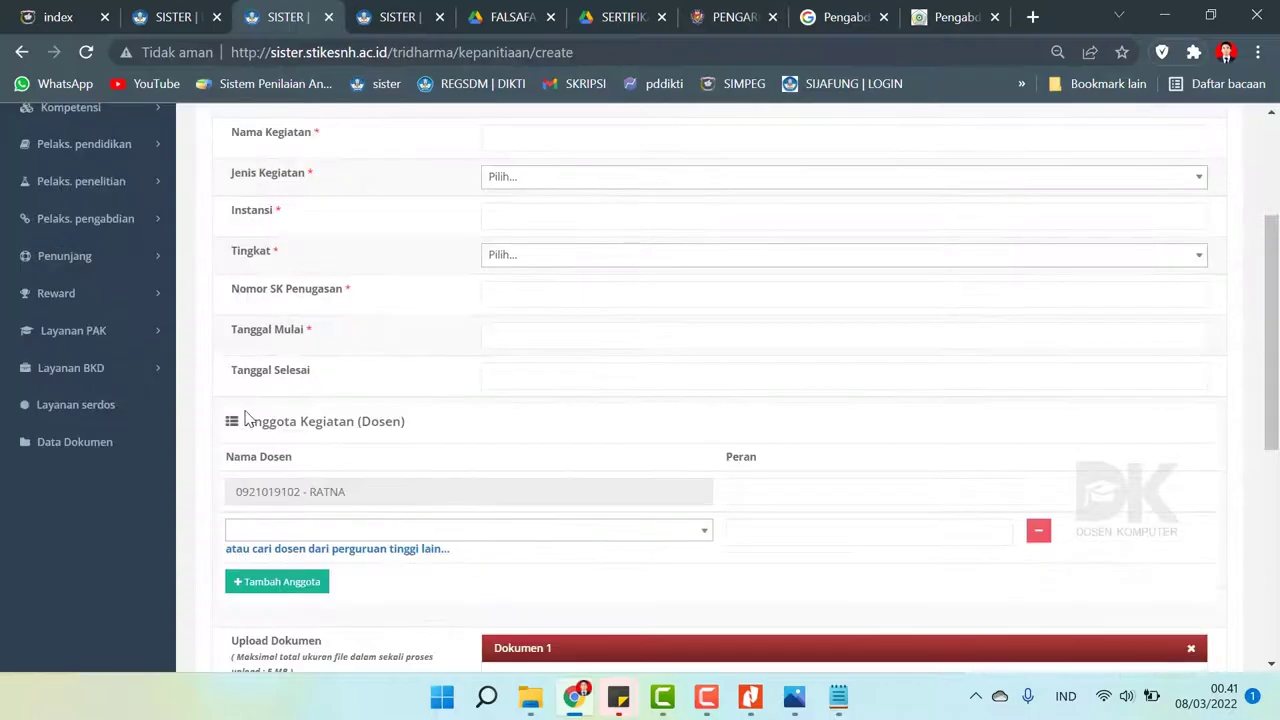
{"action": "left_click", "coordinate": [94, 382]}
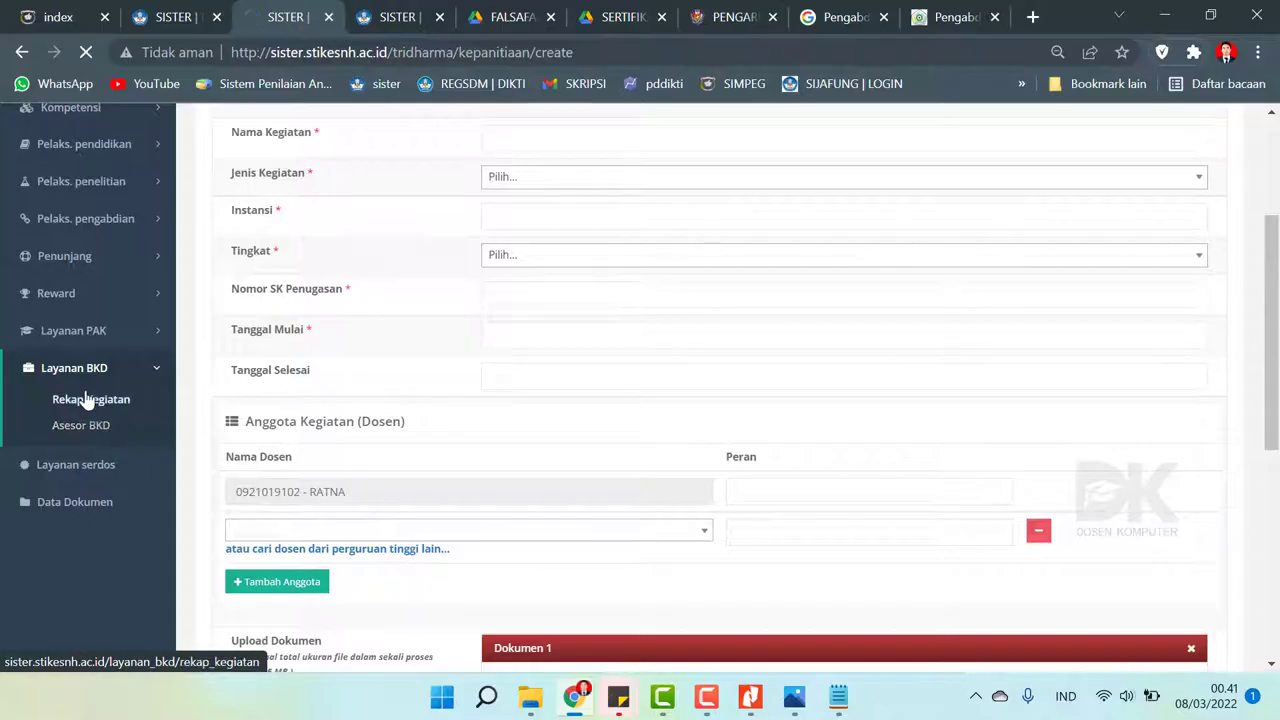
- Start the 2021/2022 Ganjil performance report and pull supporting activity data into section F
{"action": "left_click", "coordinate": [88, 399]}
{"action": "left_click", "coordinate": [992, 476]}
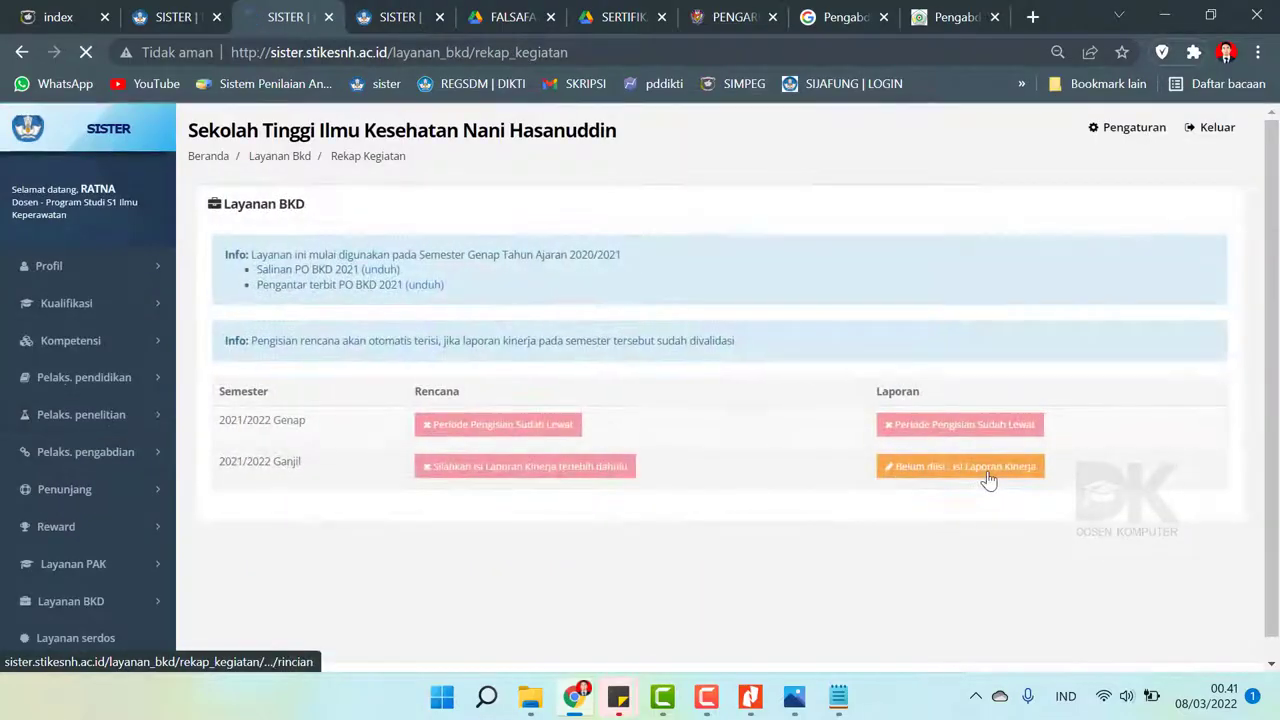
{"action": "left_click", "coordinate": [1056, 393]}
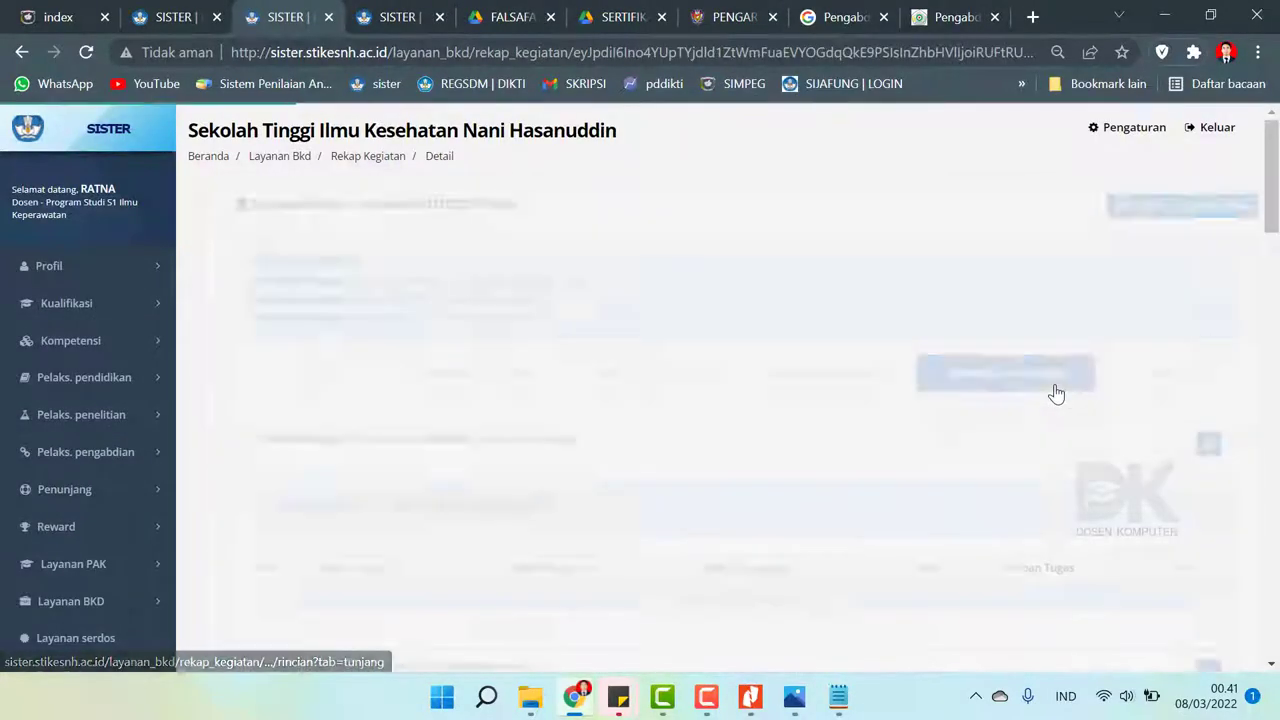
{"action": "left_click_drag", "start_coordinate": [1273, 177], "coordinate": [1275, 440]}
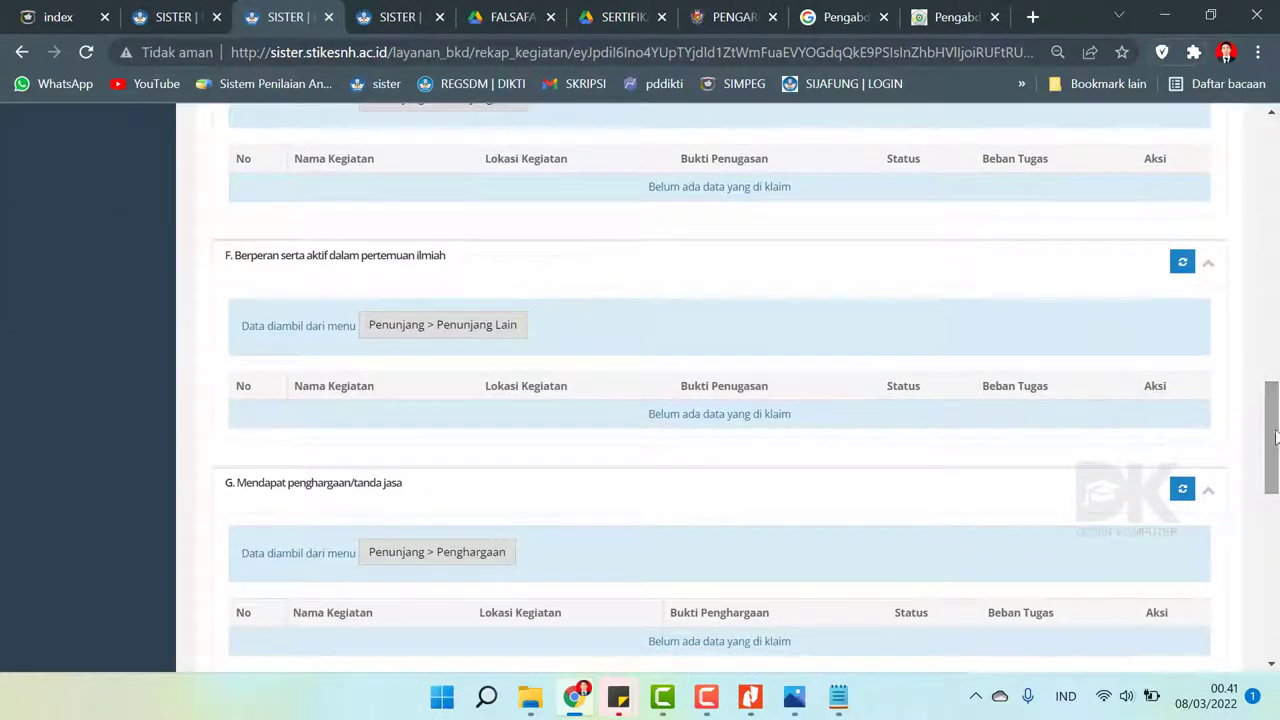
{"action": "left_click", "coordinate": [1181, 264]}
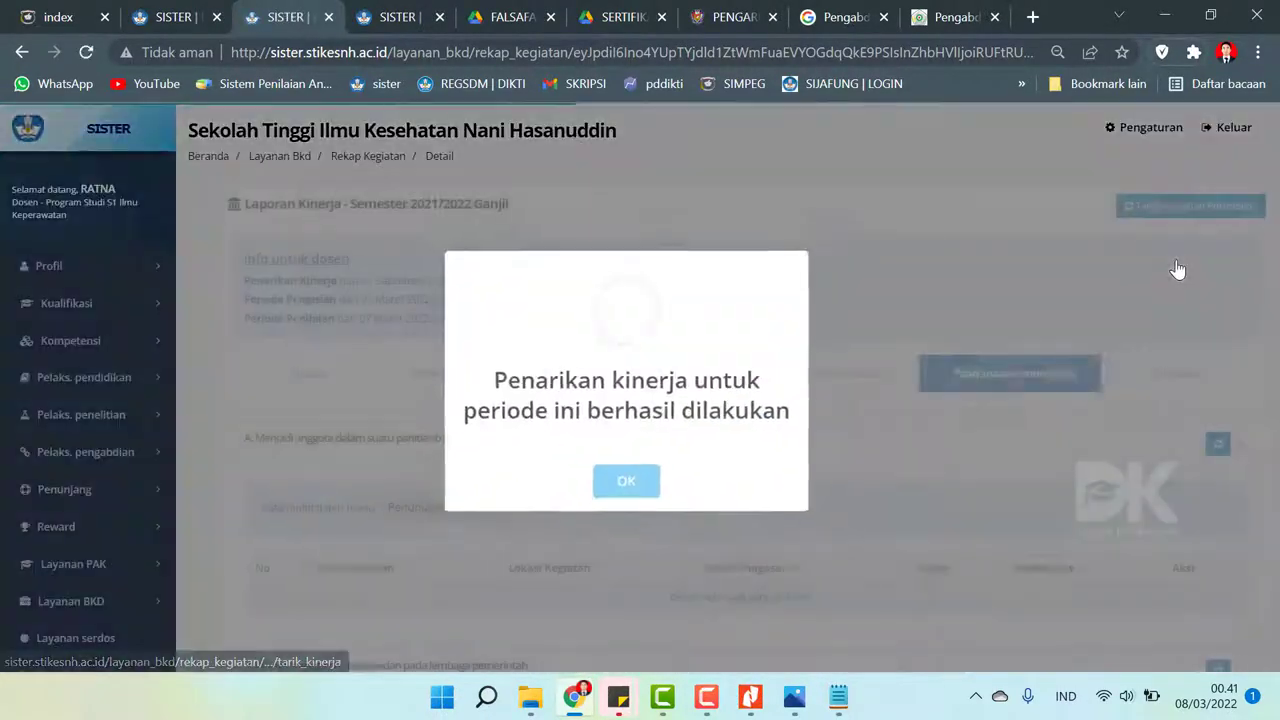
{"action": "left_click", "coordinate": [626, 484]}
- Check the Simpulan totals of 14.625 SKS, then return to the Pelaksanaan Penunjang tab
{"action": "scroll", "coordinate": [478, 332], "scroll_direction": "down", "scroll_amount": 15}
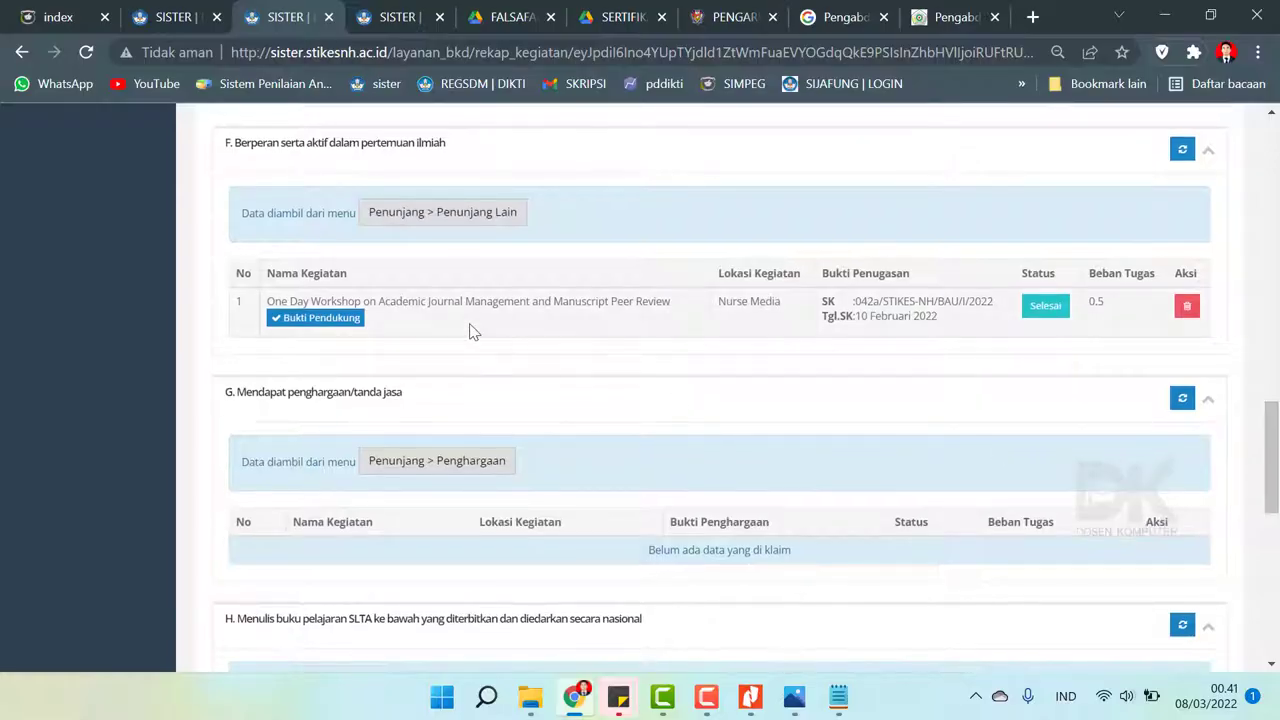
{"action": "scroll", "coordinate": [1270, 430], "scroll_direction": "up", "scroll_amount": 15}
{"action": "left_click", "coordinate": [1160, 373]}
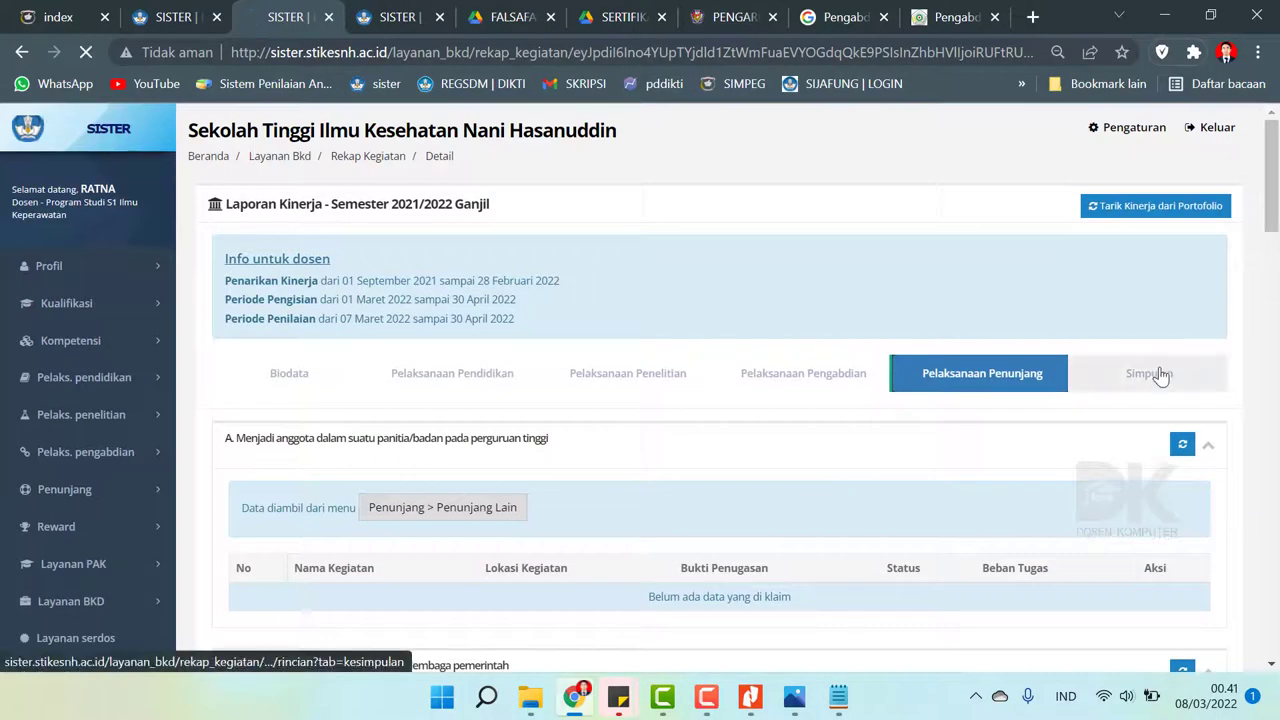
{"action": "scroll", "coordinate": [1274, 440], "scroll_direction": "down", "scroll_amount": 3}
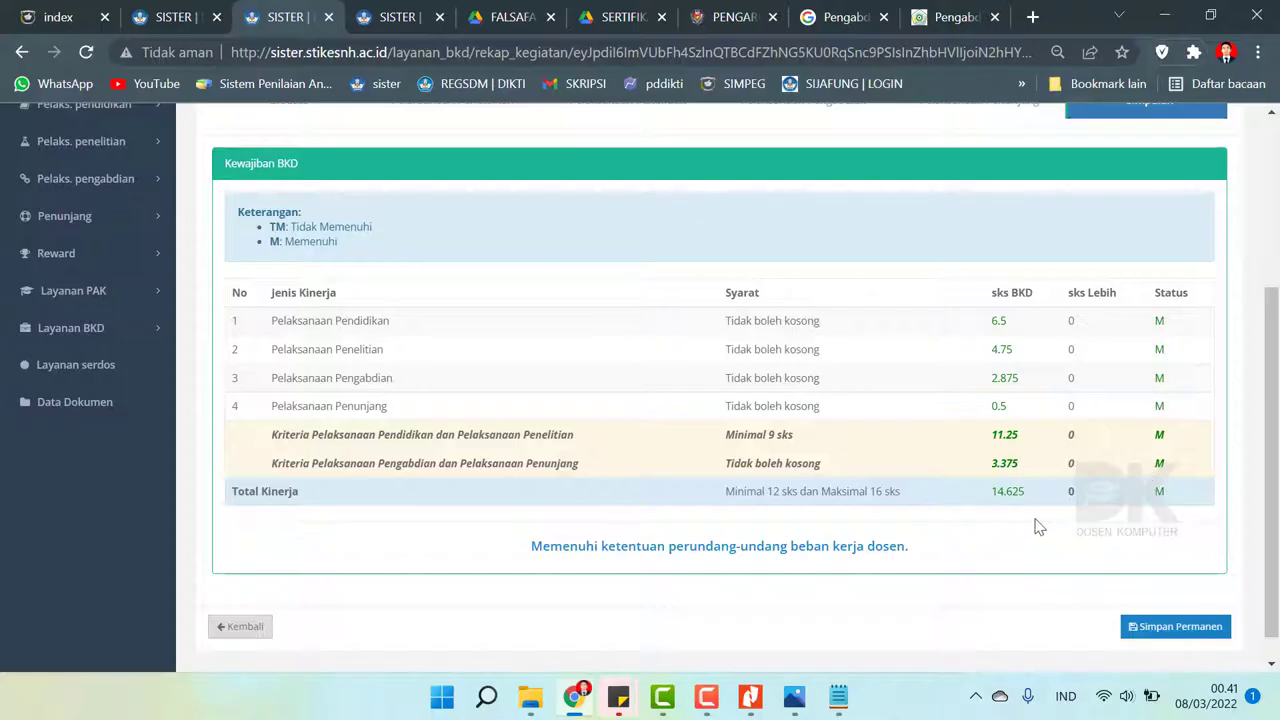
{"action": "scroll", "coordinate": [1257, 472], "scroll_direction": "up", "scroll_amount": 1}
{"action": "scroll", "coordinate": [1257, 472], "scroll_direction": "down", "scroll_amount": 2}
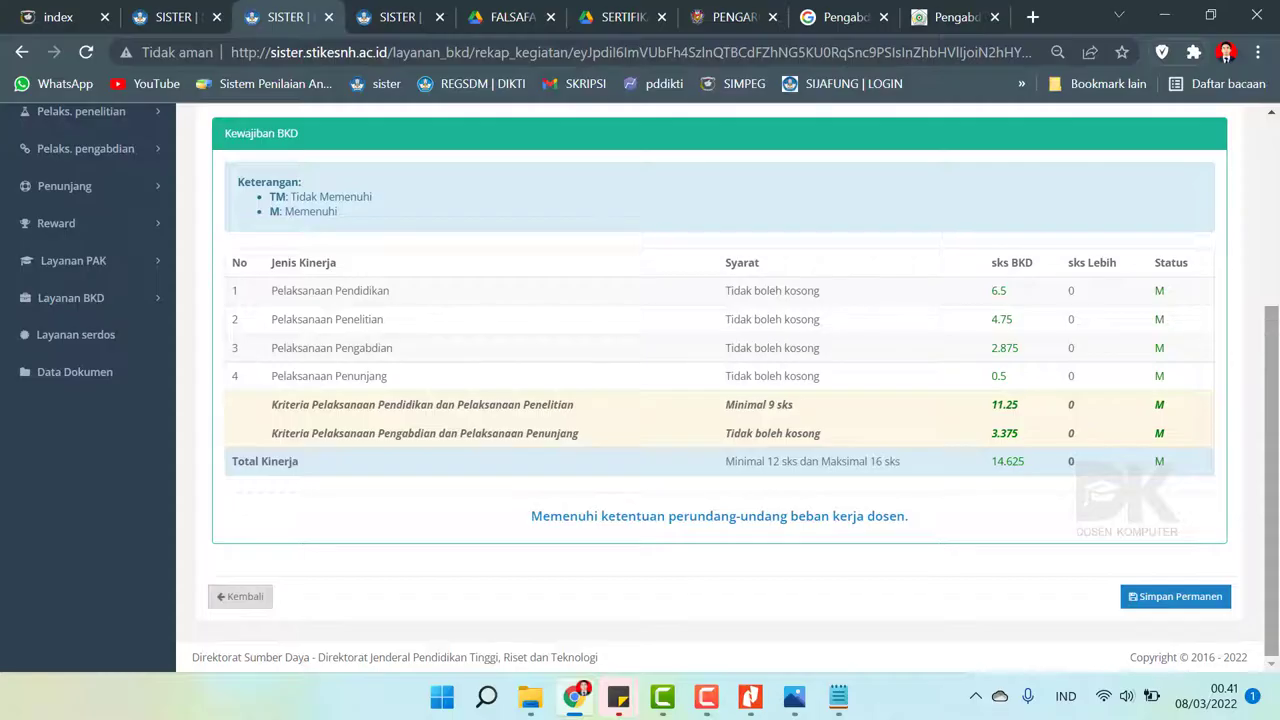
{"action": "scroll", "coordinate": [935, 390], "scroll_direction": "up", "scroll_amount": 3}
{"action": "left_click", "coordinate": [935, 388]}
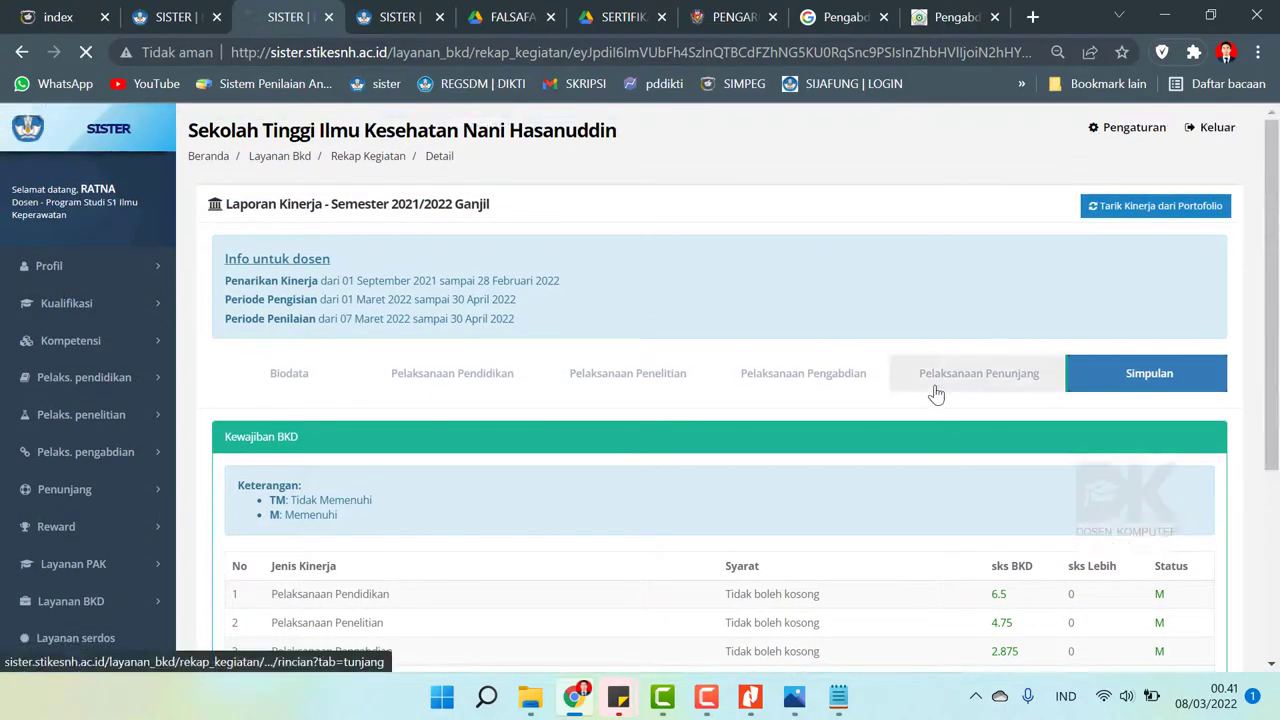
{"action": "left_click", "coordinate": [84, 490]}
- Add a new Penunjang Lain record and show the SERTIFIKAT PELATIHAN folder in File Explorer
{"action": "left_click", "coordinate": [99, 576]}
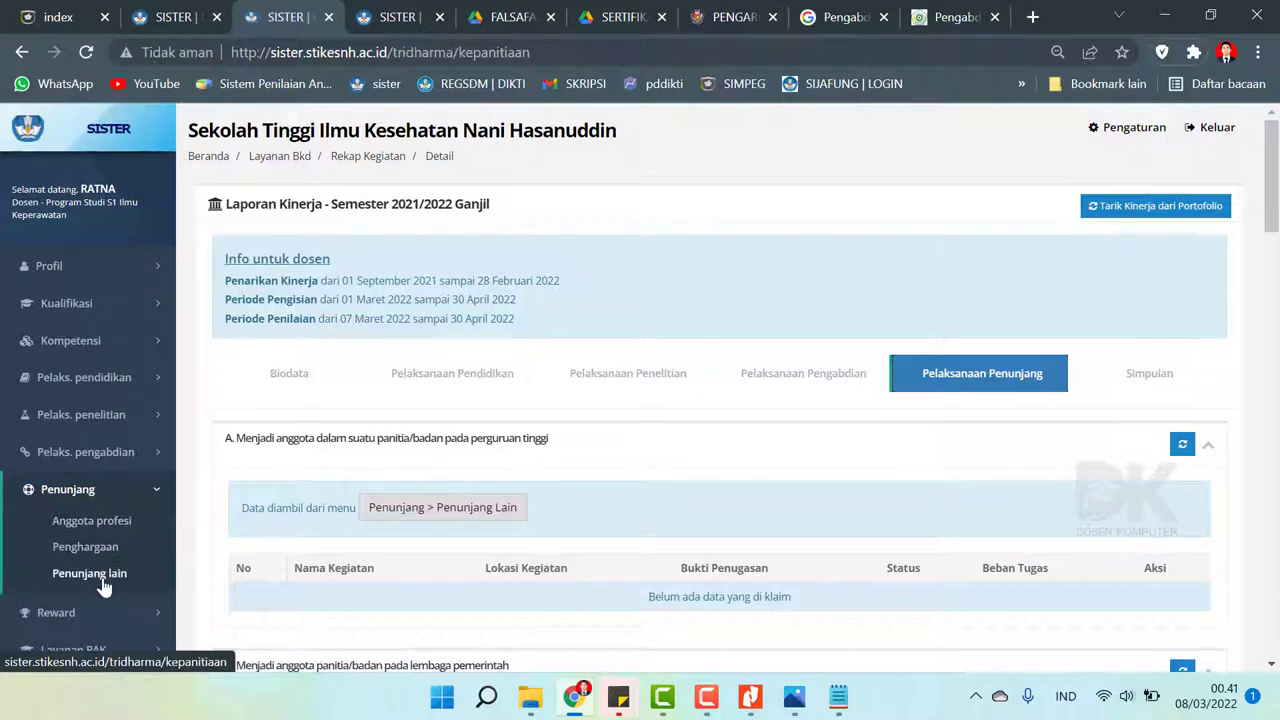
{"action": "left_click", "coordinate": [238, 250]}
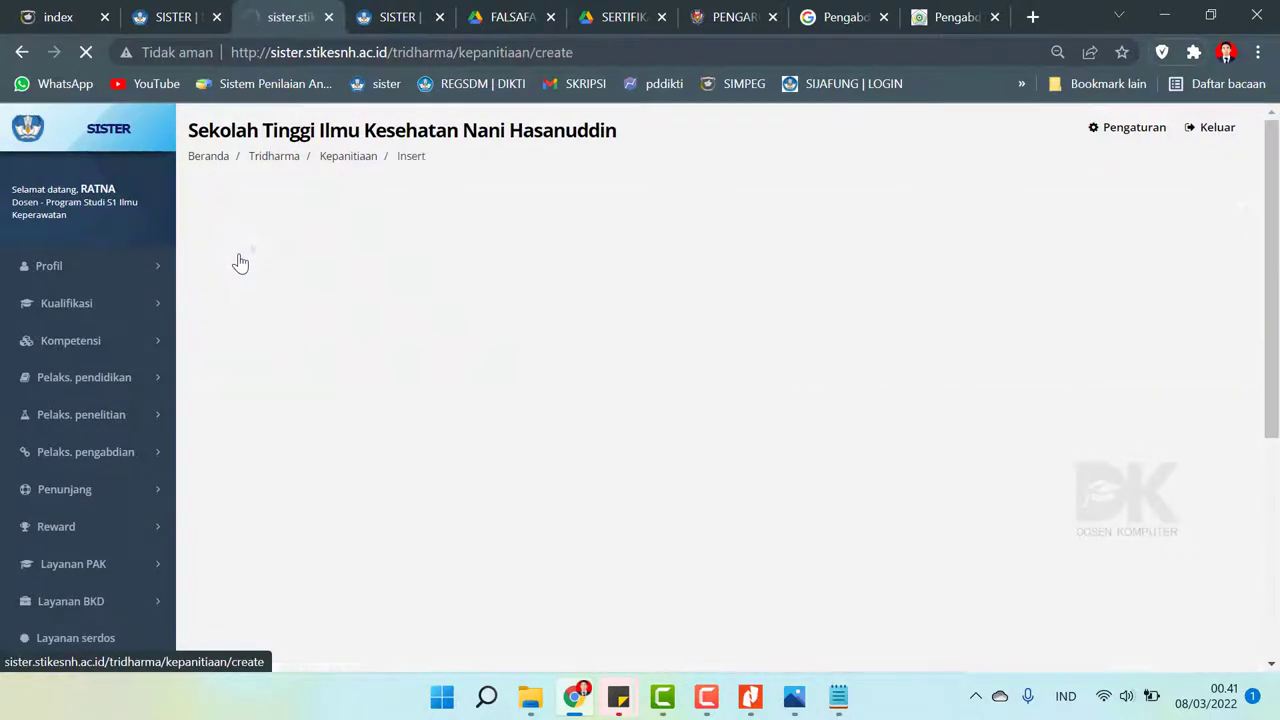
{"action": "left_click", "coordinate": [586, 262]}
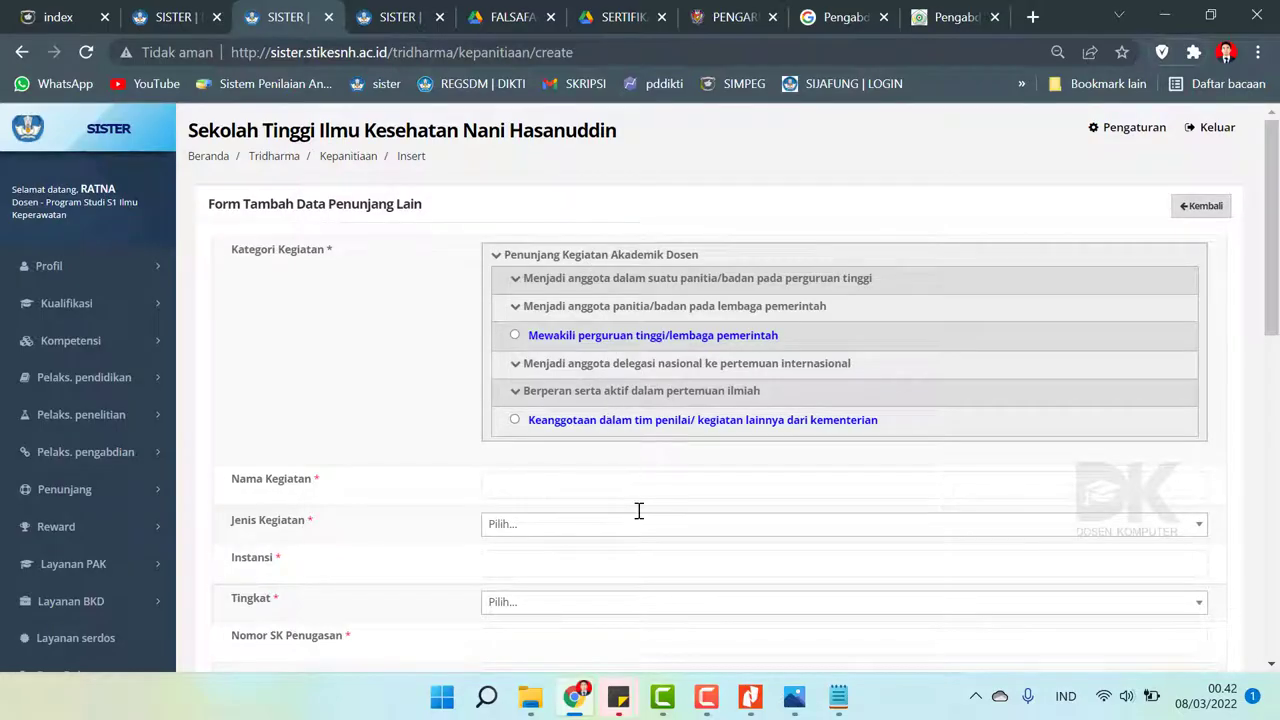
{"action": "left_click", "coordinate": [532, 697]}
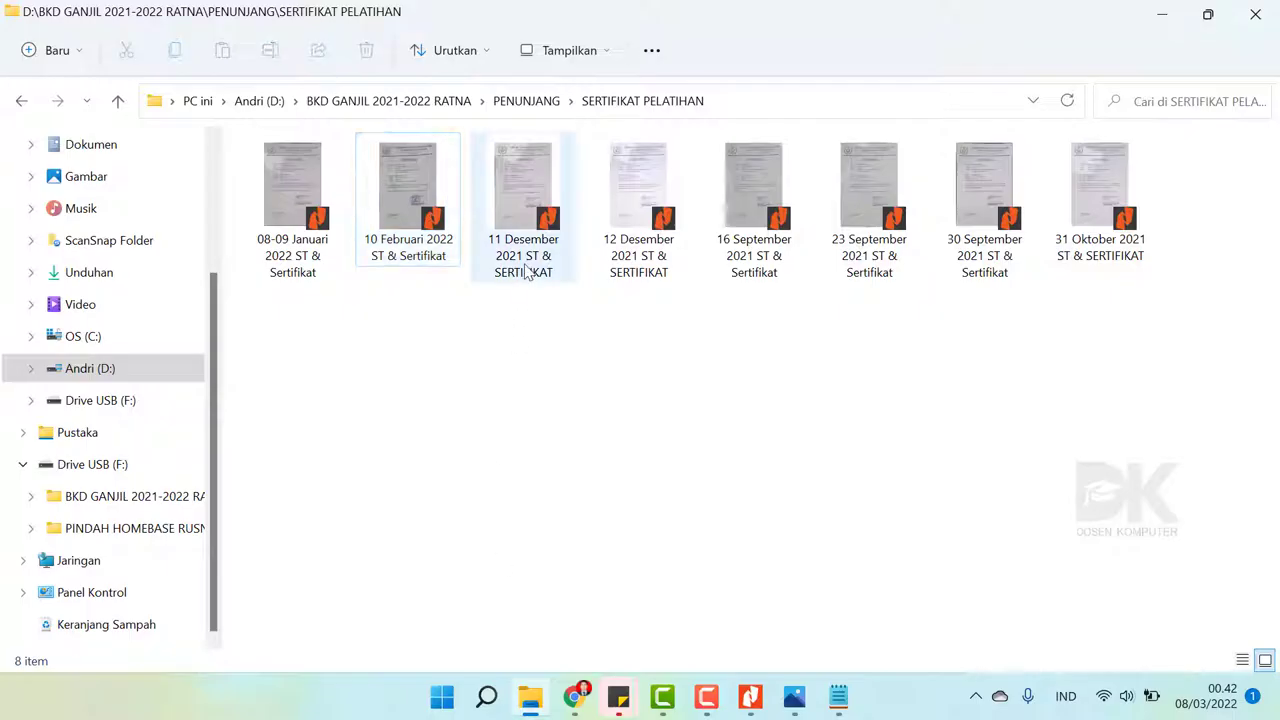
- Open '11 Desember 2021 ST & SERTIFIKAT' and read the Ventilator Care Update certificate on page 2
{"action": "double_click", "coordinate": [515, 207]}
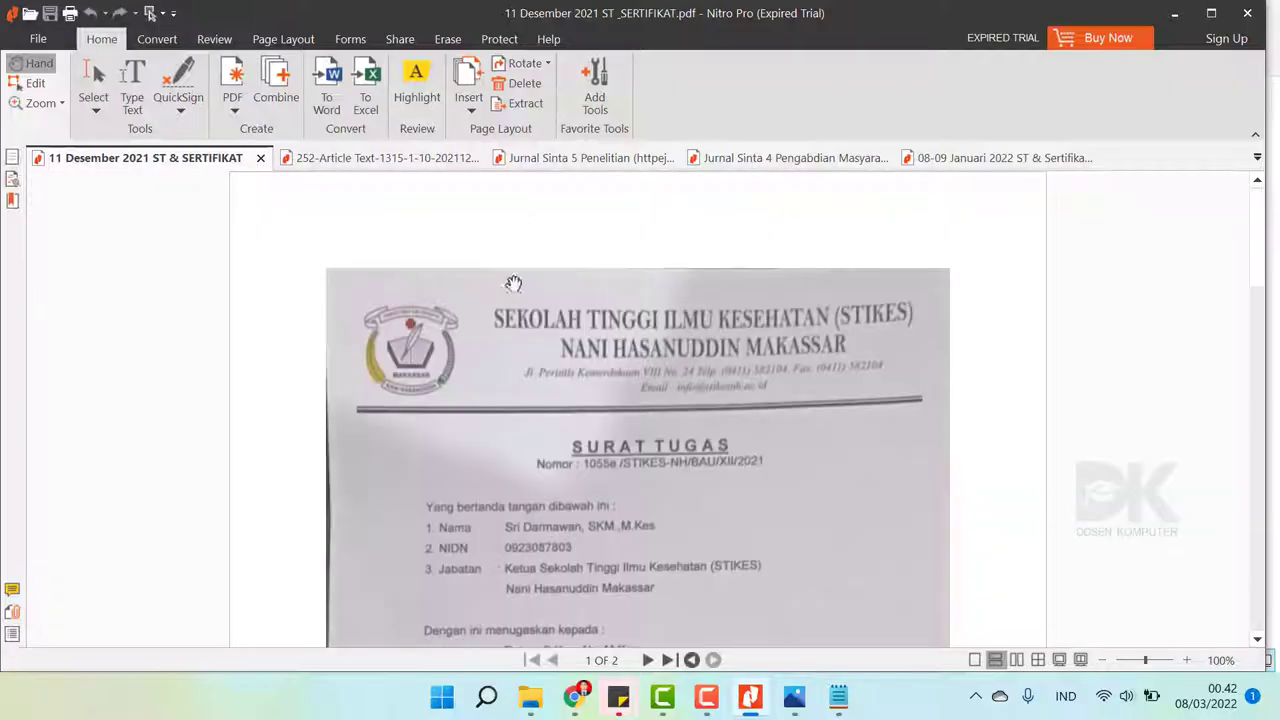
{"action": "scroll", "coordinate": [513, 284], "scroll_direction": "down", "scroll_amount": 4}
{"action": "scroll", "coordinate": [510, 292], "scroll_direction": "down", "scroll_amount": 12}
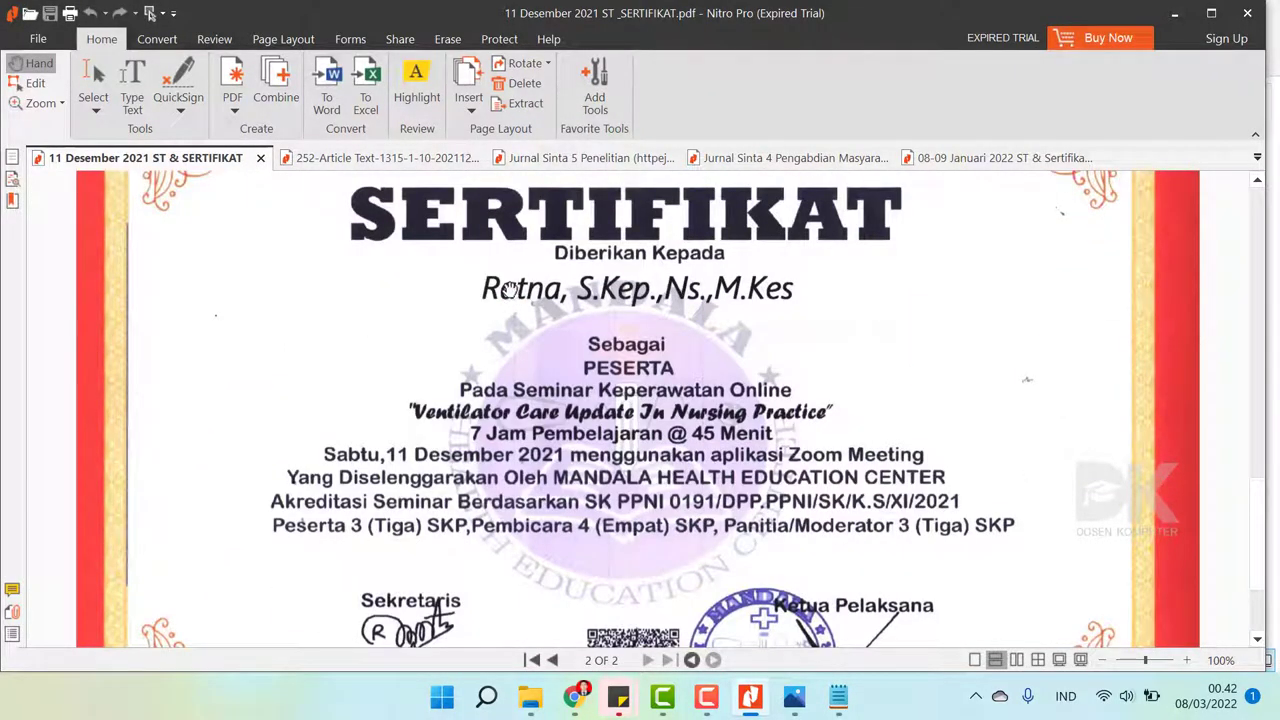
{"action": "left_click", "coordinate": [578, 698]}
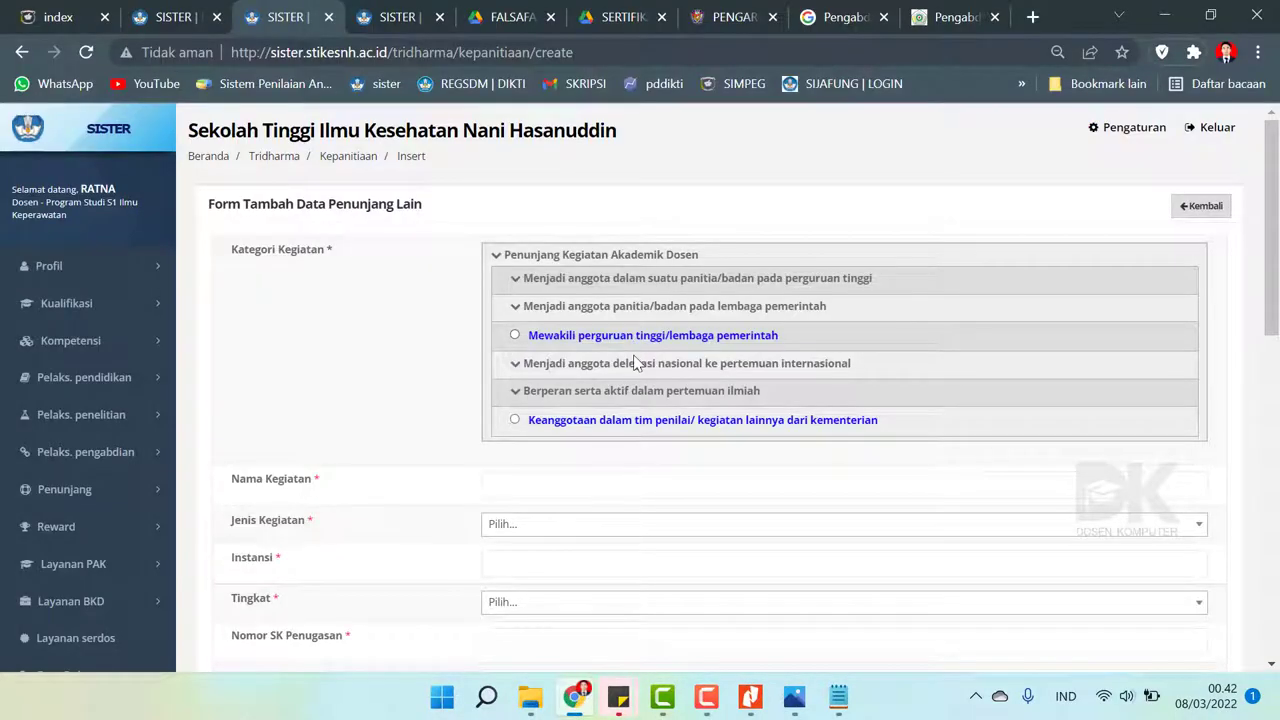
- Categorise the entry as international/national/regional anggota/peserta in a scientific meeting
{"action": "left_click", "coordinate": [625, 392]}
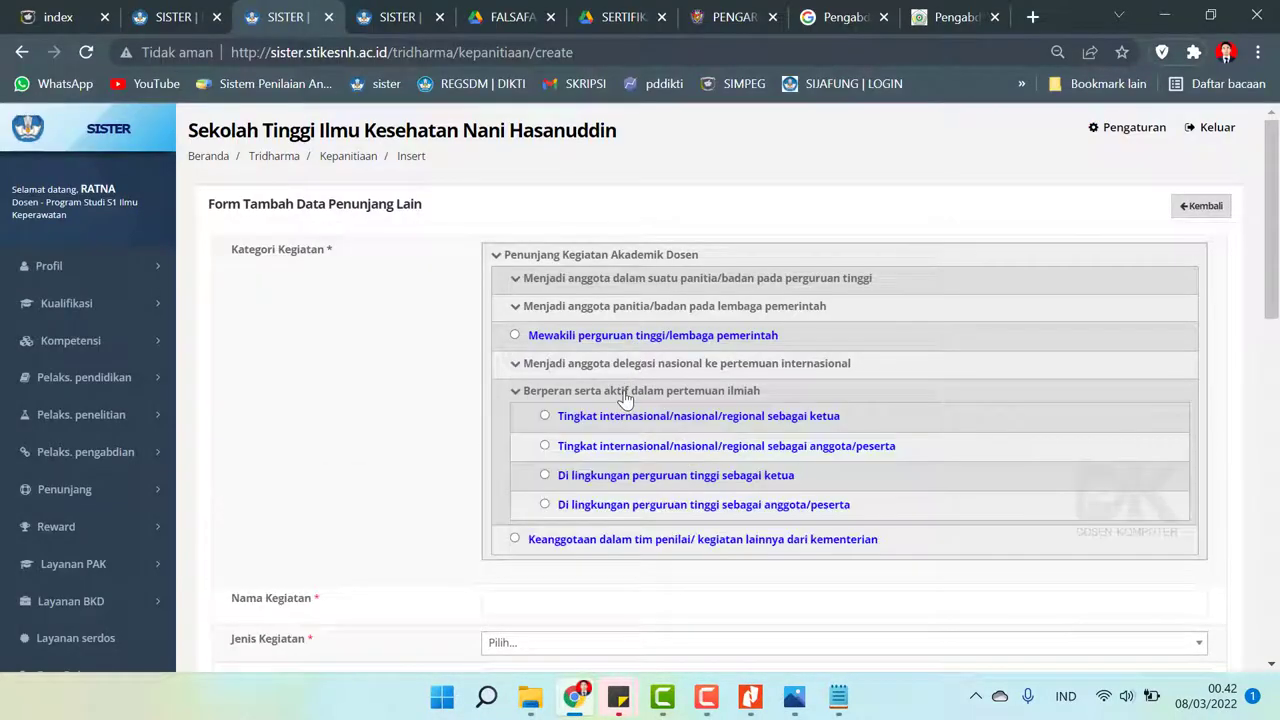
{"action": "left_click", "coordinate": [545, 446]}
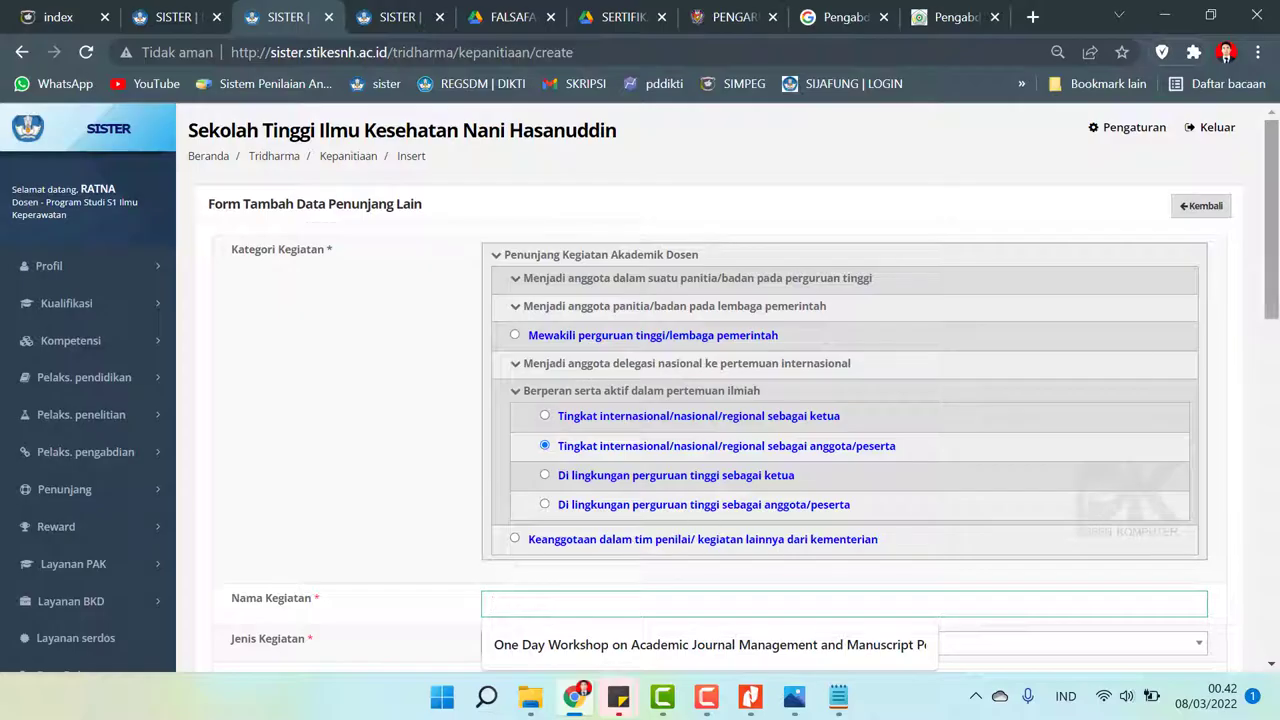
{"action": "scroll", "coordinate": [1272, 220], "scroll_direction": "down", "scroll_amount": 2}
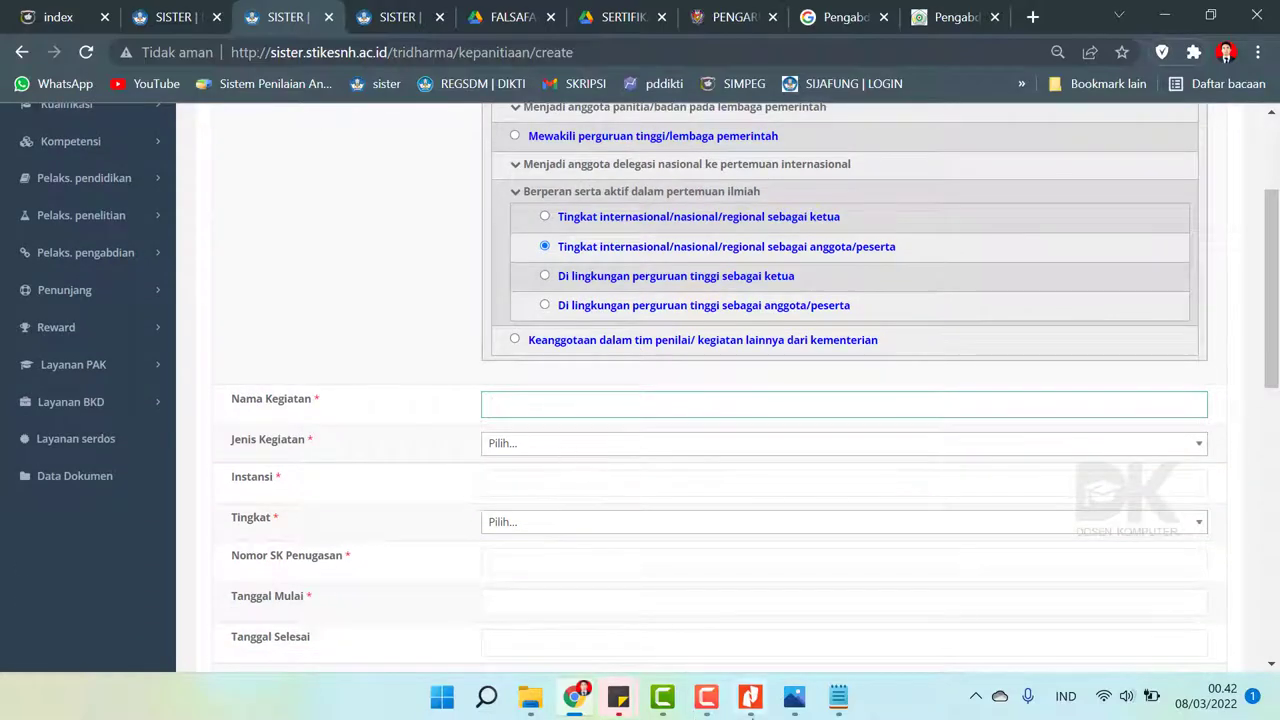
- Enter the activity name 'Seminar Keperawatan Online', checking it against the certificate in Nitro Pro
{"action": "left_click", "coordinate": [760, 704]}
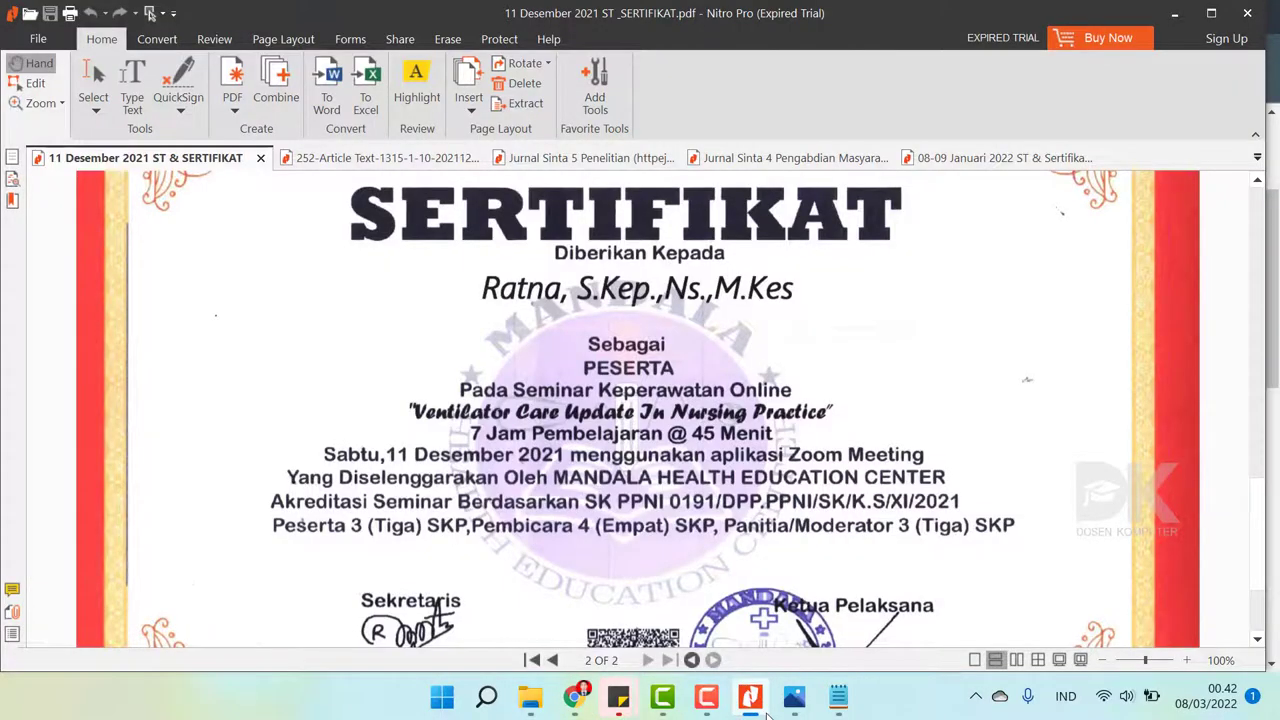
{"action": "left_click", "coordinate": [766, 711]}
{"action": "type", "text": "Seminar"}
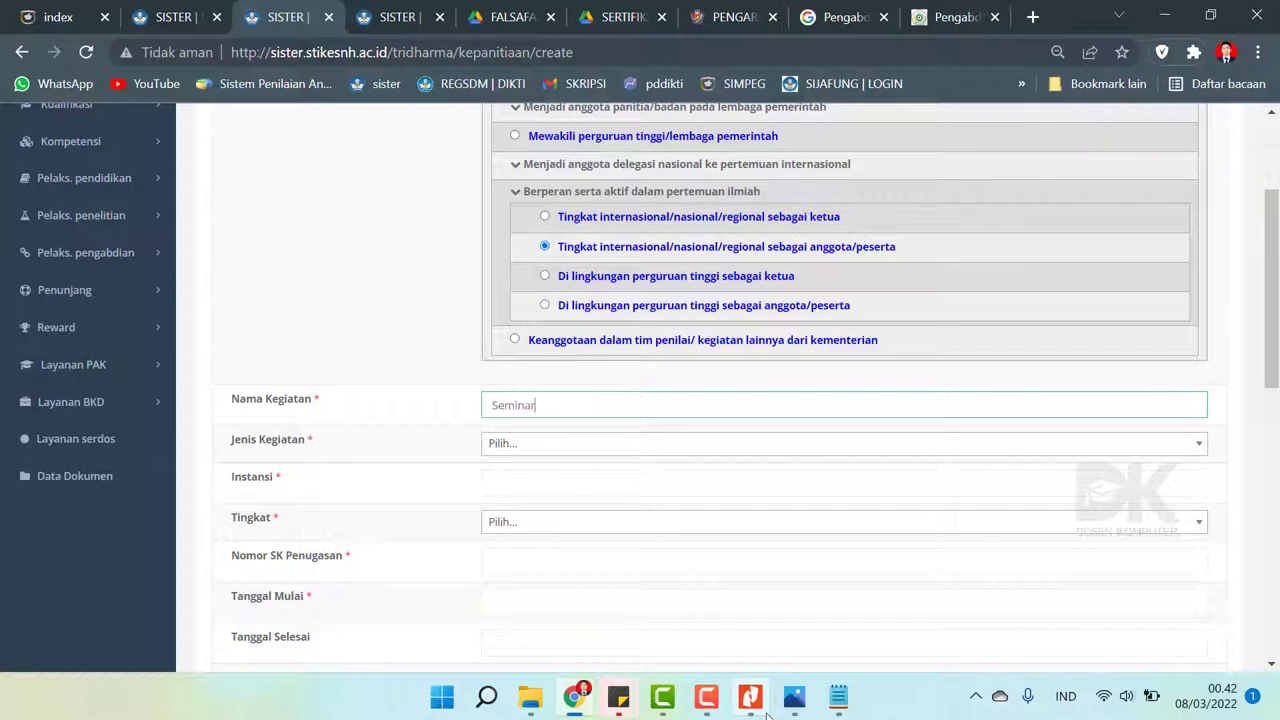
{"action": "type", "text": " Keperawatan Online"}
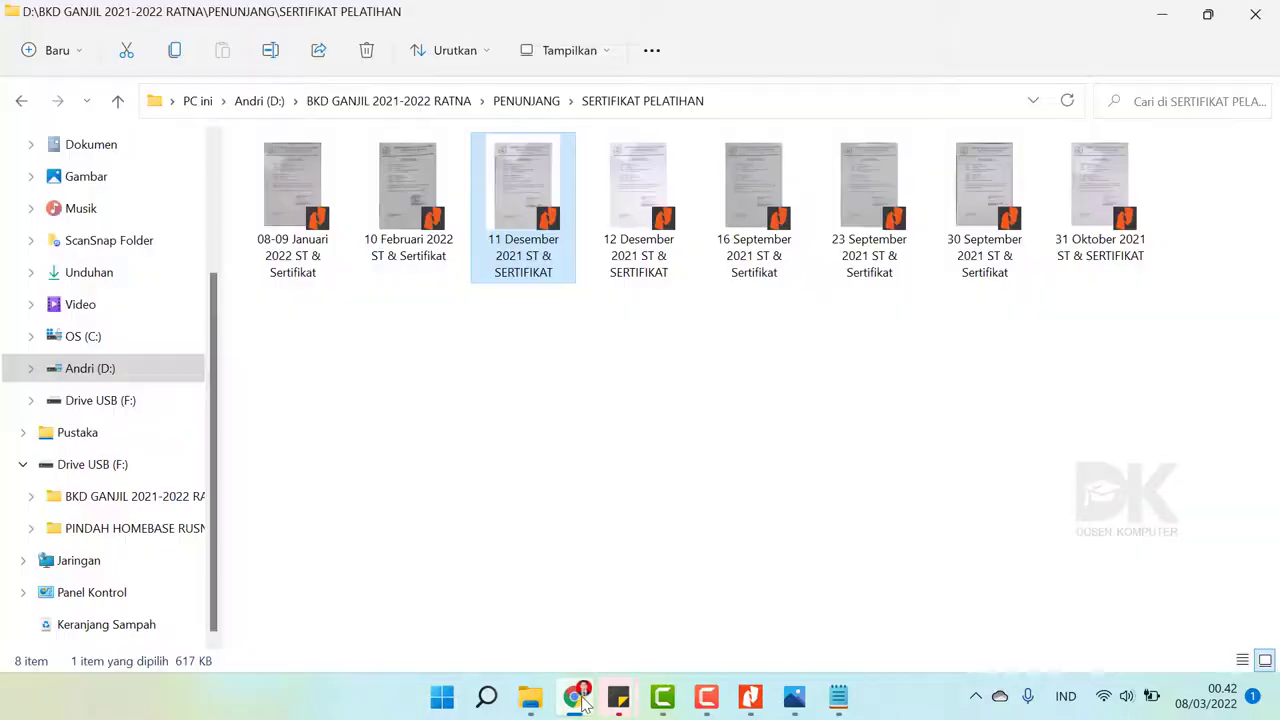
{"action": "left_click", "coordinate": [585, 703]}
{"action": "left_click", "coordinate": [585, 703]}
{"action": "left_click", "coordinate": [752, 703]}
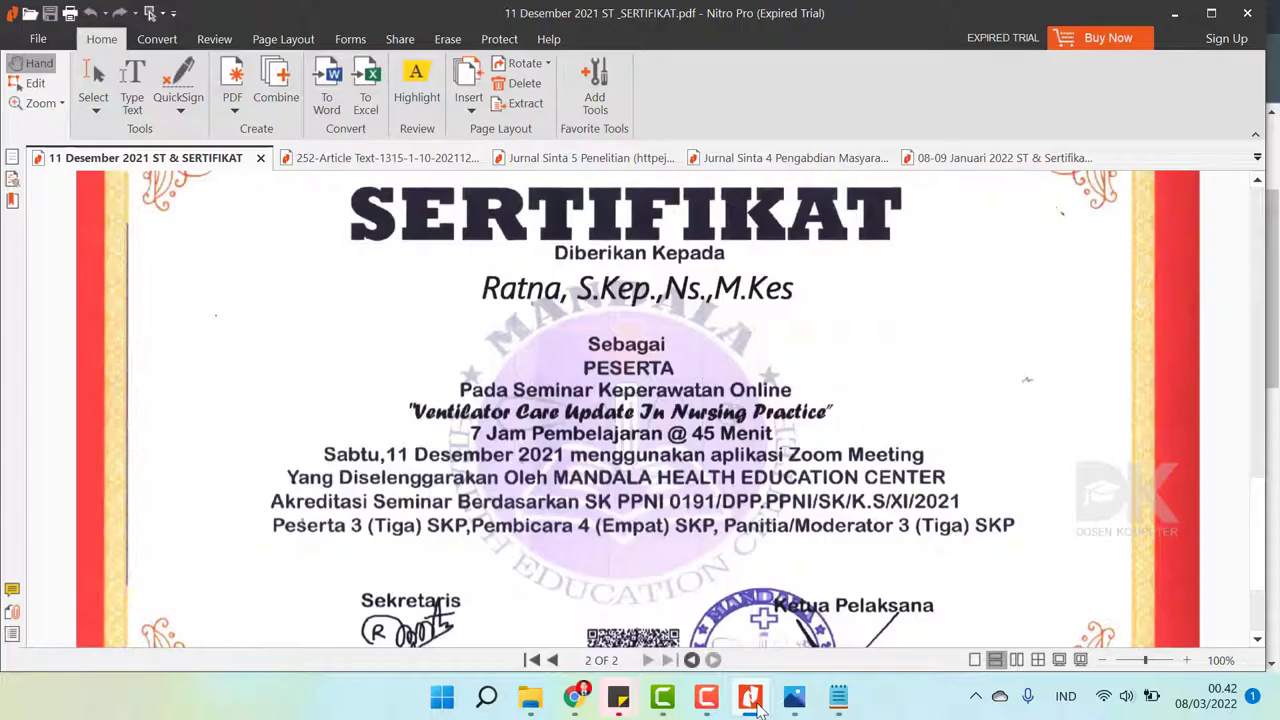
{"action": "left_click", "coordinate": [752, 703]}
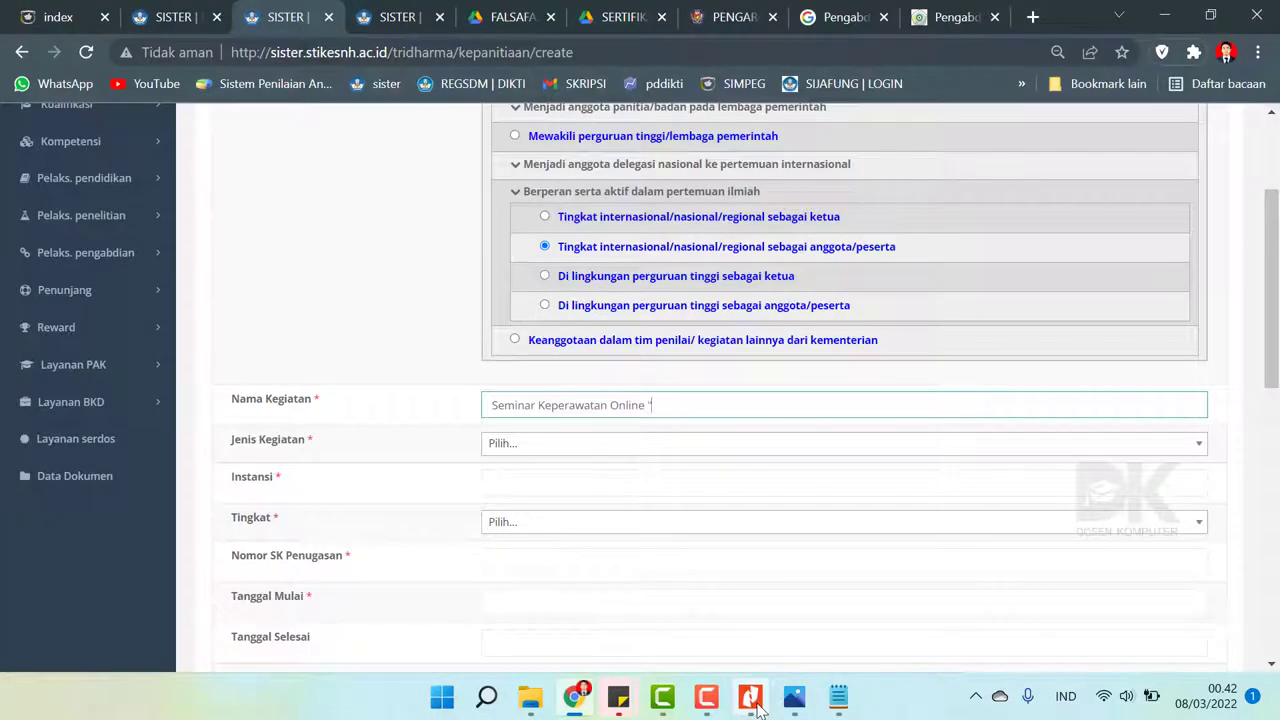
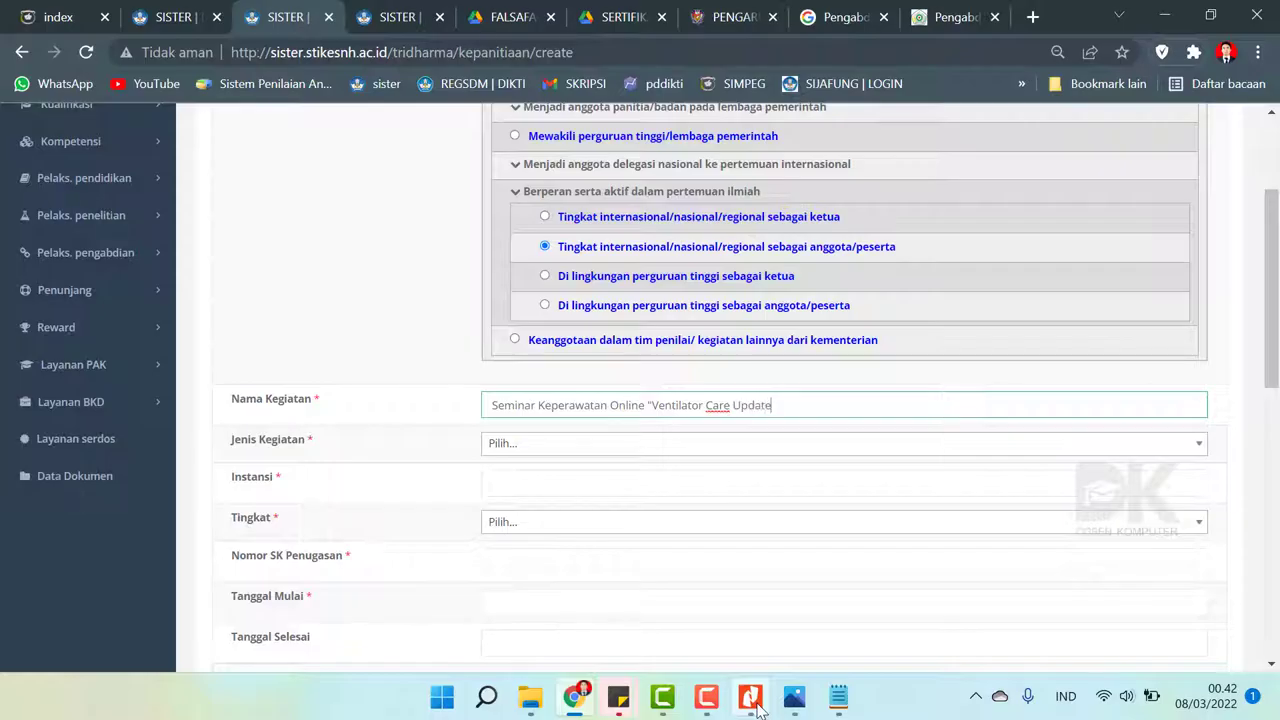
- Finish the activity name 'Seminar Keperawatan Online "Ventilator Care Update In Nursing Practice"' from the certificate
{"action": "left_click", "coordinate": [757, 705]}
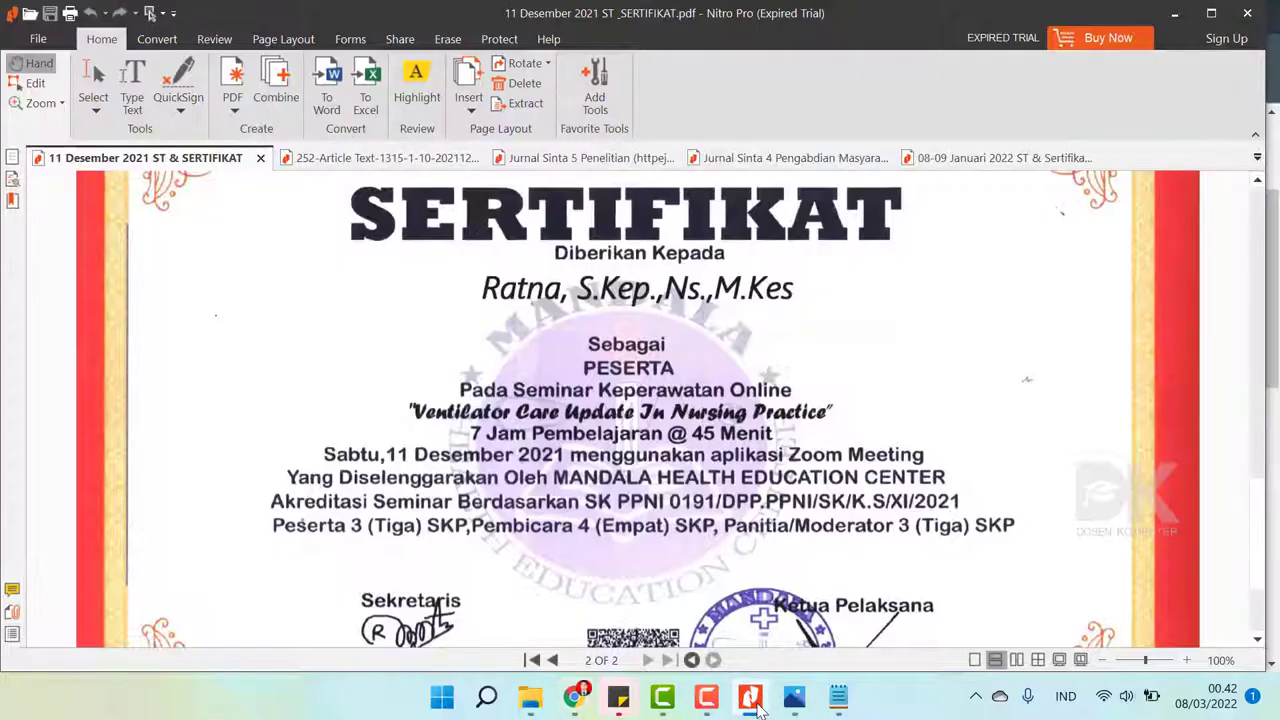
{"action": "left_click", "coordinate": [757, 707]}
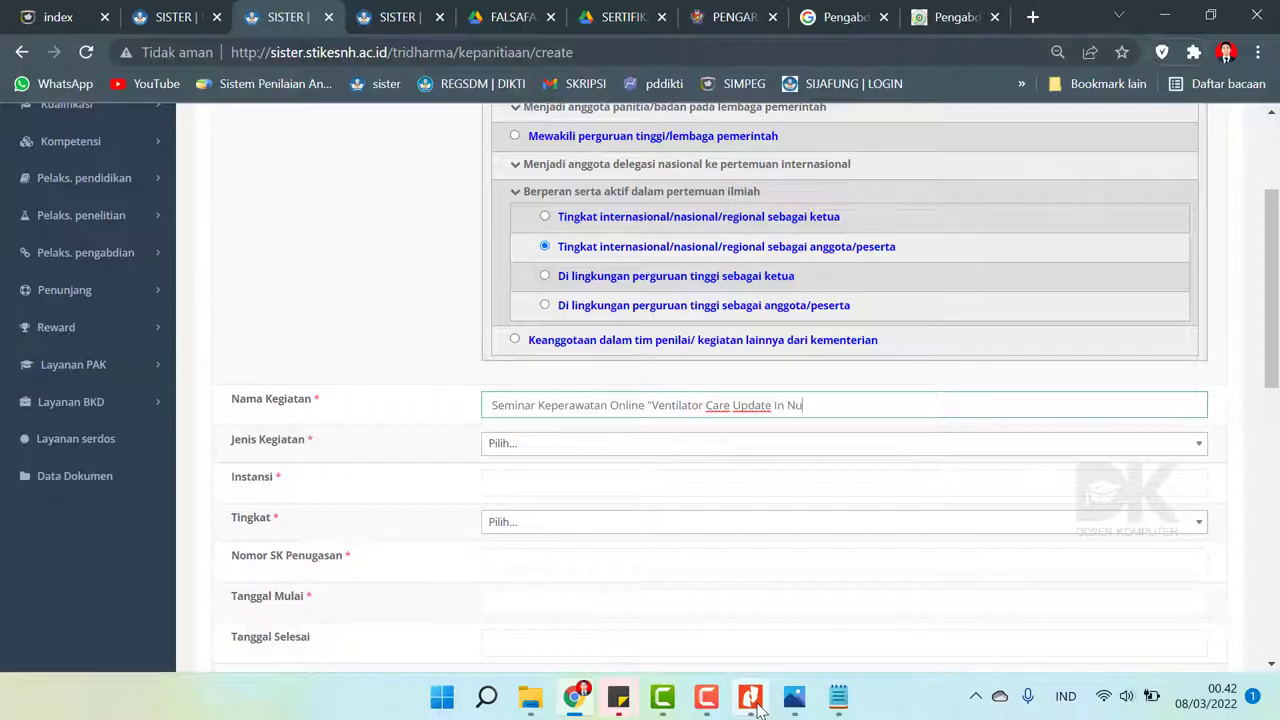
{"action": "type", "text": "rsing"}
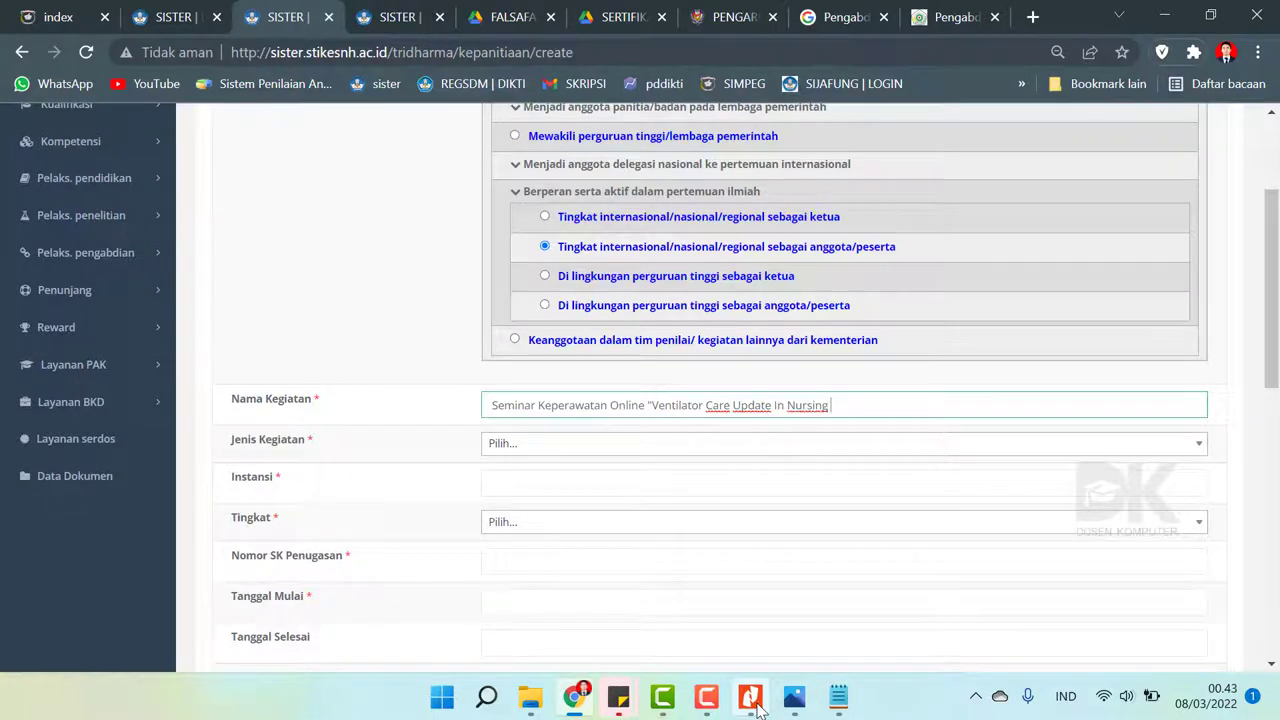
{"action": "left_click", "coordinate": [757, 707]}
{"action": "left_click", "coordinate": [757, 707]}
{"action": "type", "text": "Practice"}
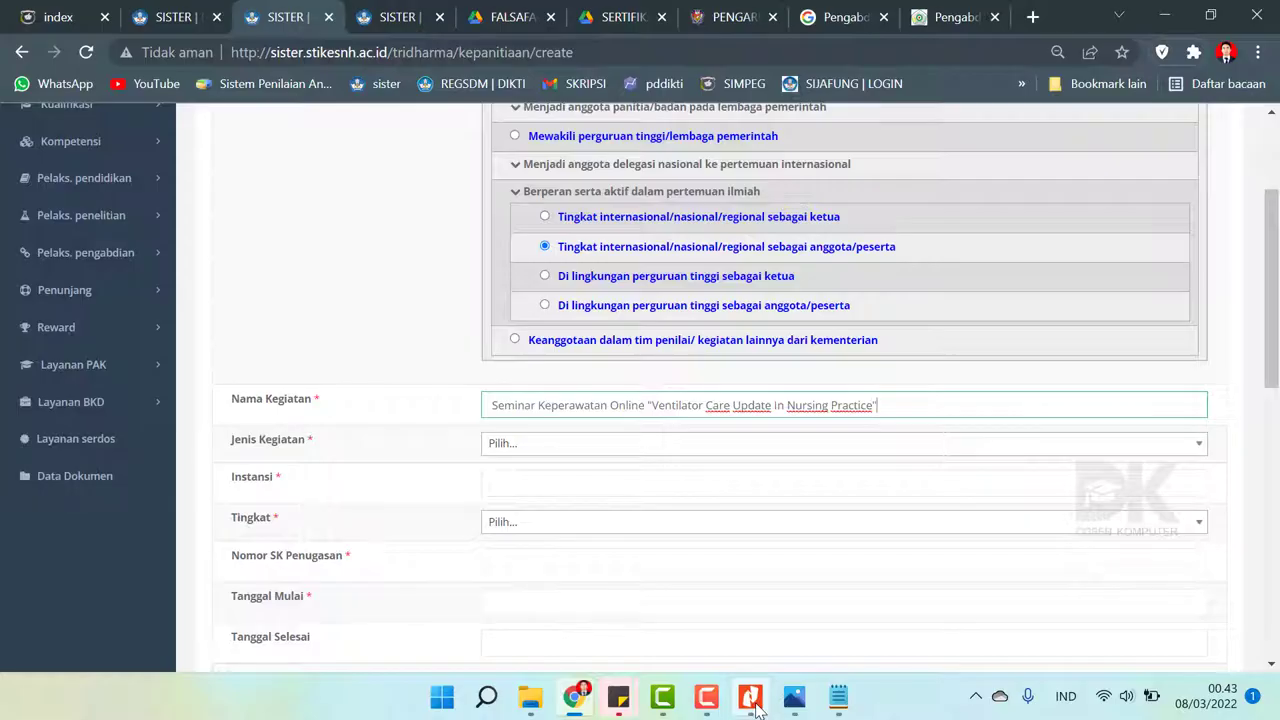
- Set the activity type (Jenis Kegiatan) to Sebagai anggota
{"action": "left_click", "coordinate": [557, 452]}
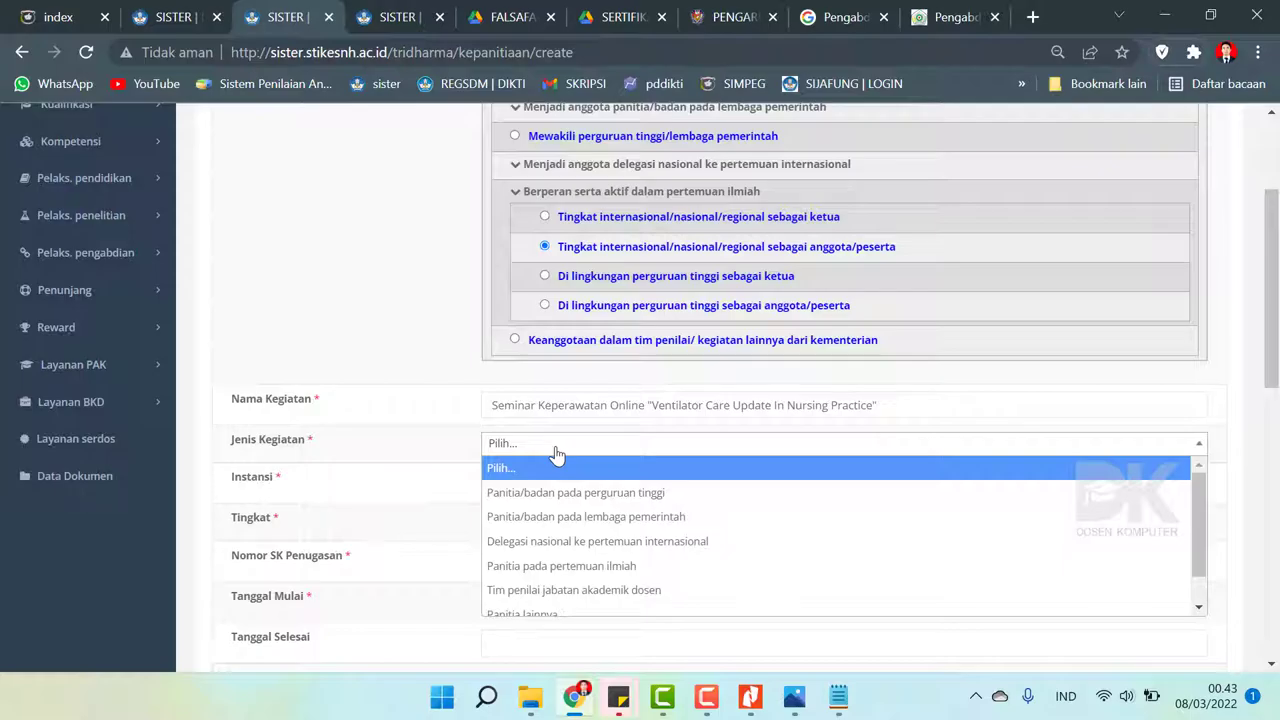
{"action": "key", "text": "Down"}
{"action": "key", "text": "Down"}
{"action": "key", "text": "Down"}
{"action": "key", "text": "Down"}
{"action": "key", "text": "Down"}
{"action": "key", "text": "Down"}
{"action": "key", "text": "Down"}
{"action": "key", "text": "Return"}
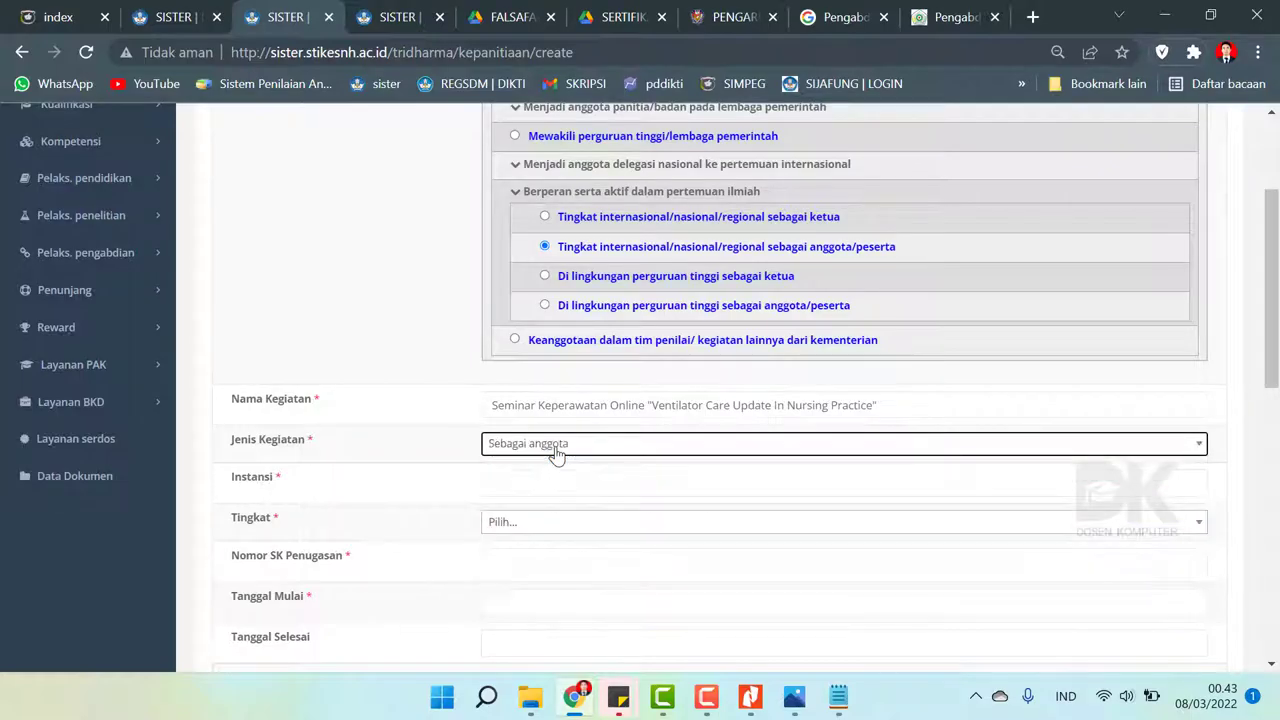
{"action": "left_click", "coordinate": [567, 494]}
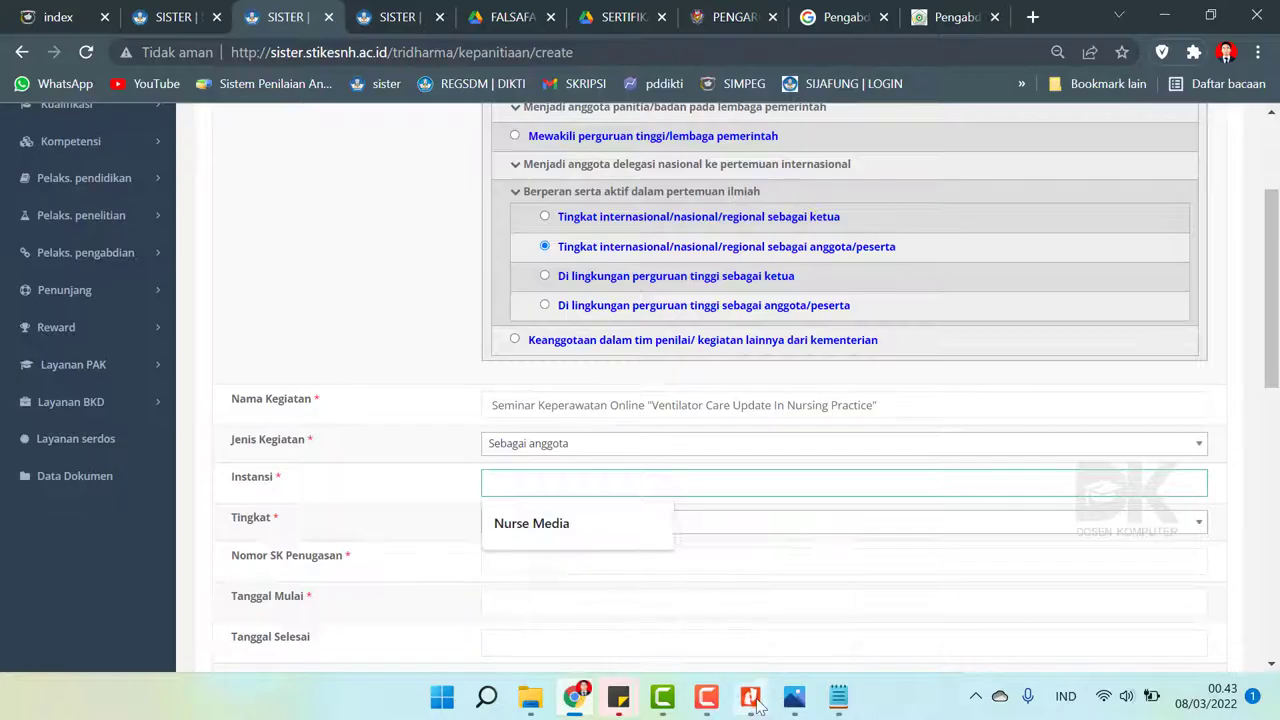
- Enter the certificate's organiser, Mandala Health Education Center, as the institution
{"action": "left_click", "coordinate": [750, 697]}
{"action": "scroll", "coordinate": [760, 420], "scroll_direction": "up", "scroll_amount": 3}
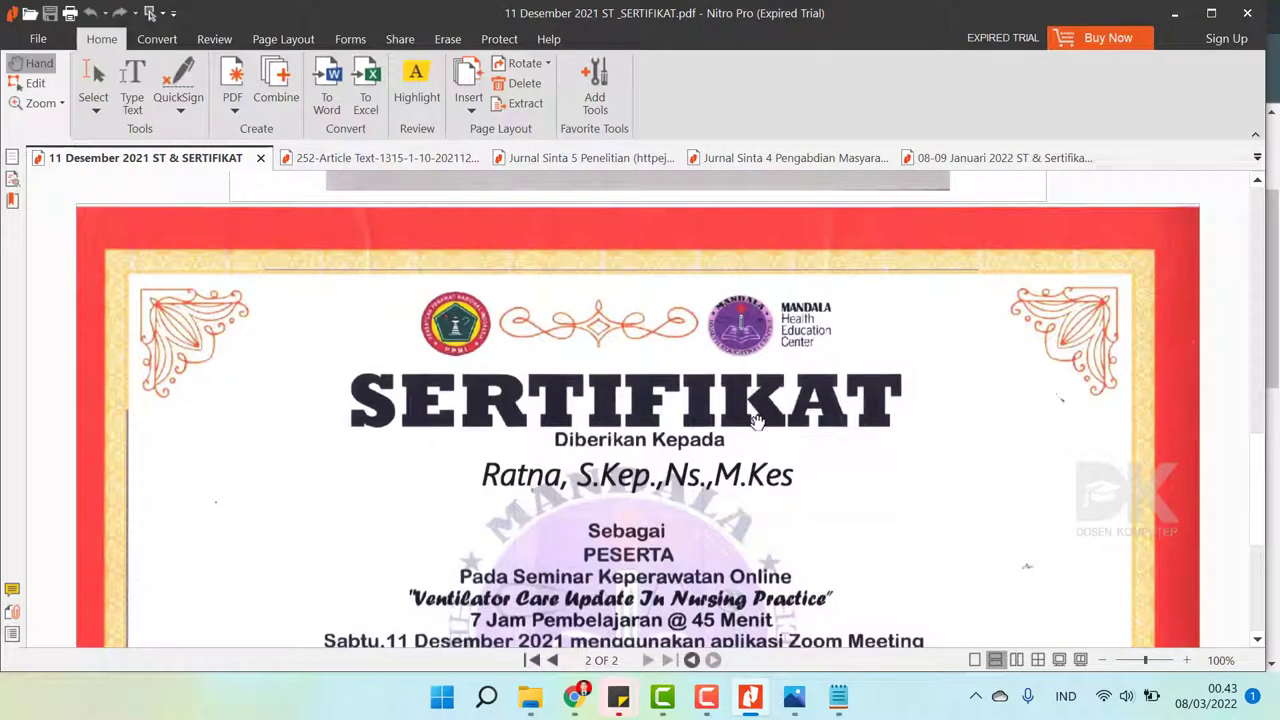
{"action": "scroll", "coordinate": [758, 420], "scroll_direction": "down", "scroll_amount": 6}
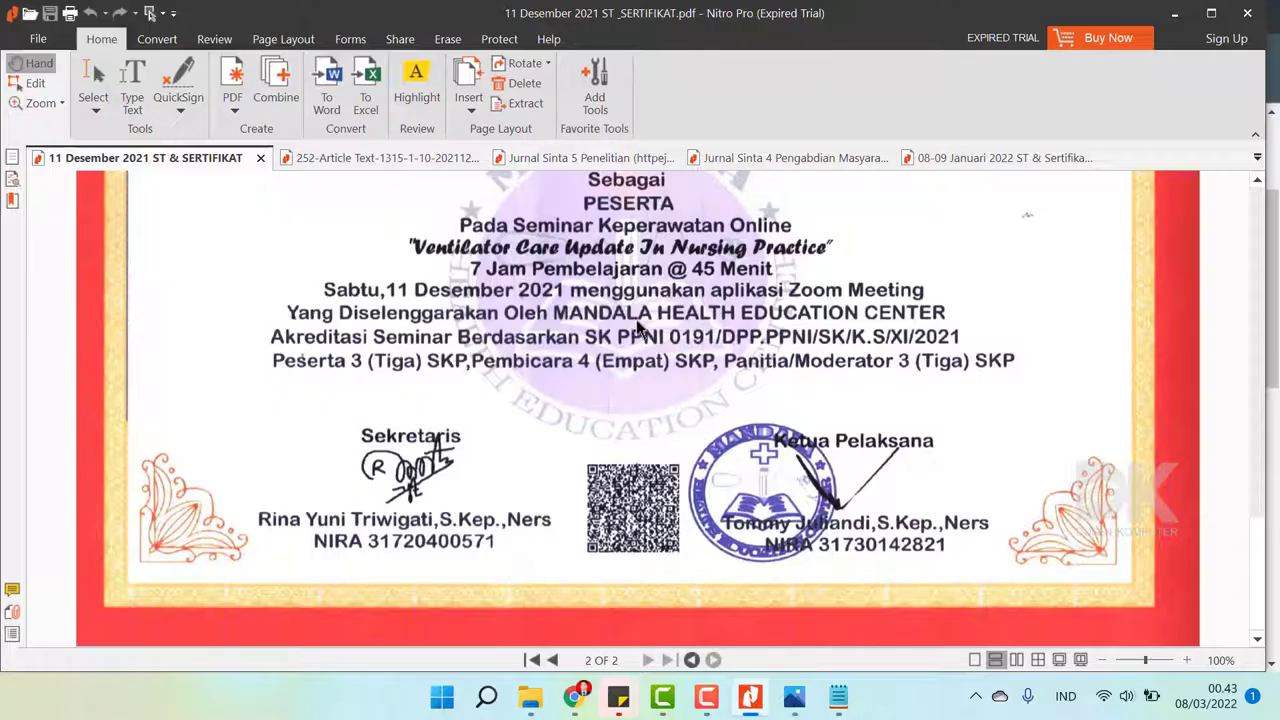
{"action": "left_click", "coordinate": [574, 697]}
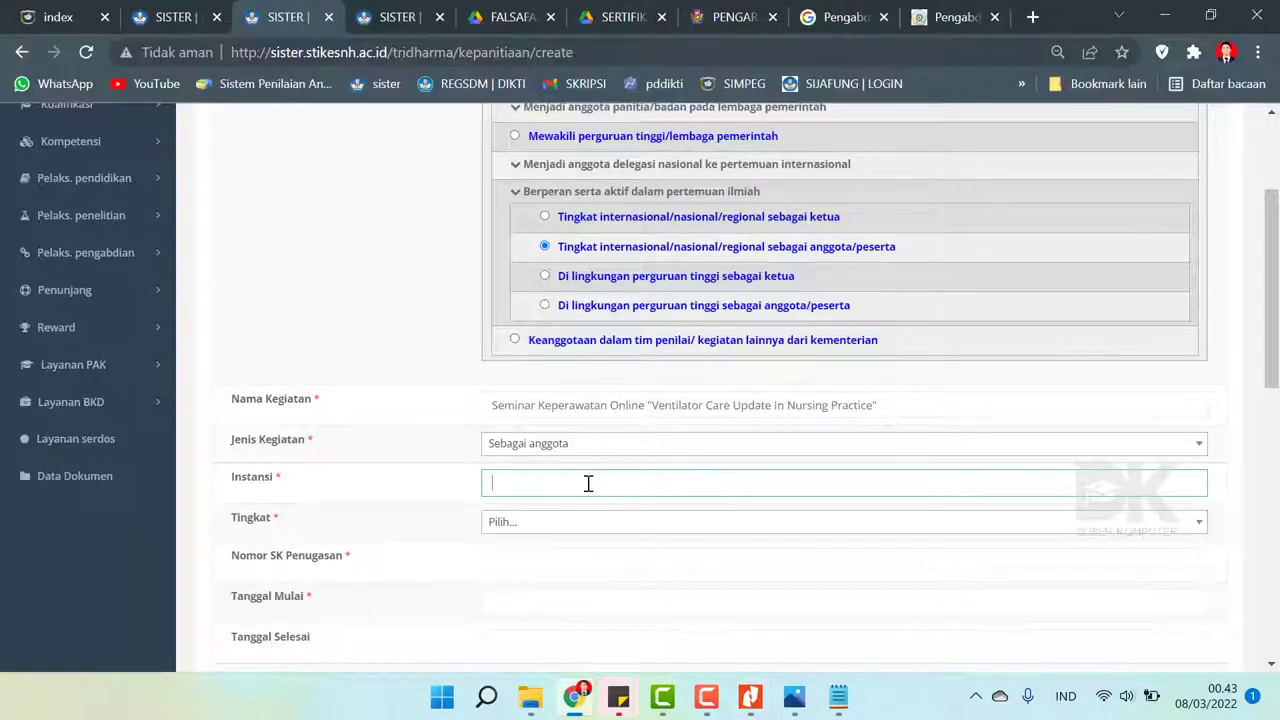
{"action": "type", "text": "Ma"}
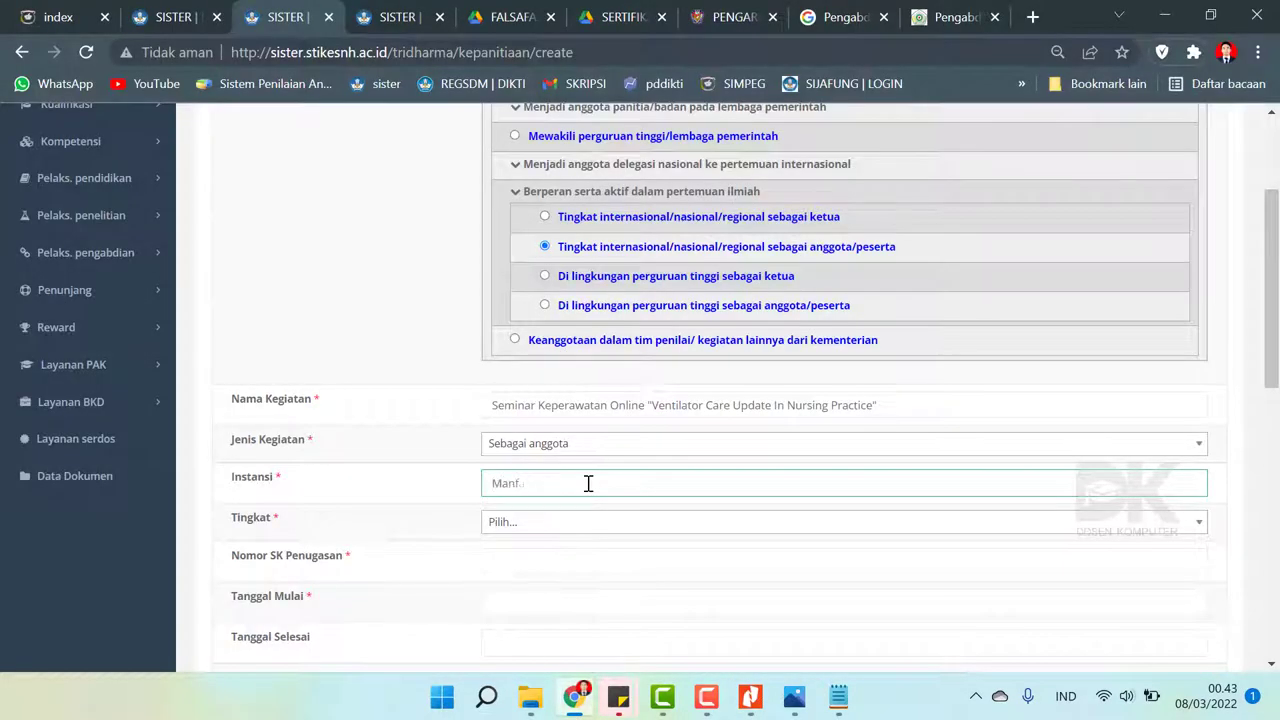
{"action": "type", "text": "ndala Health Education"}
- Set the activity level (Tingkat) to Nasional
{"action": "left_click", "coordinate": [568, 521]}
{"action": "key", "text": "Down"}
{"action": "key", "text": "Down"}
{"action": "key", "text": "Down"}
{"action": "key", "text": "Down"}
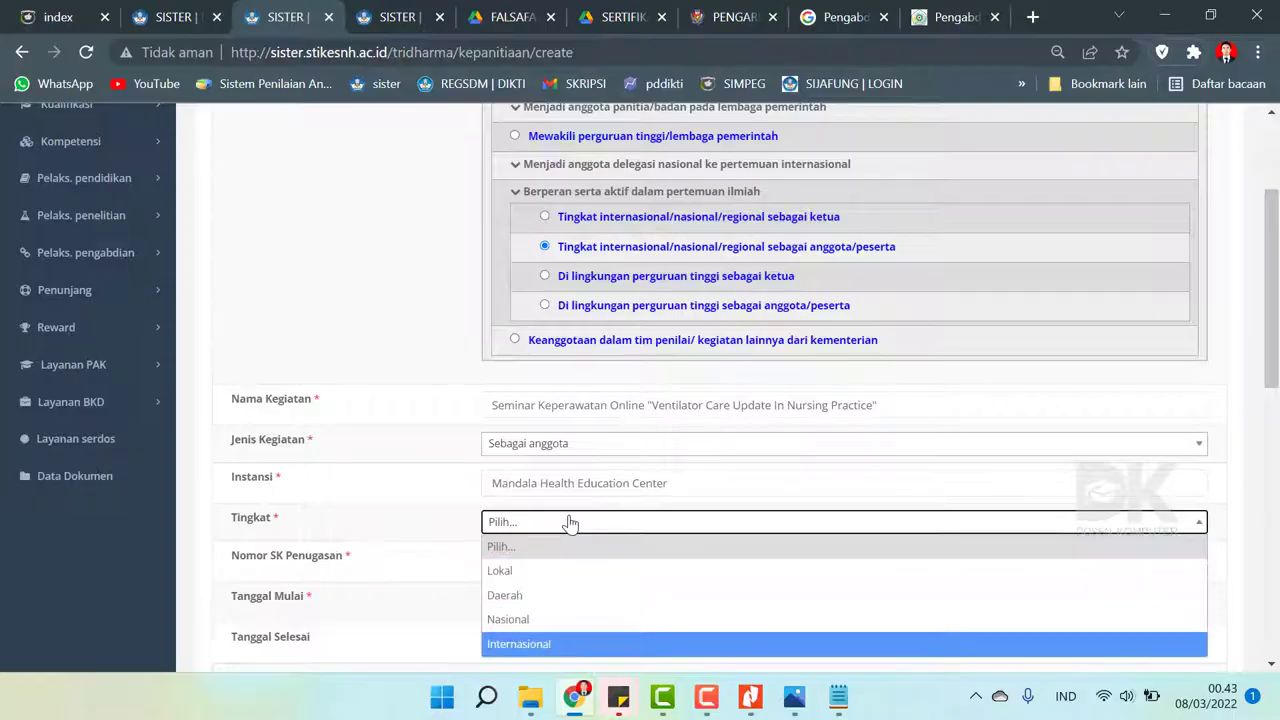
{"action": "key", "text": "Up"}
{"action": "key", "text": "Return"}
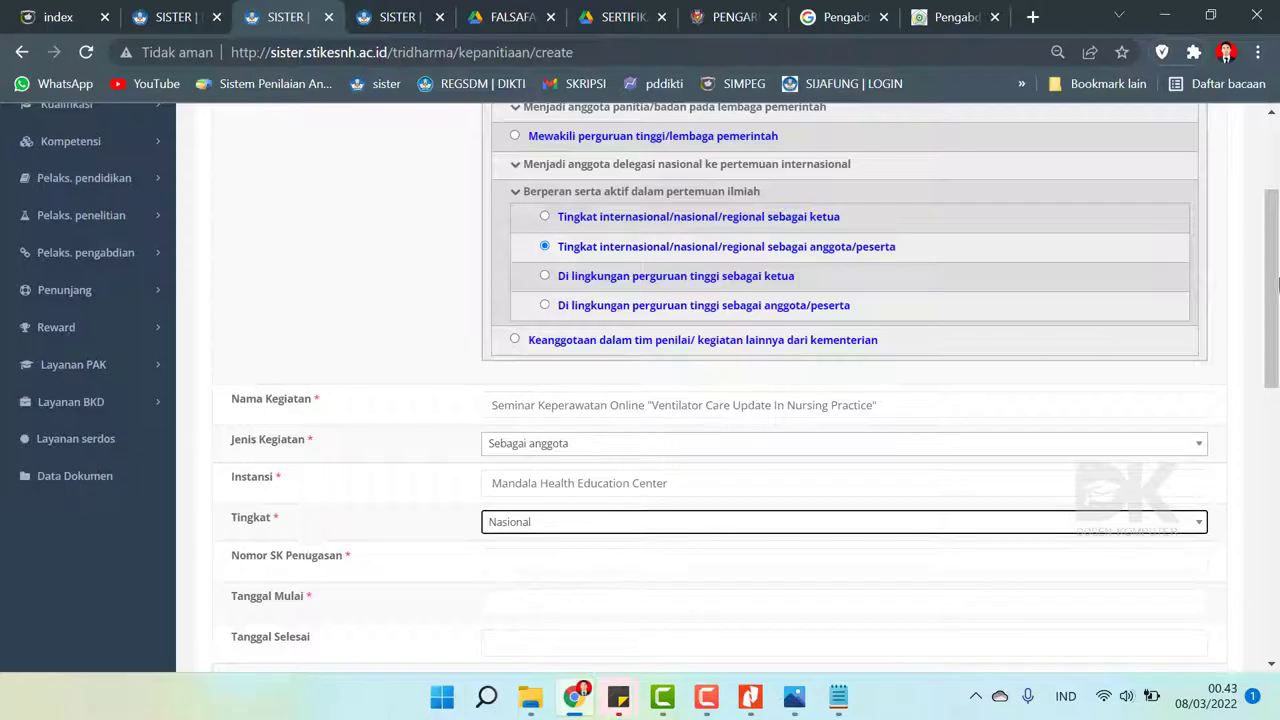
{"action": "scroll", "coordinate": [568, 521], "scroll_direction": "down", "scroll_amount": 3}
{"action": "left_click", "coordinate": [503, 329]}
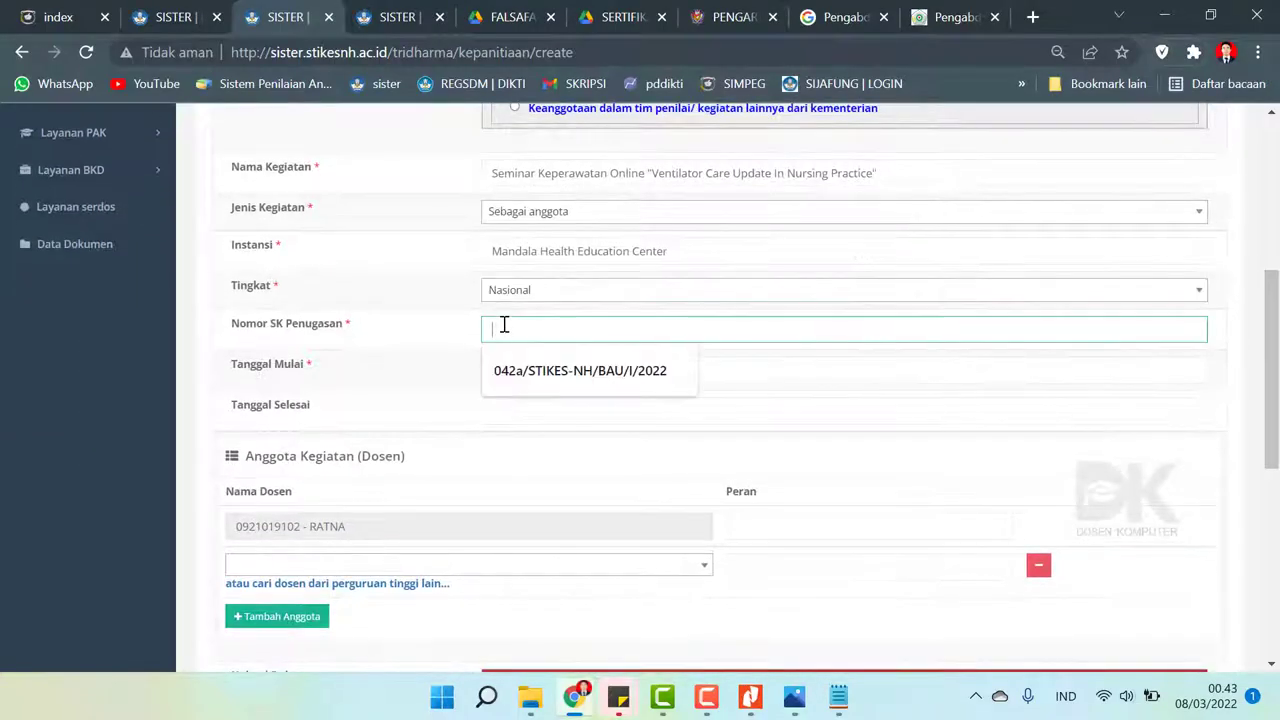
- Begin the Nomor SK Penugasan from the Surat Tugas, up to 'STIKES-NH'
{"action": "left_click", "coordinate": [750, 697]}
{"action": "scroll", "coordinate": [722, 452], "scroll_direction": "up", "scroll_amount": 5}
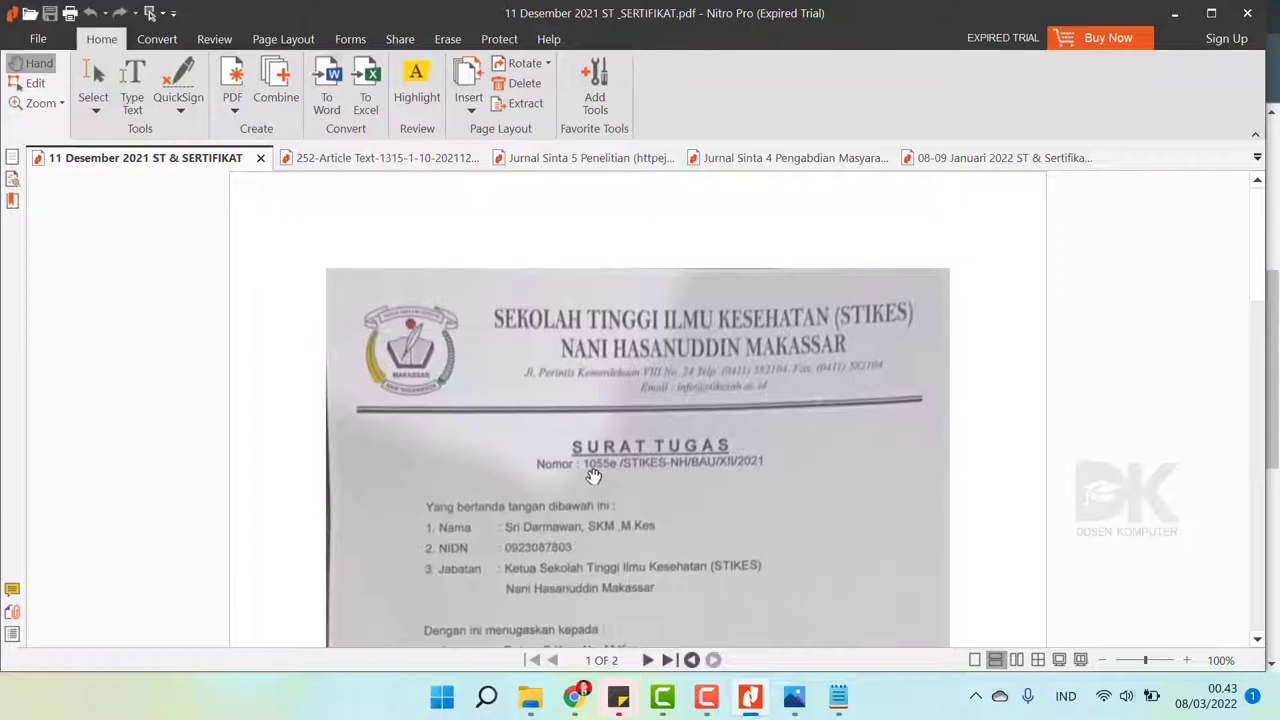
{"action": "left_click", "coordinate": [574, 697]}
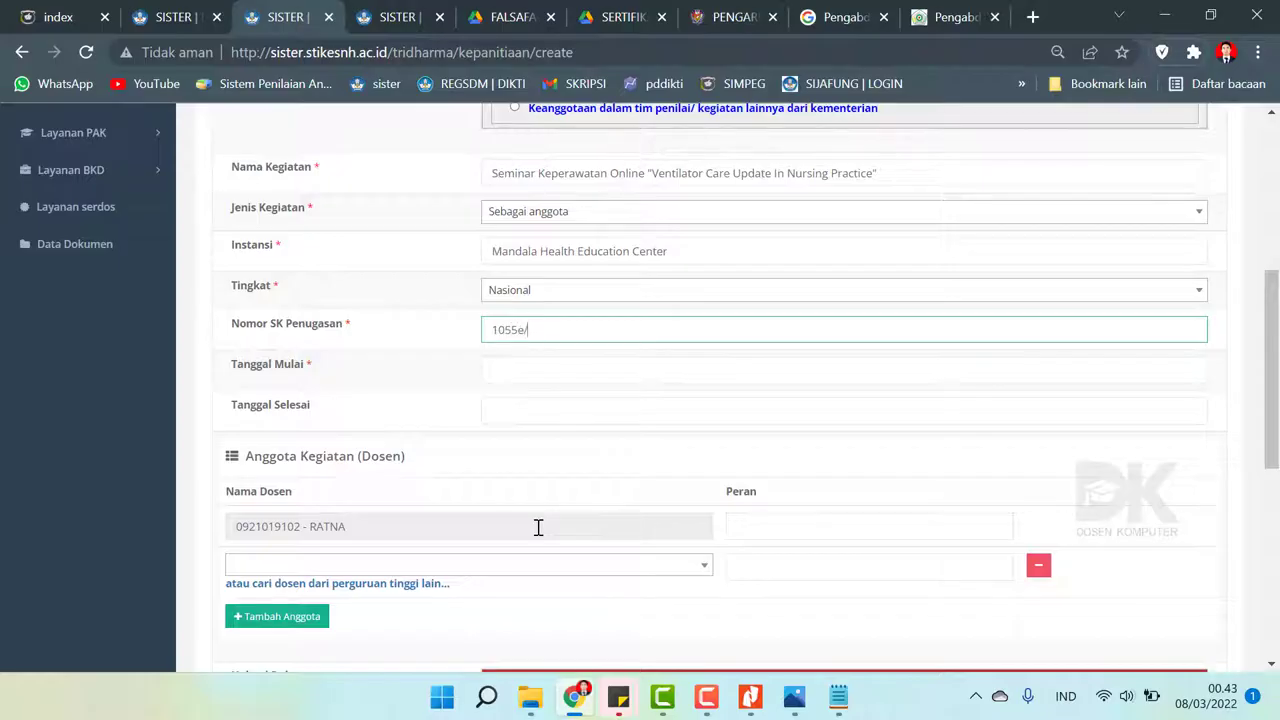
{"action": "left_click", "coordinate": [586, 705]}
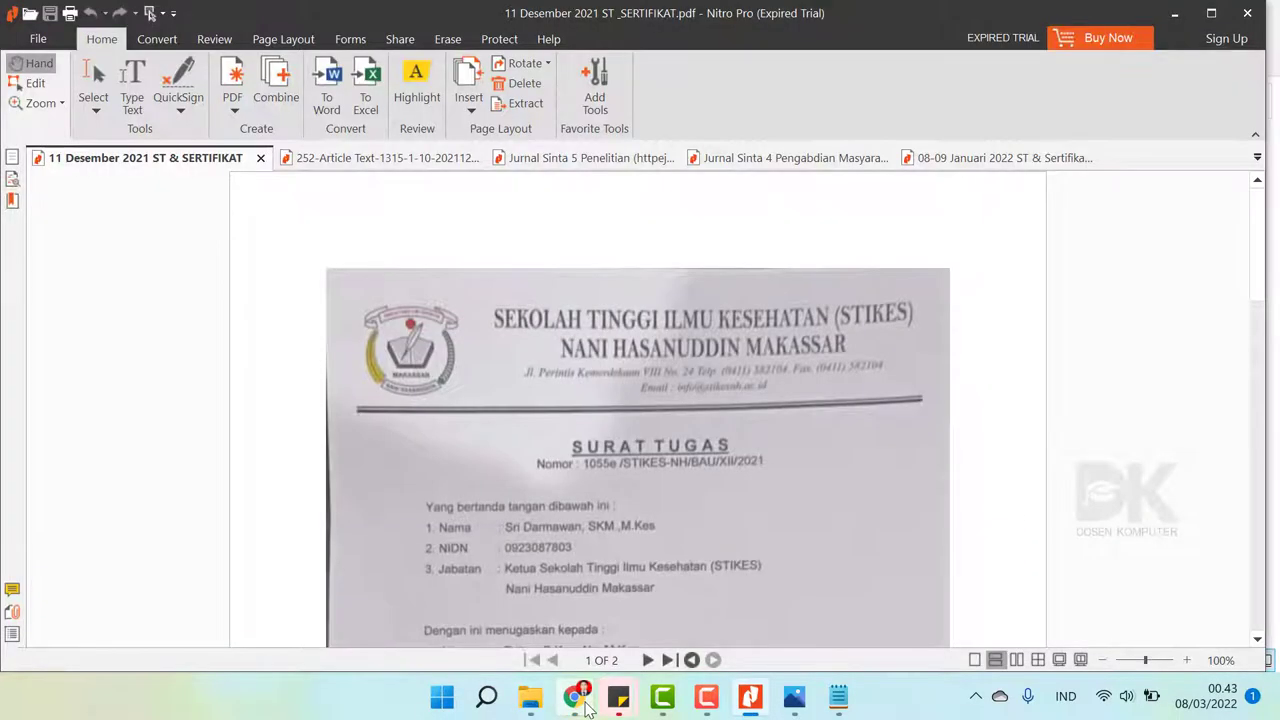
{"action": "left_click", "coordinate": [586, 705]}
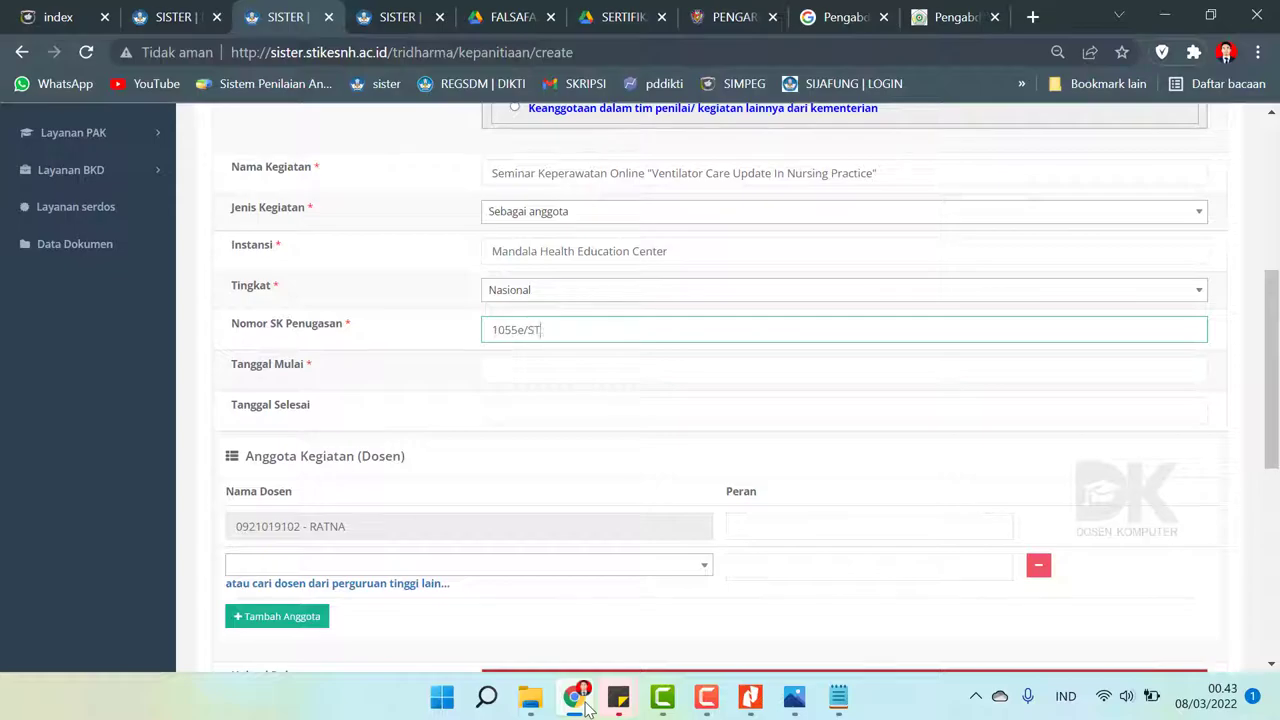
{"action": "type", "text": "STIE"}
{"action": "key", "text": "BackSpace"}
{"action": "type", "text": "KES-NH/BAU/"}
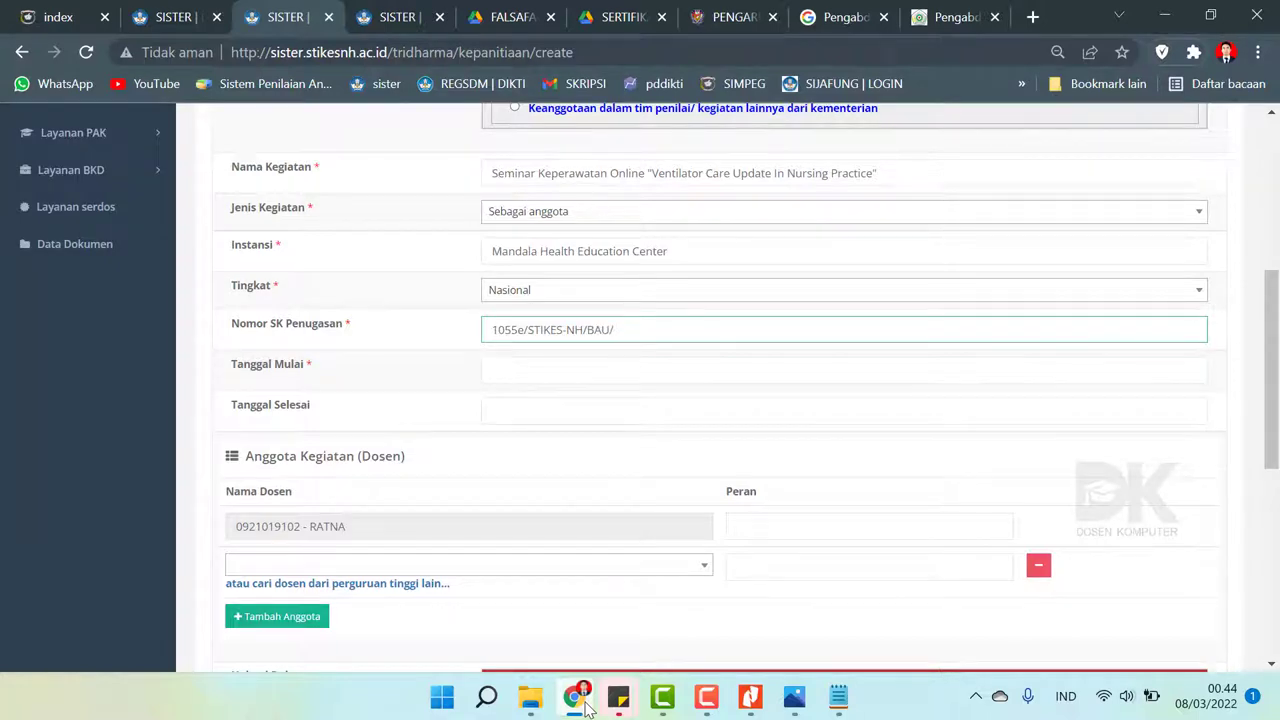
{"action": "left_click", "coordinate": [586, 705]}
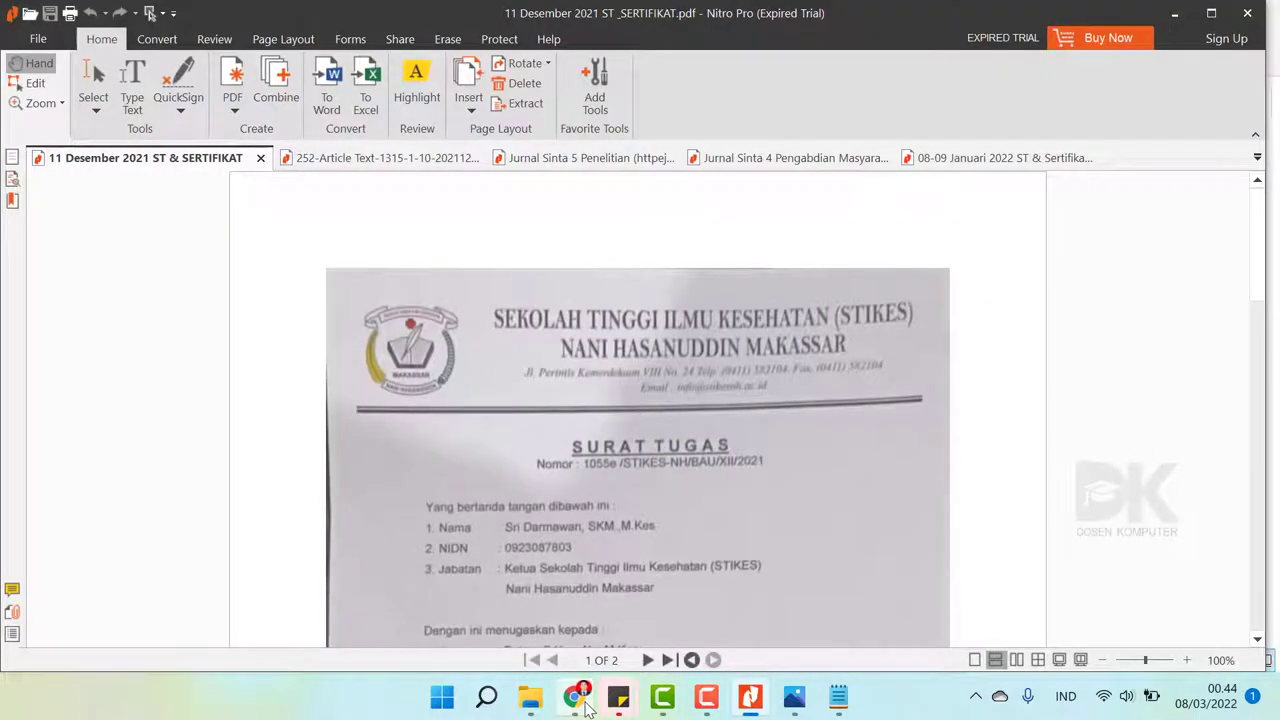
{"action": "left_click", "coordinate": [586, 705]}
{"action": "type", "text": "XII/"}
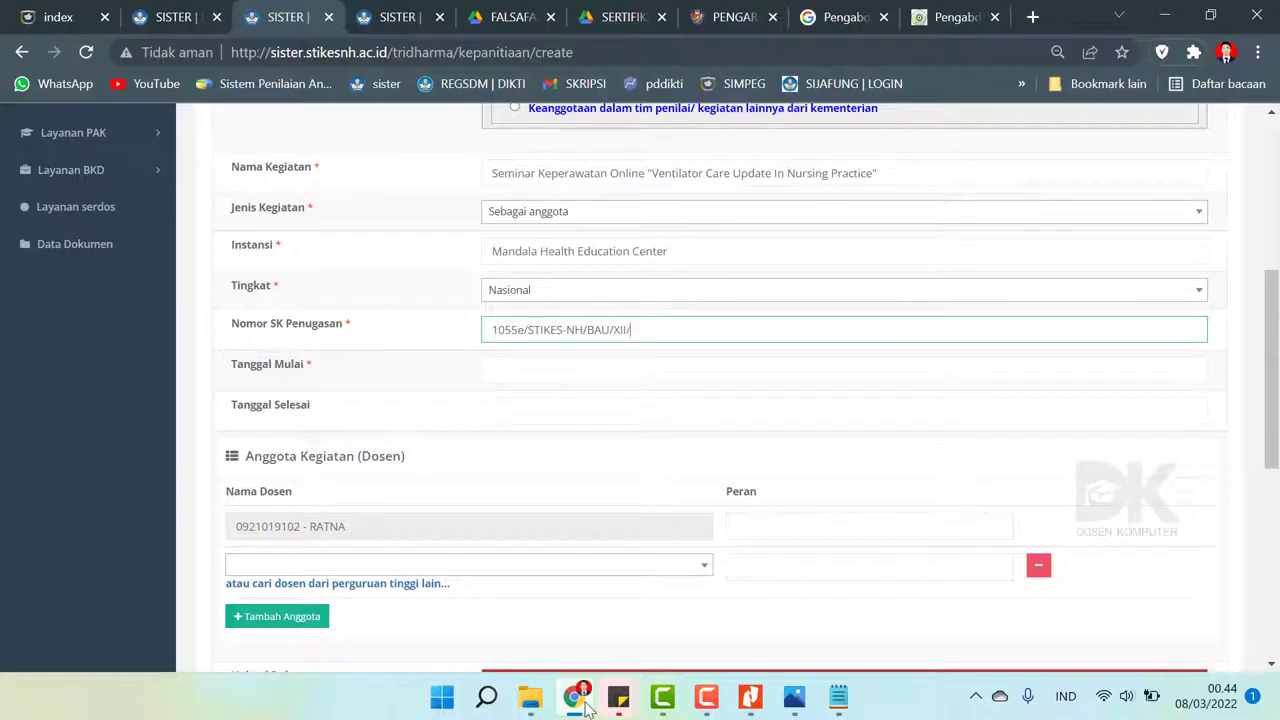
{"action": "left_click", "coordinate": [586, 705]}
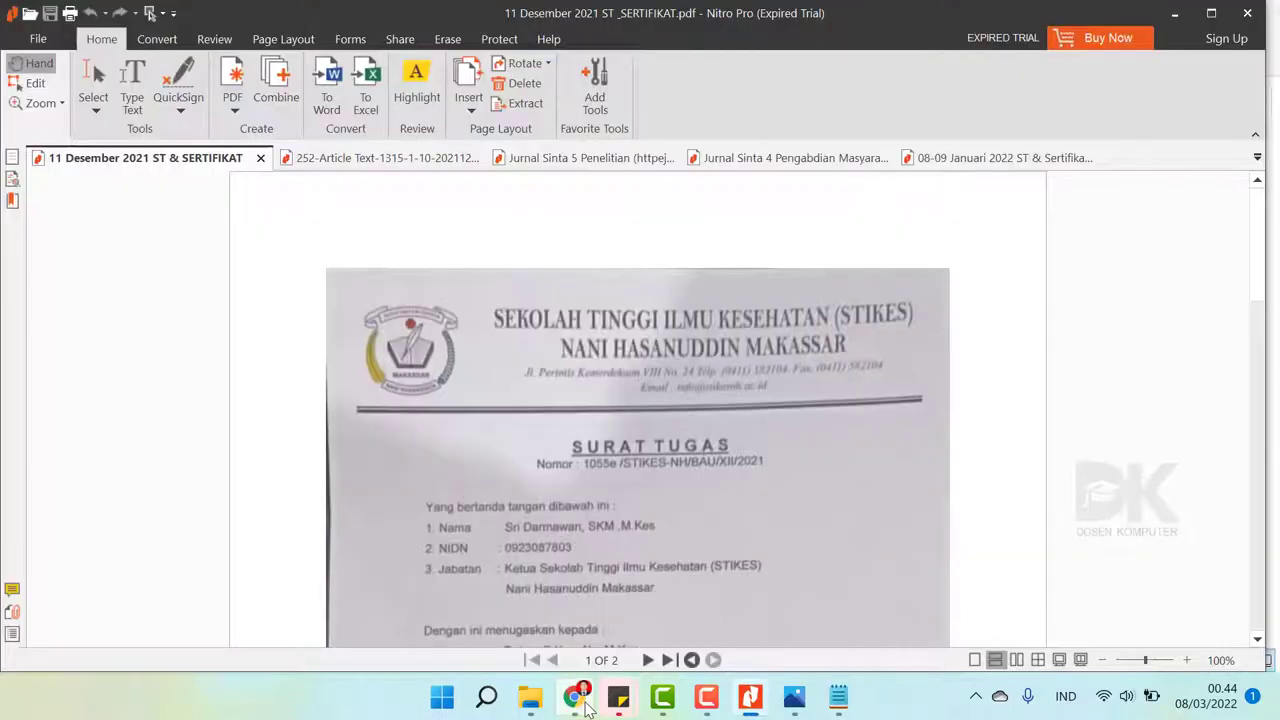
{"action": "left_click", "coordinate": [586, 705]}
{"action": "type", "text": "20"}
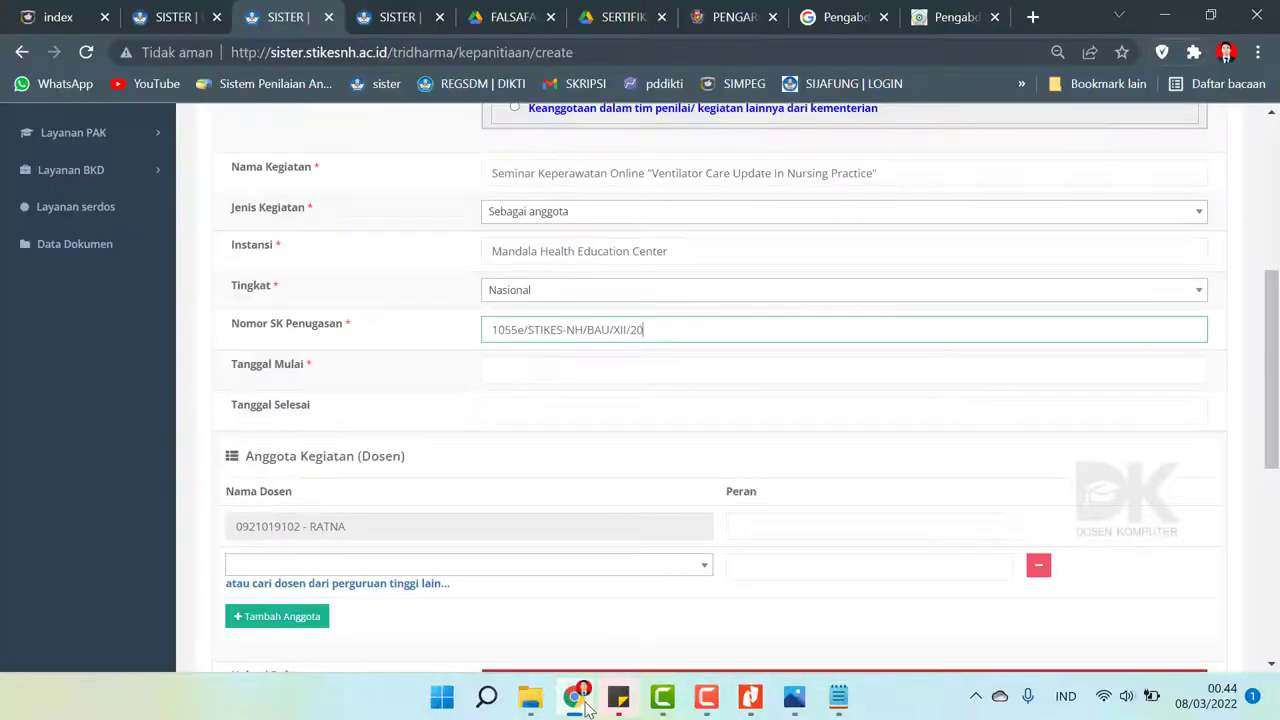
{"action": "type", "text": "21"}
- Set the start date (Tanggal Mulai) to 11 December 2021
{"action": "left_click", "coordinate": [573, 376]}
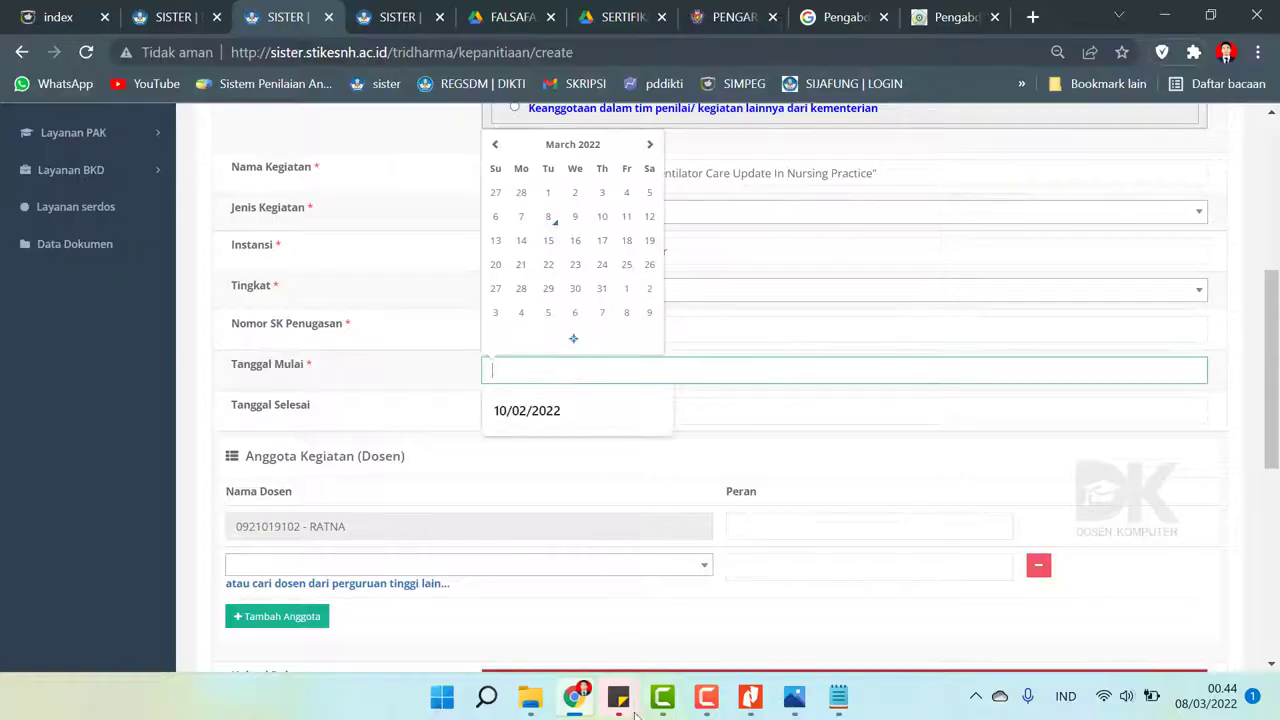
{"action": "left_click", "coordinate": [750, 697]}
{"action": "scroll", "coordinate": [665, 232], "scroll_direction": "down", "scroll_amount": 3}
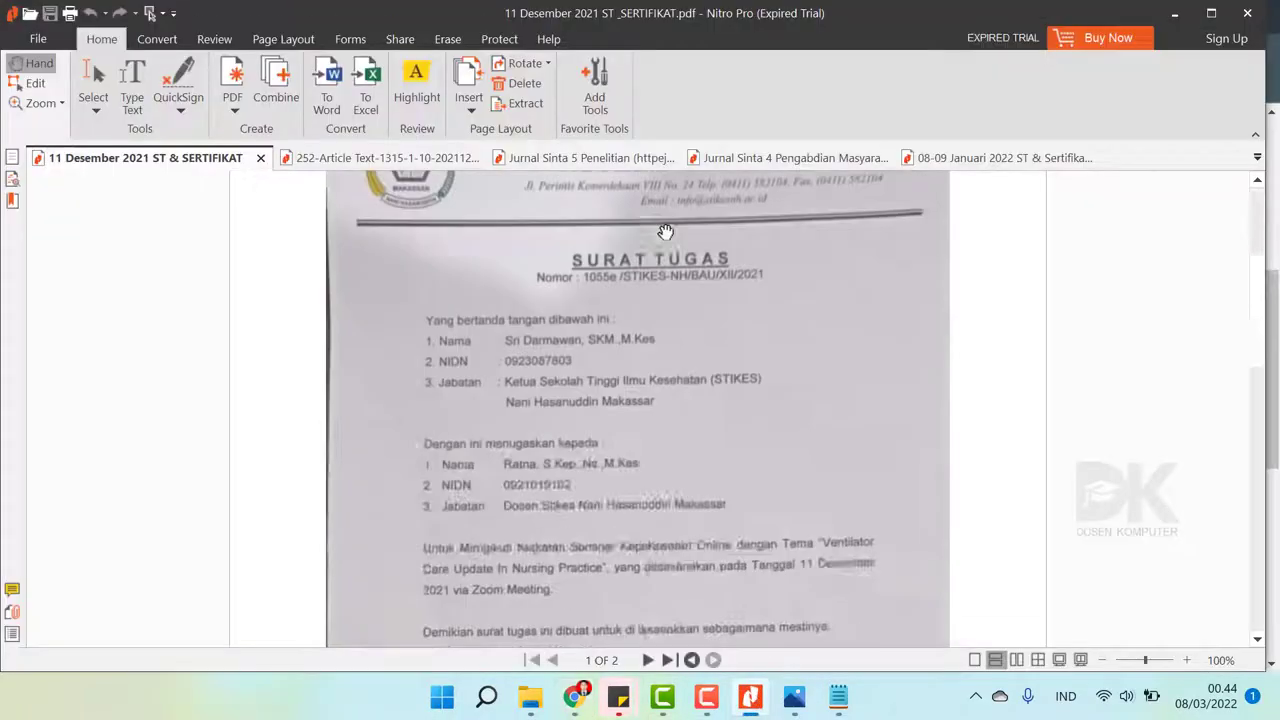
{"action": "scroll", "coordinate": [626, 325], "scroll_direction": "down", "scroll_amount": 5}
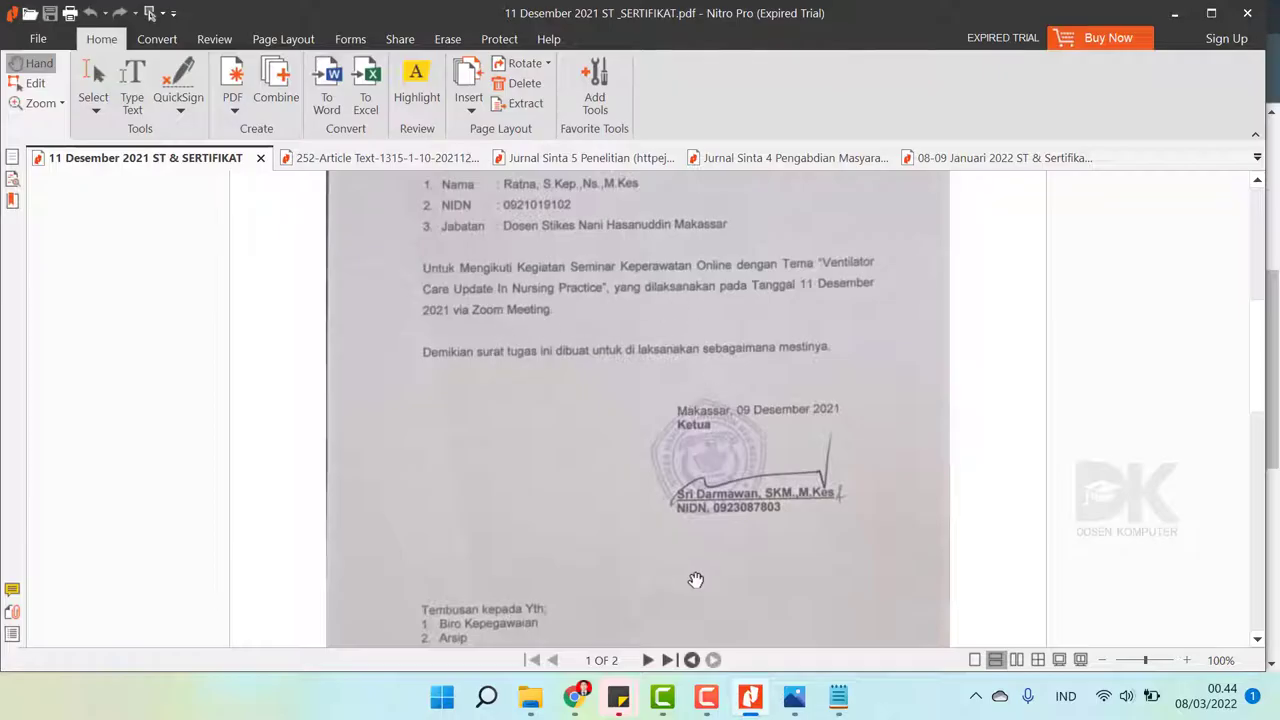
{"action": "left_click", "coordinate": [584, 690]}
{"action": "left_click", "coordinate": [571, 378]}
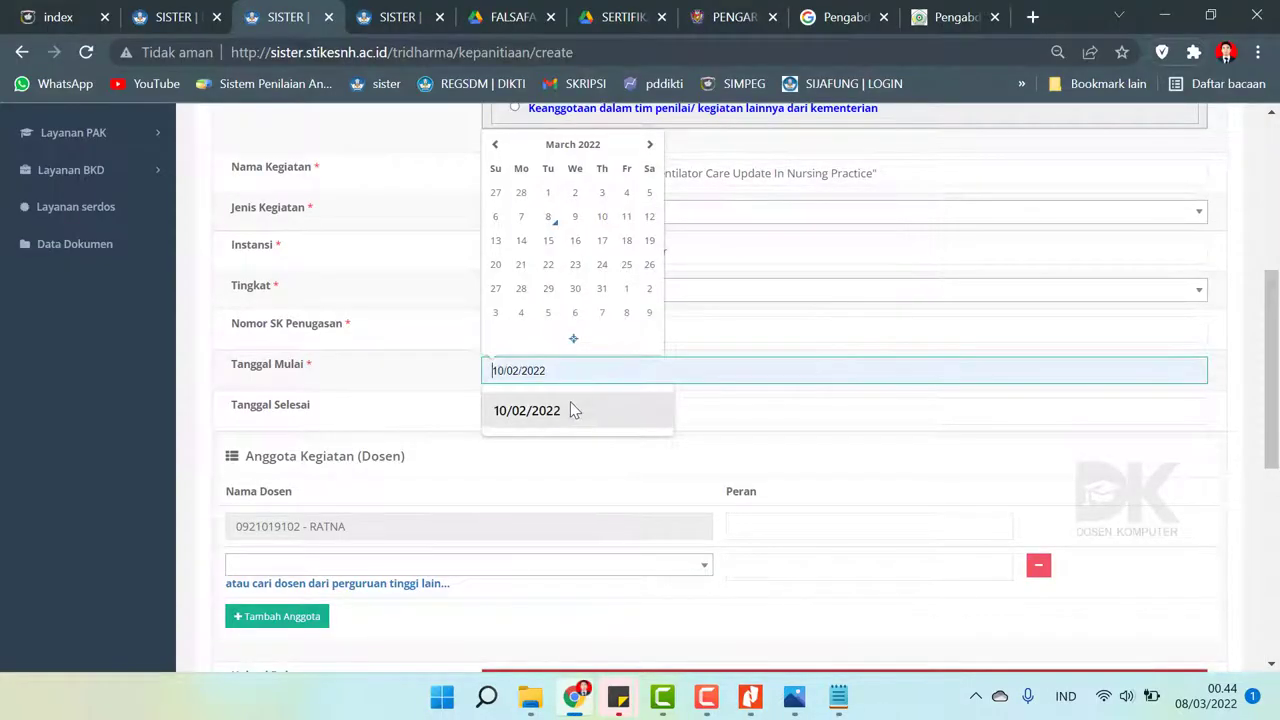
{"action": "left_click", "coordinate": [578, 435]}
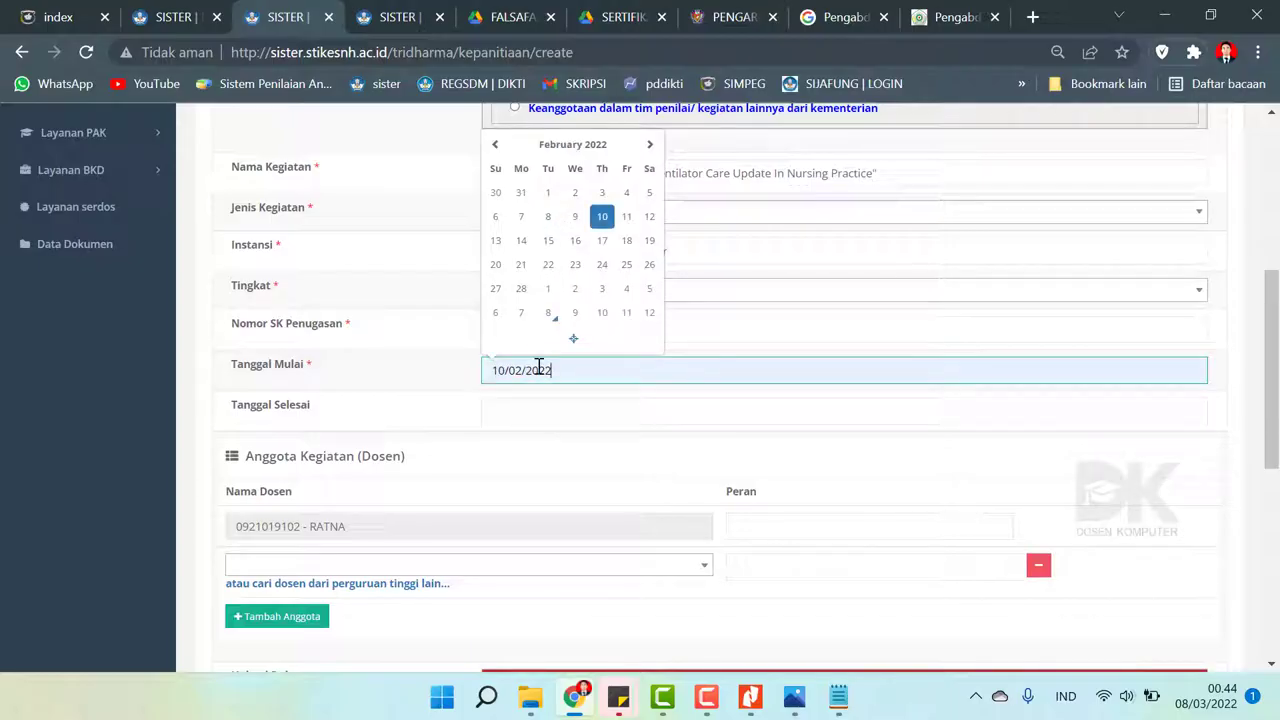
{"action": "left_click", "coordinate": [578, 146]}
{"action": "left_click", "coordinate": [618, 294]}
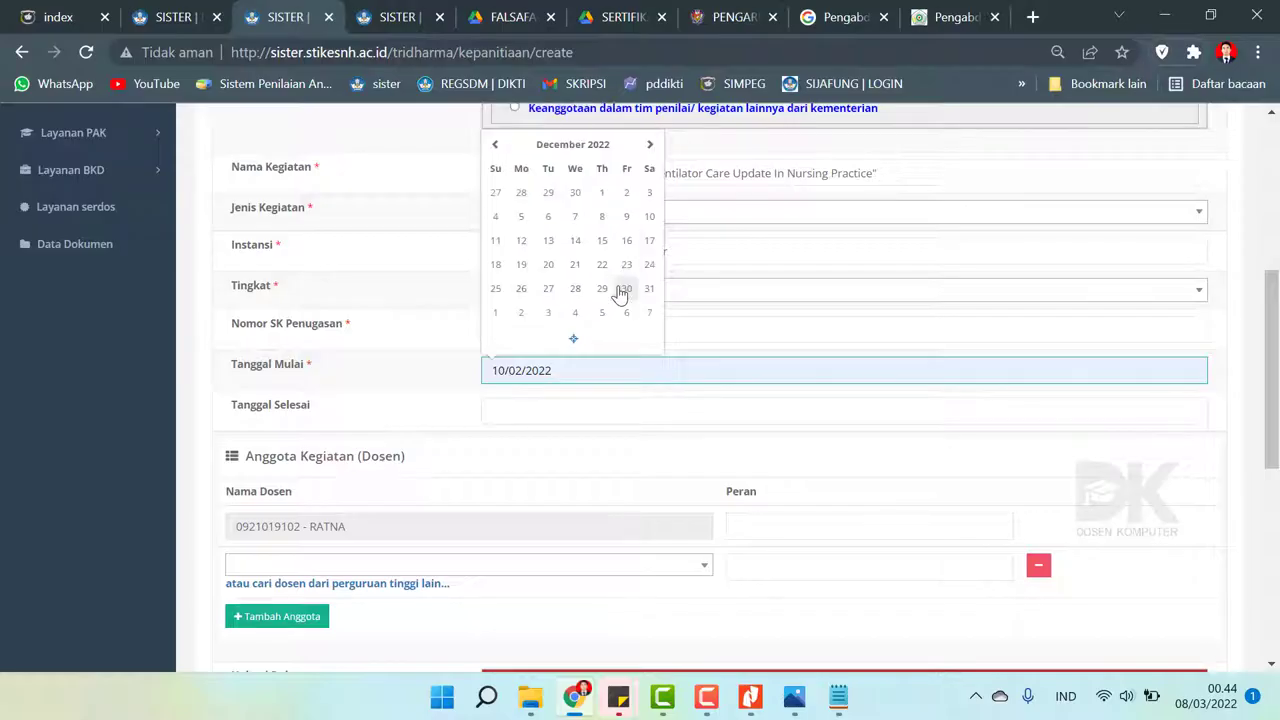
{"action": "left_click", "coordinate": [610, 146]}
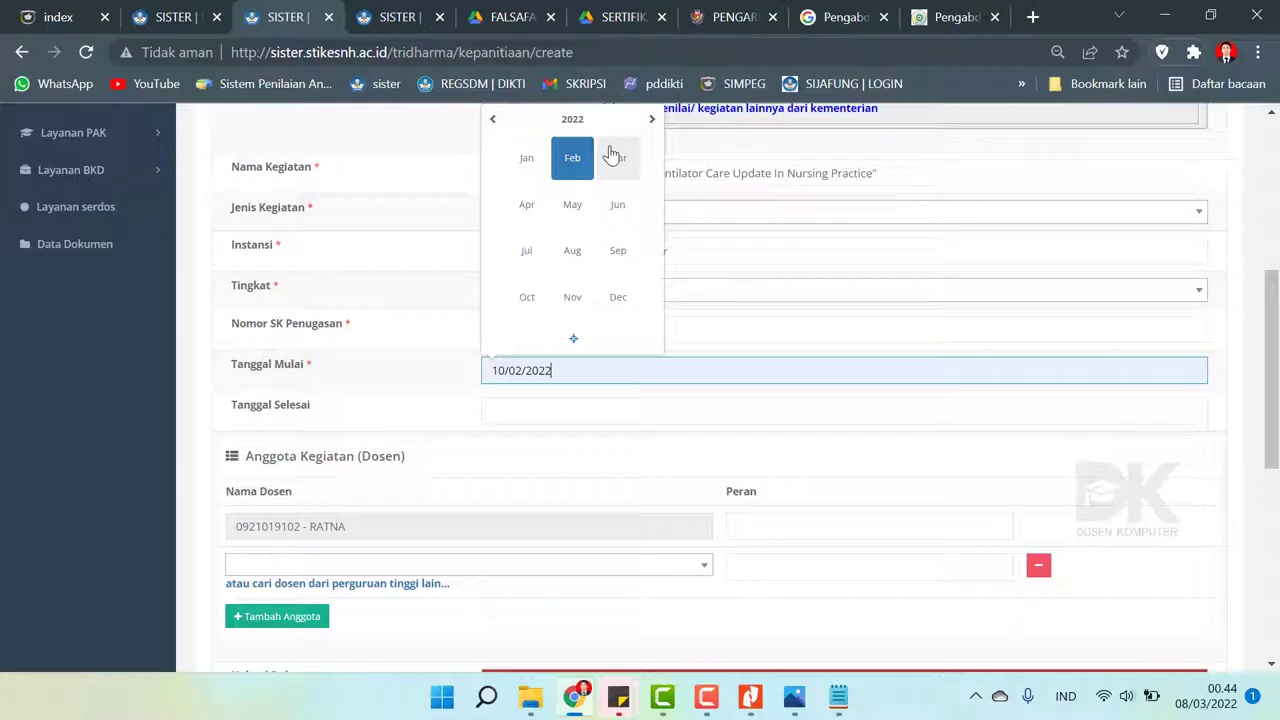
{"action": "left_click", "coordinate": [494, 121]}
{"action": "left_click", "coordinate": [621, 309]}
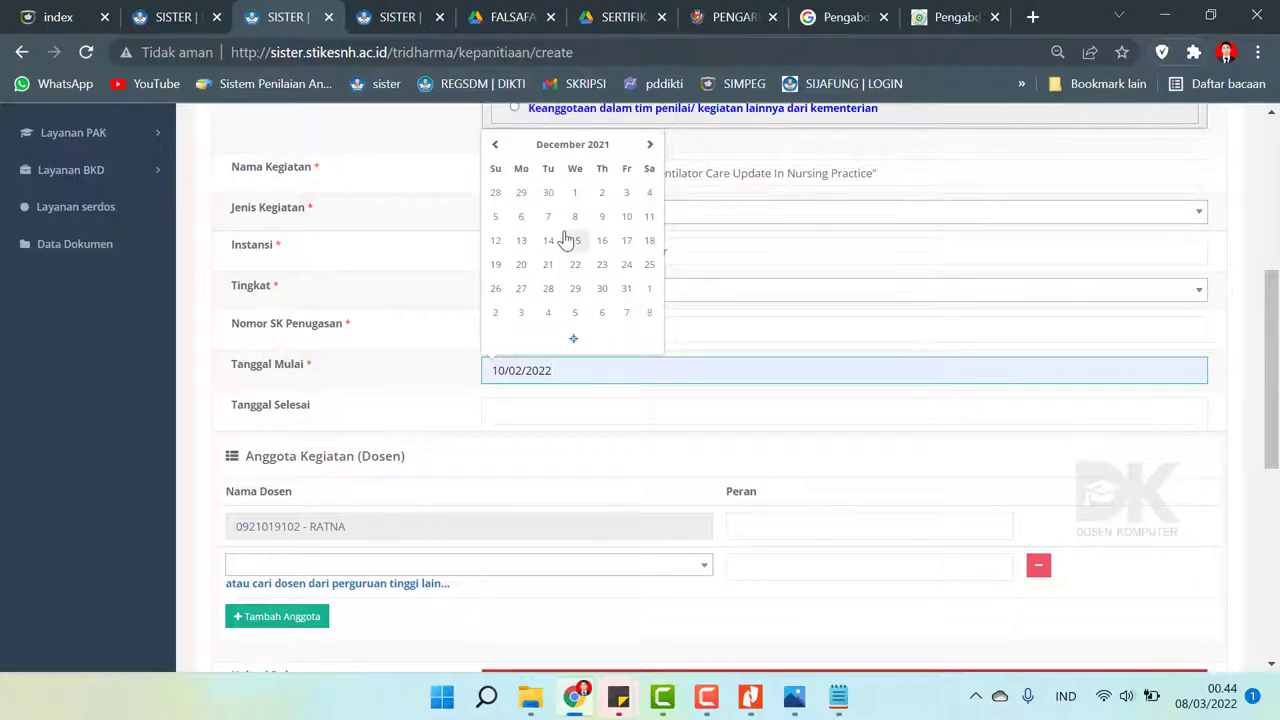
{"action": "left_click", "coordinate": [648, 216]}
- Copy the start date into Tanggal Selesai so the end date is also 11/12/2021
{"action": "left_click", "coordinate": [550, 404]}
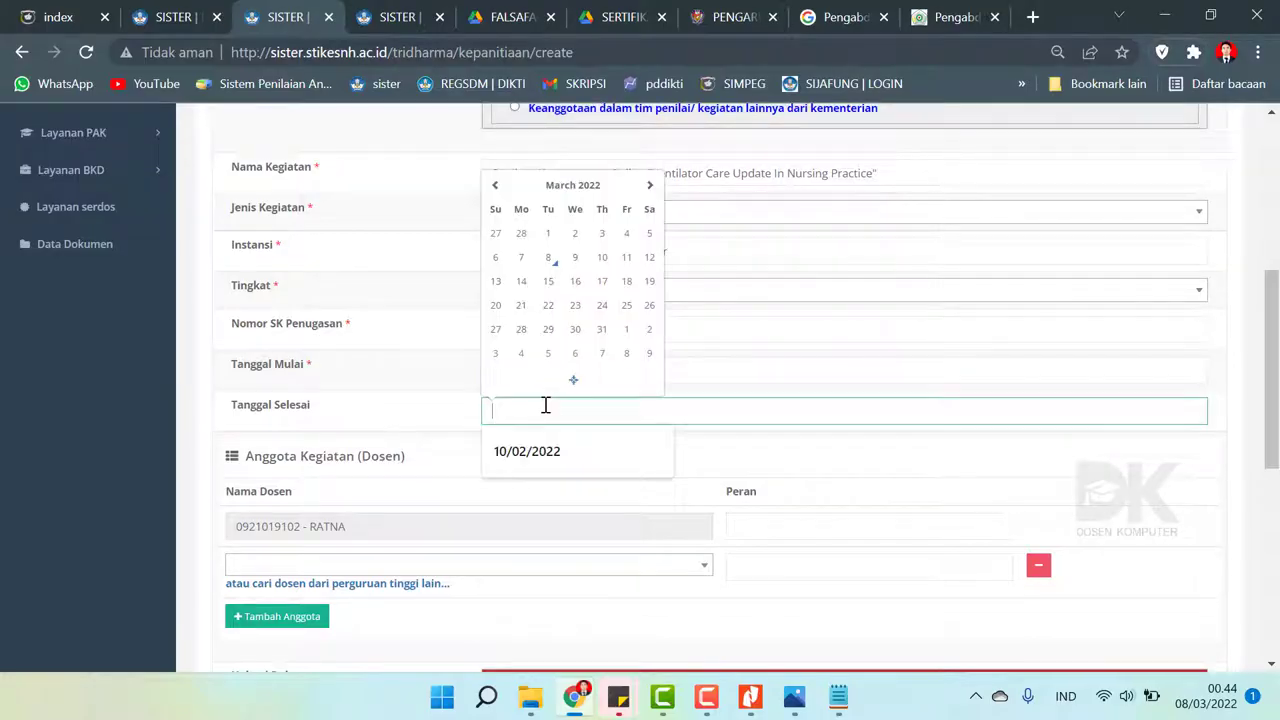
{"action": "left_click", "coordinate": [706, 366]}
{"action": "left_click_drag", "start_coordinate": [706, 366], "coordinate": [520, 371]}
{"action": "key", "text": "ctrl+a"}
{"action": "key", "text": "ctrl+c"}
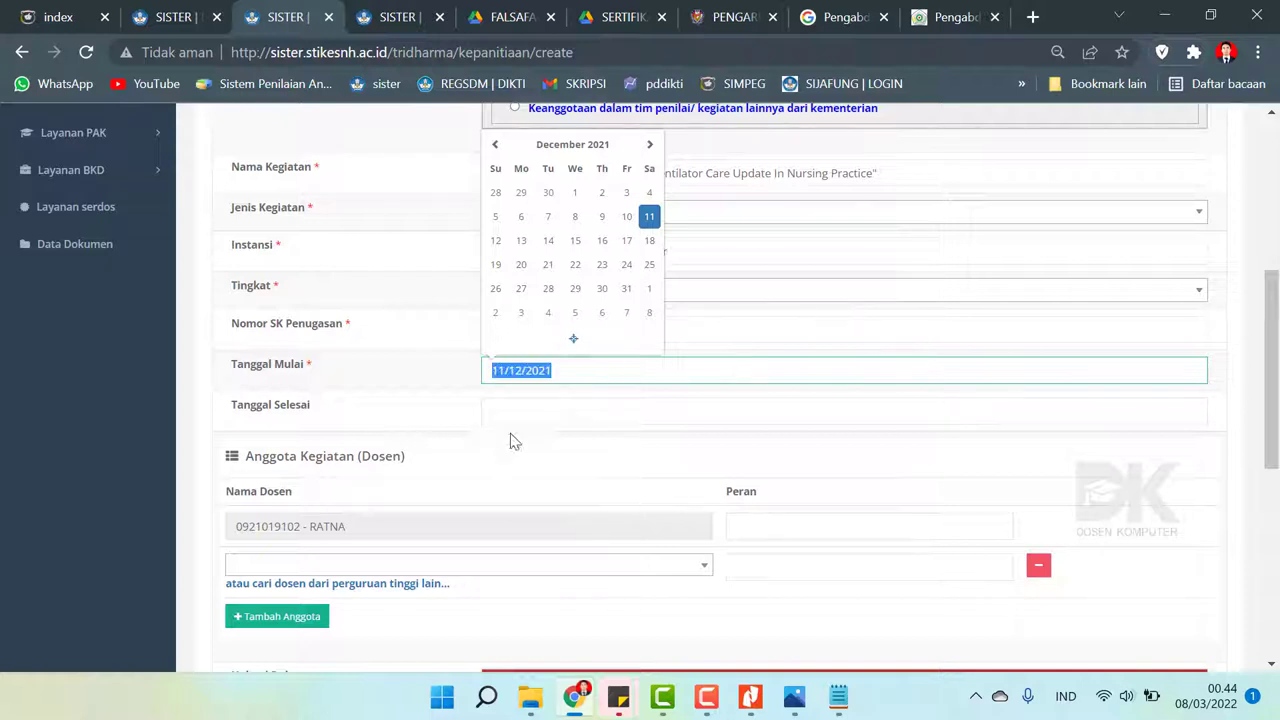
{"action": "left_click", "coordinate": [516, 412]}
{"action": "key", "text": "ctrl+v"}
{"action": "left_click", "coordinate": [392, 396]}
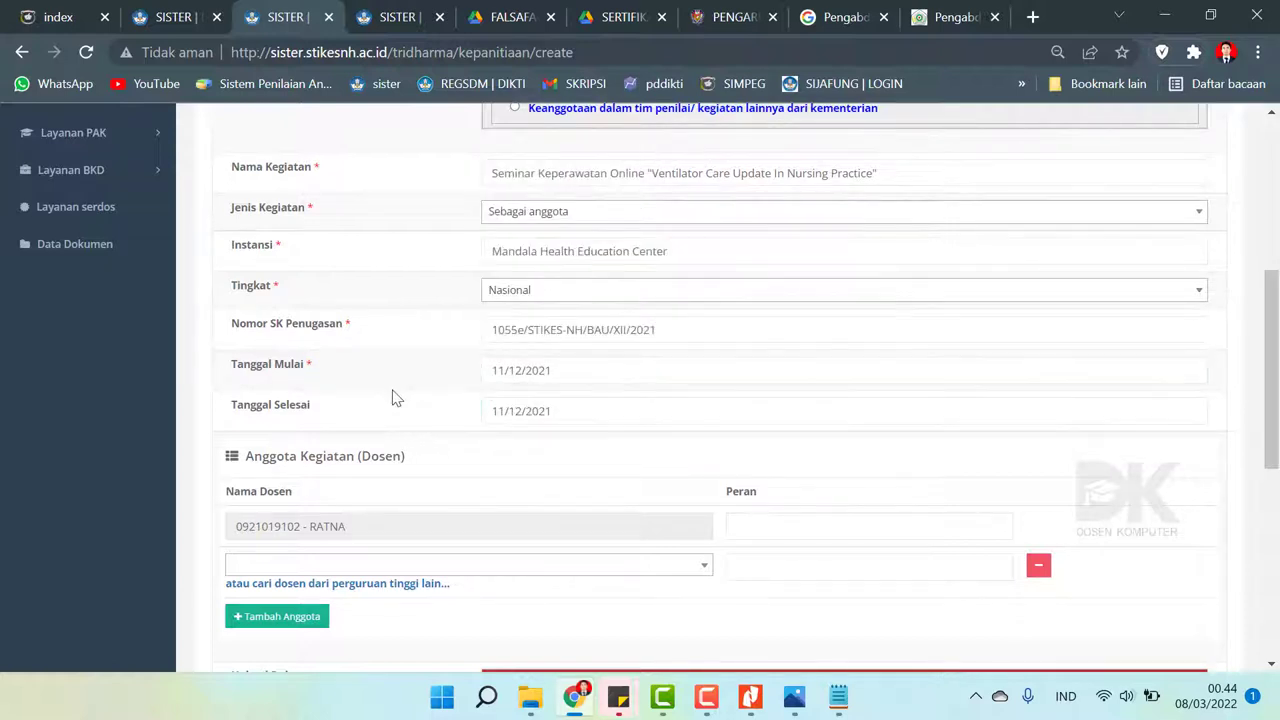
{"action": "scroll", "coordinate": [392, 396], "scroll_direction": "down", "scroll_amount": 2}
- Set the role to Peserta and upload '11 Desember 2021 ST & SERTIFIKAT.pdf'
{"action": "left_click", "coordinate": [786, 300]}
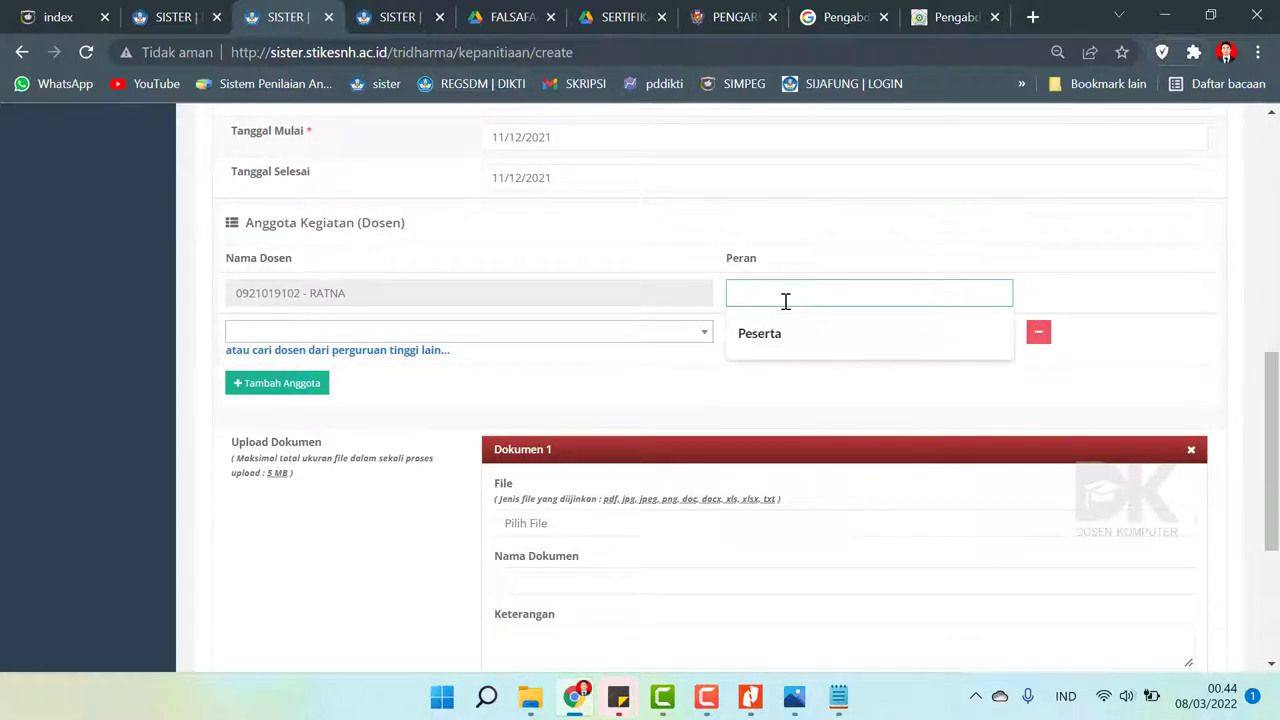
{"action": "type", "text": "Peserta"}
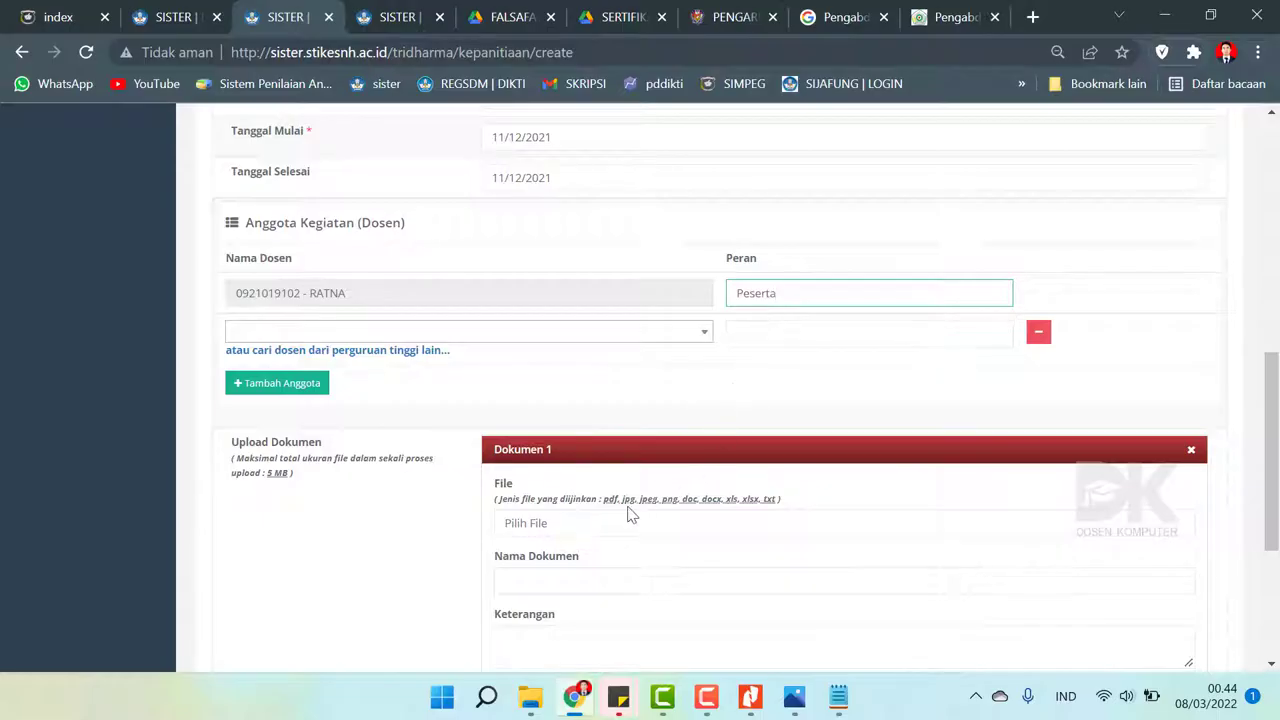
{"action": "scroll", "coordinate": [629, 514], "scroll_direction": "down", "scroll_amount": 2}
{"action": "left_click", "coordinate": [556, 298]}
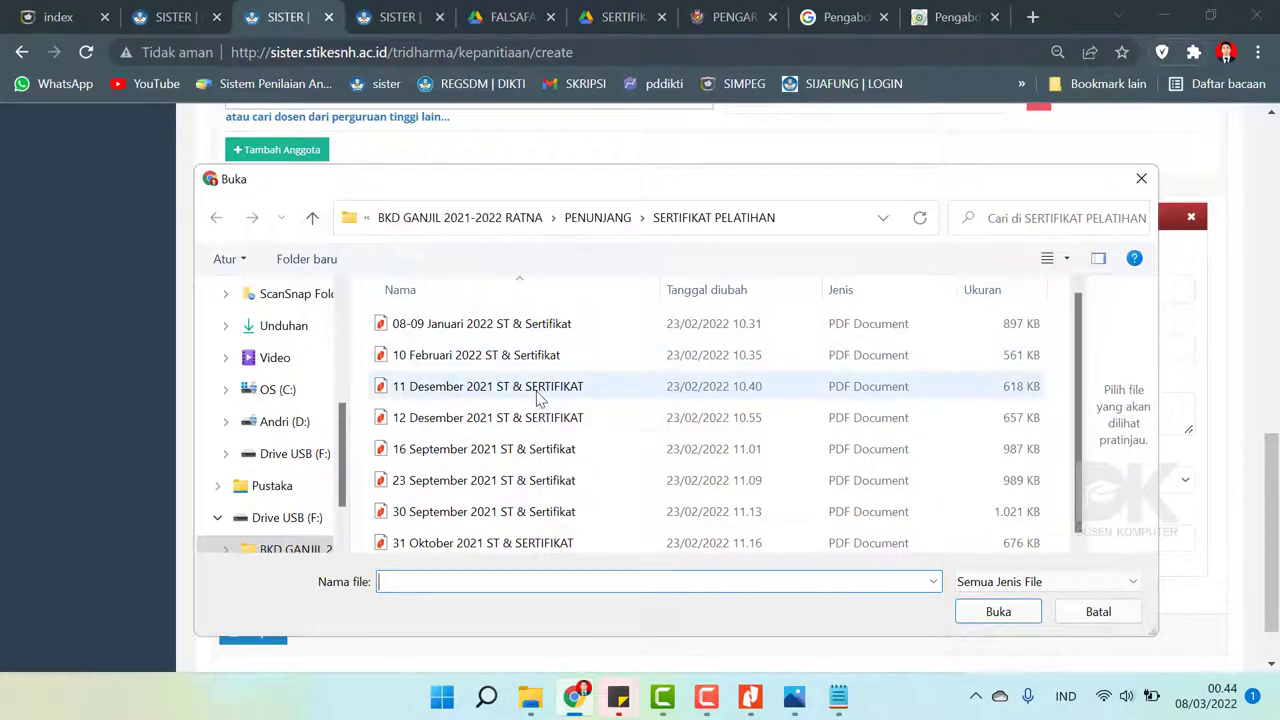
{"action": "left_click", "coordinate": [537, 394]}
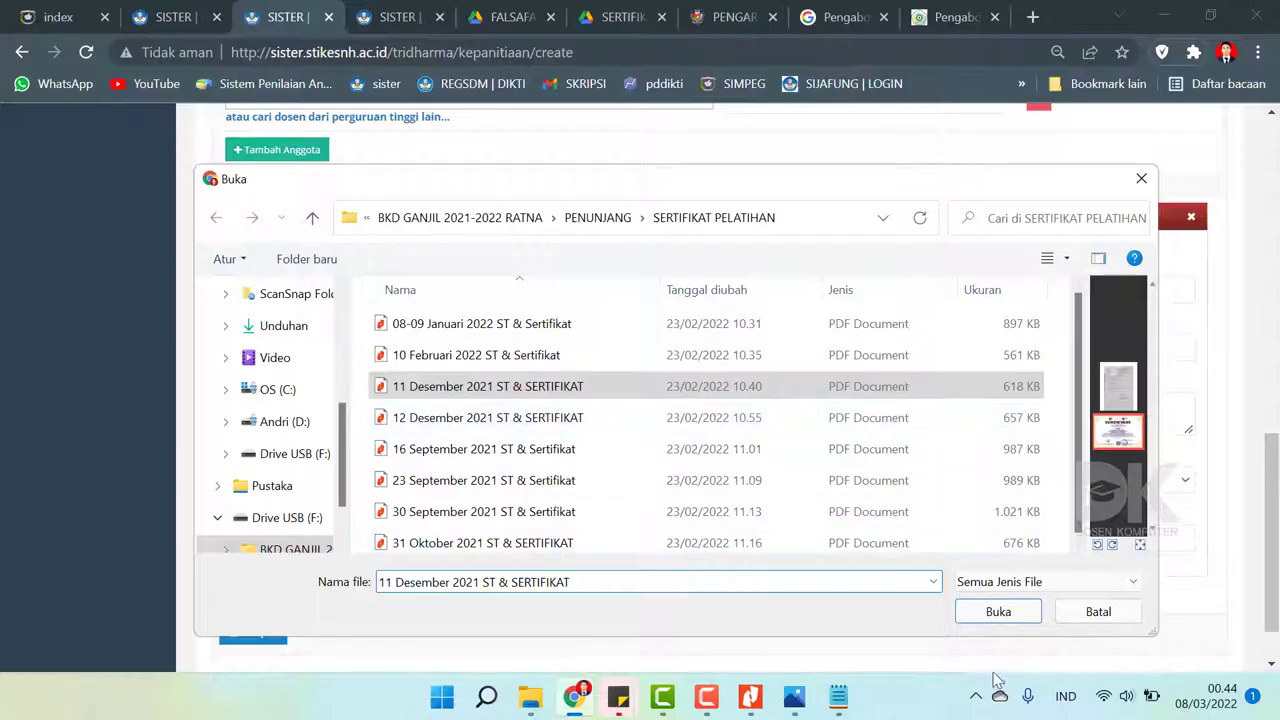
{"action": "left_click", "coordinate": [1002, 617]}
- Name the document 'Surat Tugas dan Sertifikat Webinar', add a description, and set type Lainnya
{"action": "left_click", "coordinate": [631, 348]}
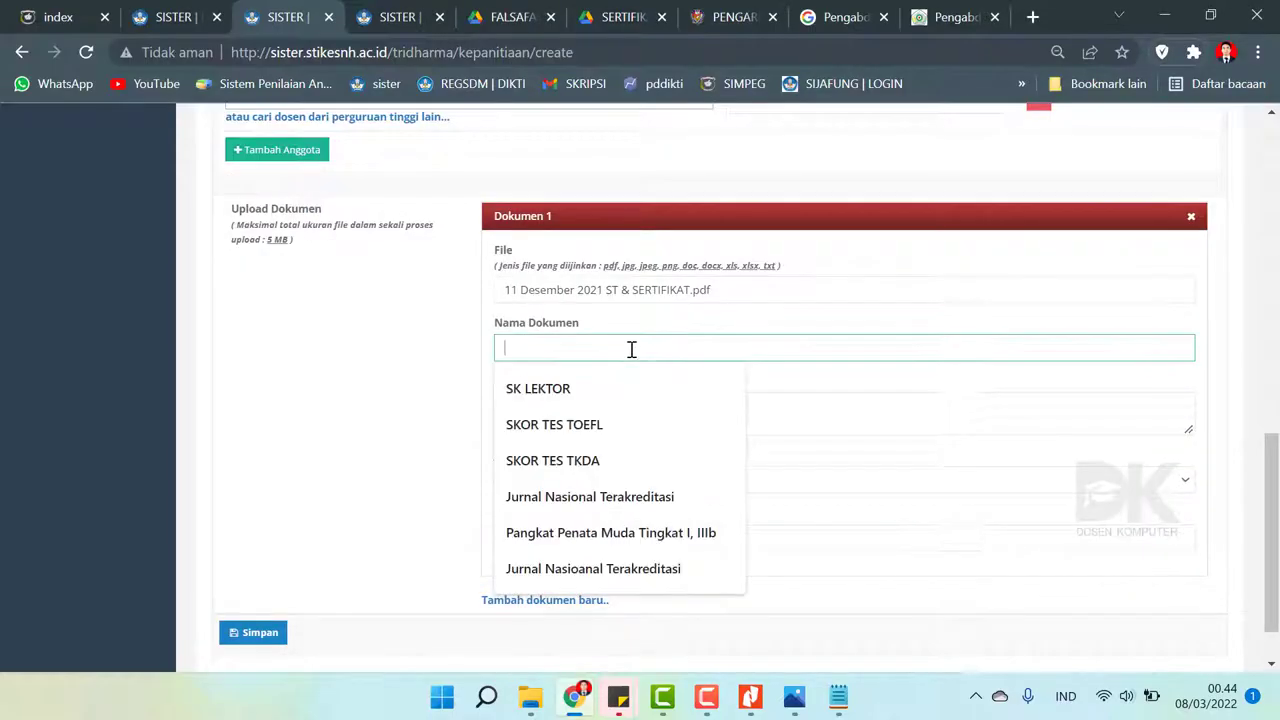
{"action": "type", "text": "S"}
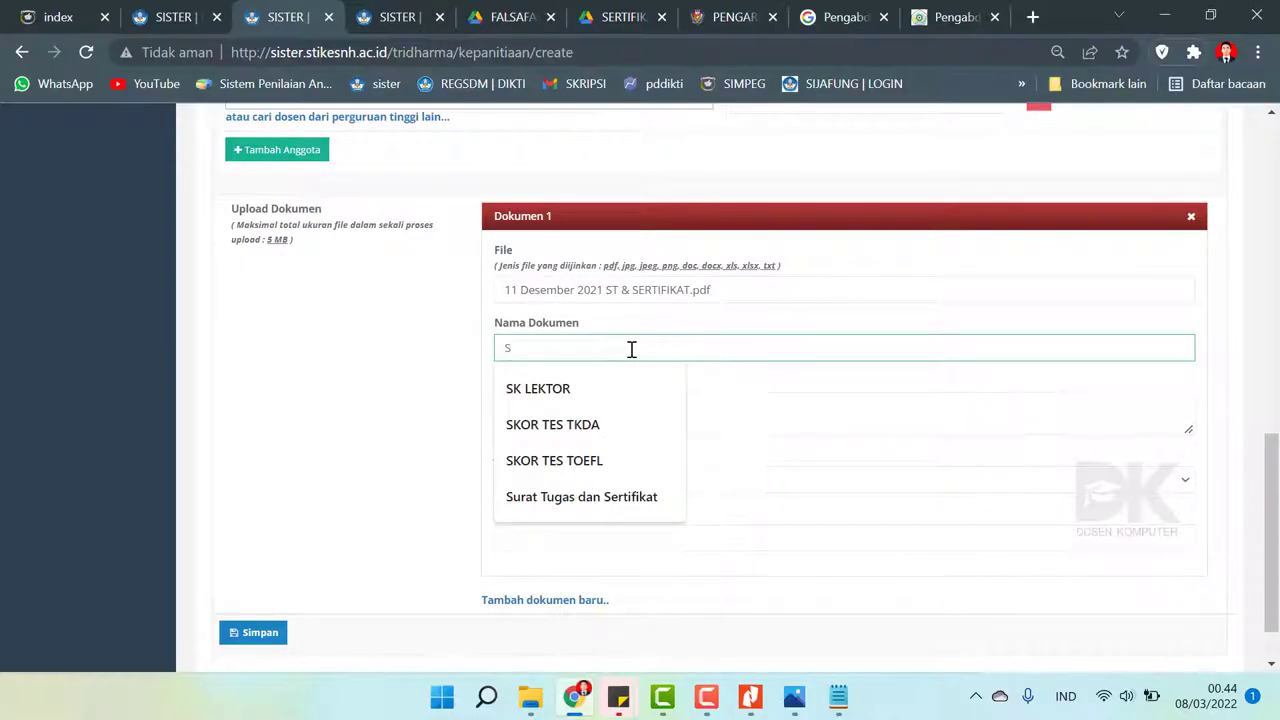
{"action": "type", "text": "ura"}
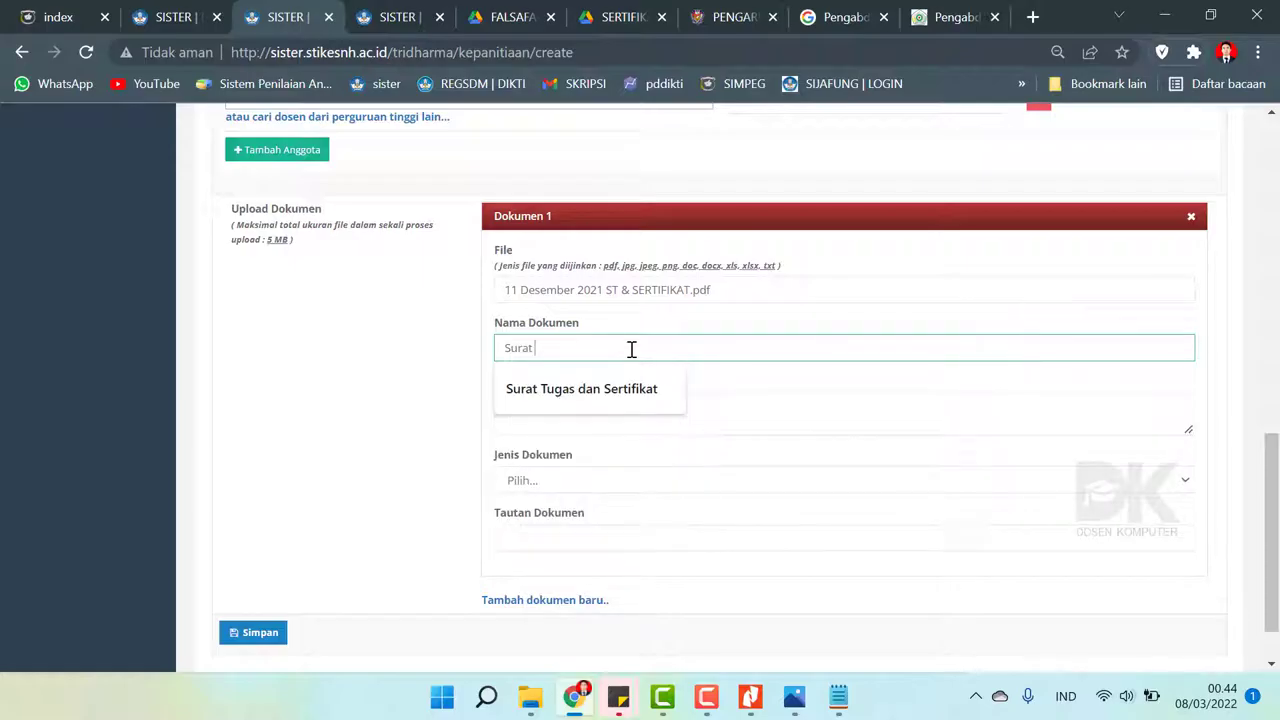
{"action": "type", "text": "tifikat"}
{"action": "left_click", "coordinate": [631, 389]}
{"action": "type", "text": "We"}
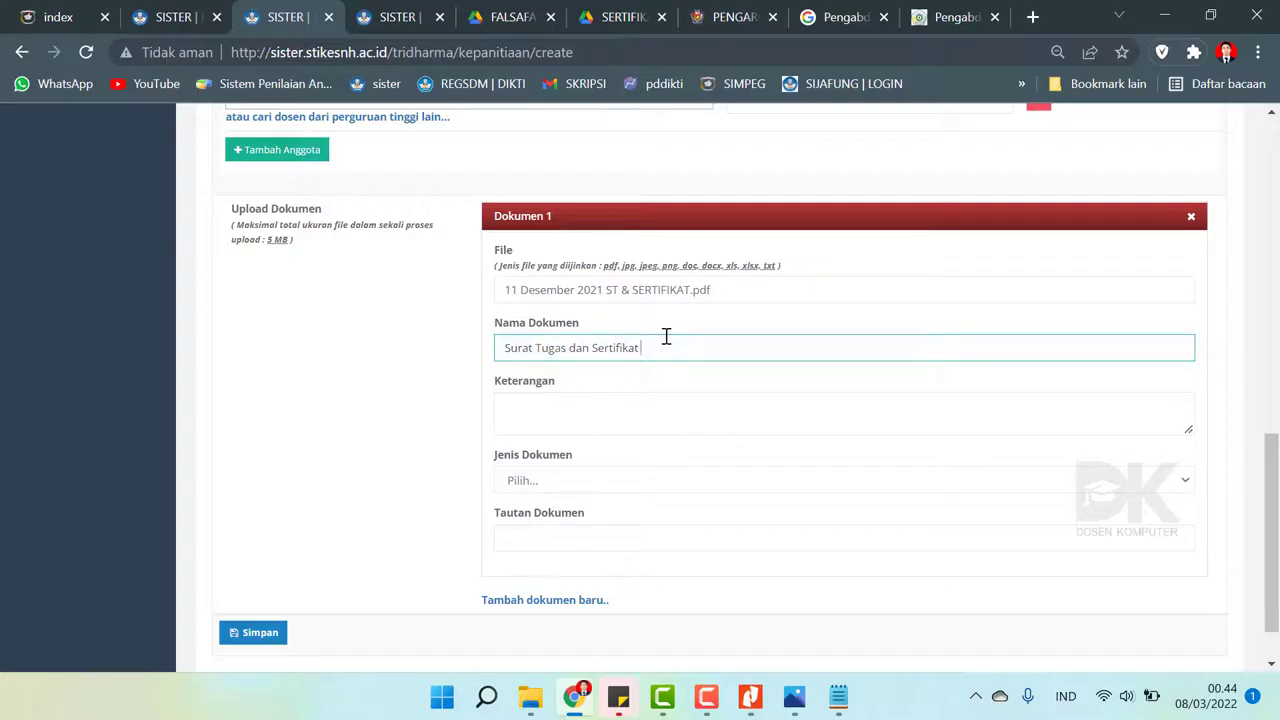
{"action": "type", "text": "binar"}
{"action": "left_click", "coordinate": [604, 419]}
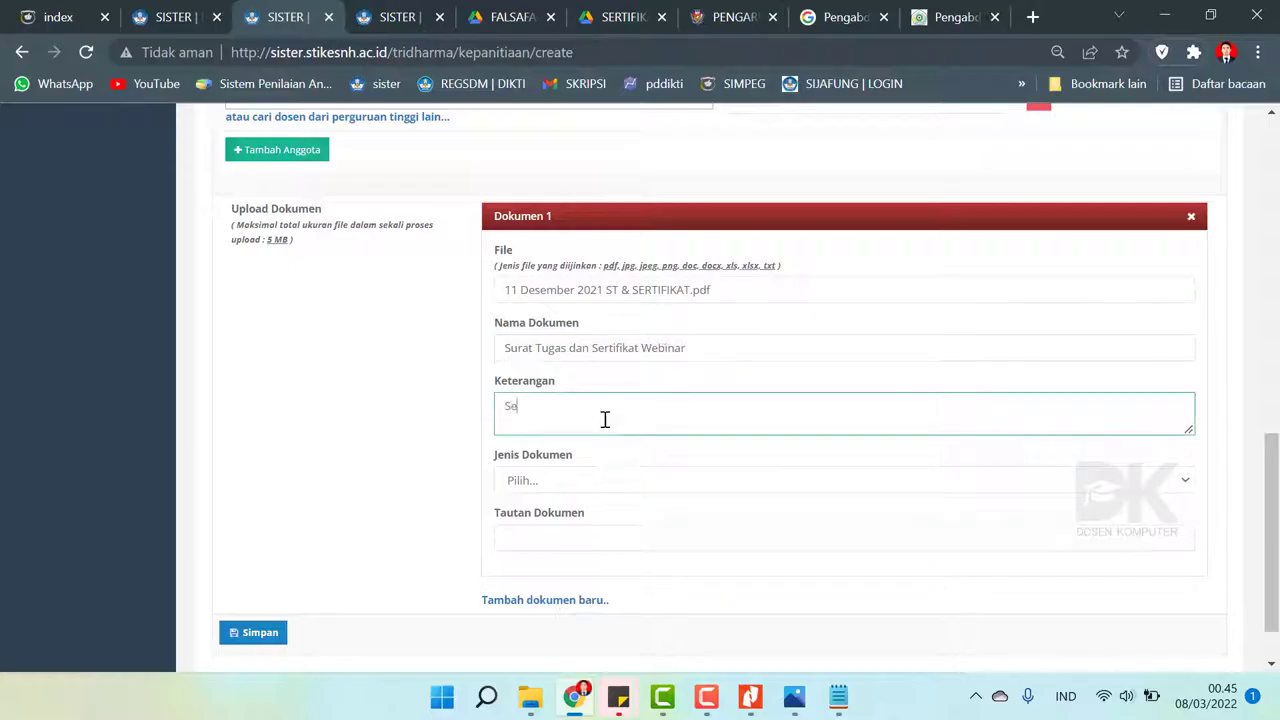
{"action": "type", "text": "Selesai"}
{"action": "left_click", "coordinate": [534, 488]}
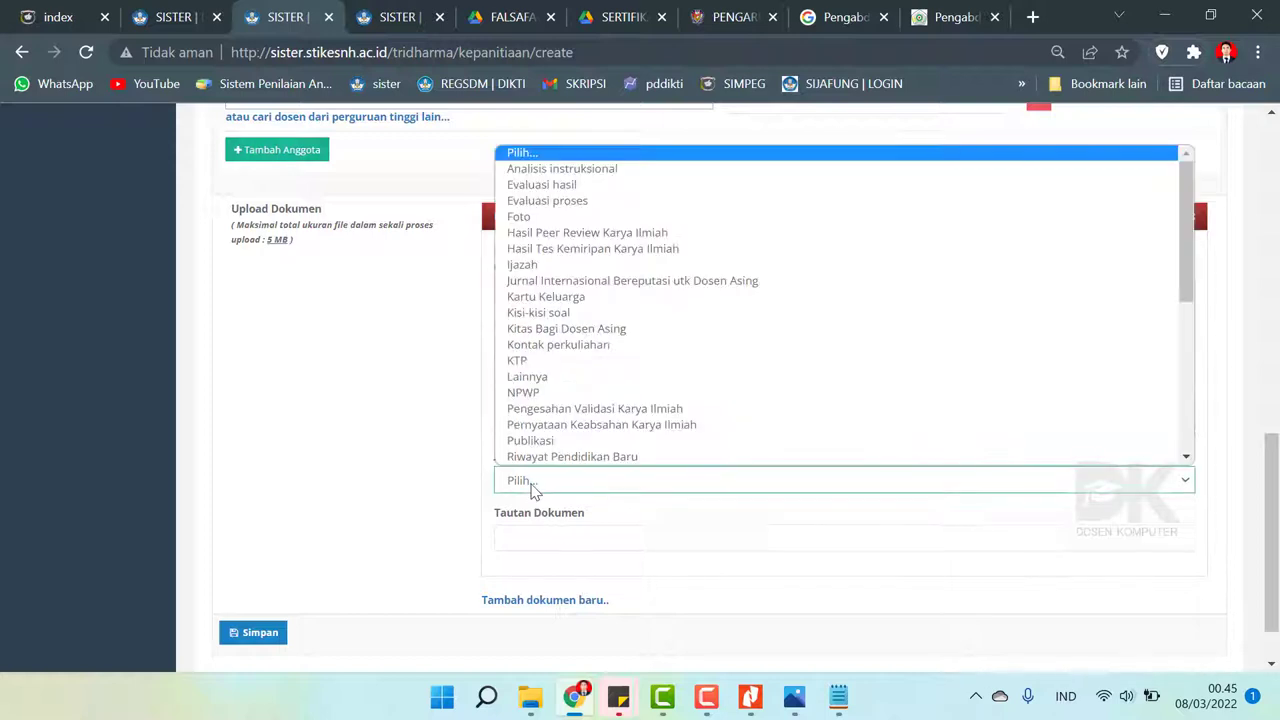
{"action": "left_click", "coordinate": [534, 377]}
{"action": "left_click", "coordinate": [548, 536]}
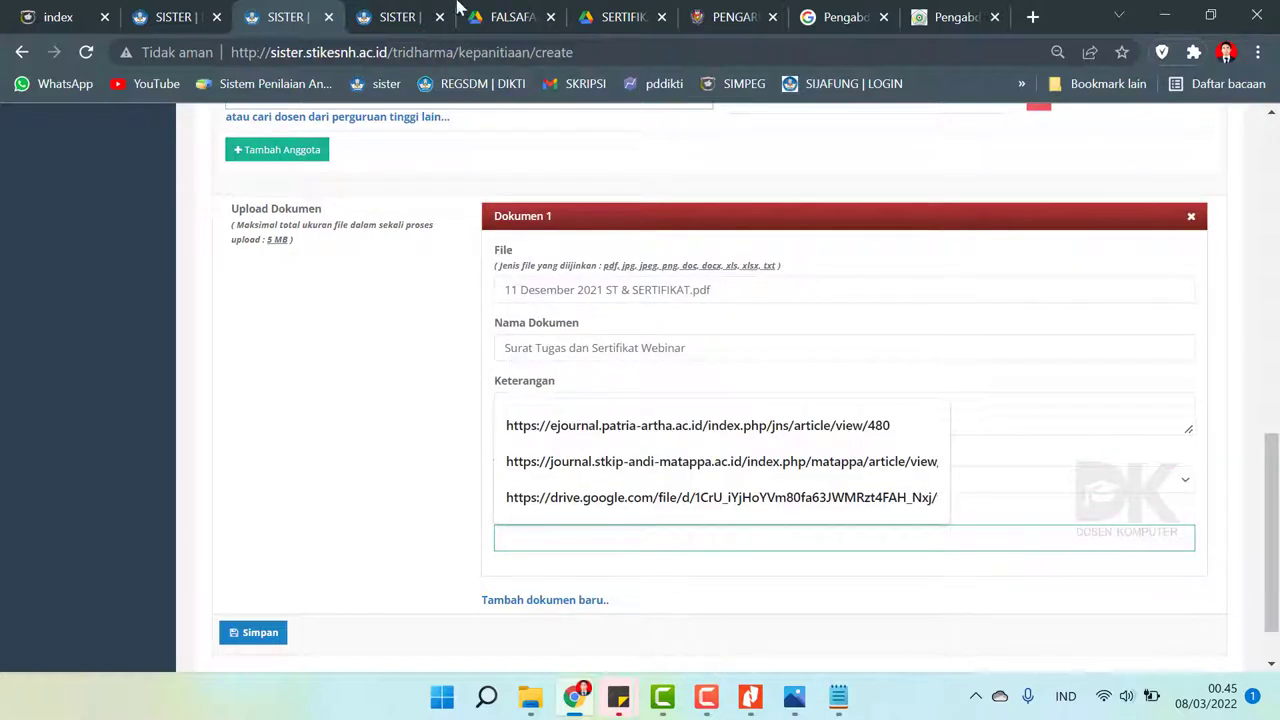
{"action": "left_click", "coordinate": [497, 10]}
- Share the '11 Desember 2021' Drive file with anyone holding the link and copy the link
{"action": "left_click", "coordinate": [607, 12]}
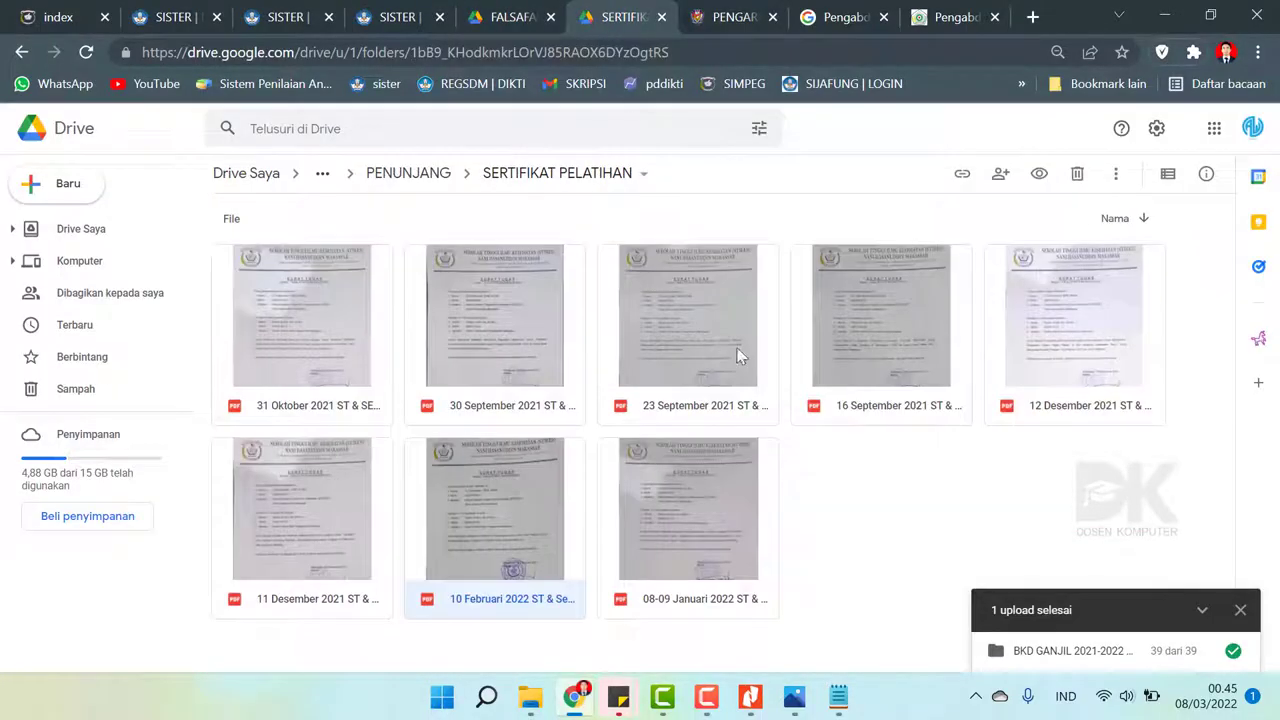
{"action": "left_click", "coordinate": [1061, 524]}
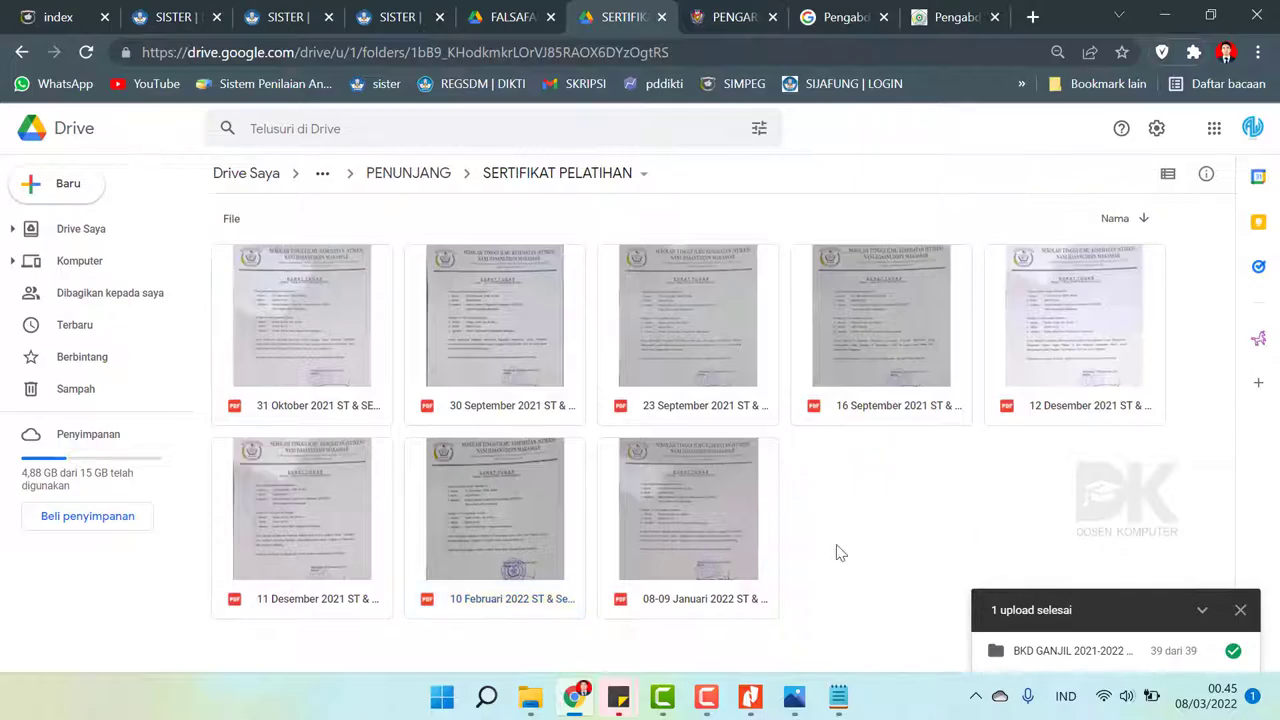
{"action": "left_click", "coordinate": [295, 523]}
{"action": "right_click", "coordinate": [297, 526]}
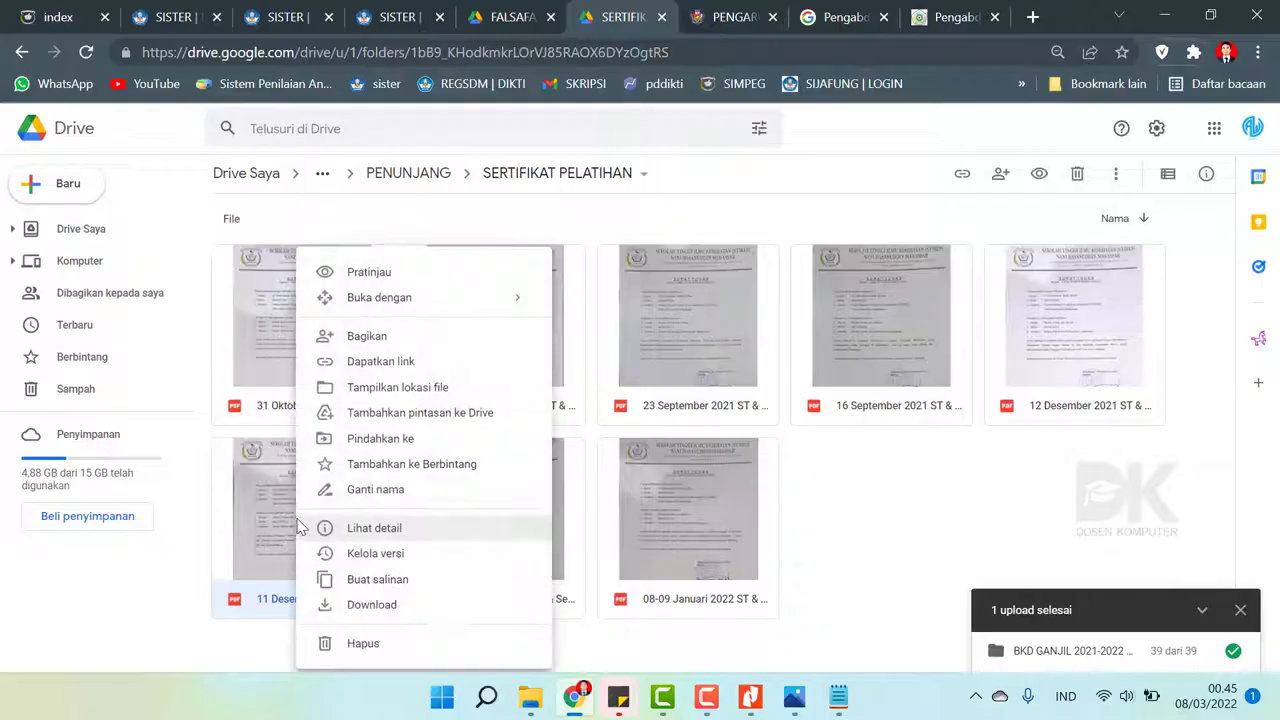
{"action": "left_click", "coordinate": [381, 366]}
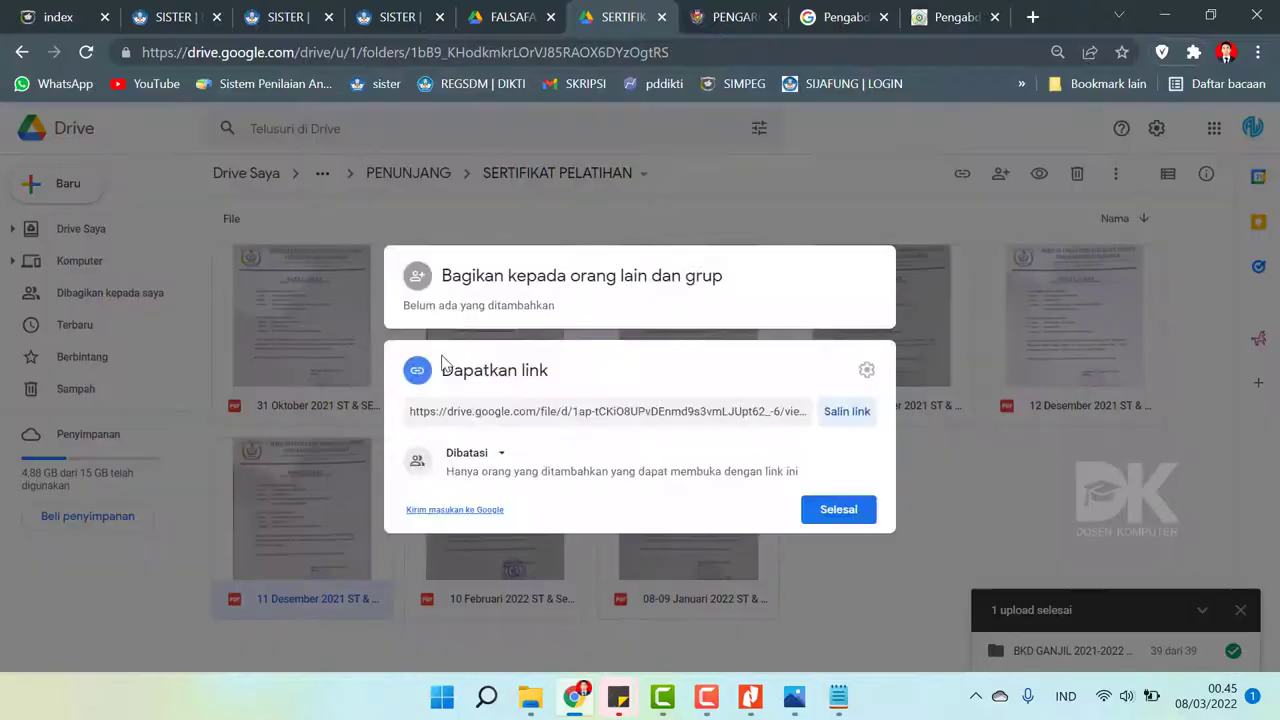
{"action": "left_click", "coordinate": [500, 455]}
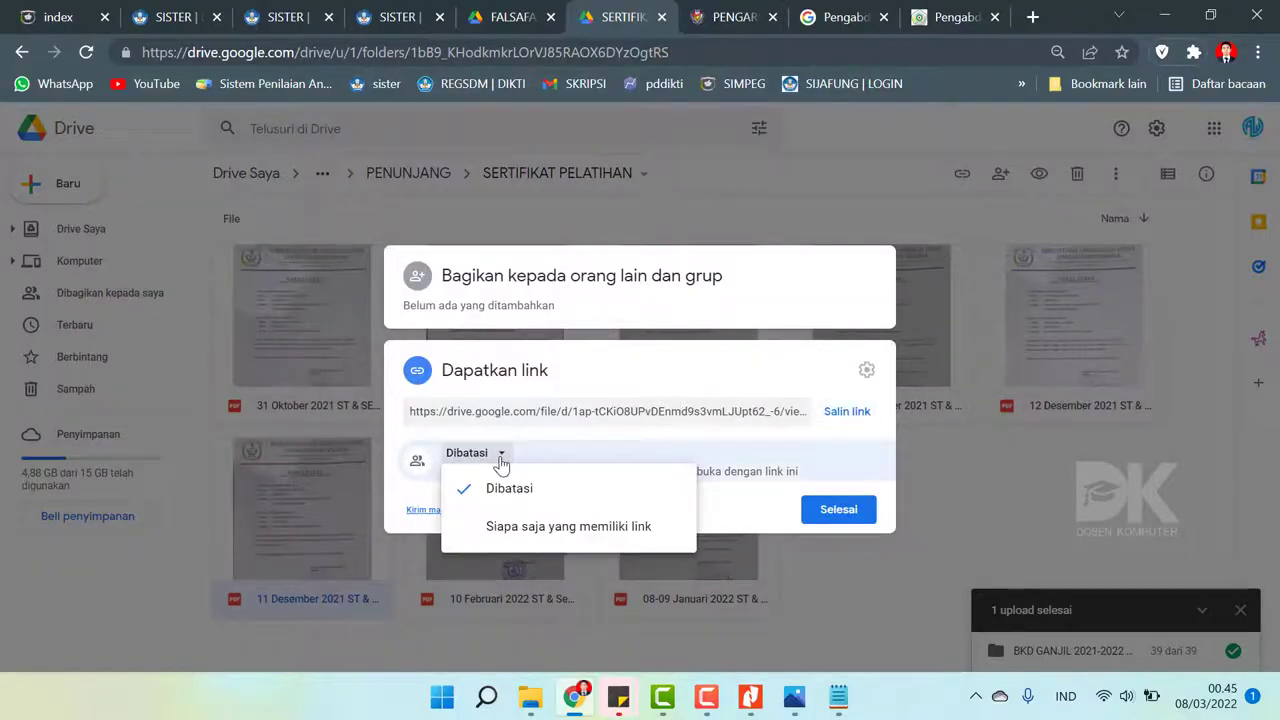
{"action": "left_click", "coordinate": [529, 526]}
{"action": "left_click", "coordinate": [838, 413]}
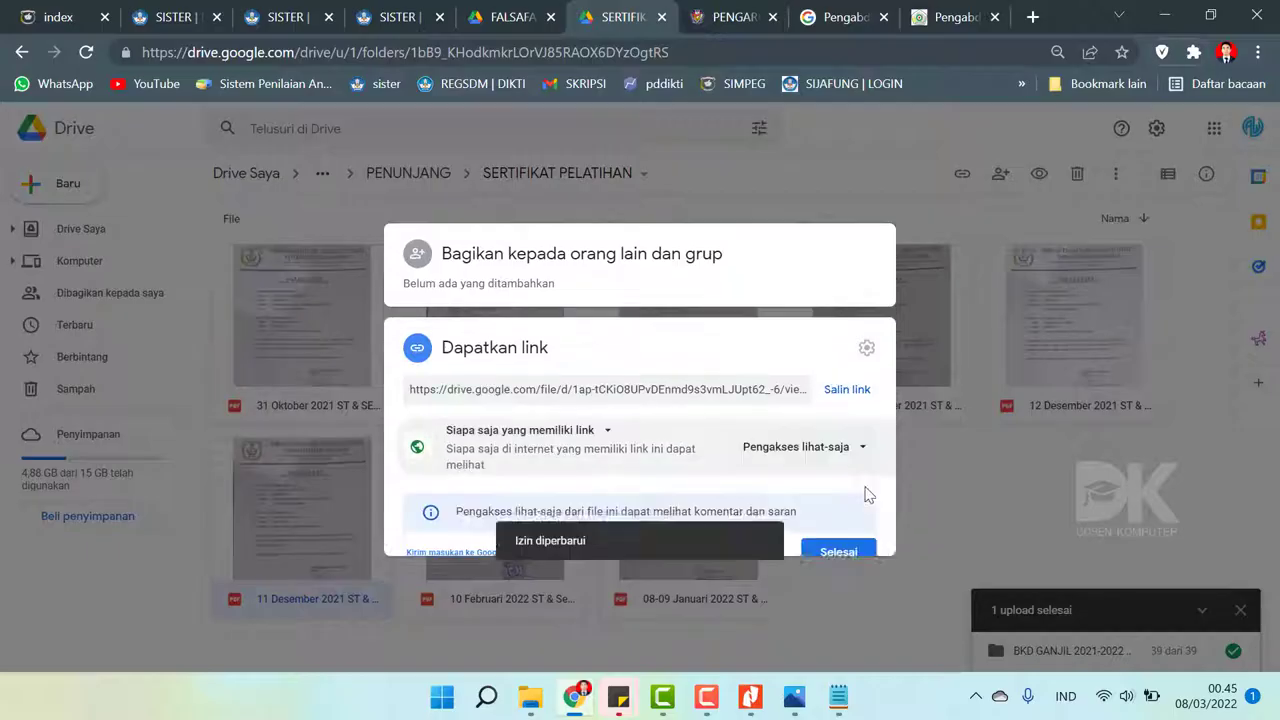
{"action": "left_click", "coordinate": [845, 380]}
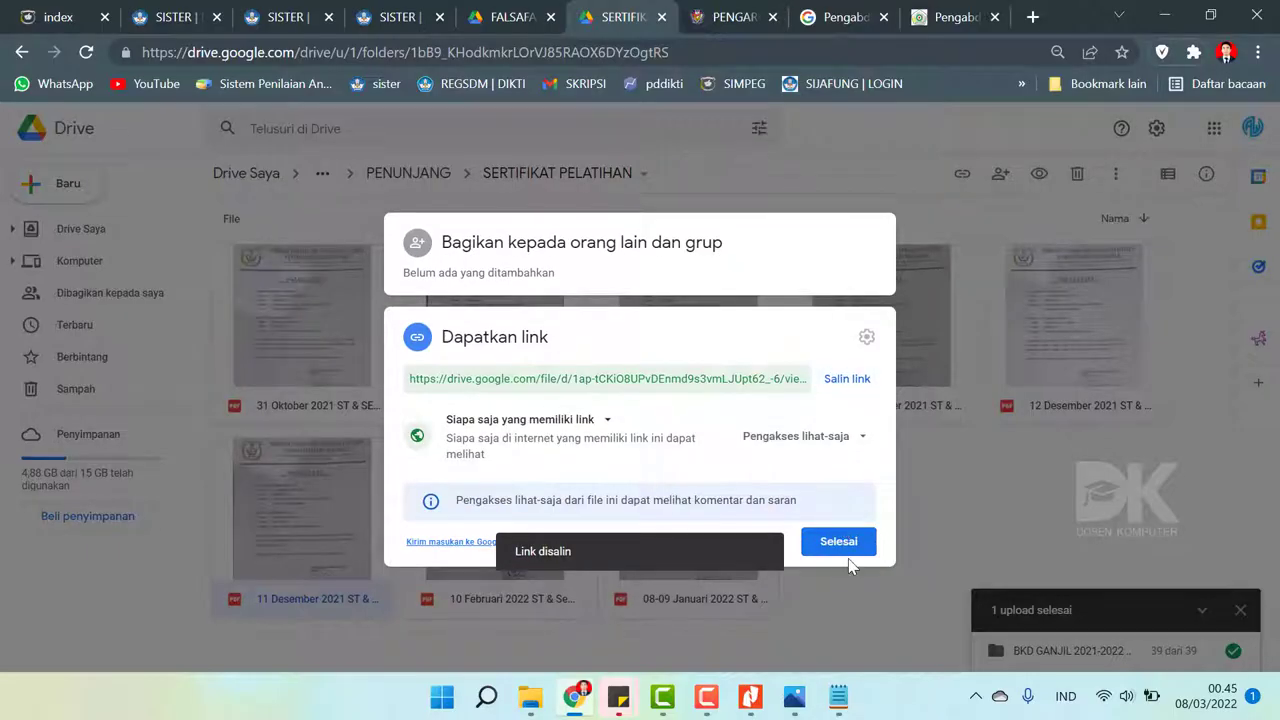
{"action": "left_click", "coordinate": [843, 541]}
{"action": "left_click", "coordinate": [413, 12]}
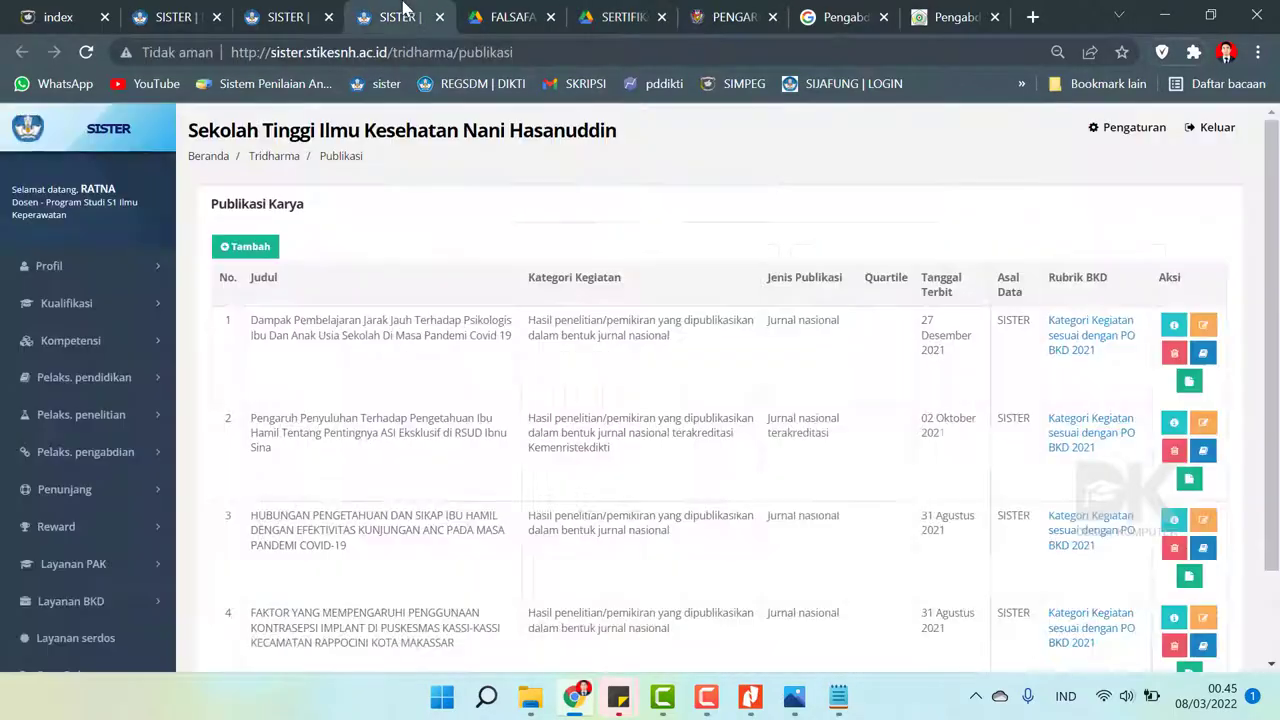
- Paste the Drive link as Tautan Dokumen and save the seminar record
{"action": "left_click", "coordinate": [290, 10]}
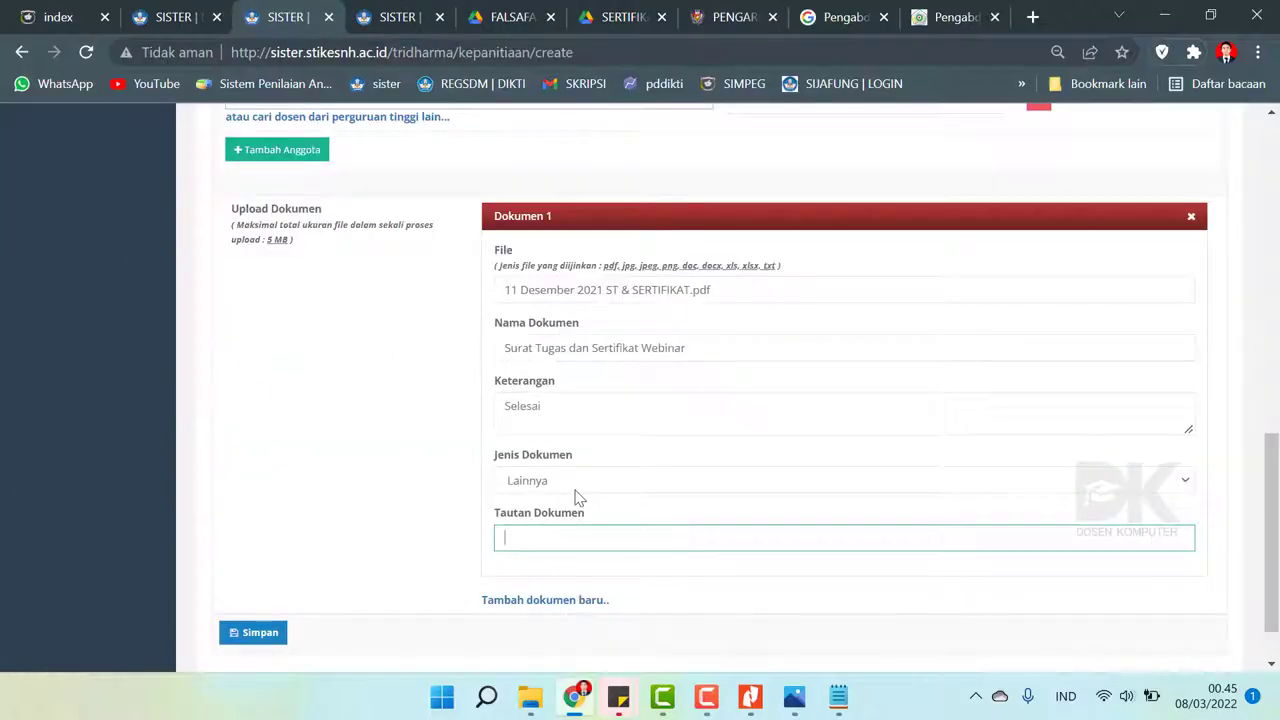
{"action": "left_click", "coordinate": [268, 630]}
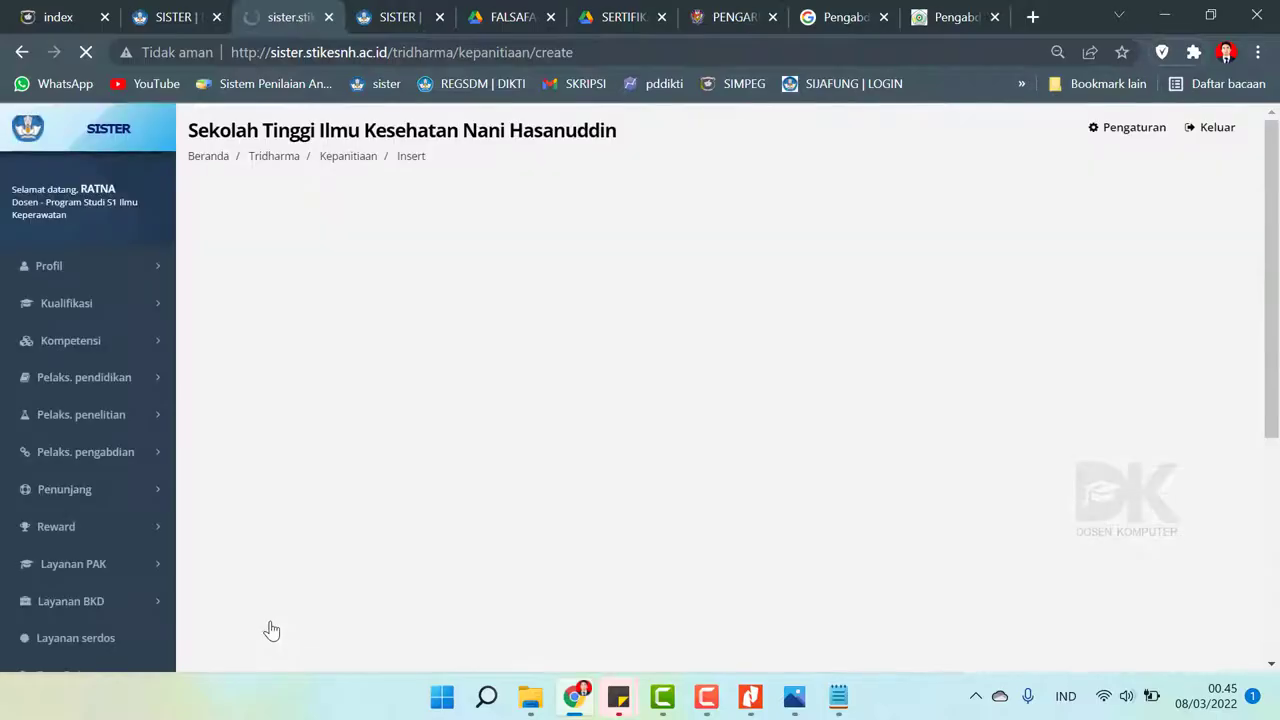
- Go to the BKD activity recap under Layanan BKD
{"action": "left_click", "coordinate": [90, 603]}
{"action": "scroll", "coordinate": [96, 565], "scroll_direction": "down", "scroll_amount": 2}
{"action": "left_click", "coordinate": [88, 400]}
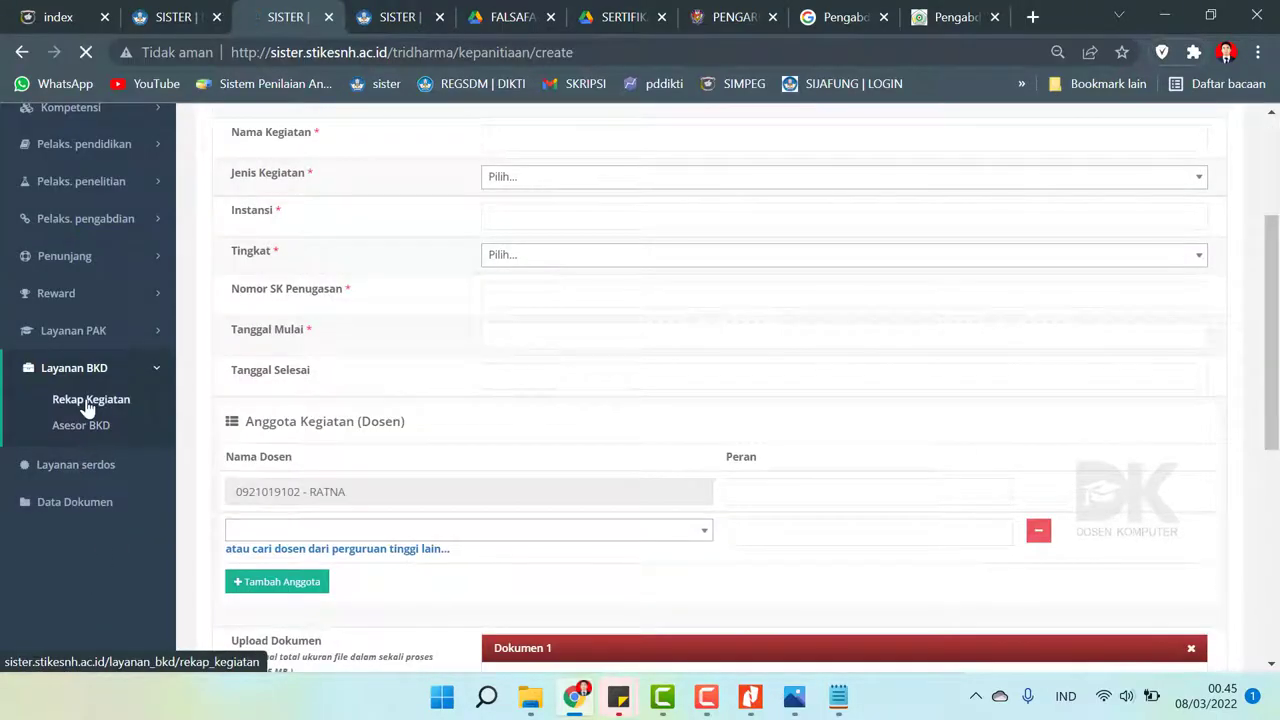
- Open the 2021/2022 Ganjil performance report and pull section F activities from the portfolio
{"action": "left_click", "coordinate": [957, 474]}
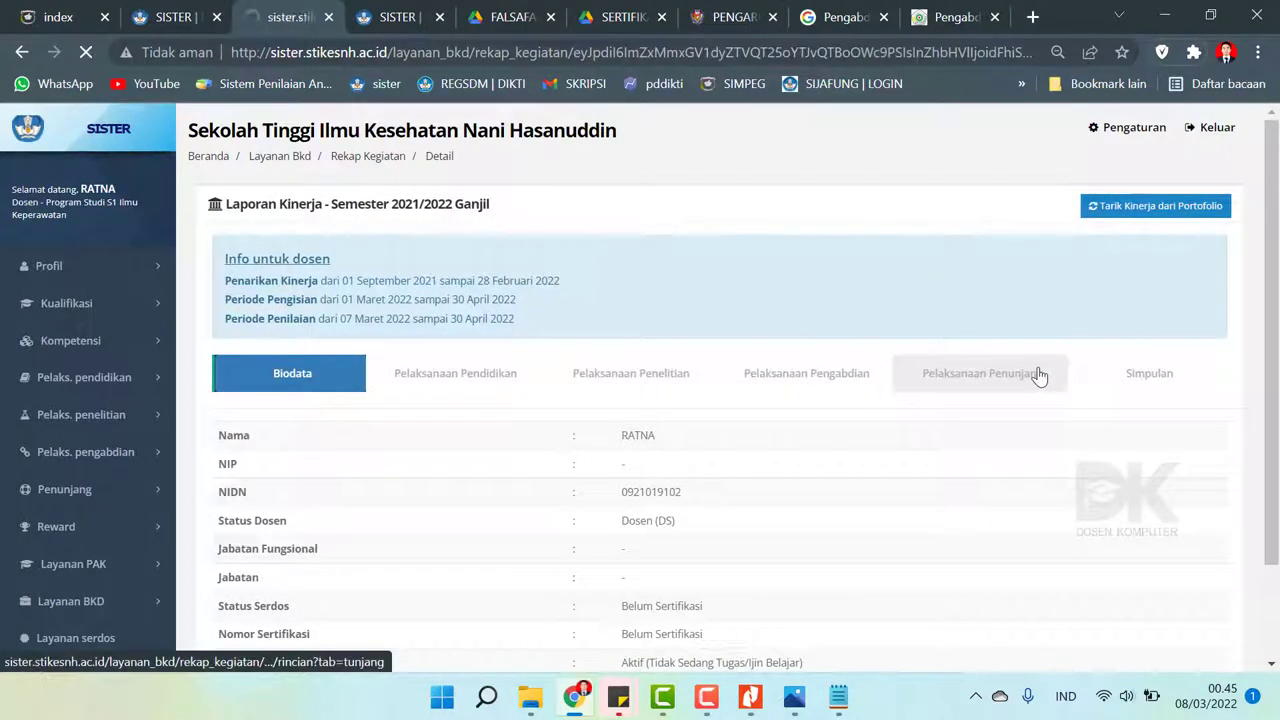
{"action": "scroll", "coordinate": [1034, 374], "scroll_direction": "down", "scroll_amount": 15}
{"action": "scroll", "coordinate": [1222, 466], "scroll_direction": "up", "scroll_amount": 3}
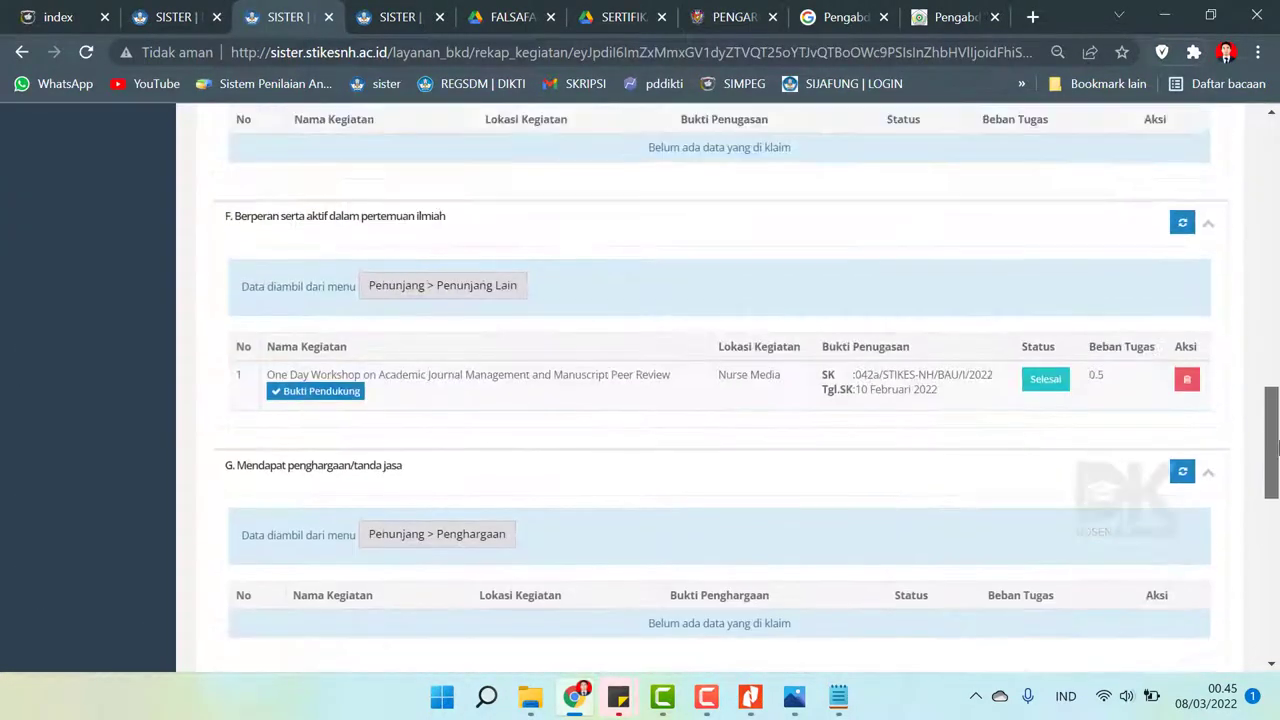
{"action": "left_click", "coordinate": [1182, 224]}
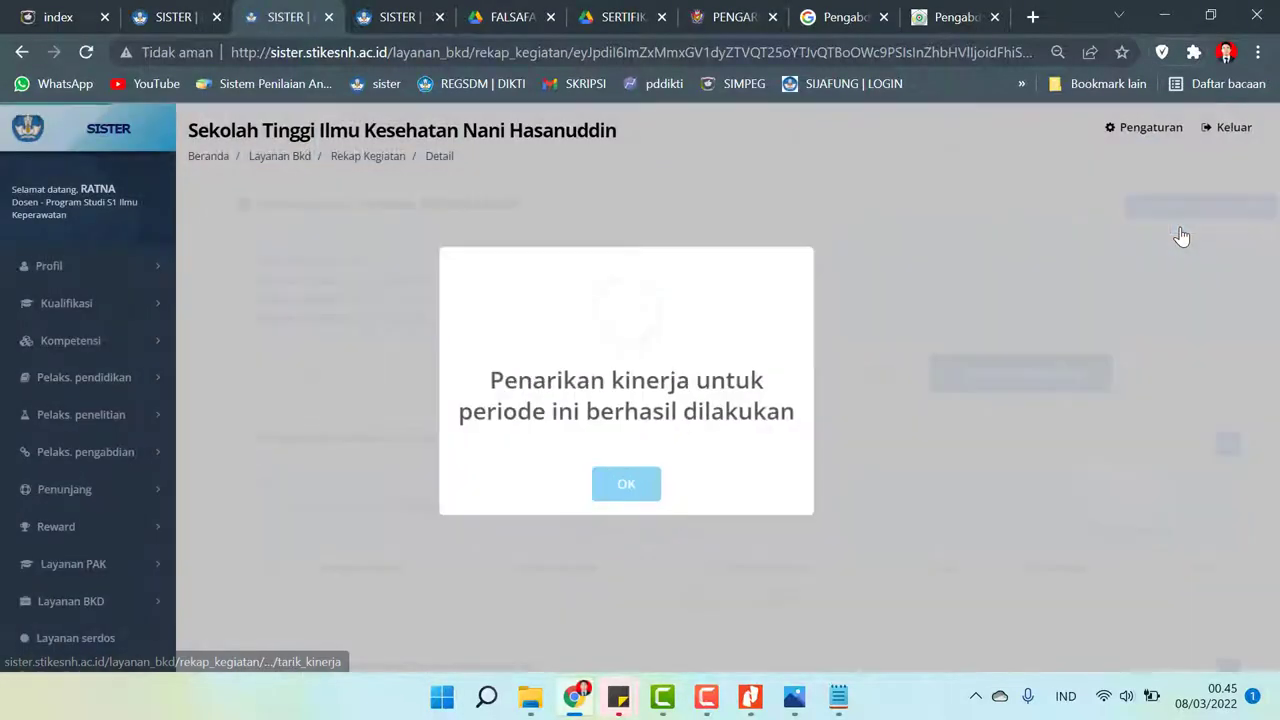
{"action": "scroll", "coordinate": [1274, 237], "scroll_direction": "down", "scroll_amount": 3}
{"action": "scroll", "coordinate": [1274, 237], "scroll_direction": "down", "scroll_amount": 13}
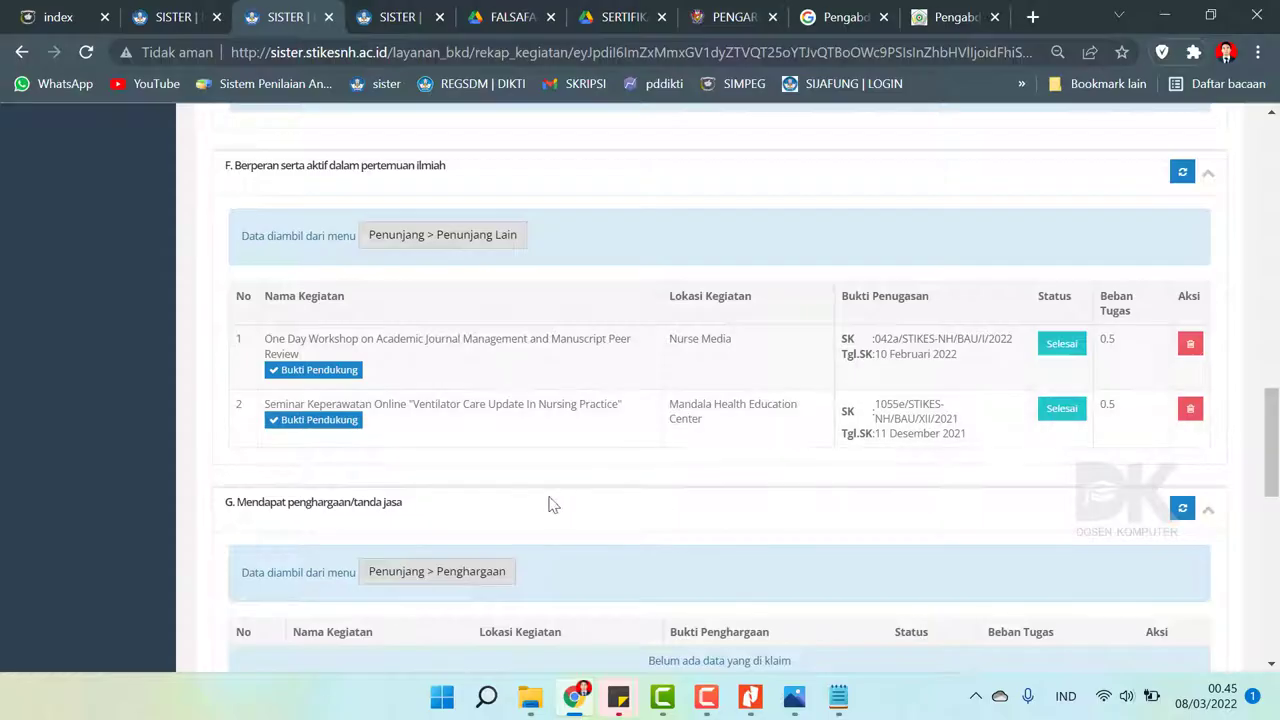
- Open the One Day Workshop's Surat Tugas dan Sertifikat evidence file
{"action": "left_click", "coordinate": [343, 372]}
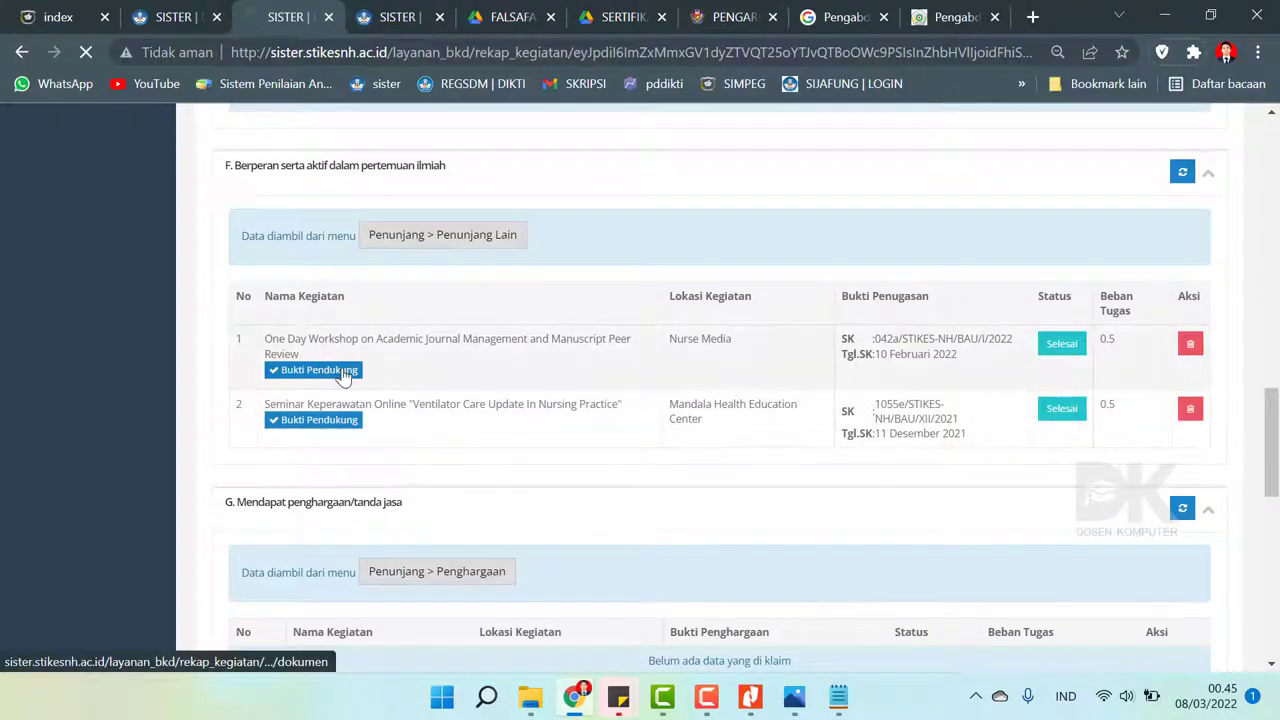
{"action": "scroll", "coordinate": [658, 435], "scroll_direction": "down", "scroll_amount": 1}
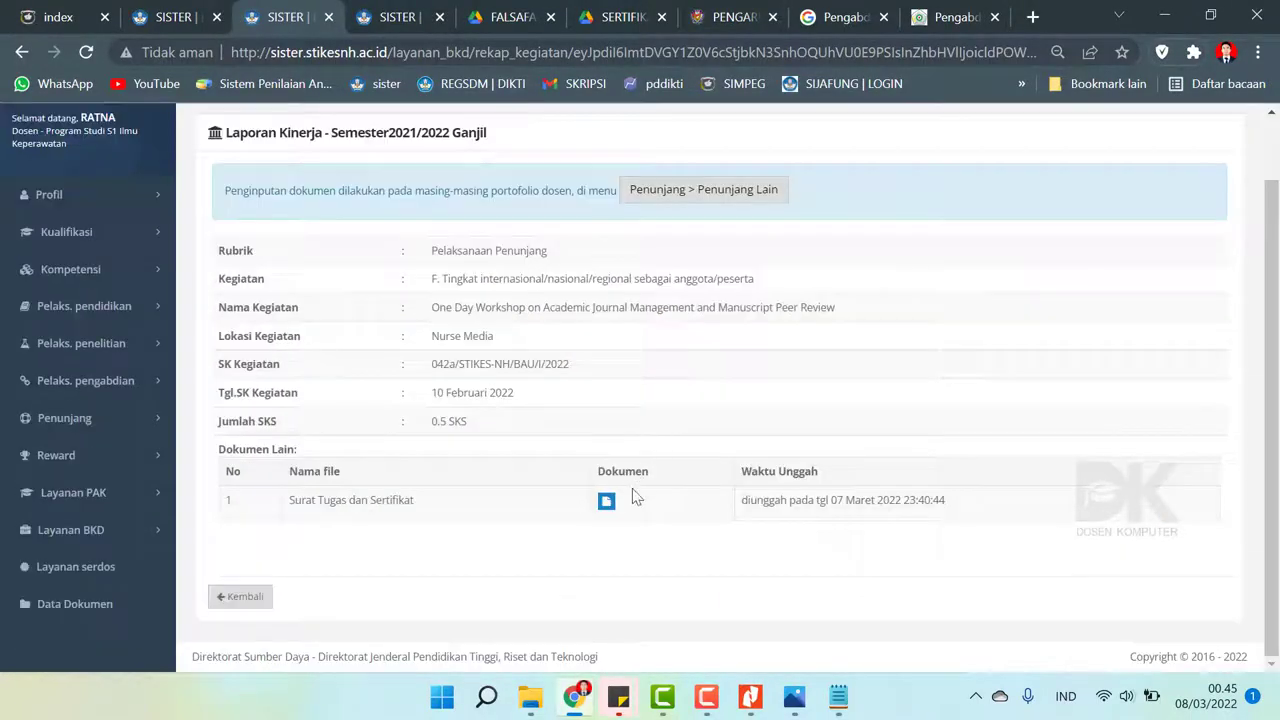
{"action": "left_click", "coordinate": [606, 501]}
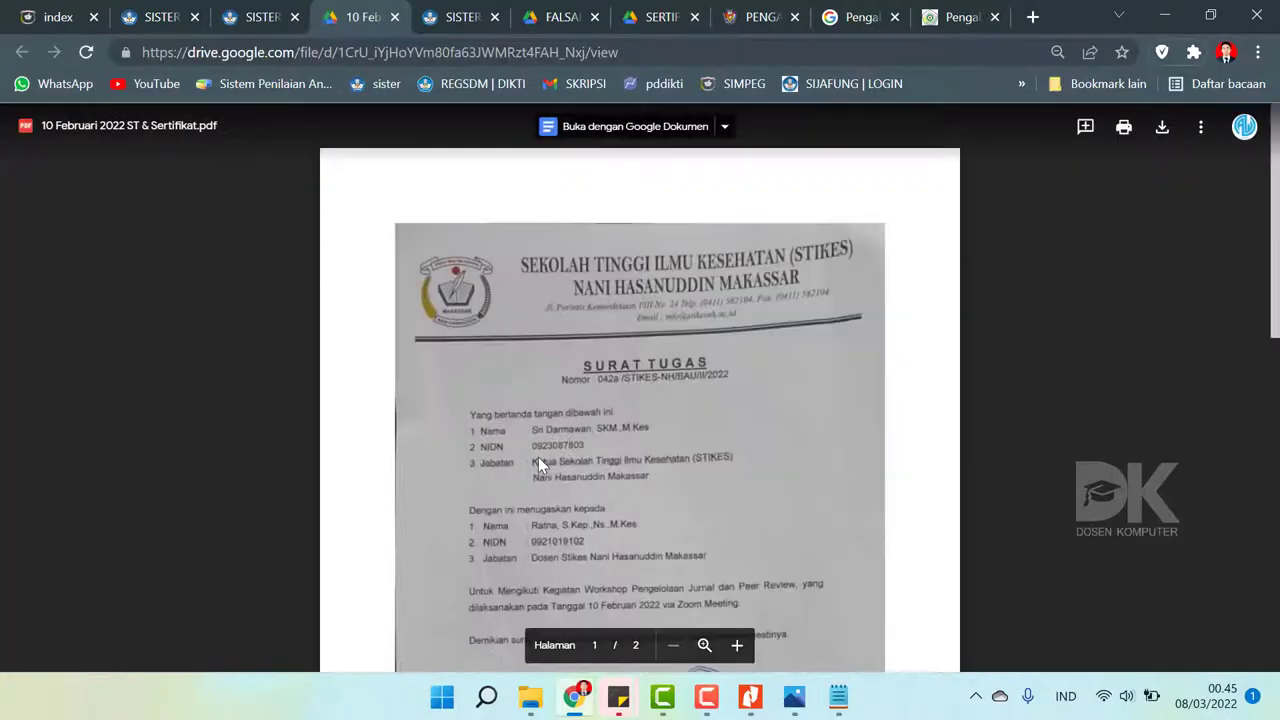
- Check both pages of the workshop PDF in Drive, then return to SISTER
{"action": "scroll", "coordinate": [540, 345], "scroll_direction": "down", "scroll_amount": 8}
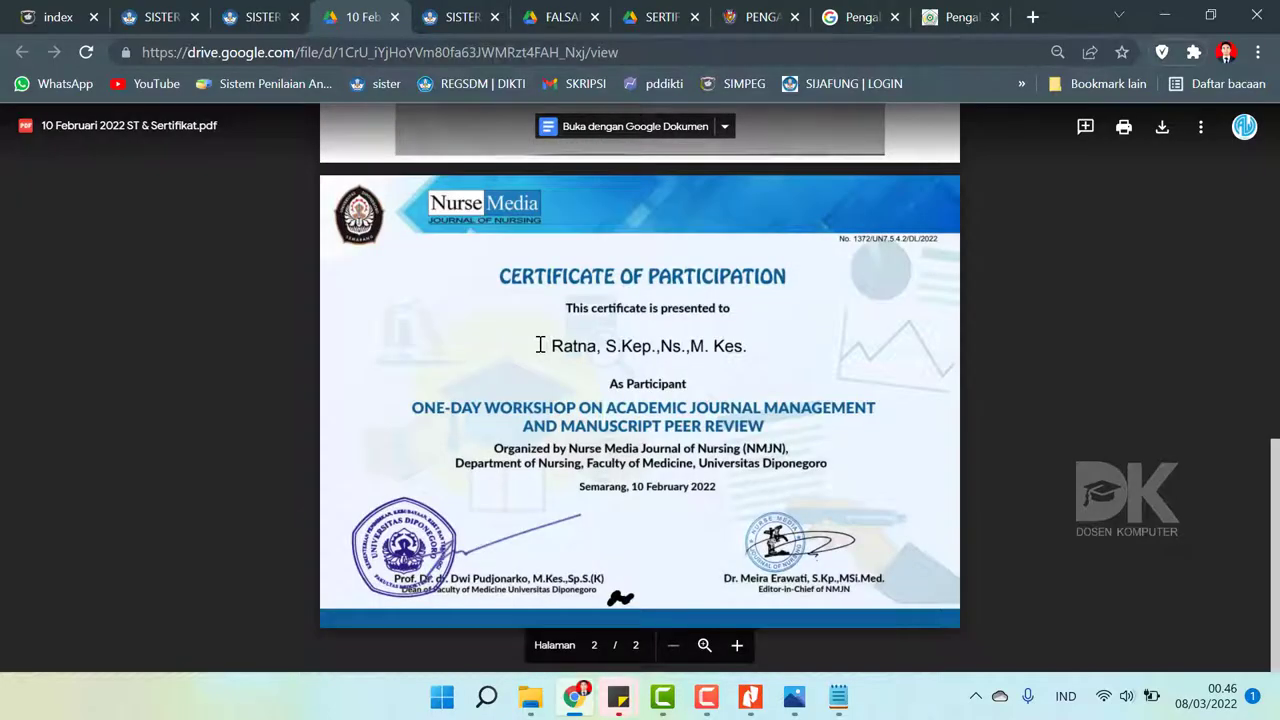
{"action": "scroll", "coordinate": [540, 345], "scroll_direction": "up", "scroll_amount": 8}
{"action": "left_click", "coordinate": [266, 12]}
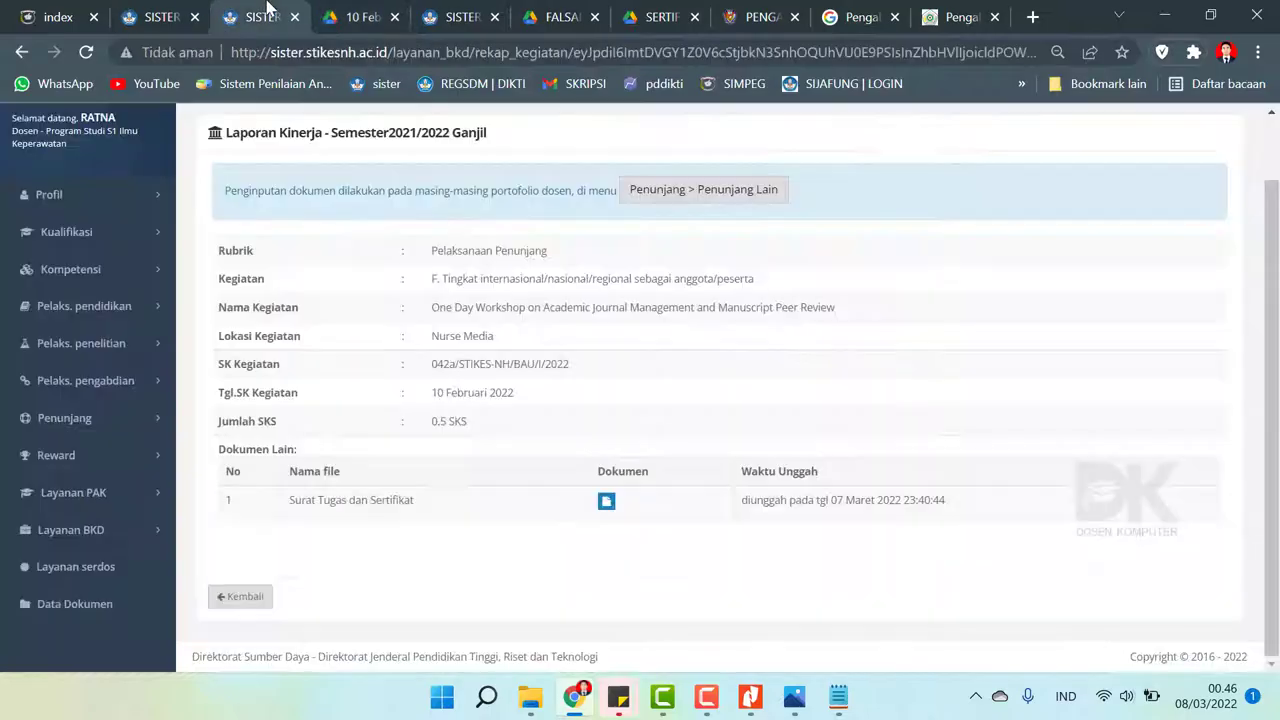
- Show the report's Simpulan: all BKD obligations met with 15.125 sks total
{"action": "left_click", "coordinate": [21, 52]}
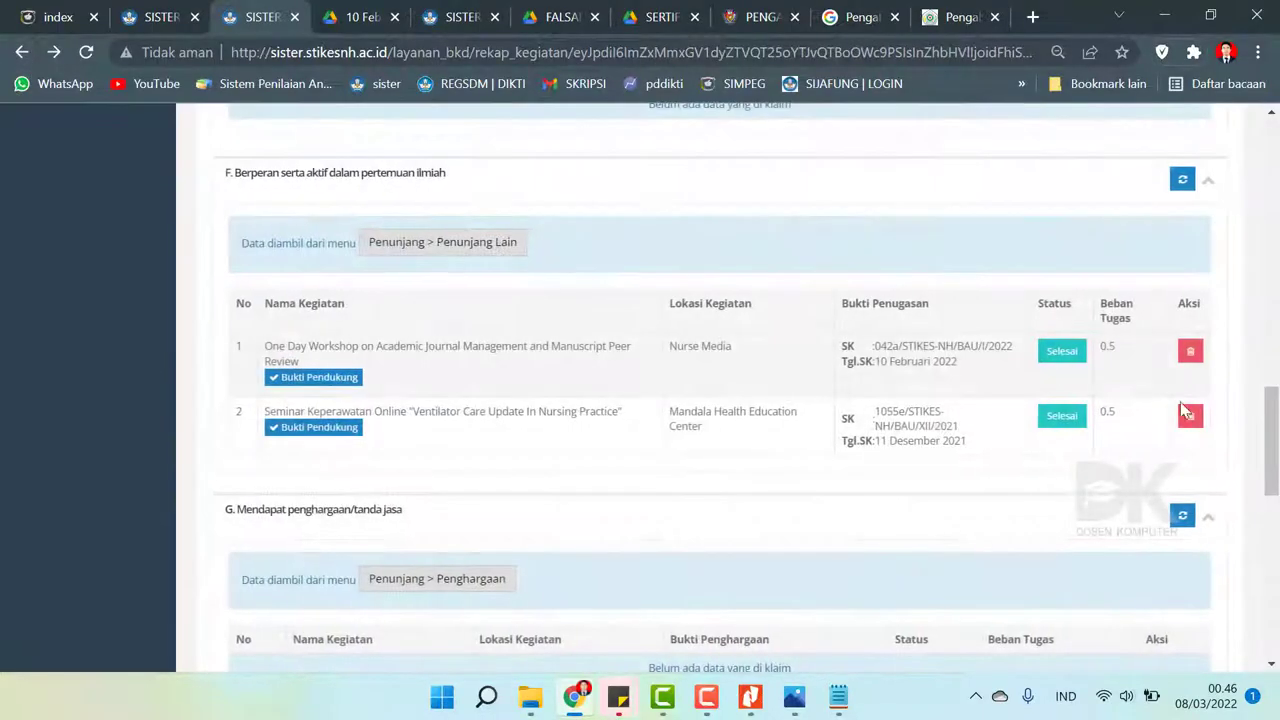
{"action": "left_click_drag", "start_coordinate": [1272, 440], "coordinate": [1274, 170]}
{"action": "left_click", "coordinate": [1150, 317]}
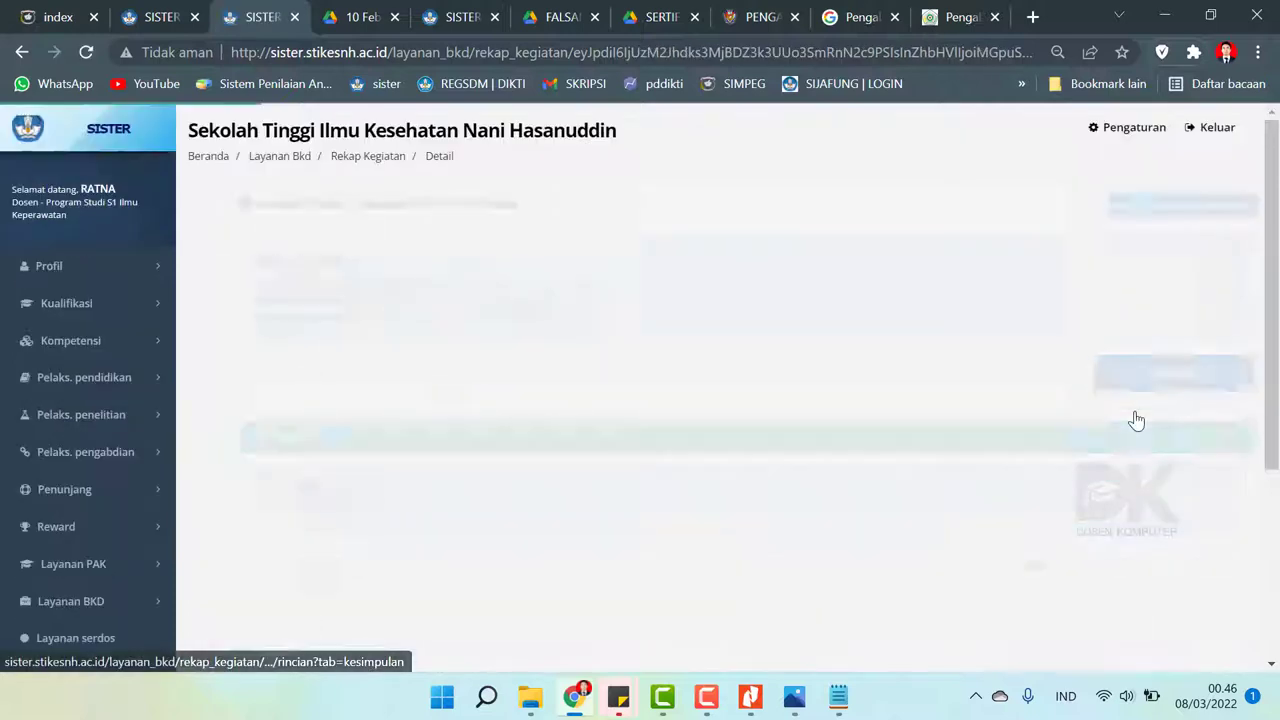
{"action": "left_click_drag", "start_coordinate": [1275, 220], "coordinate": [1277, 425]}
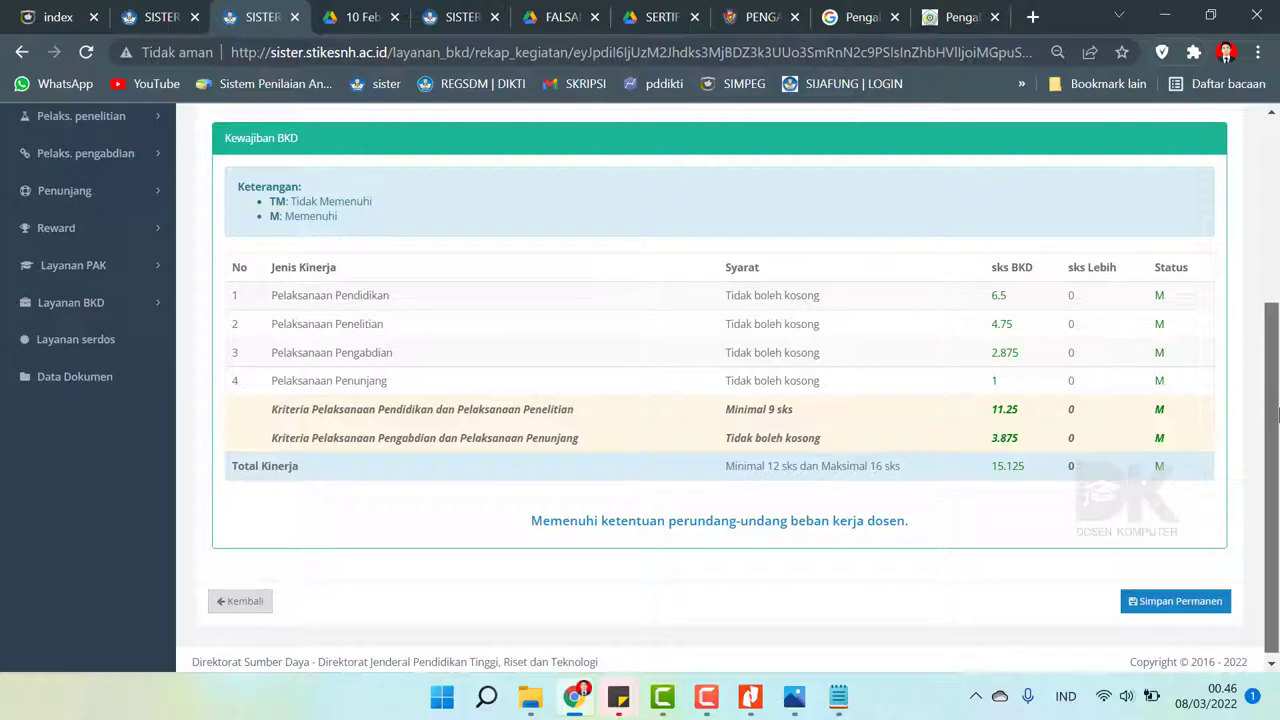
{"action": "left_click_drag", "start_coordinate": [1277, 415], "coordinate": [1277, 372]}
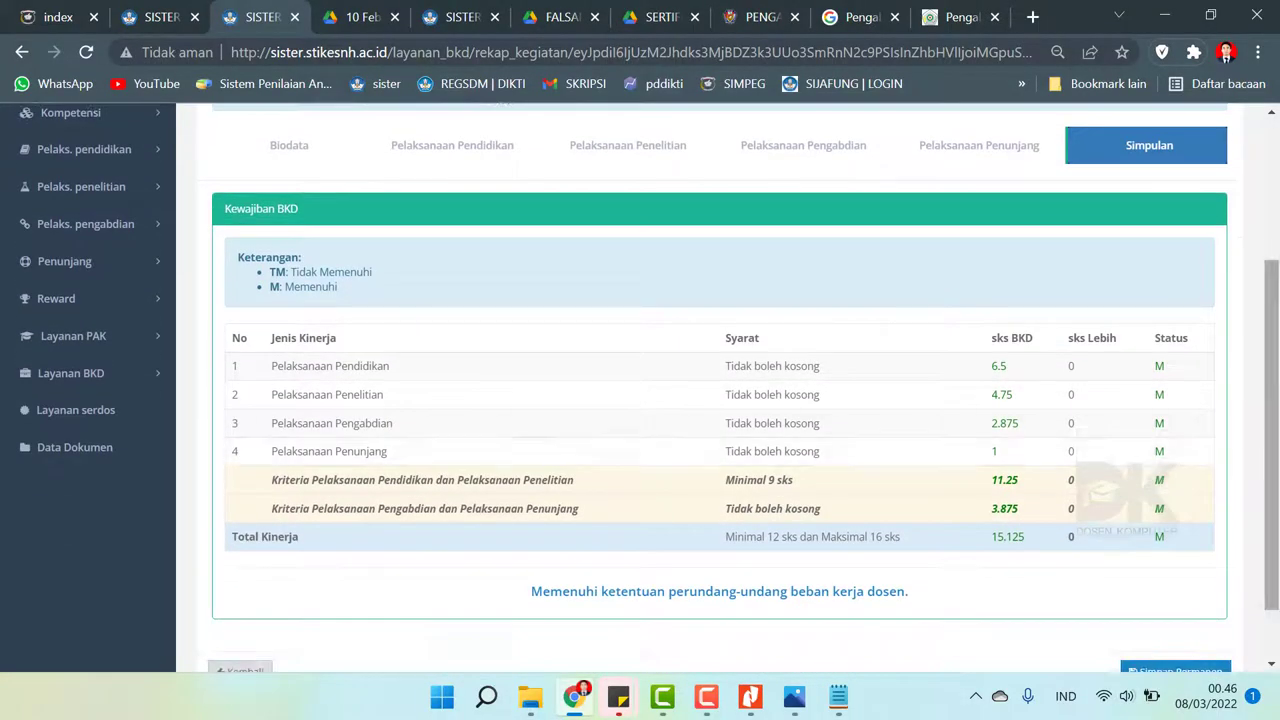
{"action": "scroll", "coordinate": [905, 524], "scroll_direction": "up", "scroll_amount": 1}
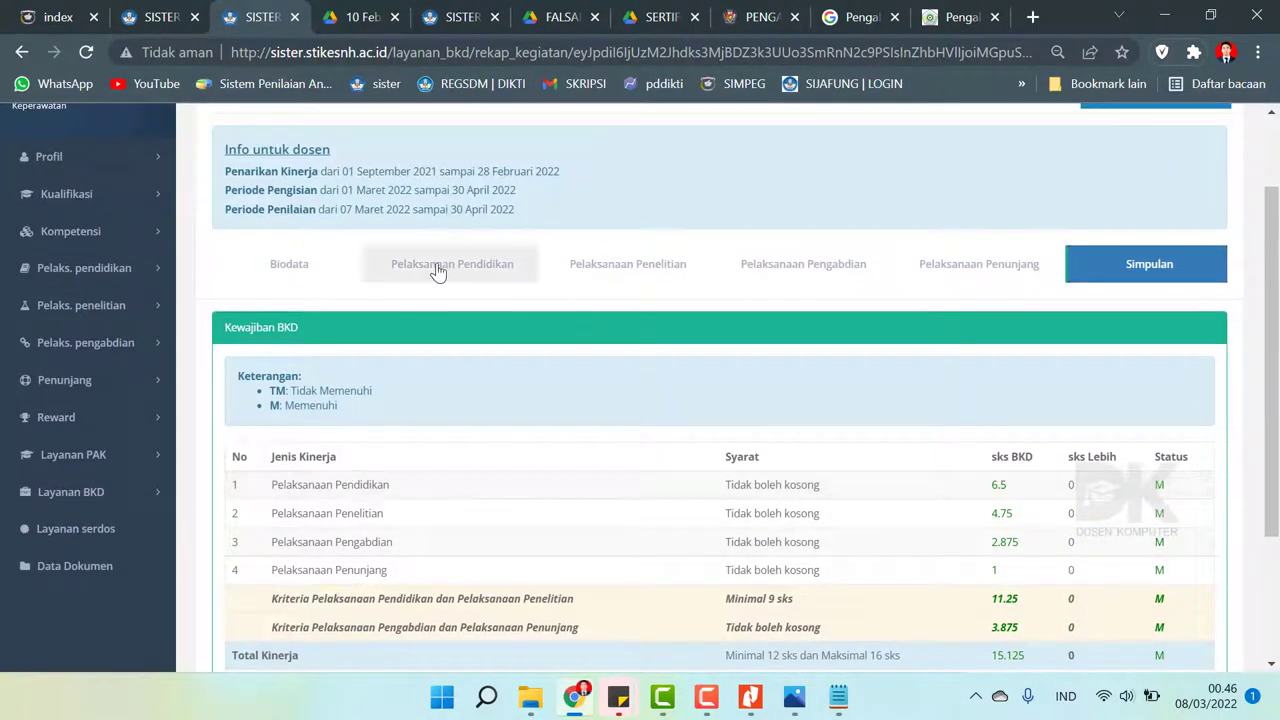
{"action": "left_click", "coordinate": [450, 263]}
{"action": "scroll", "coordinate": [657, 171], "scroll_direction": "down", "scroll_amount": 5}
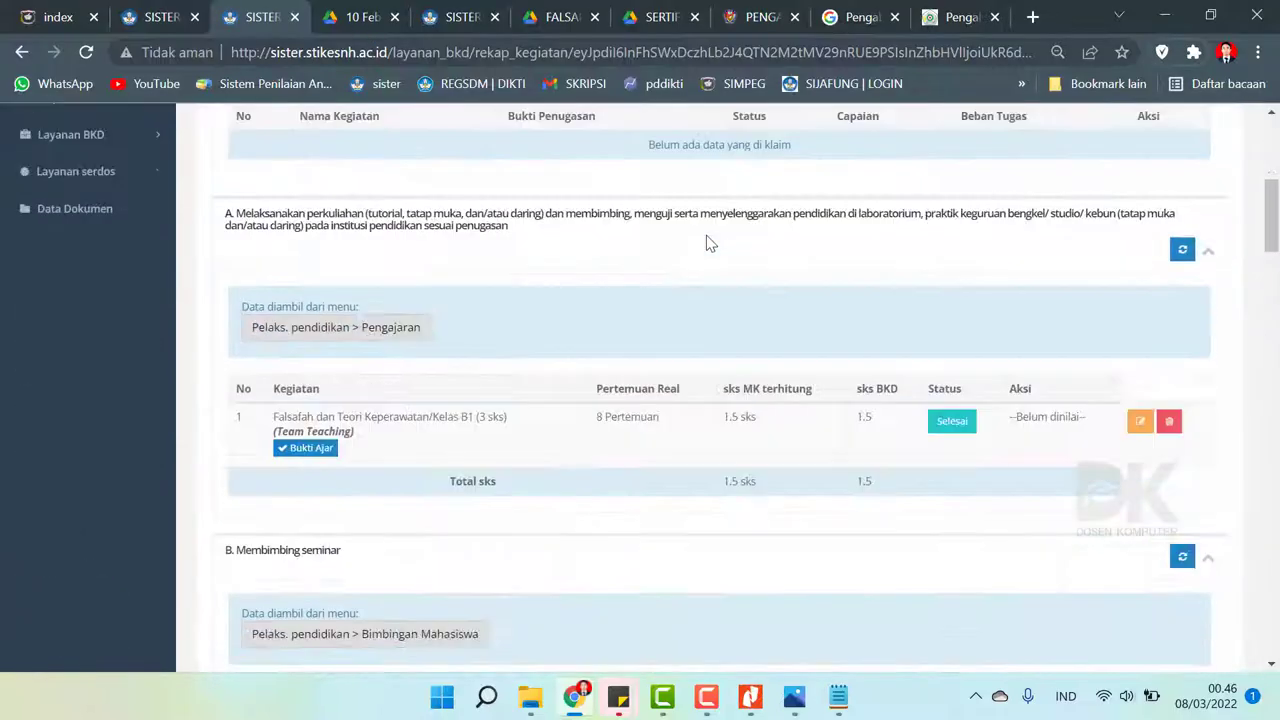
{"action": "mouse_move", "coordinate": [1273, 215]}
{"action": "left_mouse_down"}
{"action": "mouse_move", "coordinate": [1275, 520]}
{"action": "mouse_move", "coordinate": [1273, 210]}
{"action": "left_mouse_up"}
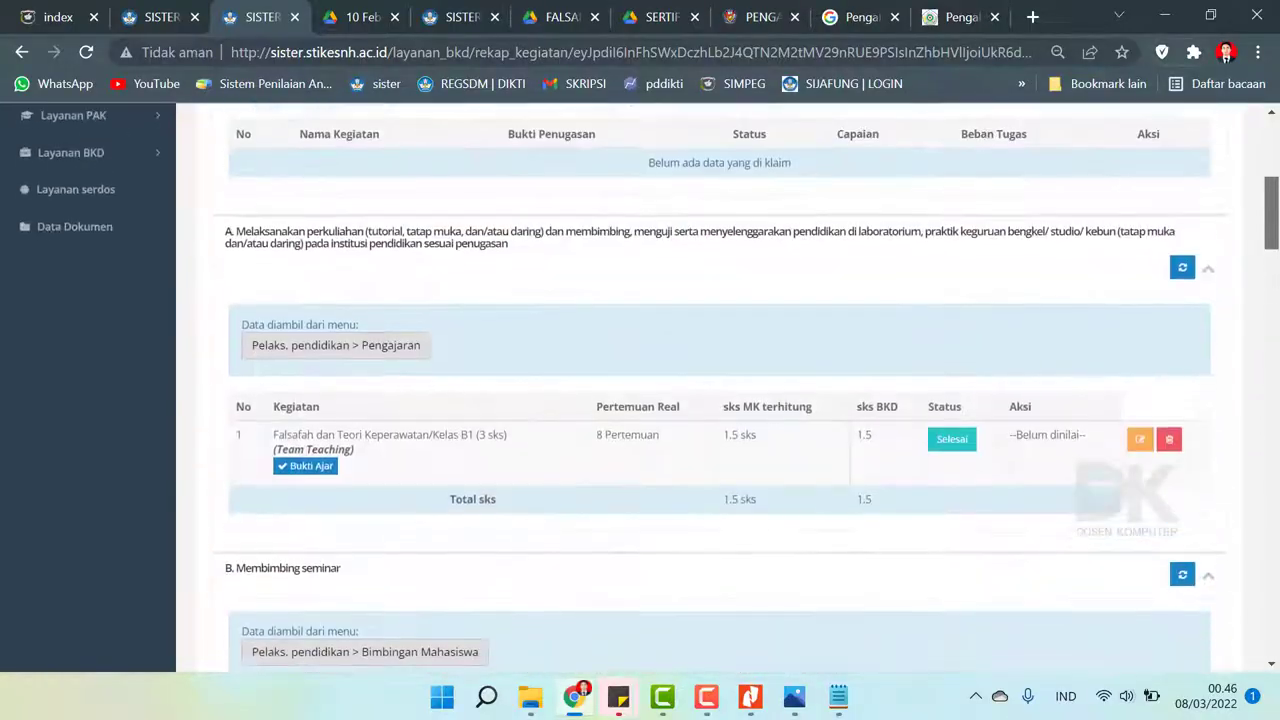
{"action": "scroll", "coordinate": [809, 229], "scroll_direction": "up", "scroll_amount": 5}
{"action": "left_click", "coordinate": [605, 390]}
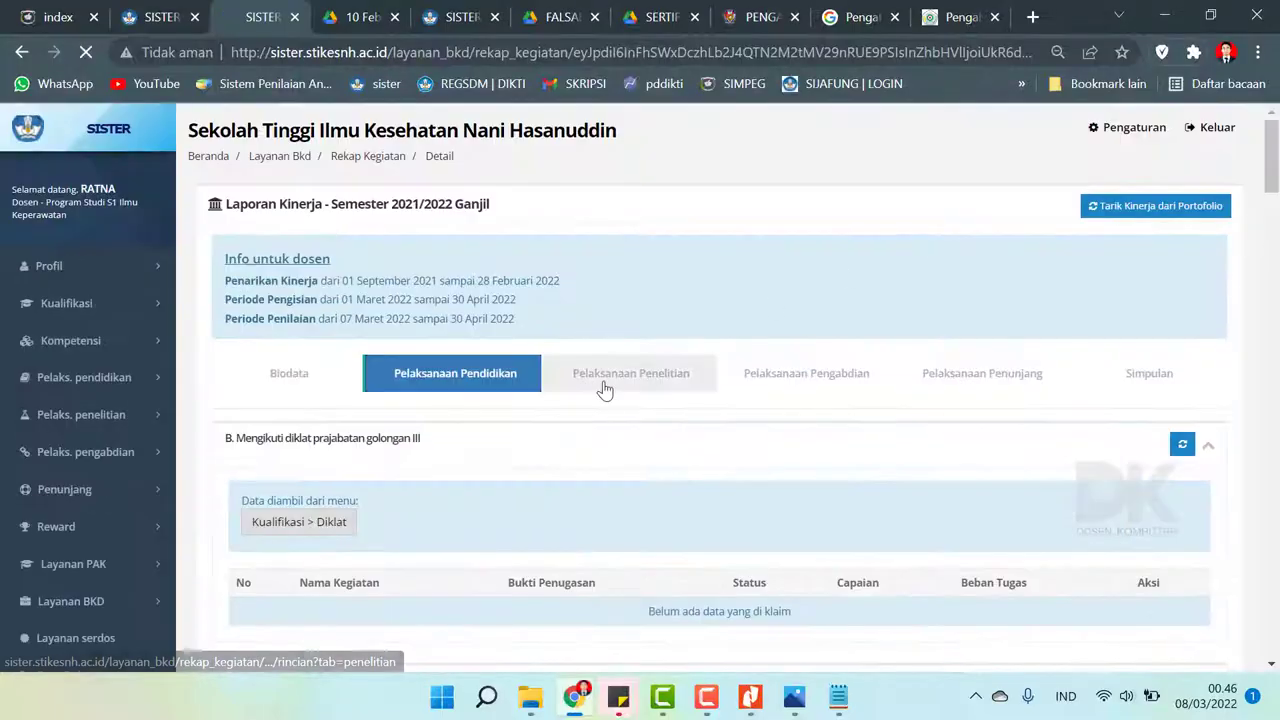
{"action": "scroll", "coordinate": [603, 380], "scroll_direction": "down", "scroll_amount": 8}
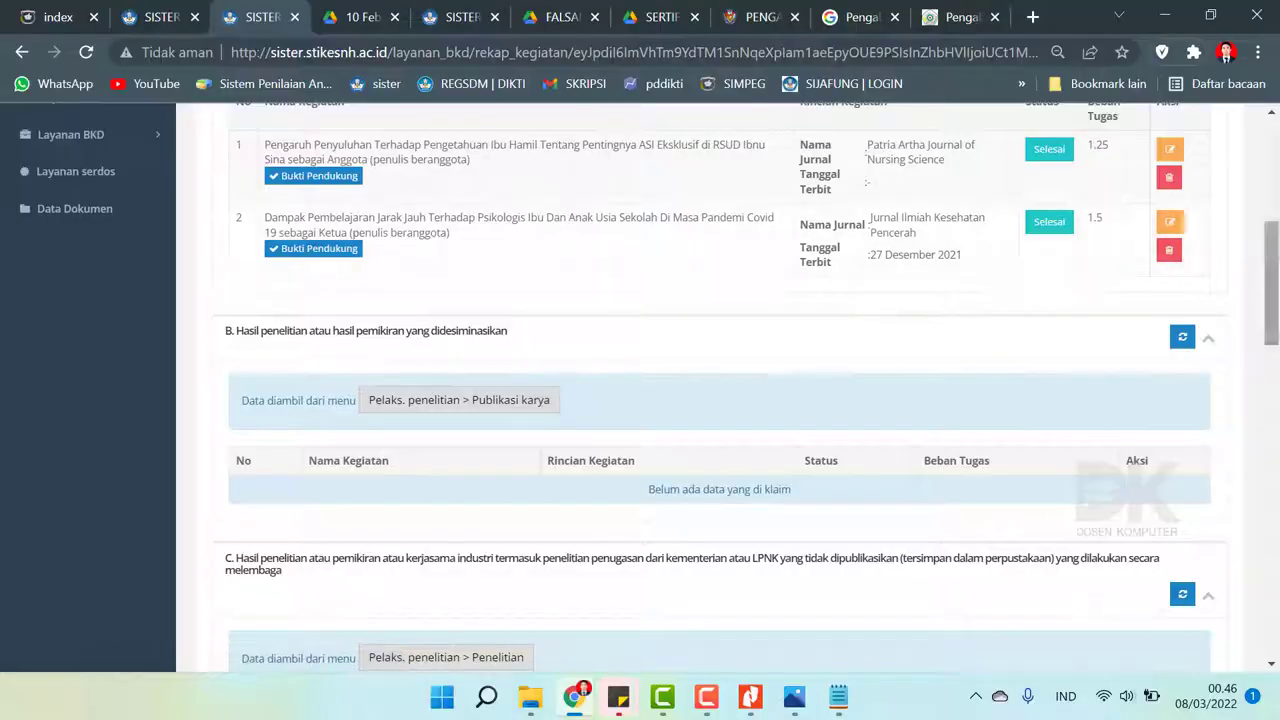
{"action": "scroll", "coordinate": [720, 400], "scroll_direction": "down", "scroll_amount": 10}
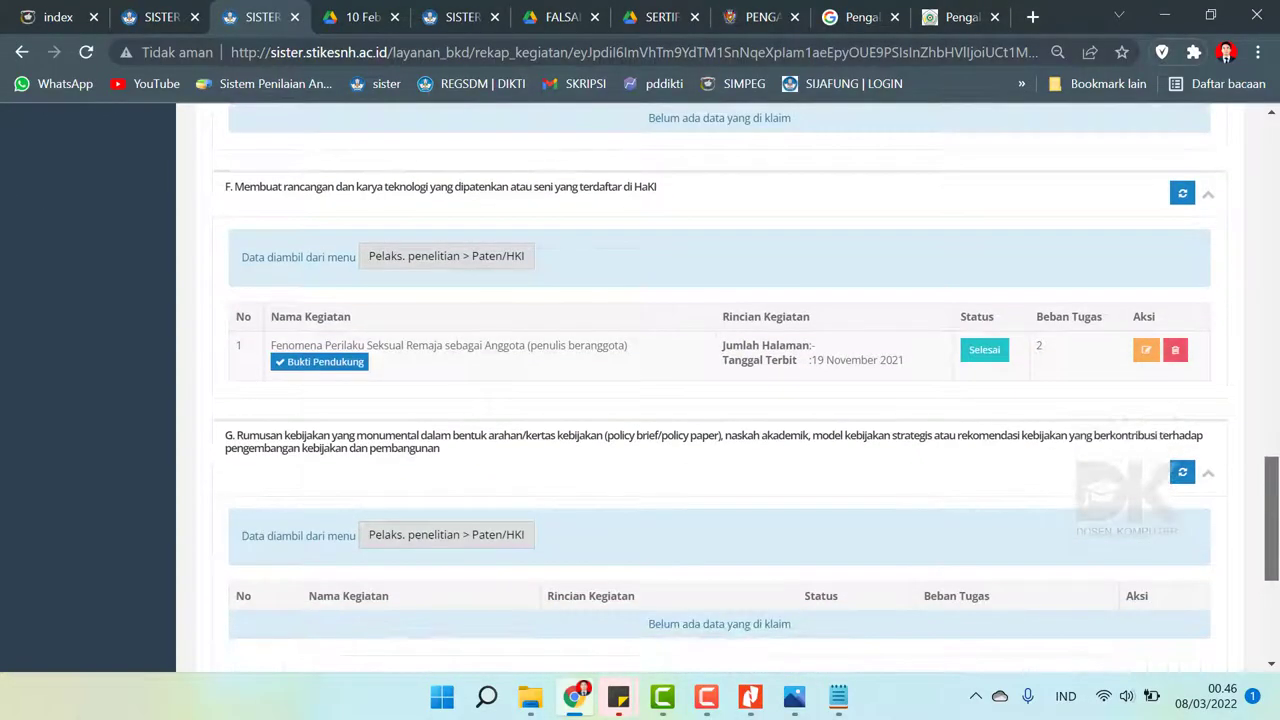
{"action": "scroll", "coordinate": [720, 390], "scroll_direction": "down", "scroll_amount": 1}
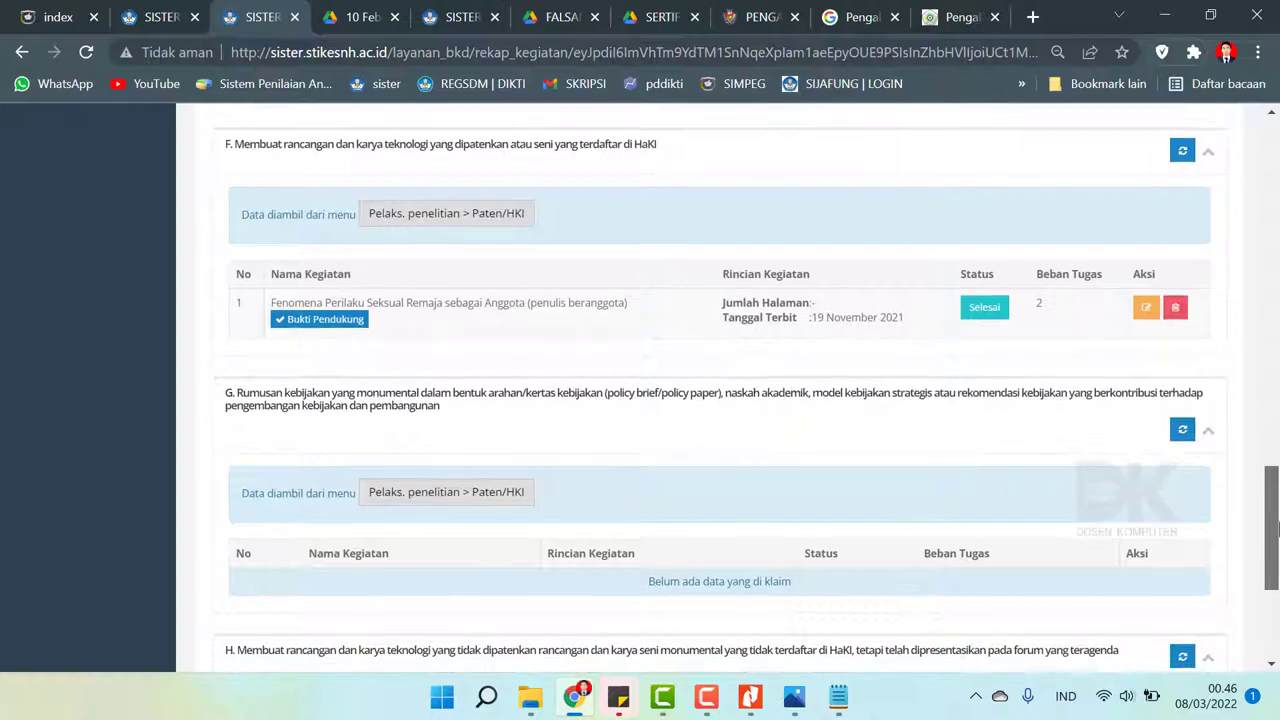
{"action": "scroll", "coordinate": [720, 400], "scroll_direction": "down", "scroll_amount": 2}
{"action": "scroll", "coordinate": [720, 400], "scroll_direction": "up", "scroll_amount": 8}
{"action": "scroll", "coordinate": [720, 400], "scroll_direction": "up", "scroll_amount": 5}
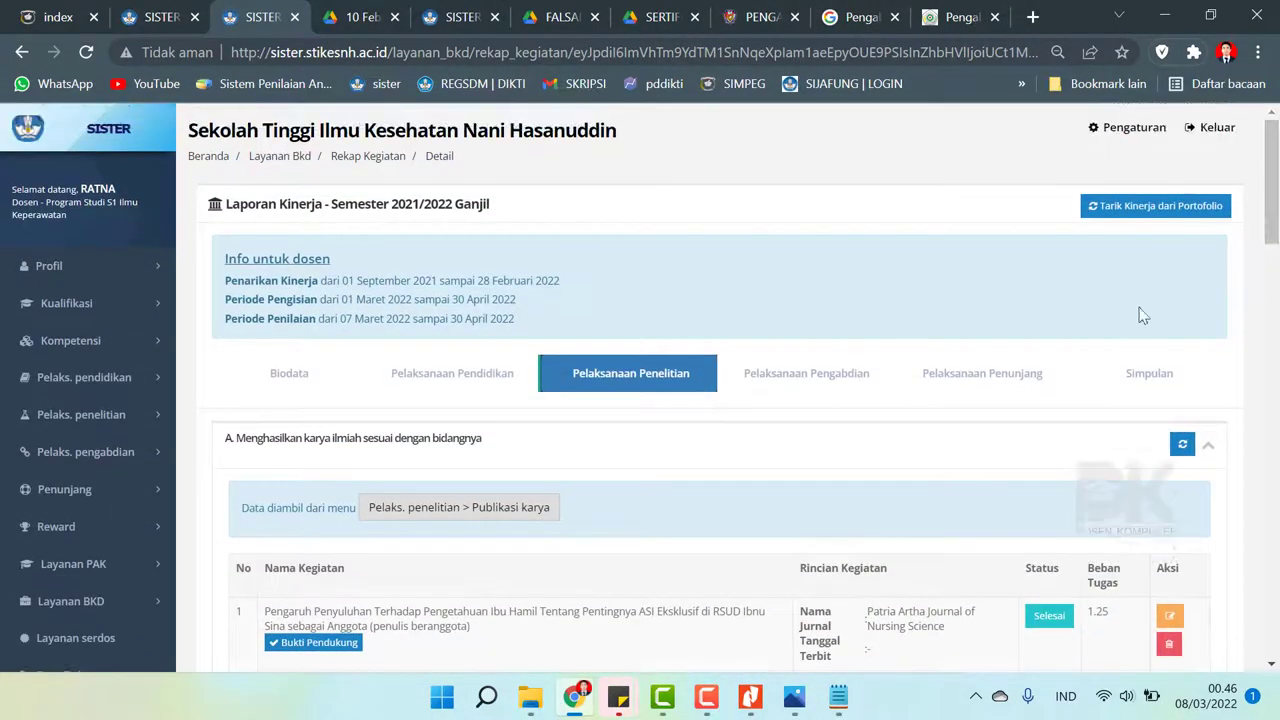
{"action": "left_click", "coordinate": [826, 376]}
{"action": "scroll", "coordinate": [825, 360], "scroll_direction": "down", "scroll_amount": 10}
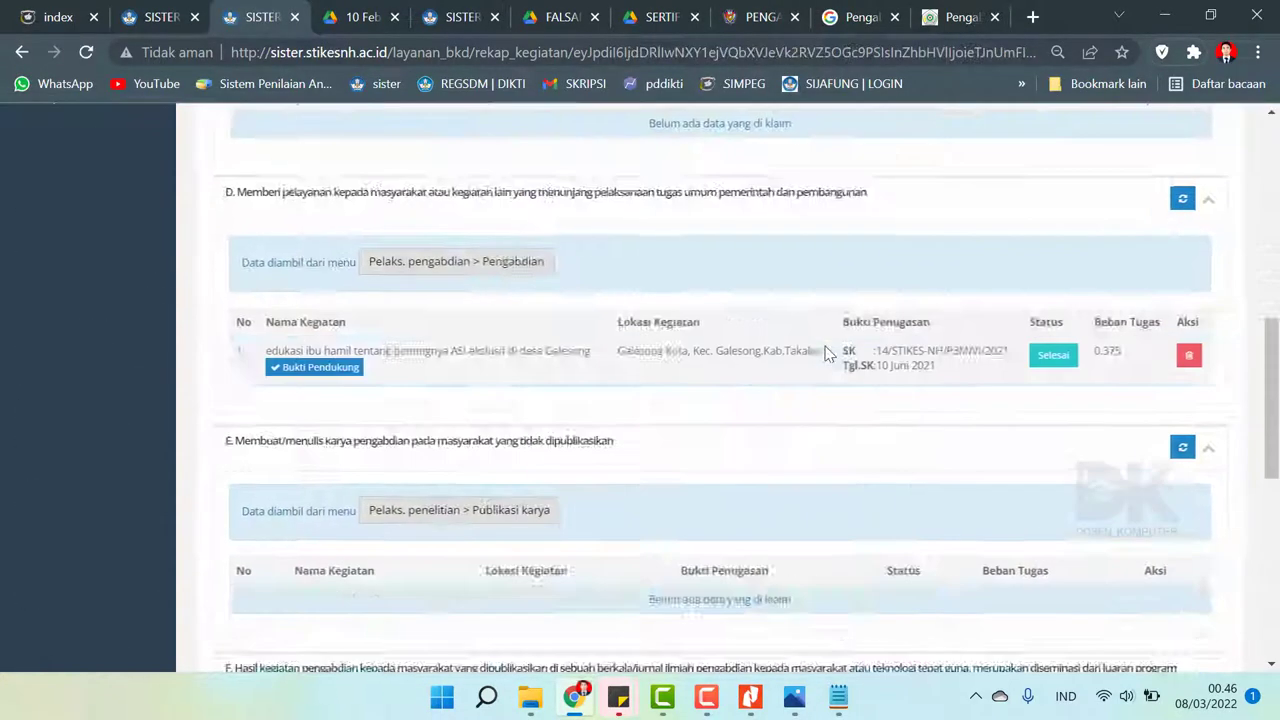
{"action": "scroll", "coordinate": [826, 352], "scroll_direction": "down", "scroll_amount": 2}
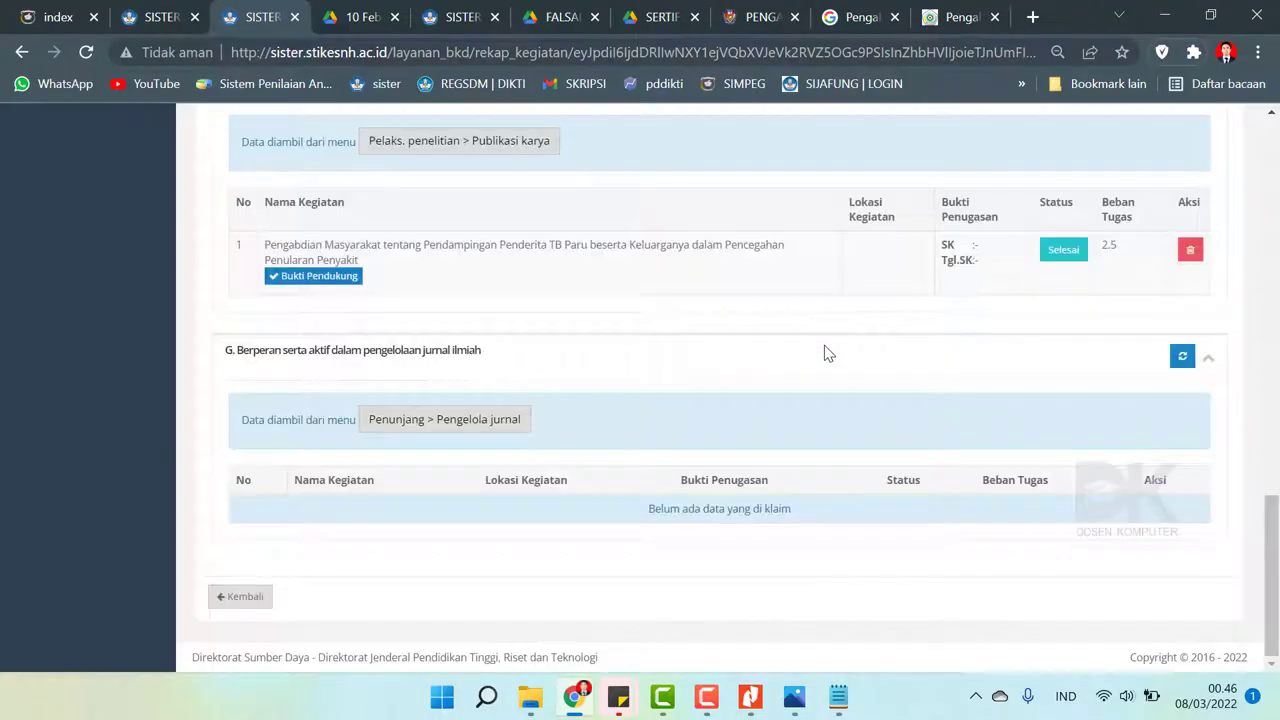
{"action": "scroll", "coordinate": [824, 352], "scroll_direction": "up", "scroll_amount": 15}
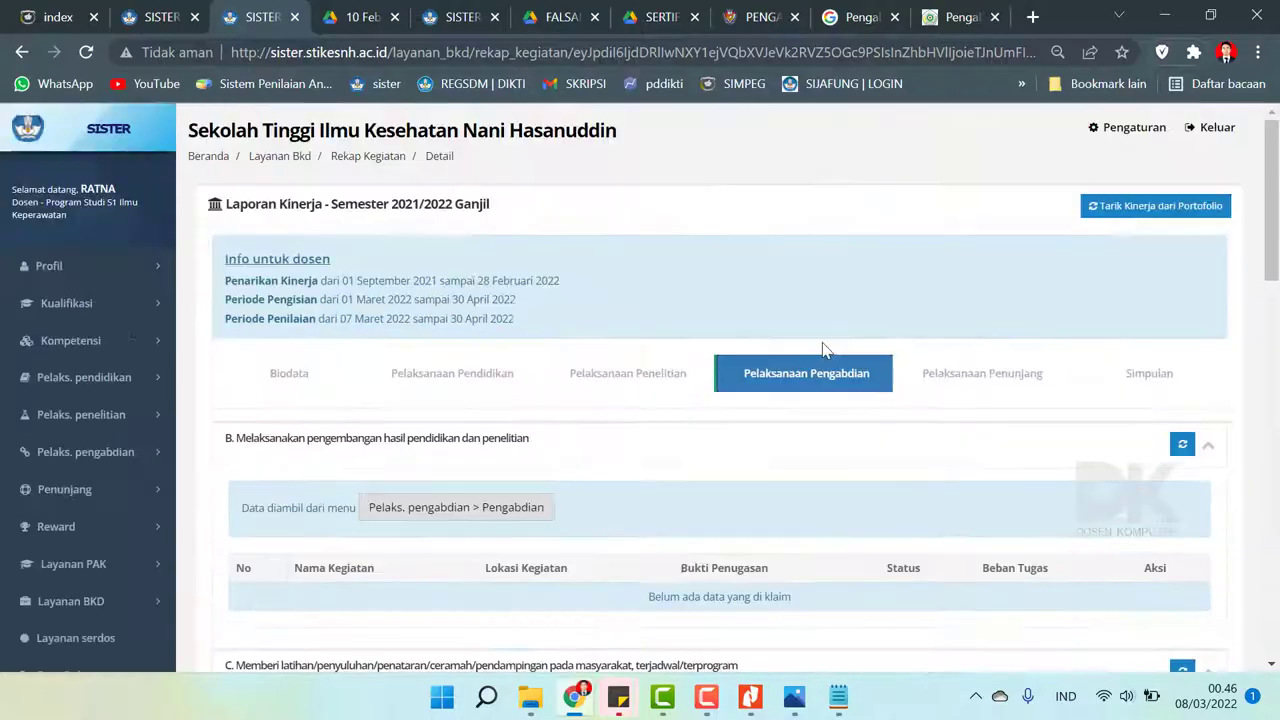
{"action": "left_click", "coordinate": [632, 373]}
{"action": "scroll", "coordinate": [1276, 430], "scroll_direction": "down", "scroll_amount": 10}
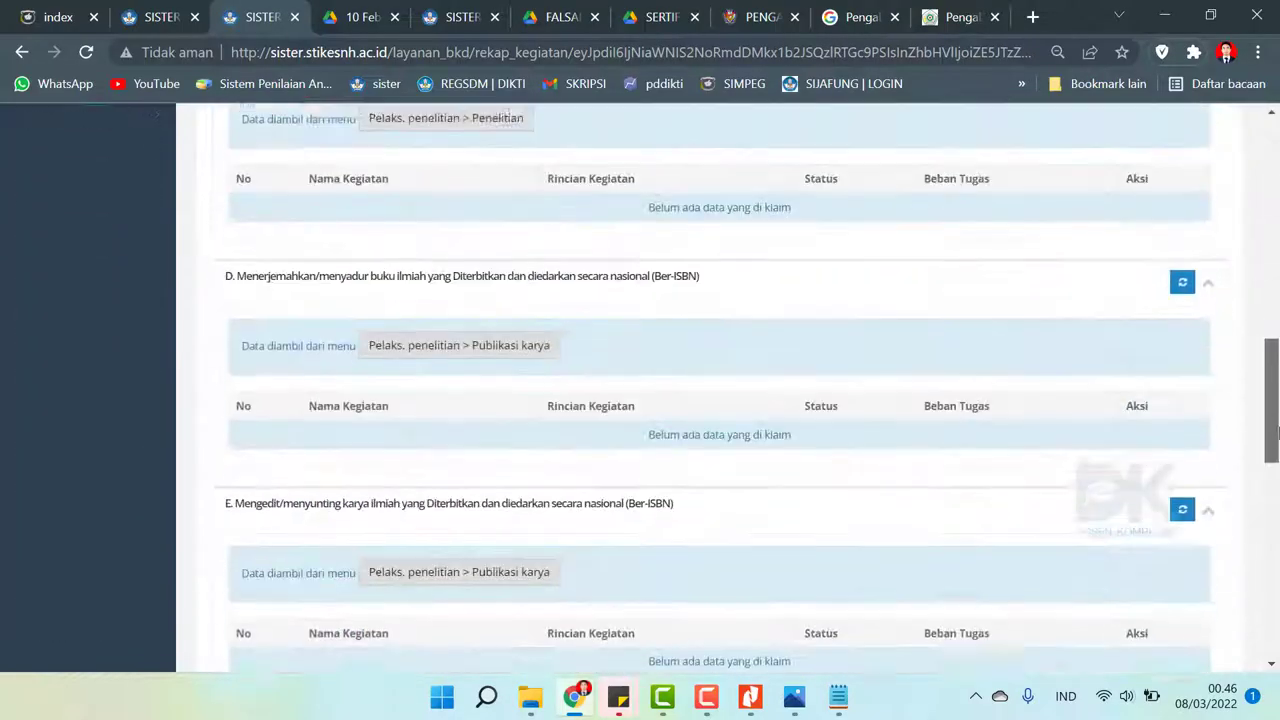
{"action": "scroll", "coordinate": [1276, 430], "scroll_direction": "down", "scroll_amount": 1}
{"action": "left_click_drag", "start_coordinate": [1276, 430], "coordinate": [1271, 140]}
{"action": "left_click", "coordinate": [1003, 372]}
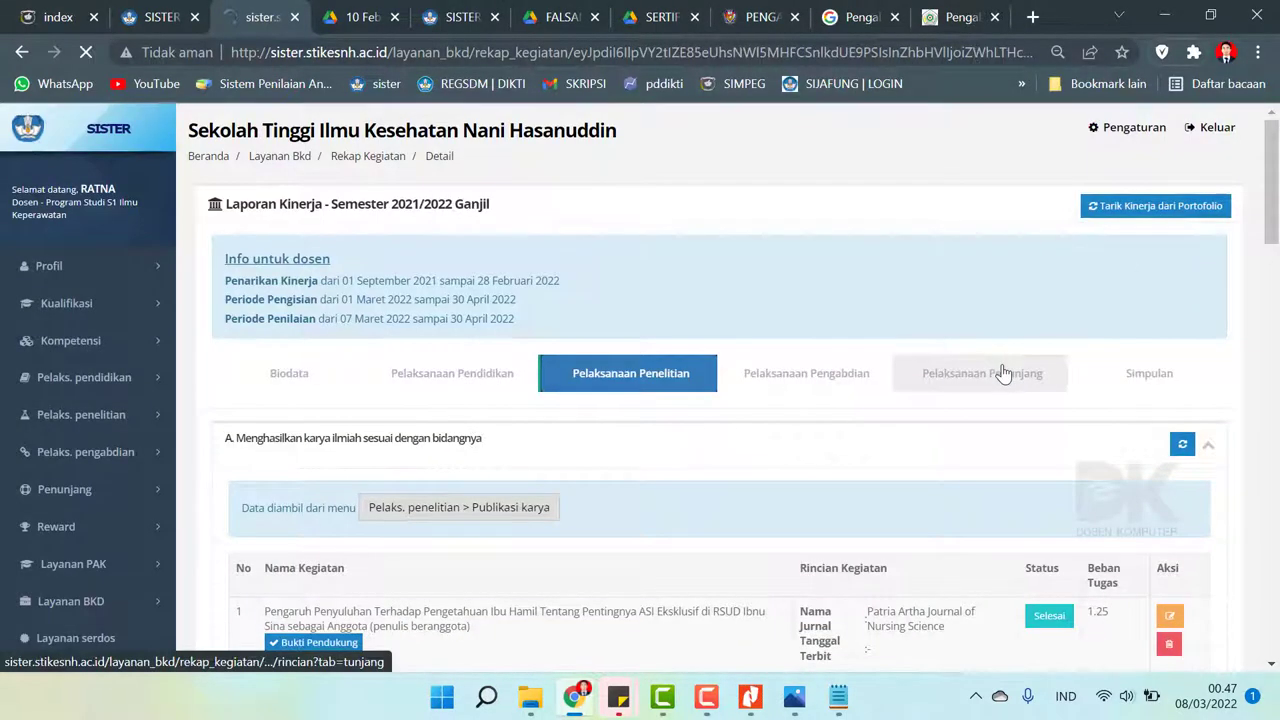
{"action": "scroll", "coordinate": [720, 400], "scroll_direction": "down", "scroll_amount": 10}
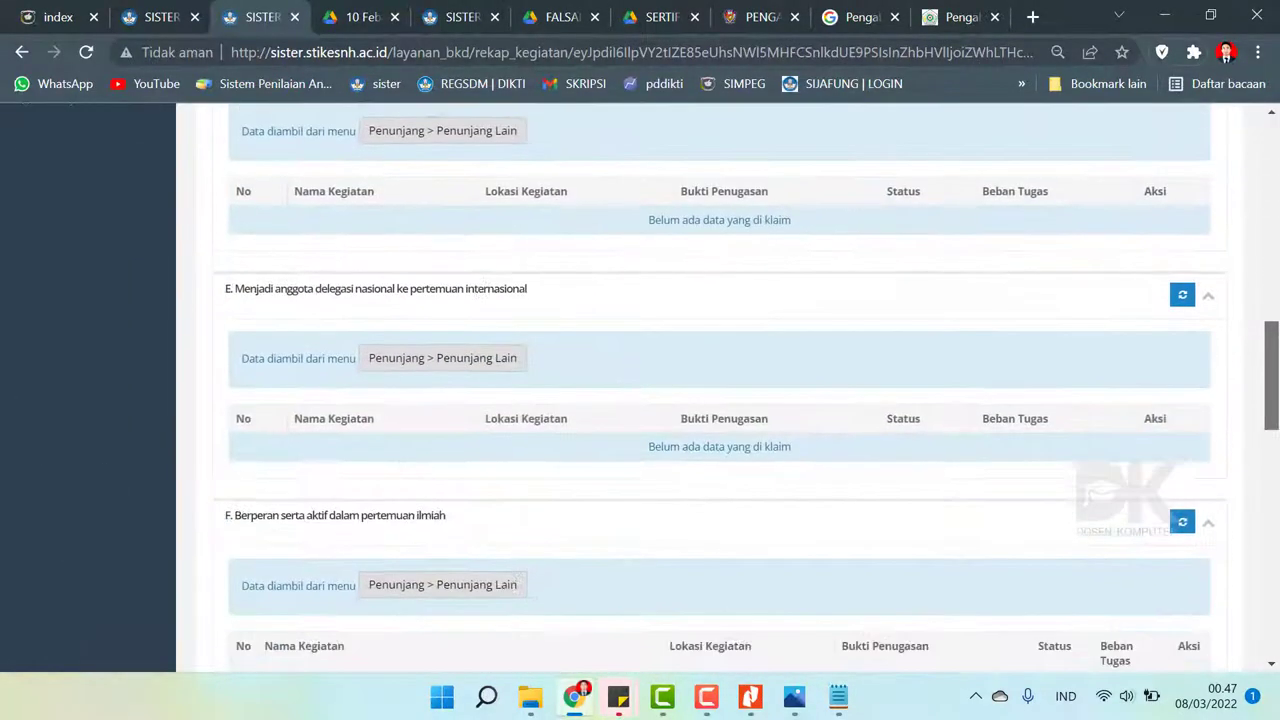
{"action": "scroll", "coordinate": [1277, 516], "scroll_direction": "down", "scroll_amount": 7}
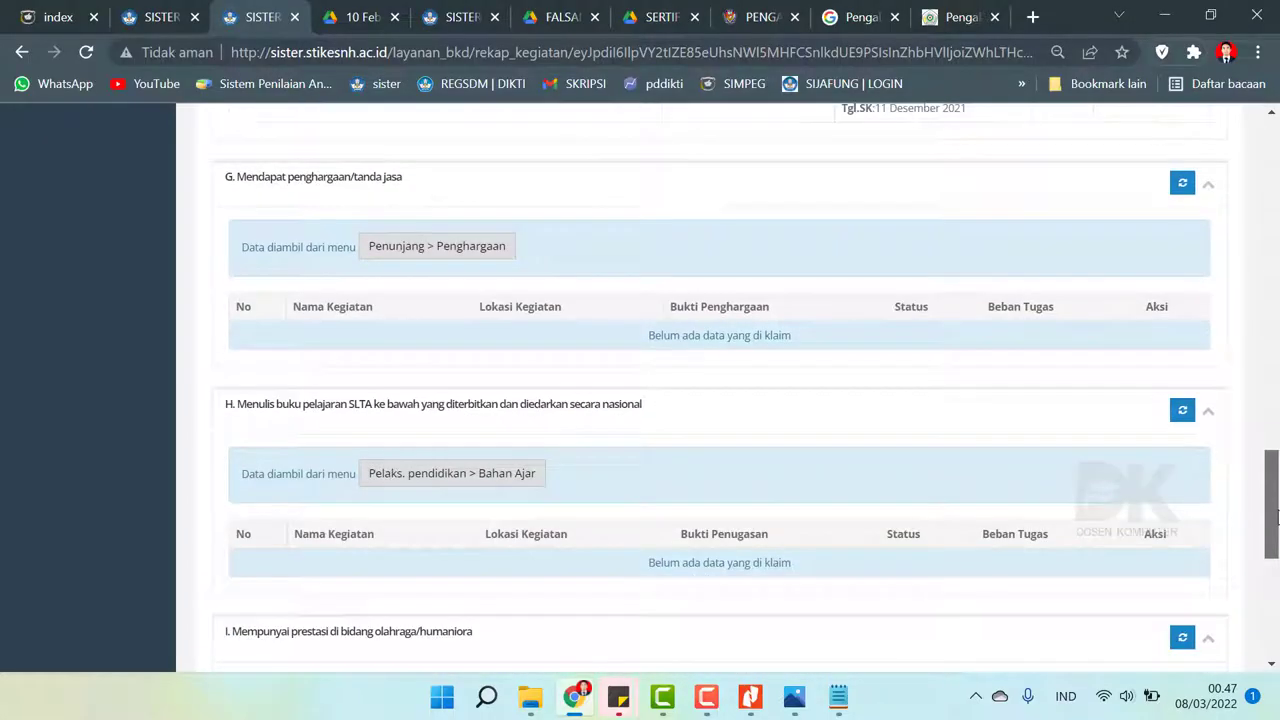
{"action": "left_click_drag", "start_coordinate": [1277, 516], "coordinate": [1250, 134]}
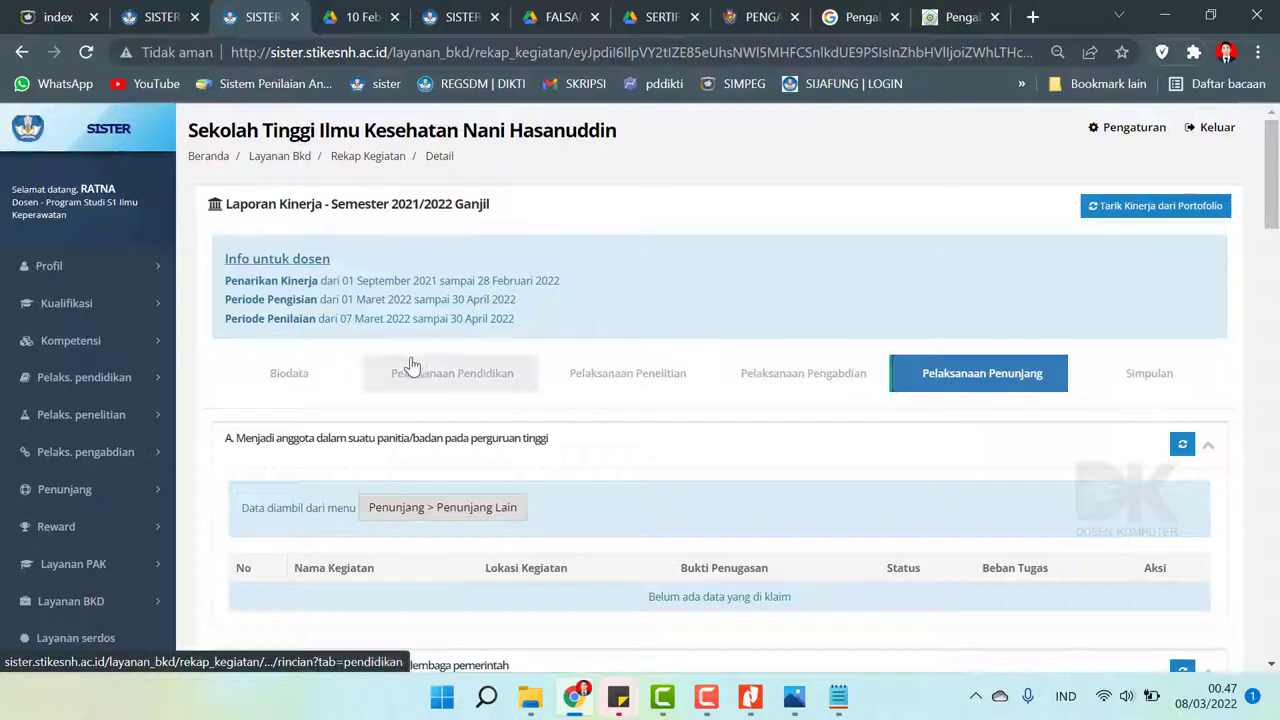
{"action": "left_click", "coordinate": [300, 373]}
{"action": "scroll", "coordinate": [648, 358], "scroll_direction": "down", "scroll_amount": 2}
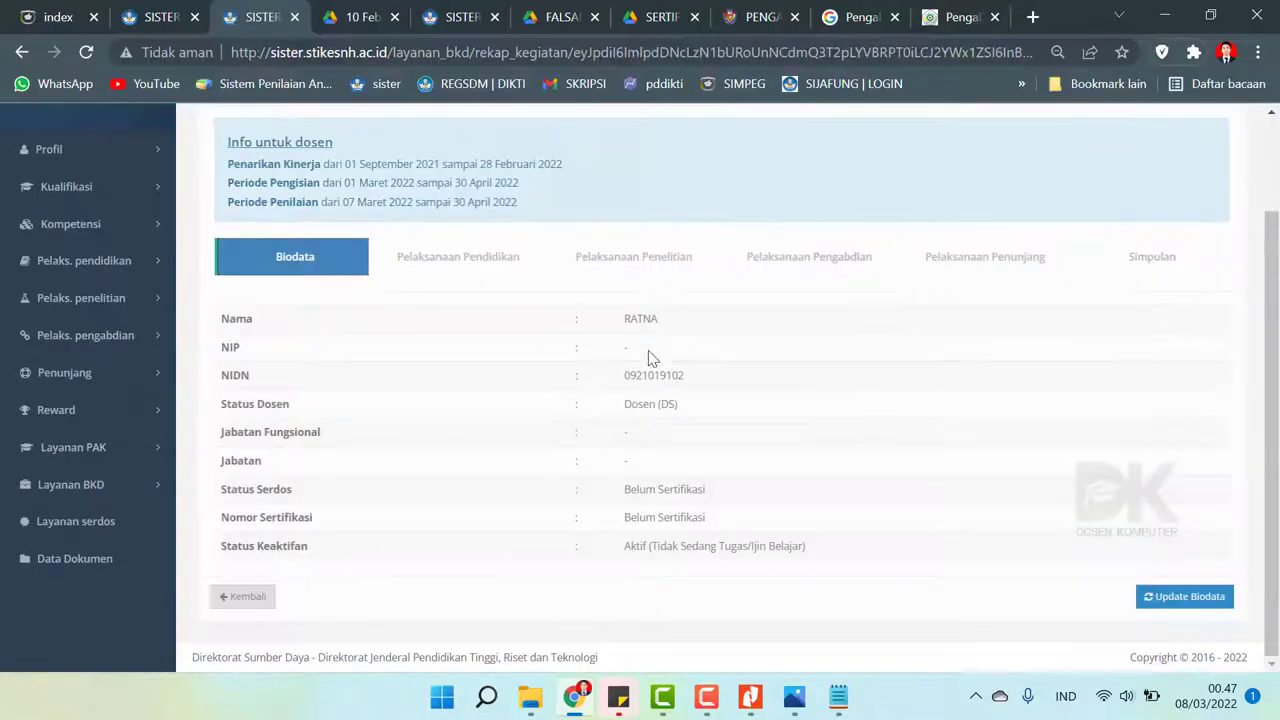
{"action": "scroll", "coordinate": [851, 357], "scroll_direction": "up", "scroll_amount": 2}
{"action": "scroll", "coordinate": [891, 357], "scroll_direction": "down", "scroll_amount": 2}
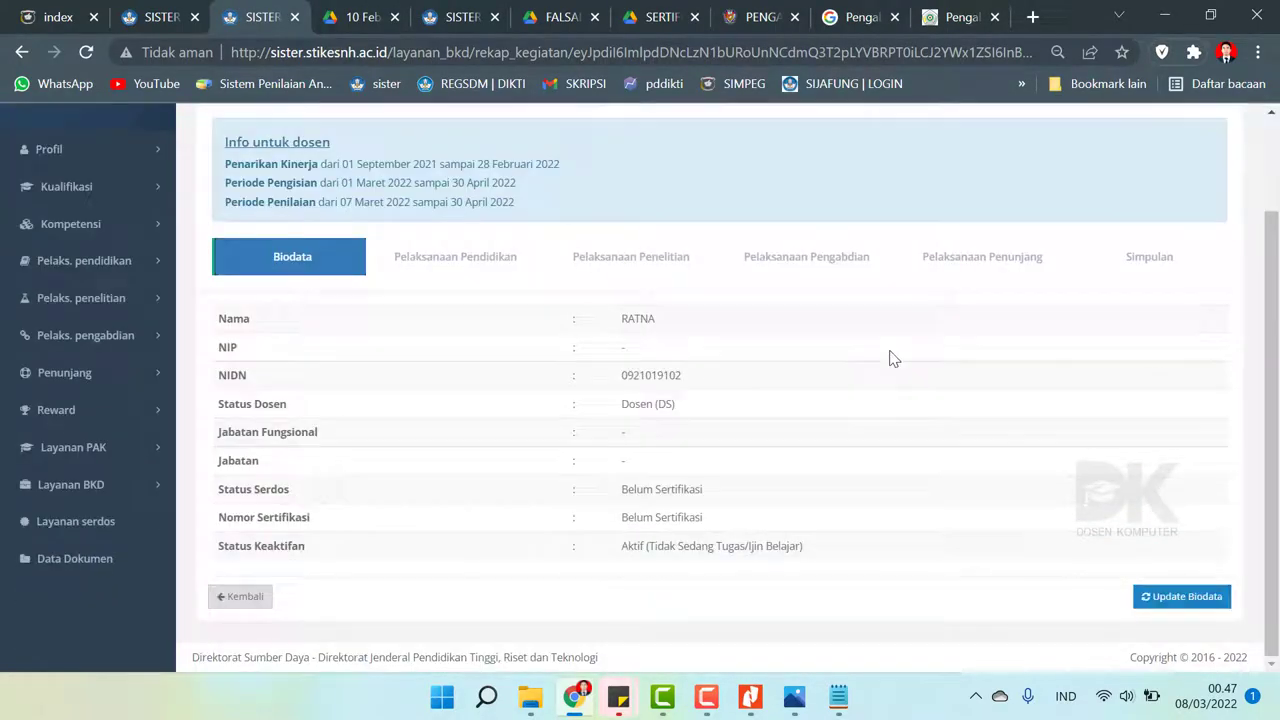
{"action": "left_click", "coordinate": [1143, 276]}
{"action": "scroll", "coordinate": [1278, 418], "scroll_direction": "down", "scroll_amount": 5}
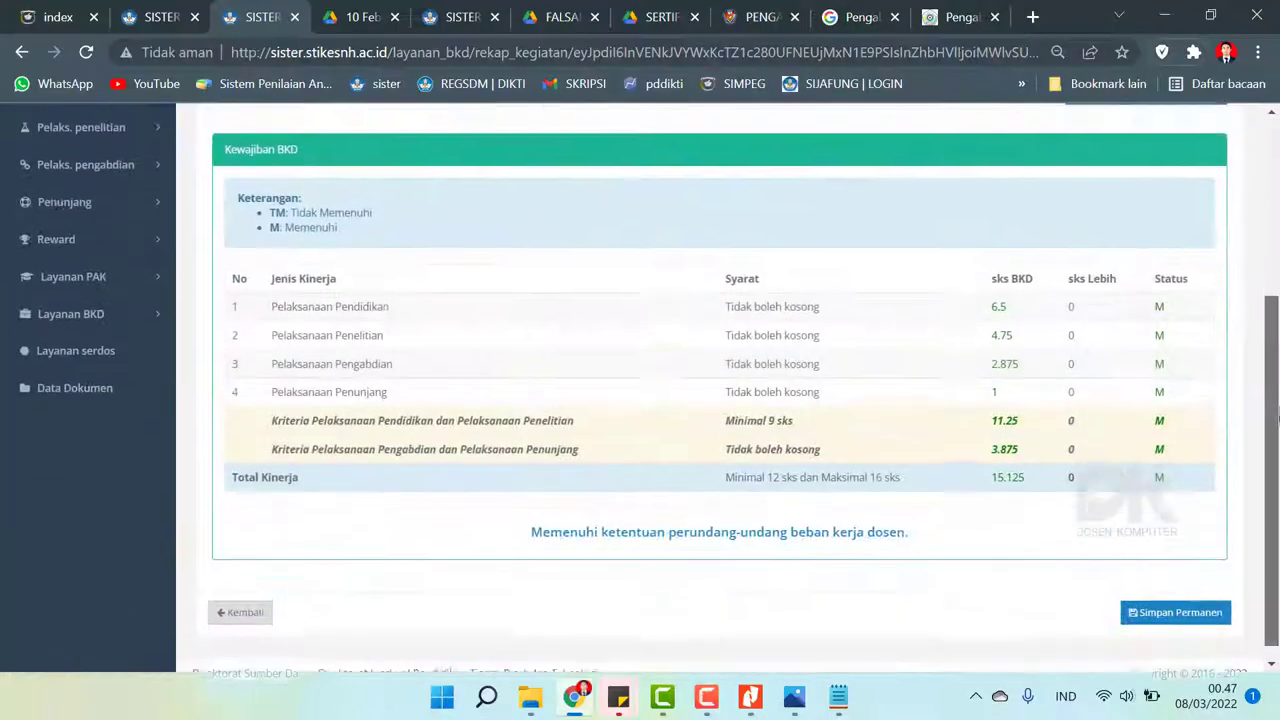
- Use Simpan Permanen on the 2021/2022 Ganjil BKD report and accept the success message, marking it Siap untuk dinilai
{"action": "left_click", "coordinate": [1160, 600]}
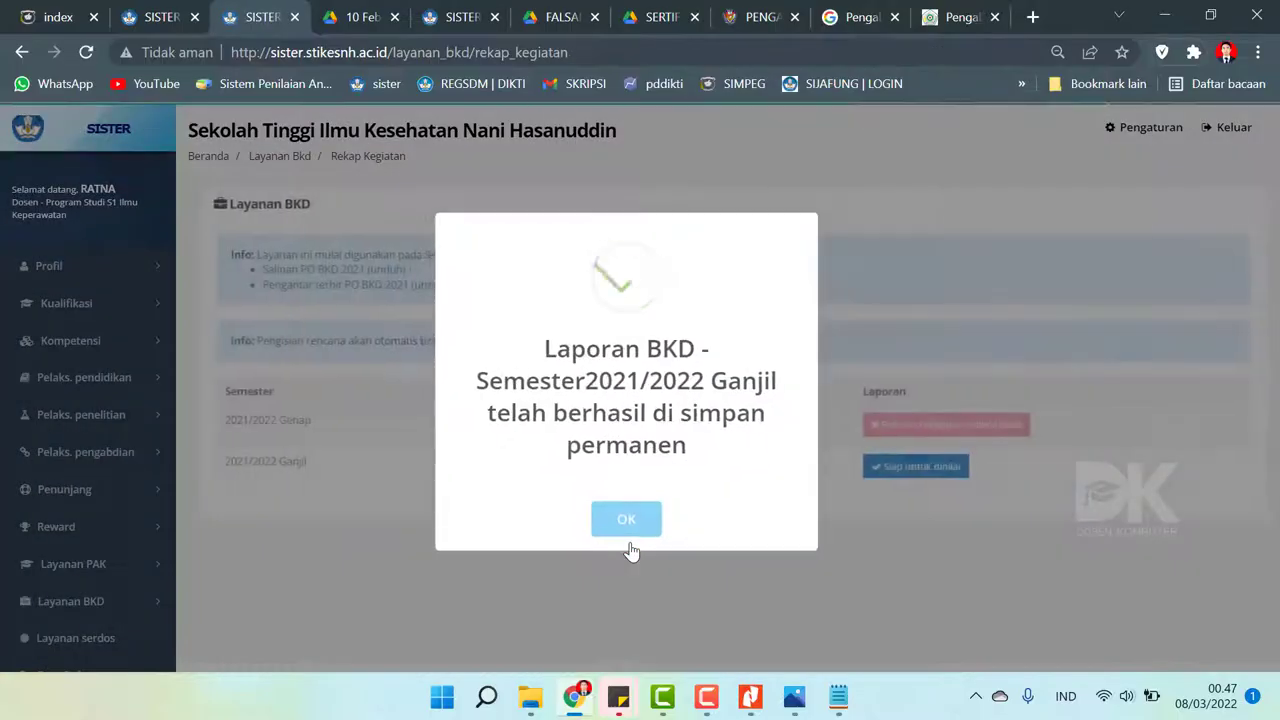
{"action": "left_click", "coordinate": [630, 533]}
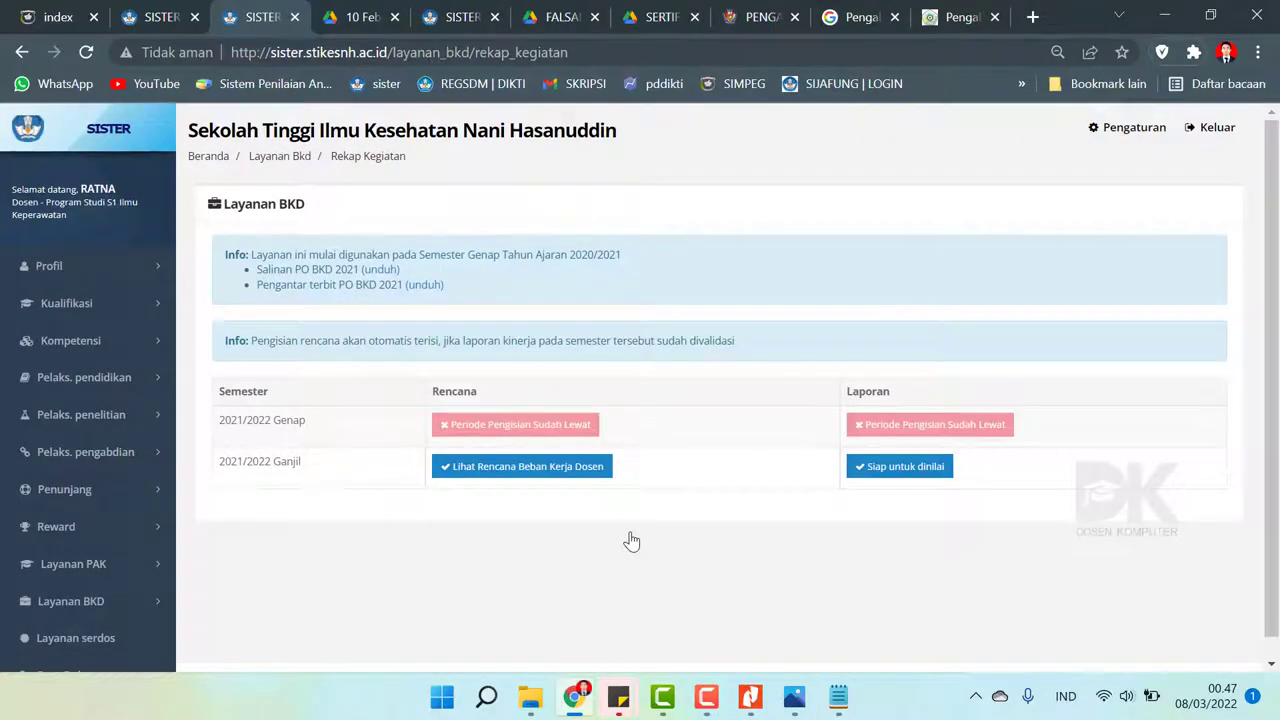